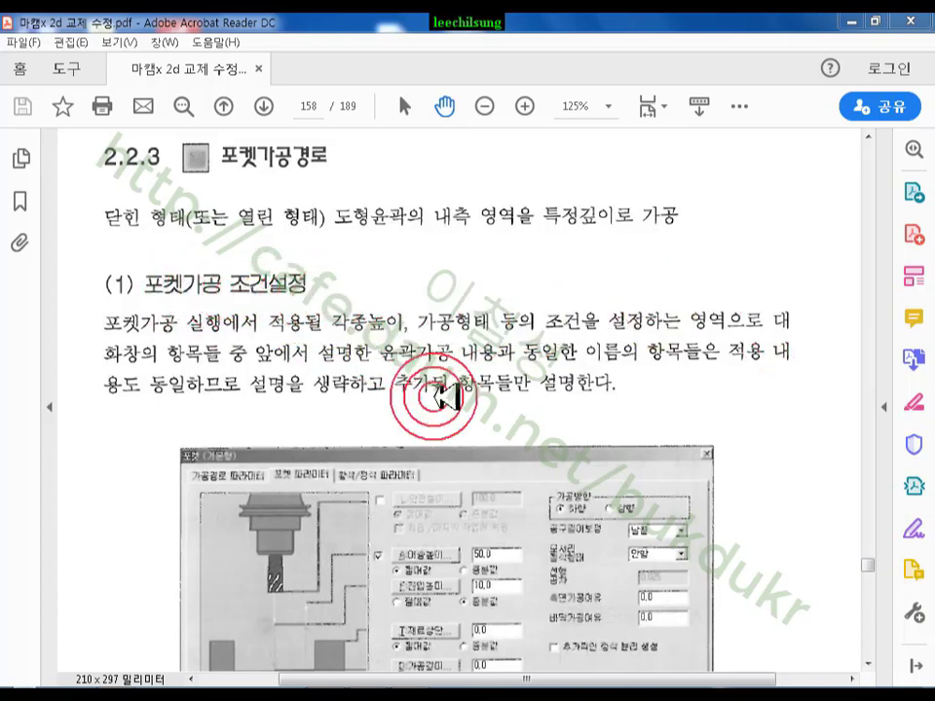
- Switch to Mastercam and delete all toolpath operations in 머신 그룹-1
left_click(348, 690)
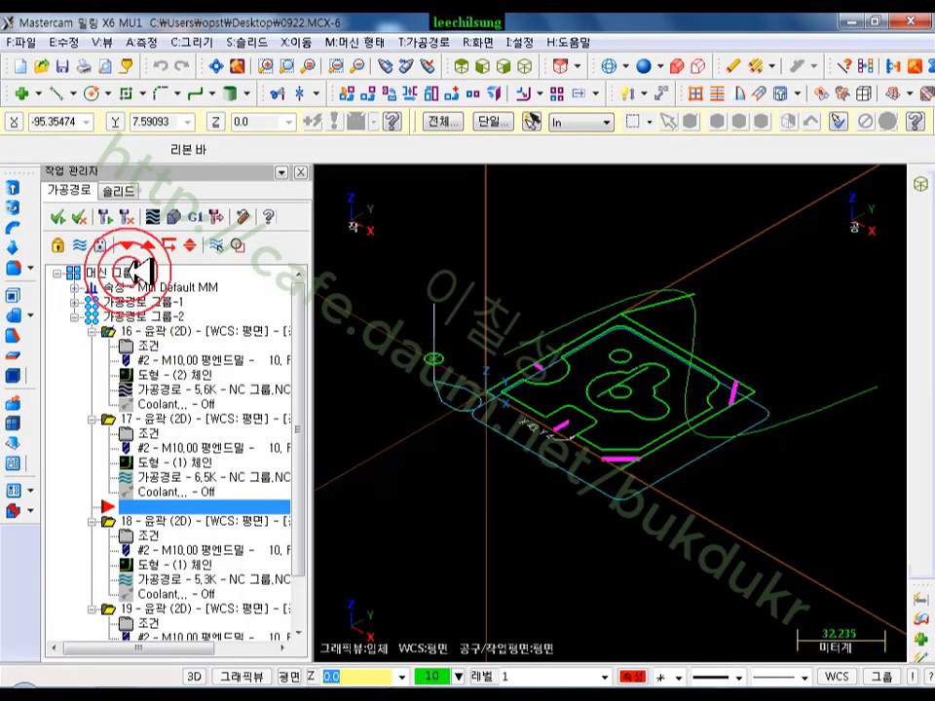
left_click(128, 272)
key("Delete")
left_click(505, 411)
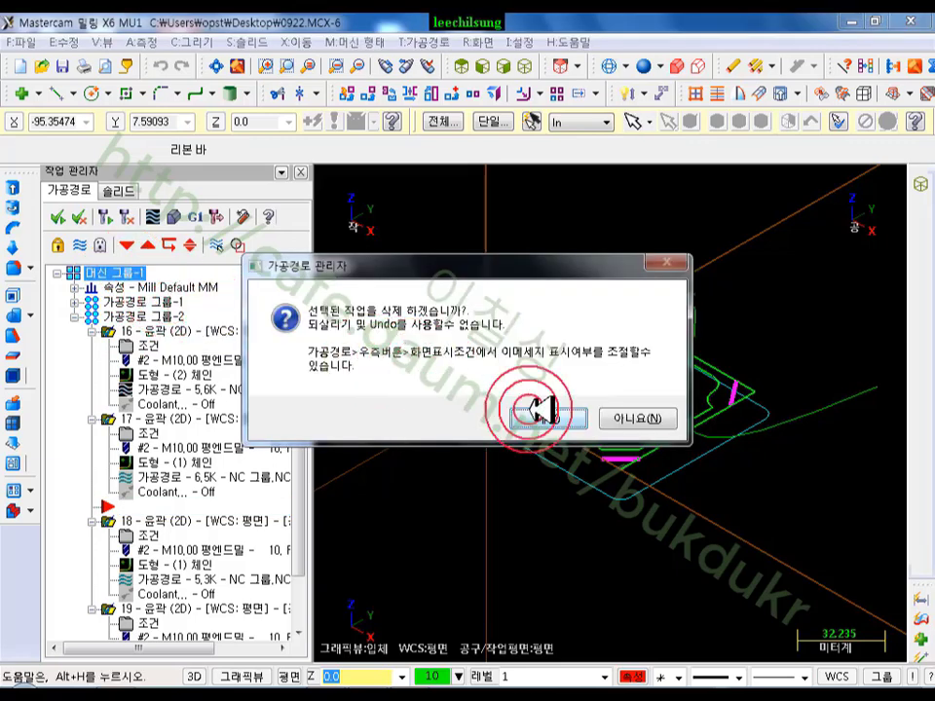
left_click(126, 347)
- Delete 가공경로 그룹-2 and 가공경로 그룹-1, then expand the machine group's Mill Default MM properties
left_click(144, 317)
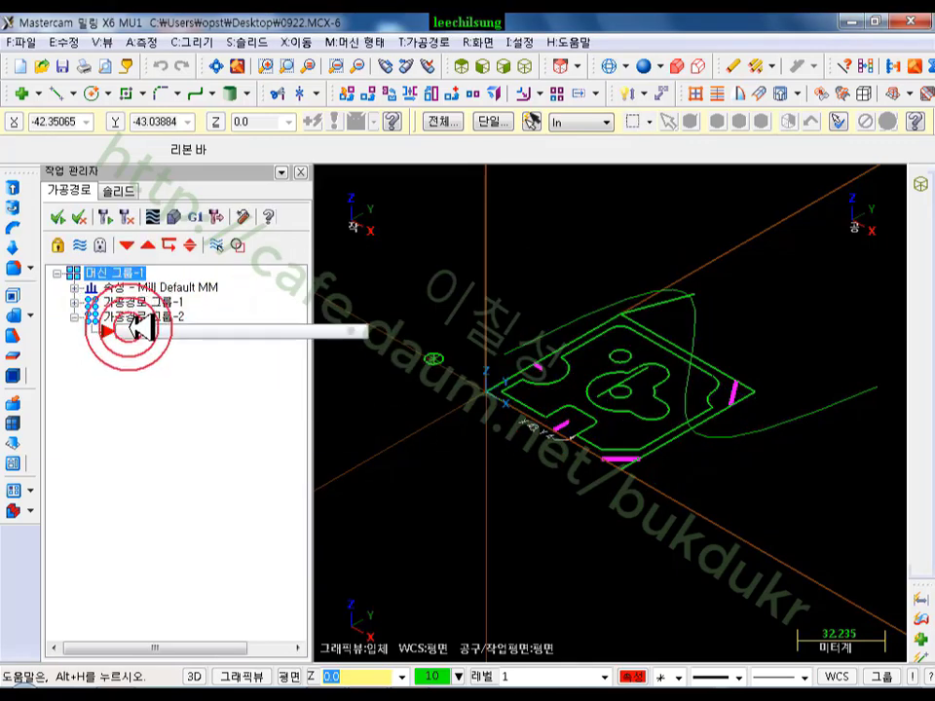
key("Delete")
left_click(141, 301)
key("Delete")
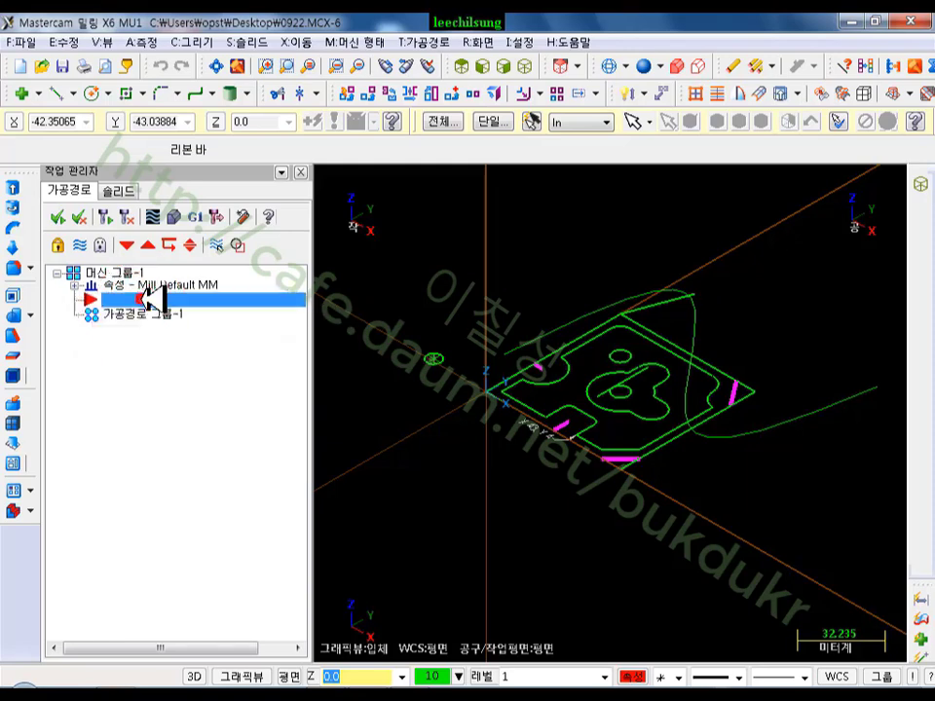
left_click(76, 287)
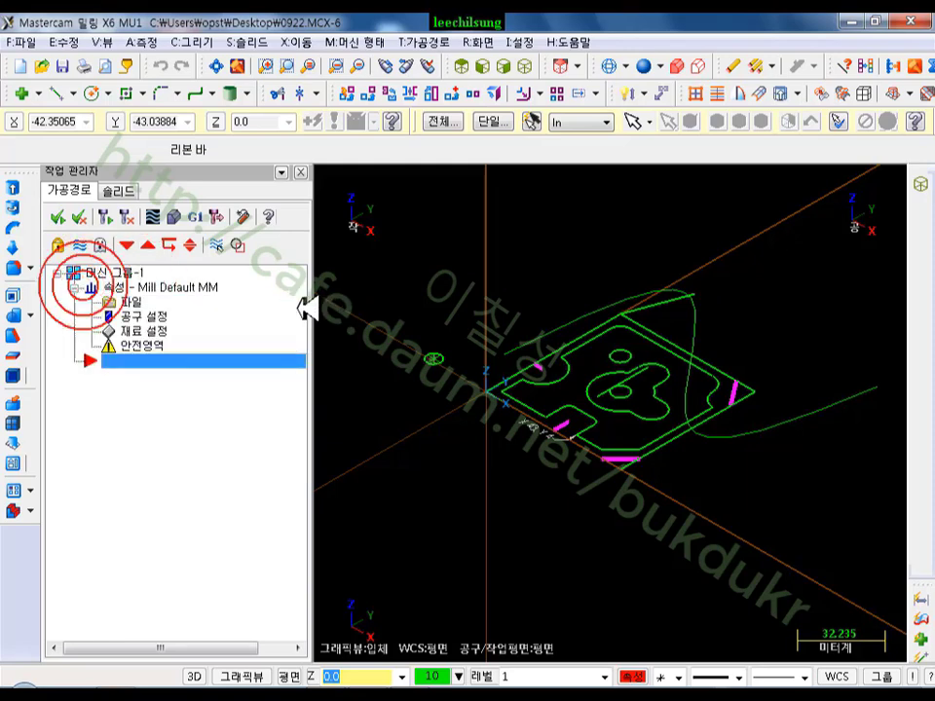
- Blank the spline, the slanted line, the thick magenta lines and the small circle outside the square part
left_click(457, 67)
scroll(741, 312, "down", 3)
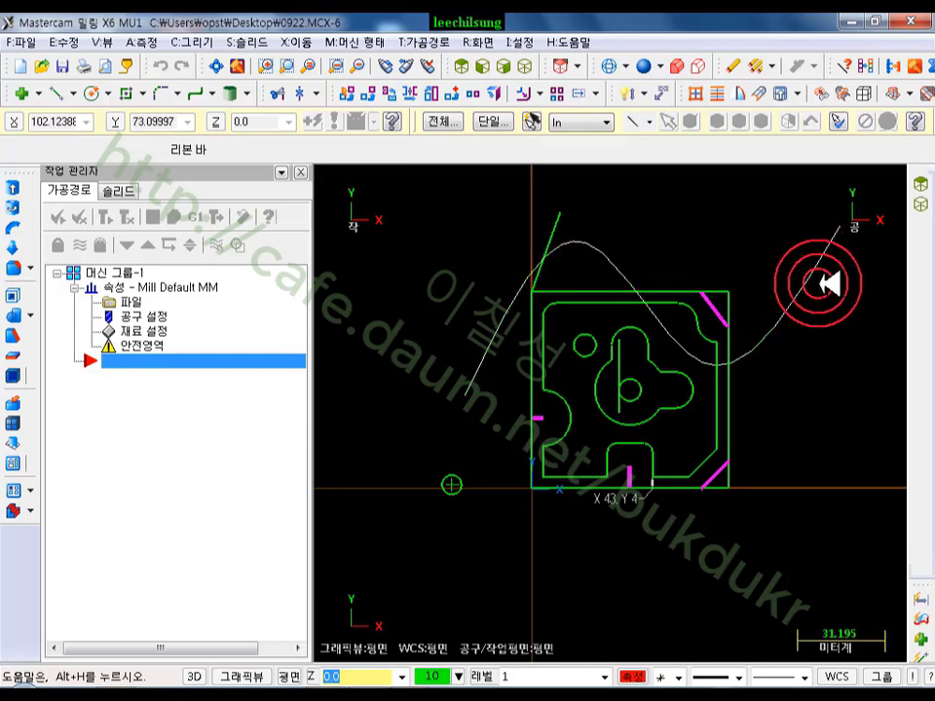
left_click(787, 305)
left_click(557, 222)
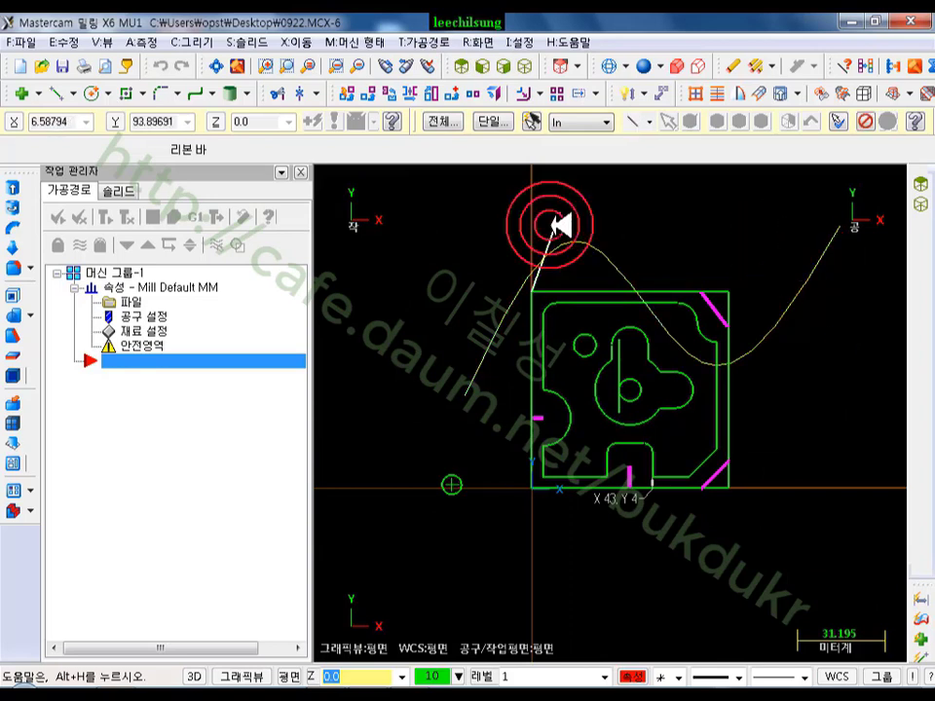
left_click(707, 299)
left_click(708, 475)
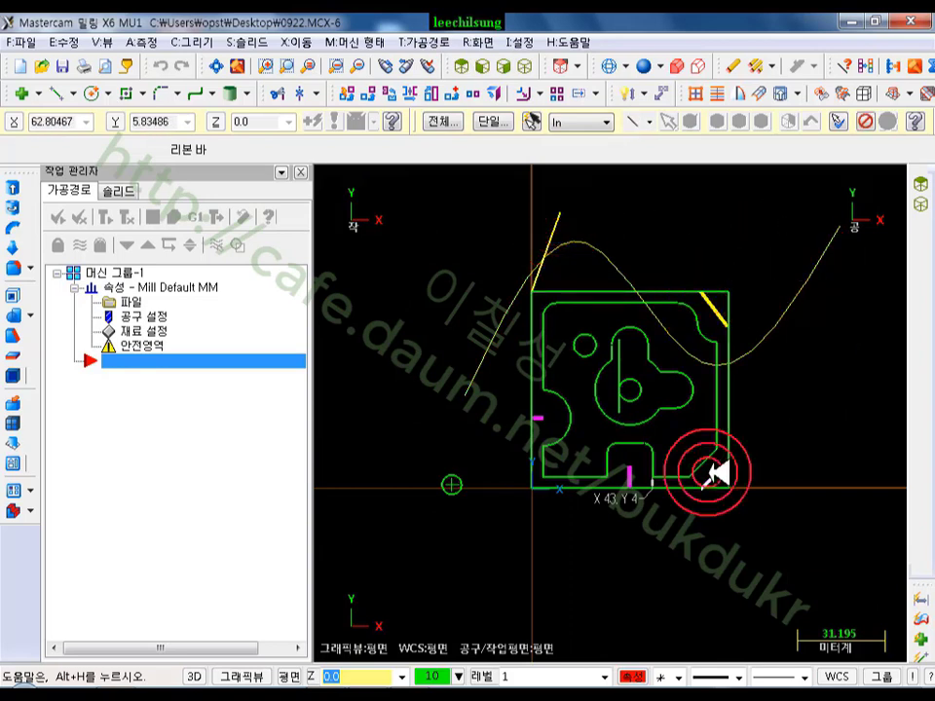
left_click(537, 417)
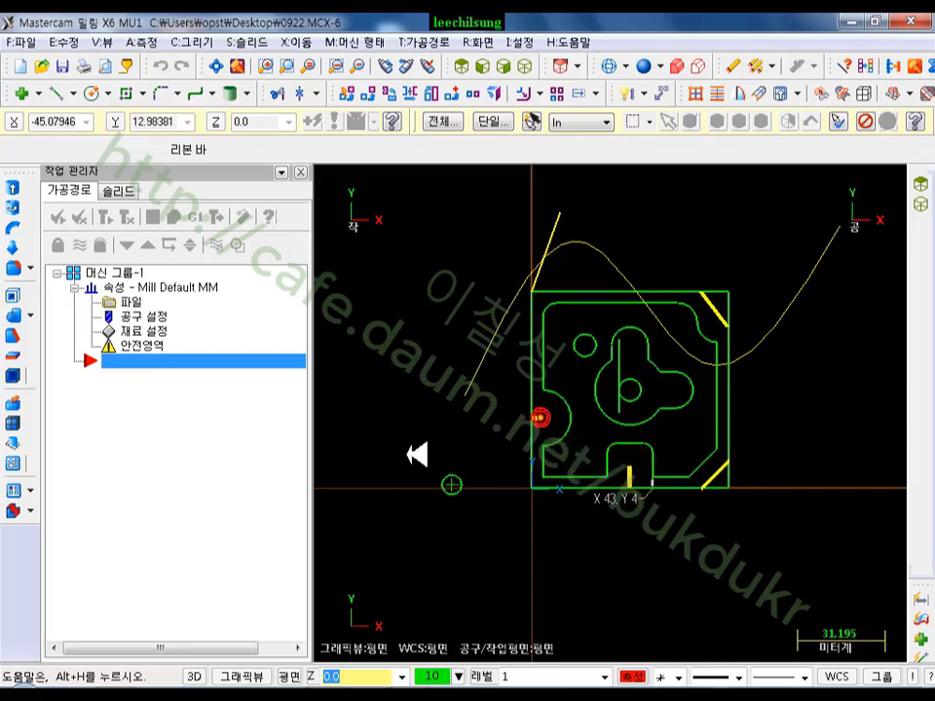
left_click(487, 513)
left_click(478, 42)
left_click(536, 144)
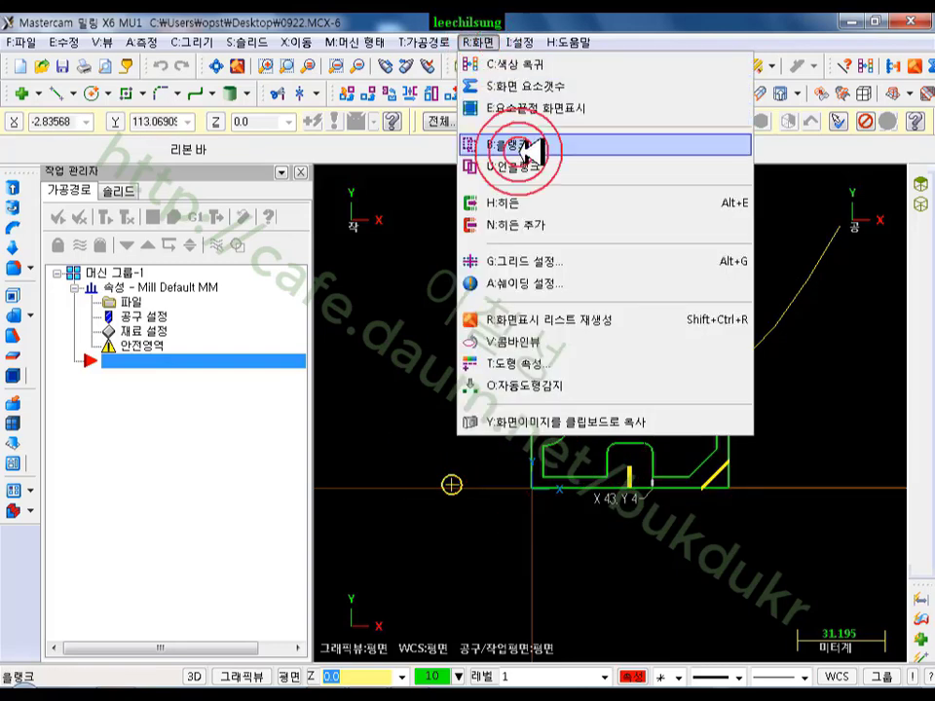
- Delete the vertical line that crosses the inner pocket profile beside the central circle
scroll(699, 407, "up", 3)
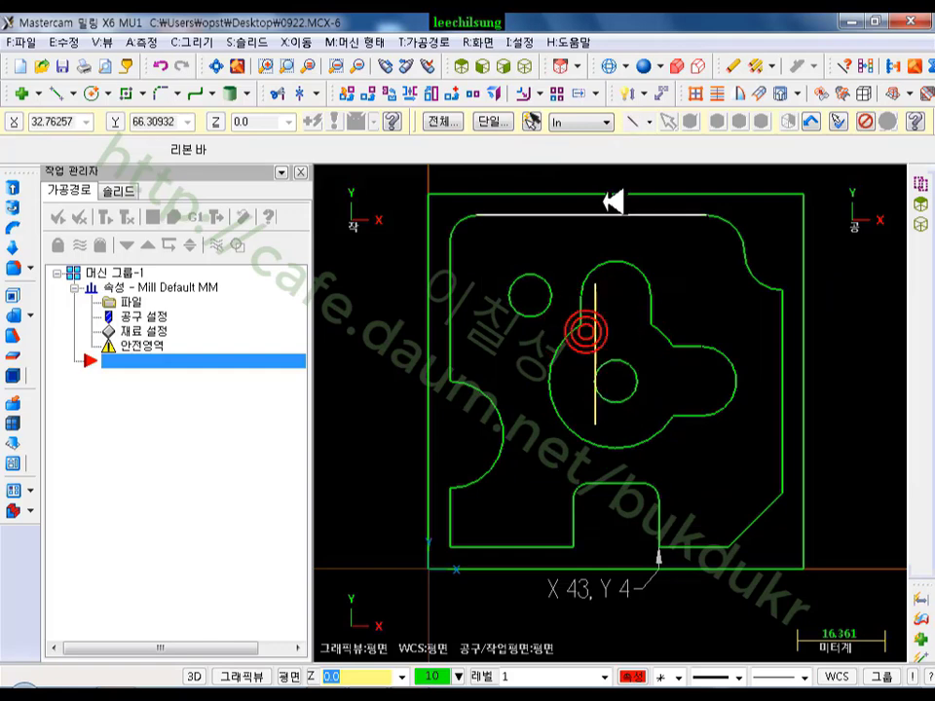
key("Escape")
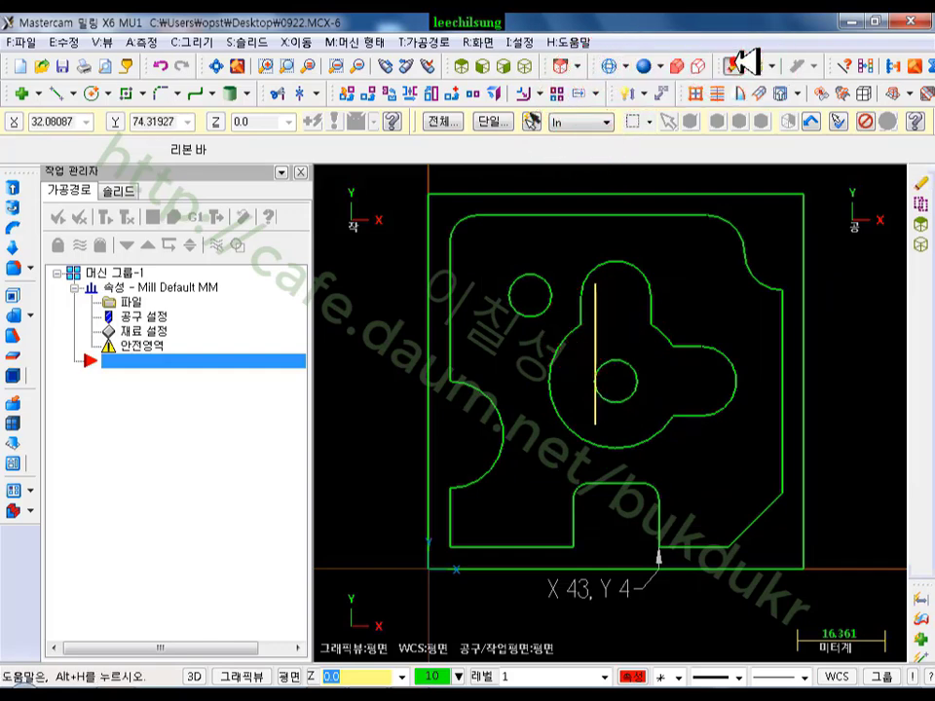
left_click(740, 63)
- Examine the lobed inner pocket profile and the two small circles in isometric view
scroll(741, 281, "up", 2)
scroll(658, 334, "down", 2)
scroll(697, 326, "up", 2)
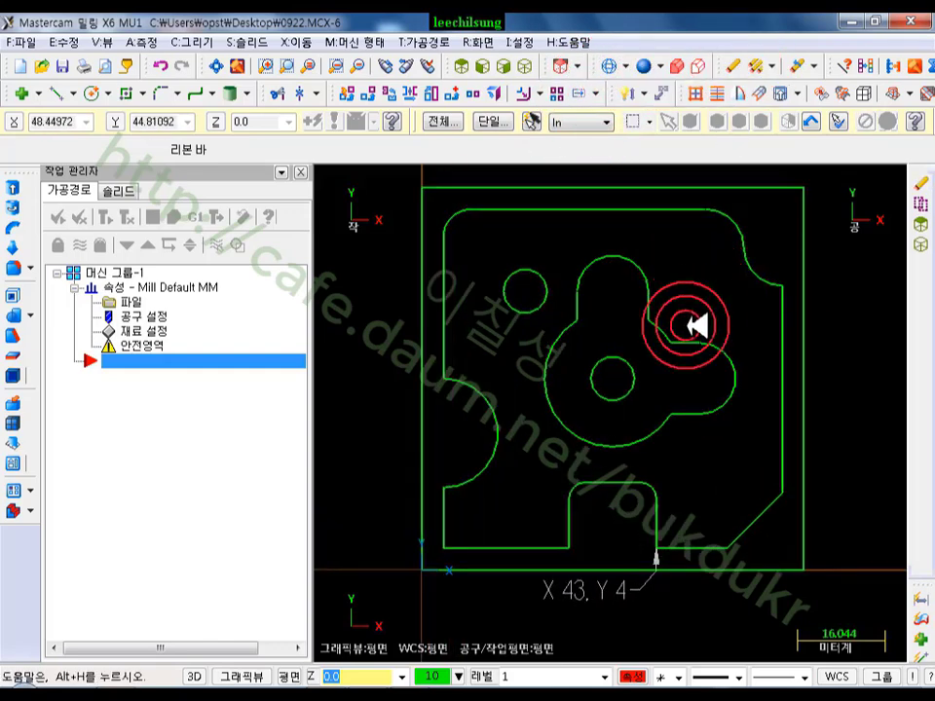
left_click(679, 325)
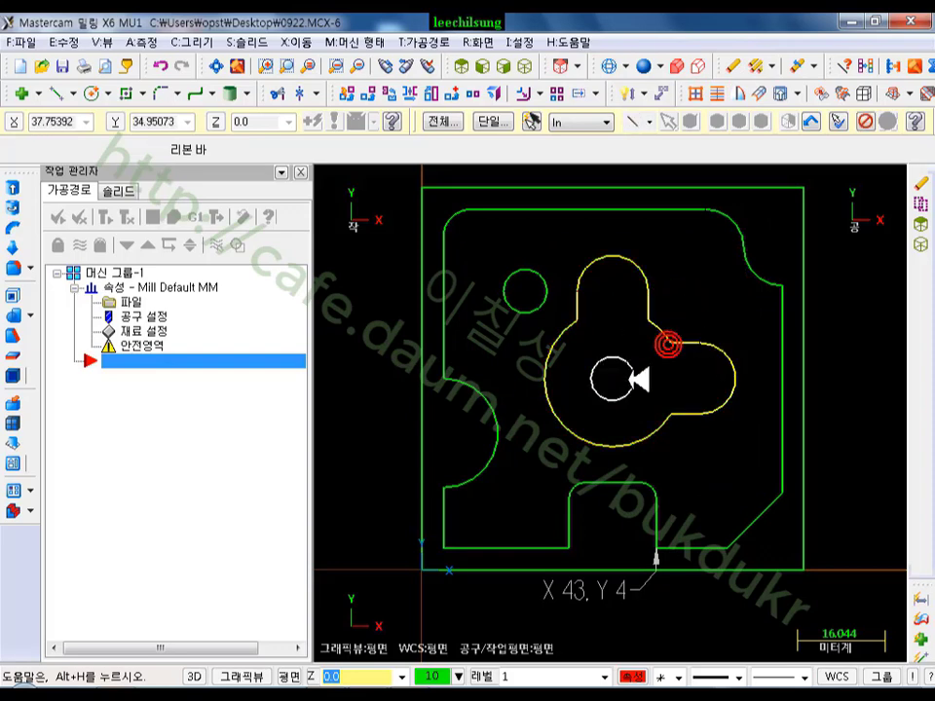
left_click(620, 384)
left_click(531, 66)
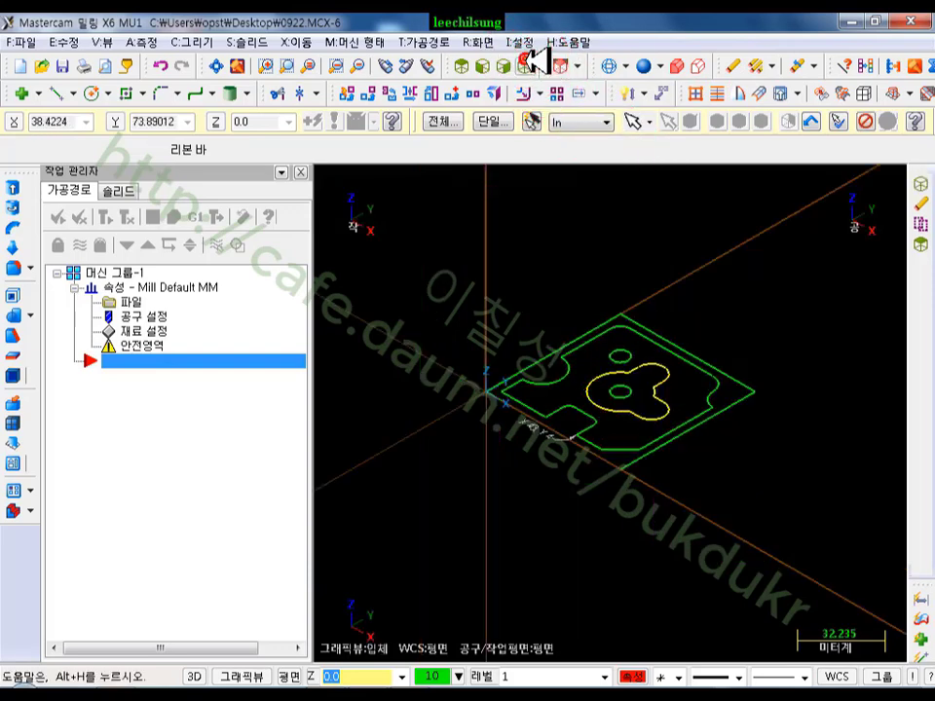
scroll(633, 417, "up", 2)
scroll(682, 390, "up", 1)
scroll(707, 351, "down", 1)
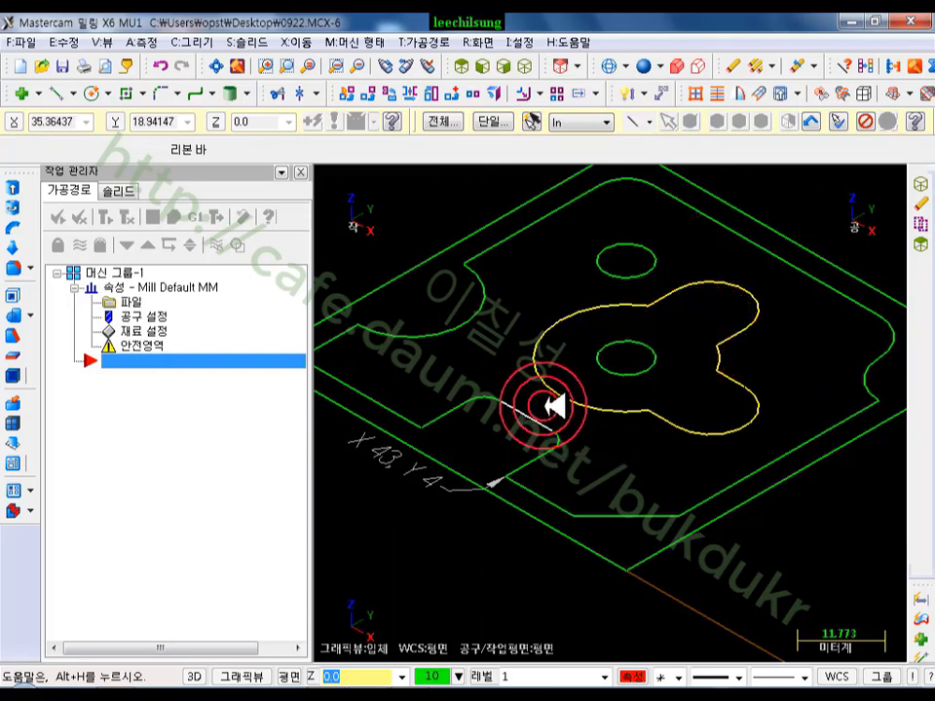
scroll(677, 336, "up", 1)
scroll(764, 206, "up", 1)
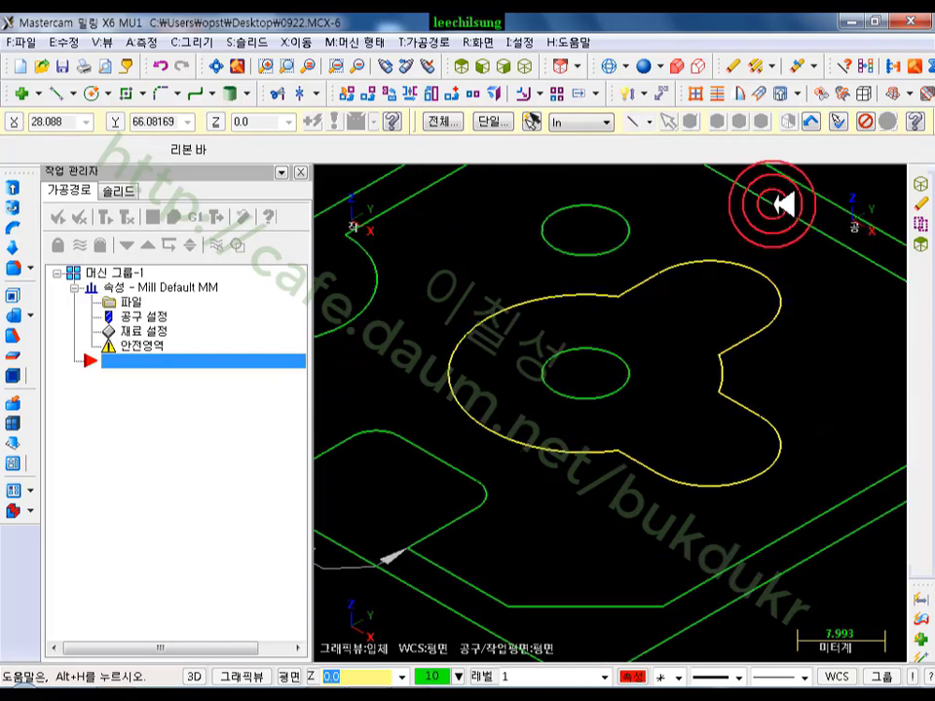
left_click(651, 331)
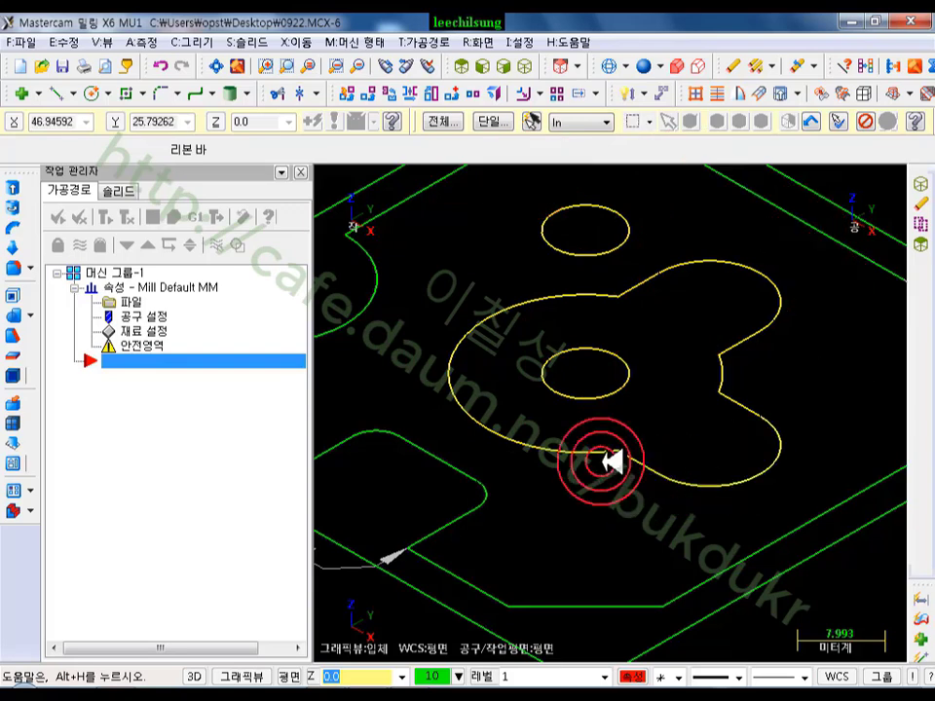
scroll(630, 364, "down", 2)
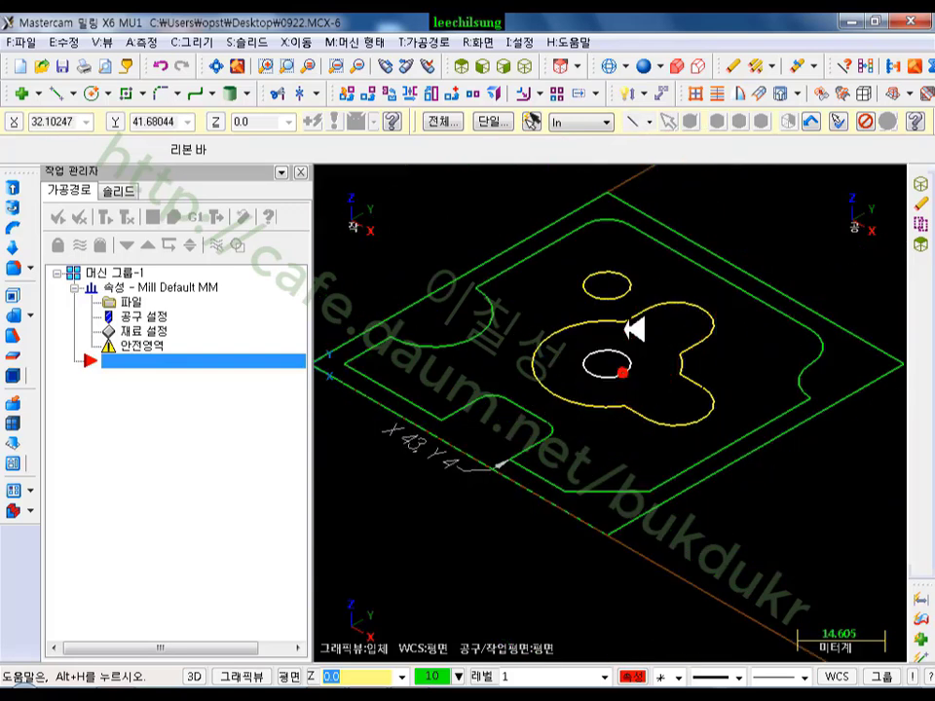
scroll(652, 334, "up", 1)
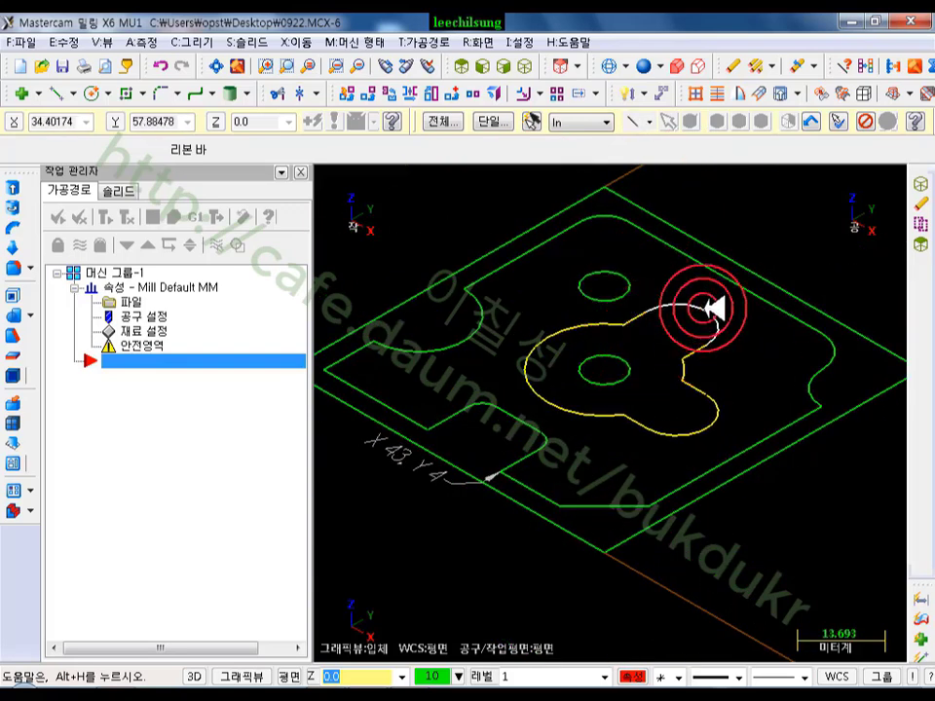
scroll(661, 277, "up", 1)
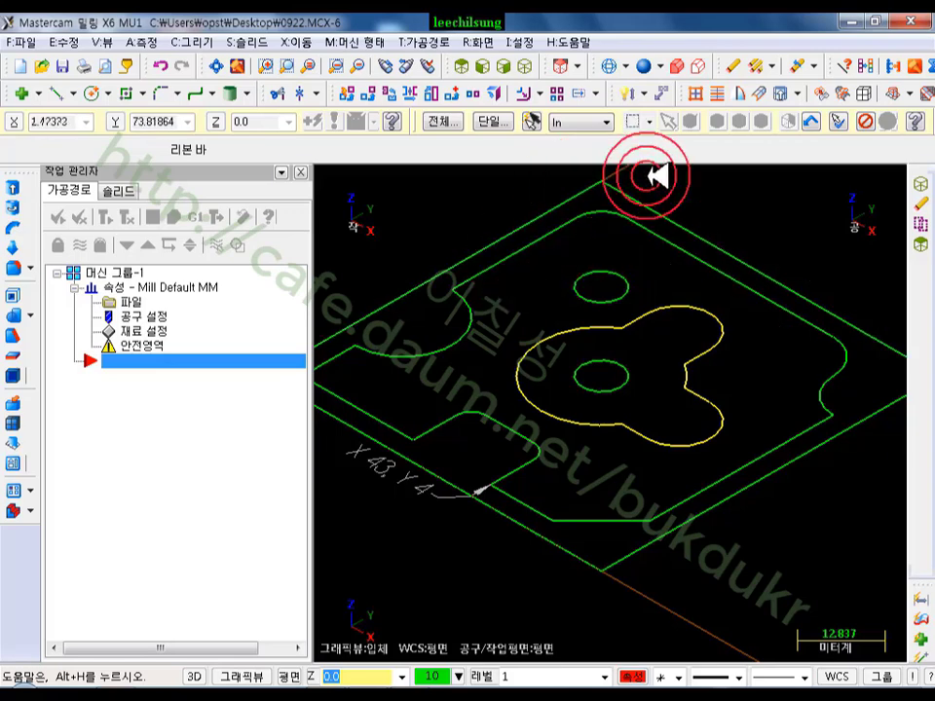
left_click(598, 298)
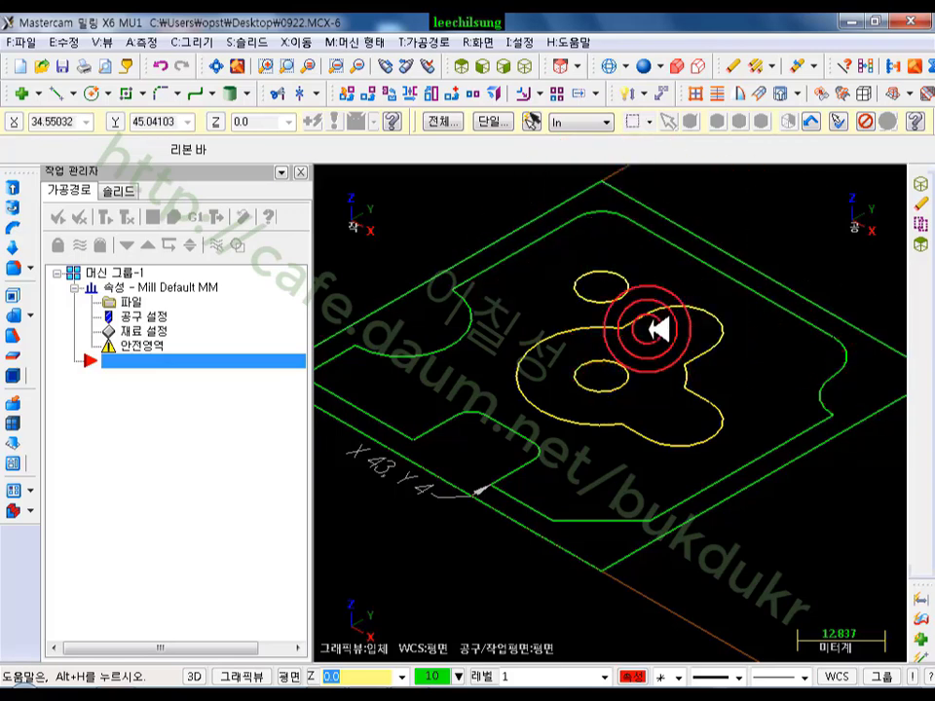
scroll(628, 241, "up", 5)
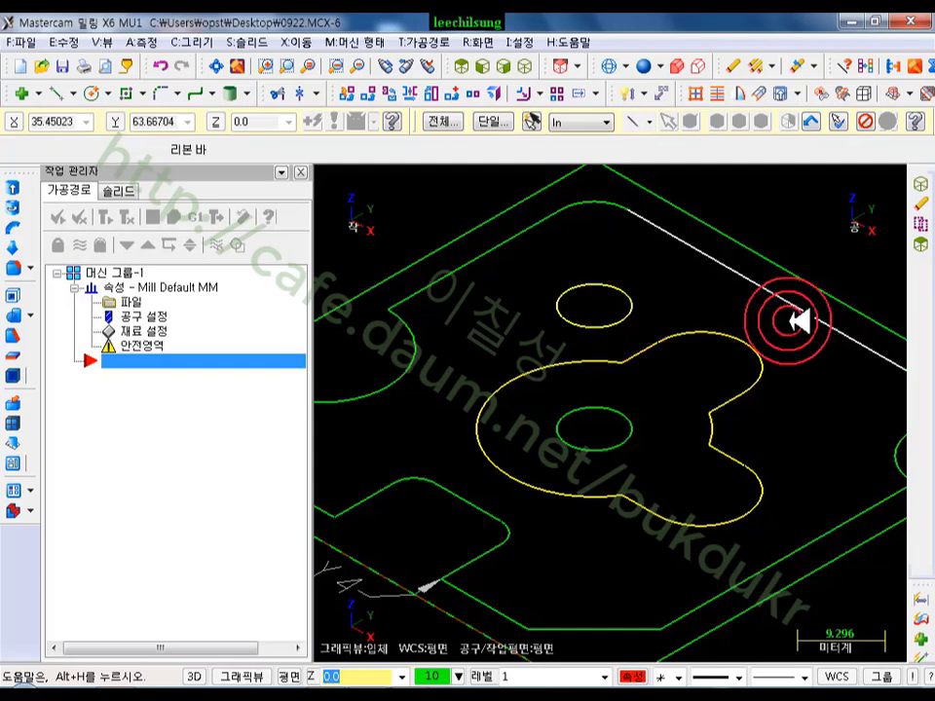
- Measure the inner pocket profile's arcs and the radius and diameter of the two small circles
left_click(635, 303)
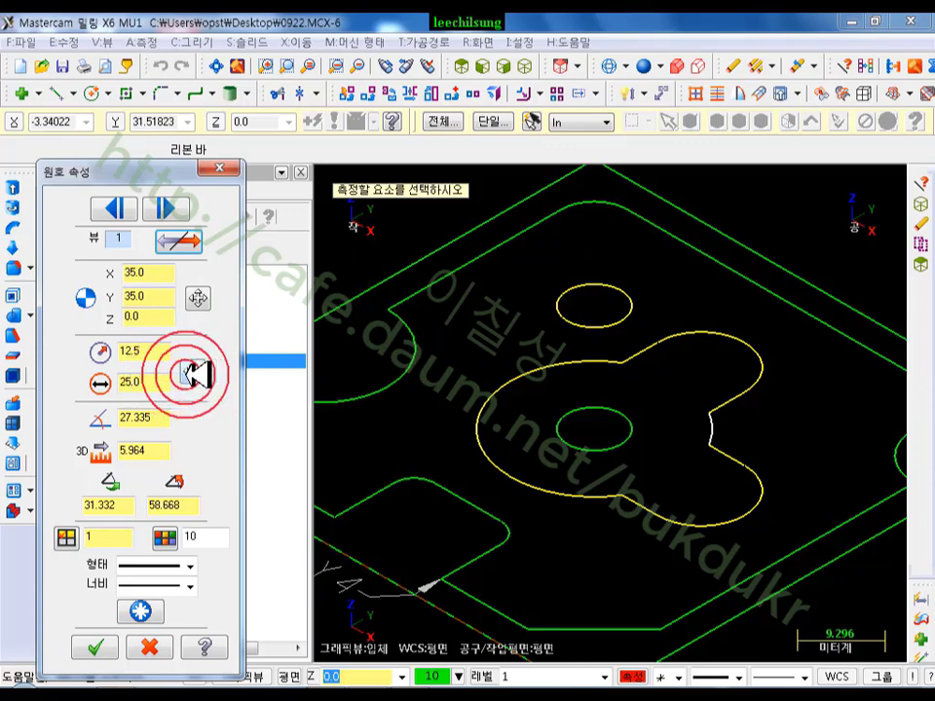
key("Escape")
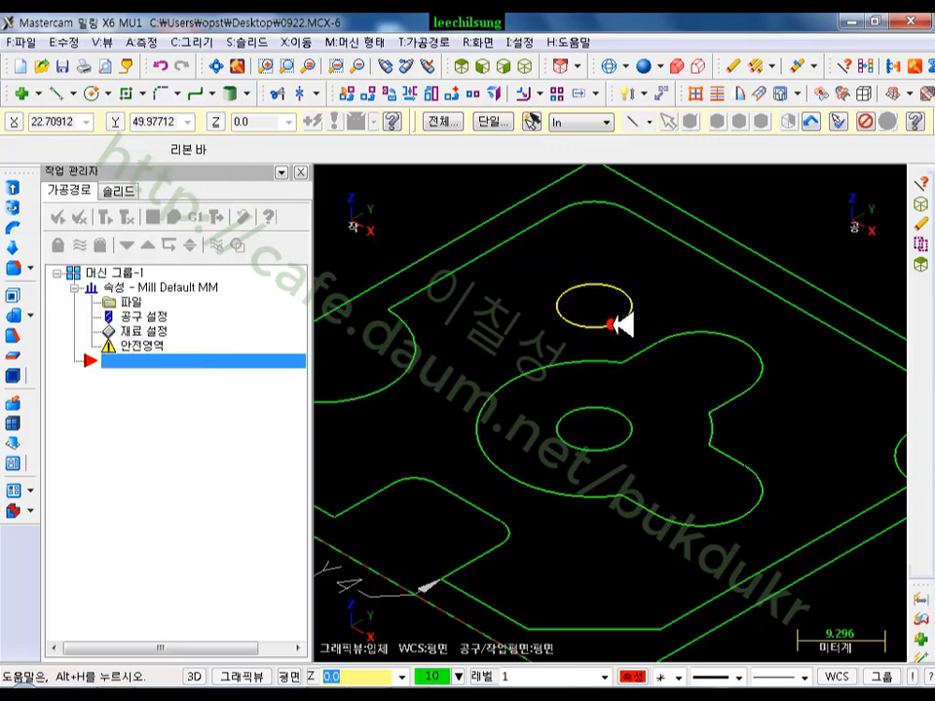
left_click(647, 309)
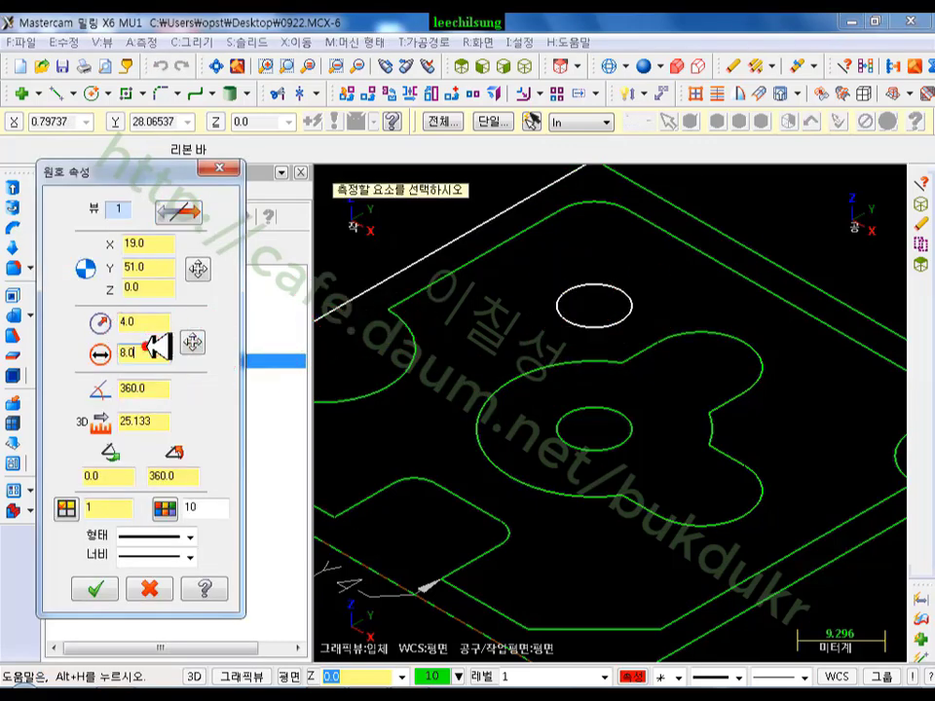
left_click(594, 305)
left_click(608, 407)
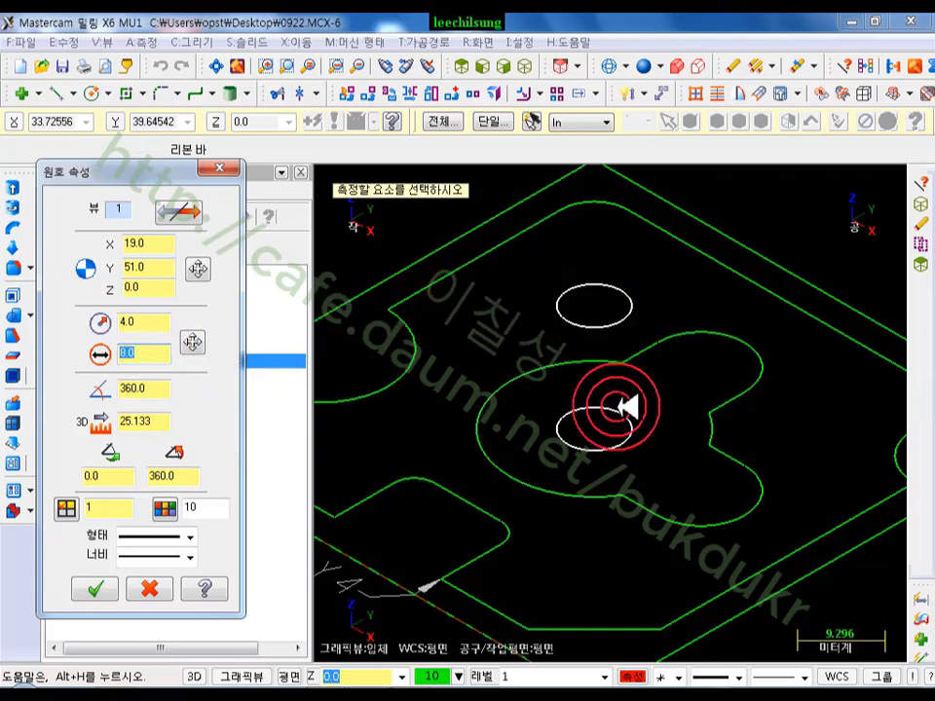
left_click(596, 312)
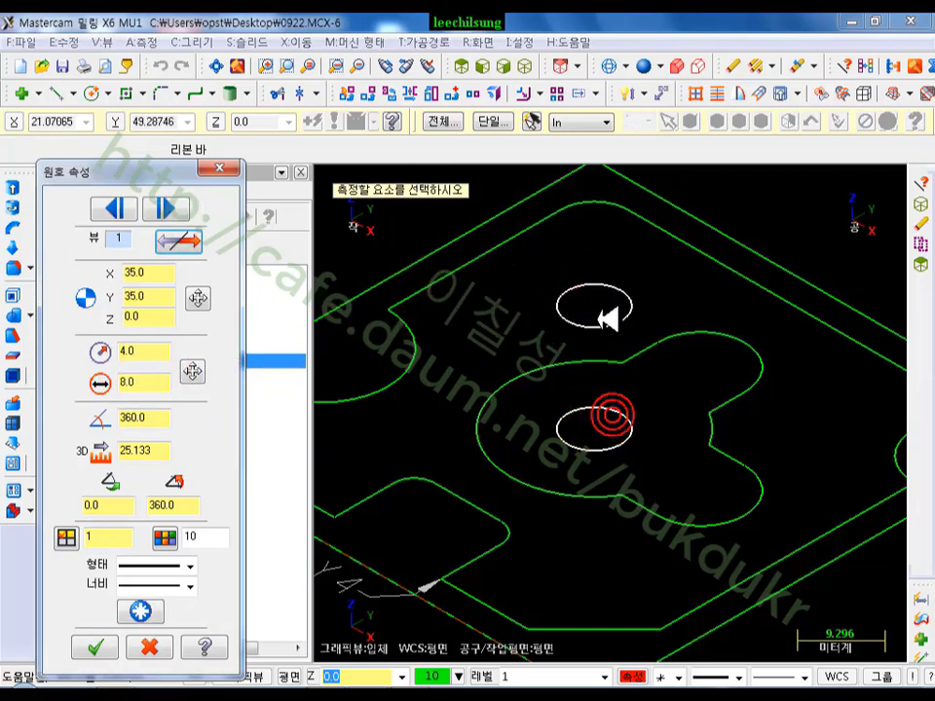
left_click(613, 413)
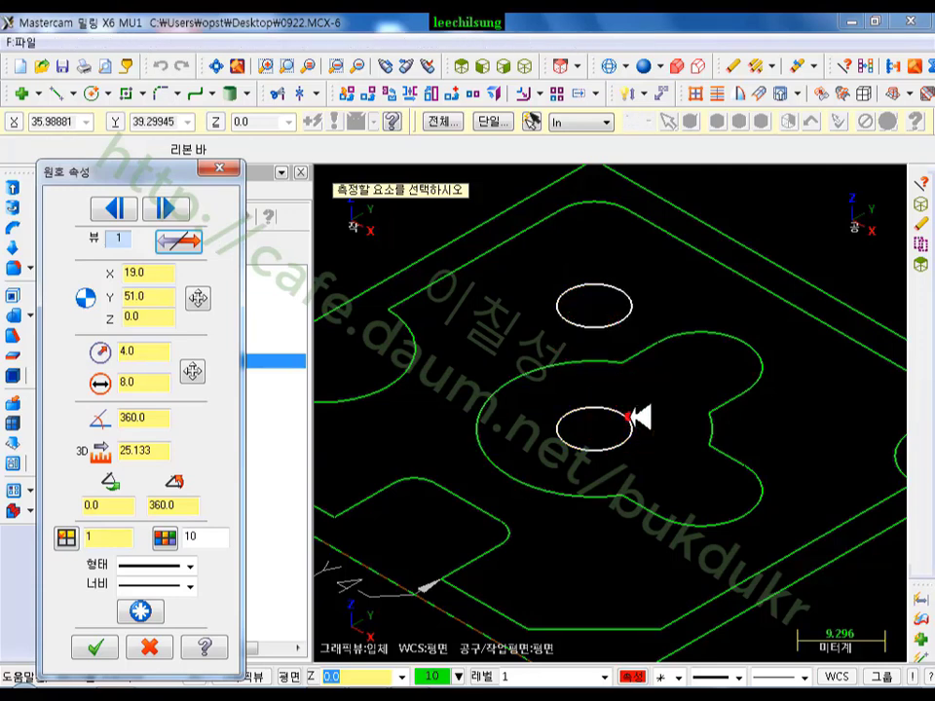
left_click(632, 418)
left_click(679, 340)
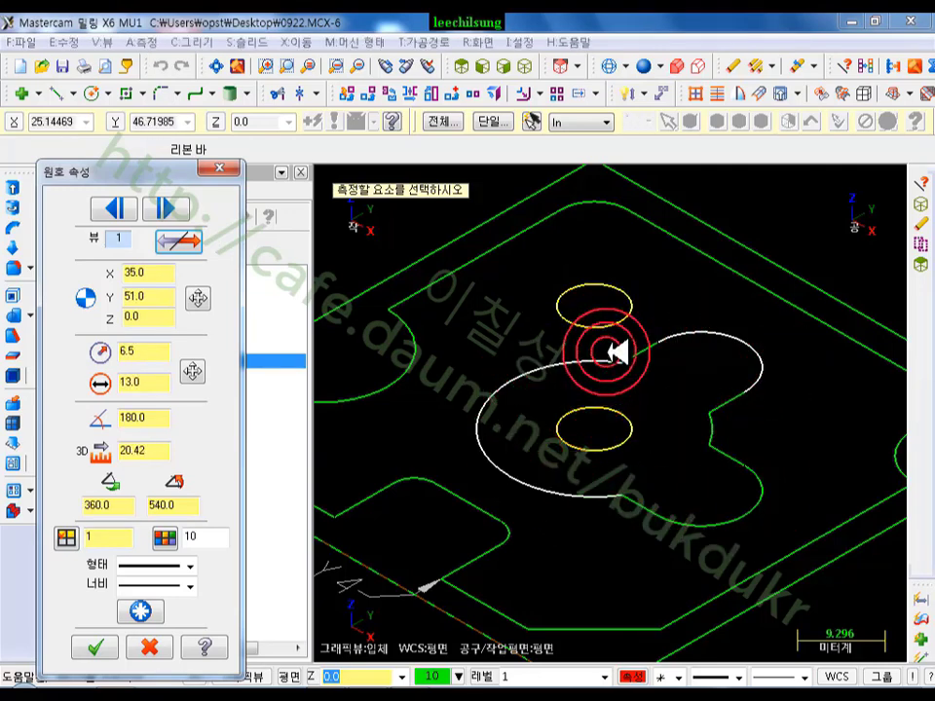
left_click(222, 170)
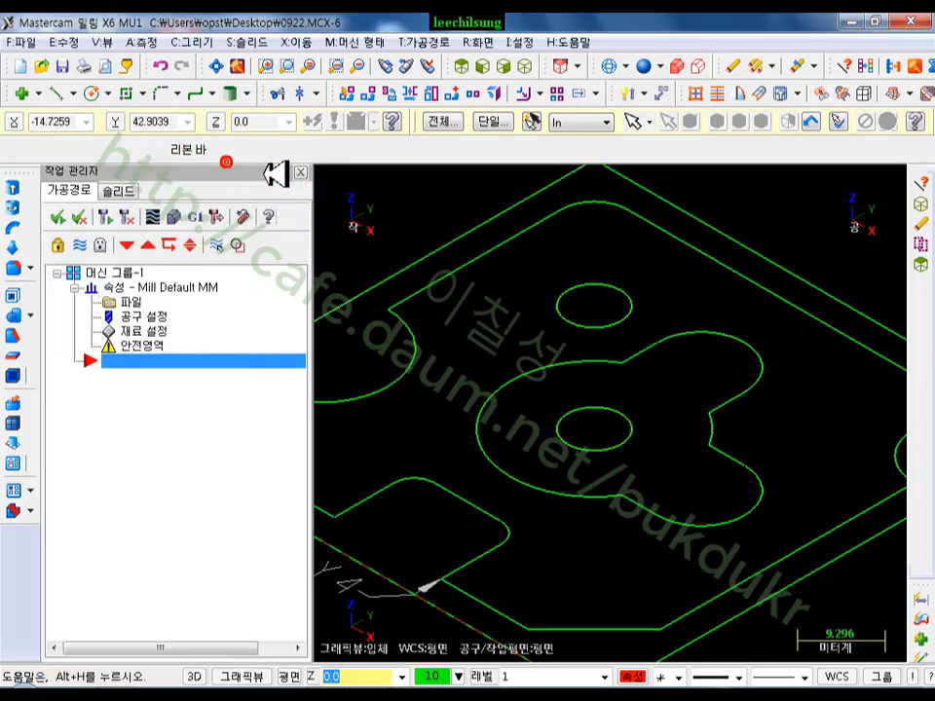
- Start a drill toolpath and pick the two small circles as the drill point entities
left_click(443, 43)
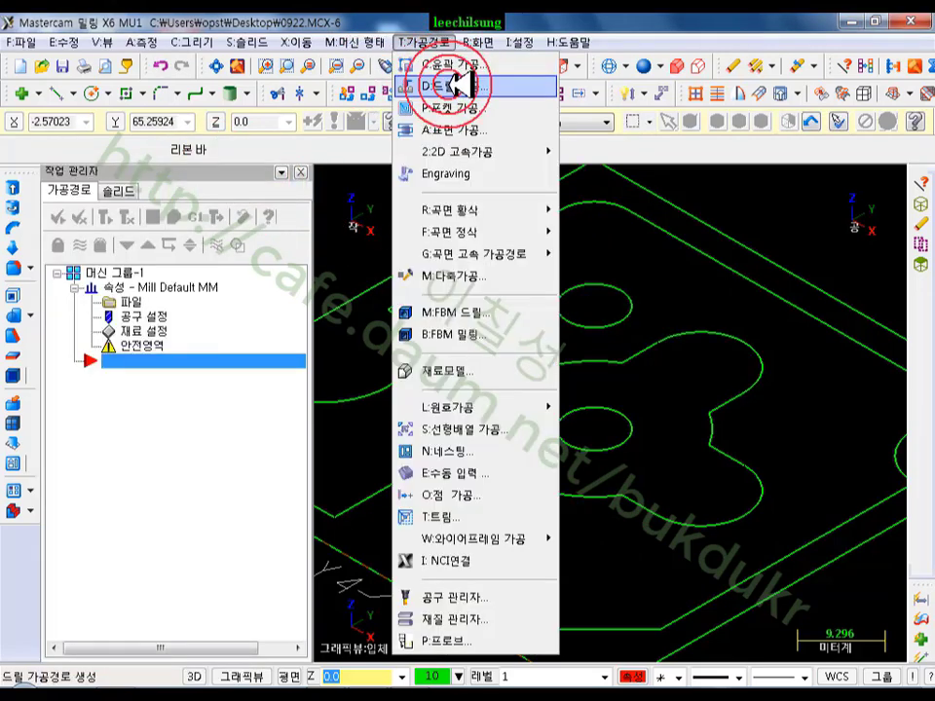
left_click(458, 86)
left_click(141, 207)
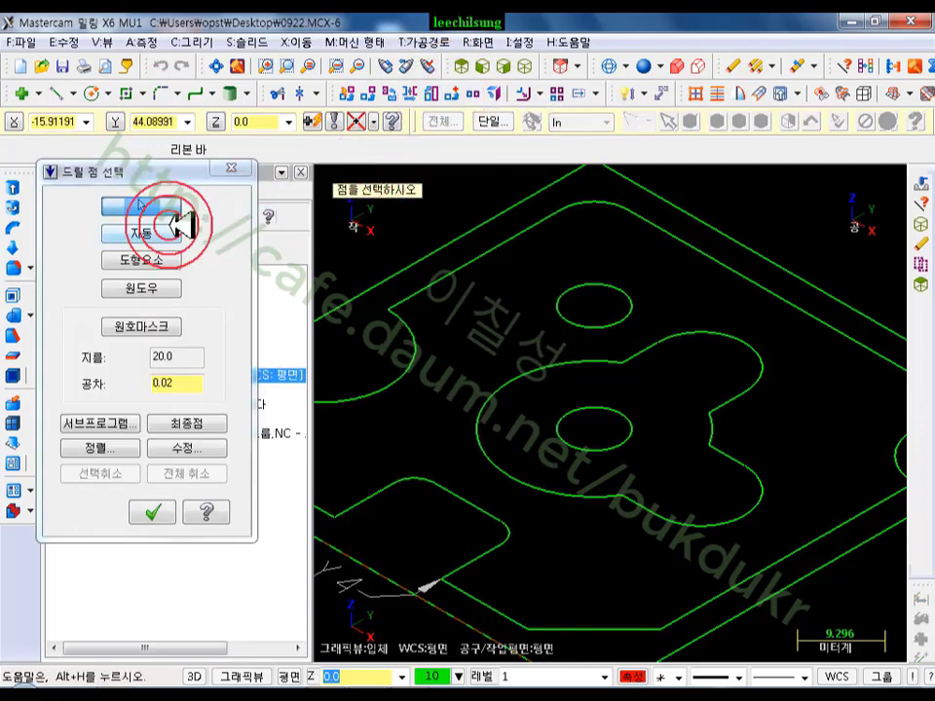
left_click(168, 260)
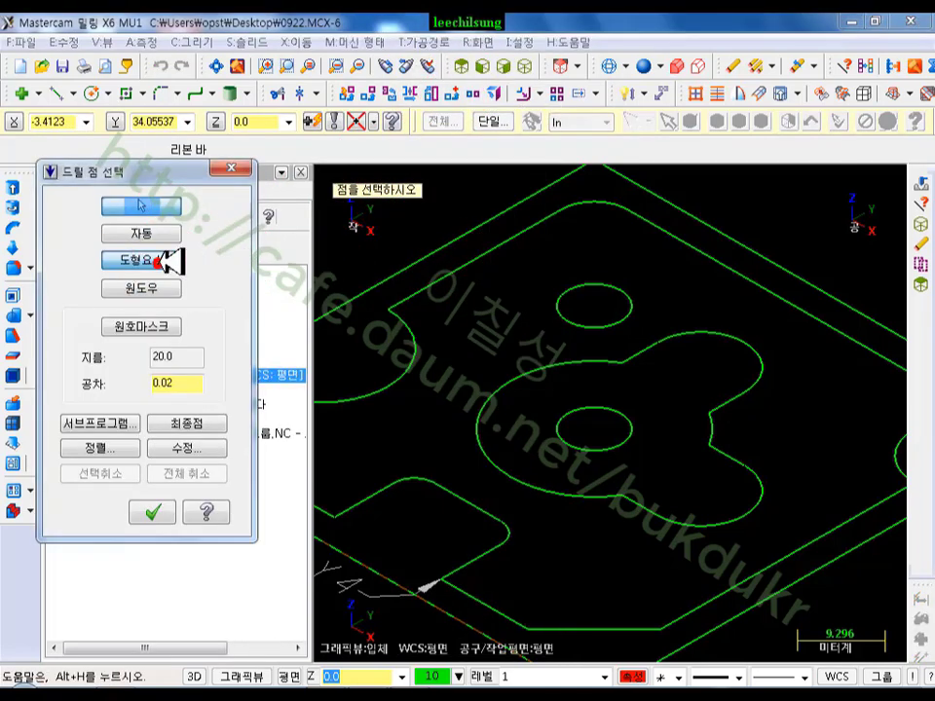
left_click(556, 304)
left_click(559, 427)
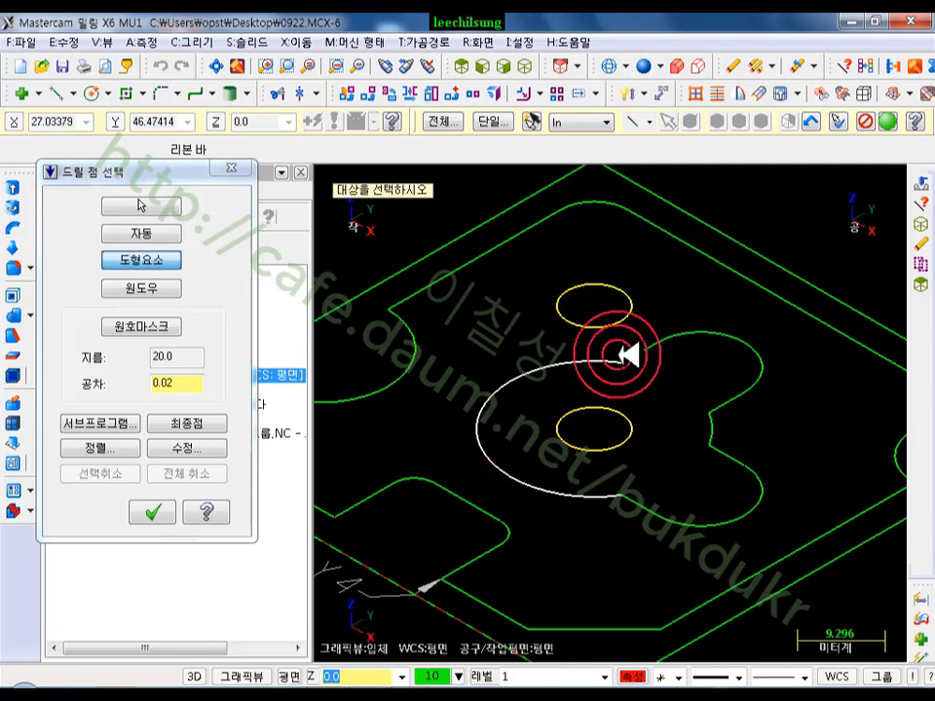
left_click(887, 122)
left_click(152, 512)
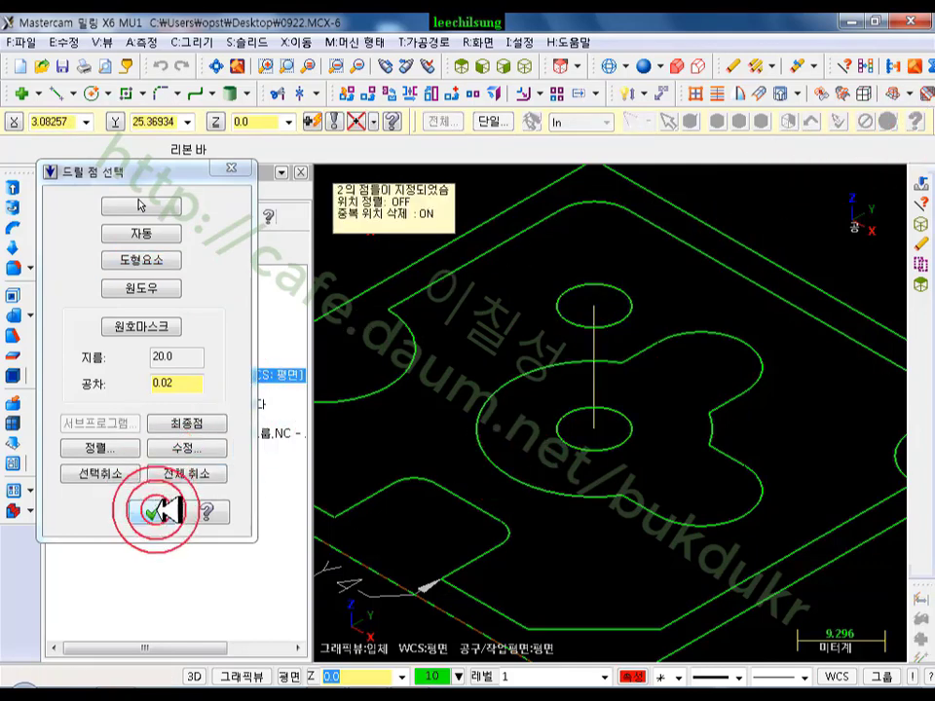
- Choose tool 3, the 10 mm CHAMPER spot drill, for the drill toolpath and check its tip shape in the tool definition
left_click_drag(258, 175, 302, 43)
left_click(154, 129)
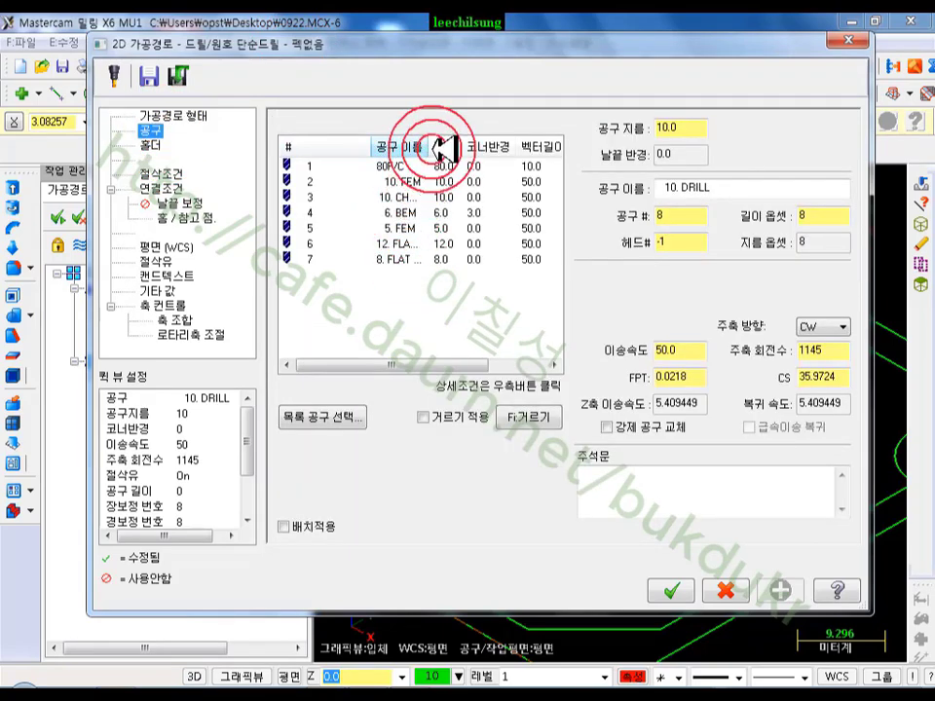
left_click_drag(477, 148, 475, 149)
left_click(429, 198)
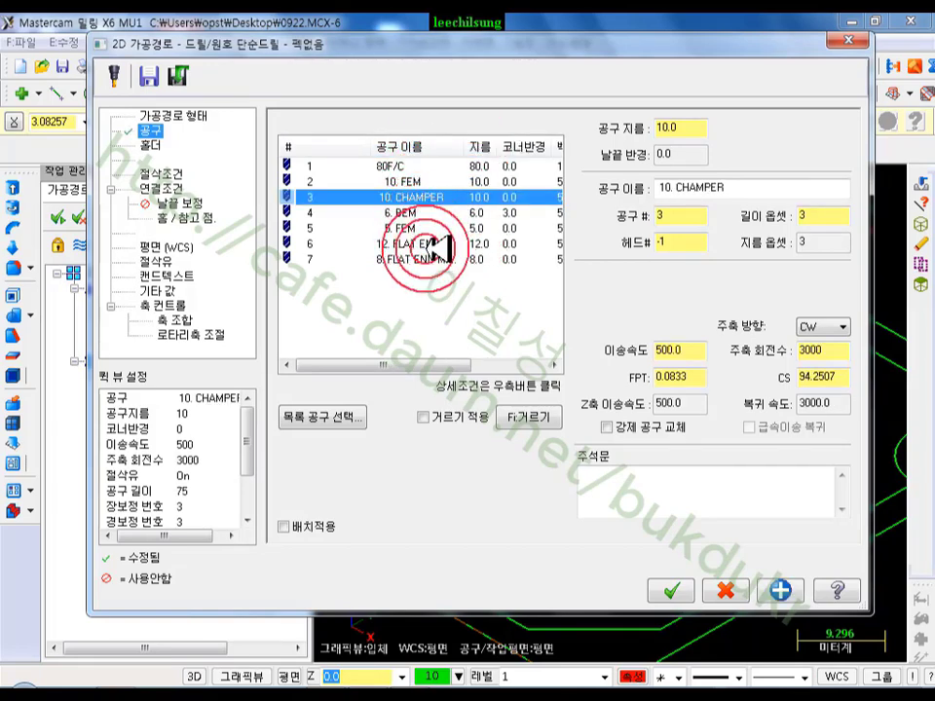
double_click(419, 197)
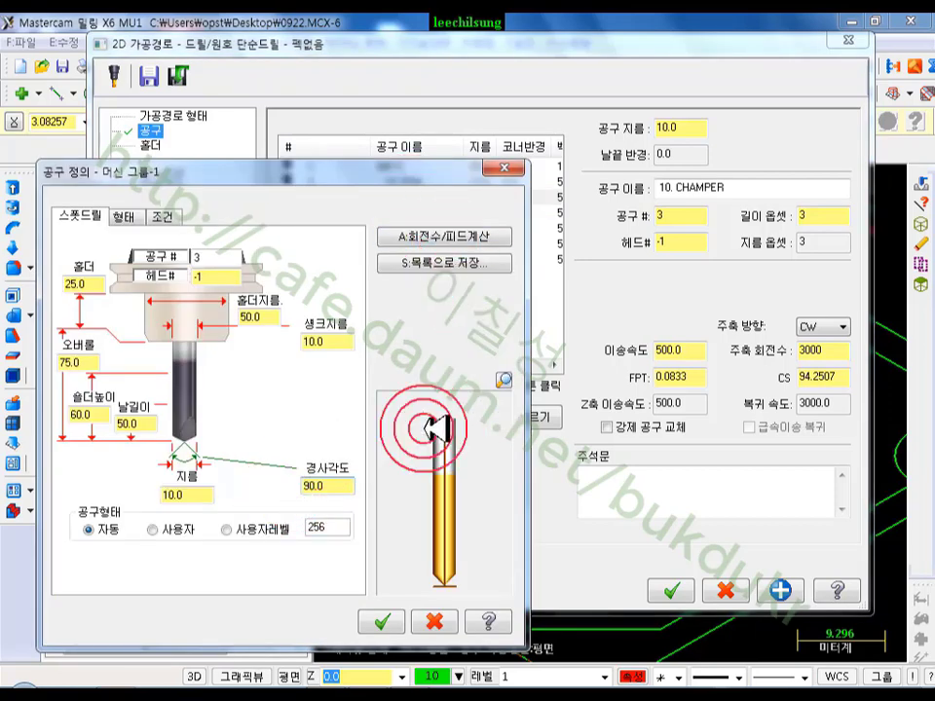
left_click(504, 380)
mouse_move(456, 556)
left_mouse_down()
mouse_move(448, 428)
mouse_move(241, 261)
left_mouse_up()
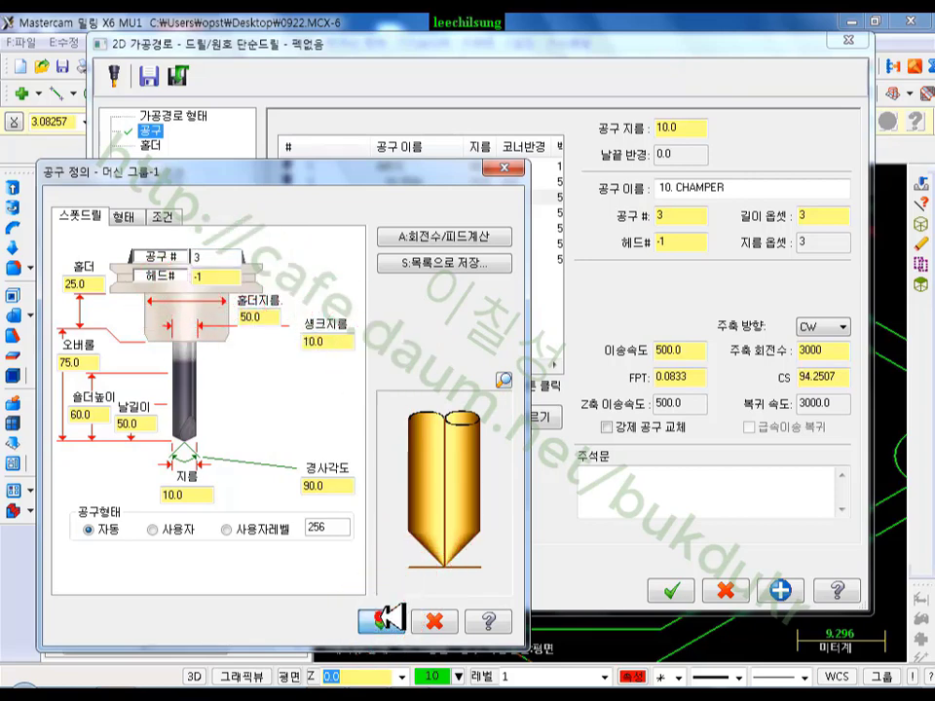
left_click(382, 621)
- Set the drill toolpath's top of stock to 0 and its depth to -3 as an absolute value
left_click(170, 172)
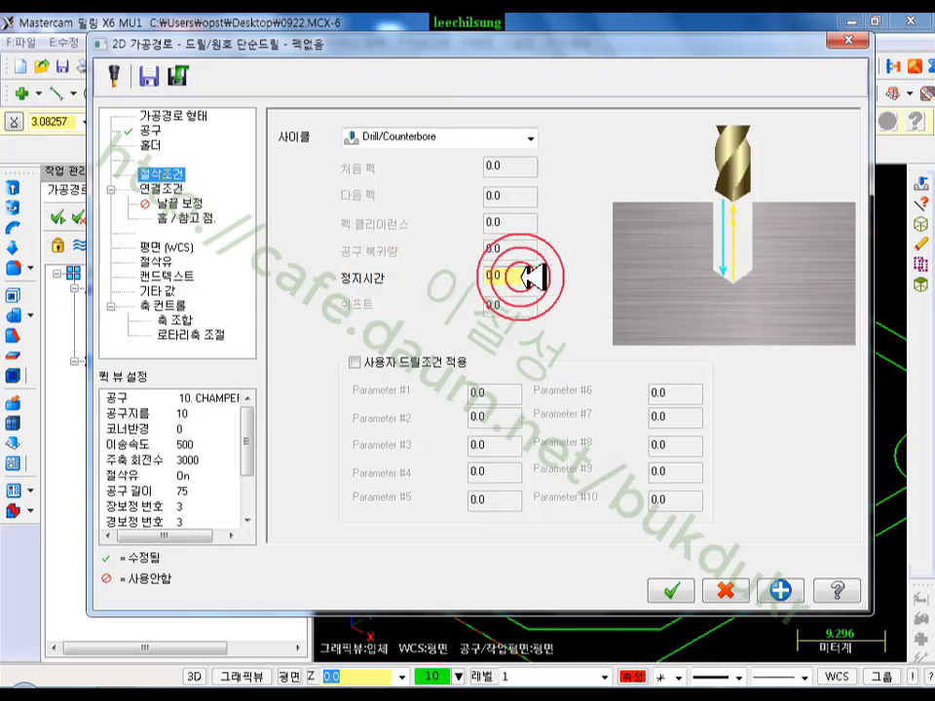
left_click(173, 187)
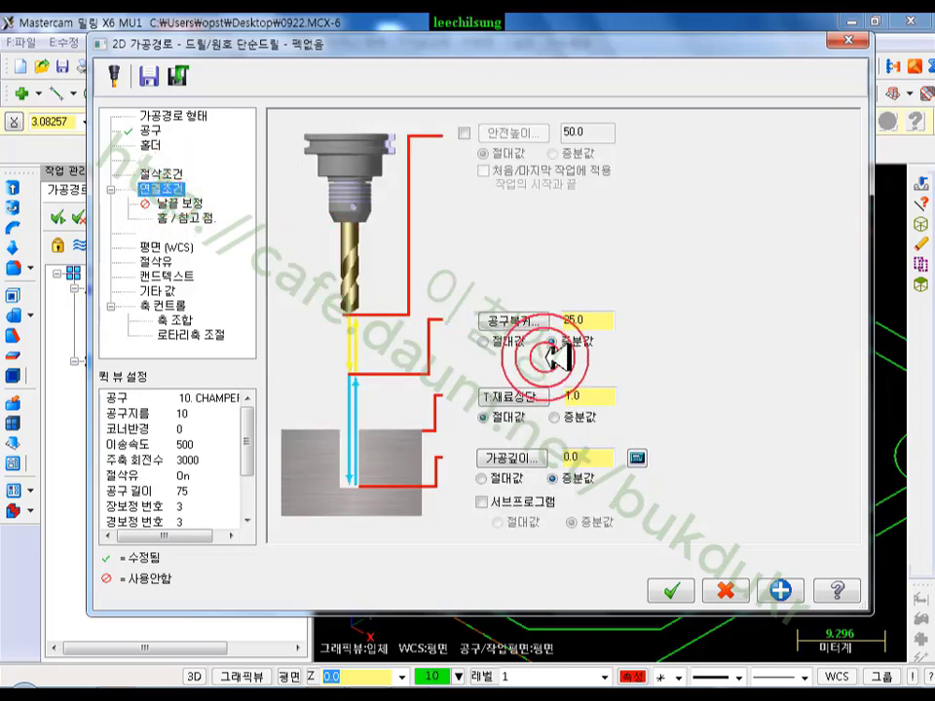
double_click(584, 396)
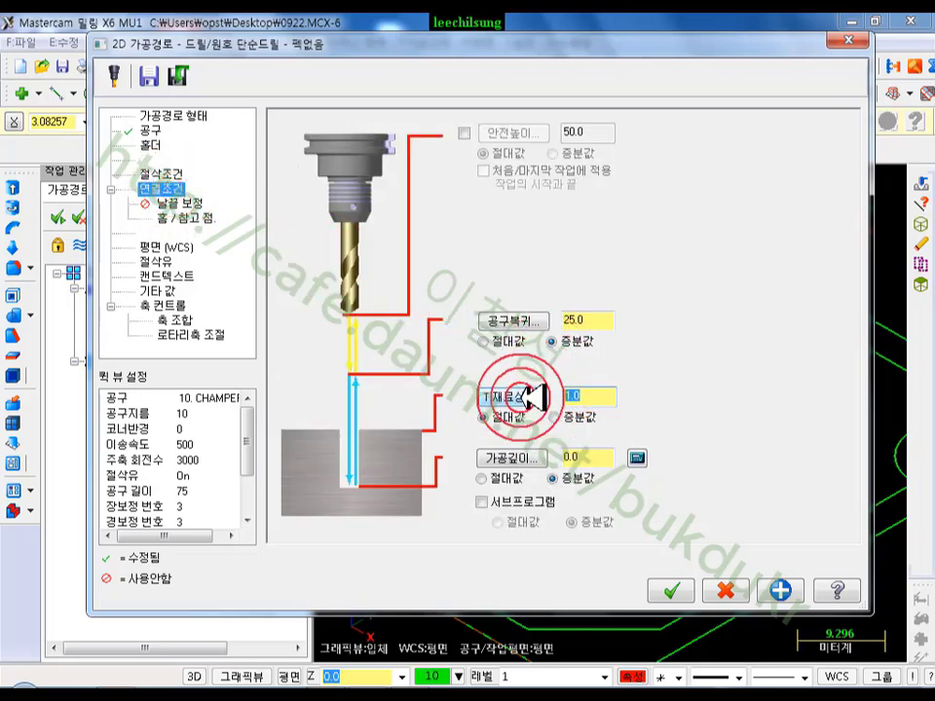
type("0")
left_click(507, 478)
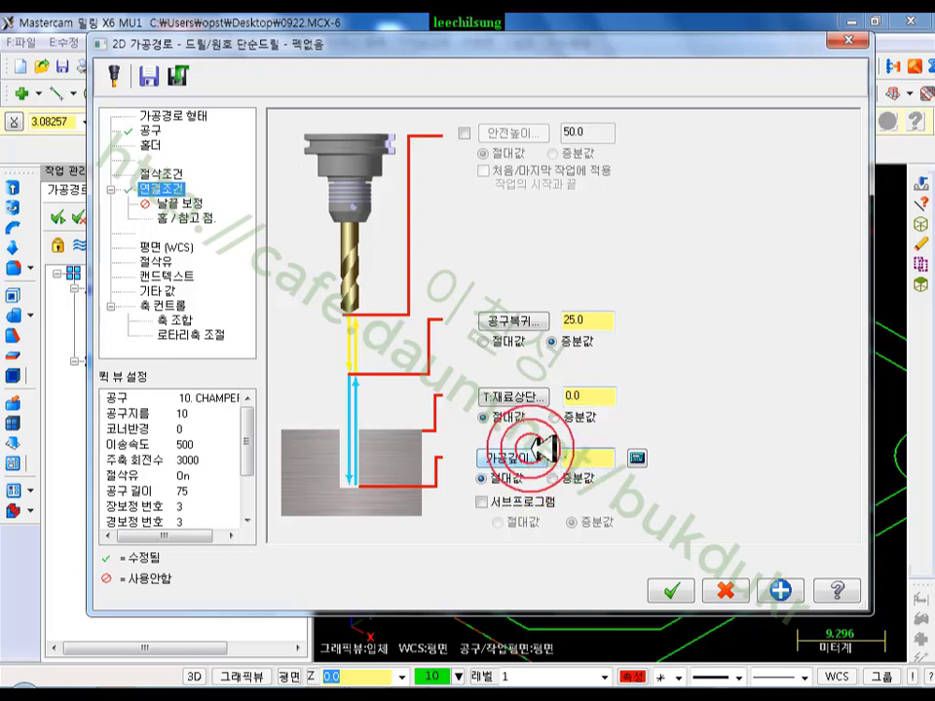
type("-3")
left_click(602, 394)
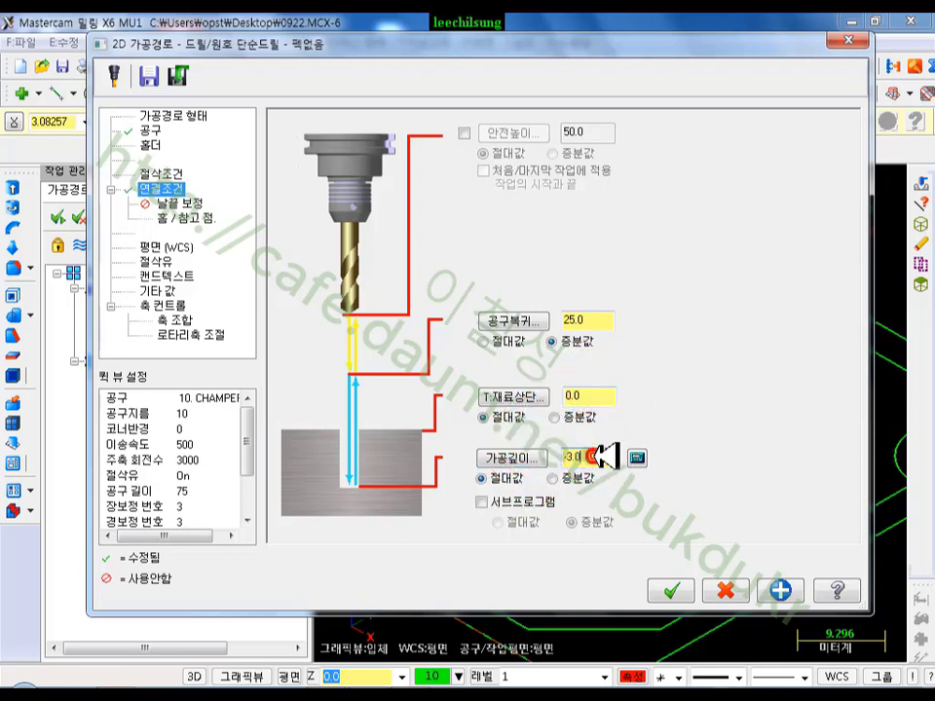
- Enable the 50 mm clearance height only at the operation's start and end, set the incremental retract to 5, and generate the drill toolpath
left_click(467, 132)
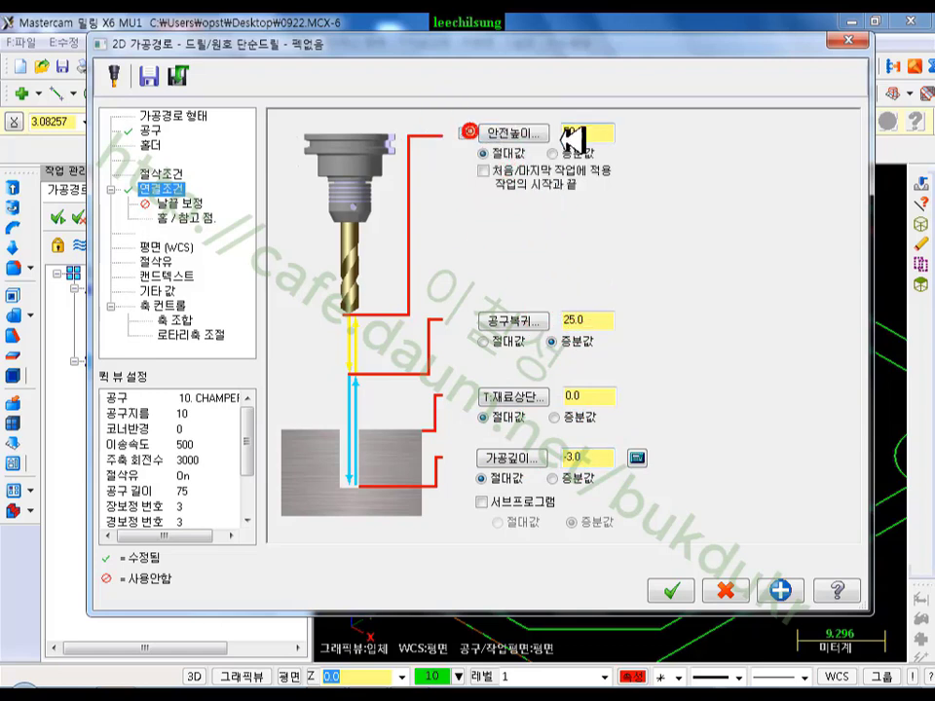
left_click(484, 171)
left_click(573, 172)
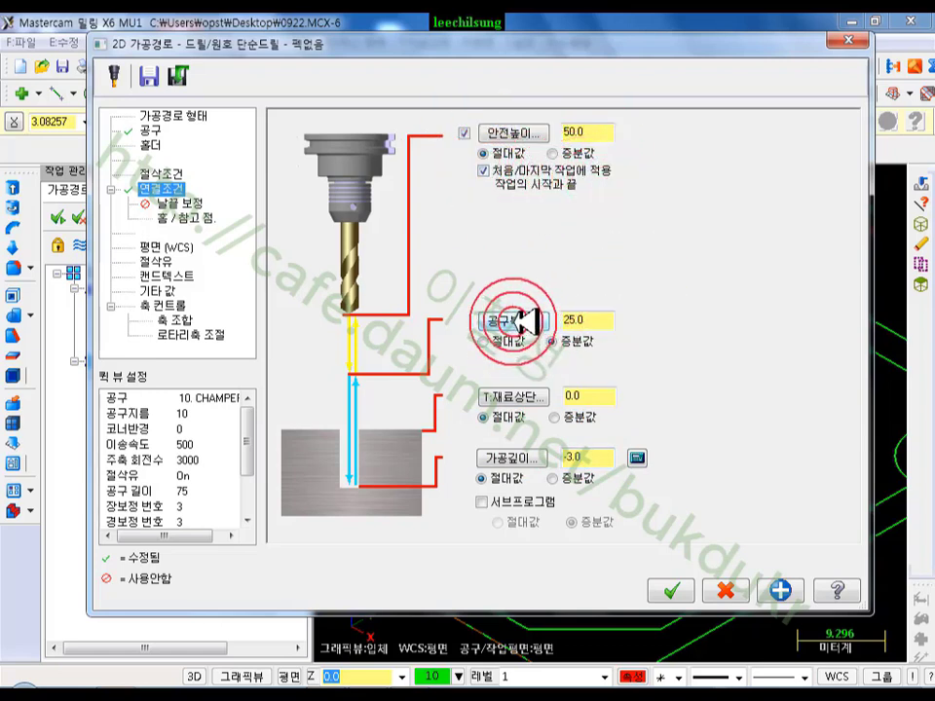
left_click(583, 323)
left_click_drag(591, 315, 563, 322)
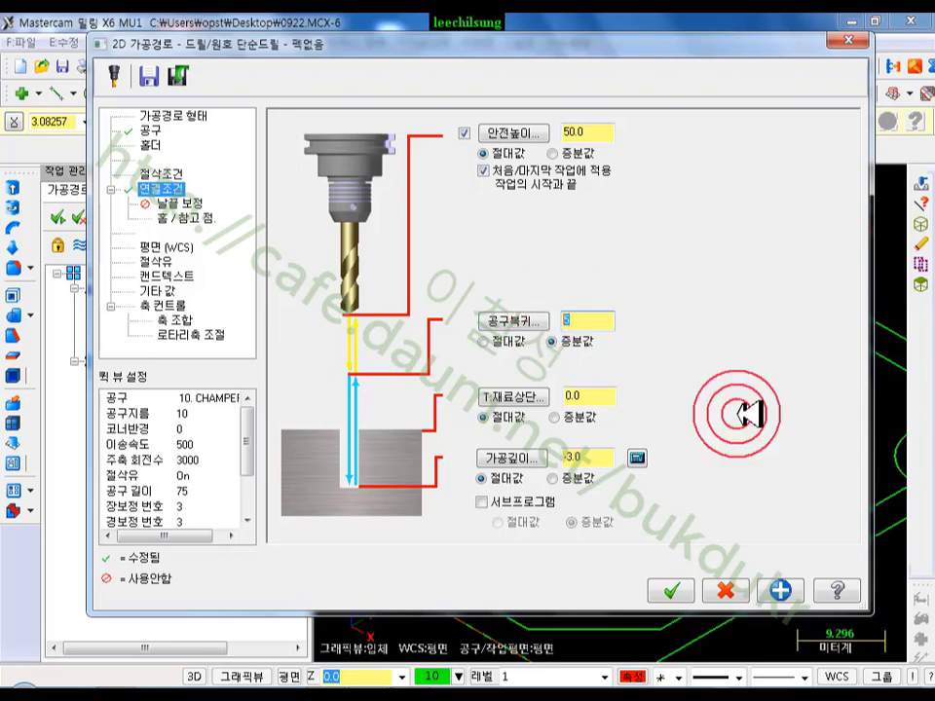
left_click(672, 591)
- Set the stock origin's Z to 0 in the machine group's stock setup
scroll(685, 329, "down", 5)
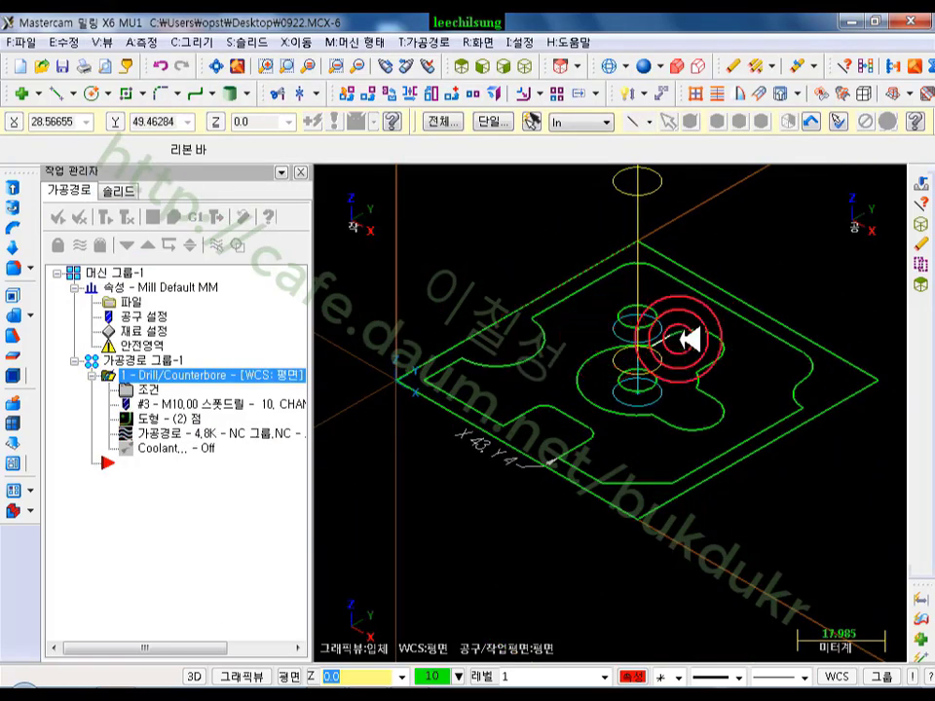
left_click(161, 331)
left_click(219, 532)
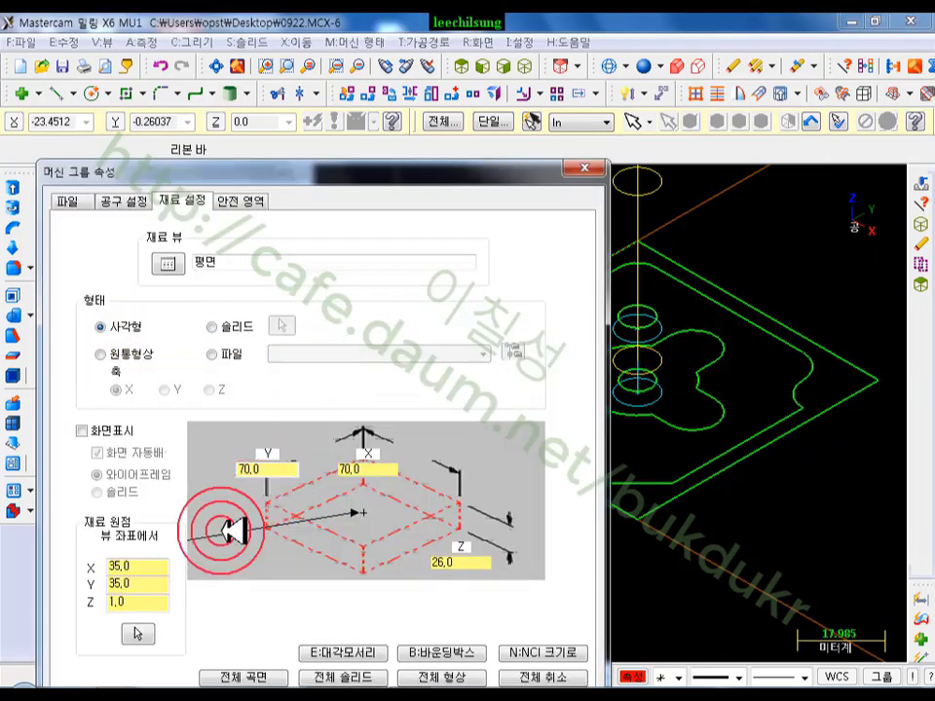
left_click(133, 605)
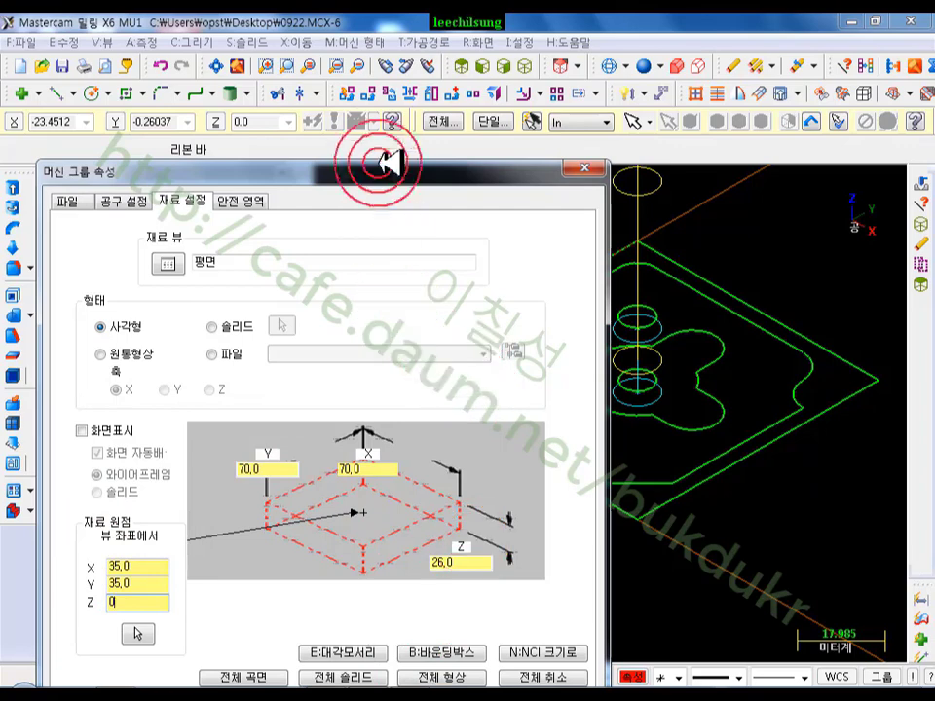
left_click_drag(385, 175, 391, 51)
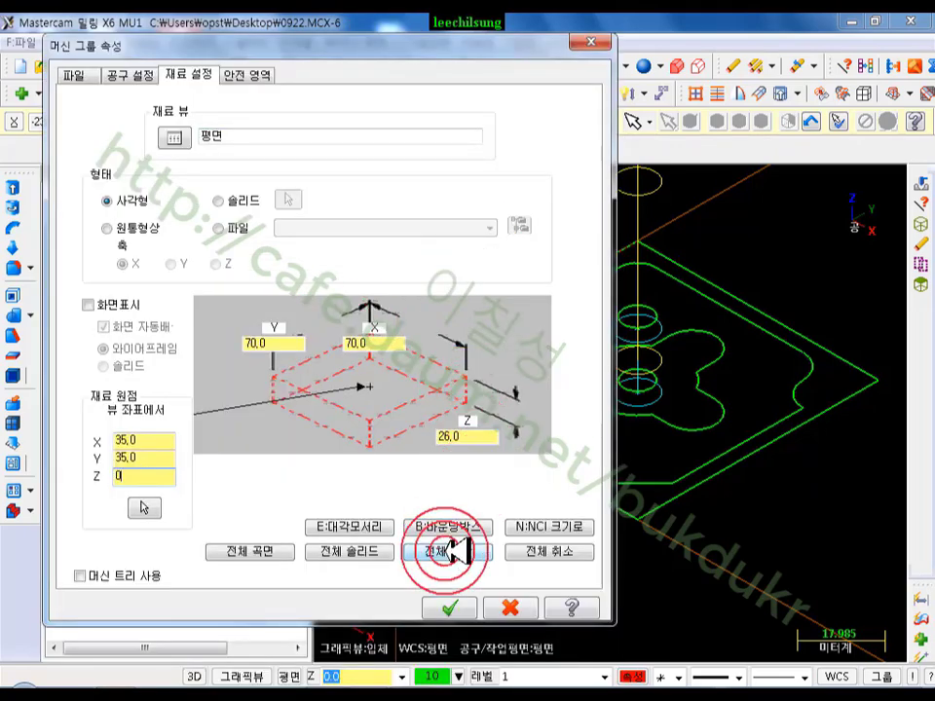
left_click(445, 610)
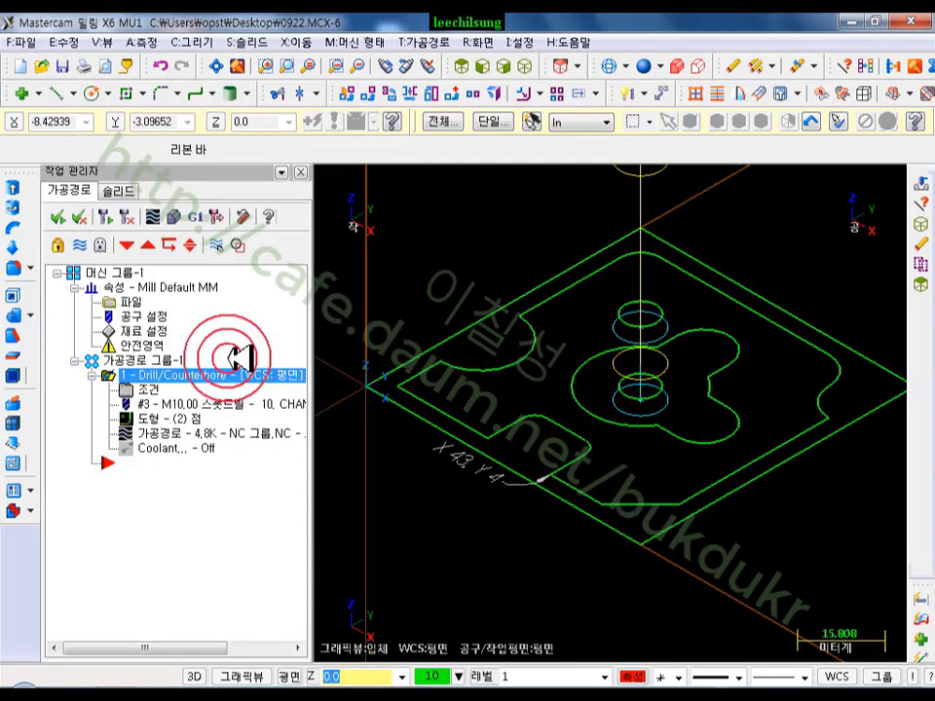
- Run the solid machining simulation of the spot-drill operation on the stock block
left_click(216, 214)
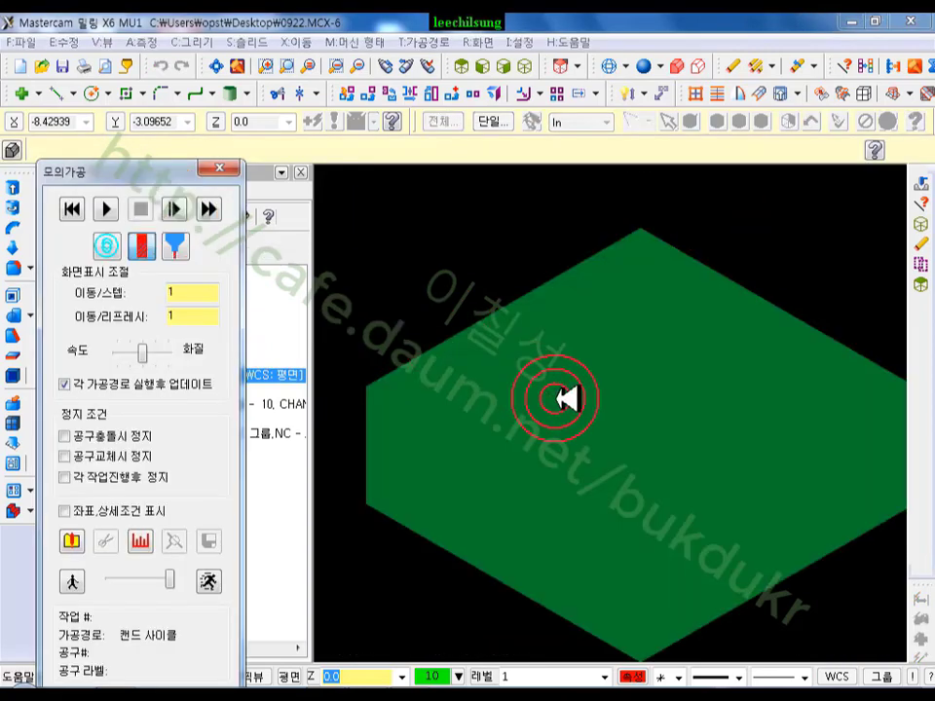
left_click(569, 323)
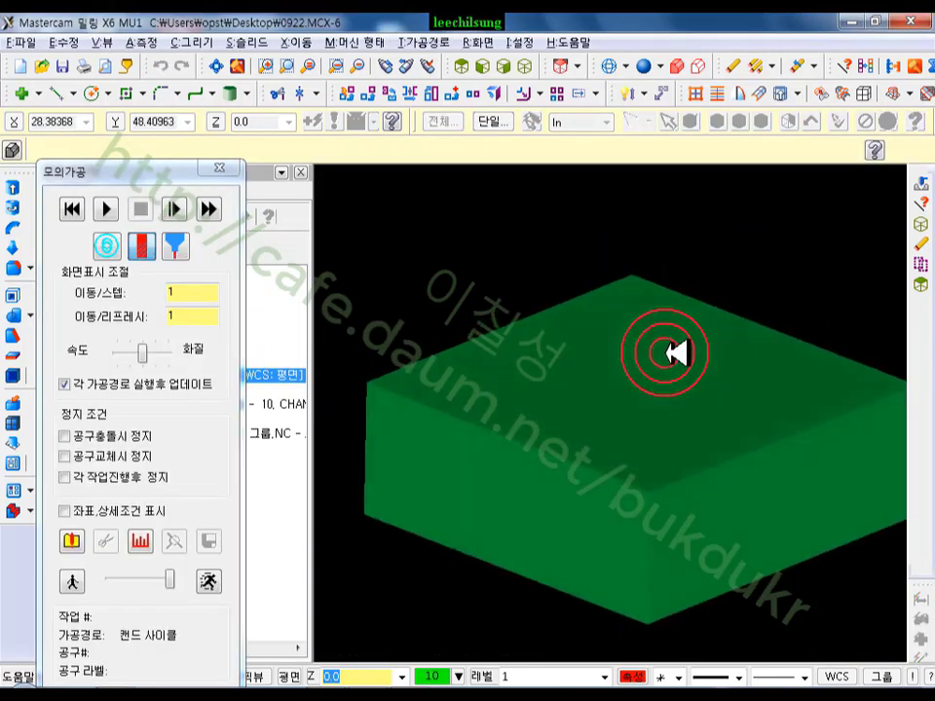
left_click(177, 207)
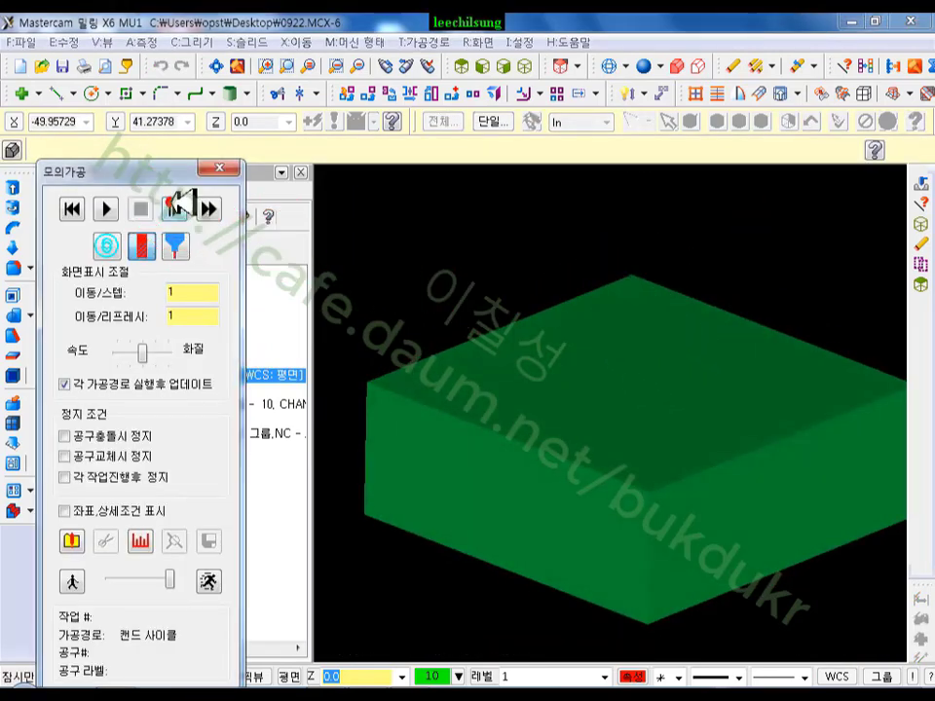
left_click(177, 206)
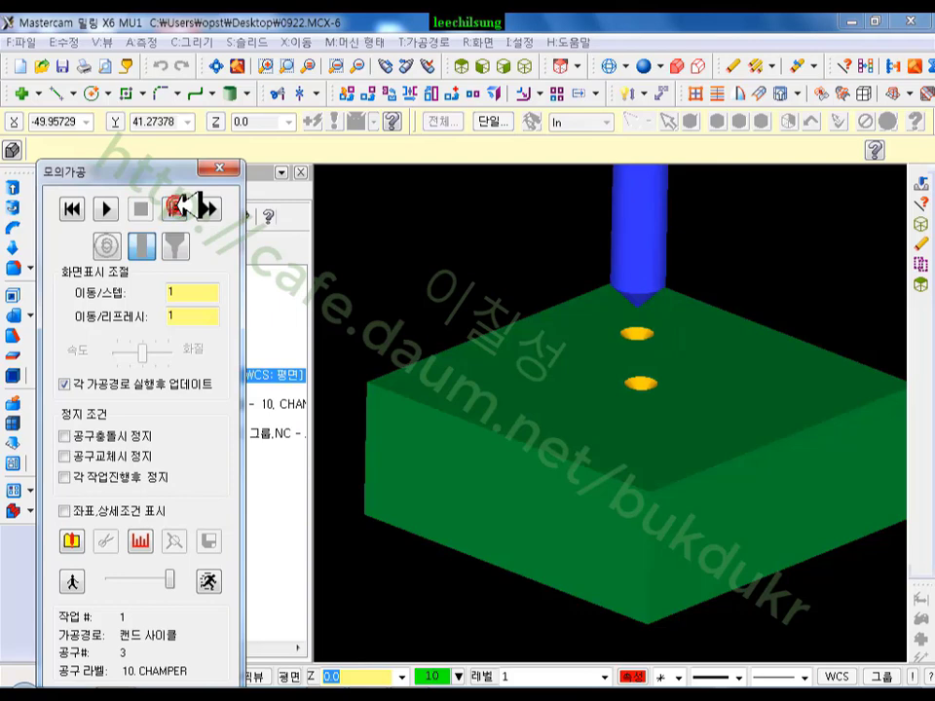
- Examine the two conical spot holes in the simulated block up close, and close the simulation
middle_click_drag(625, 377, 641, 267)
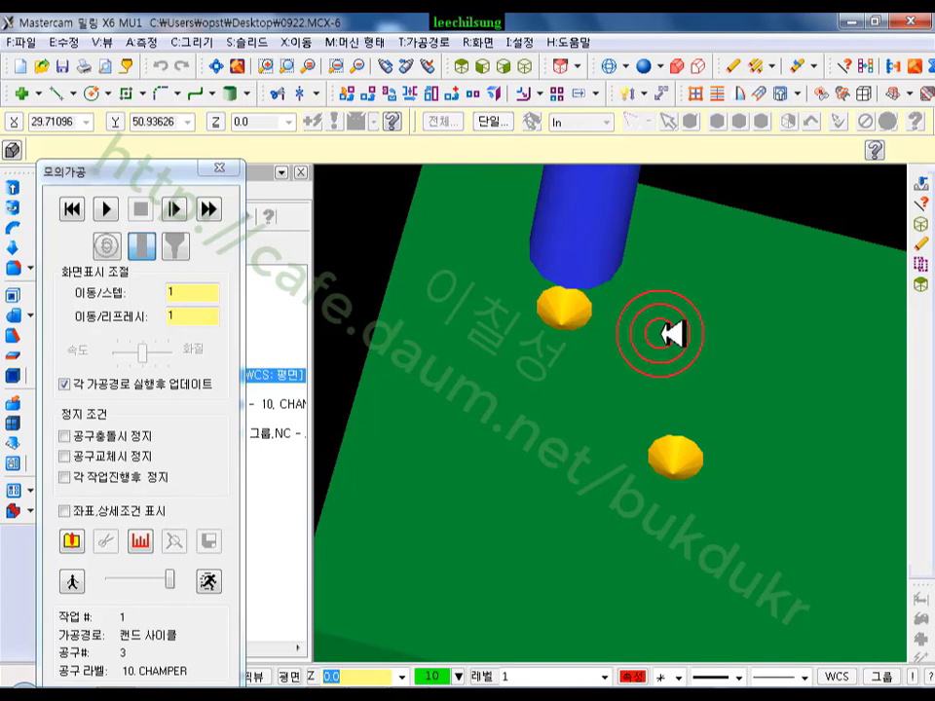
middle_click_drag(672, 334, 820, 386)
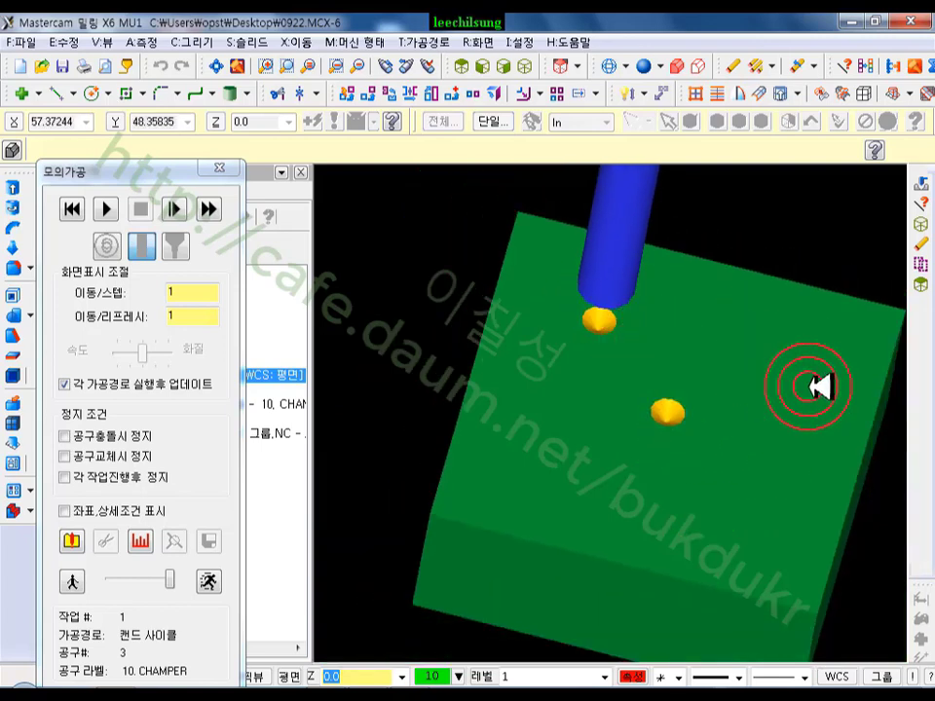
scroll(835, 387, "up", 2)
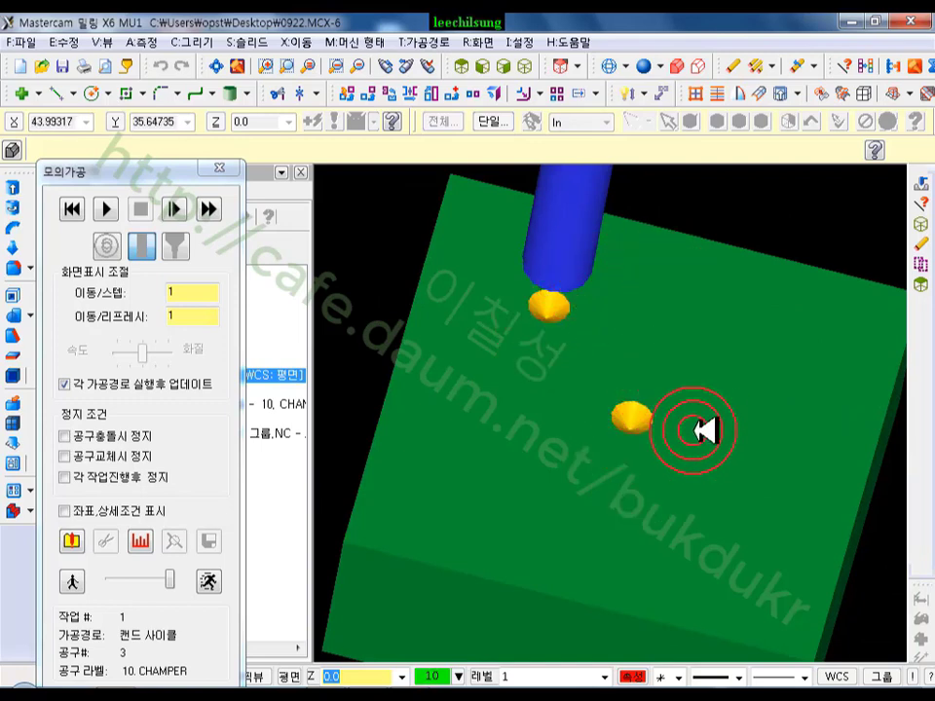
scroll(605, 309, "down", 2)
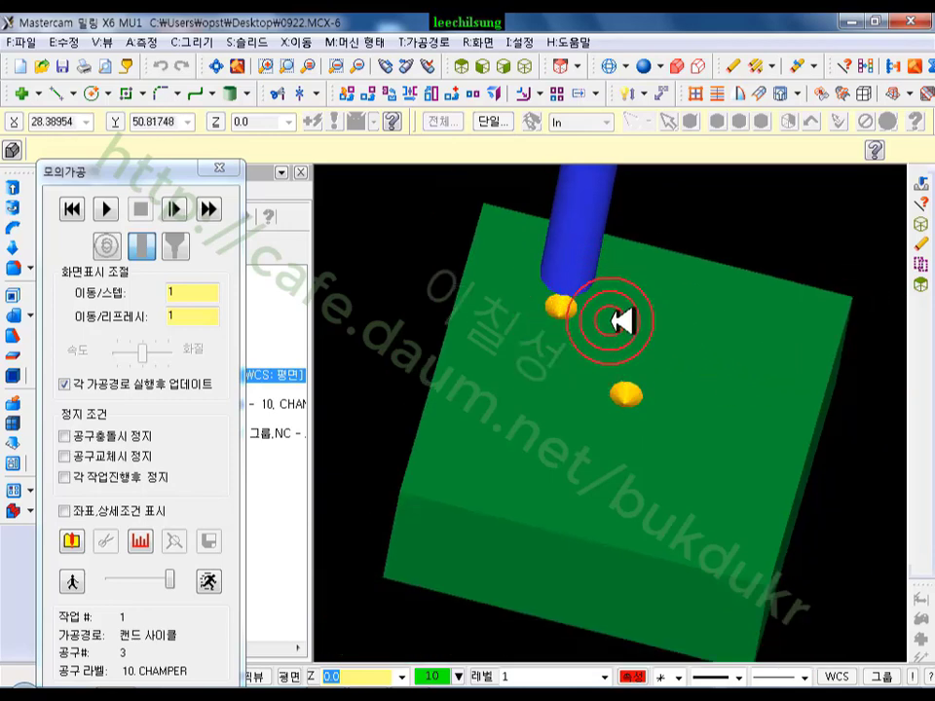
scroll(590, 276, "up", 3)
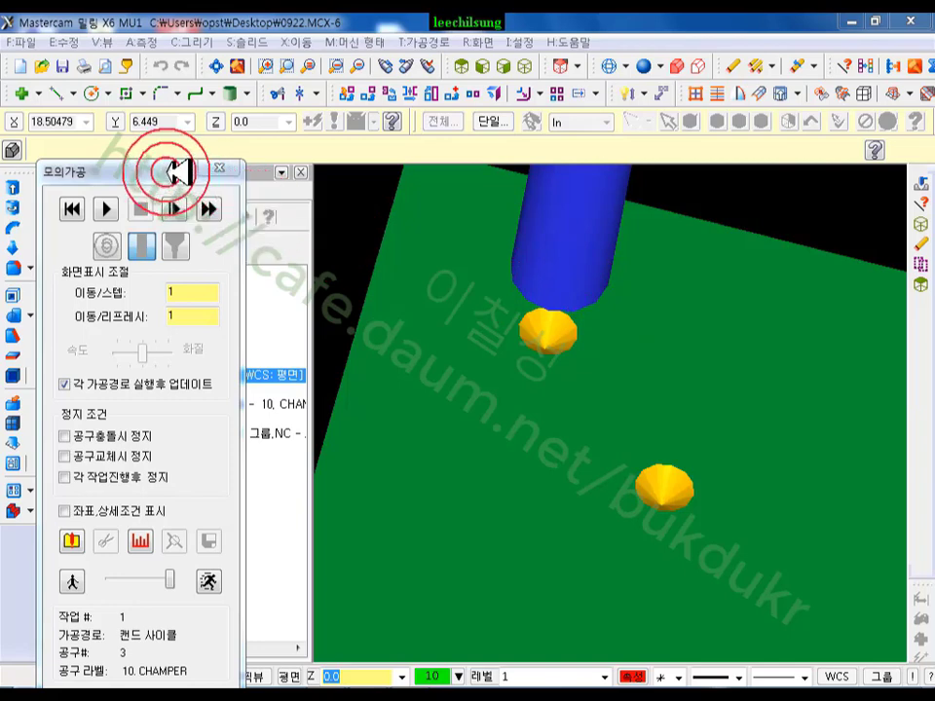
left_click_drag(178, 172, 287, 25)
left_click(247, 582)
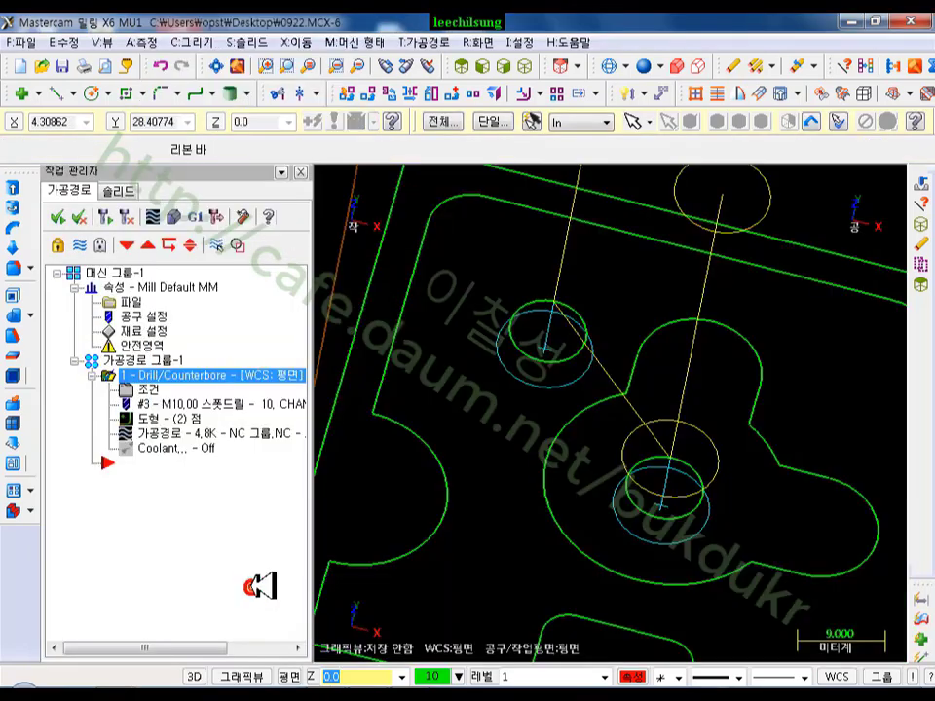
- Duplicate the spot-drill operation and place the copy after the original in the toolpath group
middle_click_drag(584, 404, 672, 349)
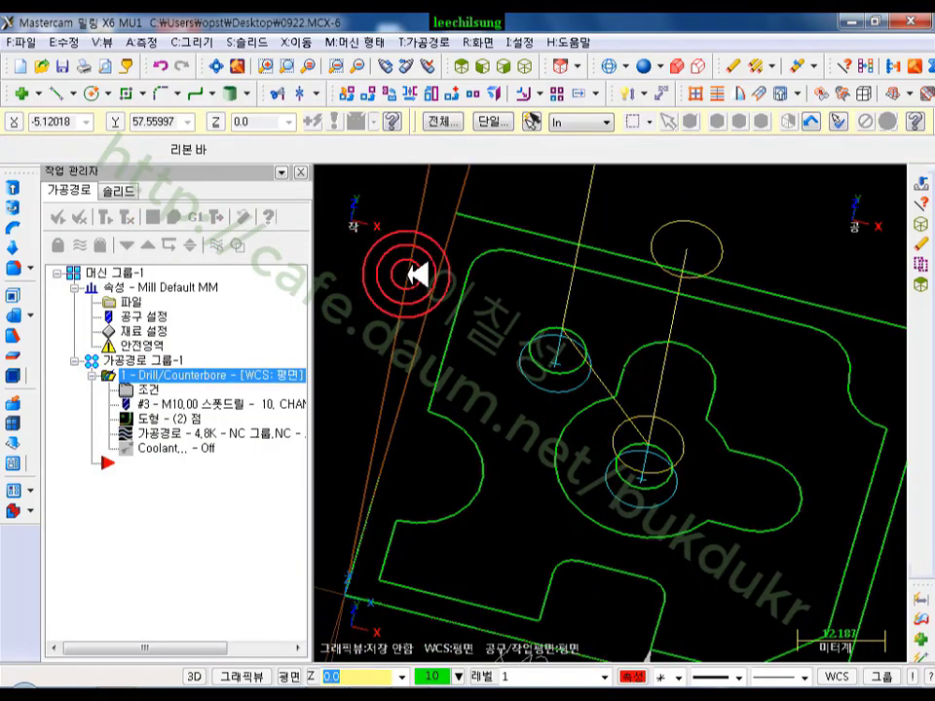
left_click(267, 377)
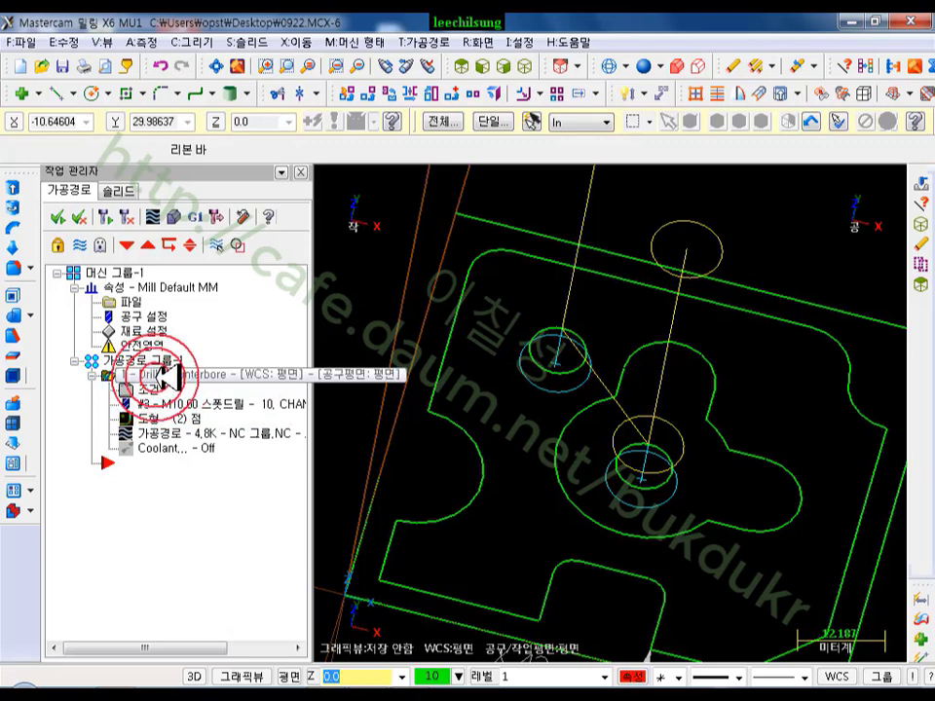
right_click_drag(166, 374, 167, 504)
left_click(243, 577)
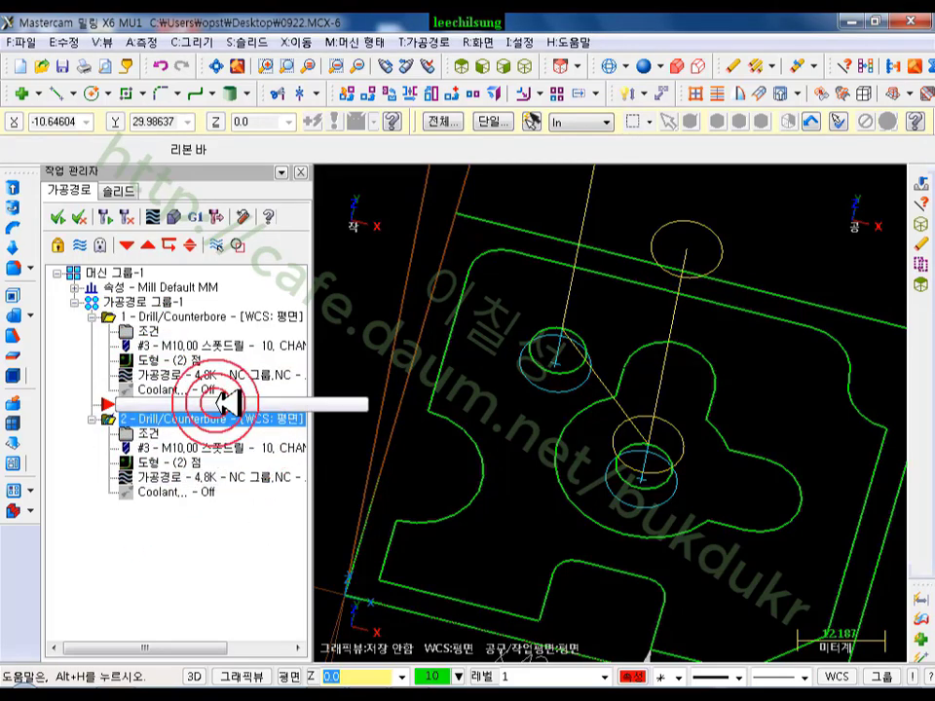
- Filter the tool library to drills with a diameter equal to 6.8 and assign the 6.8 DRILL to the duplicated operation
left_click(110, 421)
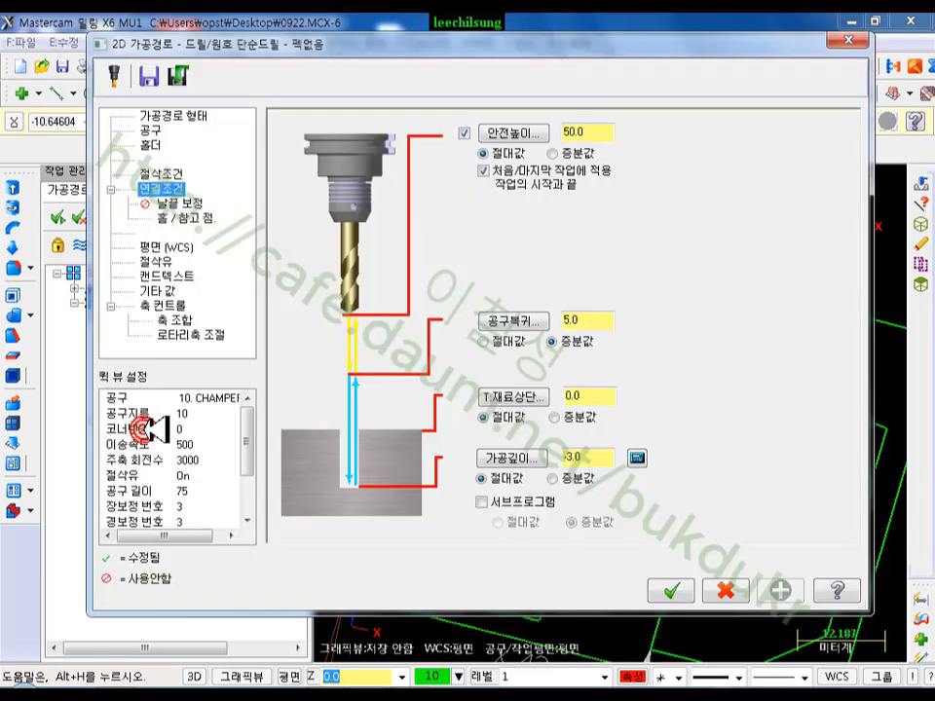
left_click(146, 130)
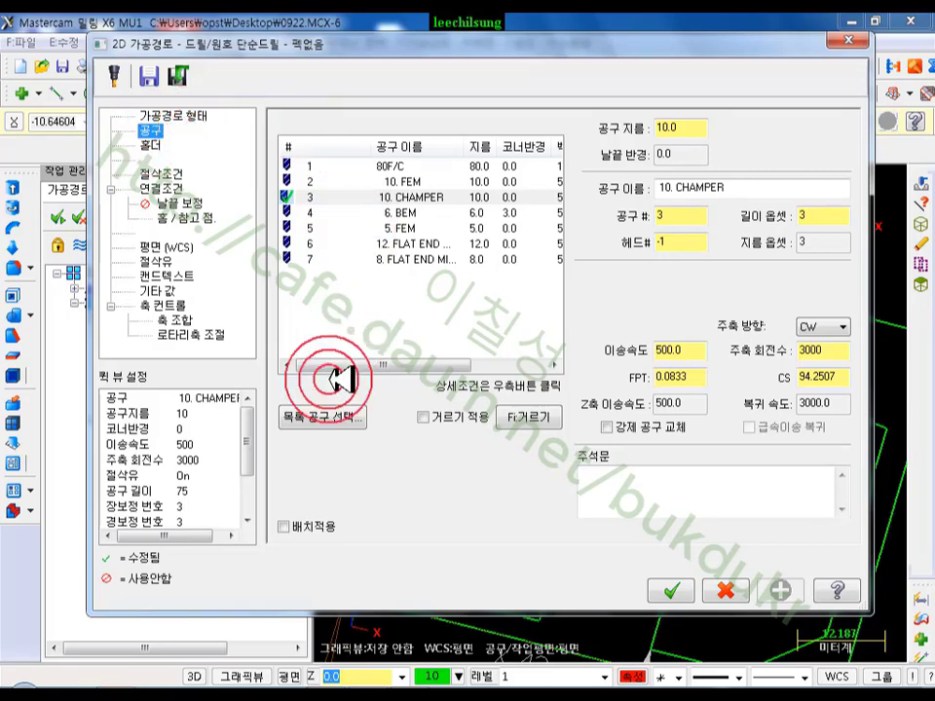
left_click(321, 417)
left_click(555, 308)
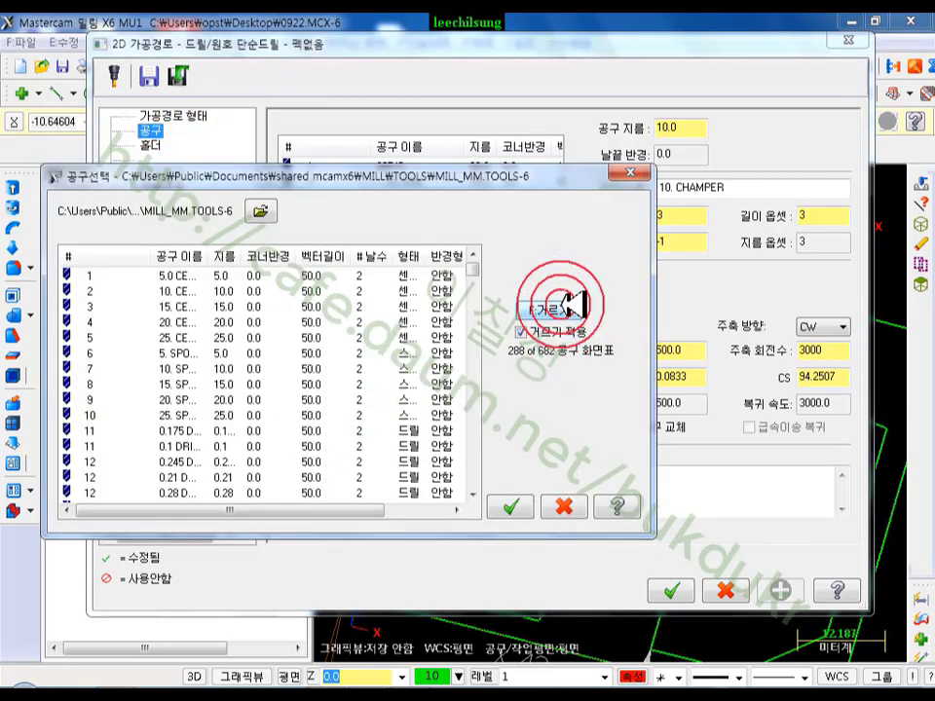
left_click(449, 272)
left_click(258, 317)
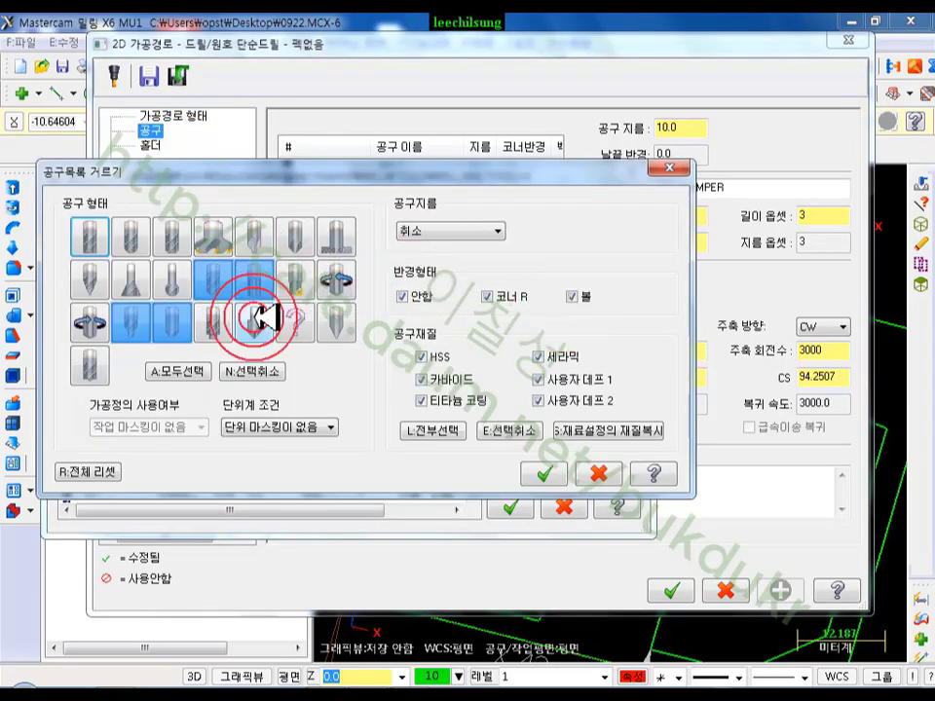
left_click(267, 372)
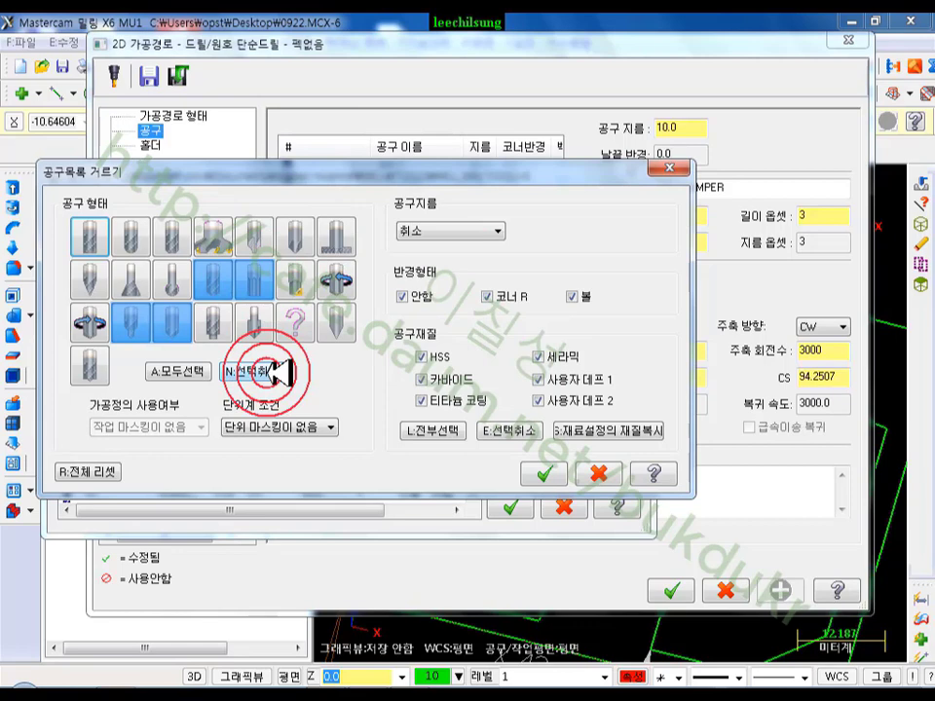
left_click(214, 280)
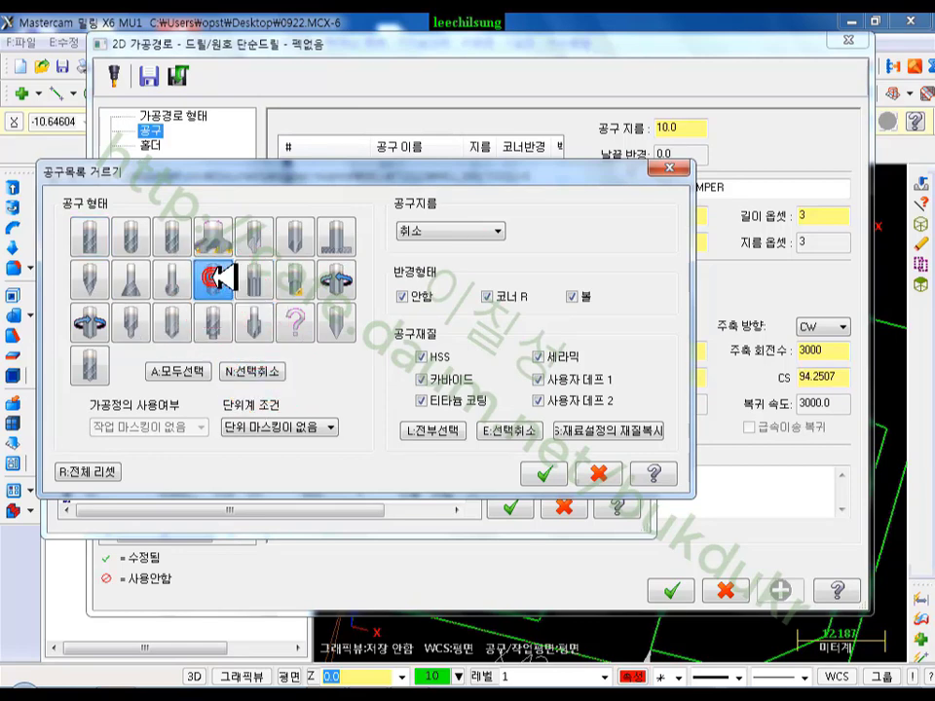
left_click(453, 232)
left_click(440, 260)
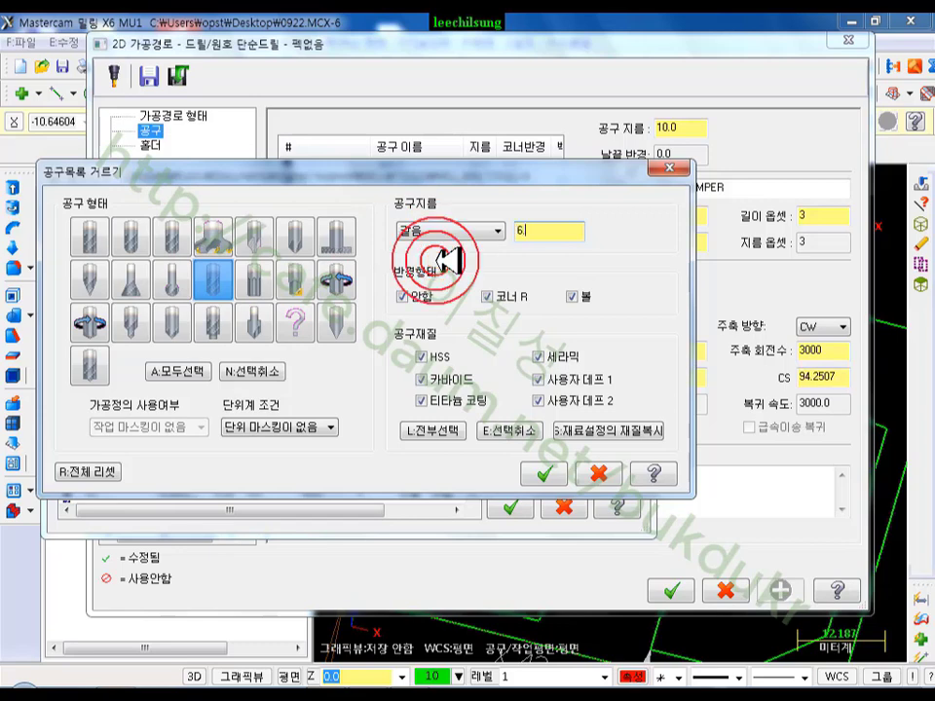
left_click(544, 473)
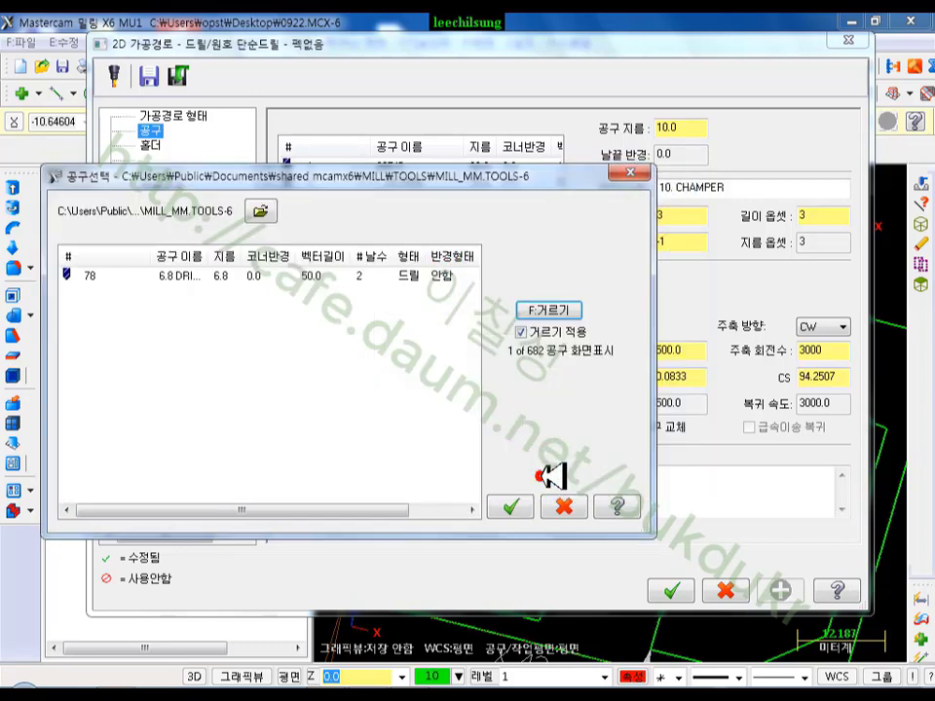
double_click(232, 280)
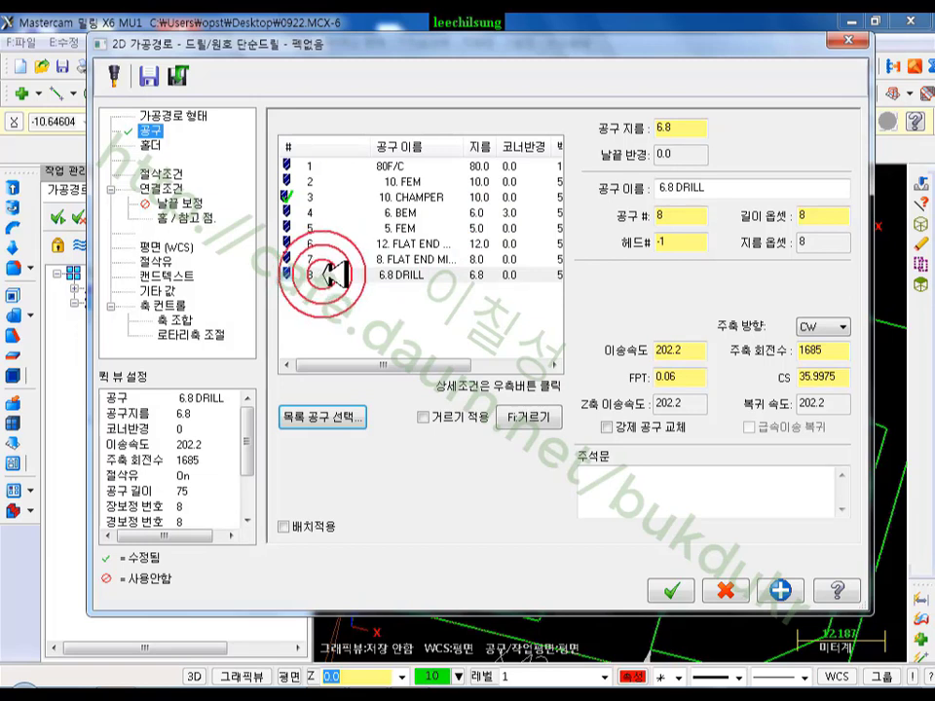
- Change the duplicated operation's cycle to Peck Drill and enter a peck amount
left_click(180, 171)
left_click(418, 137)
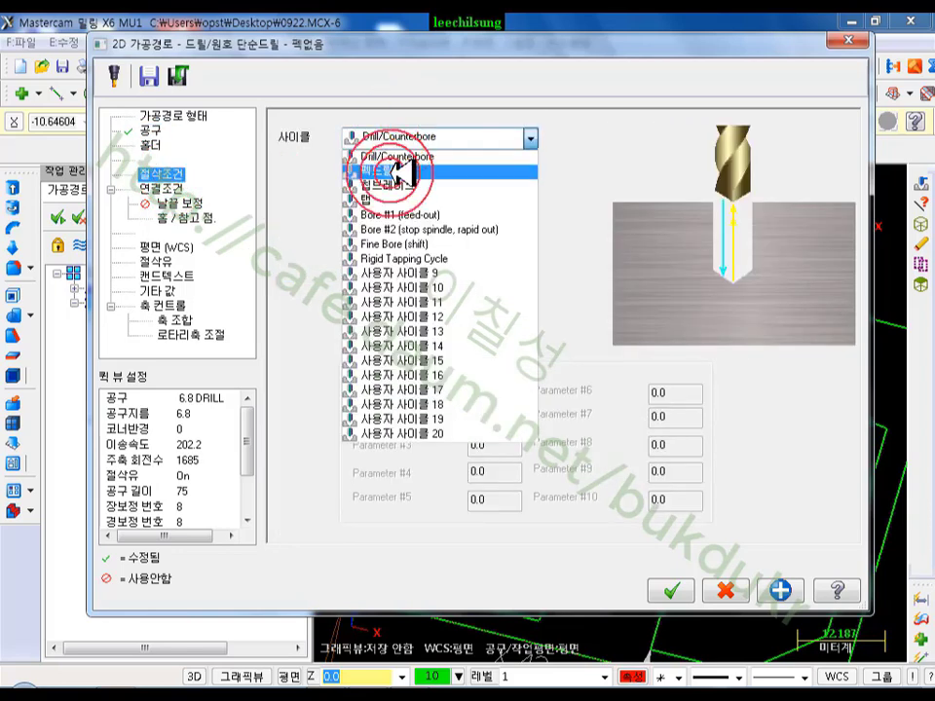
left_click(404, 171)
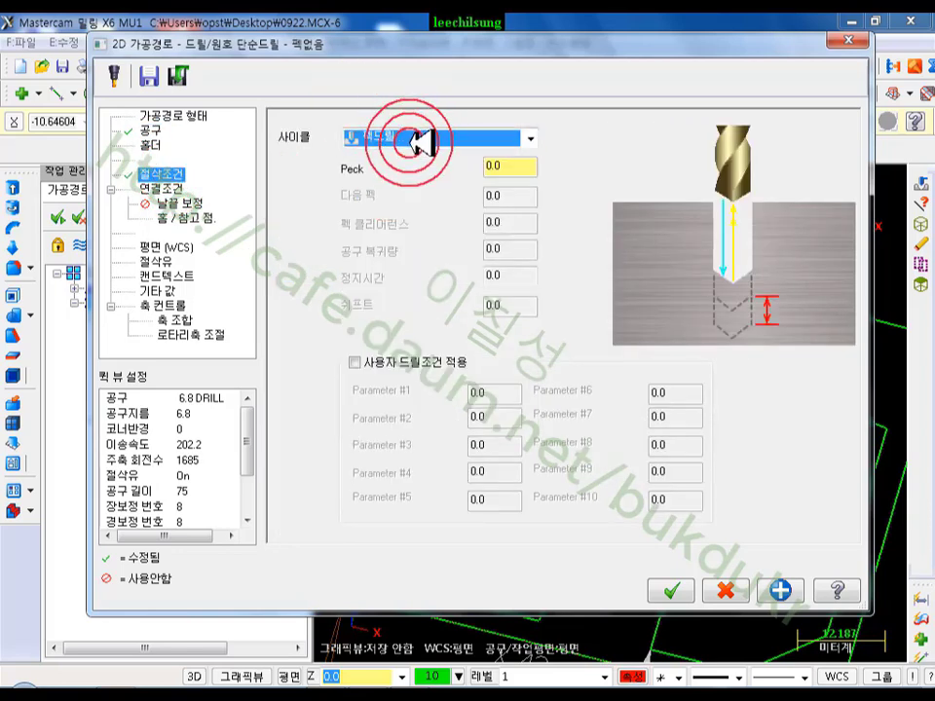
left_click(506, 167)
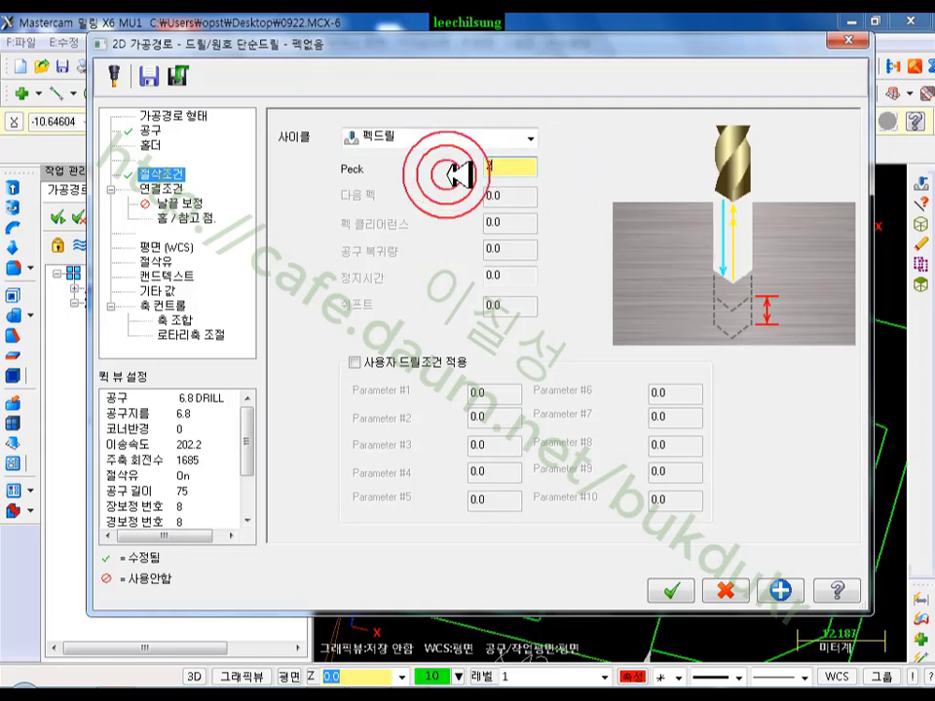
- Set the peck-drill operation's absolute depth to -24 and regenerate its toolpath
left_click(159, 188)
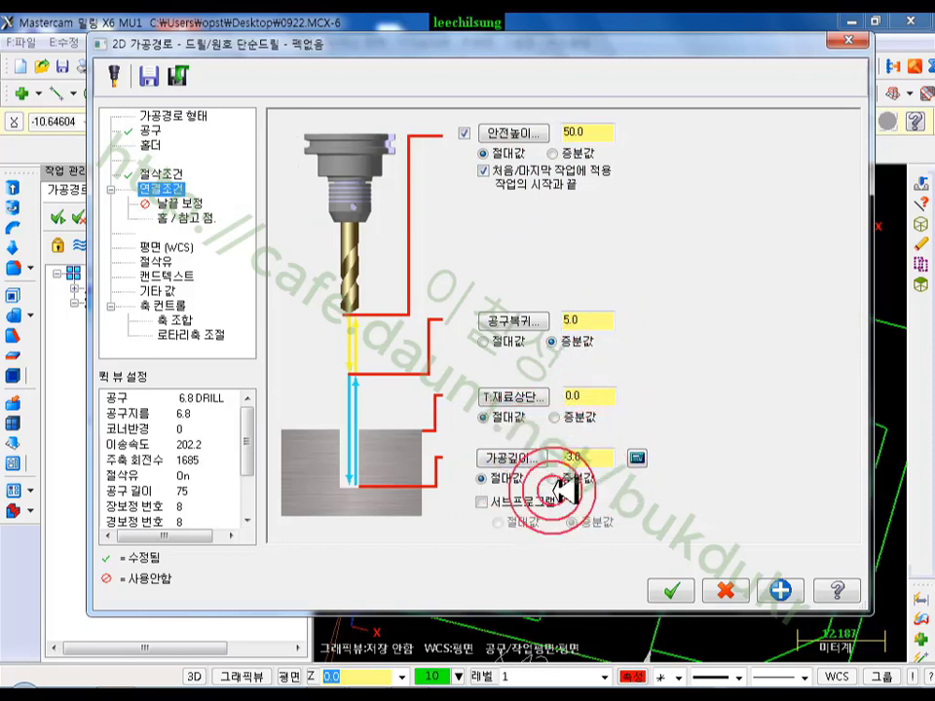
double_click(596, 455)
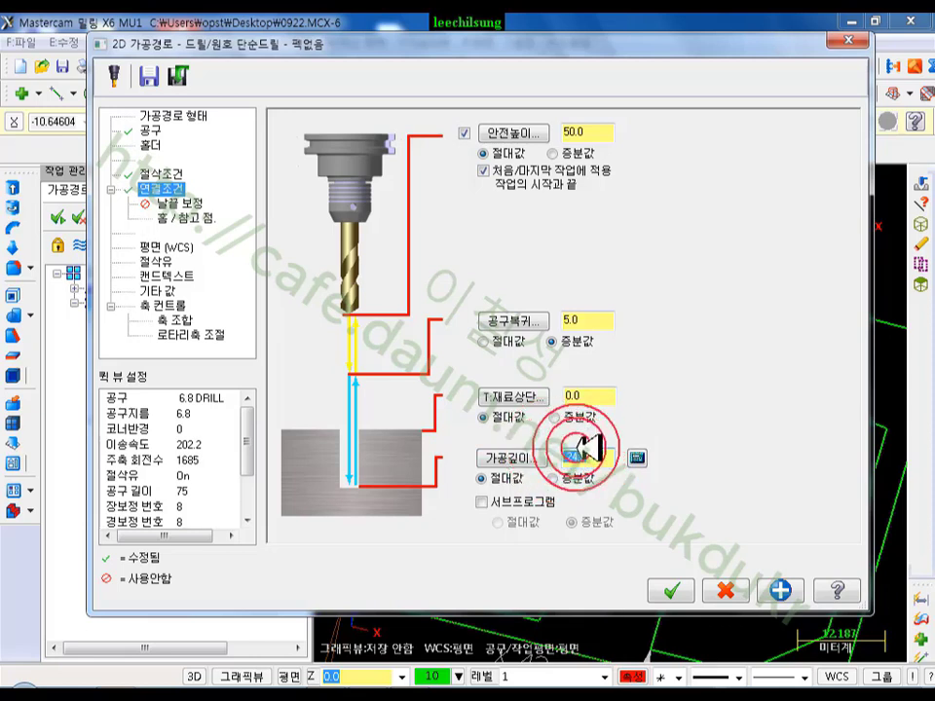
left_click(678, 586)
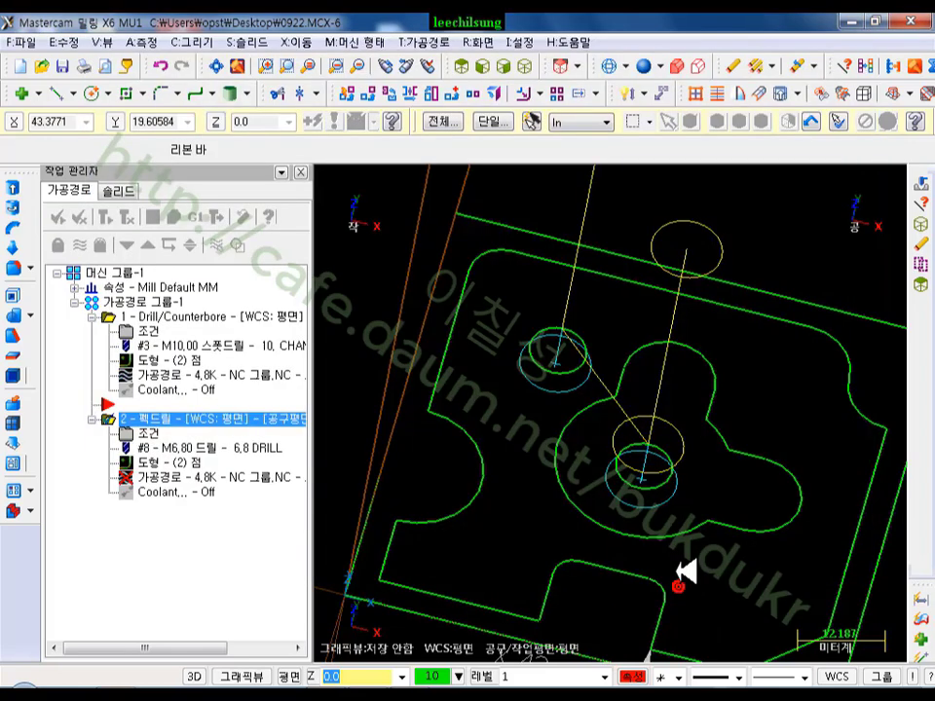
left_click(125, 214)
- Simulate the whole toolpath group in solid verification, stepping through the spot drilling and the 6.8 peck drilling of both holes
left_click(154, 302)
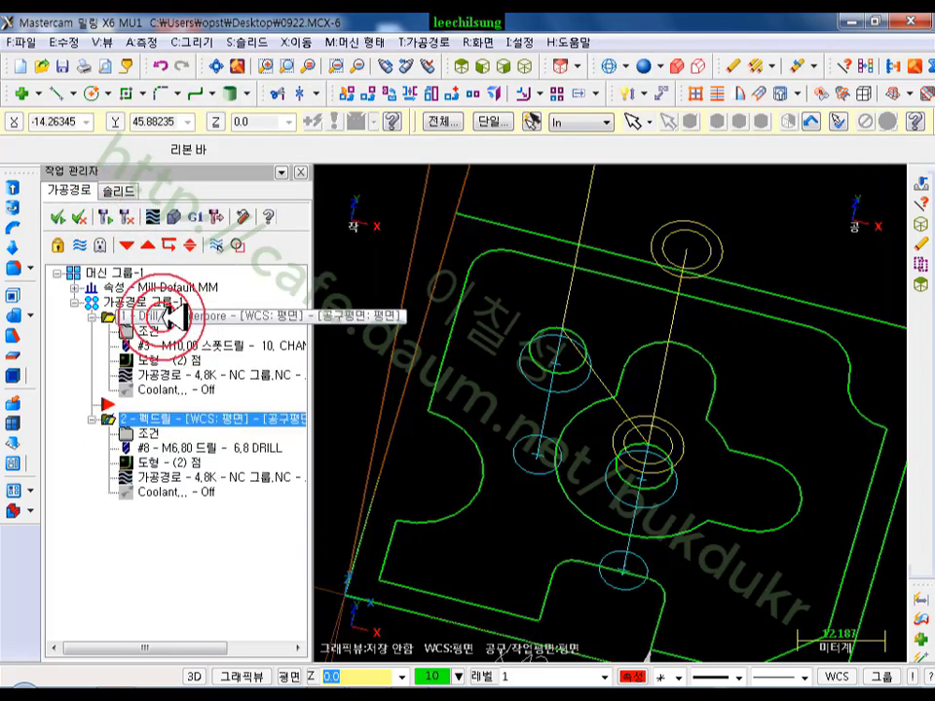
left_click(183, 212)
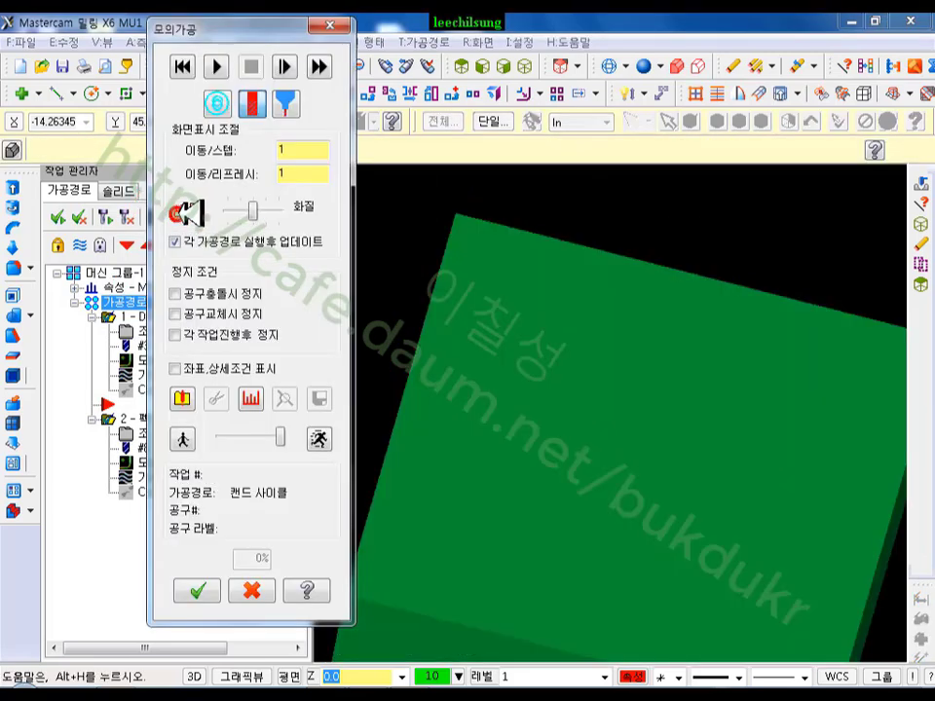
left_click(289, 65)
left_click(296, 65)
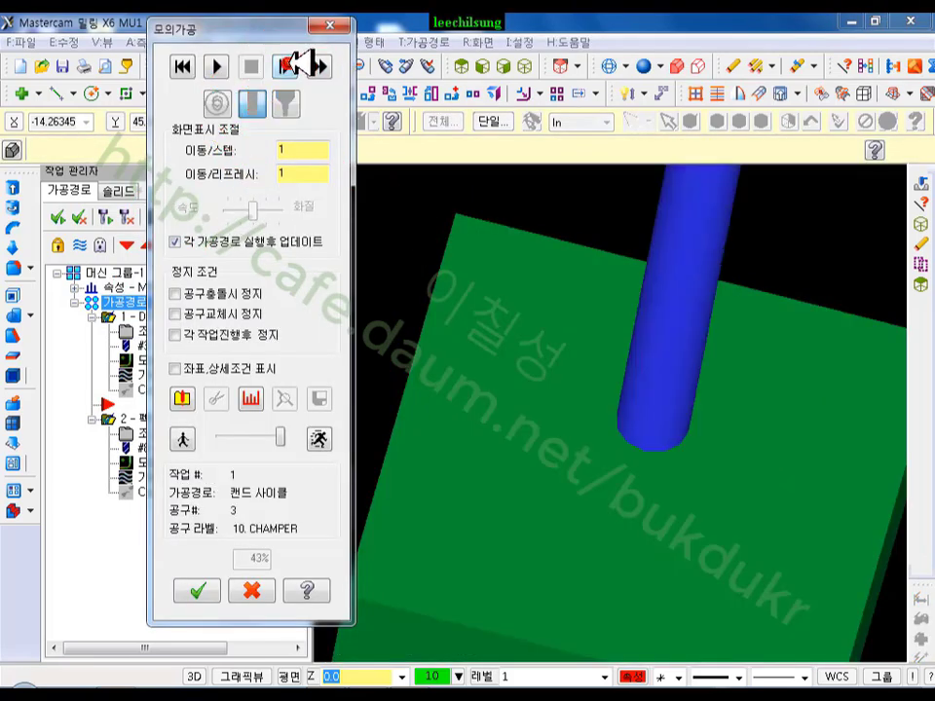
left_click(297, 66)
left_click(297, 65)
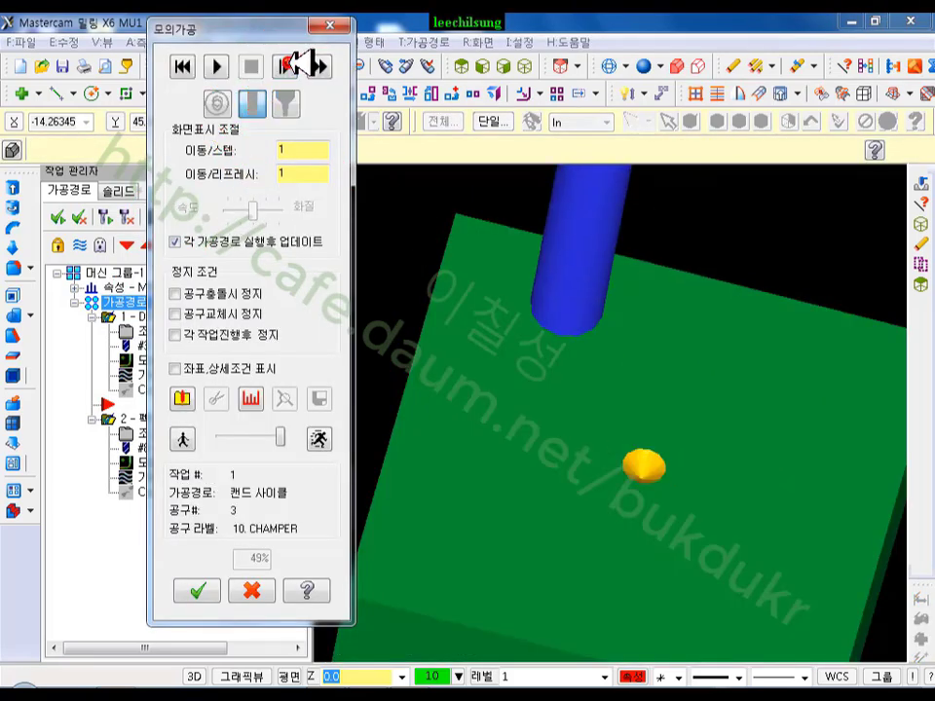
left_click(297, 65)
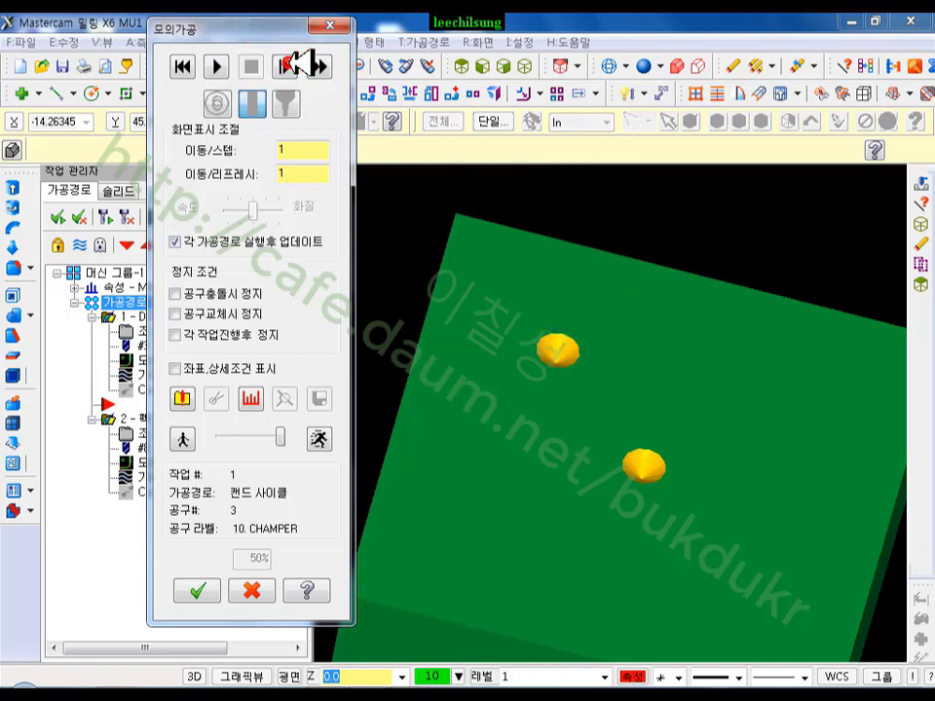
left_click(297, 65)
left_click(298, 65)
left_click(297, 65)
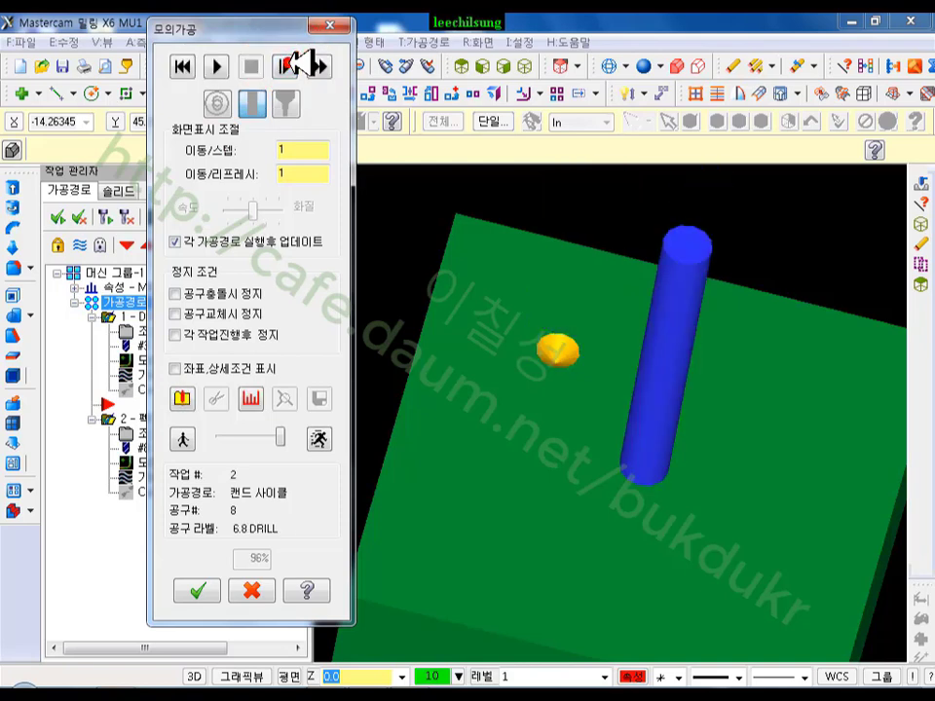
left_click(297, 66)
left_click(297, 65)
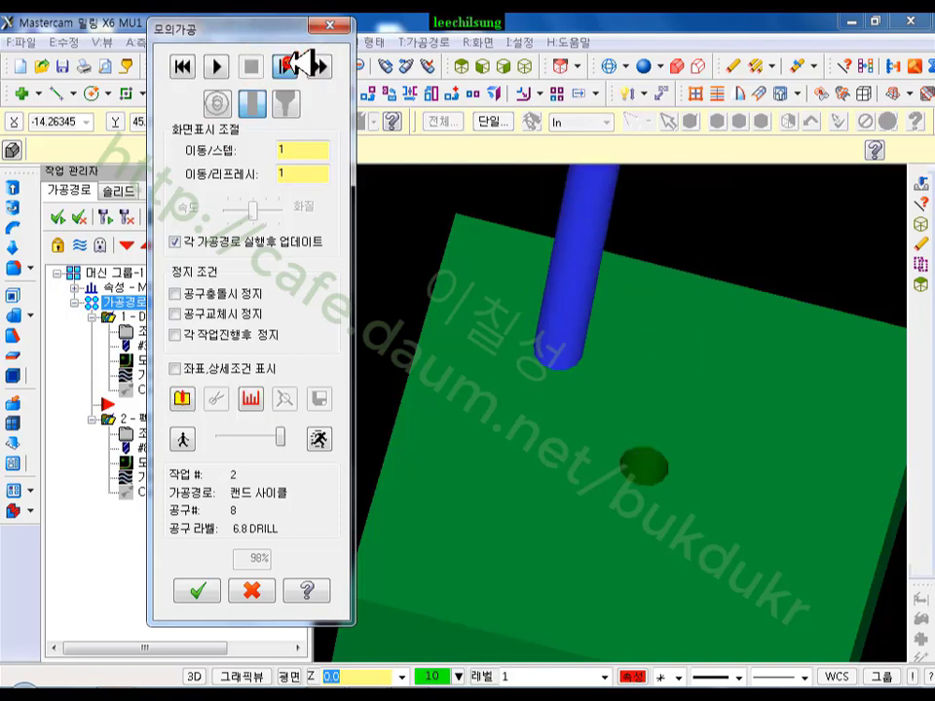
- Examine the two drilled holes in the simulated block from a tilted angle, and close the simulation
left_click(396, 63)
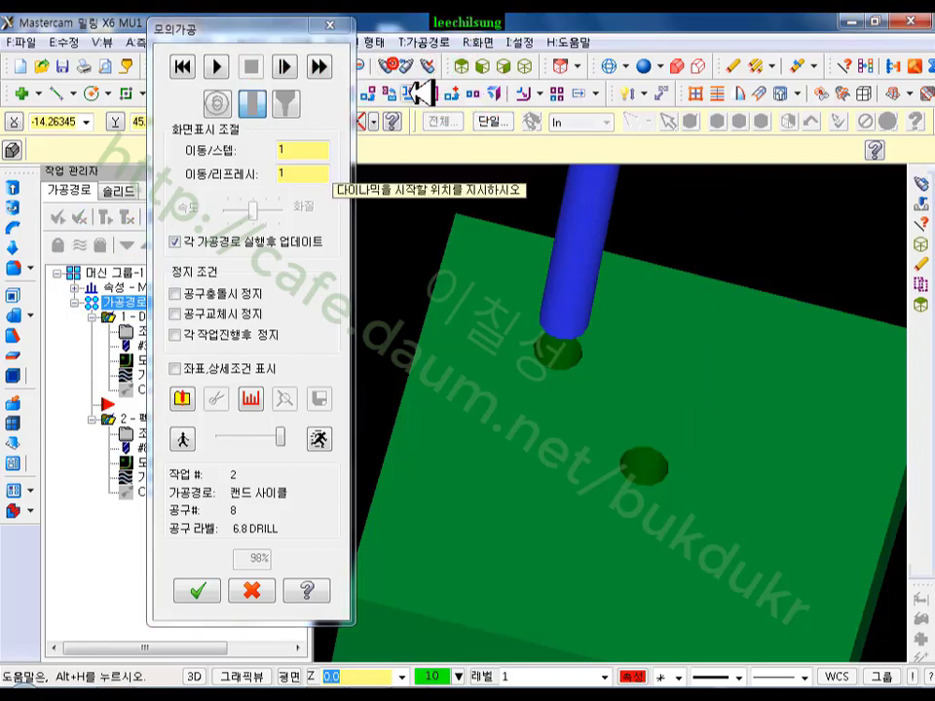
left_click(687, 400)
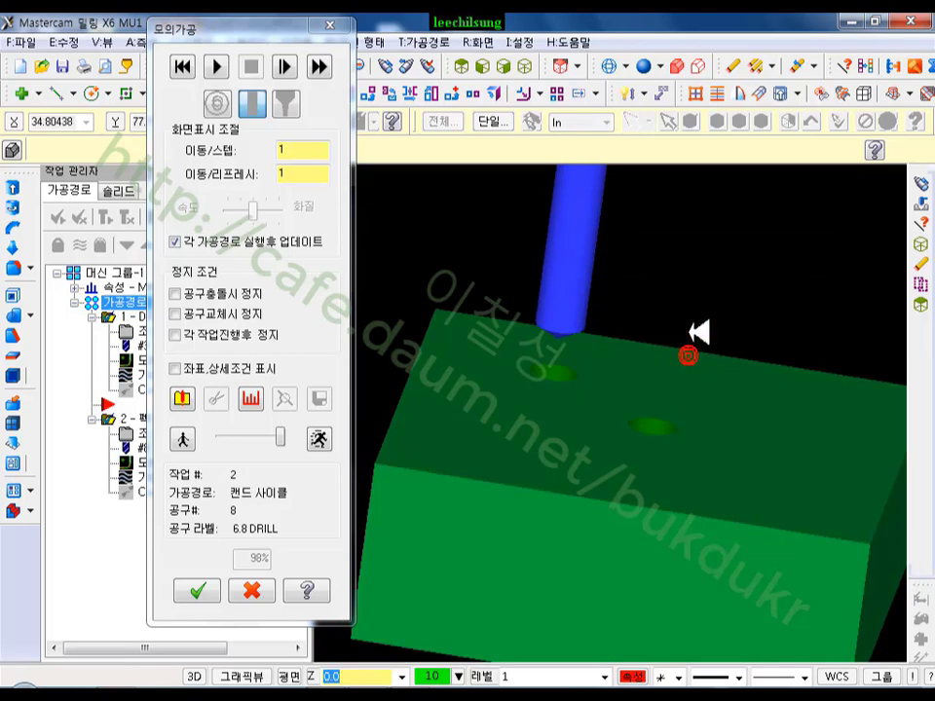
left_click(714, 388)
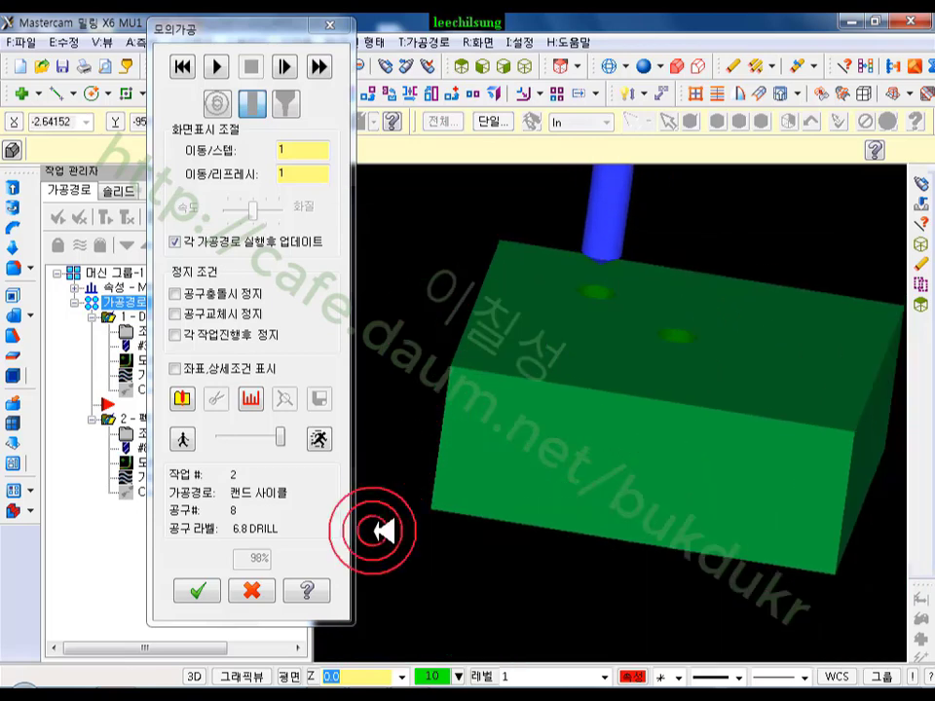
left_click(255, 590)
- Check the stock's Z height in the machine group's stock setup, and close the properties
left_click(76, 286)
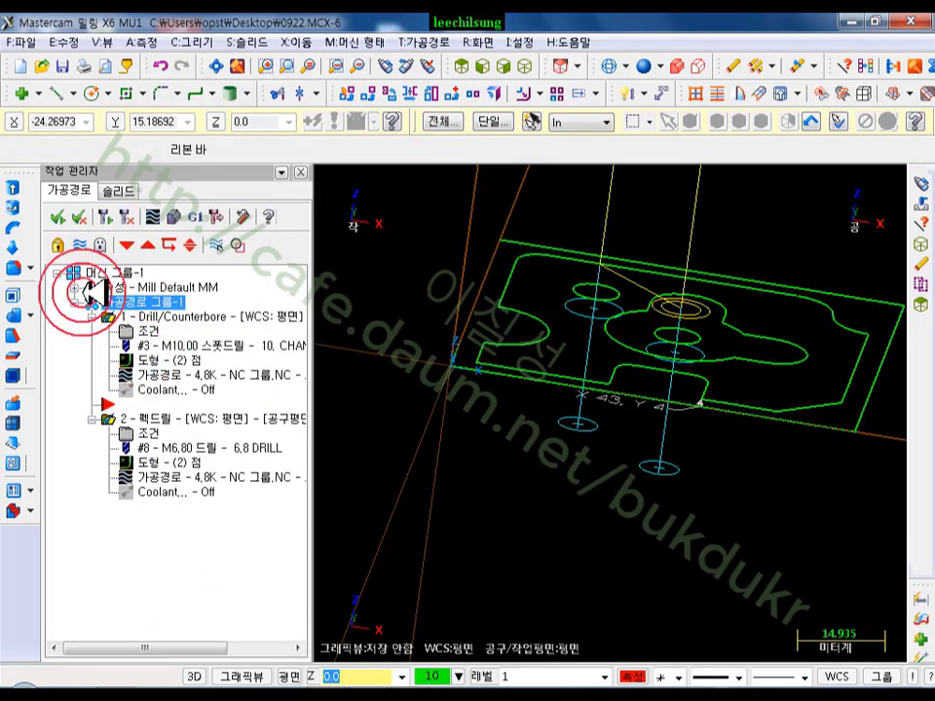
left_click(131, 330)
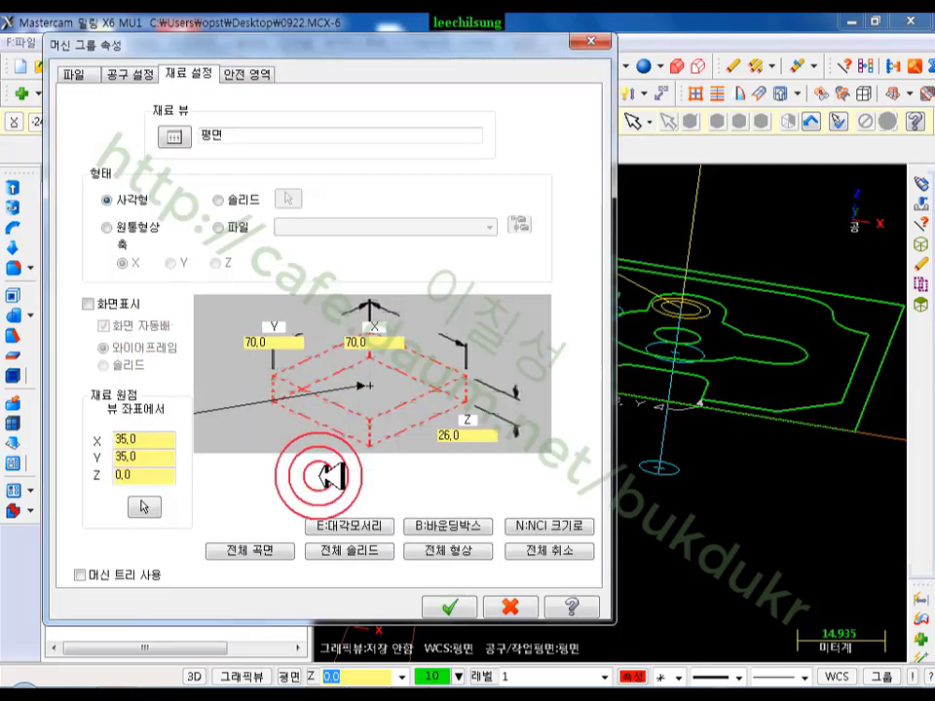
left_click(483, 440)
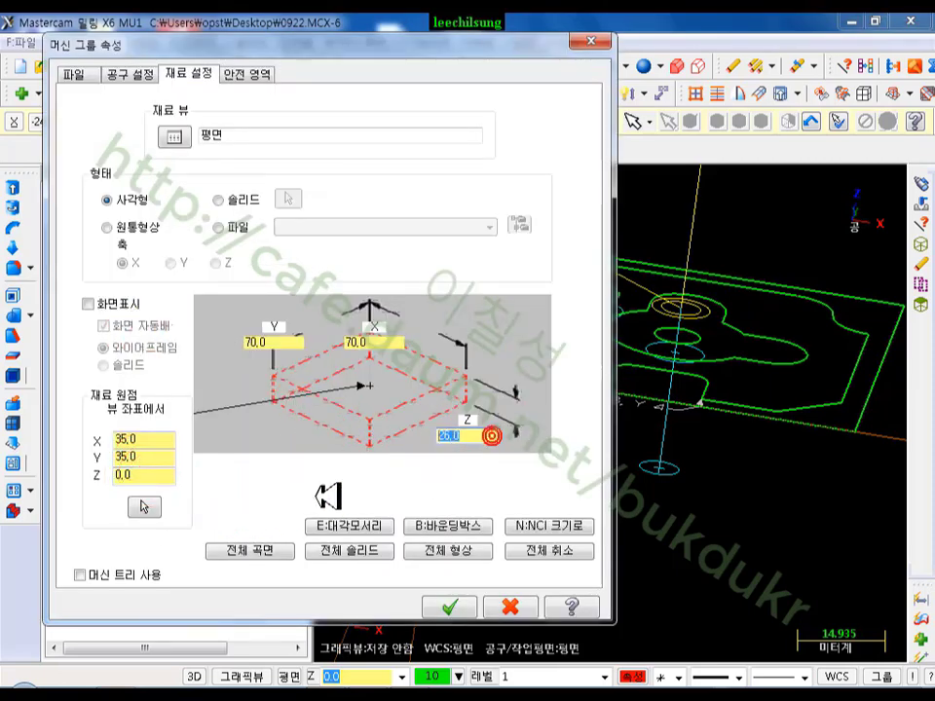
left_click(475, 416)
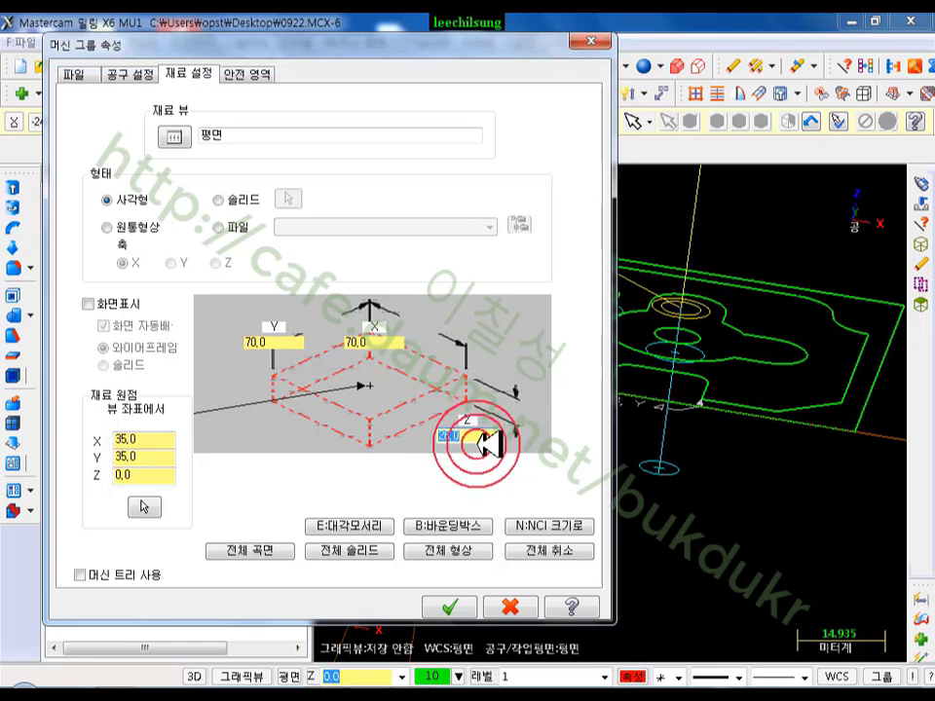
left_click(449, 607)
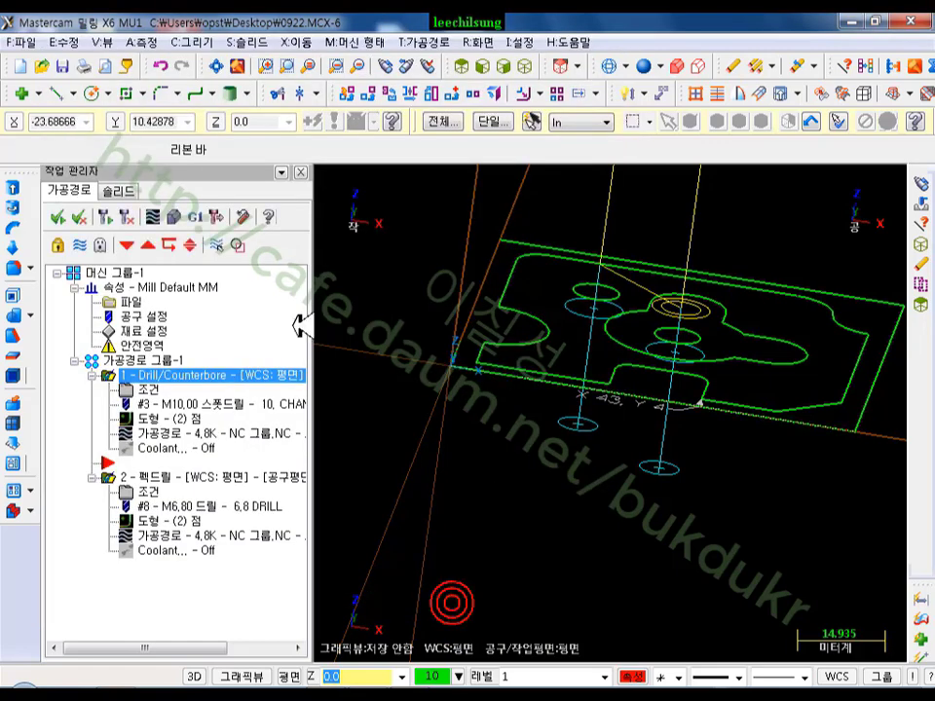
- Deepen the peck-drill operation by entering -24.0-6 as its depth, and regenerate the toolpath
left_click(126, 492)
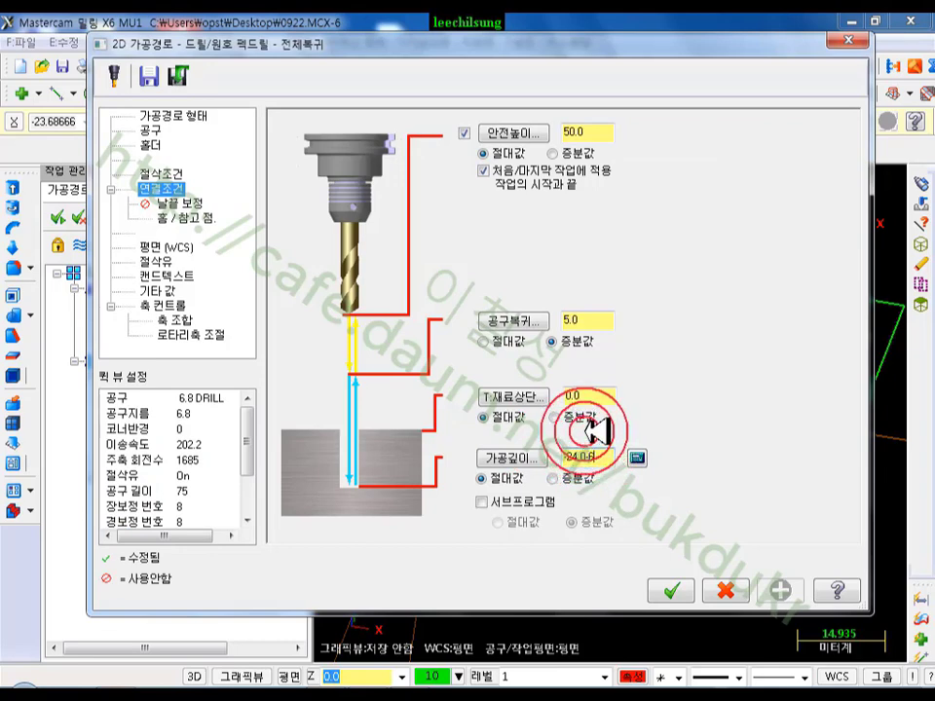
left_click(671, 592)
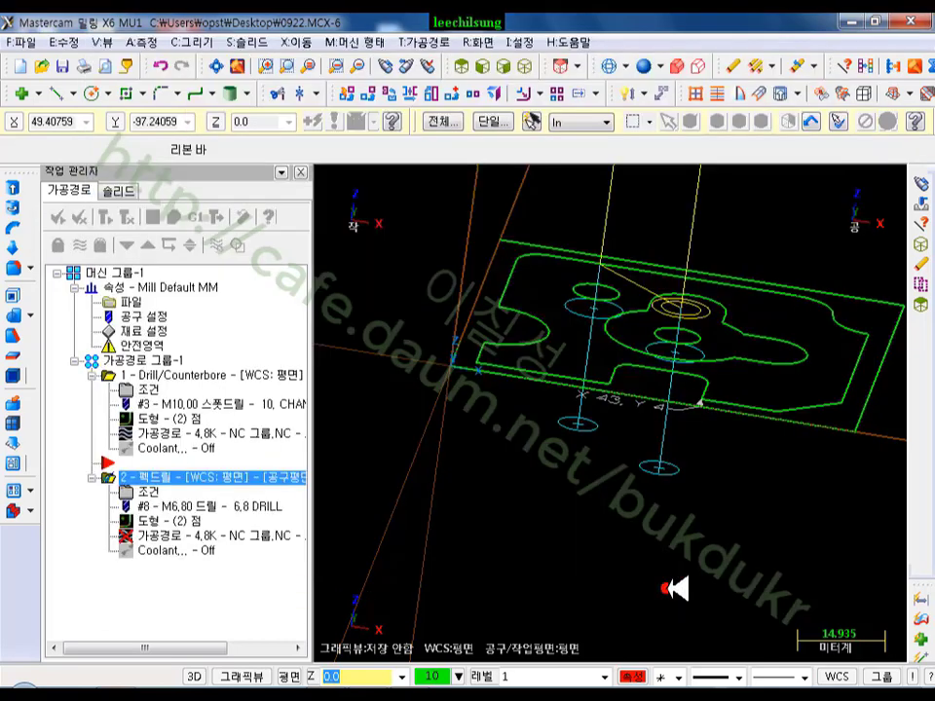
left_click(123, 214)
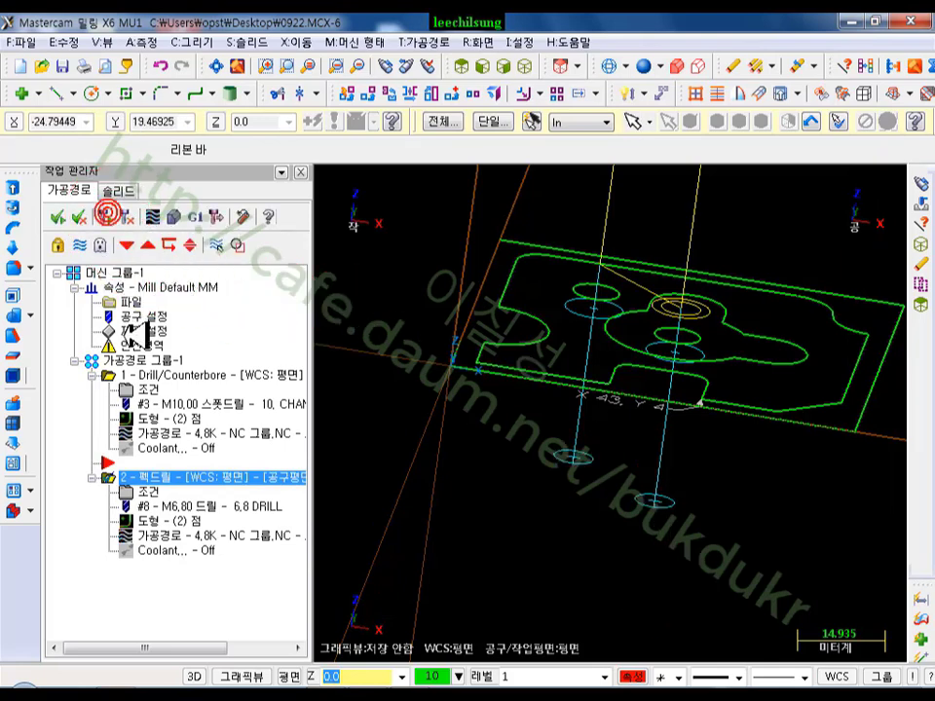
- Run the solid machining simulation of the whole toolpath group through to the end
left_click(142, 360)
left_click(173, 215)
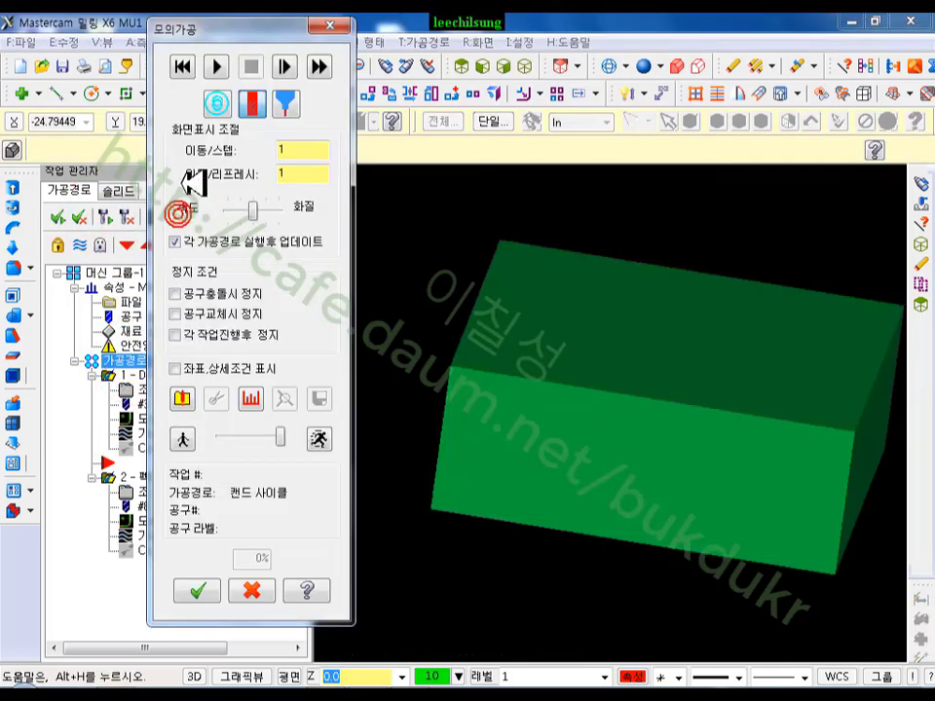
left_click(320, 65)
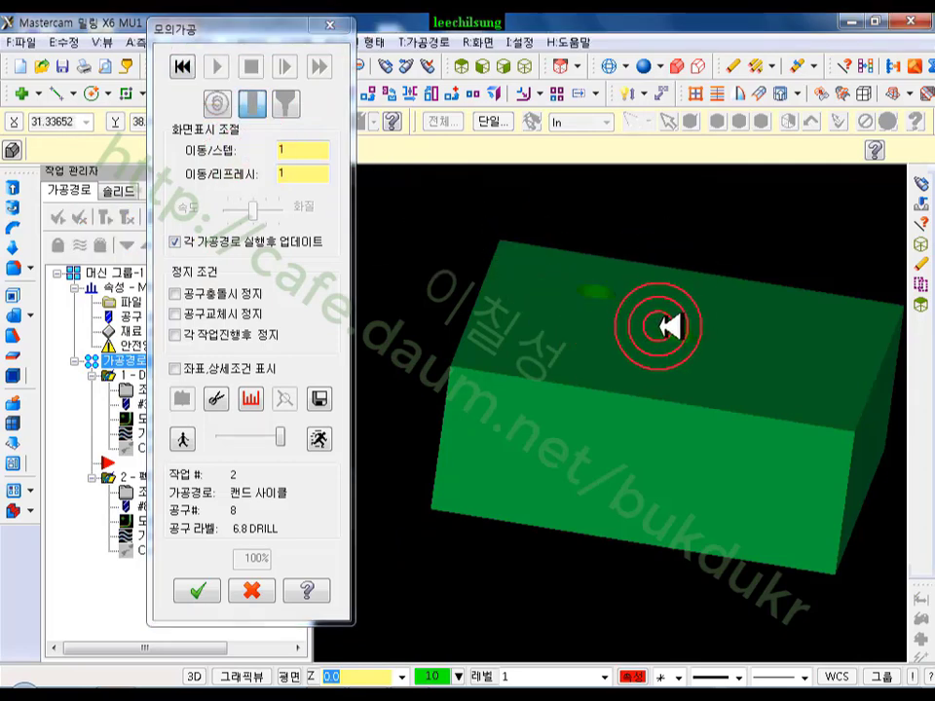
- Inspect the simulated block from another angle, close the simulation, and collapse the peck-drill operation in the toolpath tree
middle_click_drag(726, 387, 443, 675)
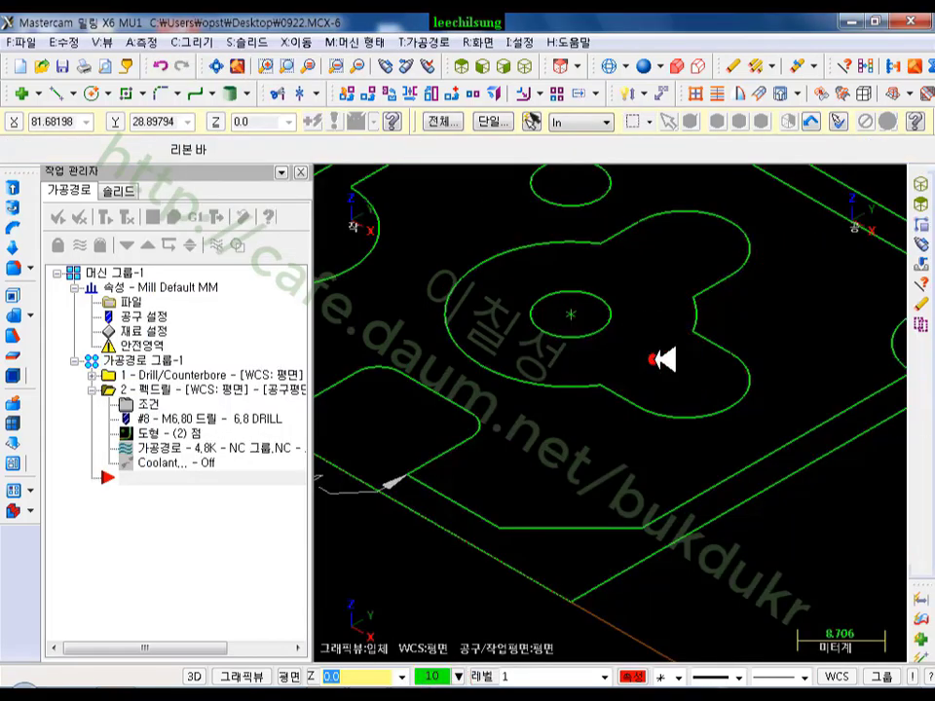
scroll(777, 417, "down", 3)
scroll(761, 261, "up", 1)
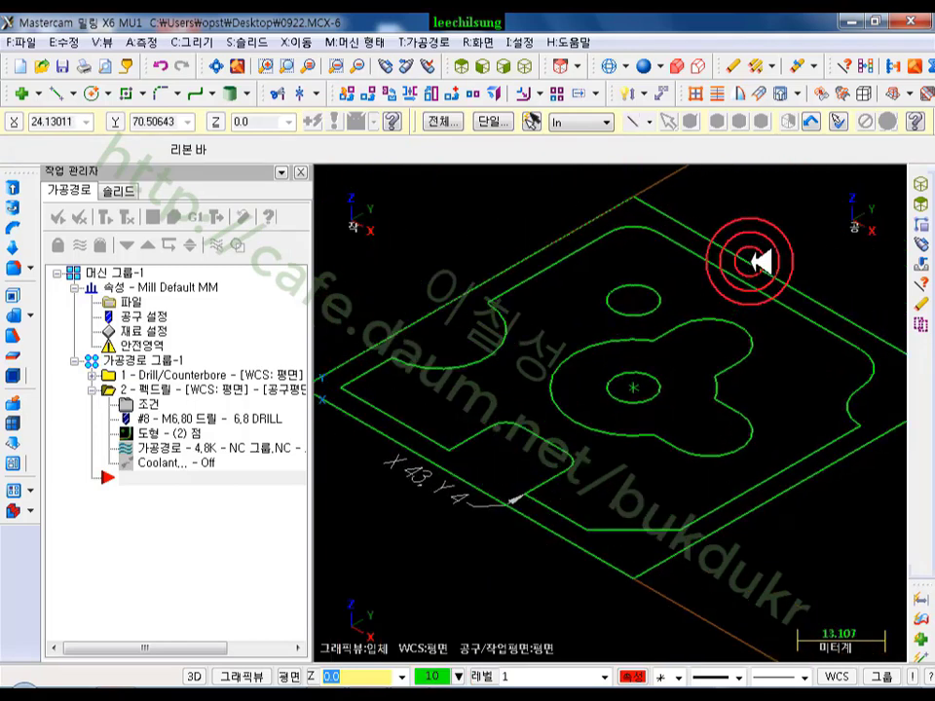
left_click(90, 390)
scroll(476, 431, "down", 4)
scroll(604, 356, "up", 13)
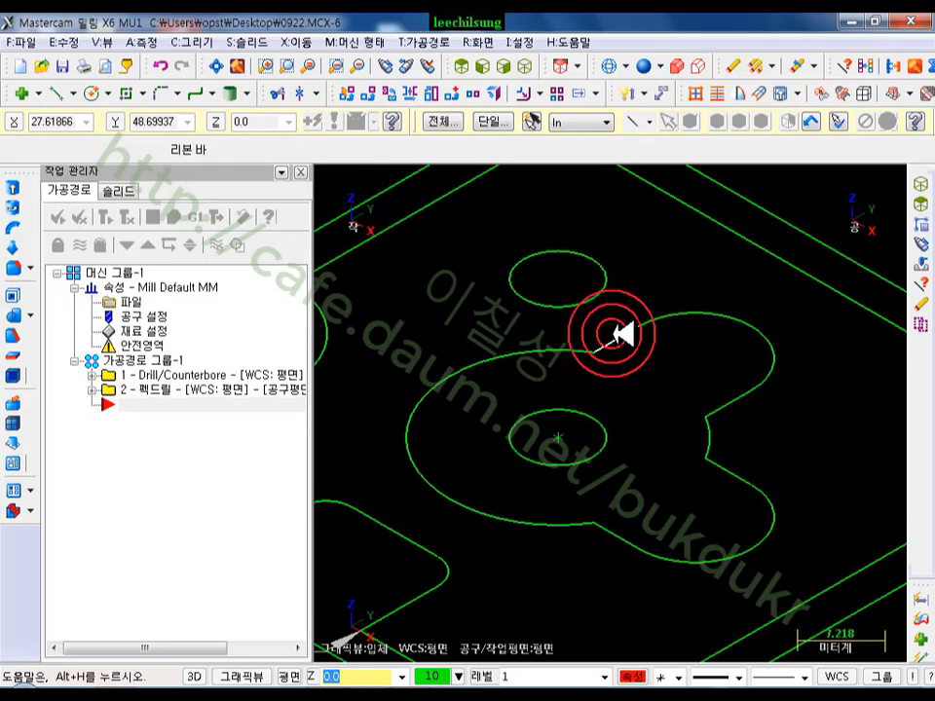
- Create a contour toolpath on the closed two-armed pocket outline, with the inner circle's centre point chained first as its entry point
left_click(613, 334)
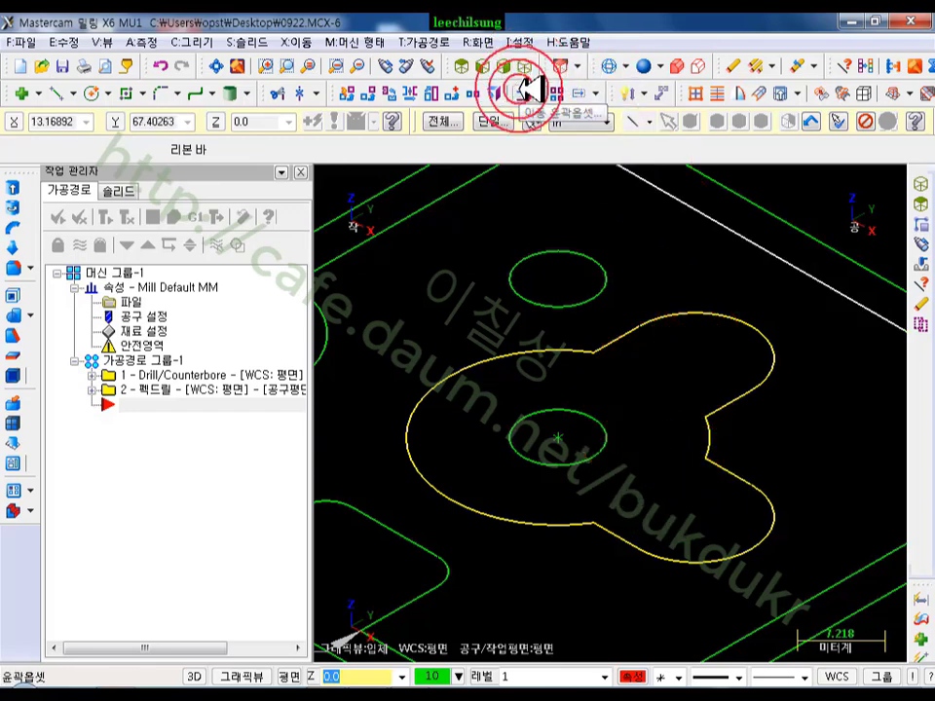
left_click(531, 90)
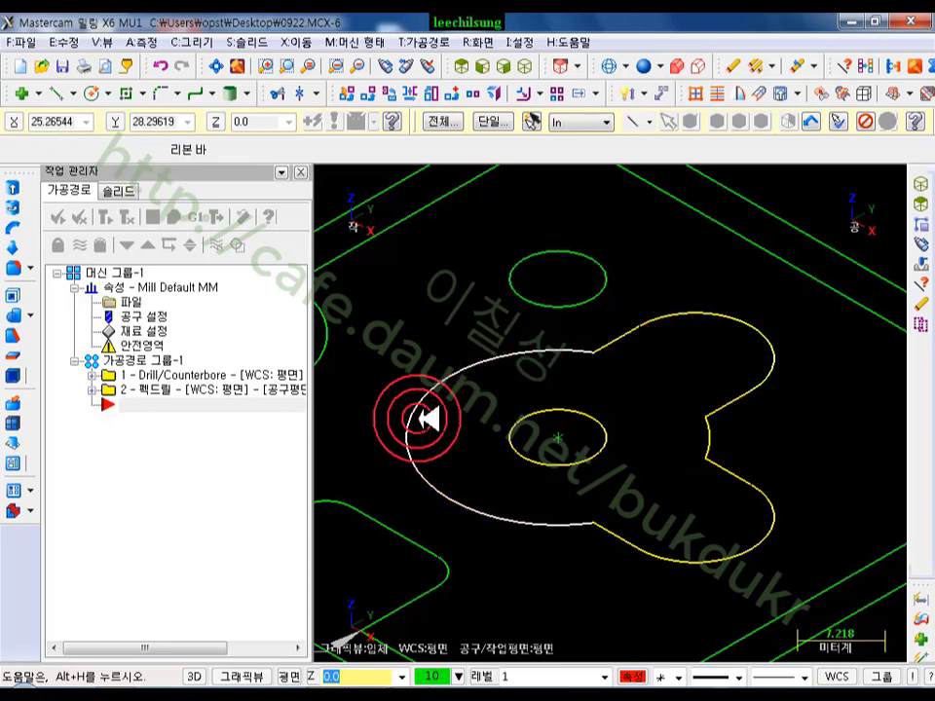
left_click(438, 42)
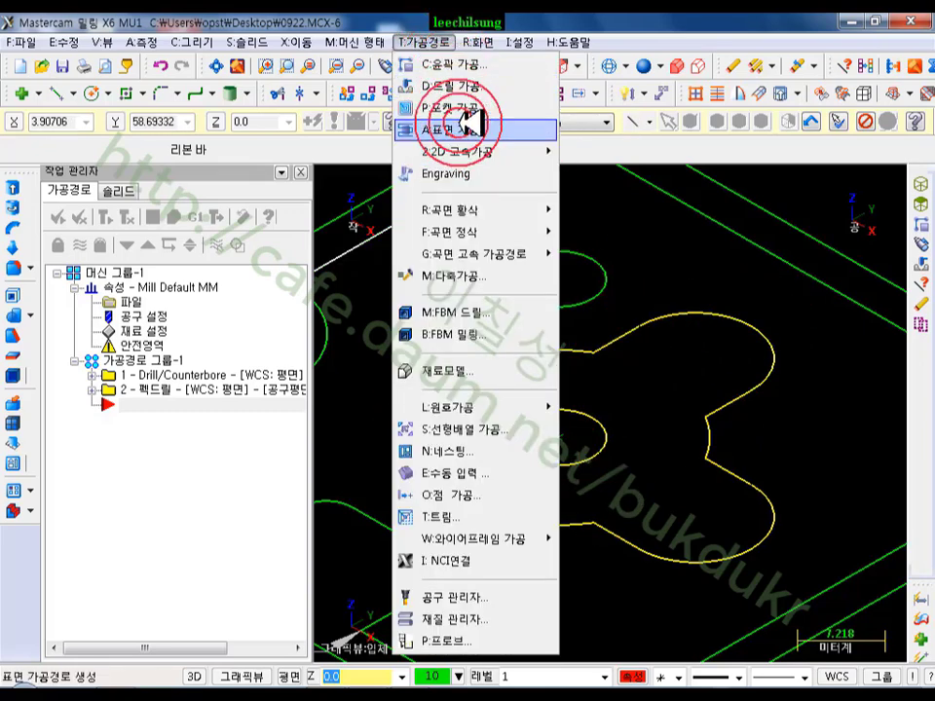
left_click(452, 64)
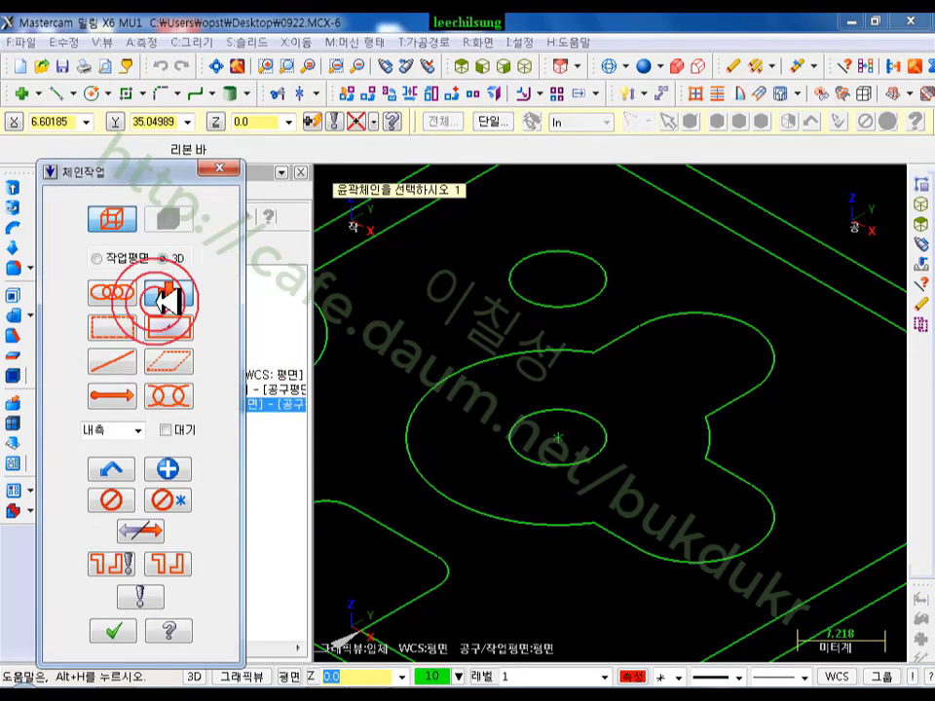
left_click(559, 435)
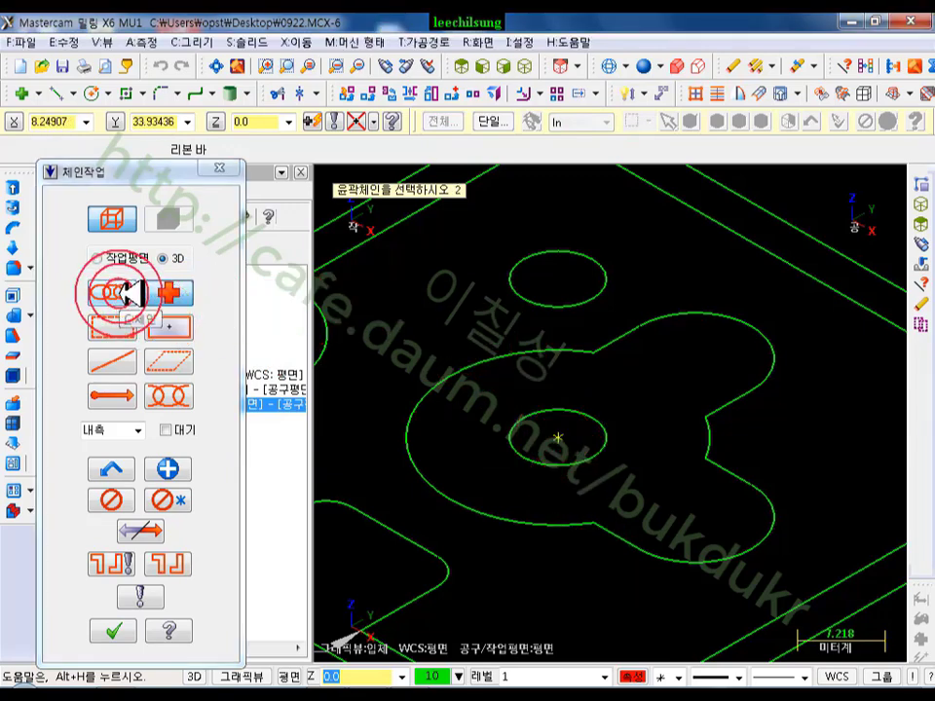
left_click(133, 292)
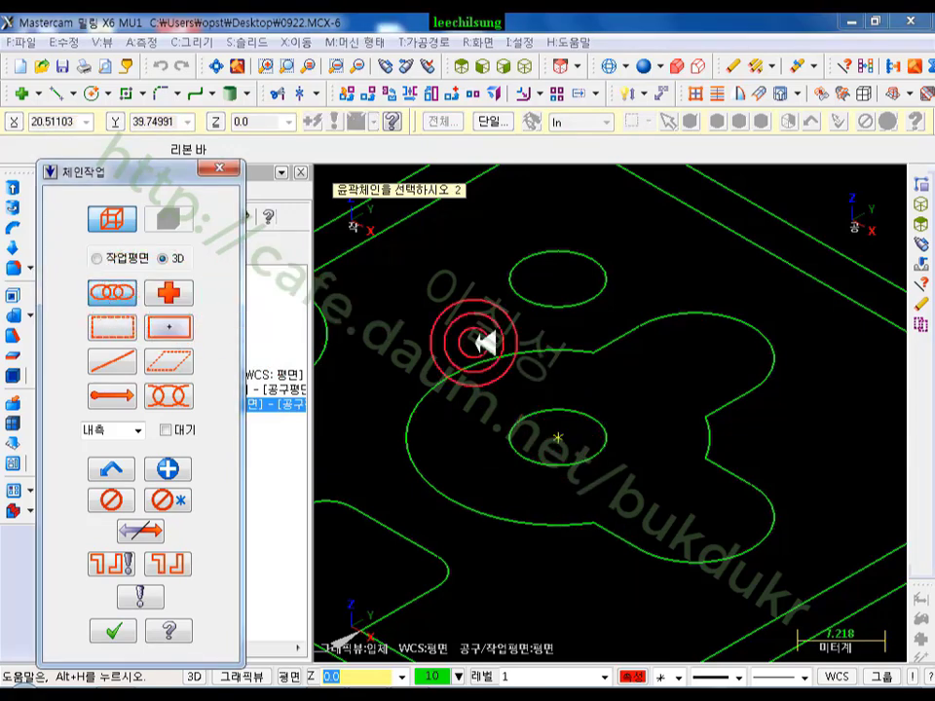
left_click(706, 451)
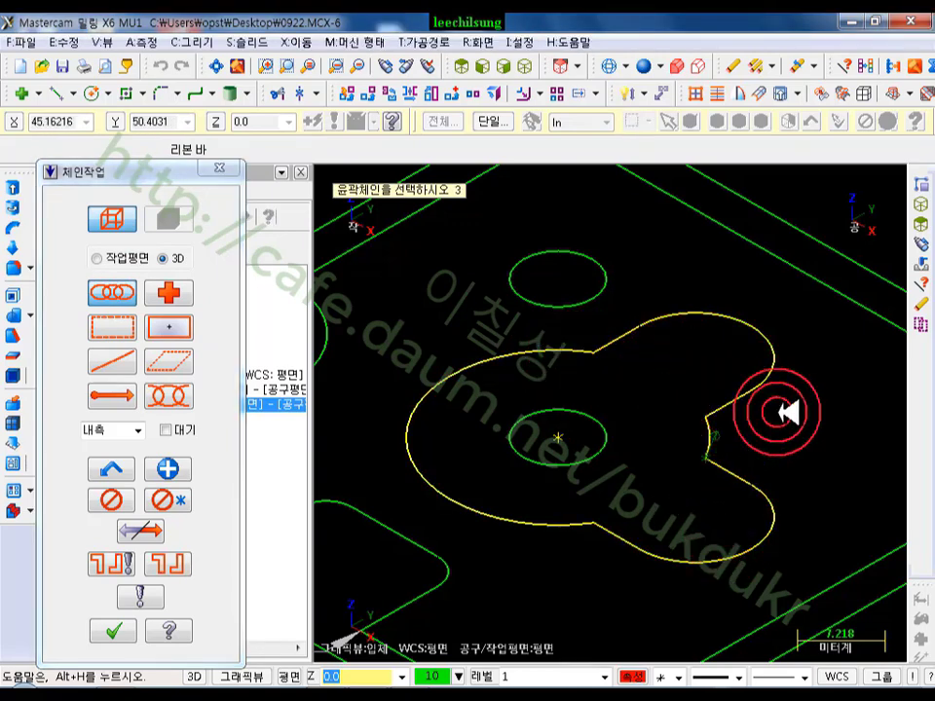
left_click(126, 631)
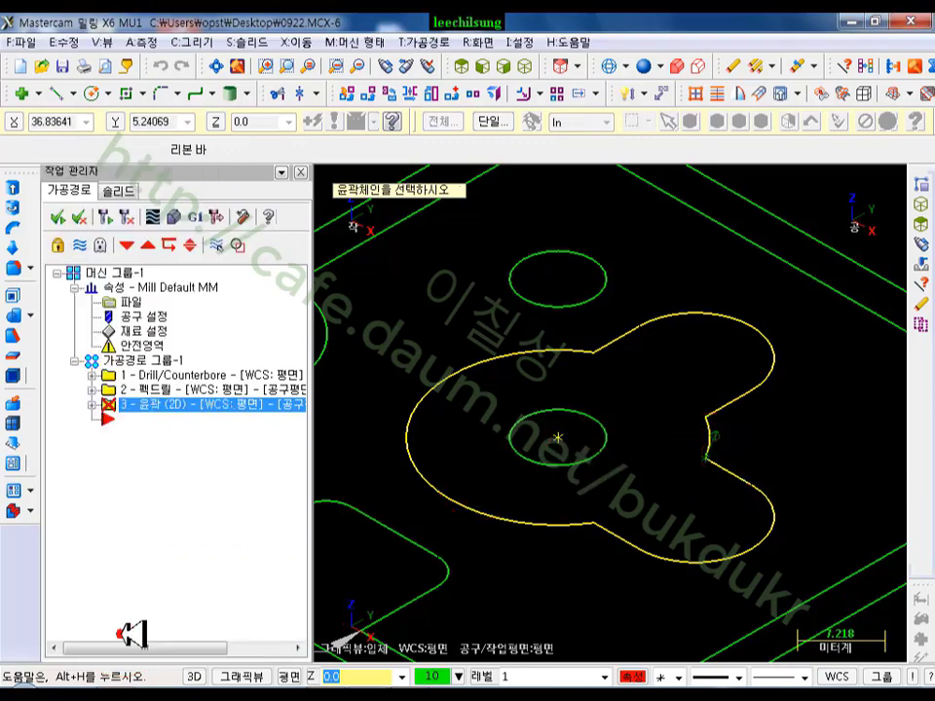
- Assign the 10. FEM end mill, tool 2, to the contour toolpath and check its cut parameters
left_click(159, 130)
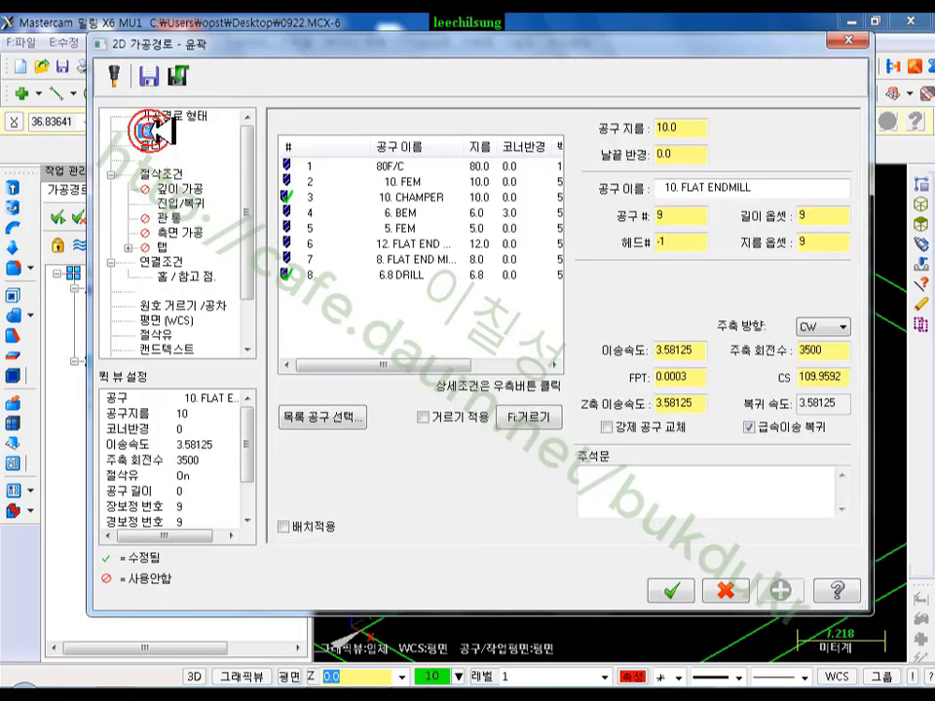
left_click(427, 181)
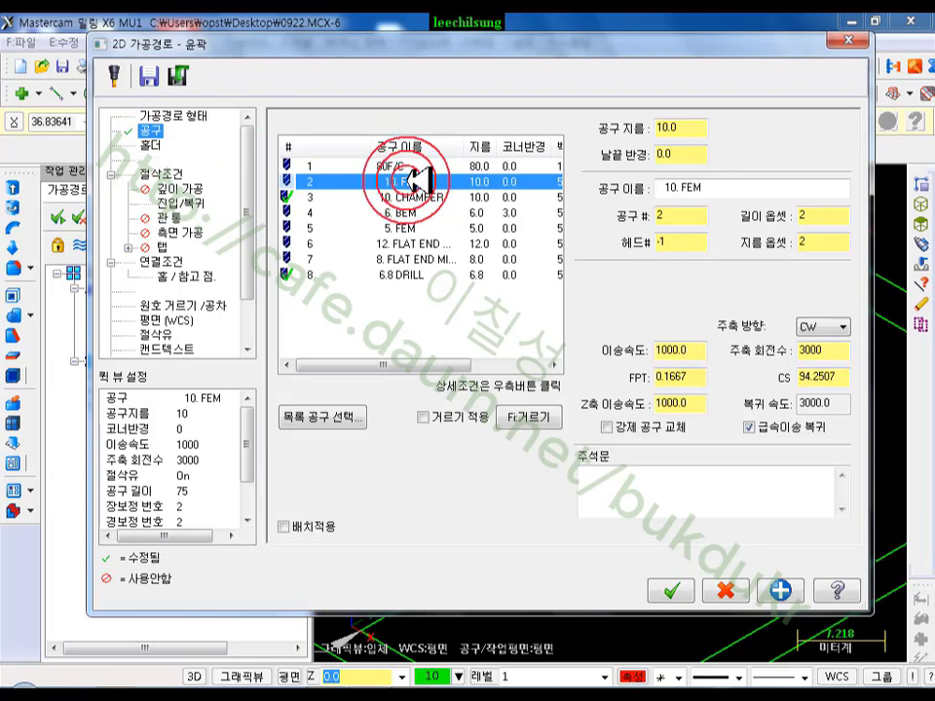
left_click(151, 171)
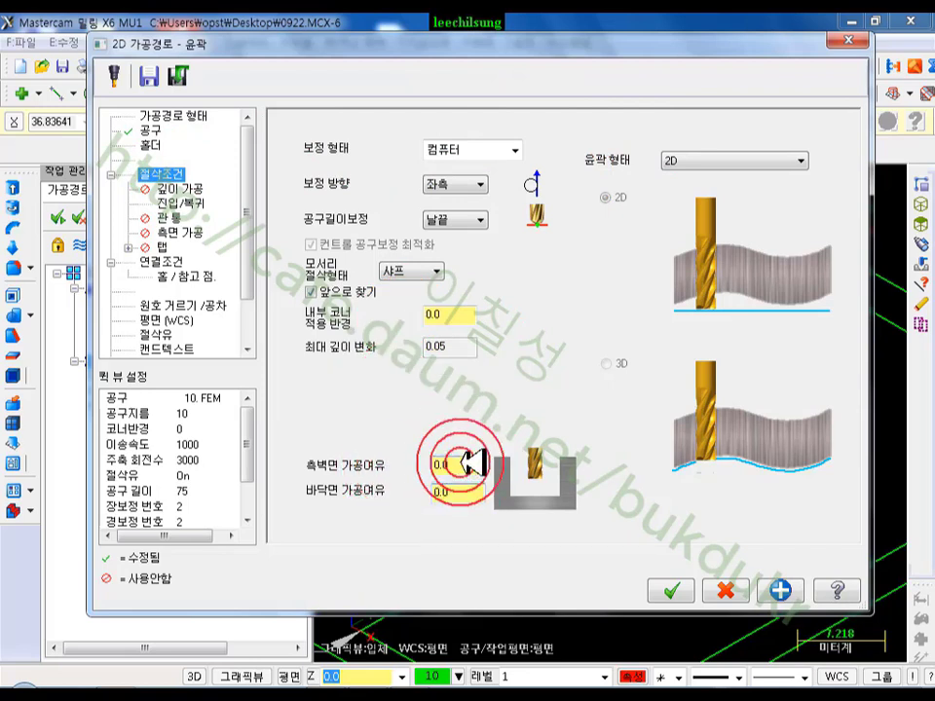
- Set the line length and arc radius to 1.0 for both lead-in and lead-out, and enable use of the entry and exit points
left_click(175, 202)
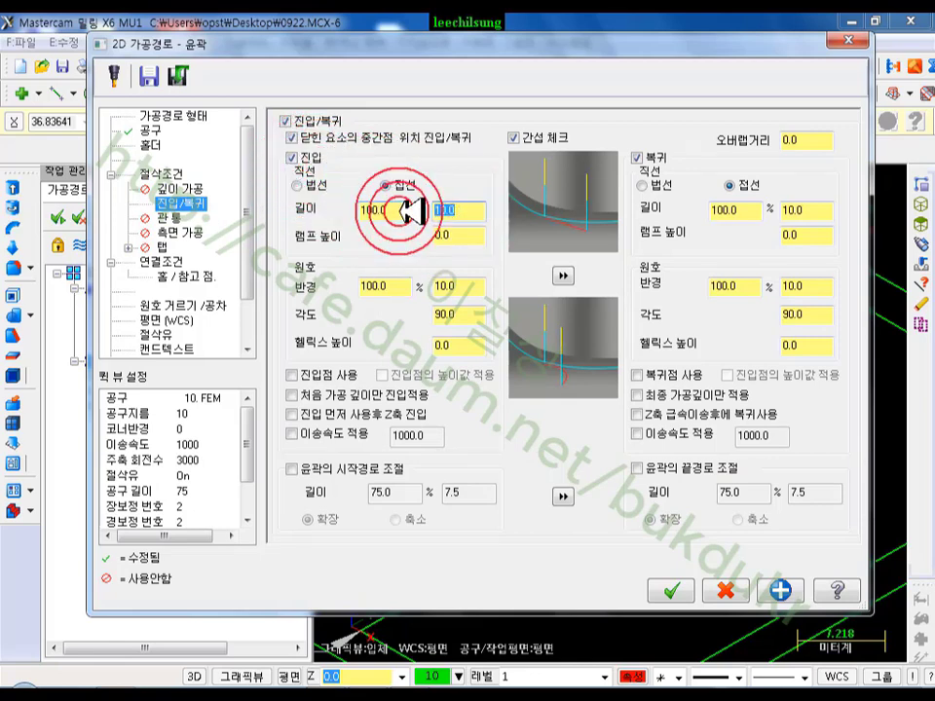
type("1")
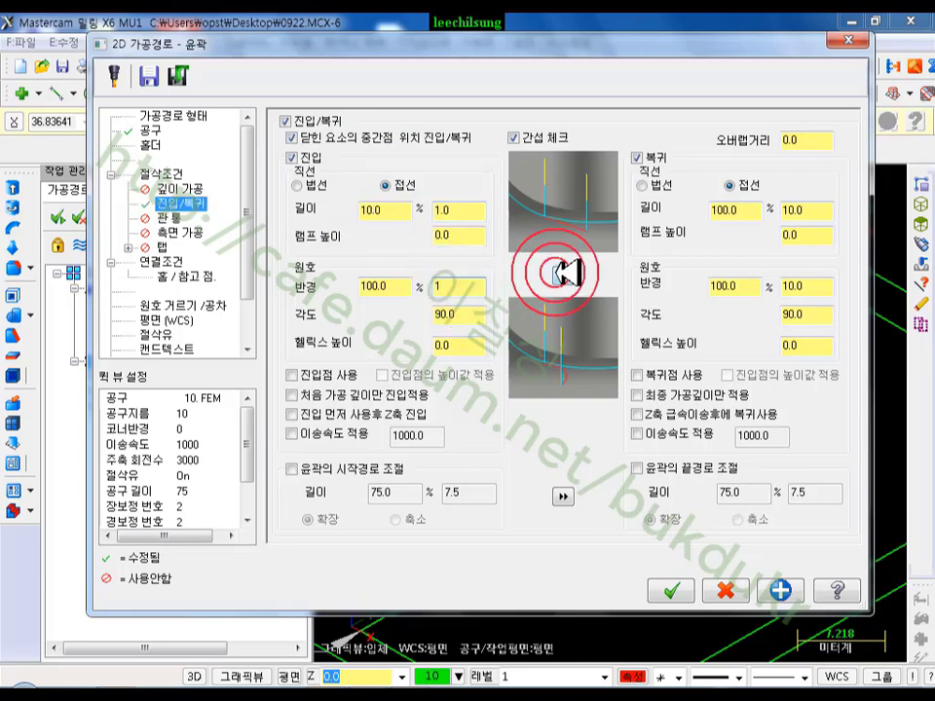
left_click(563, 277)
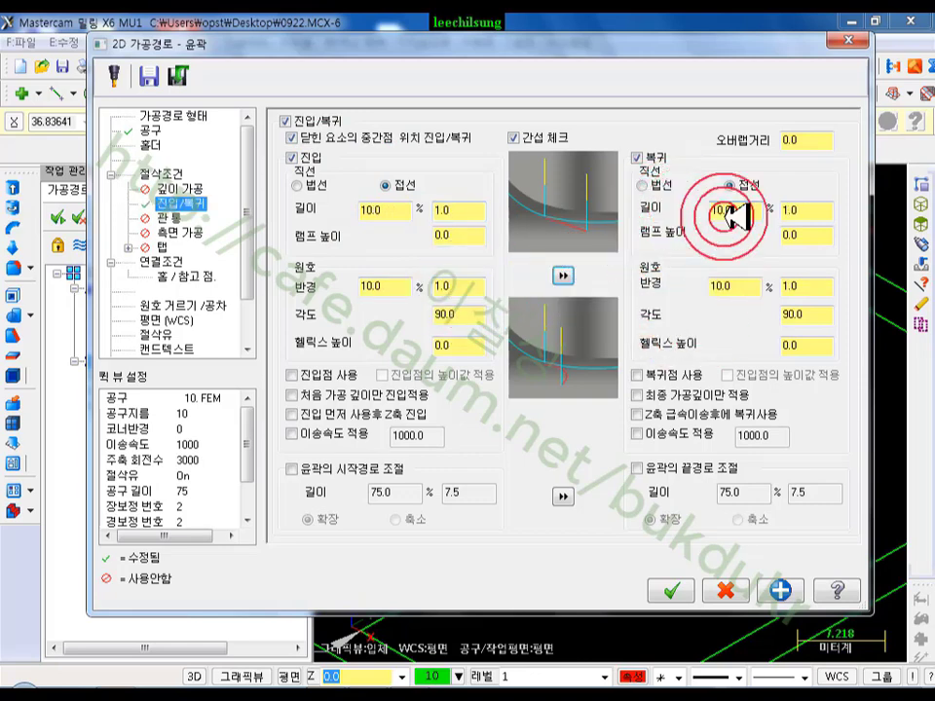
left_click(292, 374)
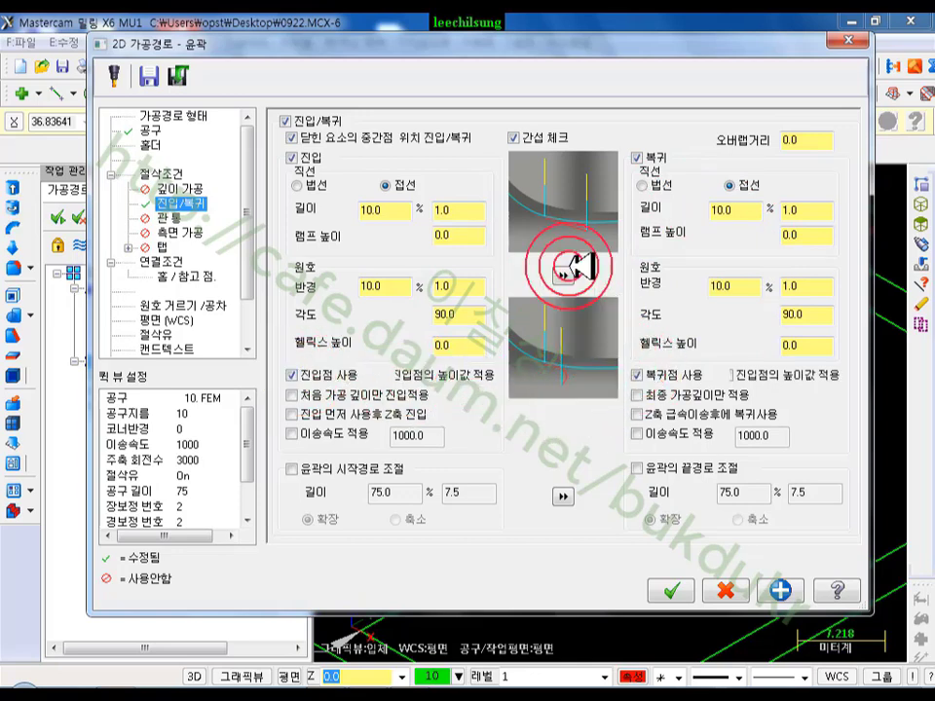
- Enable multiple side passes with one finish pass at 0.5 spacing, and keep the tool down between passes
left_click(185, 232)
left_click(330, 146)
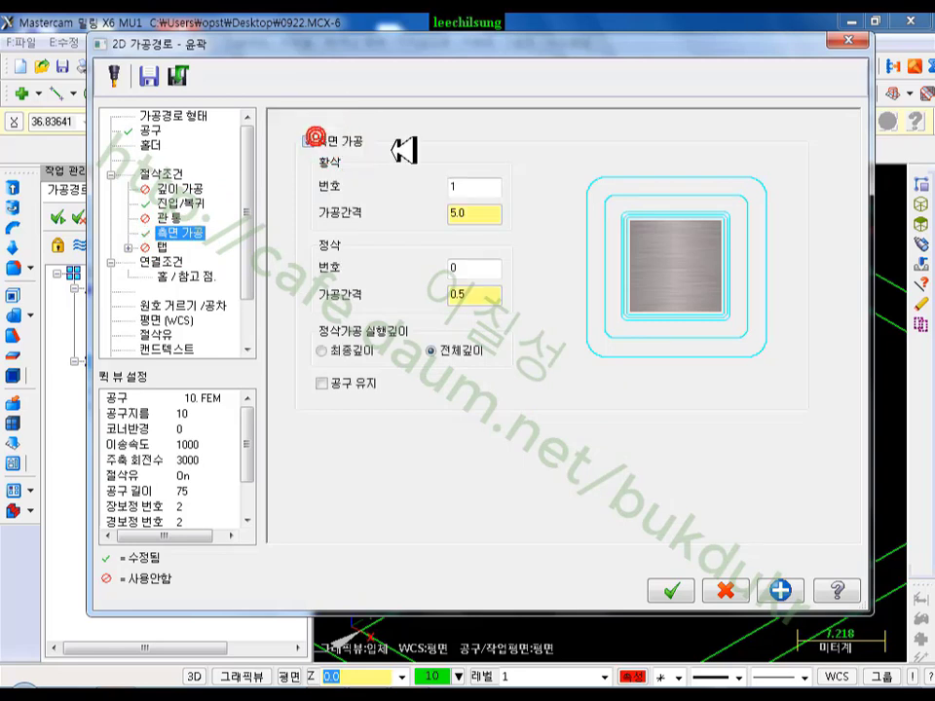
left_click(477, 270)
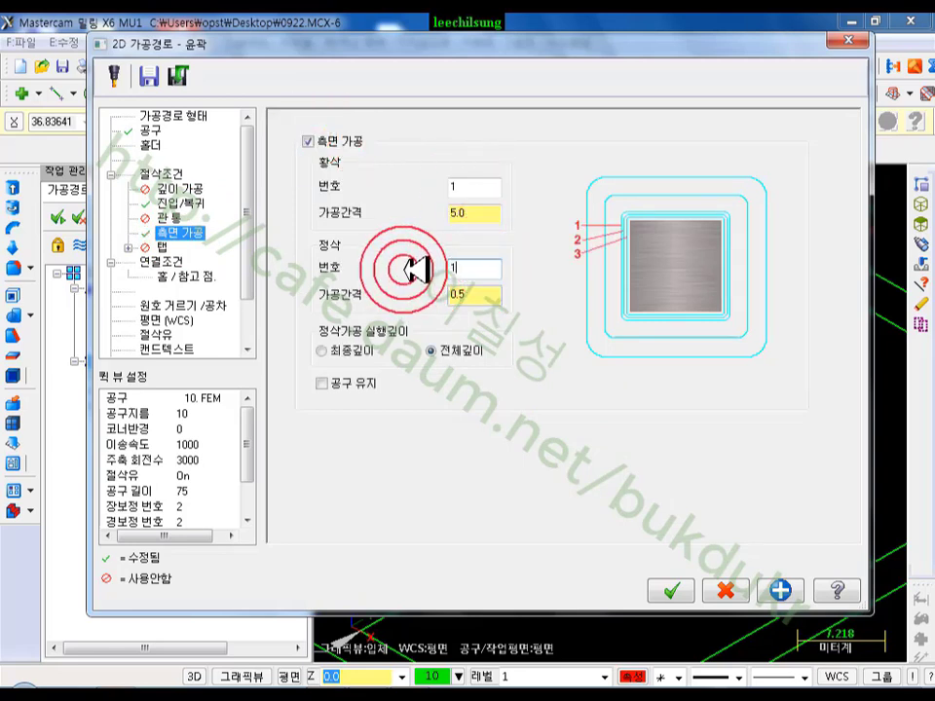
left_click(459, 267)
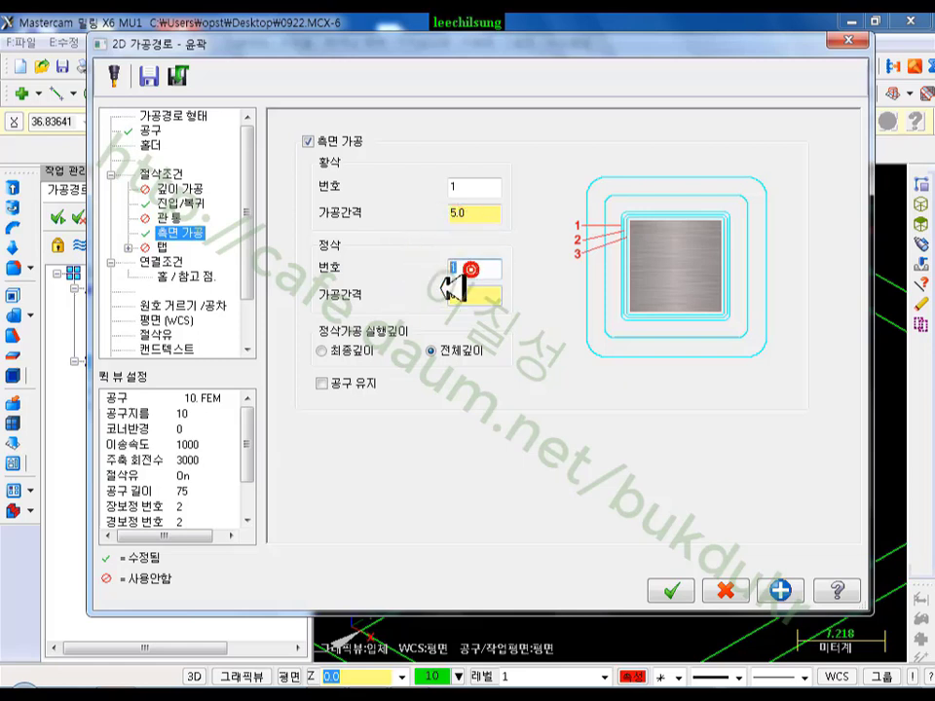
left_click(457, 294)
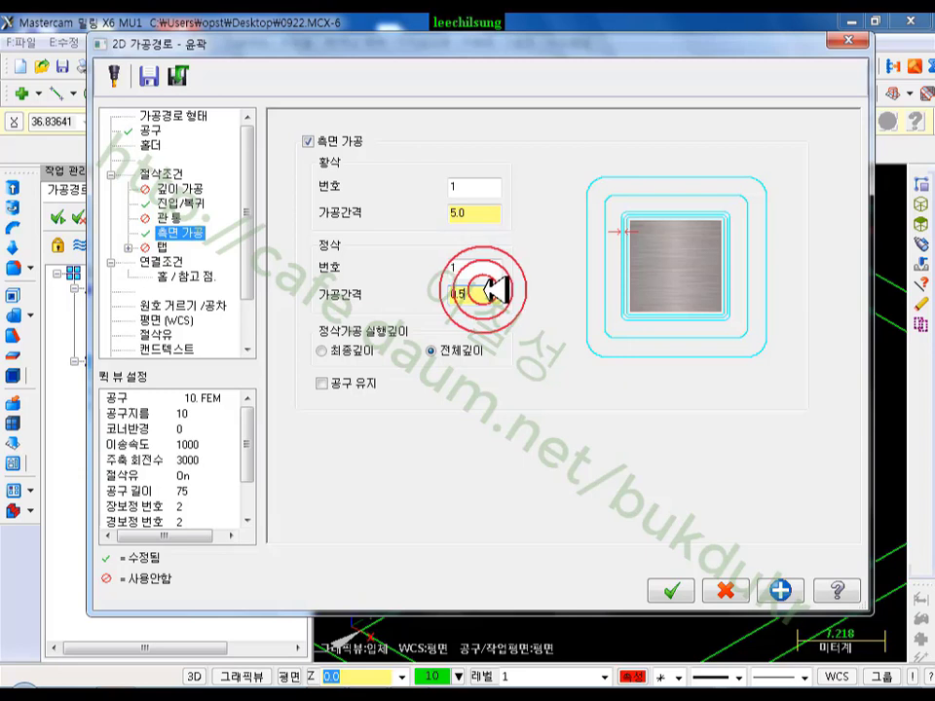
left_click(324, 382)
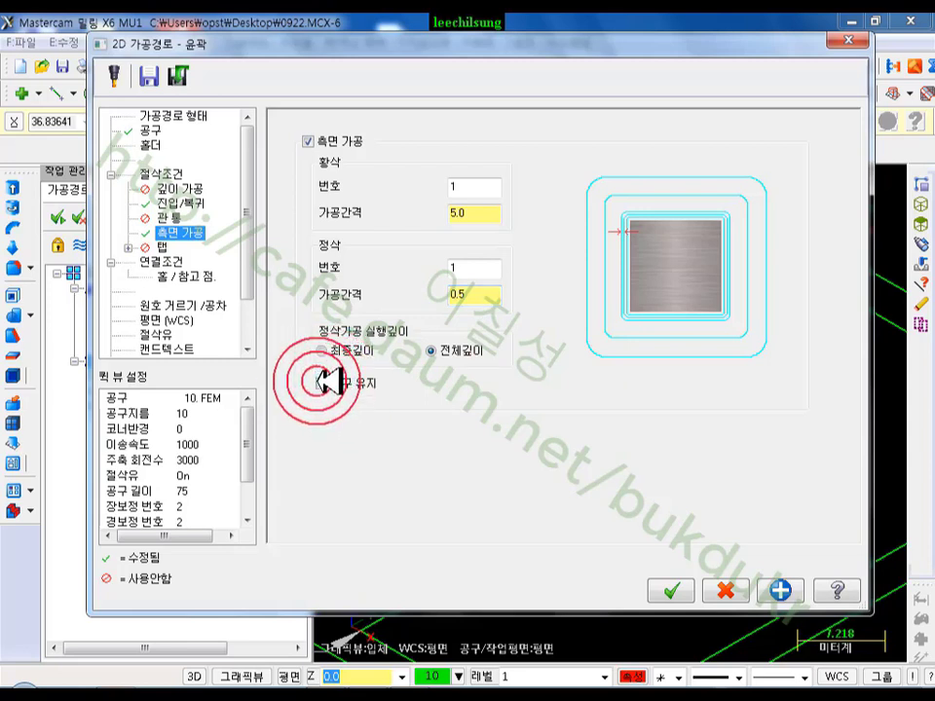
- Set the contour's cutting depth to an absolute -7, and generate the toolpath
left_click(180, 261)
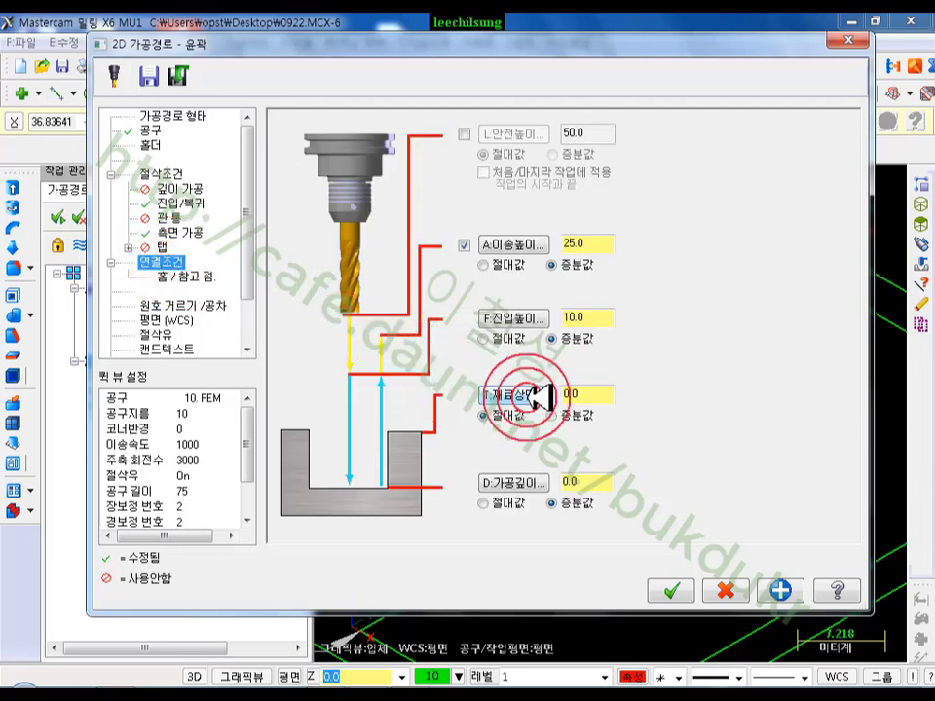
left_click(503, 502)
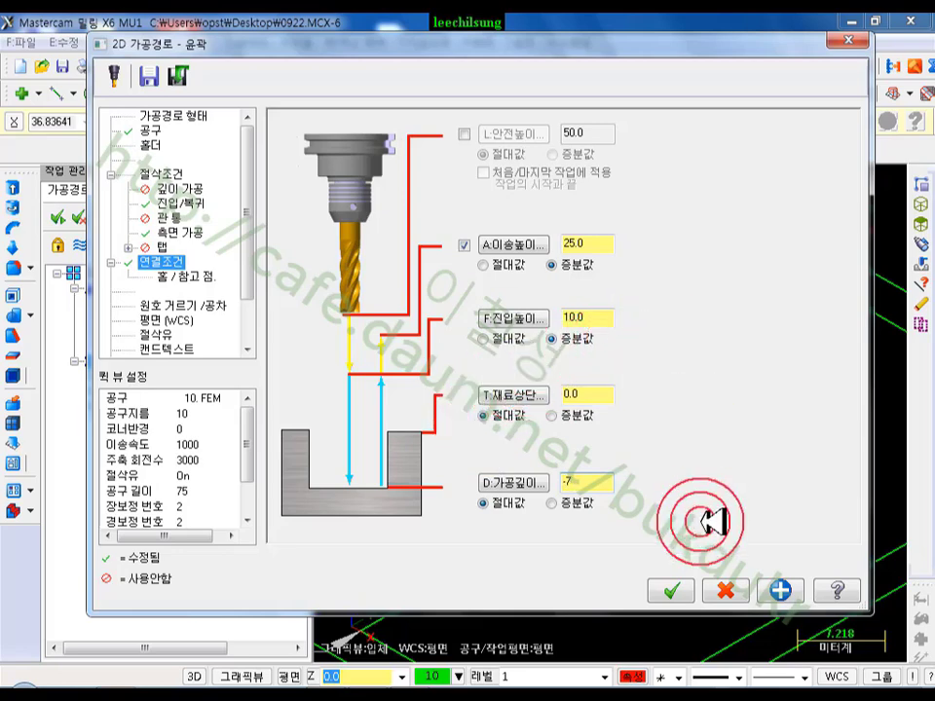
left_click(672, 591)
- Backplot the contour operation move by move, following the tool from its plunge around the roughing pass
middle_click_drag(761, 360, 442, 397)
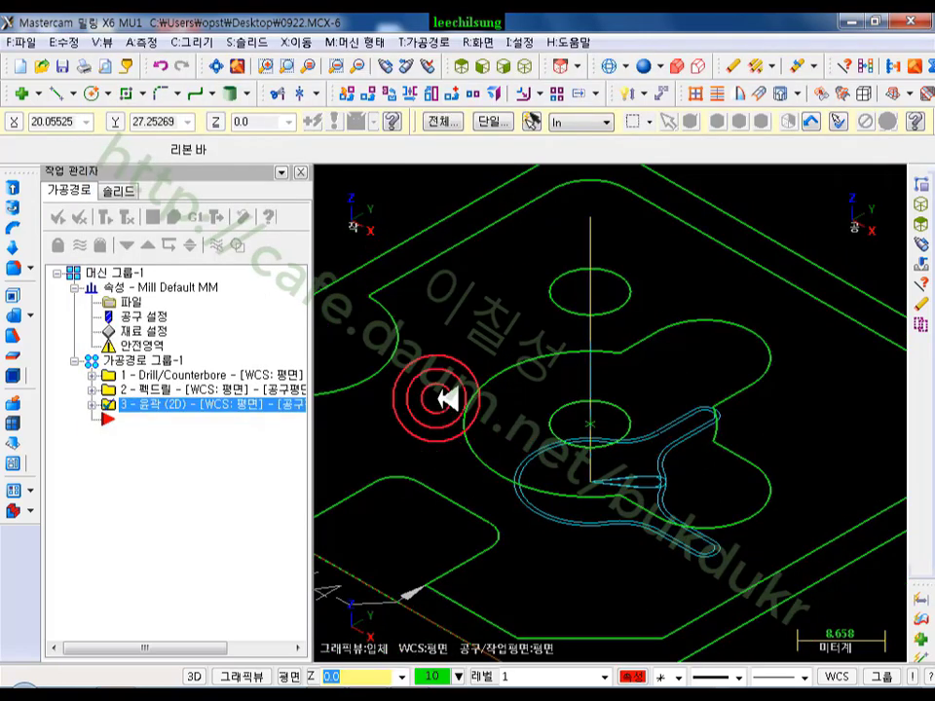
left_click(94, 404)
left_click(180, 464)
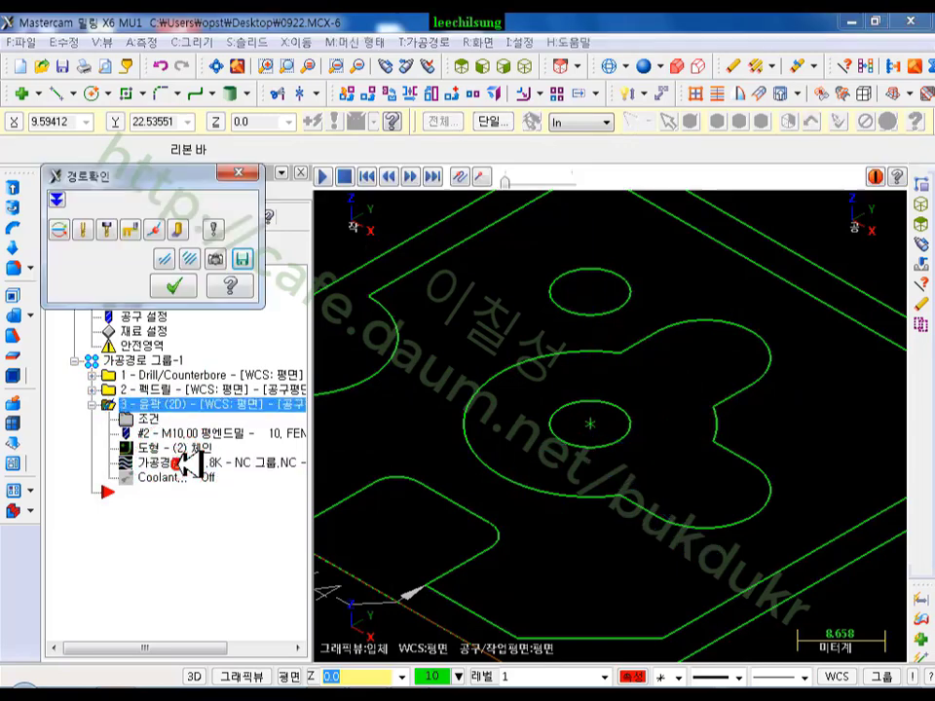
left_click(413, 178)
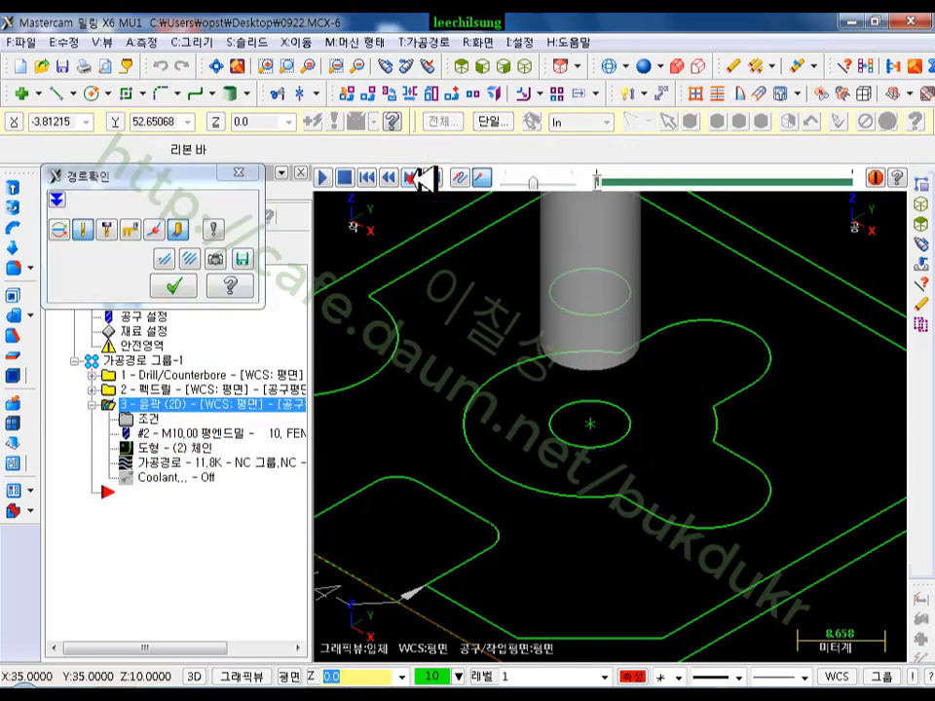
left_click(419, 178)
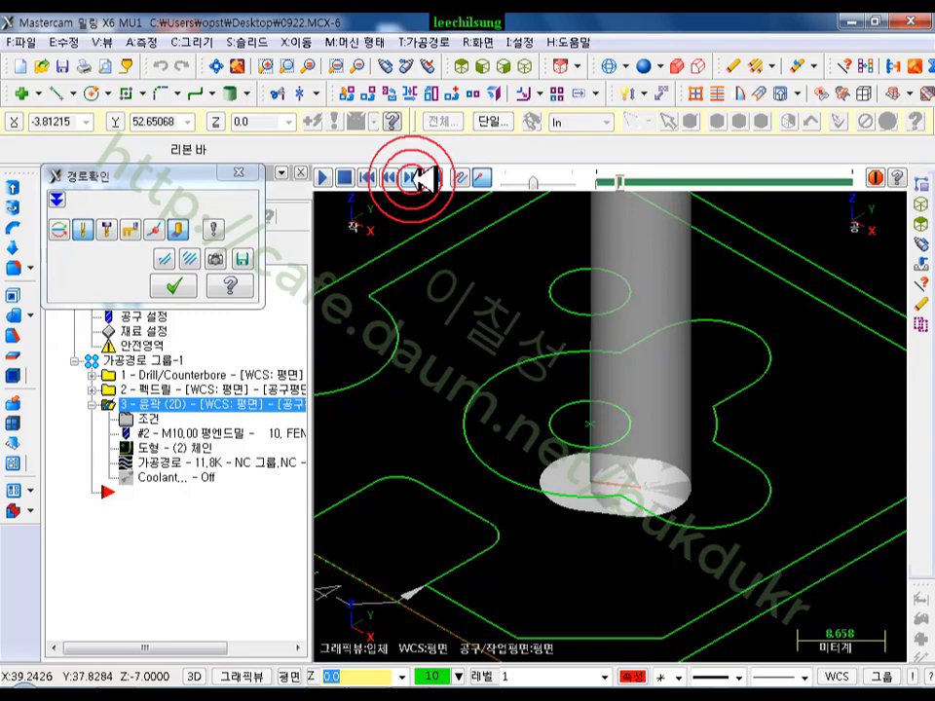
left_click(415, 179)
left_click(415, 178)
left_click(415, 179)
left_click(415, 178)
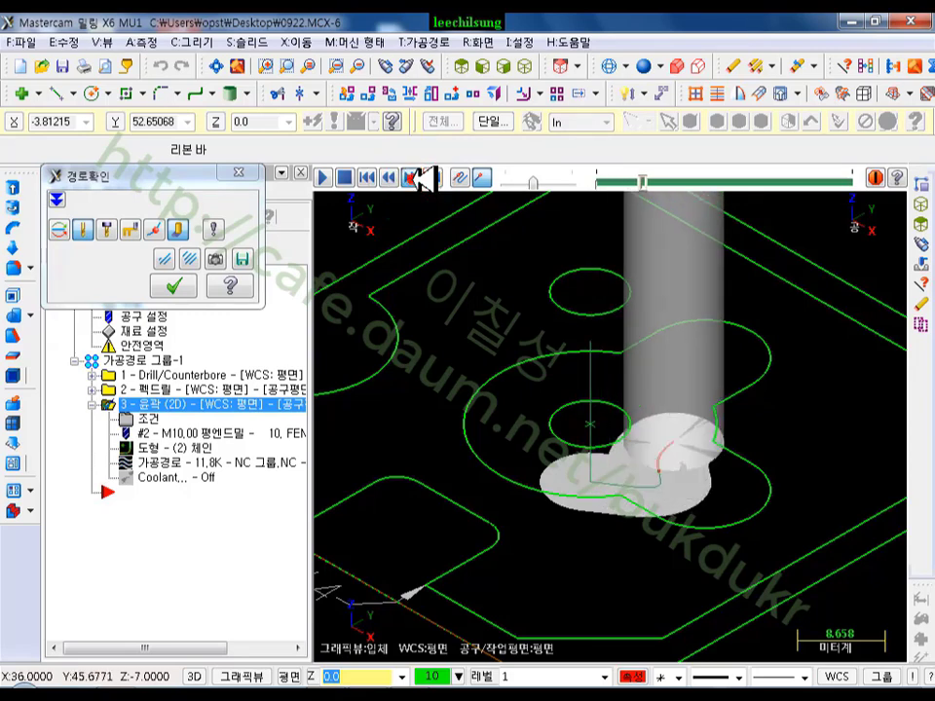
left_click(415, 178)
left_click(415, 178)
left_click(415, 178)
left_click(415, 179)
left_click(415, 178)
left_click(415, 178)
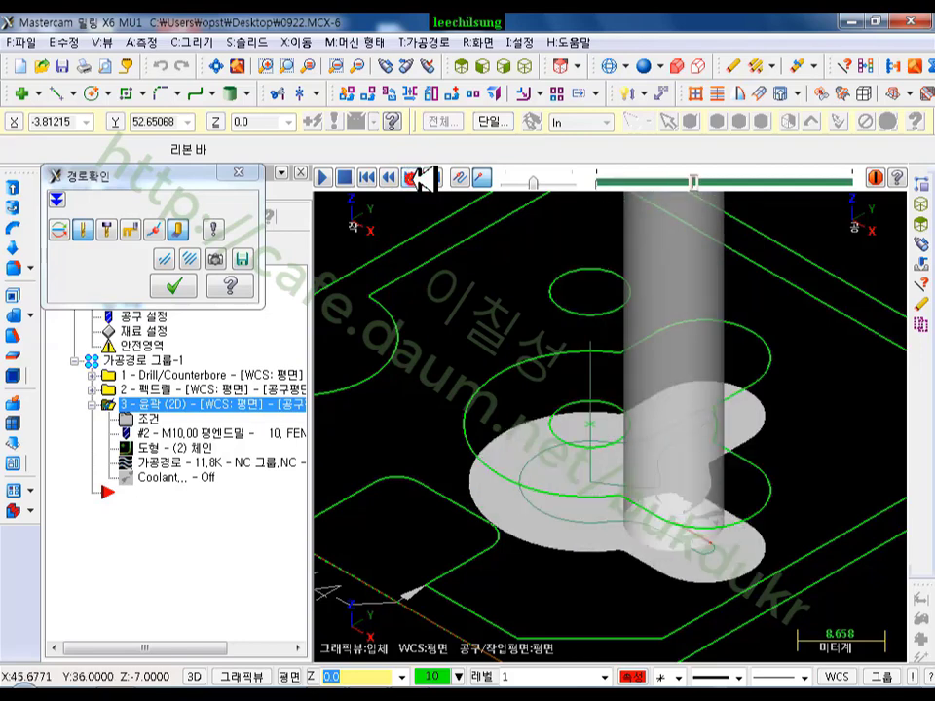
left_click(415, 178)
- Check the wall allowance left by the roughing pass in the top view, and advance the backplot through the finish pass
left_click(462, 66)
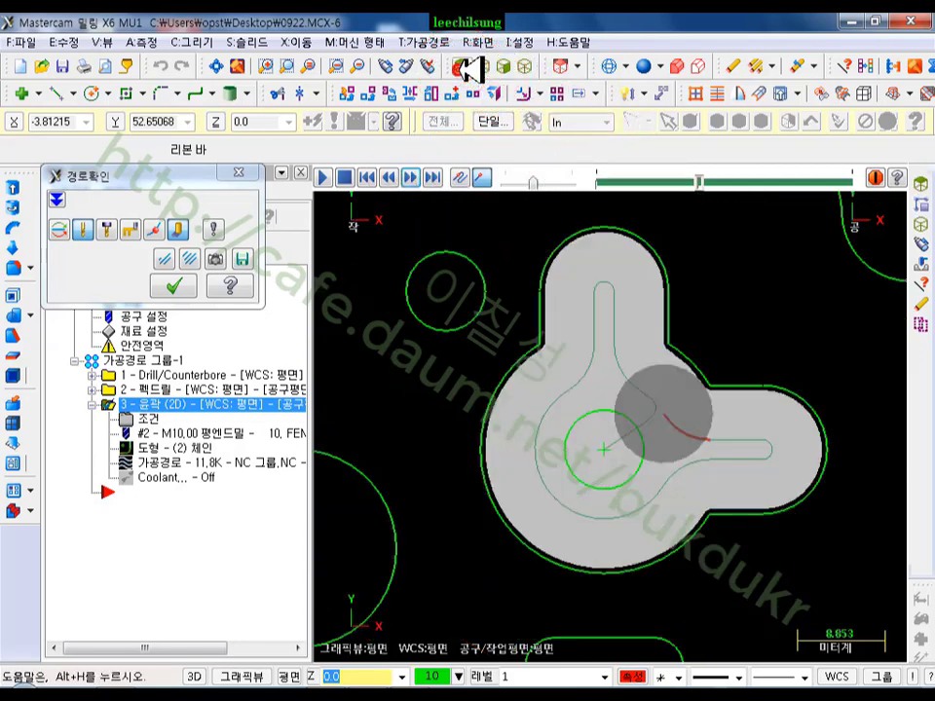
scroll(637, 393, "up", 3)
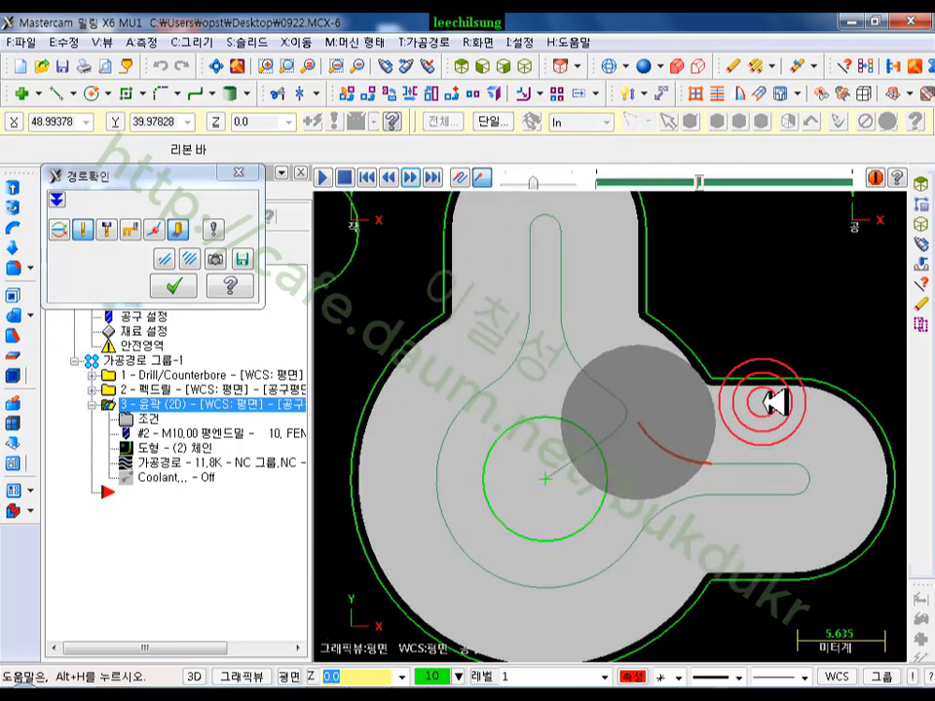
scroll(694, 356, "down", 3)
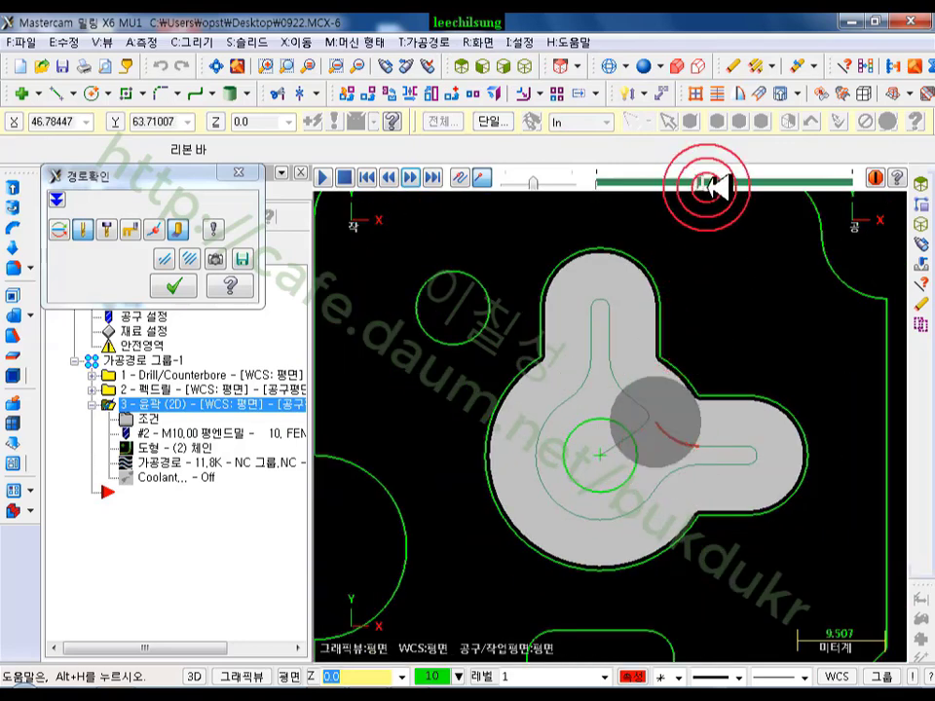
left_click_drag(714, 181, 844, 188)
scroll(654, 387, "up", 2)
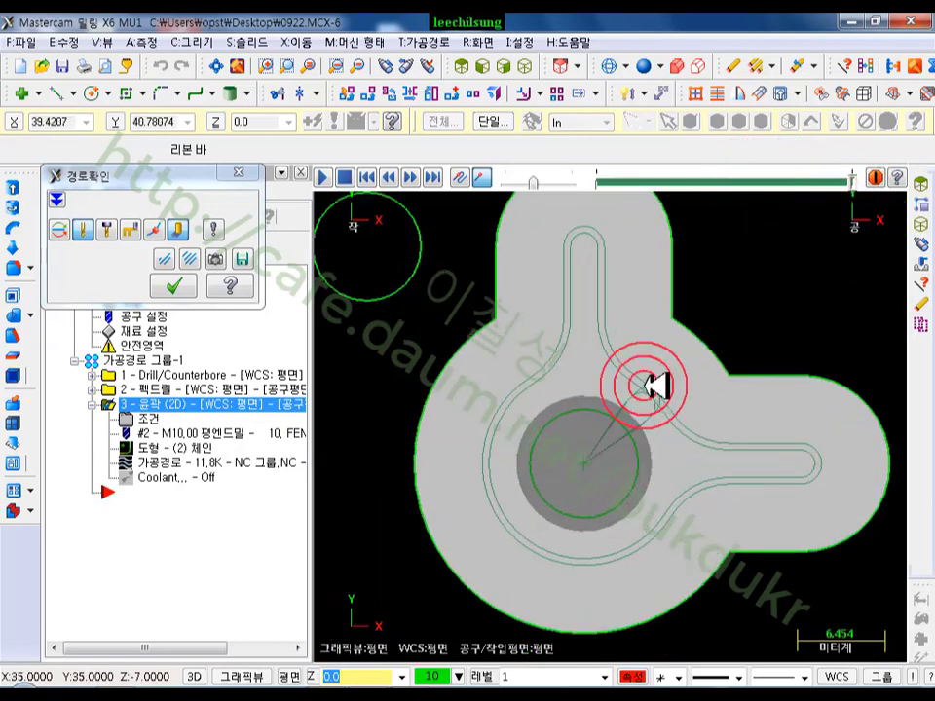
- Close the backplot in isometric view, and open the solid verification for all operations in toolpath group 1
left_click(526, 66)
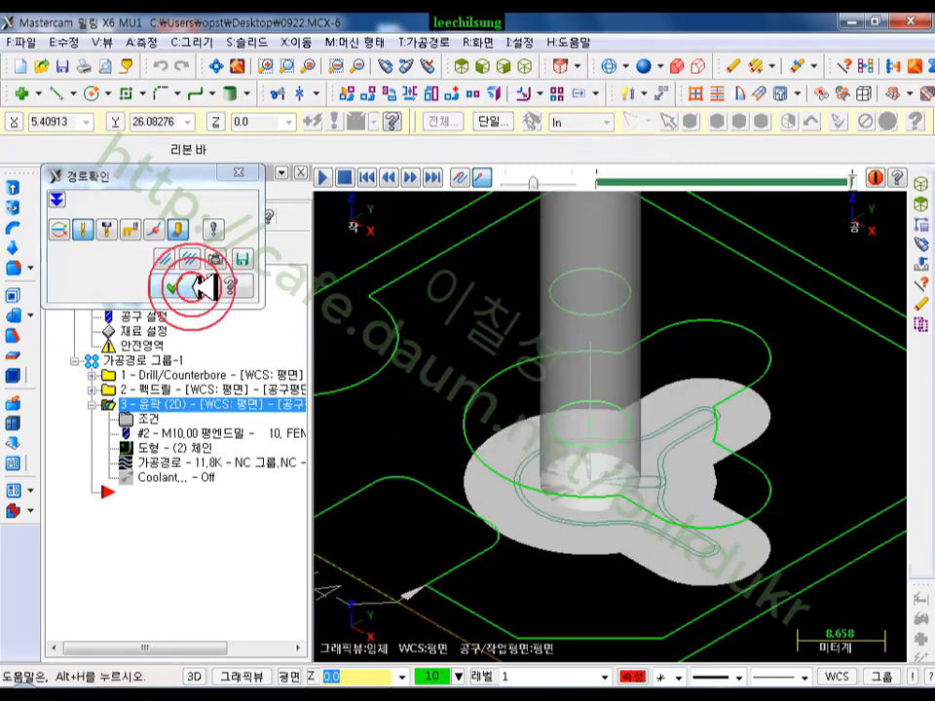
left_click(173, 287)
left_click(137, 359)
left_click(185, 199)
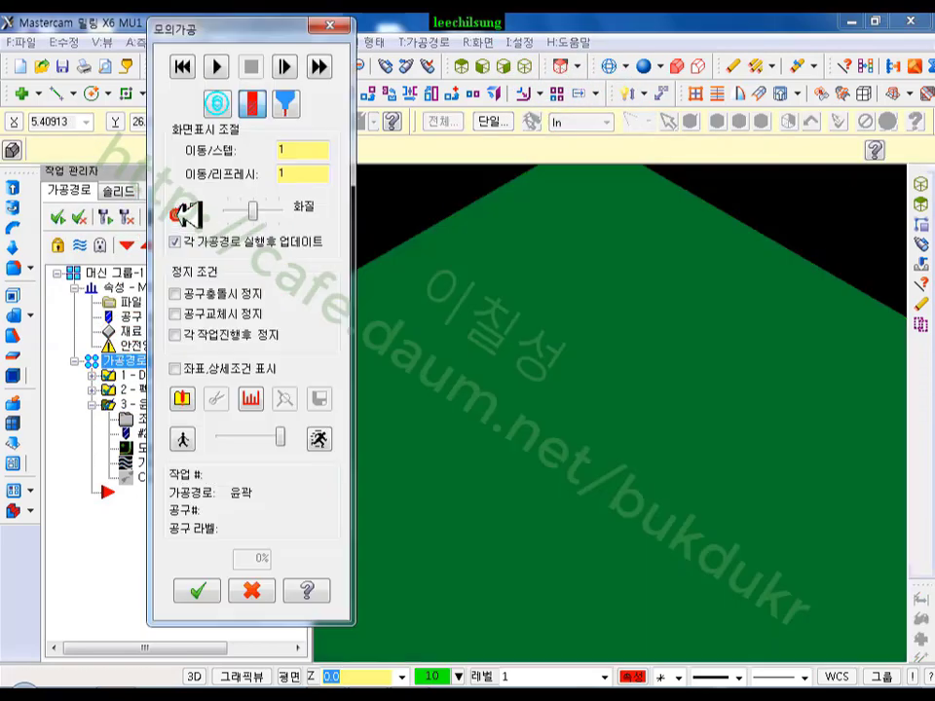
- Step the verification through spot drilling, 6.8 mm peck drilling and the contour cut, and examine the pocket wall up close
left_click(288, 65)
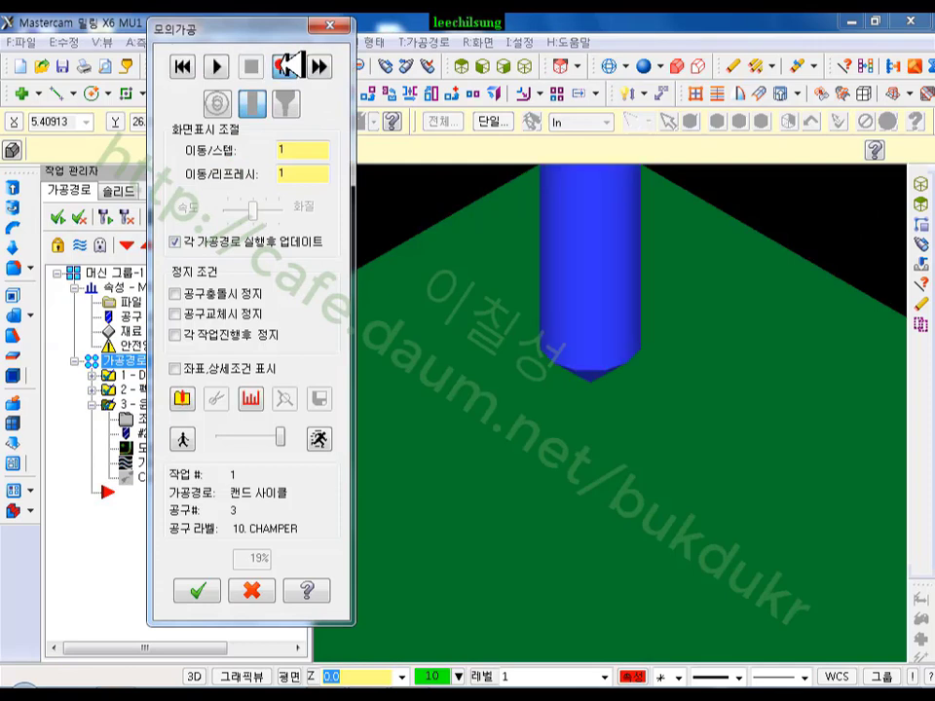
left_click(289, 66)
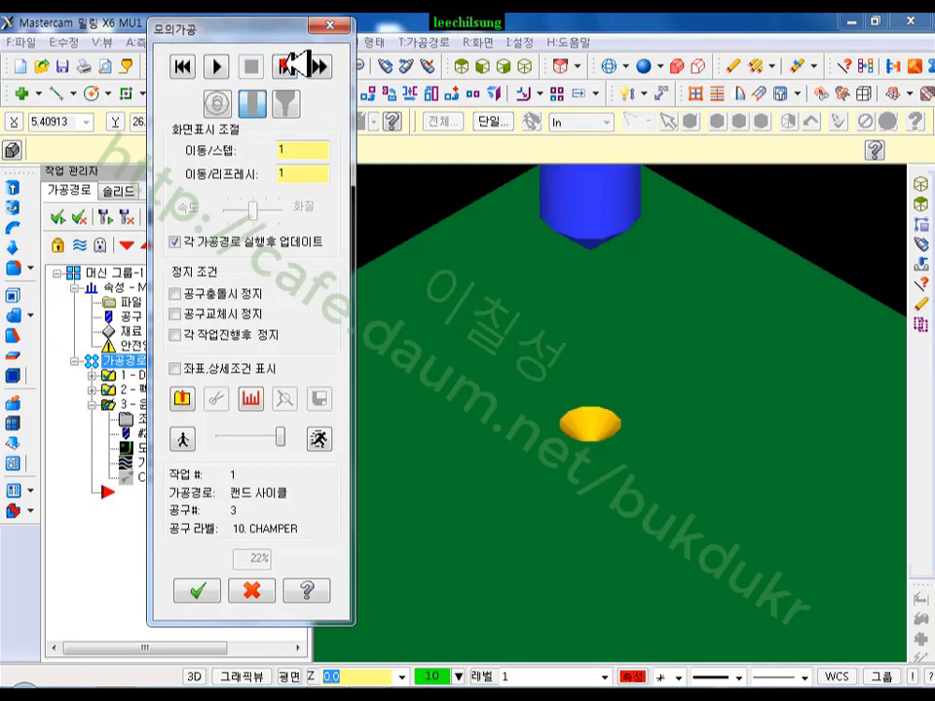
left_click(290, 65)
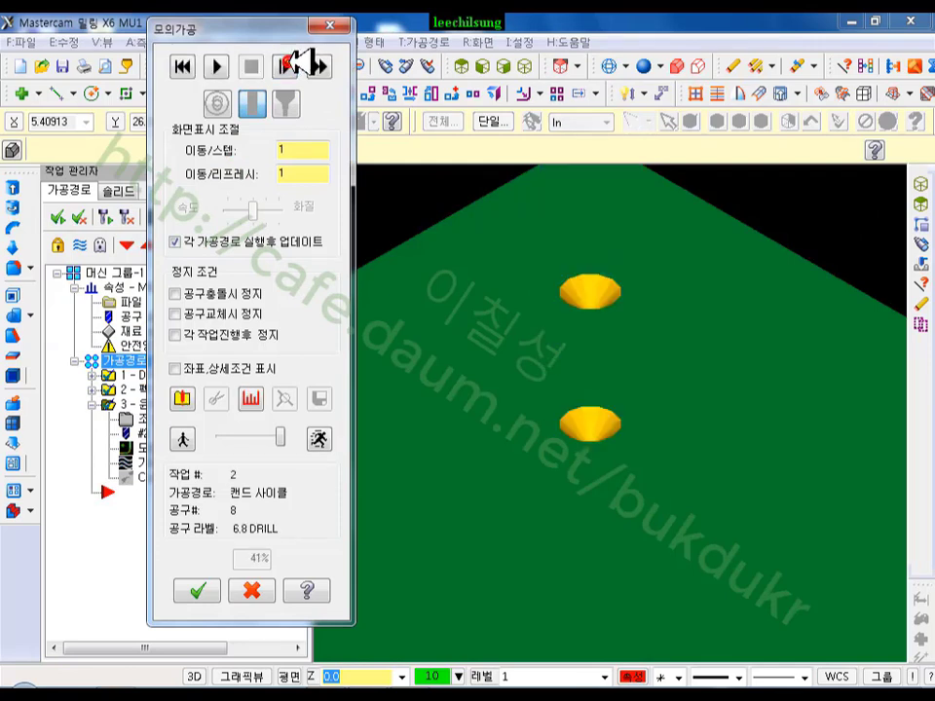
left_click(290, 65)
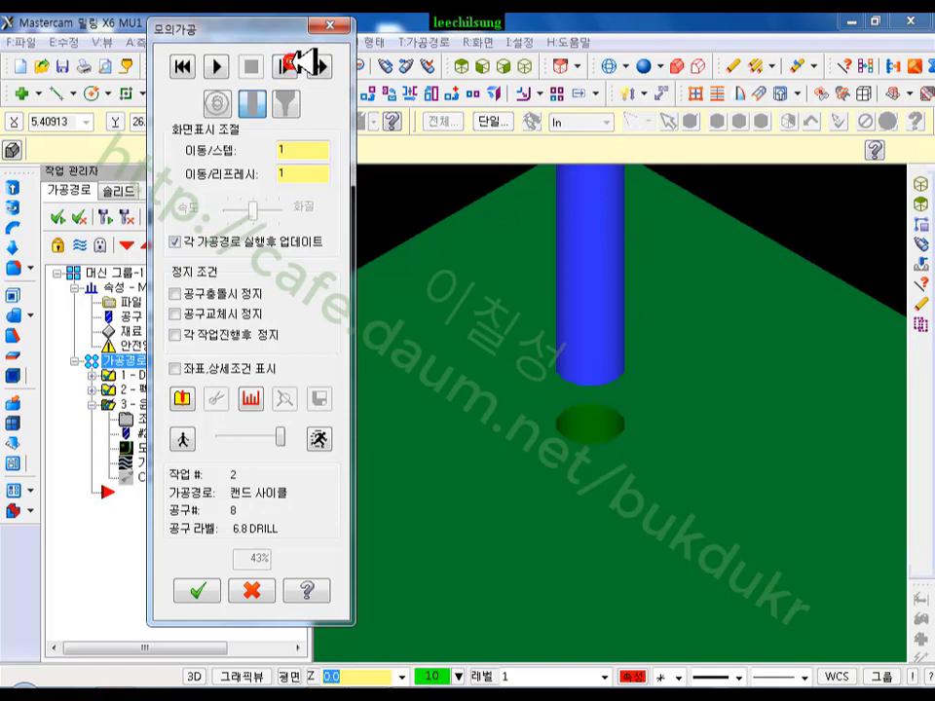
left_click(300, 62)
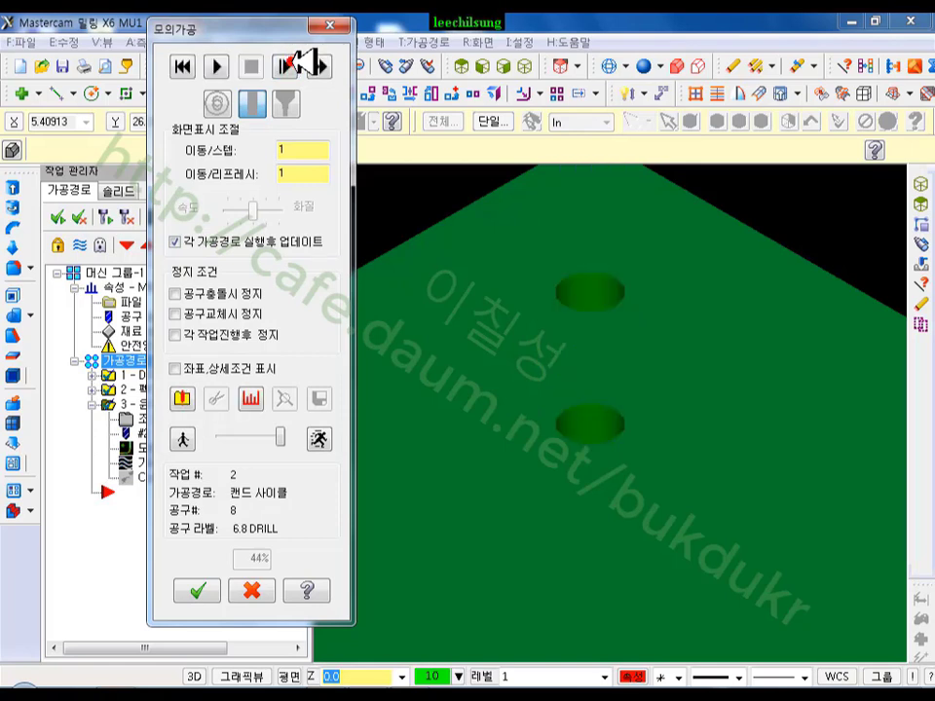
left_click(300, 62)
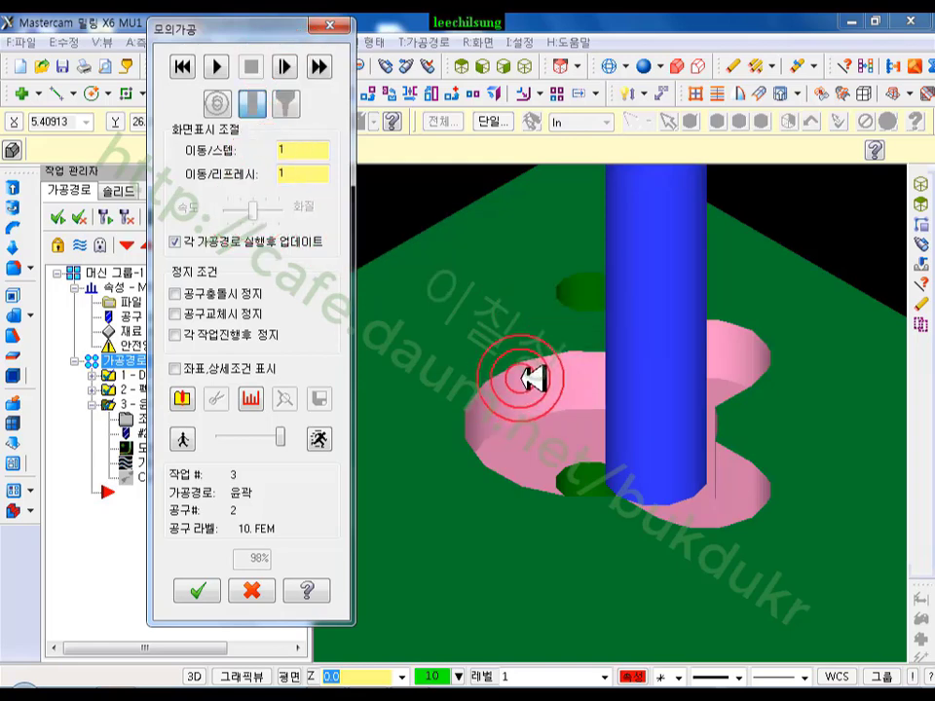
scroll(527, 380, "up", 5)
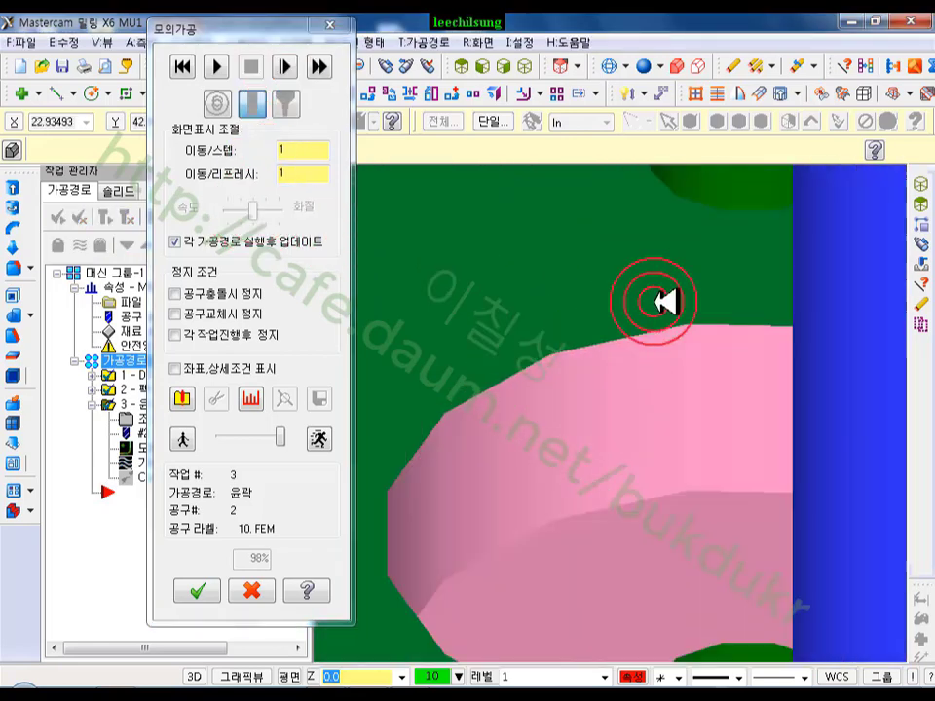
- Restart the verification at the highest display quality, run it through, inspect the machined pocket from another angle, and close it
left_click(181, 66)
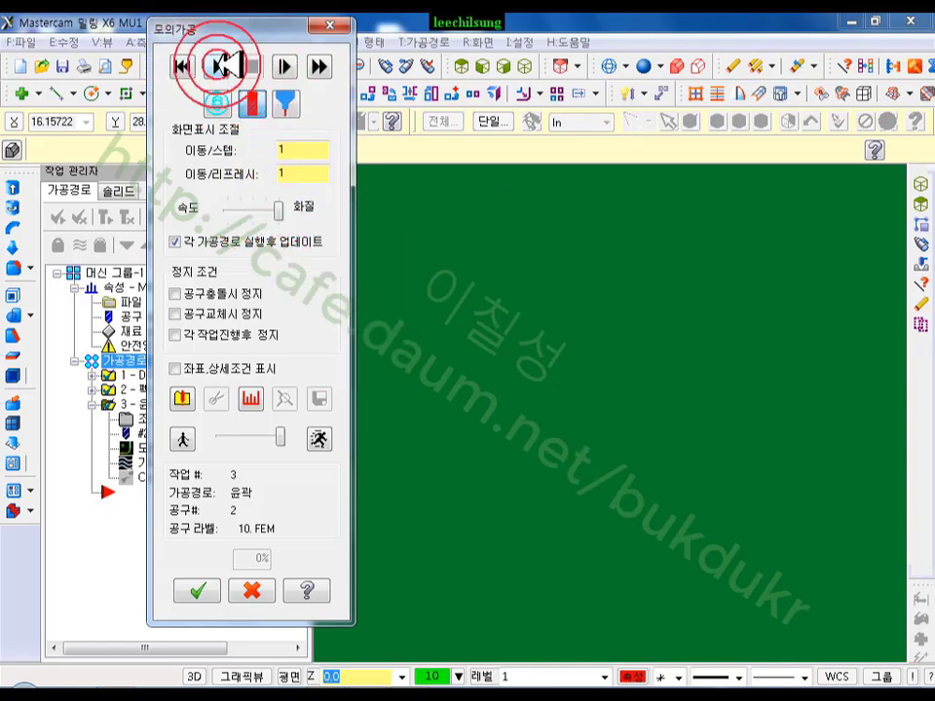
left_click(216, 66)
scroll(603, 344, "down", 4)
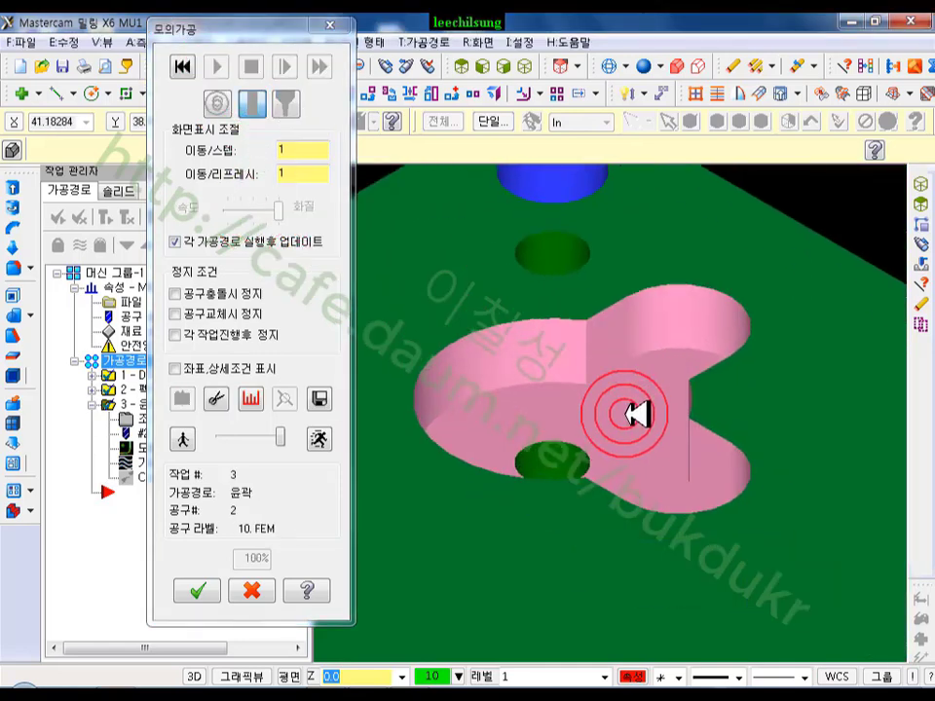
middle_click_drag(665, 344, 650, 398)
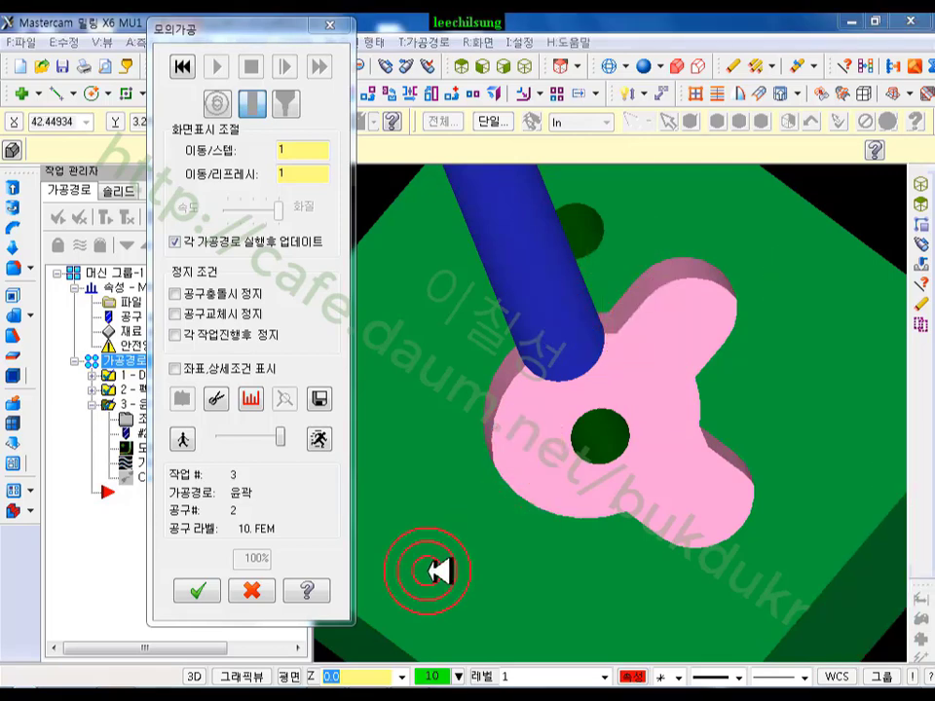
left_click(252, 590)
- Return to the top view, collapse the contour operation, and hide the toolpath display of all operations in the group
scroll(592, 388, "down", 2)
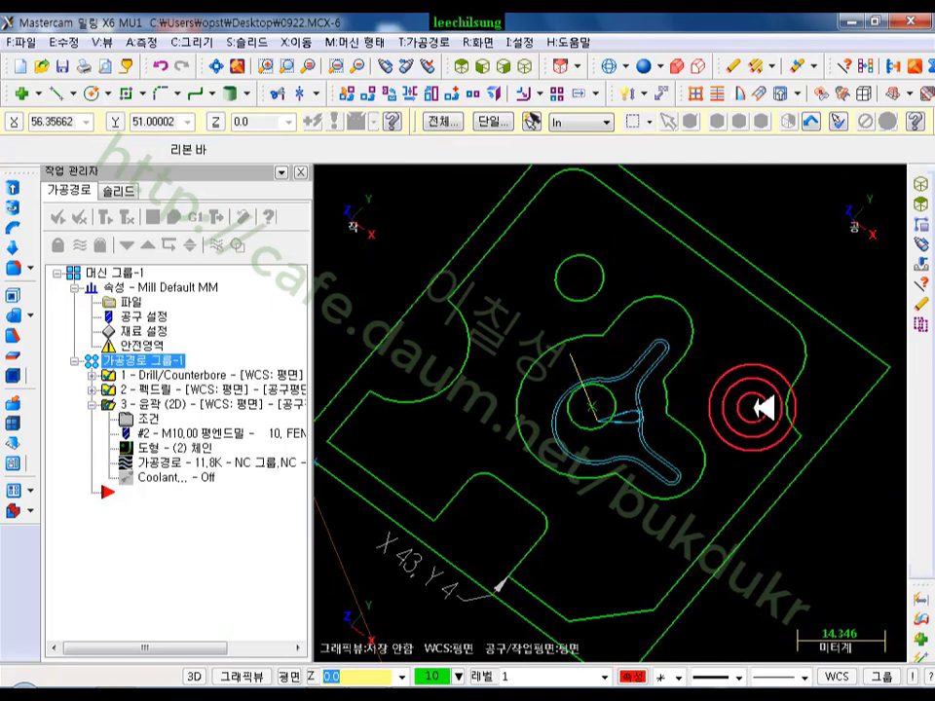
left_click(480, 64)
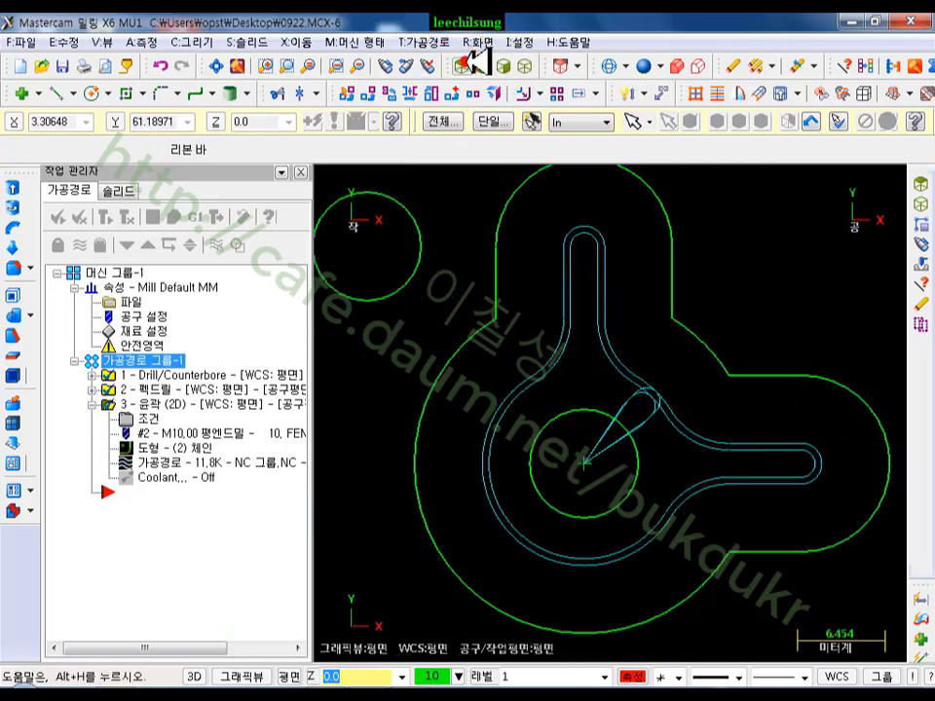
scroll(467, 443, "down", 1)
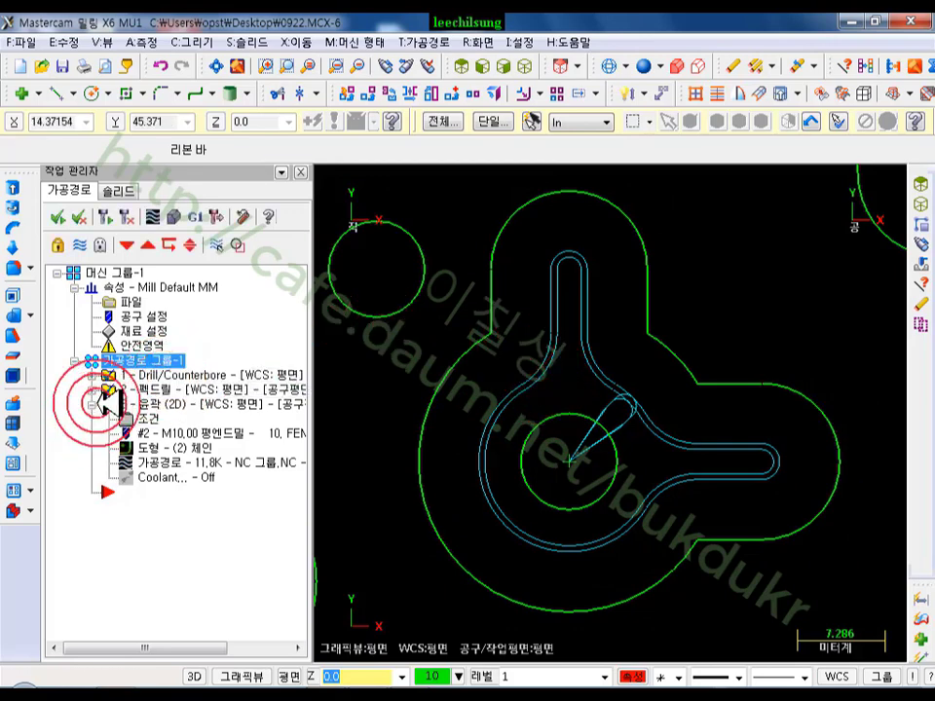
left_click(92, 403)
left_click(78, 244)
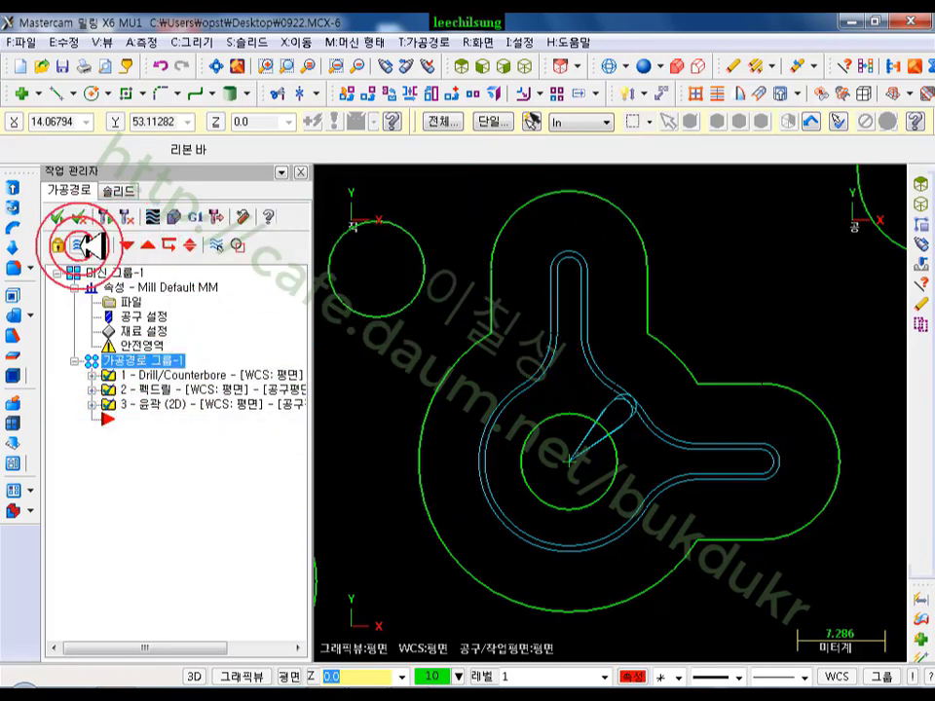
- Start a pocket toolpath, chaining the centre point of the hole inside the pocket first and the three-lobed pocket outline second
left_click(440, 42)
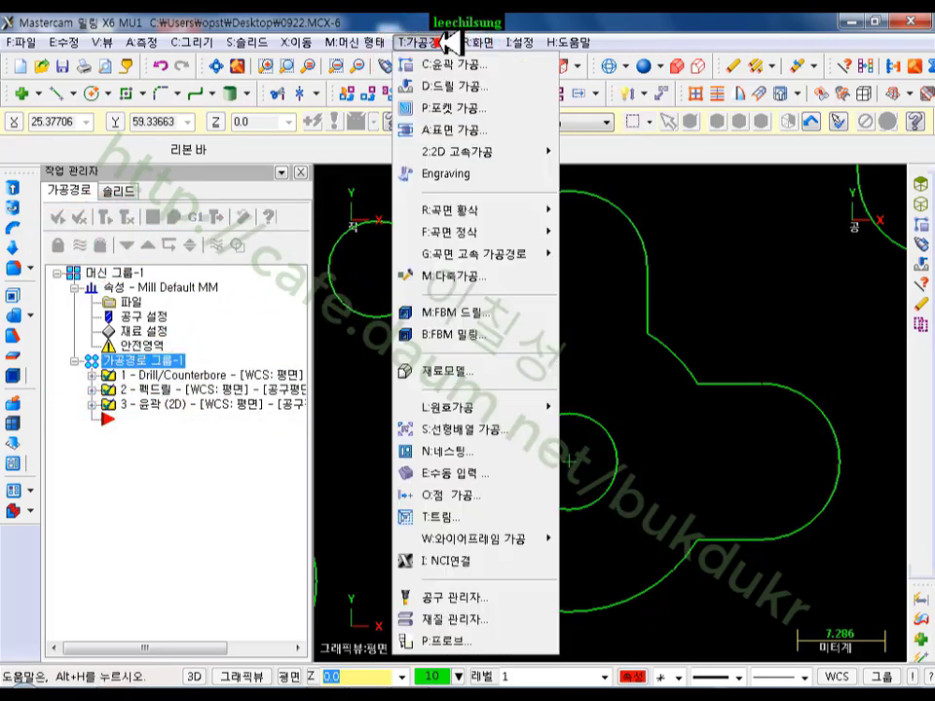
left_click(462, 107)
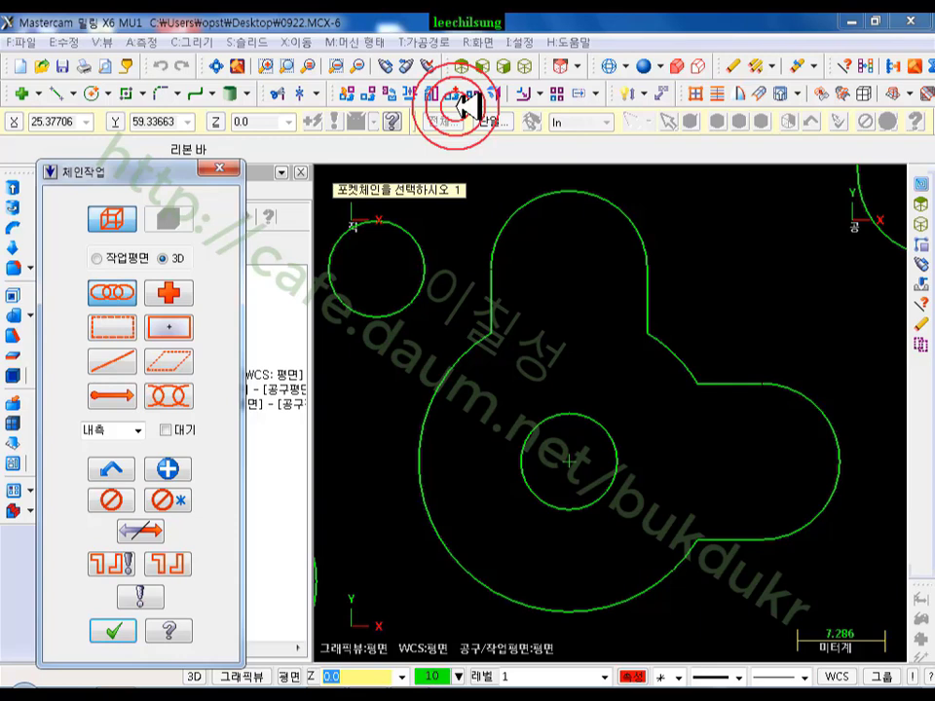
left_click(176, 294)
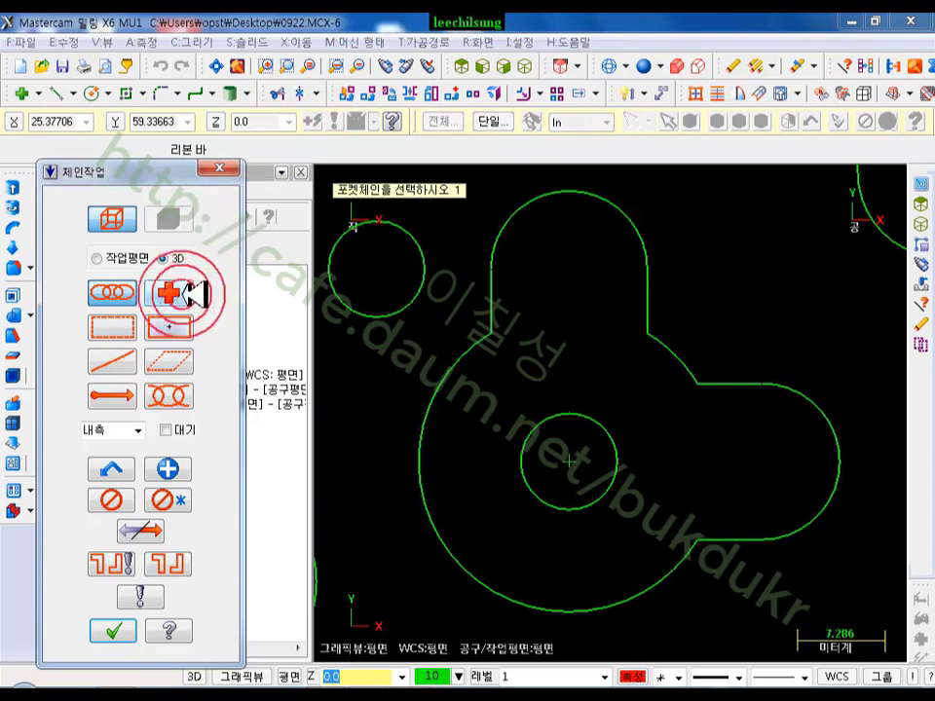
left_click(172, 293)
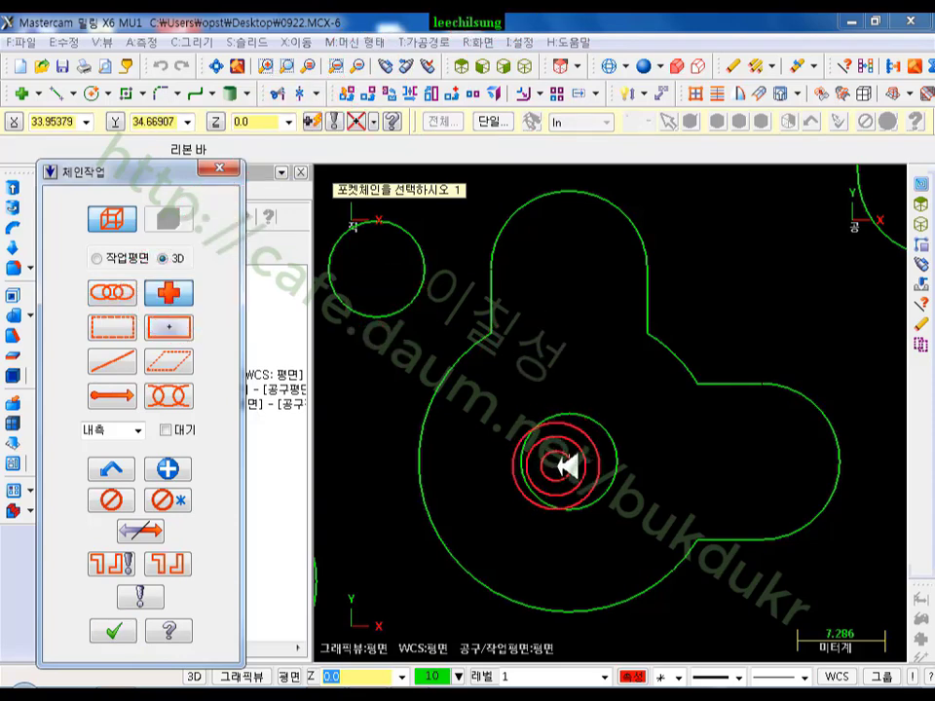
left_click(567, 466)
left_click(113, 295)
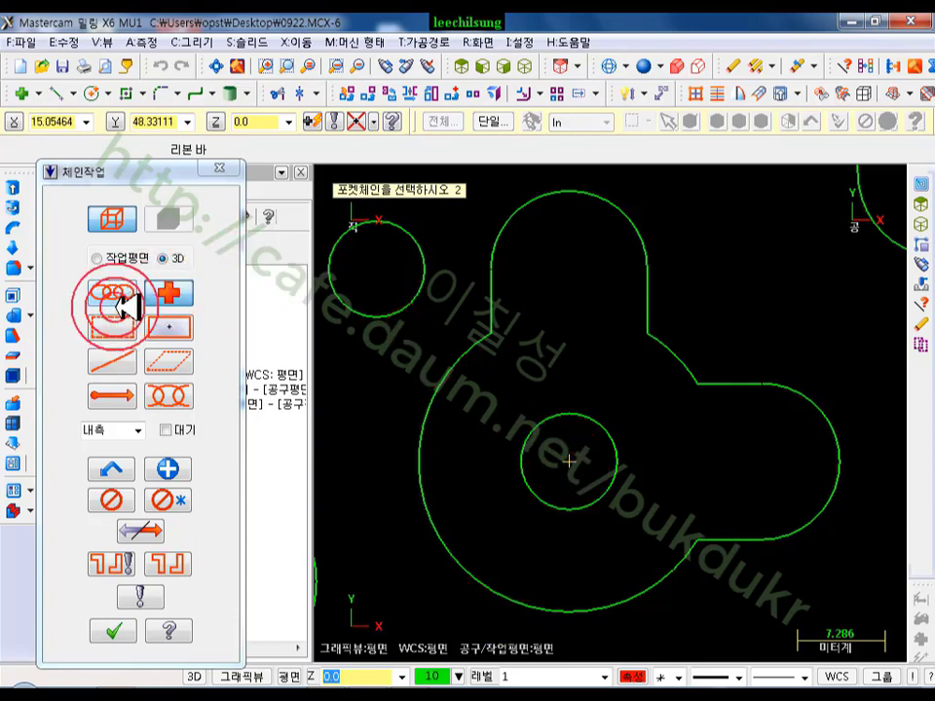
left_click(678, 370)
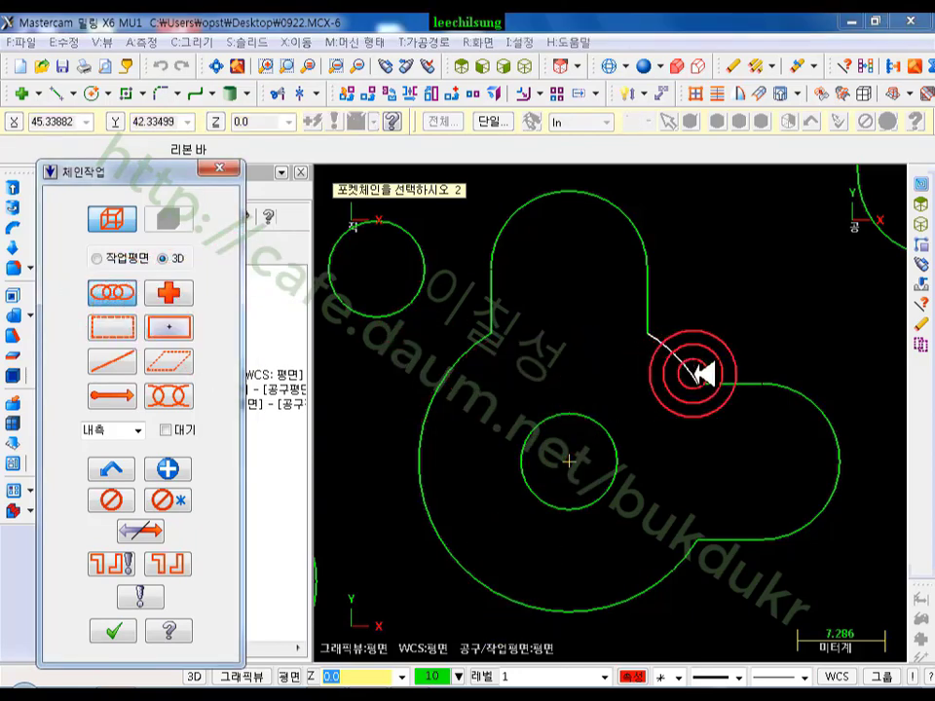
left_click(702, 282)
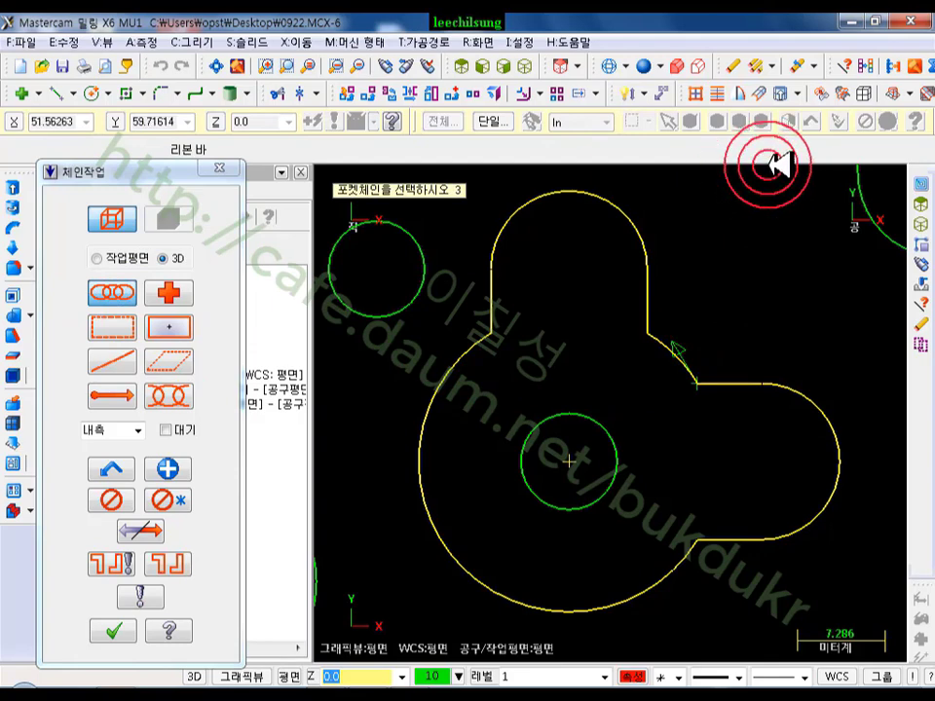
left_click(117, 623)
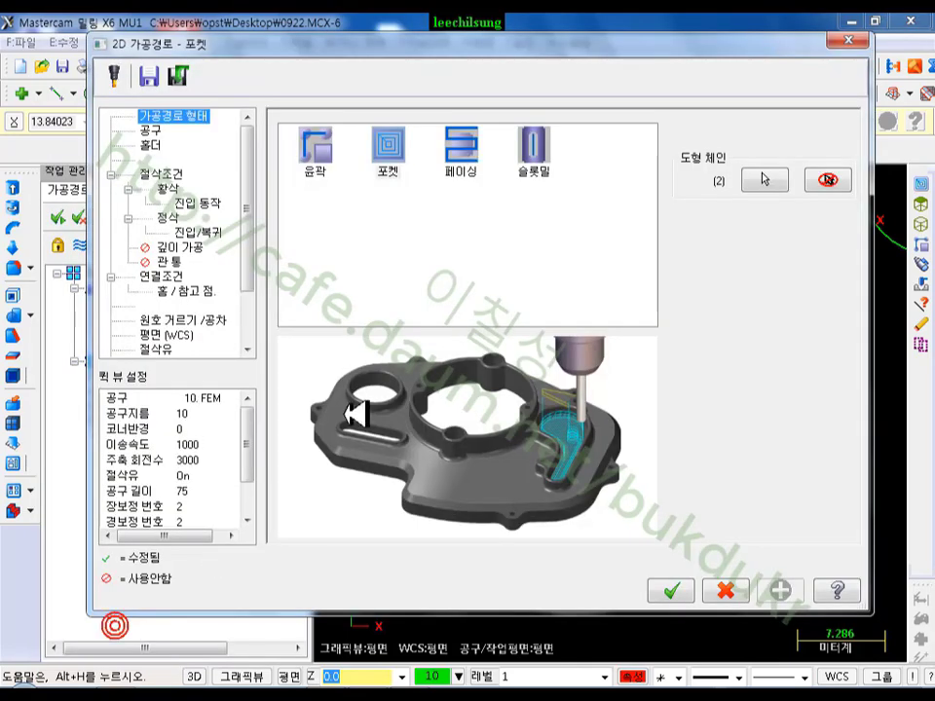
- Assign tool 2, the 10 mm flat end mill (10. FEM), to the pocket toolpath, and review its cutting parameters
left_click(166, 130)
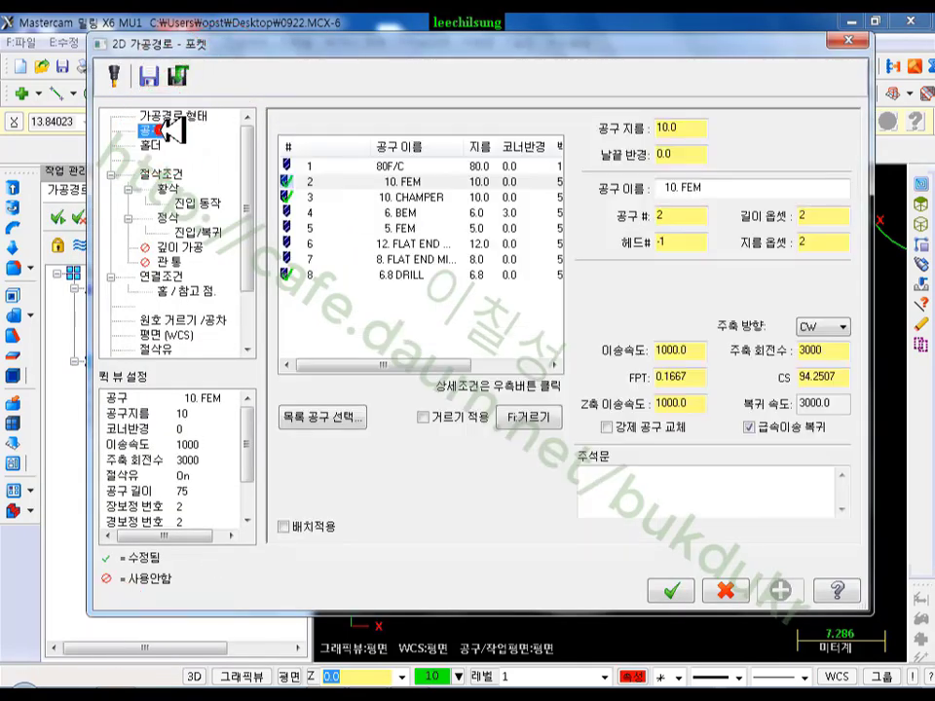
left_click(400, 182)
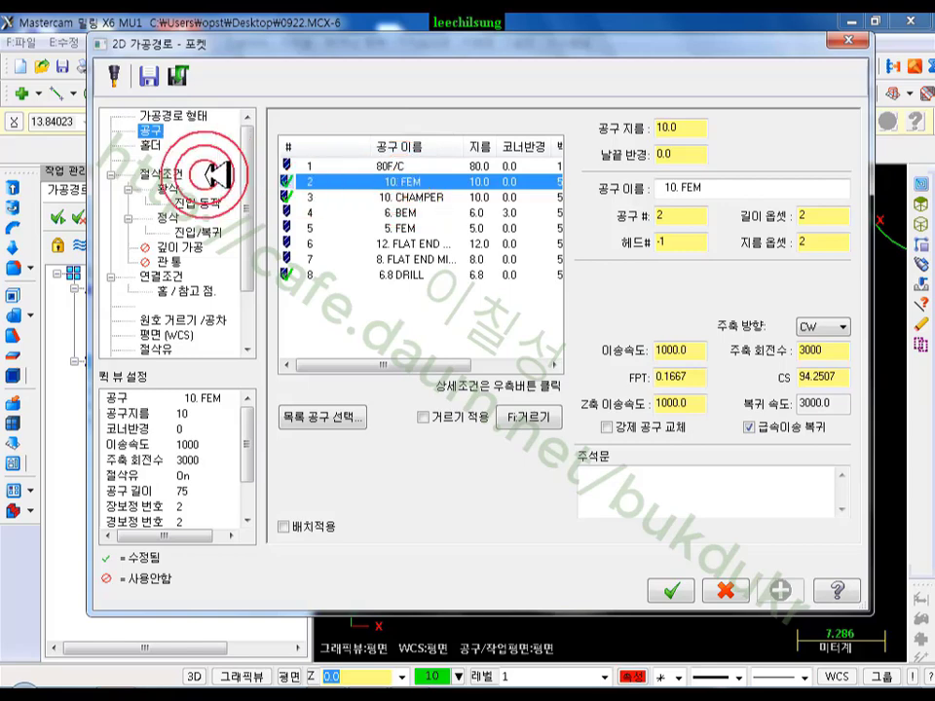
left_click(183, 174)
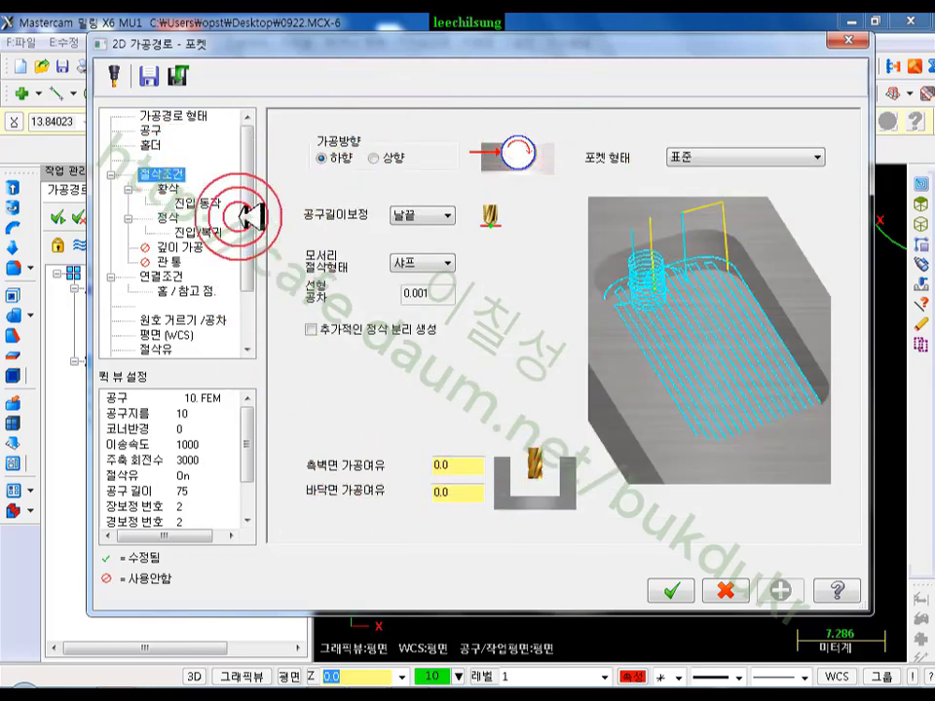
- Set the pocket's roughing to constant overlap spiral with a stepover of 50% of the tool diameter, 5.0 spacing
left_click(181, 188)
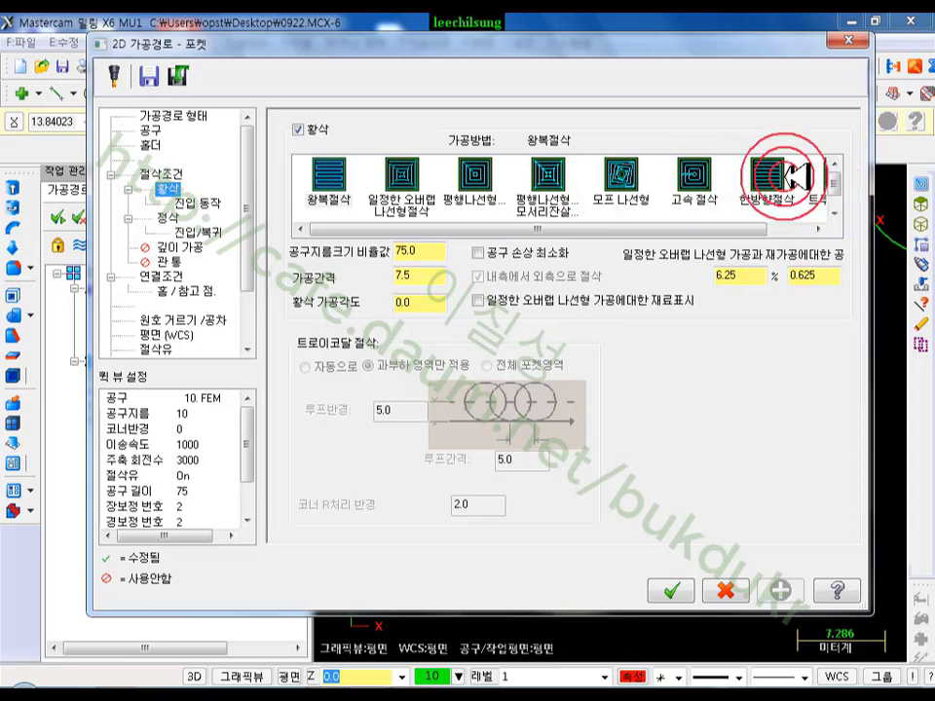
left_click(404, 195)
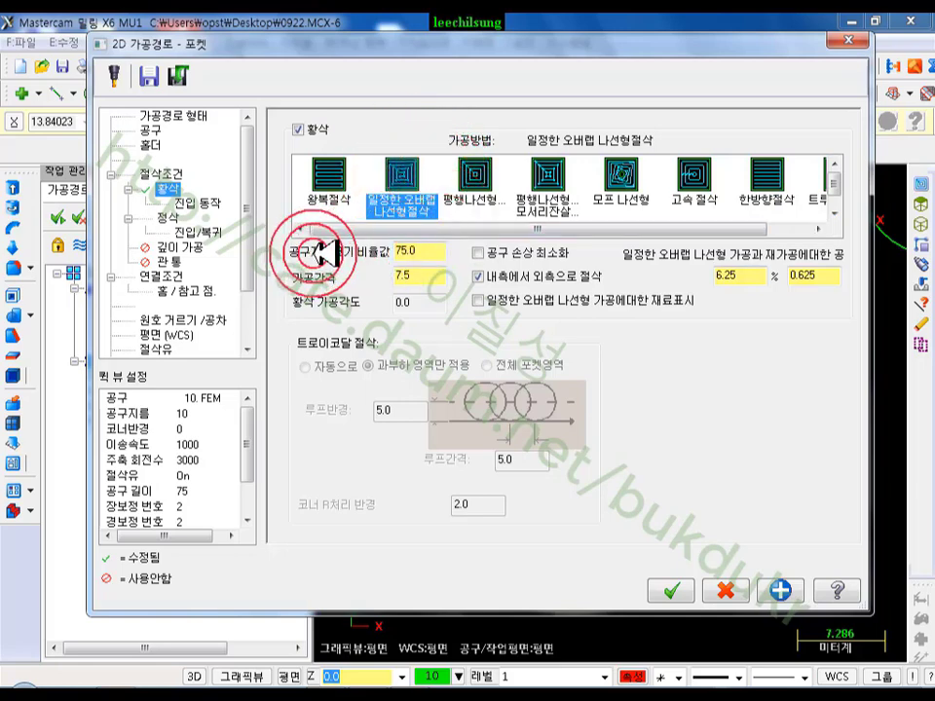
left_click(434, 252)
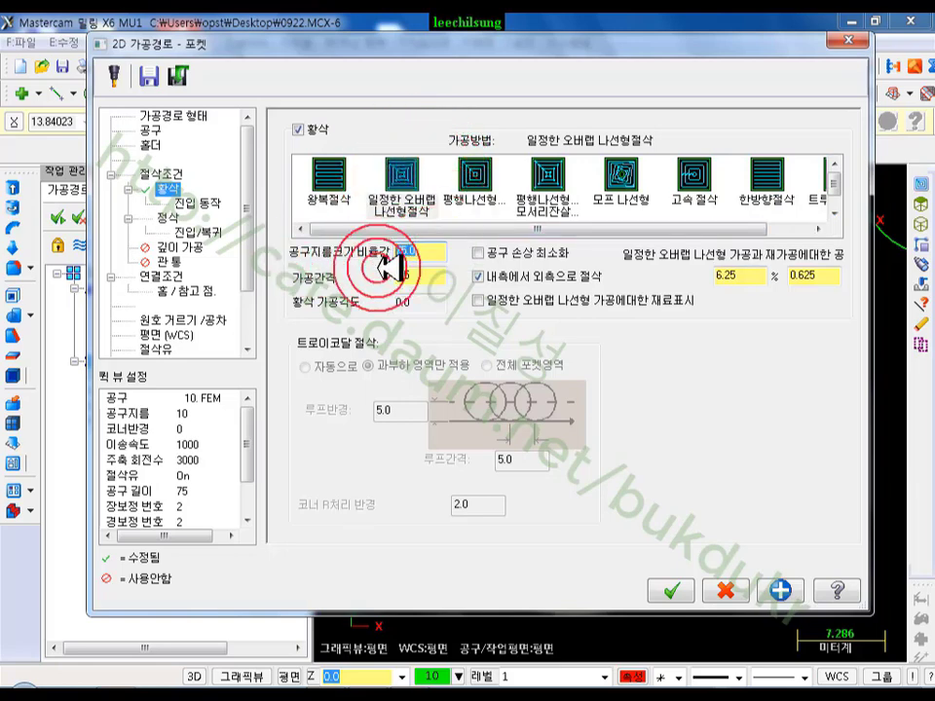
double_click(436, 275)
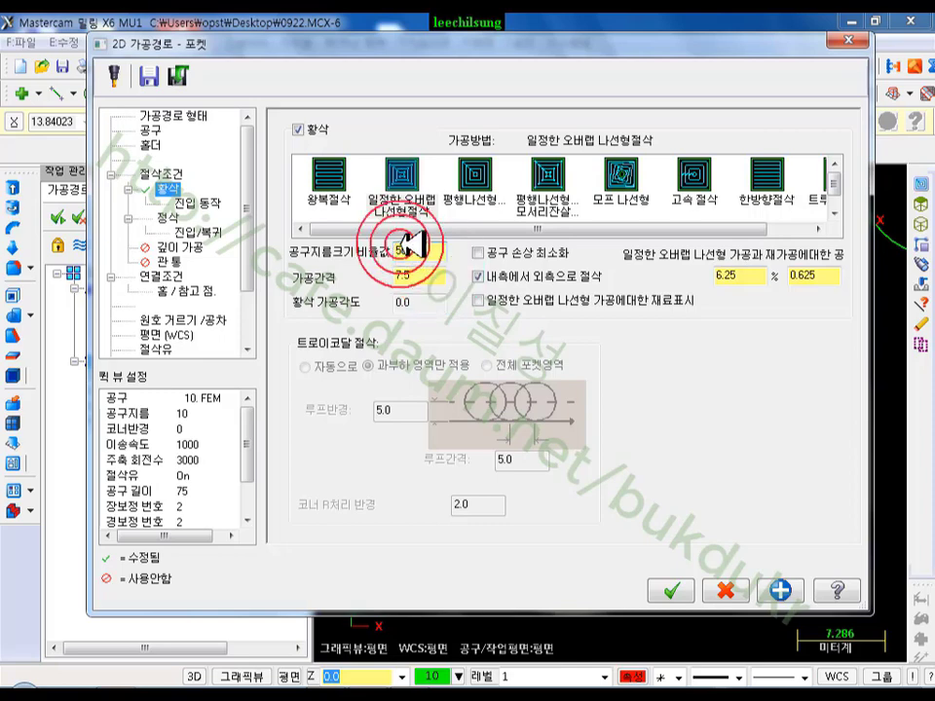
type("5.0")
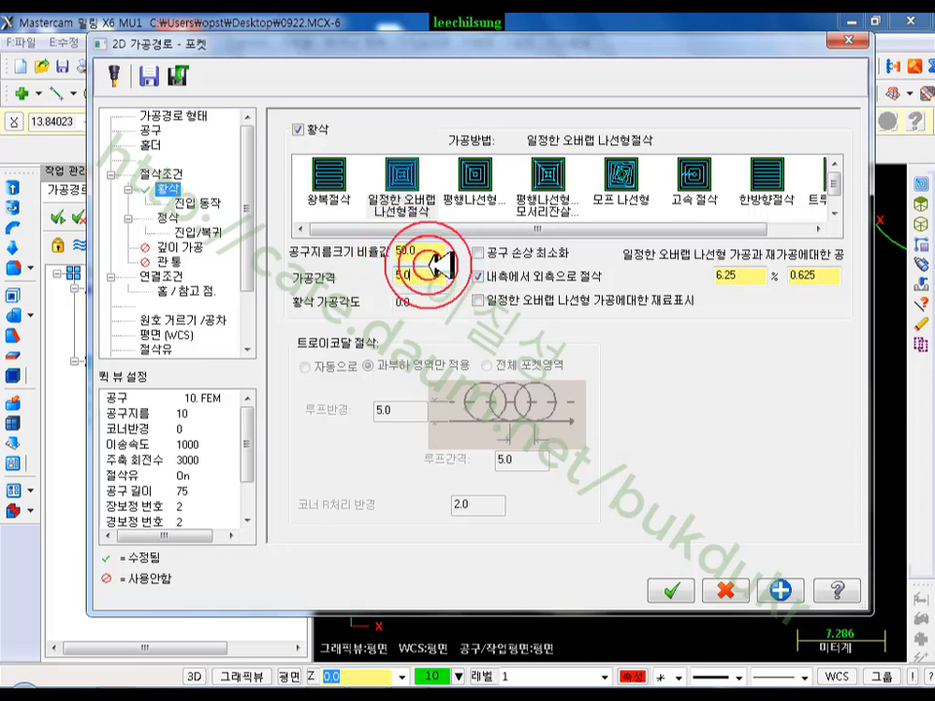
- Set the pocket finish pass's lead-in line length and arc radius to 1.0 each, and copy these values to the lead-out
left_click(213, 203)
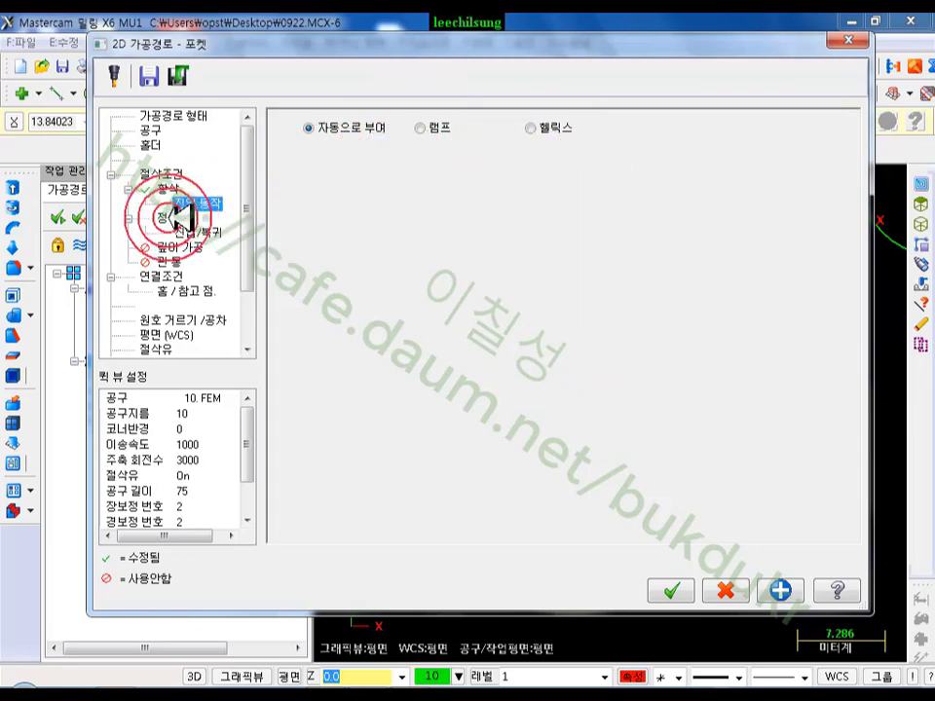
left_click(175, 219)
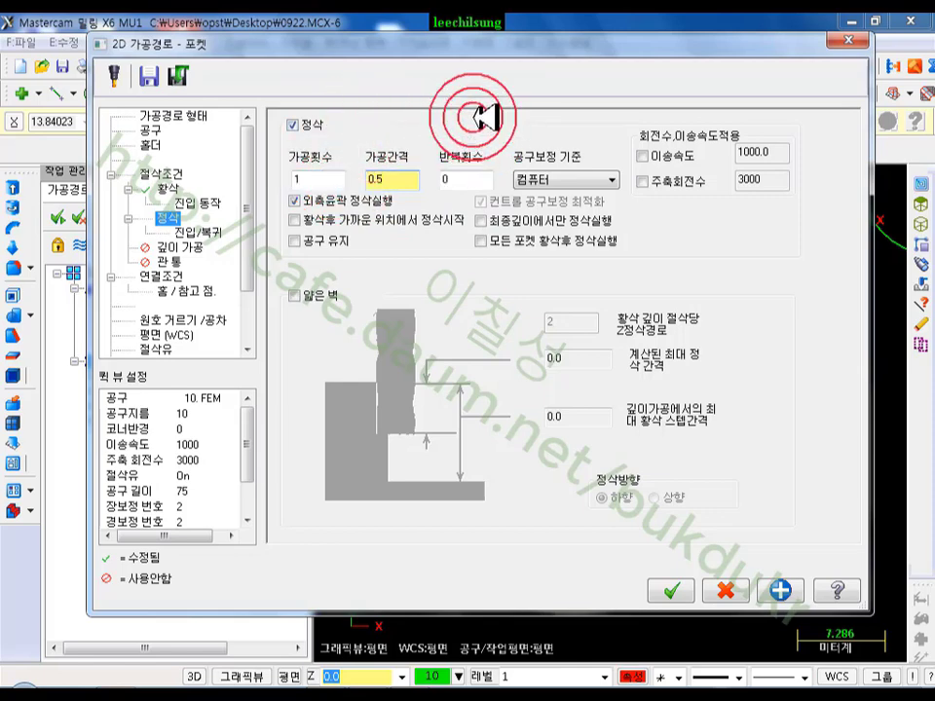
left_click(200, 232)
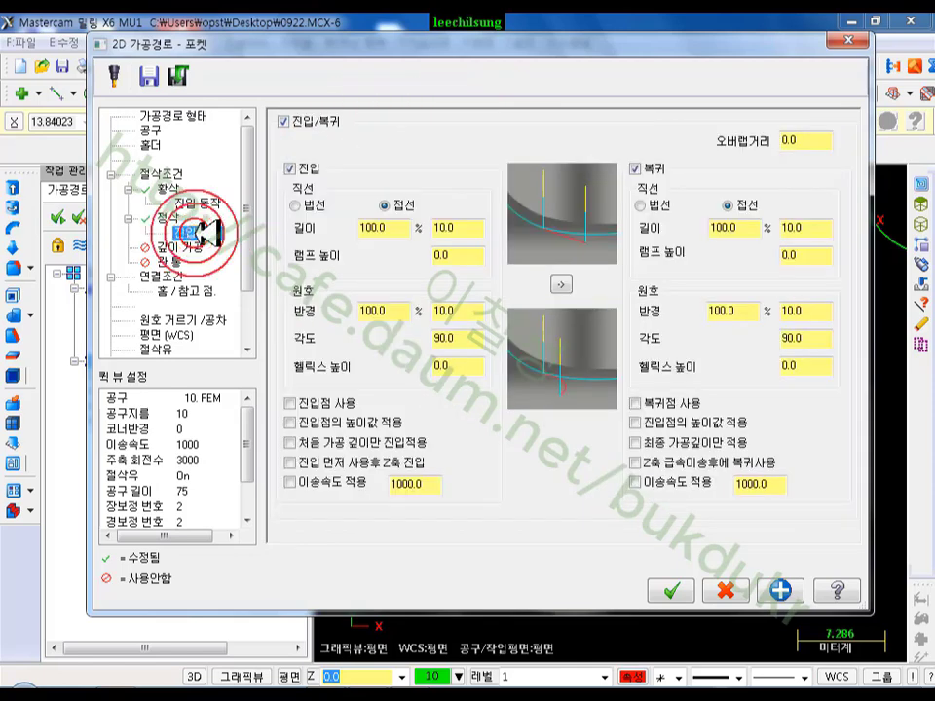
double_click(458, 228)
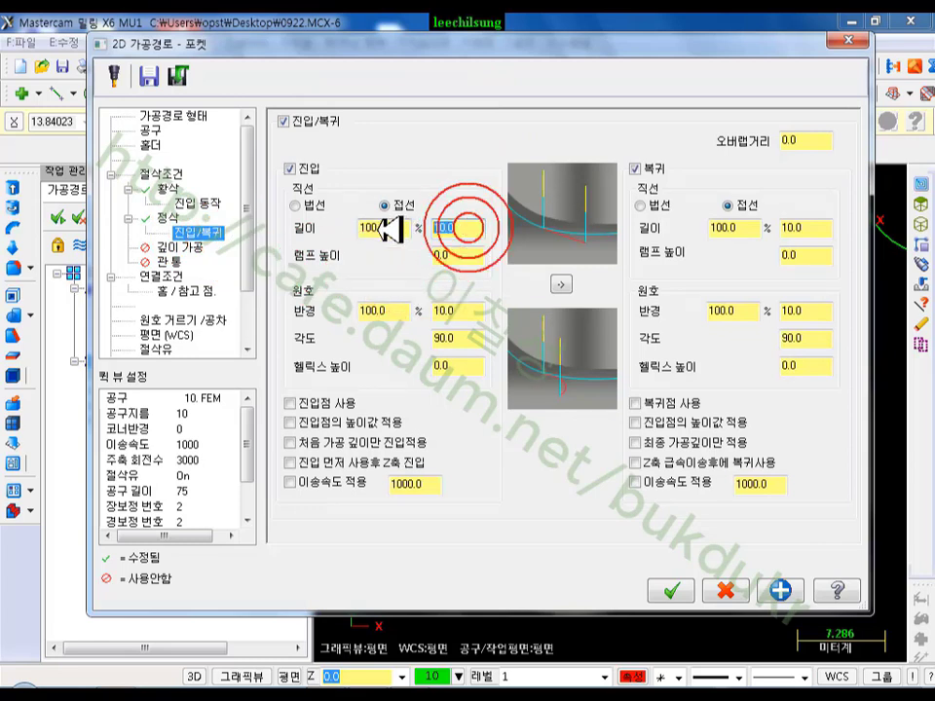
double_click(370, 228)
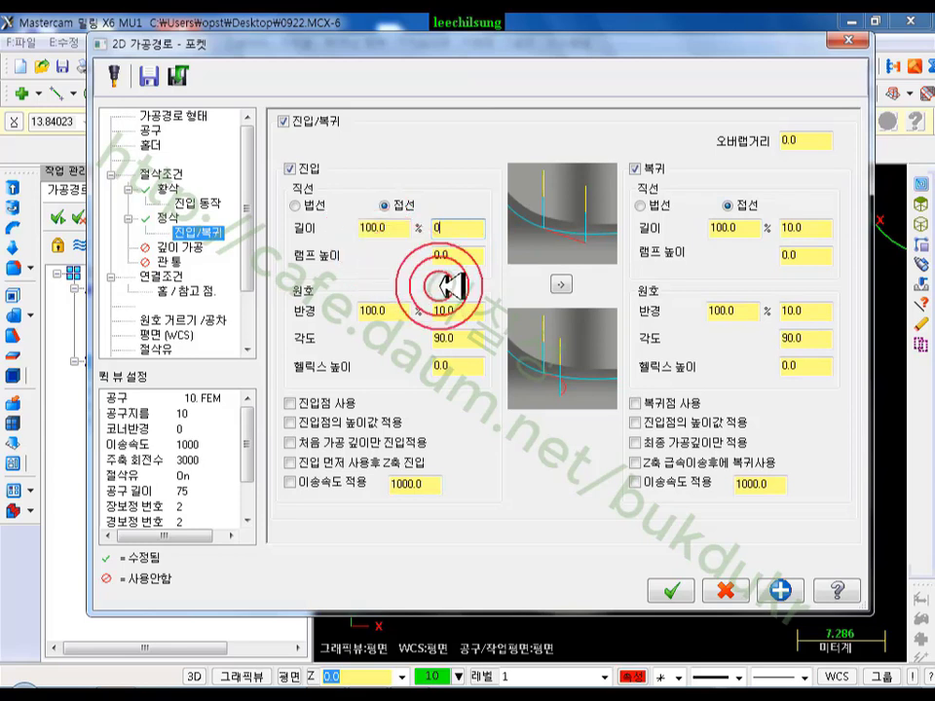
type("0")
left_click(461, 309)
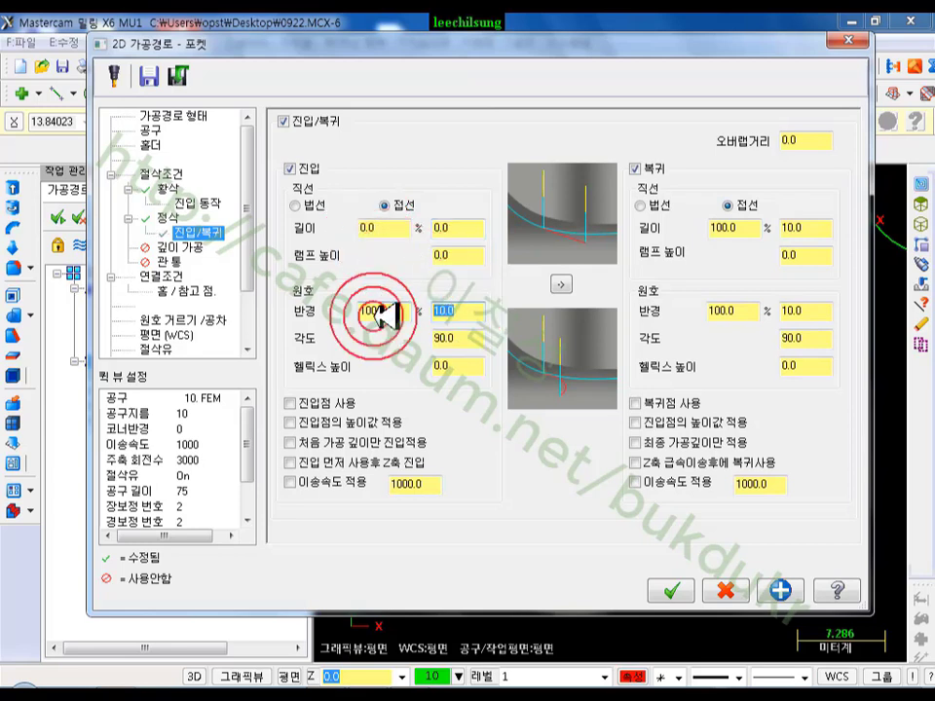
type("1")
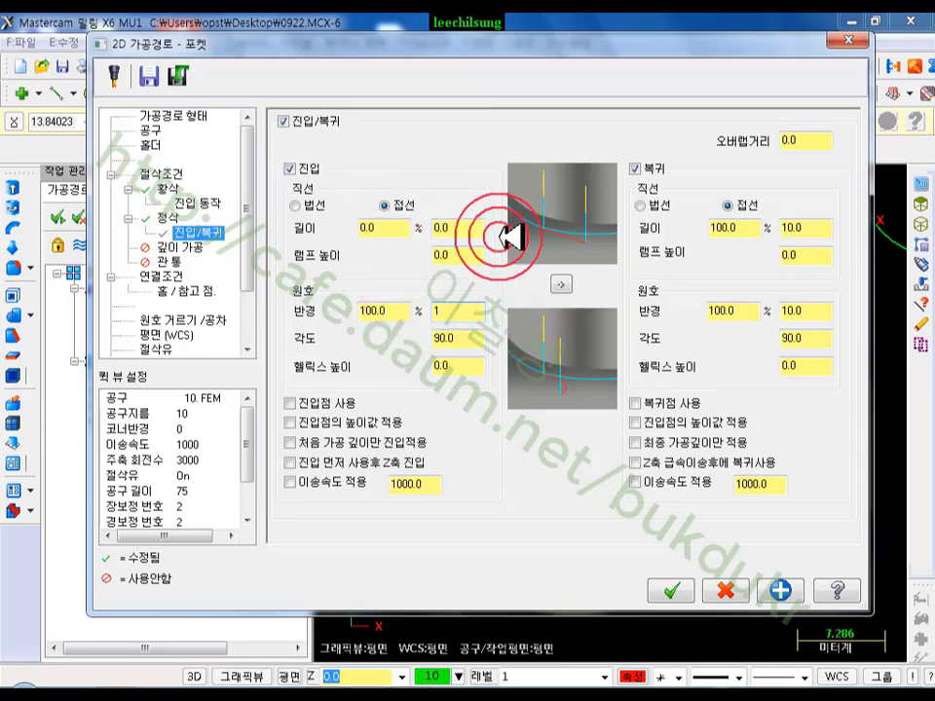
double_click(464, 227)
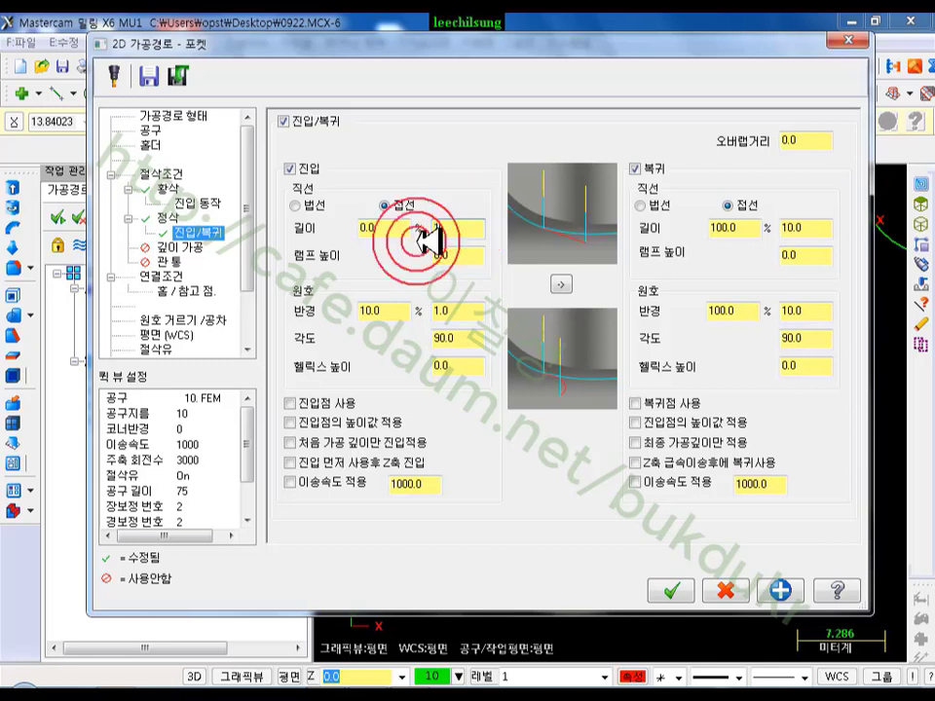
type("1")
left_click(562, 284)
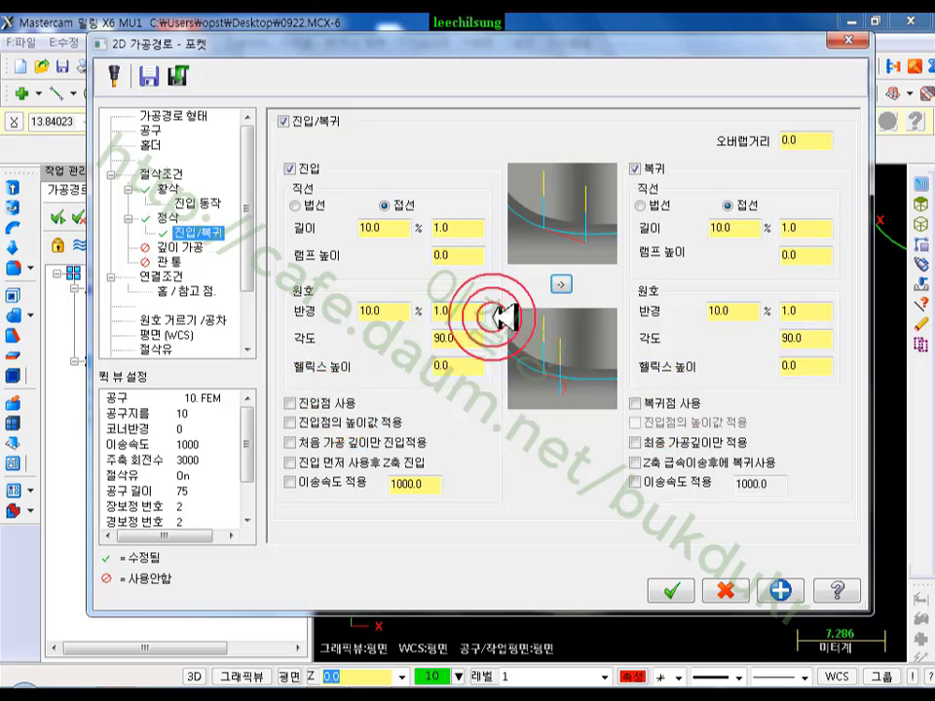
- Set the pocket's linking depth to absolute -7 and generate the toolpath
left_click(148, 277)
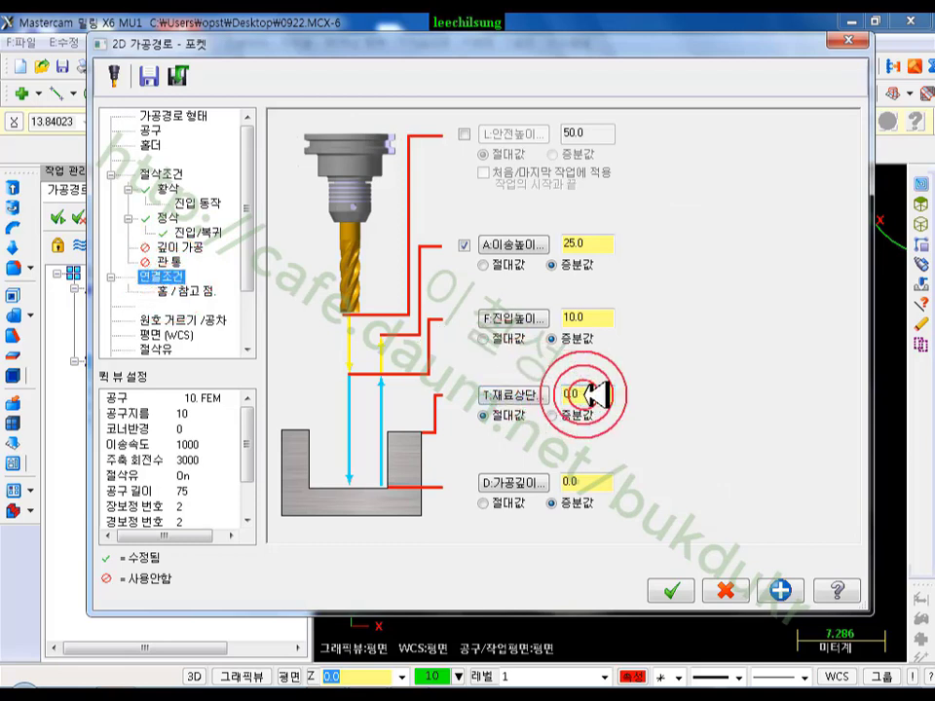
left_click(531, 501)
left_click(595, 484)
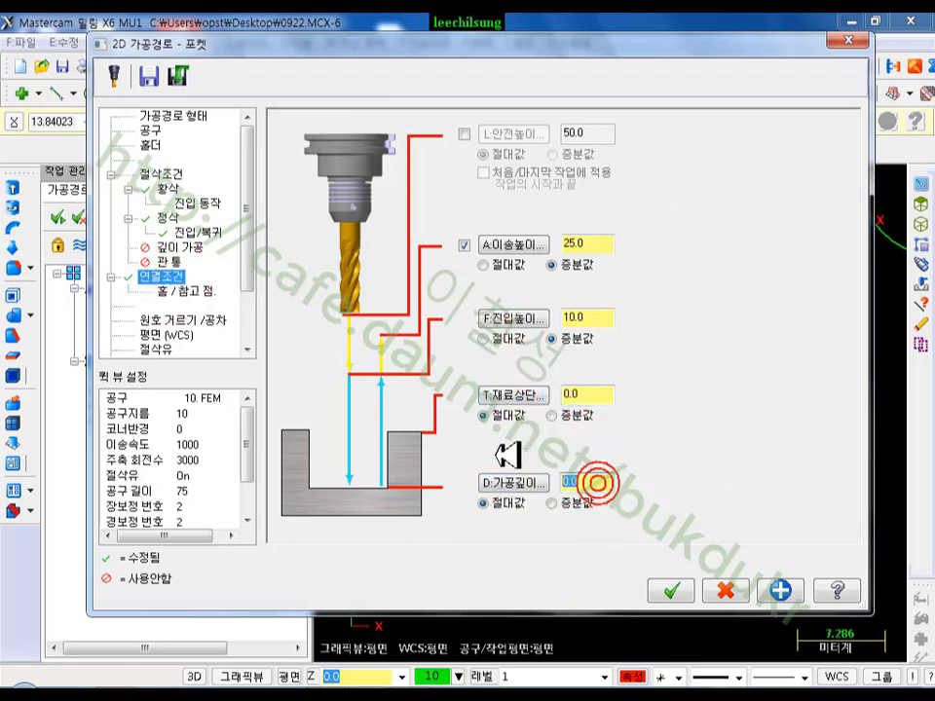
type("-7")
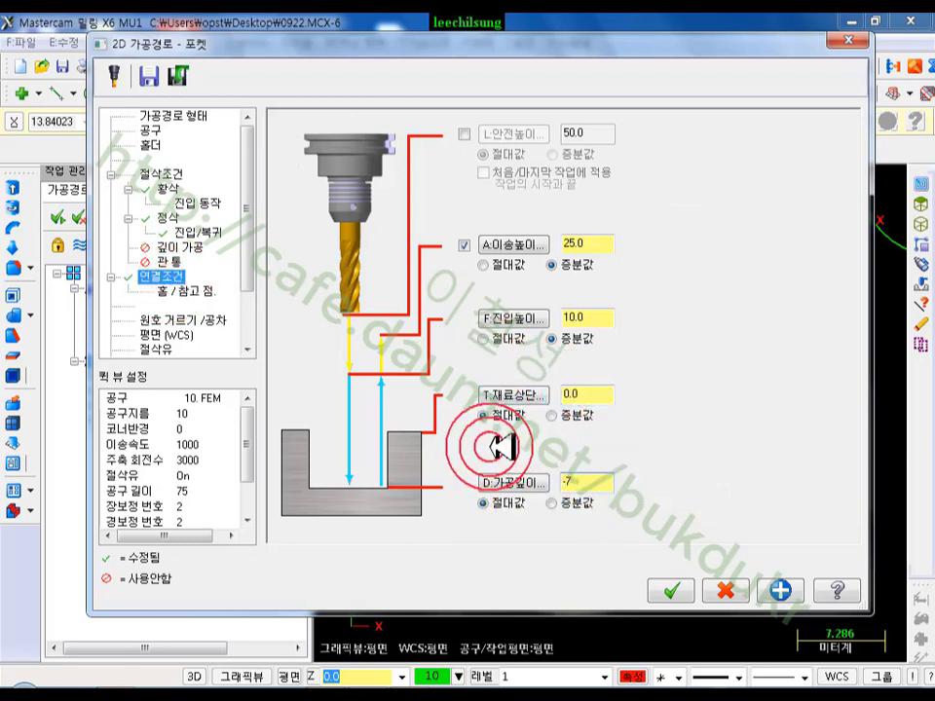
left_click(689, 589)
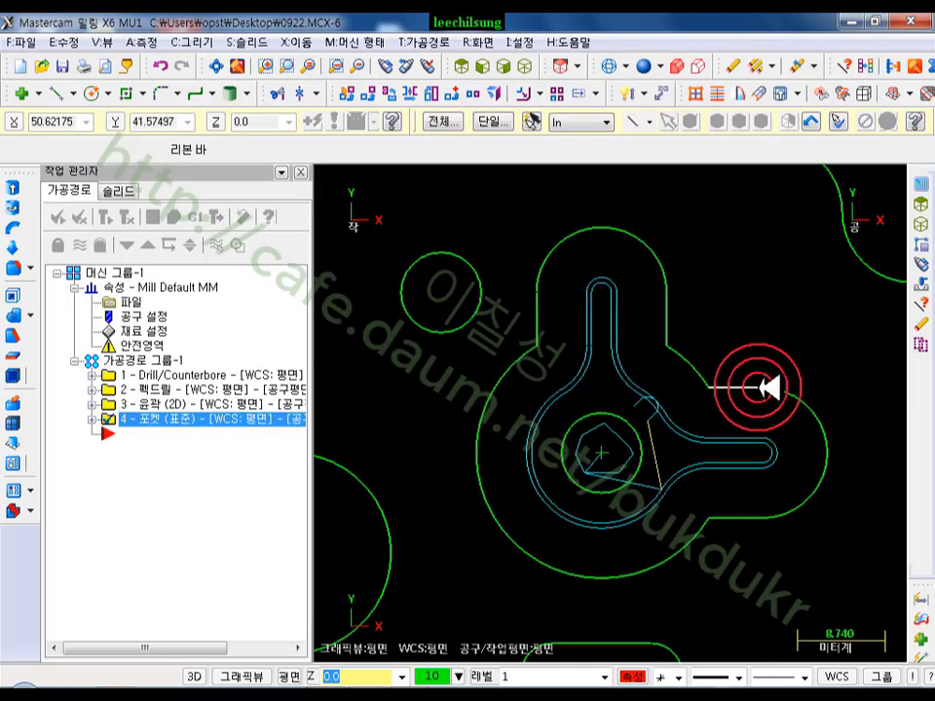
- Examine the pocket toolpath in the isometric view, including the retract and plunge between roughing and finishing
left_click(524, 67)
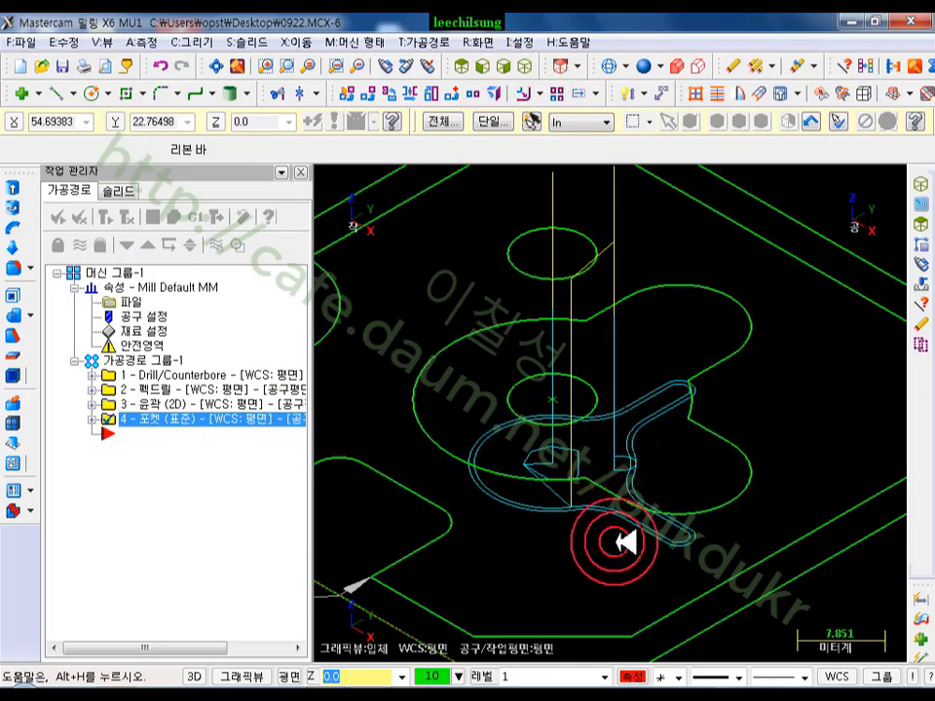
scroll(621, 522, "up", 2)
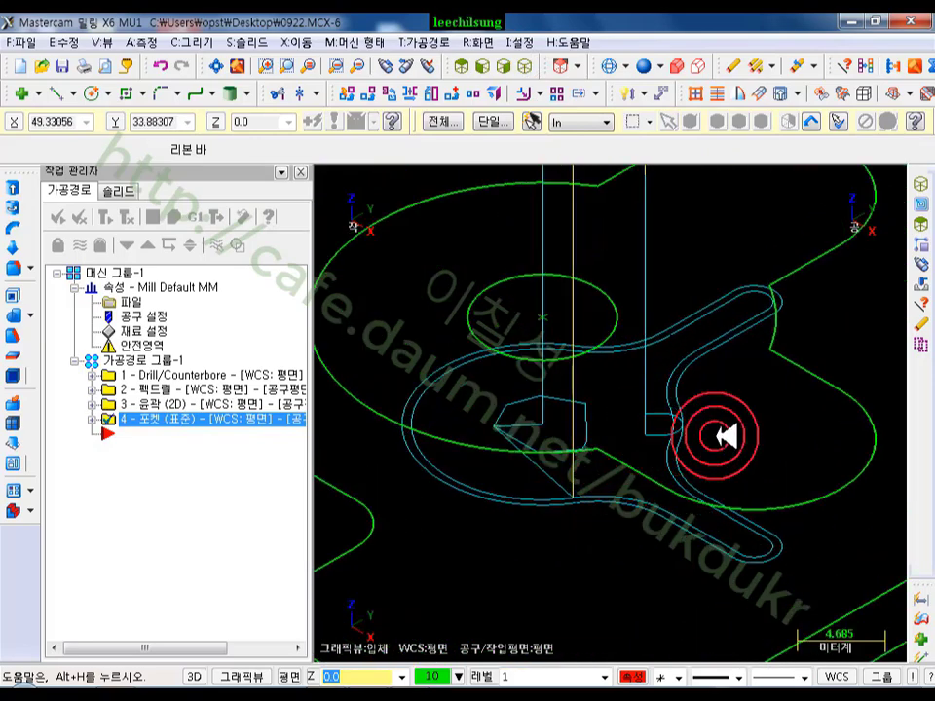
scroll(755, 429, "down", 3)
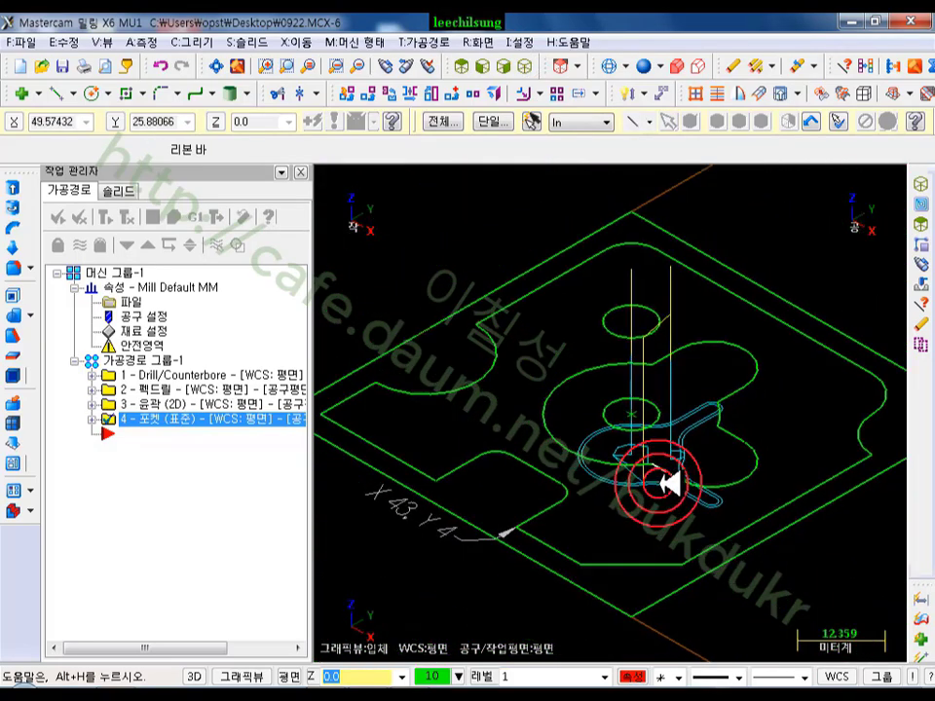
scroll(690, 433, "up", 3)
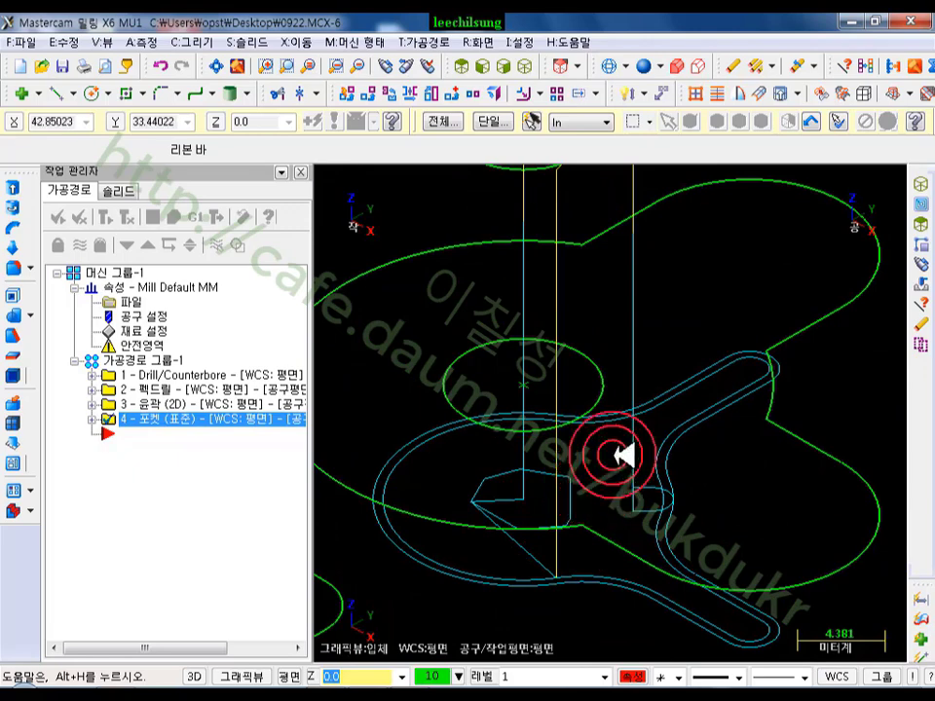
- Edit the pocket operation's finishing parameters so that the finish pass starts at the closest position after roughing
left_click(91, 419)
left_click(125, 431)
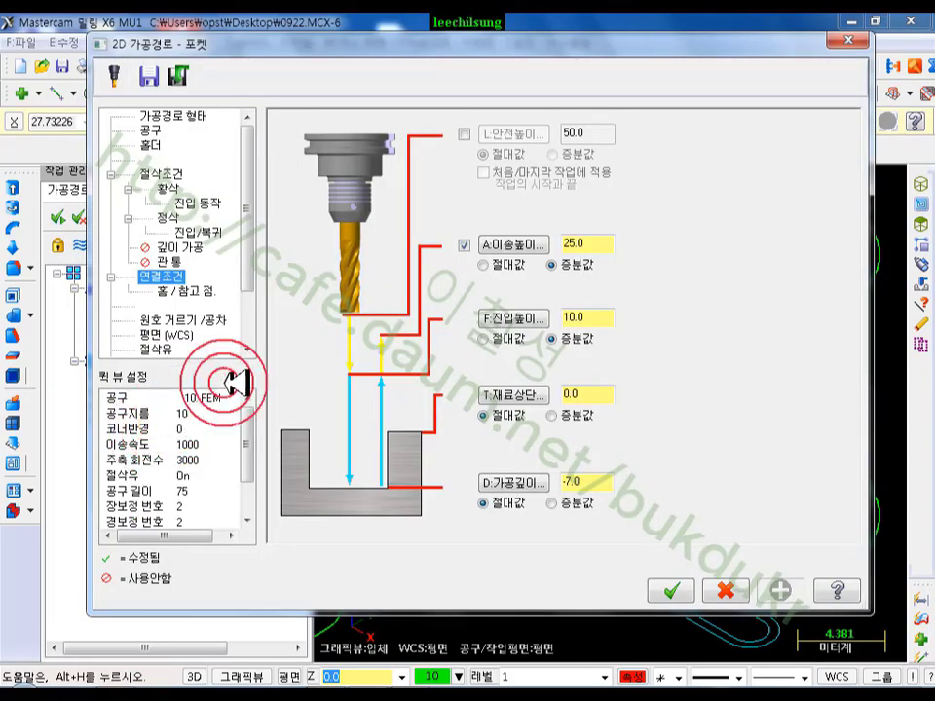
left_click(217, 226)
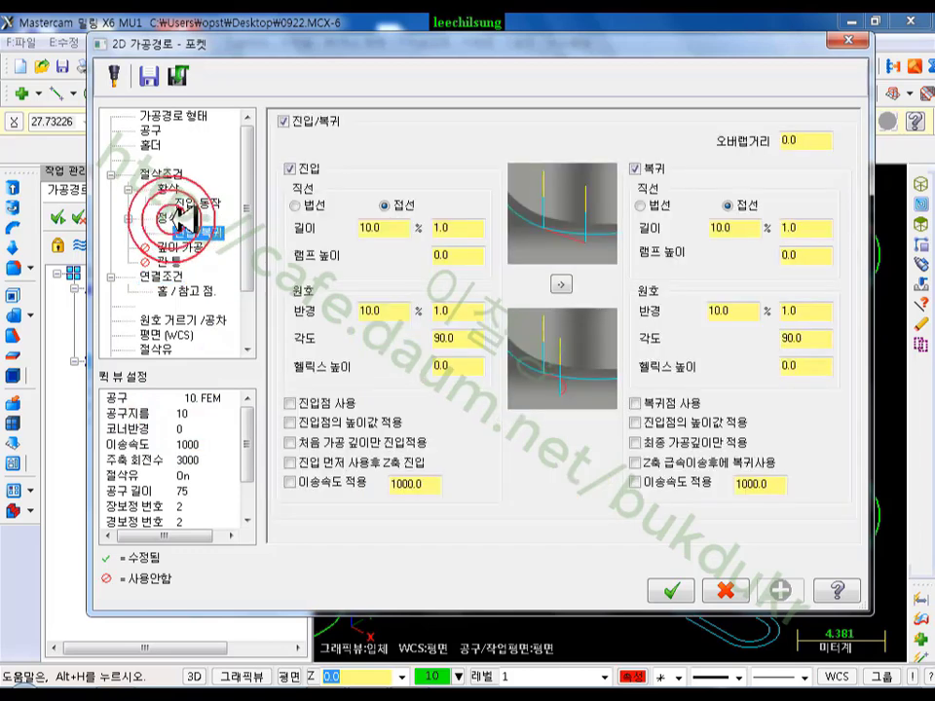
left_click(172, 218)
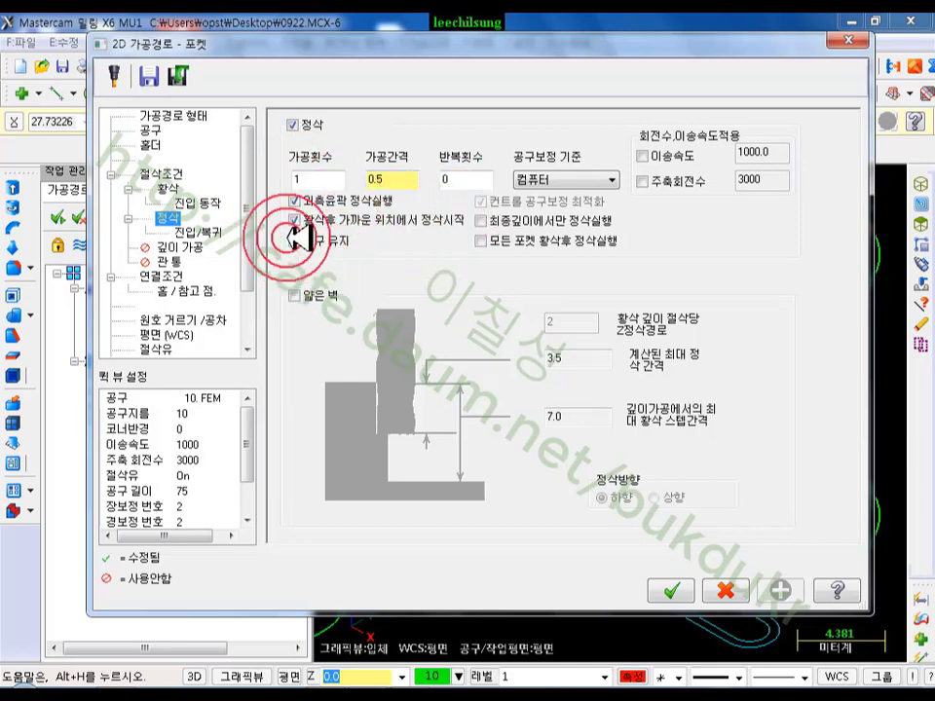
left_click(667, 586)
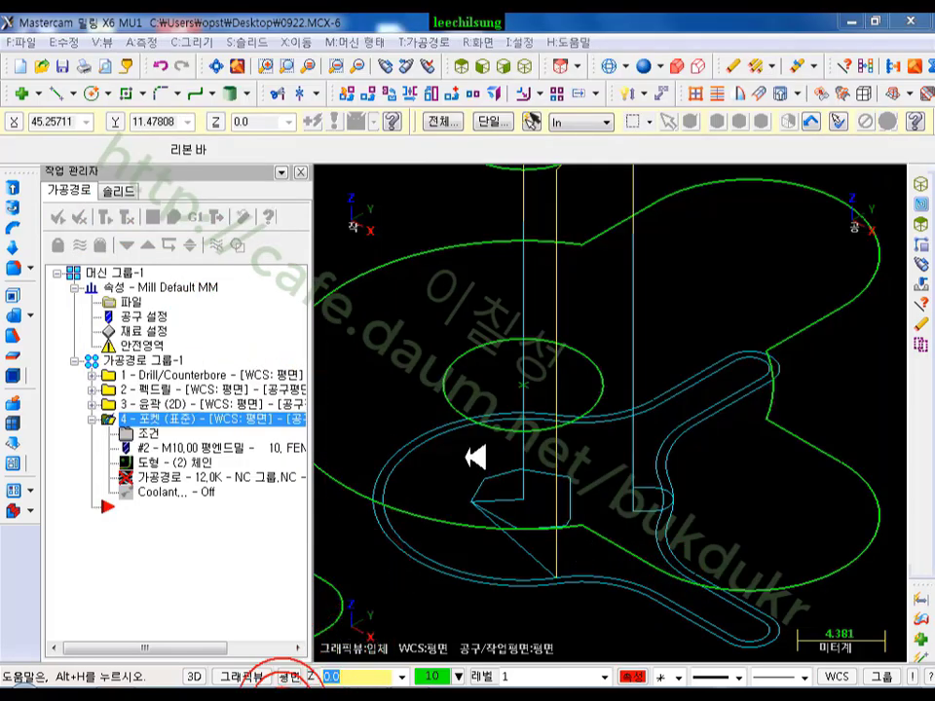
right_click(404, 355)
left_click(453, 395)
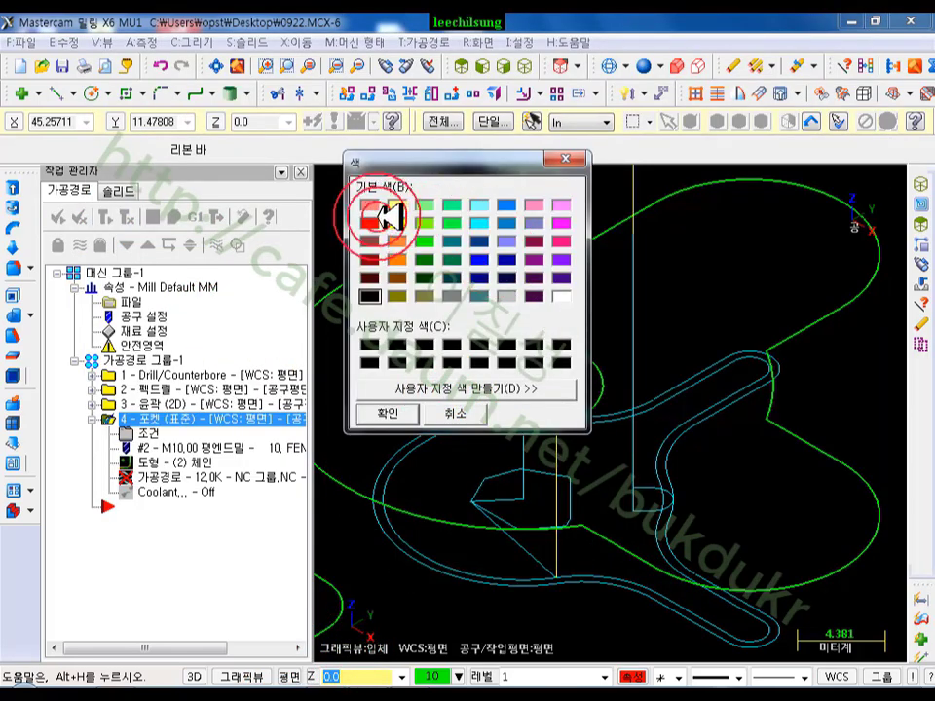
left_click(395, 413)
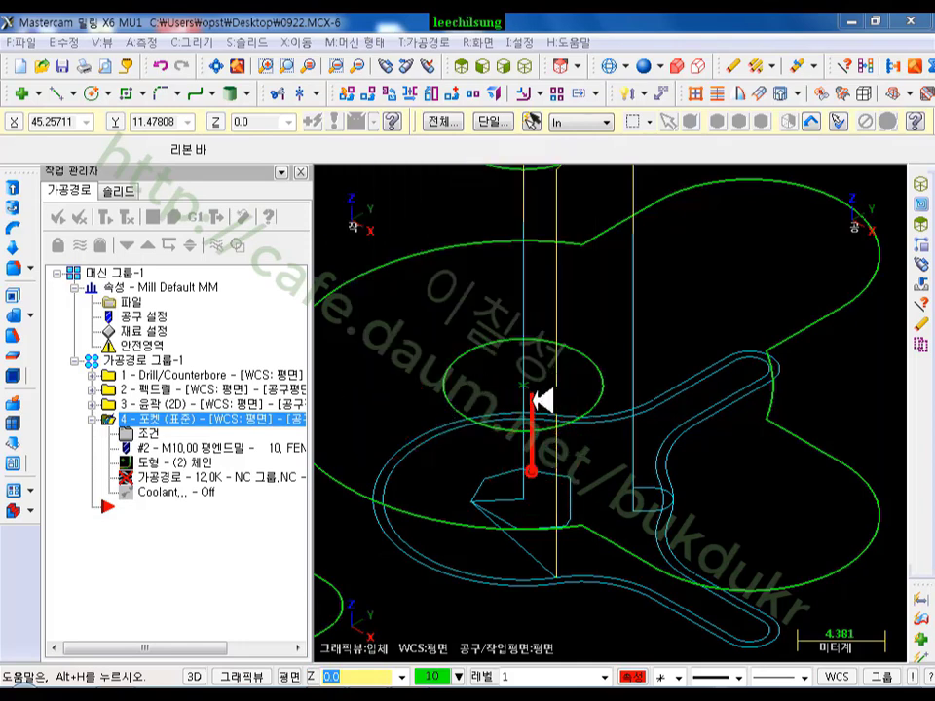
mouse_move(543, 400)
left_mouse_down()
mouse_move(539, 244)
mouse_move(563, 255)
left_mouse_up()
left_click_drag(638, 216, 638, 471)
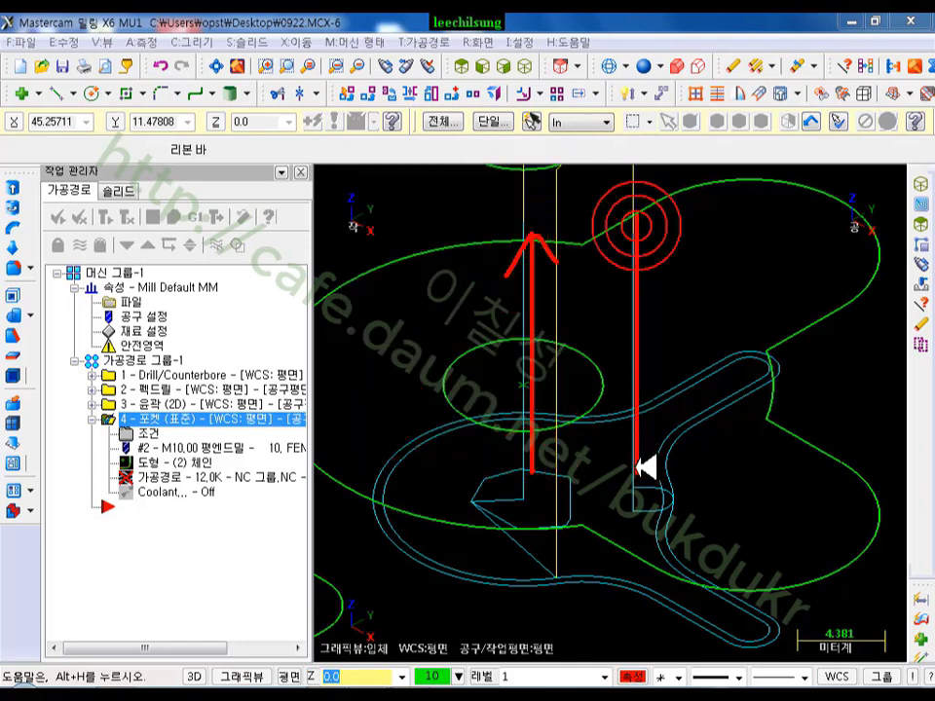
mouse_move(616, 431)
left_mouse_down()
mouse_move(644, 475)
mouse_move(686, 416)
left_mouse_up()
left_click_drag(658, 219, 538, 340)
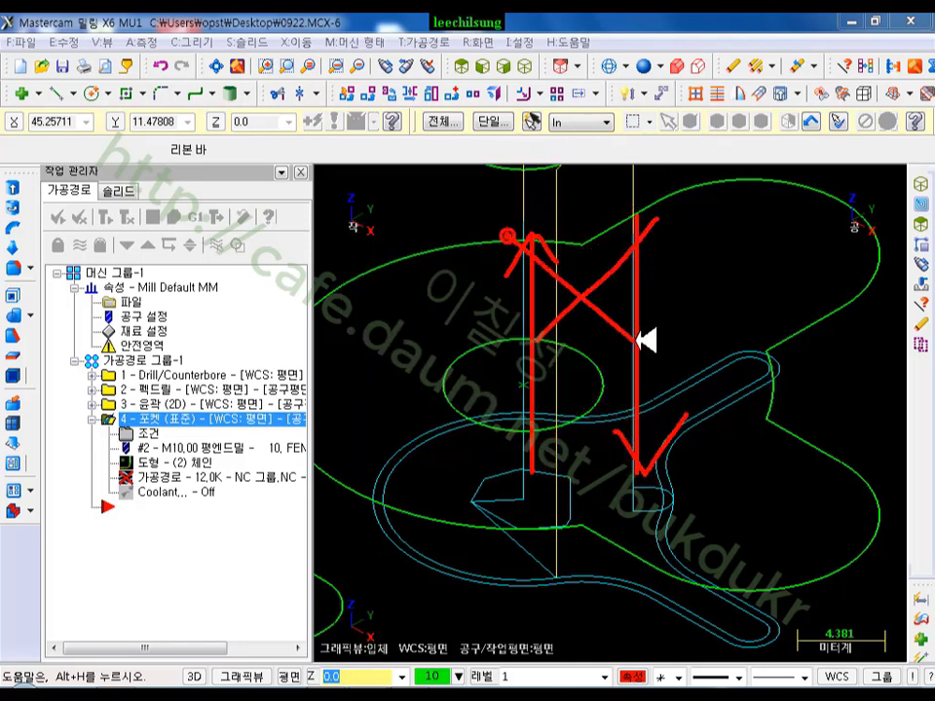
left_click_drag(522, 500, 620, 495)
right_click(703, 280)
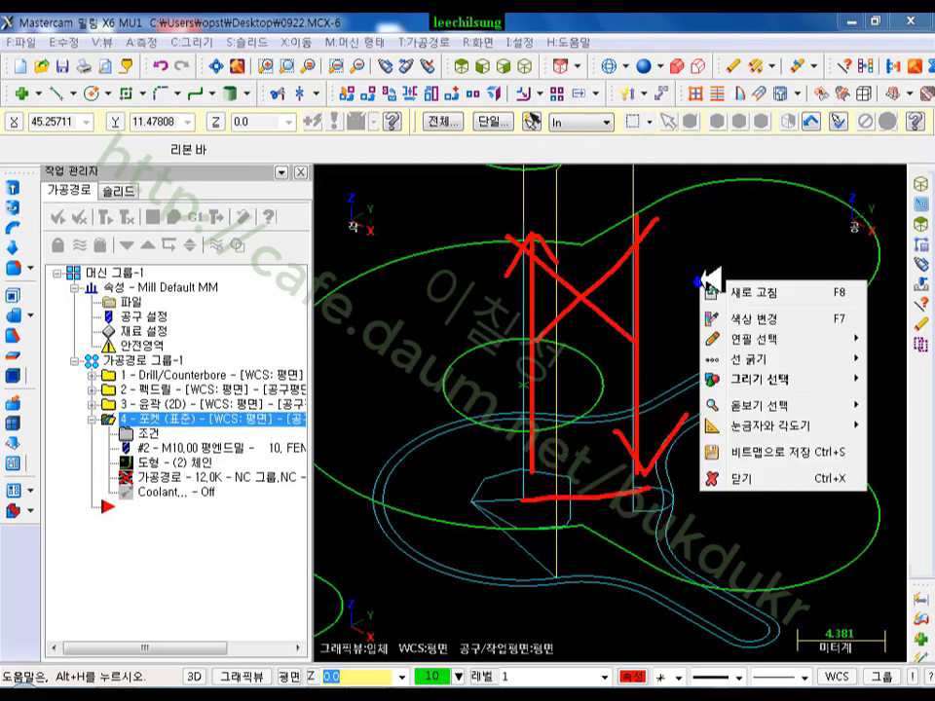
left_click(759, 478)
- Regenerate the pocket toolpath with its changed finishing parameters
left_click(294, 278)
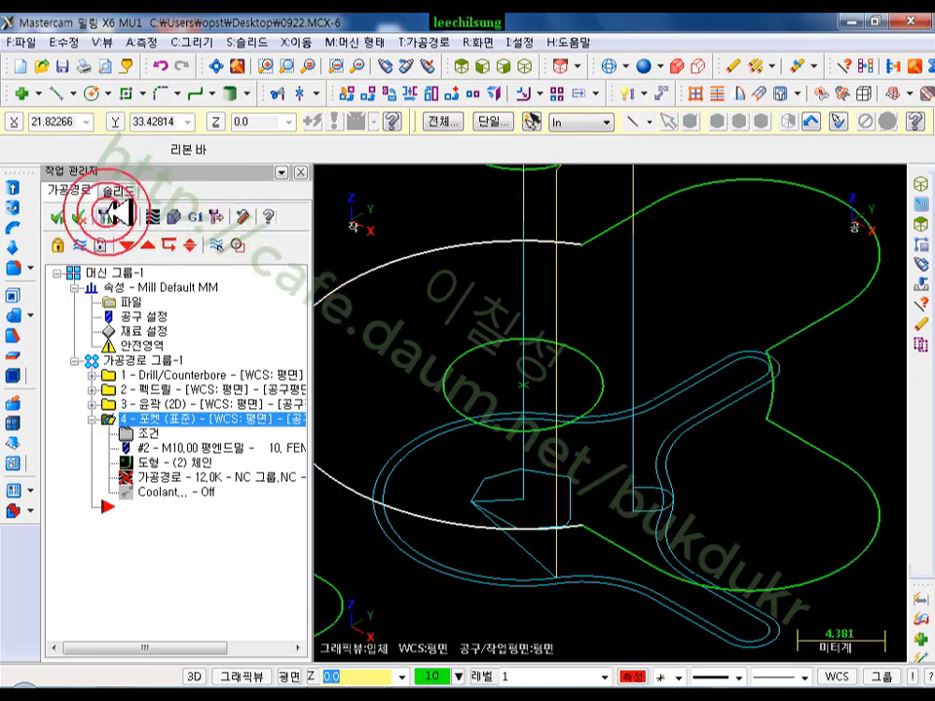
left_click(104, 216)
scroll(443, 351, "down", 1)
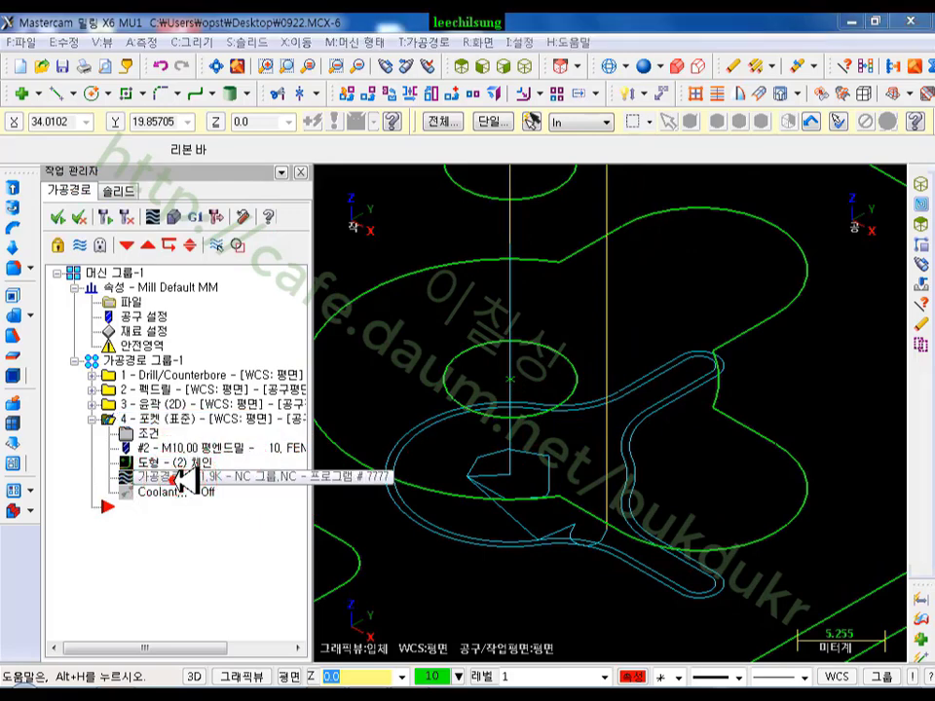
- Backplot the pocket toolpath and advance the tool through to the end of the path
left_click(178, 479)
left_click(602, 178)
left_click_drag(597, 177, 740, 194)
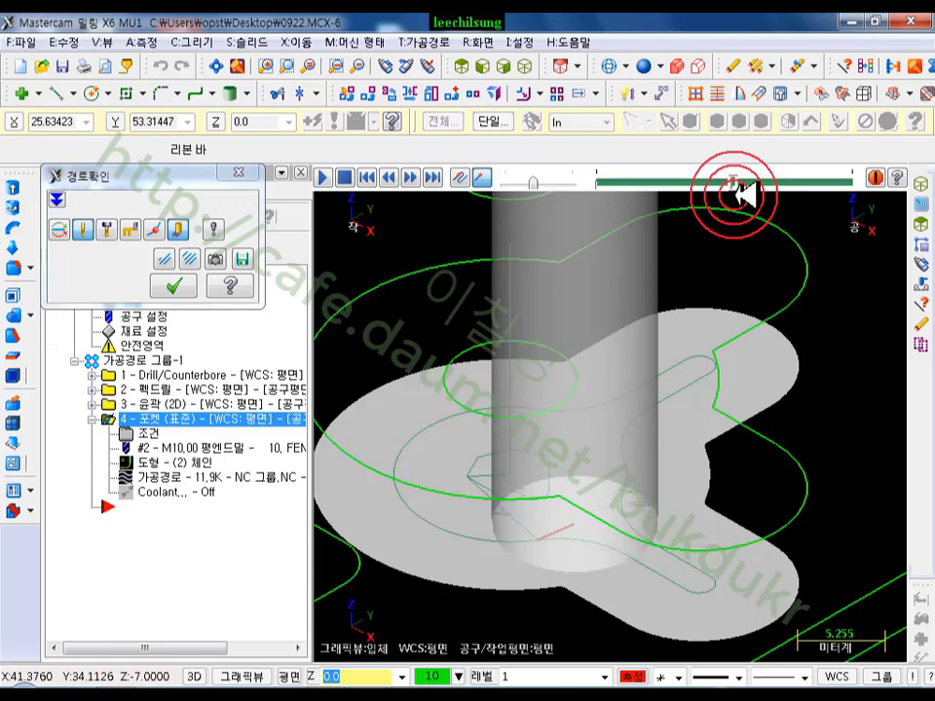
left_click_drag(741, 195, 874, 202)
scroll(726, 328, "down", 1)
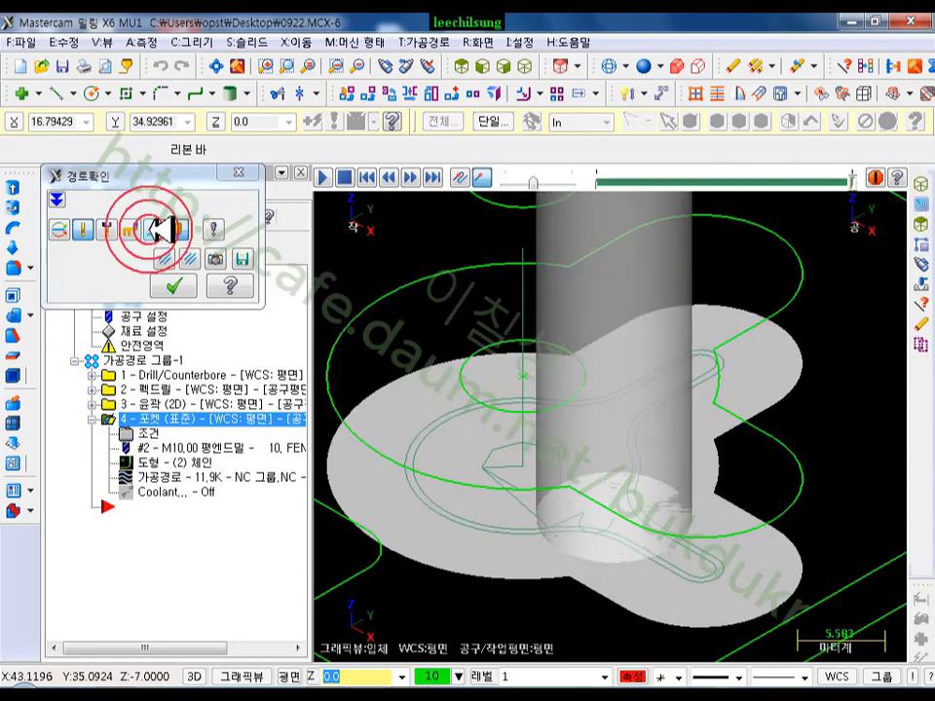
- Examine the backplotted pocket path without the shaded cut area and with colour-coded tool moves, and close the backplot
left_click(176, 230)
scroll(531, 536, "up", 7)
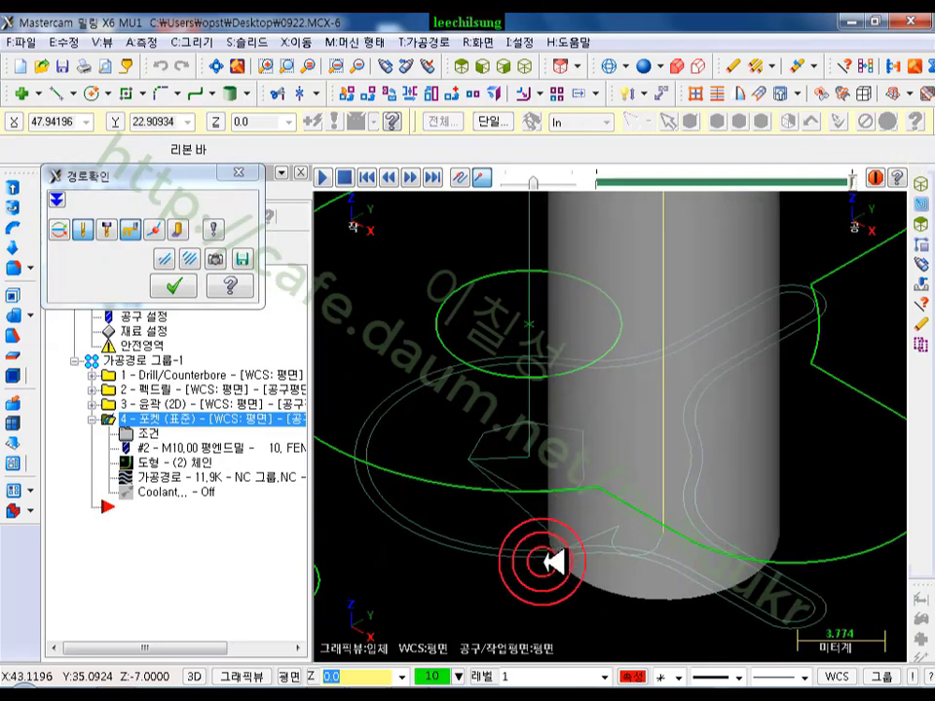
left_click(75, 230)
scroll(550, 463, "down", 4)
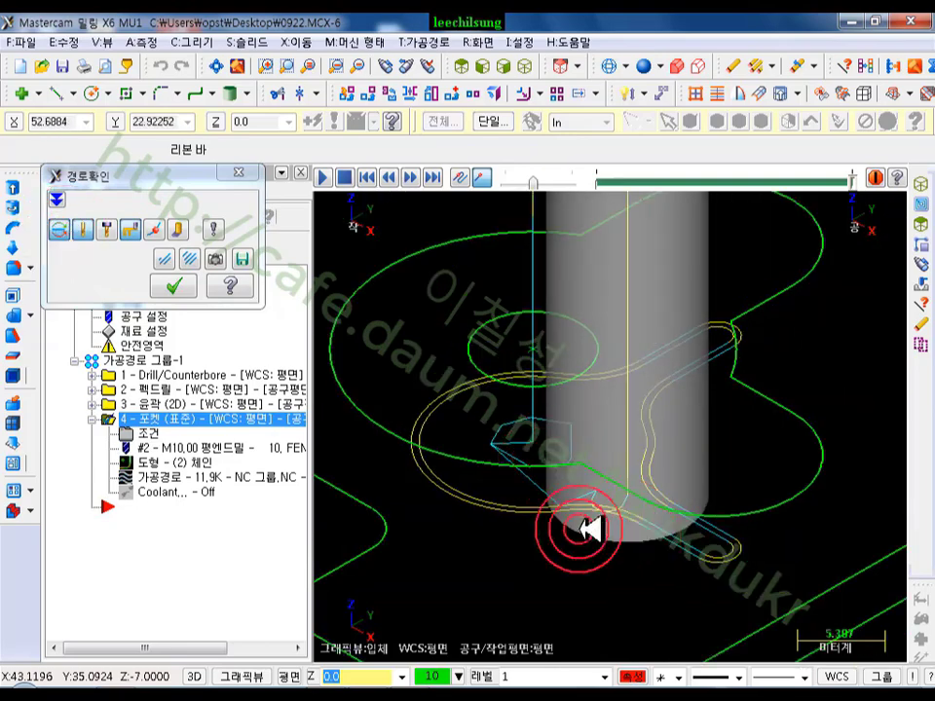
scroll(658, 466, "down", 3)
scroll(660, 443, "up", 3)
left_click(180, 282)
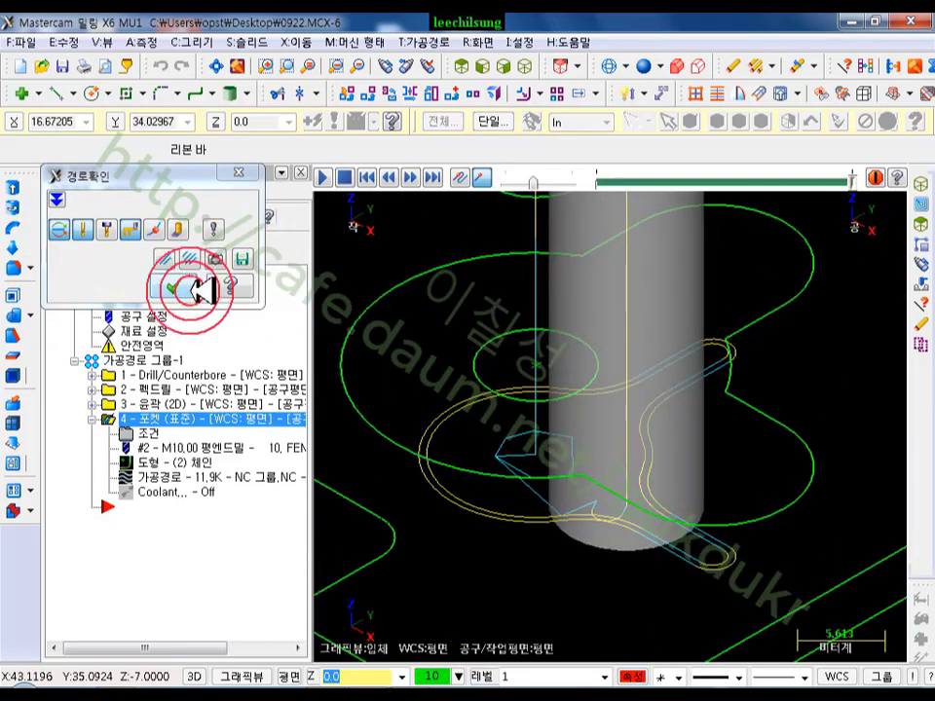
scroll(564, 396, "down", 3)
scroll(569, 396, "up", 4)
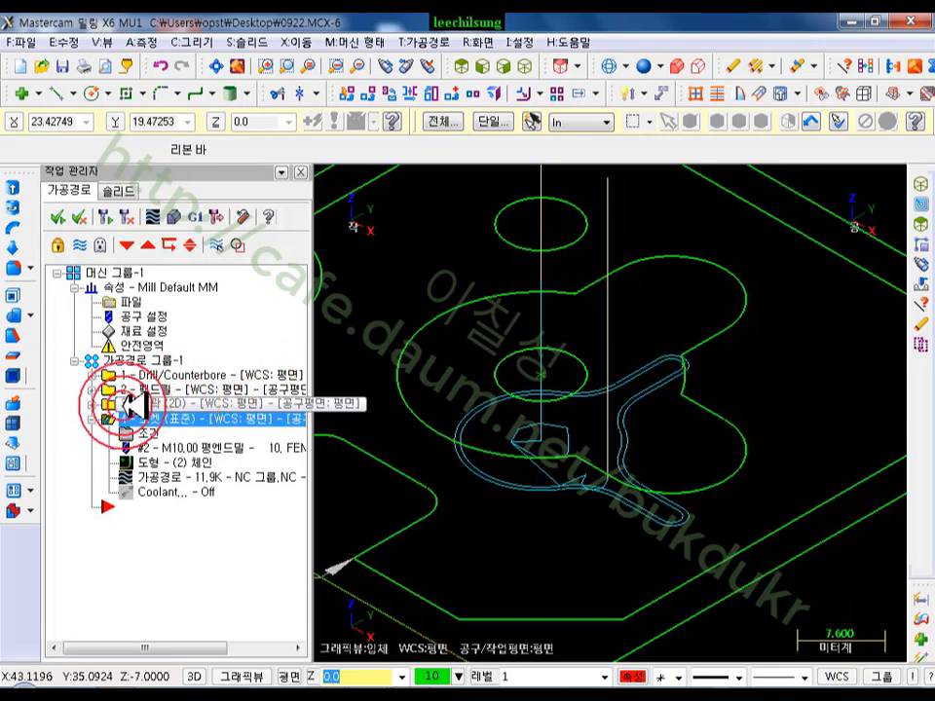
left_click(211, 244)
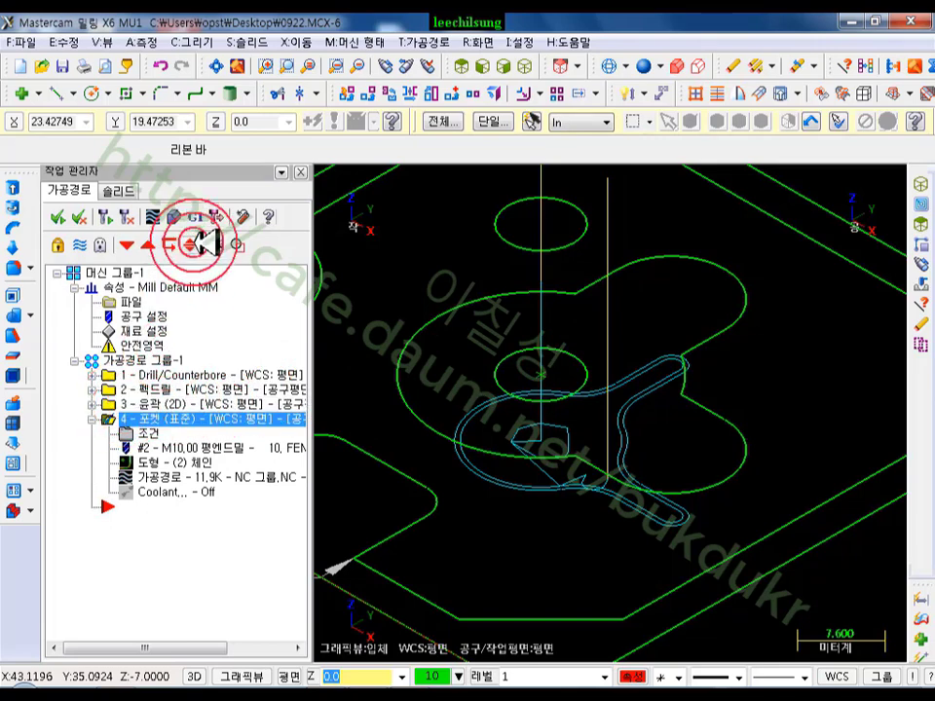
- Examine the pocket operation's displayed toolpath closely around the entry and exit arcs of its finish pass
left_click(116, 403)
left_click(118, 418)
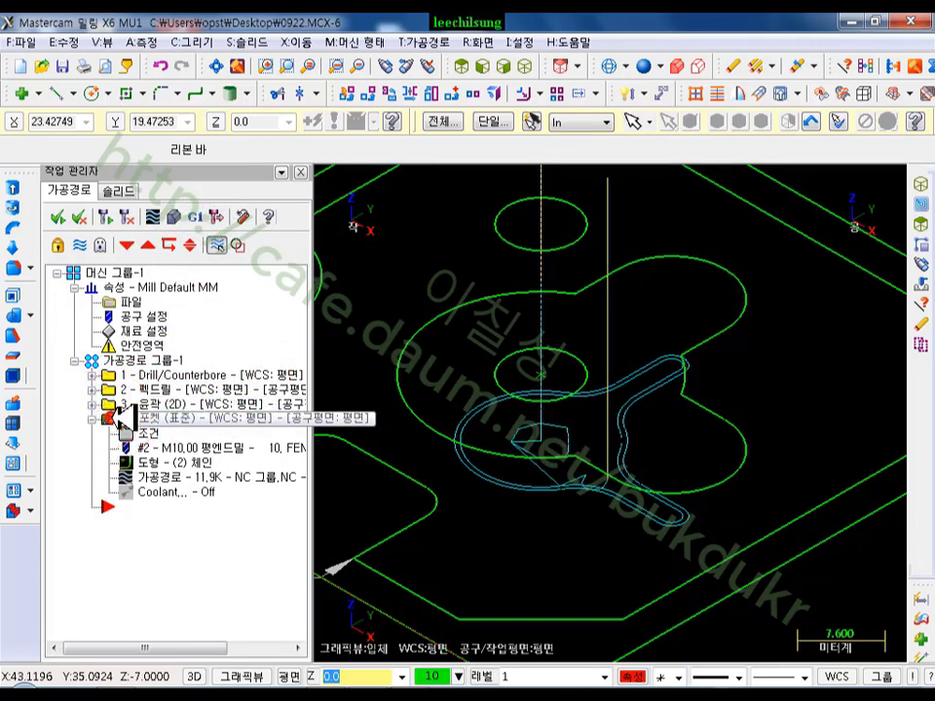
scroll(490, 478, "down", 1)
scroll(468, 476, "up", 2)
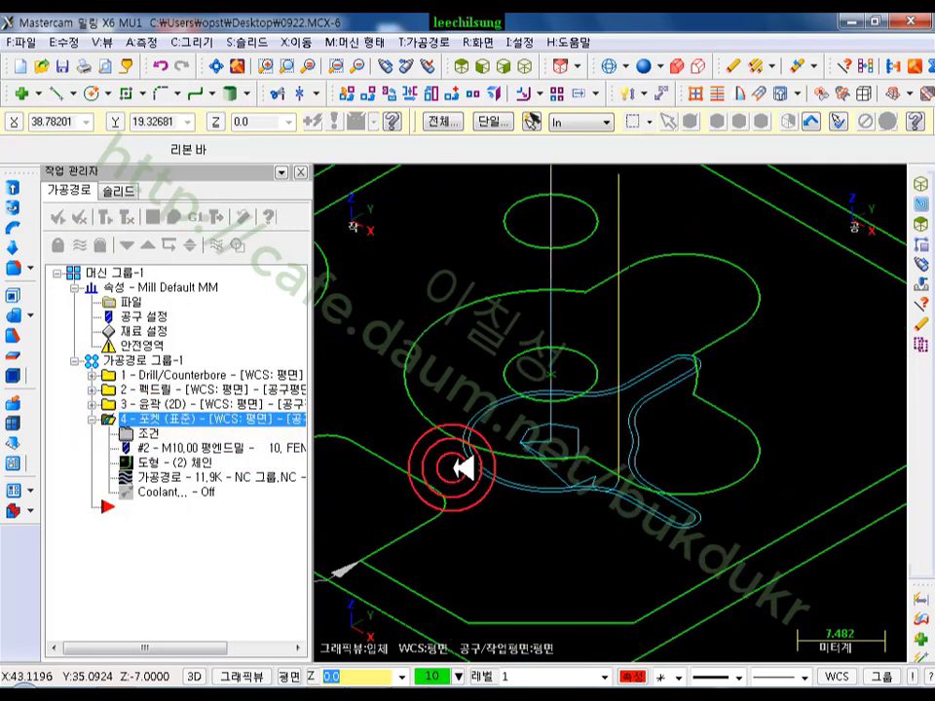
left_click(92, 404)
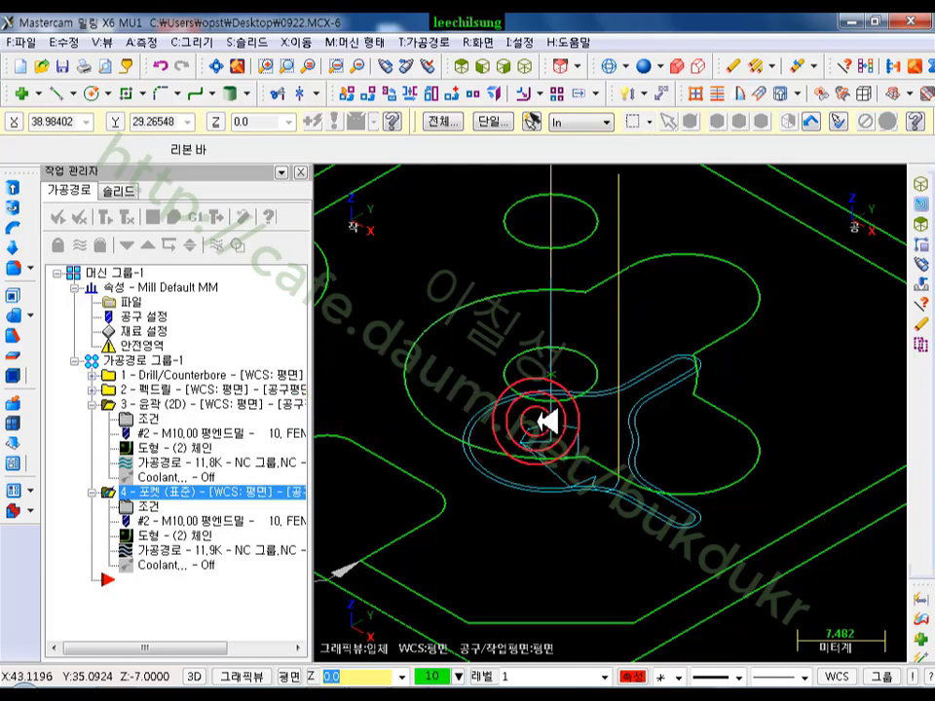
scroll(604, 458, "up", 5)
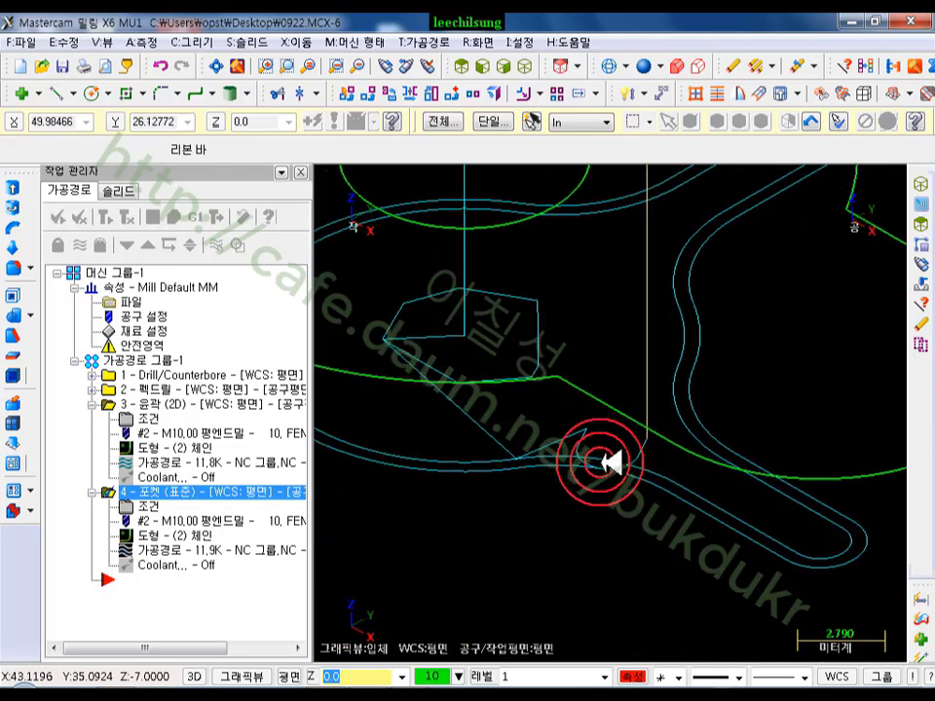
scroll(642, 448, "down", 3)
scroll(654, 468, "up", 4)
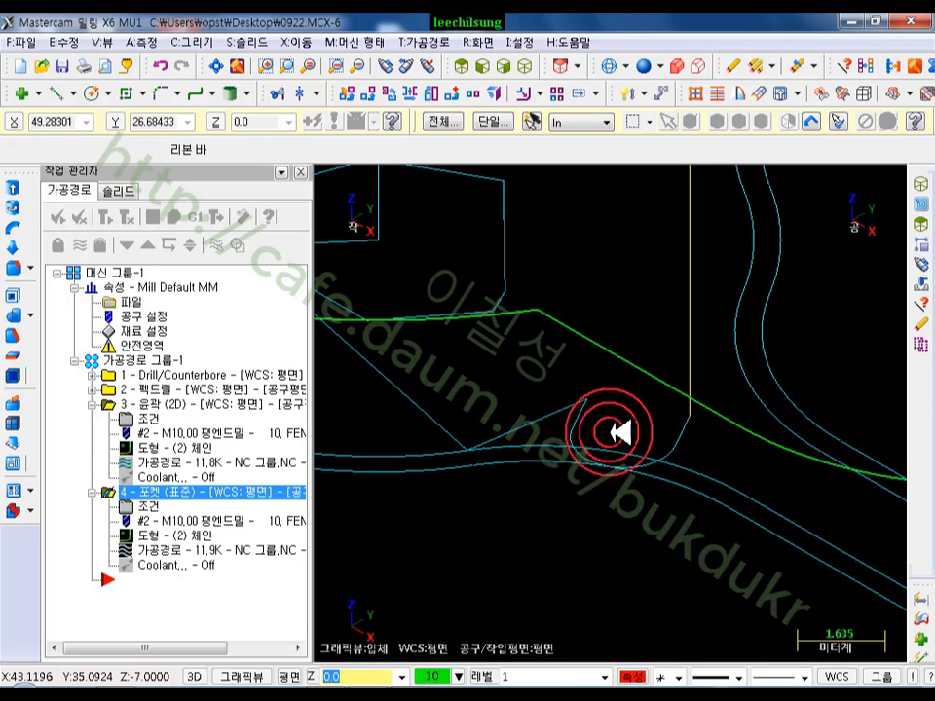
scroll(620, 431, "down", 2)
scroll(594, 467, "up", 4)
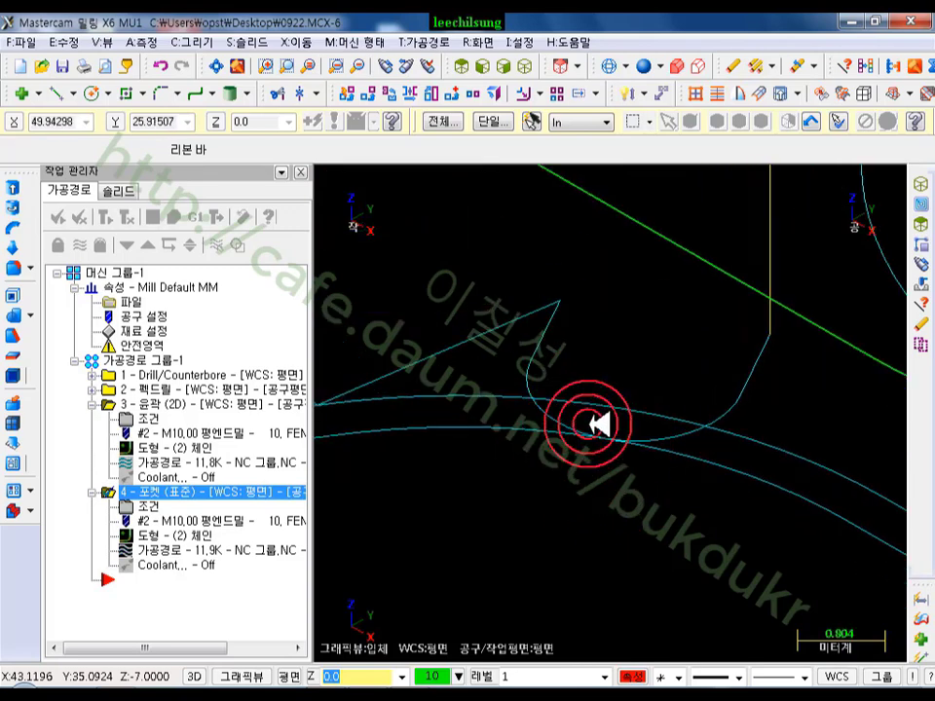
scroll(598, 422, "down", 3)
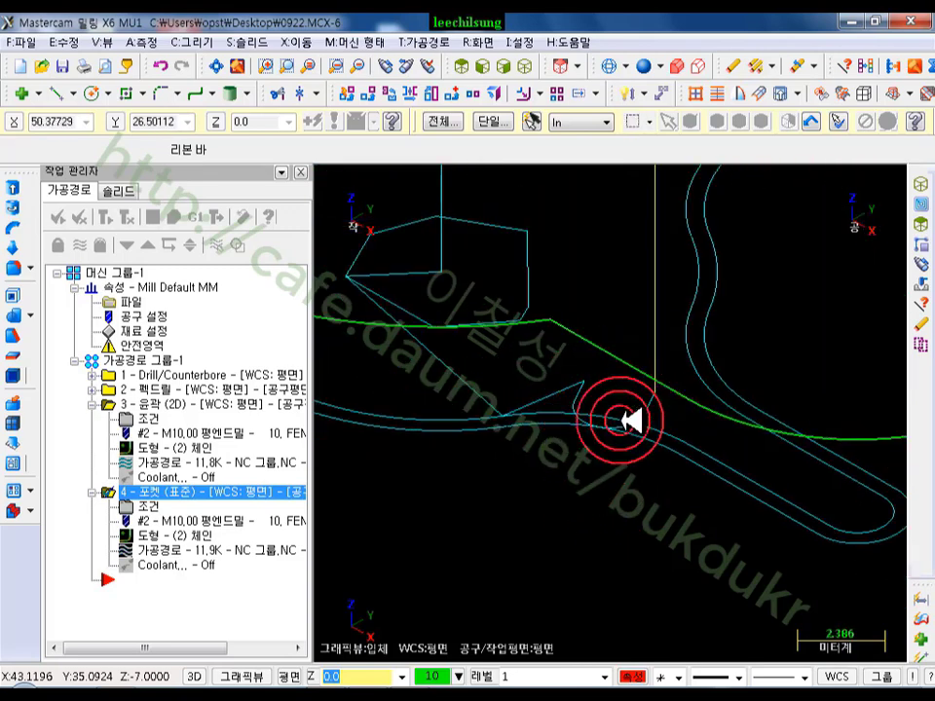
scroll(616, 410, "down", 4)
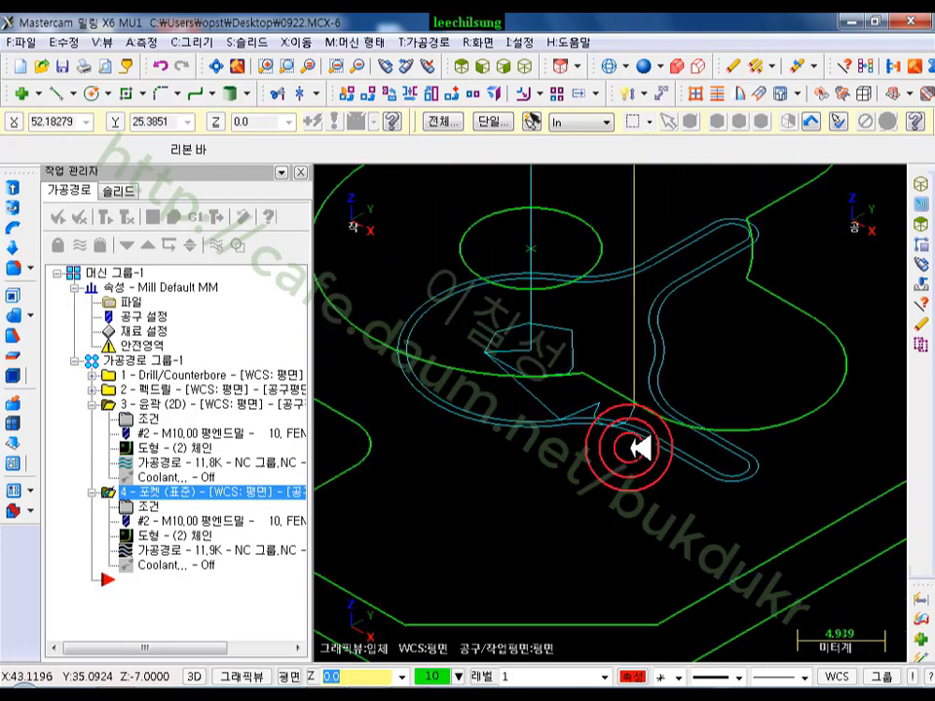
- Compare the displayed 2D contour toolpath with the pocket toolpath, and examine the pocket path in the top view
left_click(161, 389)
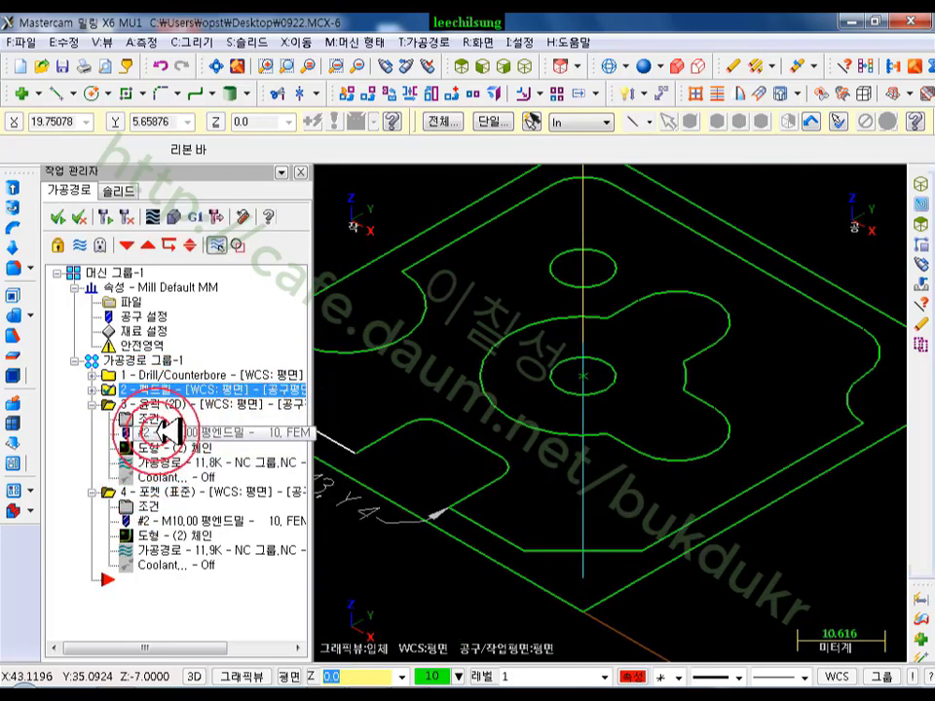
left_click(136, 403)
scroll(693, 446, "up", 1)
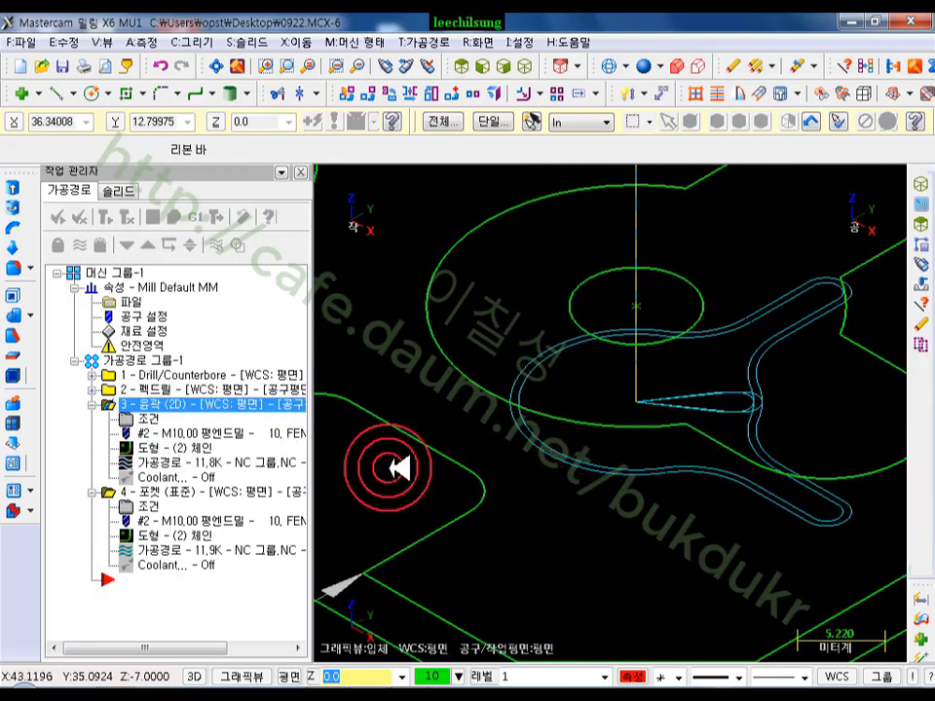
left_click(156, 492)
scroll(774, 426, "up", 1)
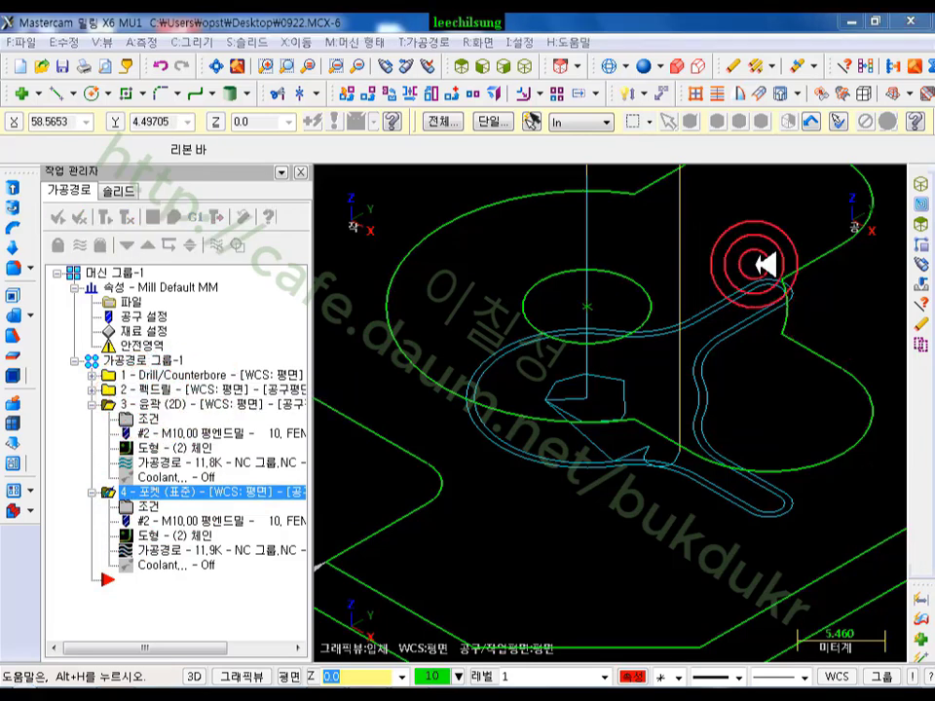
left_click(460, 66)
scroll(699, 344, "up", 2)
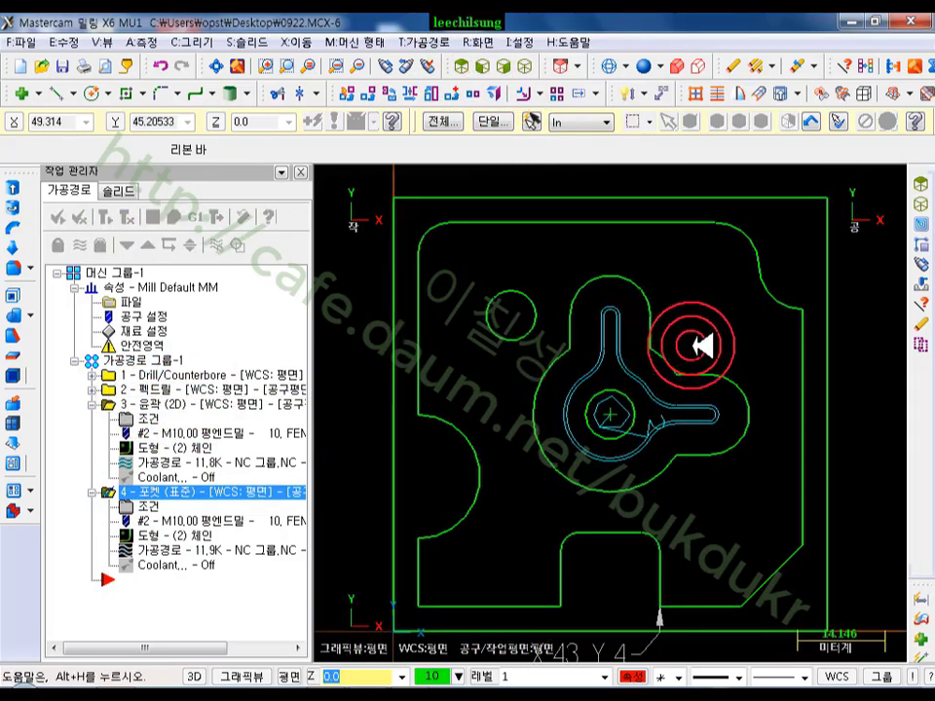
scroll(546, 368, "up", 2)
scroll(697, 400, "down", 1)
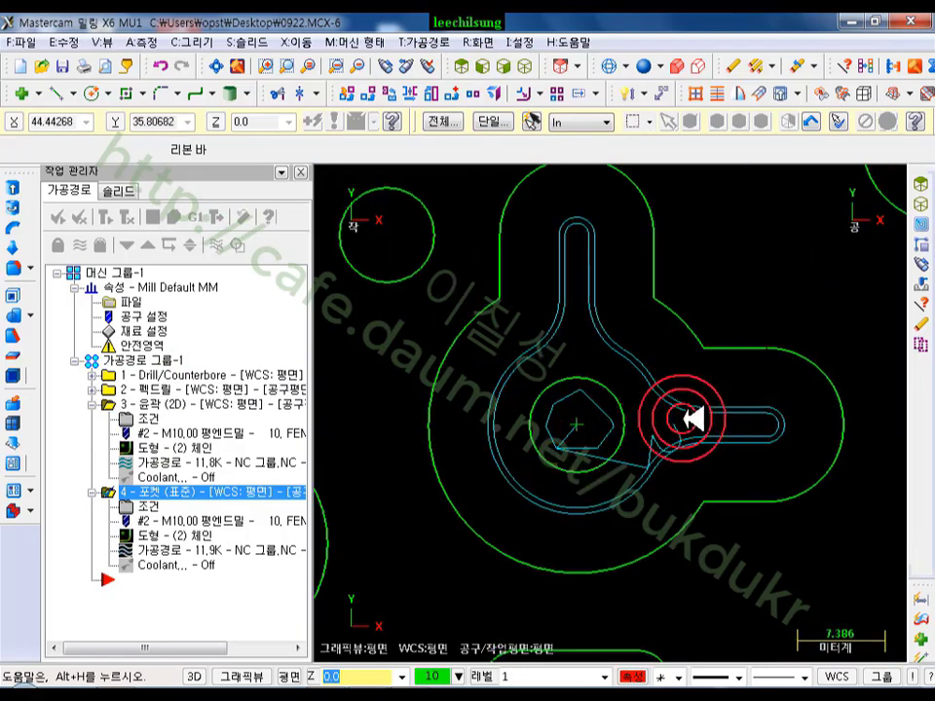
scroll(599, 391, "up", 2)
scroll(670, 478, "down", 1)
scroll(632, 307, "up", 1)
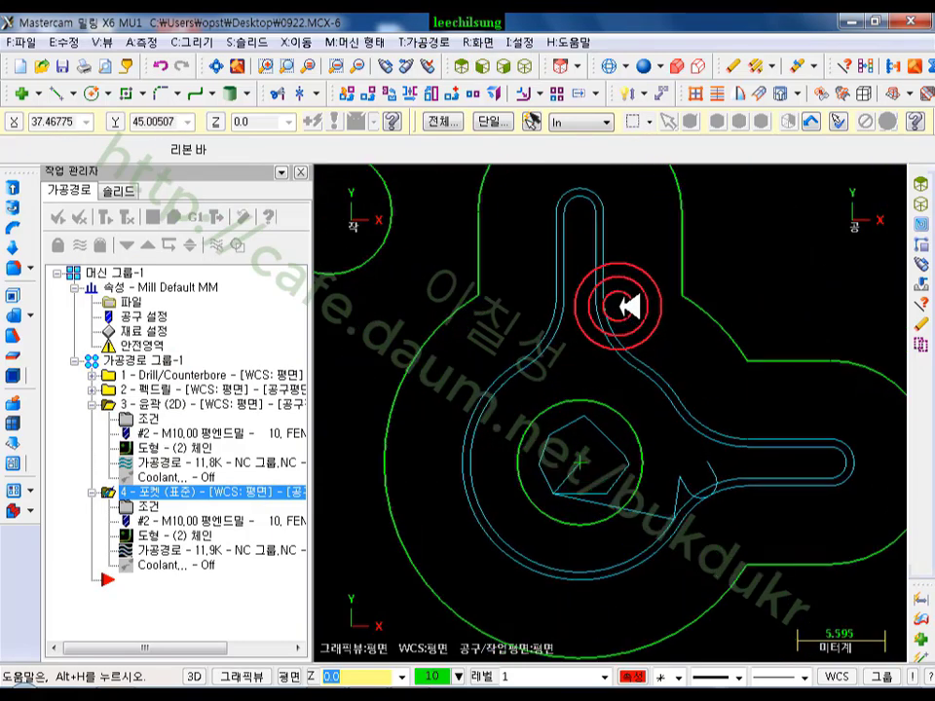
scroll(628, 350, "down", 1)
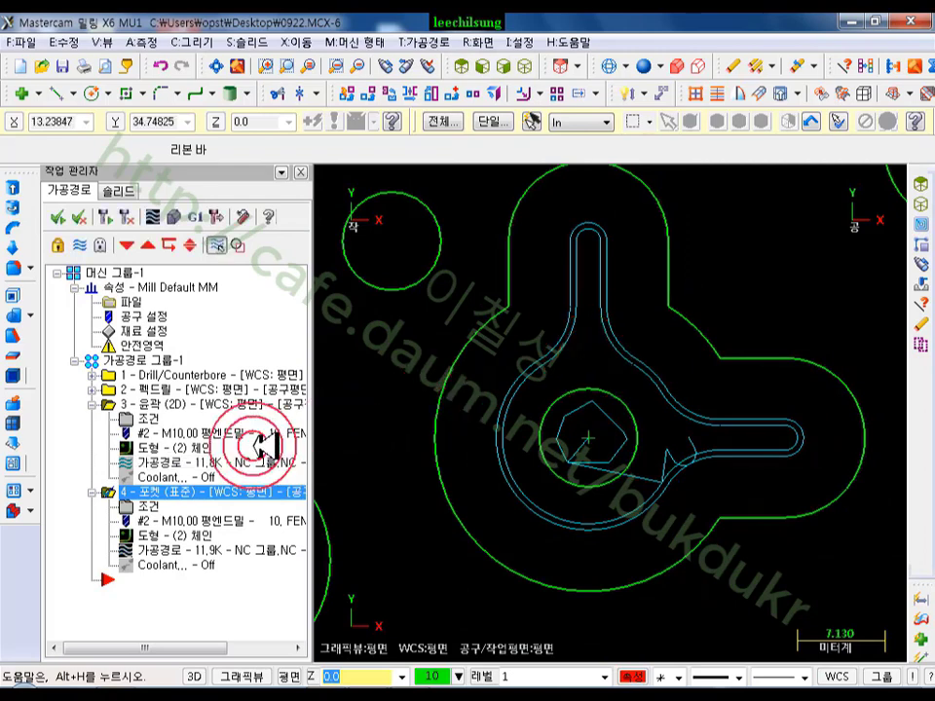
- Duplicate the standard pocket operation at the end of the toolpath group, with the contour operation collapsed in the list
left_click(91, 404)
left_click(278, 419)
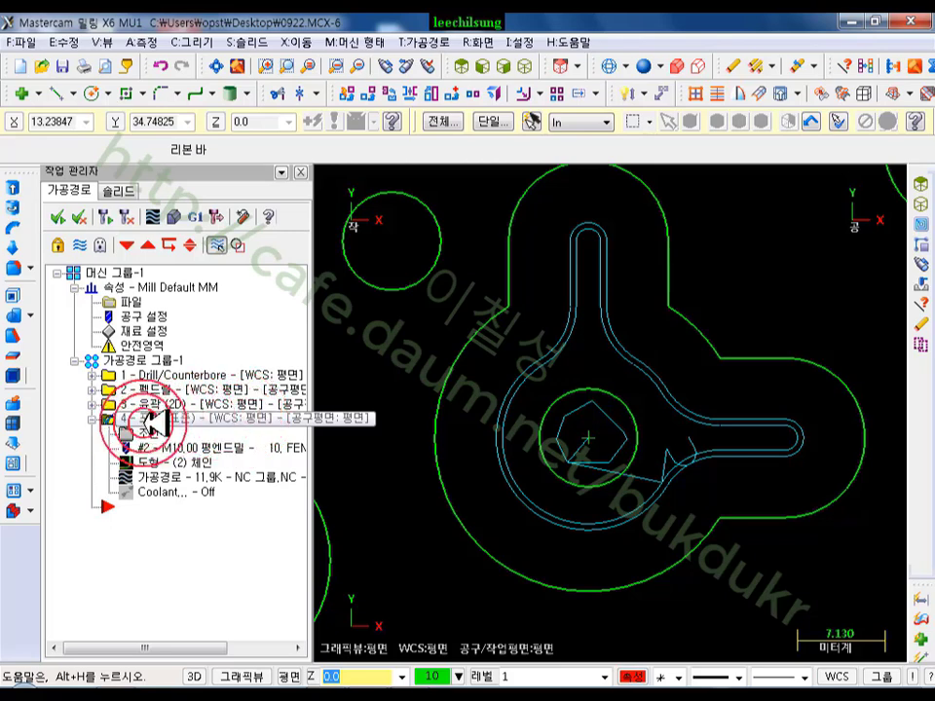
left_click(148, 420)
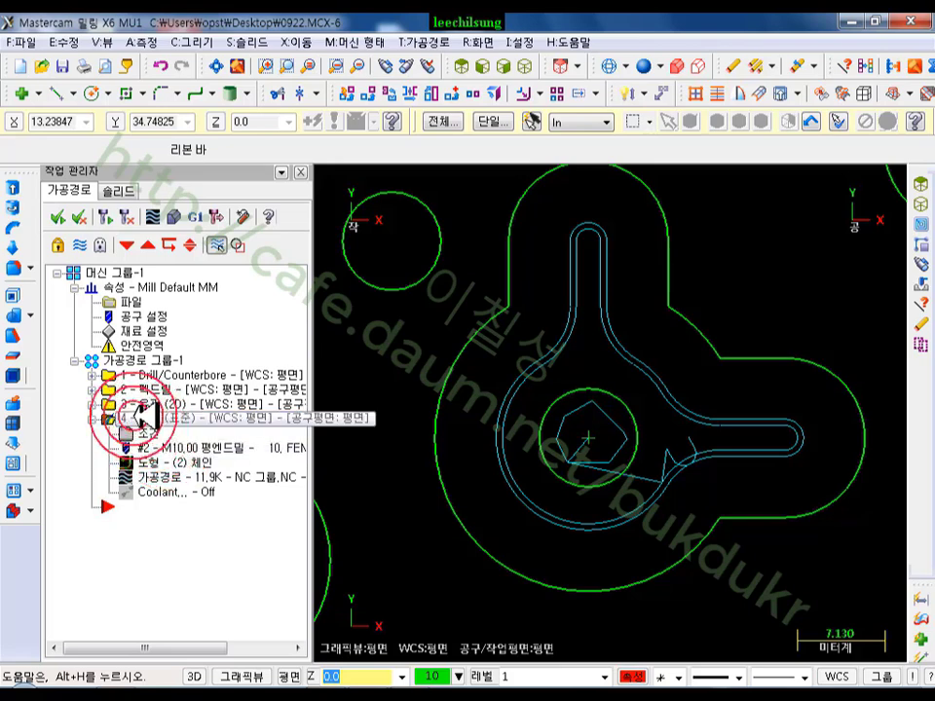
right_click_drag(146, 420, 148, 545)
left_click(224, 626)
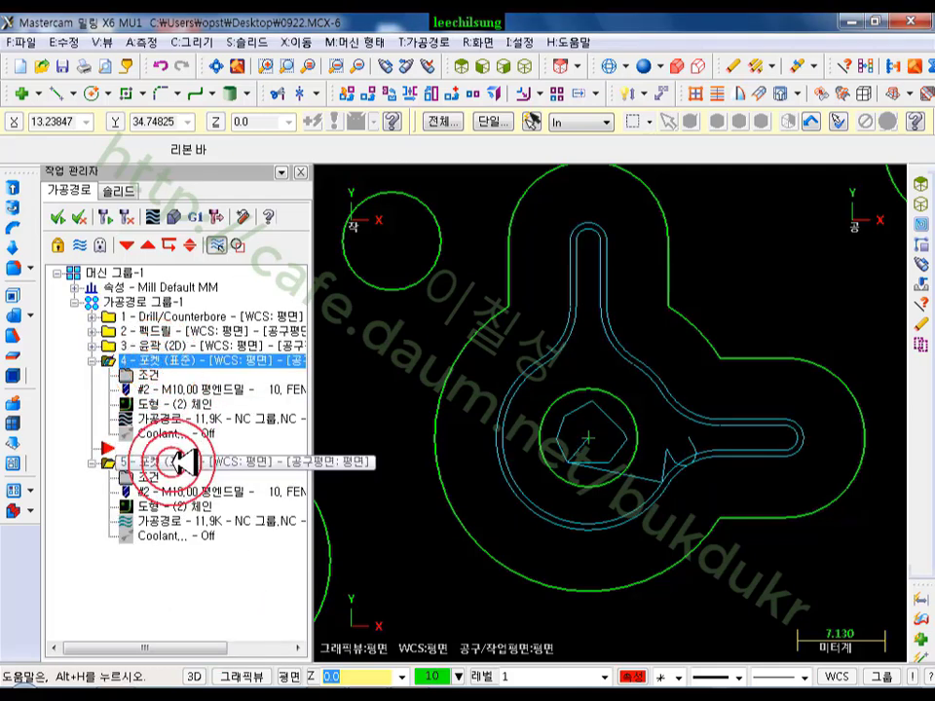
- Redefine the duplicated pocket operation's 10 mm flat end mill as a newly created tool with number 9
left_click(183, 464)
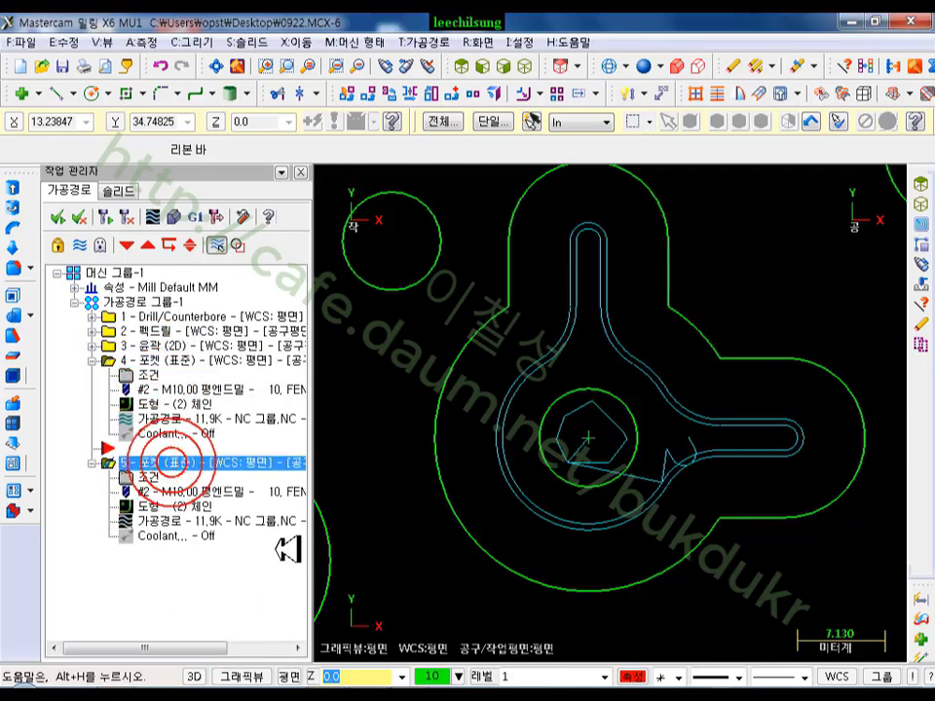
left_click(160, 491)
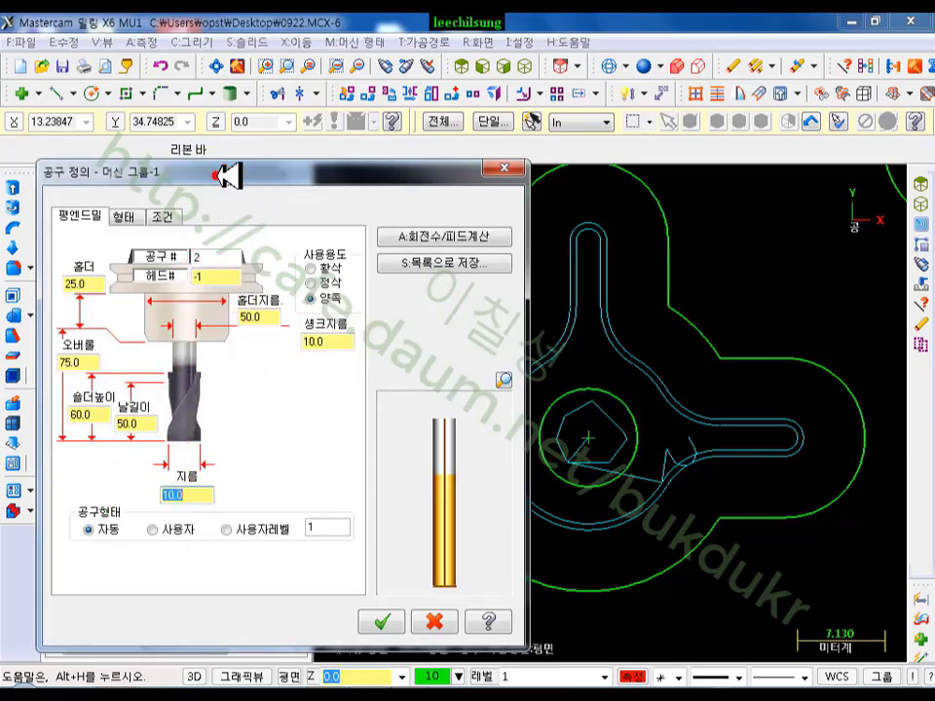
left_click_drag(230, 174, 437, 82)
left_click(379, 123)
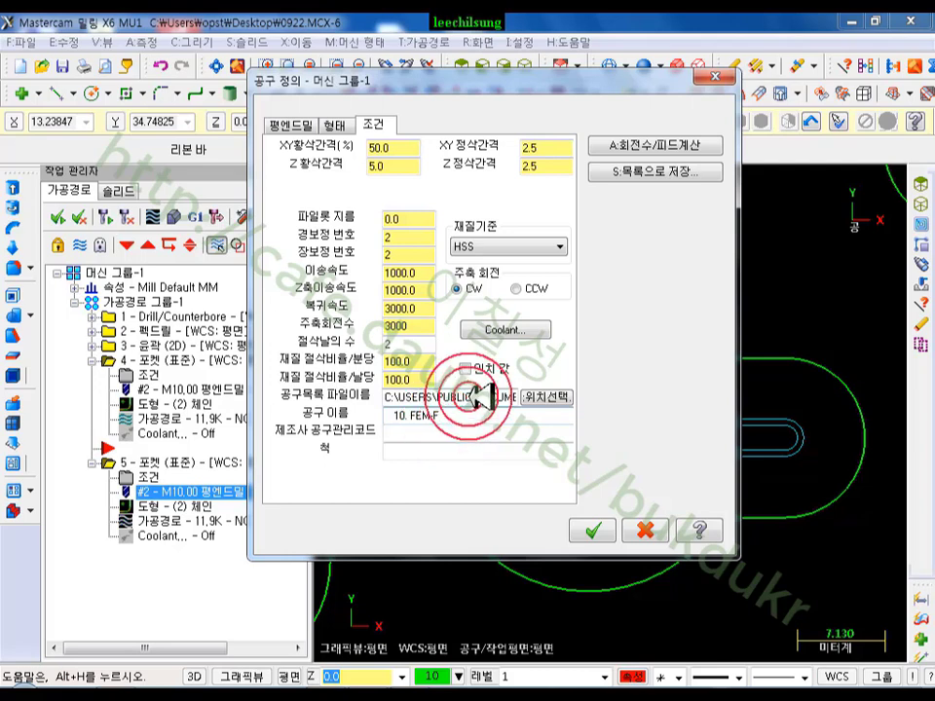
left_click(473, 416)
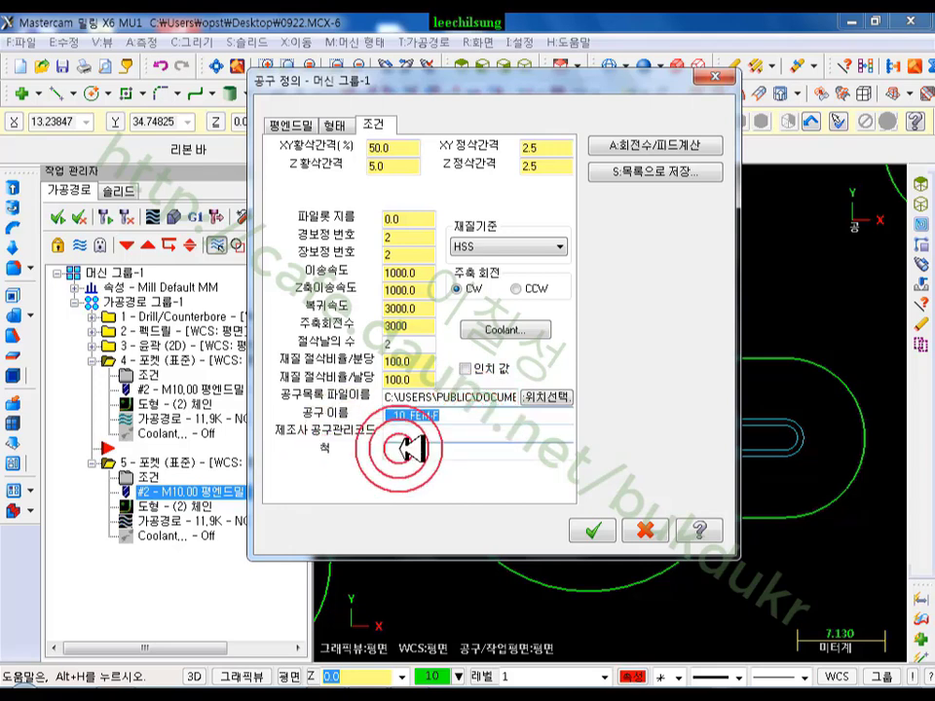
left_click(592, 532)
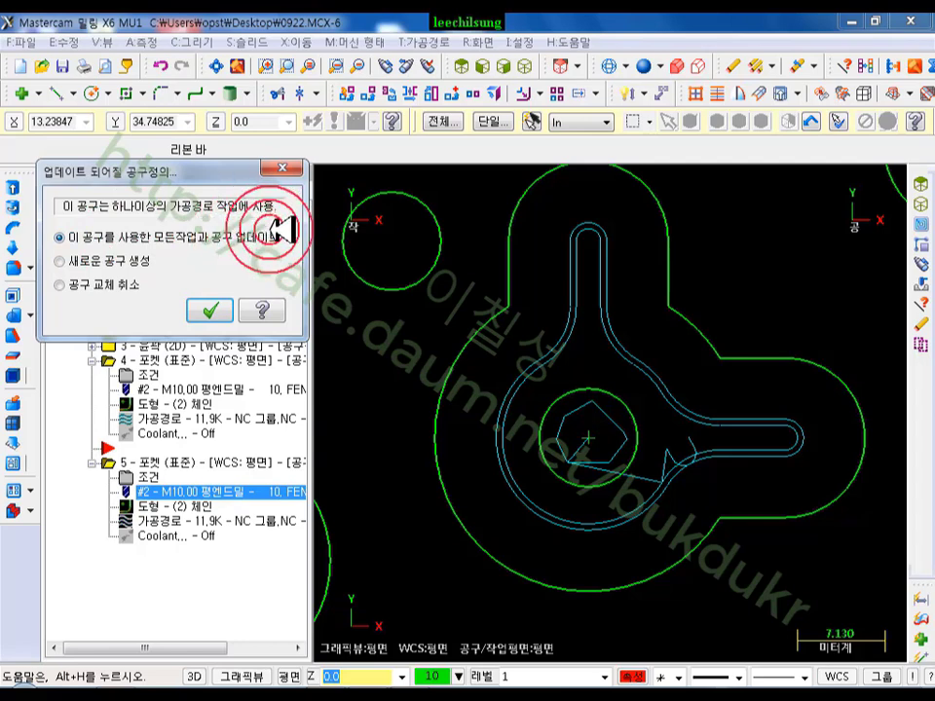
left_click(66, 260)
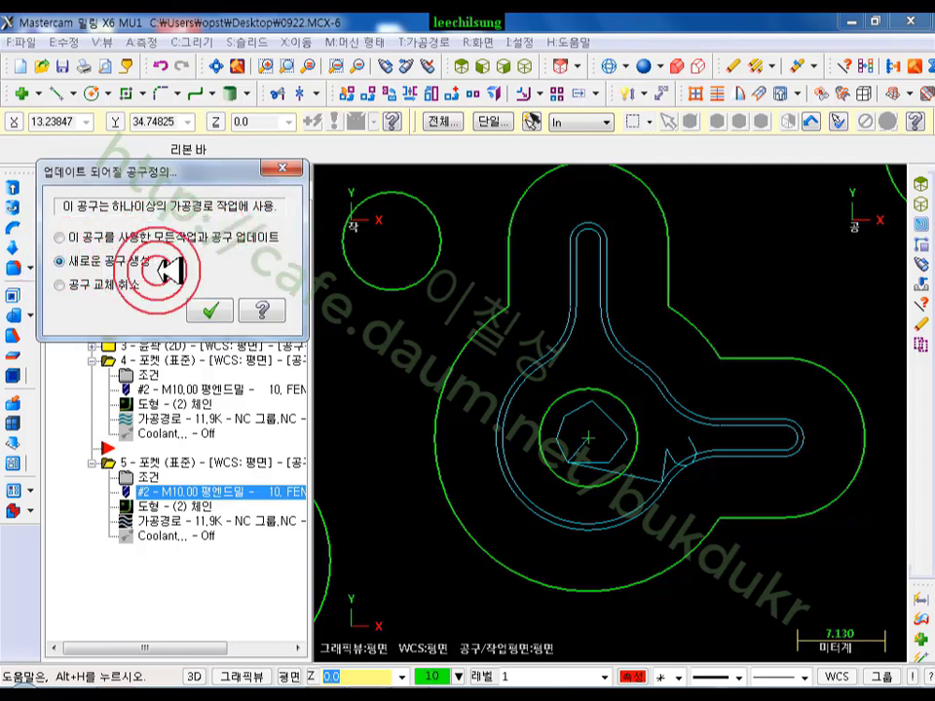
left_click(211, 310)
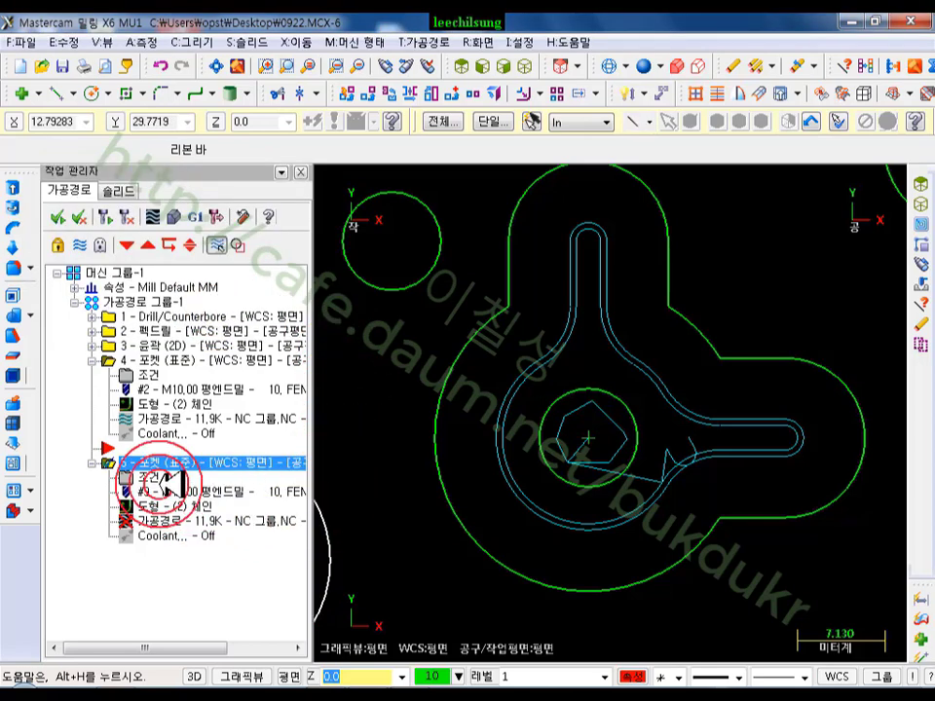
- Reapply tool 9's definition to all operations using it, and regenerate the duplicated pocket toolpath
double_click(160, 492)
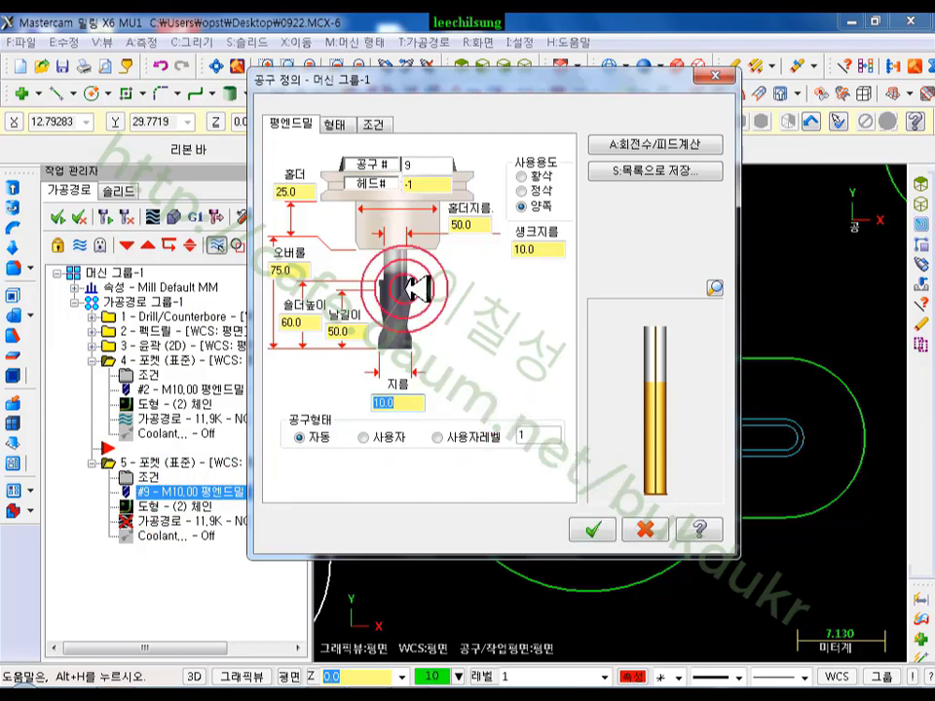
left_click(591, 528)
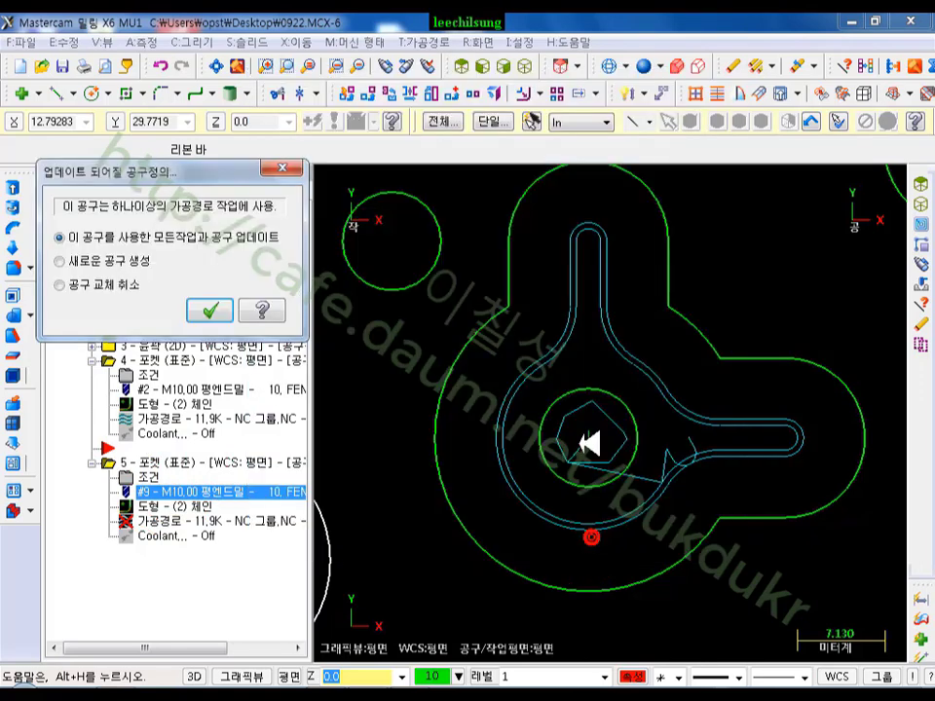
left_click(210, 310)
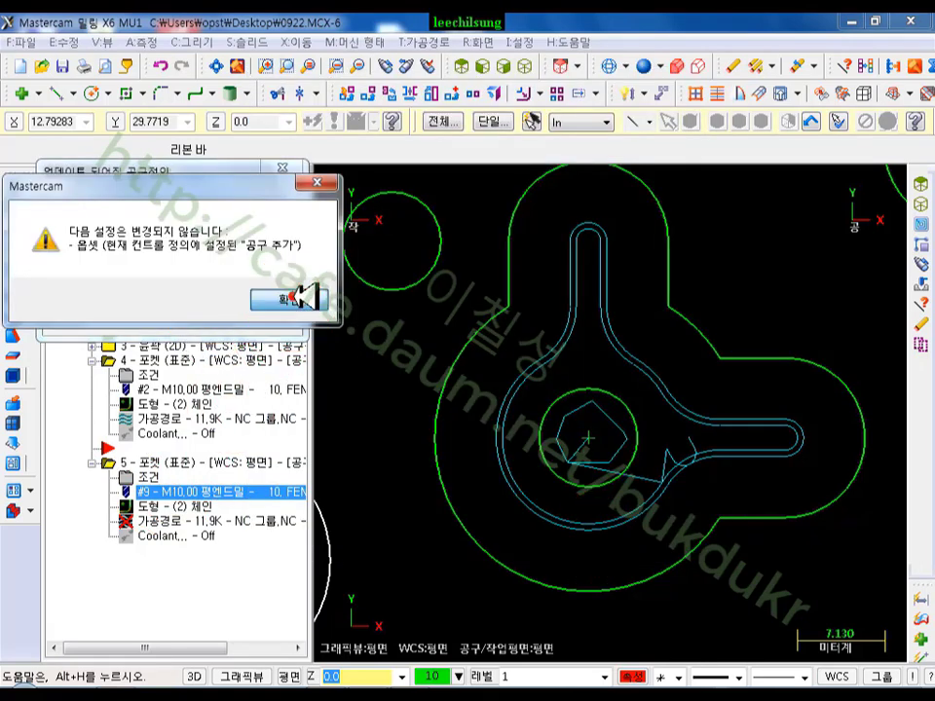
left_click(290, 310)
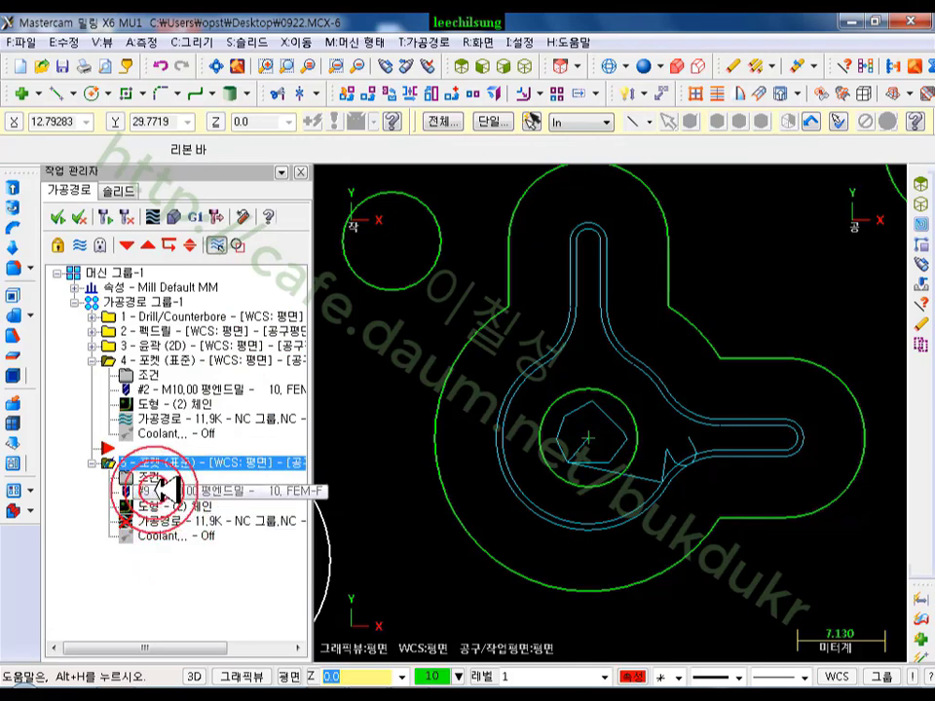
left_click(107, 216)
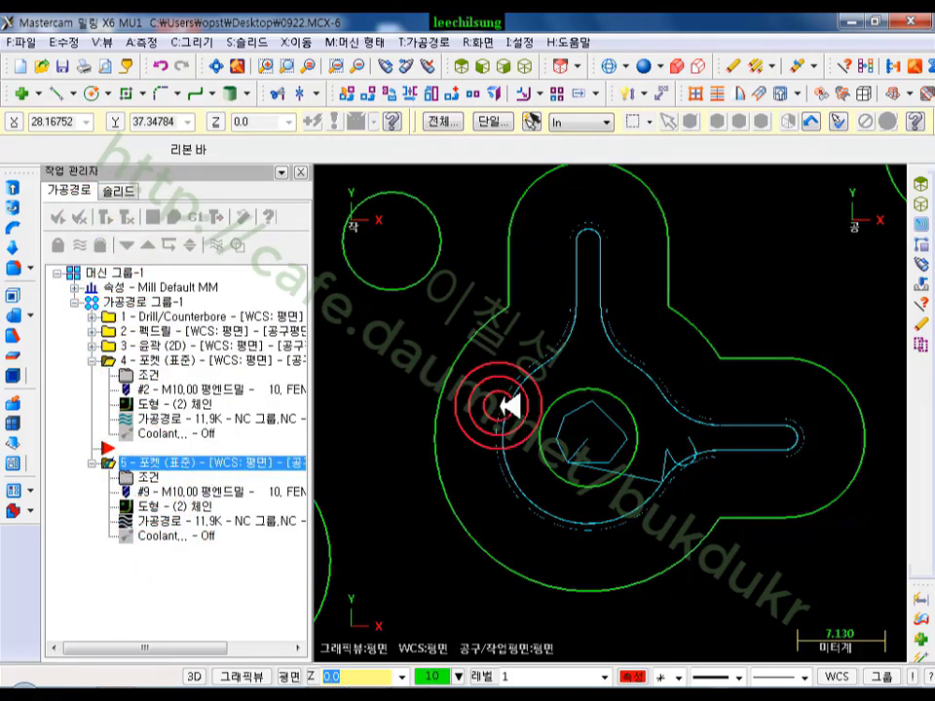
- Set both the wall and floor stock allowances of the first pocket operation, using tool 2, to 0.5 mm
scroll(512, 407, "up", 1)
left_click(181, 358)
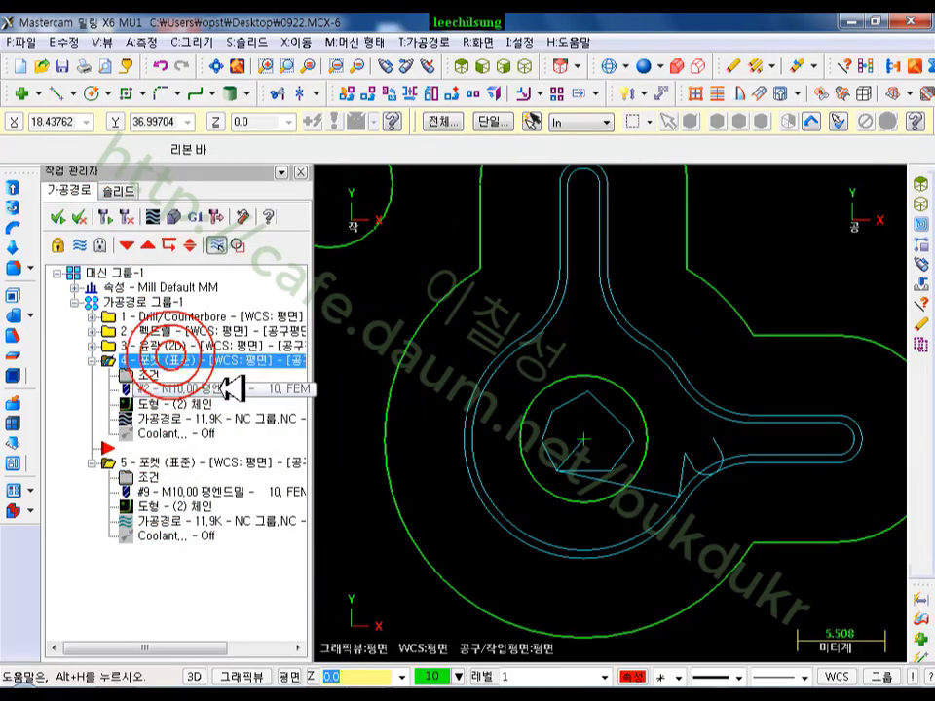
left_click(446, 413)
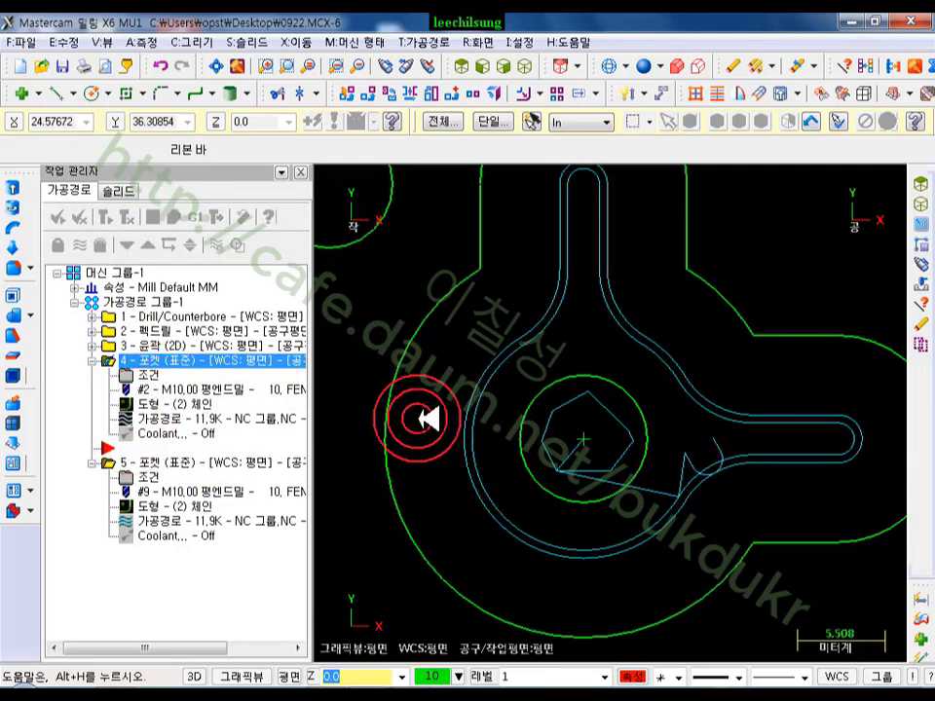
left_click(164, 358)
left_click(622, 372)
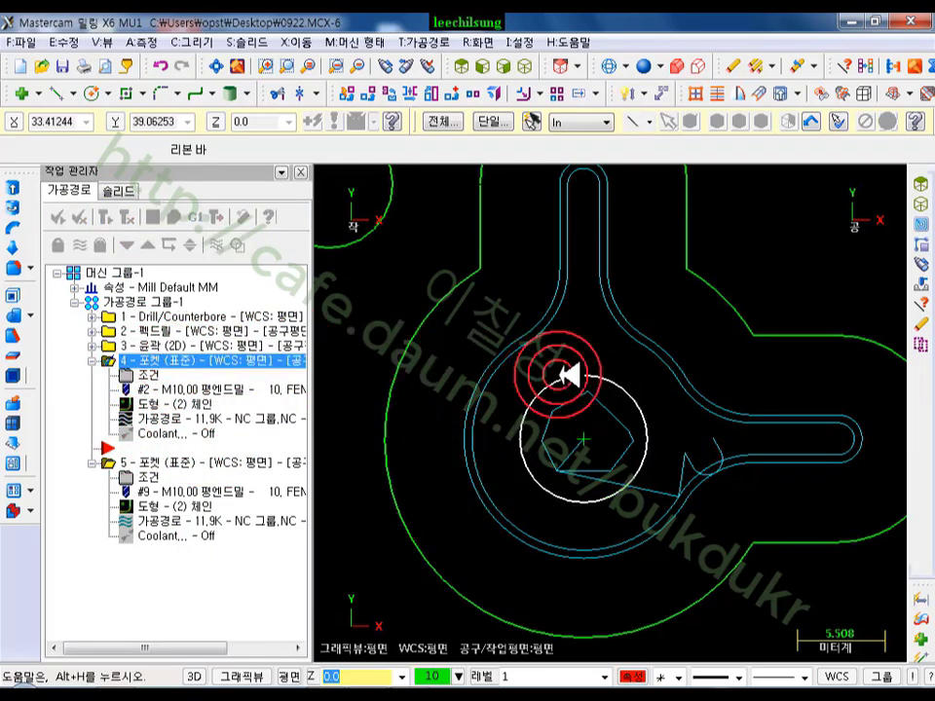
left_click(136, 375)
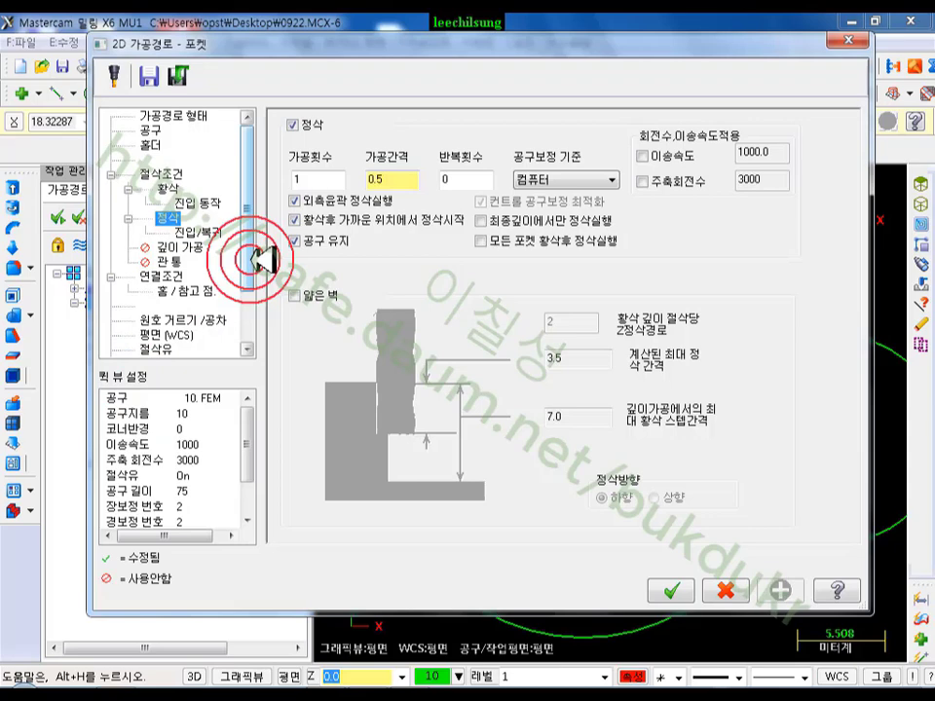
left_click(165, 174)
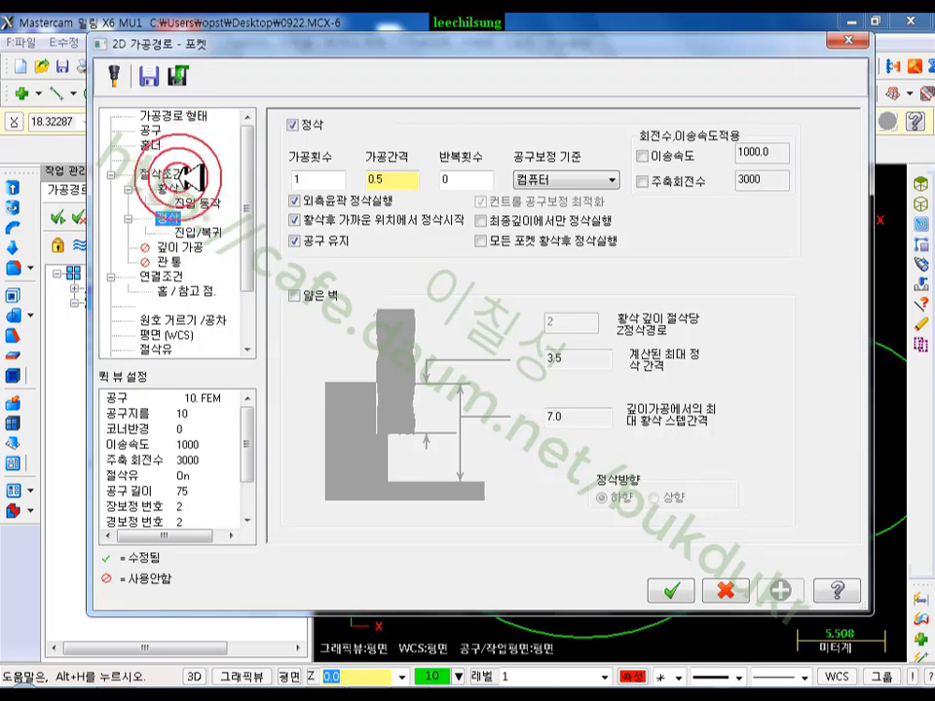
left_click(456, 463)
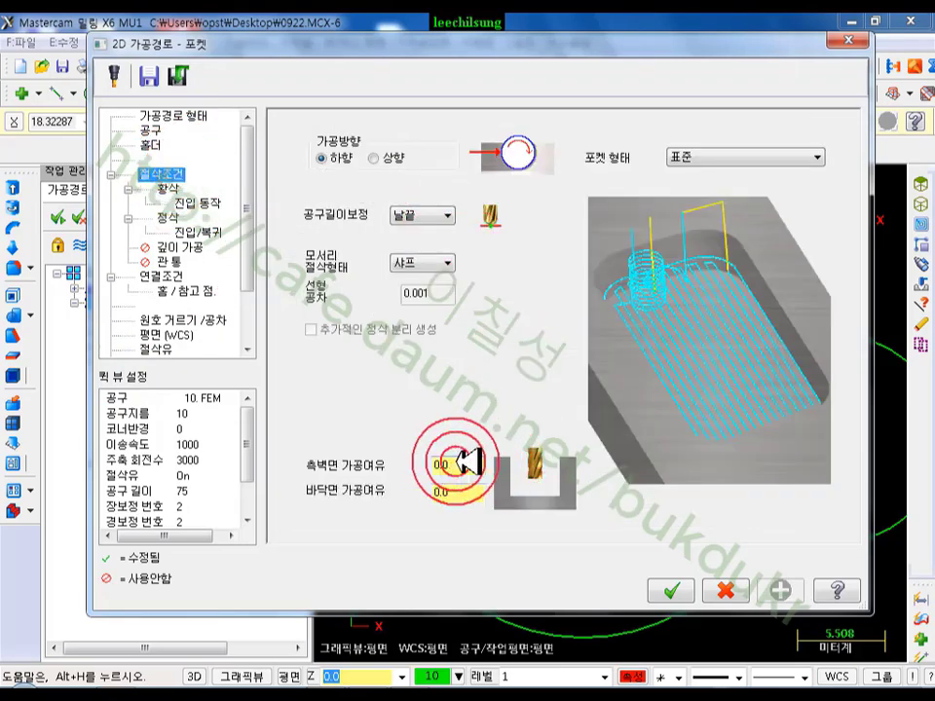
left_click(307, 444)
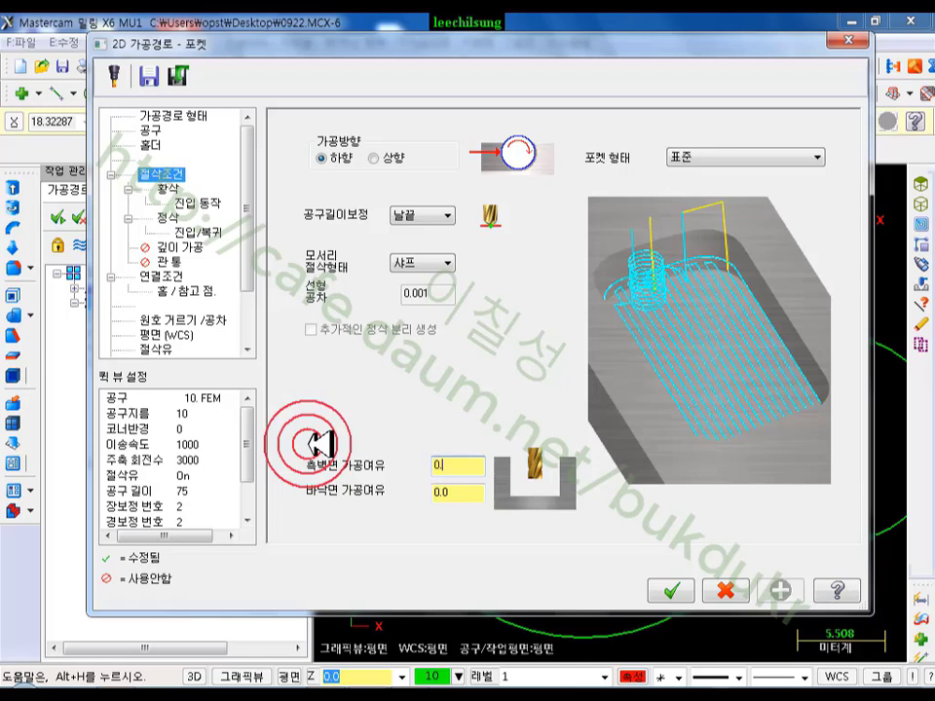
left_click(469, 493)
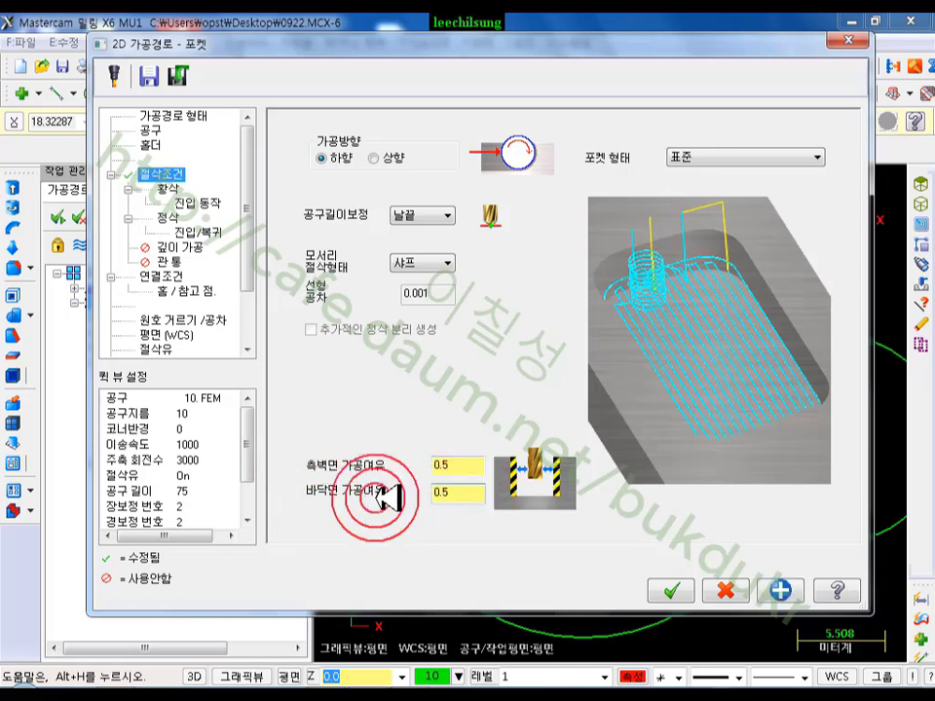
- Disable the finishing pass in the first pocket operation and regenerate its toolpath
left_click(219, 220)
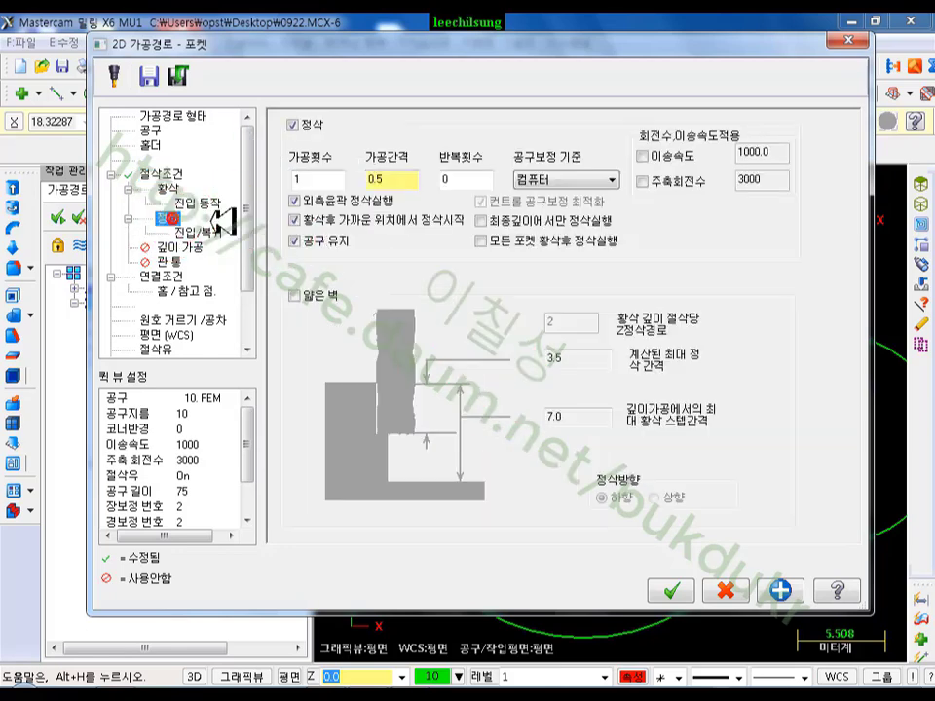
left_click(292, 124)
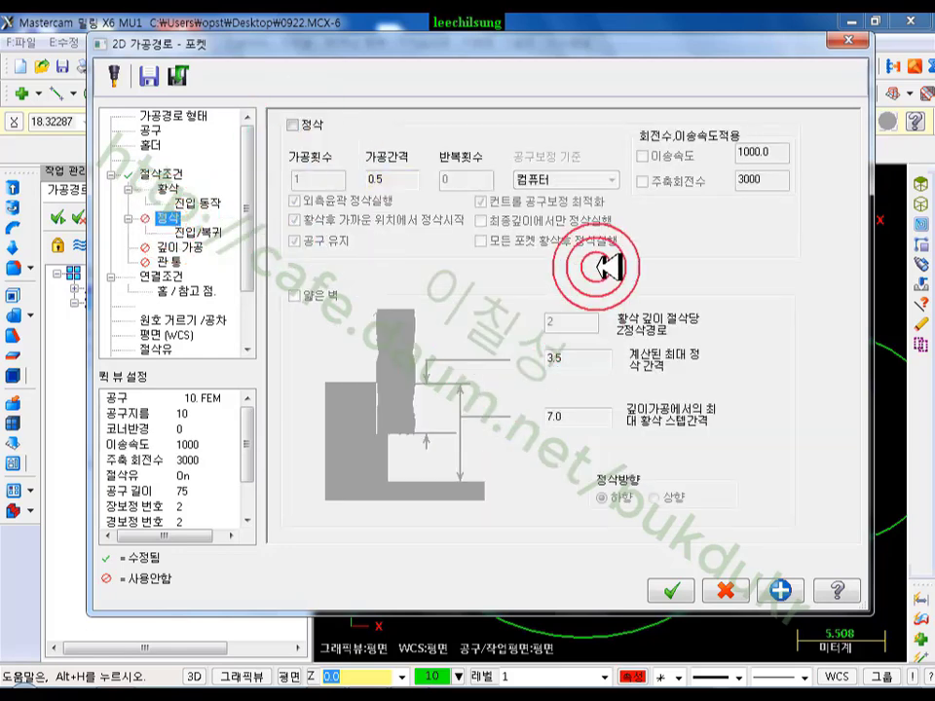
left_click(161, 173)
left_click(451, 465)
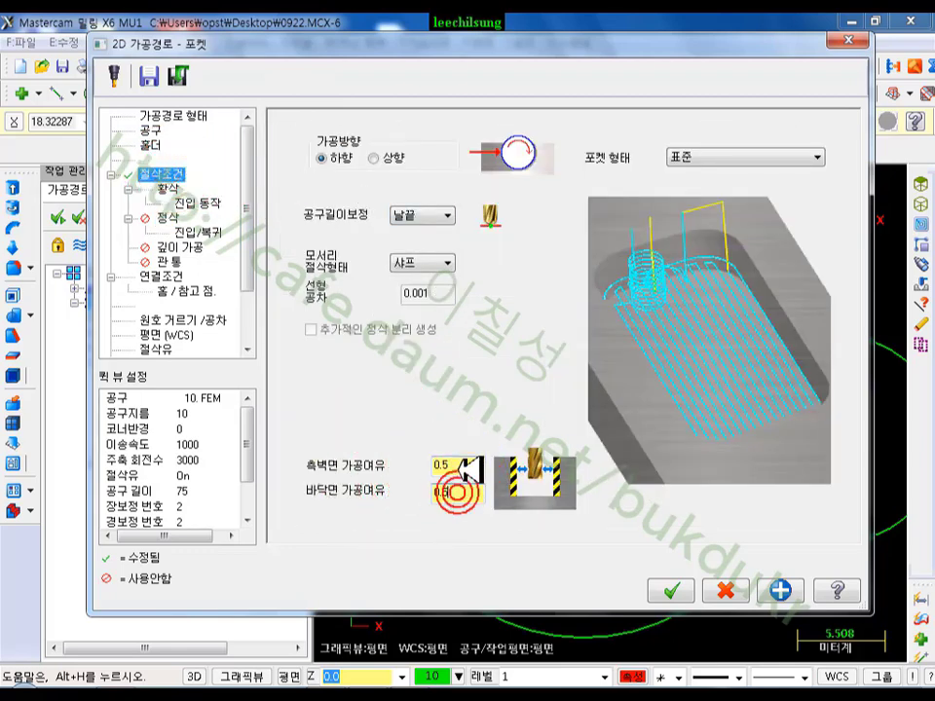
left_click(670, 591)
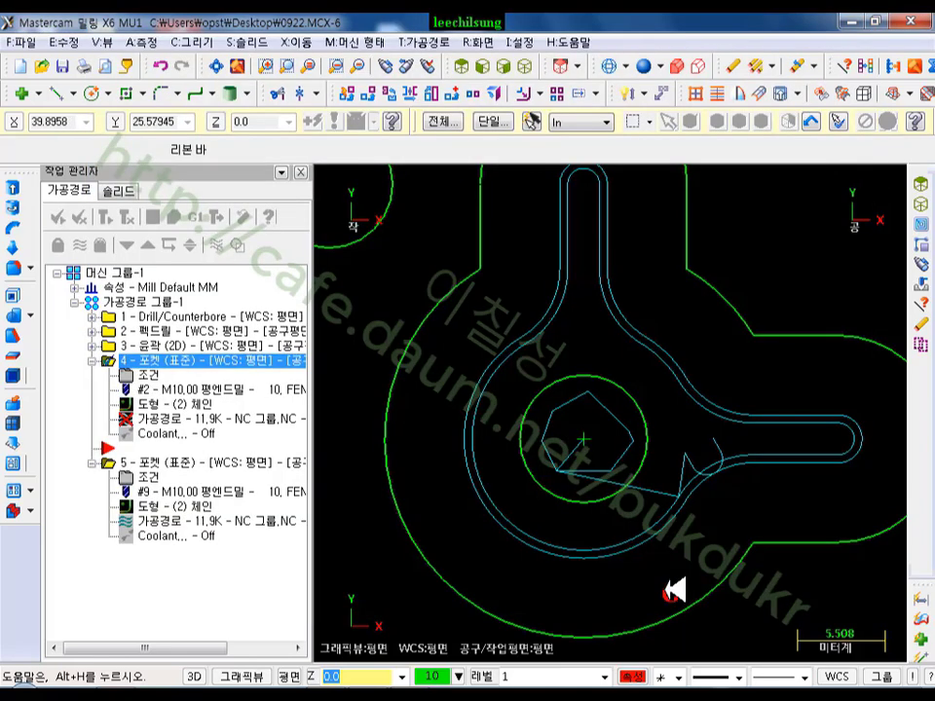
left_click(106, 215)
scroll(462, 479, "down", 3)
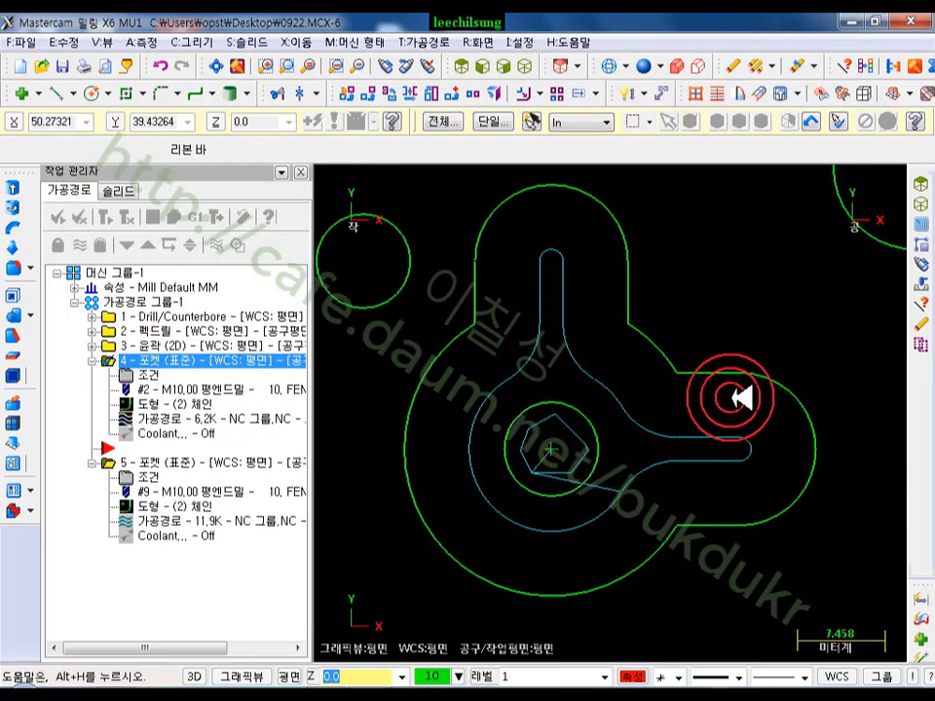
- Turn off roughing in the tool 9 pocket operation, and check its finish spacing and stock allowances
left_click(175, 464)
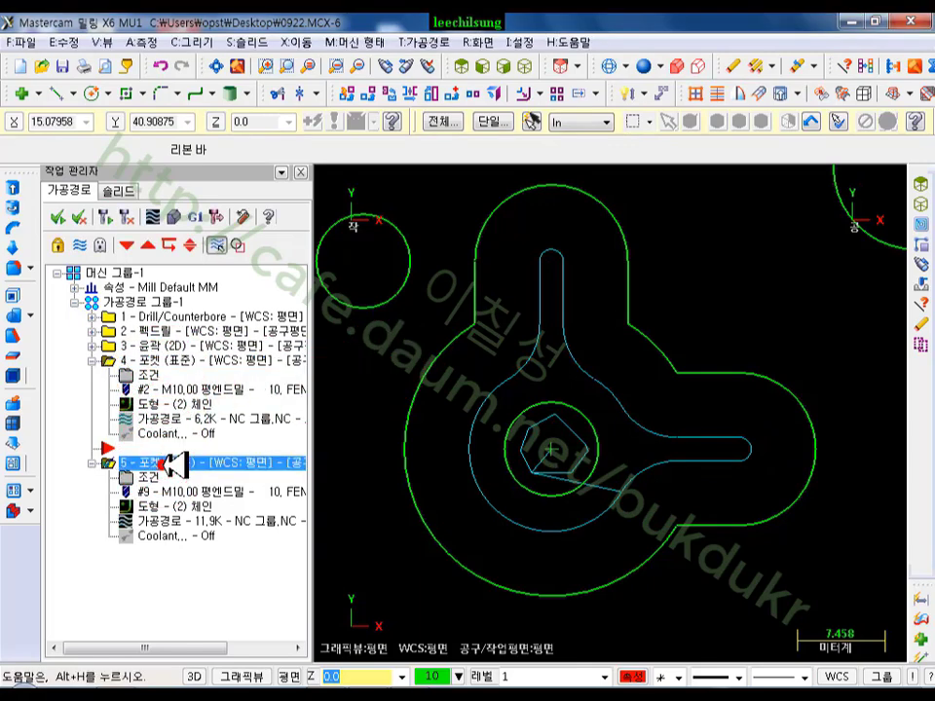
left_click(146, 477)
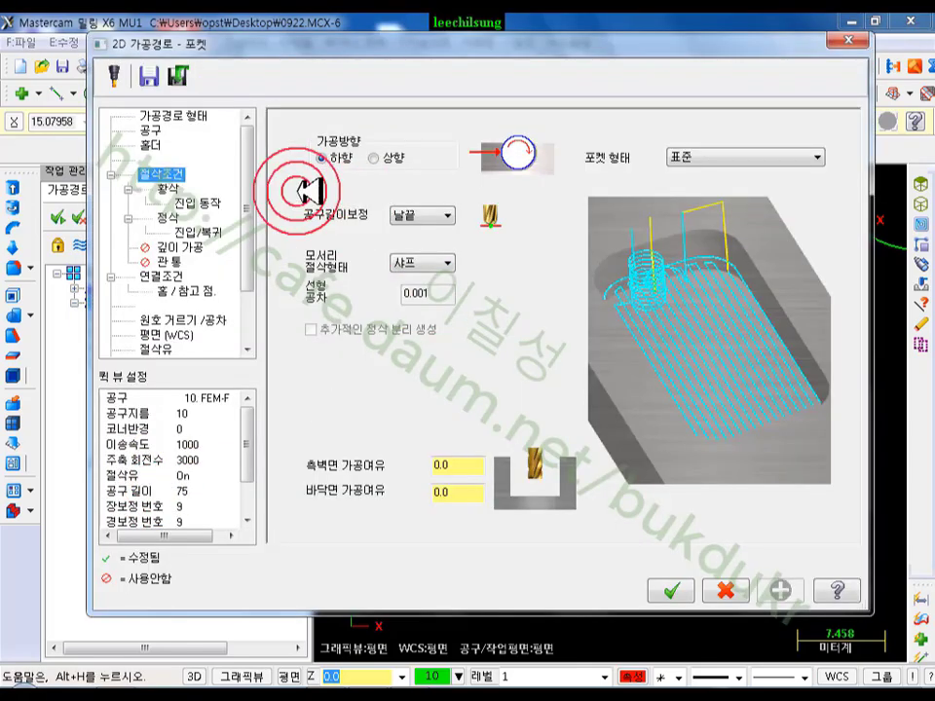
left_click(174, 187)
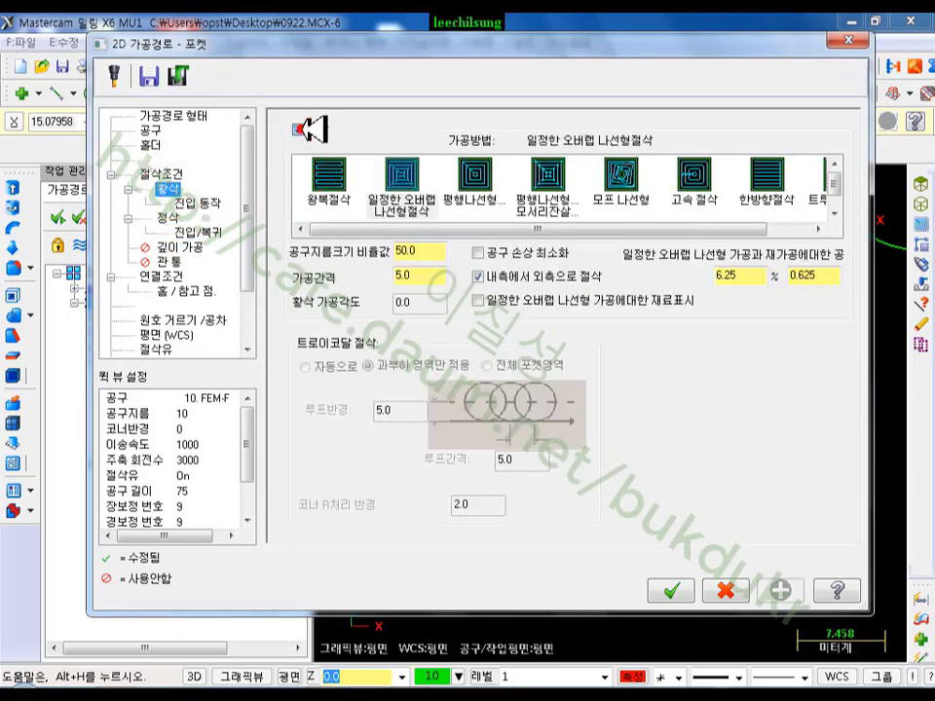
left_click(297, 128)
left_click(170, 218)
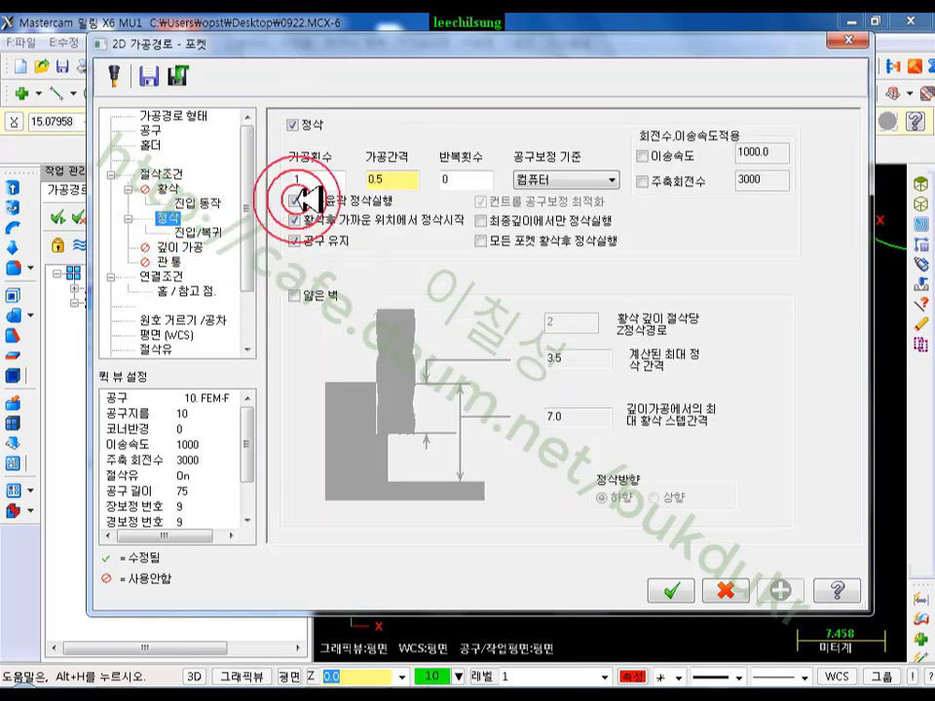
left_click(390, 180)
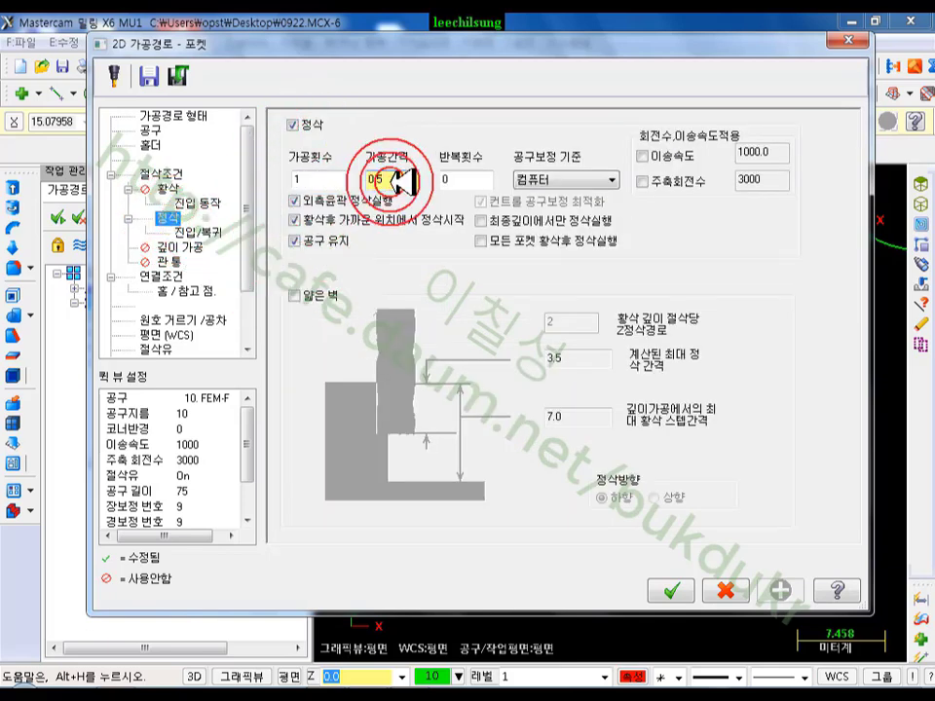
left_click(159, 174)
left_click(450, 465)
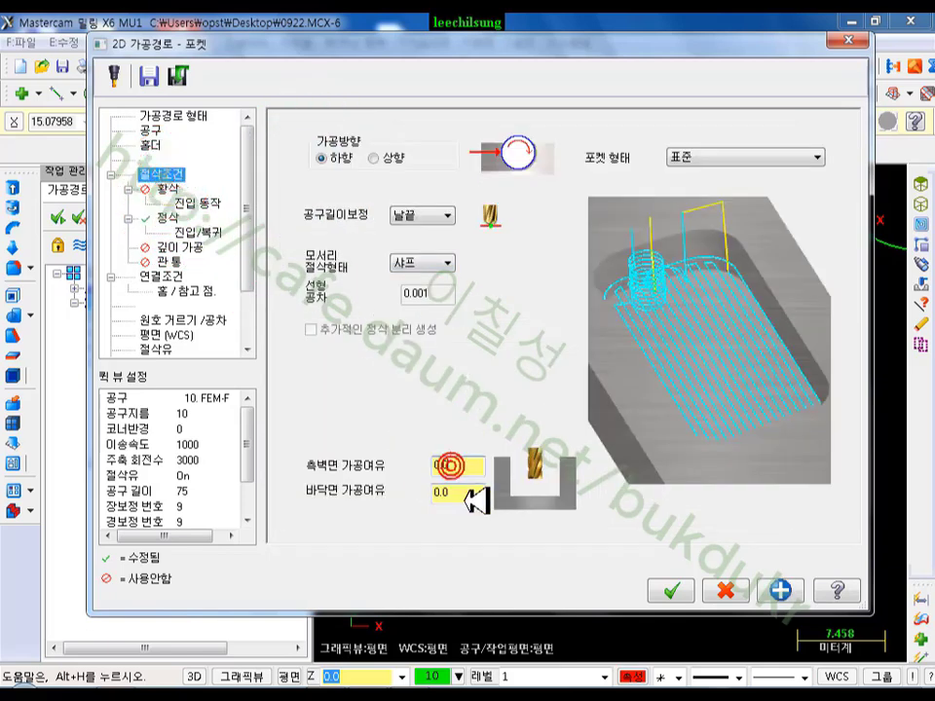
- Set the finishing pass's cutter compensation to wear (중복보정) in the tool 9 pocket operation, and check its lead-in and lead-out settings
left_click(174, 218)
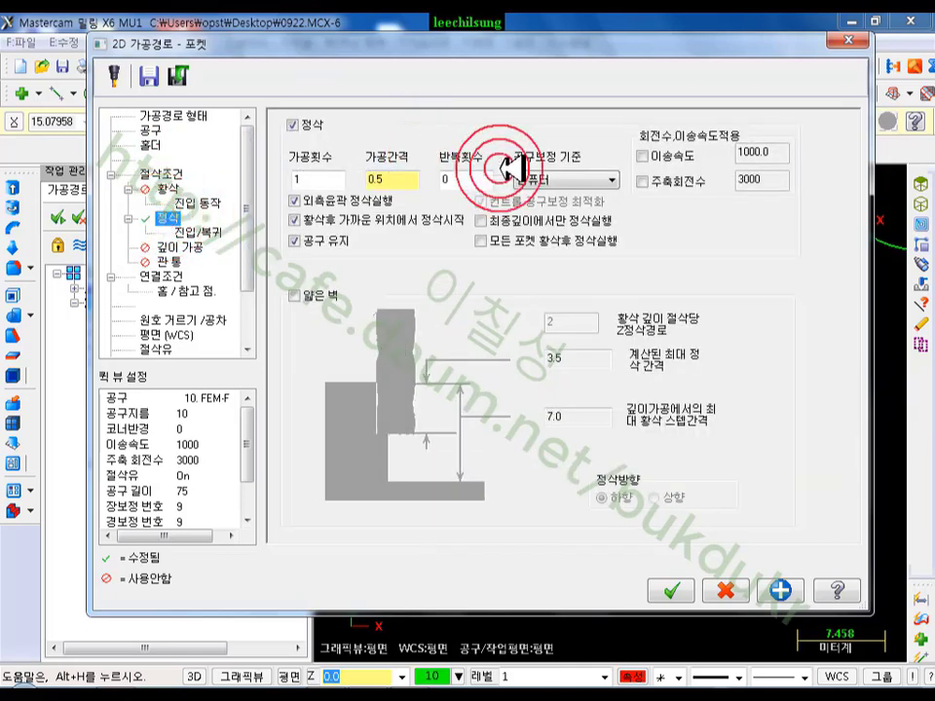
left_click(577, 179)
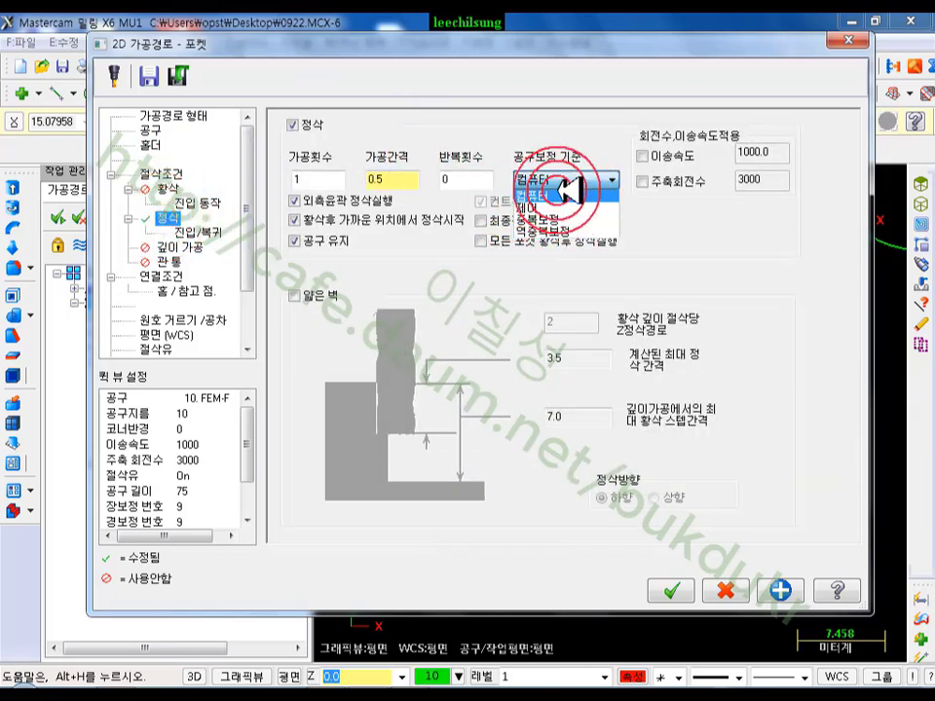
left_click(563, 220)
left_click(544, 156)
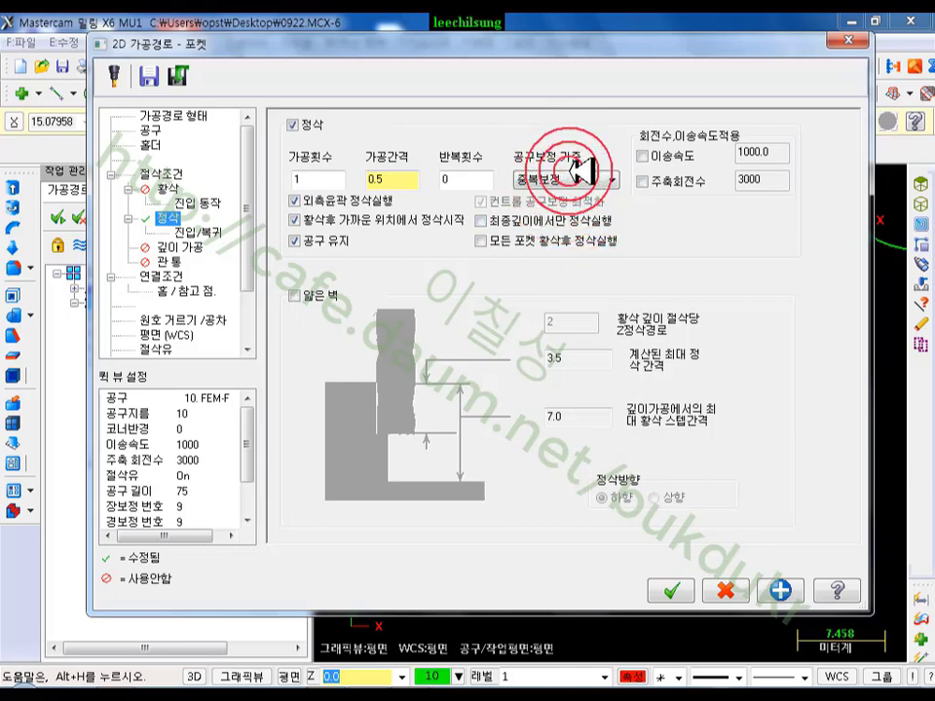
left_click(200, 232)
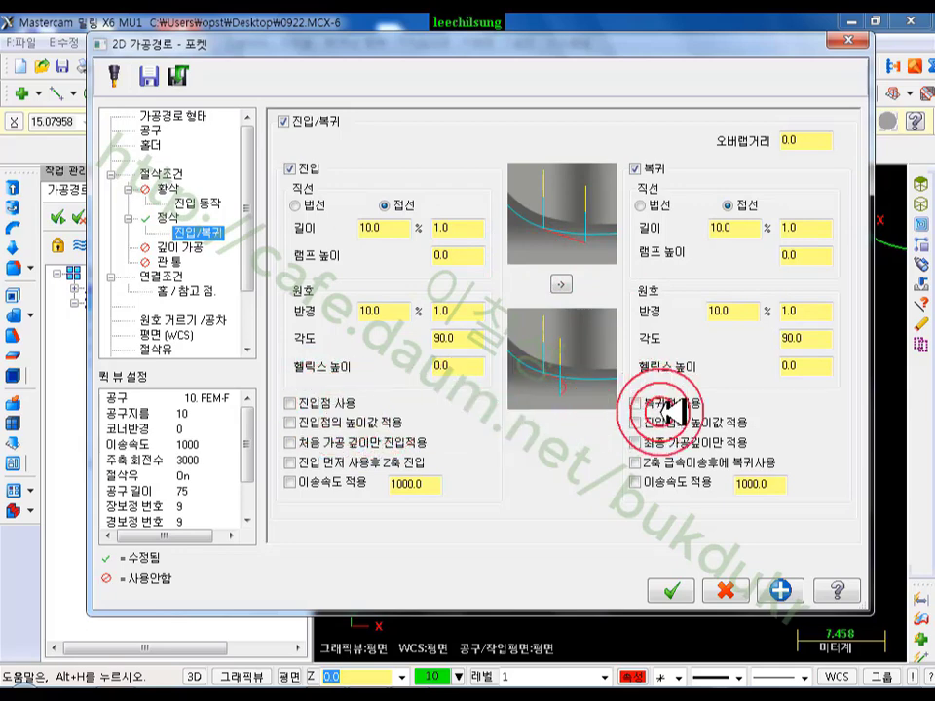
- Set the tool 9 pocket operation's top of stock to -6 mm and regenerate its toolpath
left_click(166, 277)
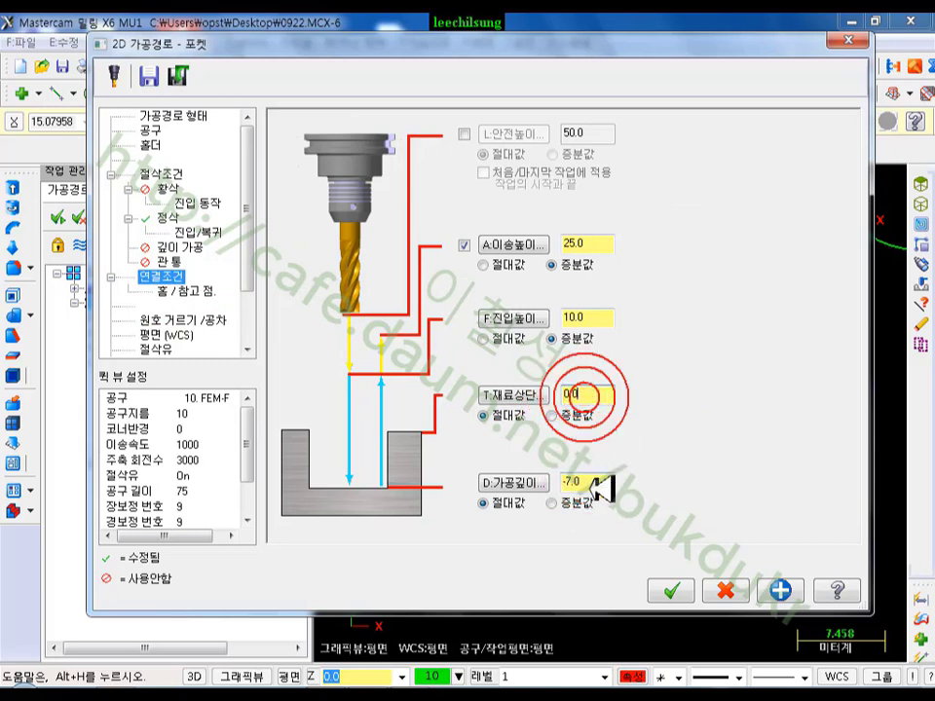
left_click(587, 392)
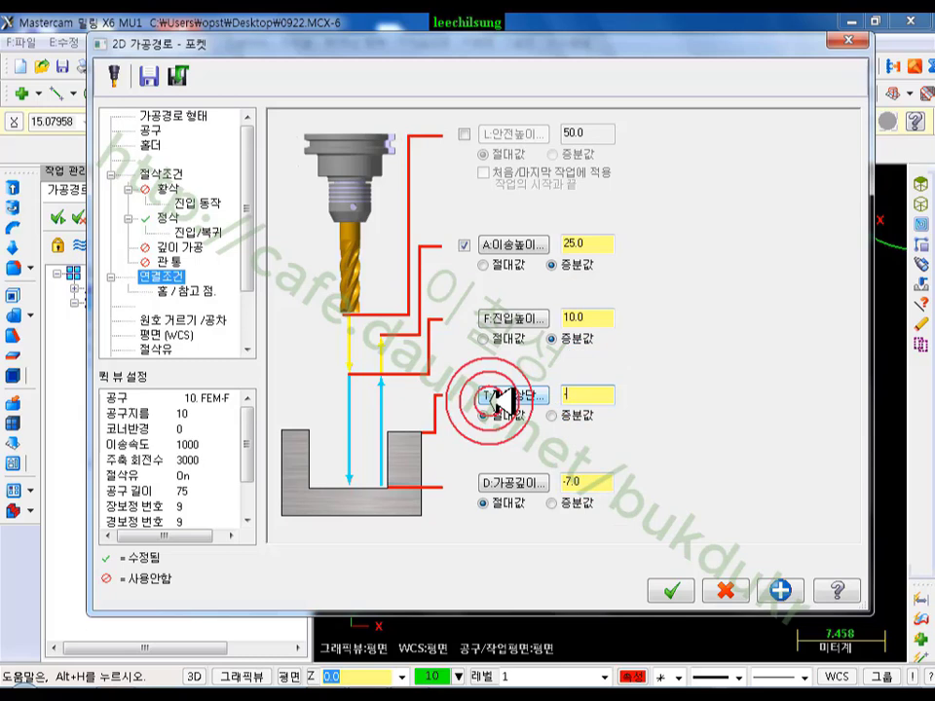
left_click(592, 394)
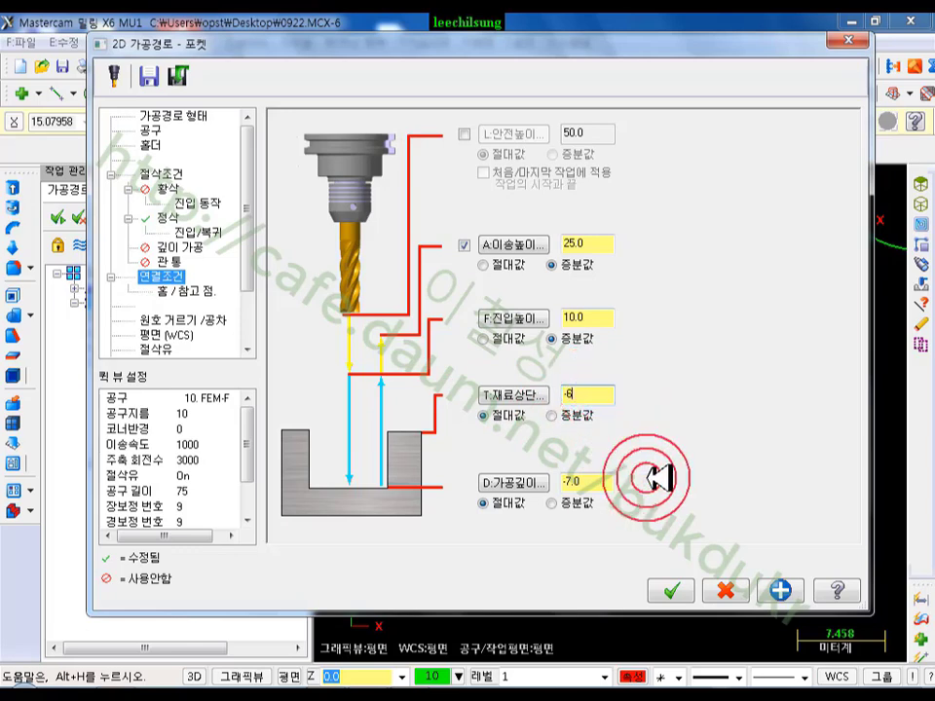
left_click(671, 591)
left_click(124, 217)
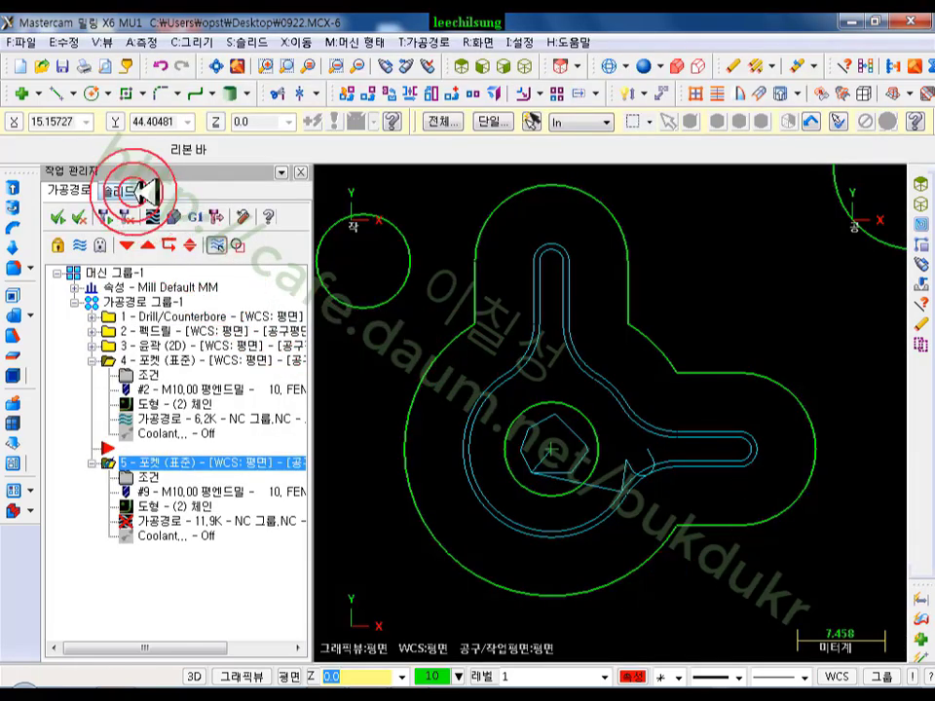
- Compare the roughing and finishing pocket toolpaths, and collapse the roughing pocket operation in the list
left_click(596, 429)
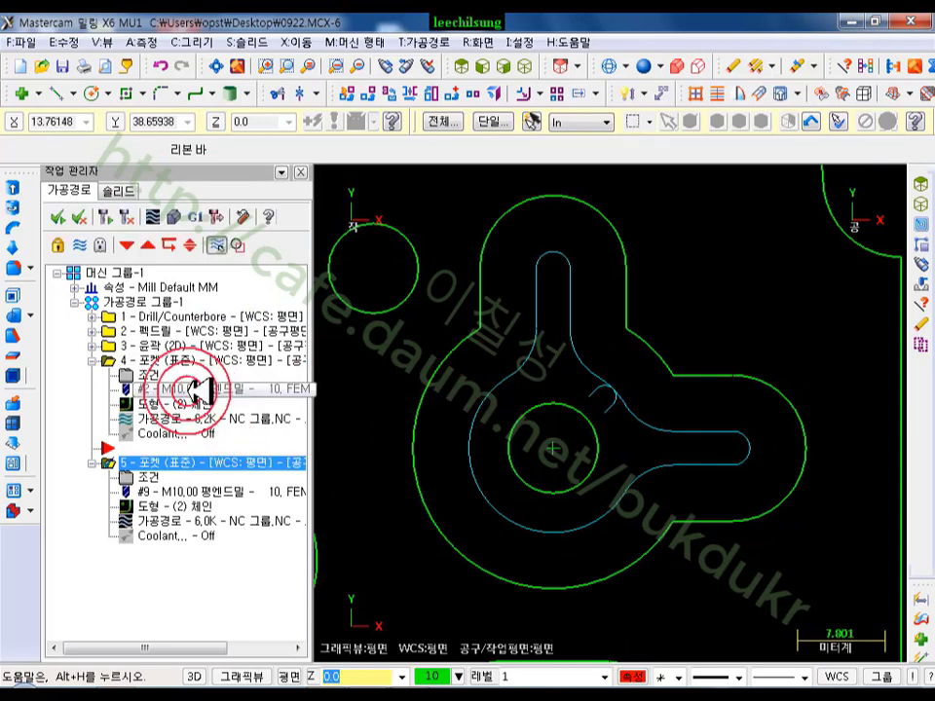
left_click(151, 358)
left_click(164, 462)
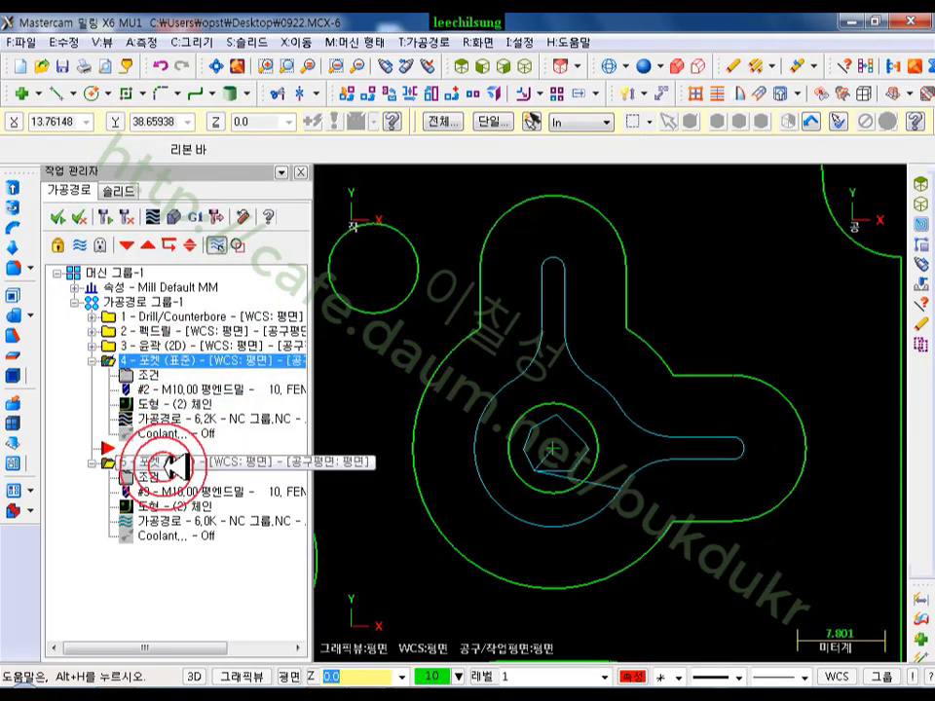
left_click(93, 361)
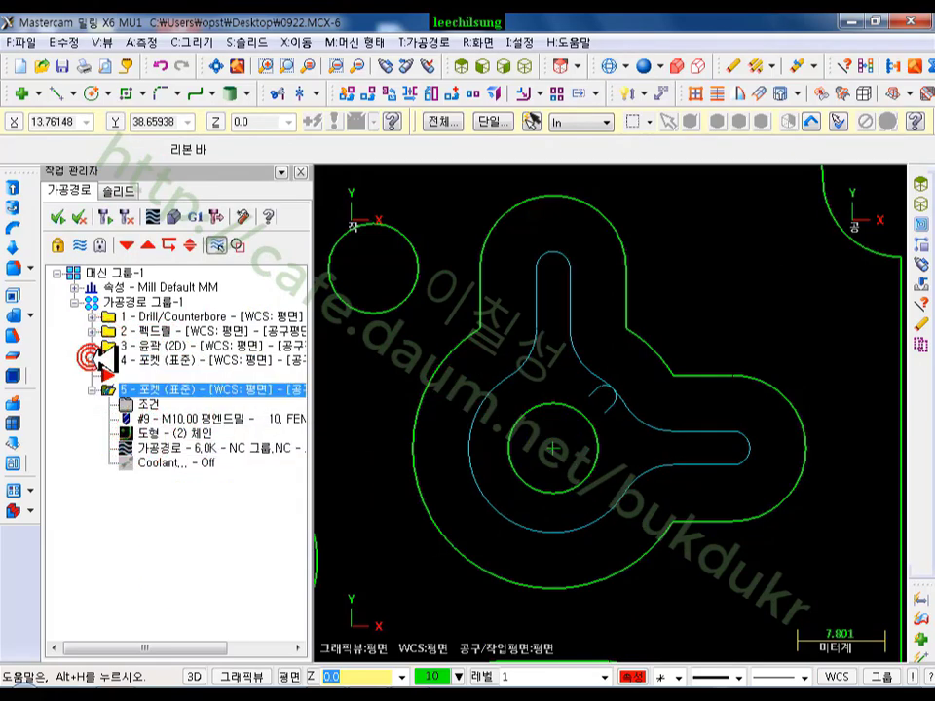
left_click(147, 360)
left_click(395, 401)
left_click(195, 419)
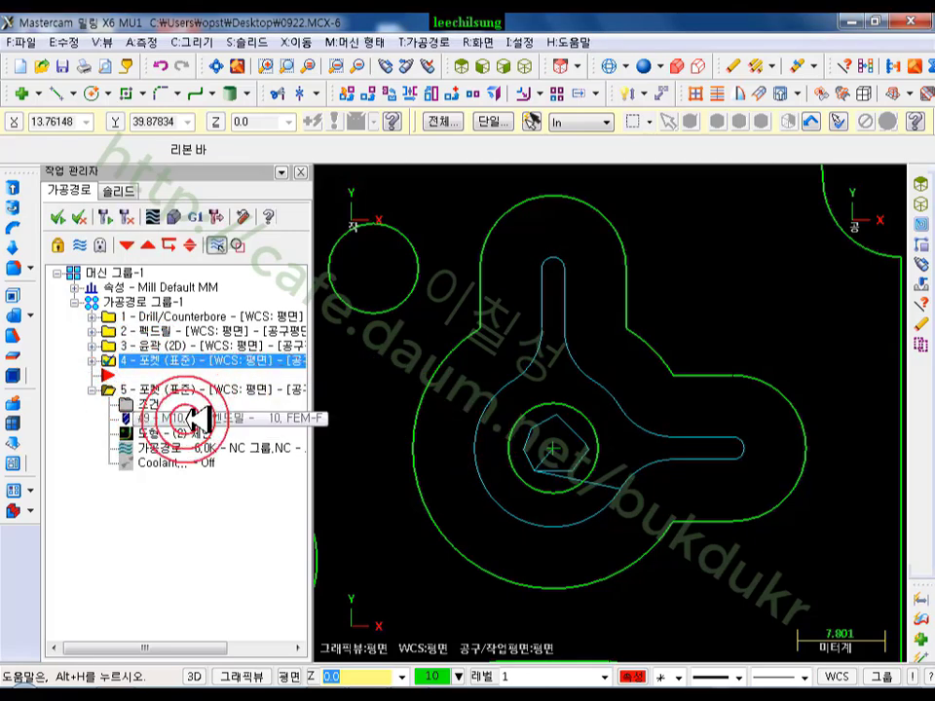
- Move the insertion marker below the finishing pocket operation and collapse that operation in the list
left_click(173, 362)
left_click(127, 245)
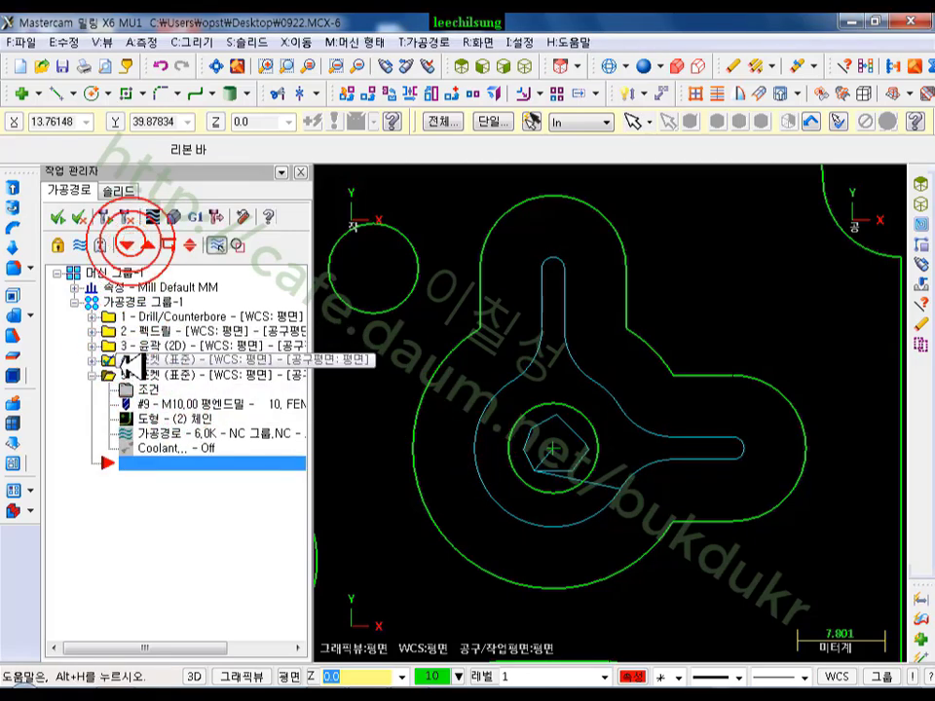
left_click(91, 375)
- Review the roughing and finishing pocket toolpaths, and display the finishing pocket path together with the 2D contour path
left_click(127, 360)
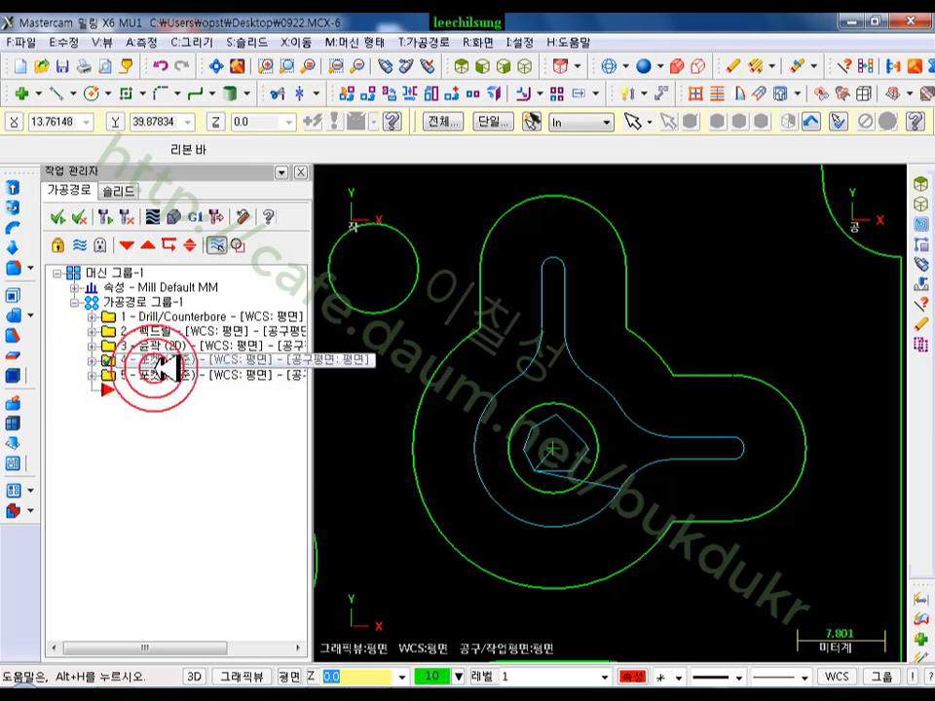
left_click(156, 374)
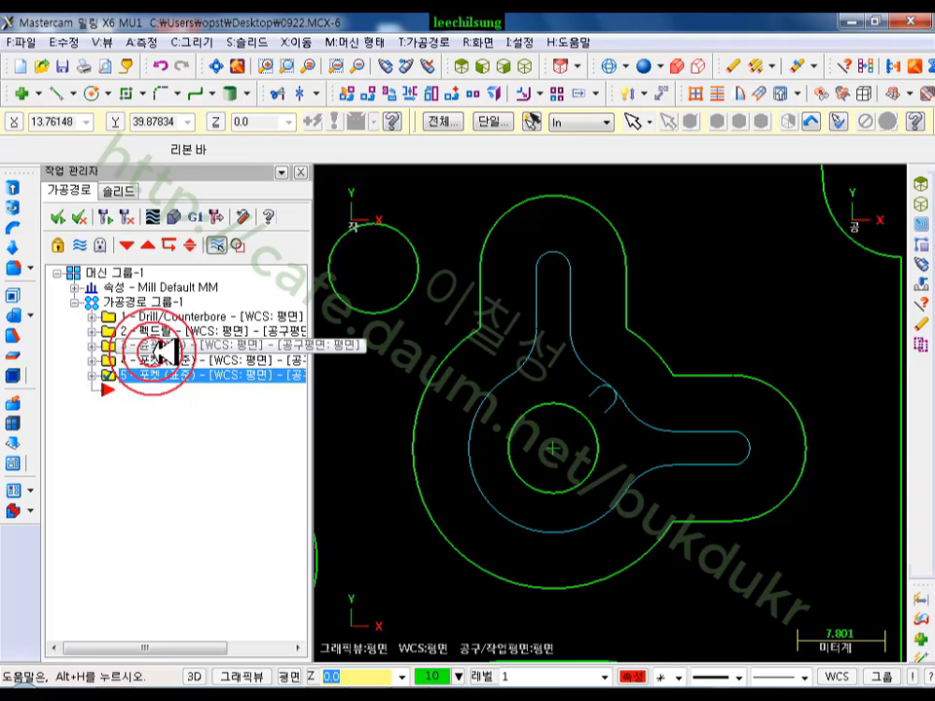
left_click(162, 348)
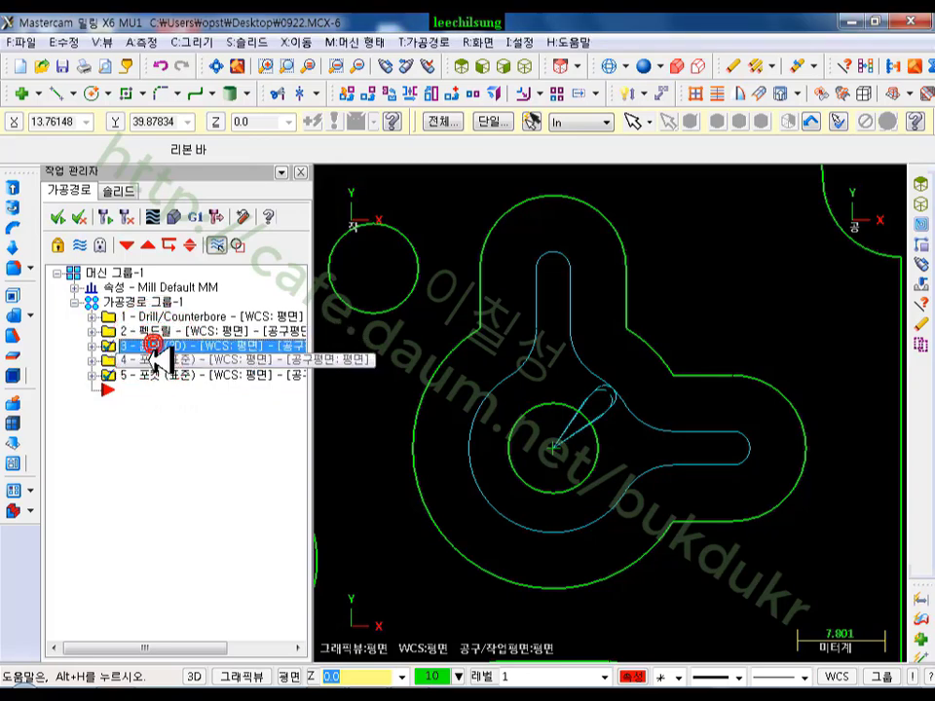
- Start a solid machining simulation of both pocket operations and run it through the roughing operation
left_click(159, 361)
left_click(159, 374, "ctrl")
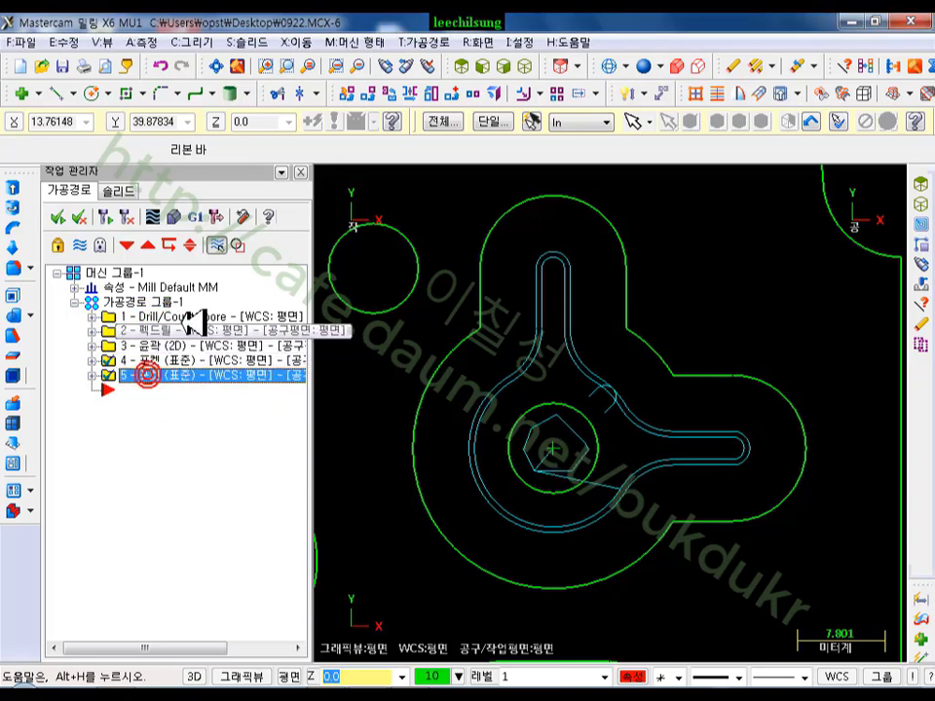
left_click(179, 214)
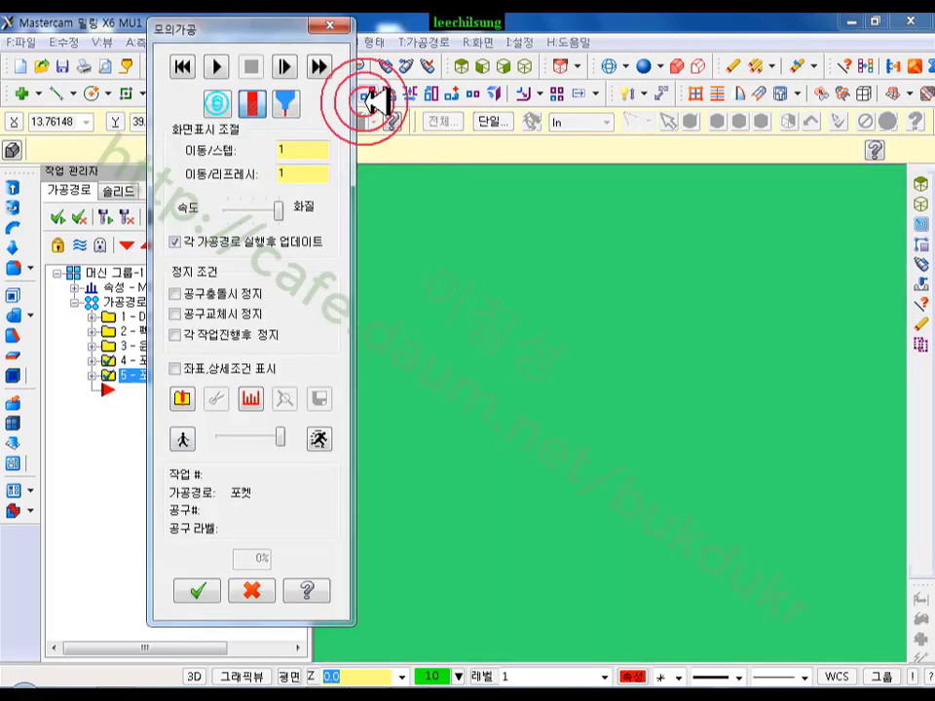
scroll(700, 376, "down", 4)
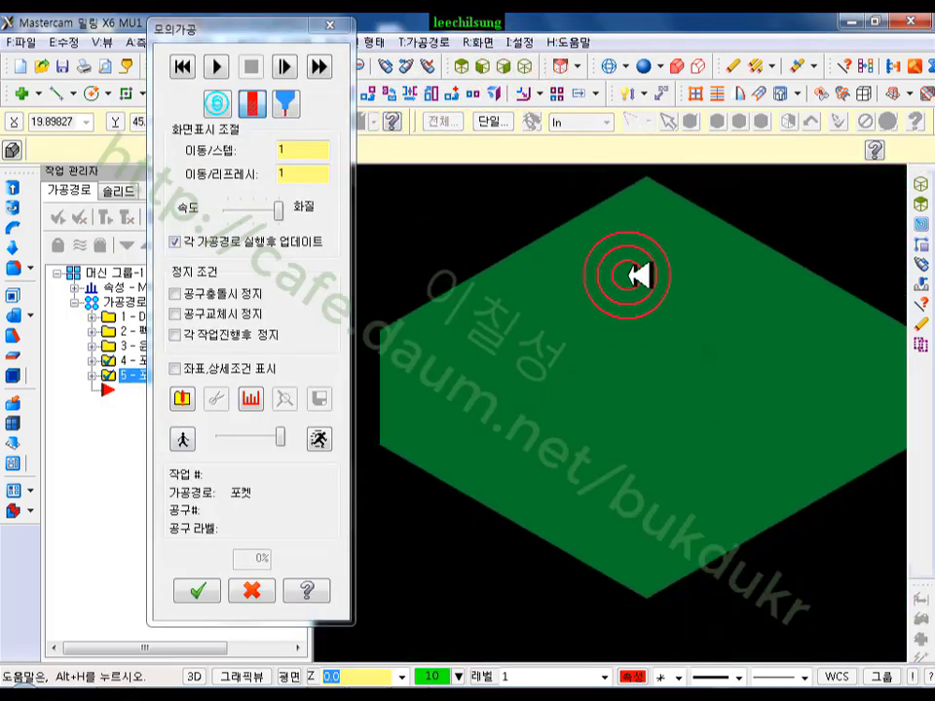
left_click(292, 68)
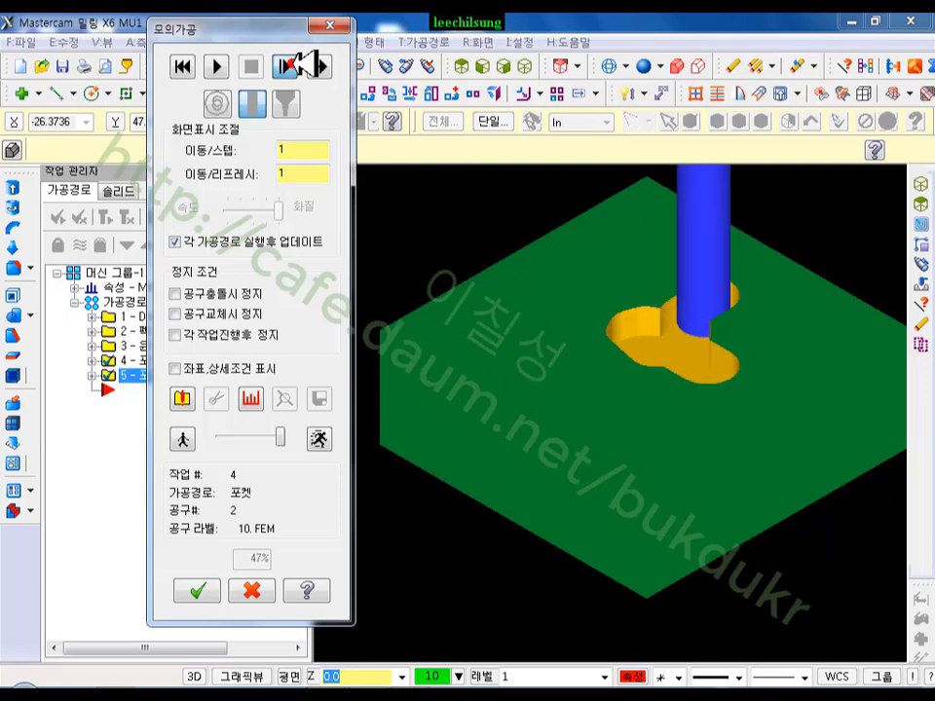
- Advance the simulation move by move through the tool 9 finishing pocket operation
left_click(295, 65)
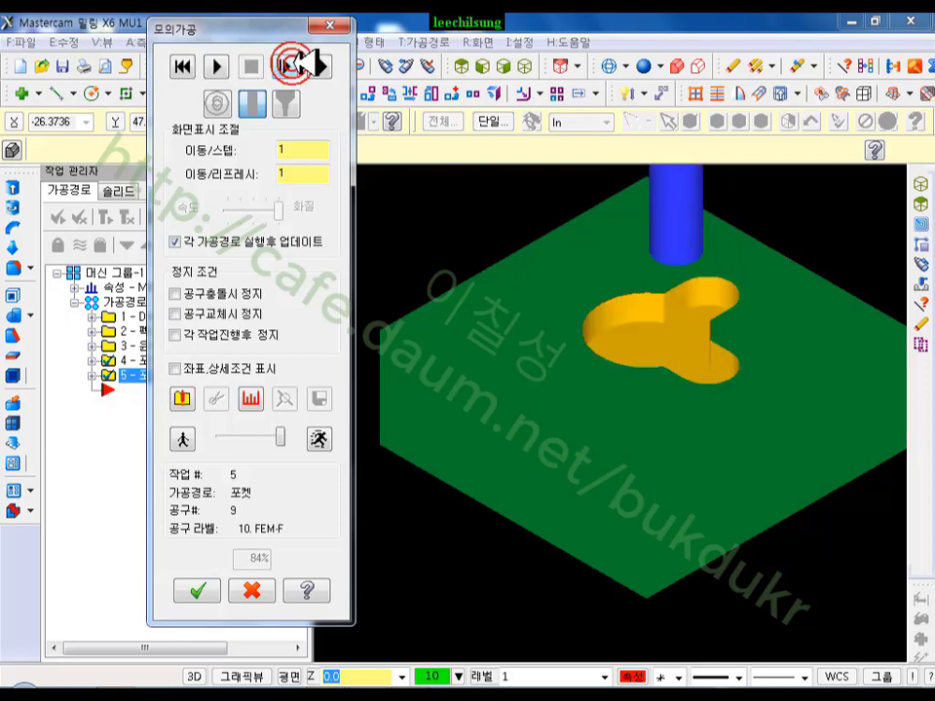
left_click(295, 65)
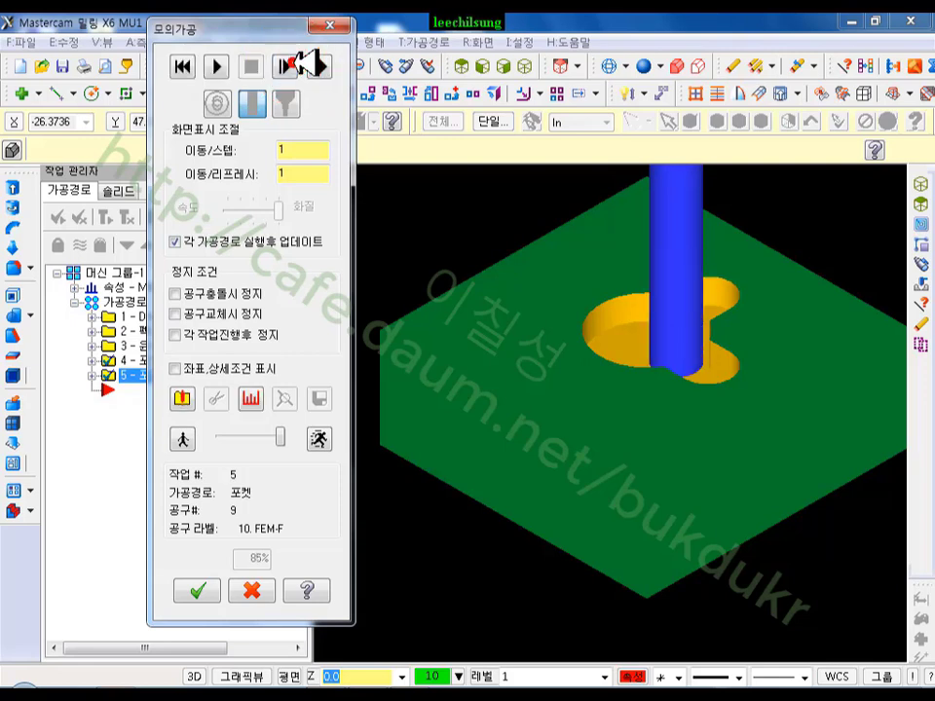
left_click(302, 65)
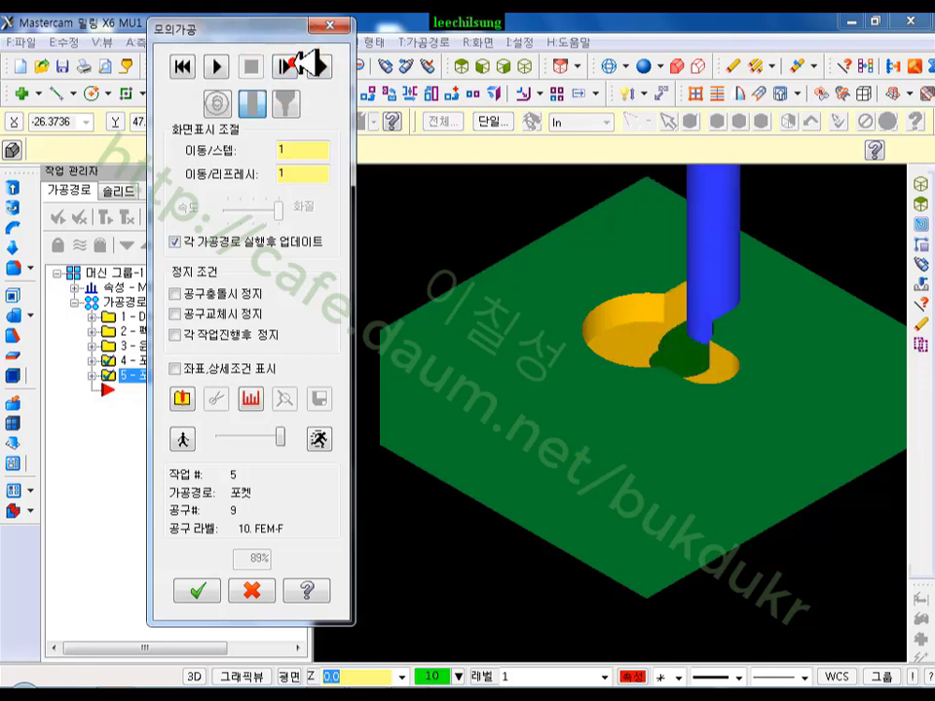
left_click(302, 65)
left_click(302, 66)
left_click(302, 66)
left_click(302, 66)
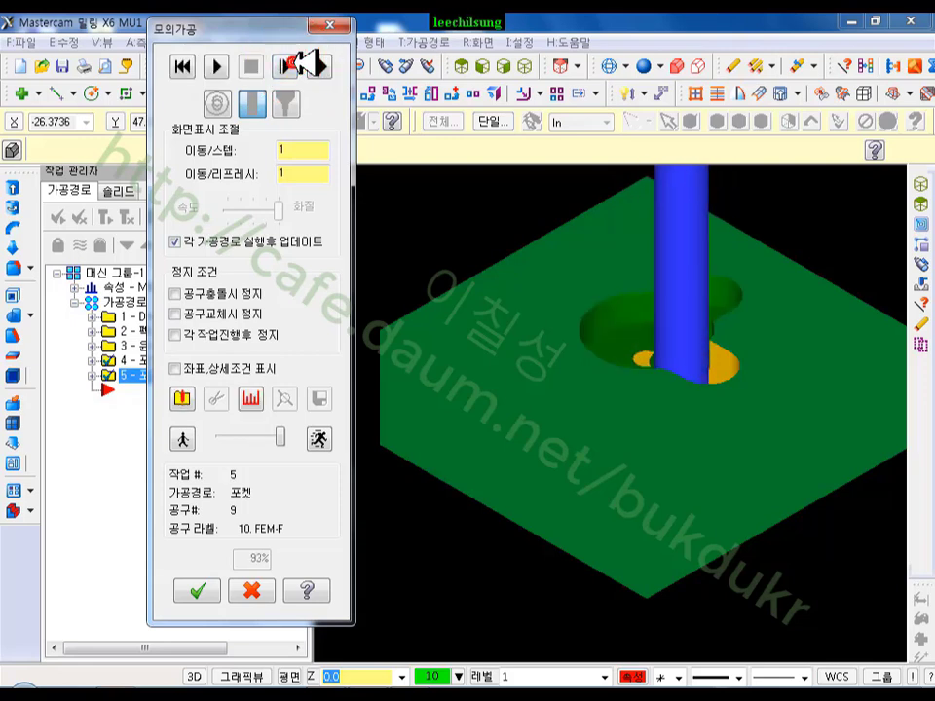
left_click(302, 65)
left_click(302, 65)
left_click(302, 65)
left_click(302, 65)
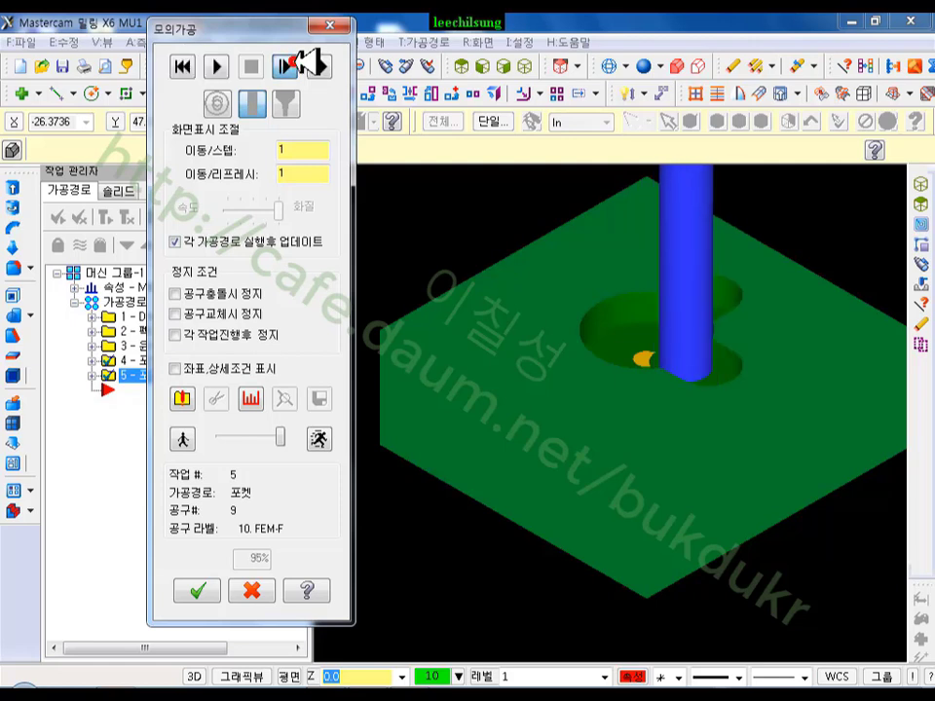
left_click(302, 65)
left_click(302, 65)
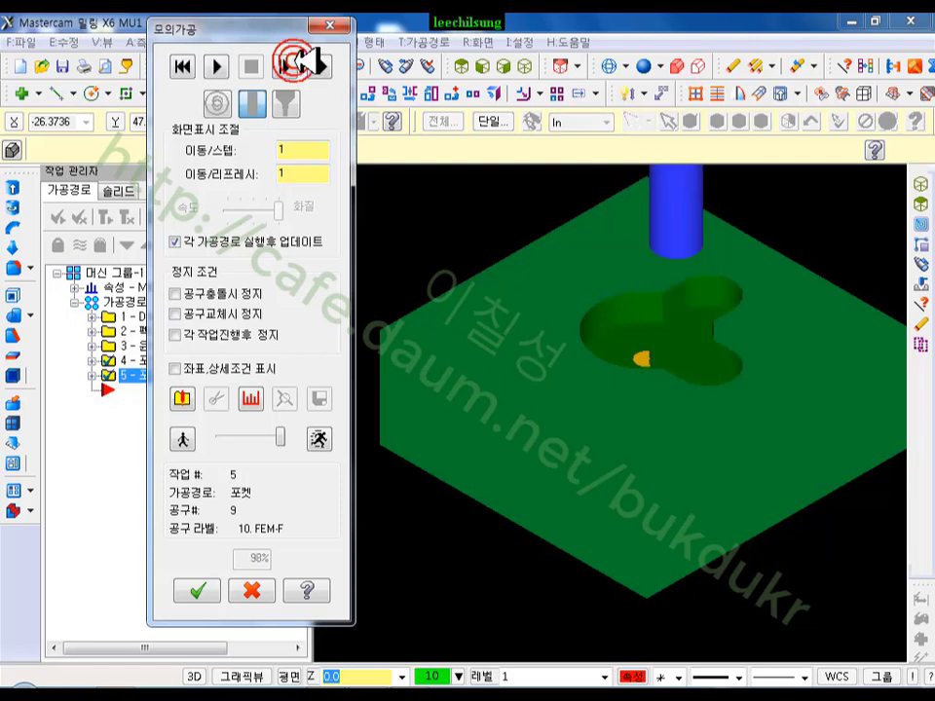
- Inspect the simulated pocket floor up close, and close the simulation
left_click(654, 362)
scroll(655, 361, "up", 3)
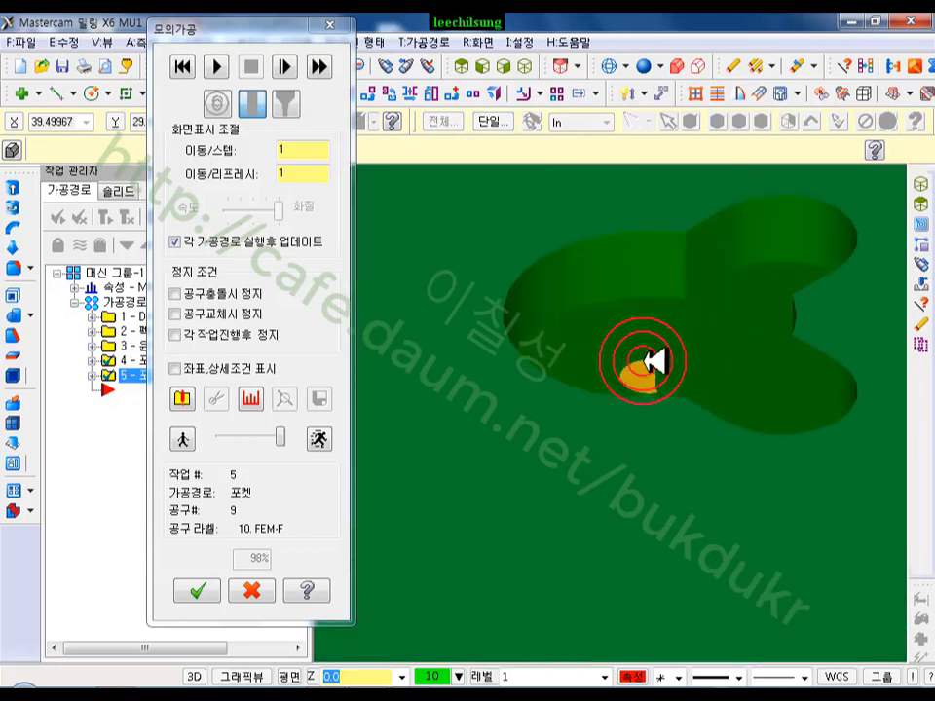
scroll(655, 362, "up", 4)
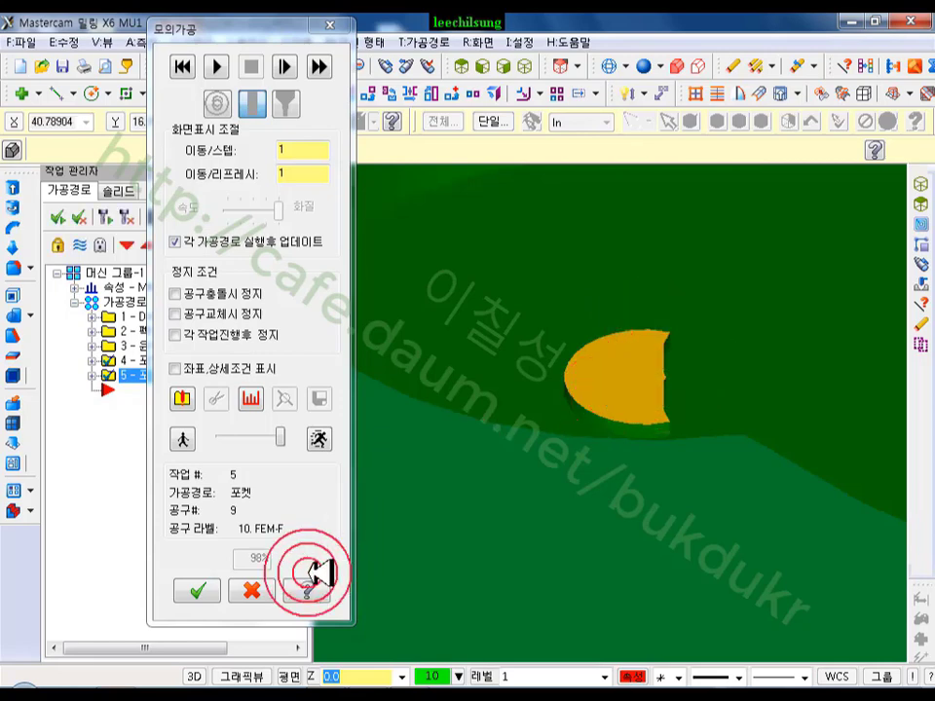
left_click(253, 589)
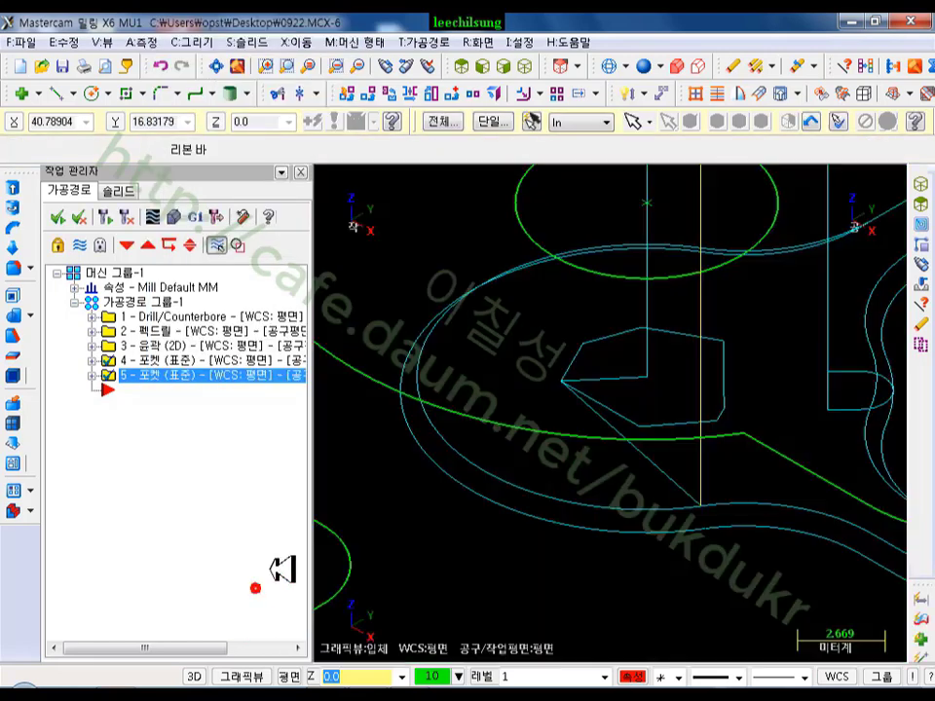
- Enable the entry point and exit point options in the finishing pocket's lead in/out settings, and regenerate the toolpath
left_click(91, 375)
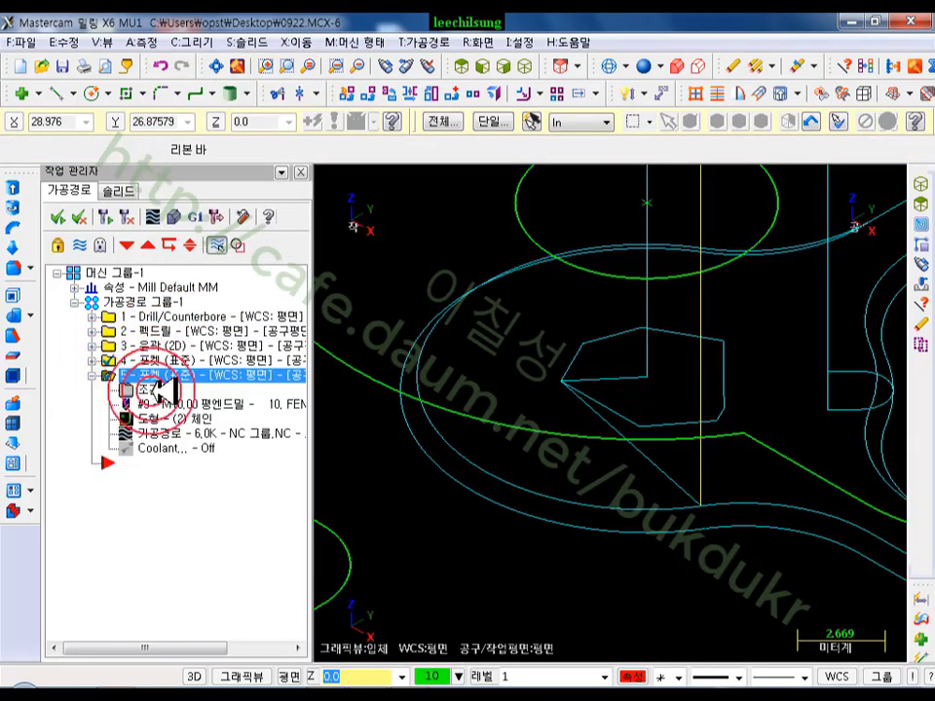
left_click(151, 390)
left_click(195, 231)
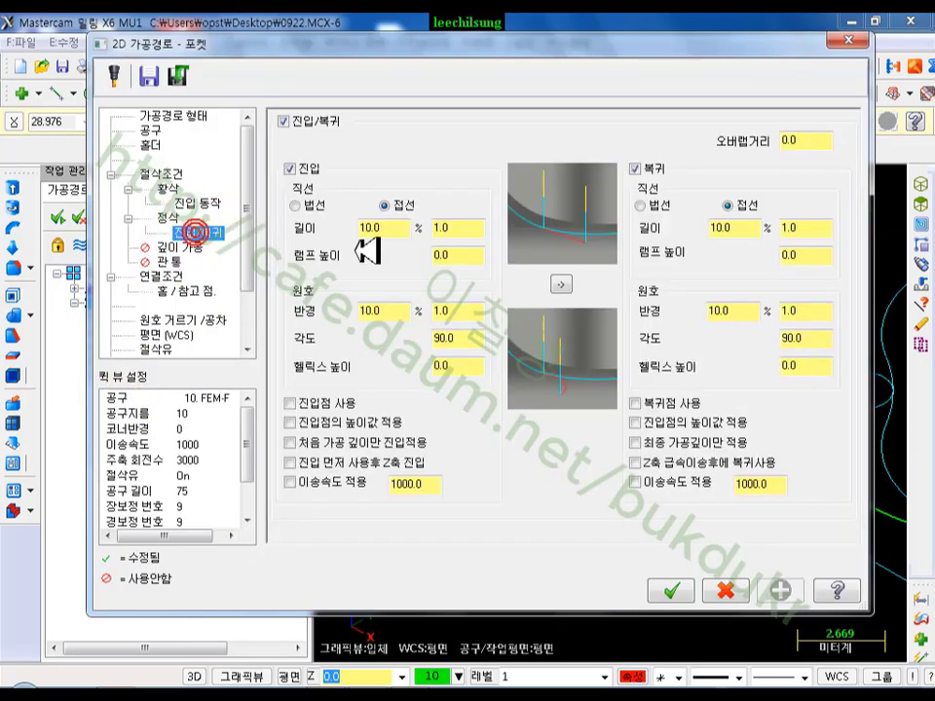
left_click(294, 402)
left_click(637, 405)
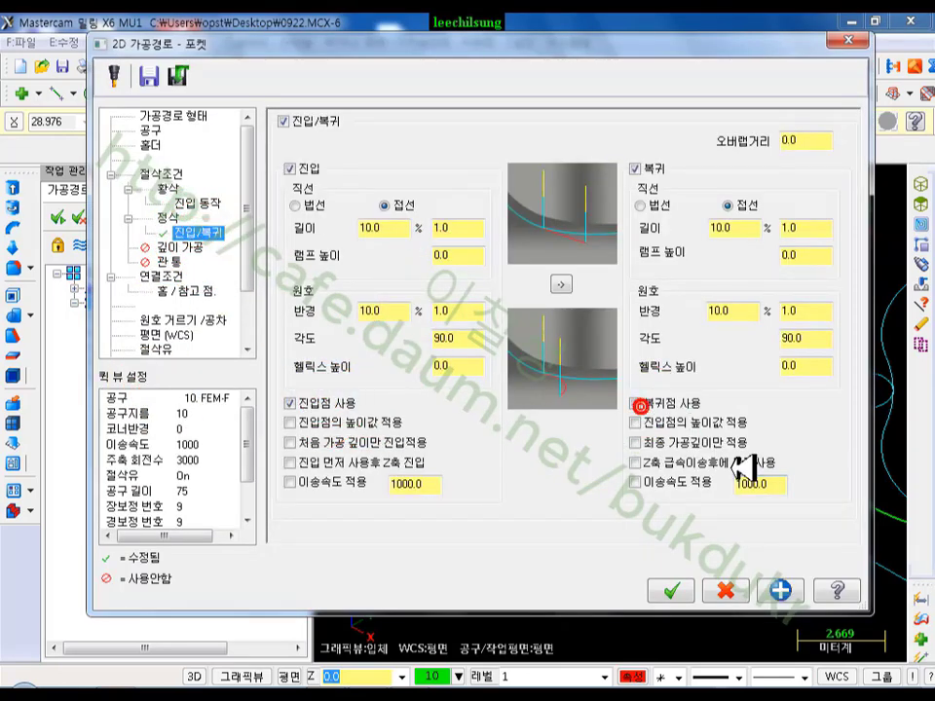
left_click(671, 591)
left_click(115, 216)
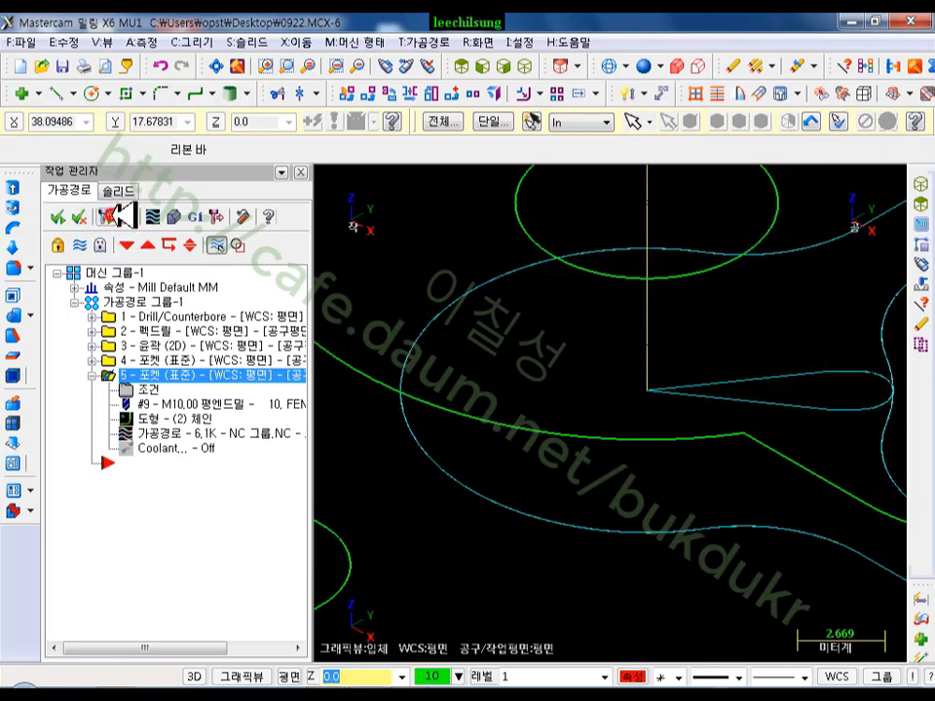
- Examine the regenerated finishing pocket path and the roughing pocket path, checking where the tool enters and retracts
scroll(448, 390, "down", 2)
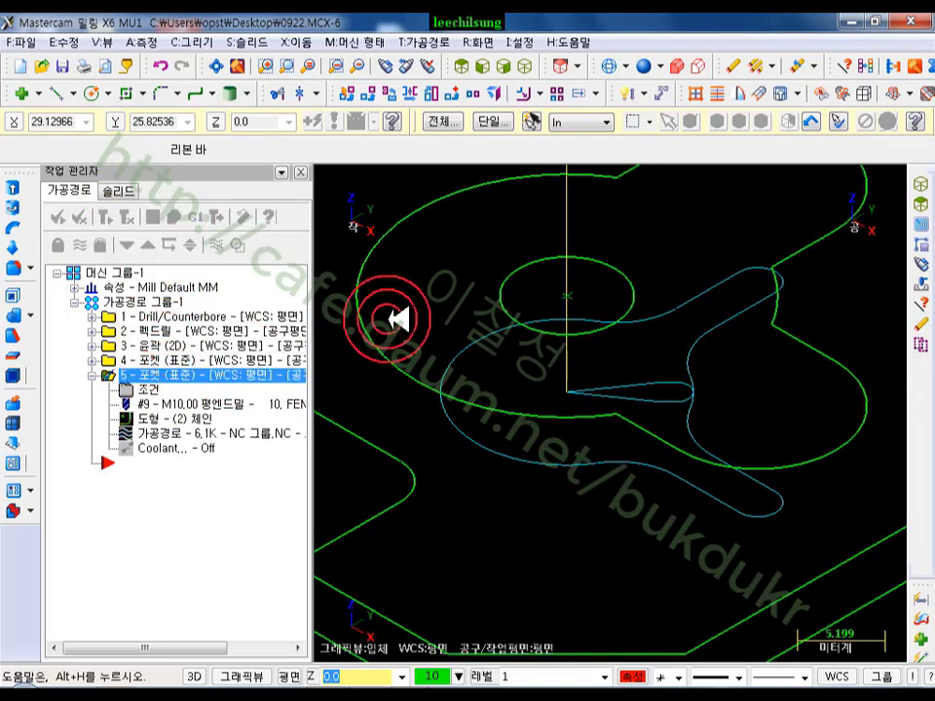
scroll(661, 367, "up", 2)
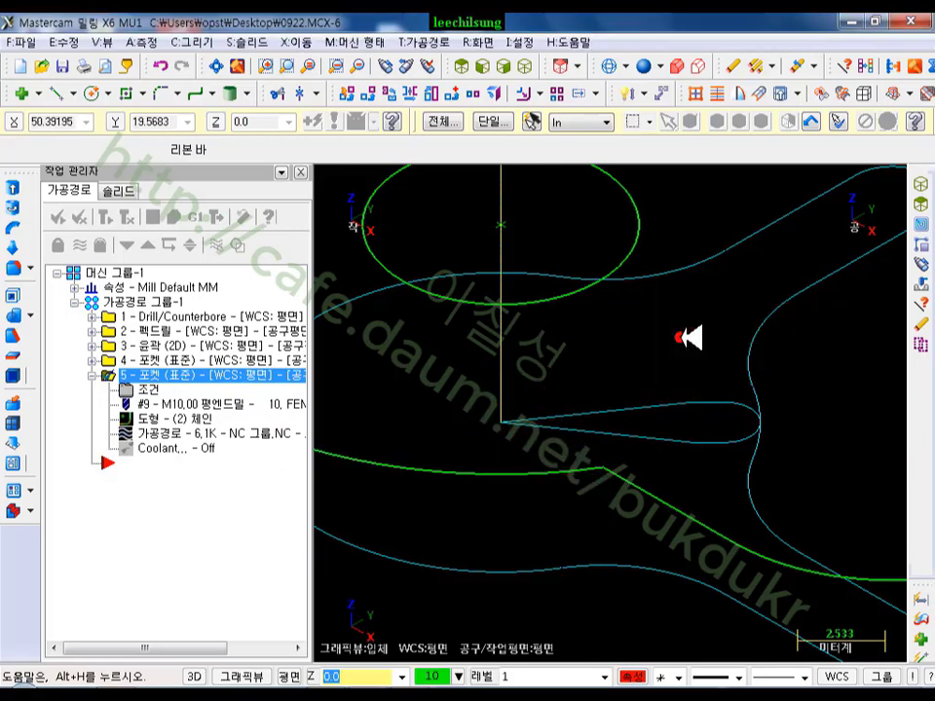
scroll(696, 389, "down", 4)
left_click(166, 362)
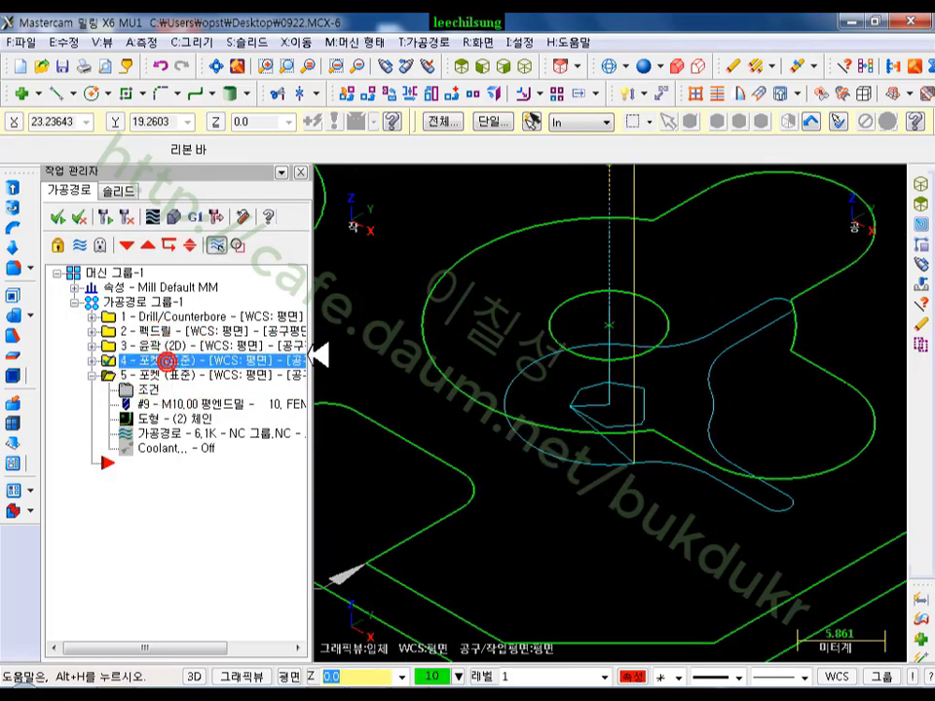
middle_click_drag(696, 402, 717, 310)
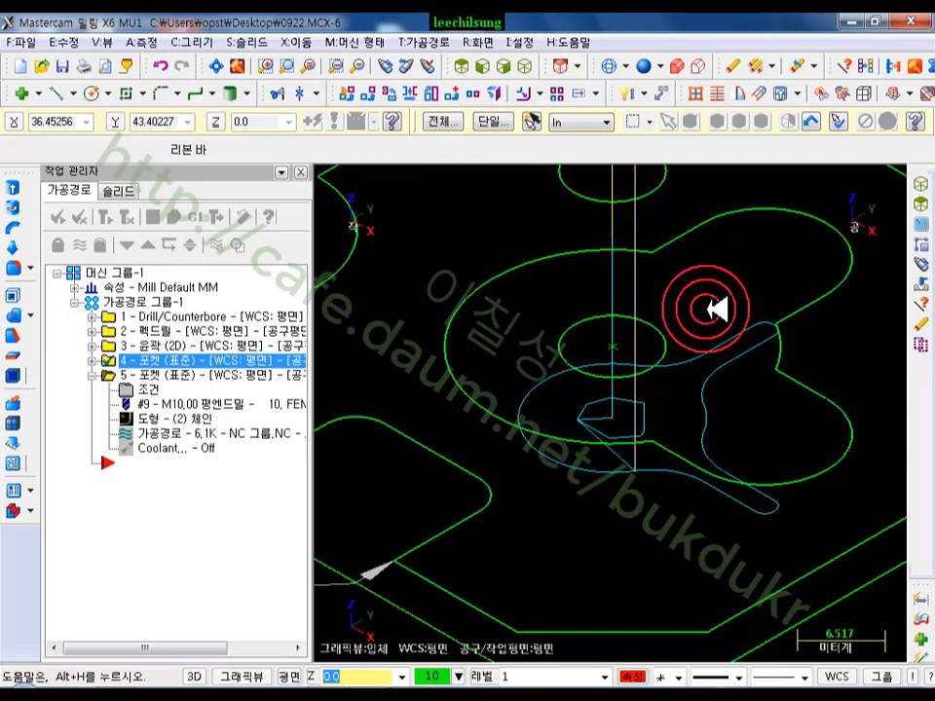
left_click(93, 362)
left_click(192, 388)
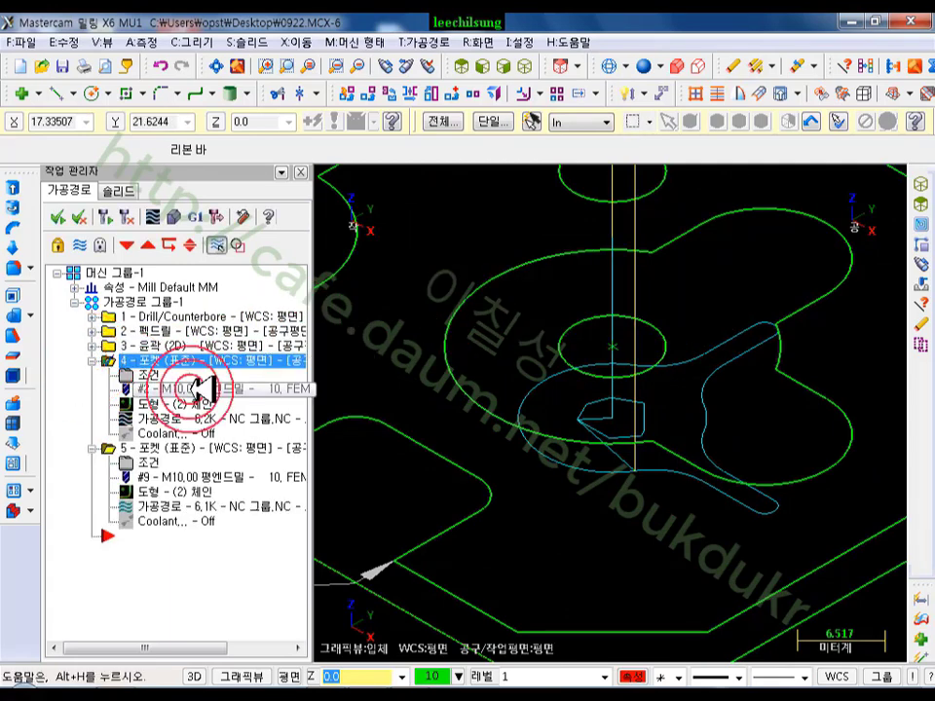
scroll(653, 349, "up", 4)
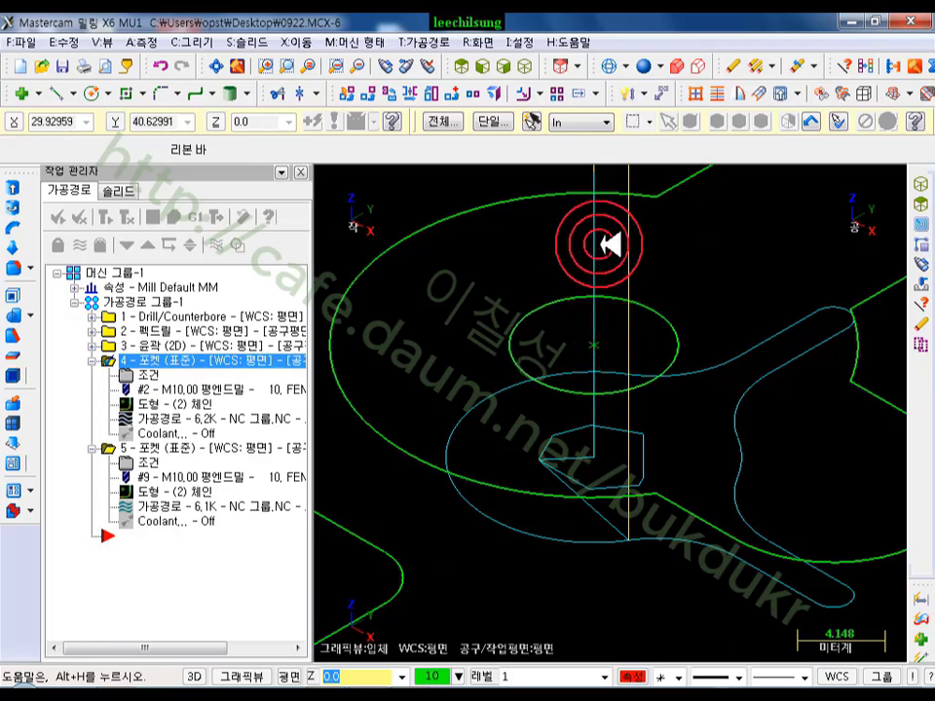
scroll(601, 378, "down", 4)
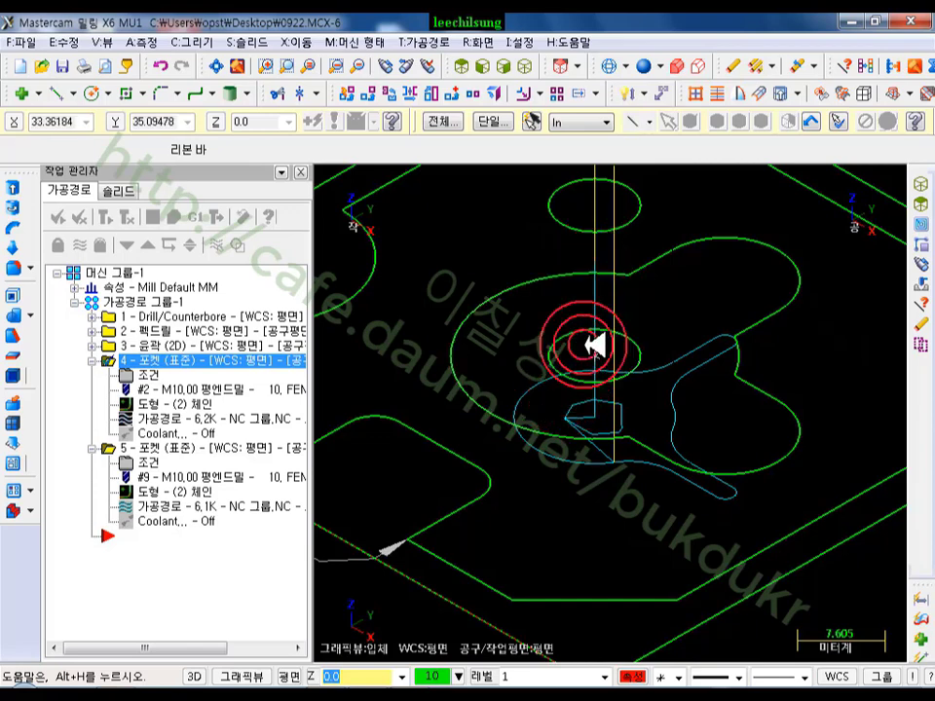
scroll(635, 299, "up", 3)
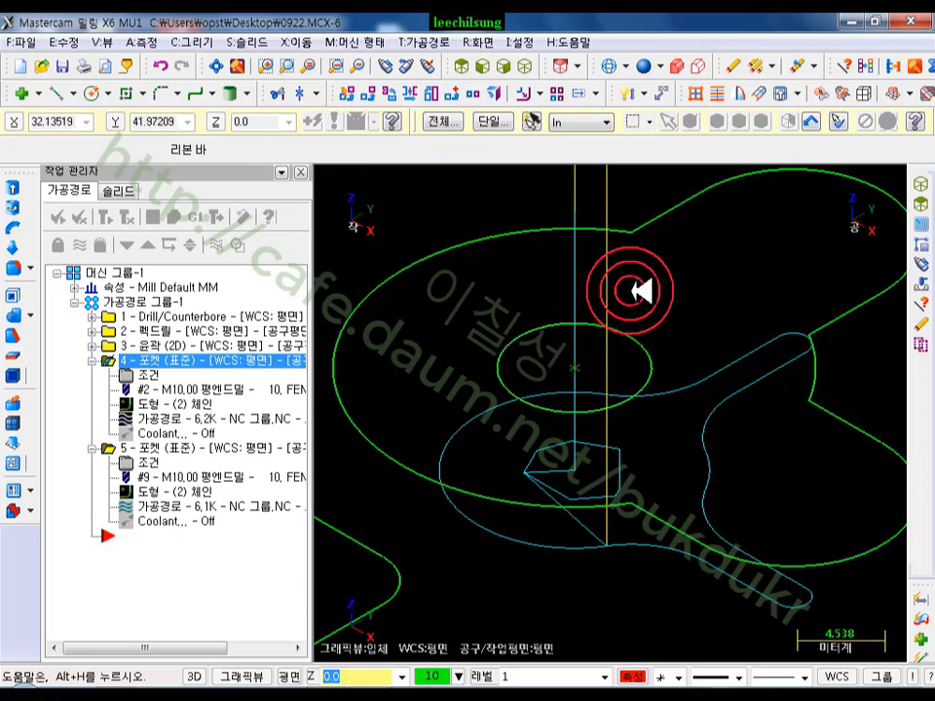
scroll(636, 331, "down", 2)
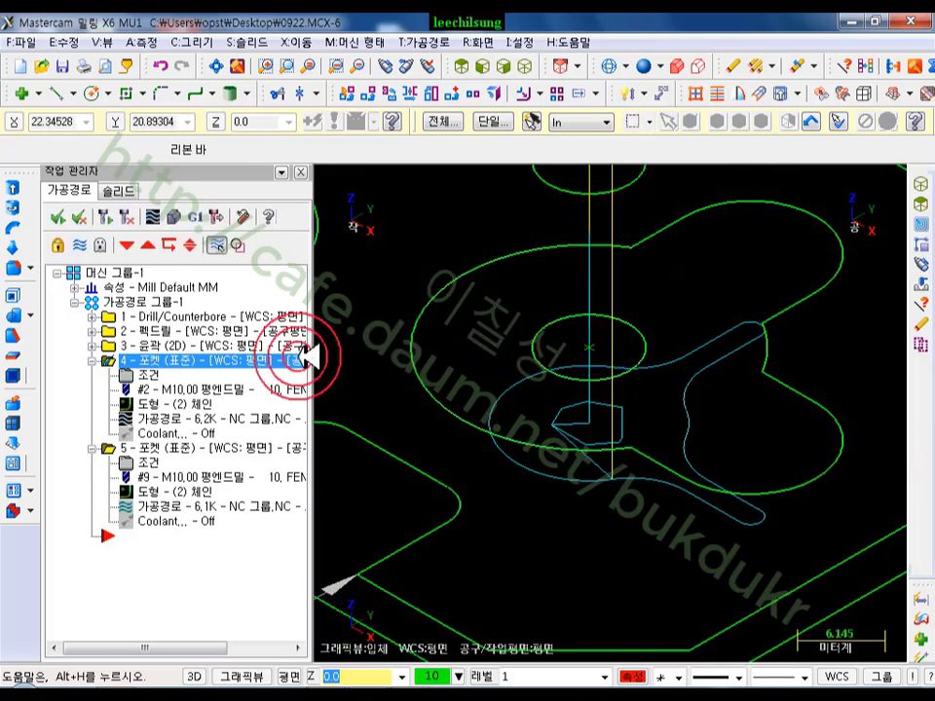
- Set the roughing pocket's entry motion to helix, and enable entry based on the chain's first selected position
left_click(168, 382)
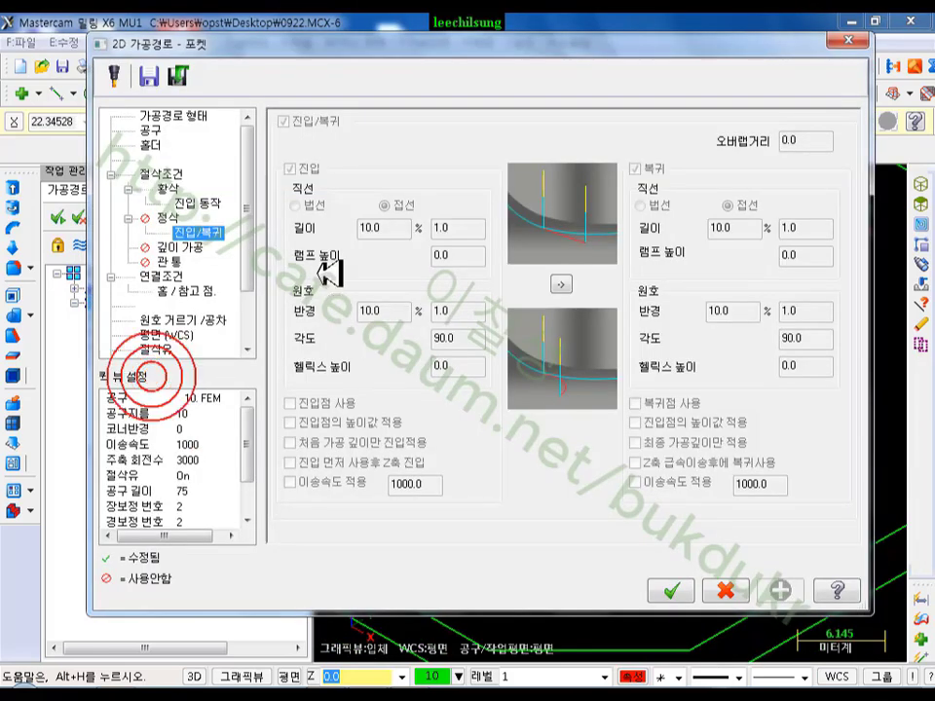
left_click(180, 188)
left_click(188, 202)
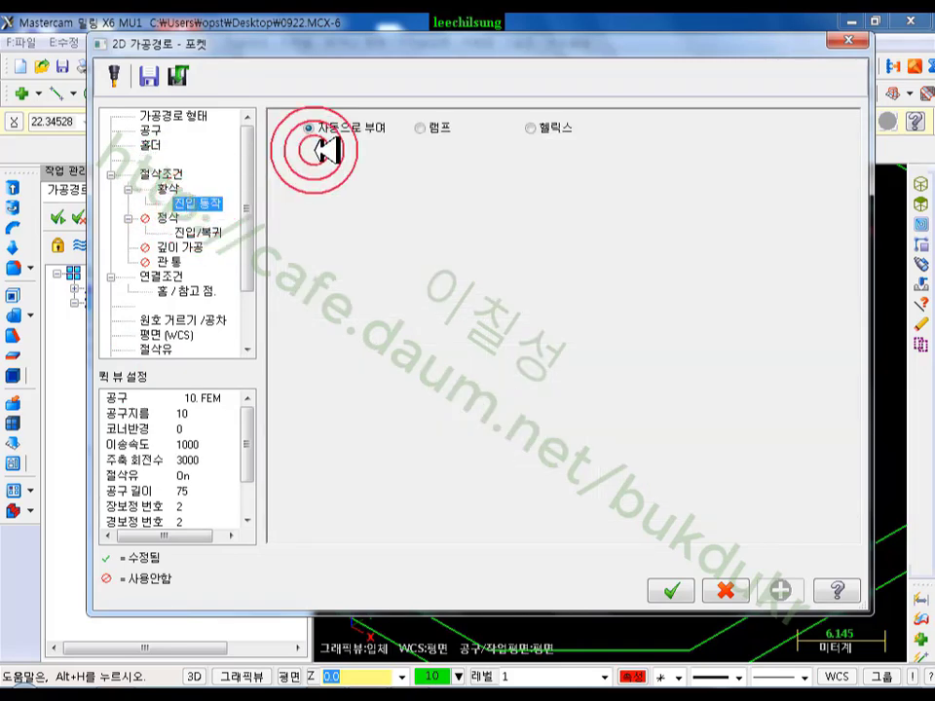
left_click(532, 128)
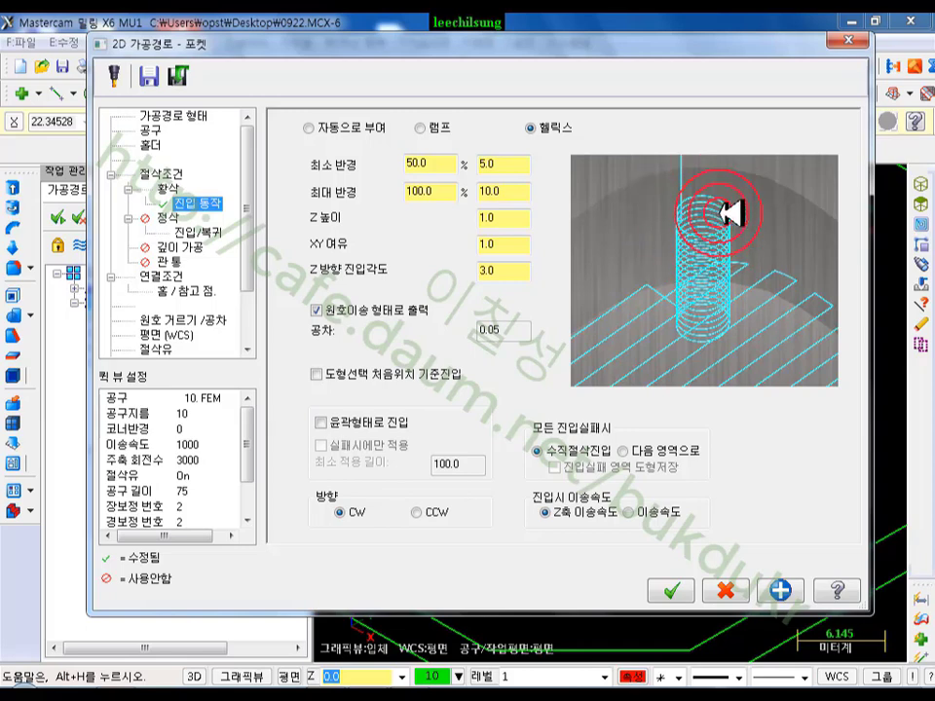
left_click(318, 373)
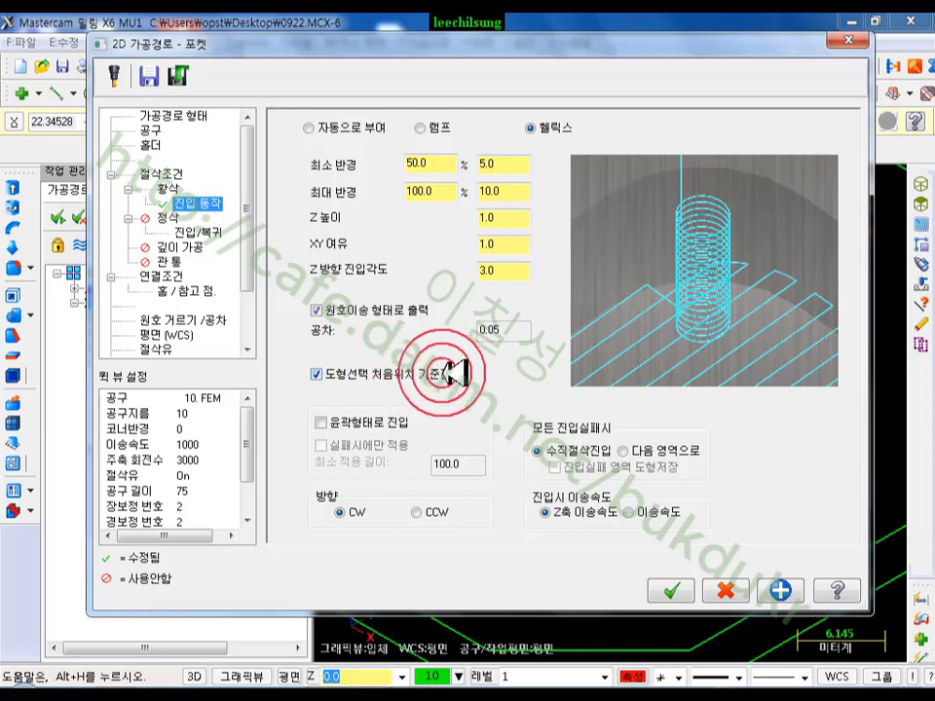
- Set the roughing helix entry's minimum radius to 10% and its maximum radius to 45% of the tool diameter
left_click(439, 163)
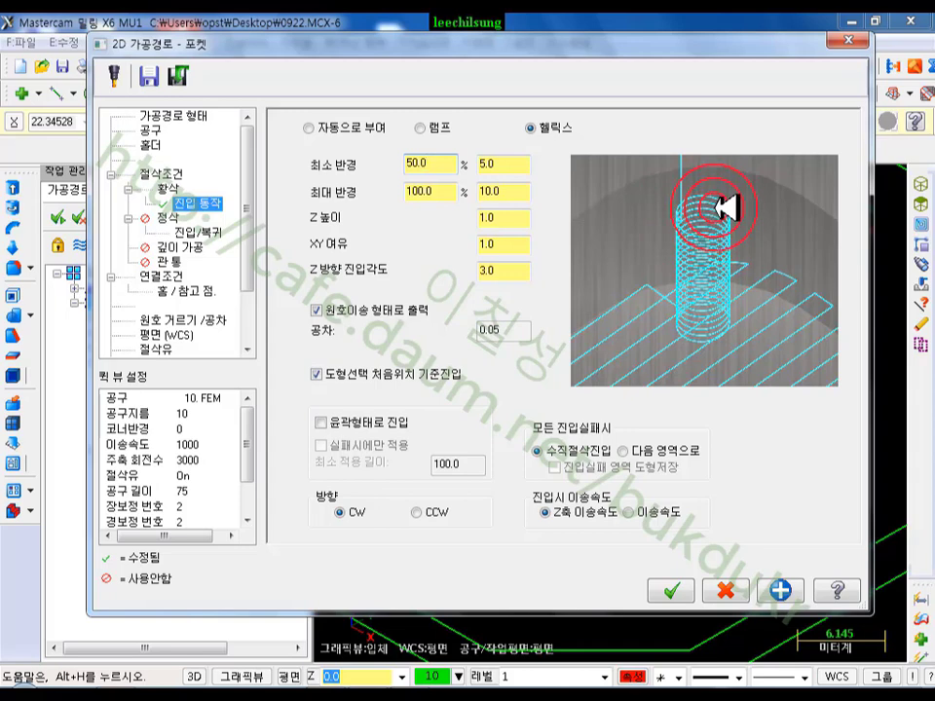
left_click(518, 166)
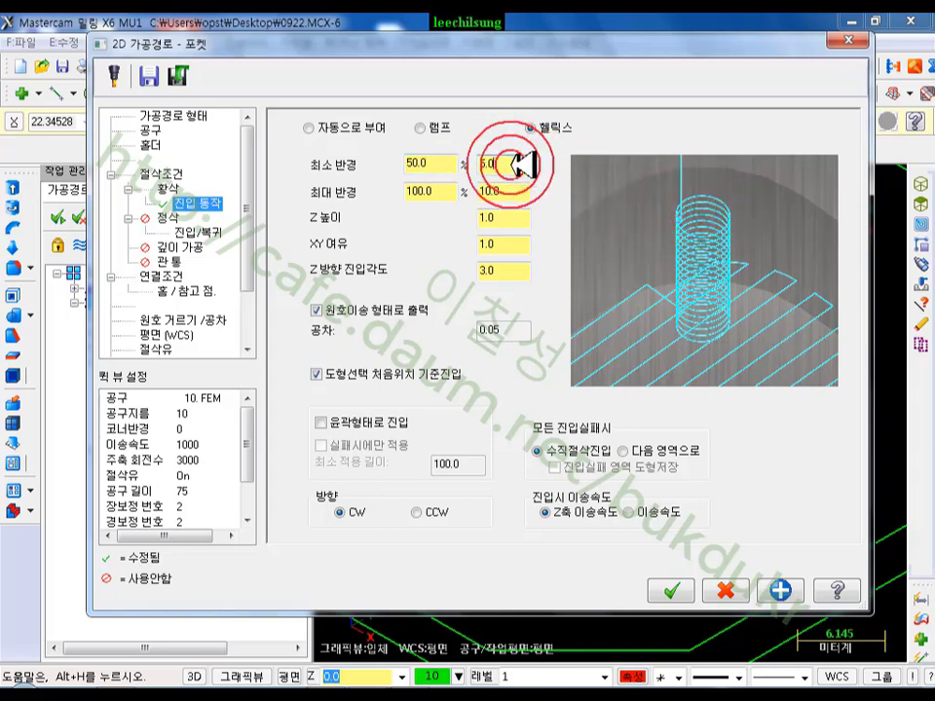
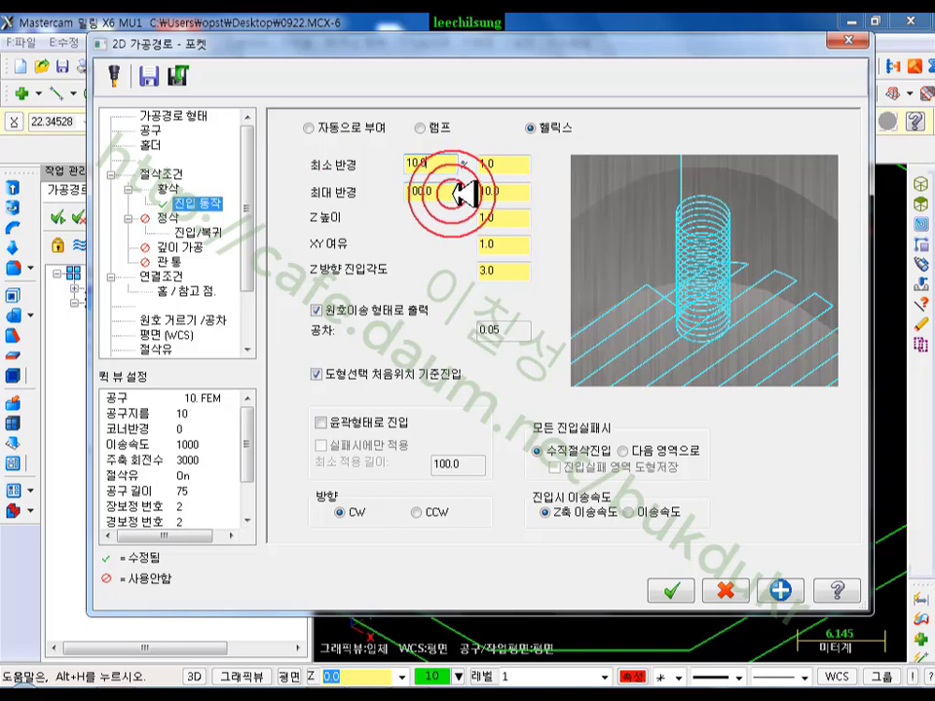
left_click(451, 191)
left_click(363, 182)
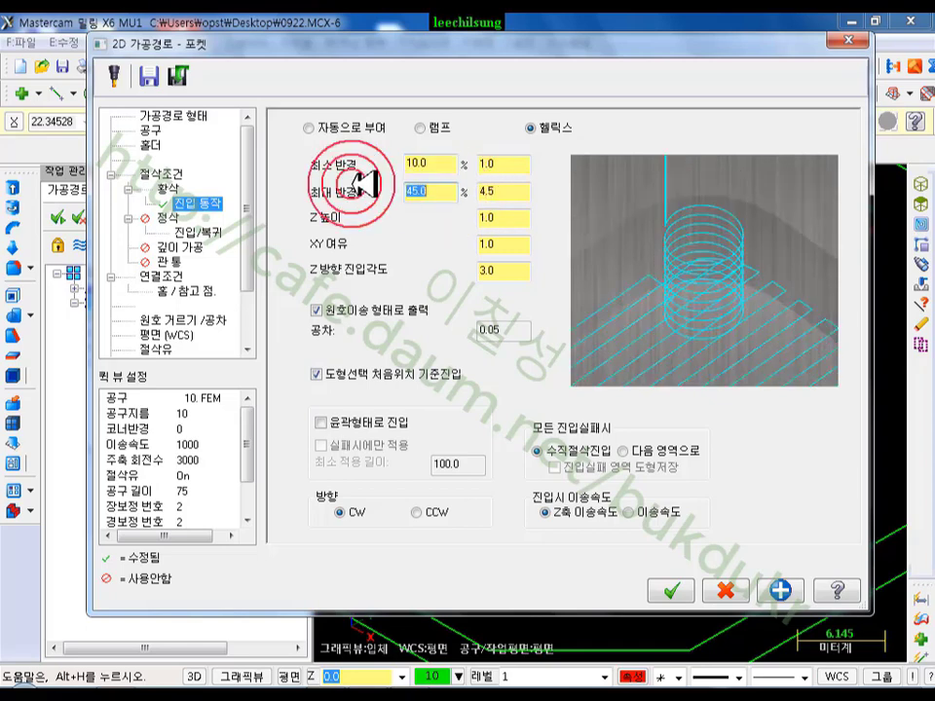
left_click(434, 191)
left_click(521, 166)
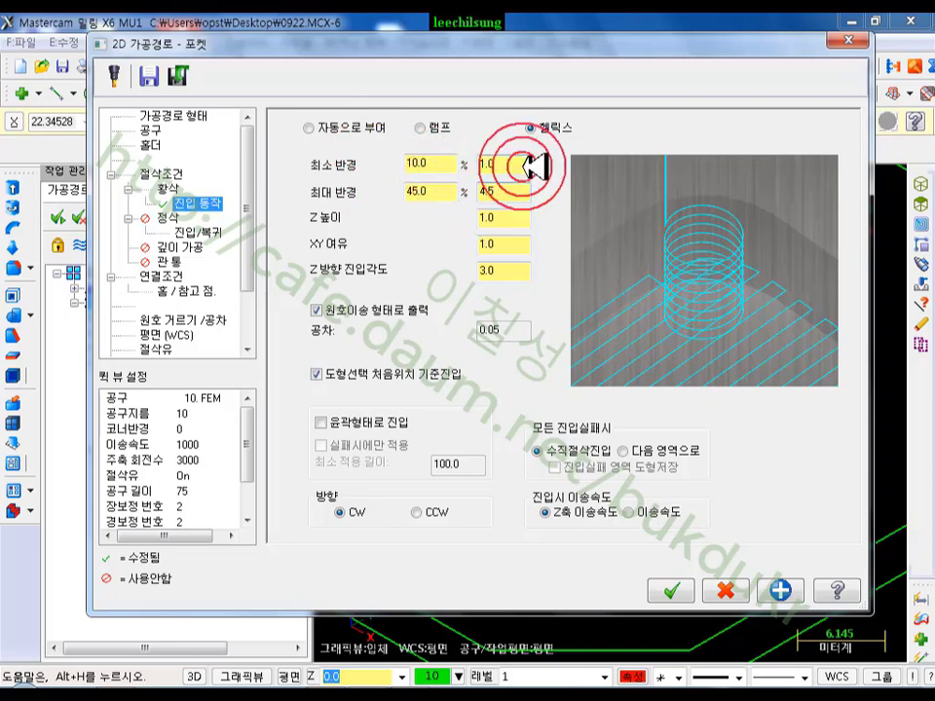
left_click(513, 192)
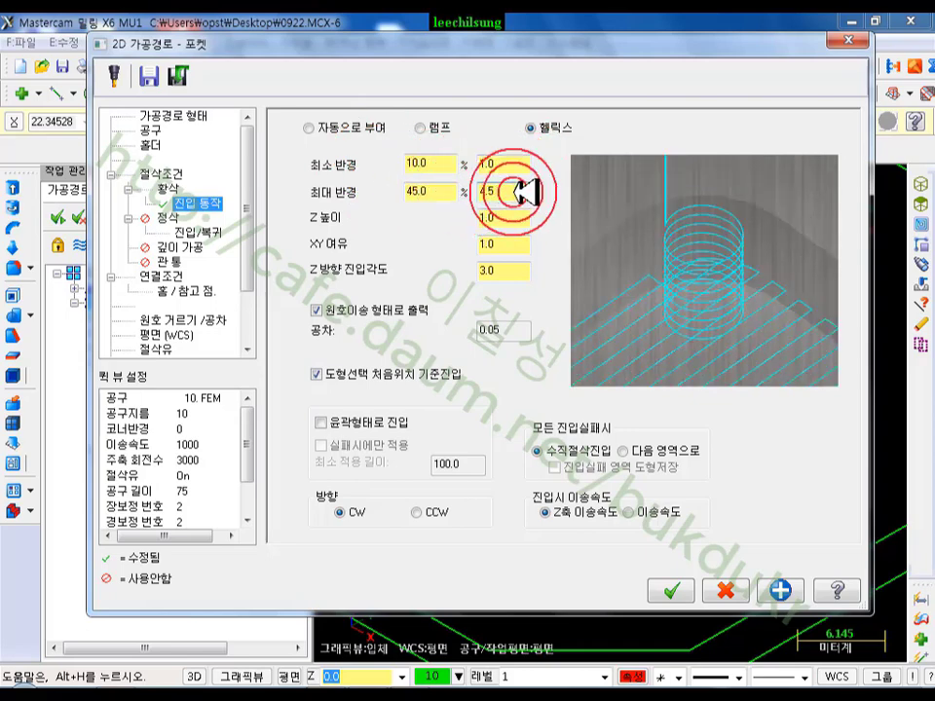
left_click(526, 217)
left_click(487, 191)
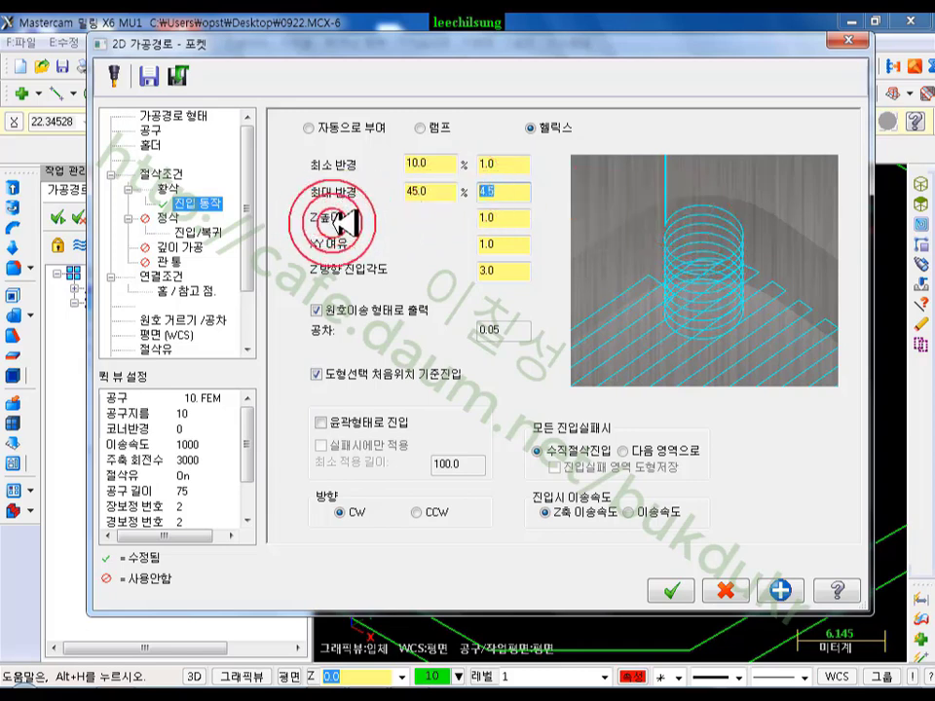
- Check the helix entry's Z clearance, and set its XY clearance to 0.5 mm
left_click(513, 218)
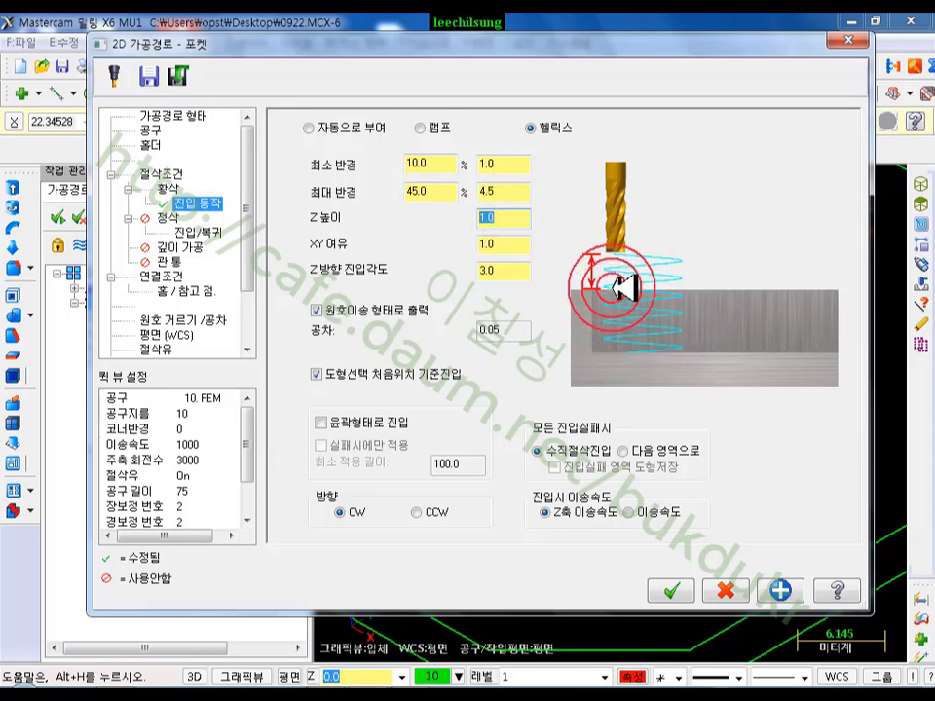
left_click(513, 243)
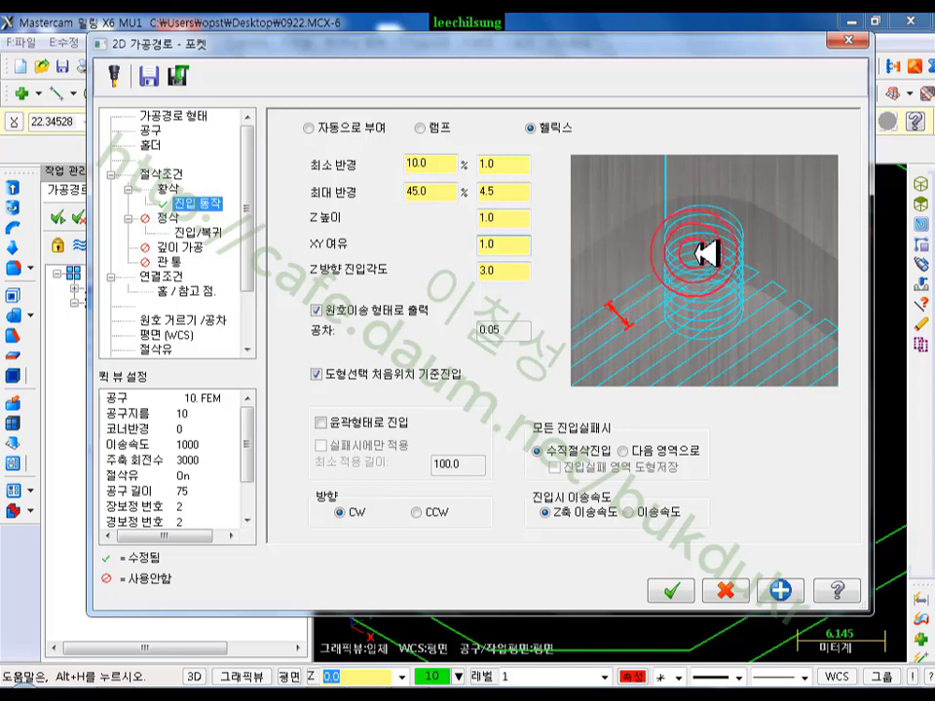
double_click(516, 246)
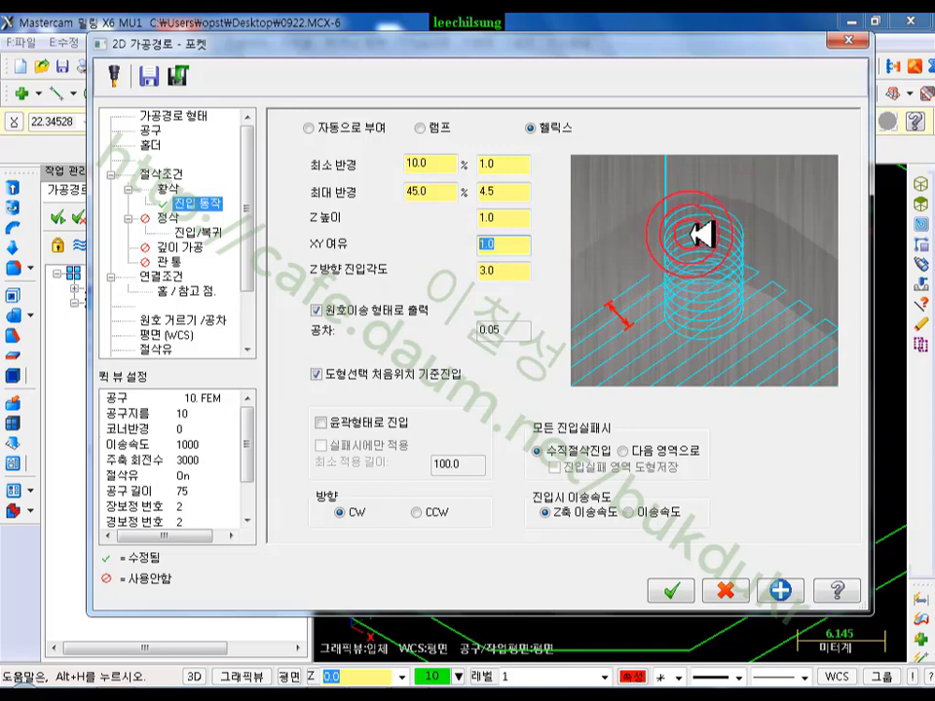
double_click(518, 246)
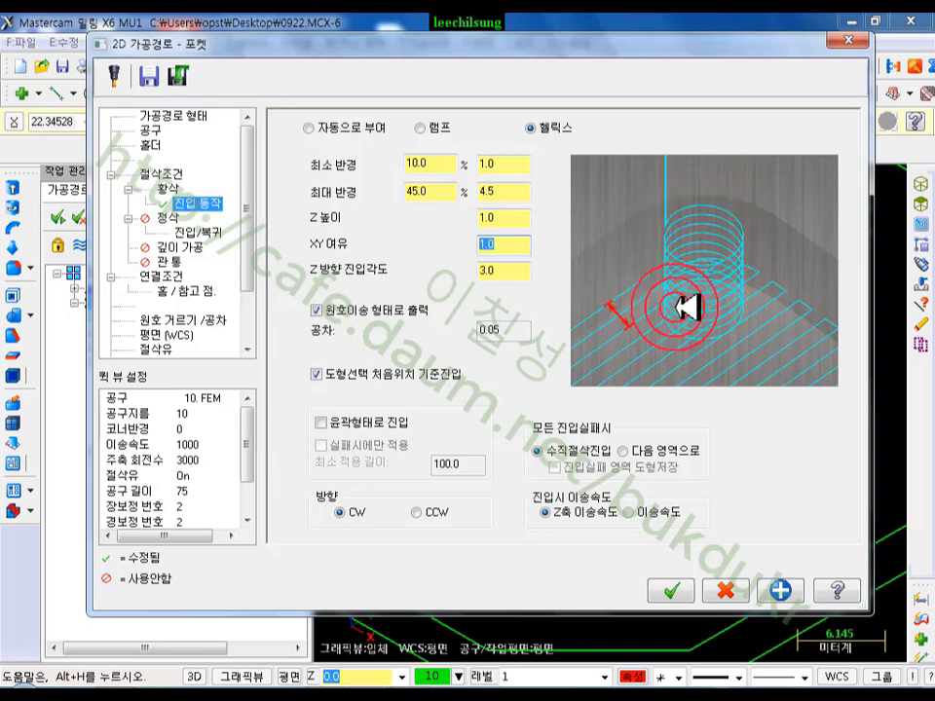
left_click(508, 240)
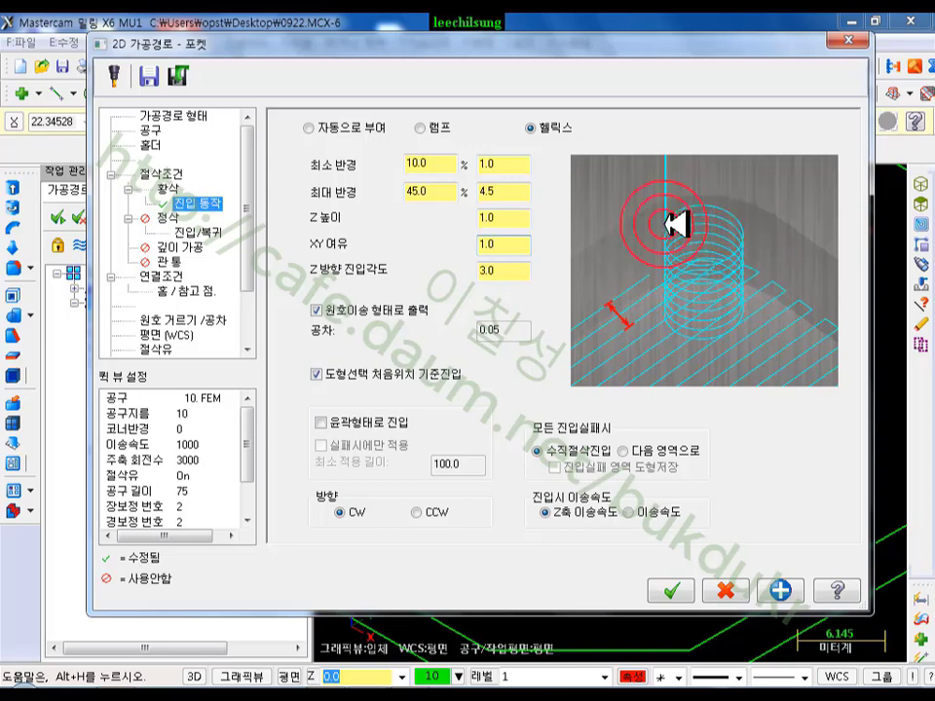
left_click(509, 243)
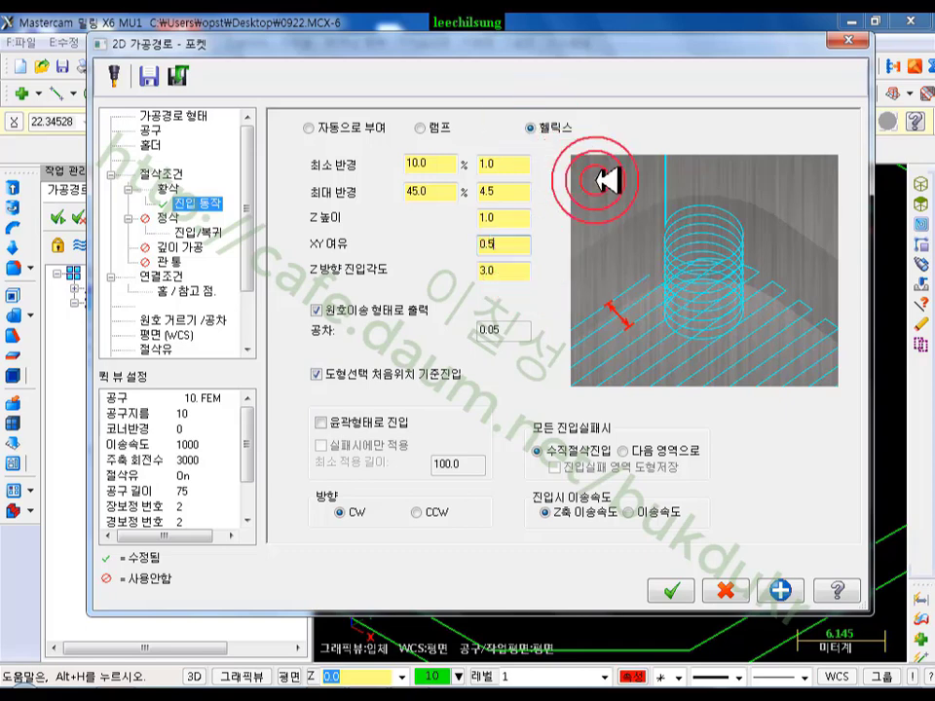
left_click(484, 244)
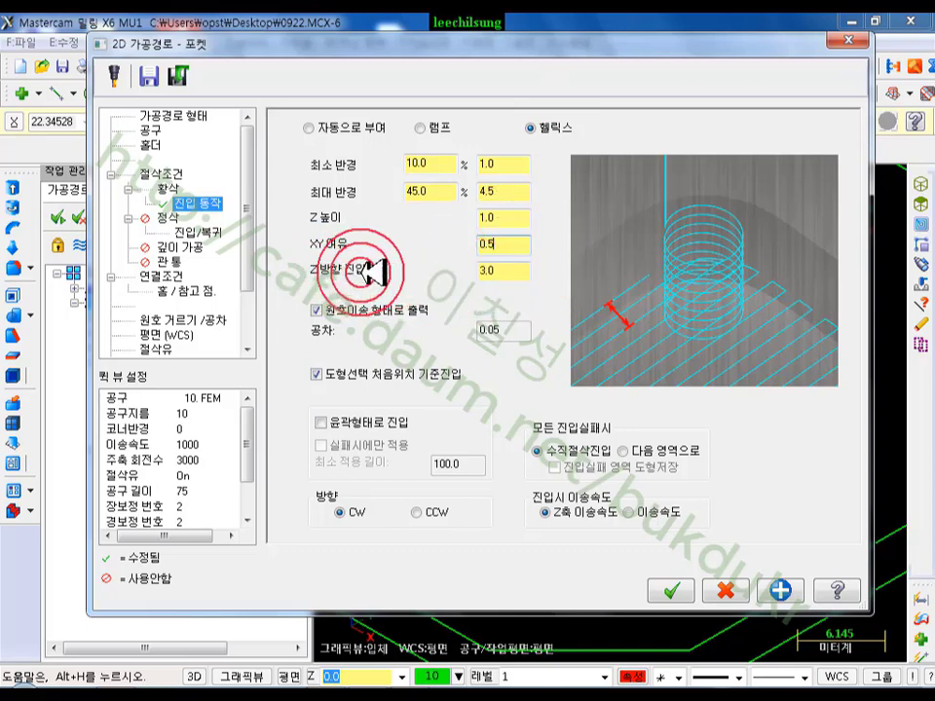
left_click(510, 270)
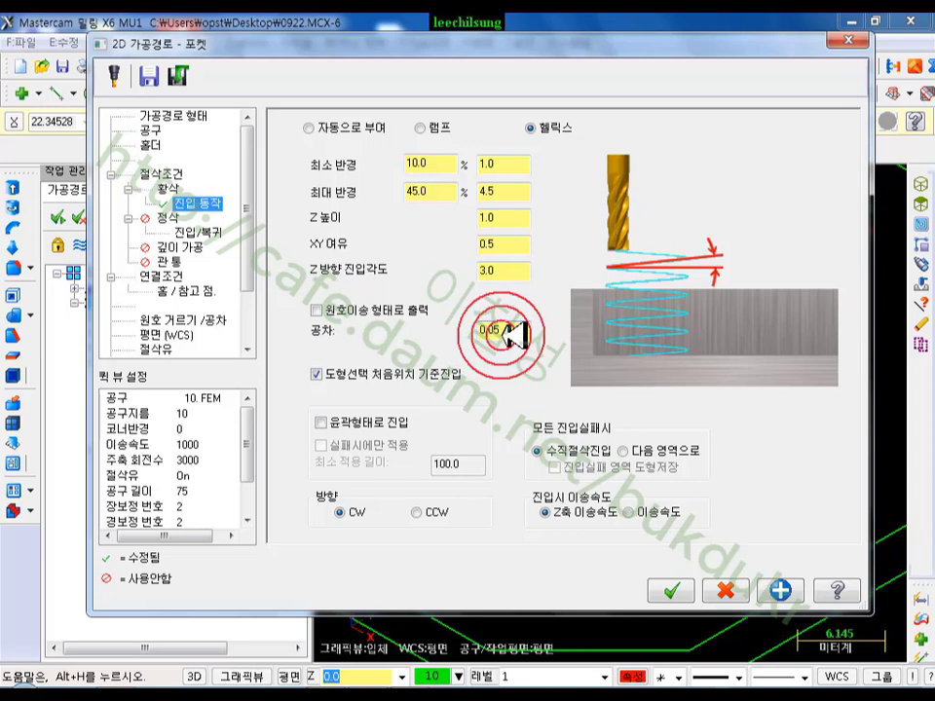
double_click(503, 330)
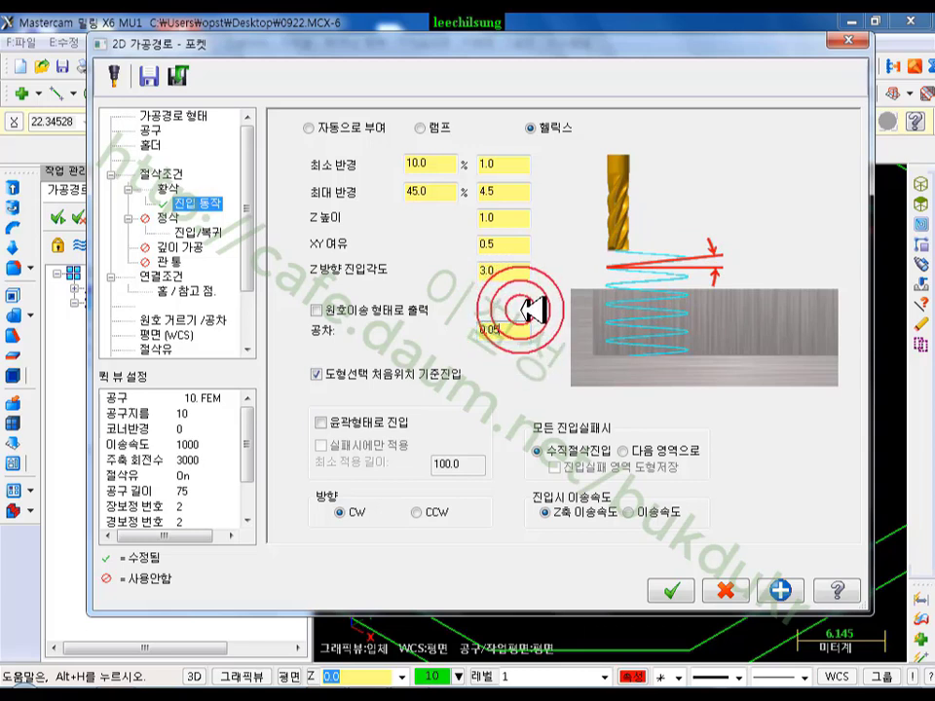
type("5")
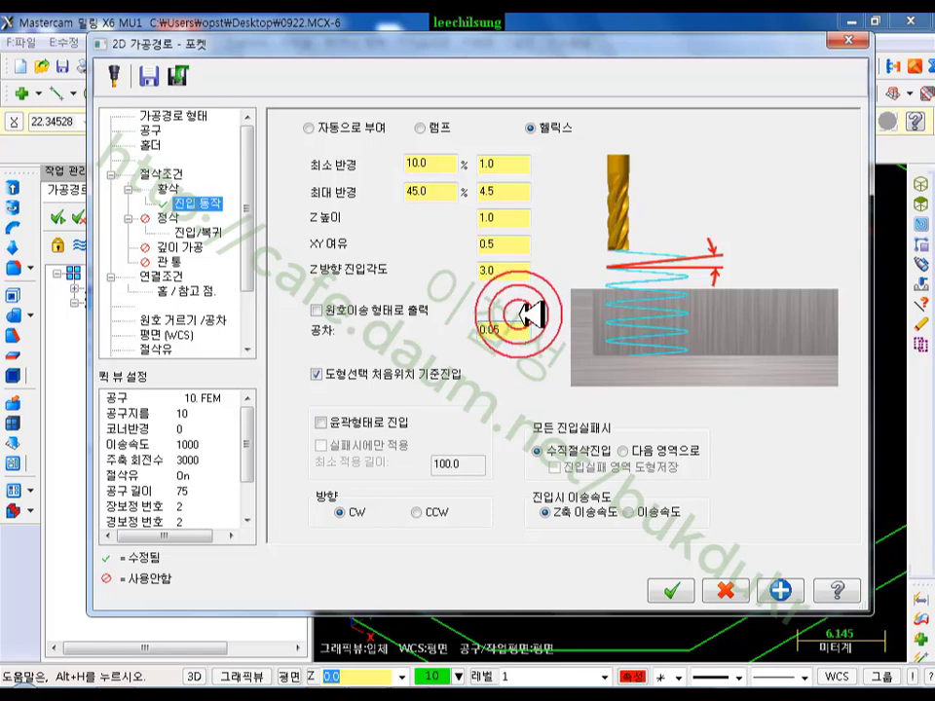
left_click(316, 309)
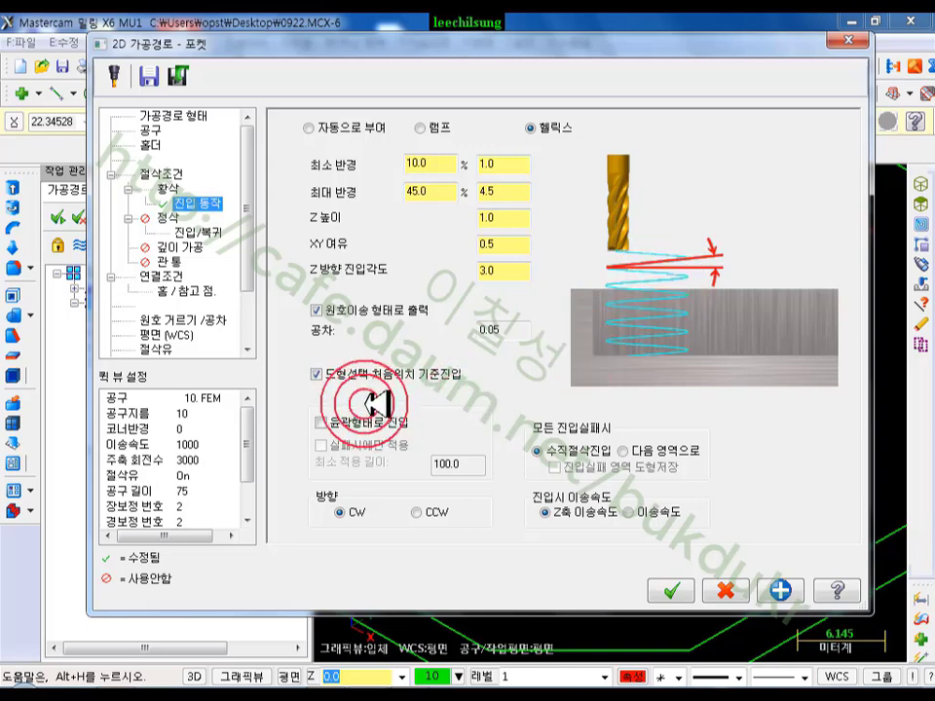
- Enable boundary-following entry only on failure with a minimum length of 1.0, and choose the next area if all entry attempts fail
left_click(320, 422)
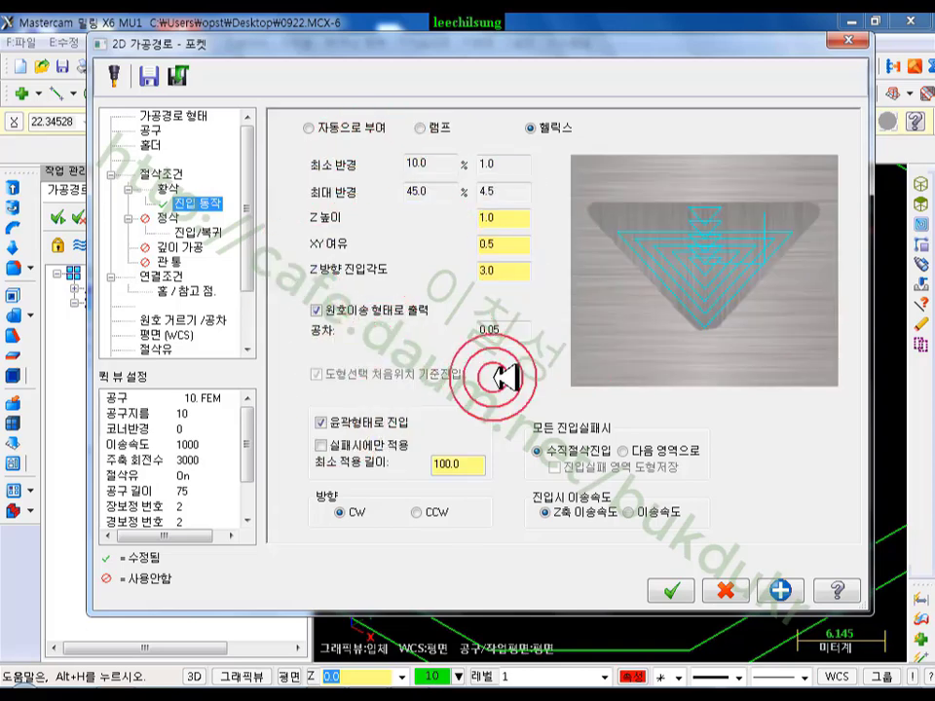
left_click(320, 444)
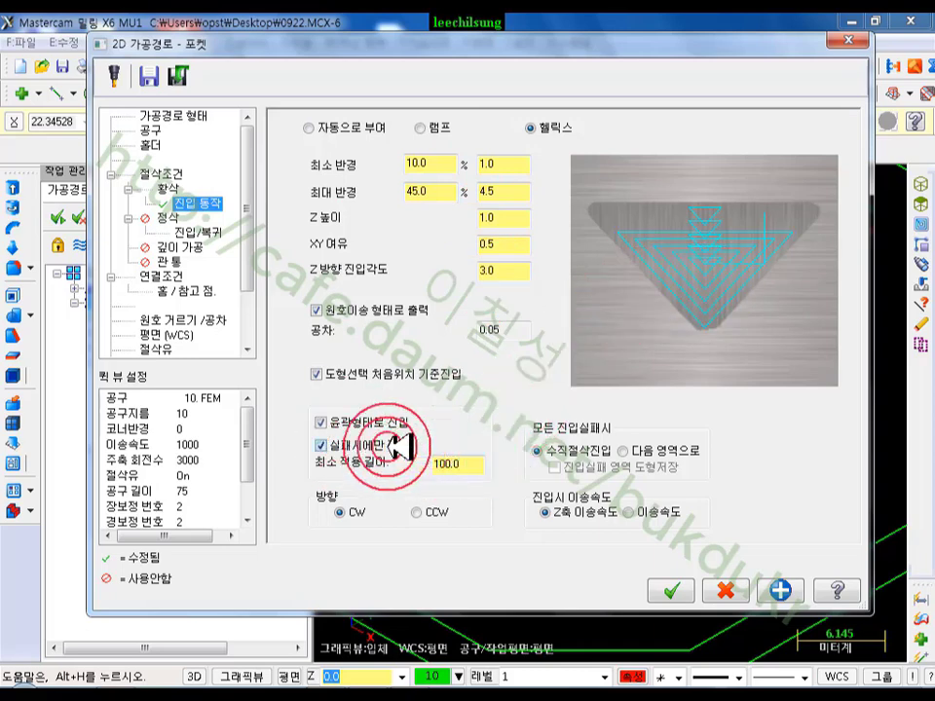
left_click(445, 464)
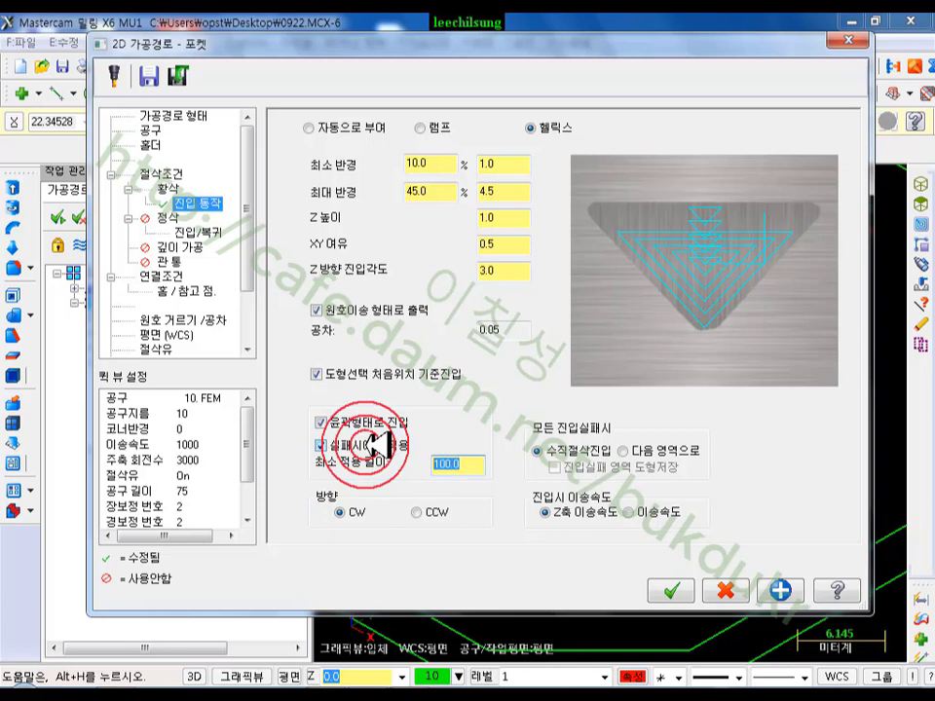
type("1")
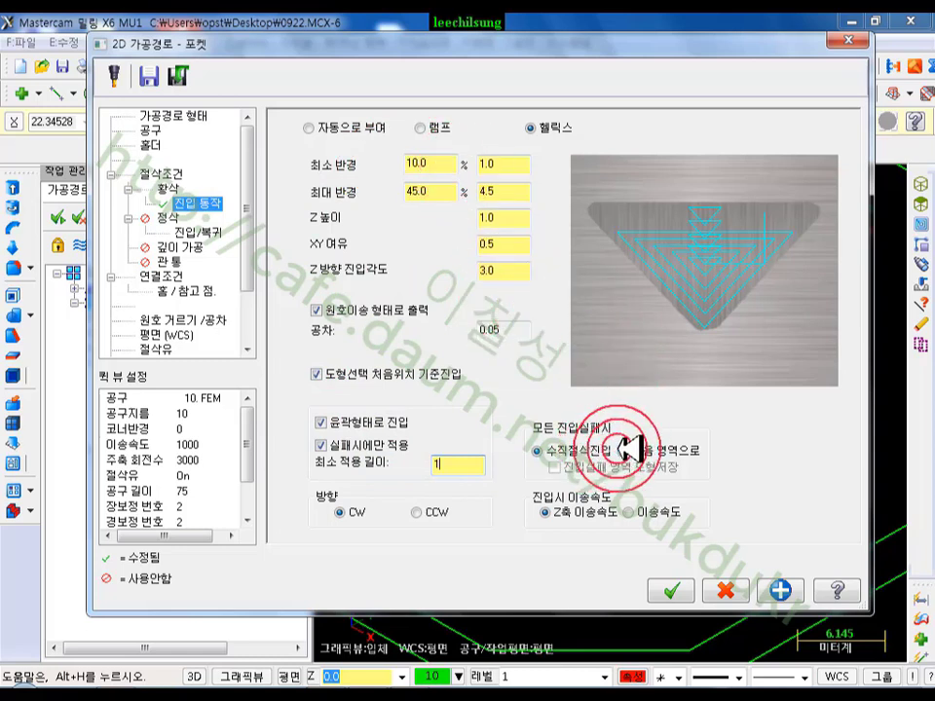
left_click(626, 451)
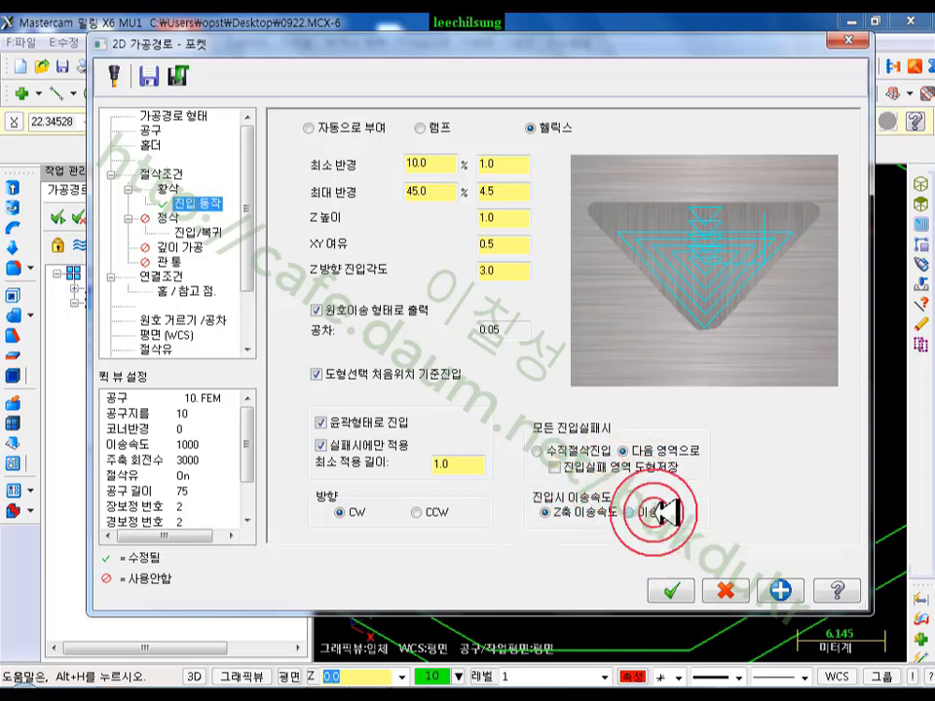
- Accept the roughing pocket's entry settings and regenerate its toolpath with the helix entry
left_click(671, 592)
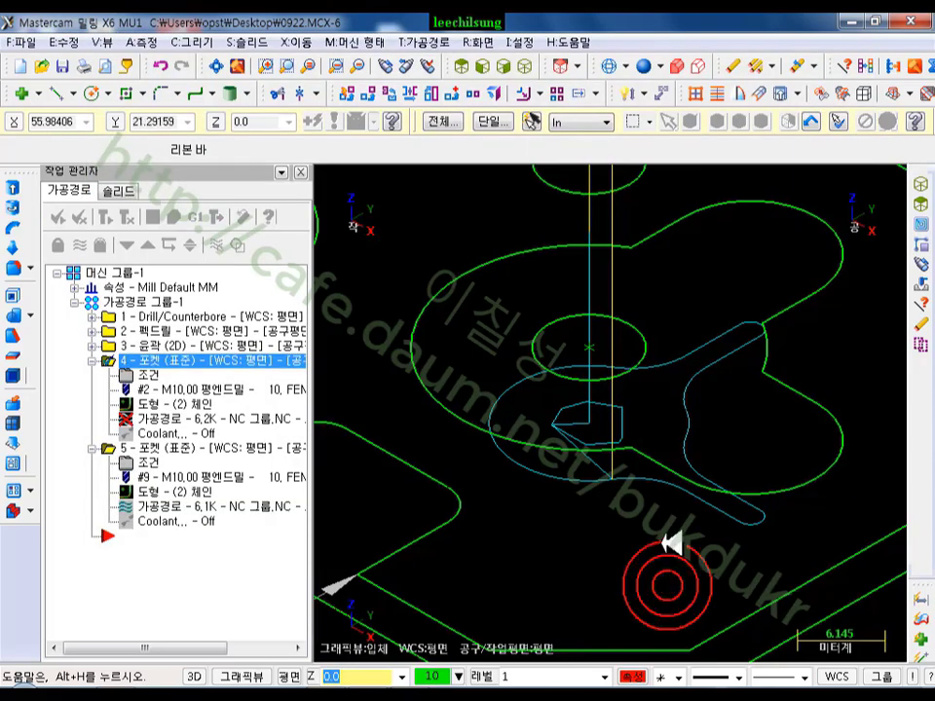
left_click(124, 215)
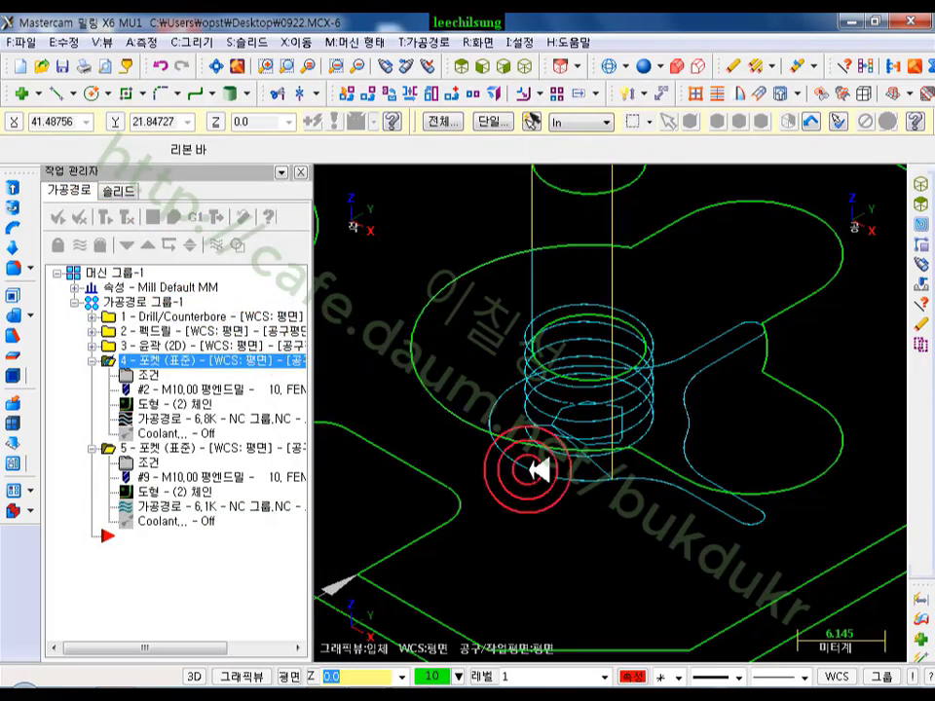
scroll(731, 539, "down", 1)
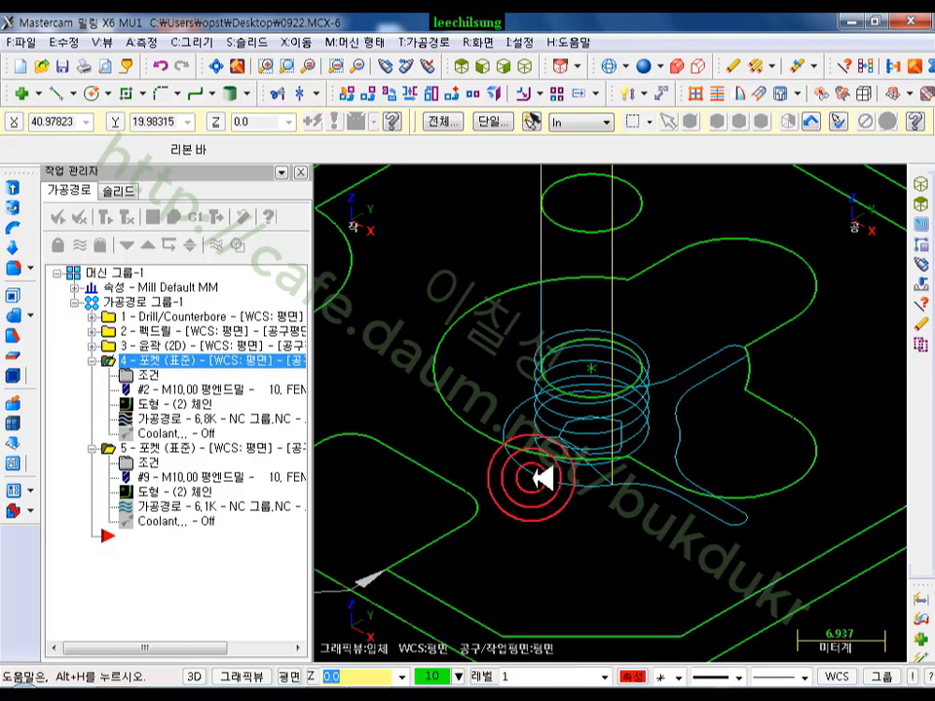
- Backplot the roughing pocket toolpath and examine the tool's helical descent around the circle in plan view
left_click(156, 420)
left_click(323, 180)
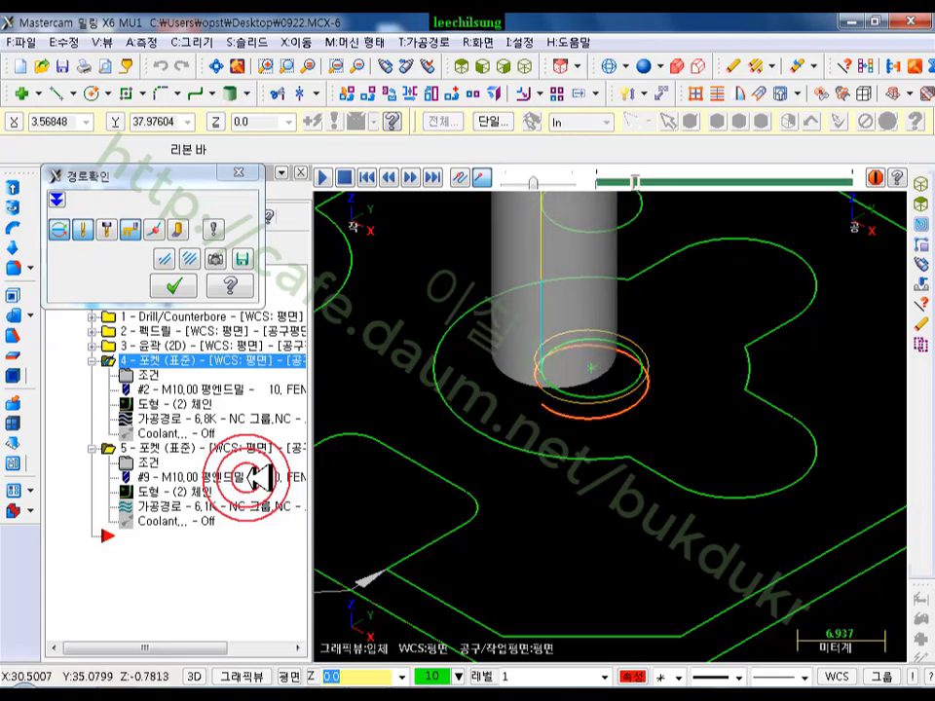
left_click(464, 66)
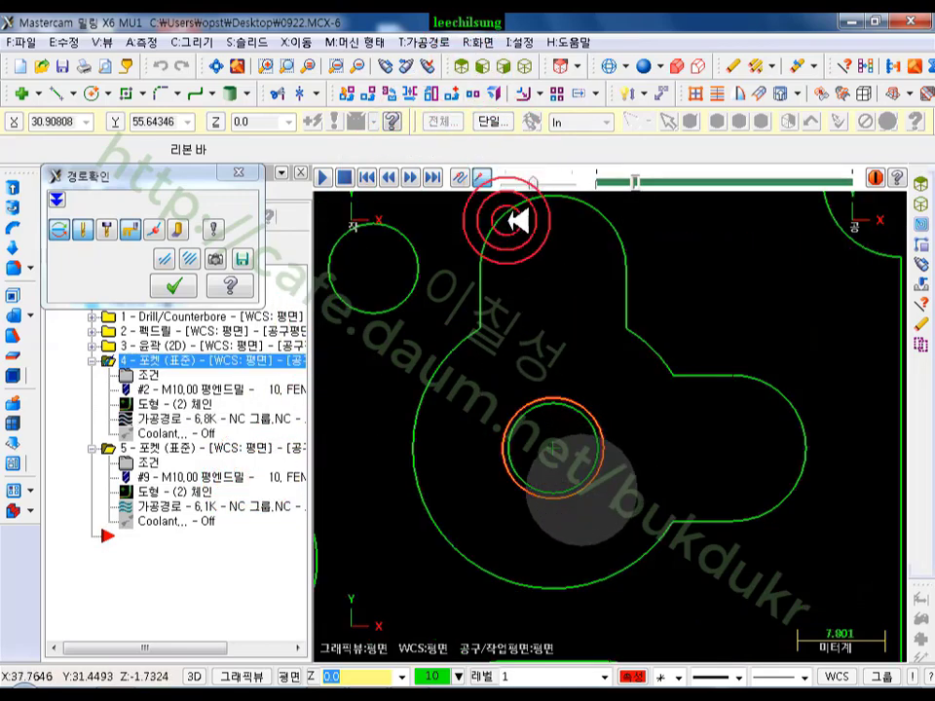
scroll(451, 442, "up", 5)
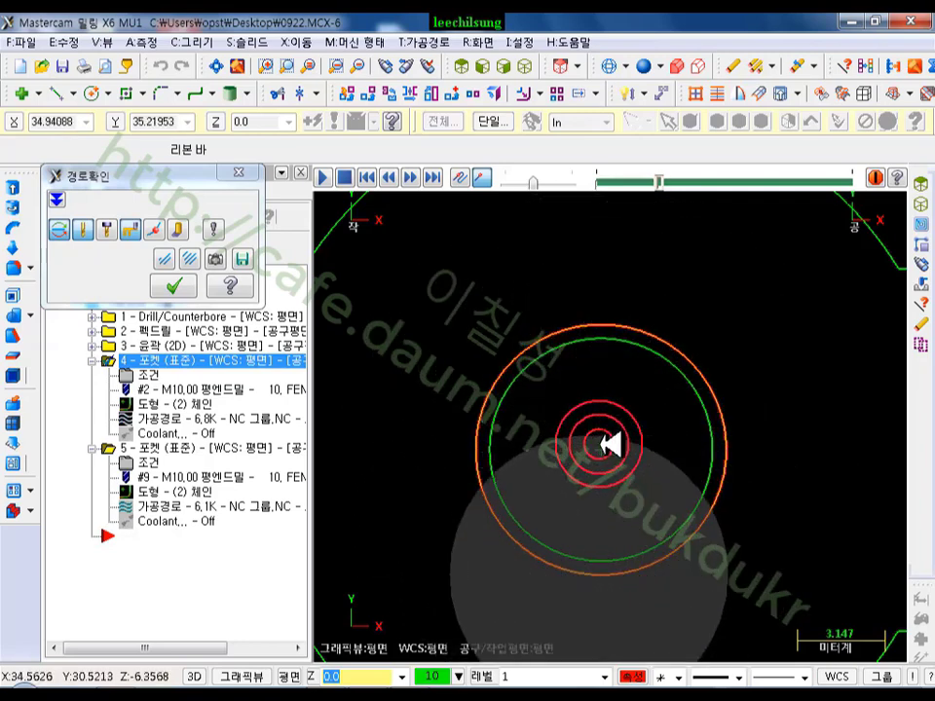
- Backplot pocket operation 4 with the cut material shaded, and close the toolpath verification
scroll(596, 395, "down", 1)
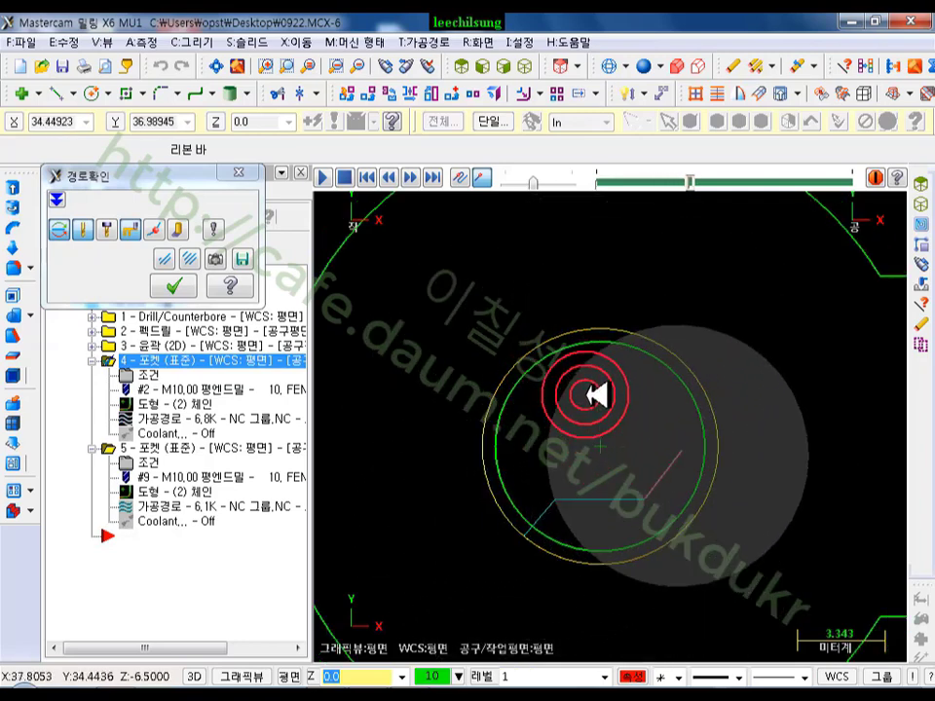
scroll(584, 385, "down", 3)
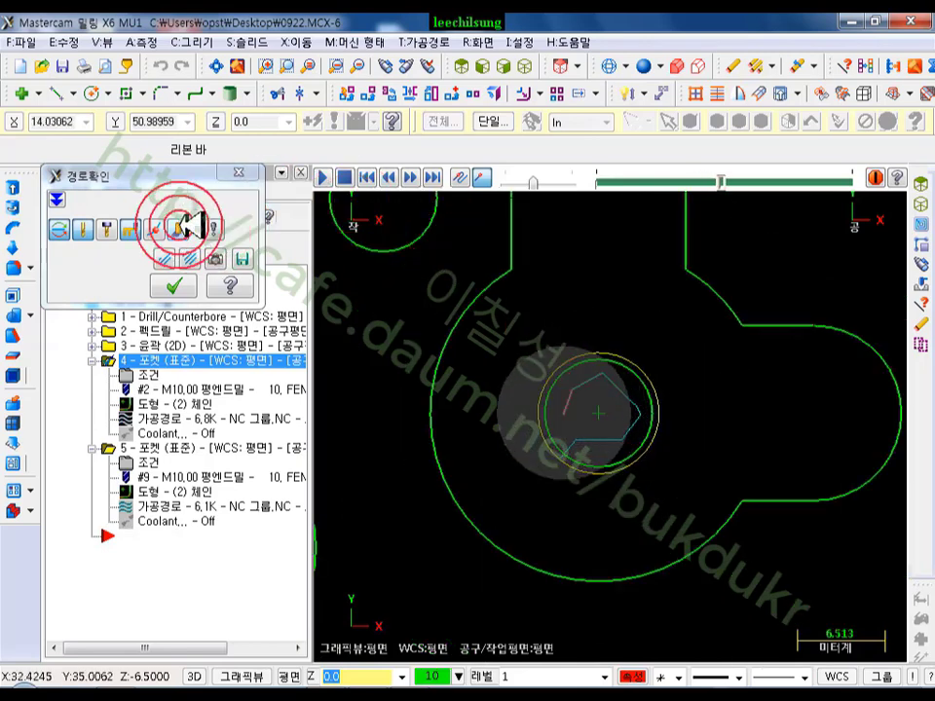
left_click(183, 226)
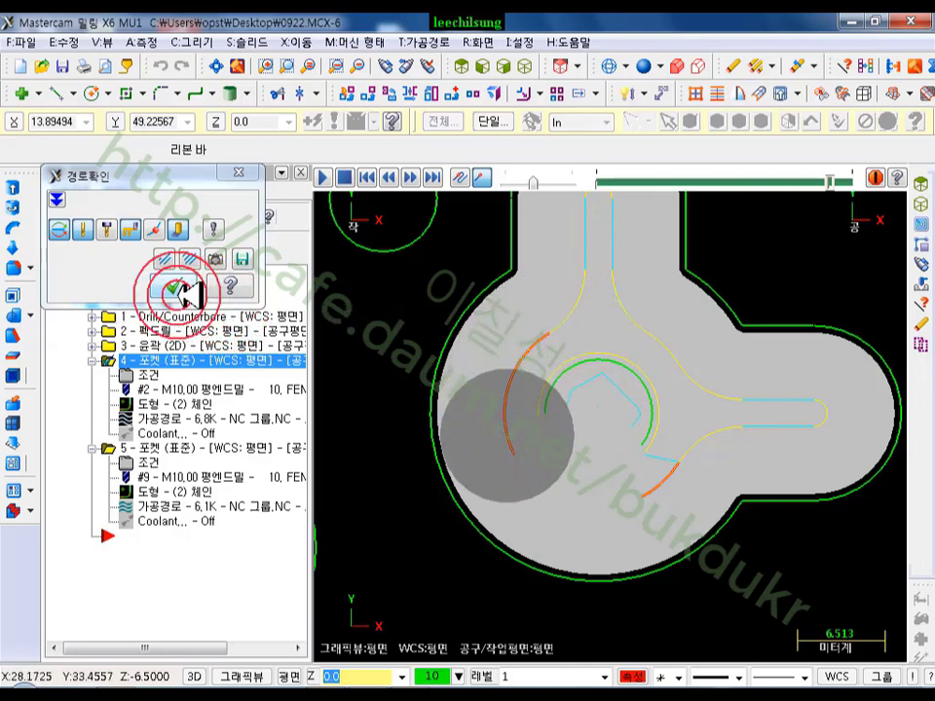
left_click(175, 285)
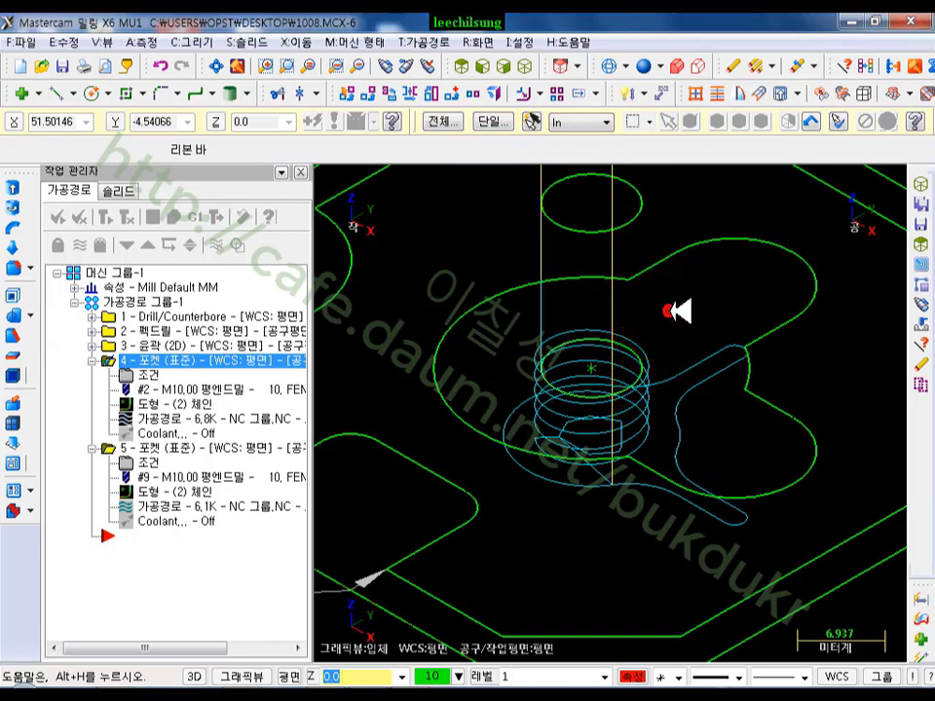
- Collapse pocket operations 4 and 5 in the toolpath operation list
scroll(670, 332, "down", 2)
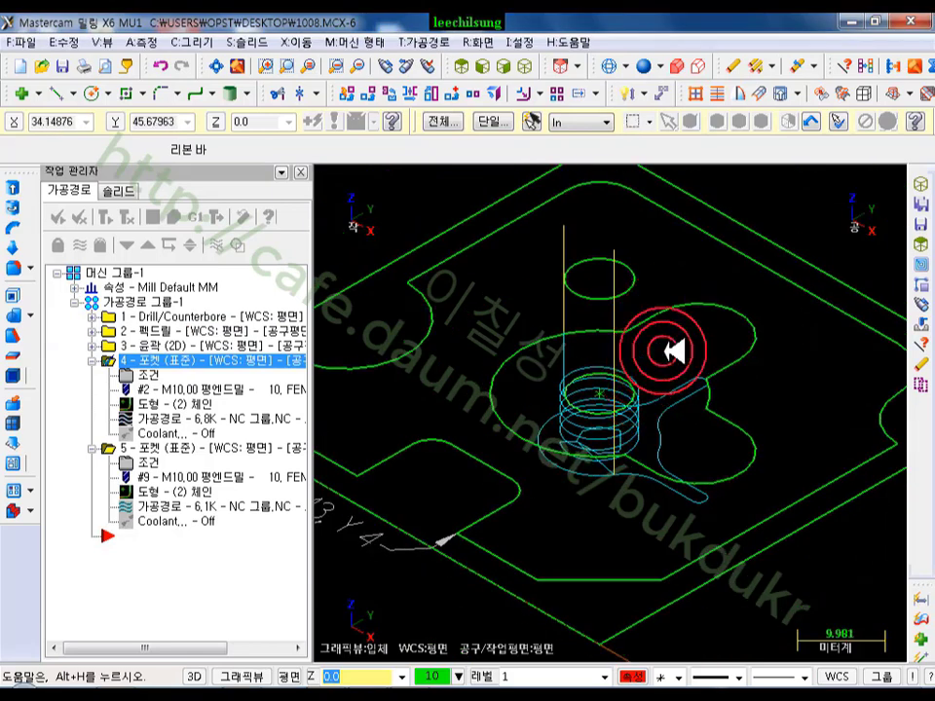
left_click(92, 360)
left_click(93, 375)
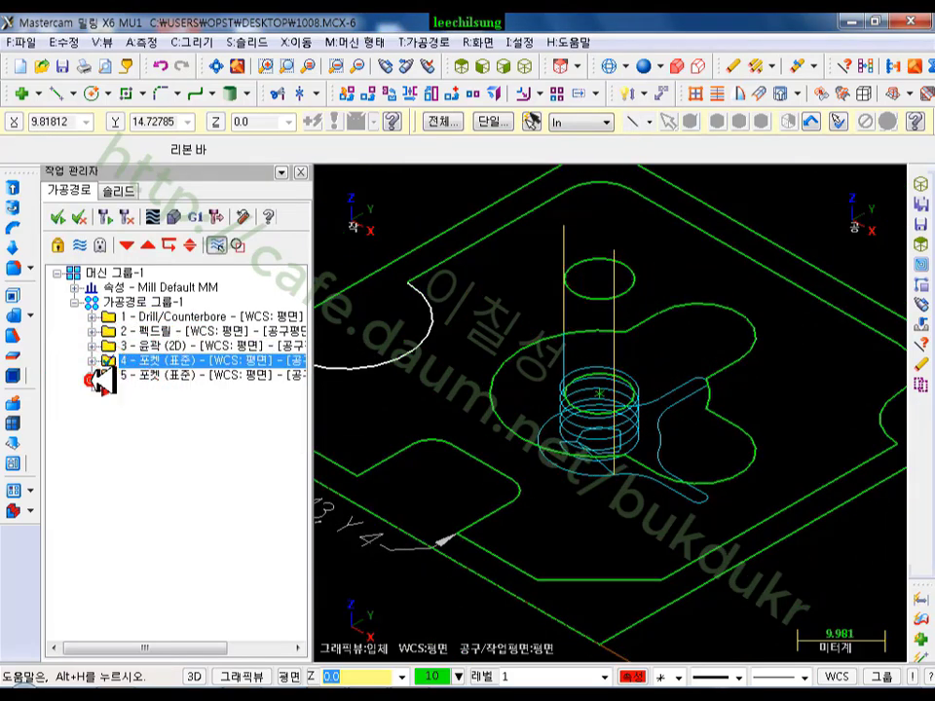
- In the top view, hide all geometry except the outer square and the stepped inner profile, and turn off operation 4's toolpath display
scroll(590, 394, "down", 2)
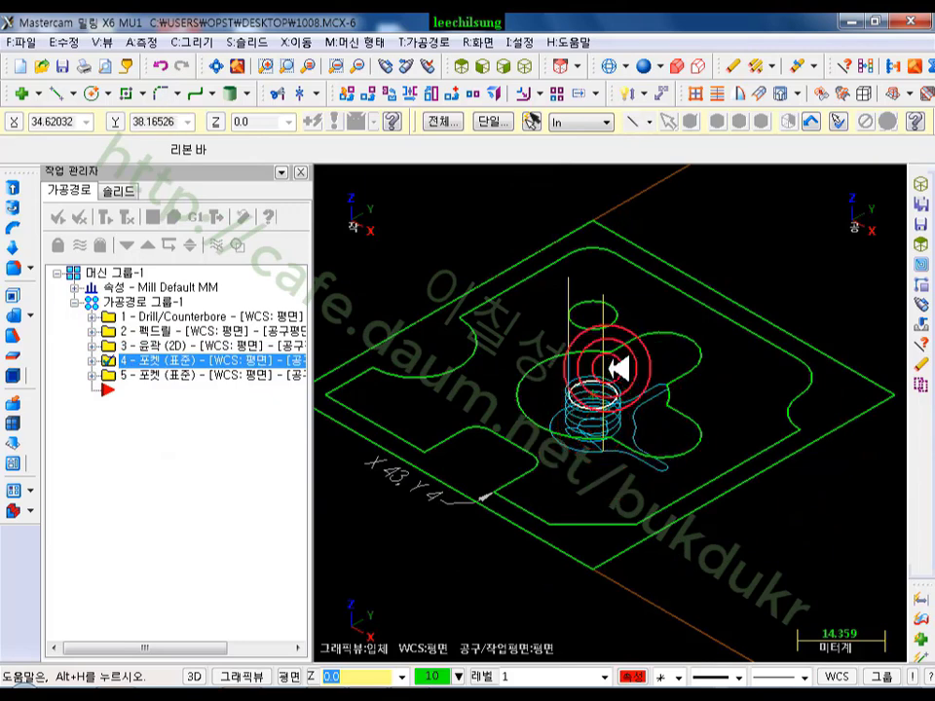
left_click(478, 64)
scroll(599, 375, "down", 1)
scroll(608, 374, "down", 2)
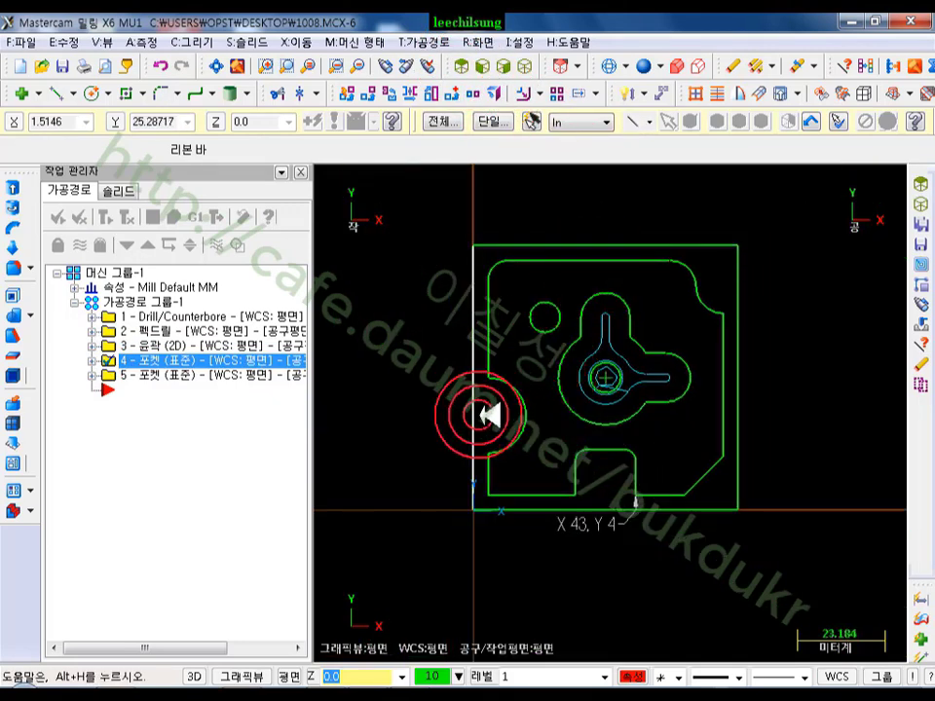
left_click(474, 416)
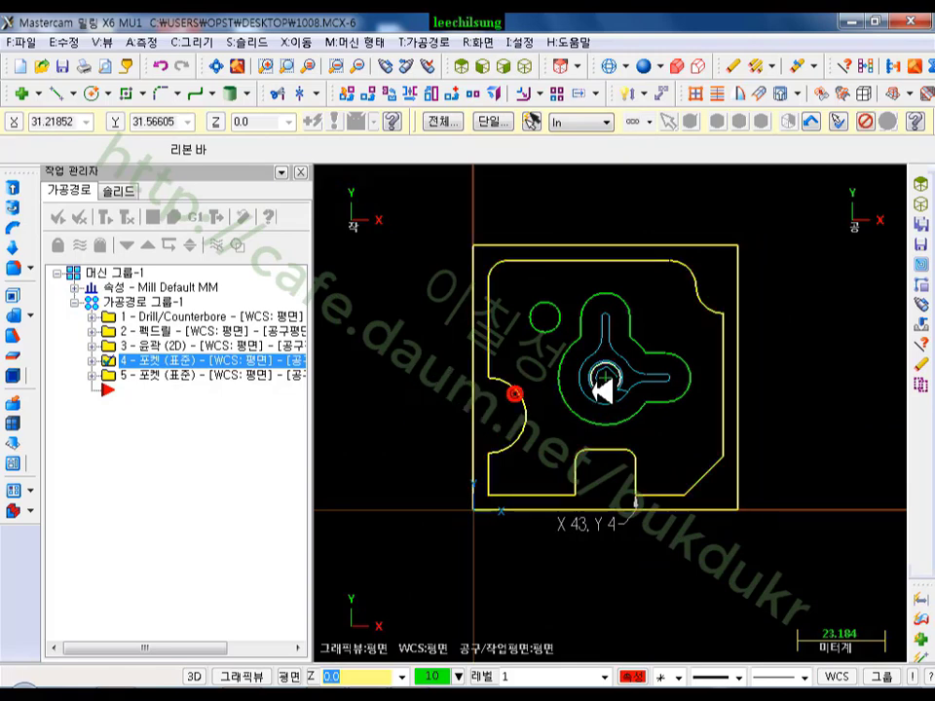
key("Escape")
scroll(602, 365, "up", 1)
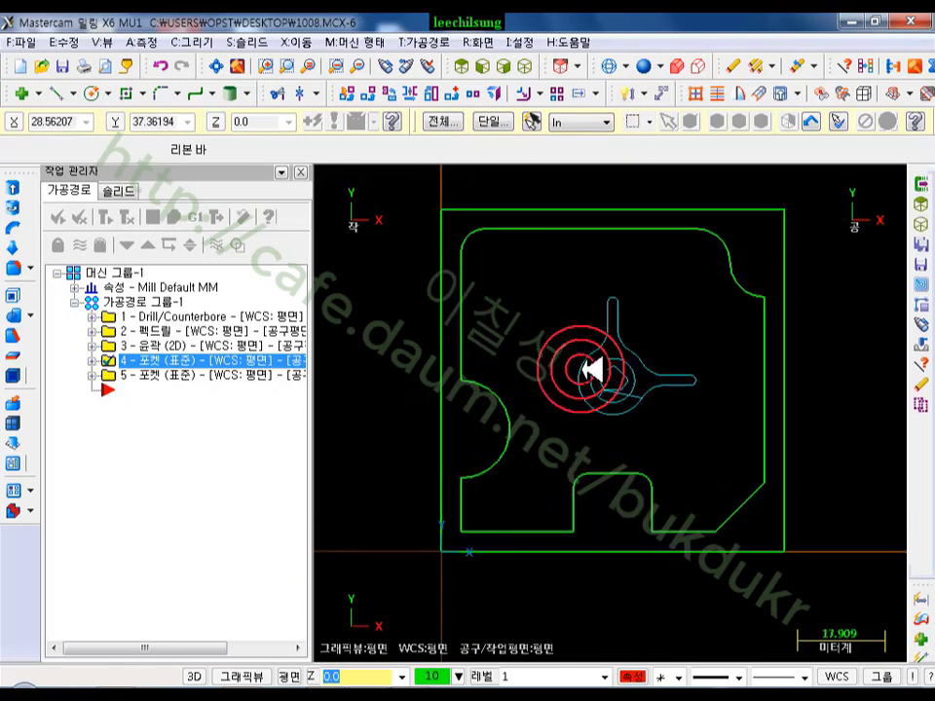
left_click(79, 245)
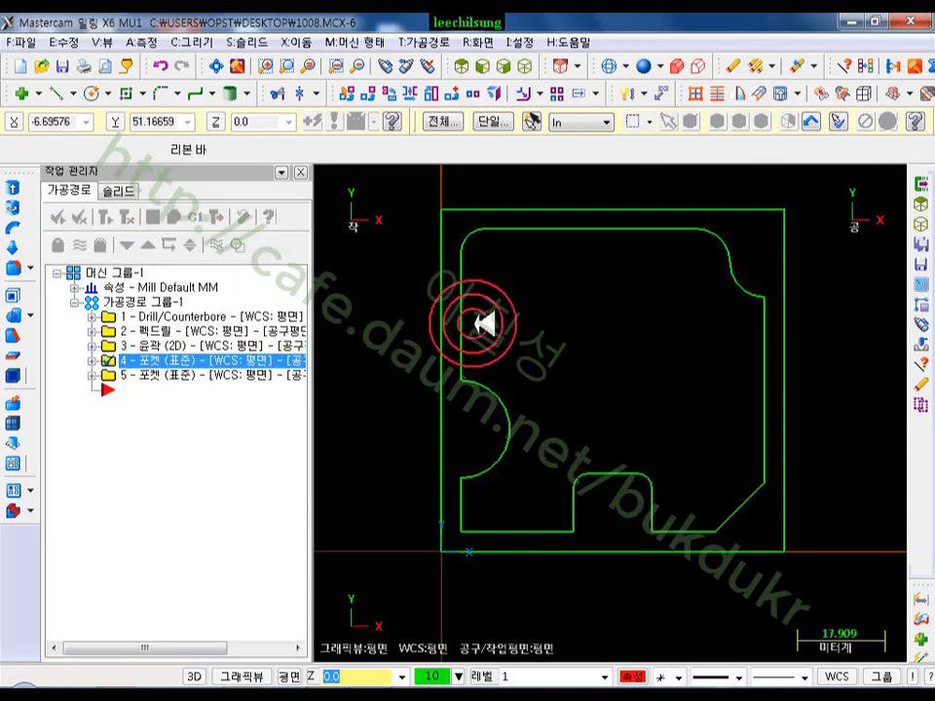
scroll(570, 355, "down", 1)
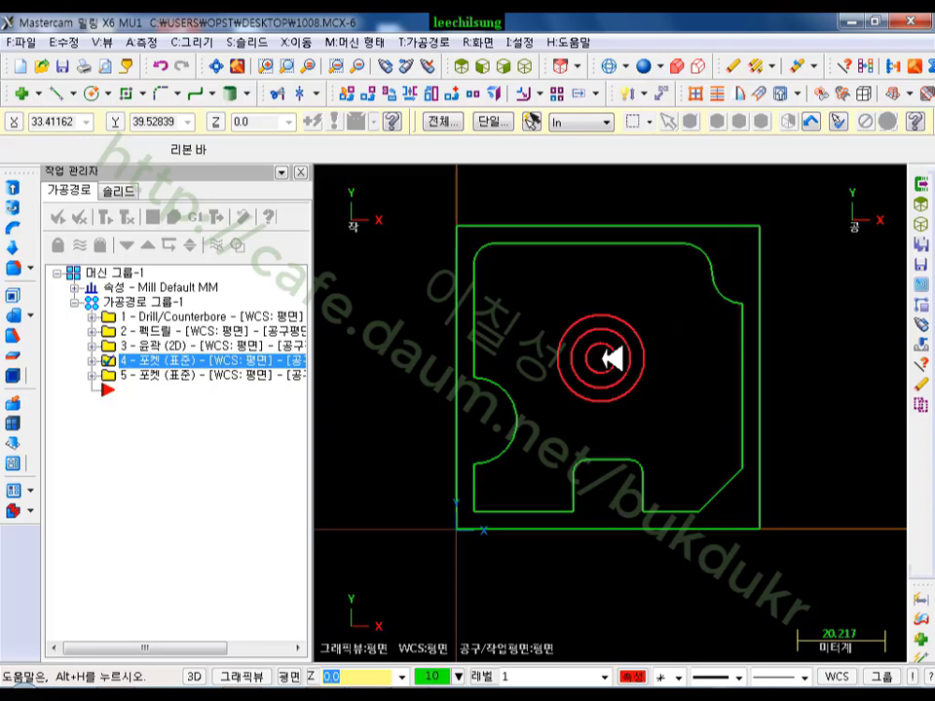
left_click(762, 227)
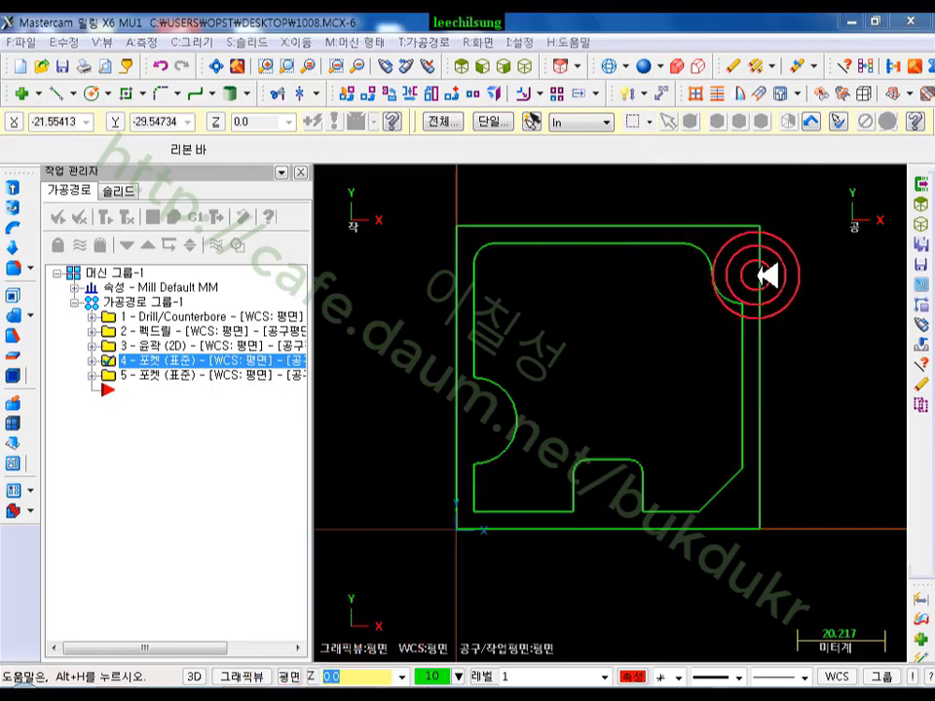
left_click(737, 225)
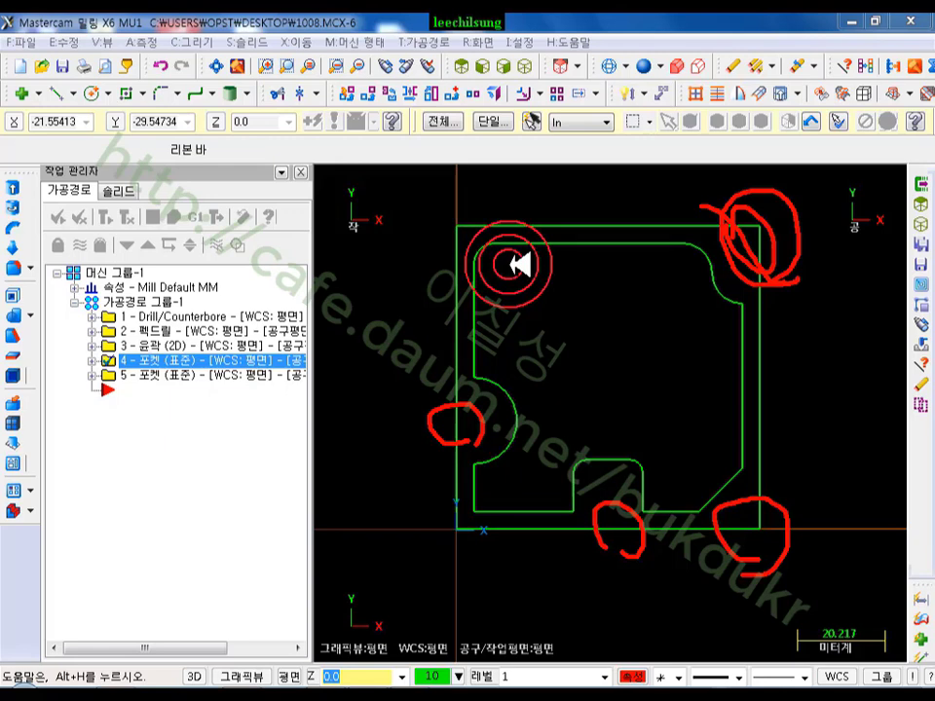
right_click(401, 210)
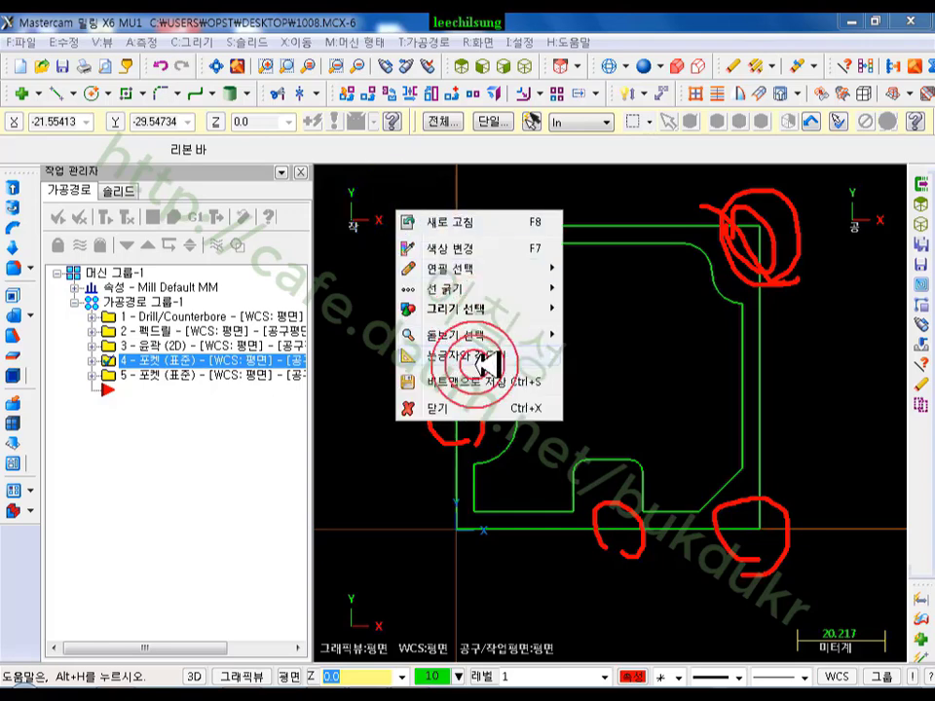
left_click(438, 397)
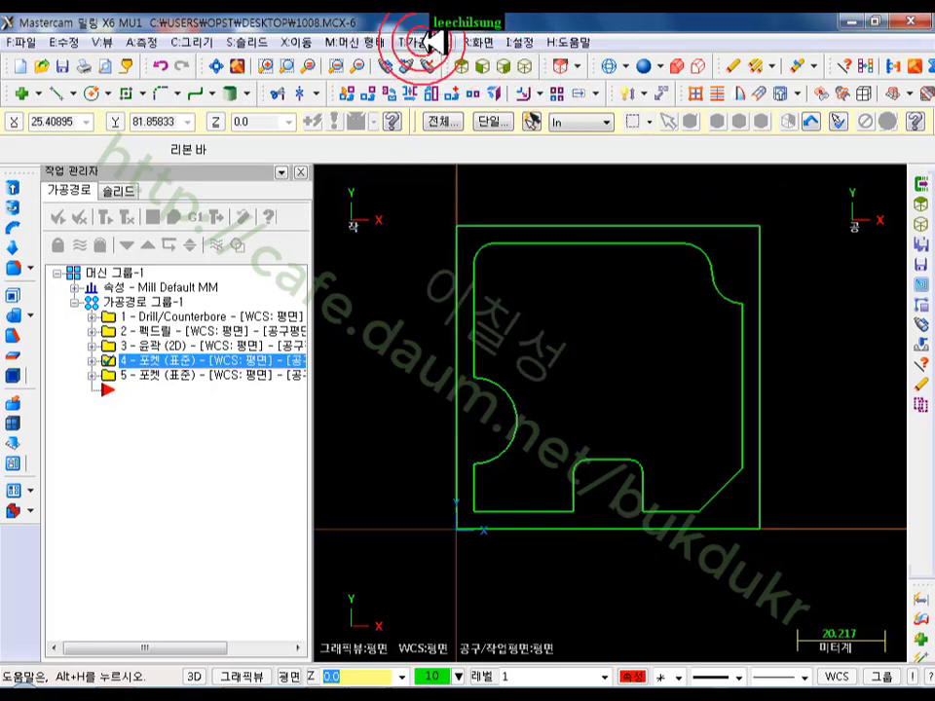
- Start a pocket toolpath using the outer square and the inner profile as chains
left_click(434, 41)
left_click(443, 109)
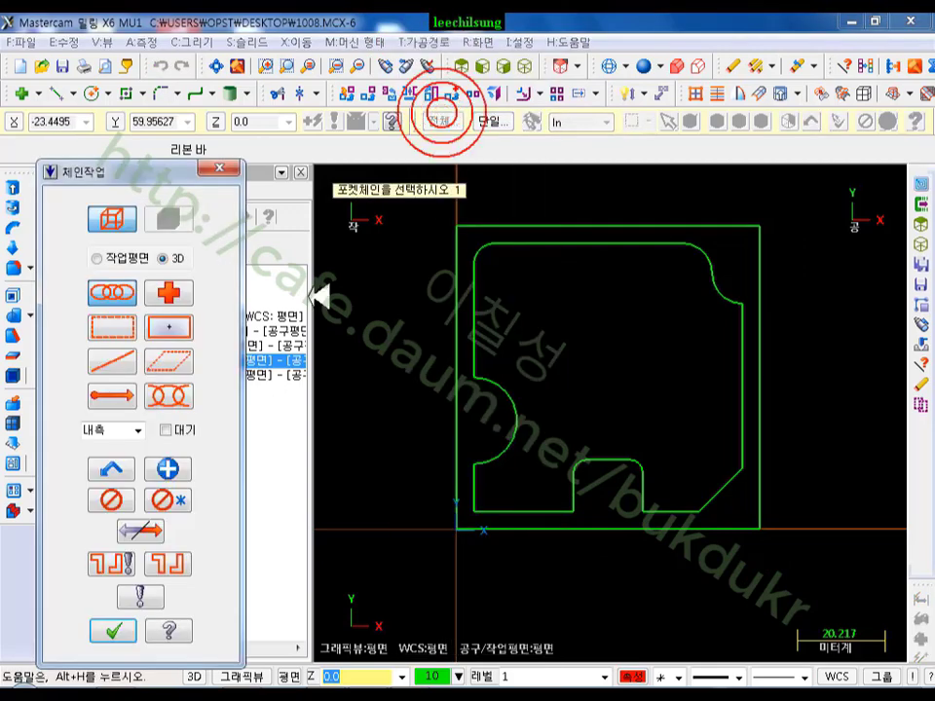
left_click(458, 487)
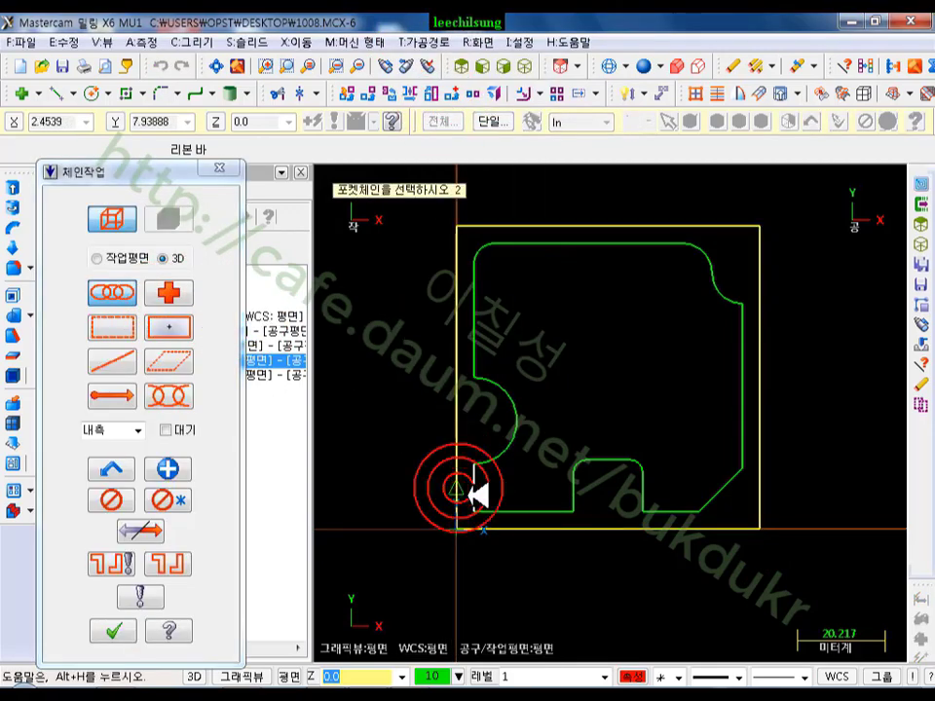
left_click(476, 495)
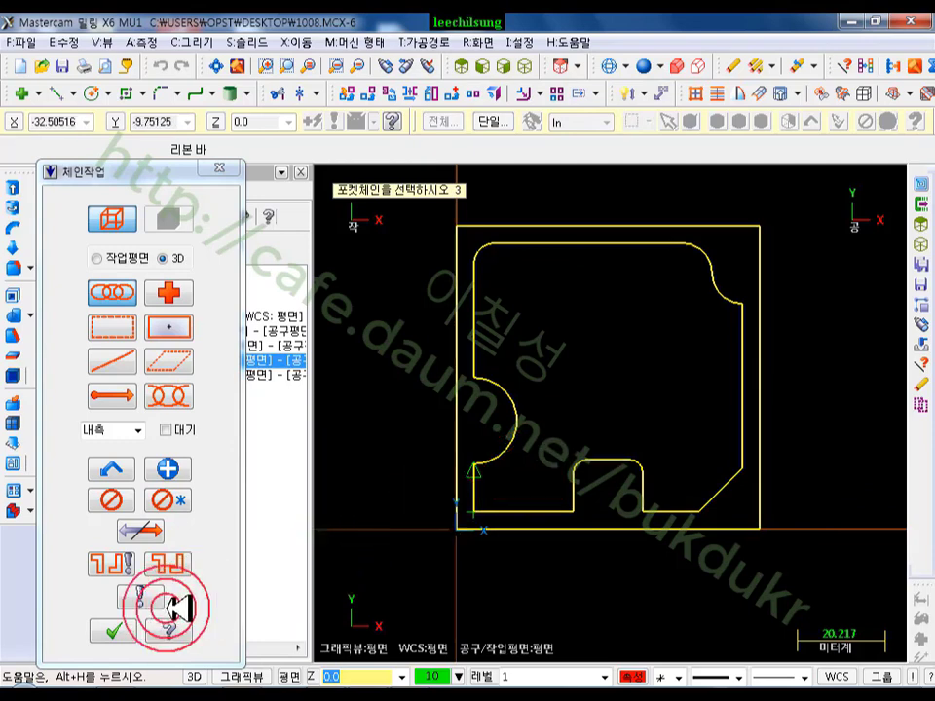
left_click(102, 627)
- Select tool 2, the 10 mm flat end mill (10. FEM), and set the pocket type to facing (표면가공)
left_click(136, 130)
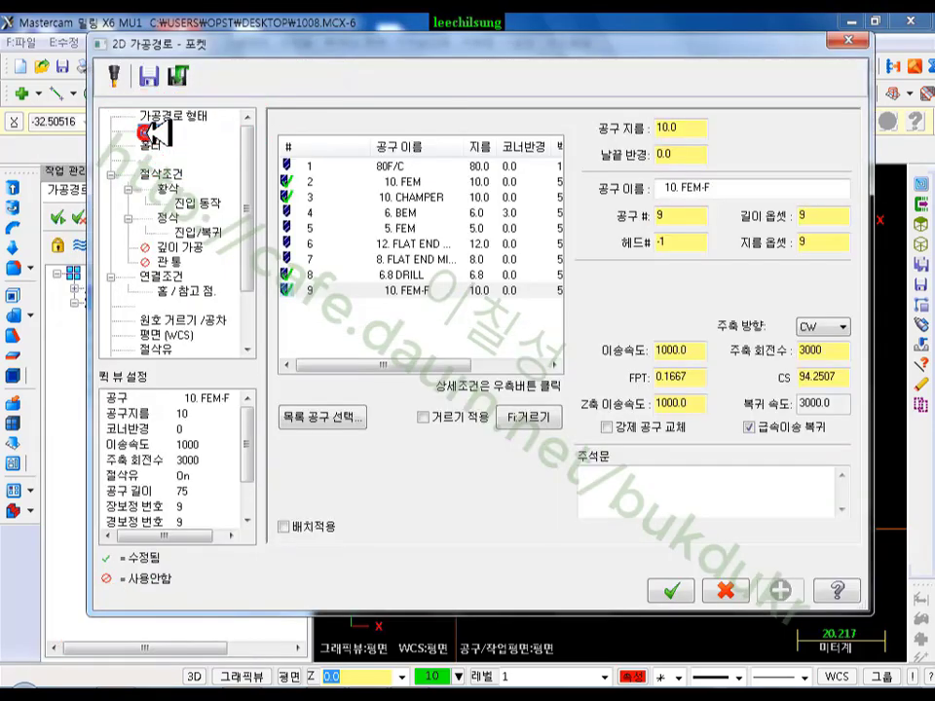
left_click(425, 181)
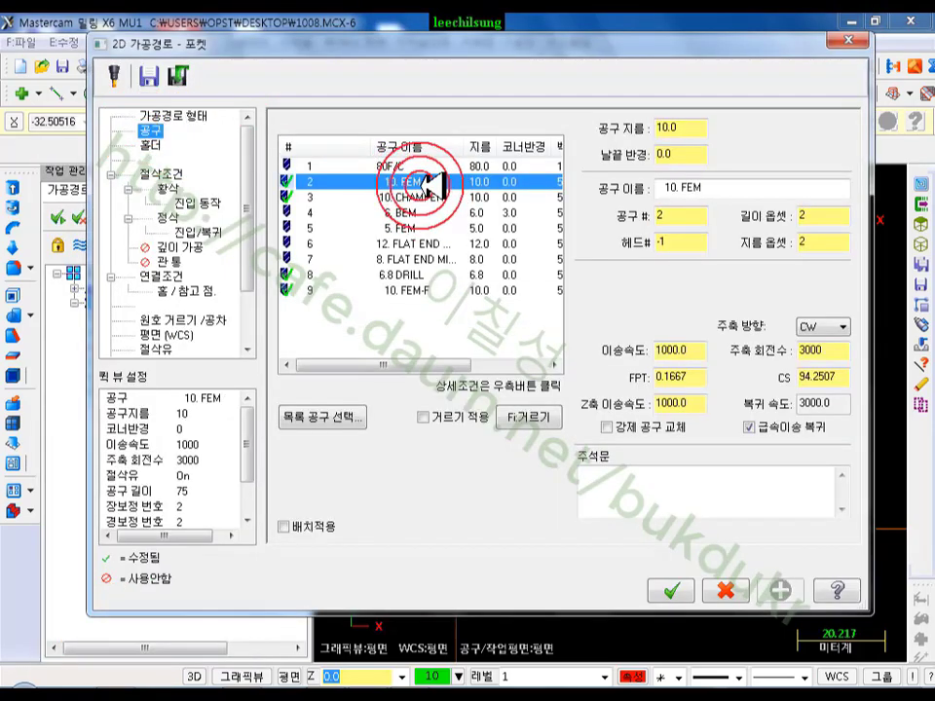
left_click(161, 174)
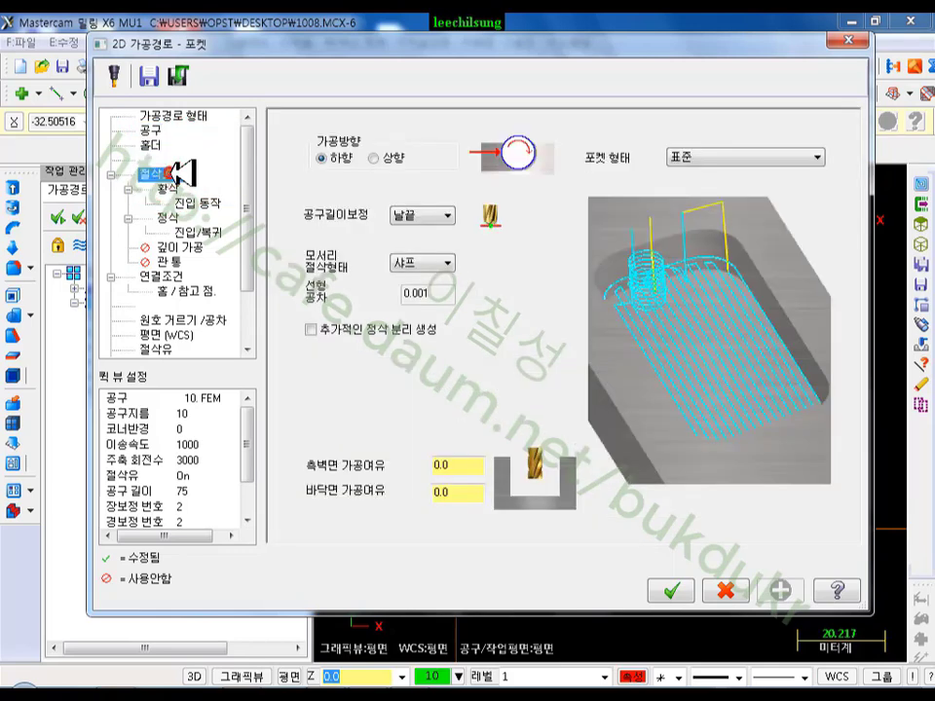
left_click(703, 156)
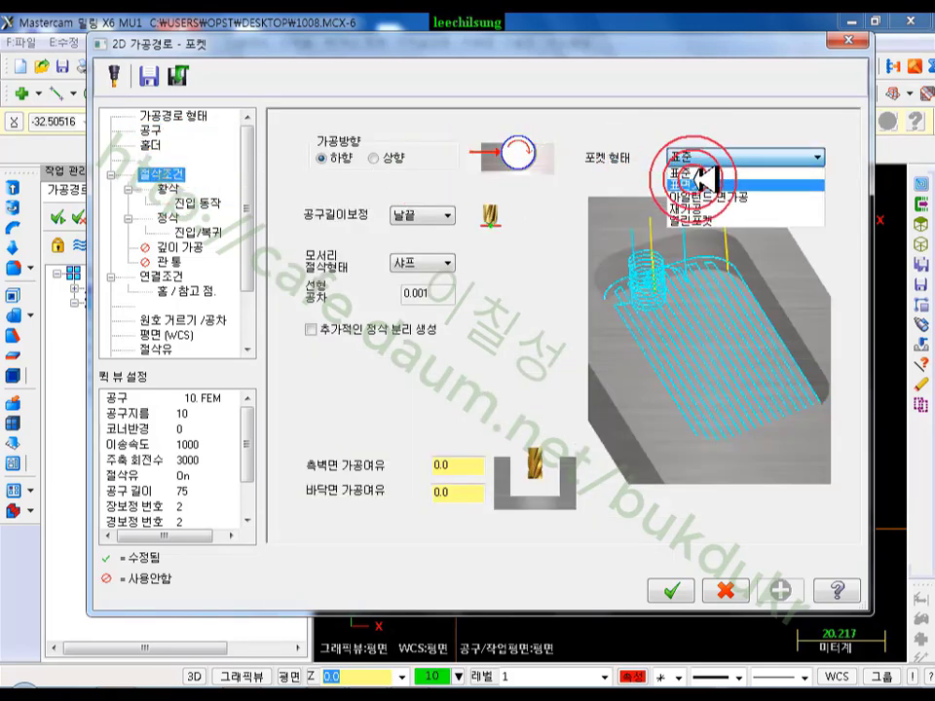
left_click(704, 184)
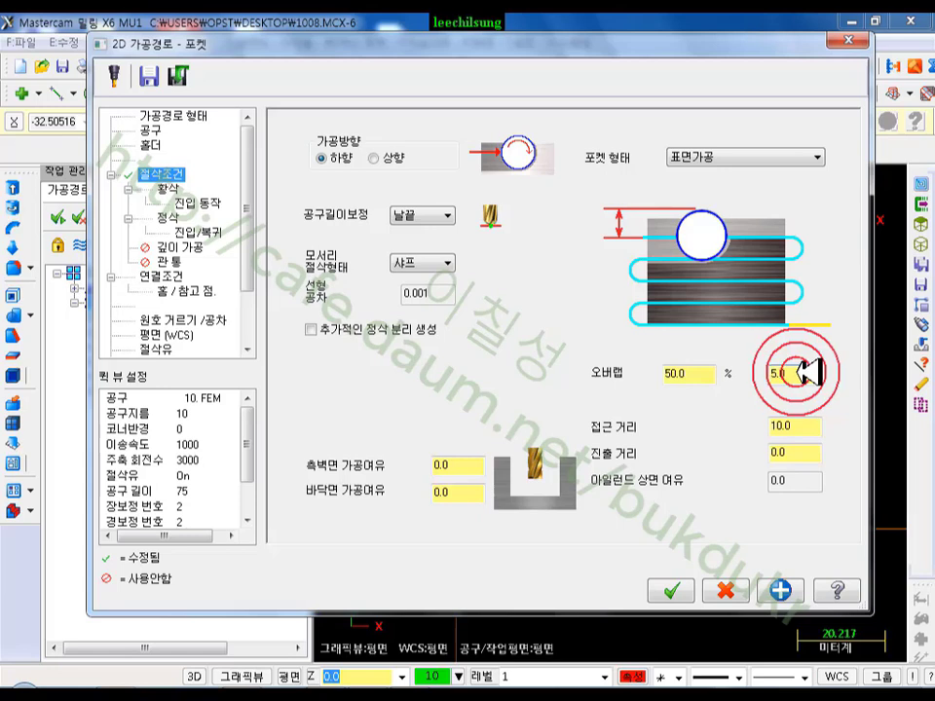
left_click(803, 422)
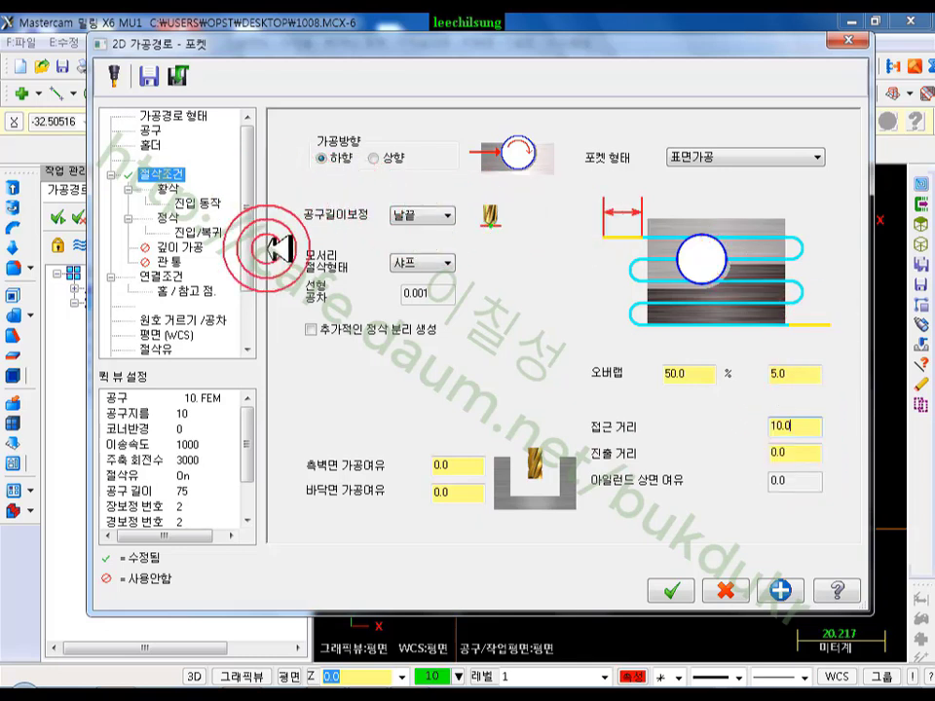
left_click(472, 465)
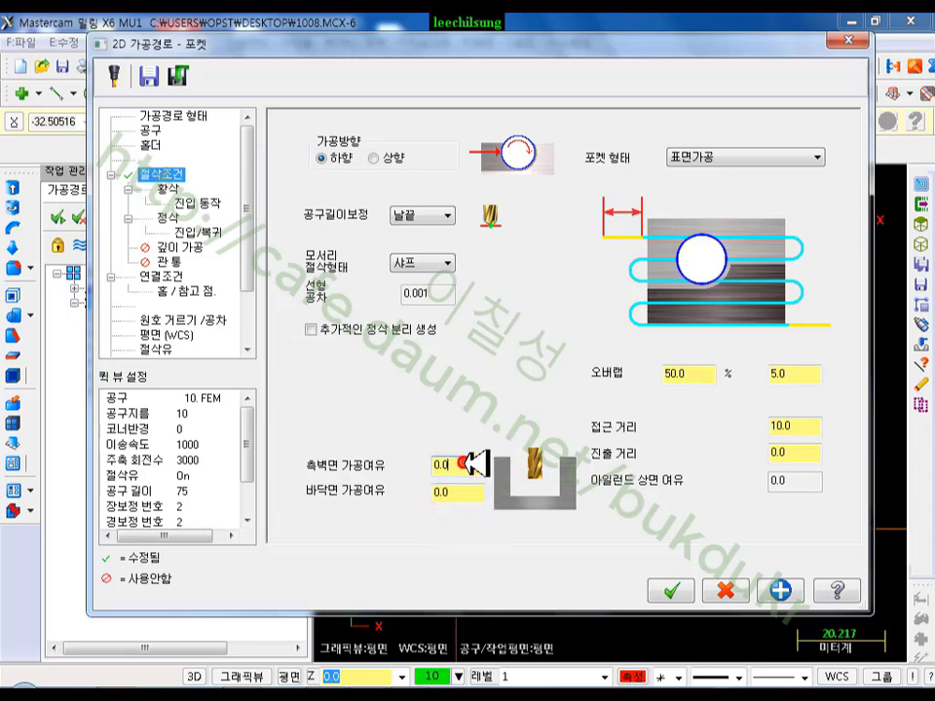
- Turn off the keep tool down option (공구 유지) for the pocket's finishing pass
left_click(172, 188)
left_click(419, 250)
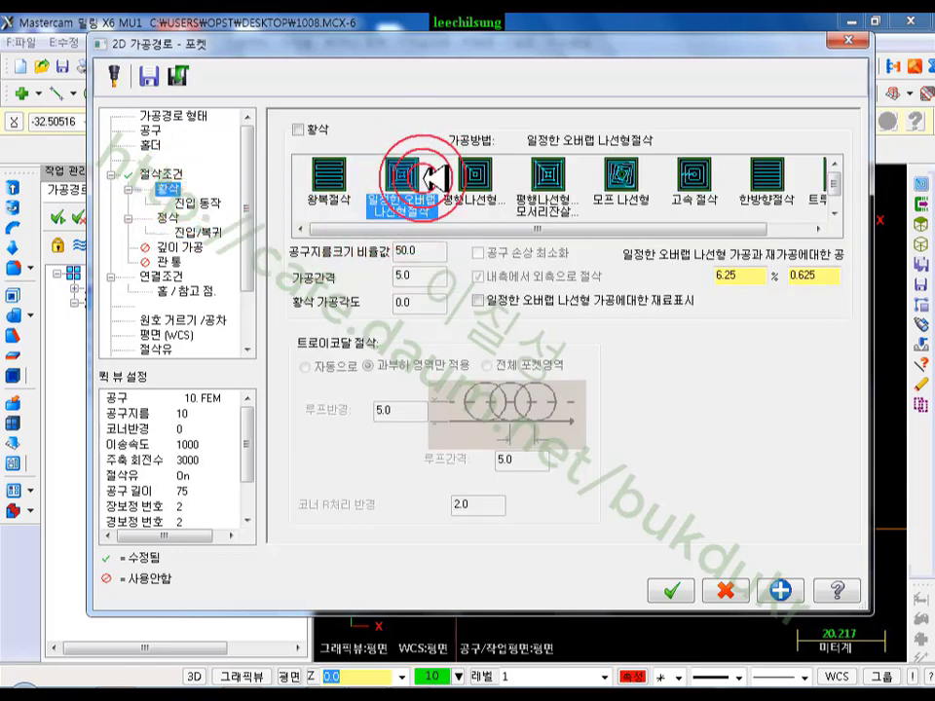
left_click(208, 203)
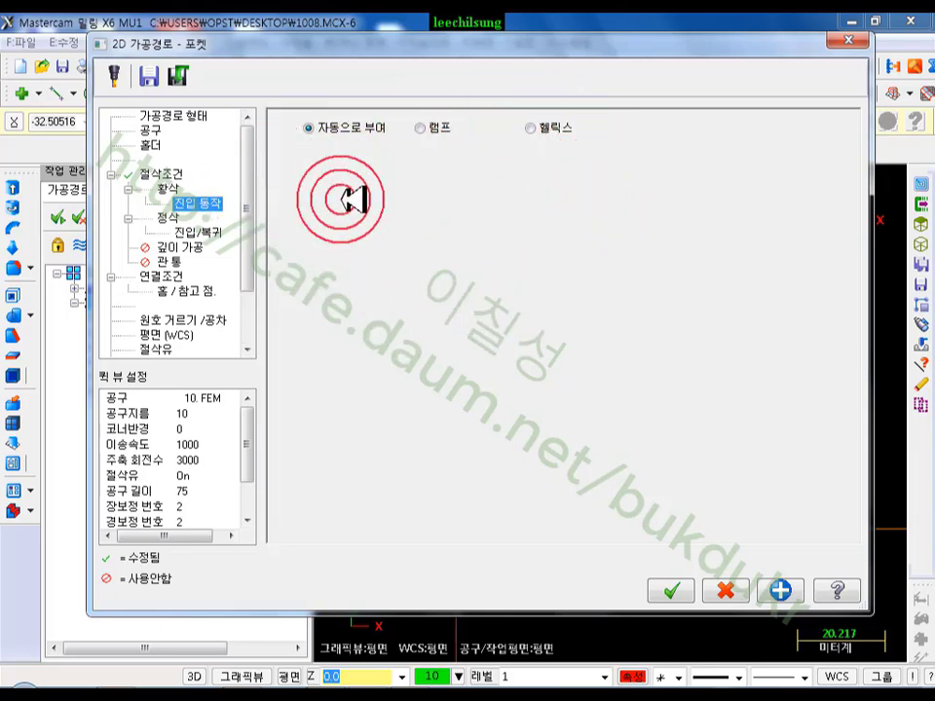
left_click(168, 218)
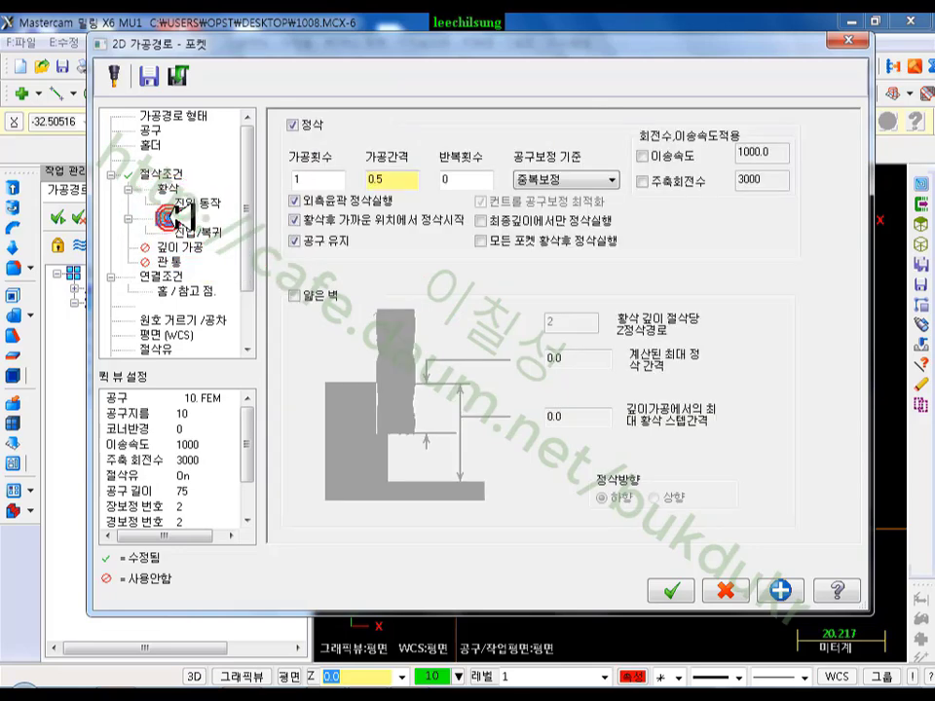
double_click(395, 179)
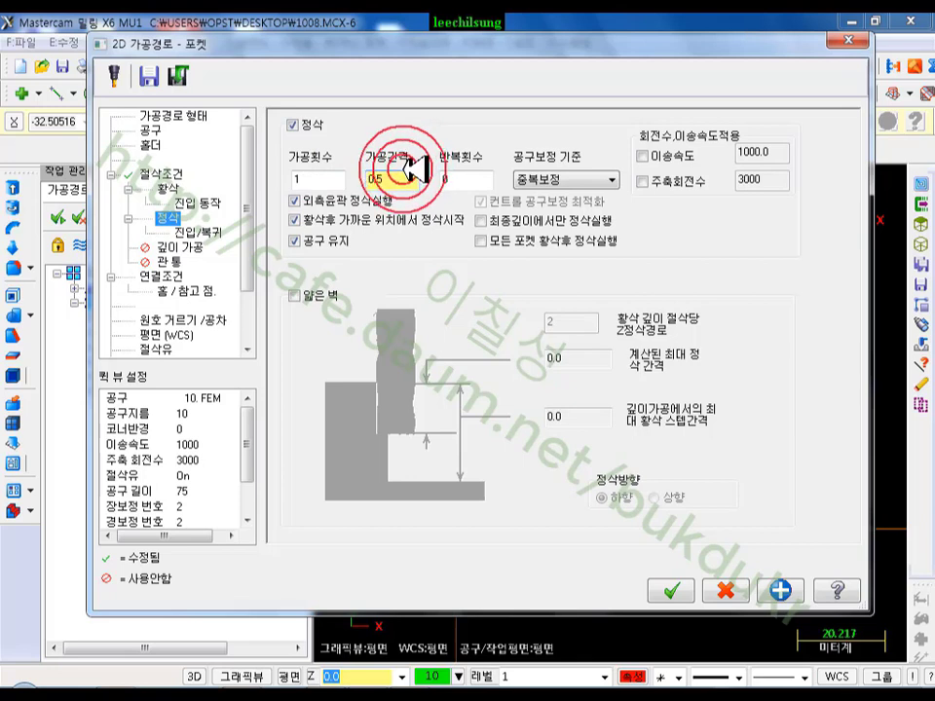
type("0.3")
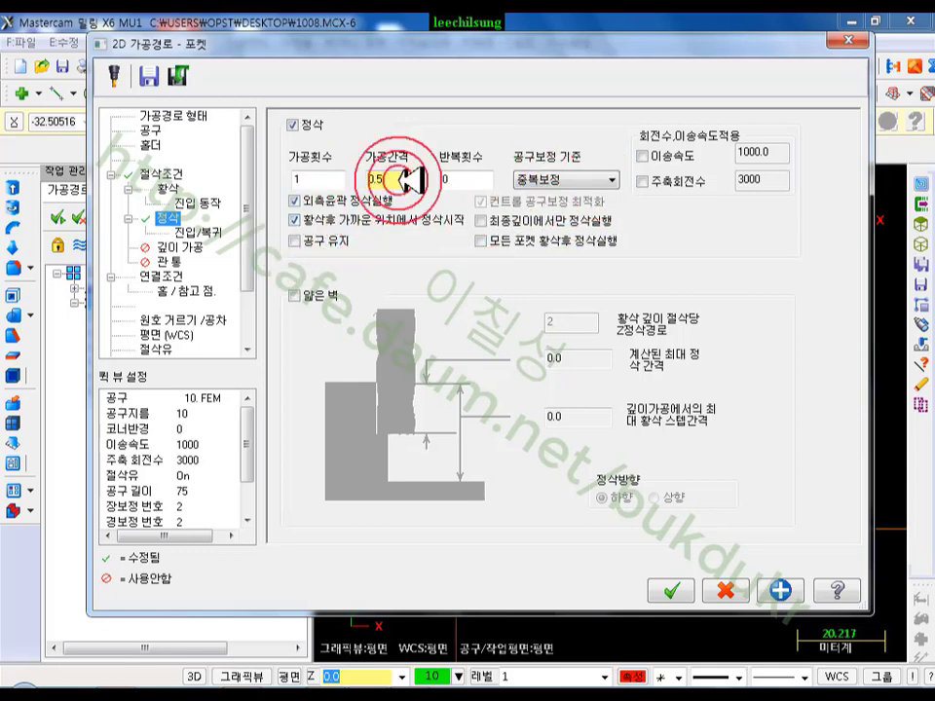
- Disable the use of entry and exit points in the finishing pass's lead in/out settings
left_click(198, 233)
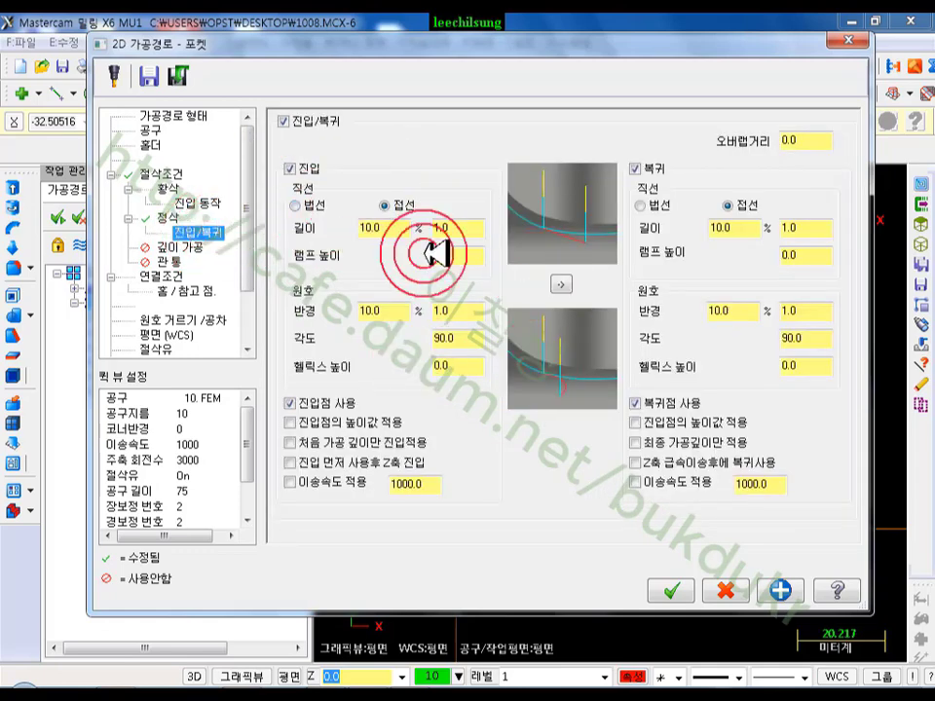
left_click(289, 403)
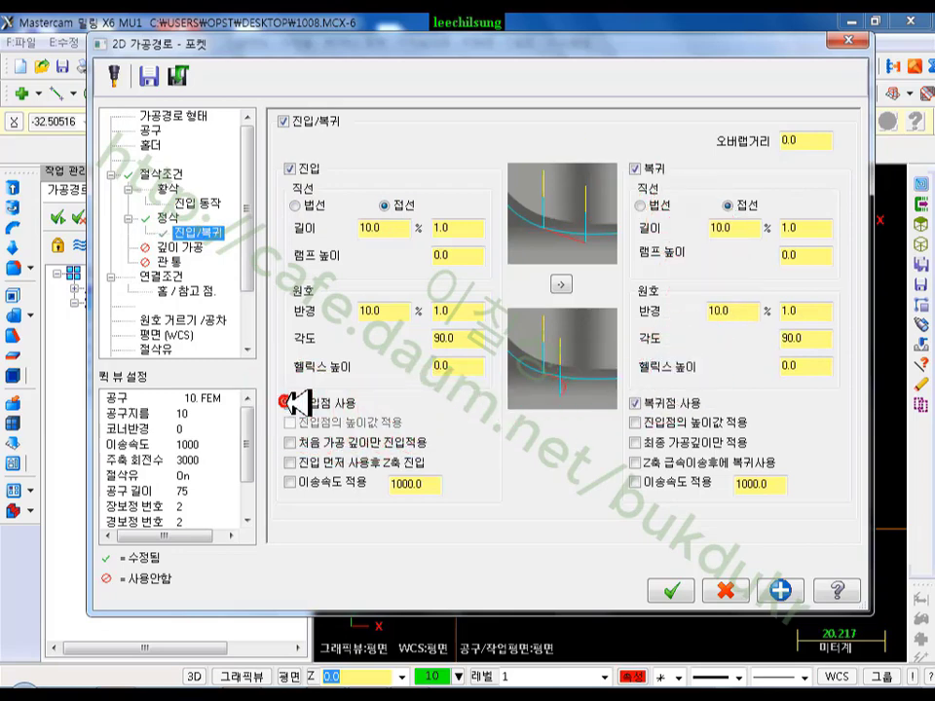
left_click(637, 402)
left_click(594, 315)
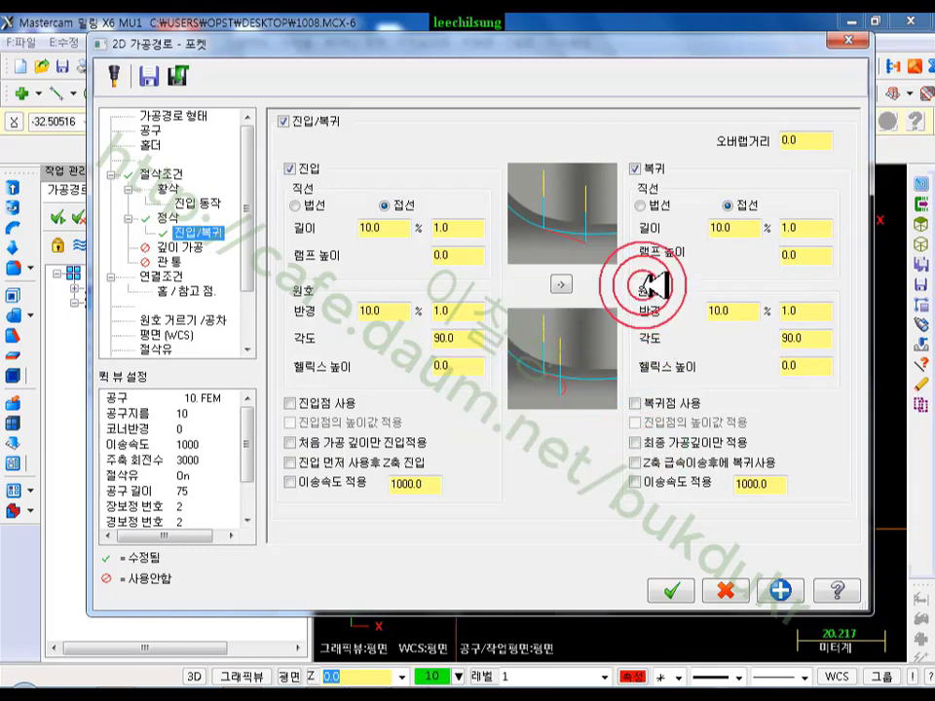
- Set the pocket's cutting depth to an absolute -7 in the linking parameters and generate the toolpath
left_click(178, 276)
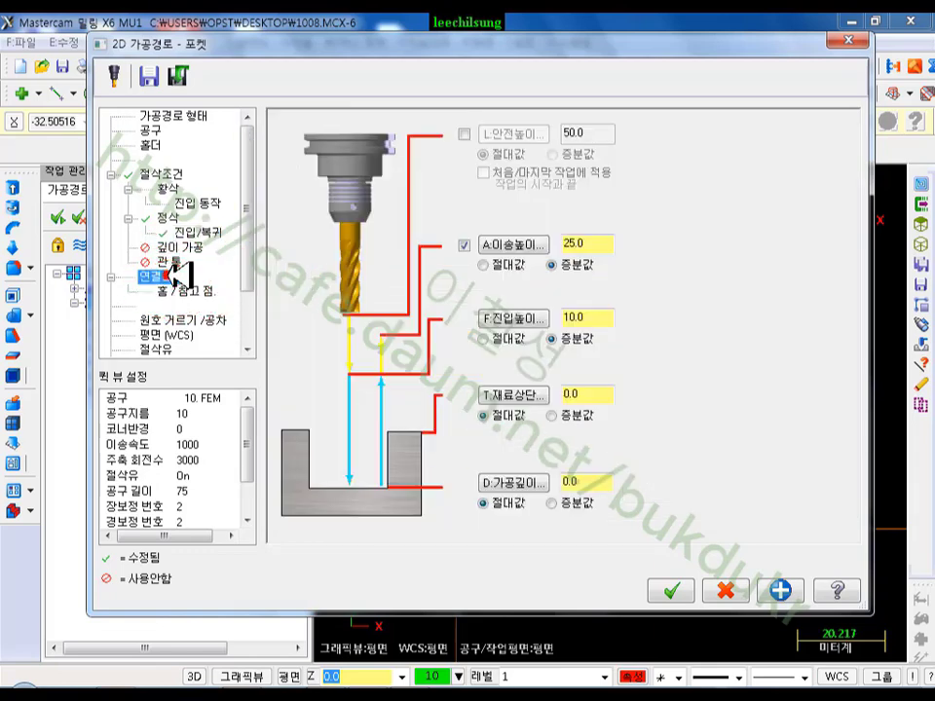
left_click(585, 481)
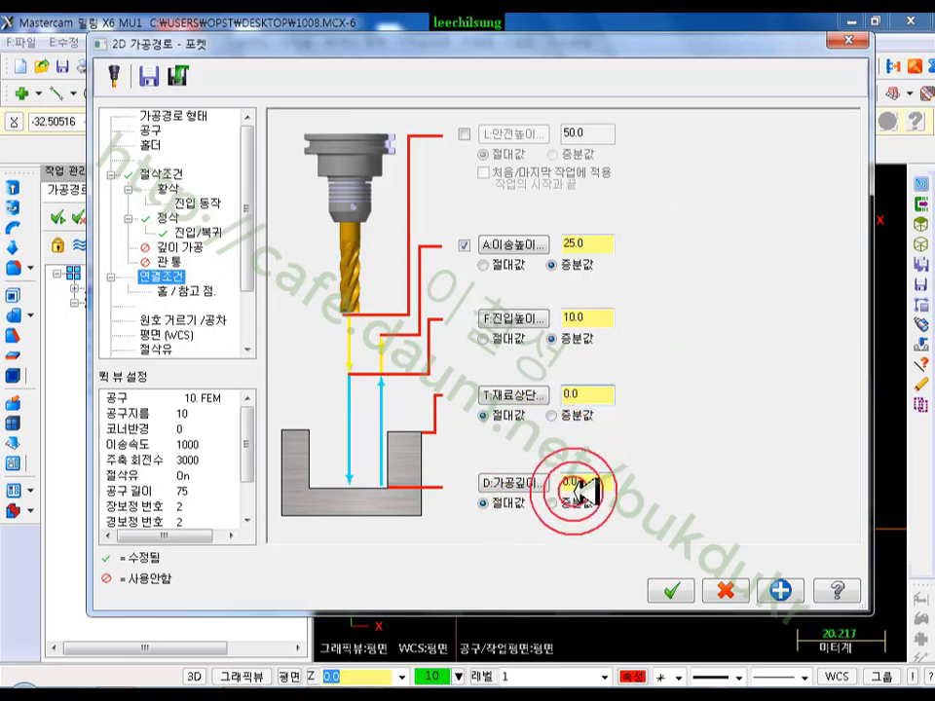
type("-7")
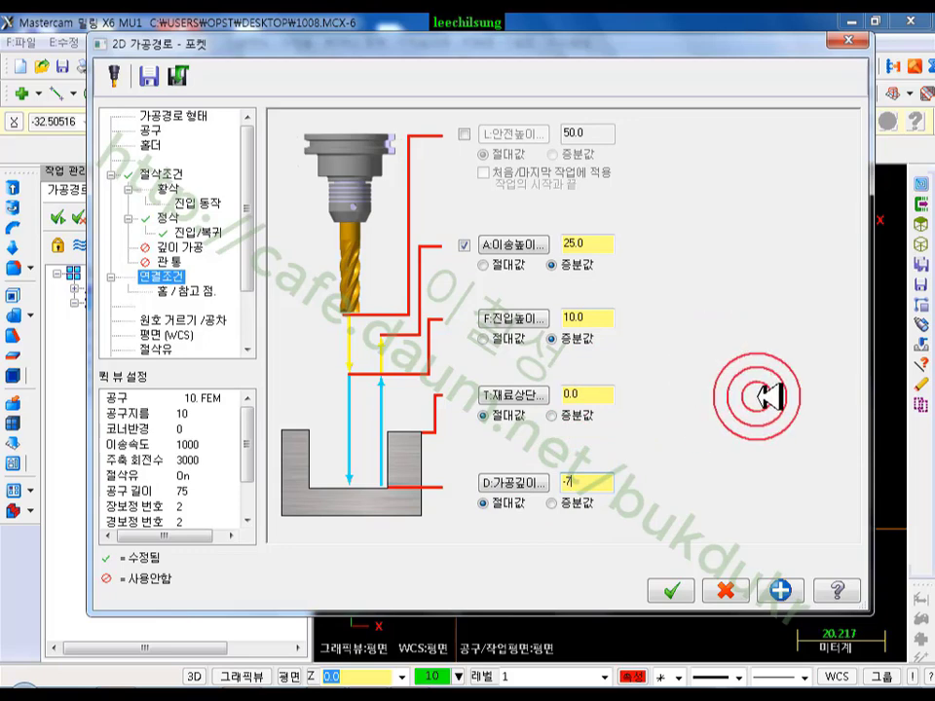
left_click(671, 591)
scroll(559, 548, "down", 2)
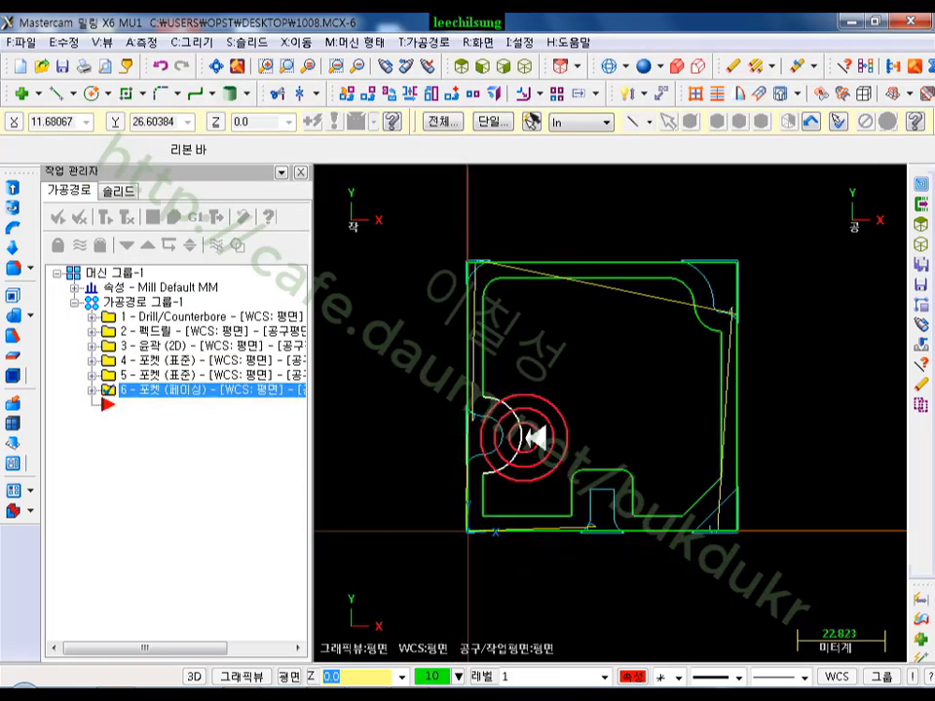
scroll(464, 470, "up", 1)
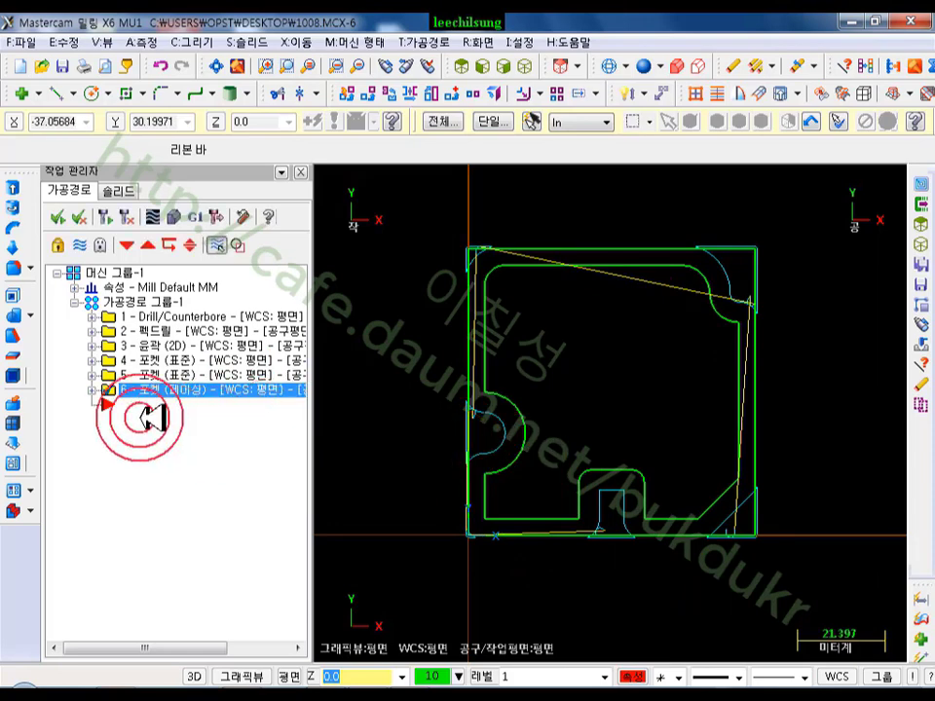
- Backplot the facing pocket toolpath of operation 6 through to its end
left_click(92, 387)
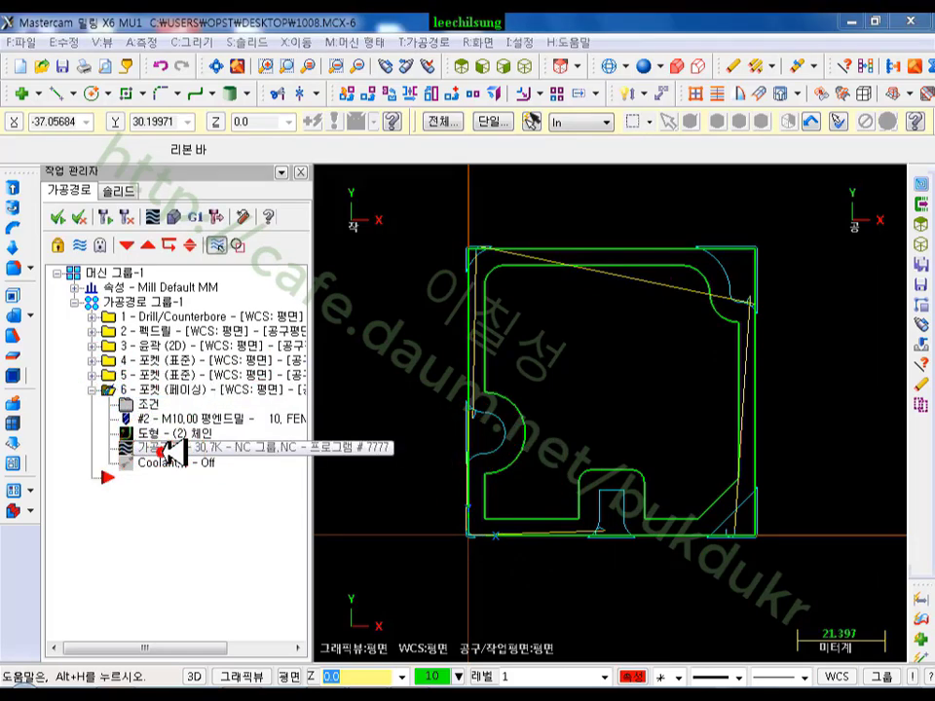
left_click(178, 446)
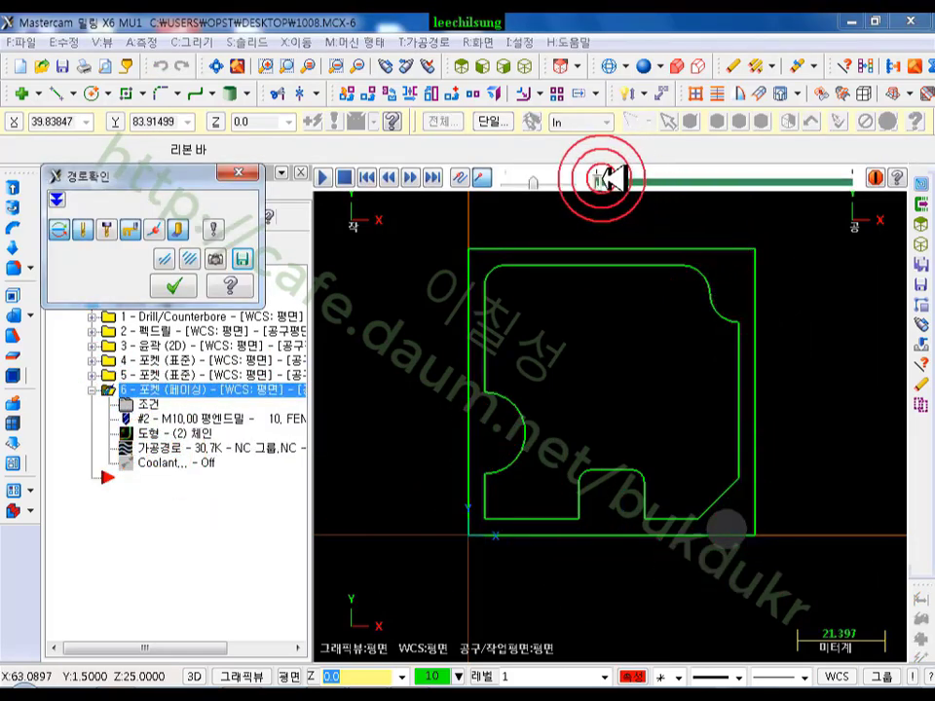
left_click_drag(603, 179, 732, 178)
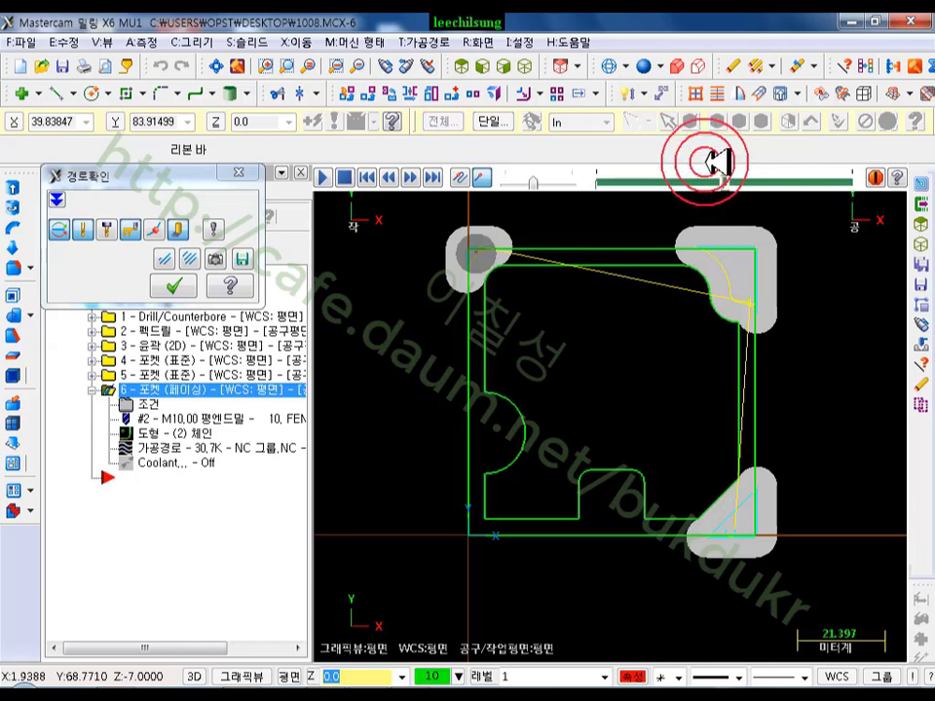
left_click_drag(724, 182, 889, 212)
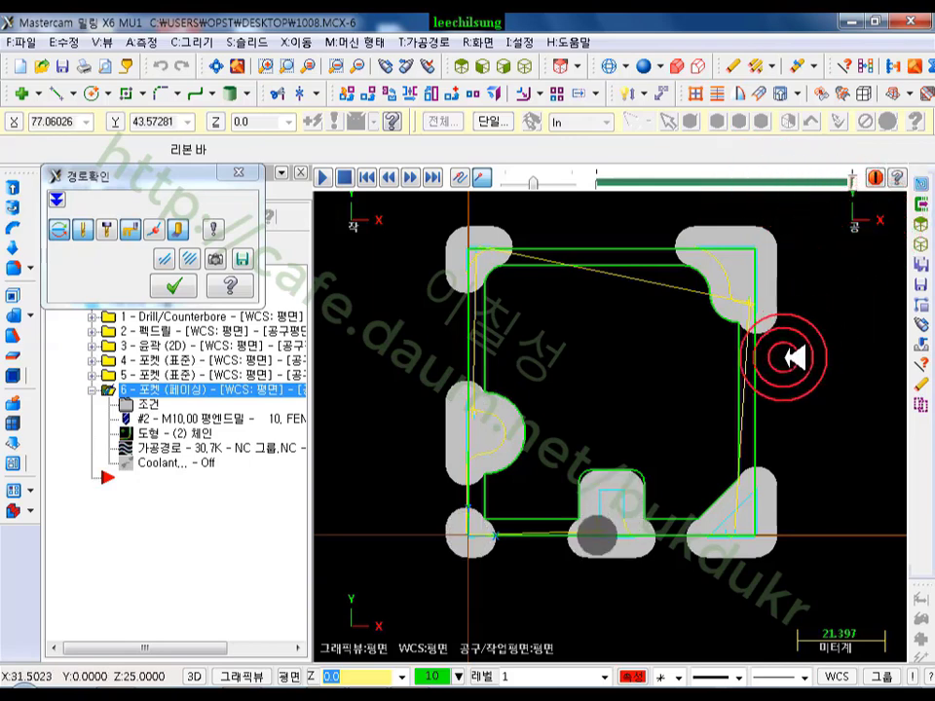
- Inspect the strip between the profile's right edge and the stock square in the backplot, and close the backplot
scroll(779, 399, "up", 3)
scroll(779, 400, "up", 5)
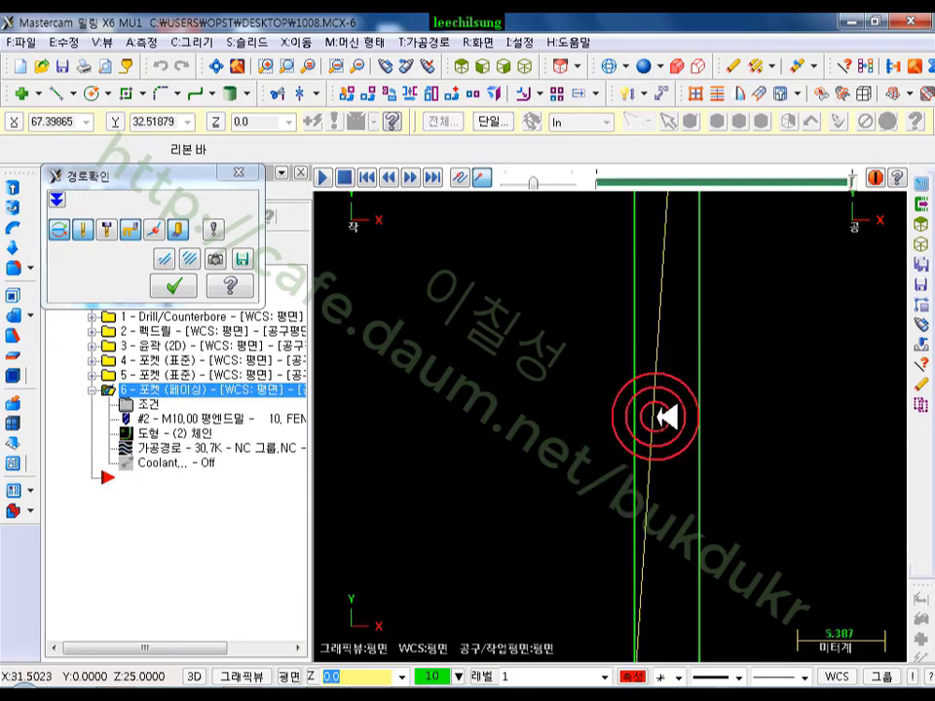
scroll(647, 359, "down", 5)
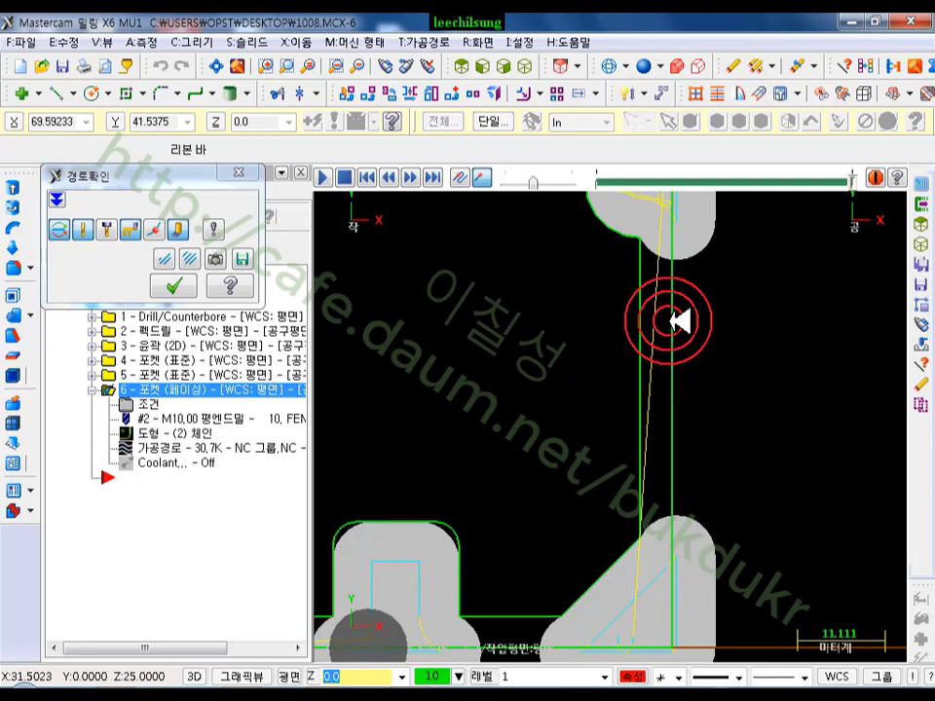
scroll(764, 370, "down", 1)
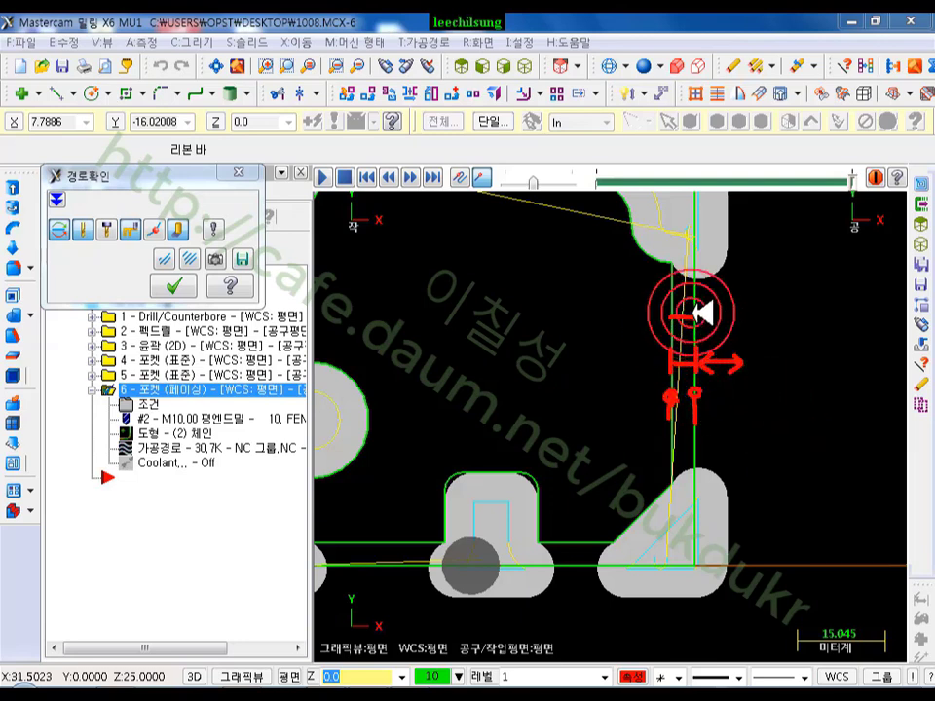
right_click(546, 353)
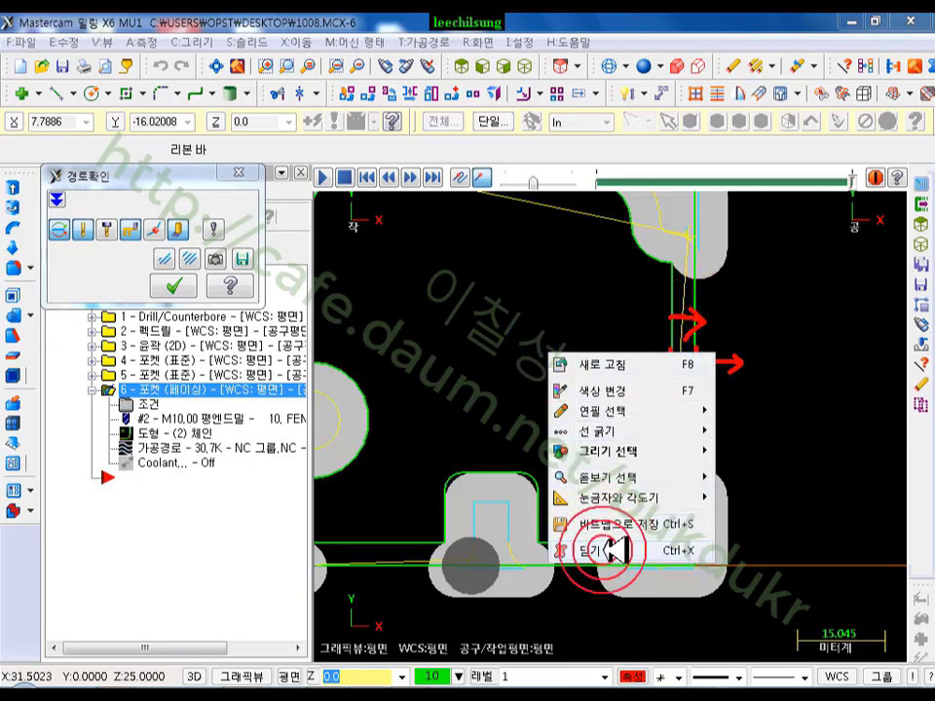
left_click(597, 548)
left_click(170, 285)
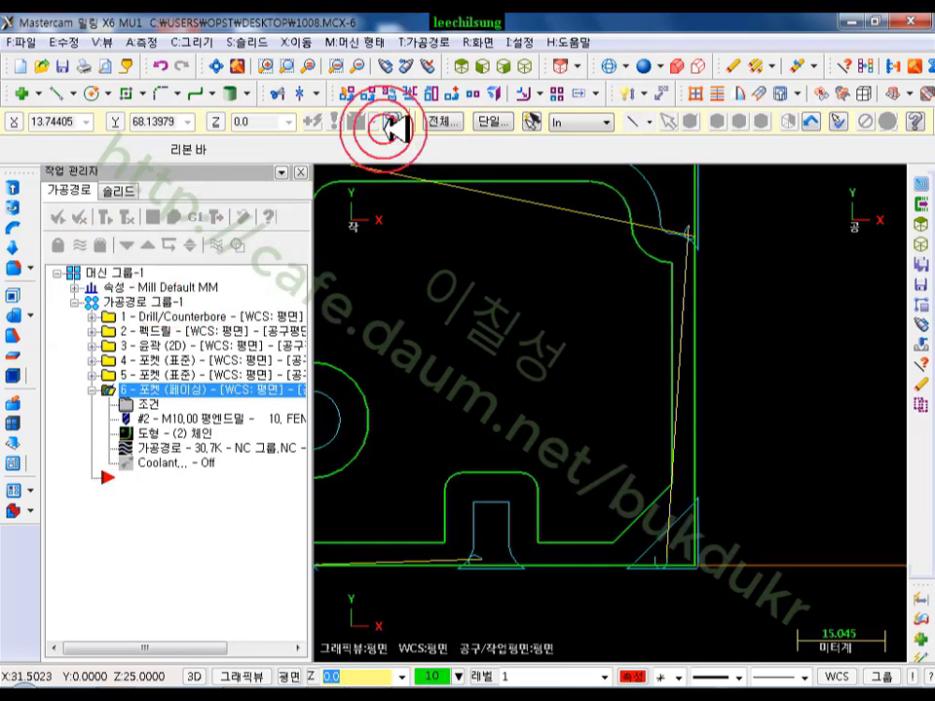
- Dimension the horizontal gap between the profile's right edge and the stock square's right edge, placing the dimension below the part
left_click(638, 94)
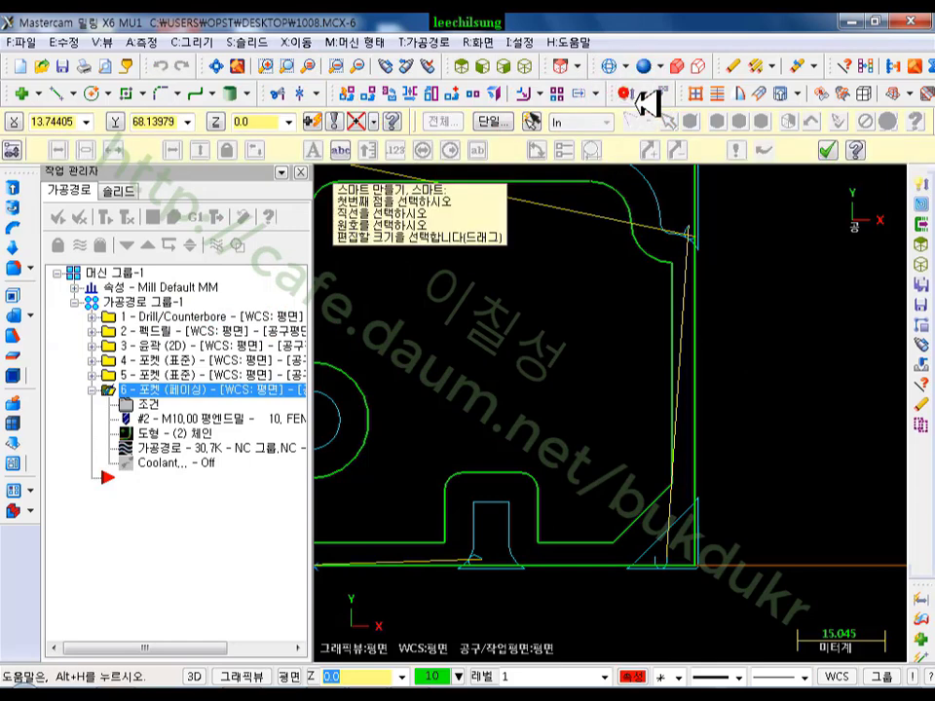
left_click(668, 385)
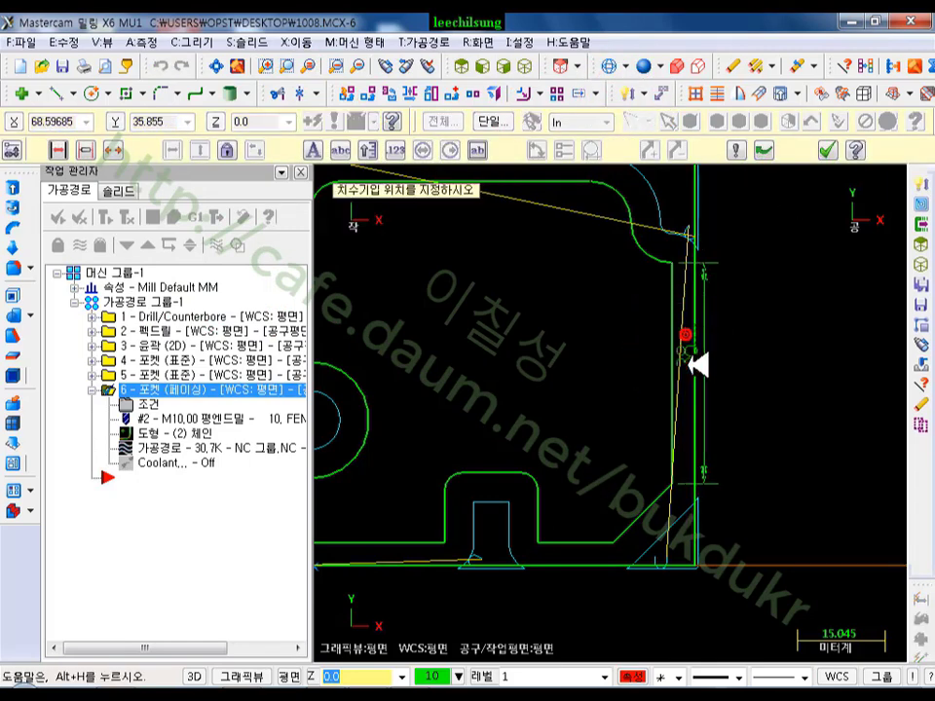
left_click(693, 621)
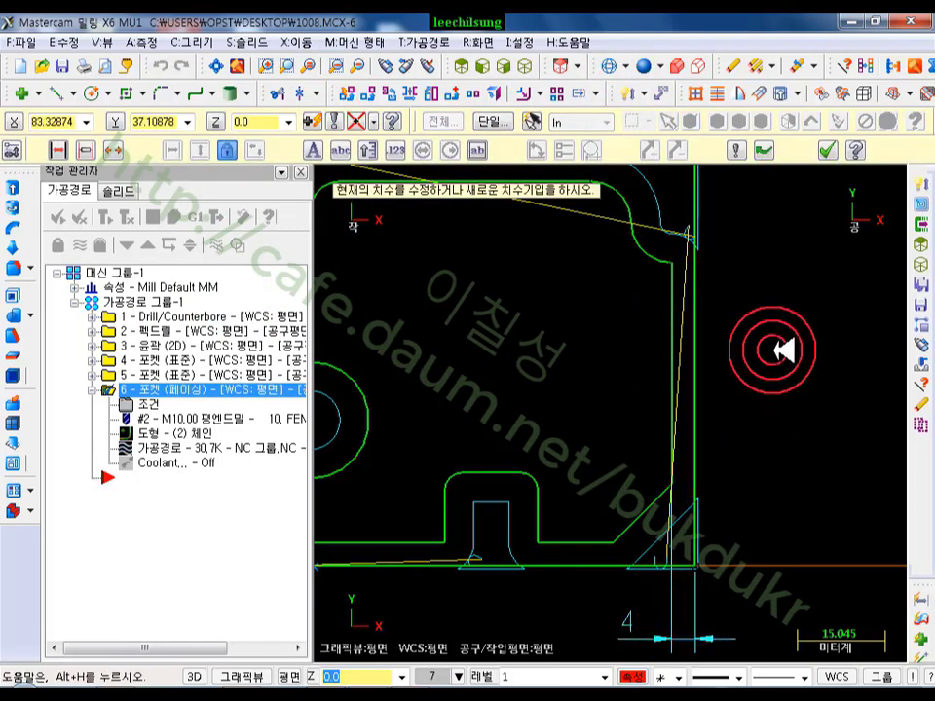
scroll(769, 380, "down", 2)
scroll(703, 653, "up", 2)
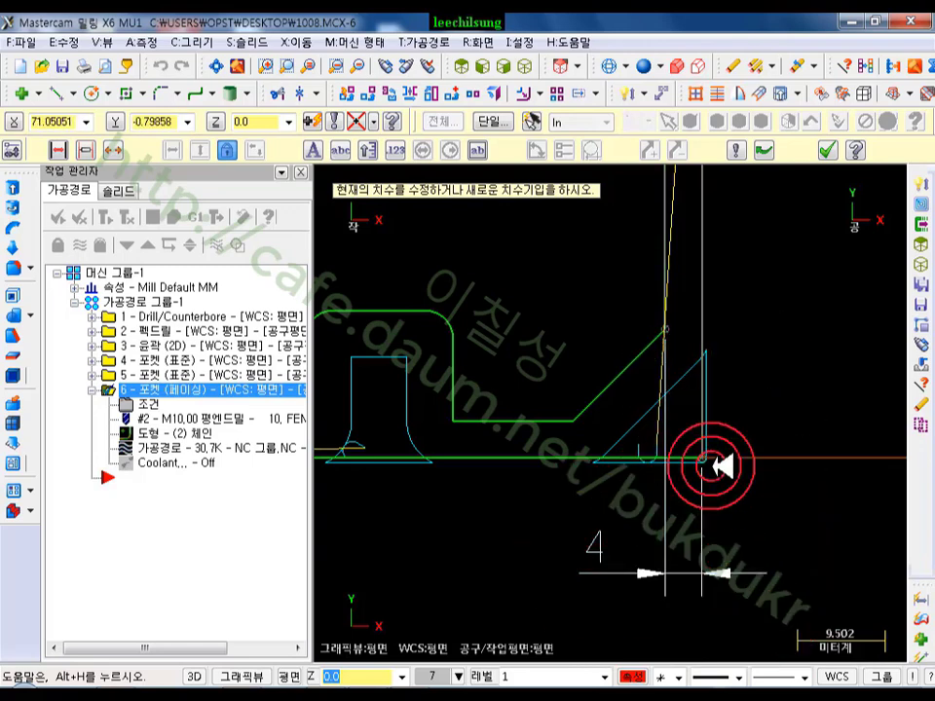
scroll(716, 429, "down", 3)
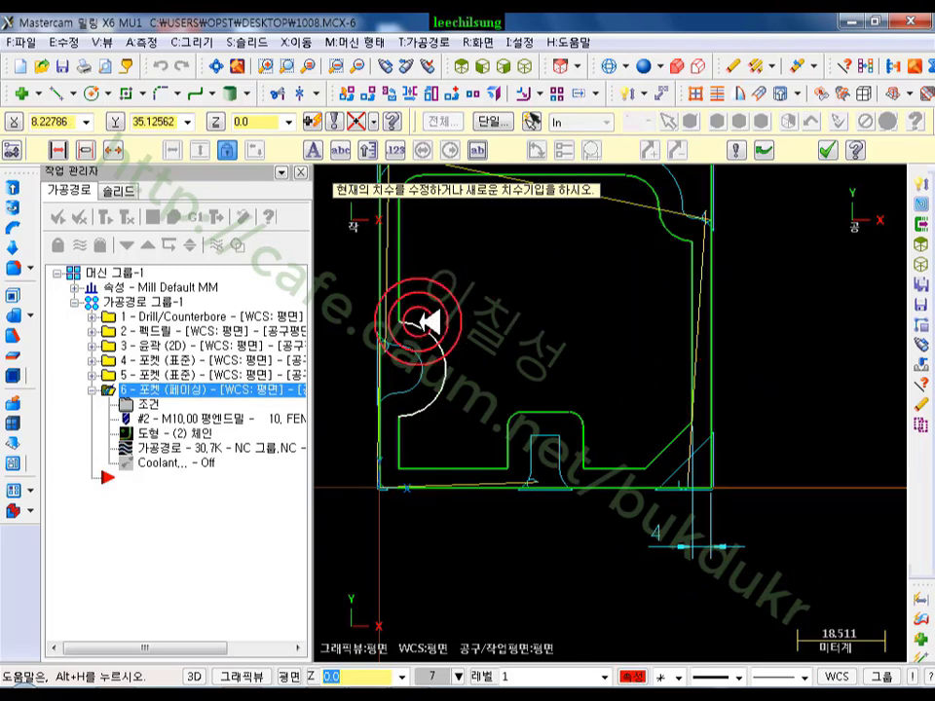
- Set the facing overlap (오버랩) of pocket operation 6 to 6.5 mm and regenerate its toolpath
left_click(159, 405)
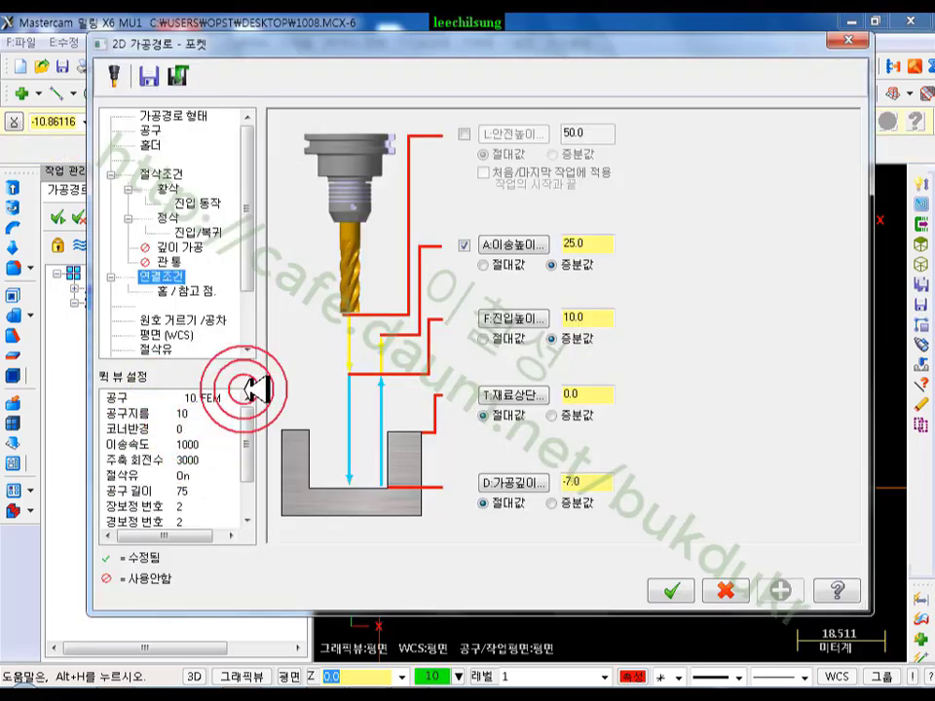
left_click(163, 176)
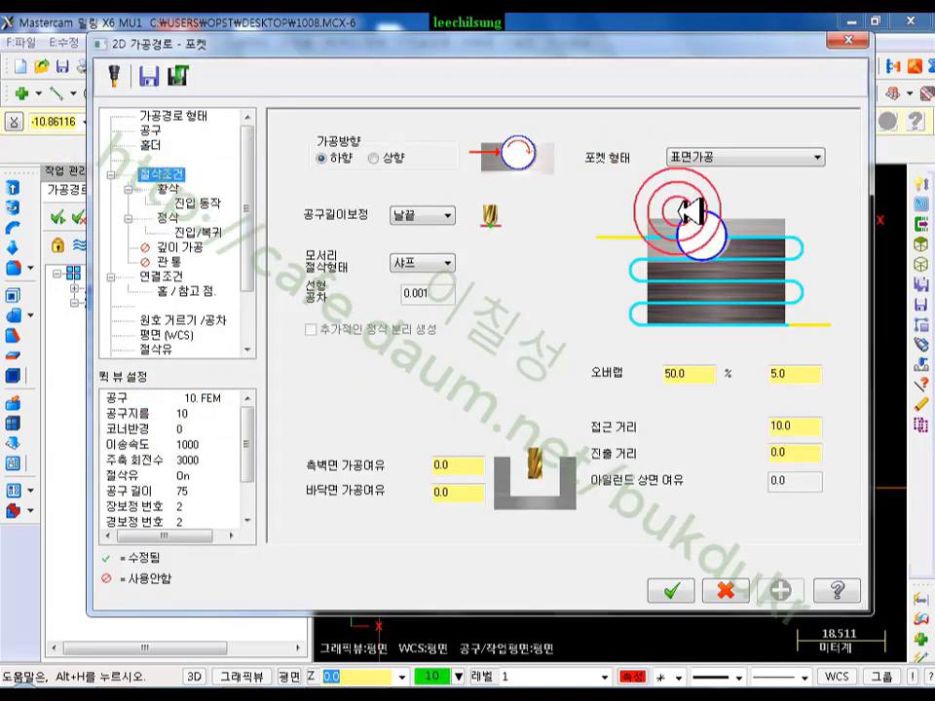
left_click_drag(791, 378, 728, 380)
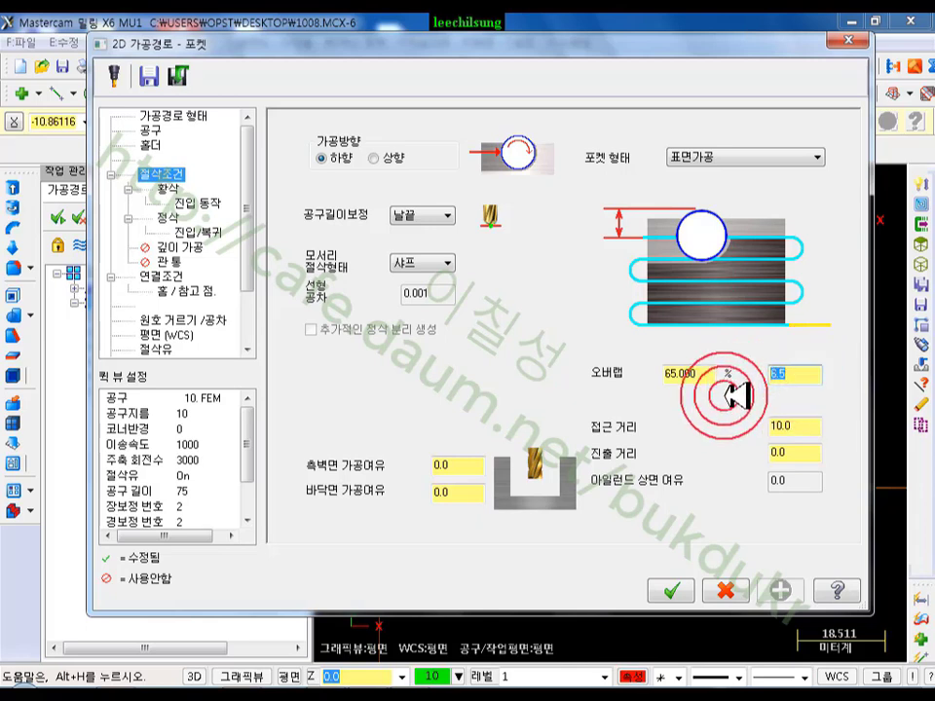
left_click(721, 592)
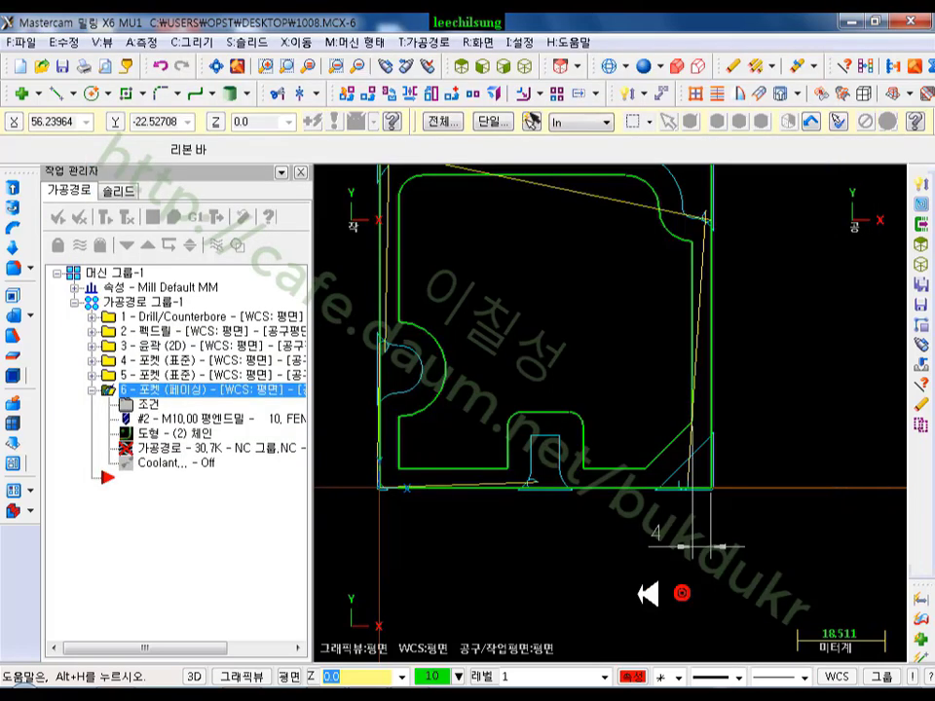
left_click(115, 216)
scroll(596, 447, "down", 5)
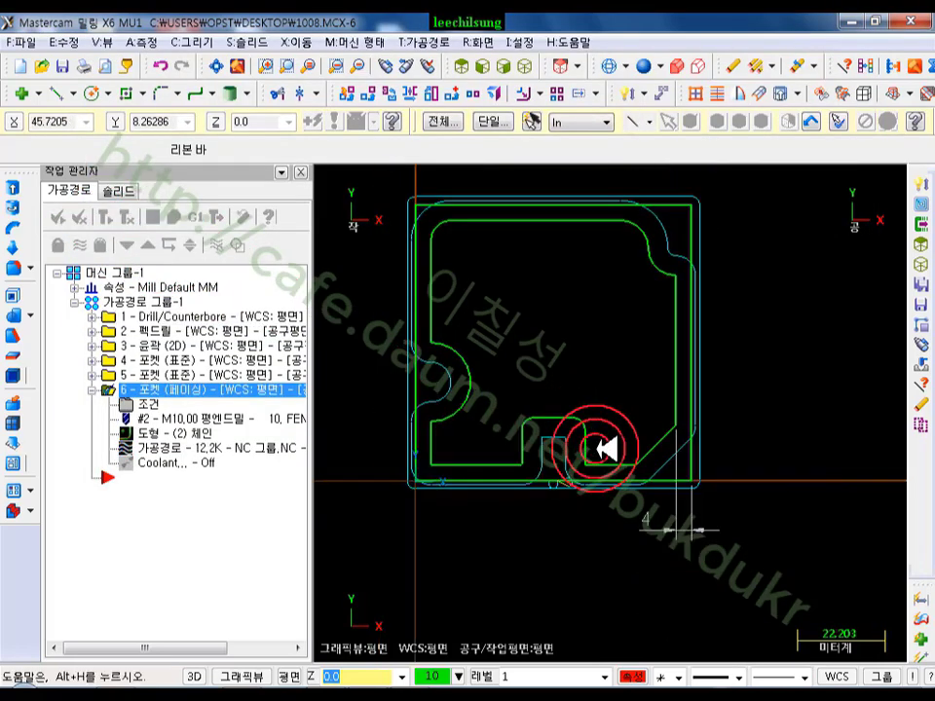
scroll(499, 354, "up", 3)
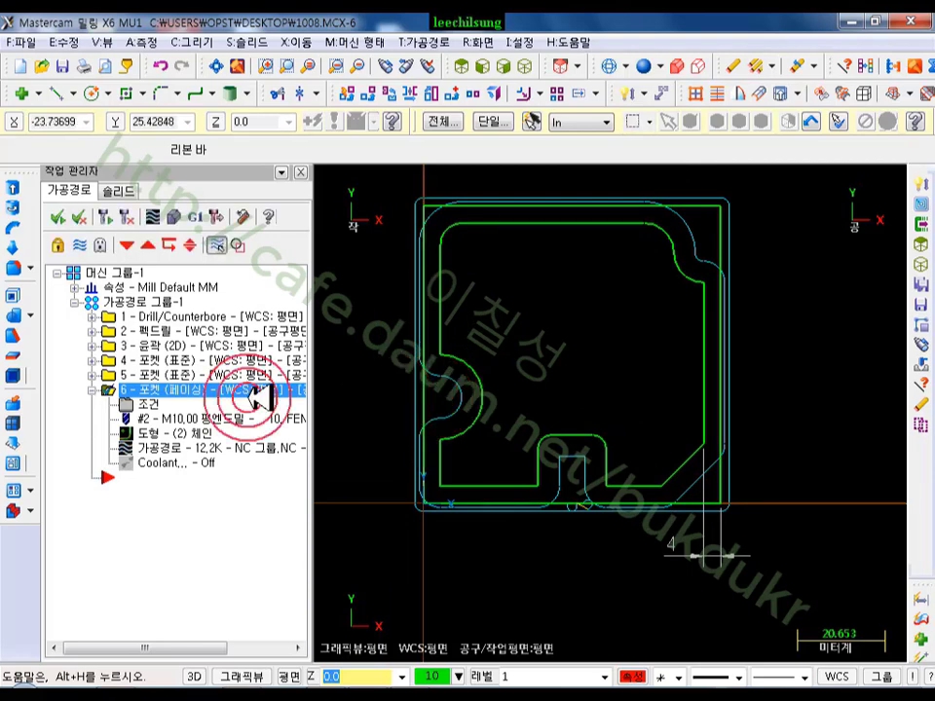
- Backplot the regenerated facing pocket to its end, inspect the rounded corners of the lower slot, and close the backplot
left_click(172, 447)
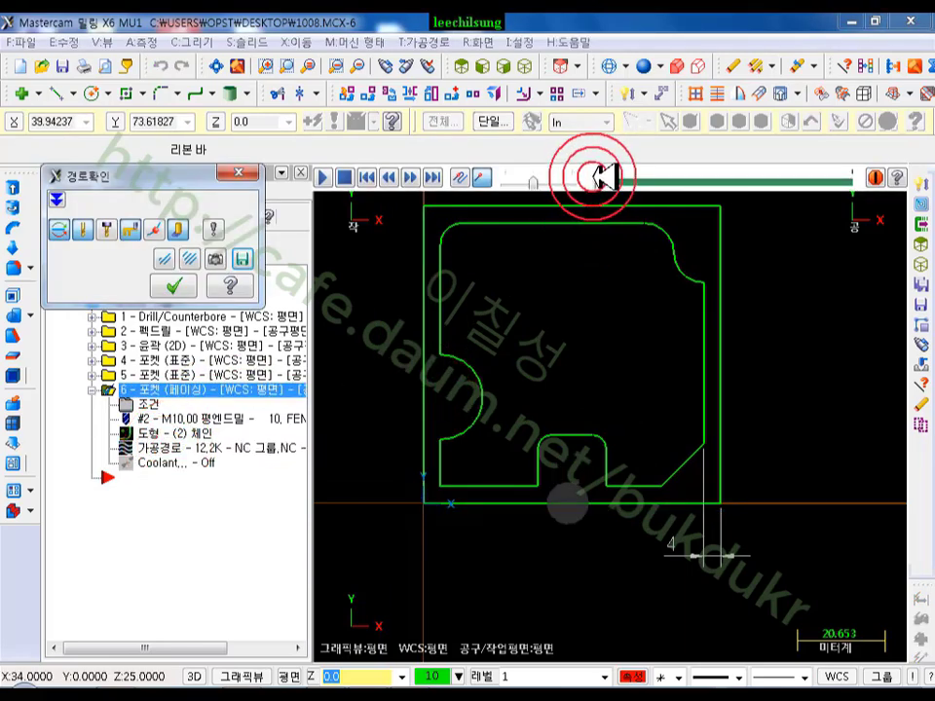
left_click_drag(595, 177, 890, 250)
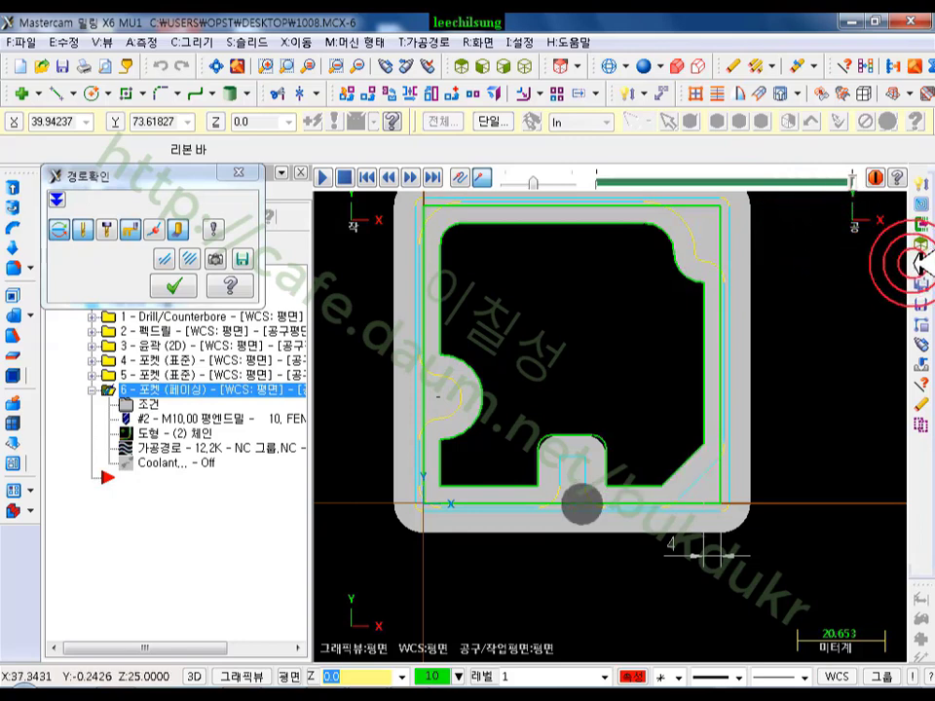
scroll(565, 487, "up", 5)
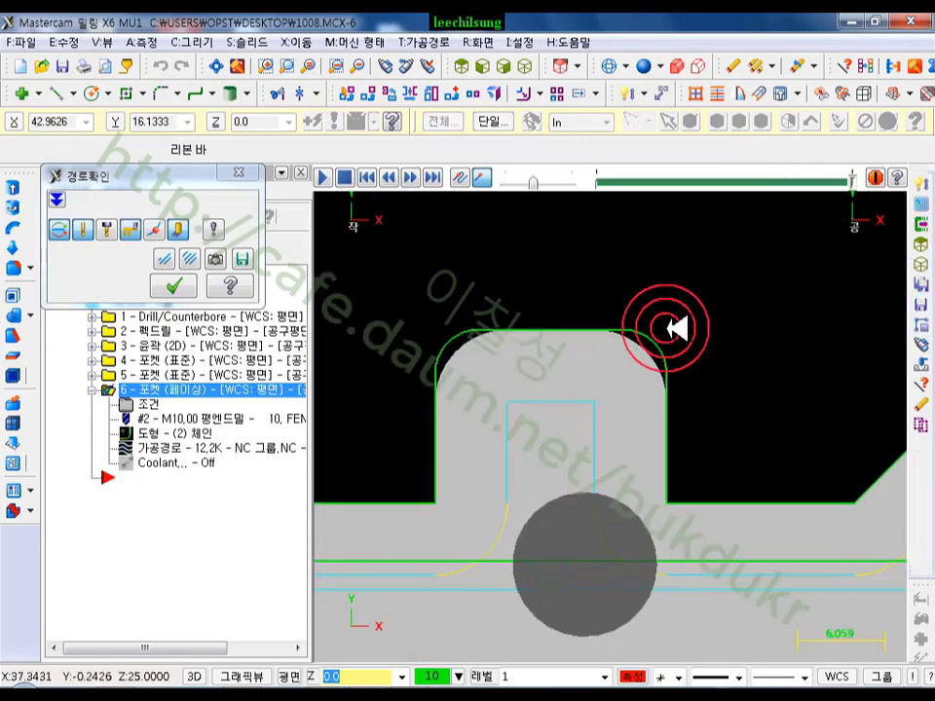
scroll(678, 313, "down", 1)
scroll(682, 343, "down", 2)
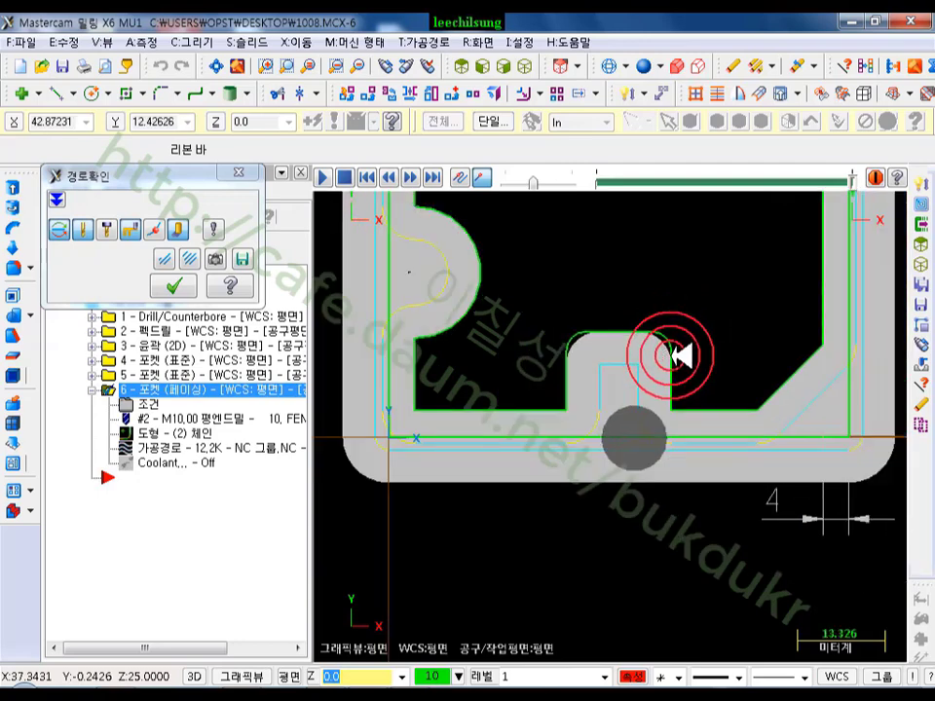
scroll(627, 543, "down", 2)
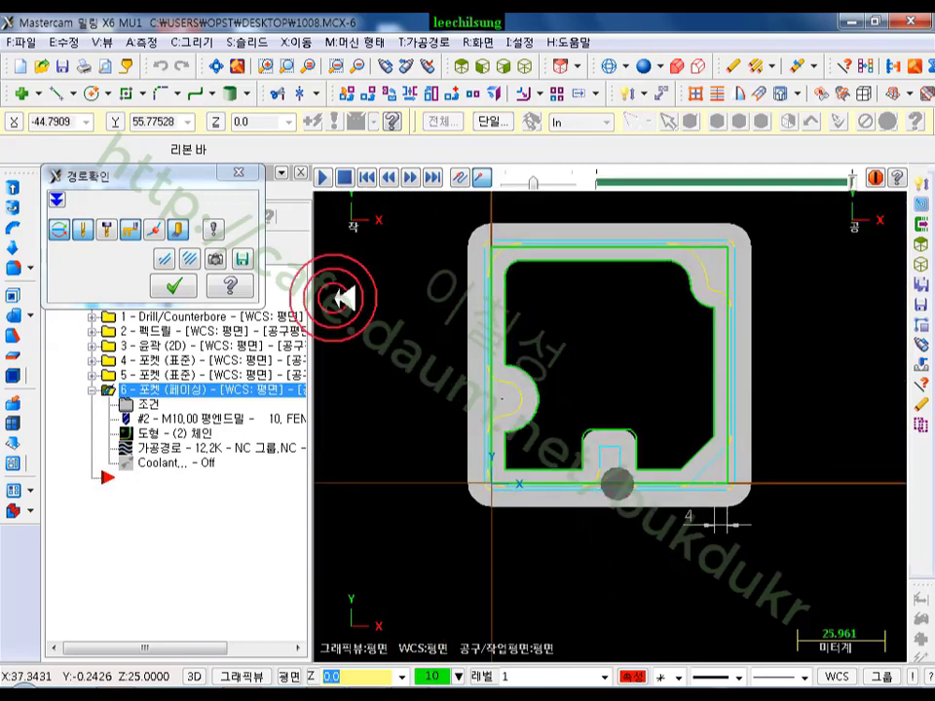
left_click(174, 285)
- Enable roughing (황삭) in the cut parameters of pocket operation 6
left_click(137, 402)
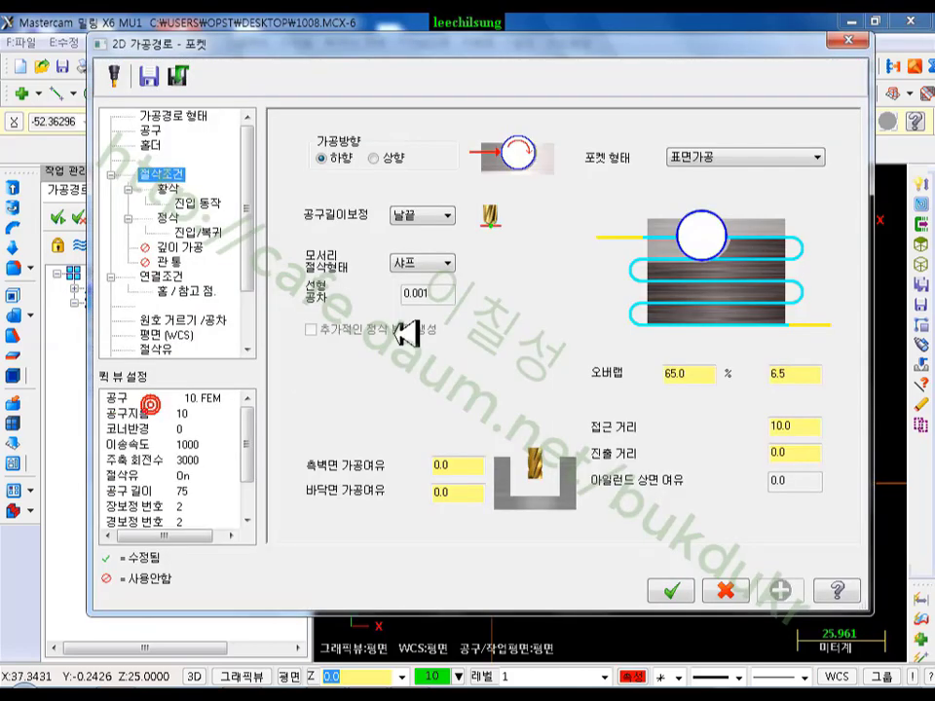
left_click(809, 425)
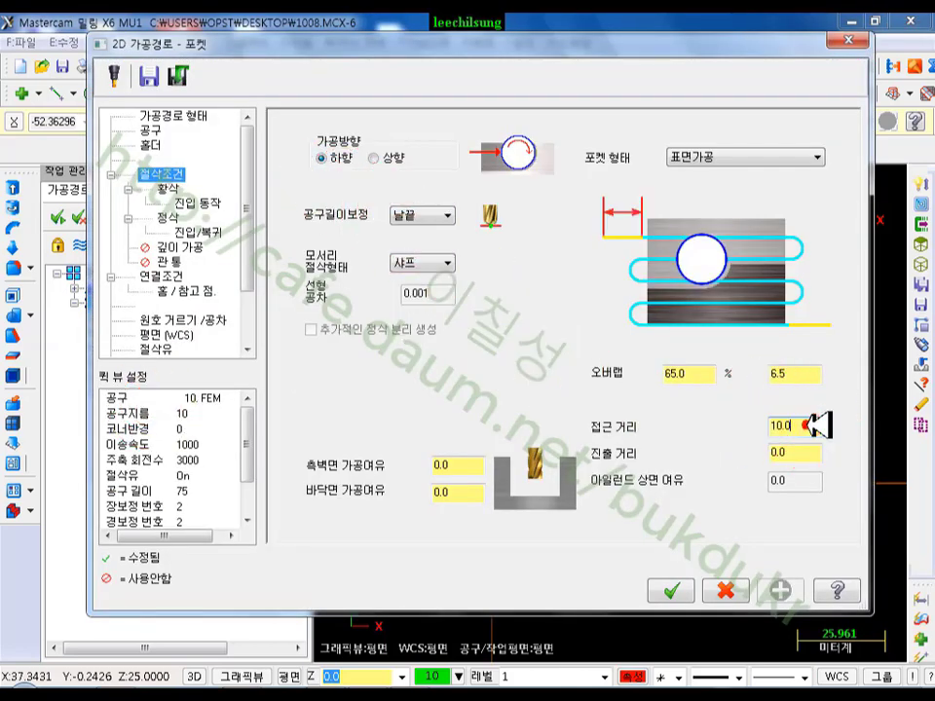
left_click(806, 371)
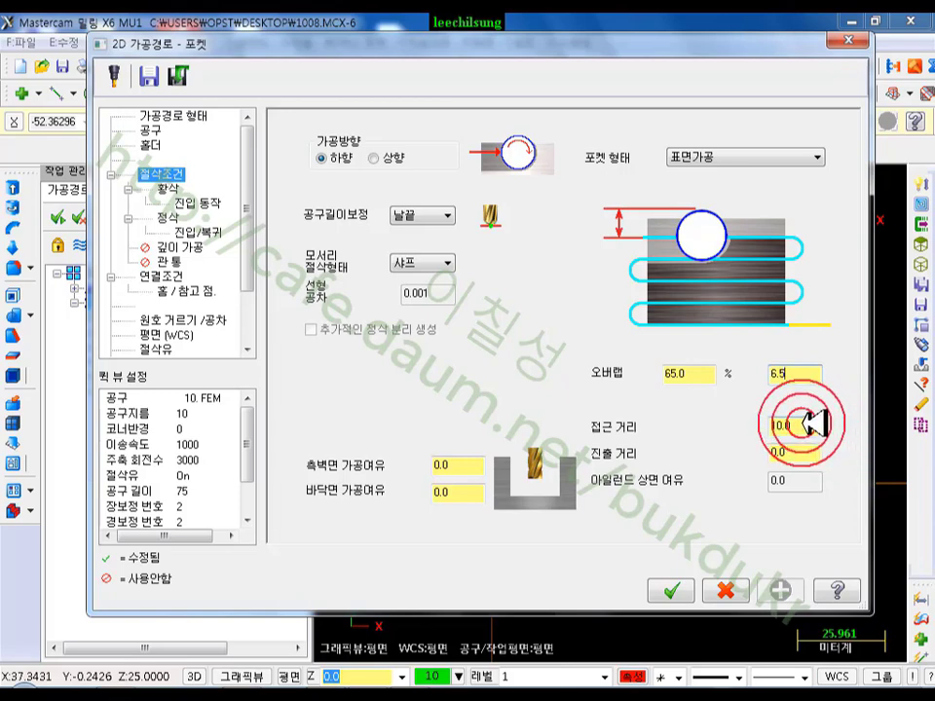
left_click(169, 188)
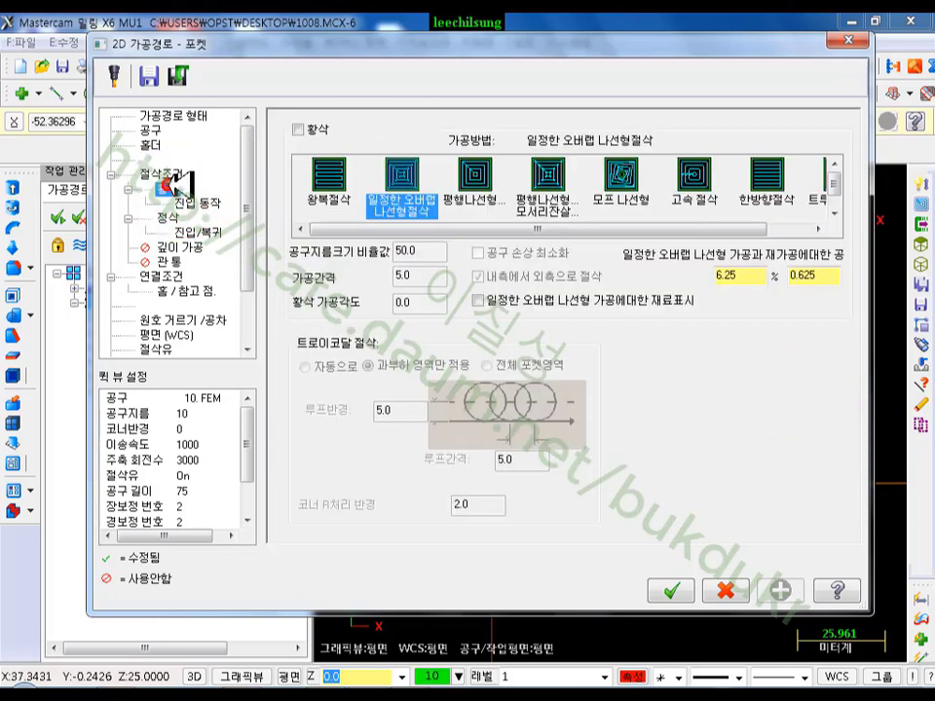
left_click(299, 130)
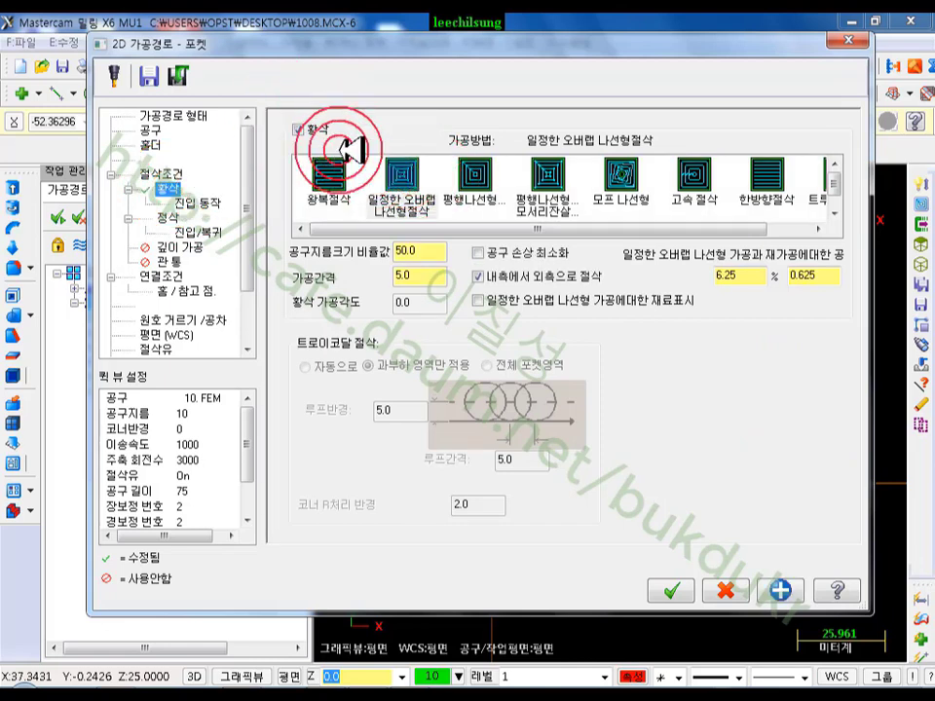
- Check the entry motion and cut parameters of pocket operation 6, accept the settings with roughing enabled, and regenerate its toolpath
left_click(197, 203)
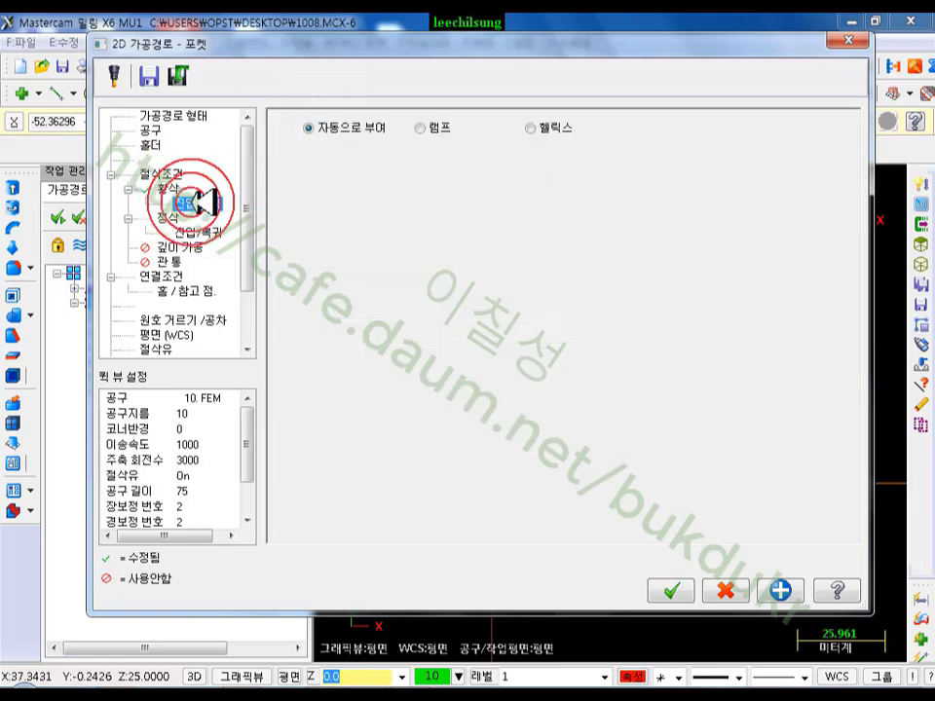
left_click(175, 172)
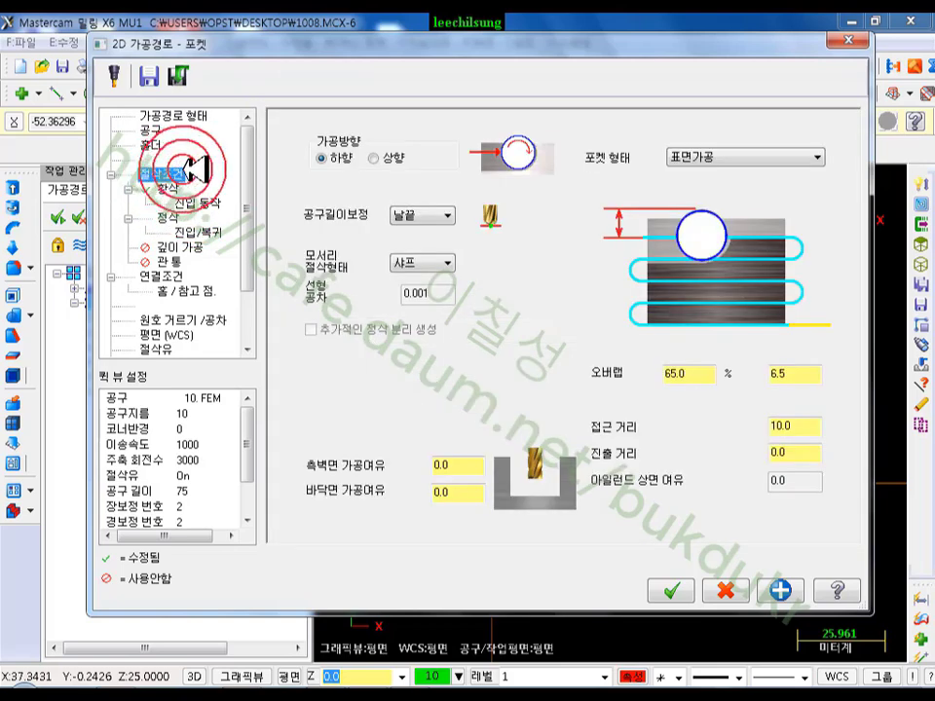
left_click(685, 589)
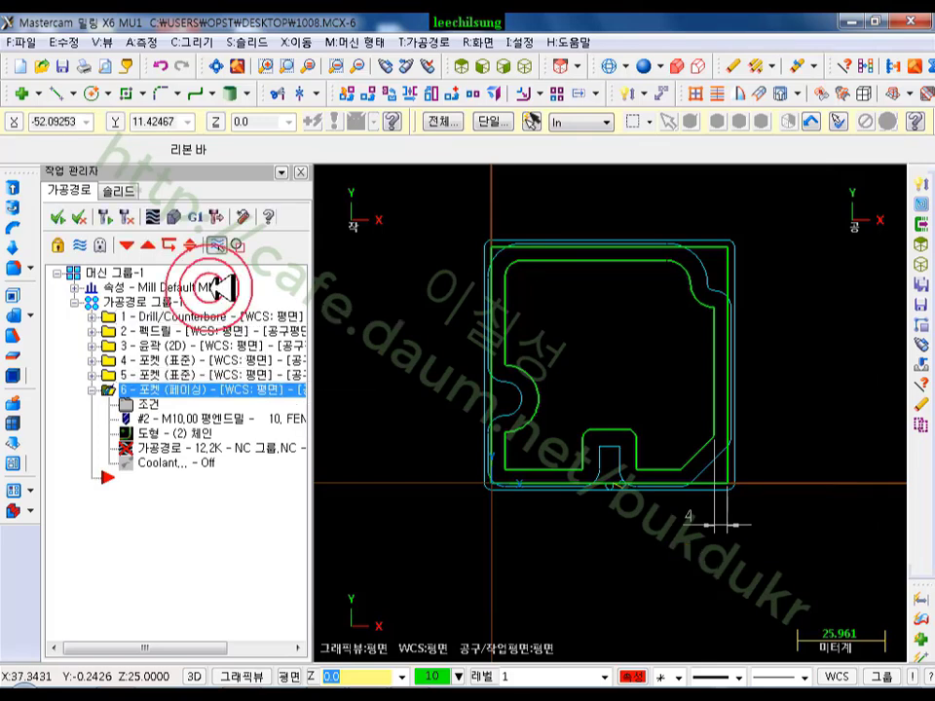
left_click(104, 215)
left_click(458, 475)
scroll(458, 475, "up", 2)
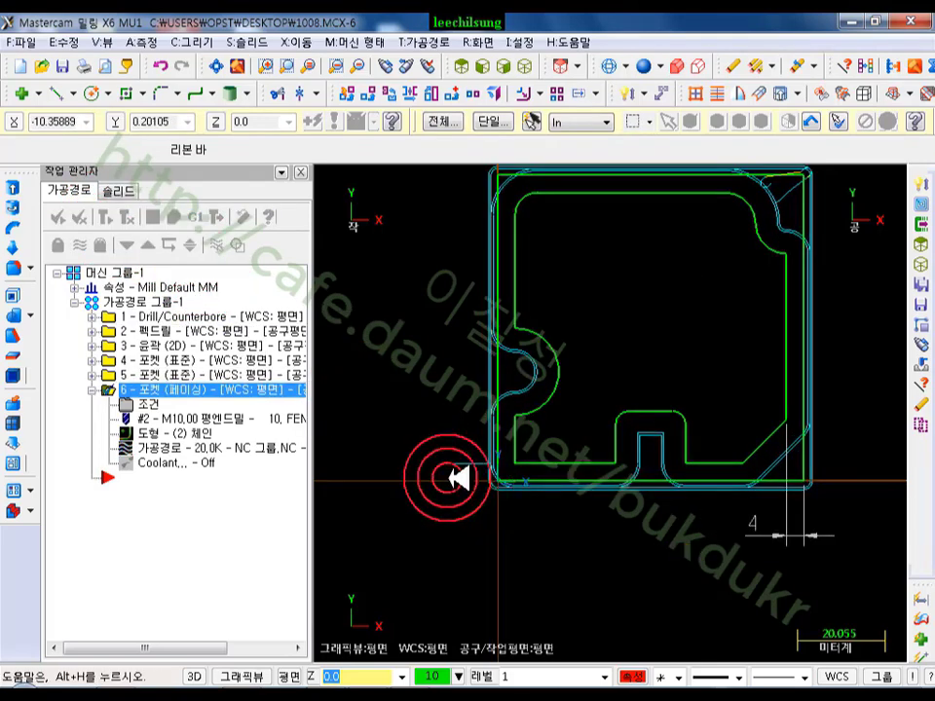
scroll(443, 453, "down", 1)
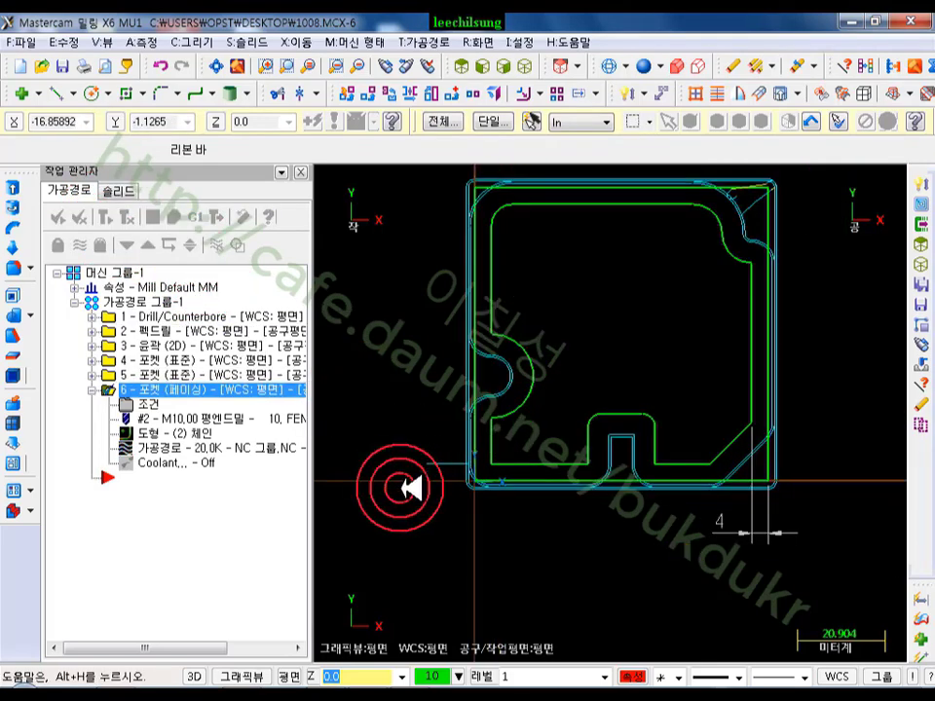
- Backplot pocket operation 6 partway and examine the tool's passes at the stock square's upper-right corner
left_click(161, 447)
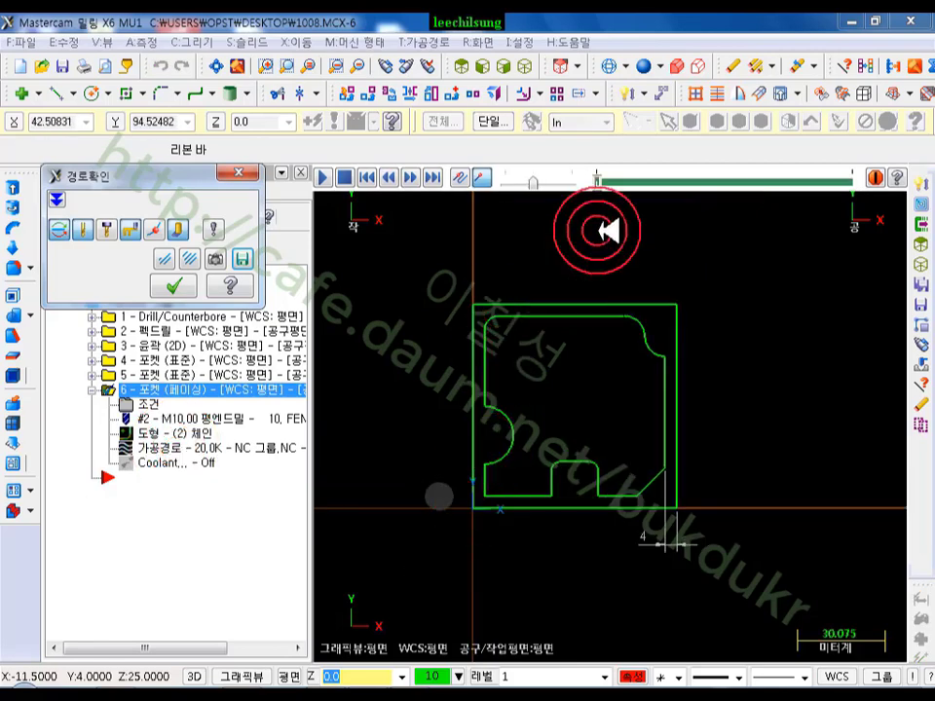
left_click_drag(597, 183, 730, 183)
scroll(612, 366, "up", 3)
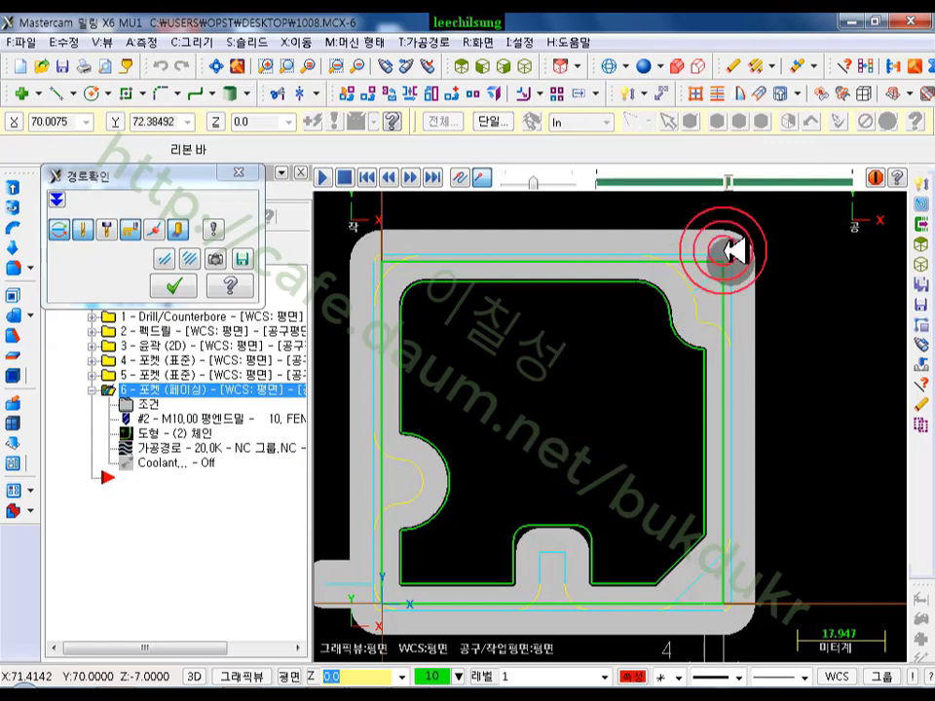
left_click_drag(730, 182, 765, 179)
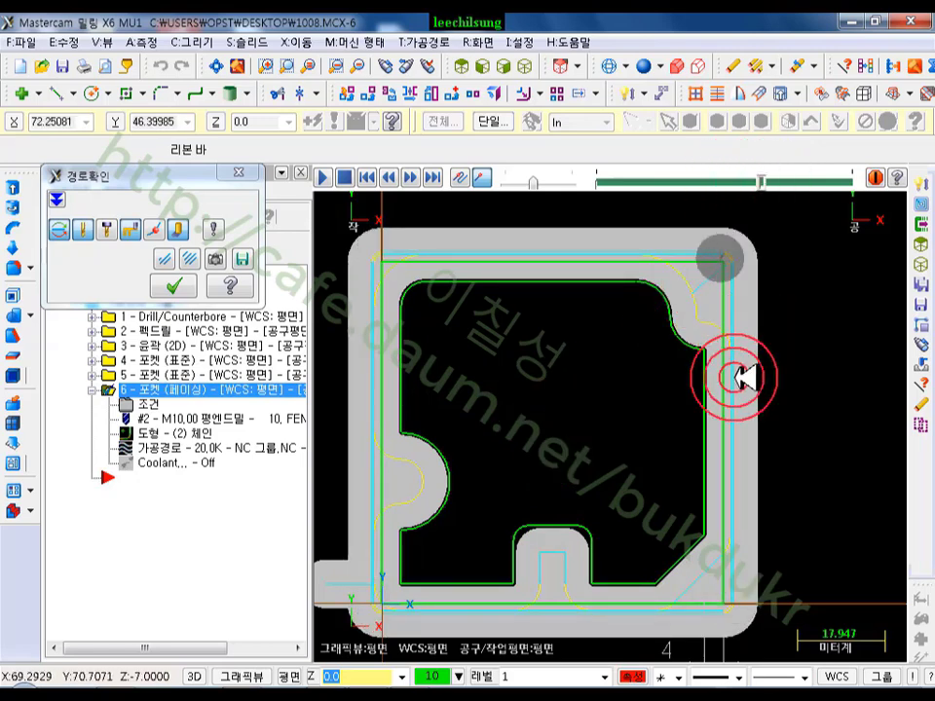
scroll(734, 376, "down", 1)
left_click(480, 519)
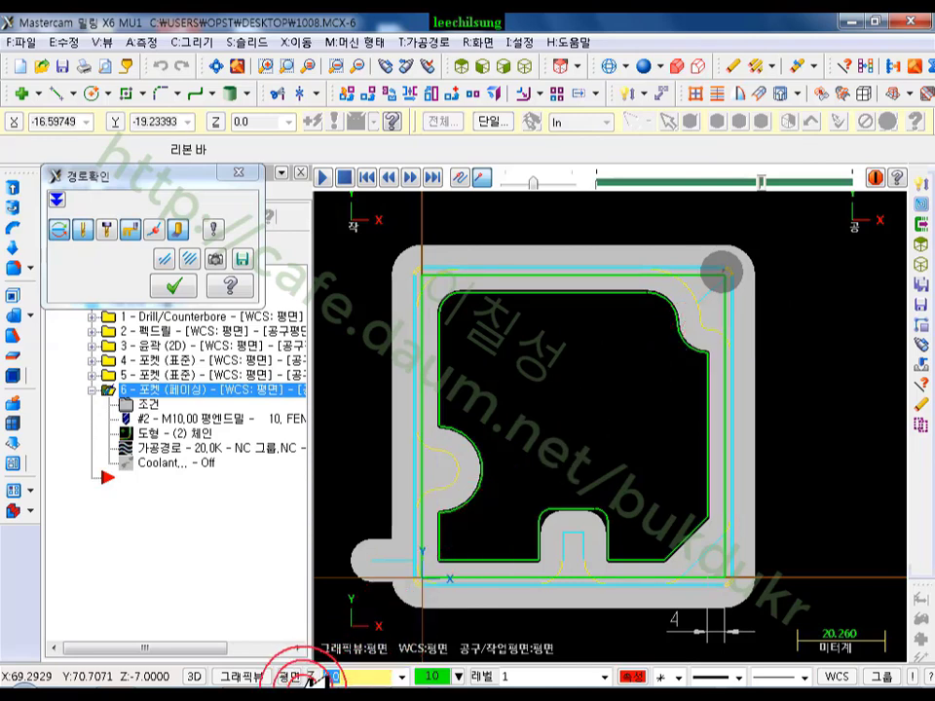
right_click(742, 270)
left_click(787, 461)
- Run the backplot to its end, inspect the doubled passes above the part's upper-right rounded corner, and close the backplot
left_click(779, 178)
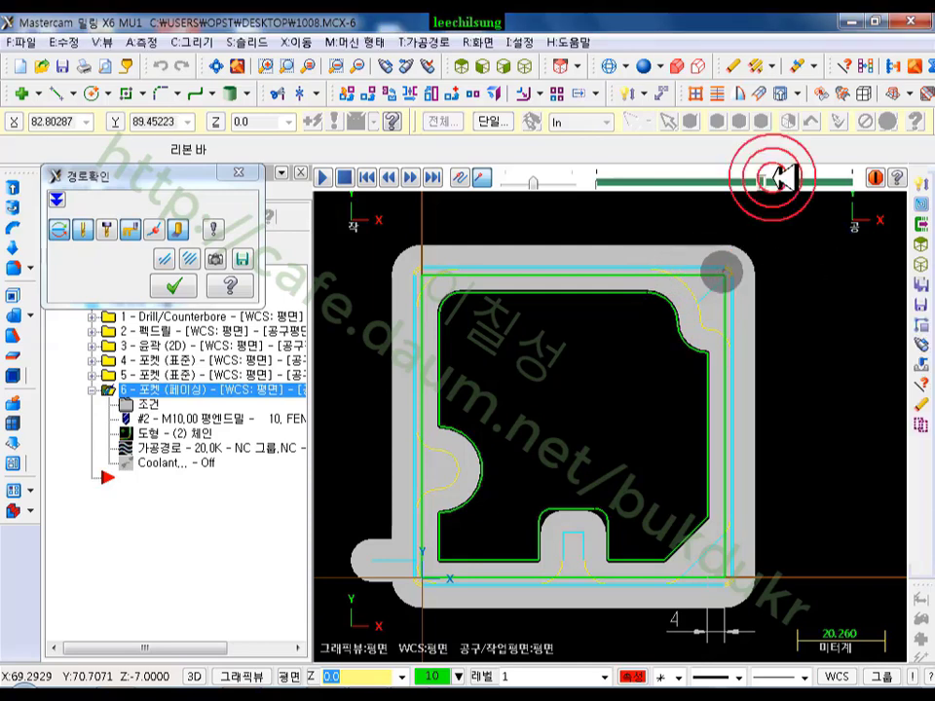
mouse_move(784, 178)
left_mouse_down()
mouse_move(762, 180)
mouse_move(891, 212)
mouse_move(681, 309)
mouse_move(712, 340)
mouse_move(731, 343)
mouse_move(661, 286)
mouse_move(694, 287)
left_mouse_up()
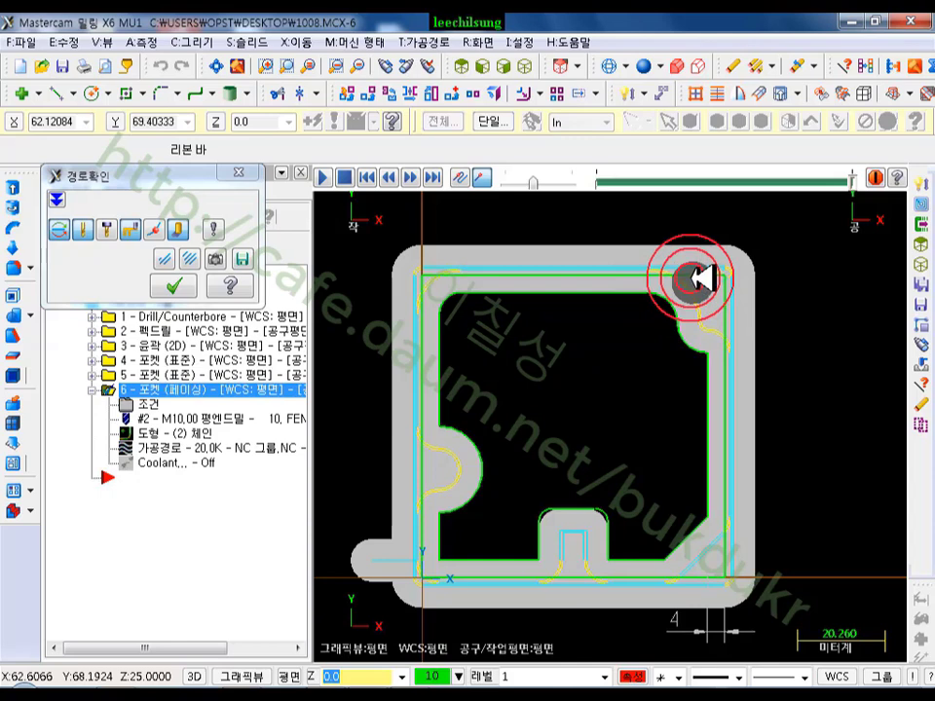
mouse_move(694, 280)
left_mouse_down()
mouse_move(747, 289)
mouse_move(688, 330)
mouse_move(664, 302)
mouse_move(766, 492)
mouse_move(568, 522)
mouse_move(619, 355)
mouse_move(614, 323)
left_mouse_up()
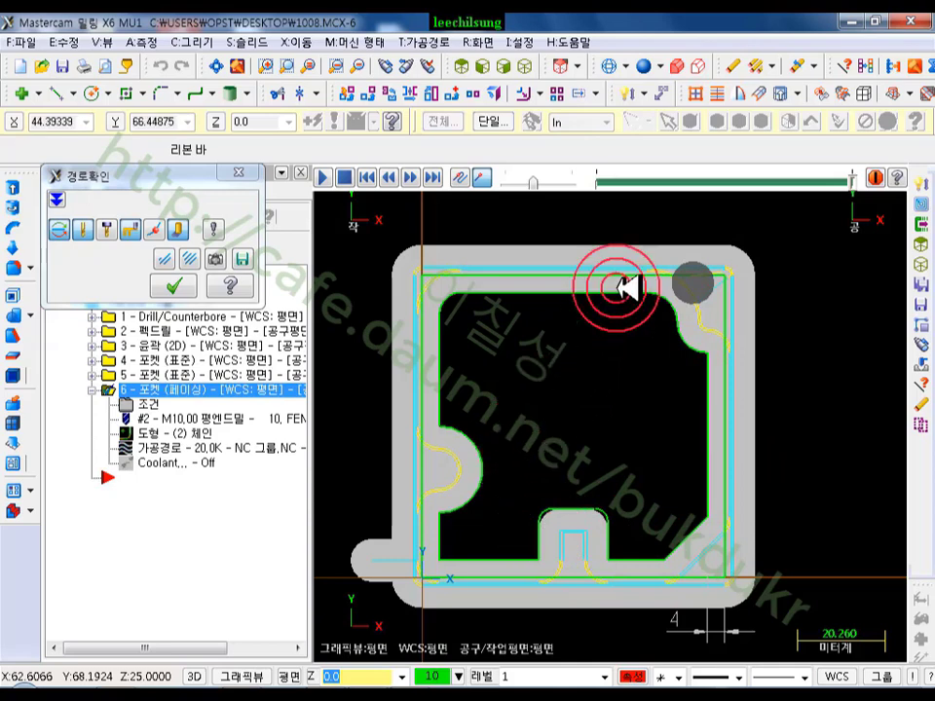
scroll(627, 287, "up", 5)
scroll(631, 322, "up", 1)
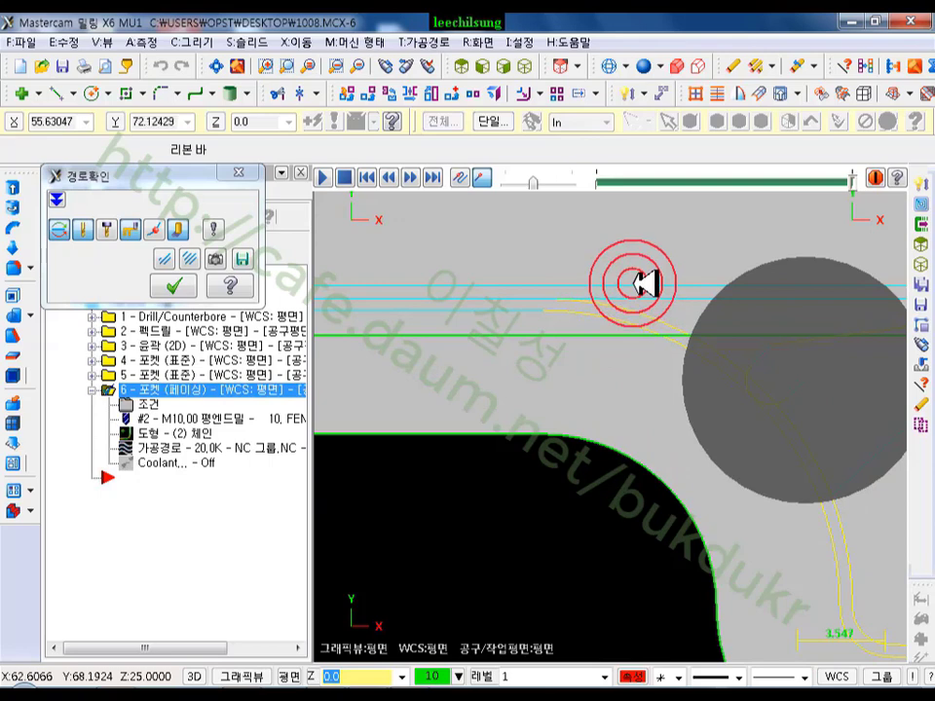
left_click(175, 285)
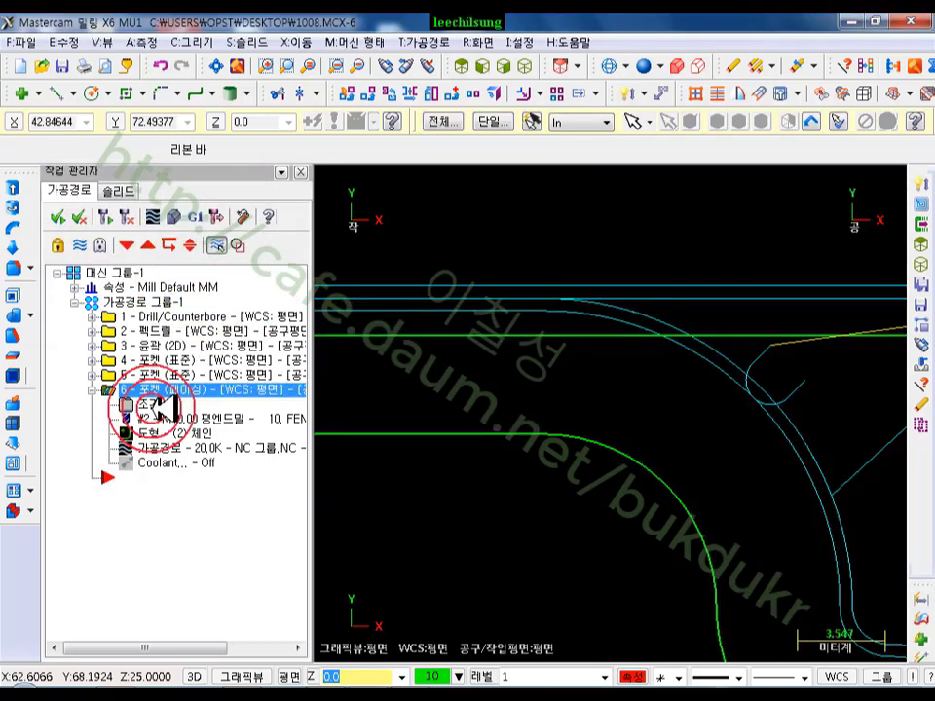
- Turn off outer contour finishing (외측윤곽 정삭실행) in the finish settings of pocket operation 6 and regenerate its toolpath
left_click(164, 407)
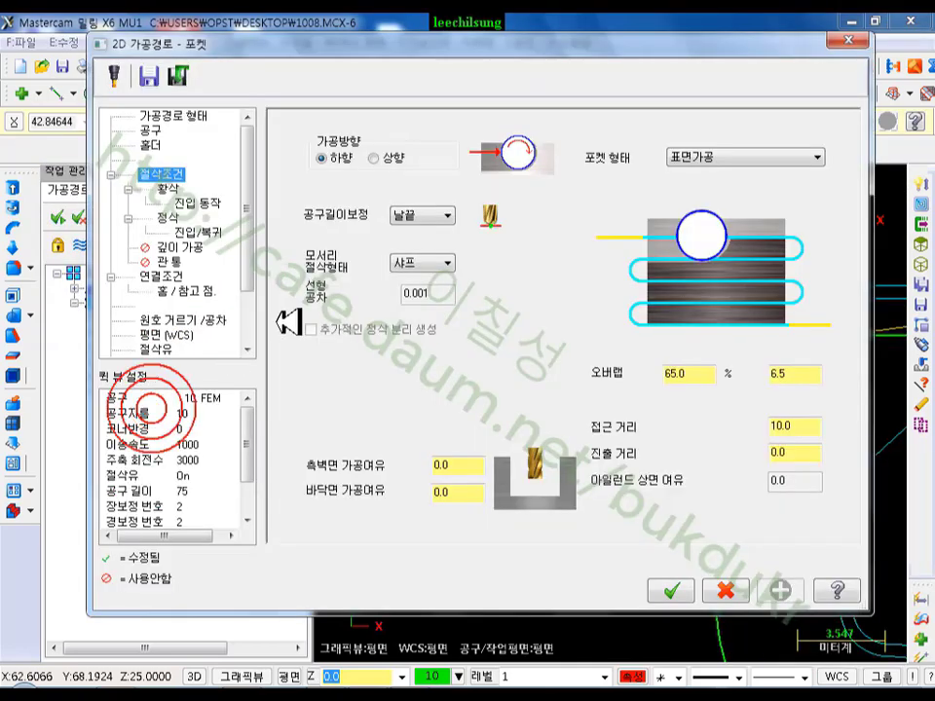
left_click(170, 217)
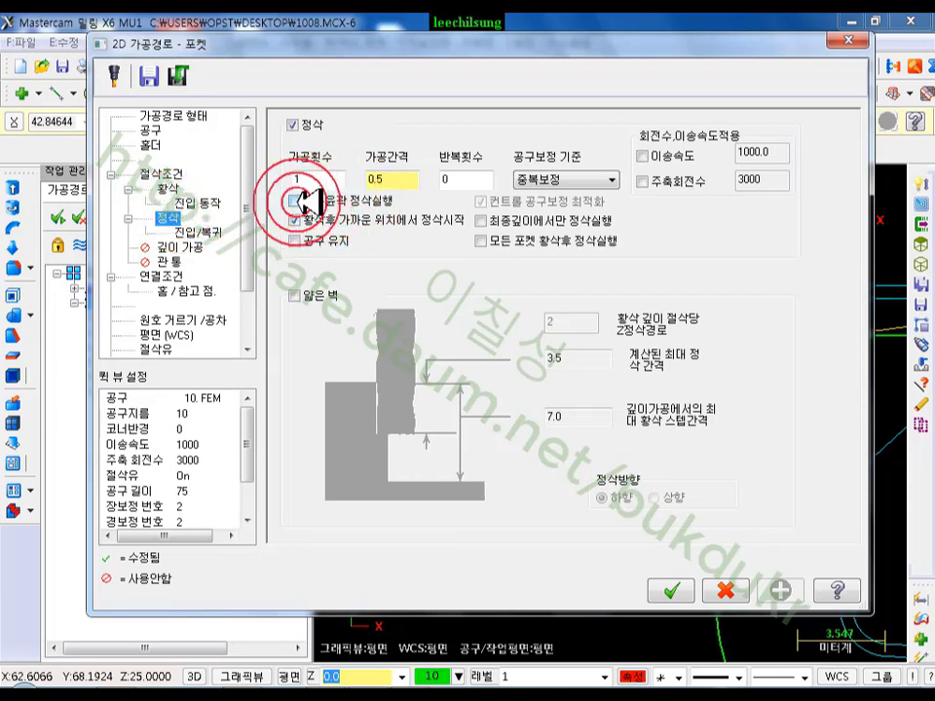
left_click(166, 188)
left_click(160, 174)
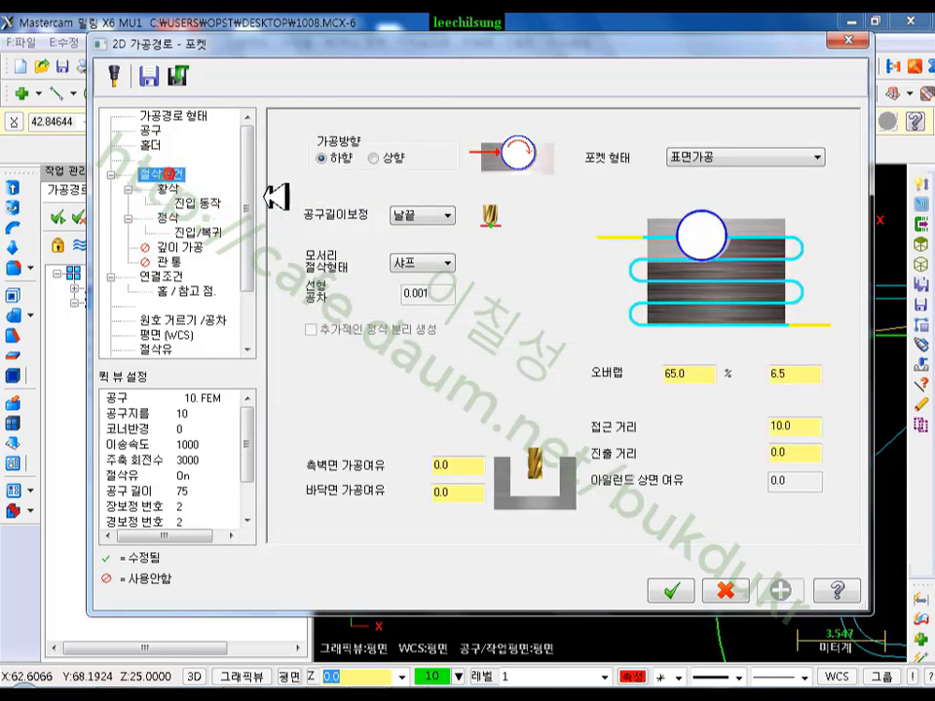
left_click(795, 376)
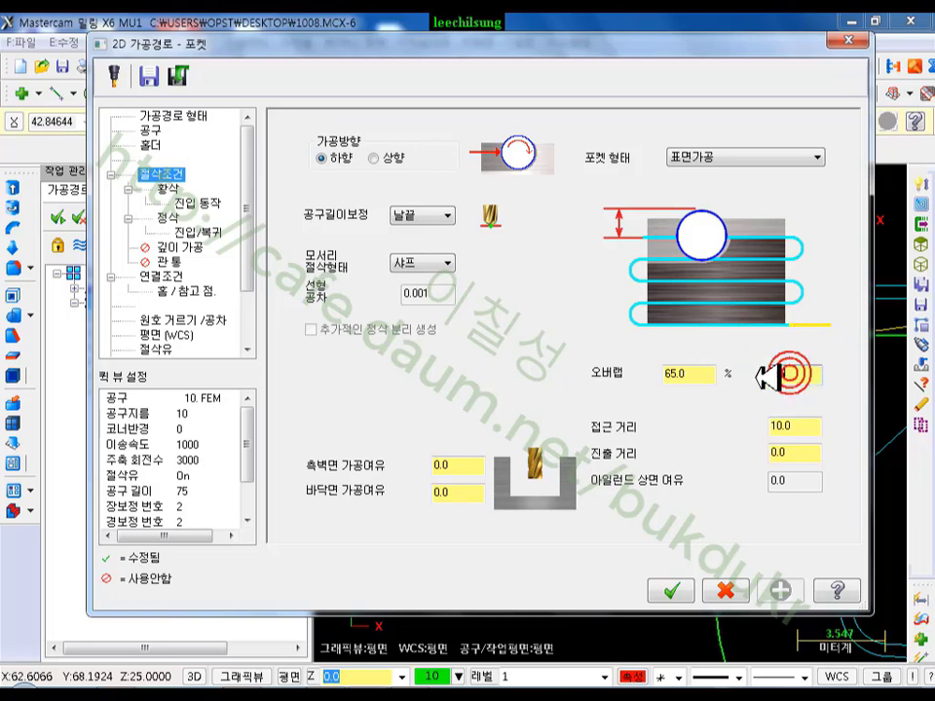
left_click(176, 219)
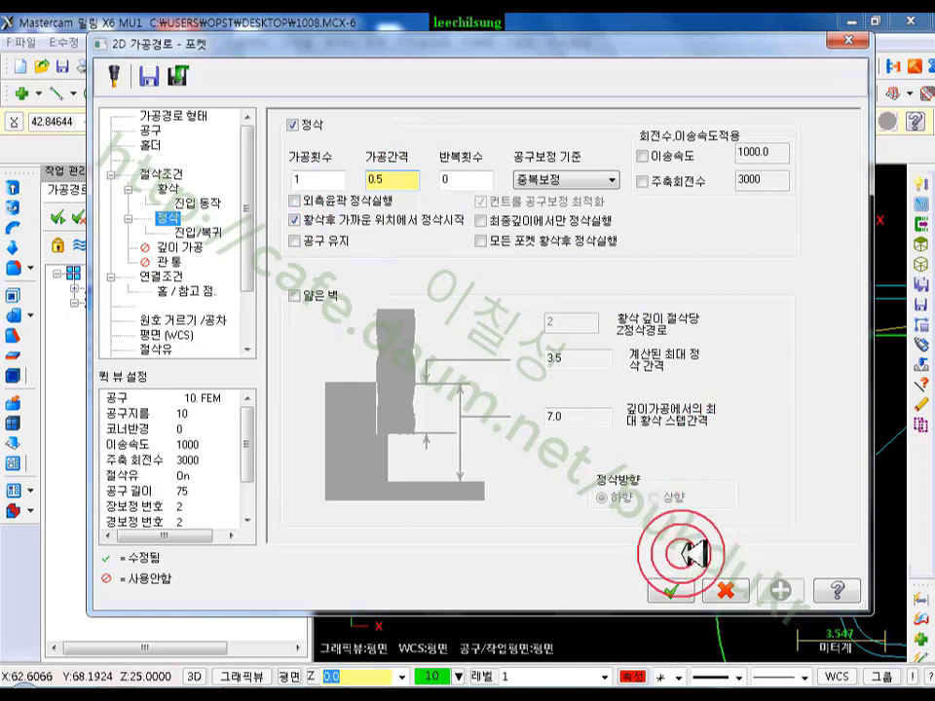
left_click(670, 589)
left_click(125, 216)
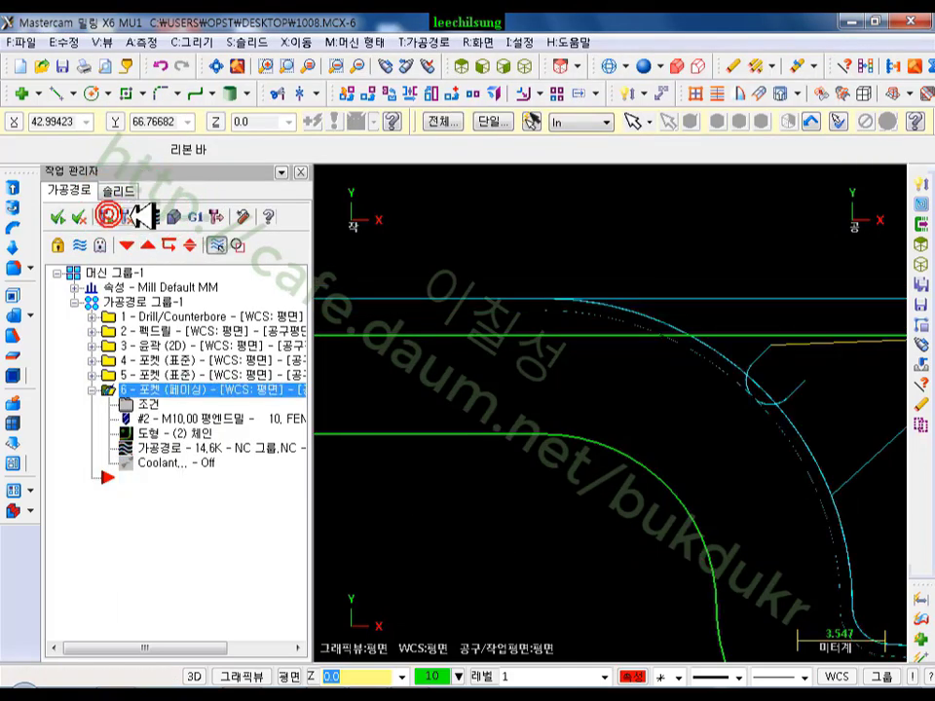
- Examine the regenerated toolpath around the stock square's upper-right corner, including the entry arc and the rounded outer pass
scroll(561, 303, "down", 2)
scroll(562, 301, "up", 2)
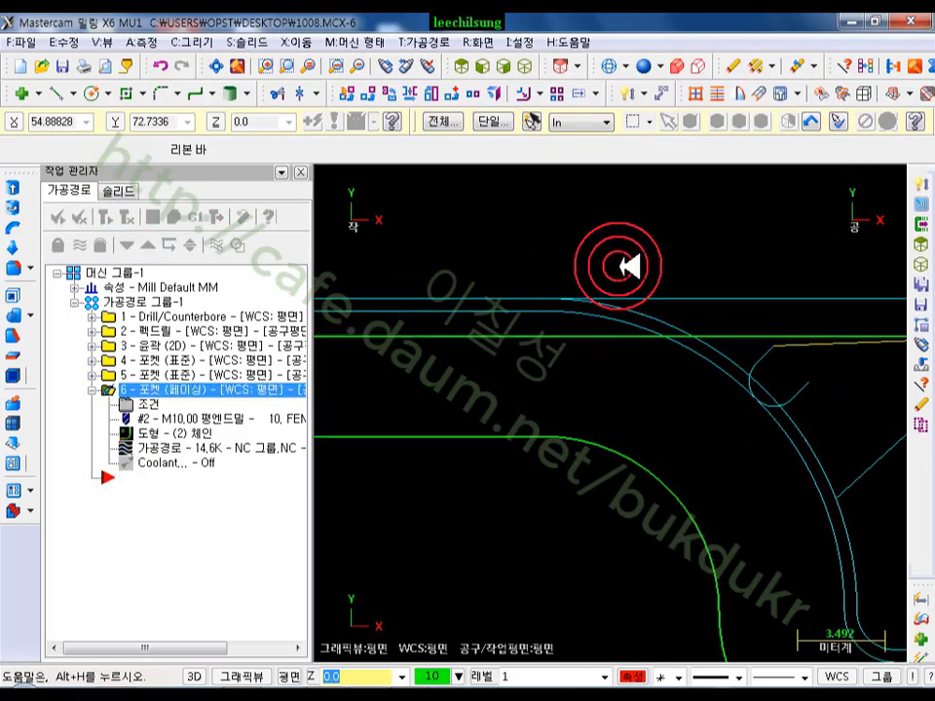
scroll(638, 243, "down", 3)
scroll(659, 227, "down", 3)
scroll(835, 267, "up", 3)
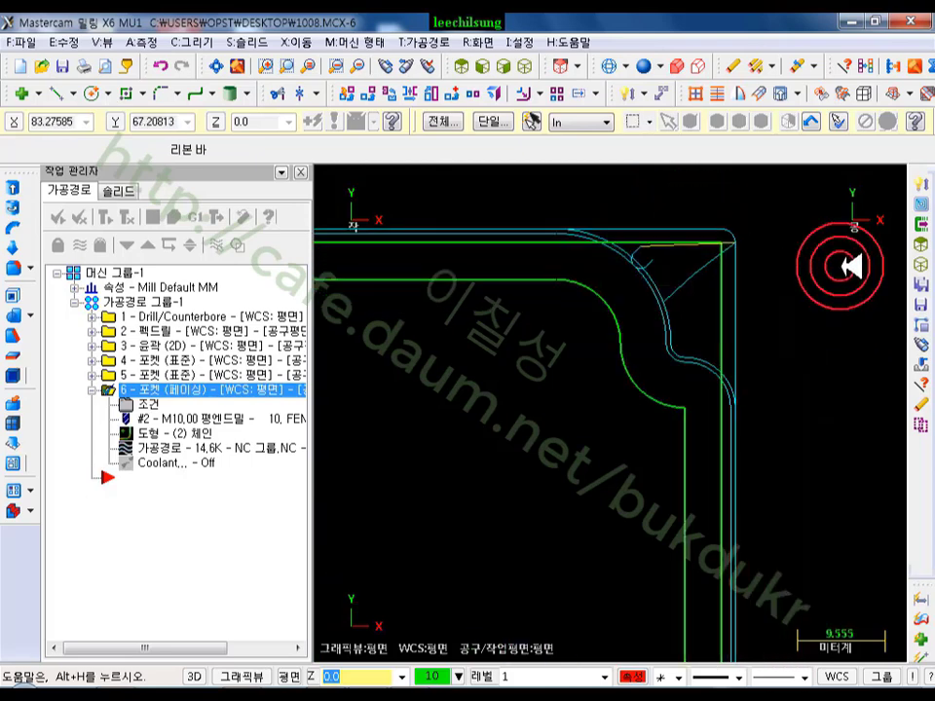
scroll(693, 204, "up", 1)
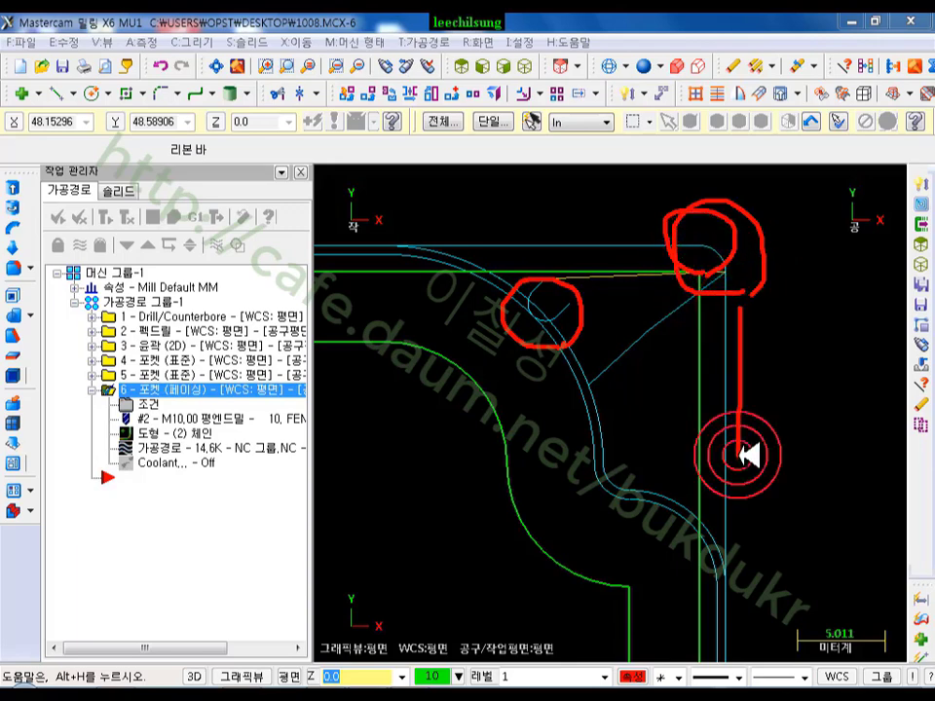
right_click(804, 284)
left_click(814, 490)
scroll(798, 309, "down", 5)
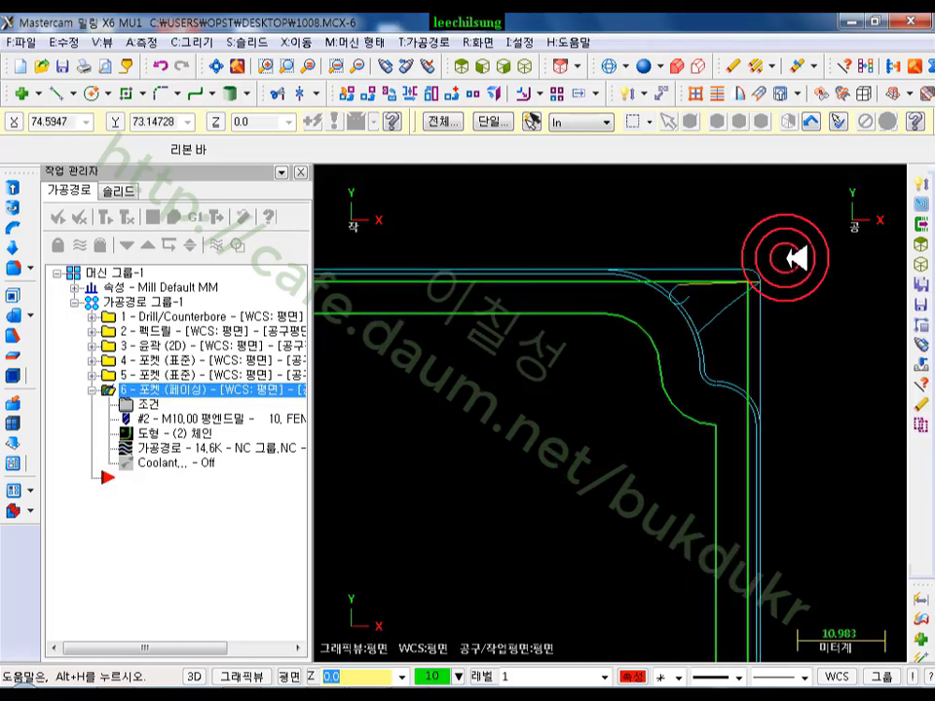
scroll(554, 347, "down", 2)
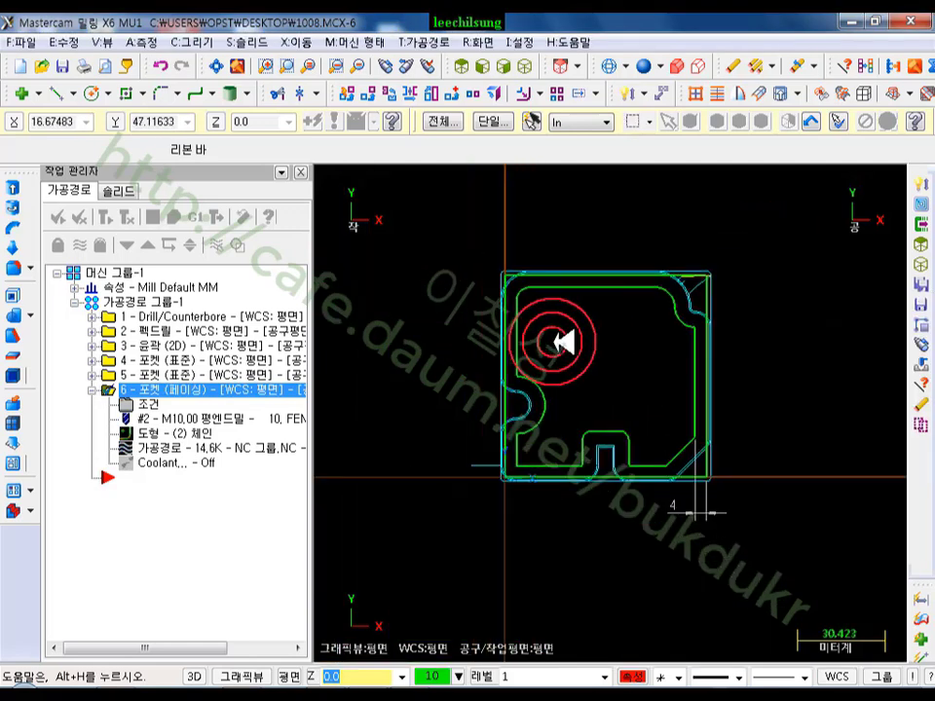
scroll(565, 360, "up", 1)
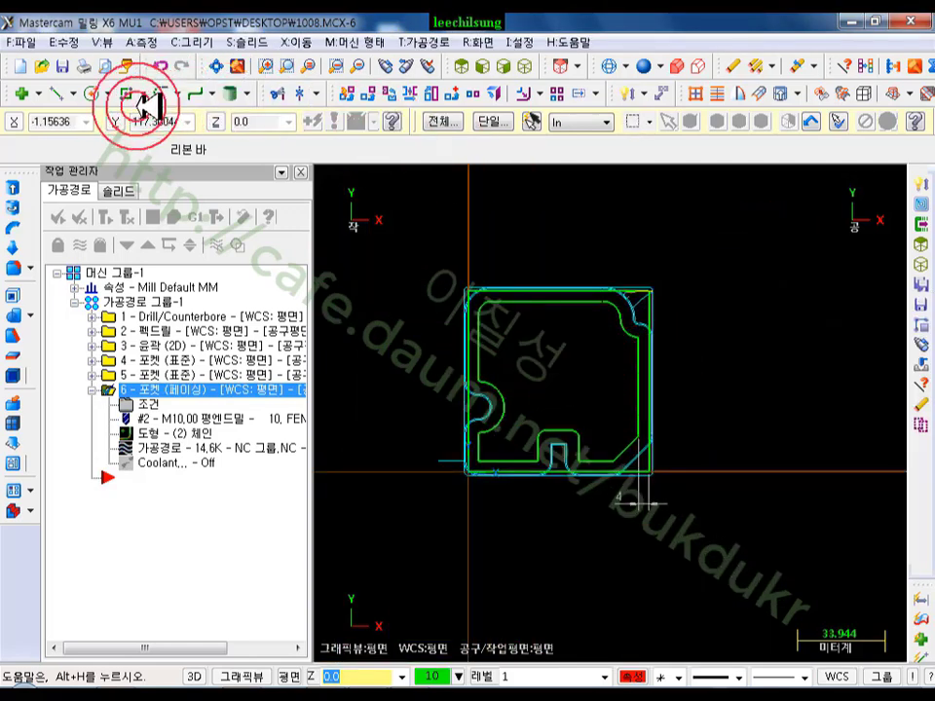
- Draw a closed triangle of three freehand lines inside the outer profile
left_click(59, 92)
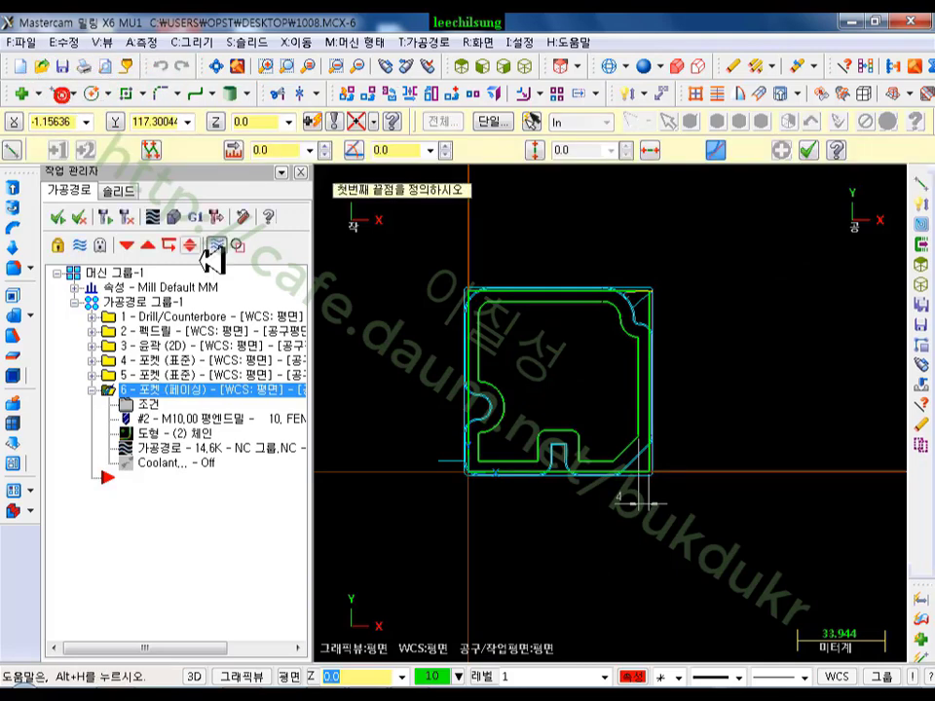
left_click(570, 323)
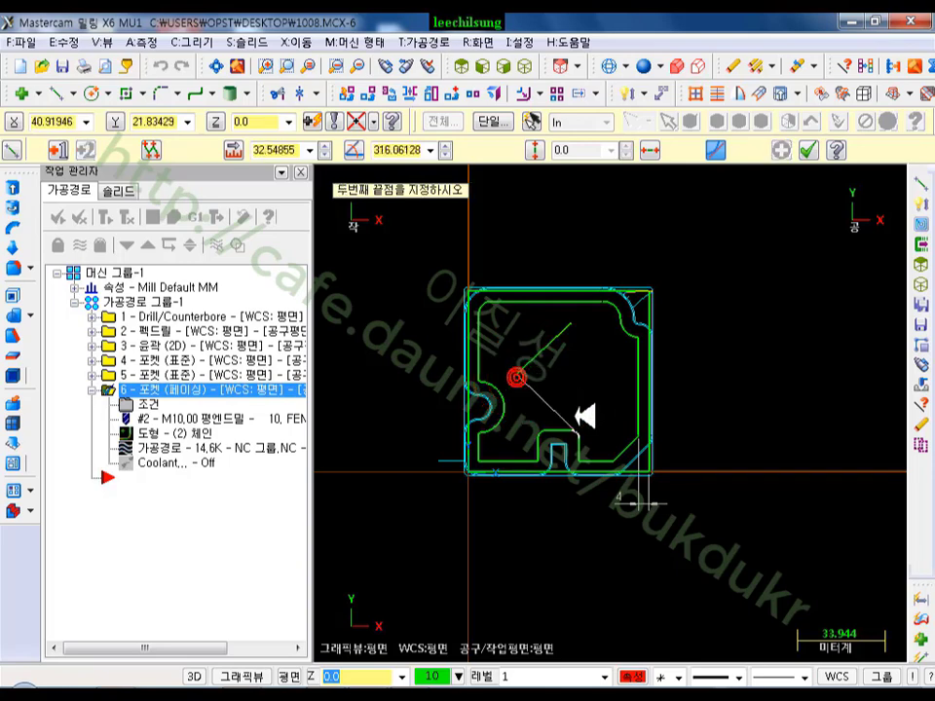
left_click(574, 322)
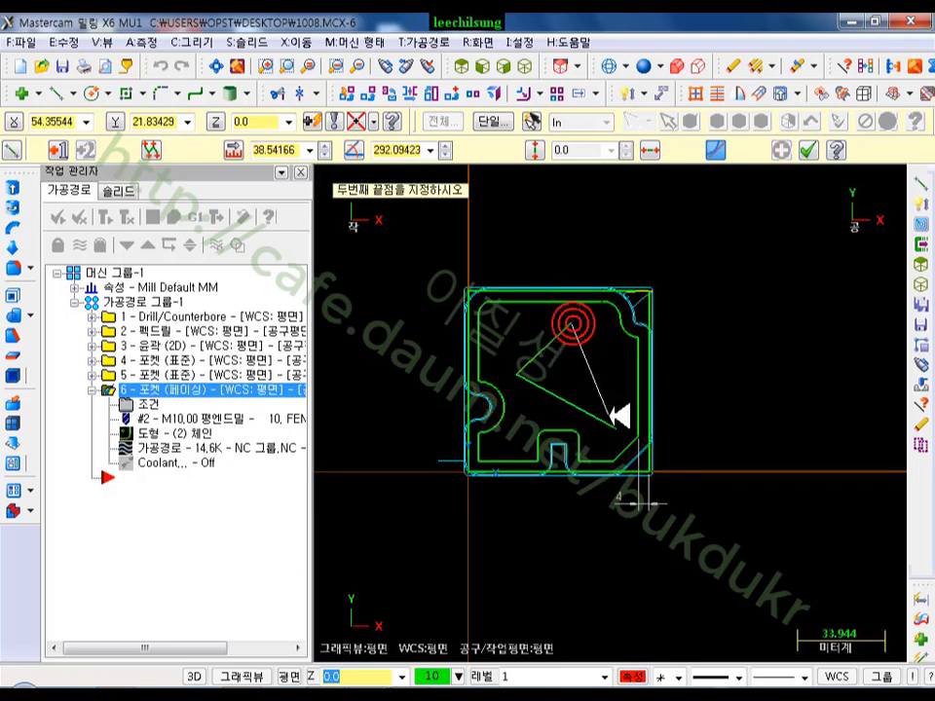
left_click(807, 150)
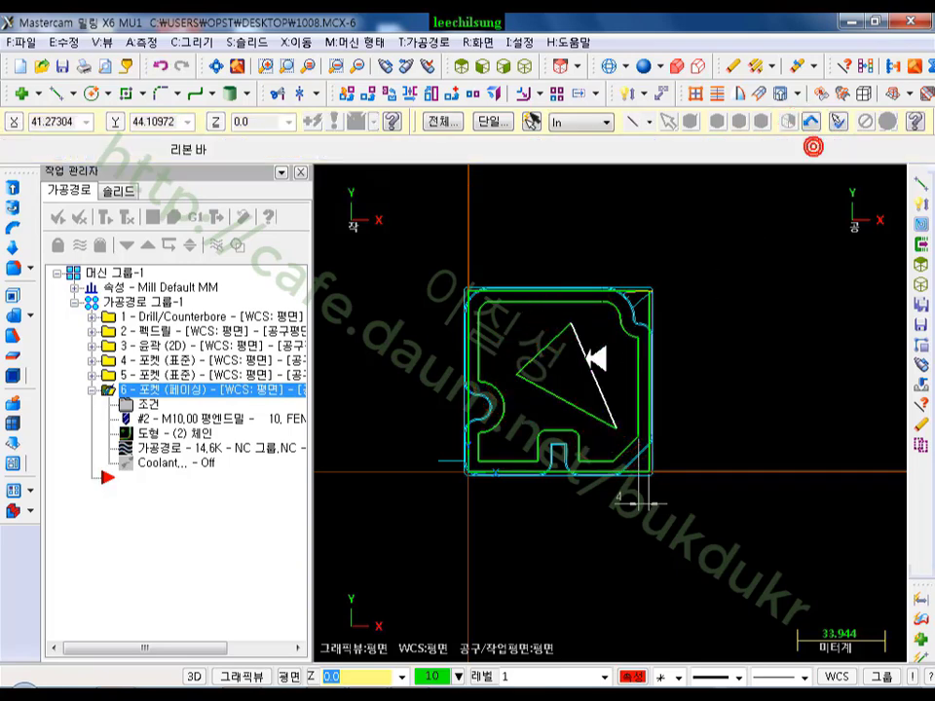
- Isolate the stock square and the triangle by hiding all other geometry
scroll(542, 309, "up", 3)
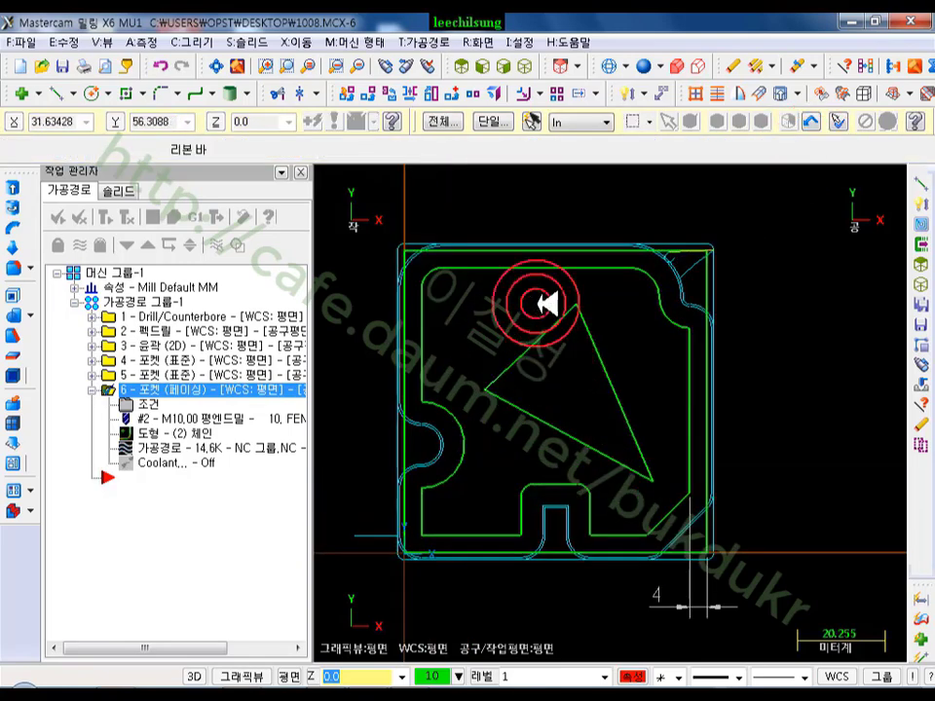
left_click(524, 252)
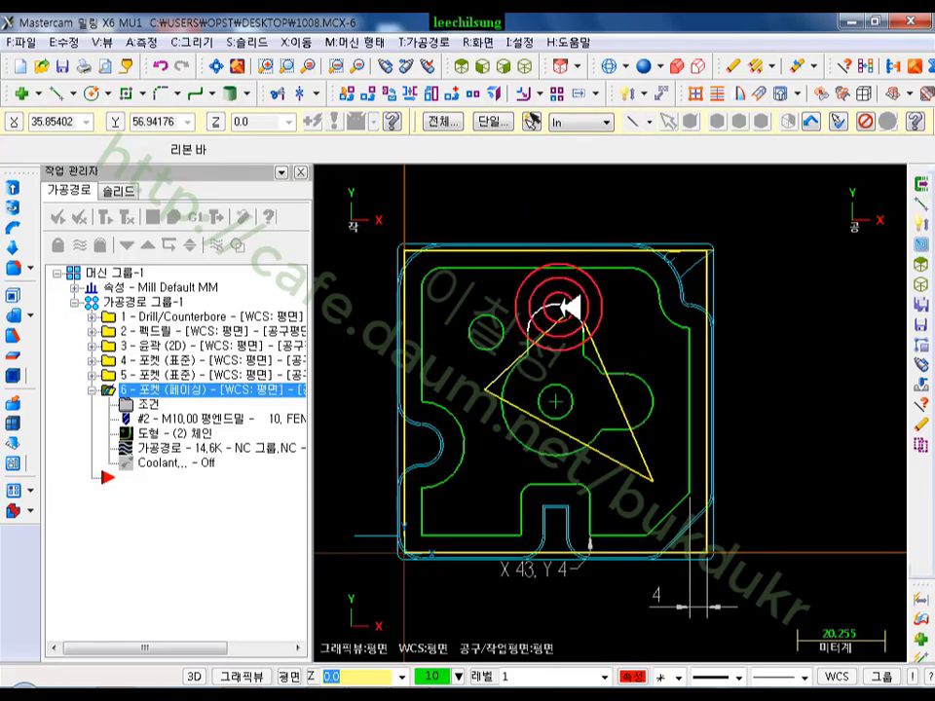
key("alt+e")
scroll(591, 296, "down", 4)
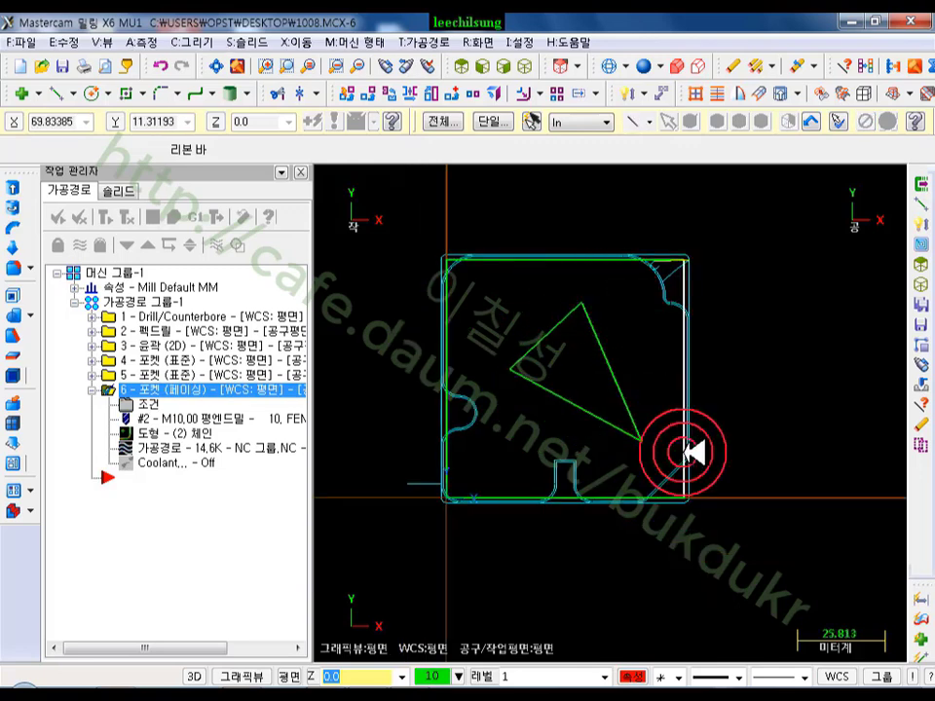
scroll(786, 308, "down", 1)
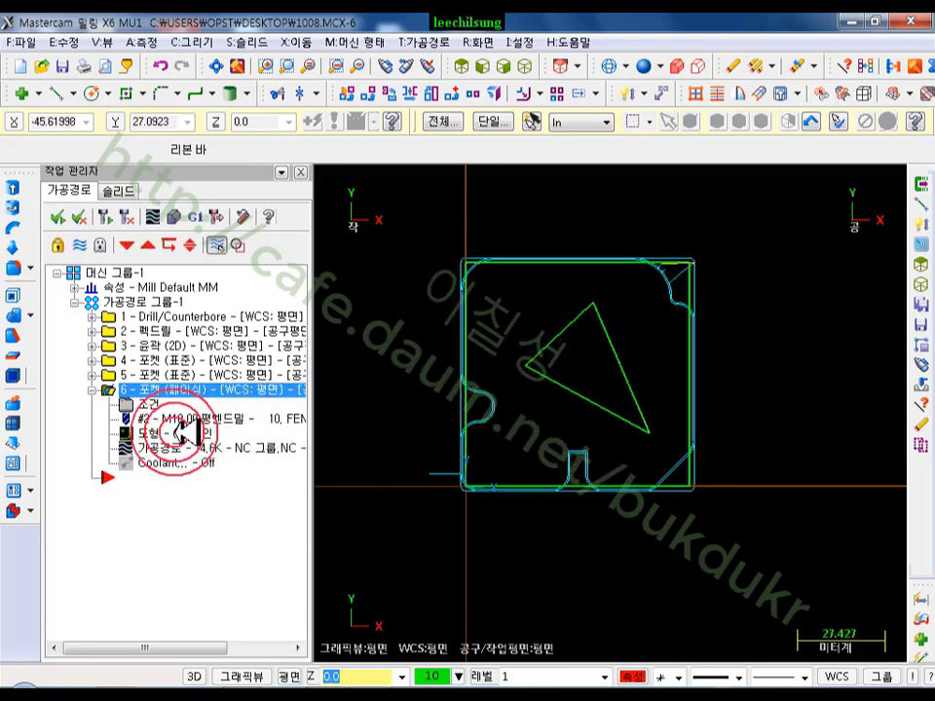
- Replace the stock square chain with the triangle chain in the geometry of pocket operation 6
left_click(173, 430)
left_click(92, 220)
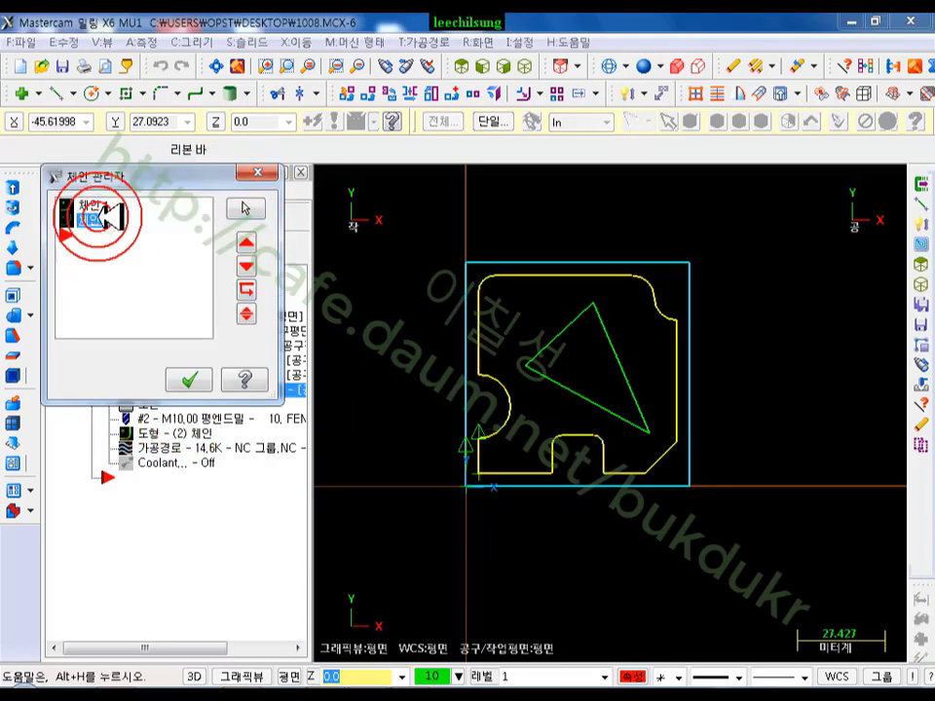
left_click(98, 207)
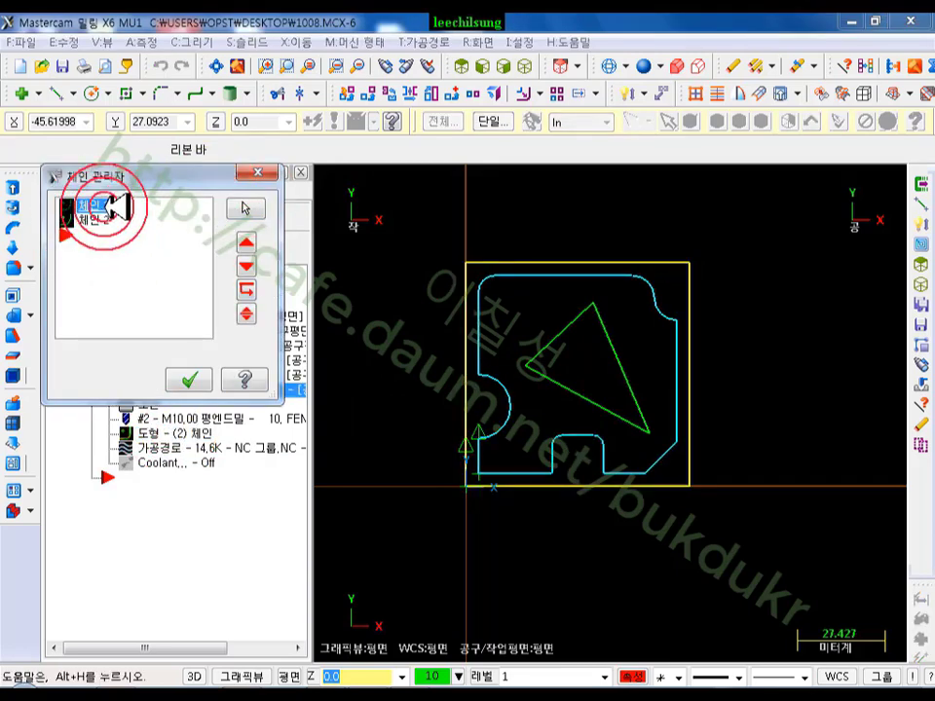
left_click(176, 261)
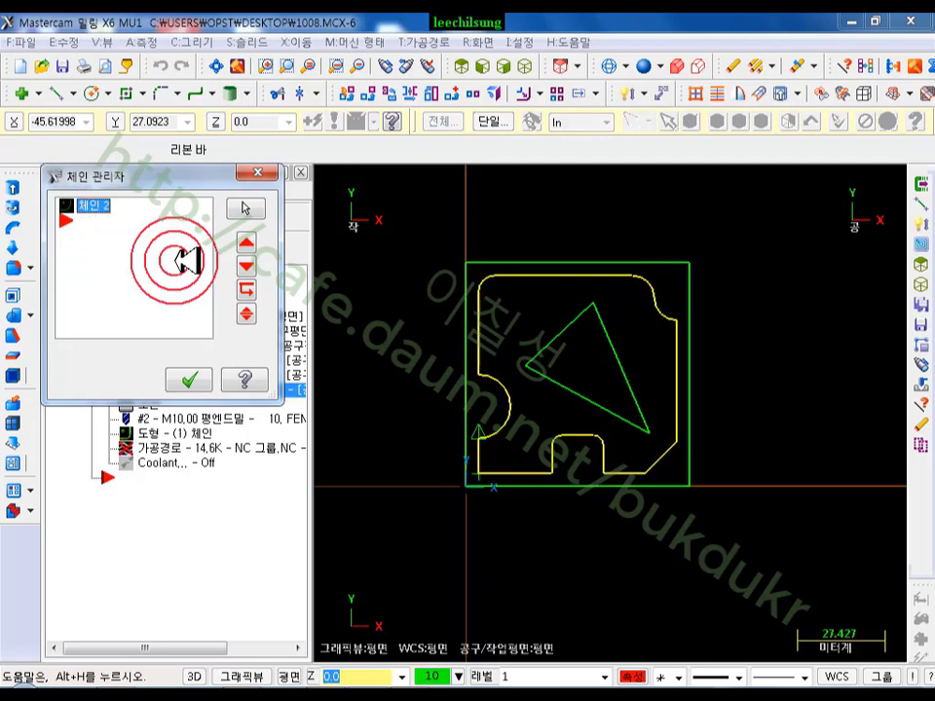
right_click(182, 284)
left_click(229, 298)
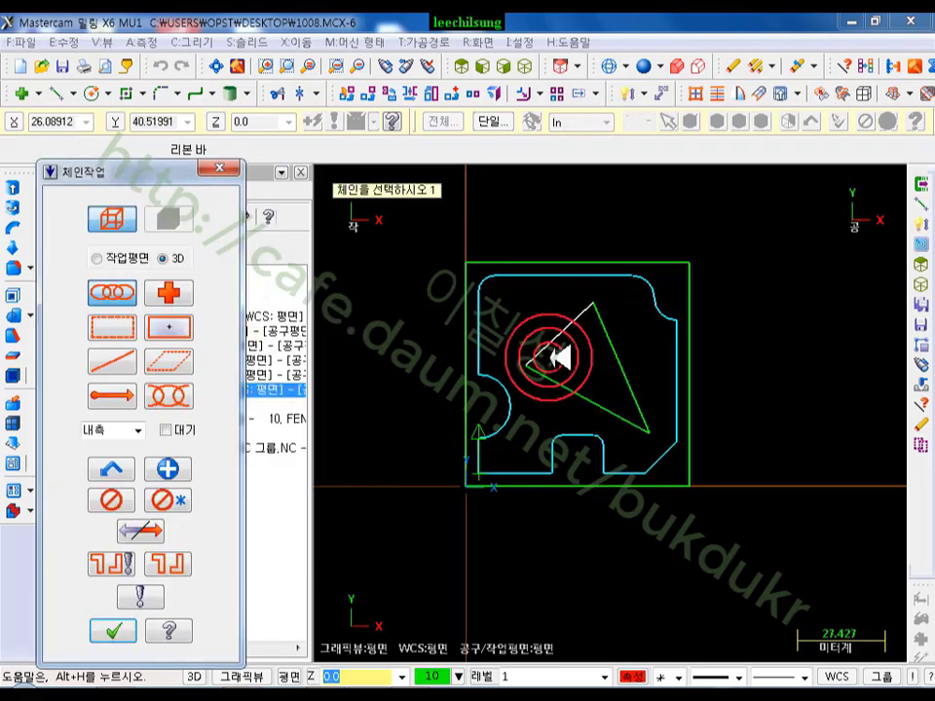
left_click(549, 358)
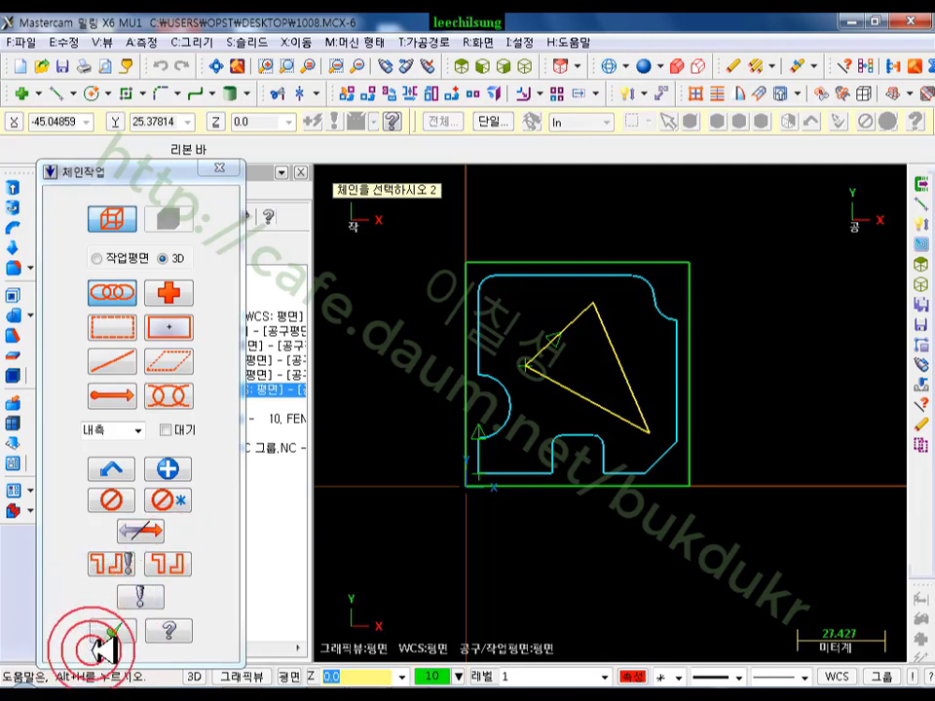
left_click(115, 631)
left_click(191, 376)
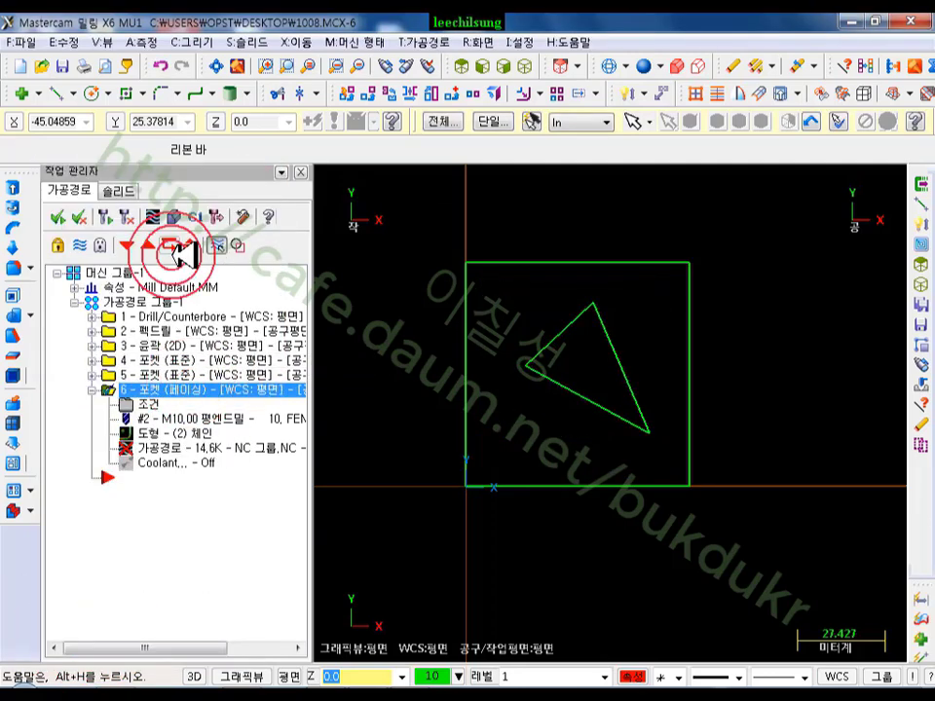
- Regenerate pocket operation 6 and backplot its toolpath to the end to check the cleared area
left_click(111, 215)
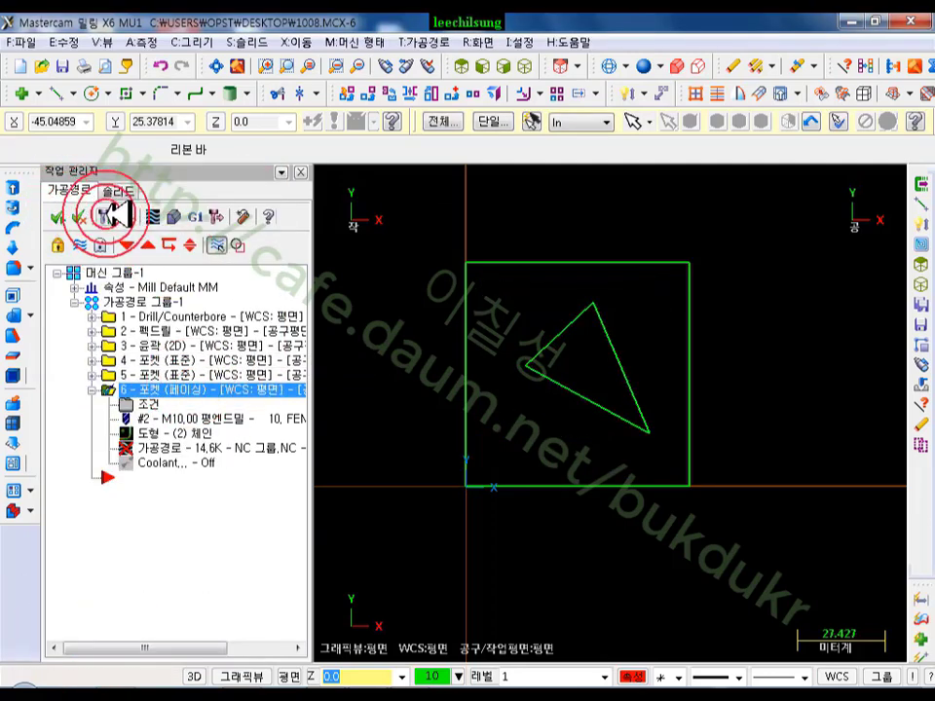
left_click(176, 452)
left_click_drag(596, 180, 866, 212)
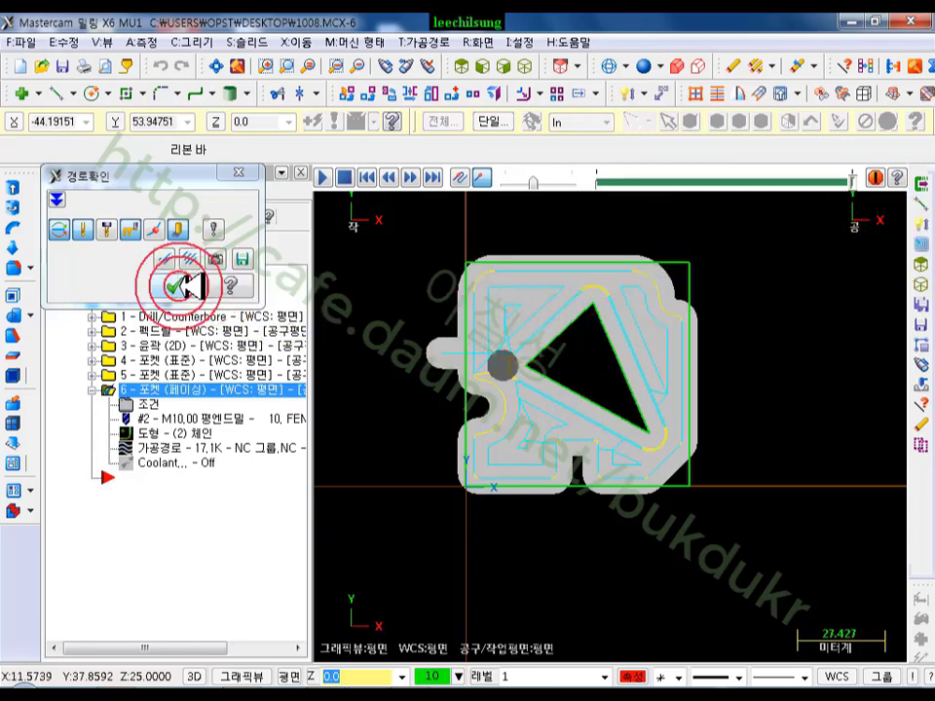
left_click(181, 284)
- Delete the outer profile chain (체인 2) from the geometry of pocket operation 6
left_click(148, 401)
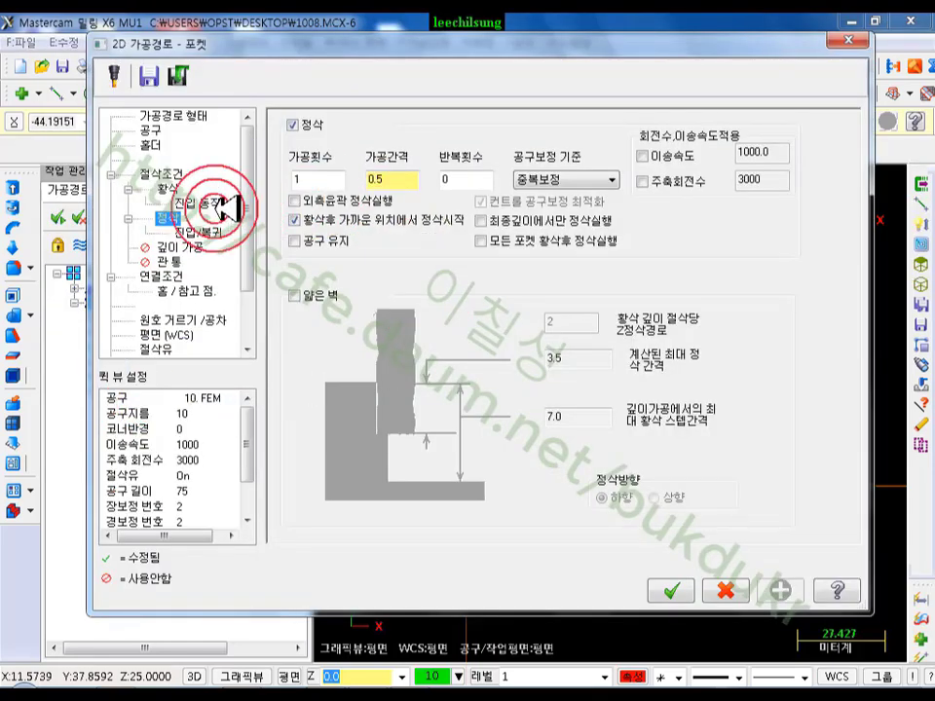
left_click(178, 174)
left_click(195, 115)
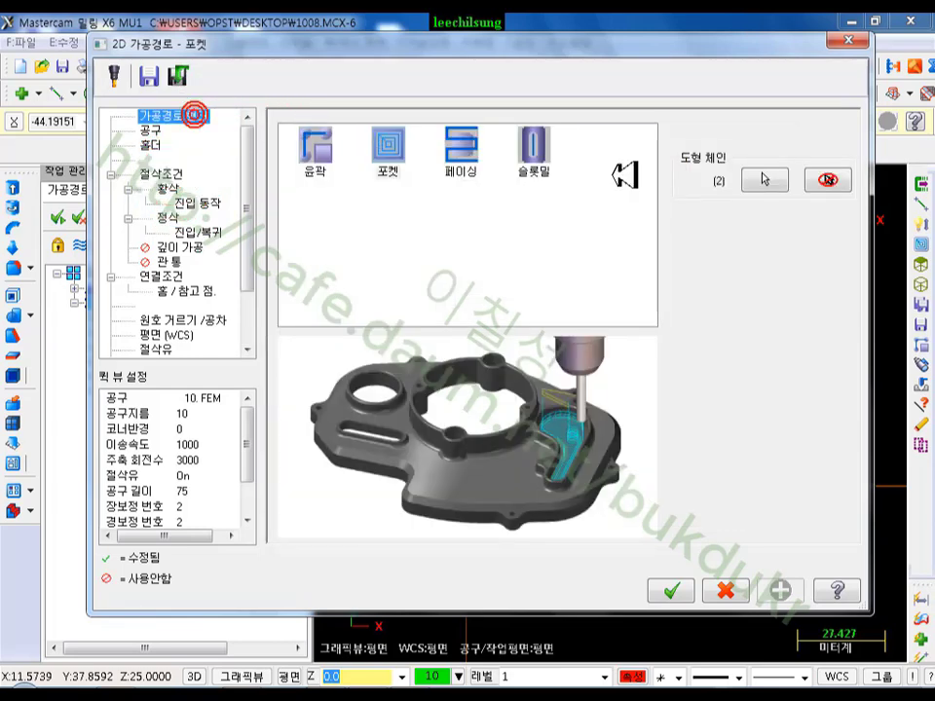
left_click(775, 181)
left_click(91, 207)
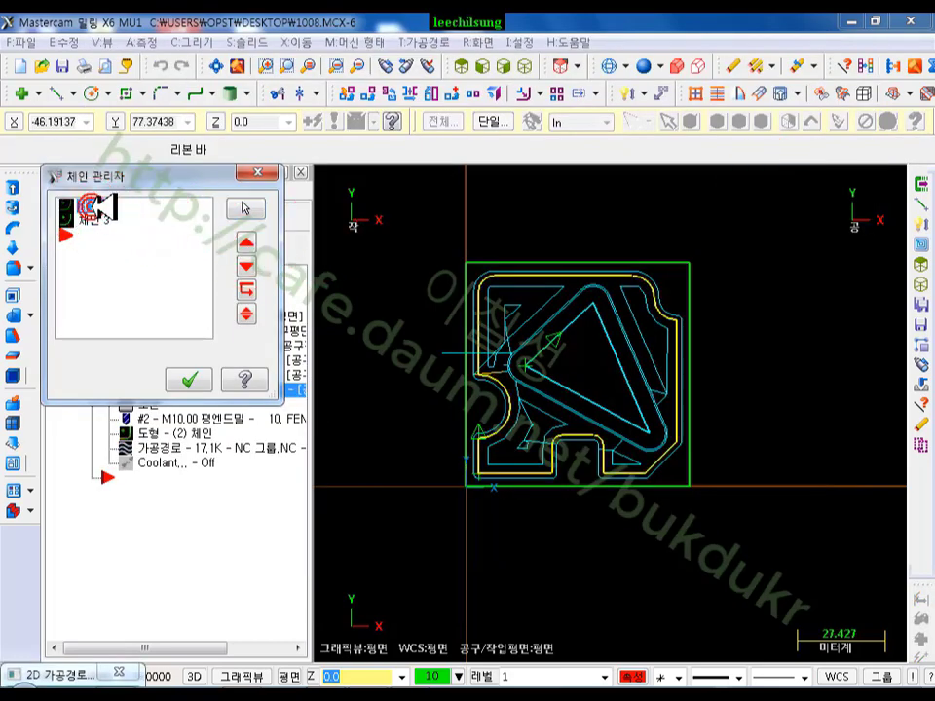
left_click(474, 346)
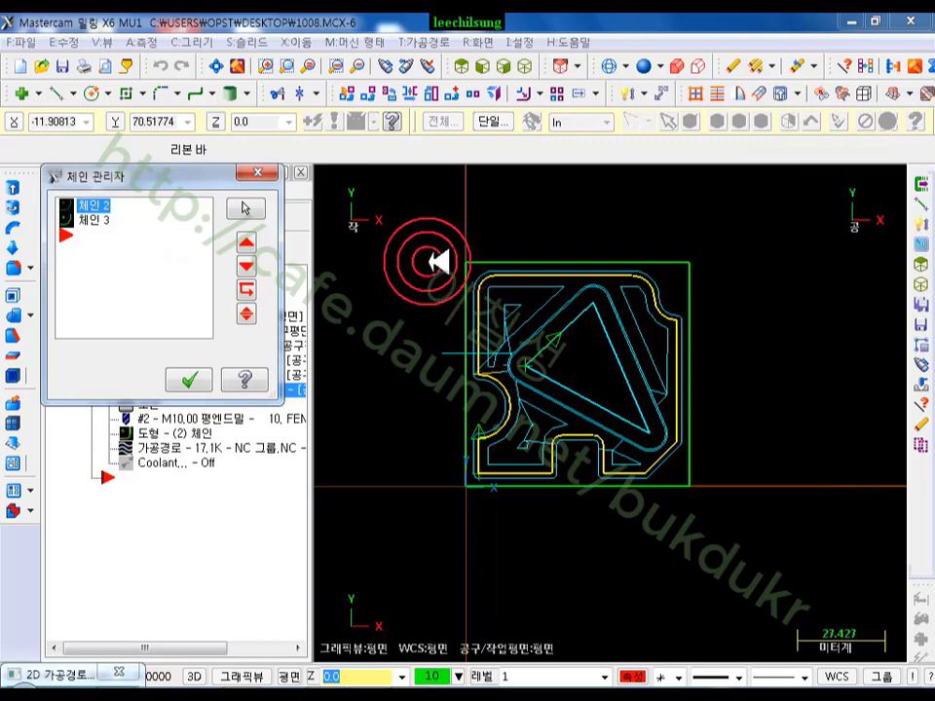
right_click(97, 205)
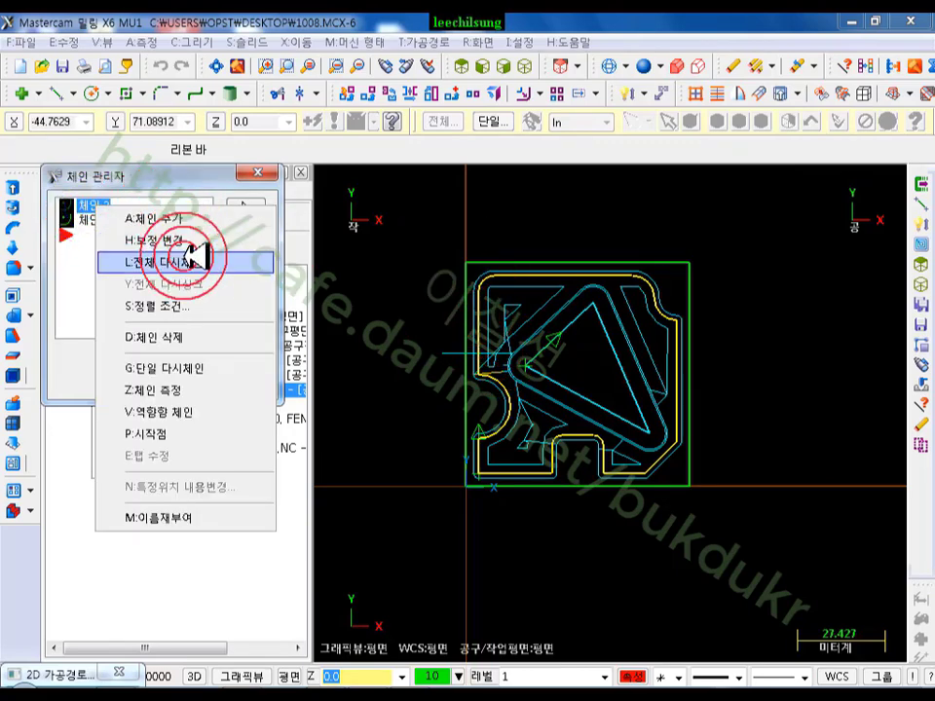
left_click(174, 337)
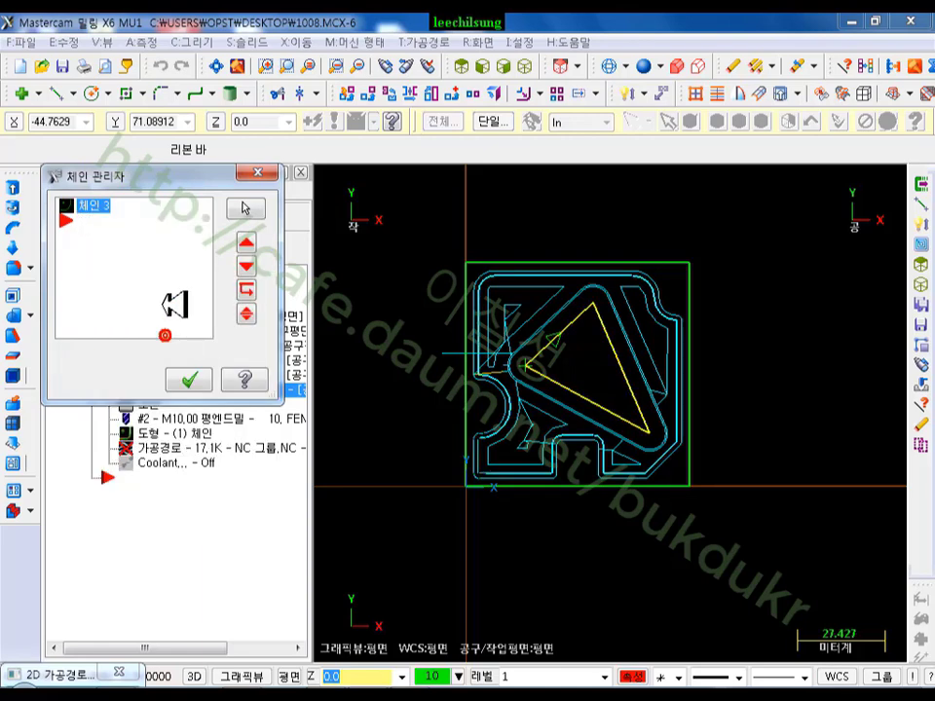
- Add the stock square as a second chain of pocket operation 6 and accept the operation's parameters
right_click(137, 263)
left_click(206, 278)
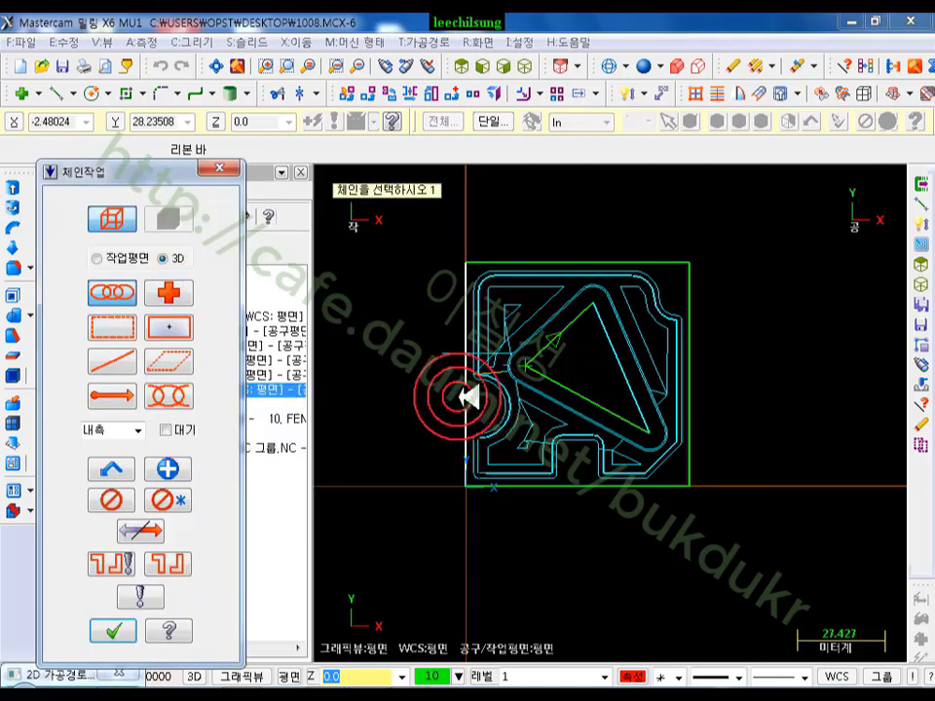
left_click(474, 390)
left_click(115, 631)
left_click(184, 380)
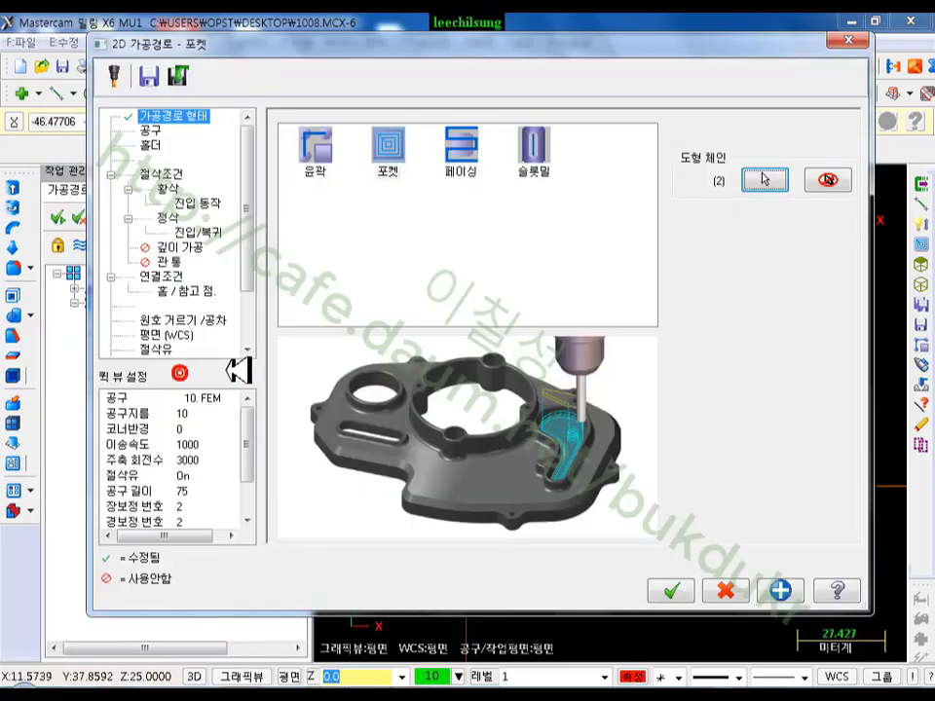
left_click(672, 587)
- Regenerate pocket operation 6 for the square and triangle boundaries and backplot the toolpath to its end
left_click(117, 216)
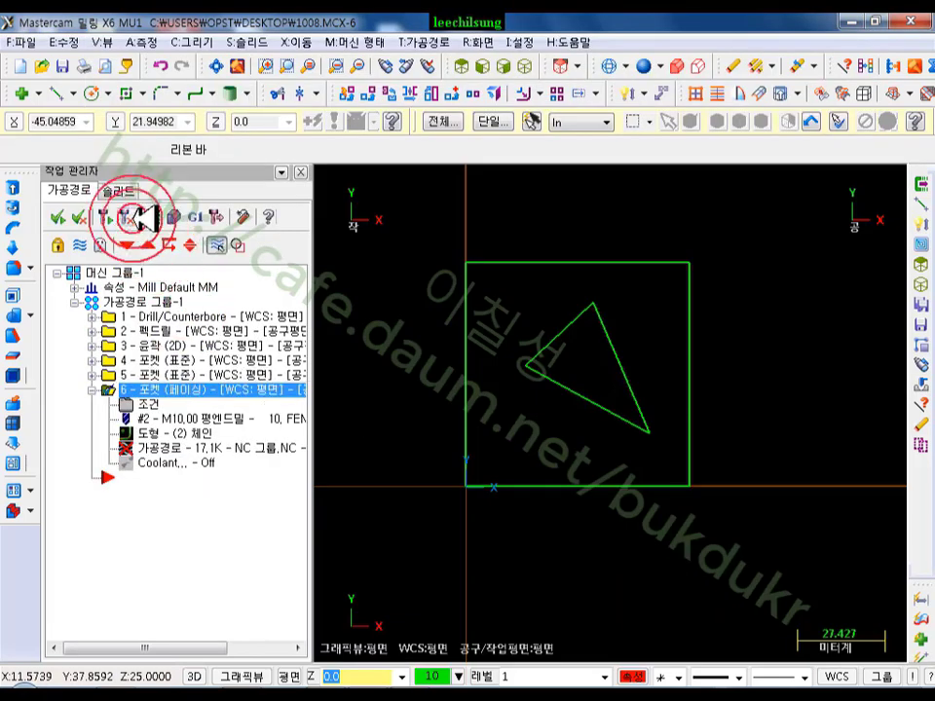
left_click(117, 217)
left_click(147, 448)
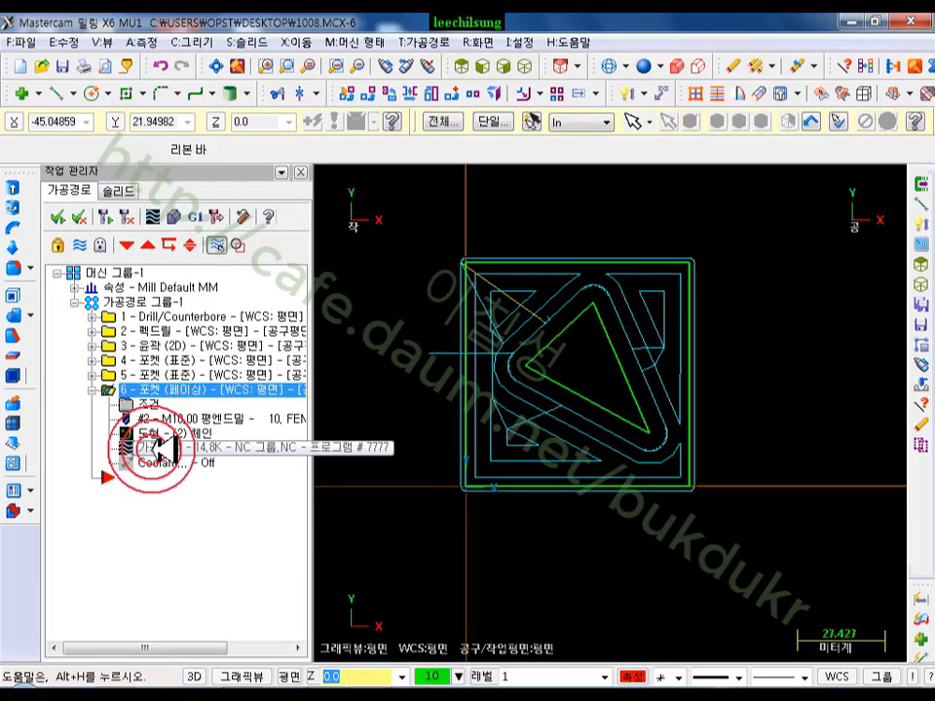
left_click(594, 179)
left_click_drag(596, 178, 918, 219)
- Examine the backplotted cutting area around the triangle and past the stock square's edges, in top and isometric views
scroll(596, 358, "up", 2)
scroll(596, 358, "up", 1)
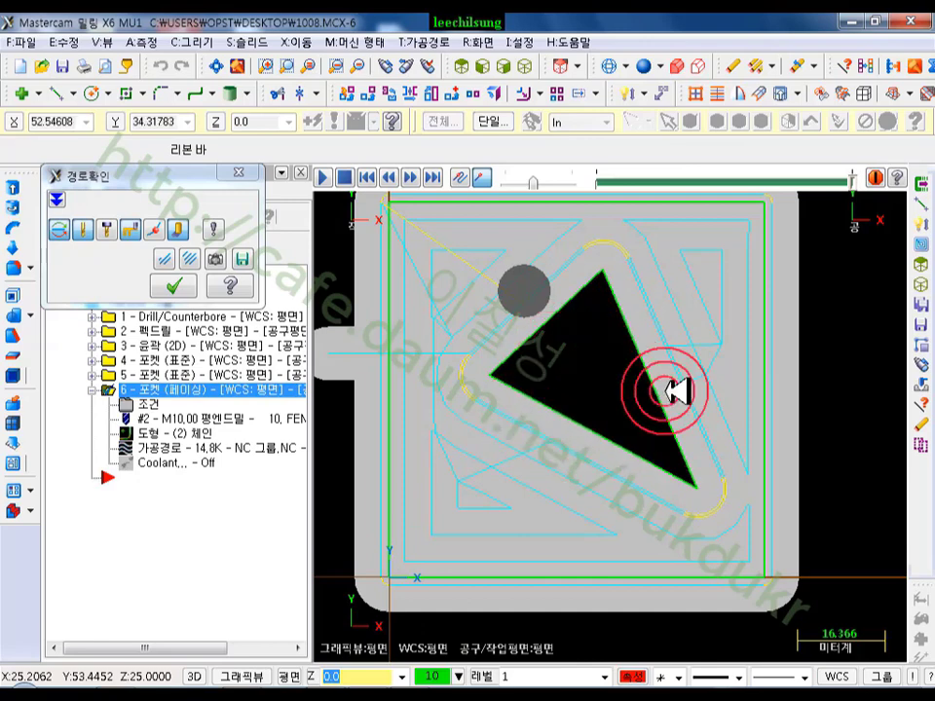
scroll(668, 390, "down", 2)
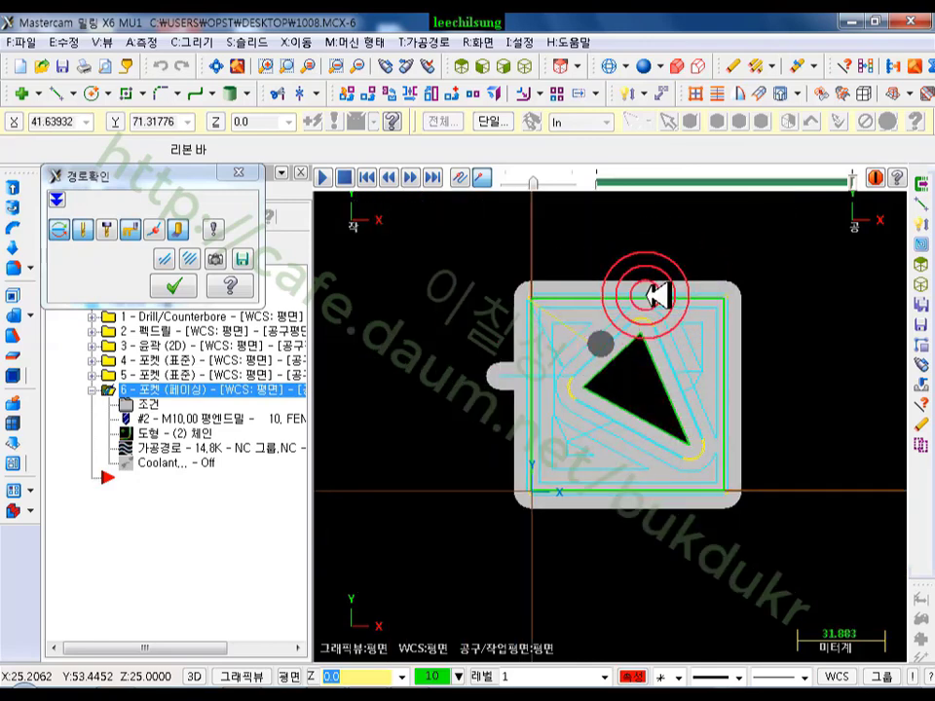
scroll(670, 388, "up", 2)
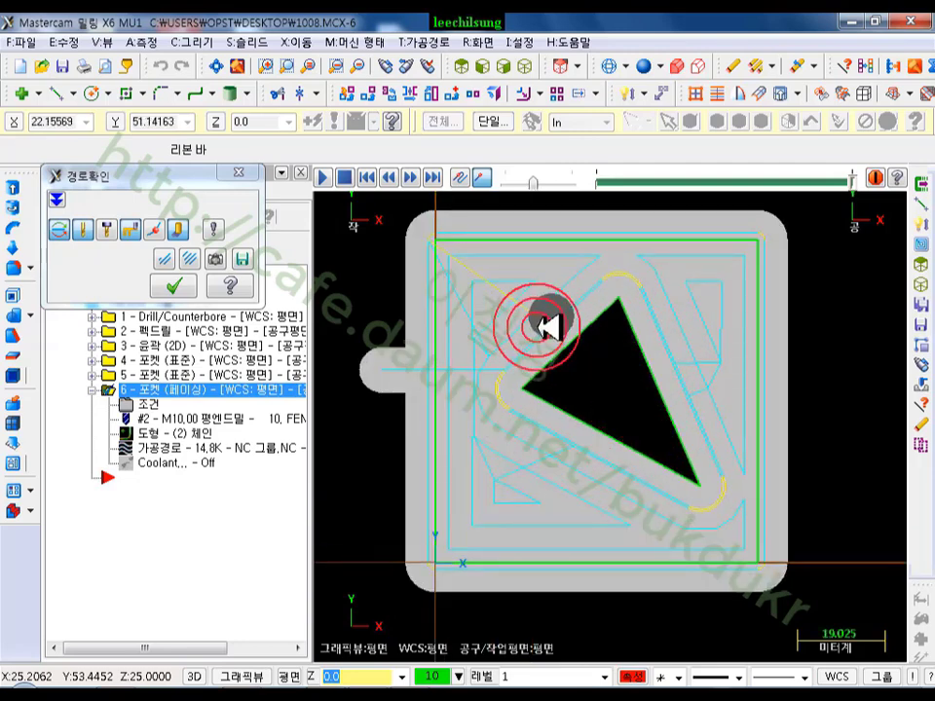
scroll(618, 382, "down", 1)
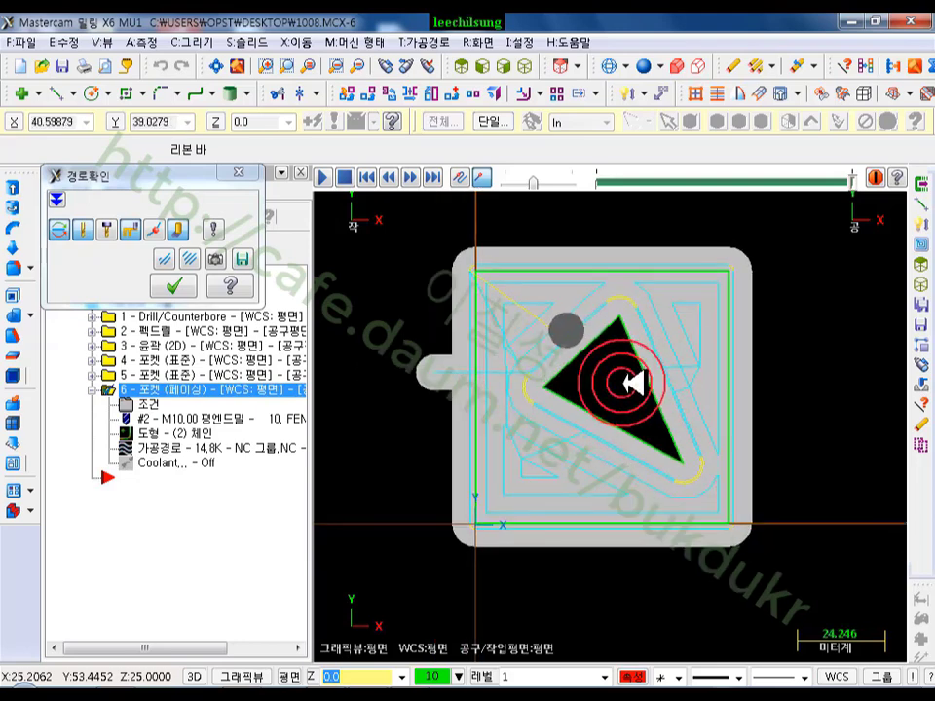
left_click(527, 65)
scroll(710, 444, "down", 1)
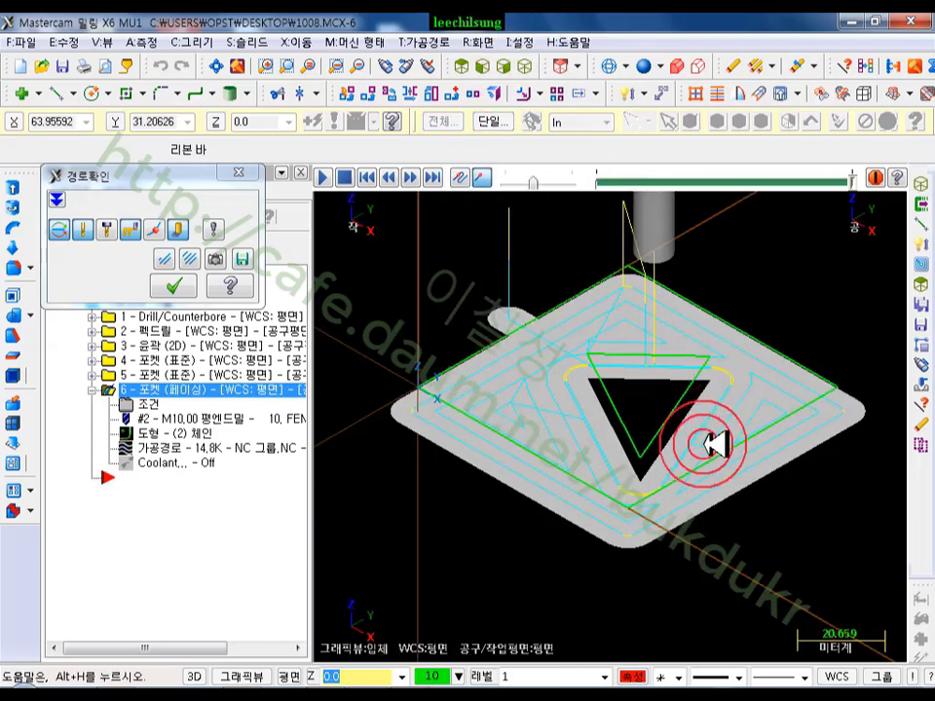
scroll(652, 419, "up", 1)
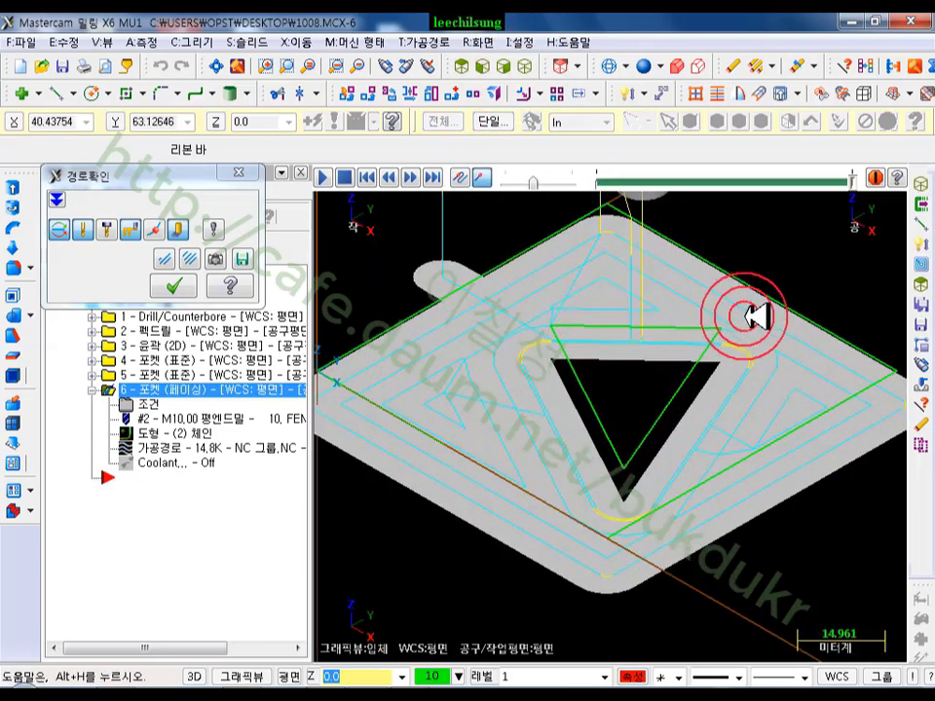
scroll(830, 340, "down", 1)
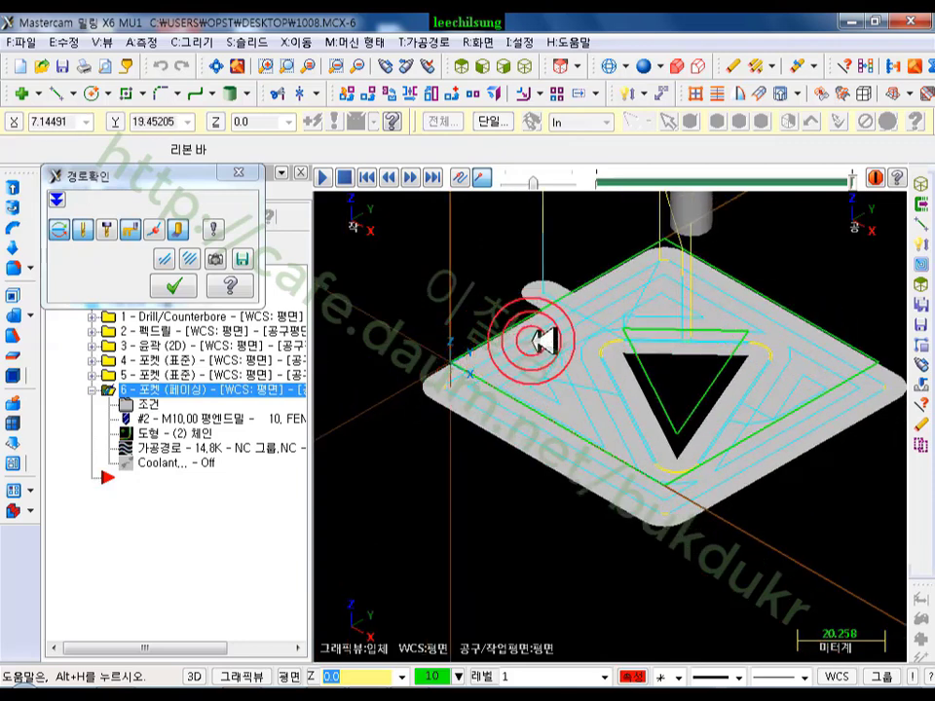
left_click(172, 286)
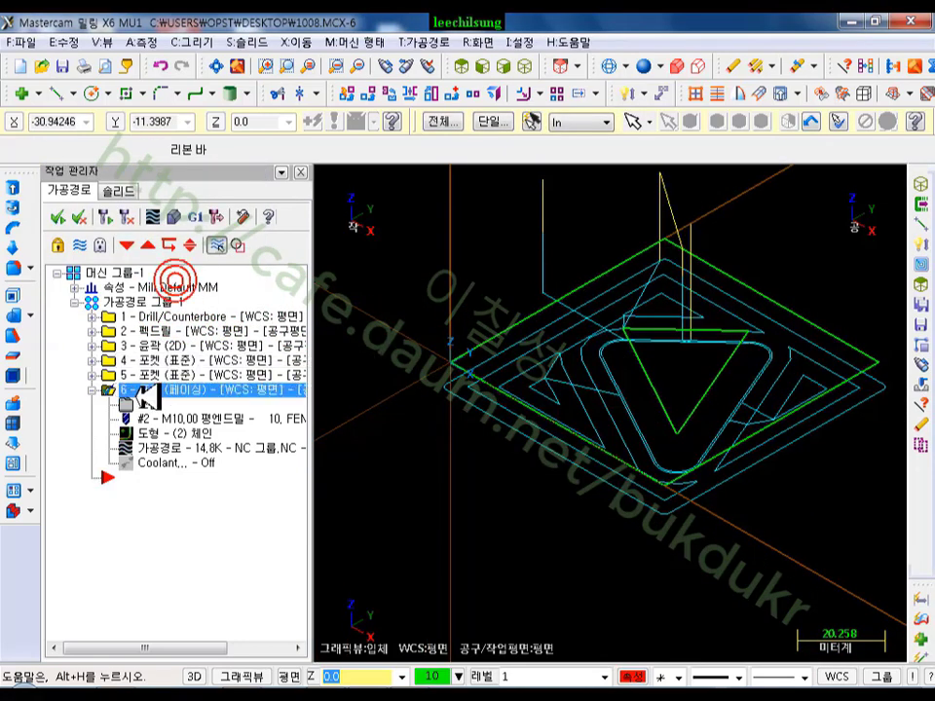
- Run the solid machining simulation of pocket operation 6 and inspect the material left around the triangle
left_click(178, 217)
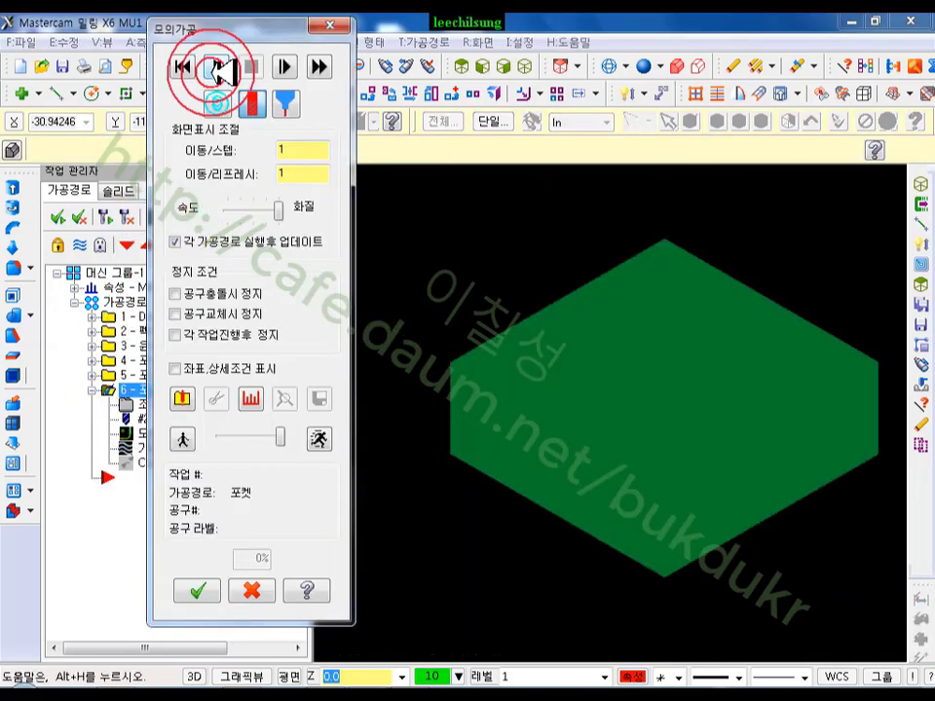
left_click(219, 68)
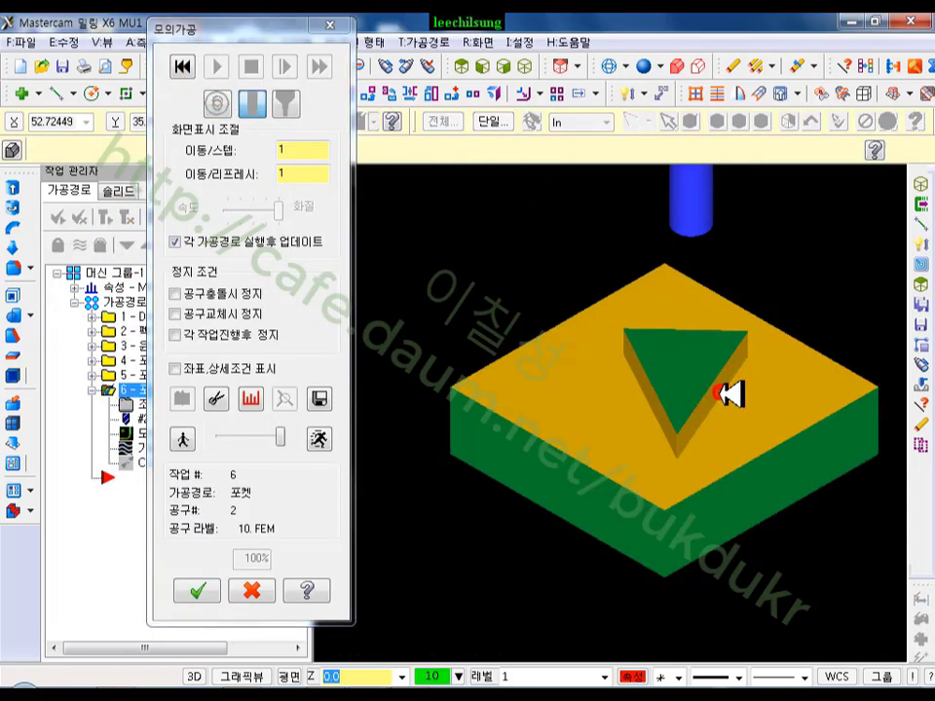
scroll(729, 394, "up", 2)
scroll(697, 363, "down", 1)
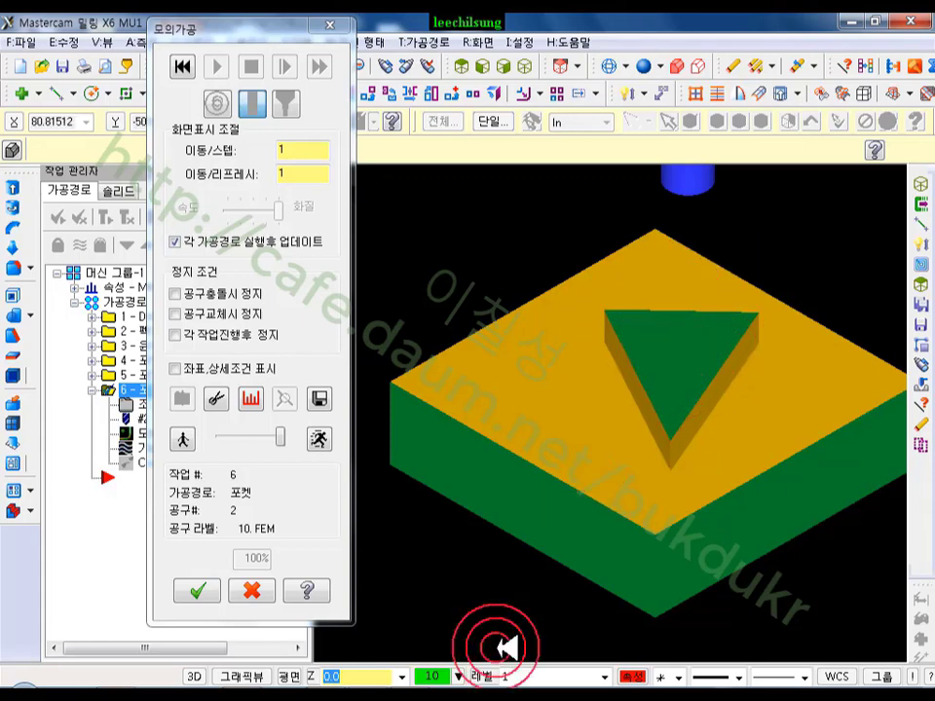
left_click(336, 24)
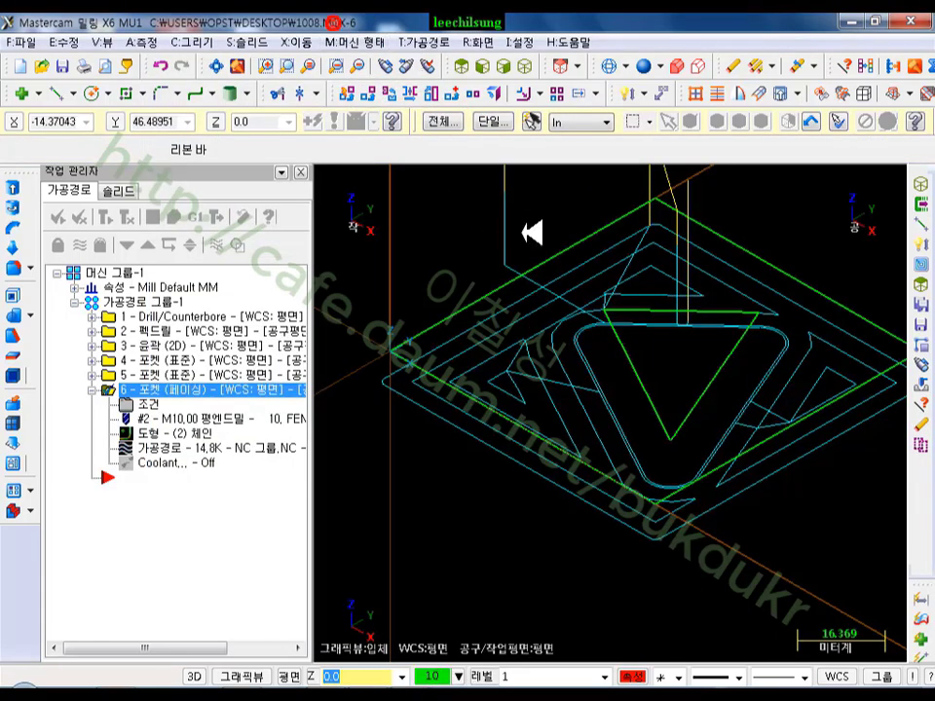
- Collapse pocket operation 6 in the operation list and hide its toolpath display
left_click(154, 406)
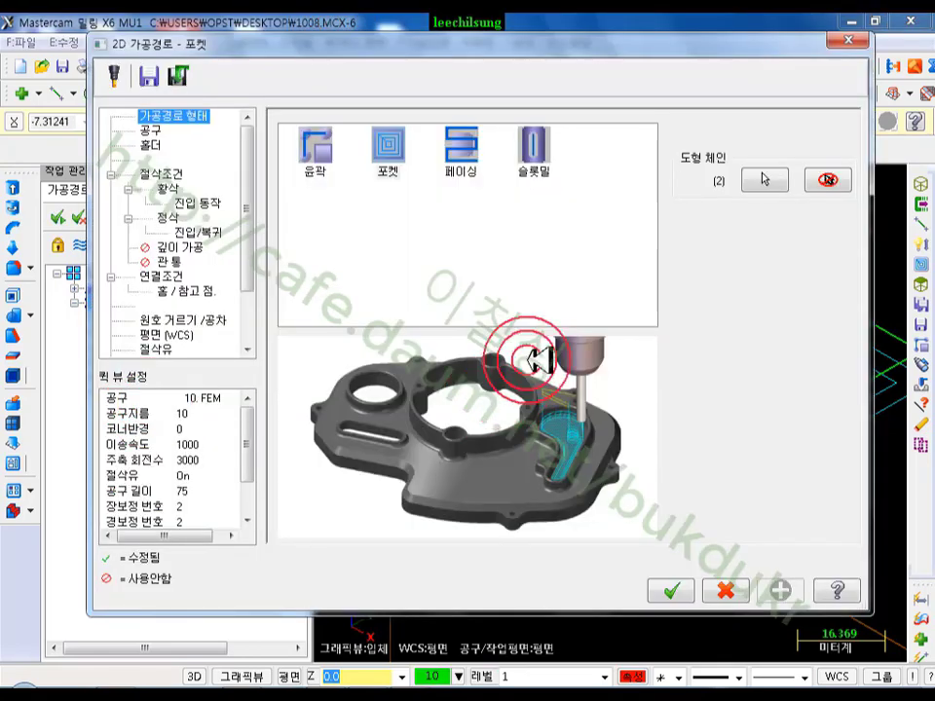
left_click(732, 592)
left_click(93, 390)
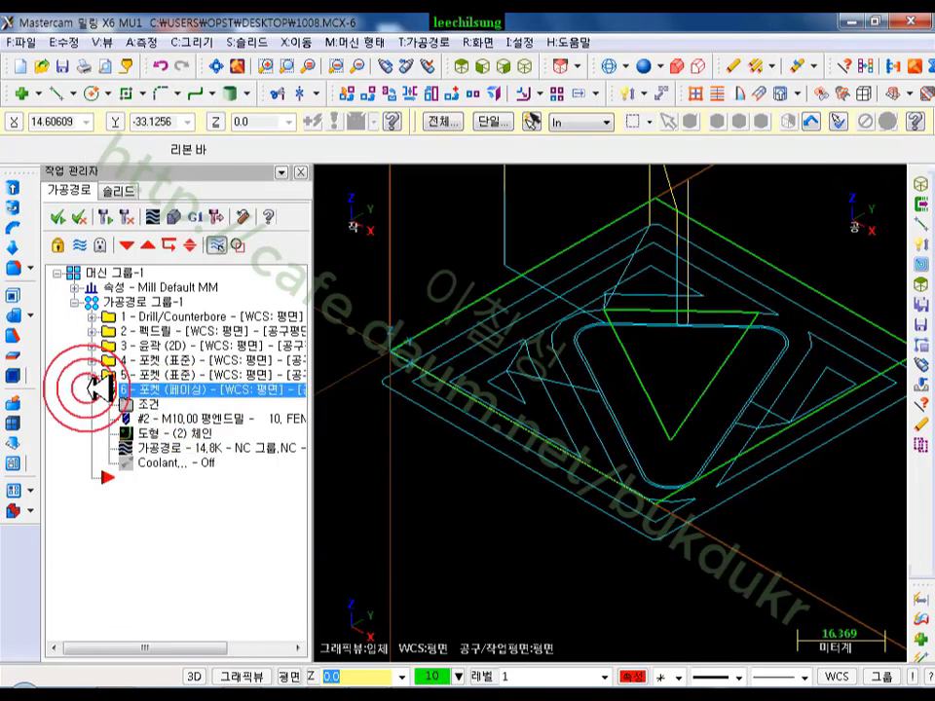
scroll(526, 518, "down", 2)
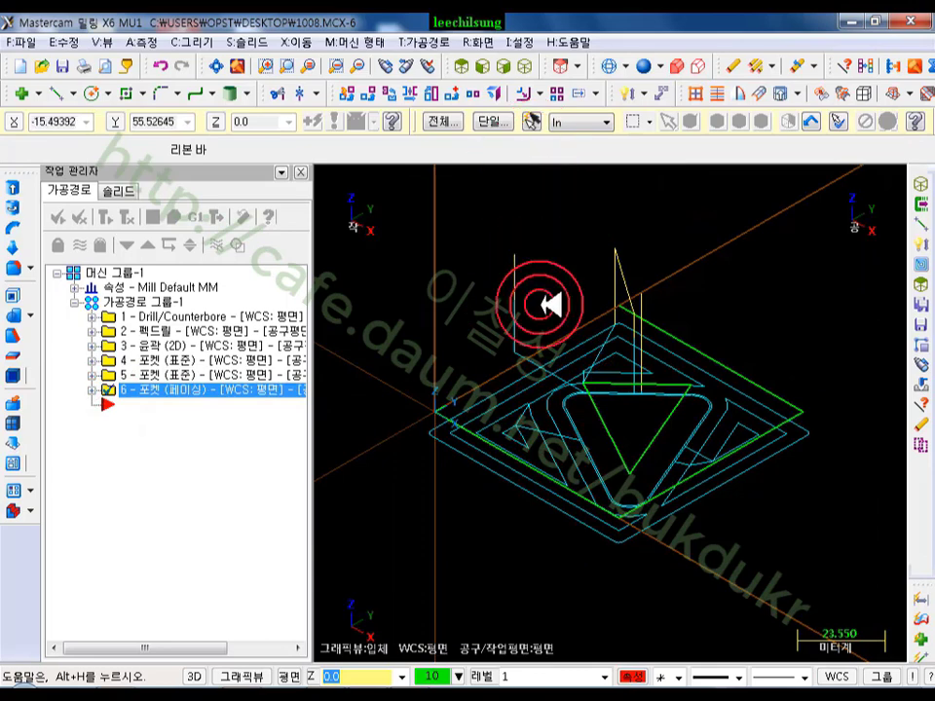
left_click(82, 243)
scroll(594, 282, "up", 2)
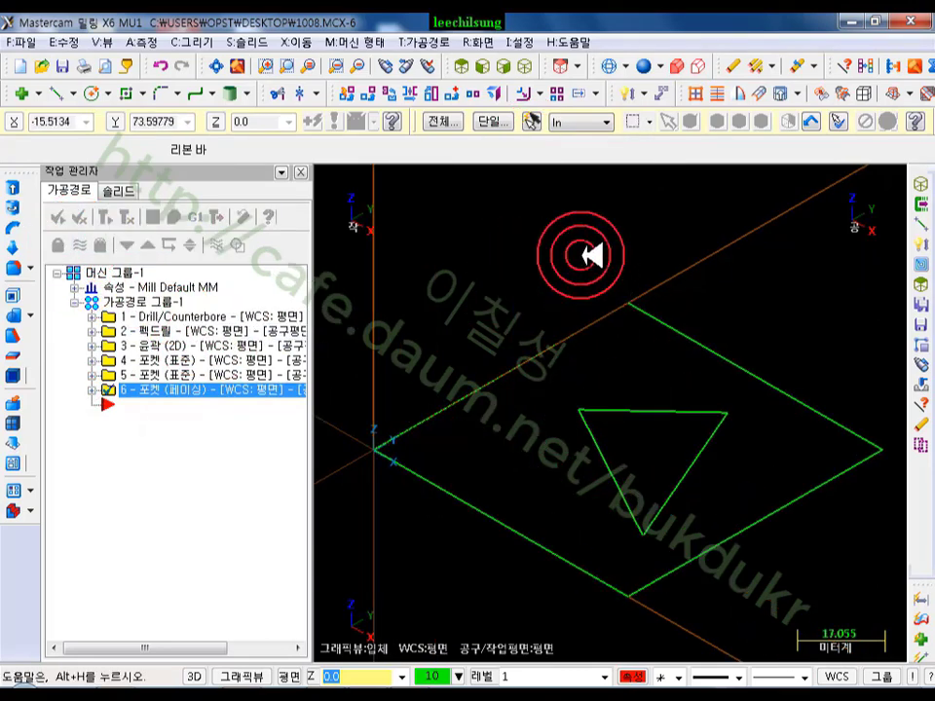
- Start a new pocket toolpath with the stock square and the triangle chained as boundaries
left_click(455, 44)
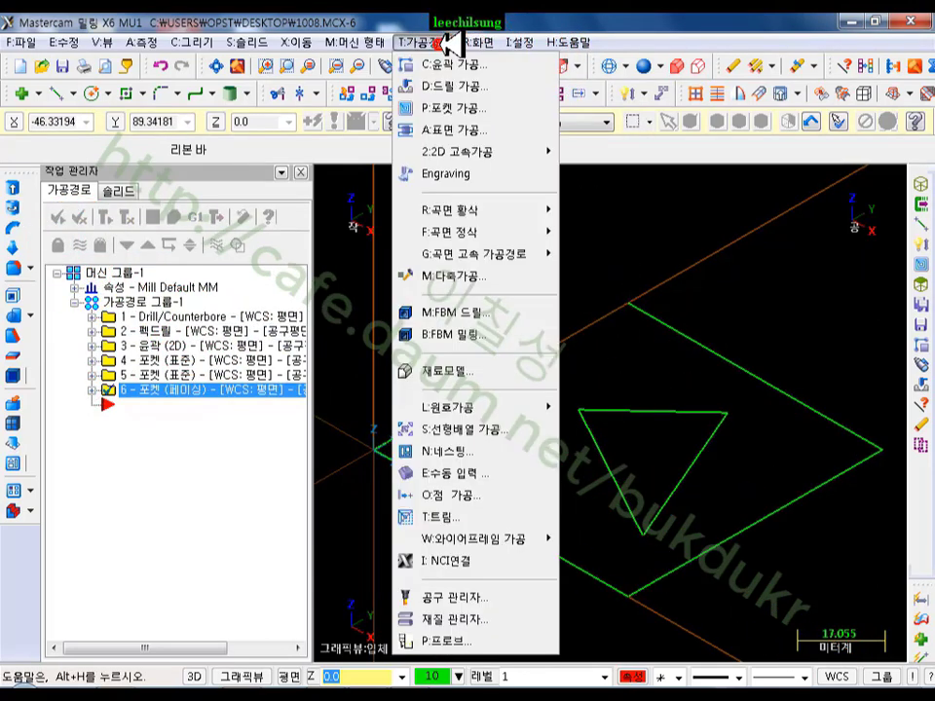
left_click(459, 106)
scroll(672, 247, "down", 2)
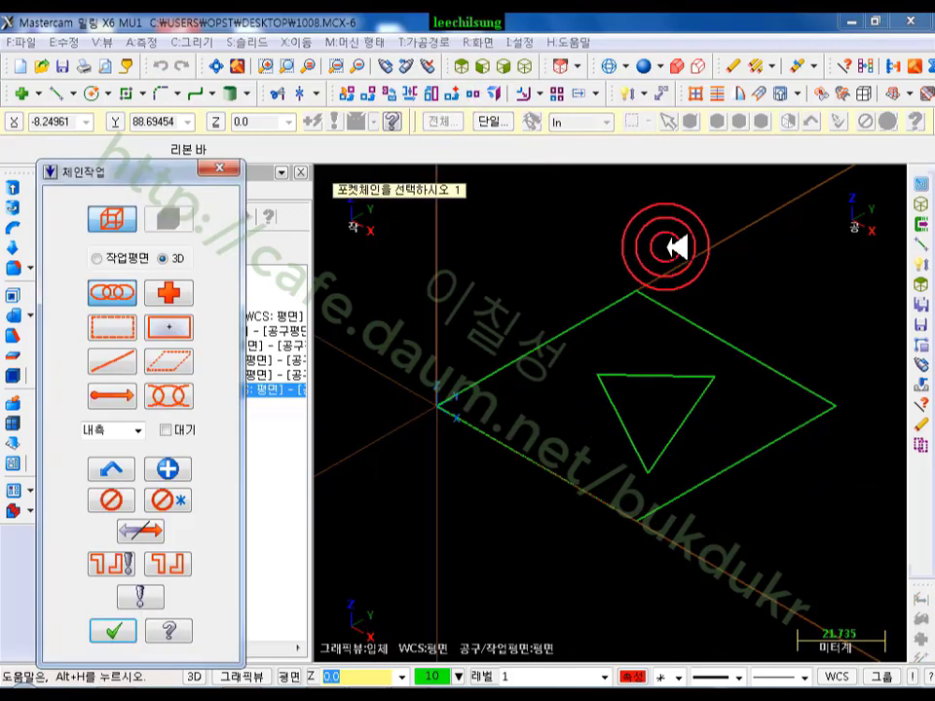
left_click(522, 359)
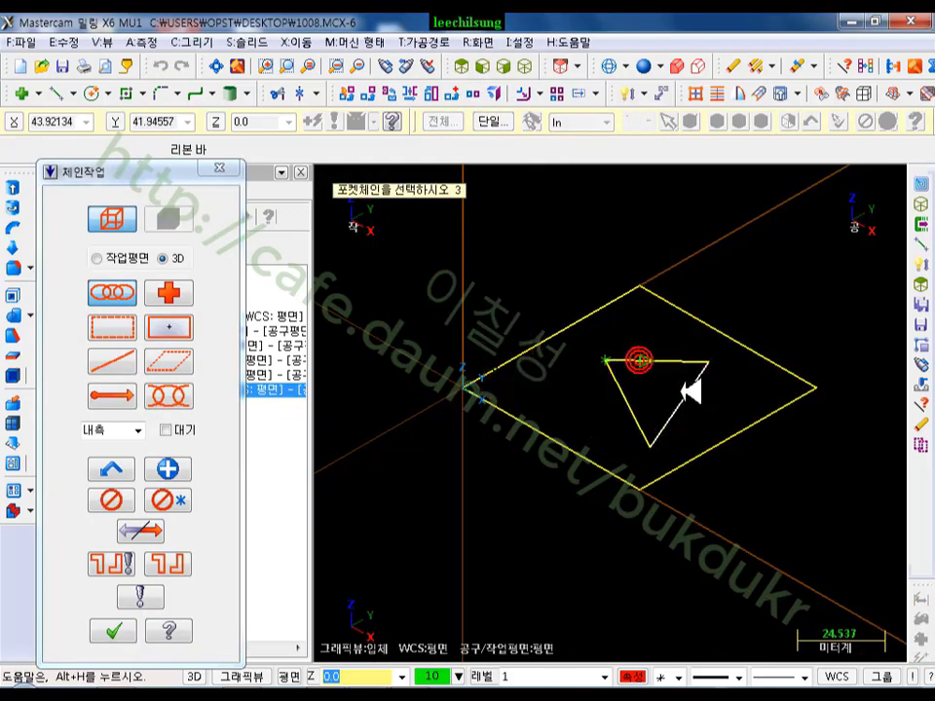
left_click(113, 631)
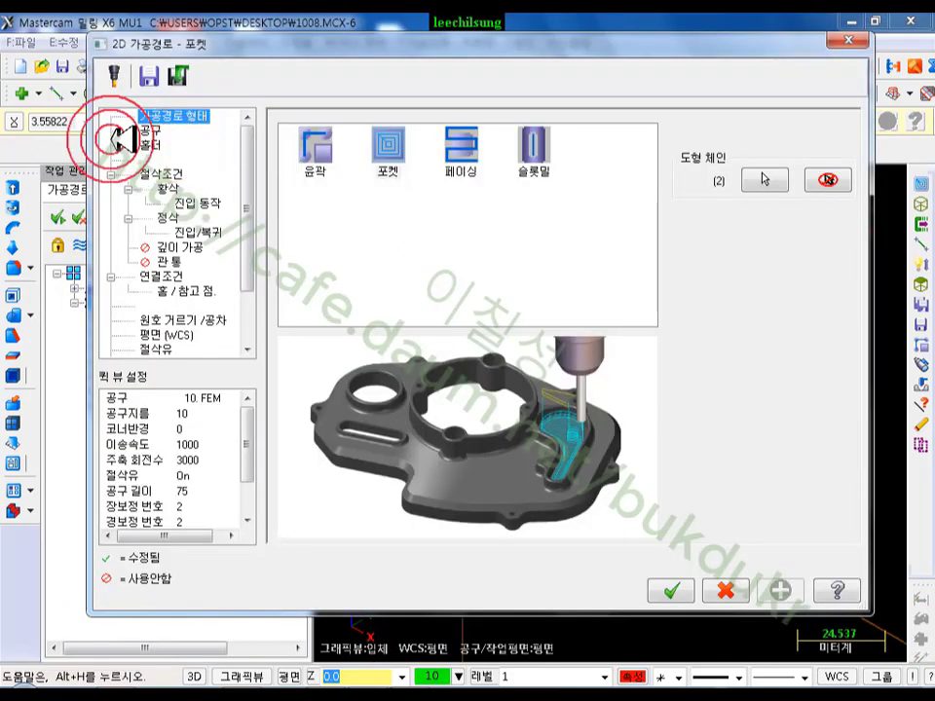
- Choose the 10. FEM end mill for the pocket and set the pocket type to island facing
left_click(118, 137)
left_click(379, 181)
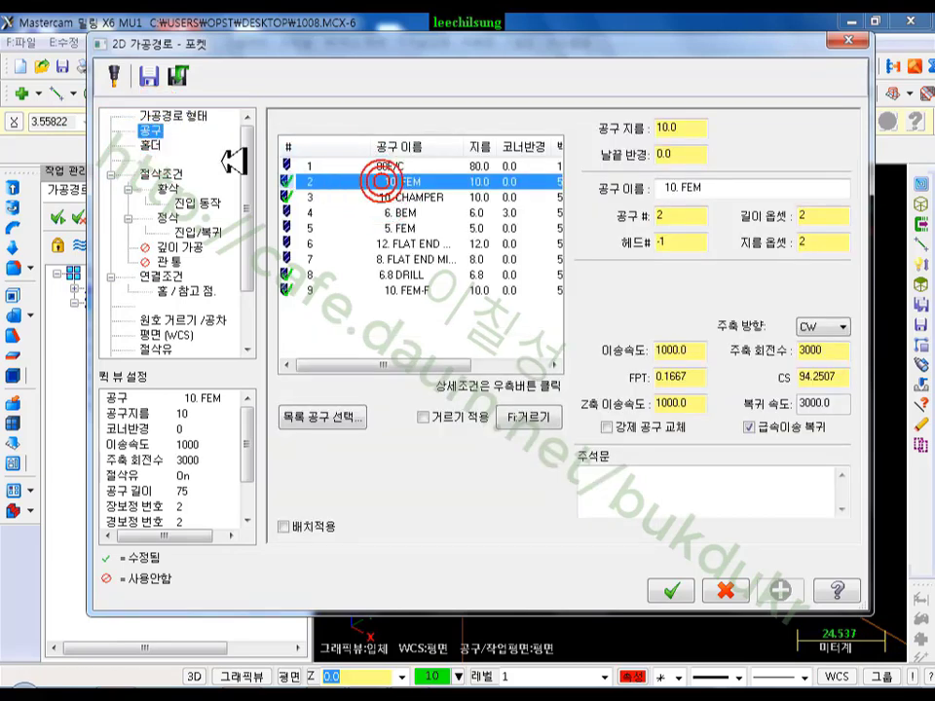
left_click(161, 173)
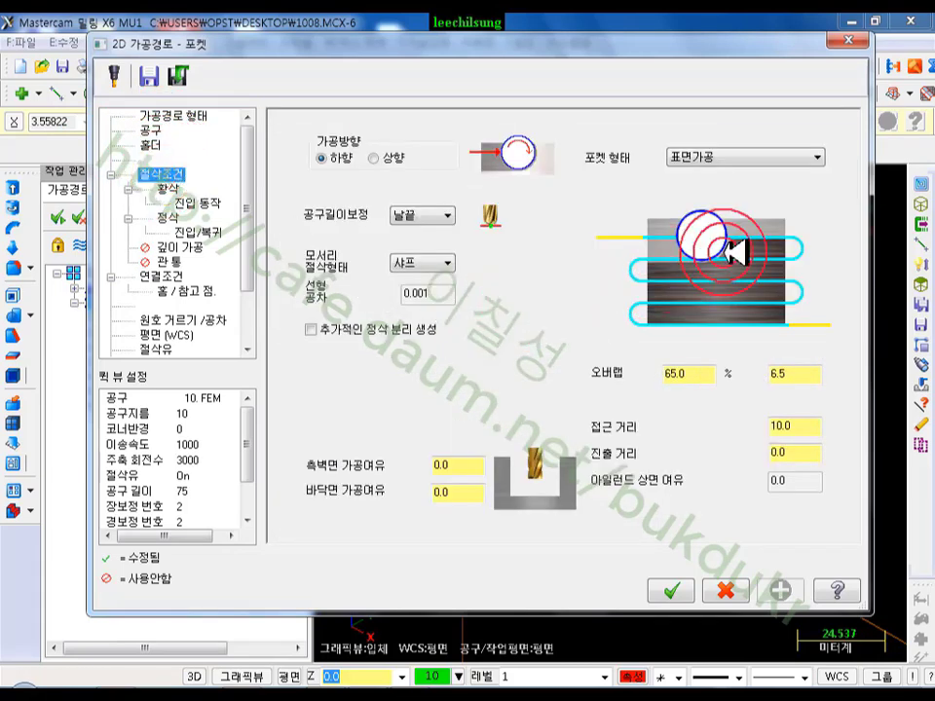
left_click(737, 156)
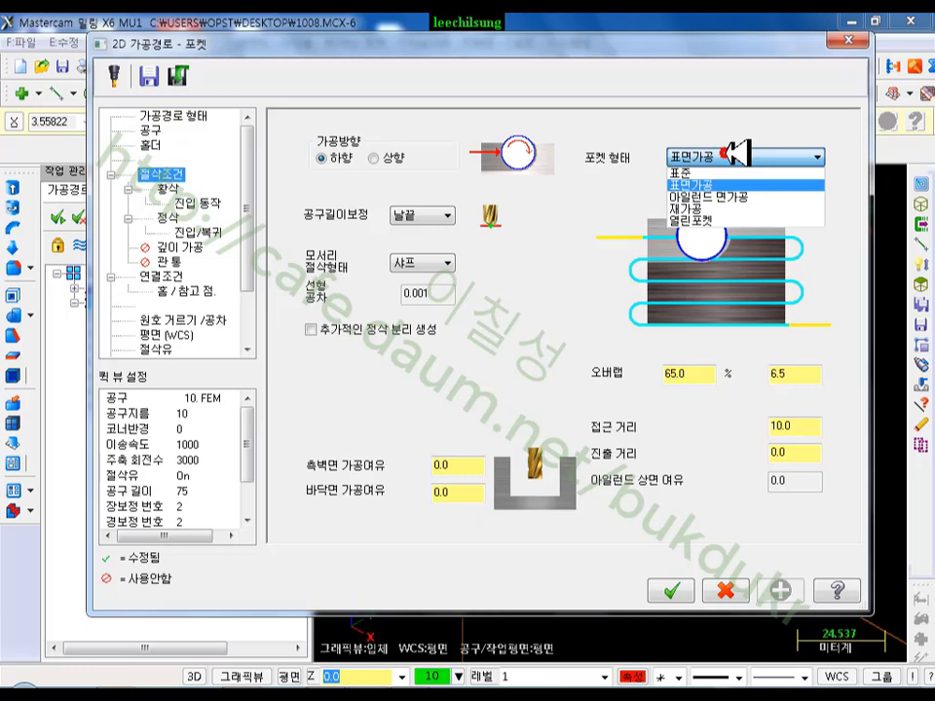
left_click(717, 198)
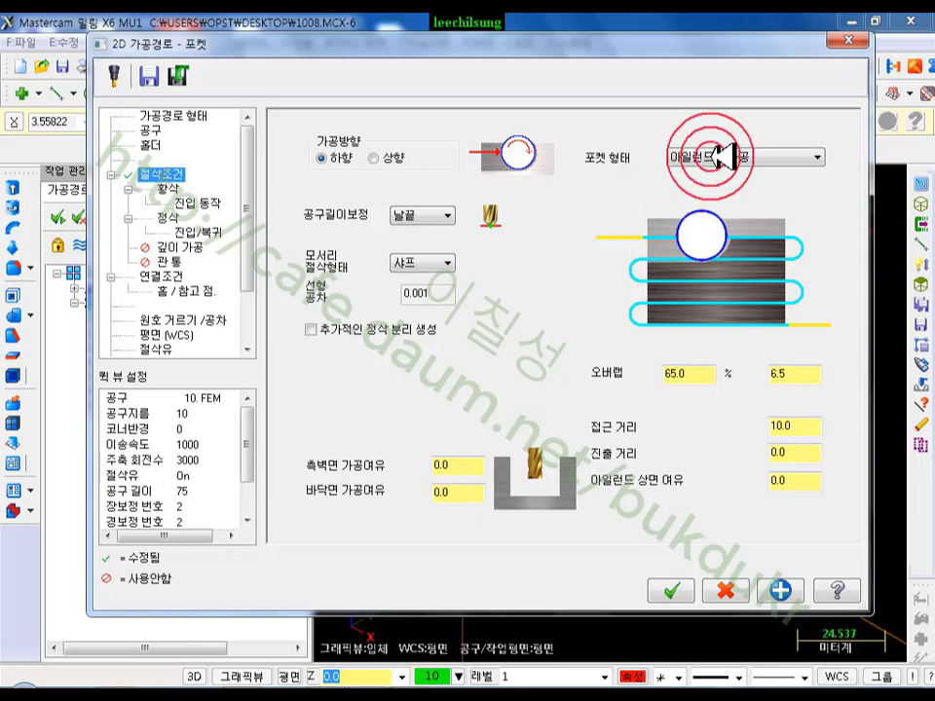
- Use constant overlap spiral roughing for the pocket and enable finishing of the outer boundary
left_click(167, 188)
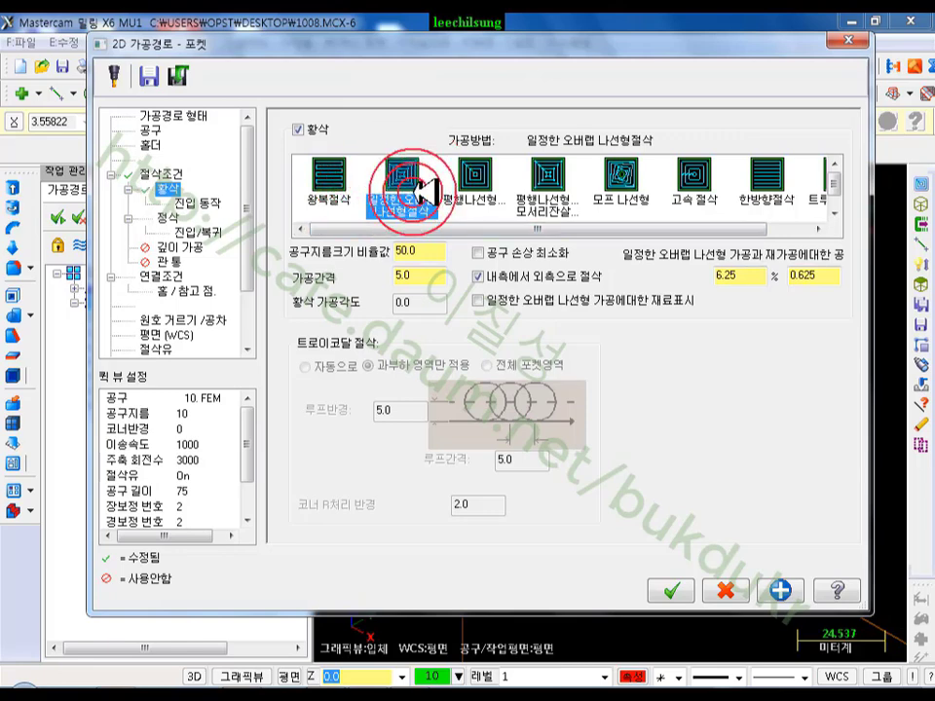
left_click(209, 201)
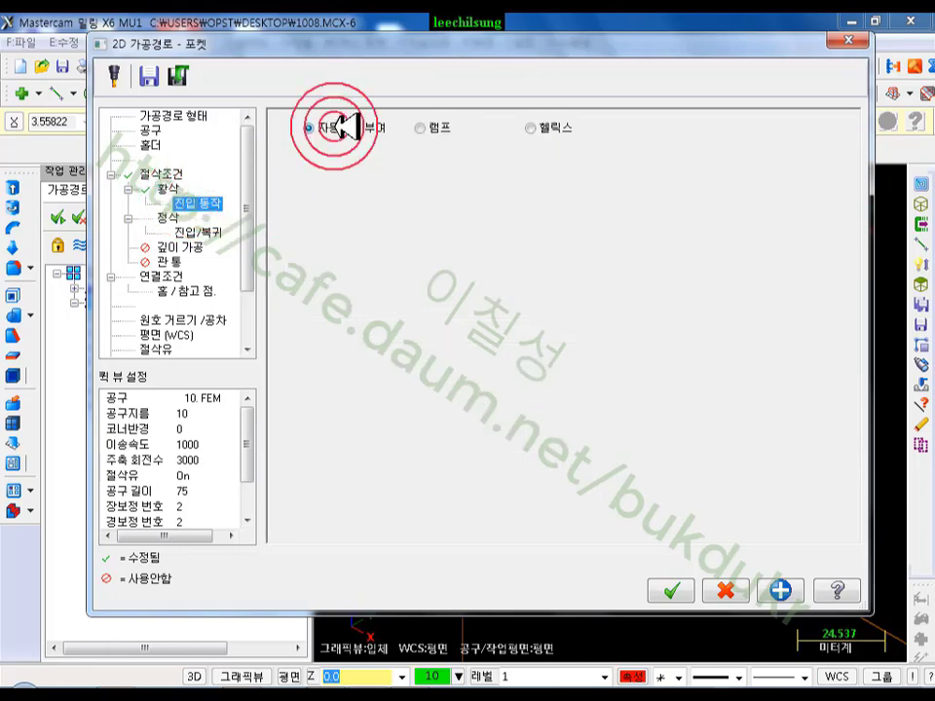
left_click(168, 218)
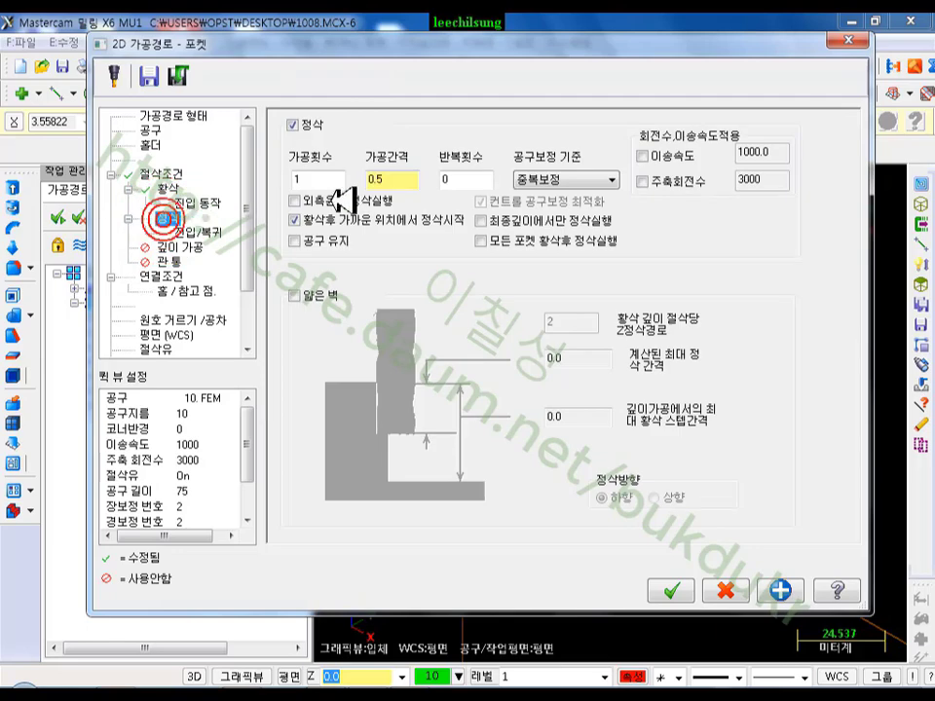
left_click(321, 143)
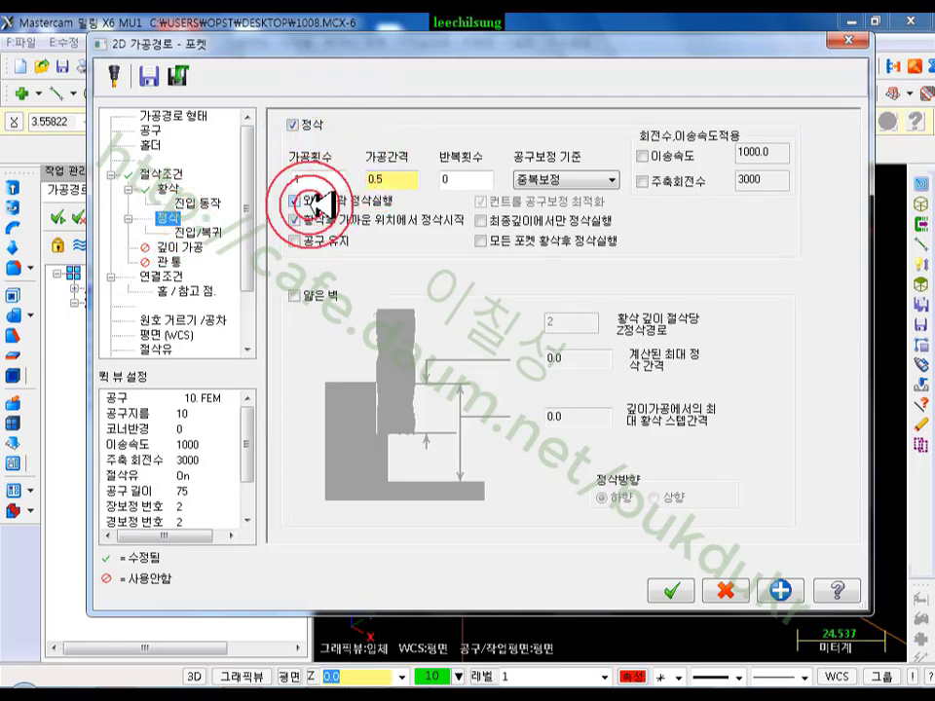
left_click(199, 231)
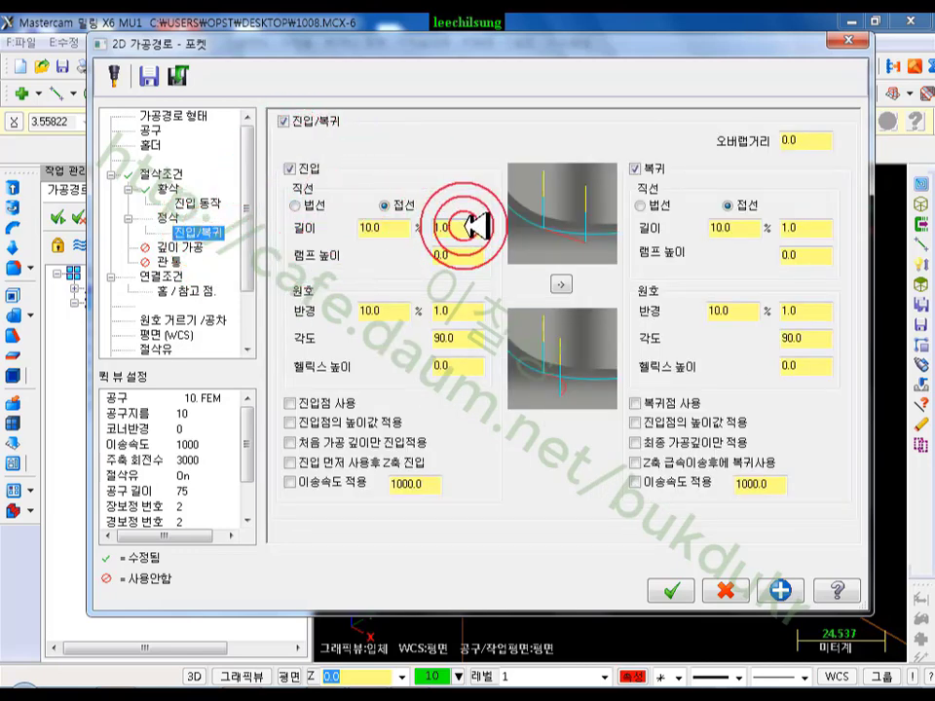
- Enable depth cuts for the pocket with a maximum rough step of 1 mm
left_click(183, 247)
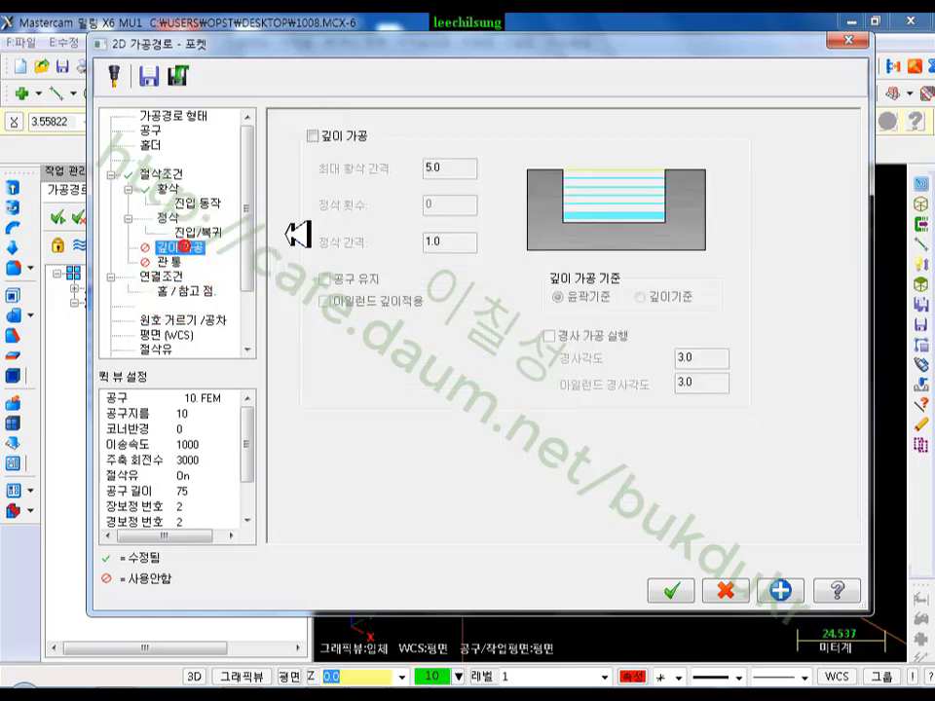
left_click(314, 136)
left_click(453, 167)
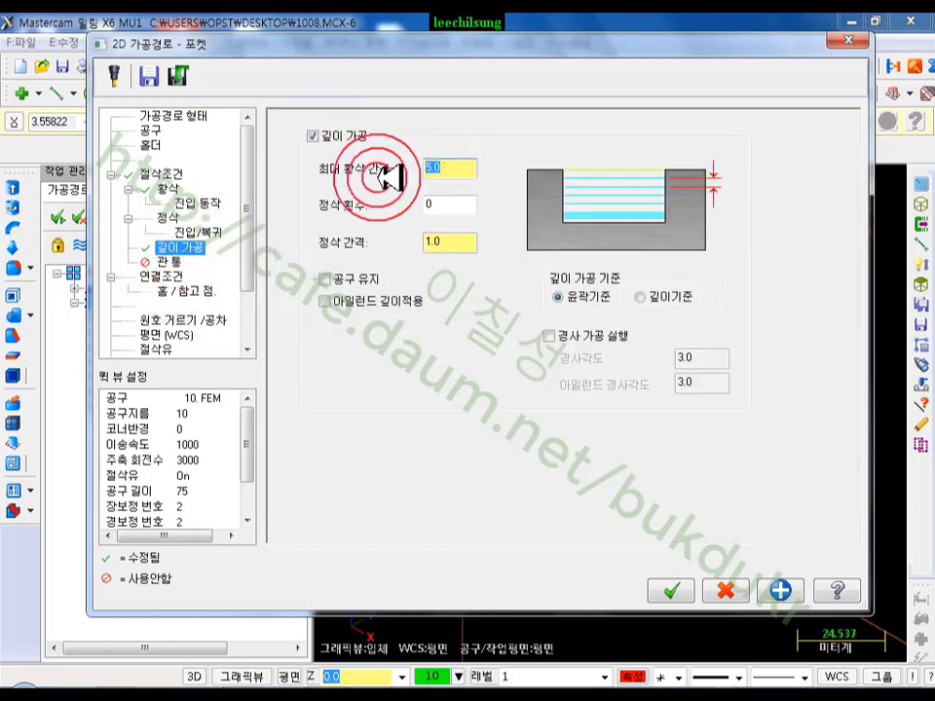
type("1")
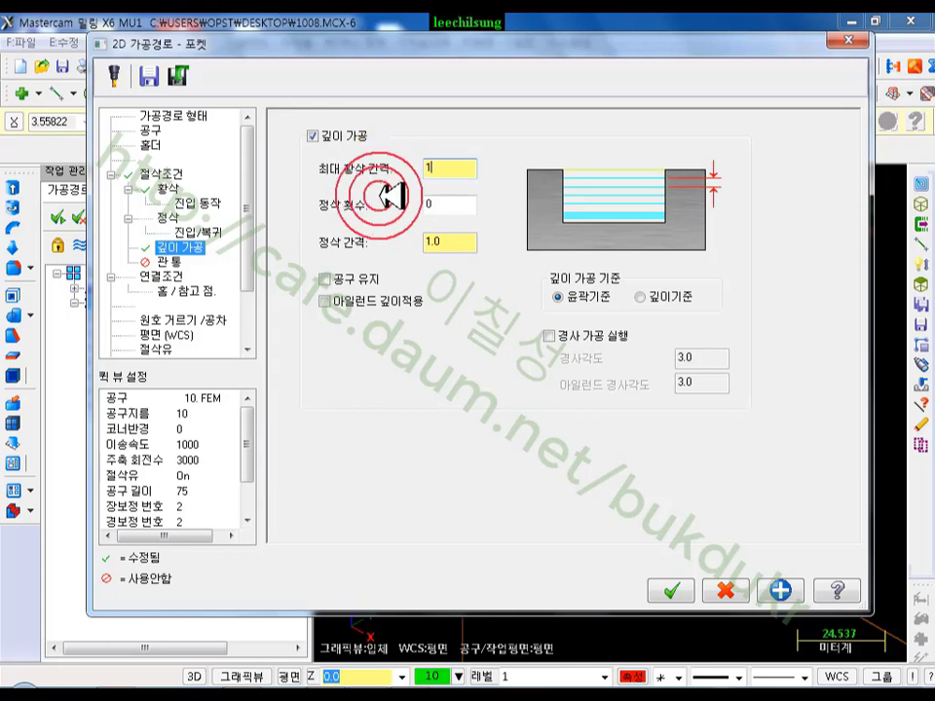
- Set the pocket's absolute cutting depth to -20 mm and generate the island facing toolpath
left_click(161, 276)
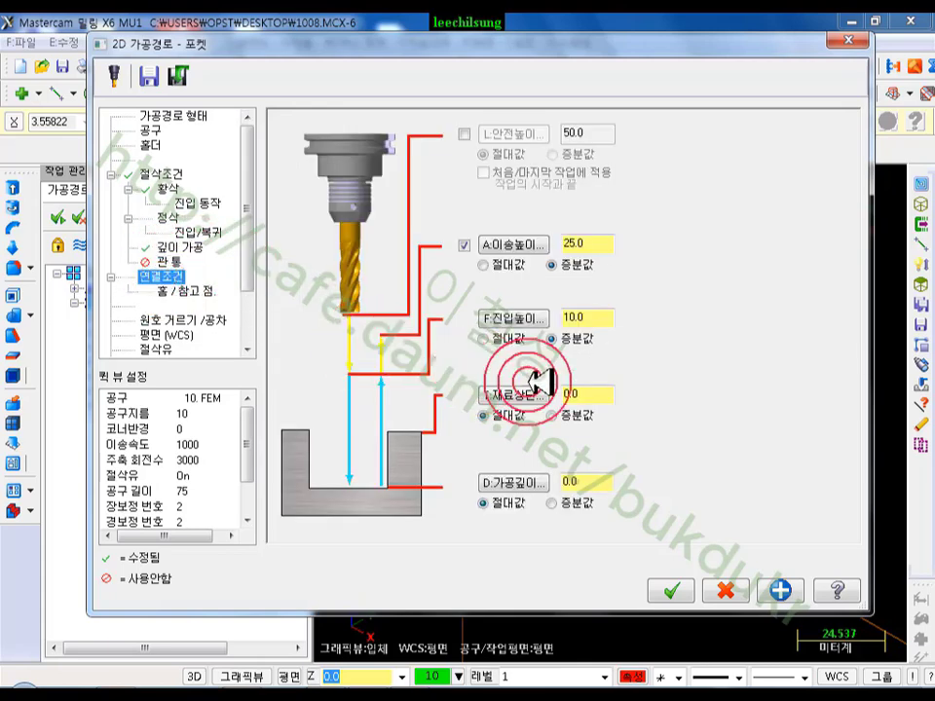
left_click(596, 394)
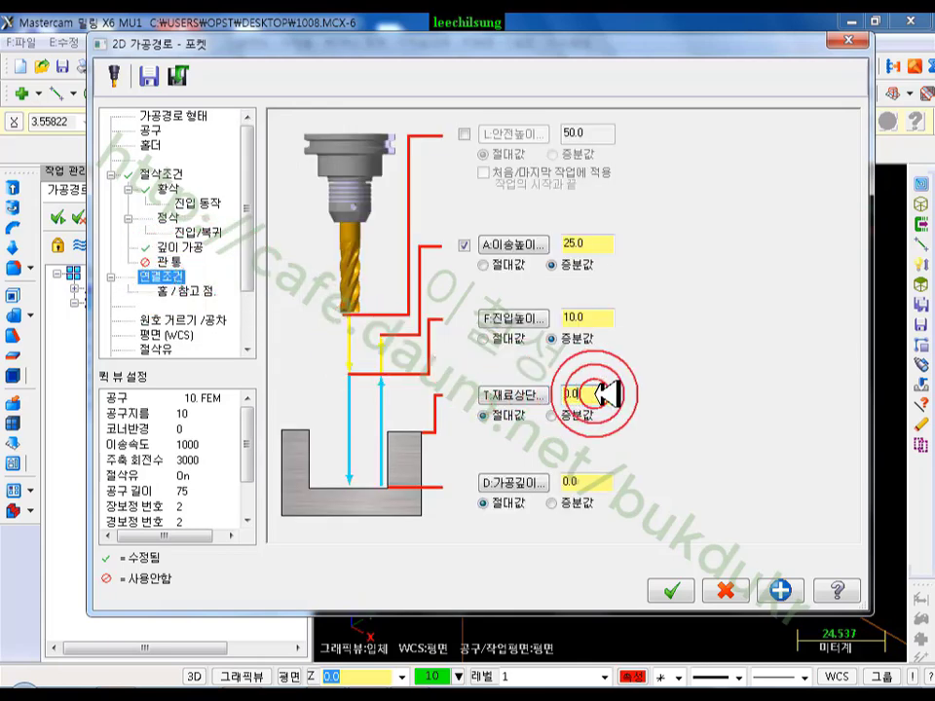
left_click(588, 482)
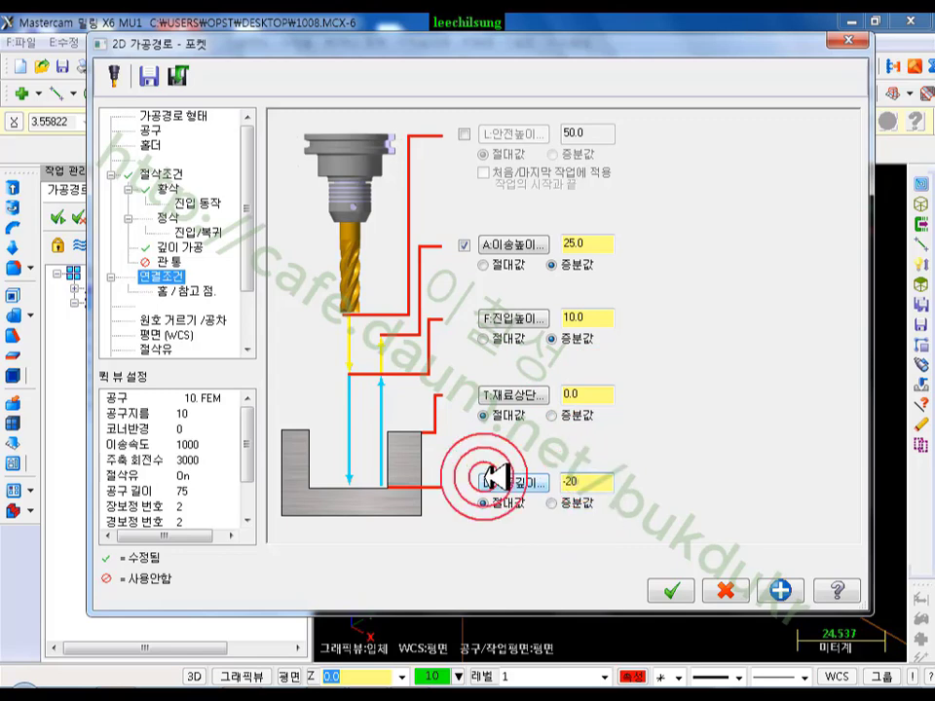
left_click(675, 589)
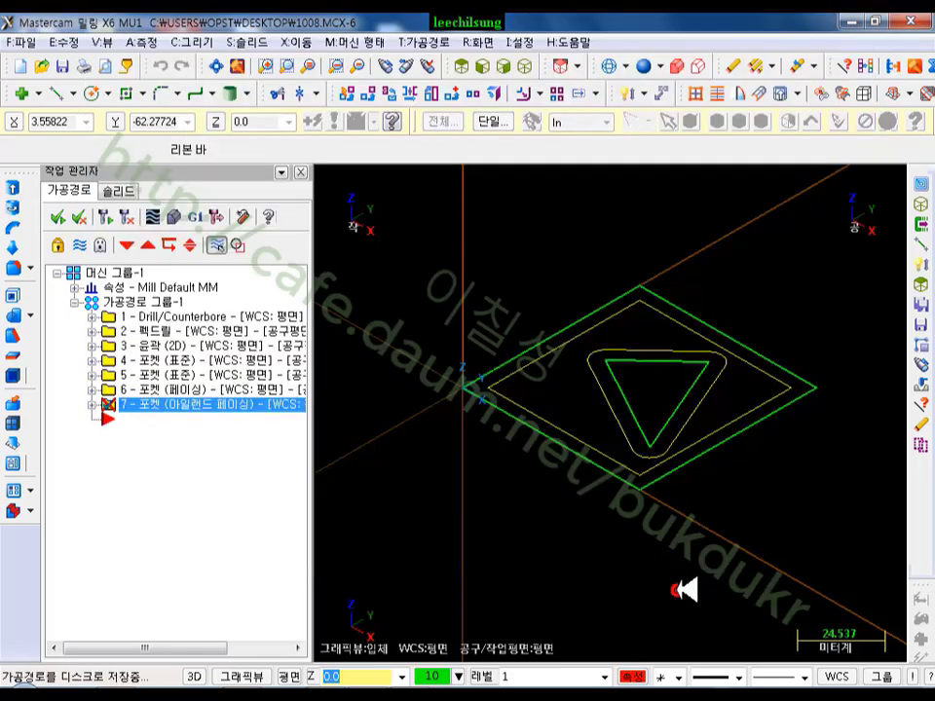
- Backplot pocket operation 7 to its end in the top view
scroll(652, 458, "up", 3)
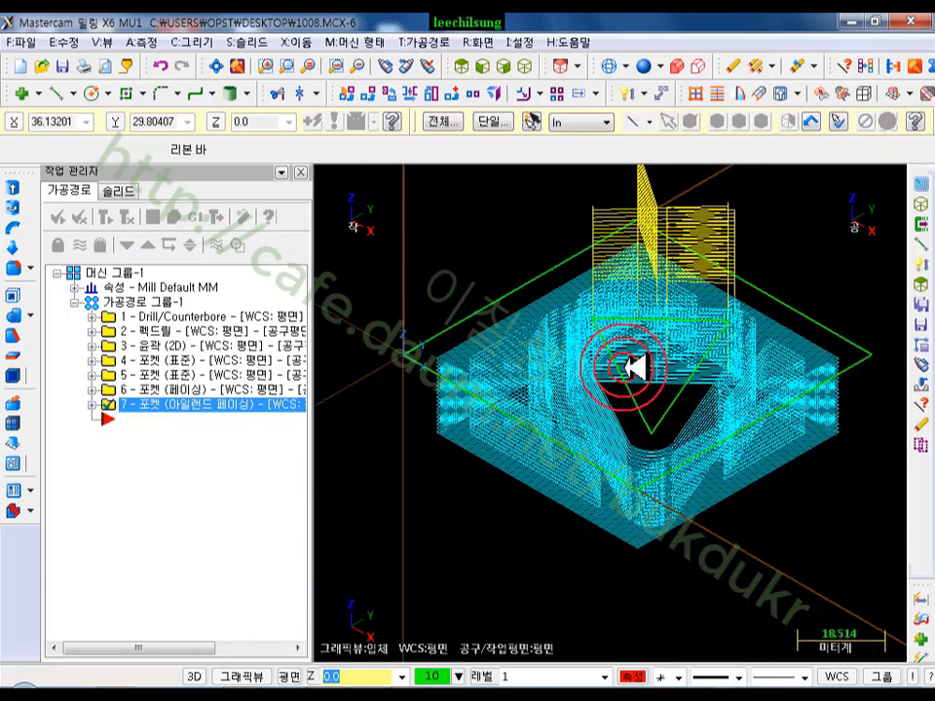
left_click(463, 64)
left_click(468, 60)
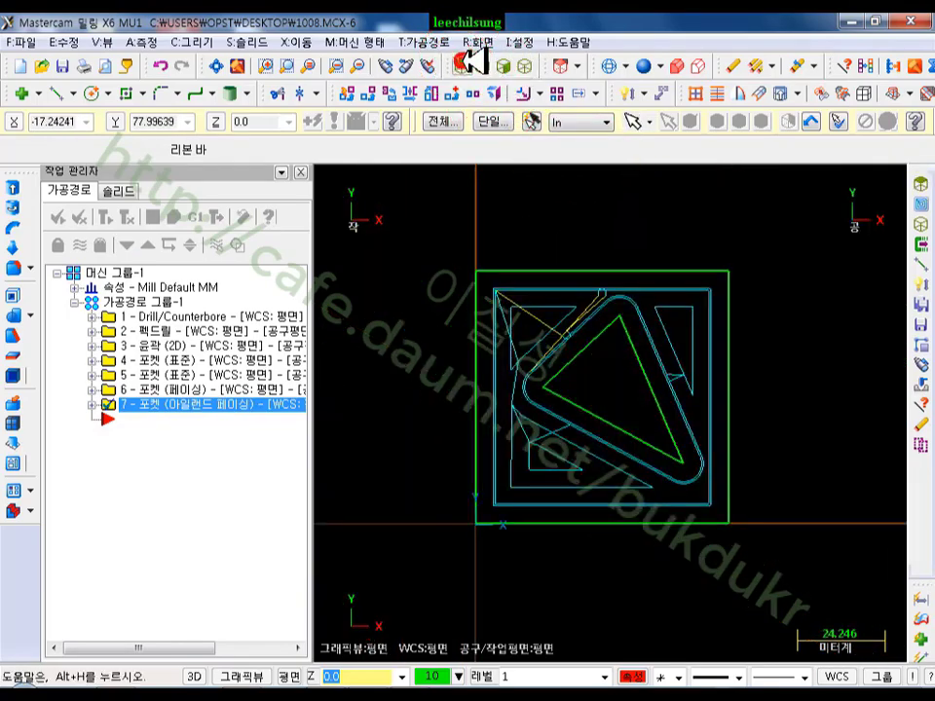
scroll(617, 428, "up", 1)
left_click(137, 407)
left_click(91, 404)
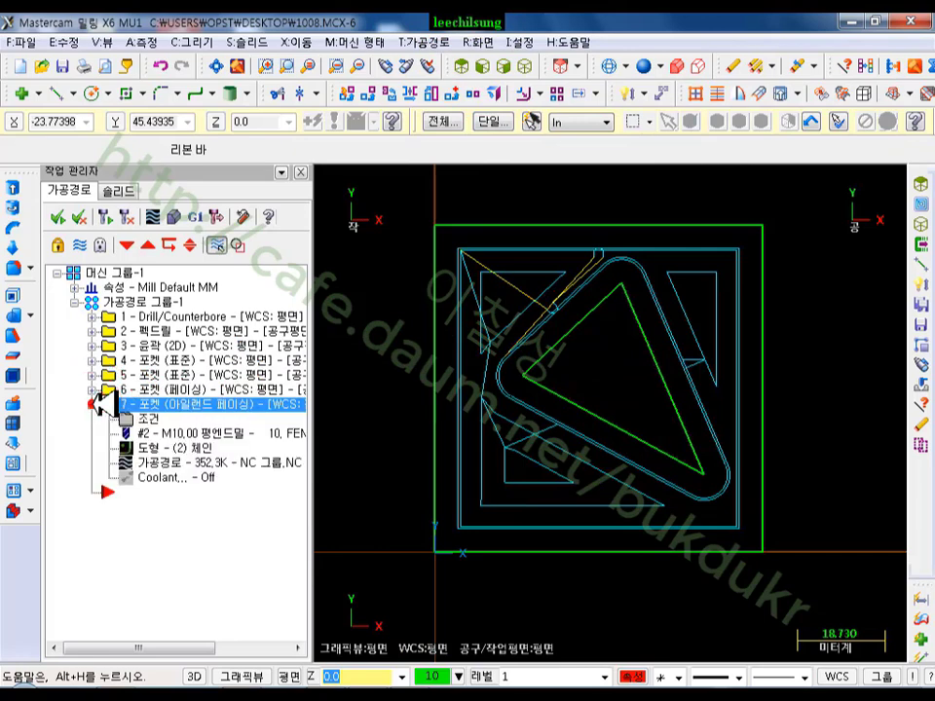
left_click(180, 469)
left_click(555, 183)
left_click_drag(595, 180, 915, 166)
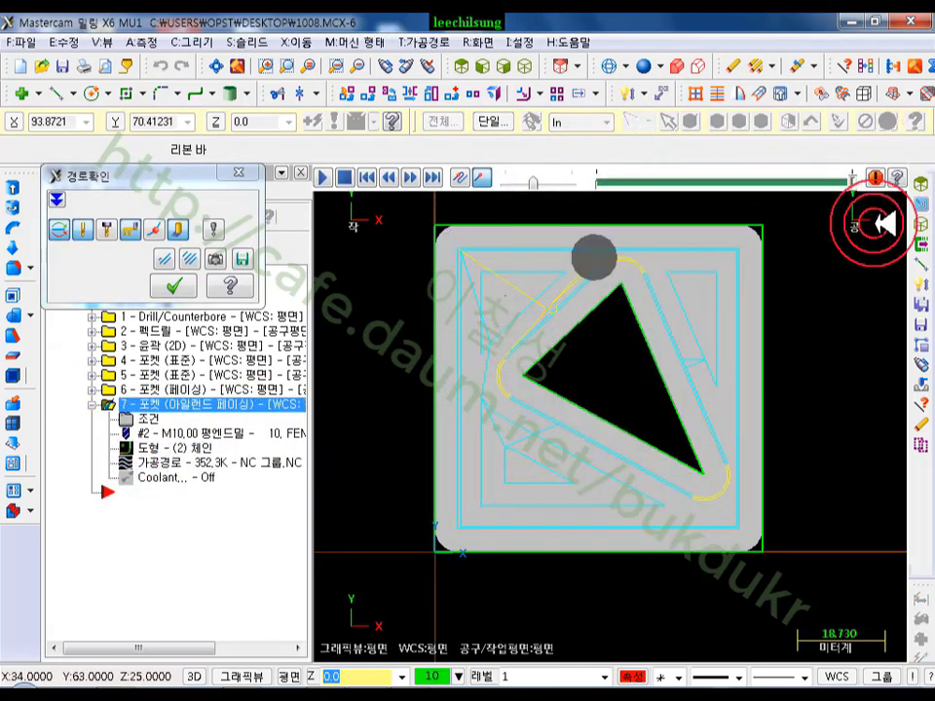
- Examine the backplotted cutting area around the triangle and at the stock square's edges, and close the backplot
scroll(828, 454, "down", 1)
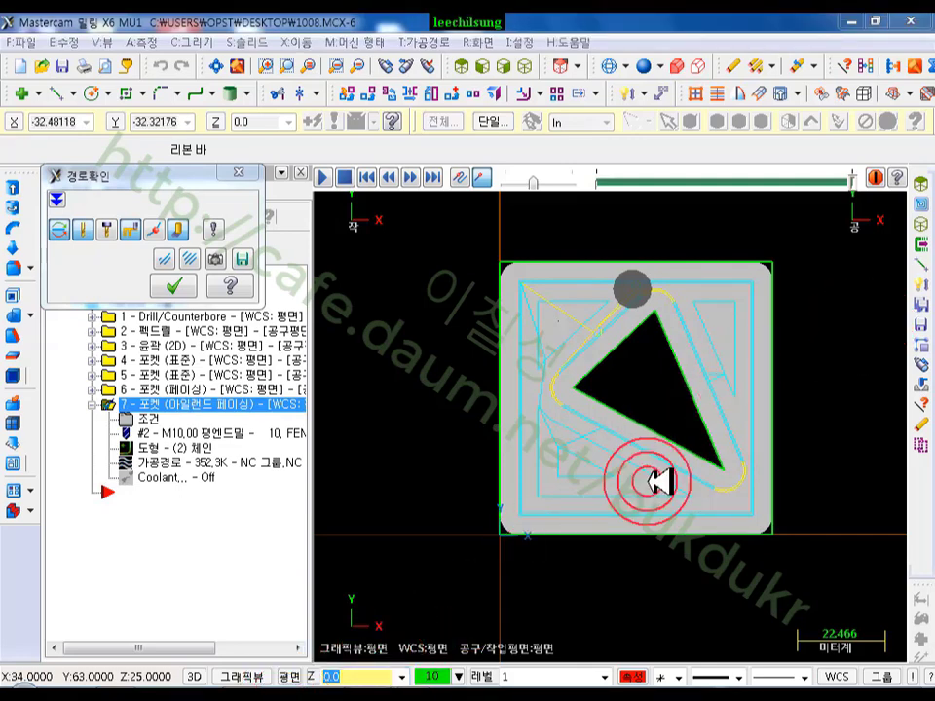
mouse_move(582, 390)
left_mouse_down()
mouse_move(726, 334)
mouse_move(683, 481)
left_mouse_up()
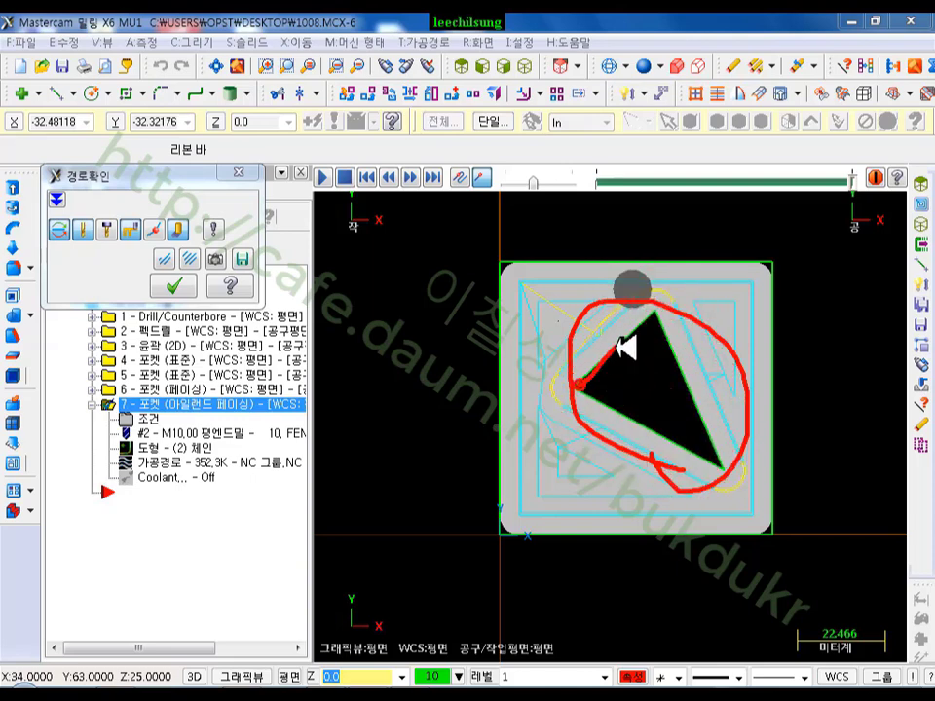
mouse_move(665, 348)
left_mouse_down()
mouse_move(712, 471)
mouse_move(576, 396)
left_mouse_up()
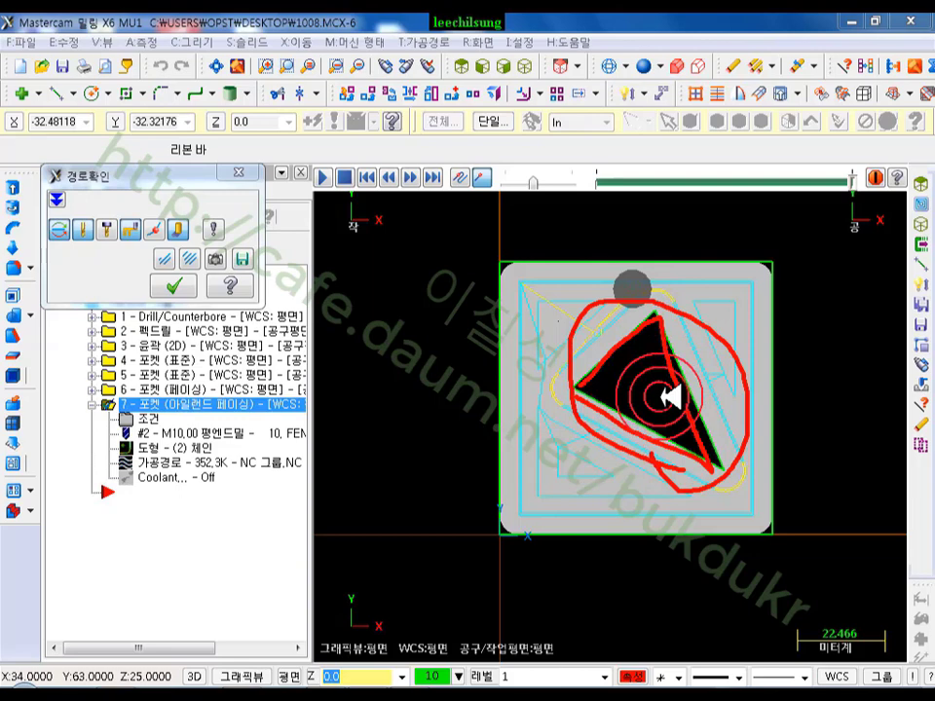
right_click(370, 369)
left_click(422, 562)
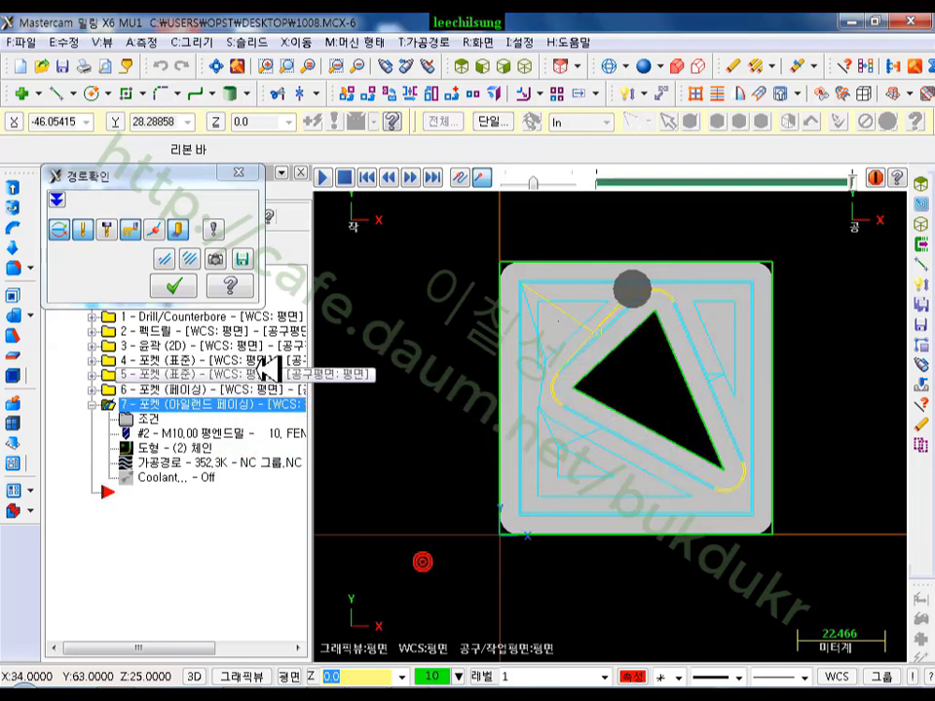
left_click(177, 283)
scroll(688, 386, "up", 1)
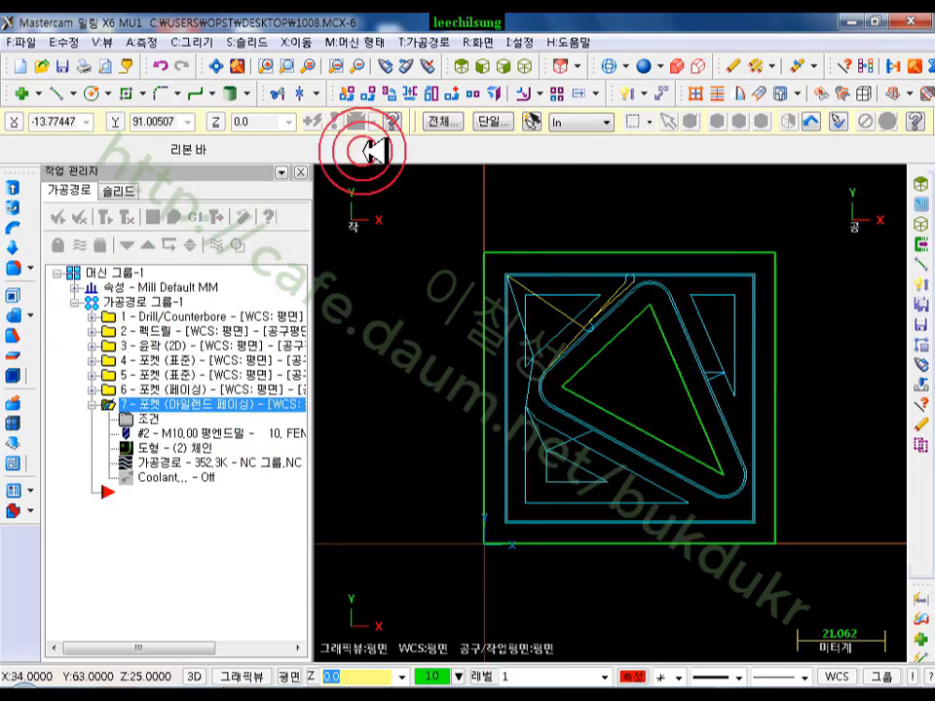
- Draw a rectangle about 75.9 mm wide and 77 mm high around the outside of the stock square
left_click(125, 93)
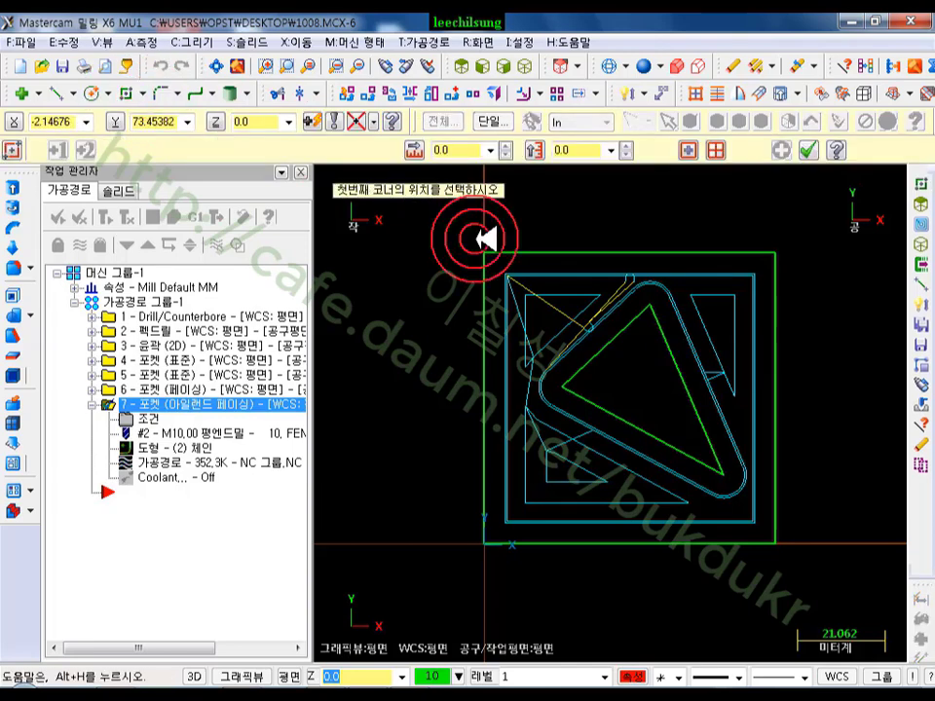
left_click(790, 559)
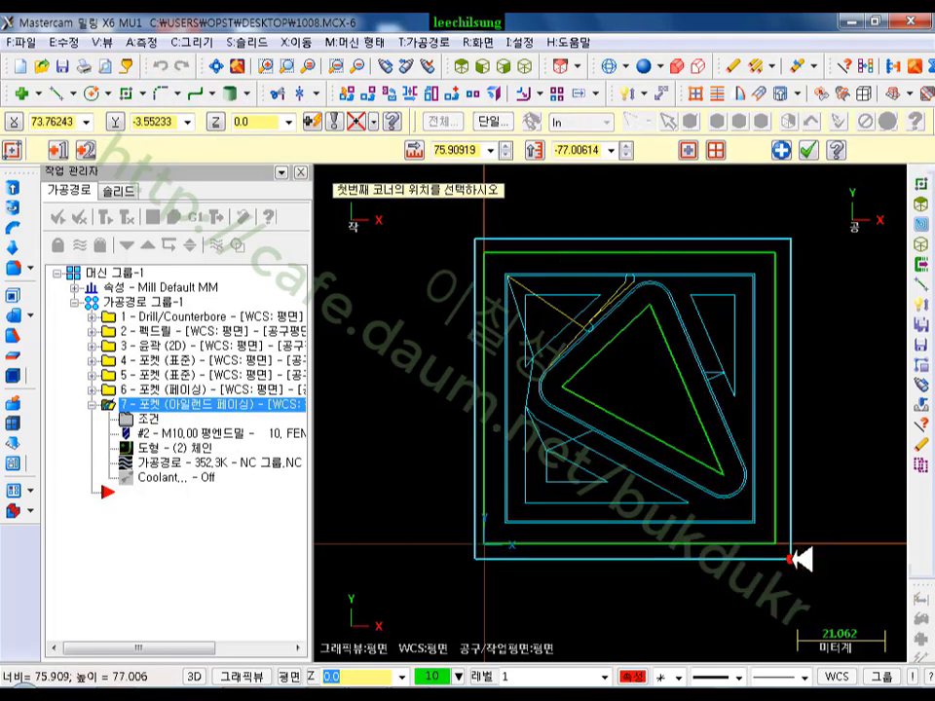
left_click(808, 151)
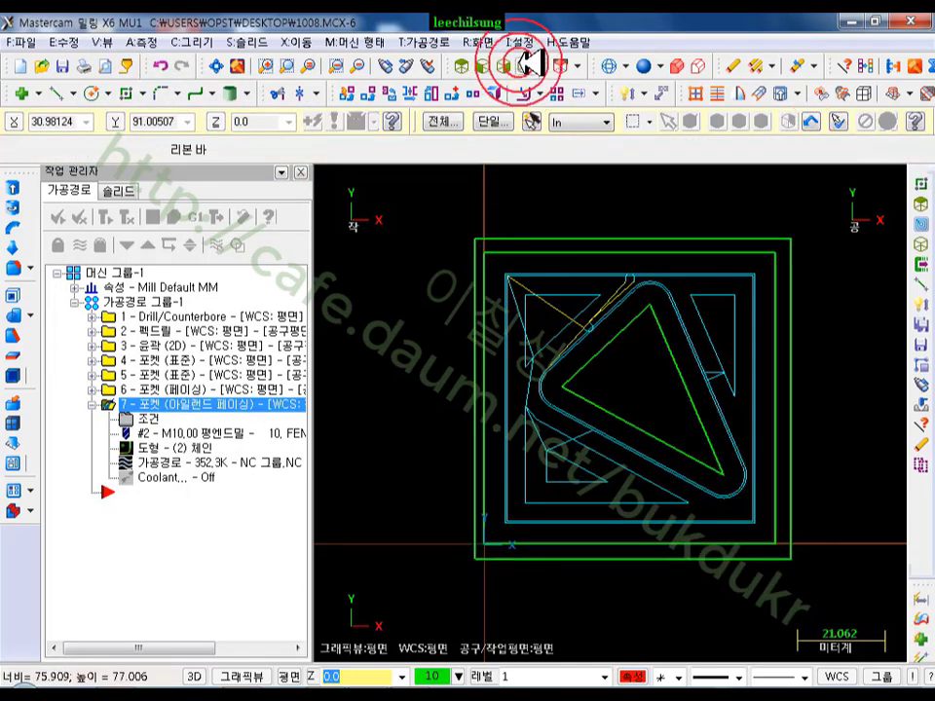
- Fit the rectangular stock to all geometry in the machine group's stock setup and set its Z height to 50 mm
left_click(526, 65)
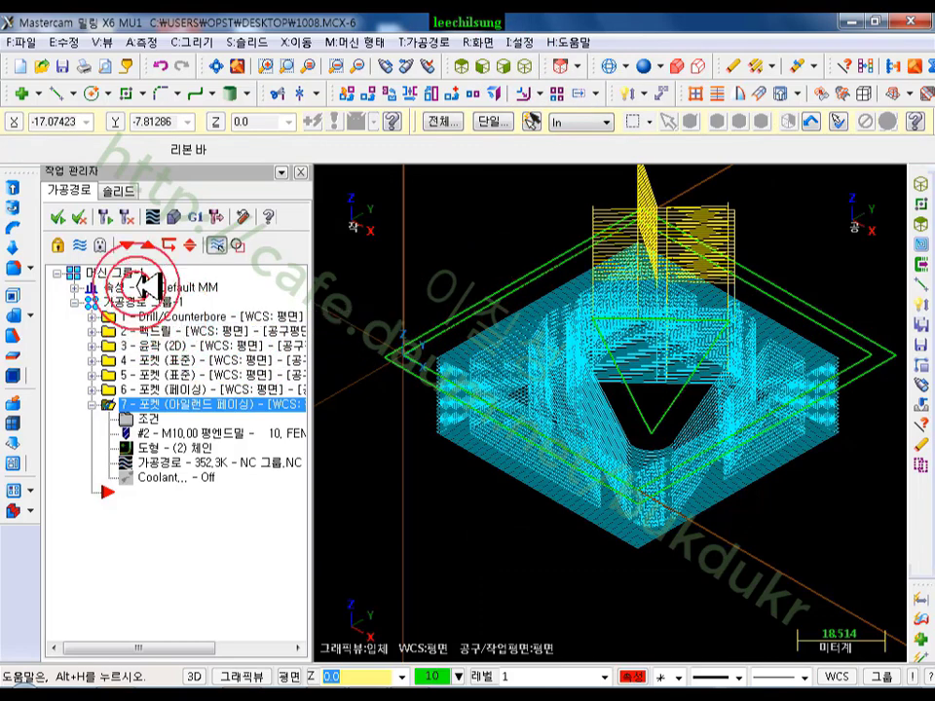
left_click(76, 288)
left_click(157, 331)
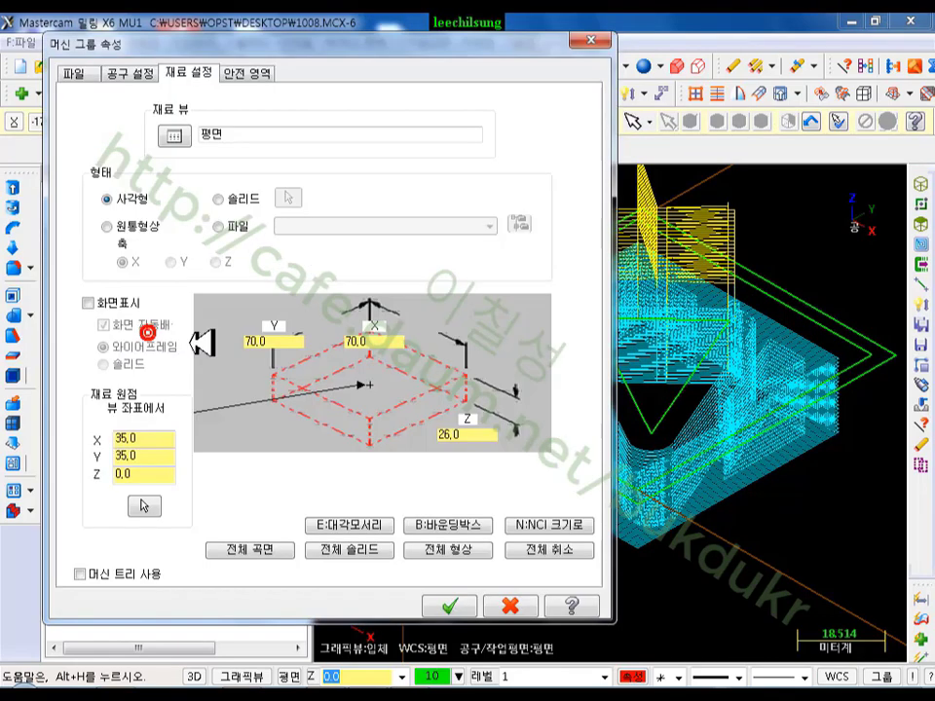
left_click(438, 550)
left_click(479, 432)
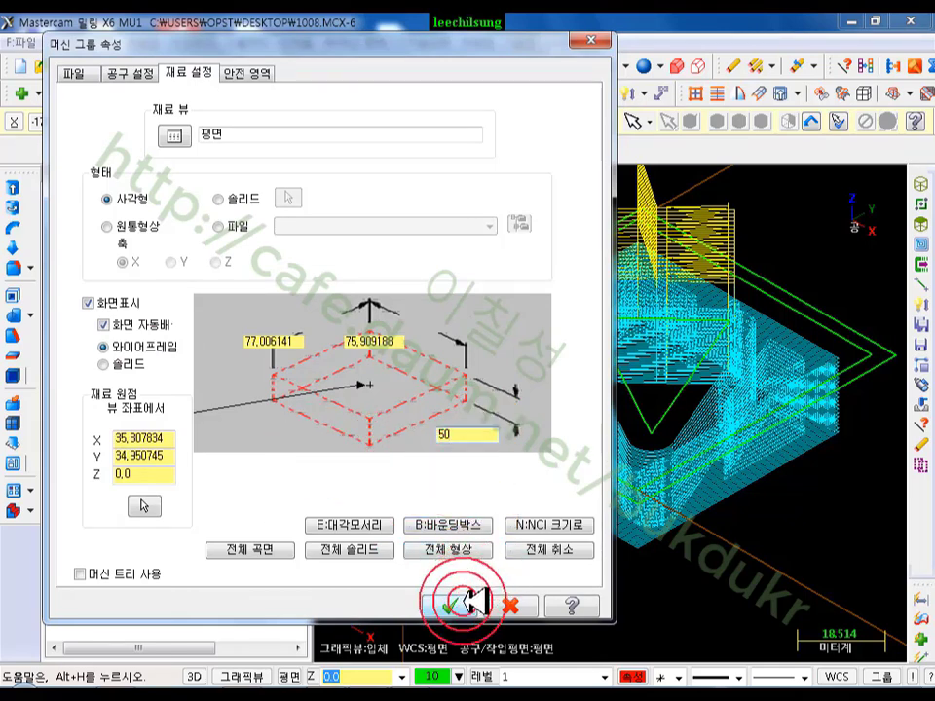
left_click(458, 604)
- Run the solid cutting simulation of island facing pocket operation 7 on the enlarged stock
scroll(545, 421, "down", 5)
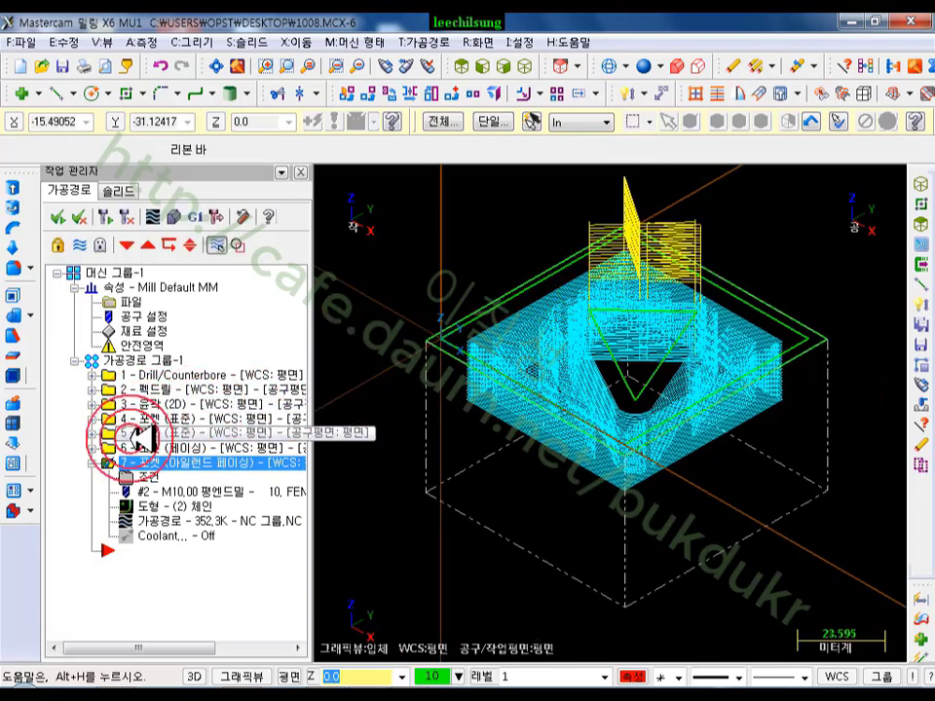
left_click(180, 216)
left_click(224, 64)
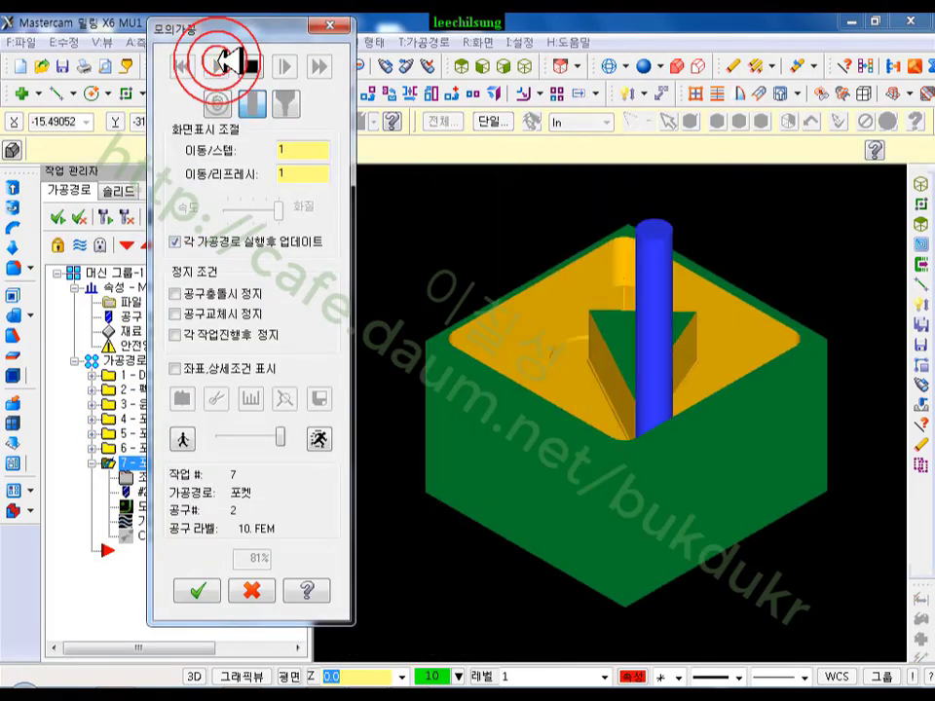
scroll(623, 362, "up", 3)
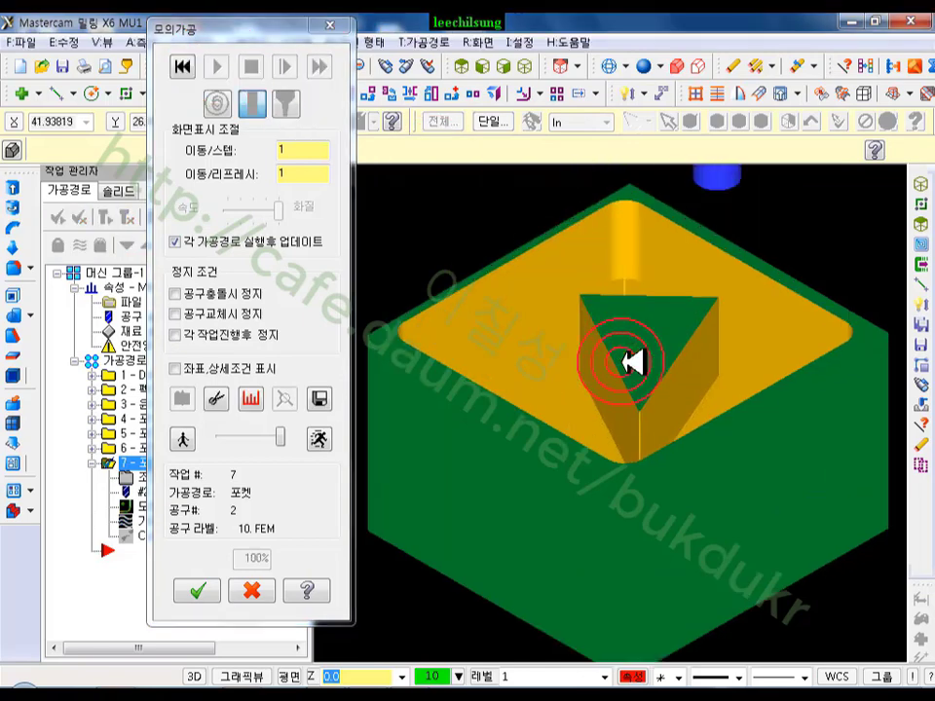
scroll(623, 362, "down", 2)
- Examine the triangular island's top face and the pocket walls from rotated views of the simulated stock, and close the simulation
left_click_drag(300, 31, 208, 77)
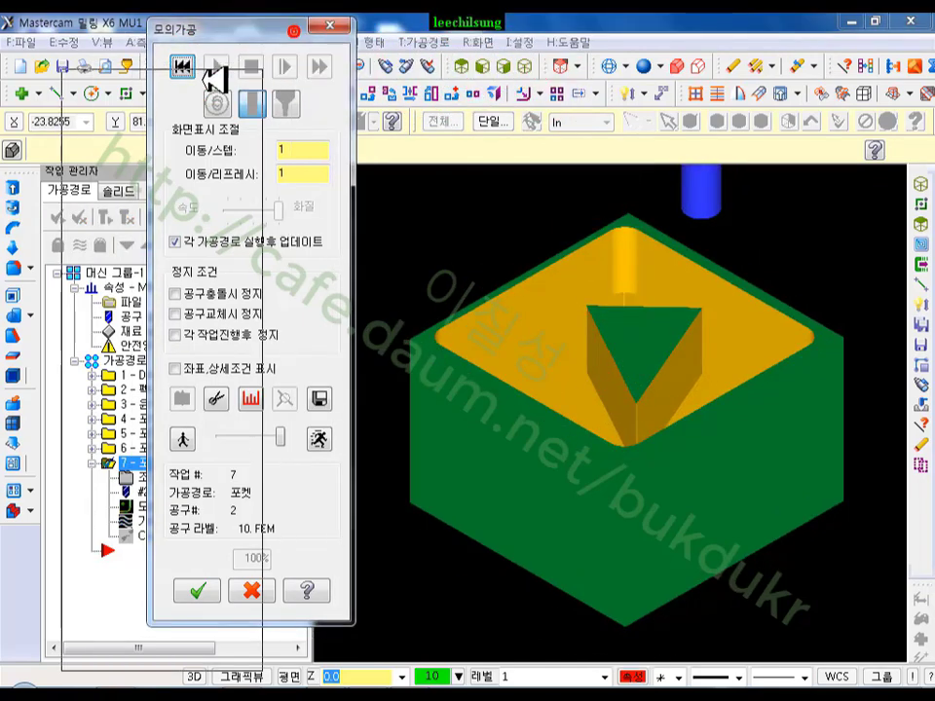
left_click(385, 84)
left_click(609, 304)
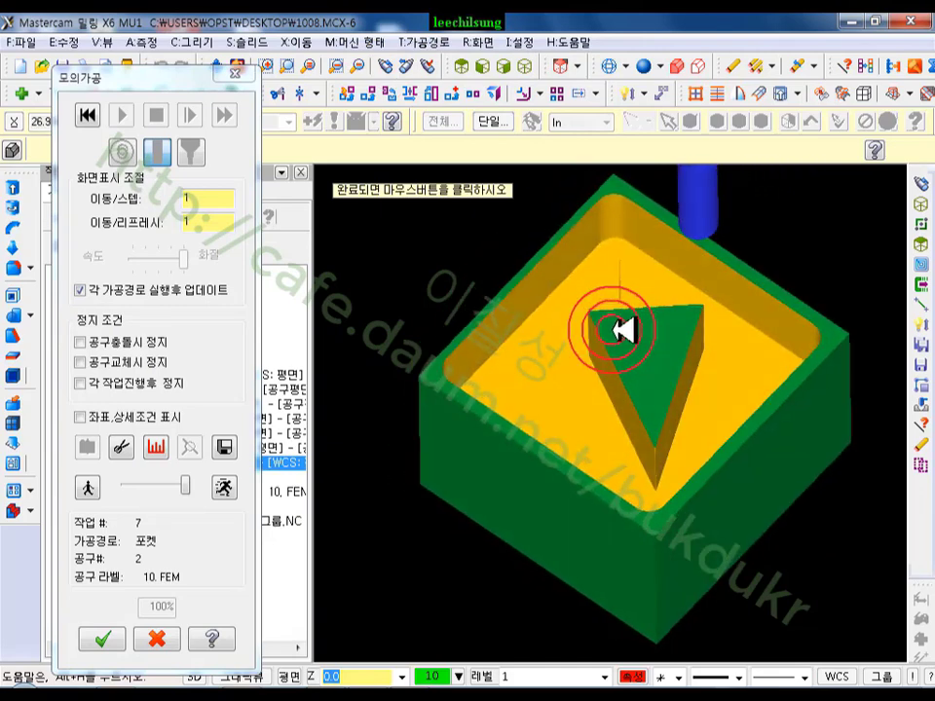
left_click(630, 312)
left_click_drag(738, 302, 618, 303)
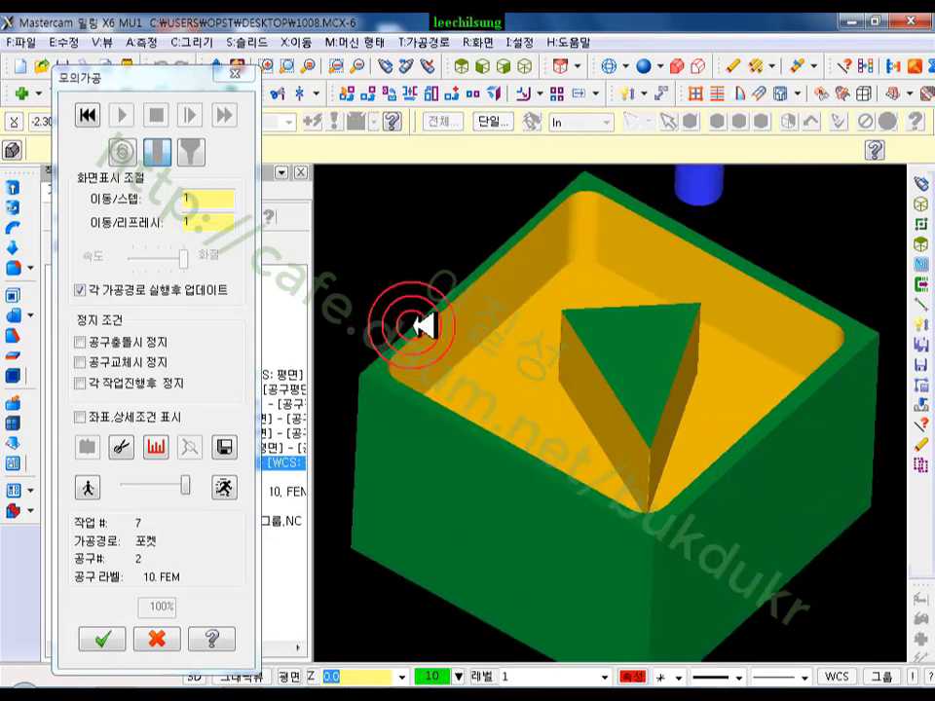
left_click_drag(420, 327, 759, 416)
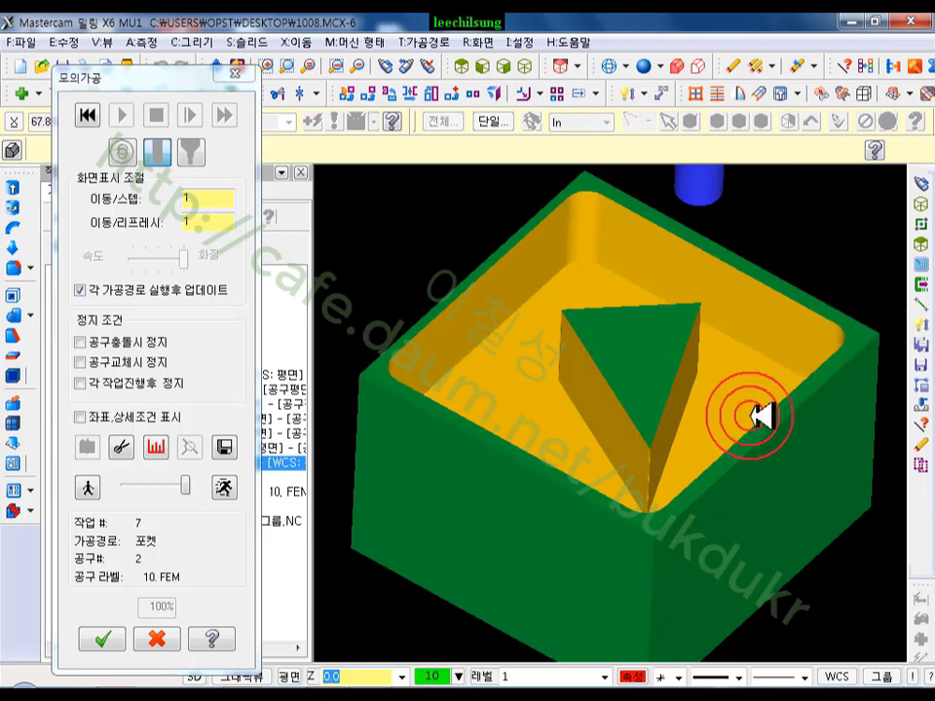
mouse_move(693, 372)
middle_mouse_down()
mouse_move(776, 434)
mouse_move(689, 465)
mouse_move(836, 440)
mouse_move(746, 386)
middle_mouse_up()
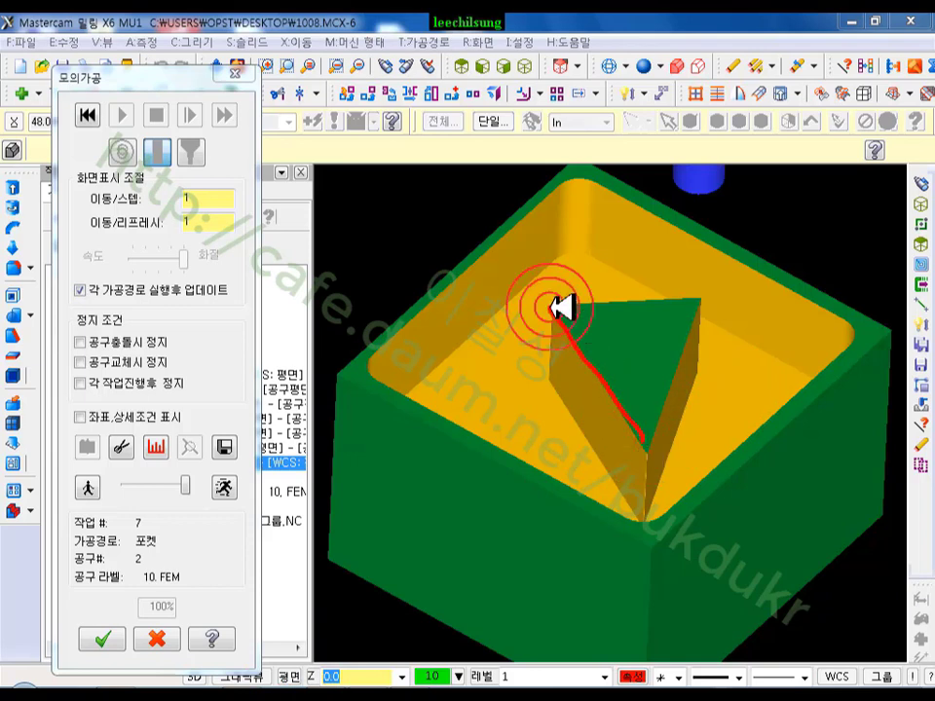
left_click_drag(560, 308, 708, 302)
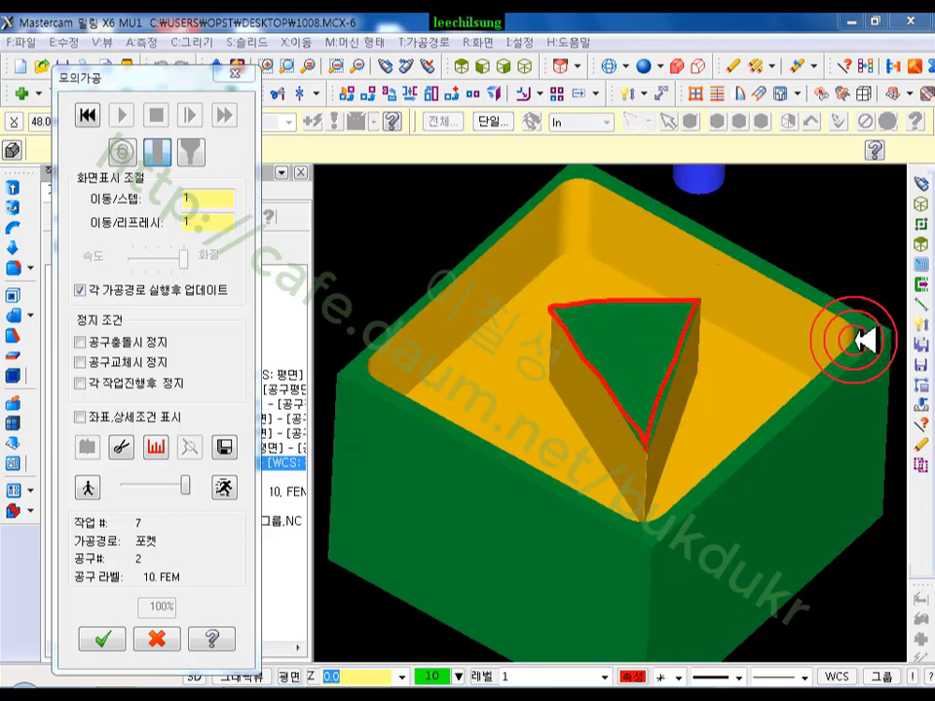
mouse_move(752, 431)
left_mouse_down()
mouse_move(647, 536)
mouse_move(477, 452)
mouse_move(367, 369)
mouse_move(526, 202)
mouse_move(648, 208)
mouse_move(835, 307)
mouse_move(721, 347)
left_mouse_up()
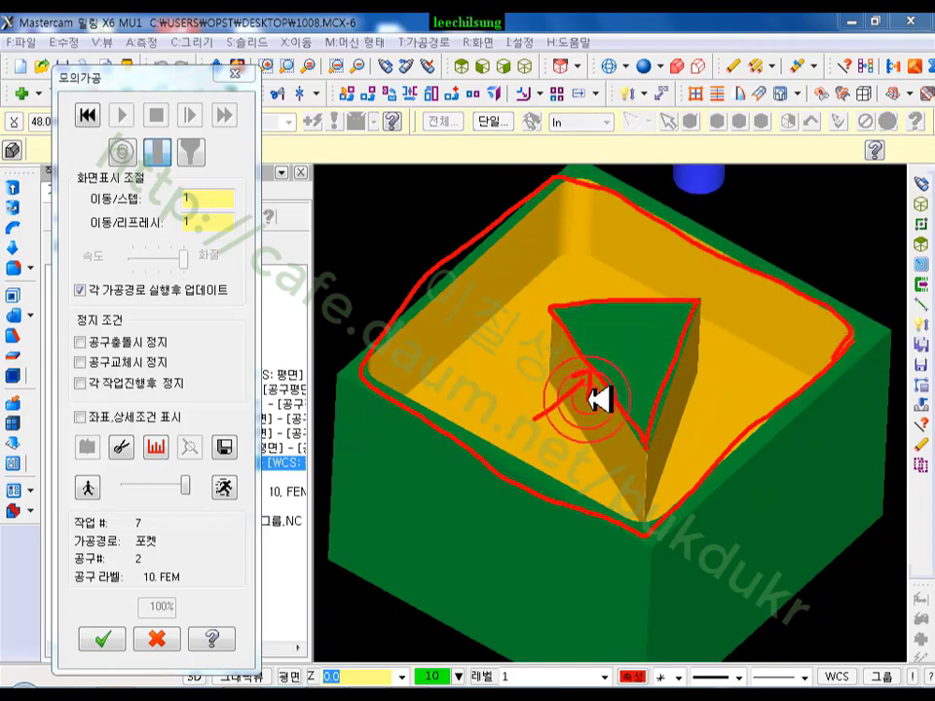
left_click_drag(486, 396, 497, 400)
left_click_drag(504, 377, 492, 376)
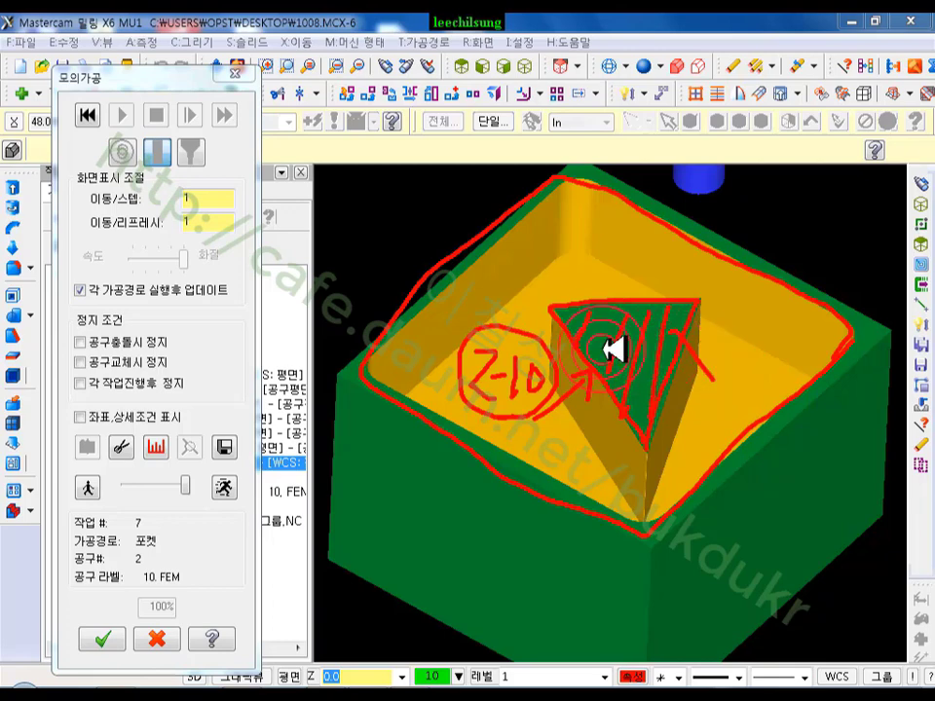
right_click(436, 224)
left_click(480, 419)
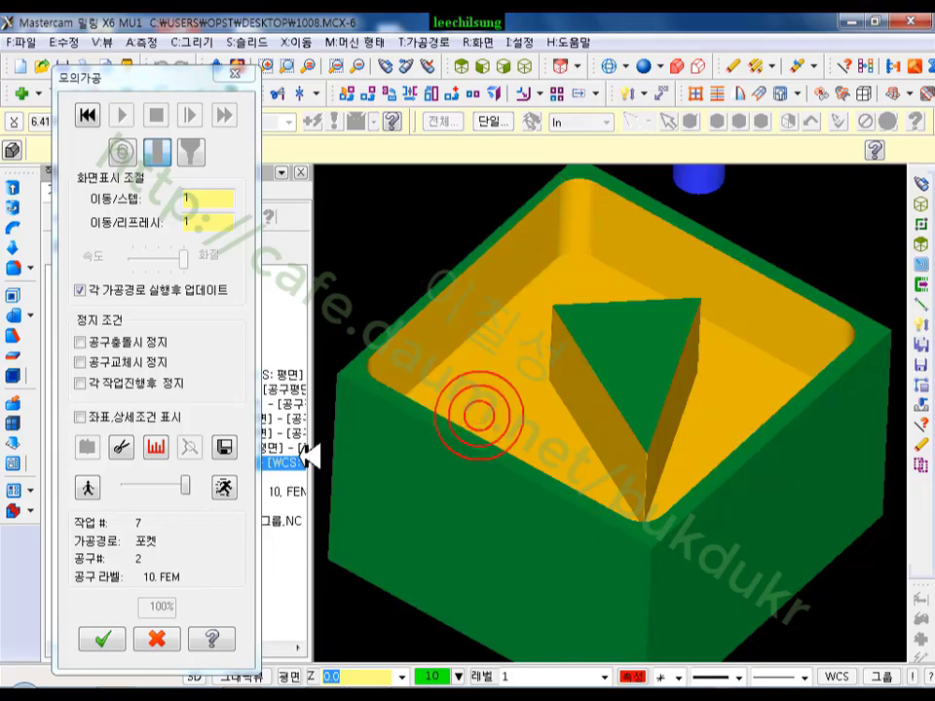
left_click(157, 635)
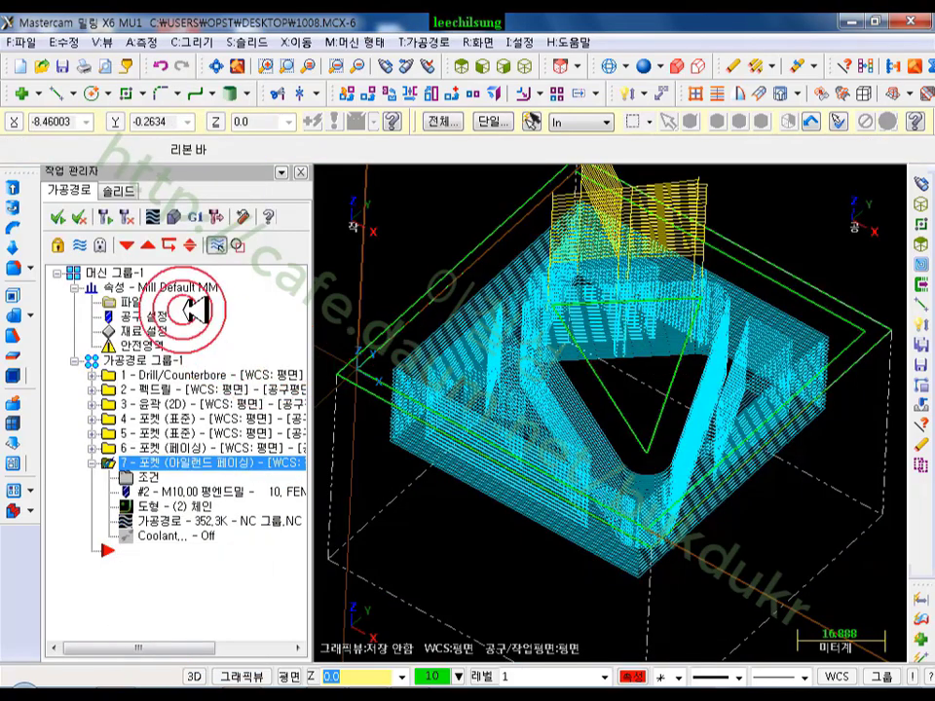
- Hide the toolpath display and move the triangle to a depth of -10 mm with the Project transform
left_click(81, 244)
left_click_drag(522, 261, 710, 480)
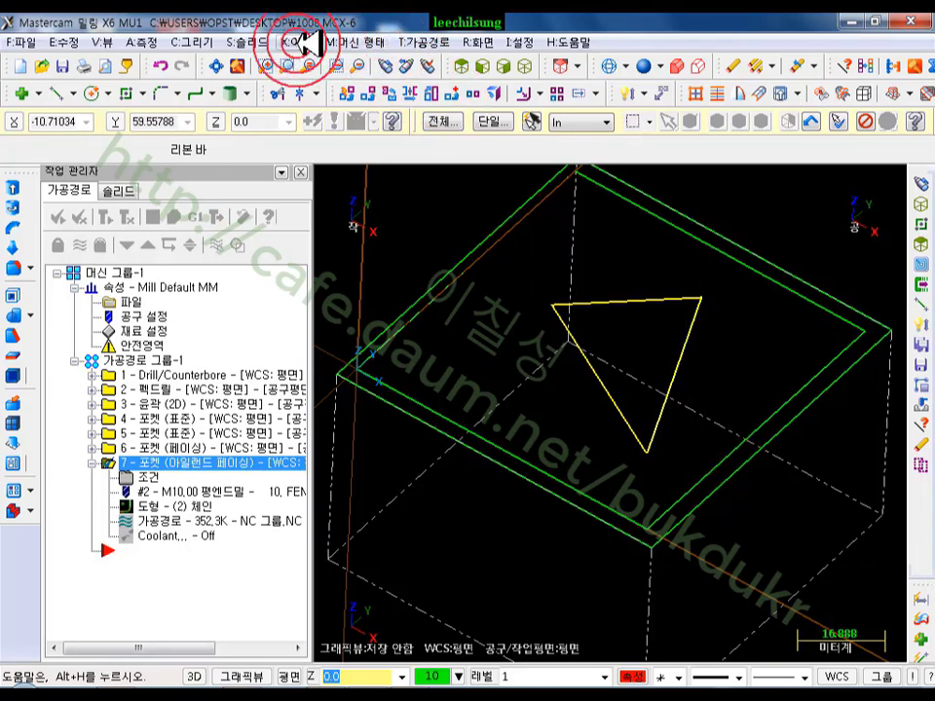
left_click(297, 42)
left_click(323, 236)
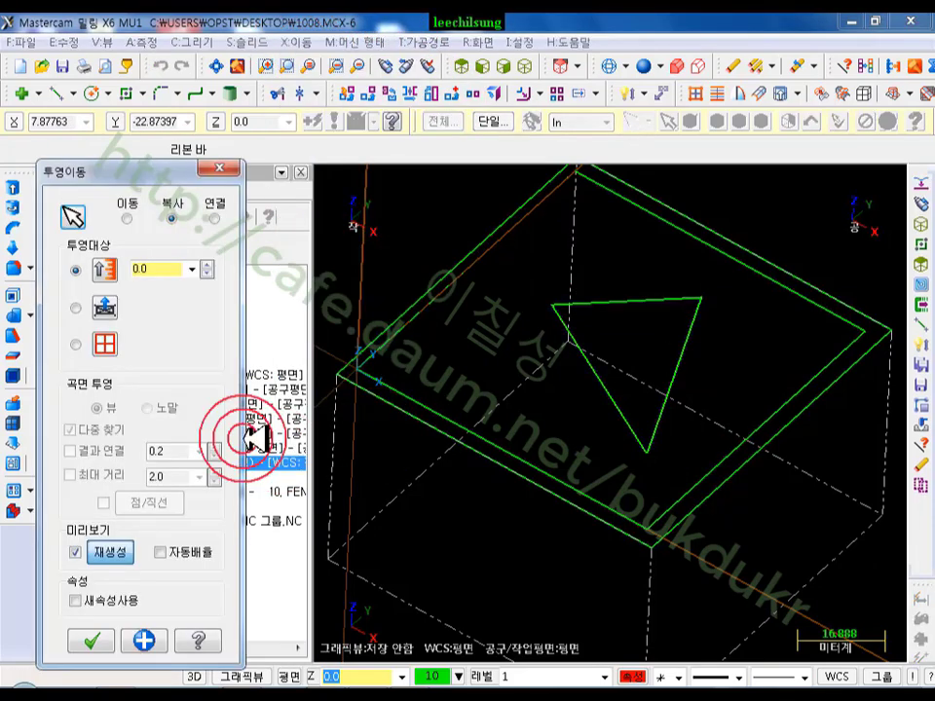
left_click(175, 270)
type("-10")
left_click(126, 219)
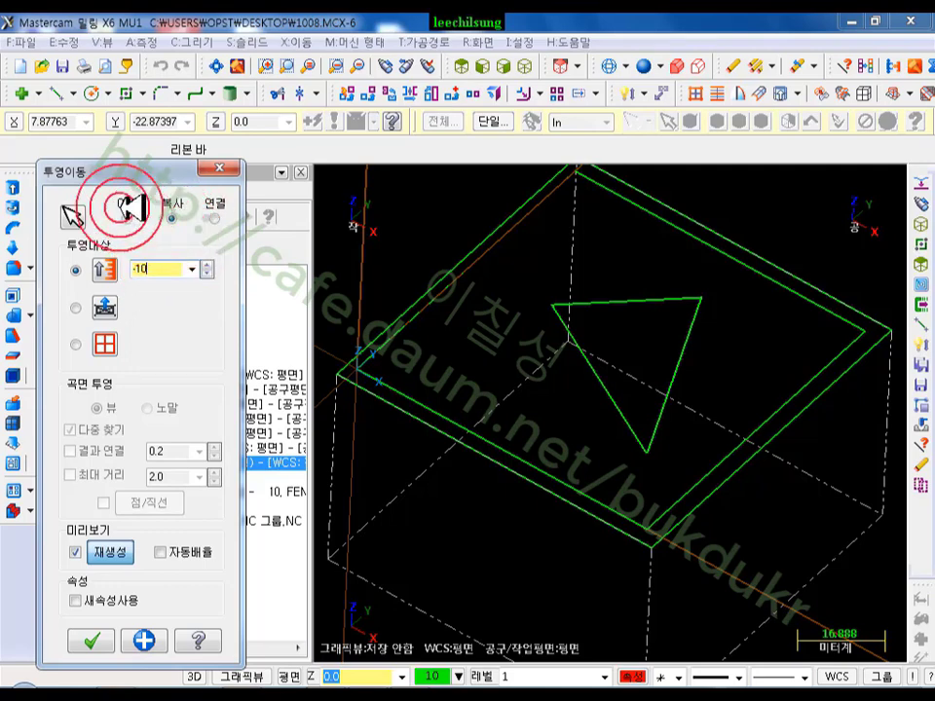
left_click(90, 640)
scroll(544, 382, "down", 3)
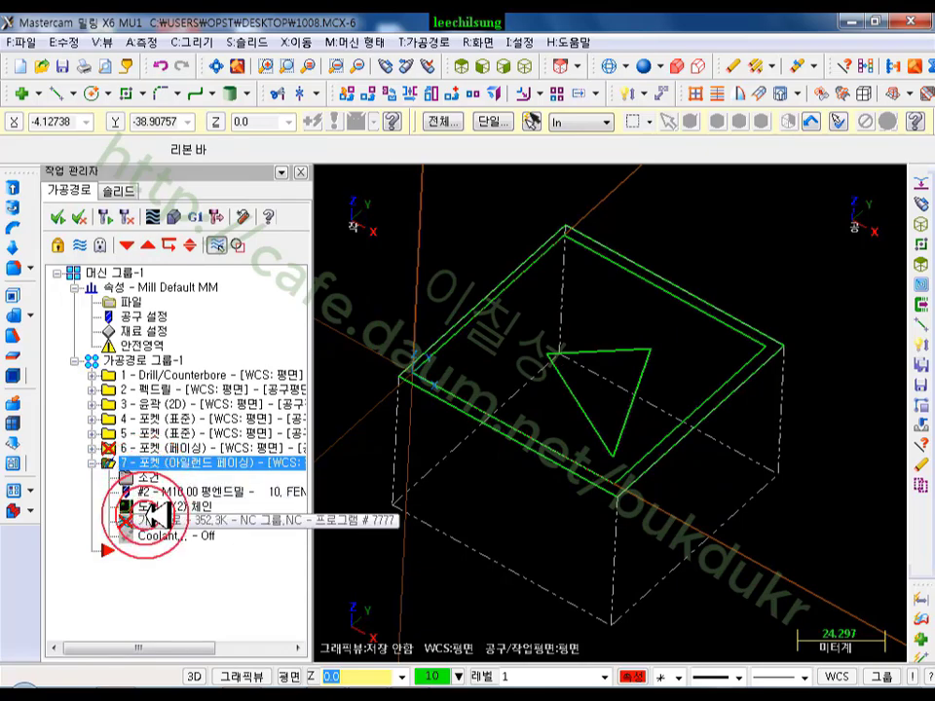
- Regenerate island facing pocket operation 7 and simulate its cut around the lowered triangle
left_click(105, 220)
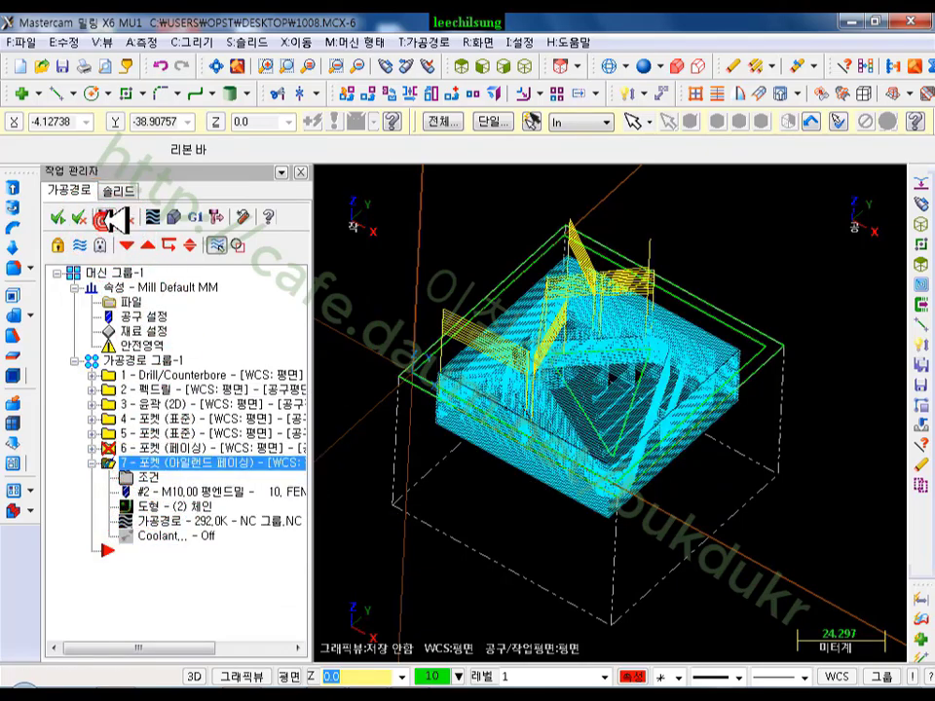
scroll(605, 365, "up", 2)
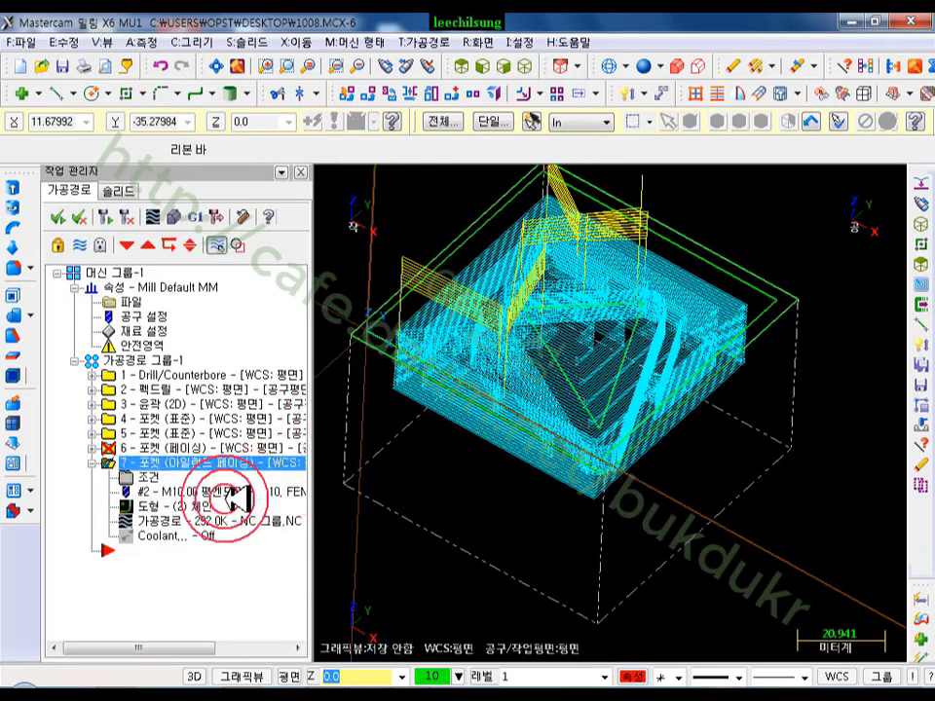
left_click(173, 216)
left_click(122, 113)
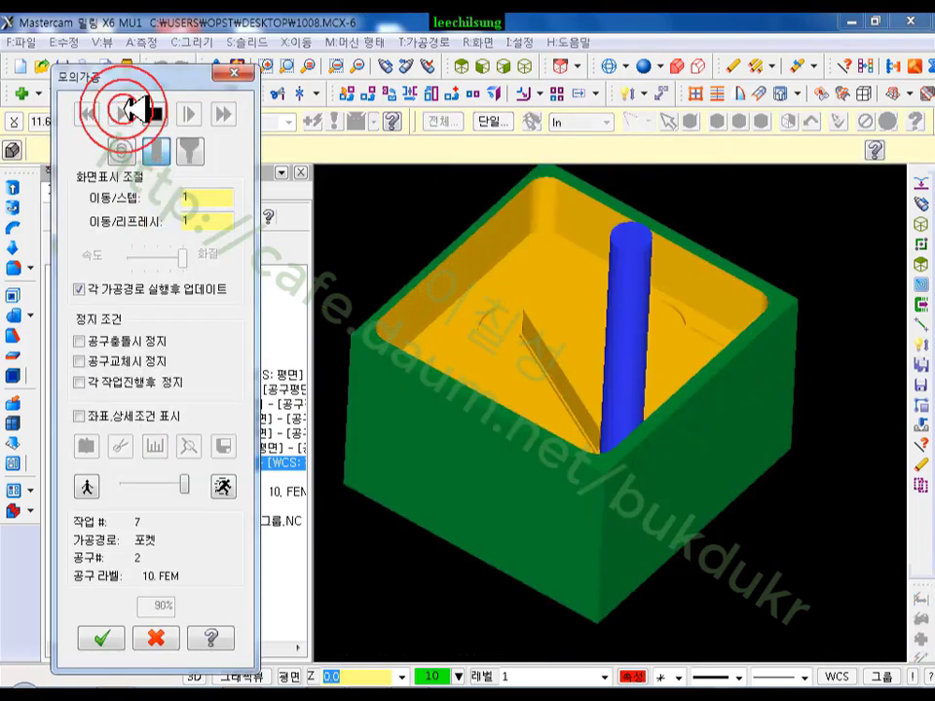
scroll(605, 348, "up", 5)
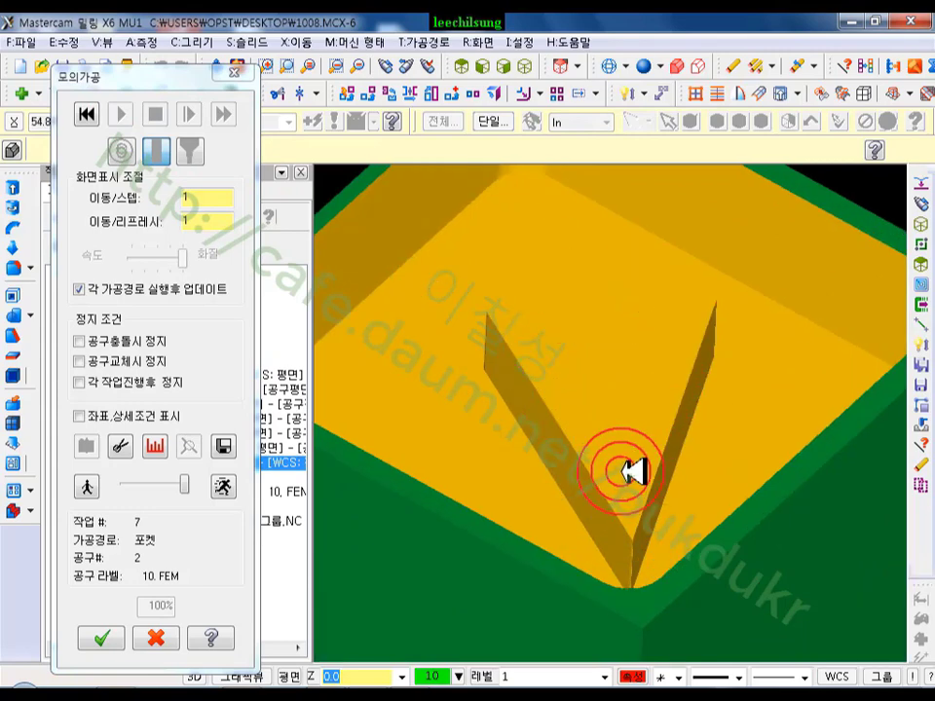
scroll(710, 247, "down", 3)
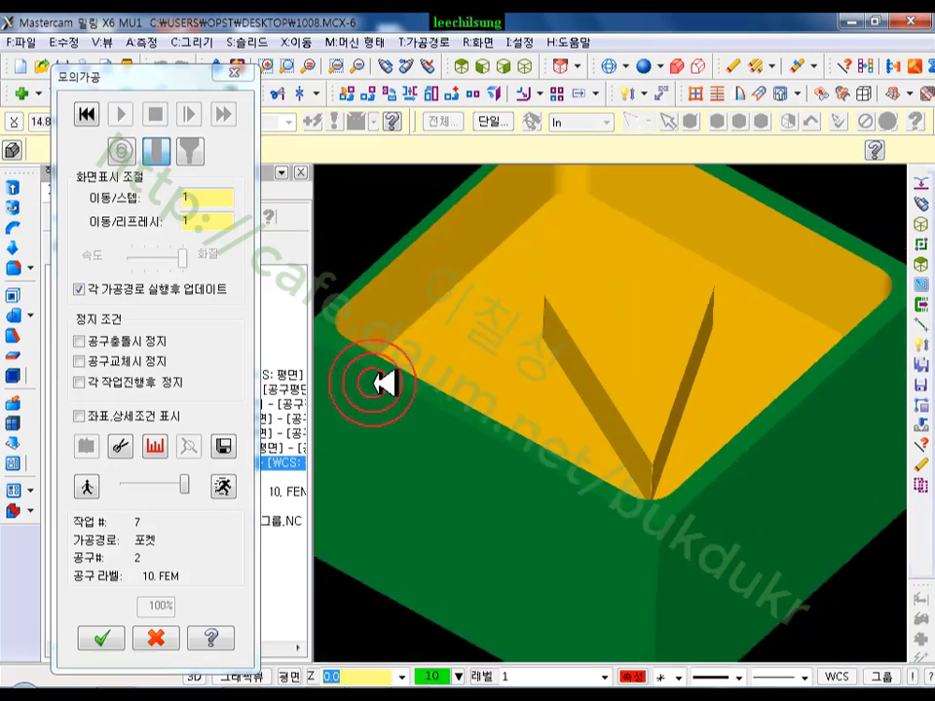
left_click(156, 637)
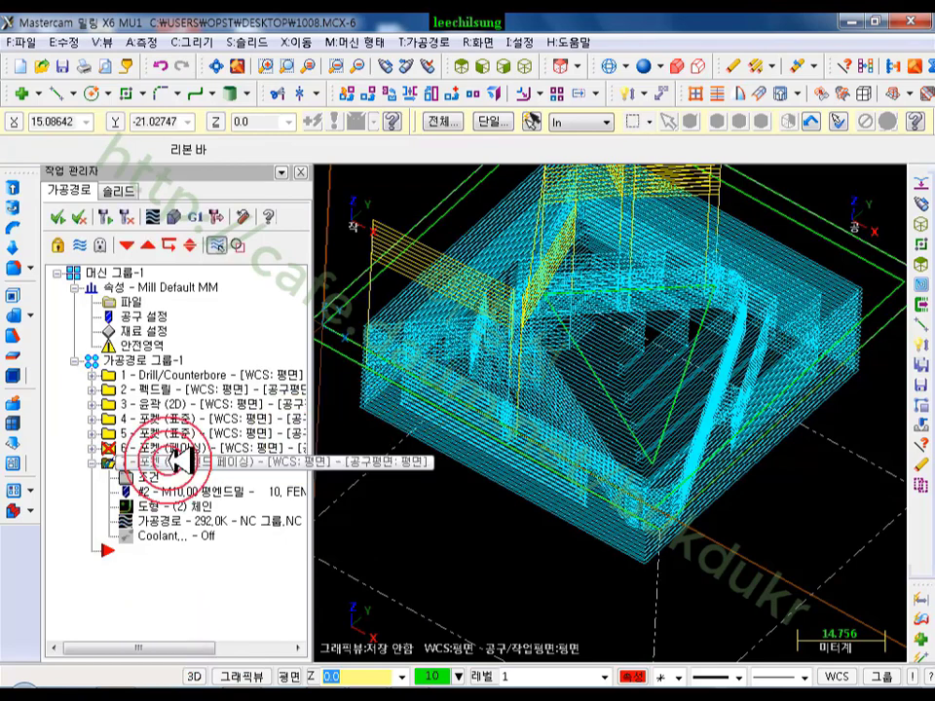
- Copy pocket operation 7 to the end of the operation list and change the original's pocket type to Standard (표준)
right_click_drag(151, 460, 187, 582)
left_click(251, 548)
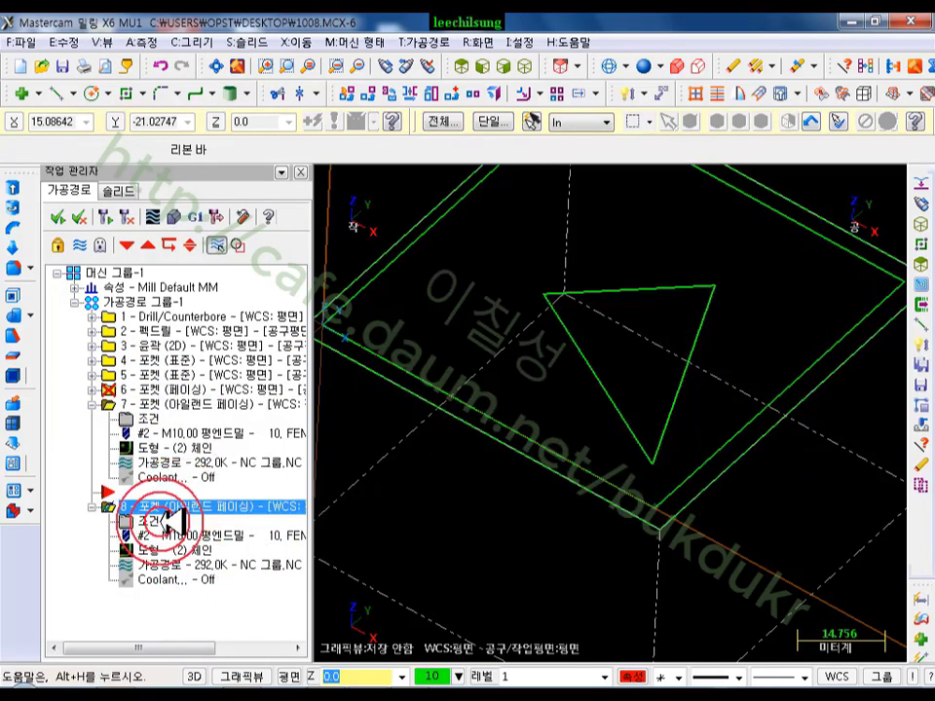
left_click(129, 409)
left_click(160, 173)
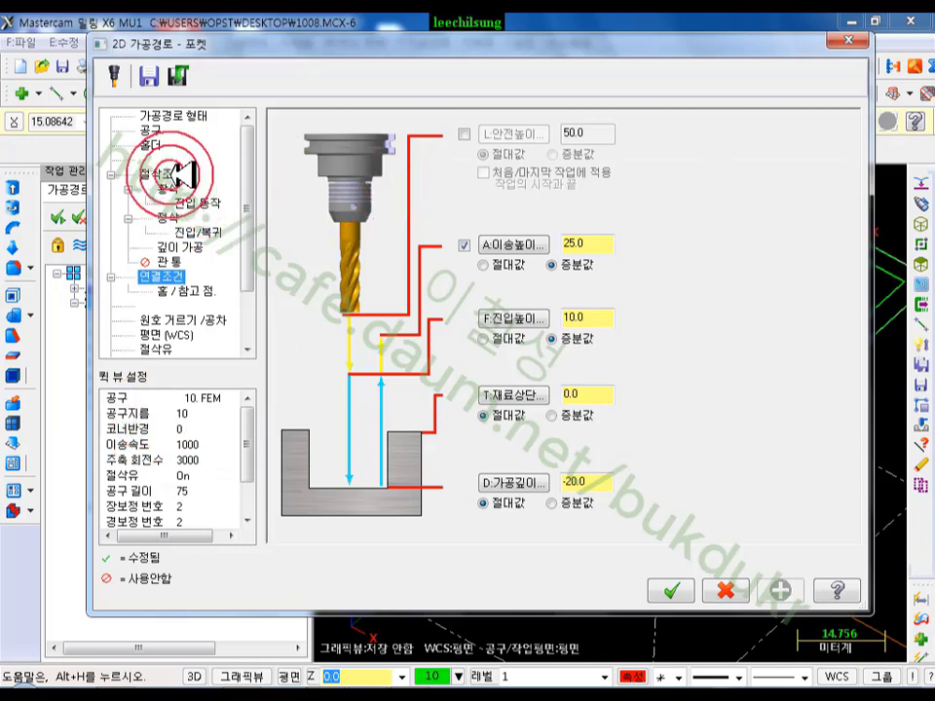
left_click(701, 157)
left_click(705, 171)
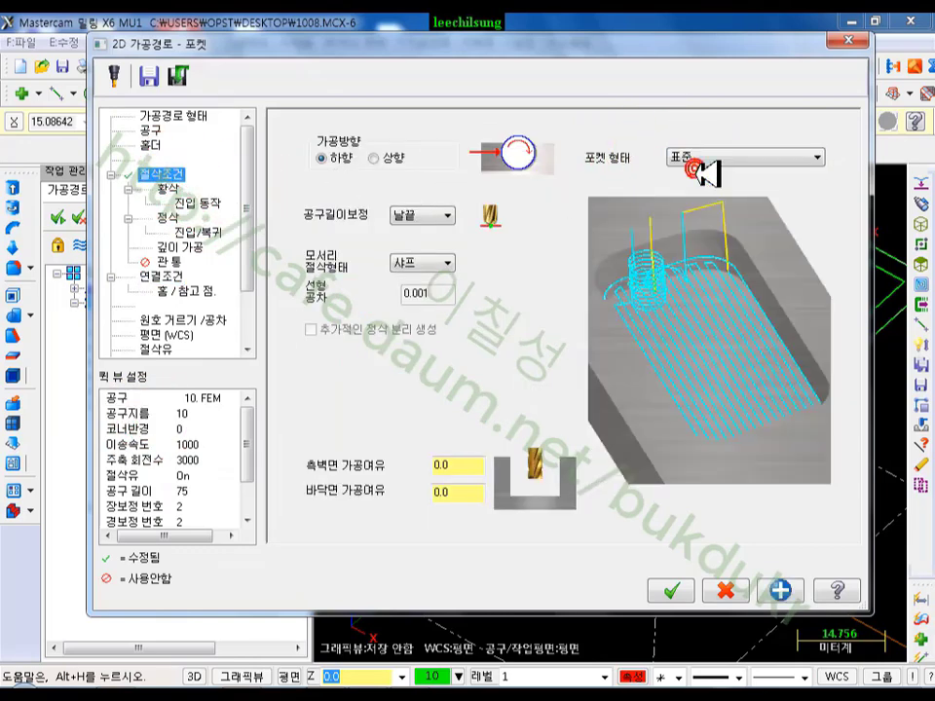
left_click(703, 155)
left_click(710, 154)
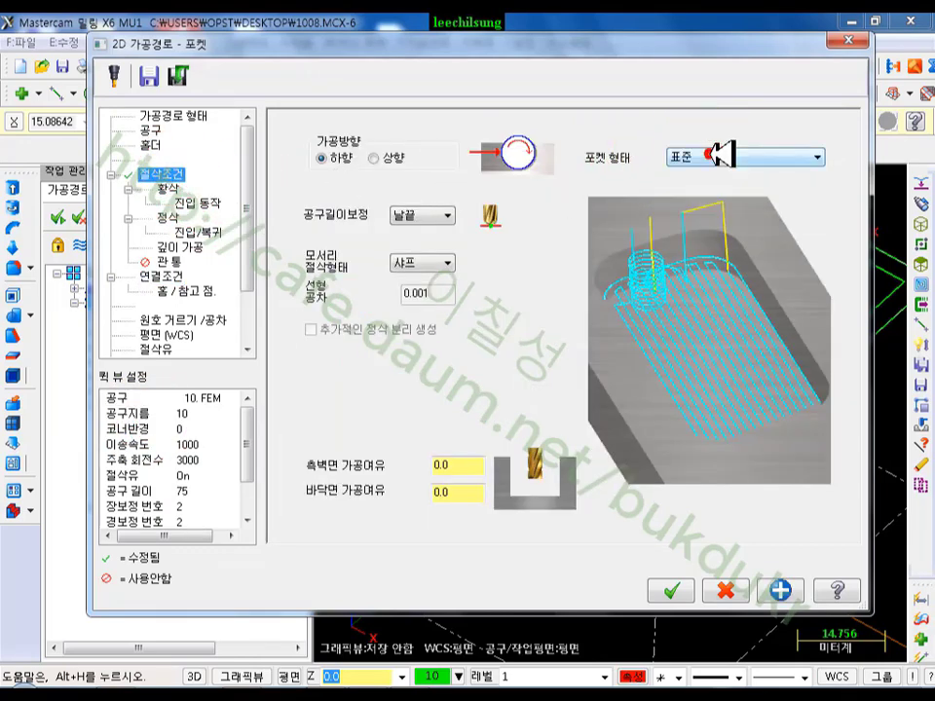
left_click(709, 570)
- Regenerate standard pocket operation 7 and simulate its cut around the triangle
left_click(102, 213)
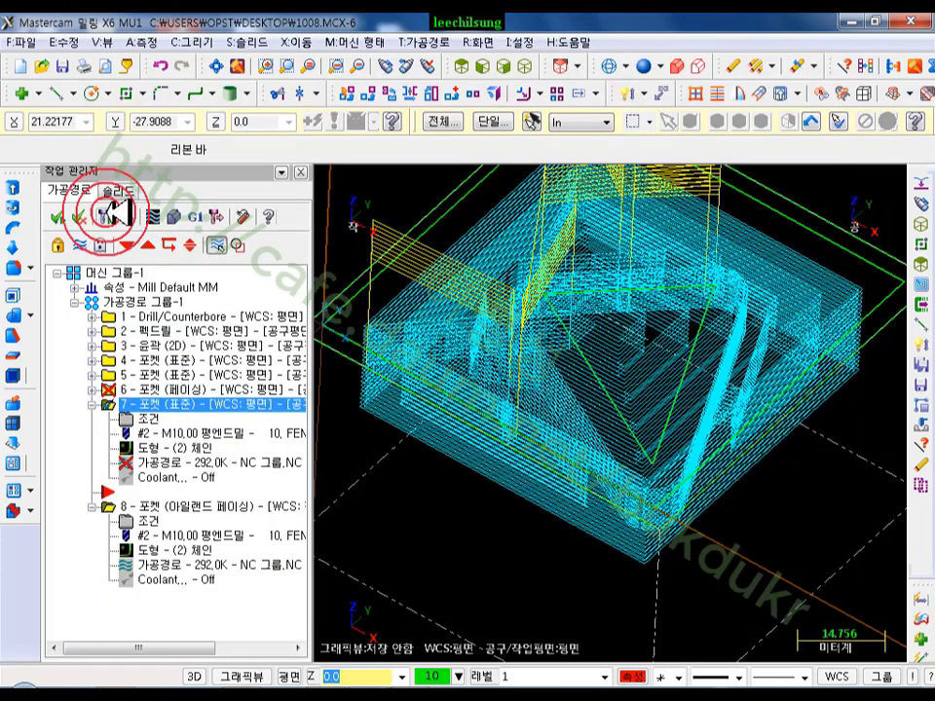
left_click(180, 214)
left_click(131, 114)
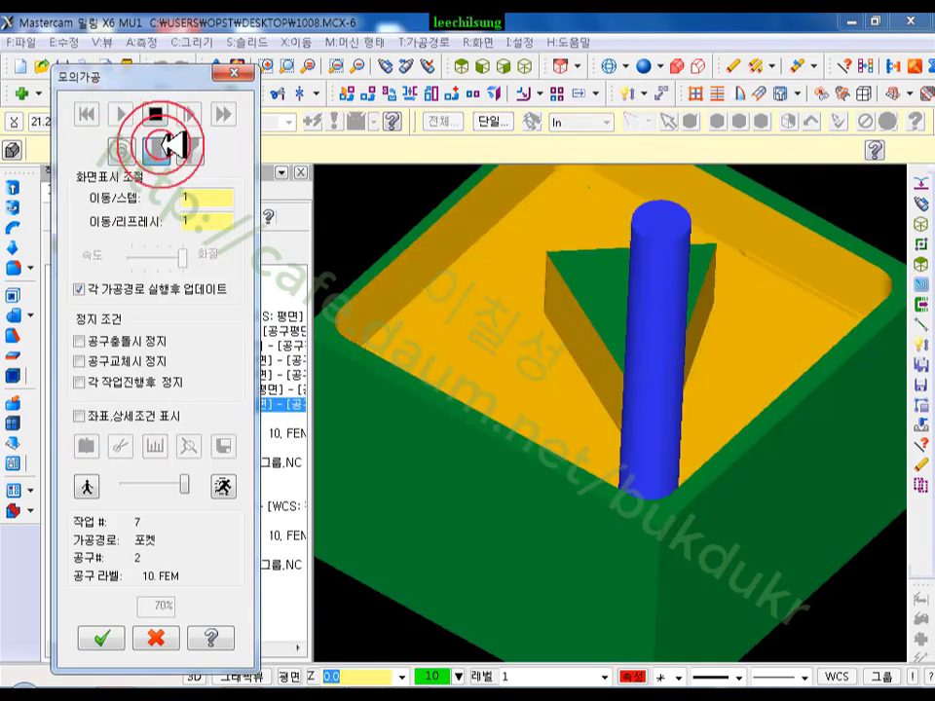
left_click(156, 635)
- Run the solid cutting simulation of the copied island facing pocket, operation 8
left_click(132, 505)
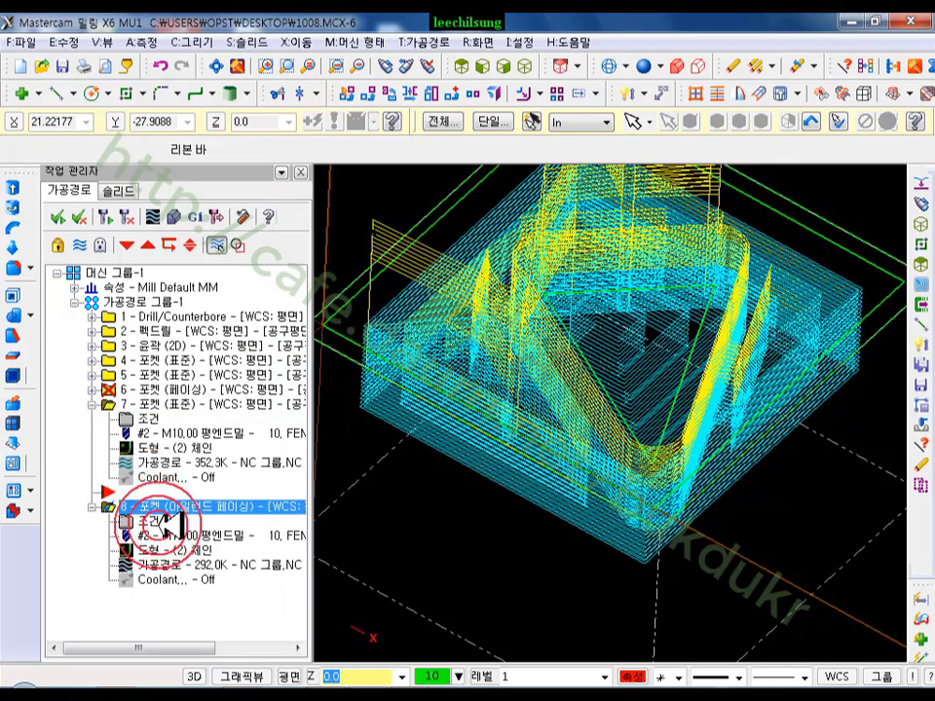
left_click(173, 217)
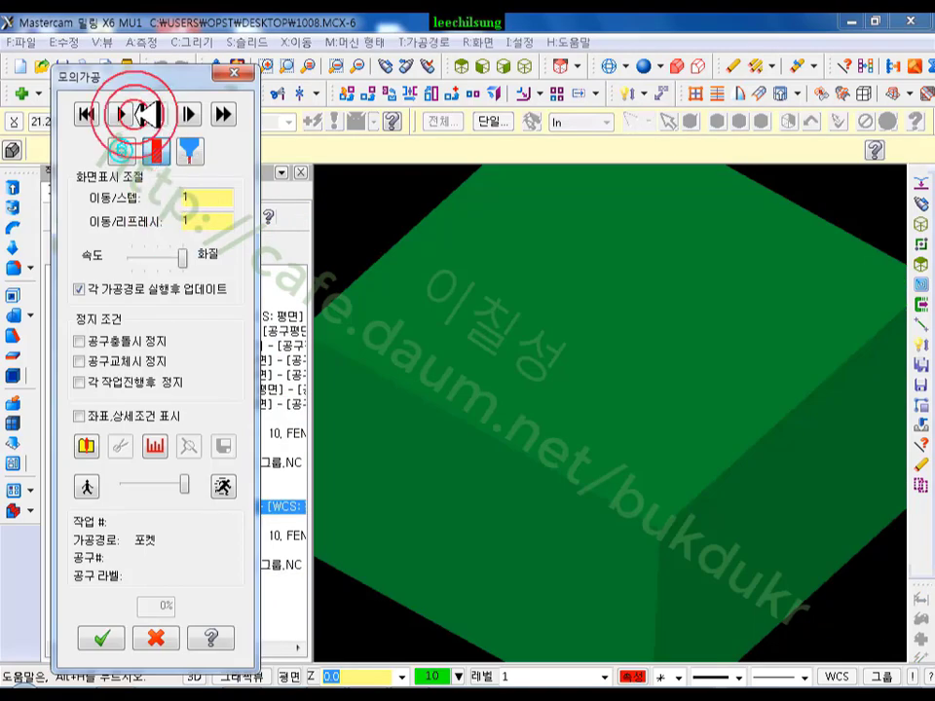
left_click(132, 113)
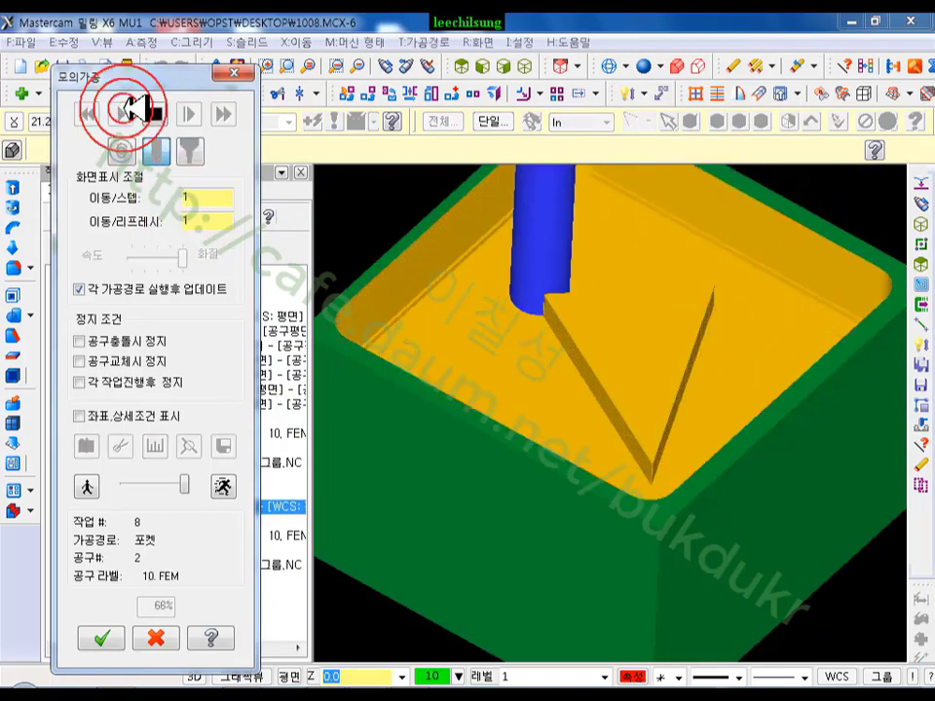
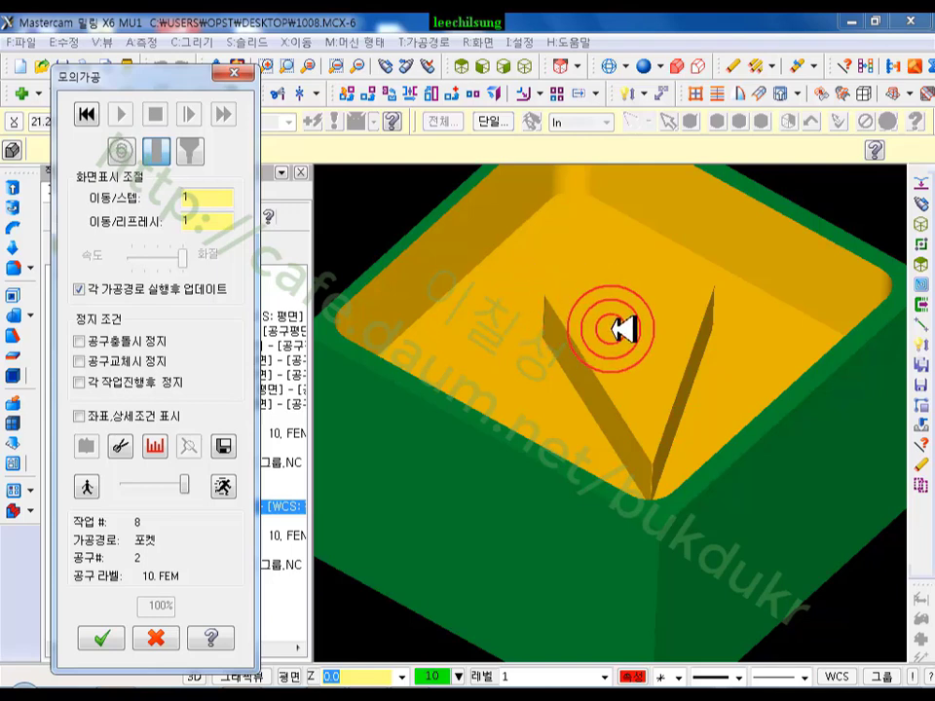
left_click(285, 699)
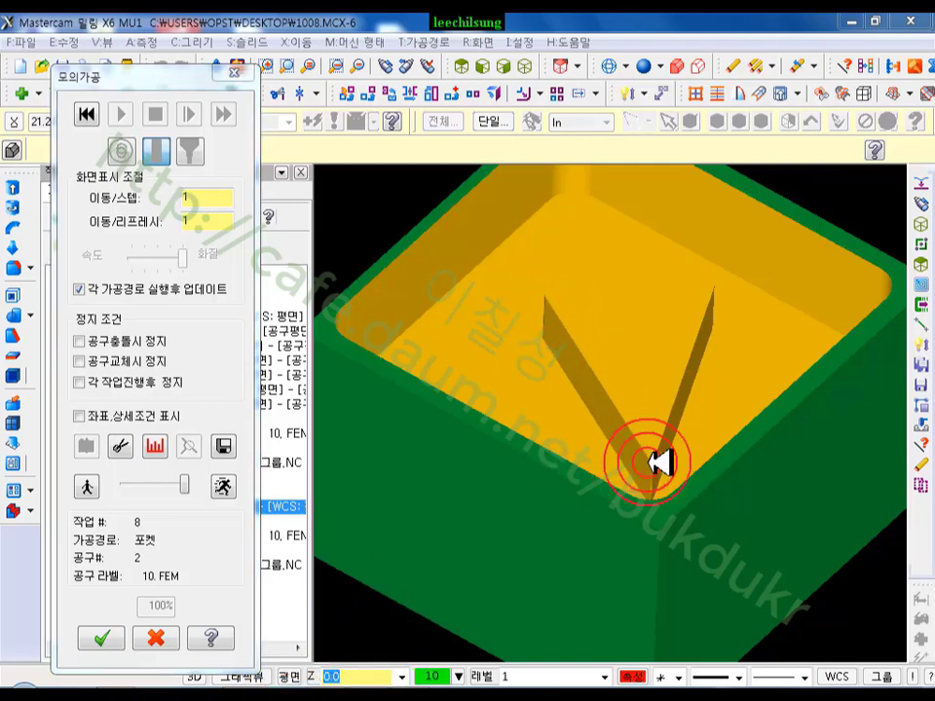
mouse_move(562, 292)
left_mouse_down()
mouse_move(719, 286)
mouse_move(652, 469)
left_mouse_up()
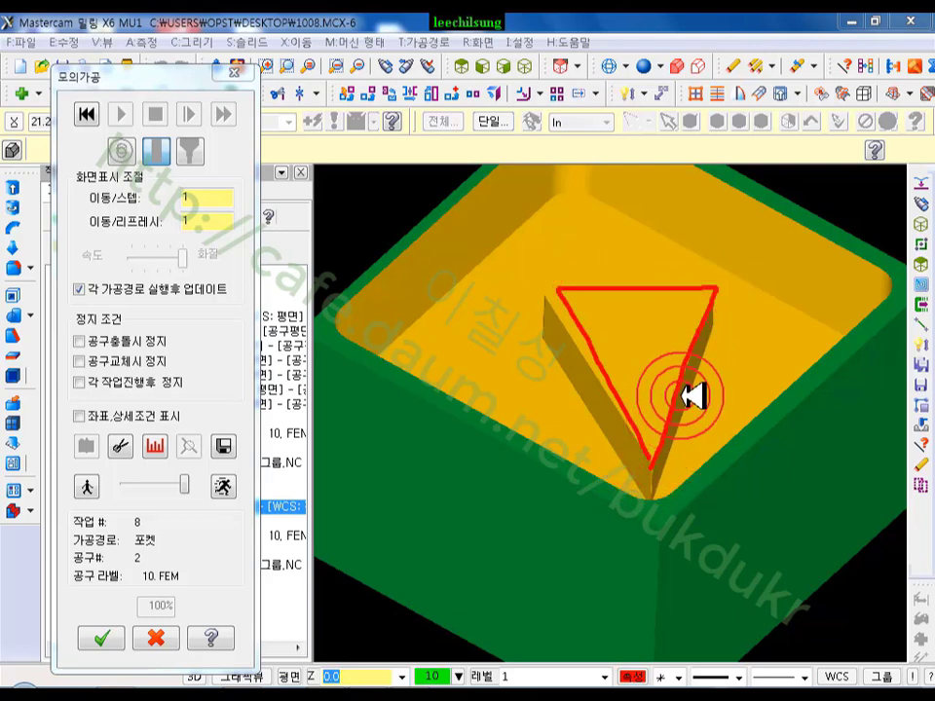
left_click_drag(629, 289, 594, 334)
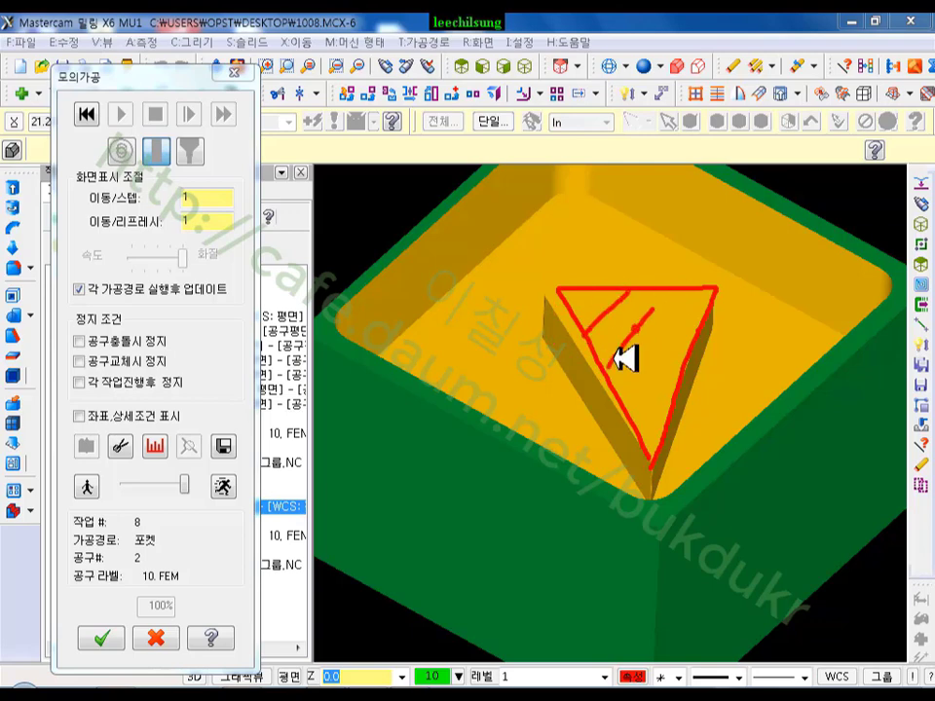
mouse_move(663, 362)
left_mouse_down()
mouse_move(676, 297)
mouse_move(695, 338)
mouse_move(655, 423)
left_mouse_up()
right_click(584, 302)
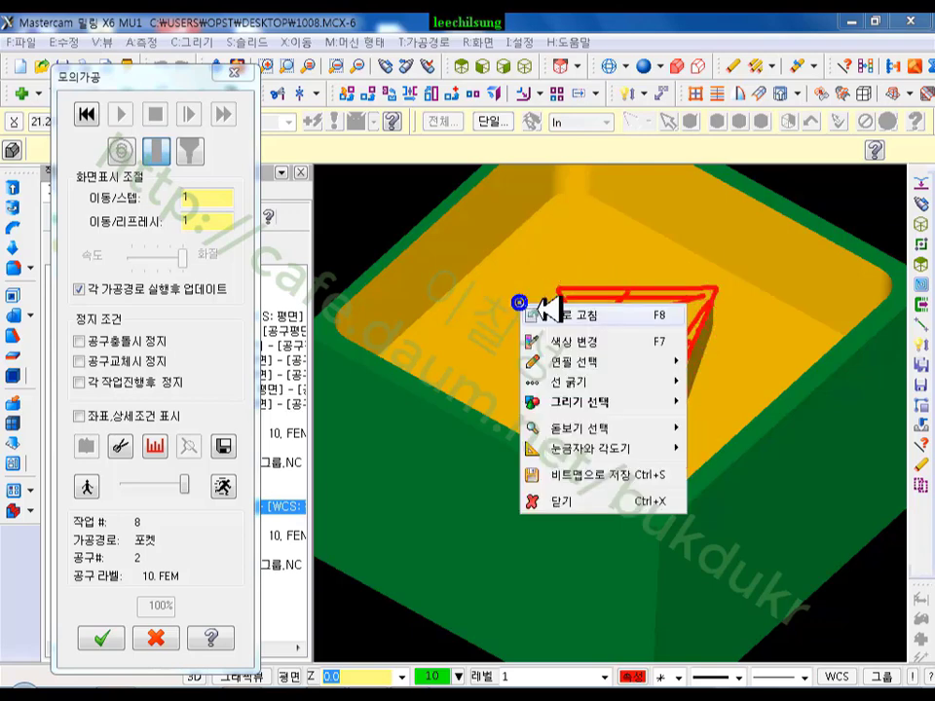
left_click(590, 553)
left_click(662, 374)
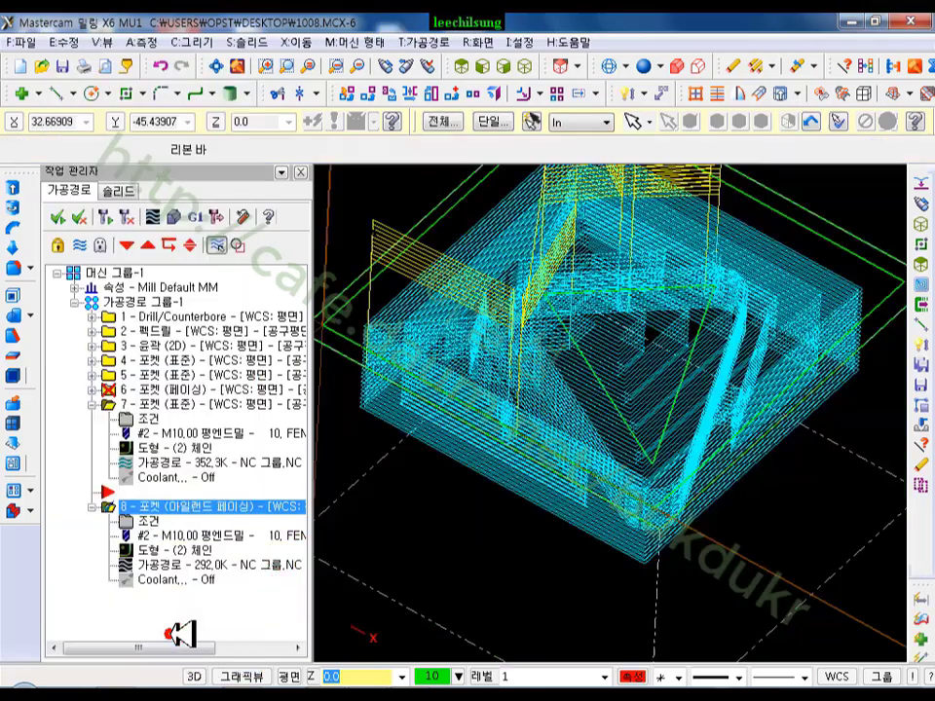
- Close the simulation and examine the available pocket types in the cutting parameters of operation 8
left_click(156, 638)
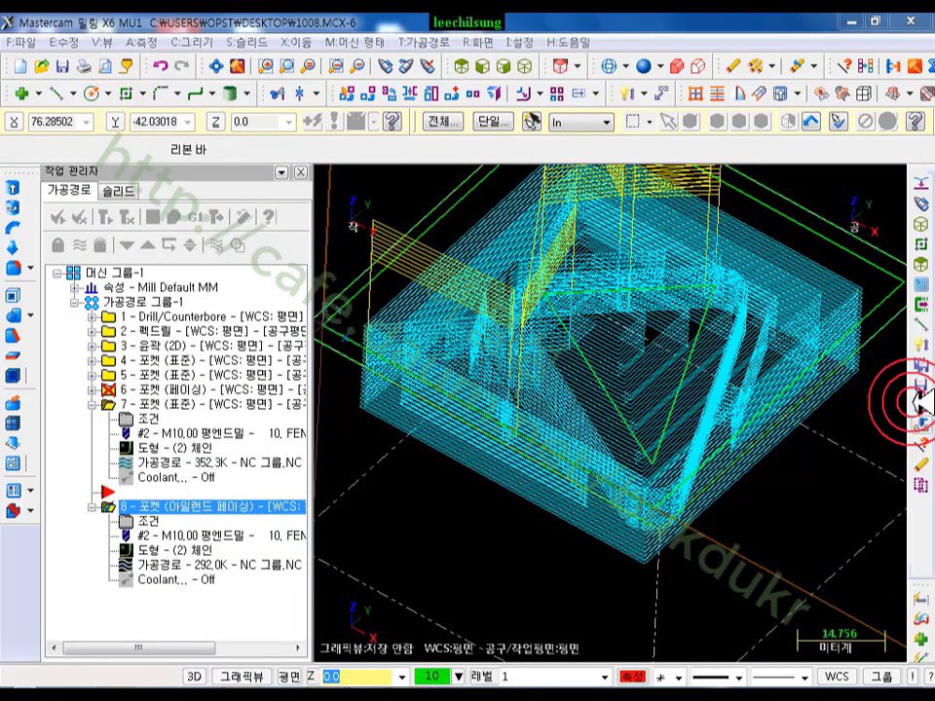
left_click(146, 521)
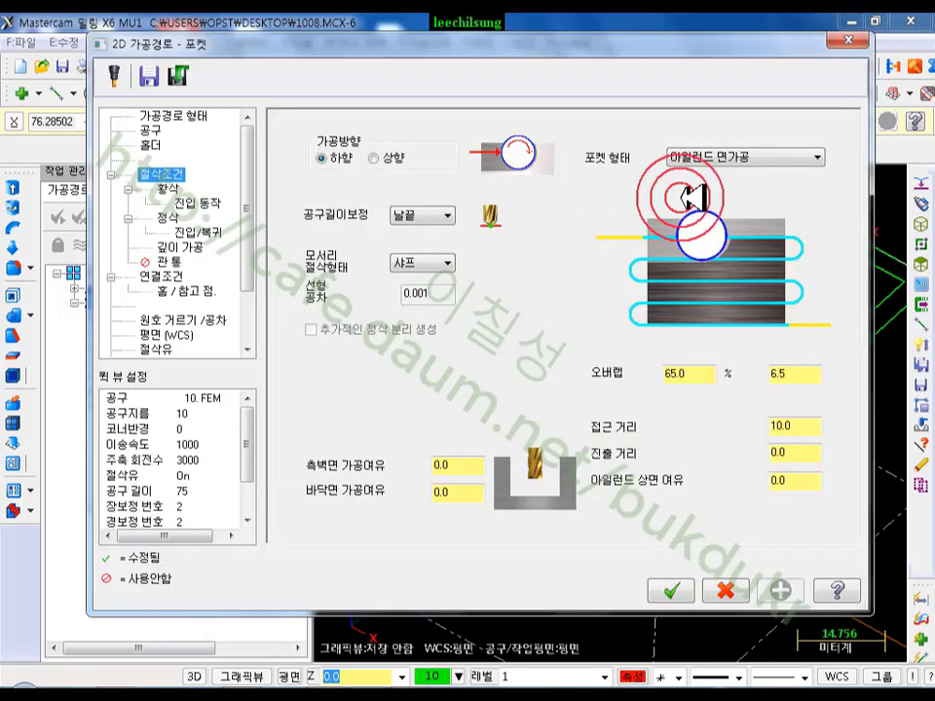
left_click(716, 156)
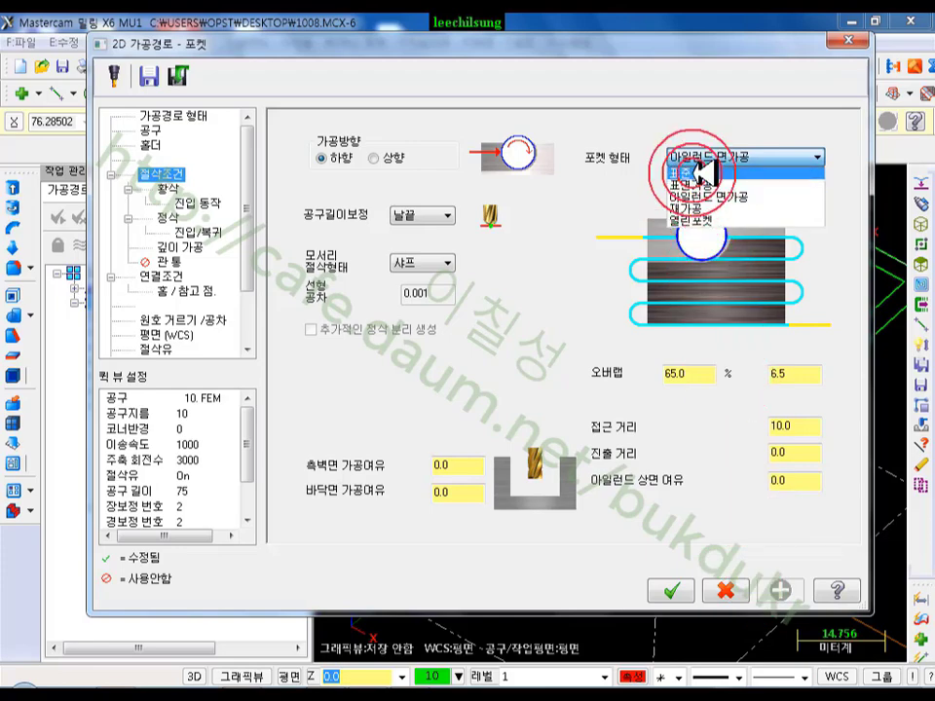
left_click(733, 582)
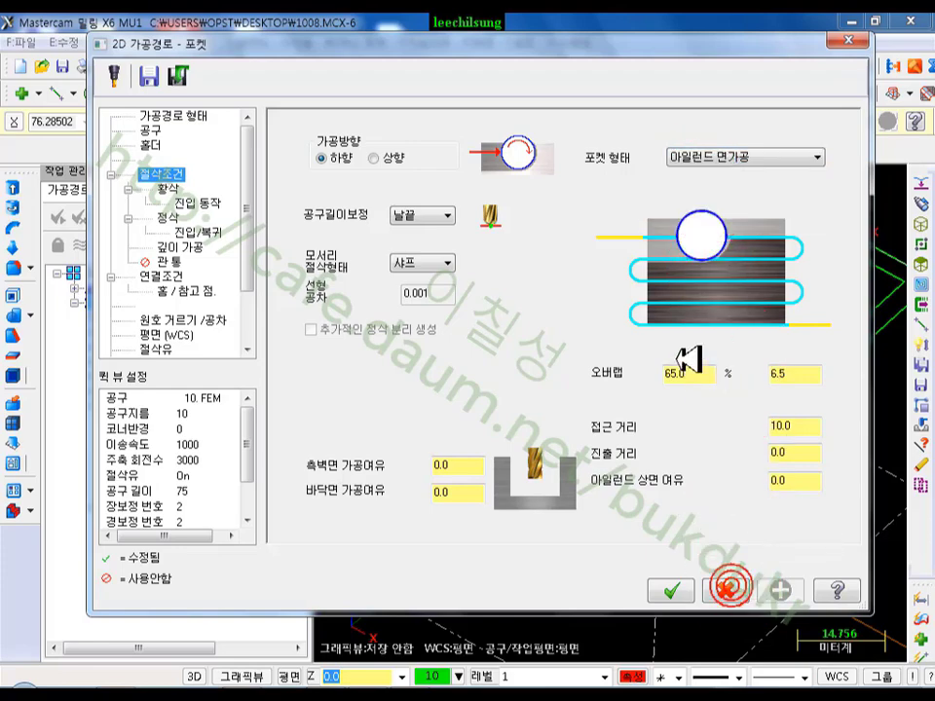
left_click(726, 592)
- Switch to the top view and hide the toolpath display of island facing pocket operation 8
left_click(460, 66)
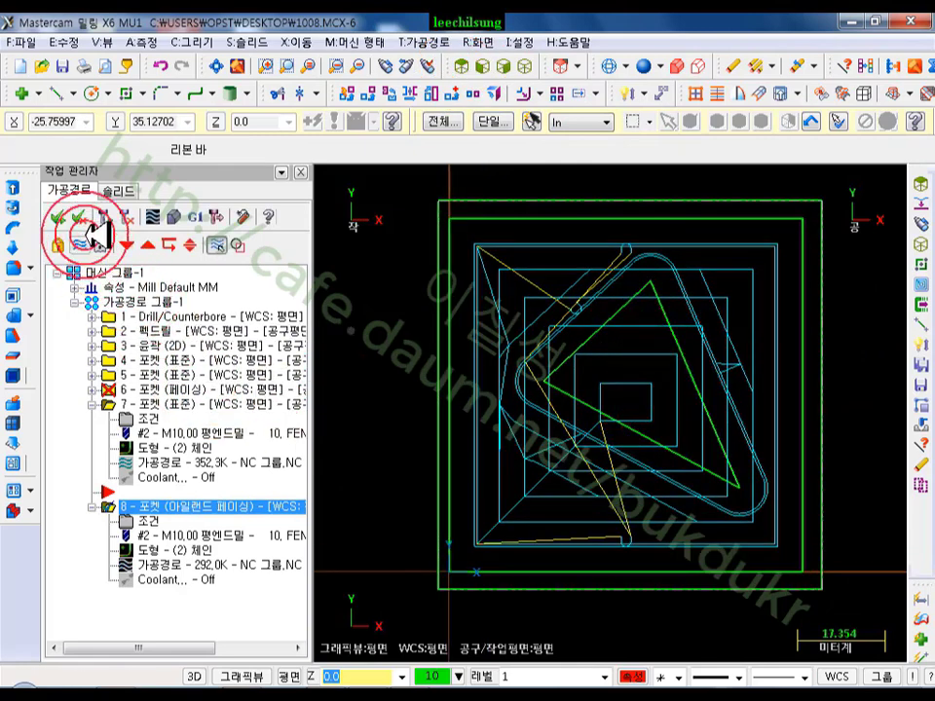
left_click(84, 244)
scroll(785, 387, "up", 1)
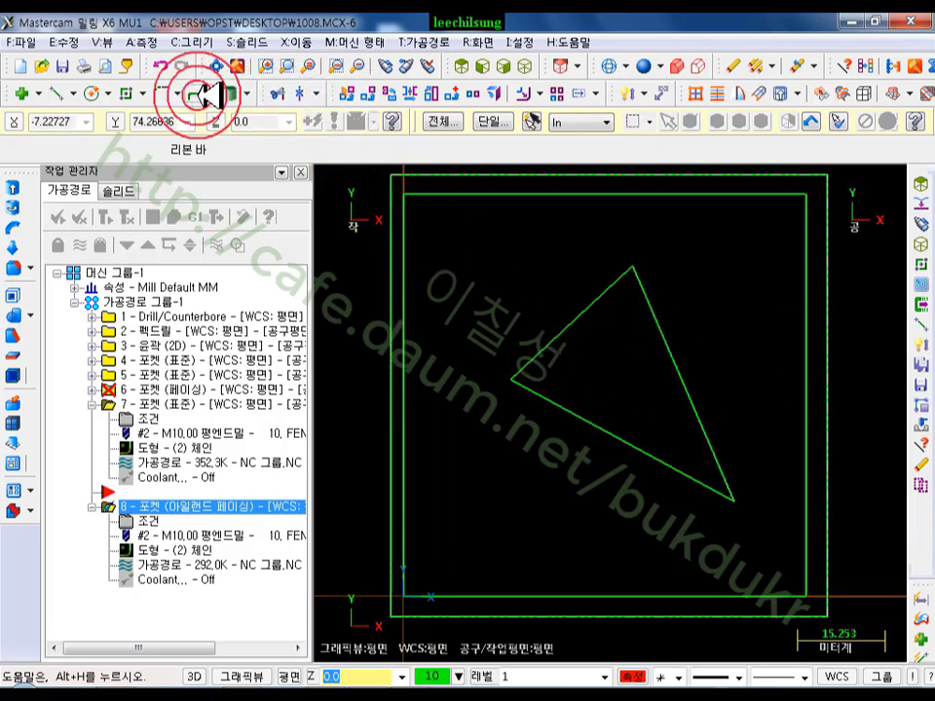
- Draw a closed irregular eight-sided outline with connected multi-lines inside the inner square, crossing the triangle near its lowest corner
left_click(55, 93)
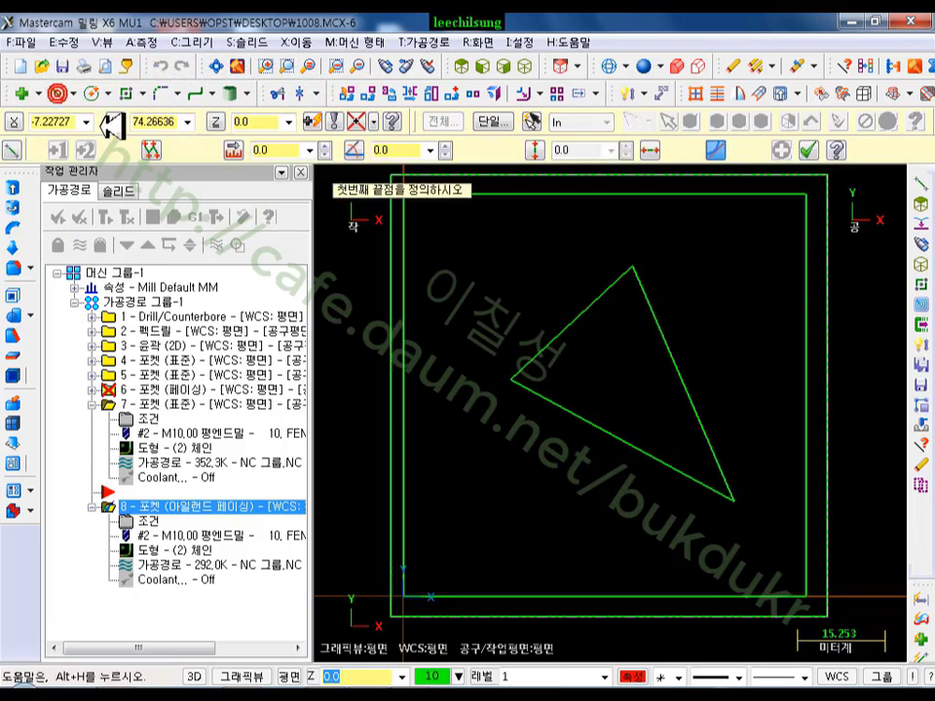
left_click(156, 150)
left_click(561, 237)
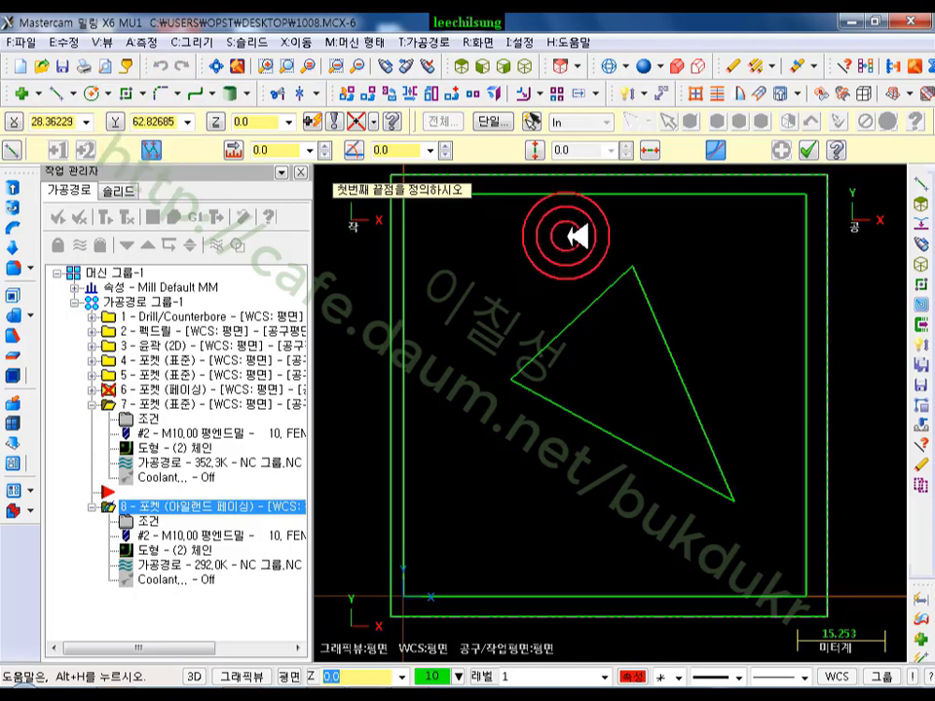
left_click(493, 240)
left_click(493, 400)
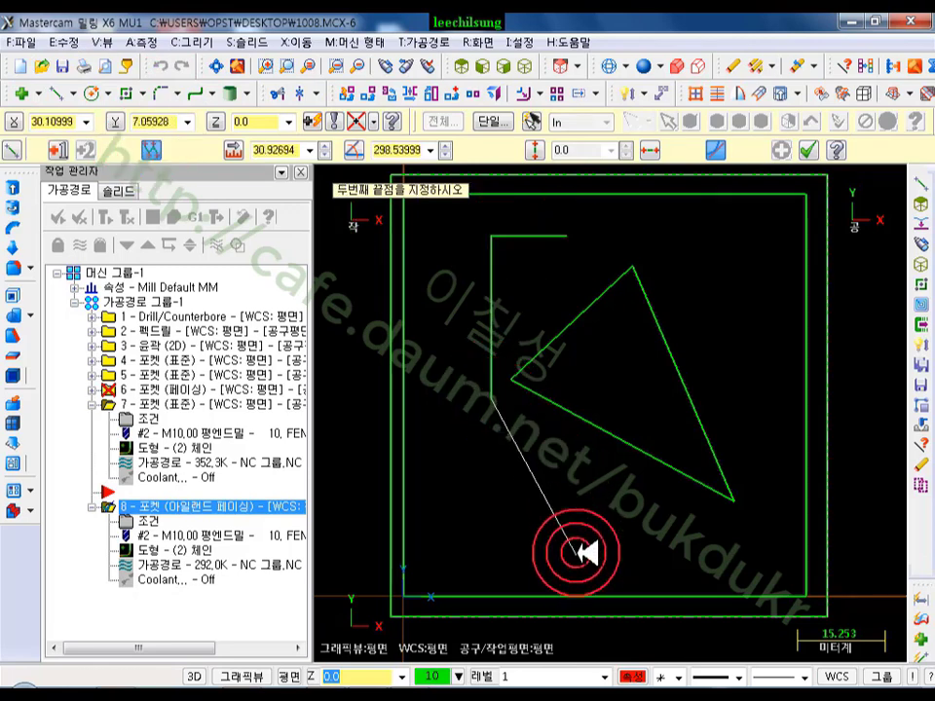
left_click(581, 560)
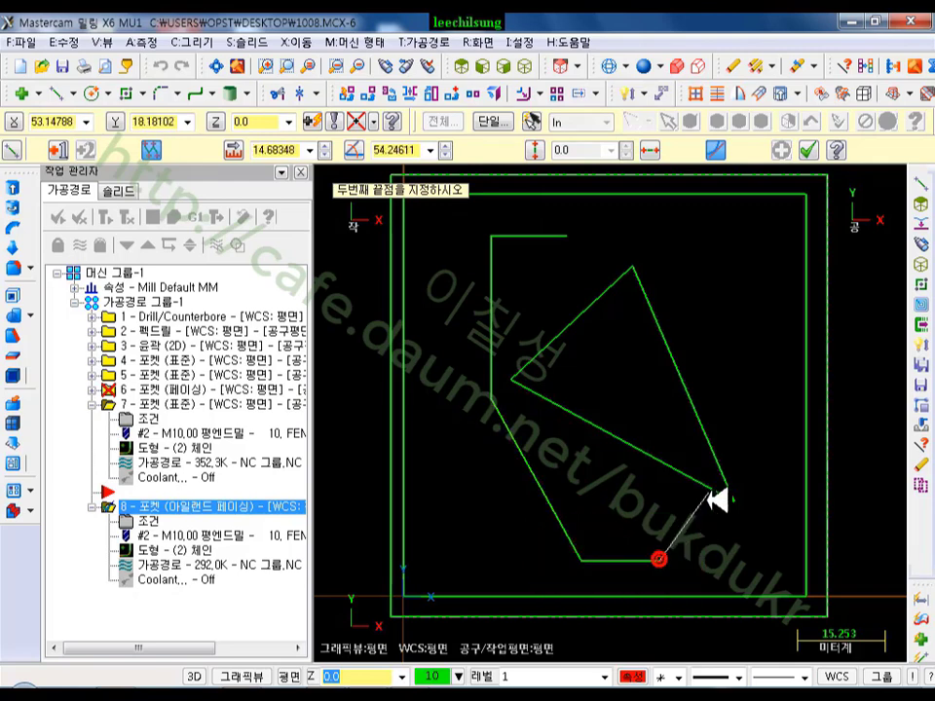
left_click(764, 341)
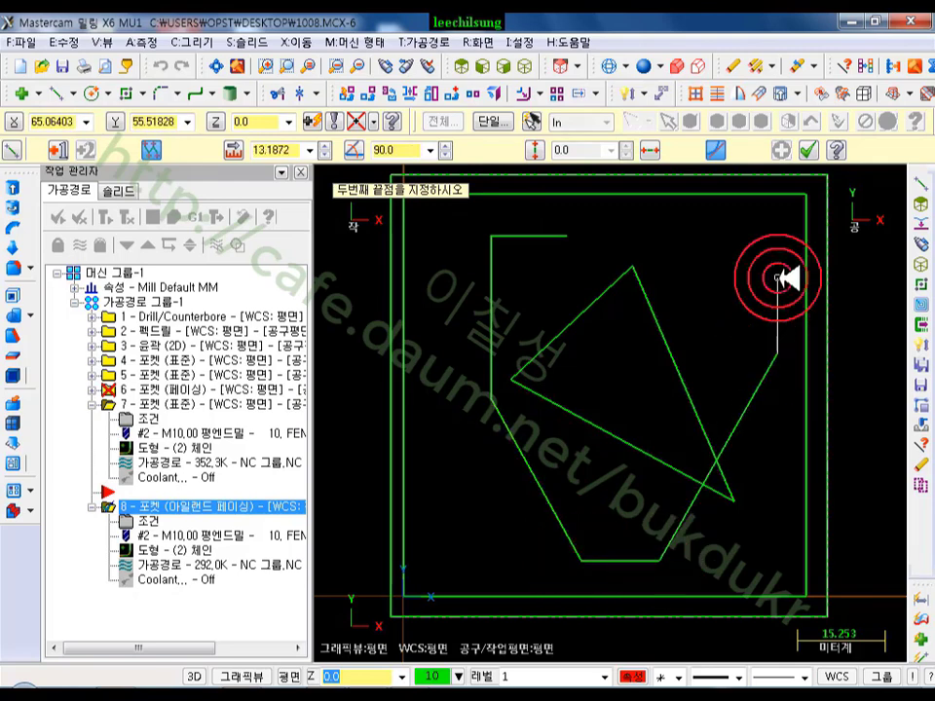
left_click(737, 229)
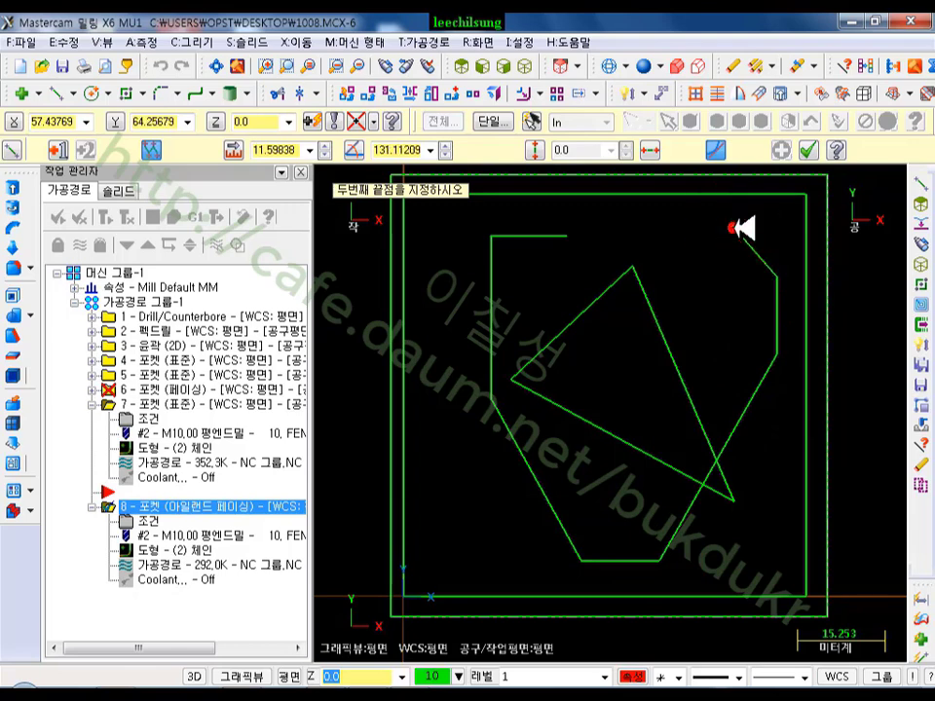
left_click(568, 236)
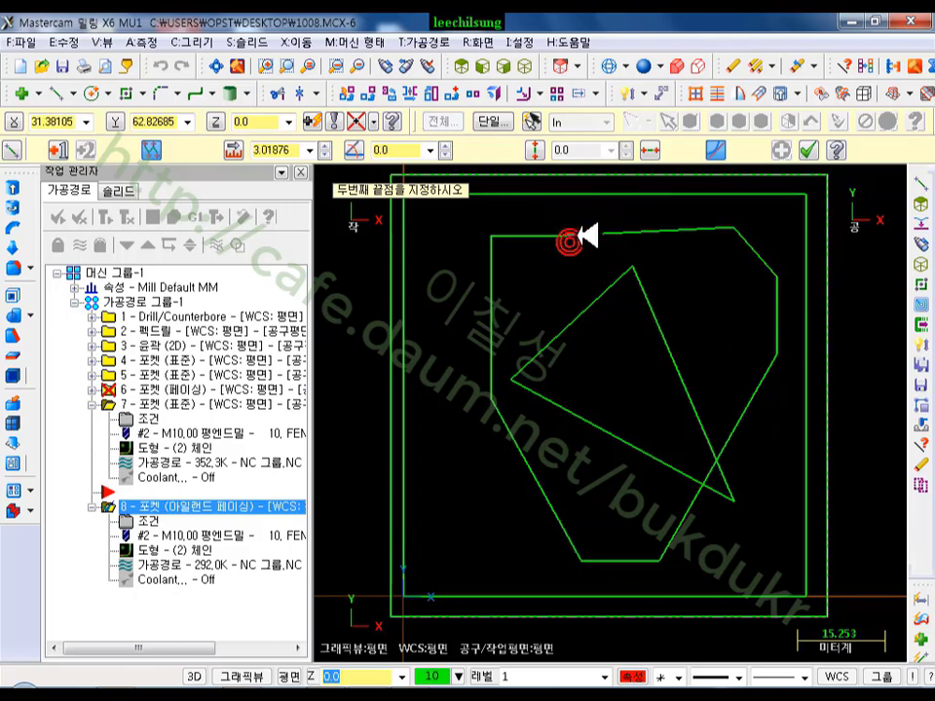
left_click(808, 150)
scroll(682, 307, "down", 2)
left_click(658, 317)
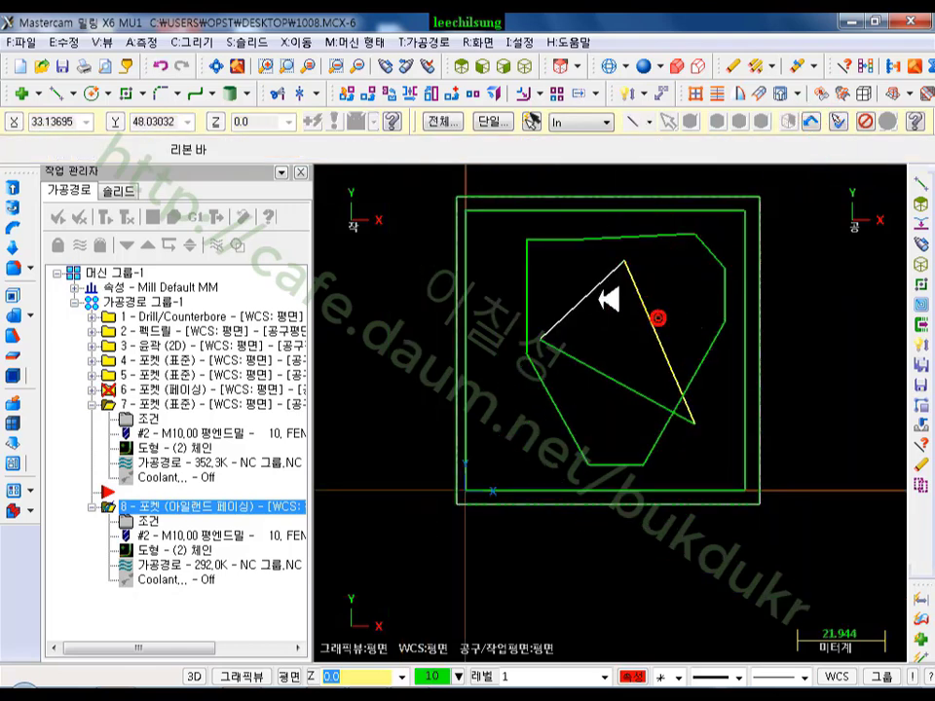
left_click(733, 65)
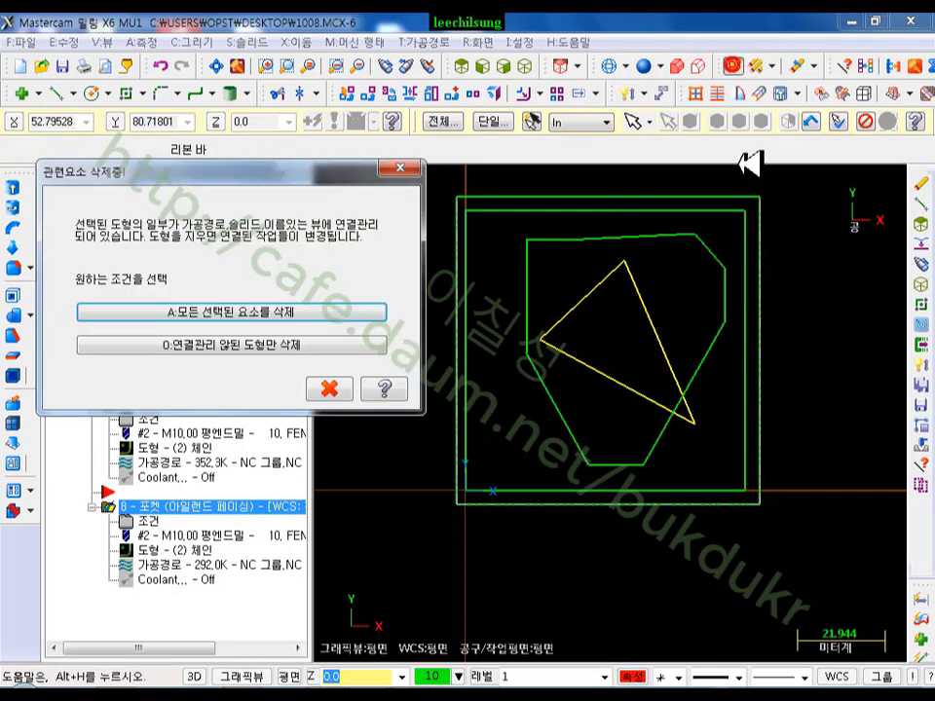
left_click(329, 388)
- Delete the three triangle lines, choosing to remove all selected entities including those linked to operations
left_click(546, 309)
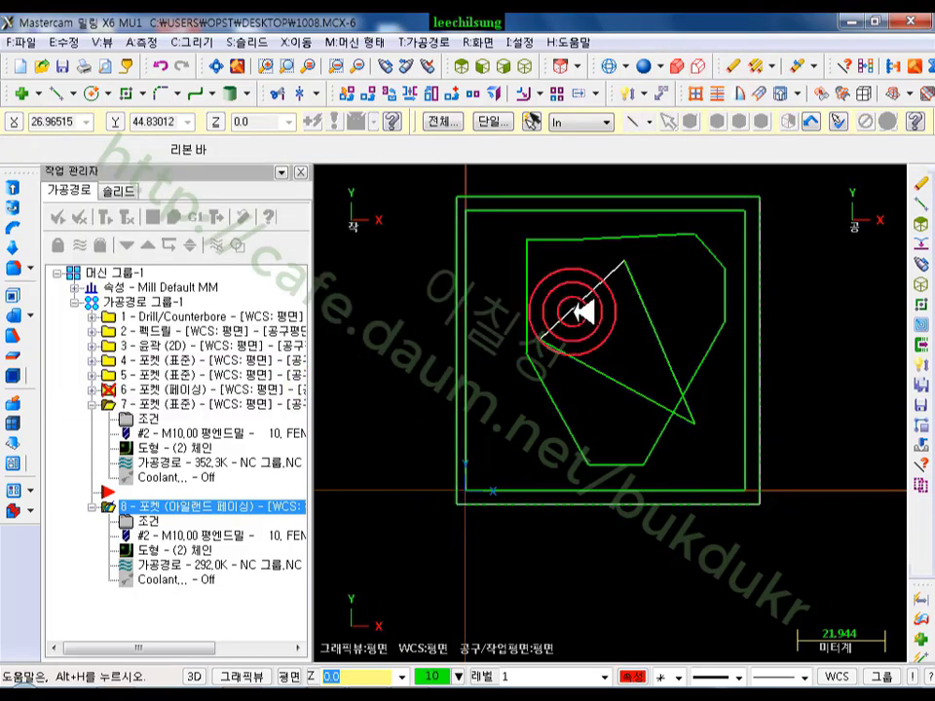
left_click(633, 295)
left_click(732, 65)
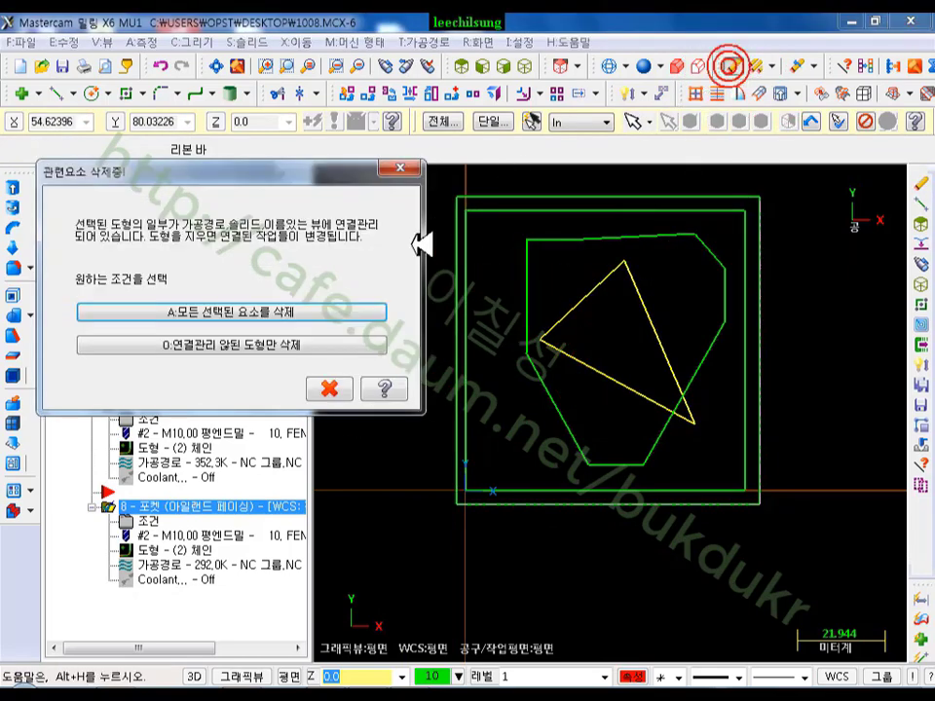
left_click(376, 313)
scroll(589, 282, "up", 1)
scroll(478, 295, "down", 1)
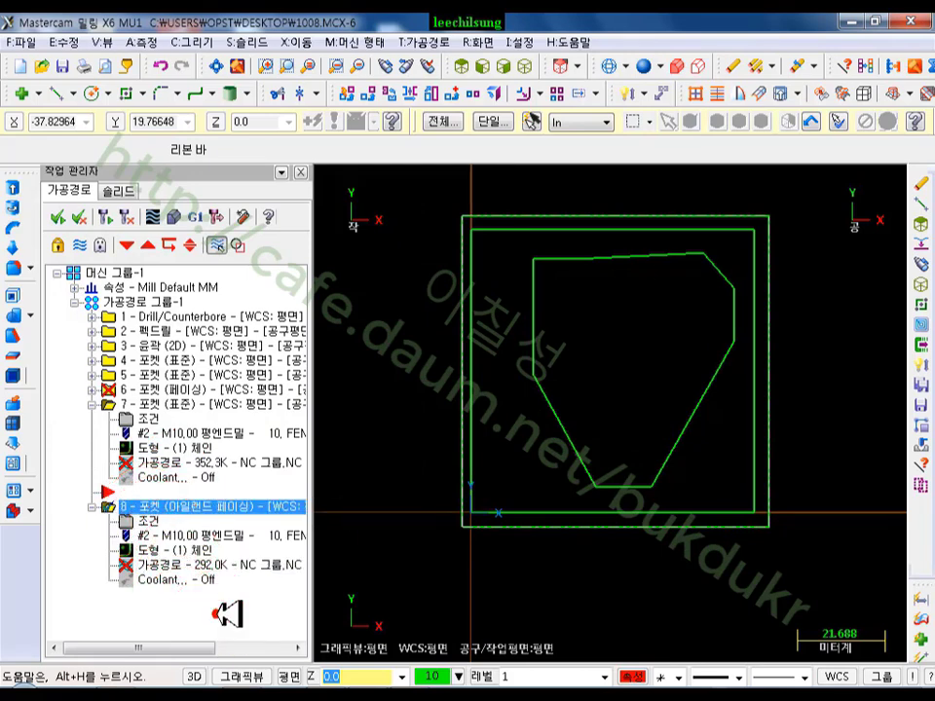
- Delete all operations in toolpath group 1 (가공경로 그룹-1) of the operations manager
left_click(133, 302)
left_click(213, 246)
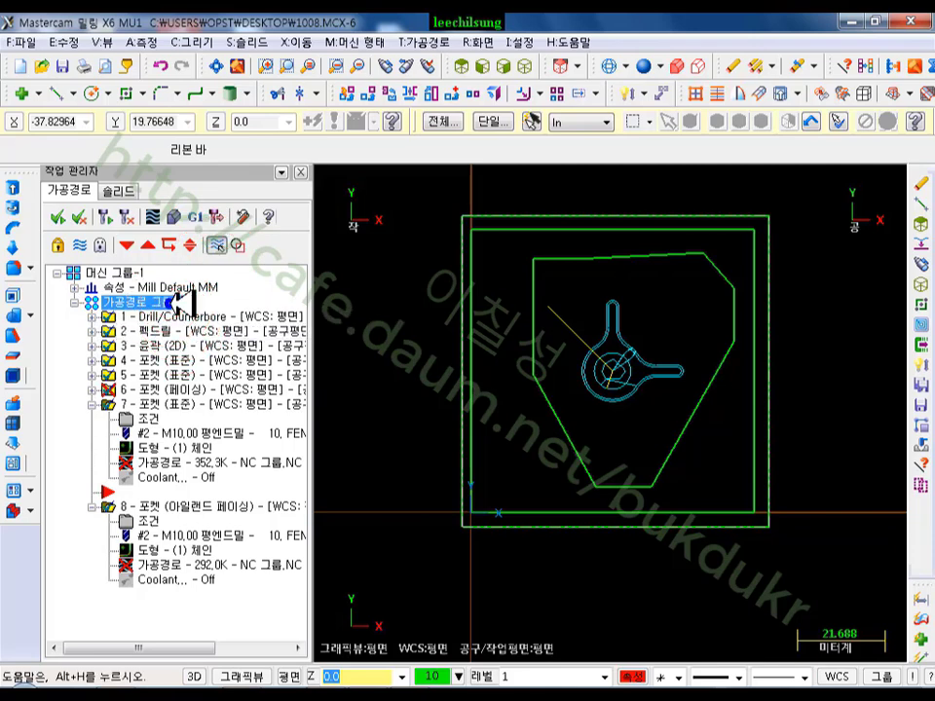
right_click(233, 305)
left_click(230, 362)
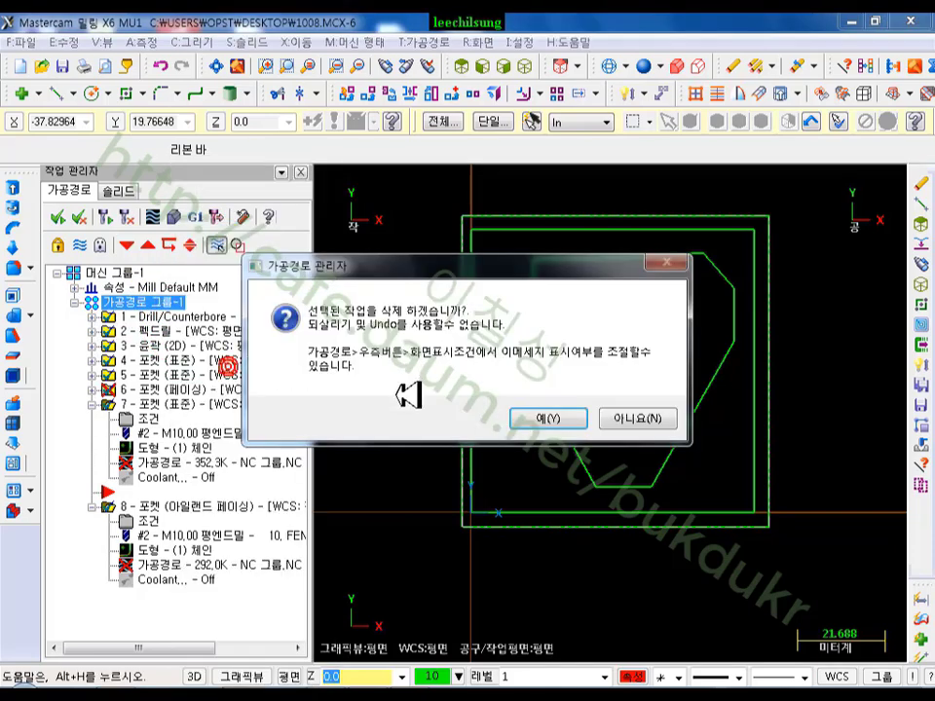
left_click(550, 423)
left_click(175, 421)
left_click(169, 394)
scroll(665, 368, "up", 1)
left_click(582, 173)
- Create a new pocket toolpath chained to the inner square and the irregular polygon inside it
left_click(415, 41)
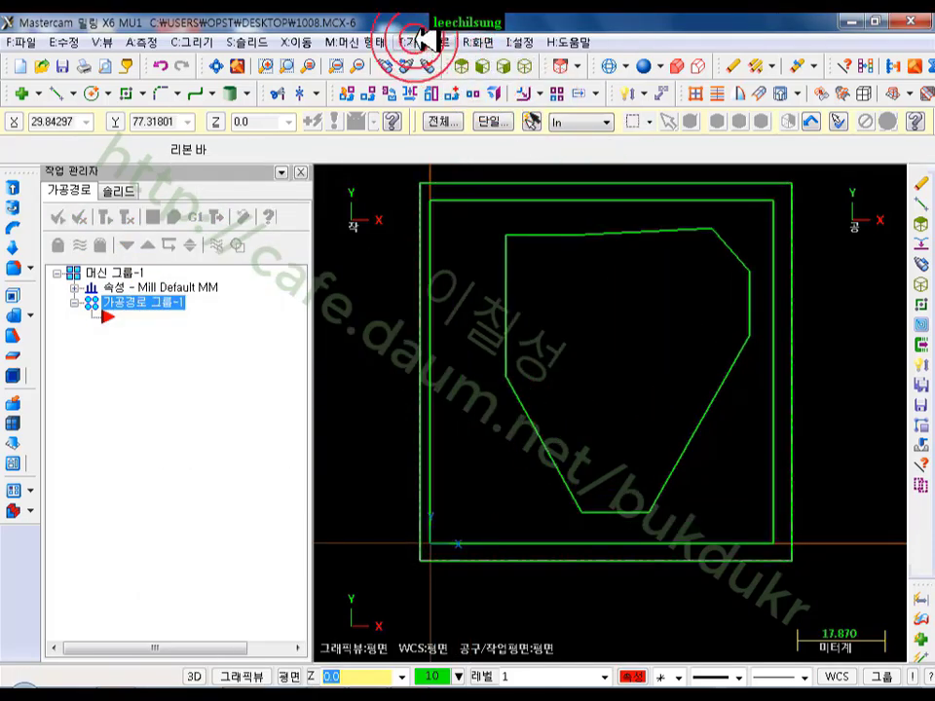
left_click(428, 102)
left_click(470, 363)
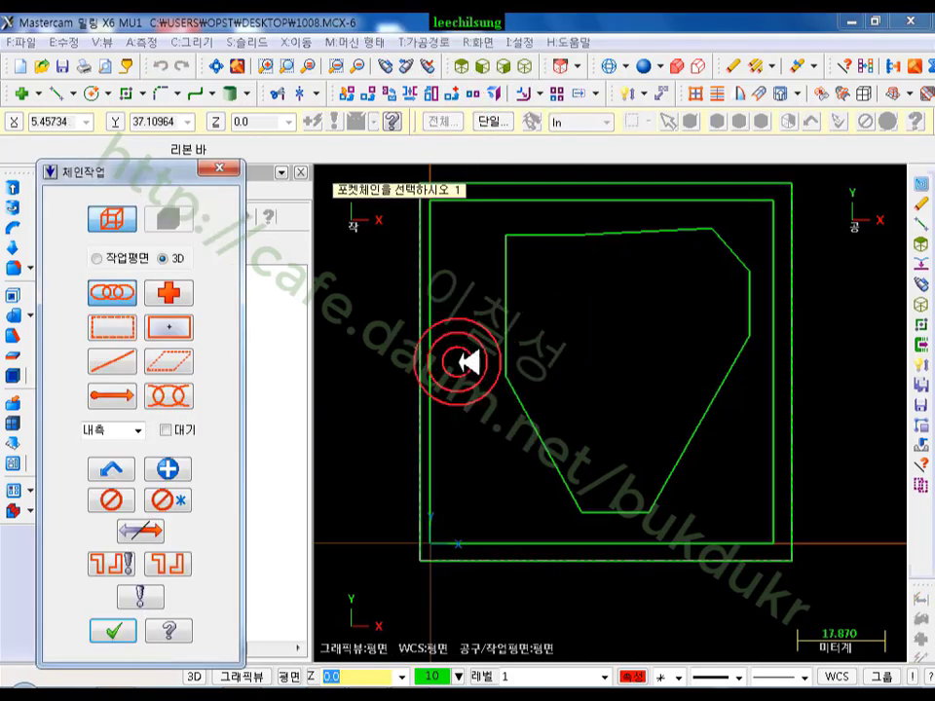
left_click(429, 390)
left_click(504, 346)
scroll(526, 386, "down", 1)
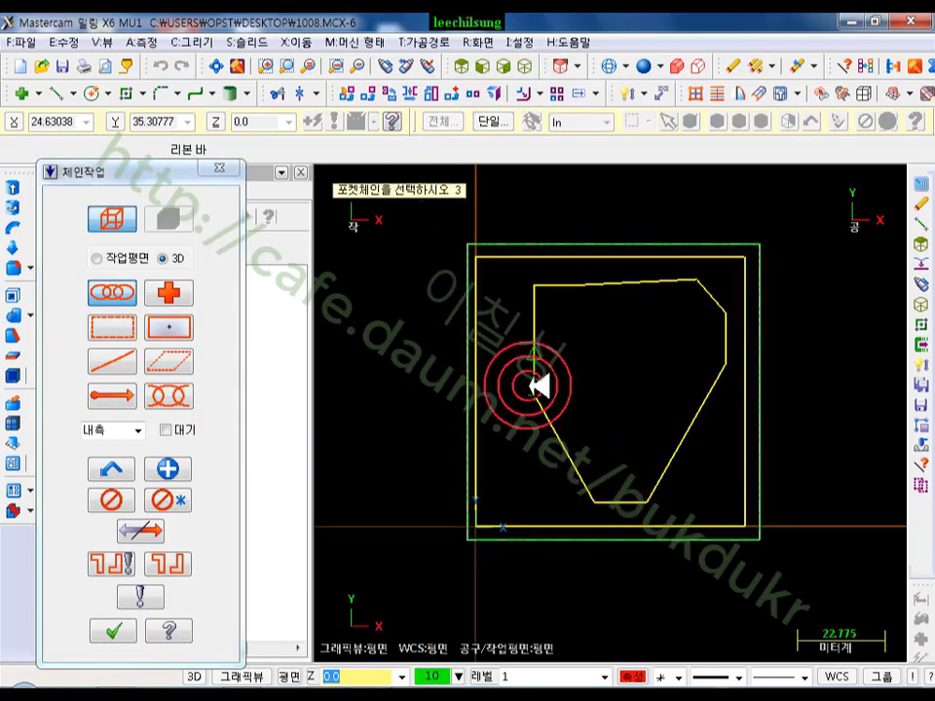
left_click(115, 630)
- Assign tool 2, the 10 mm end mill 10. FEM, to the new pocket operation and open its cutting parameters
left_click(151, 128)
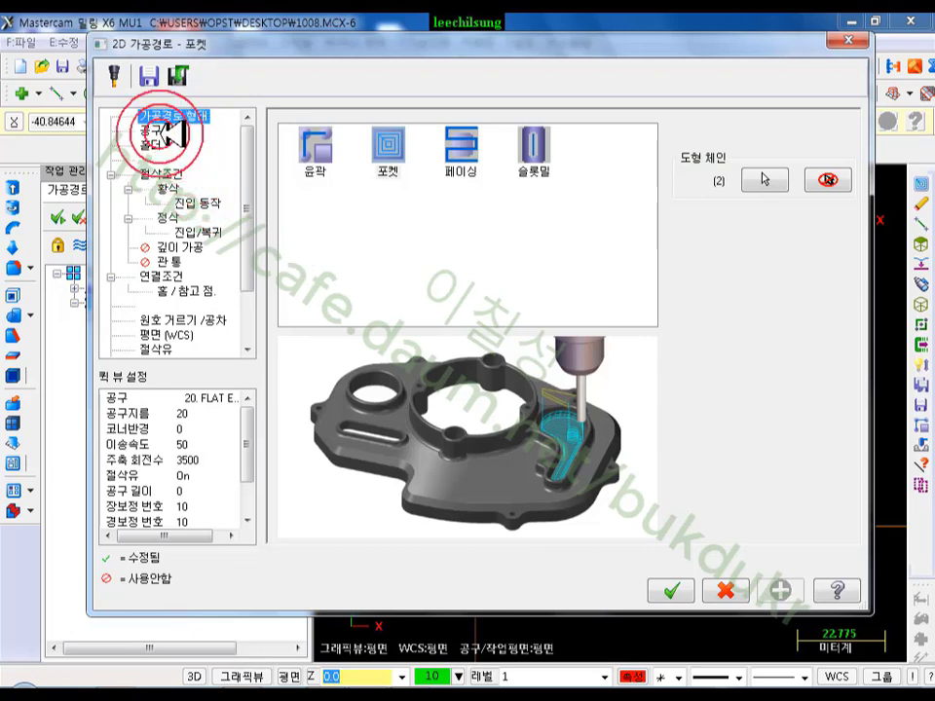
left_click(411, 180)
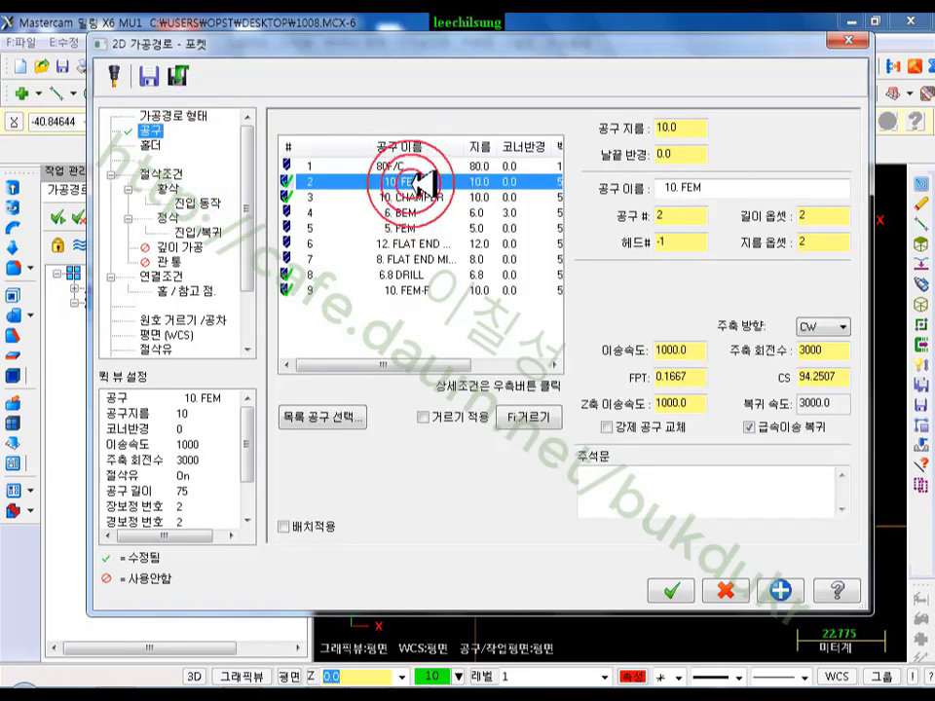
left_click(159, 174)
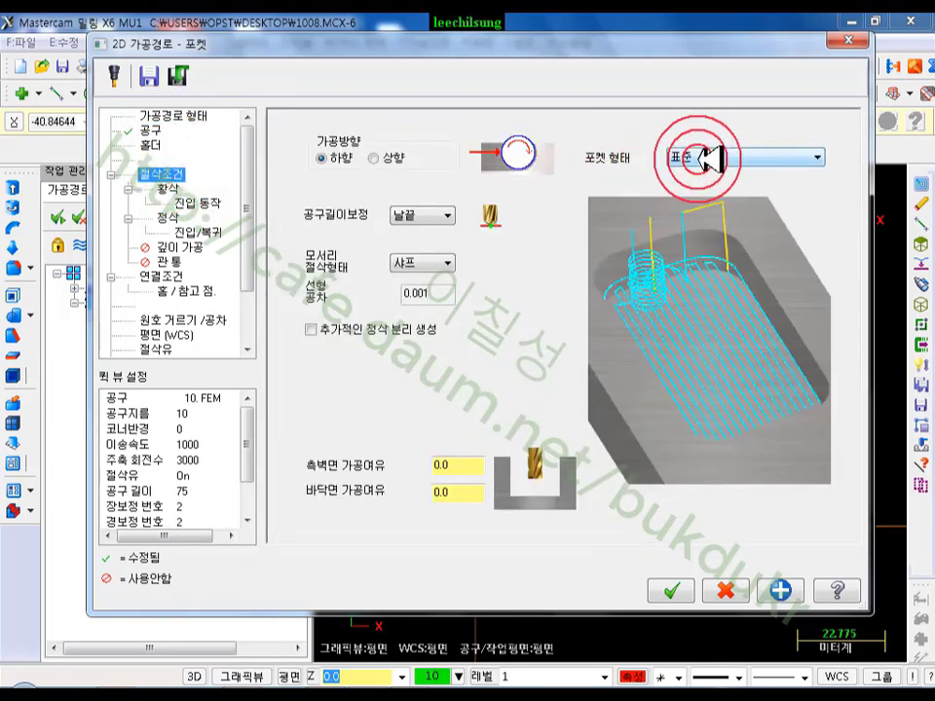
- Set the pocket's roughing to constant overlap spiral (일정한 오버랩 나선형절삭) with a 50% stepover, and the finish spacing to 0.5 mm
left_click(175, 187)
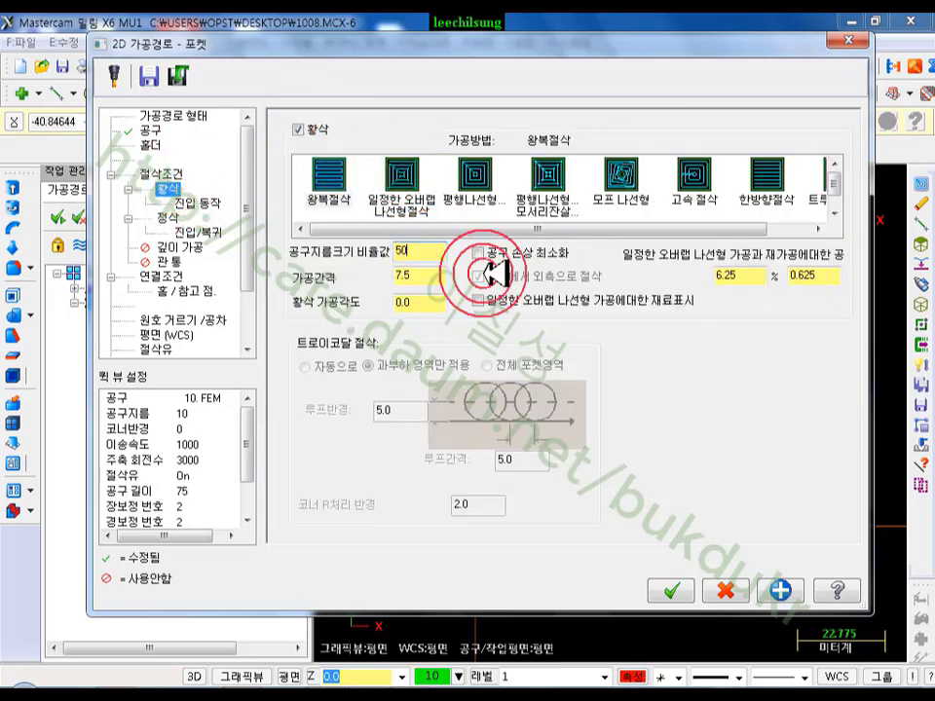
left_click(400, 179)
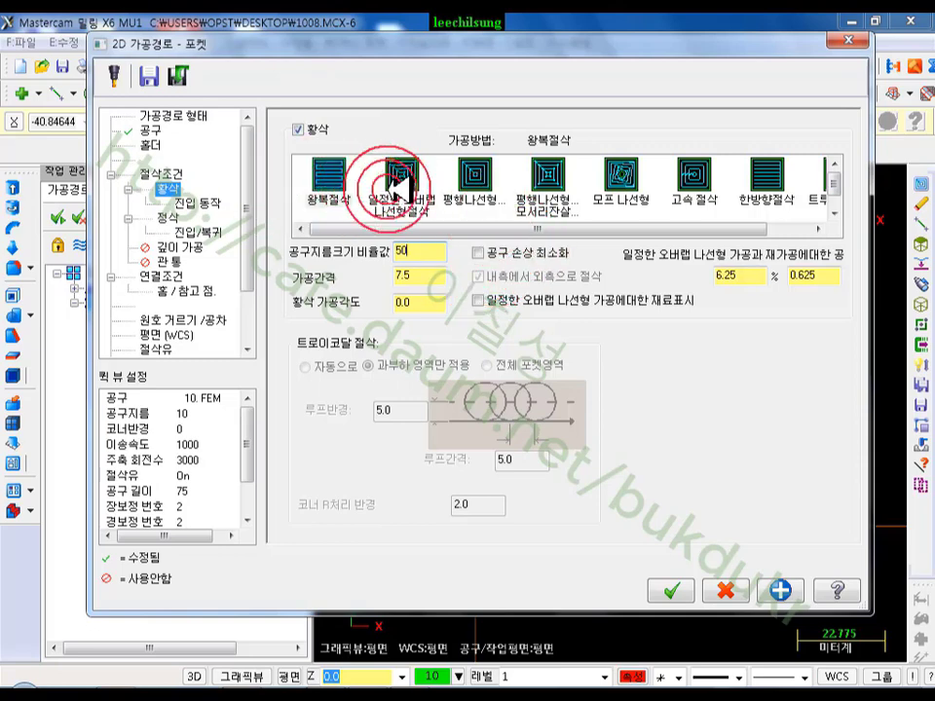
left_click(198, 203)
left_click(167, 219)
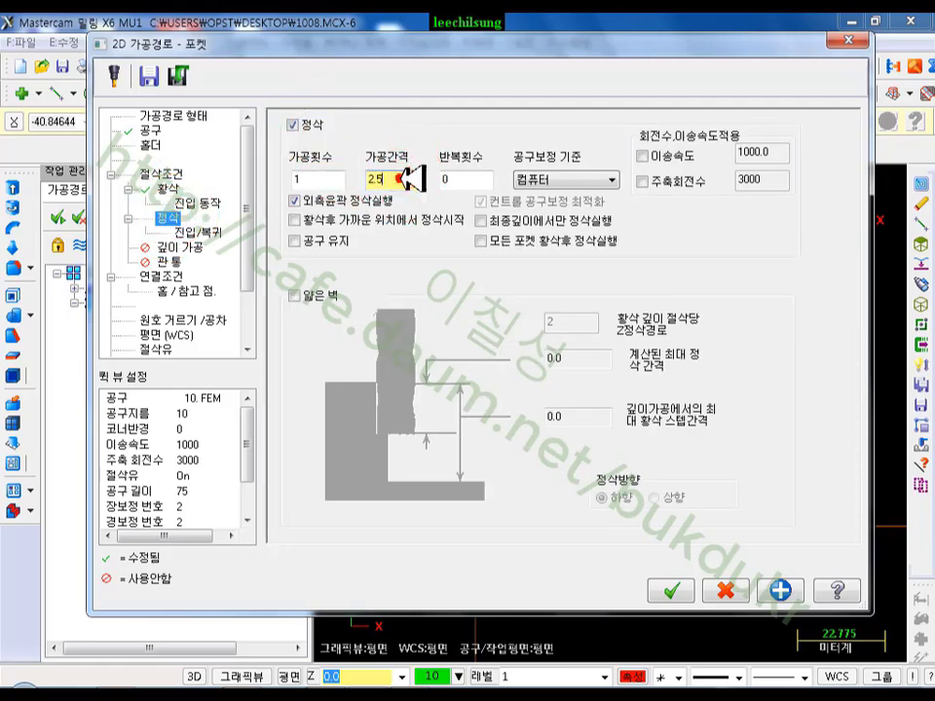
left_click(321, 182)
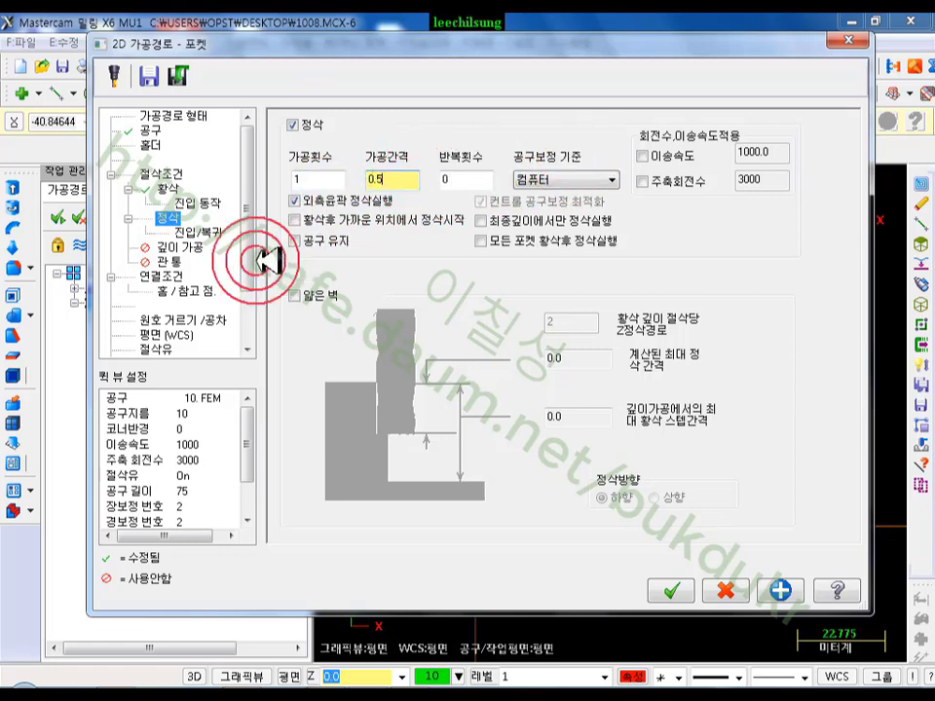
- Enable depth cuts with a maximum rough step of 2 mm, set the absolute machining depth to -20, and generate the toolpath
left_click(185, 247)
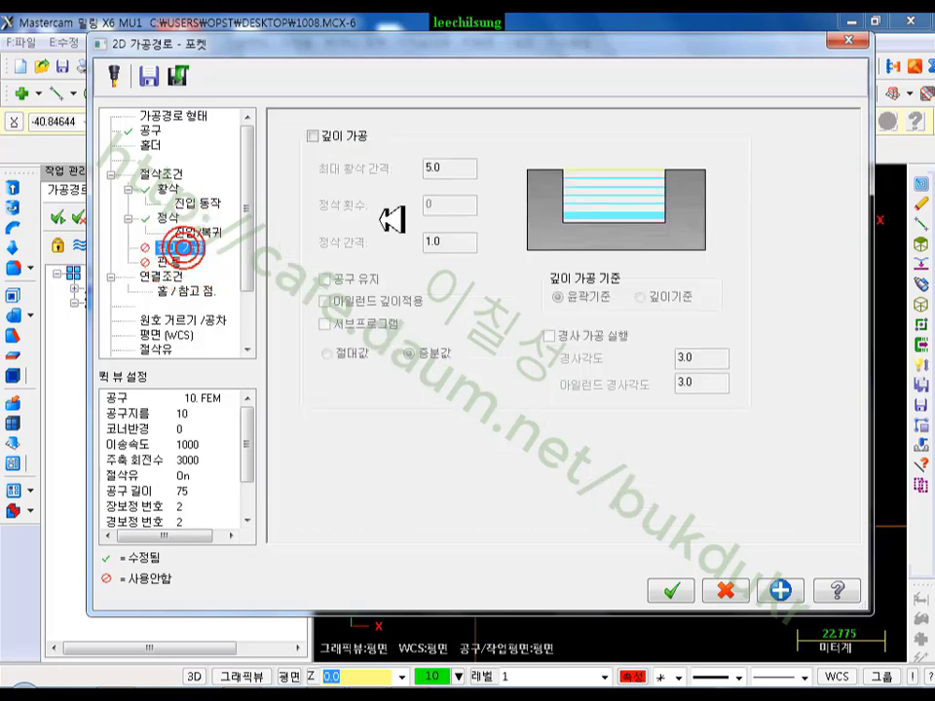
left_click(315, 134)
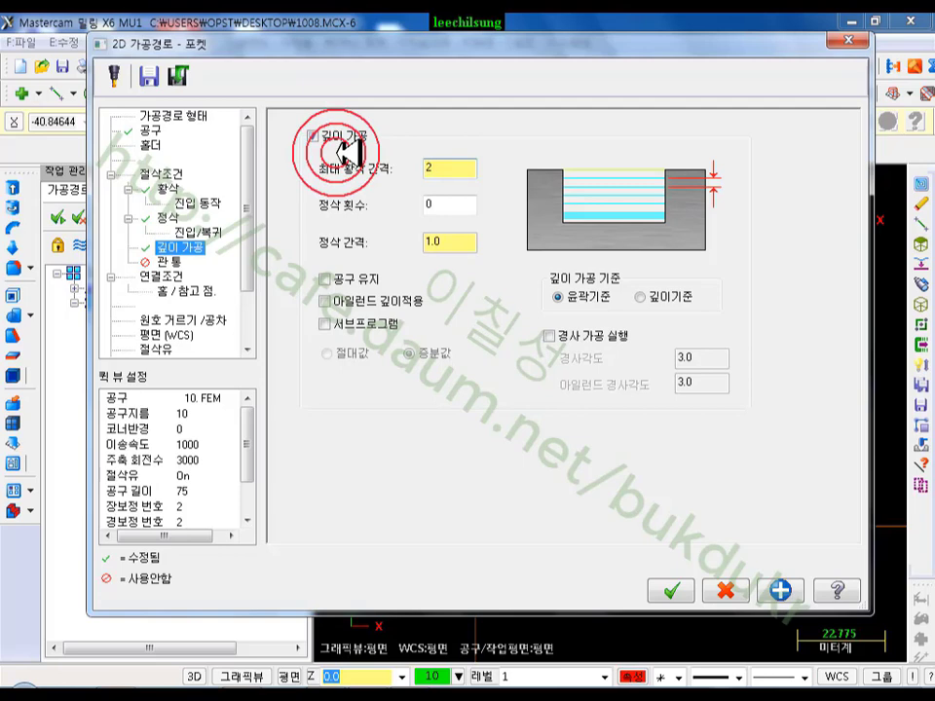
left_click(180, 277)
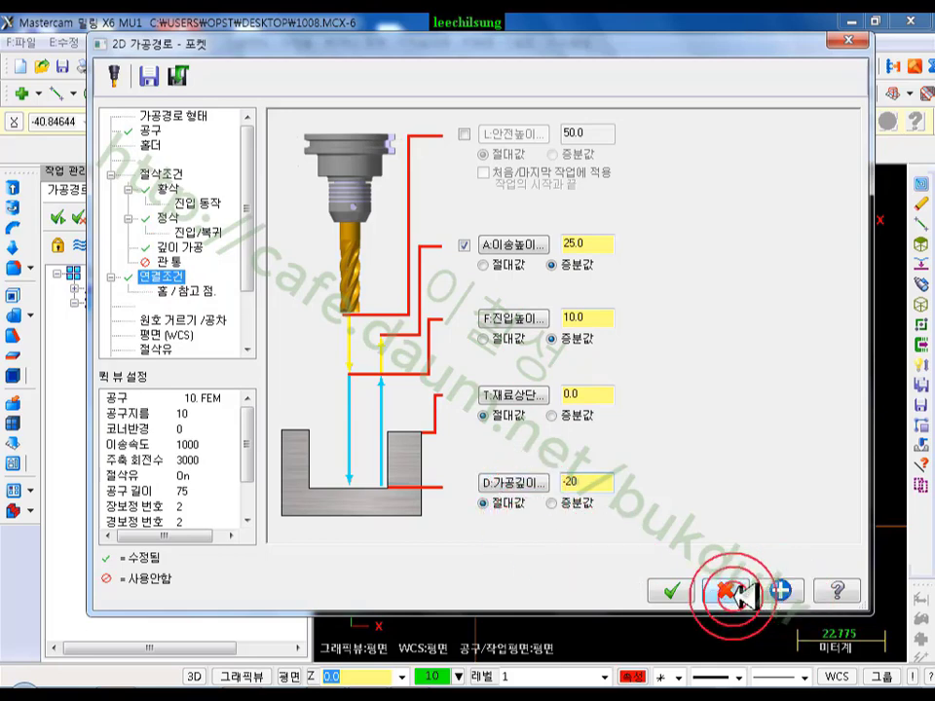
left_click(672, 590)
- Set the finish lead-in line length and arc radius to 0.5 mm, copy both to the lead-out, and regenerate the pocket toolpath
scroll(781, 404, "up", 2)
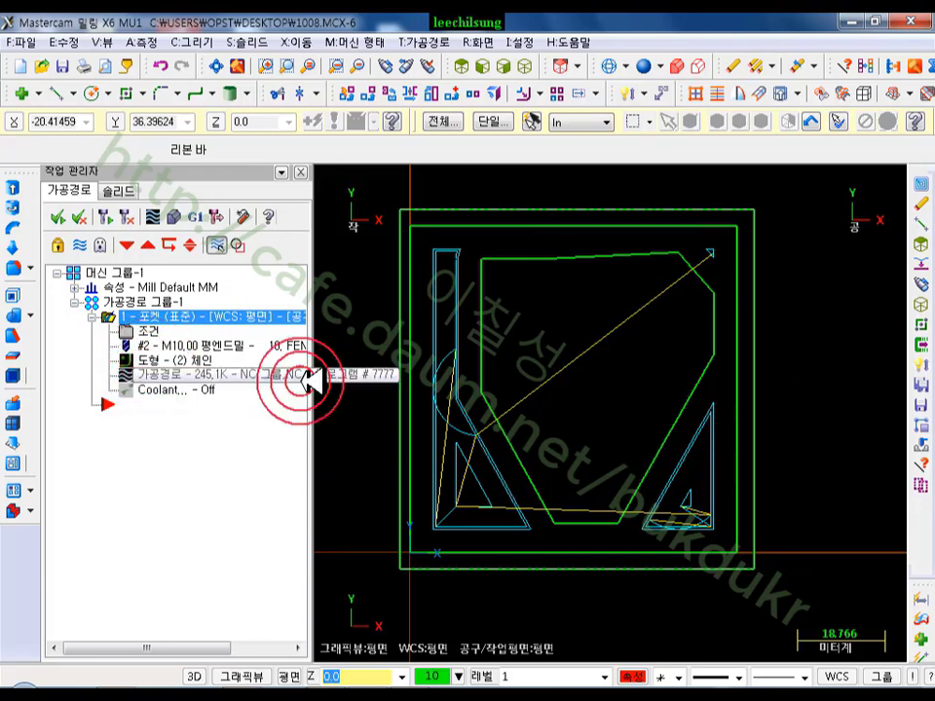
scroll(424, 397, "up", 4)
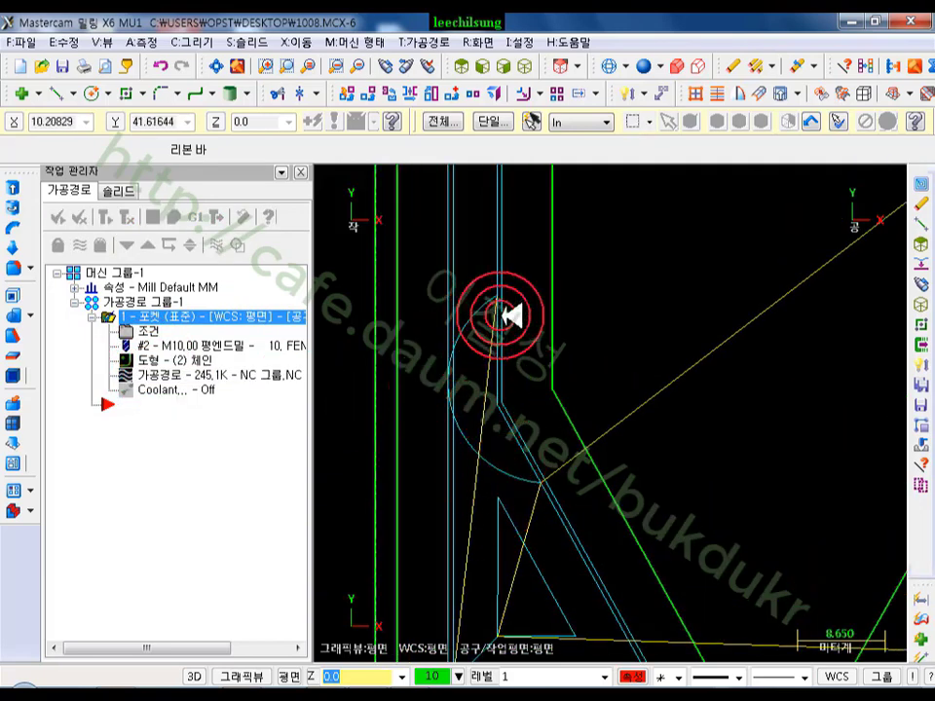
scroll(468, 380, "up", 3)
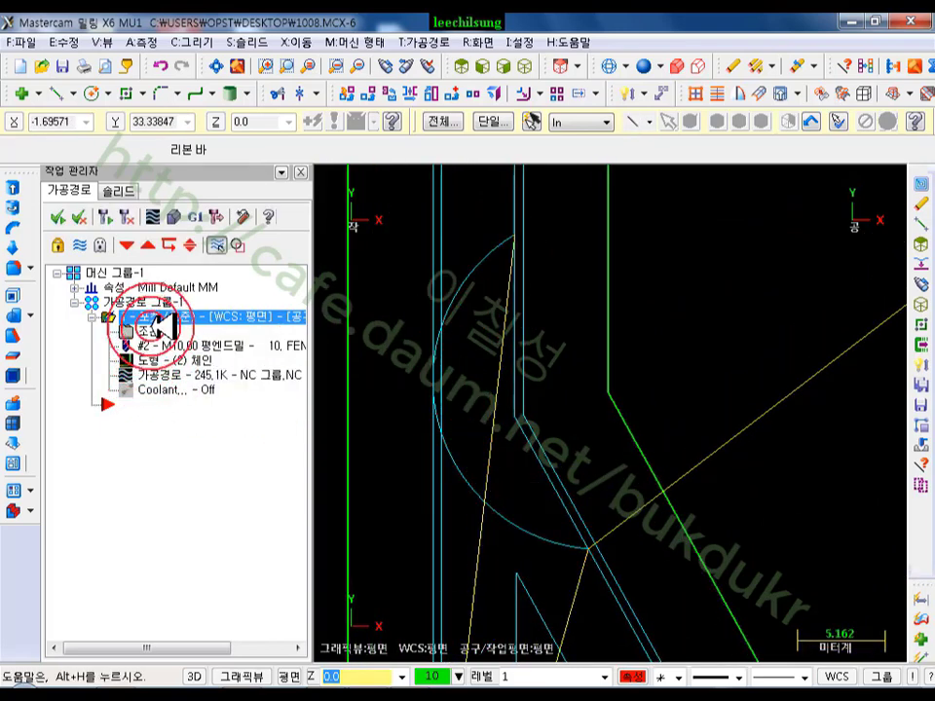
left_click(156, 331)
left_click(200, 232)
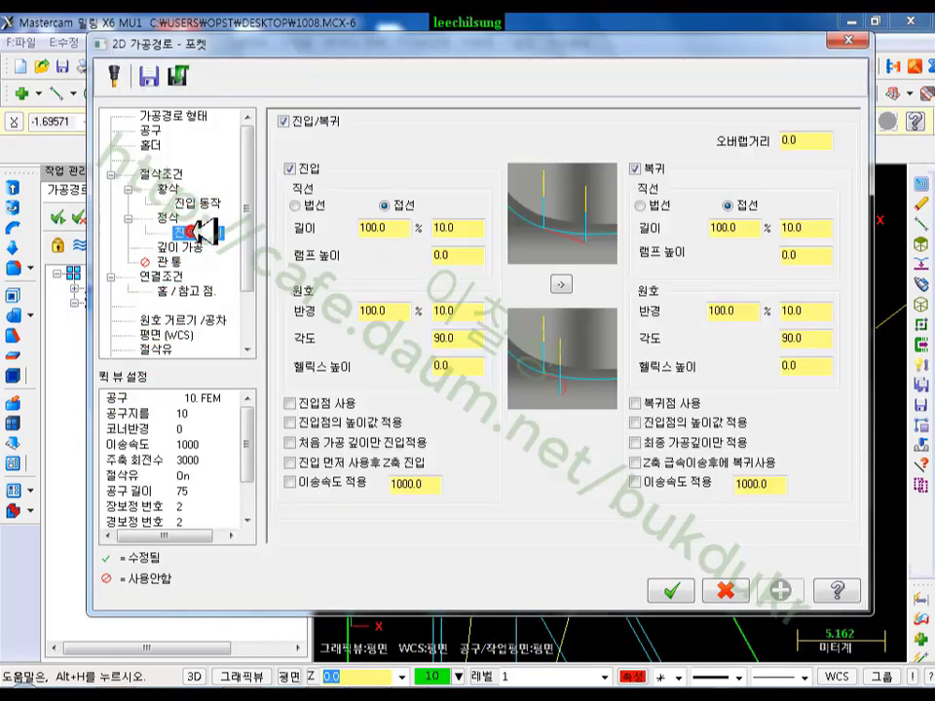
left_click(472, 253)
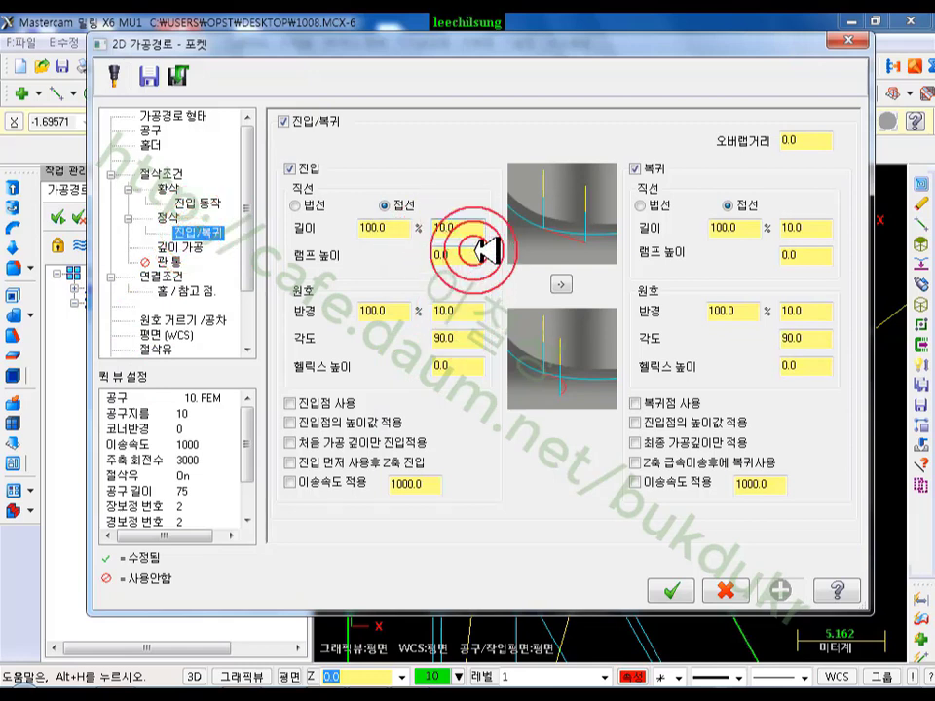
left_click(374, 243)
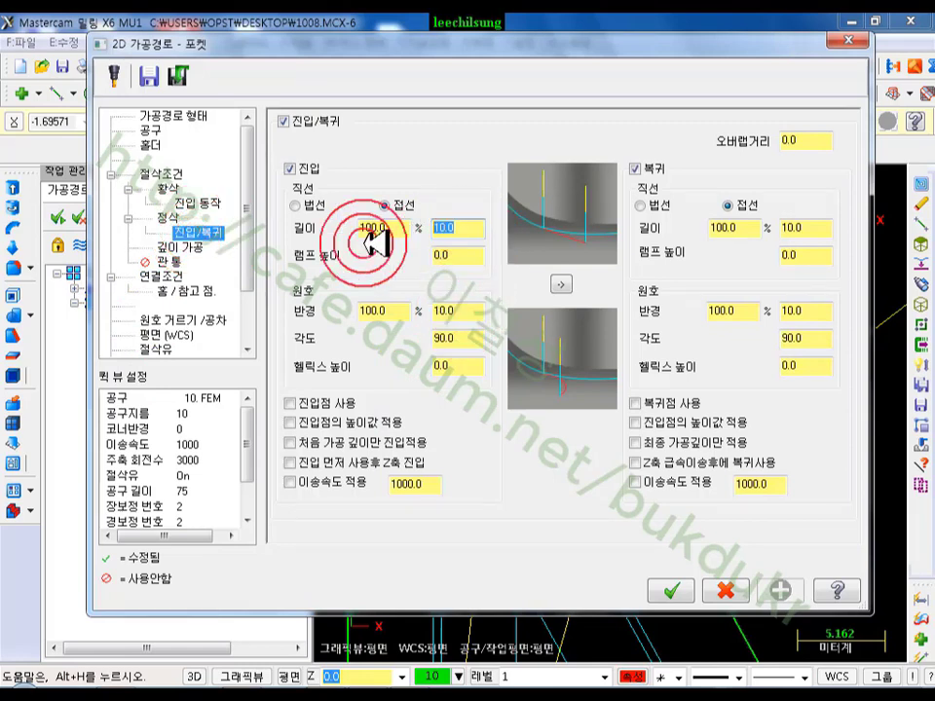
left_click(456, 308)
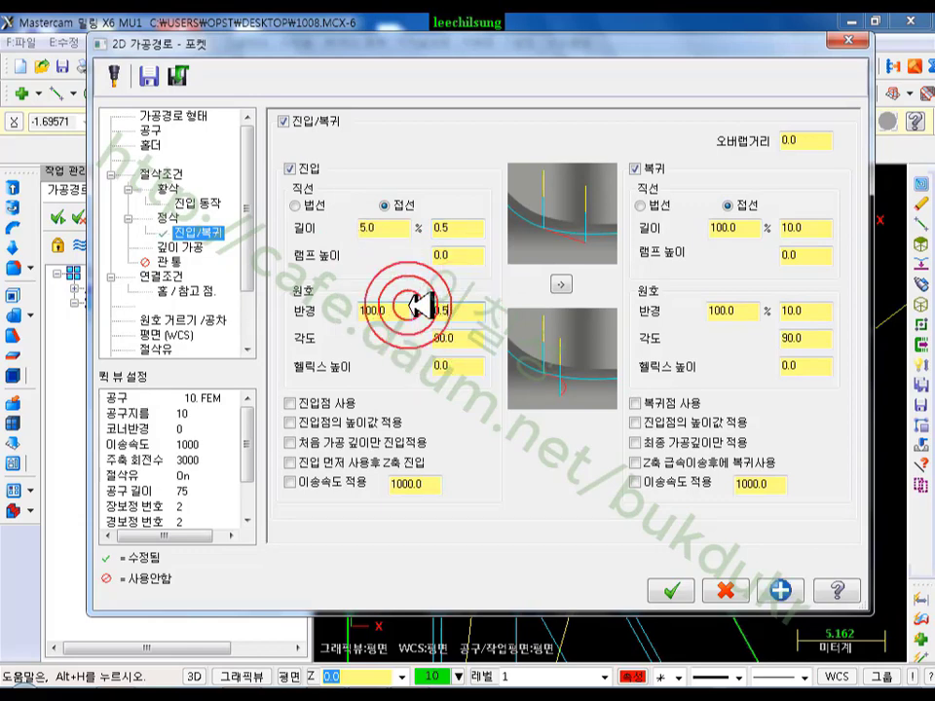
left_click(561, 284)
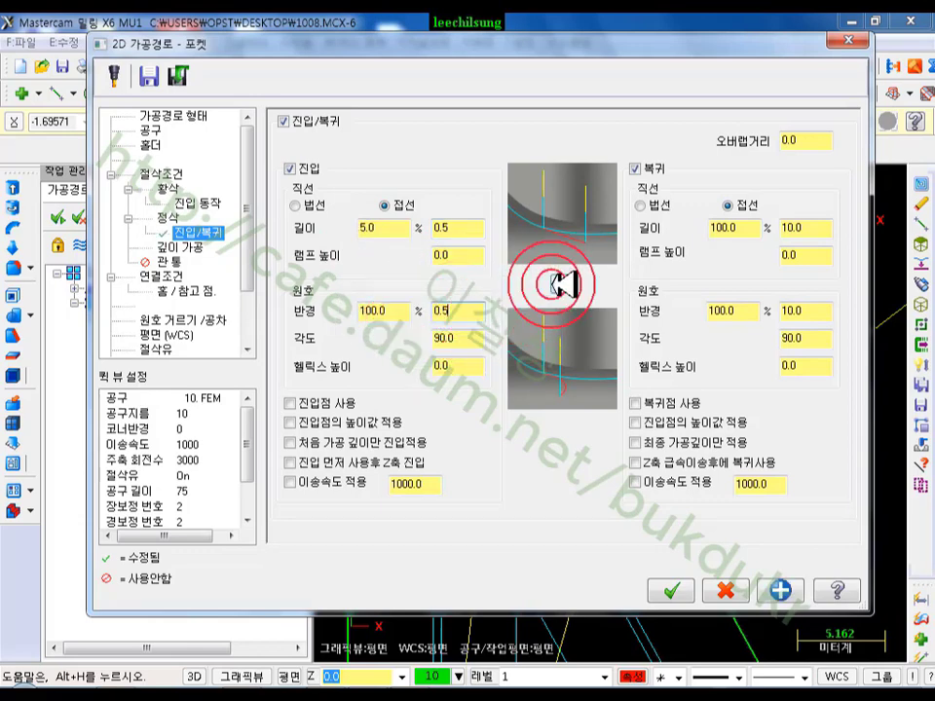
left_click(727, 593)
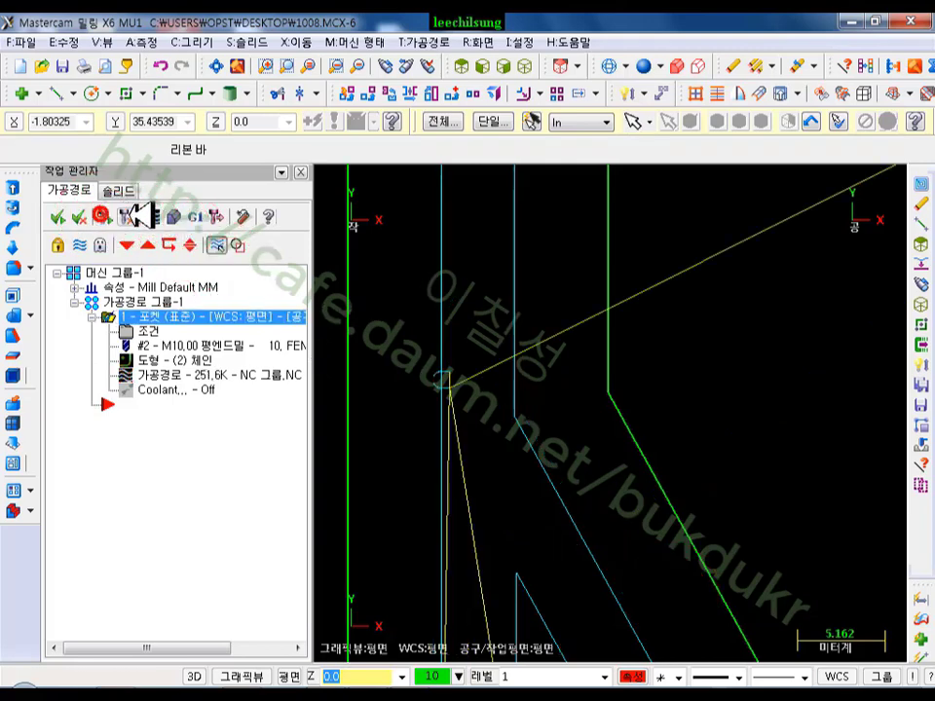
- Examine the regenerated pocket toolpath in plan and isometric views, including the small passes in the corner beside the polygon
scroll(503, 312, "down", 6)
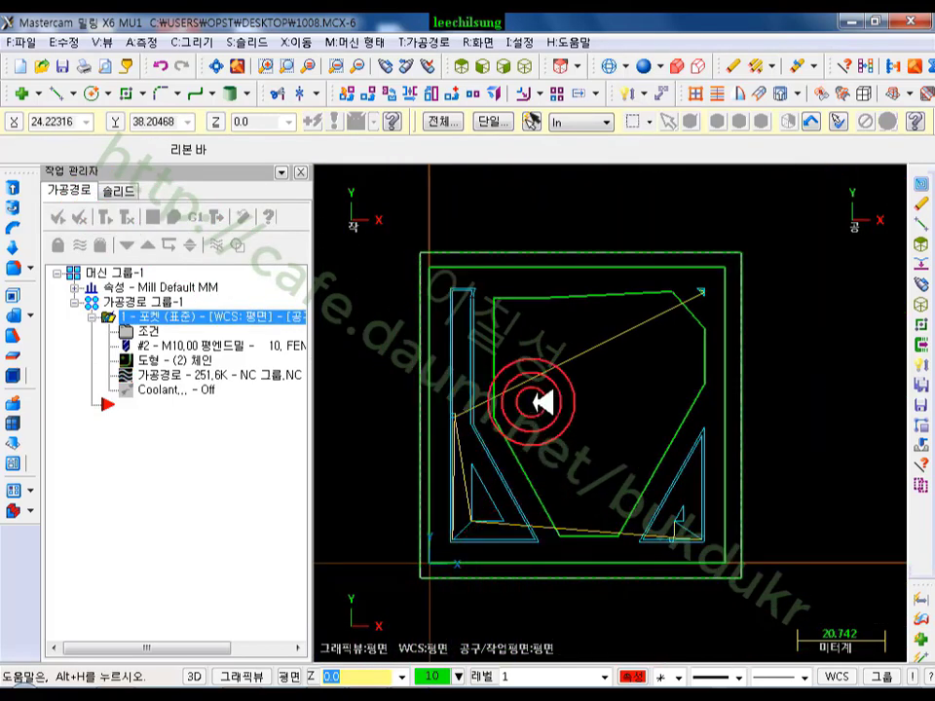
scroll(541, 401, "up", 1)
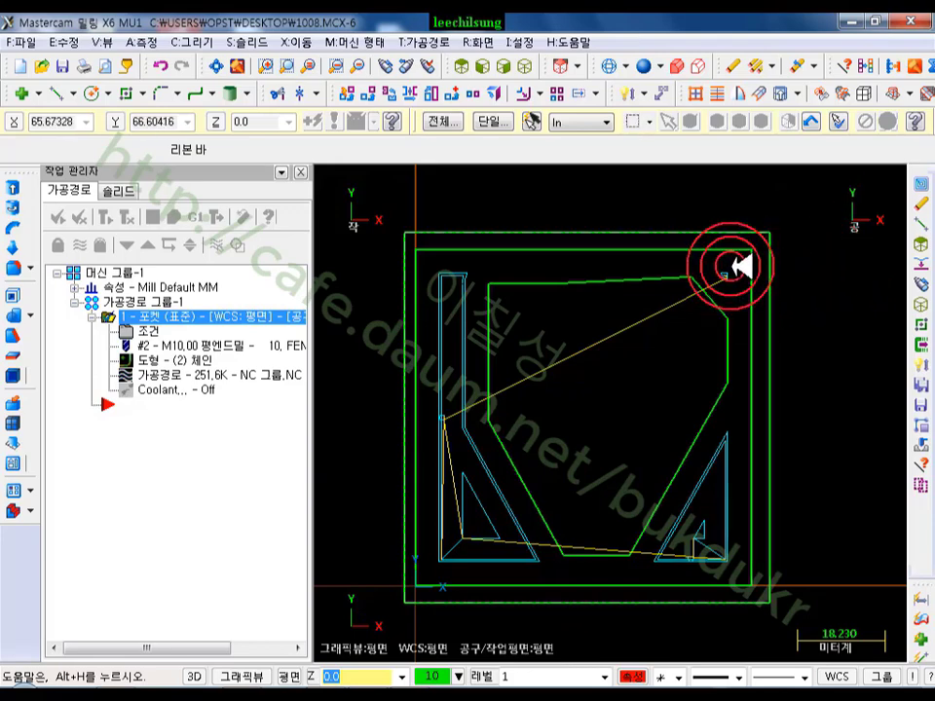
left_click(527, 65)
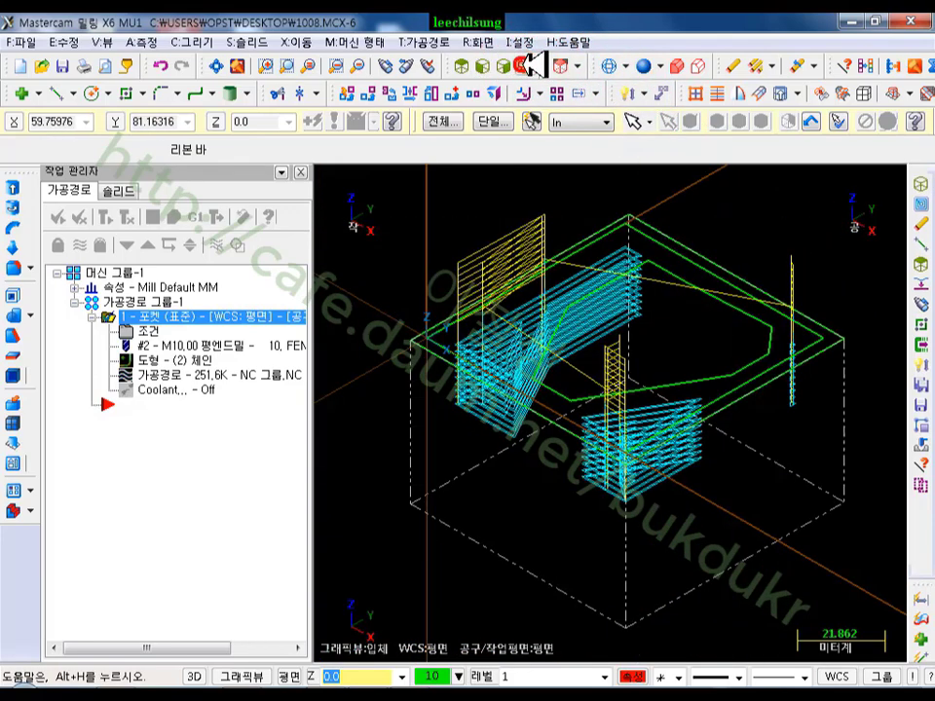
scroll(784, 337, "up", 12)
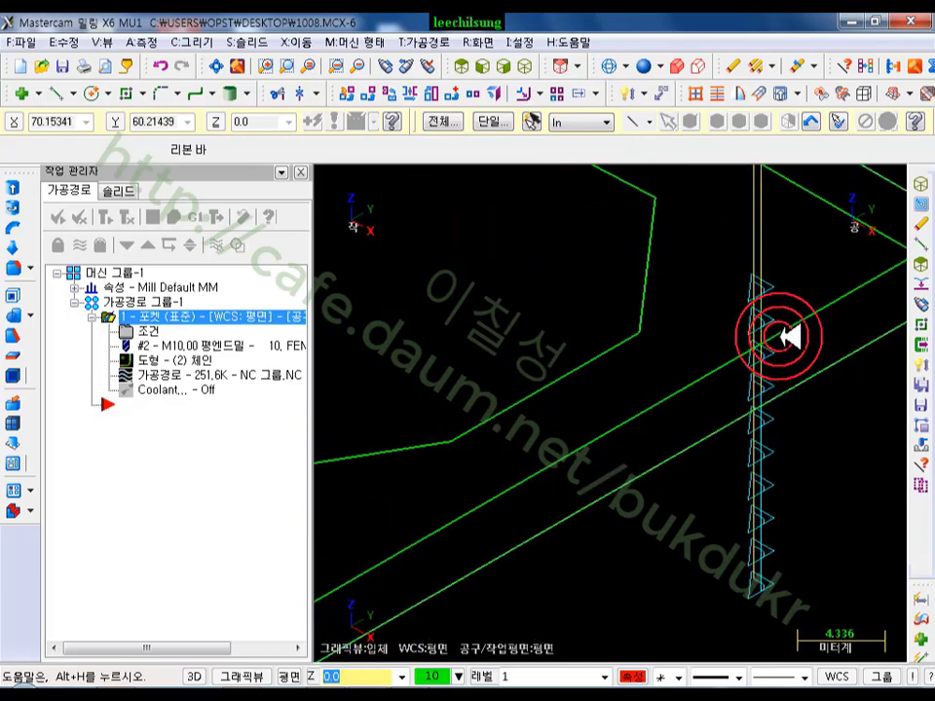
scroll(784, 337, "up", 8)
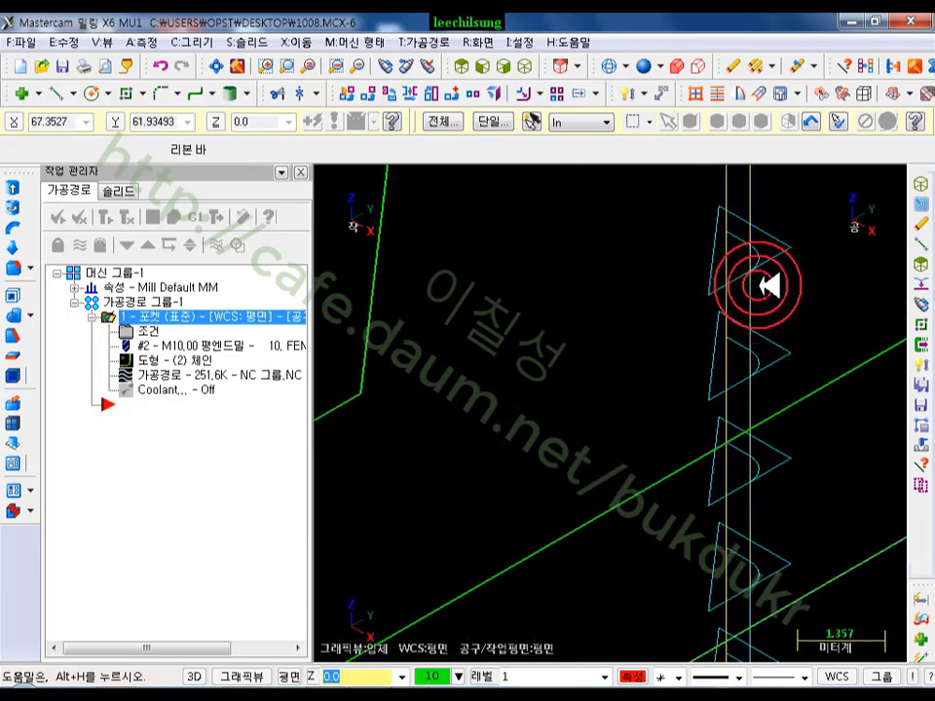
scroll(829, 367, "down", 16)
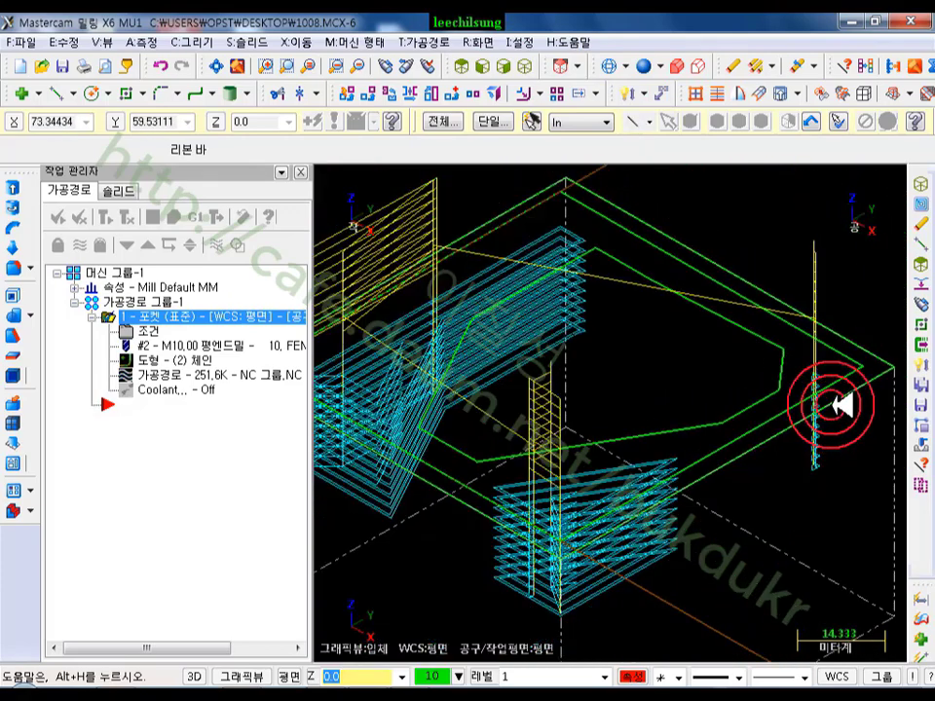
scroll(844, 375, "down", 2)
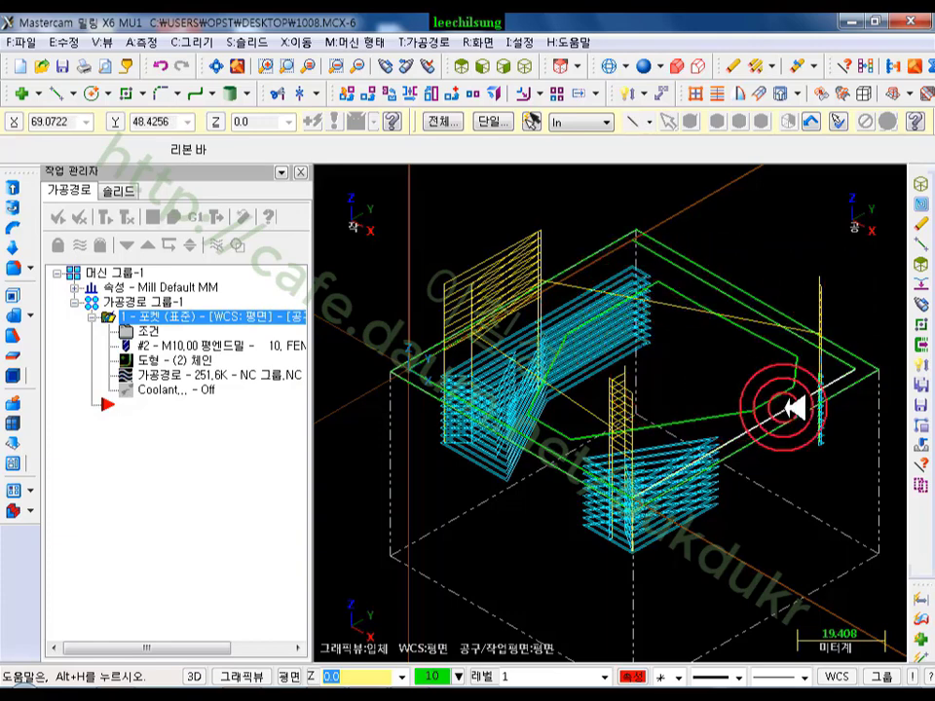
- Run the solid machining simulation of the pocket, inspect the cut stock from a rotated view, and close the simulation
scroll(791, 373, "up", 1)
left_click(171, 216)
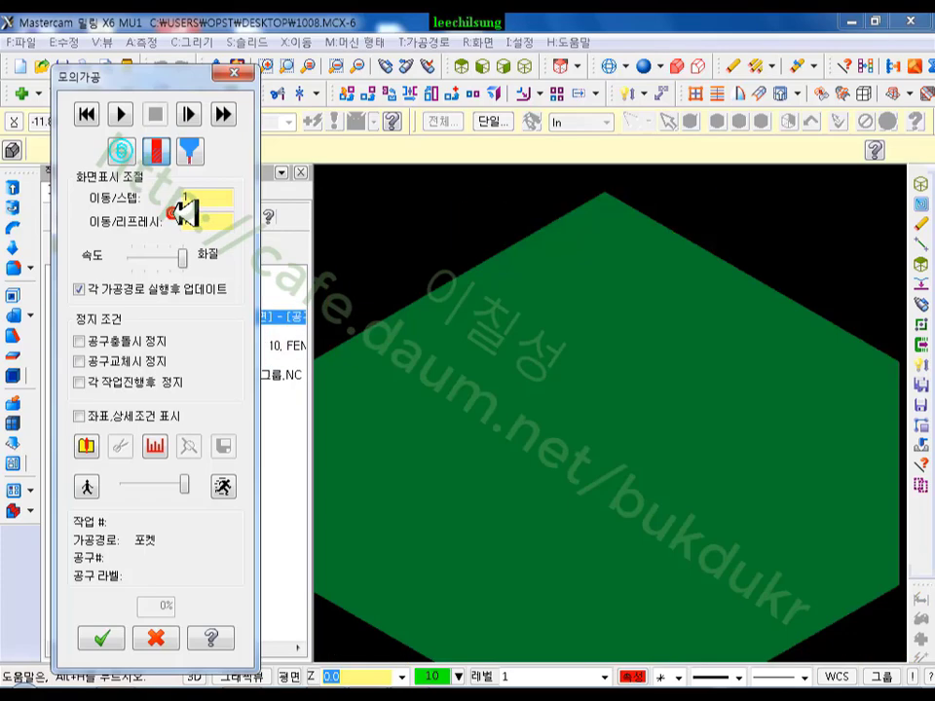
left_click(121, 114)
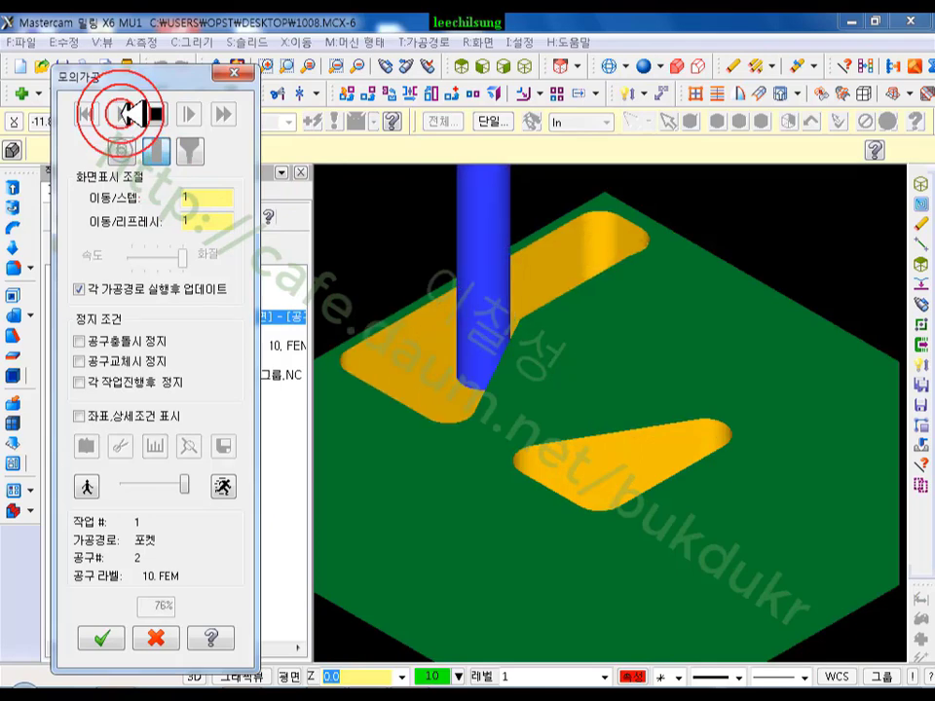
left_click(632, 347)
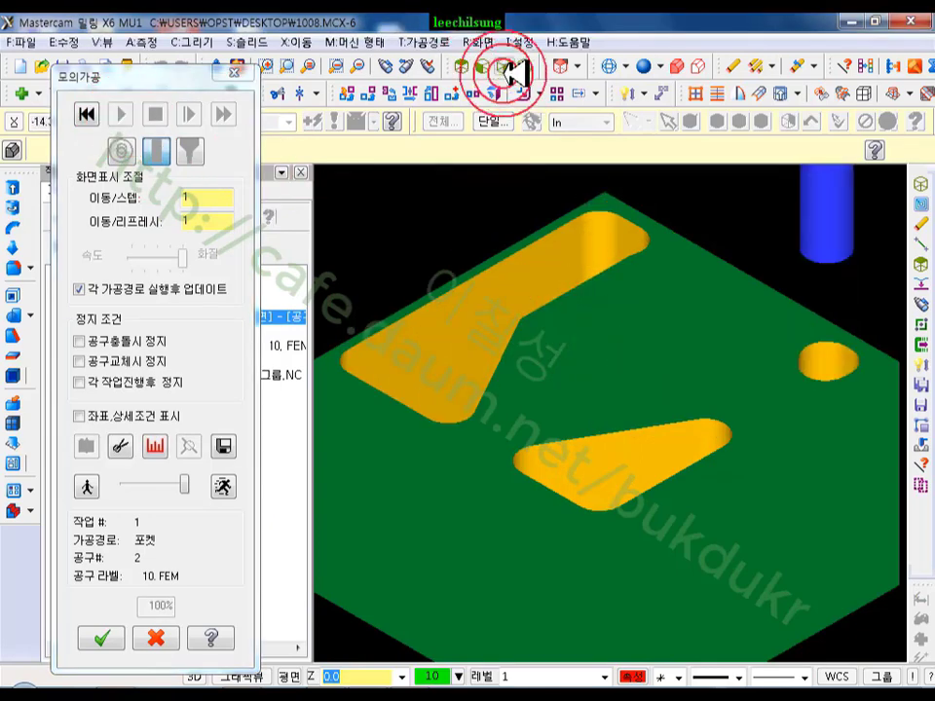
left_click(410, 65)
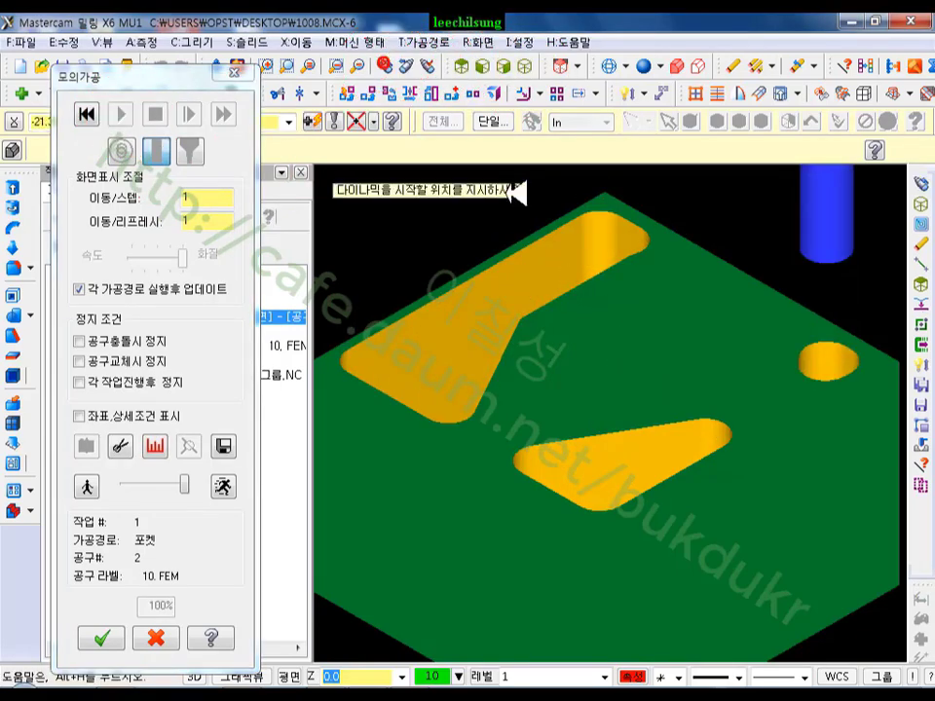
left_click(580, 286)
left_click(604, 335)
left_click(716, 414)
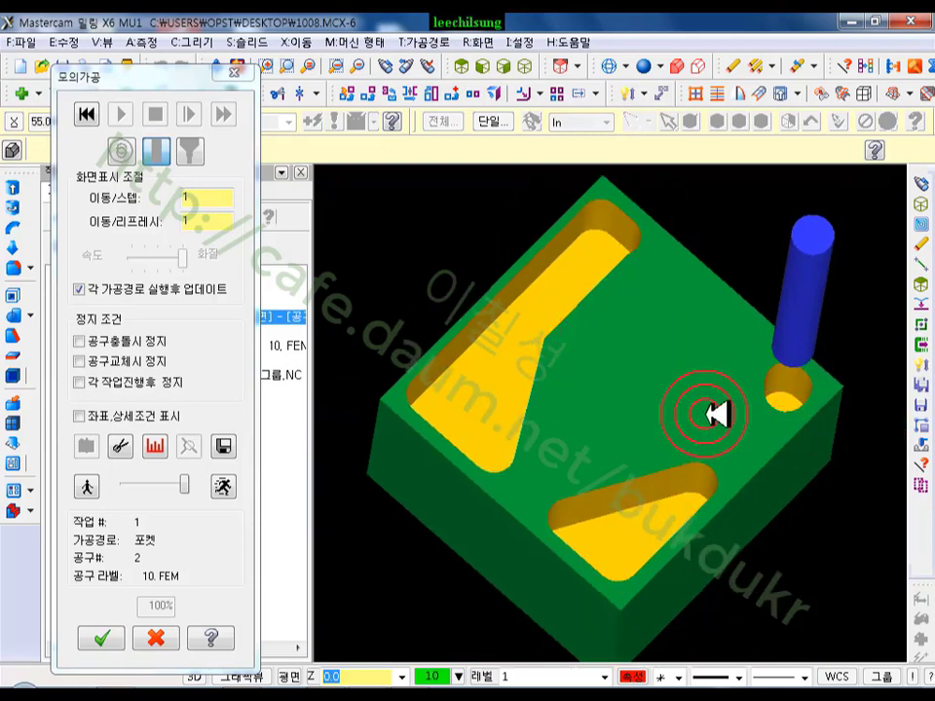
left_click(156, 637)
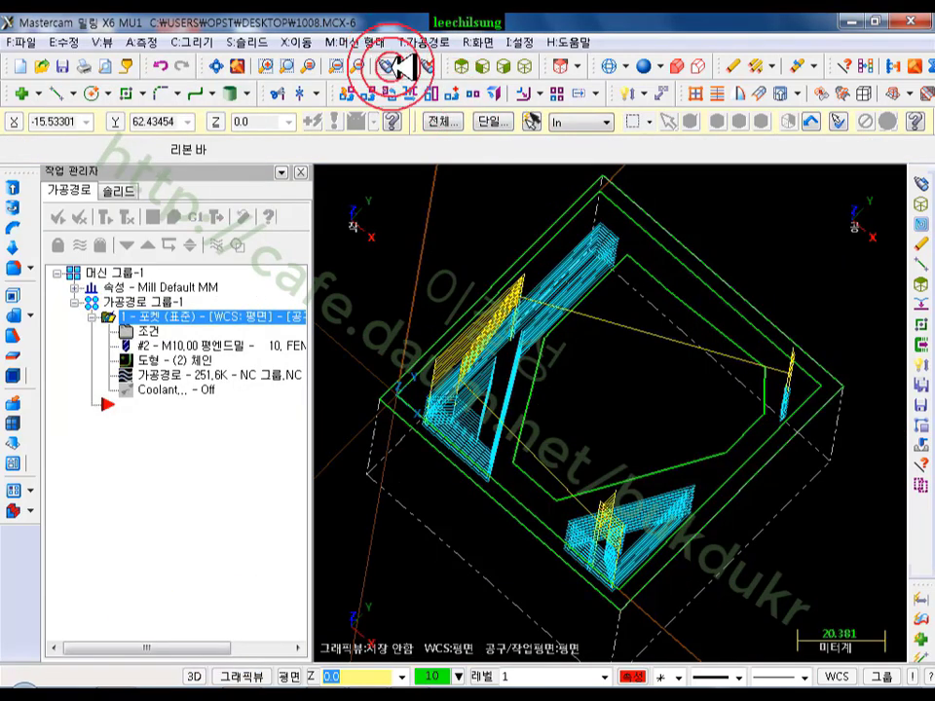
- Return to the plan view and place a copy of the pocket operation after the original in the operations list
left_click(450, 68)
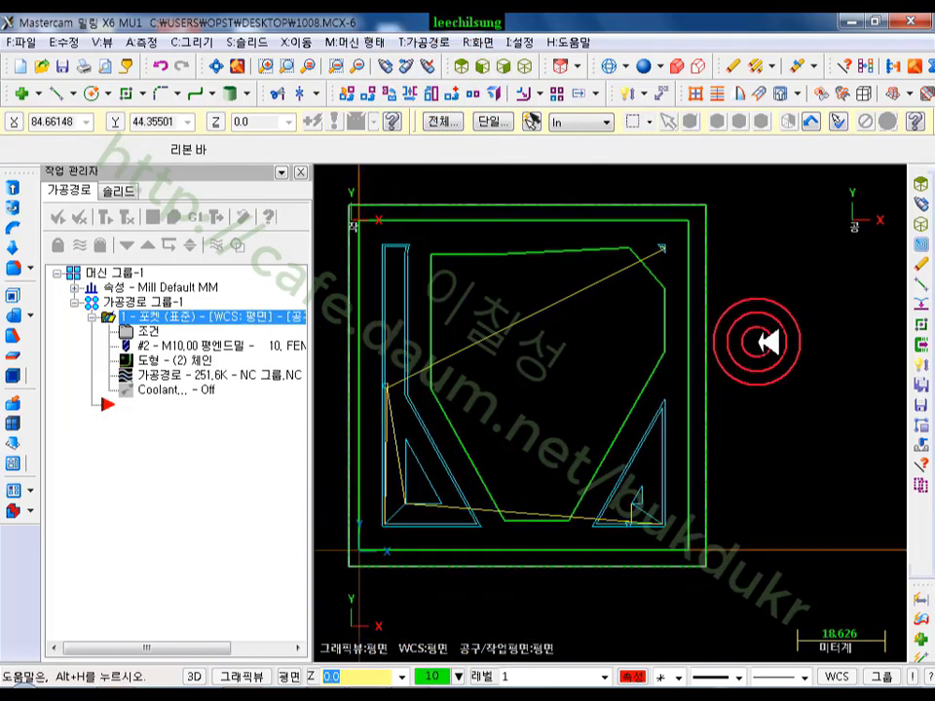
scroll(769, 338, "down", 1)
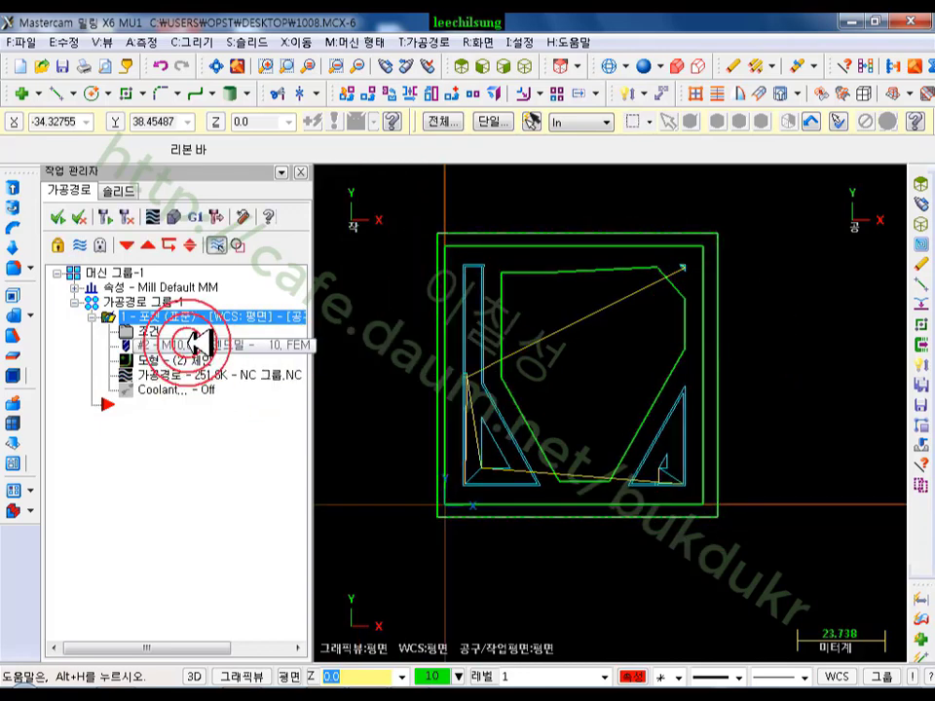
left_click_drag(199, 341, 176, 336)
right_click_drag(175, 336, 180, 459)
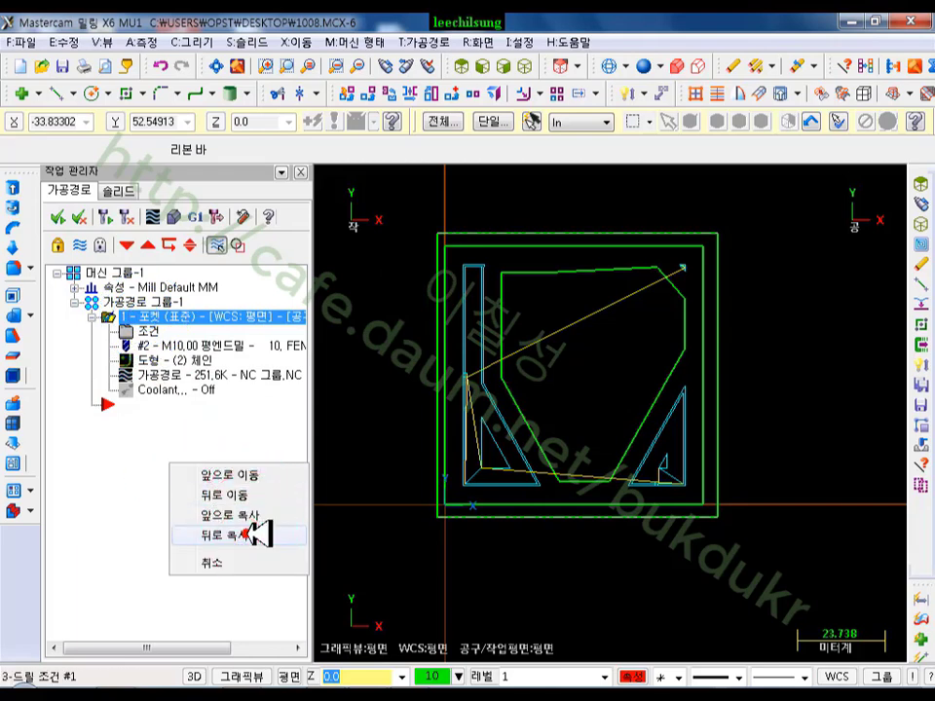
left_click(246, 533)
- Redefine the copied pocket operation's end mill as a new 6 mm diameter tool named 6FEM and regenerate its toolpath
left_click(137, 432)
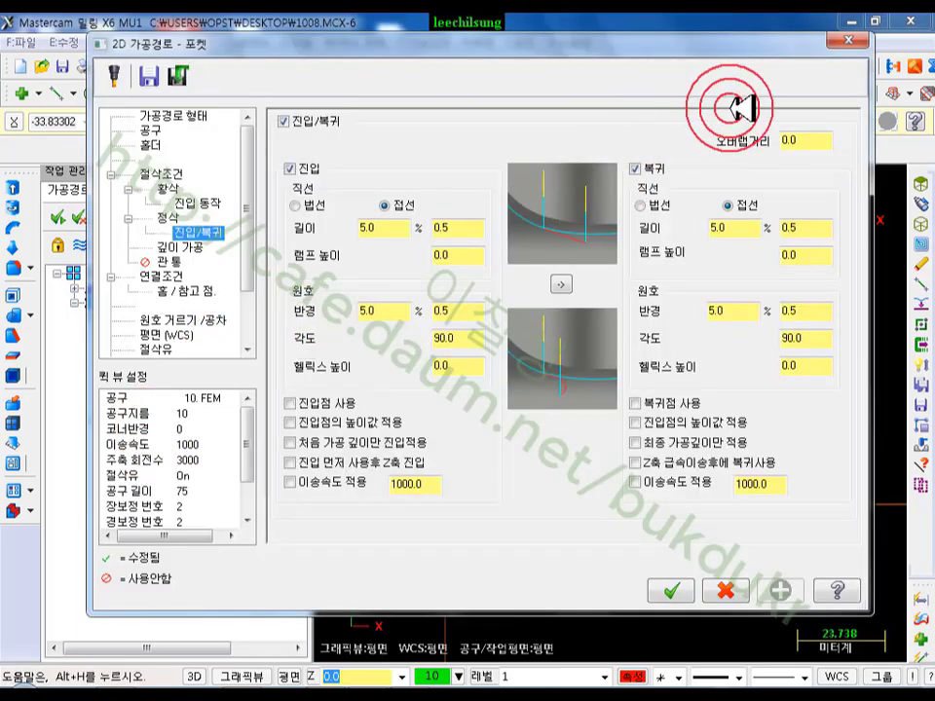
left_click(846, 41)
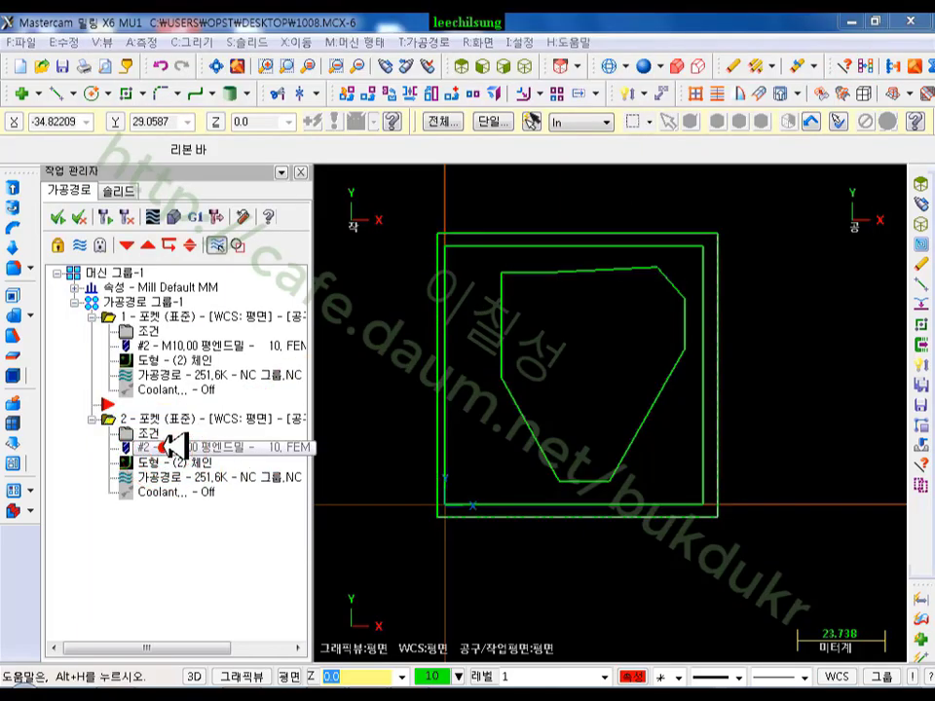
left_click(174, 447)
double_click(408, 402)
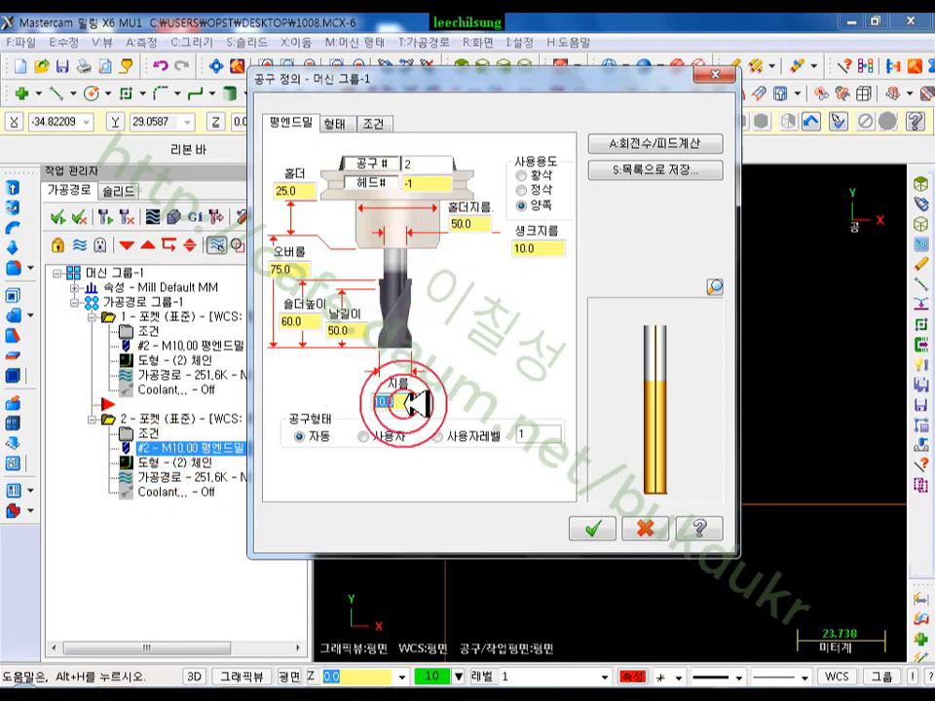
left_click(428, 164)
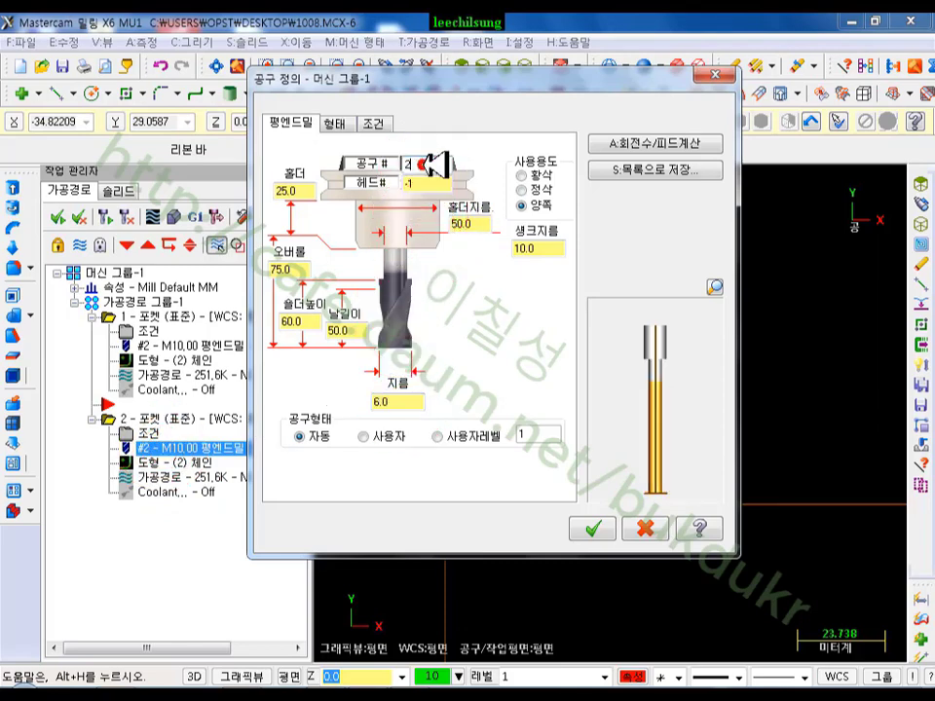
left_click(375, 124)
left_click_drag(443, 414, 375, 435)
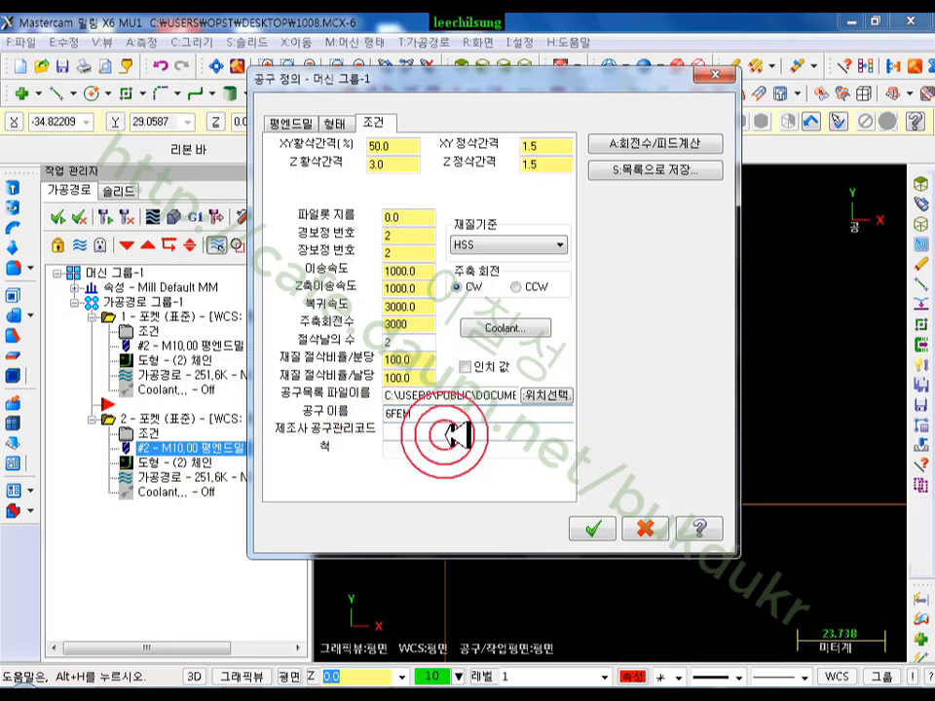
left_click(592, 527)
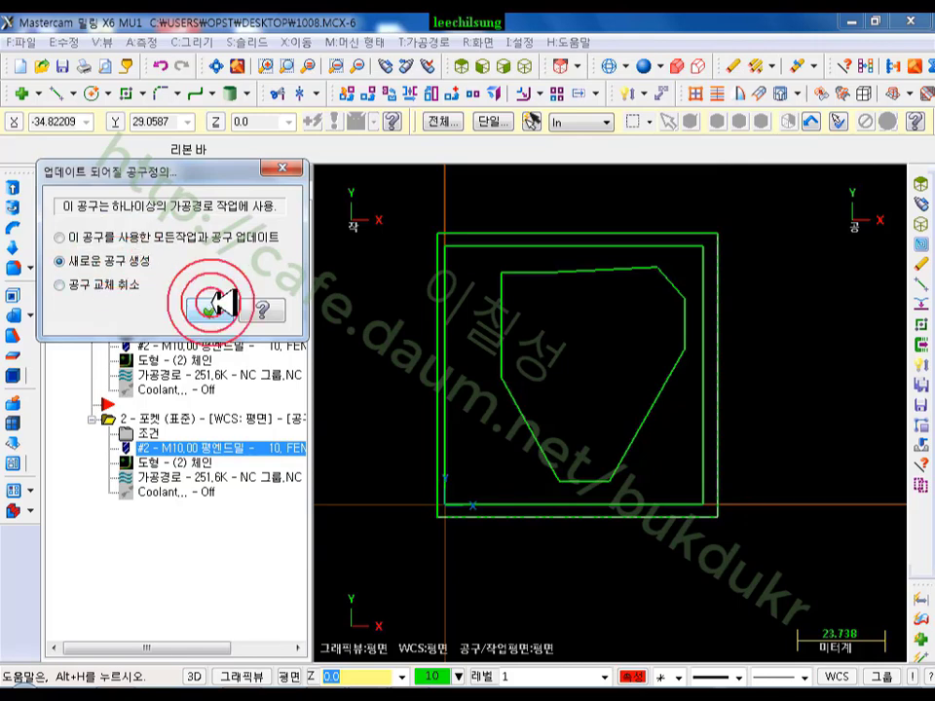
left_click(210, 304)
left_click(105, 217)
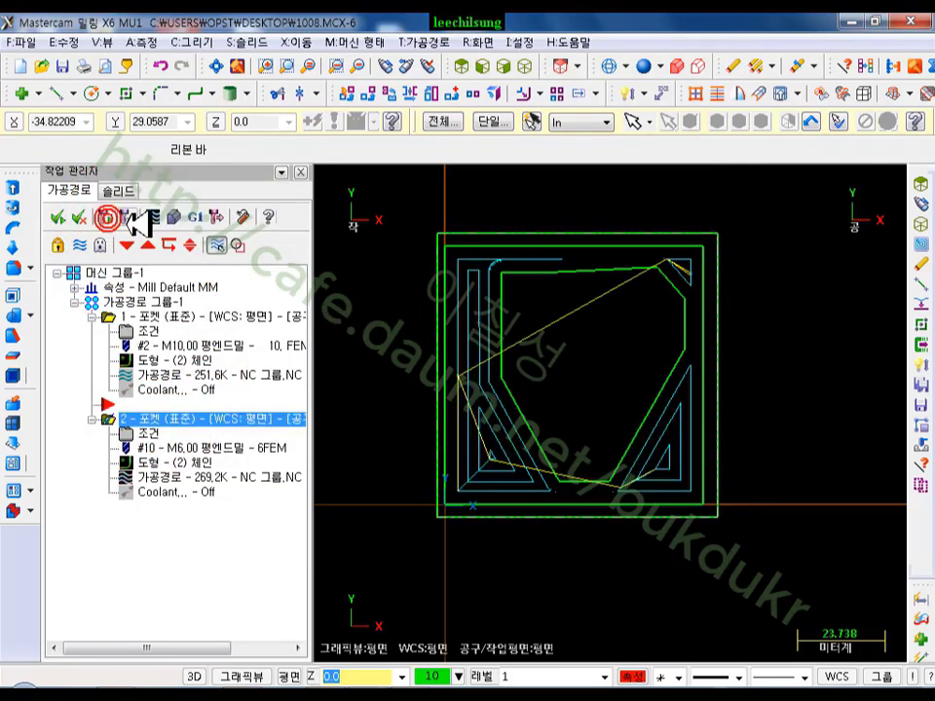
- Backplot the 6 mm pocket toolpath to its end, examine the narrow gap between the polygon and the pocket wall, and close the backplot
left_click(243, 437)
left_click(198, 475)
left_click(601, 185)
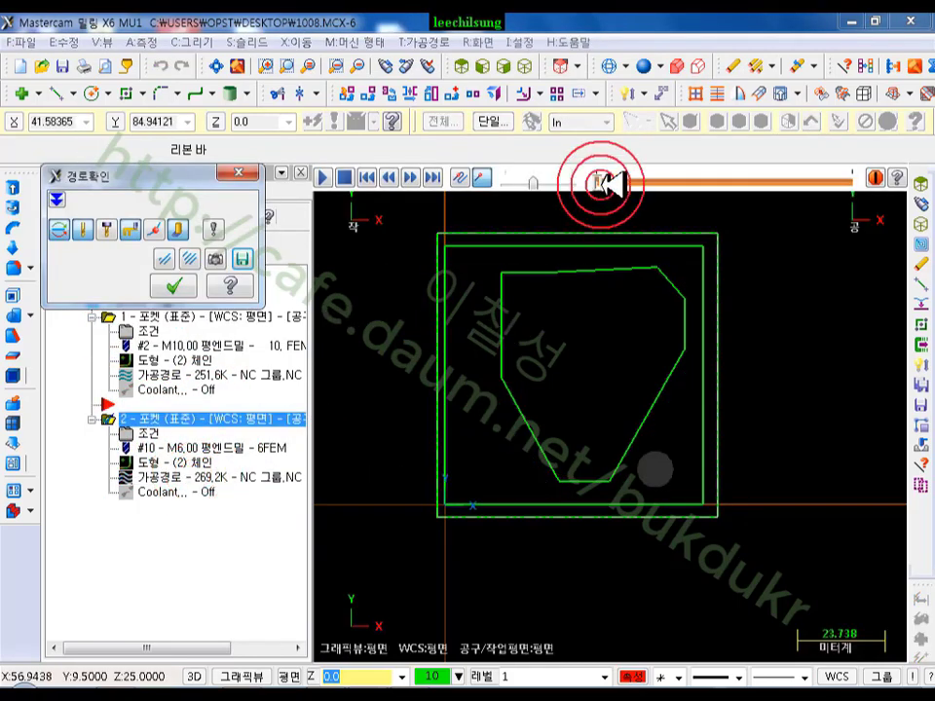
left_click_drag(600, 179, 932, 180)
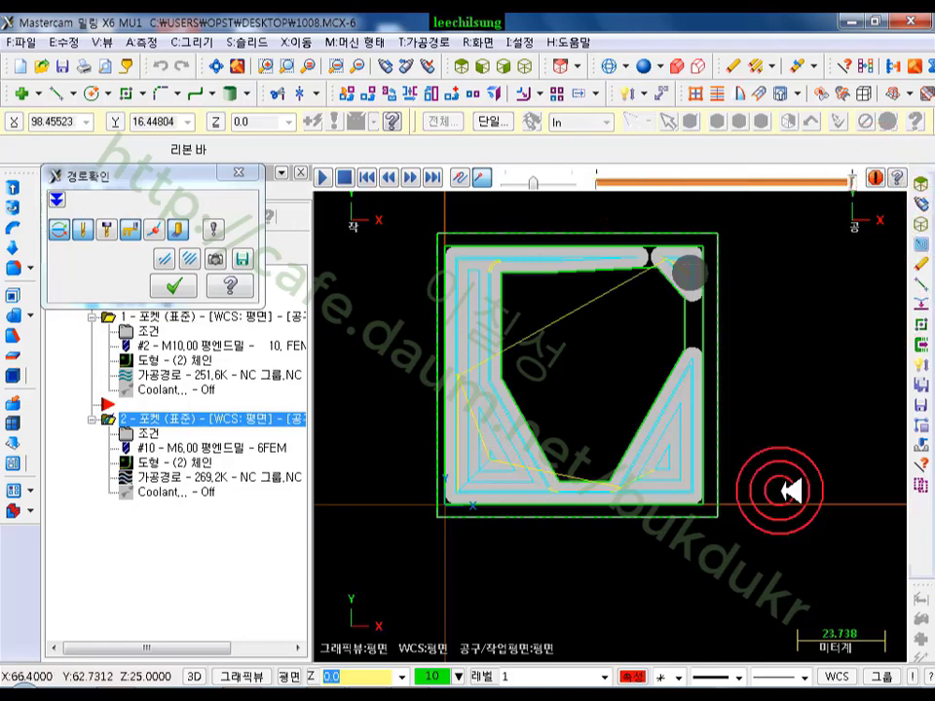
scroll(611, 290, "up", 4)
scroll(649, 286, "up", 4)
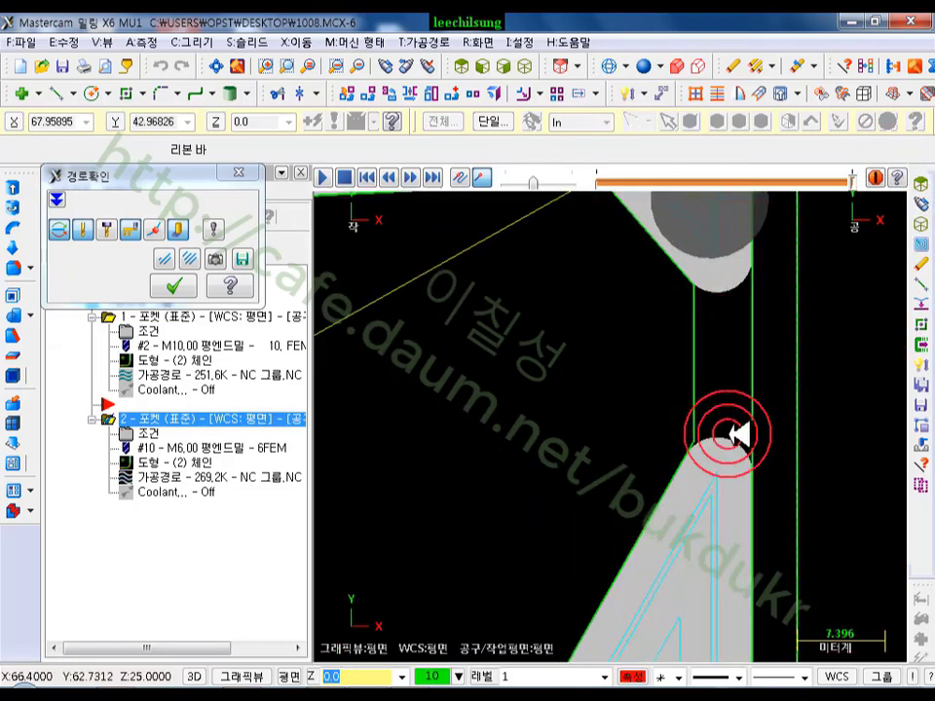
scroll(742, 364, "down", 3)
scroll(770, 328, "down", 3)
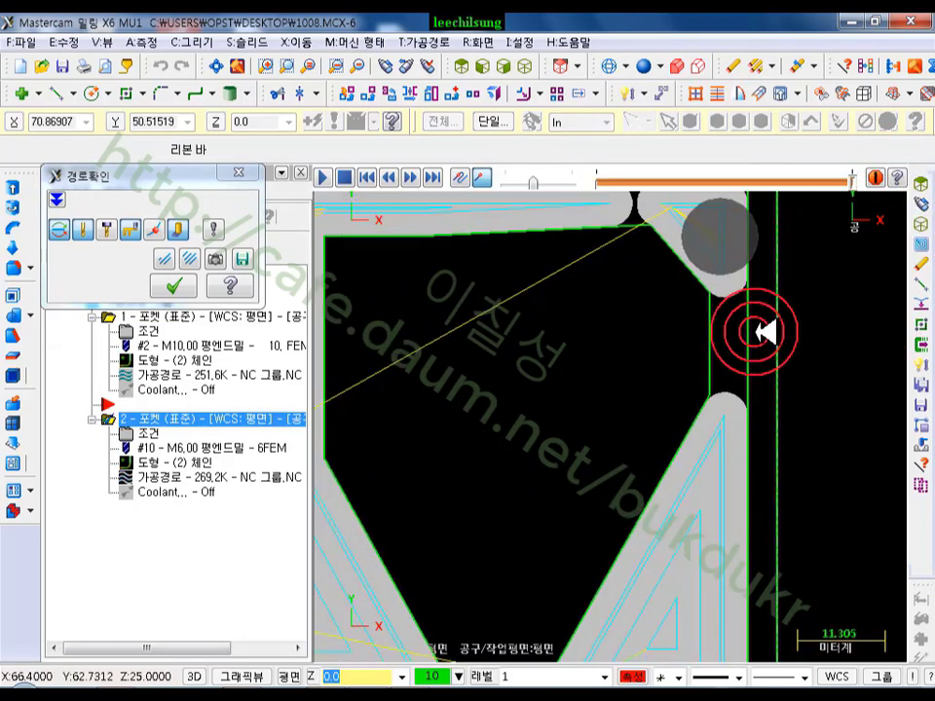
left_click(171, 285)
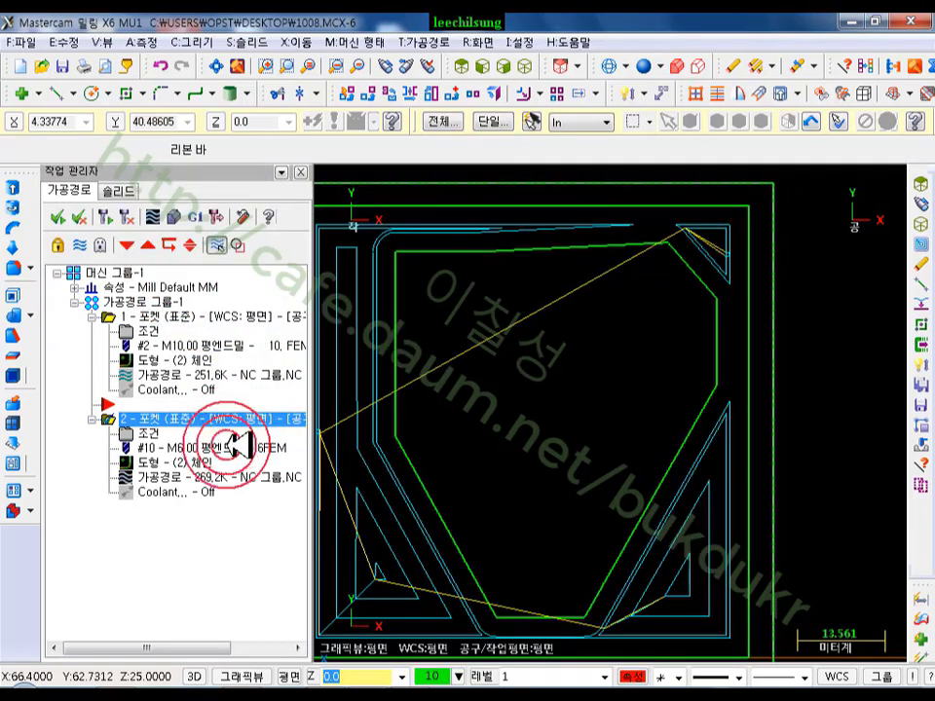
- Place a copy of the 6 mm pocket operation after it in the operations list
left_click_drag(157, 421, 208, 570)
right_click_drag(208, 569, 255, 584)
left_click(261, 633)
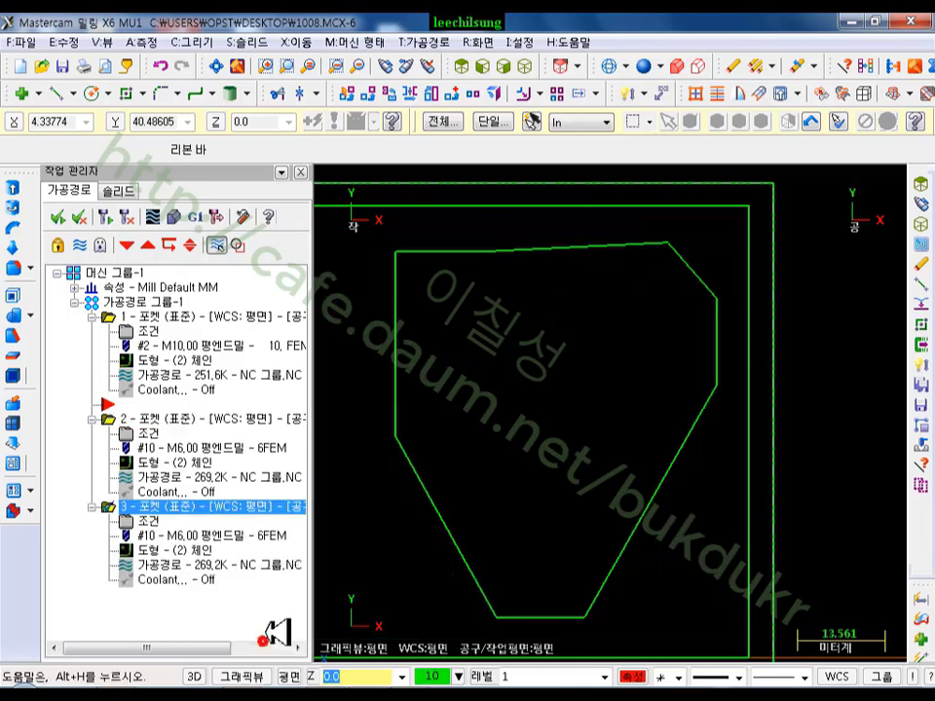
- Redefine the third pocket operation's end mill as a new 4 mm diameter tool named 4FEM and regenerate its toolpath
left_click(166, 536)
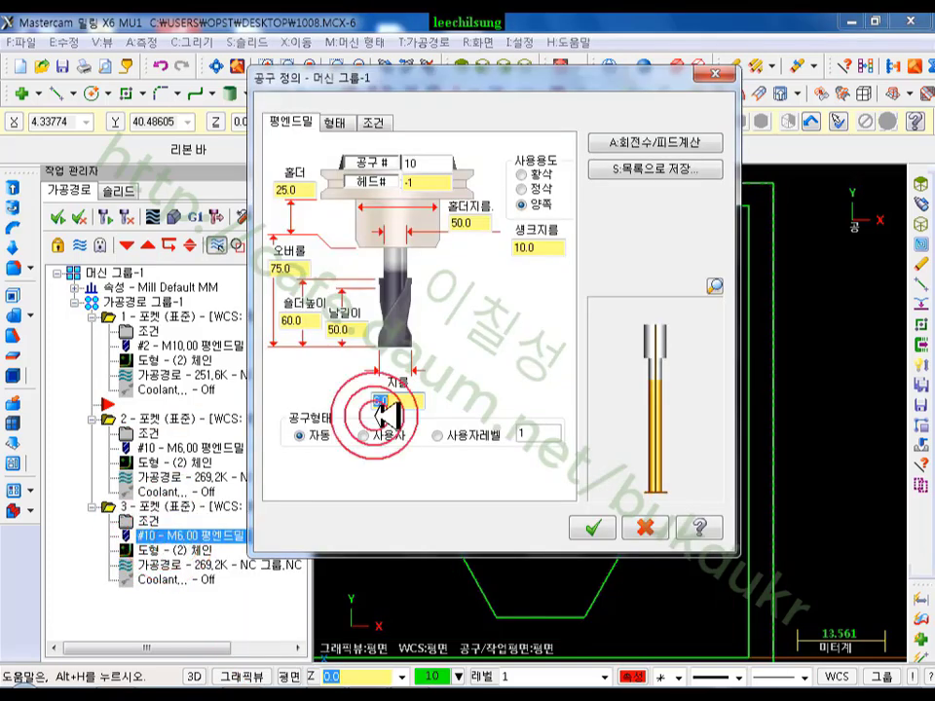
left_click_drag(394, 402, 329, 404)
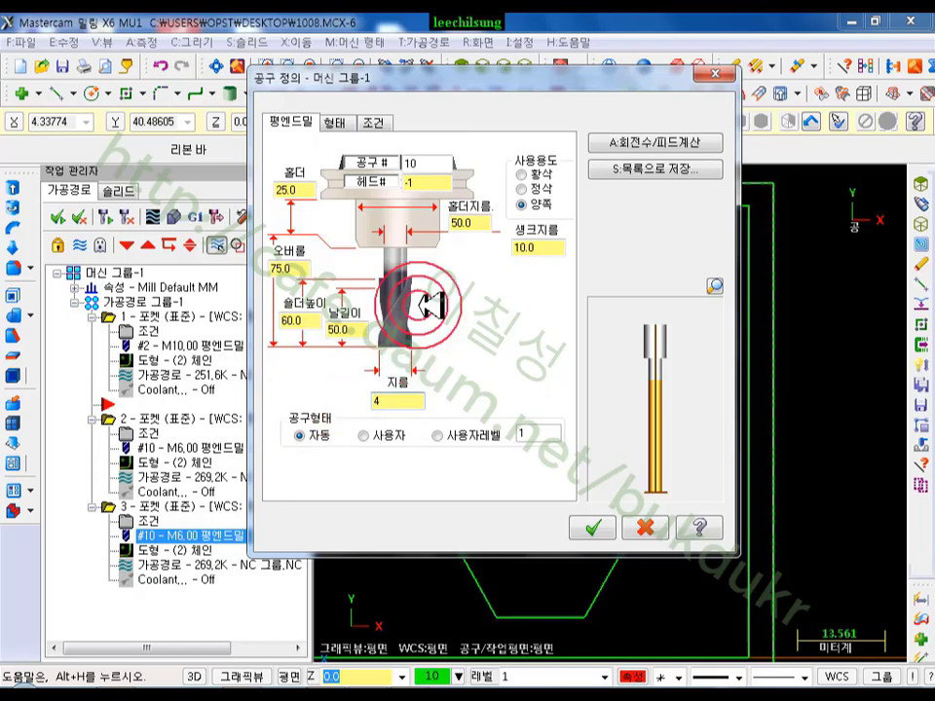
left_click(374, 123)
left_click(397, 415)
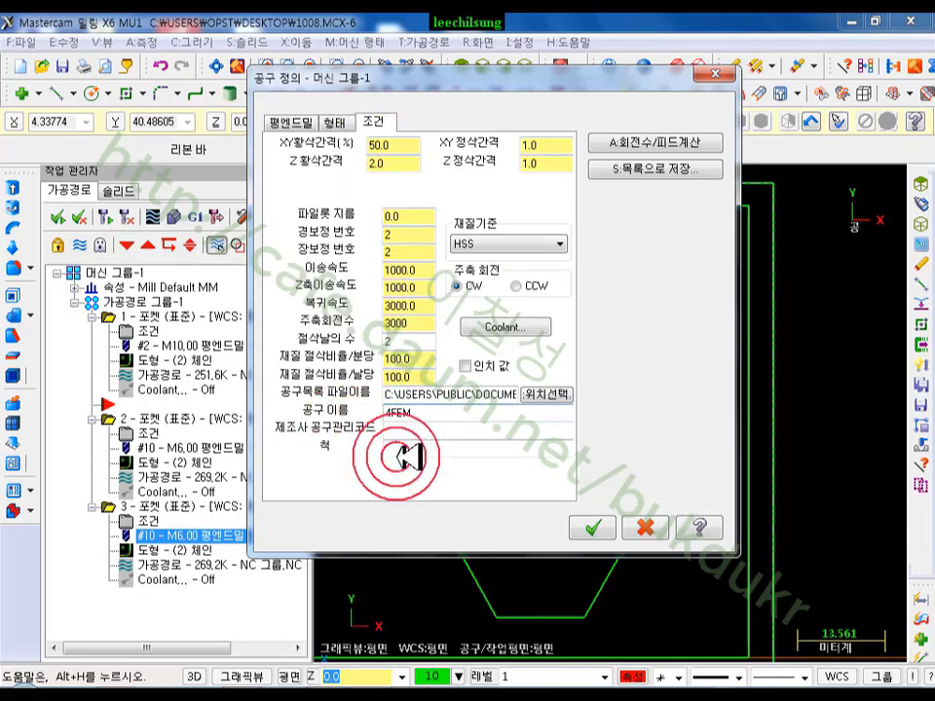
left_click(591, 527)
left_click(101, 243)
left_click(94, 263)
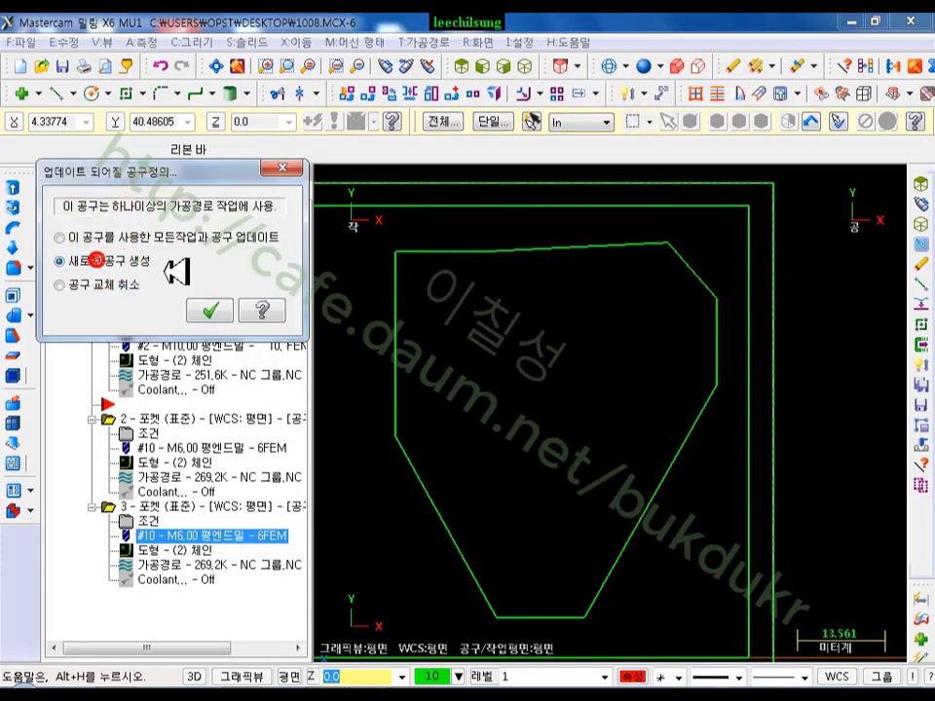
left_click(209, 310)
left_click(114, 219)
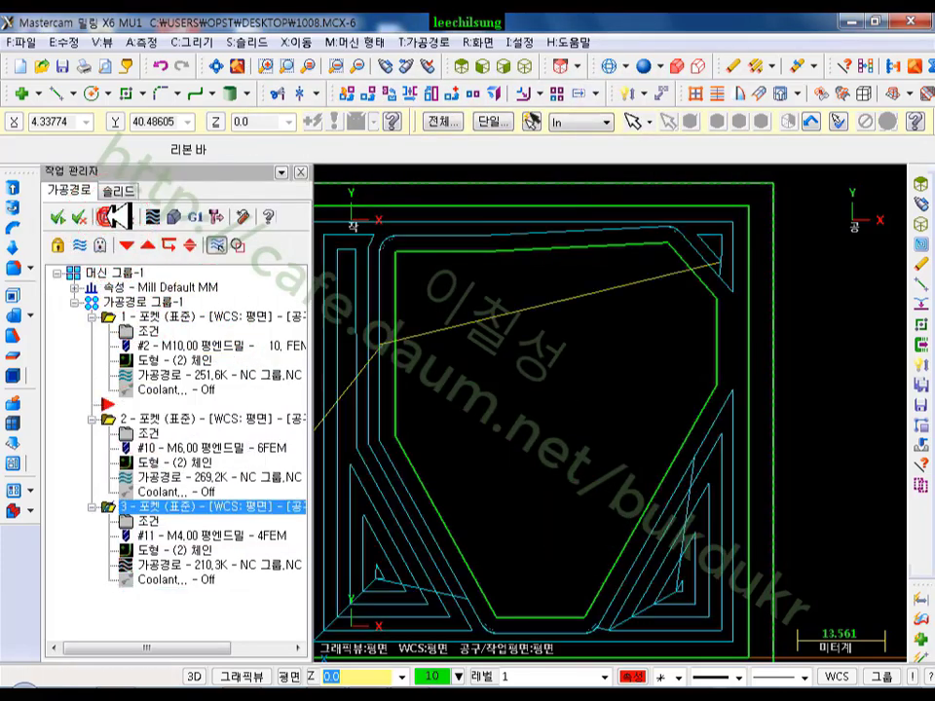
- Backplot the 4 mm pocket toolpath to its end, inspect the coverage in the pocket's lower corner beside the polygon, and close the backplot
scroll(651, 309, "down", 5)
scroll(823, 344, "up", 1)
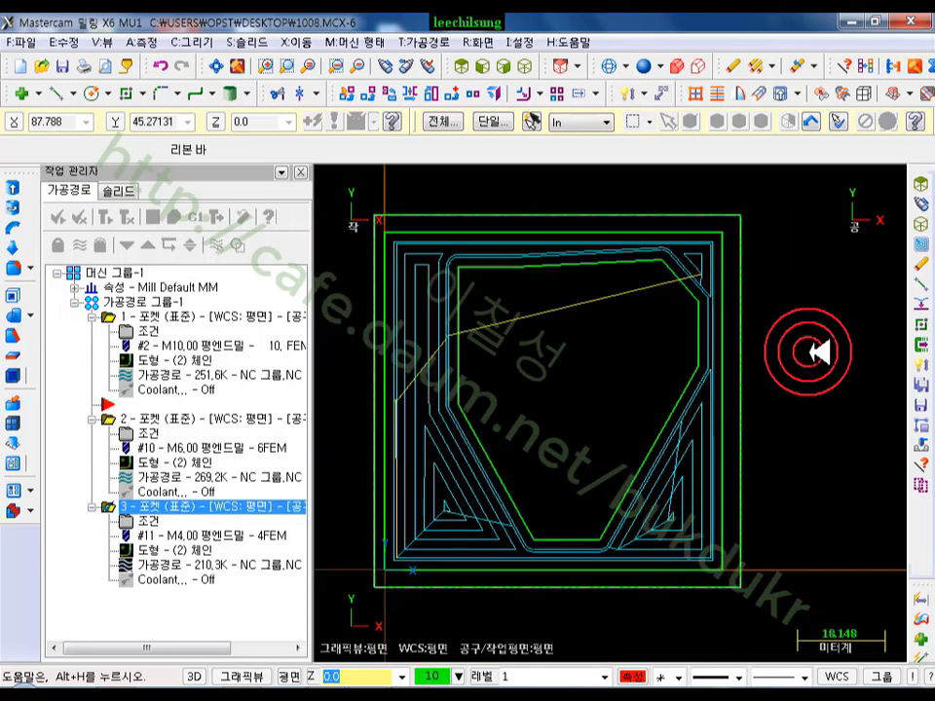
left_click(199, 560)
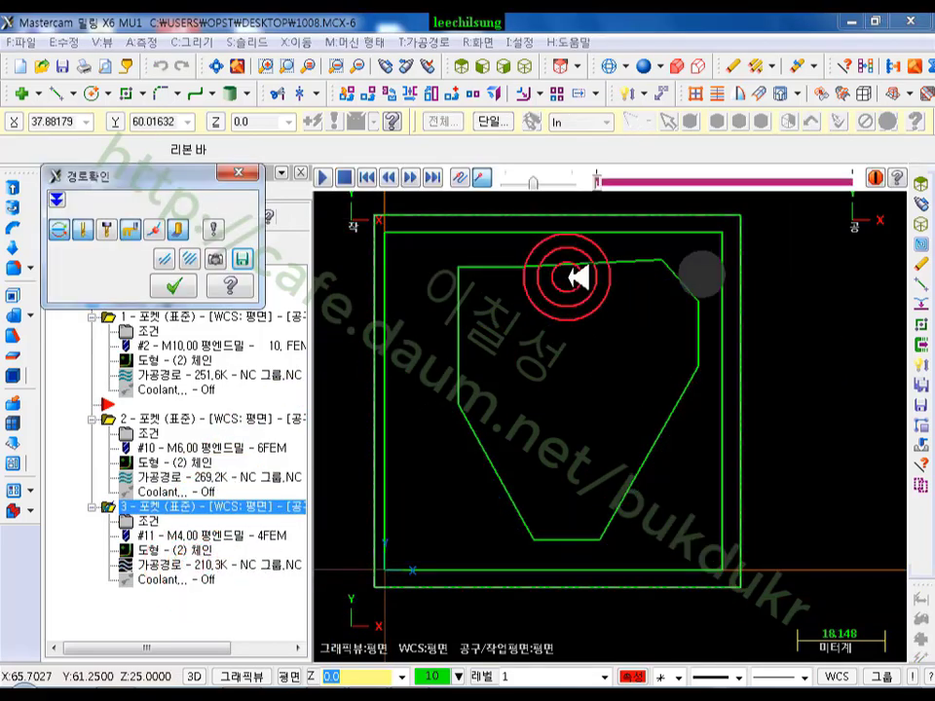
left_click_drag(596, 178, 927, 177)
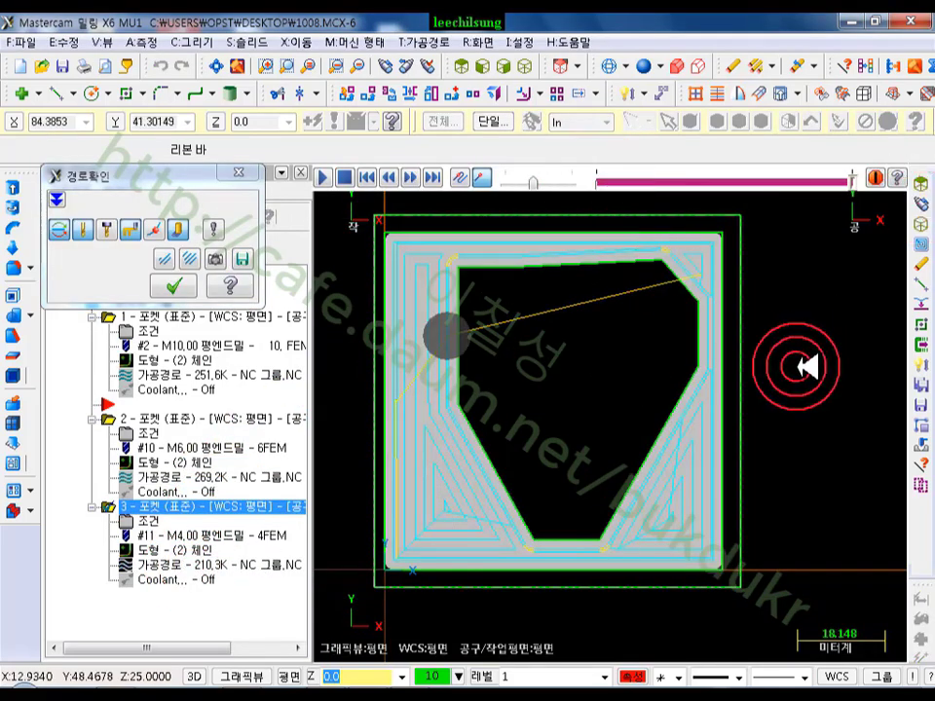
scroll(740, 545, "up", 3)
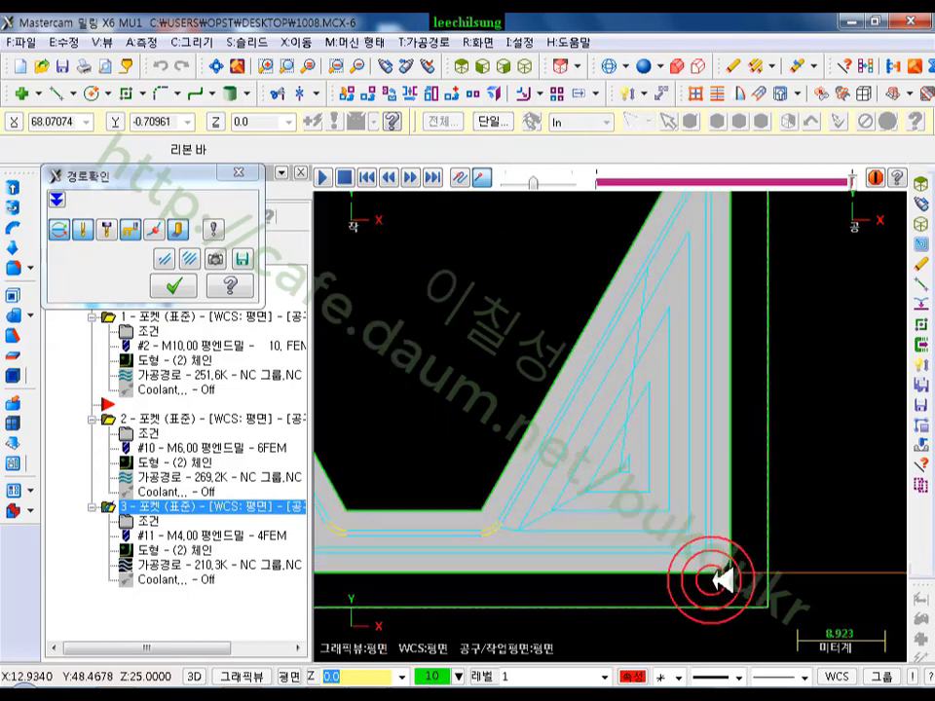
scroll(780, 526, "down", 1)
scroll(769, 540, "down", 2)
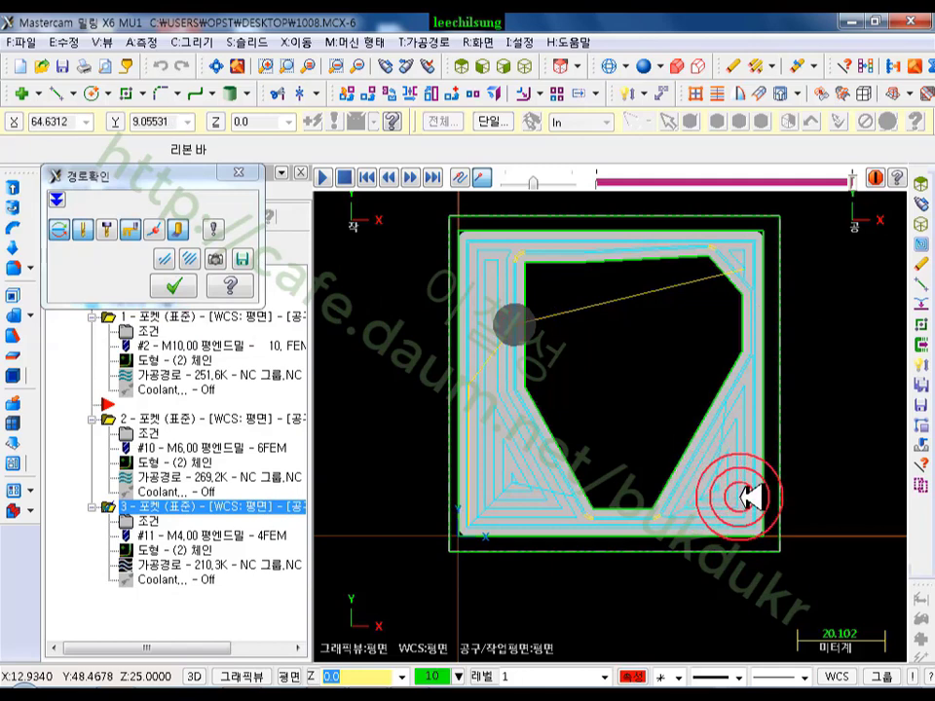
left_click(173, 286)
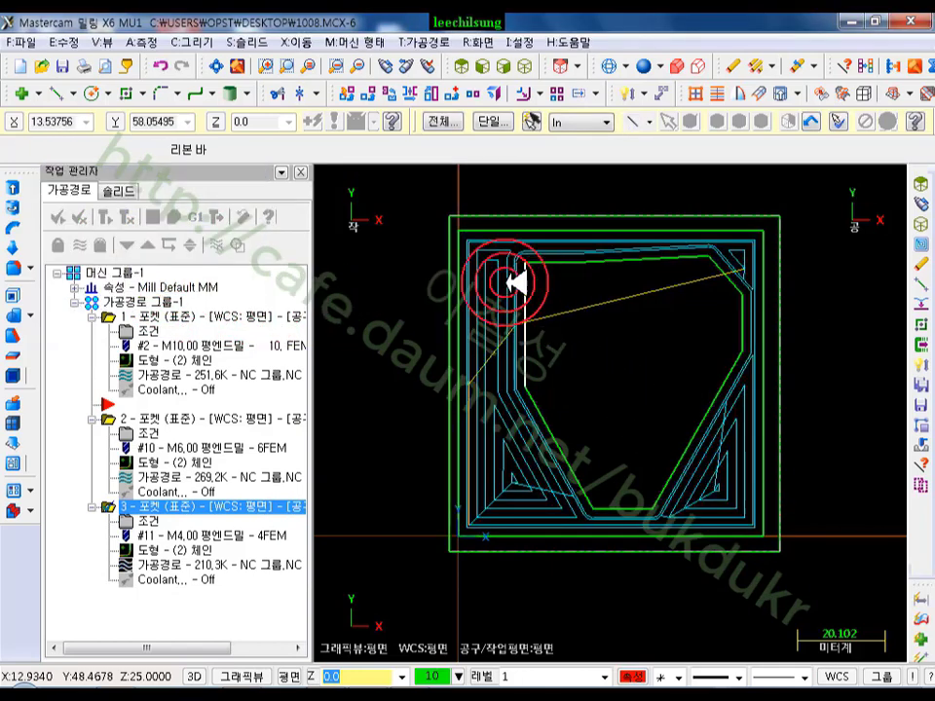
- Compare the 10 mm, 6 mm and 4 mm pocket toolpaths by displaying each operation in turn
left_click(137, 316)
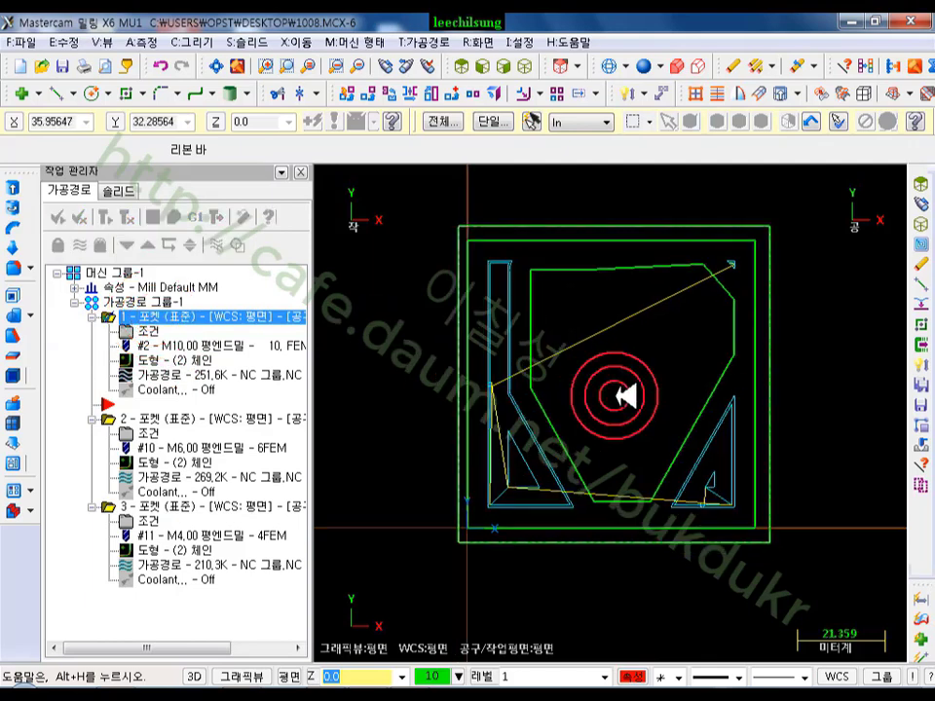
left_click(173, 418)
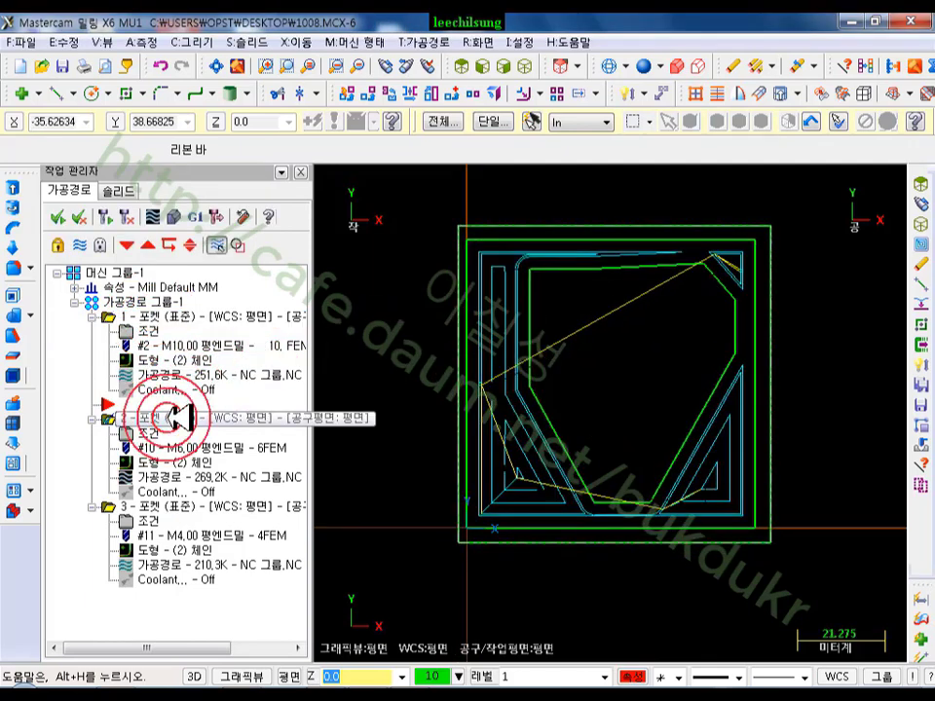
left_click(172, 505)
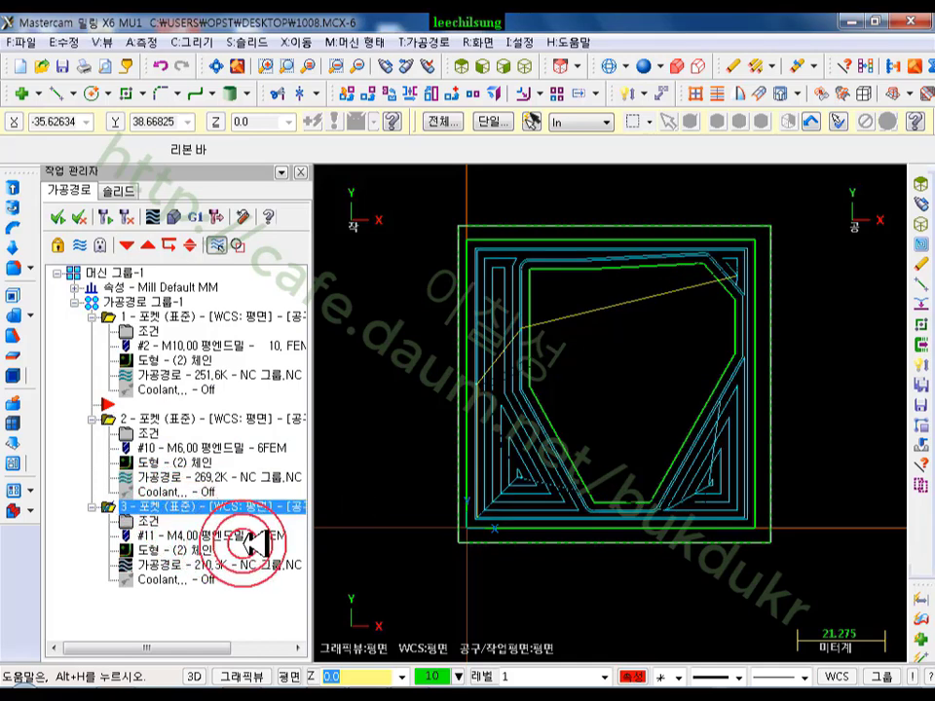
left_click_drag(255, 544, 324, 562)
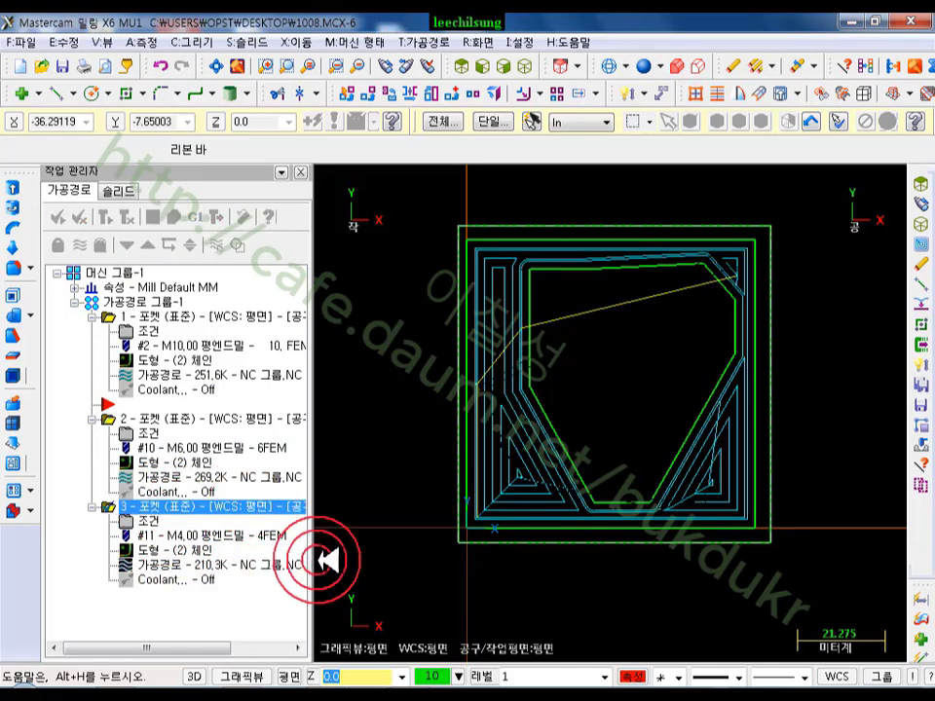
left_click(176, 317)
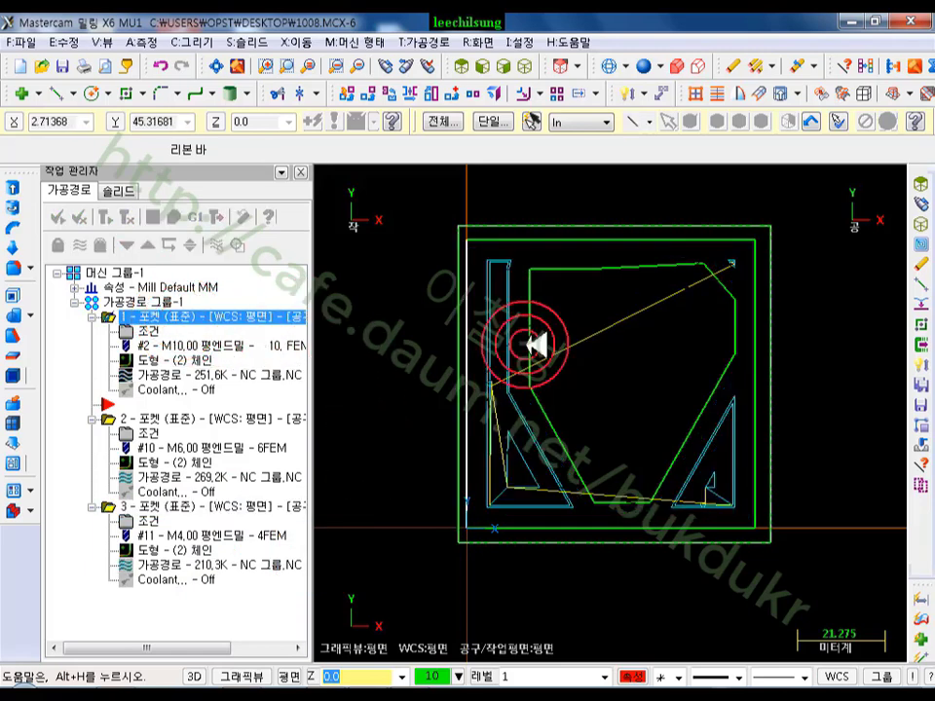
scroll(590, 347, "up", 1)
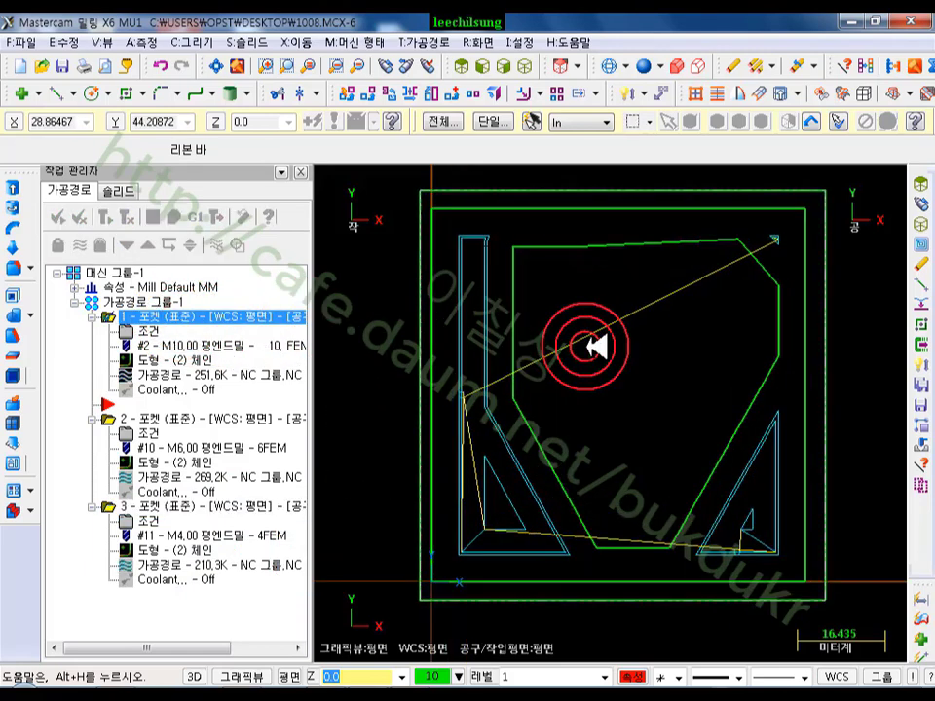
- Change the pocket type of the second (6 mm) pocket operation from standard to remachining (재가공)
left_click(168, 417)
left_click(158, 432)
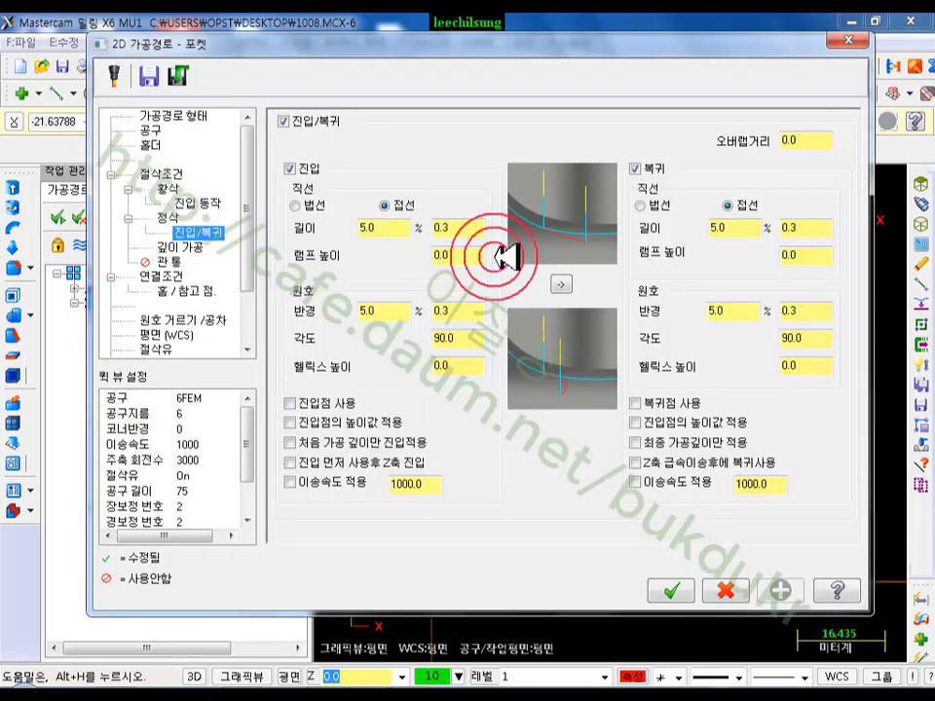
left_click(176, 173)
left_click(679, 158)
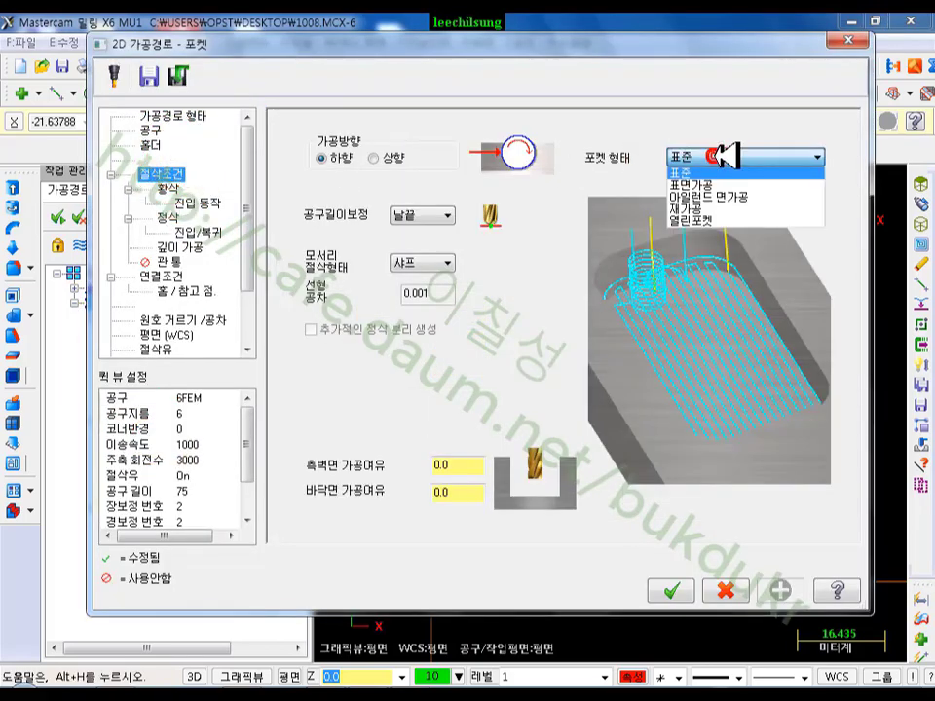
left_click(714, 208)
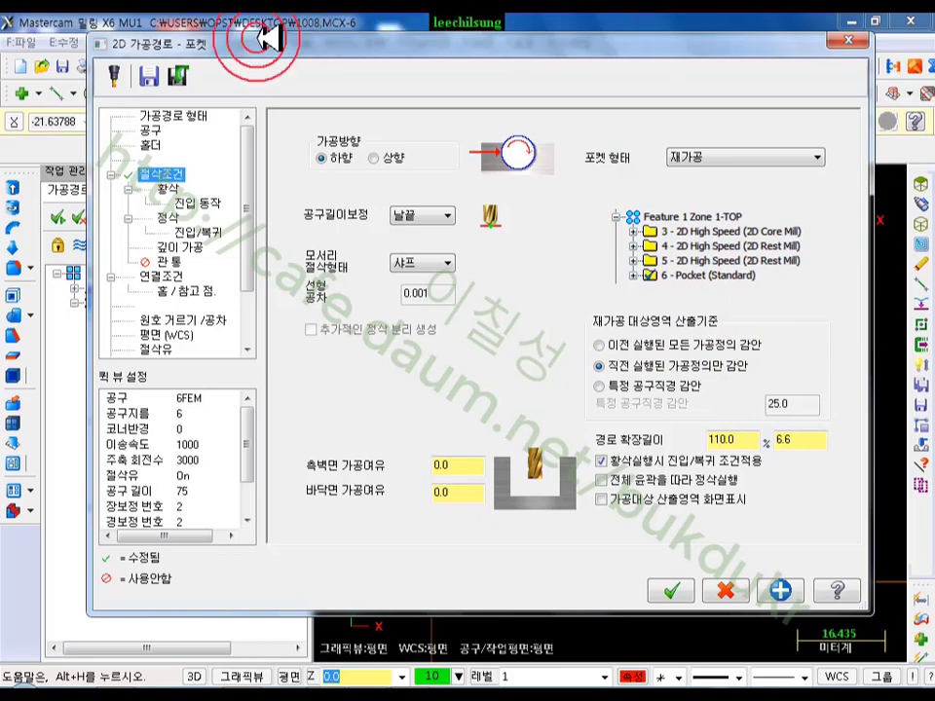
left_click_drag(268, 39, 472, 55)
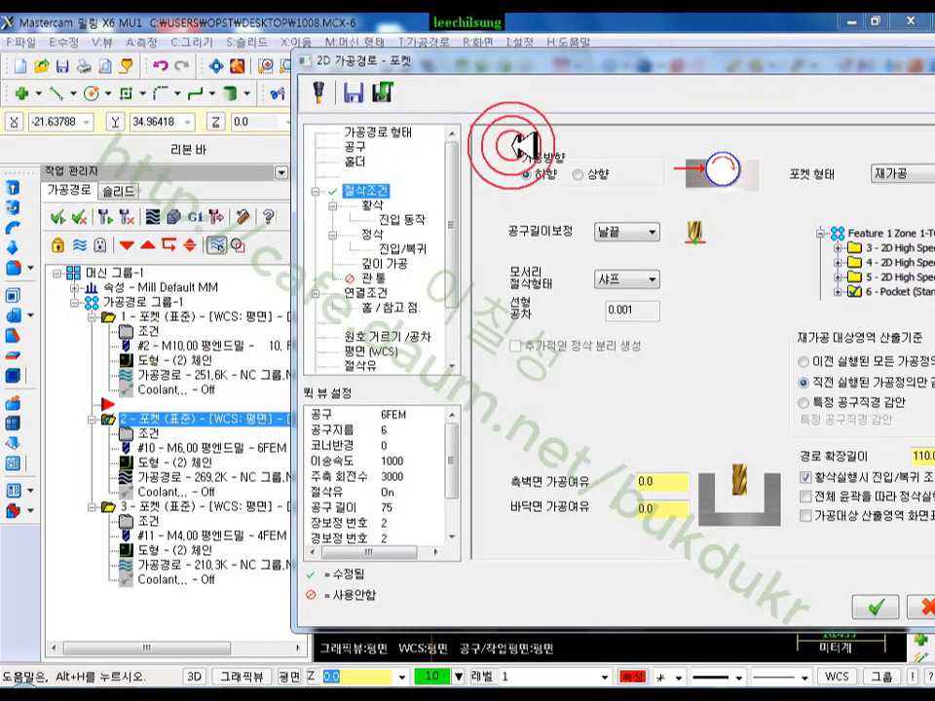
left_click_drag(612, 54, 238, 37)
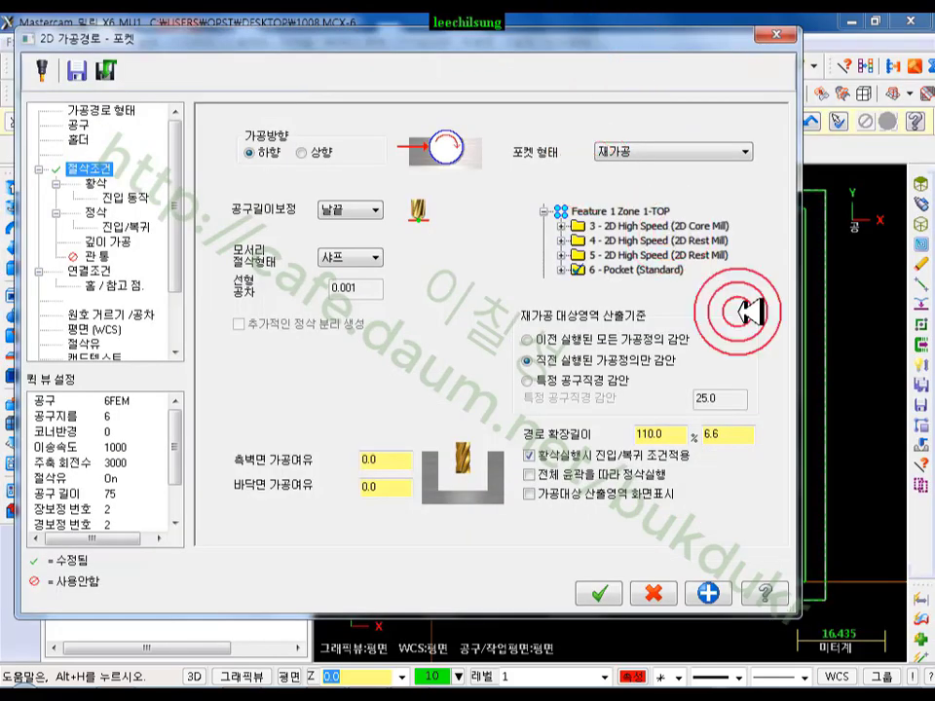
- Base the 6 mm pocket's remachining area on a specified tool diameter of 10 and regenerate its toolpath
left_click(527, 380)
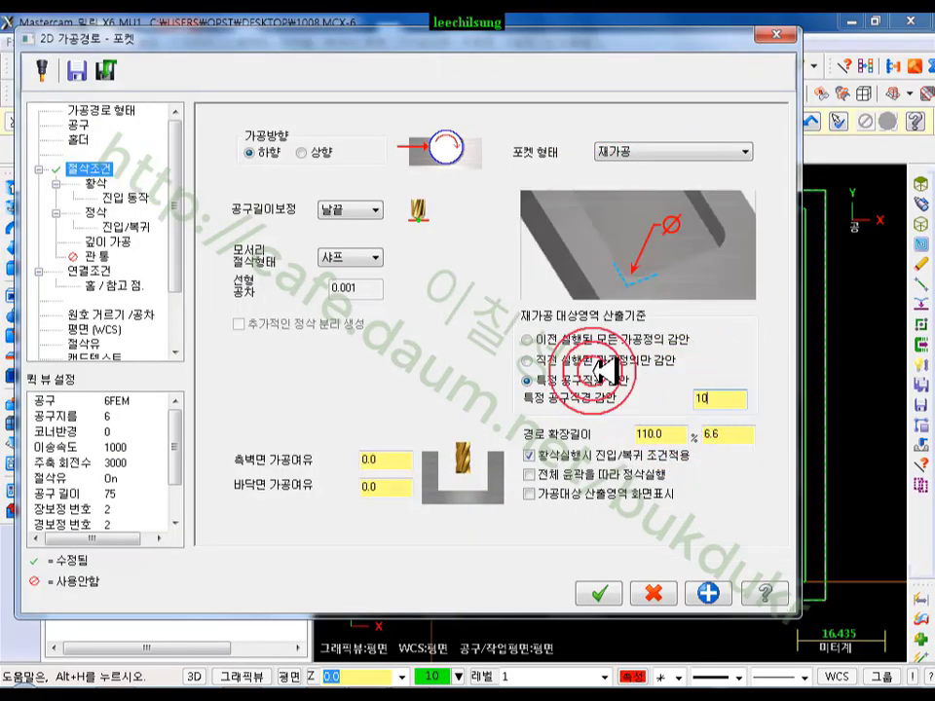
left_click(723, 400)
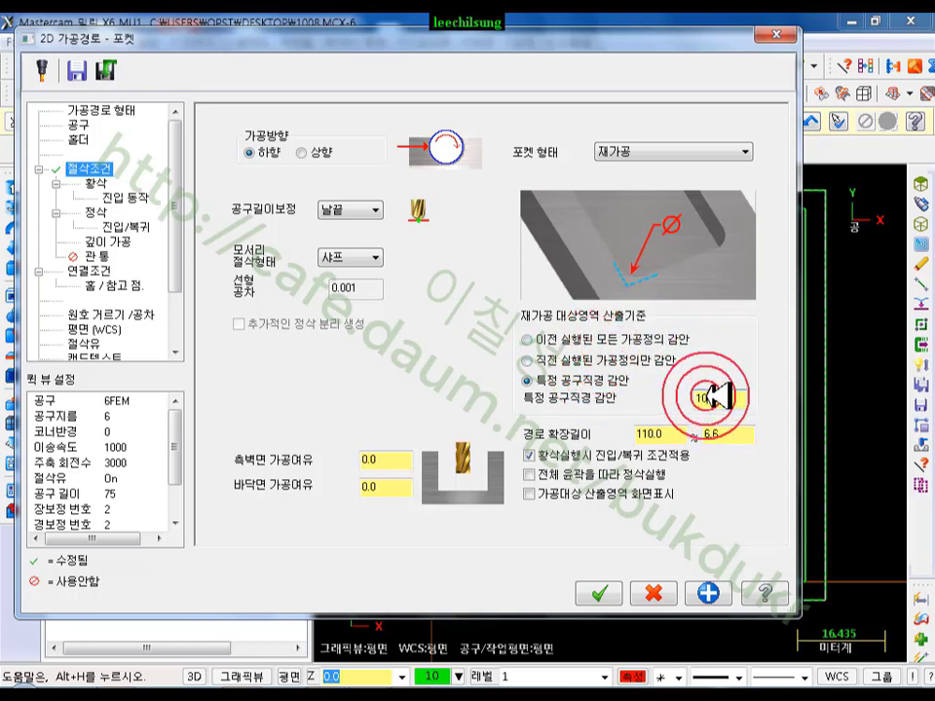
left_click(725, 434)
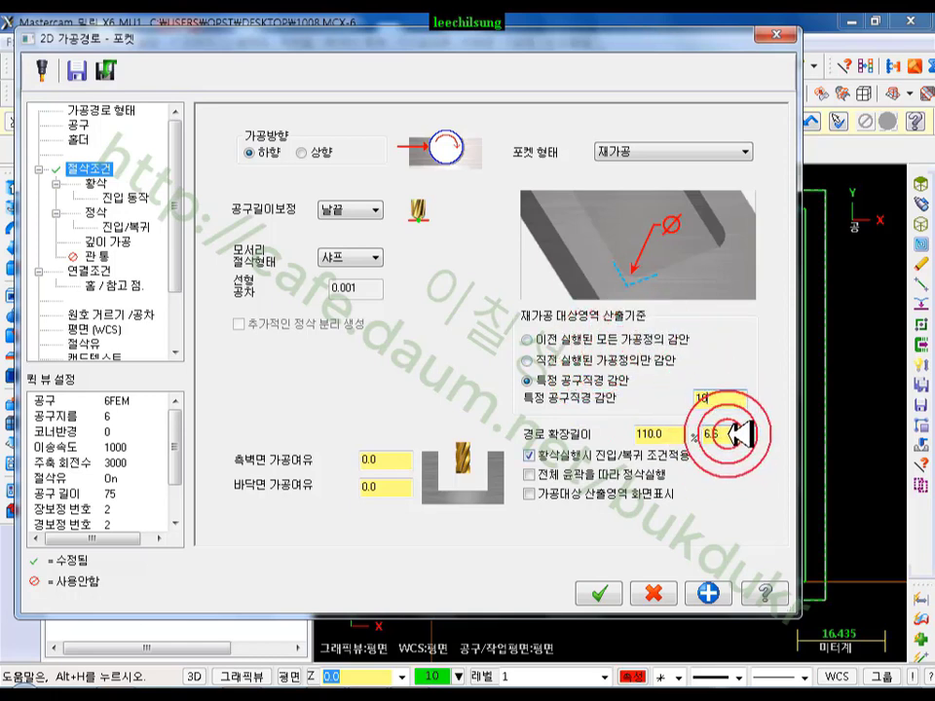
type("6.5")
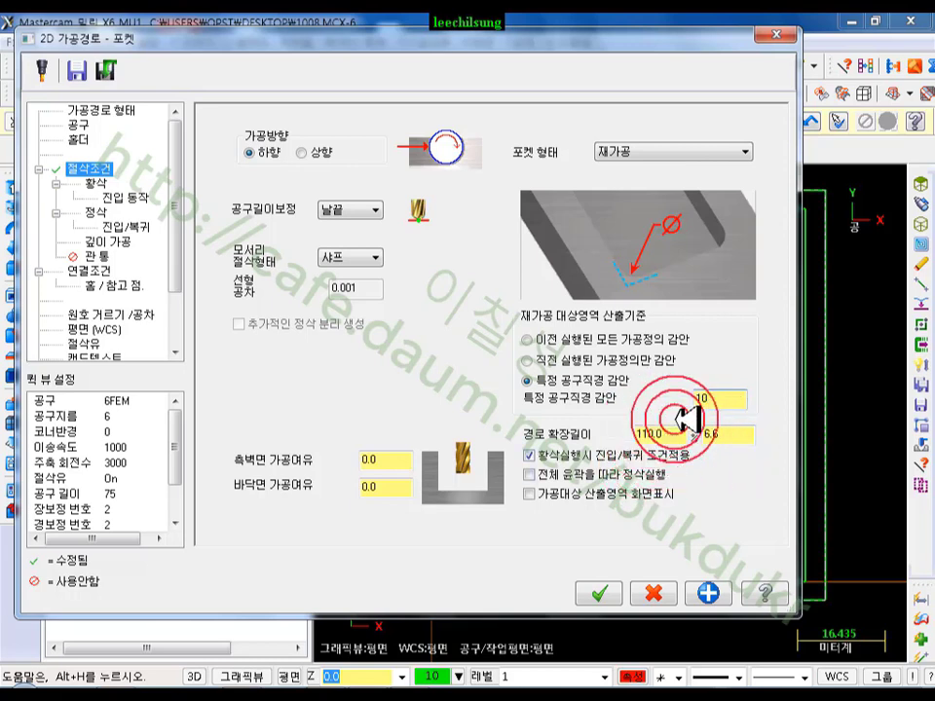
left_click(606, 585)
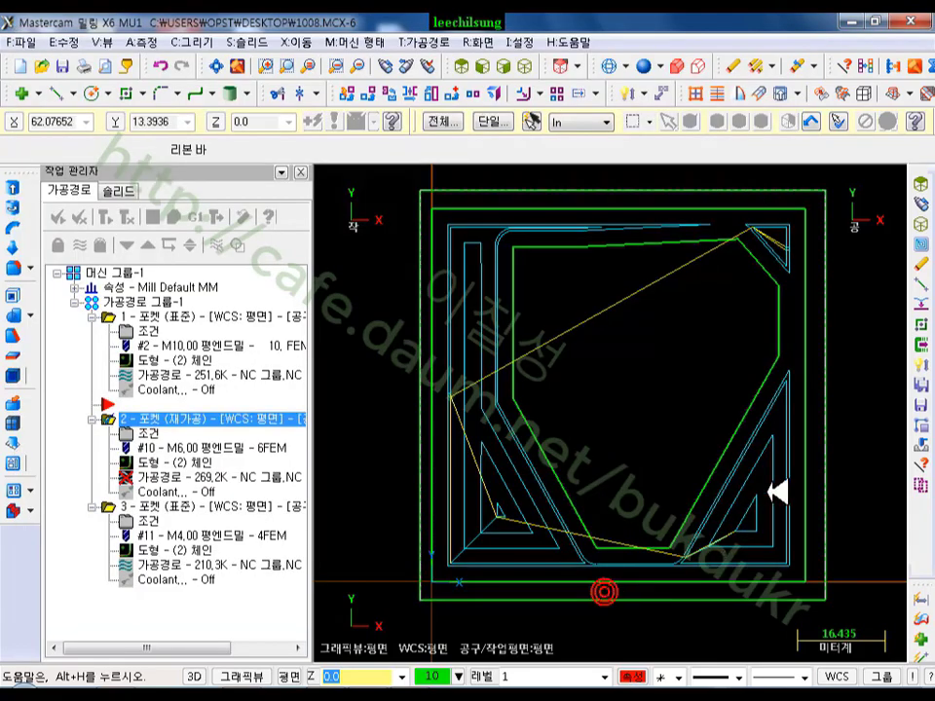
left_click(126, 223)
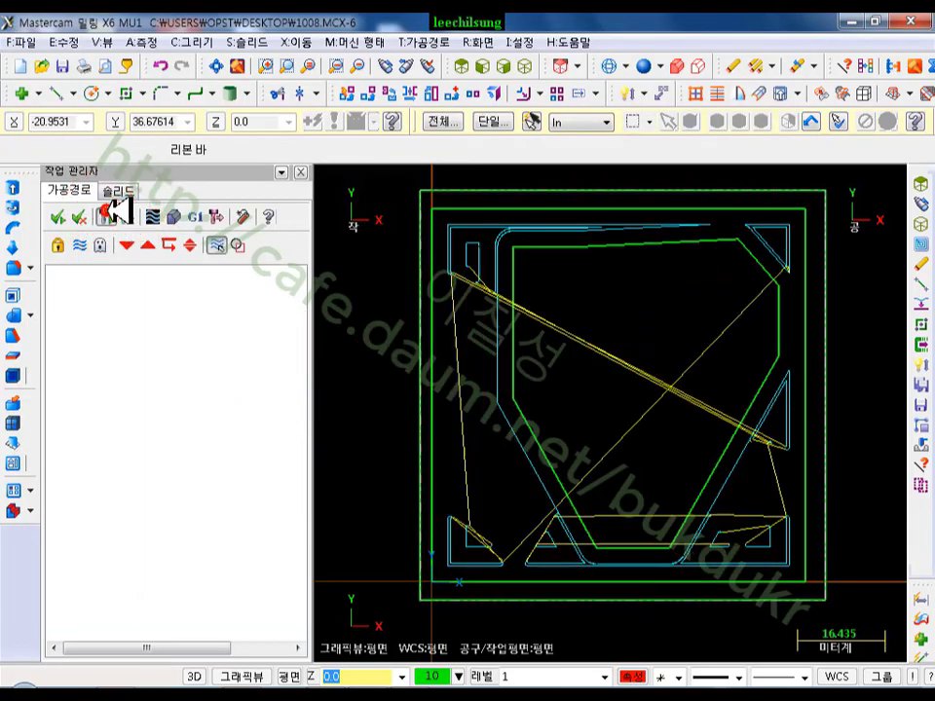
- Change the pocket type of the third (4 mm) pocket operation from standard to remachining (재가공)
scroll(623, 322, "down", 1)
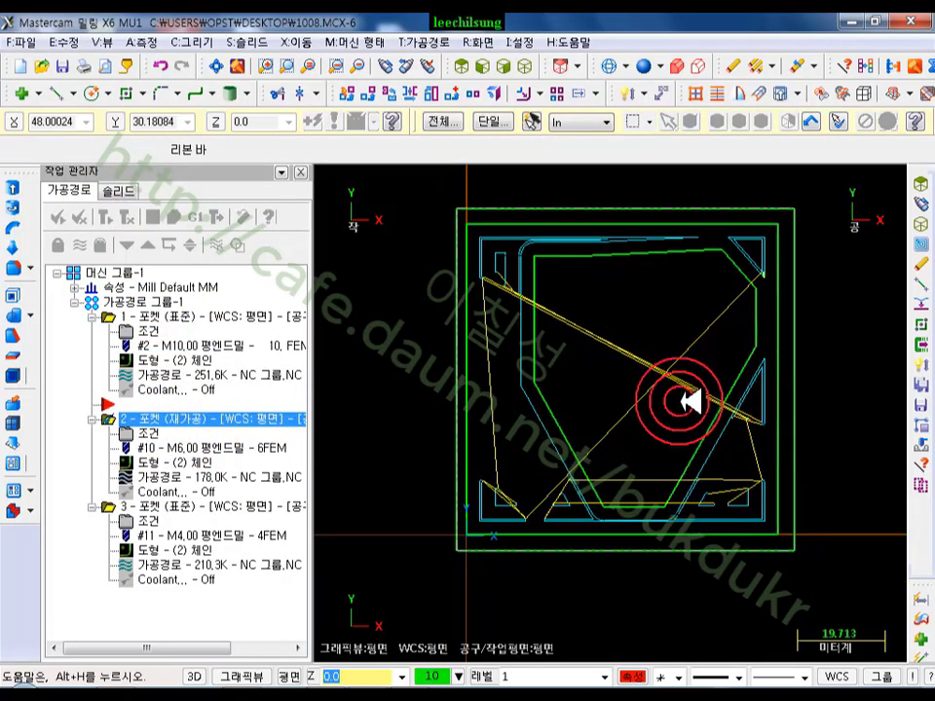
left_click(136, 507)
left_click(156, 526)
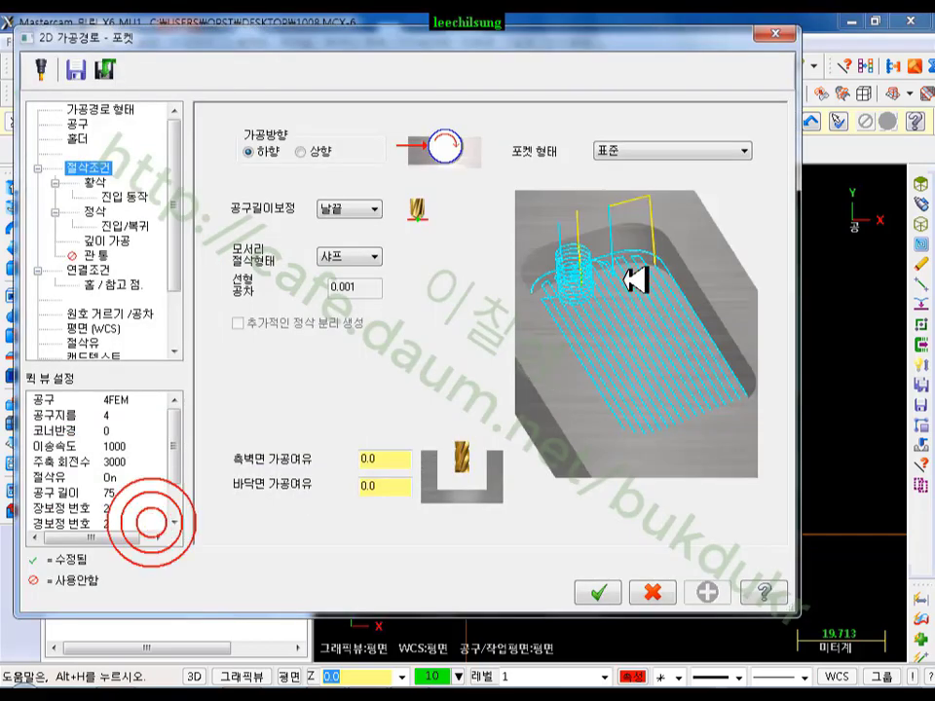
left_click(651, 150)
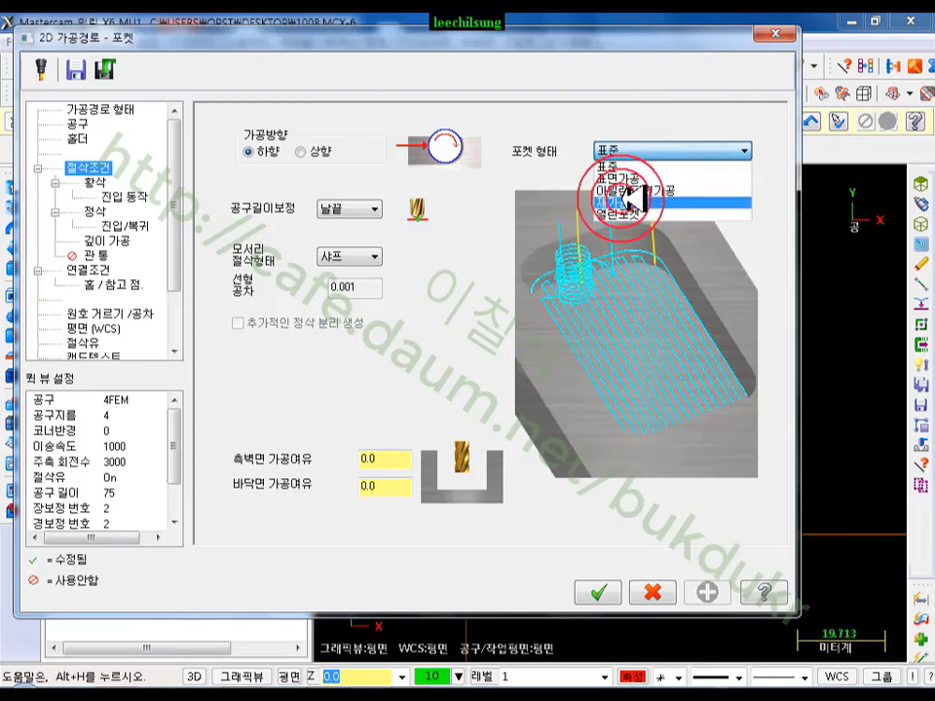
left_click(628, 201)
left_click_drag(261, 44, 487, 69)
left_click_drag(559, 66, 320, 64)
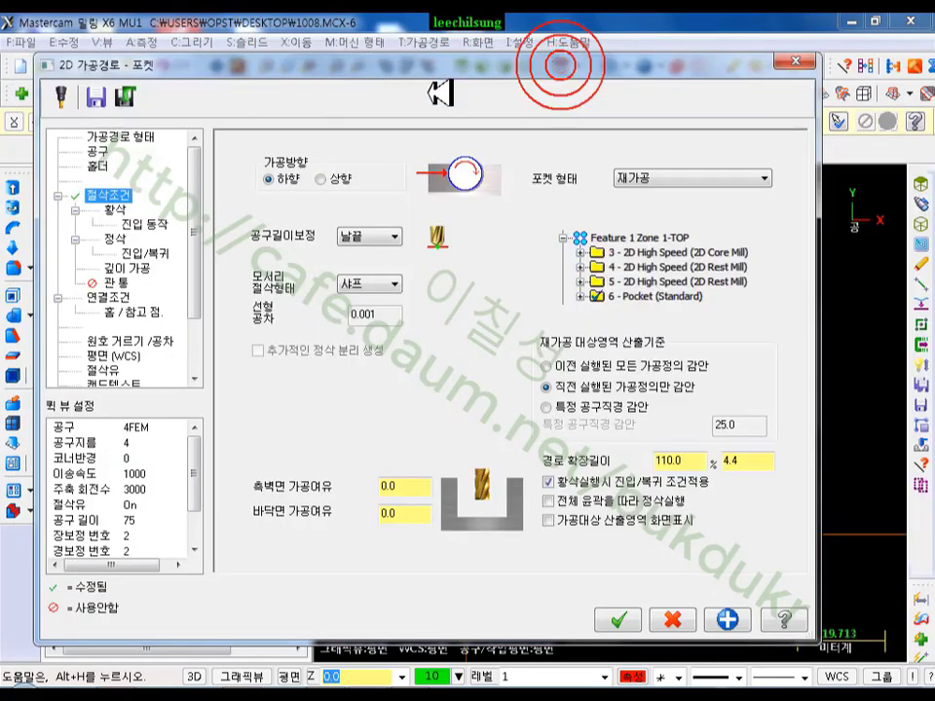
- Base the 4 mm pocket's remachining area on a specified tool diameter of 6 and regenerate its toolpath
left_click(593, 411)
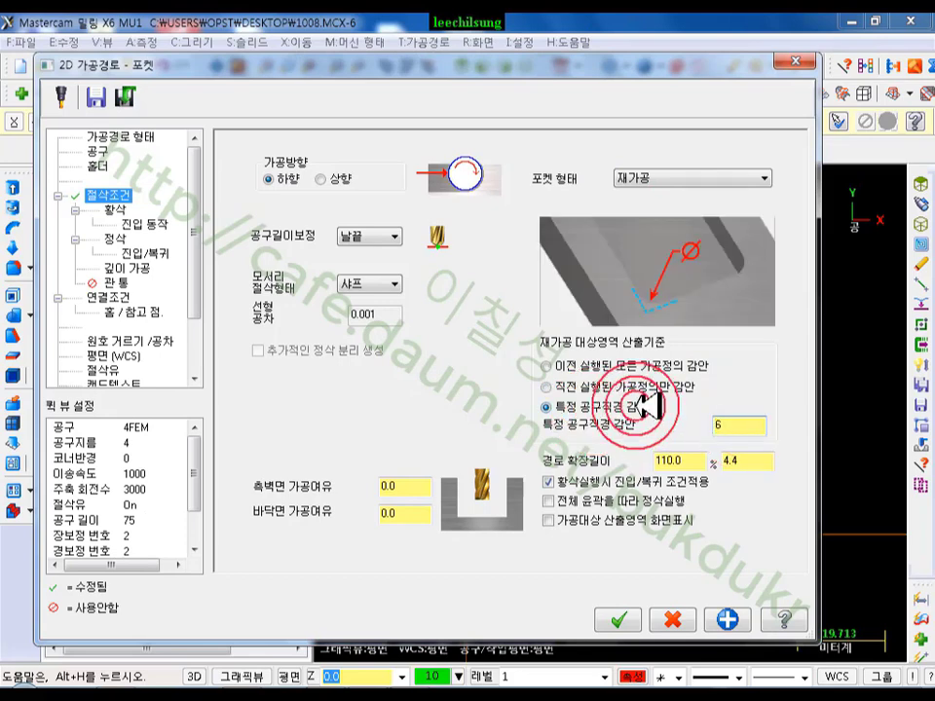
left_click(753, 422)
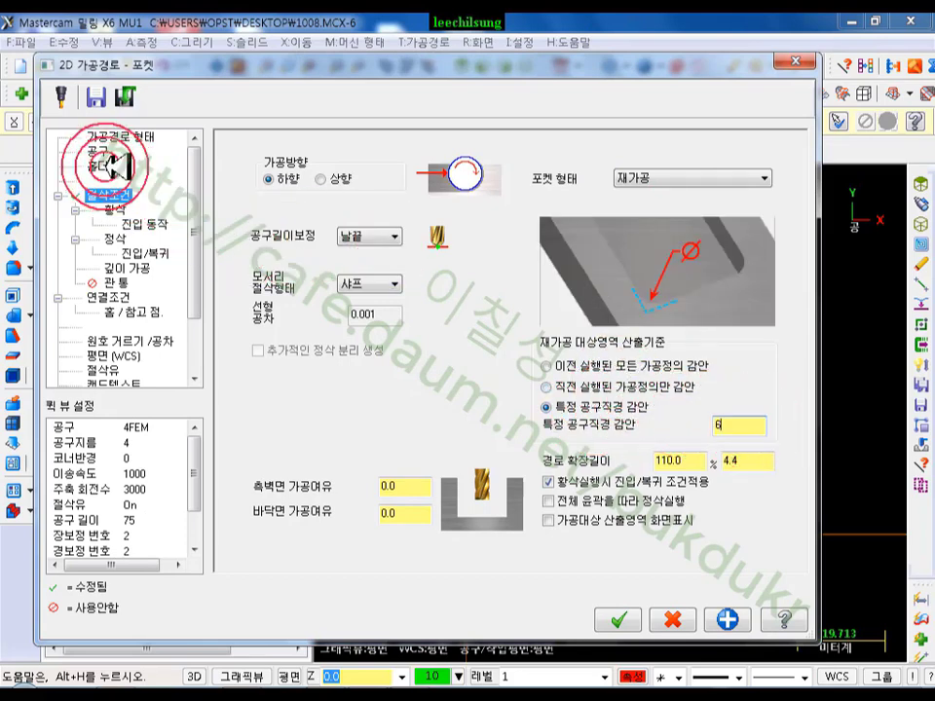
left_click(621, 619)
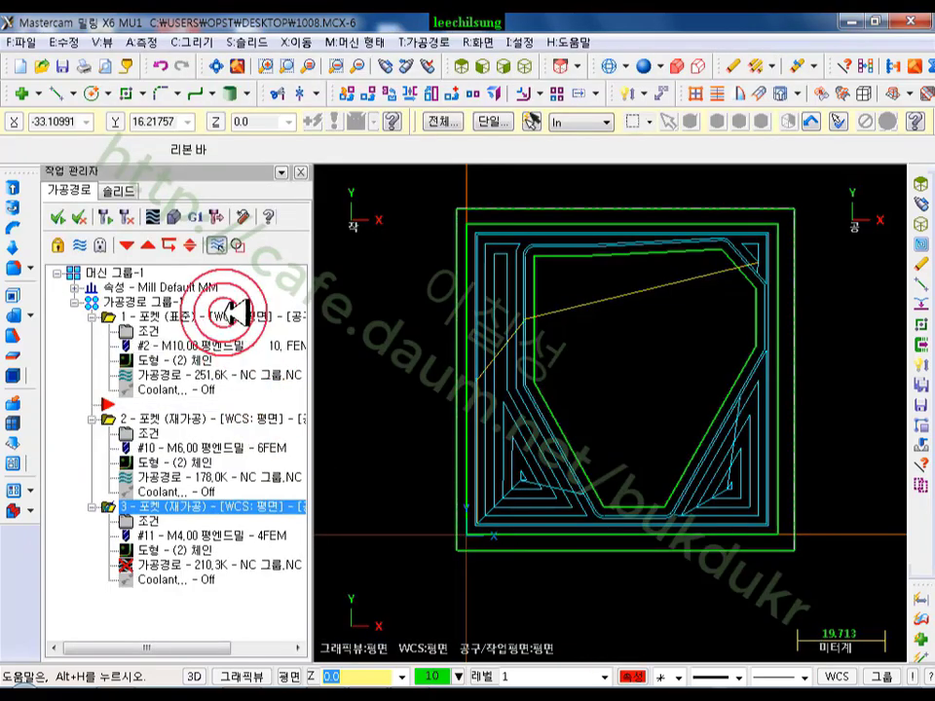
left_click(126, 216)
scroll(737, 494, "down", 1)
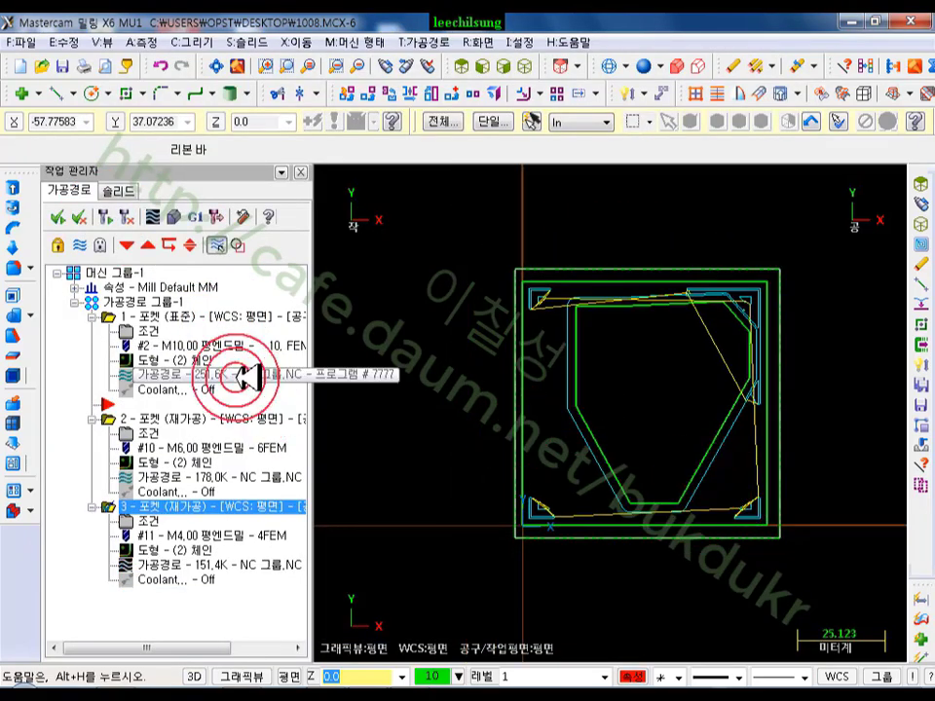
- Backplot all three pocket operations to the end, close the backplot, and inspect the toolpaths in the pocket's upper-left corner
left_click(146, 300)
left_click(175, 222)
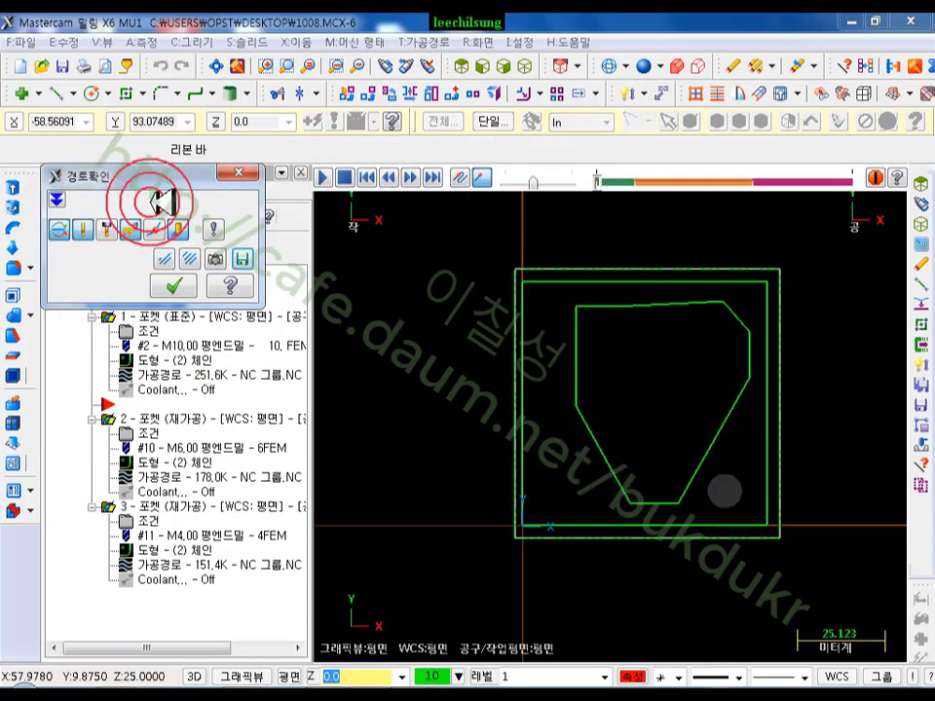
mouse_move(605, 176)
left_mouse_down()
mouse_move(653, 175)
mouse_move(680, 161)
mouse_move(883, 160)
mouse_move(817, 269)
left_mouse_up()
scroll(693, 380, "up", 2)
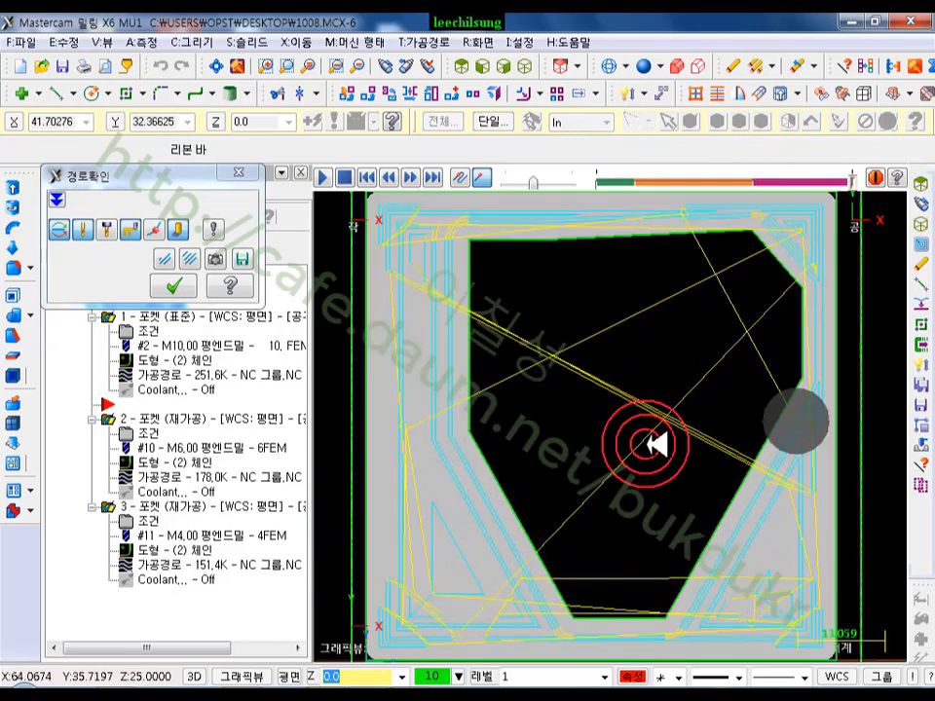
scroll(653, 448, "down", 1)
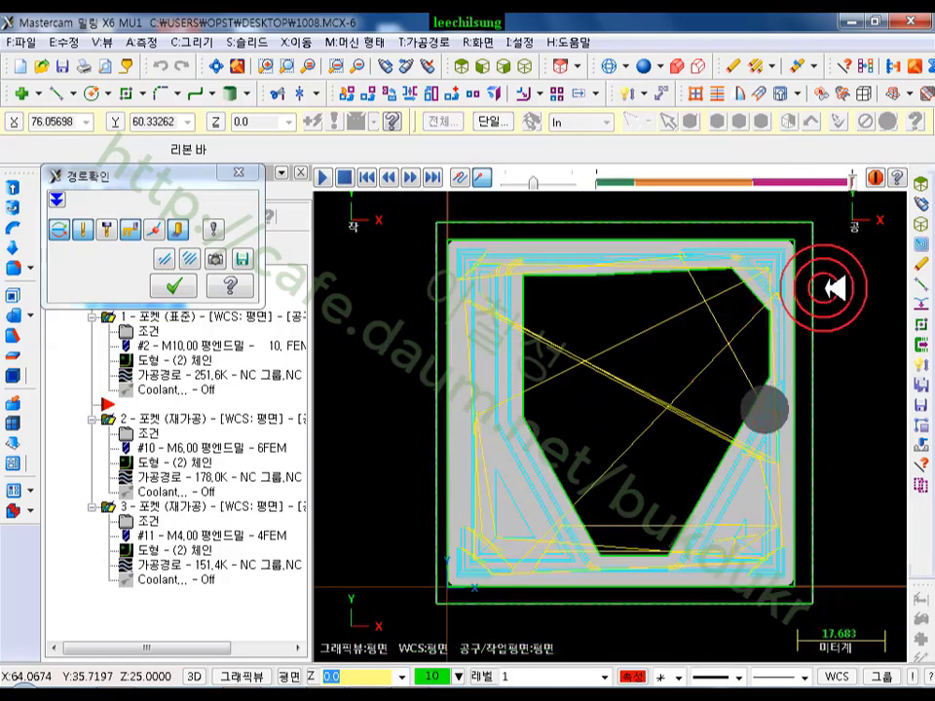
left_click(174, 283)
scroll(458, 255, "up", 4)
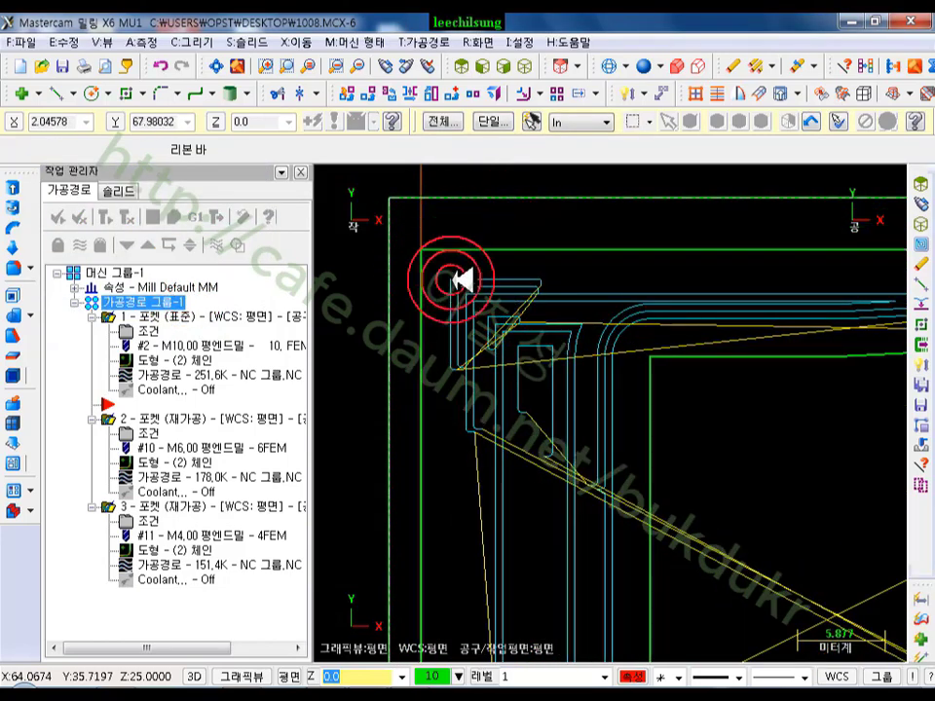
scroll(482, 227, "down", 2)
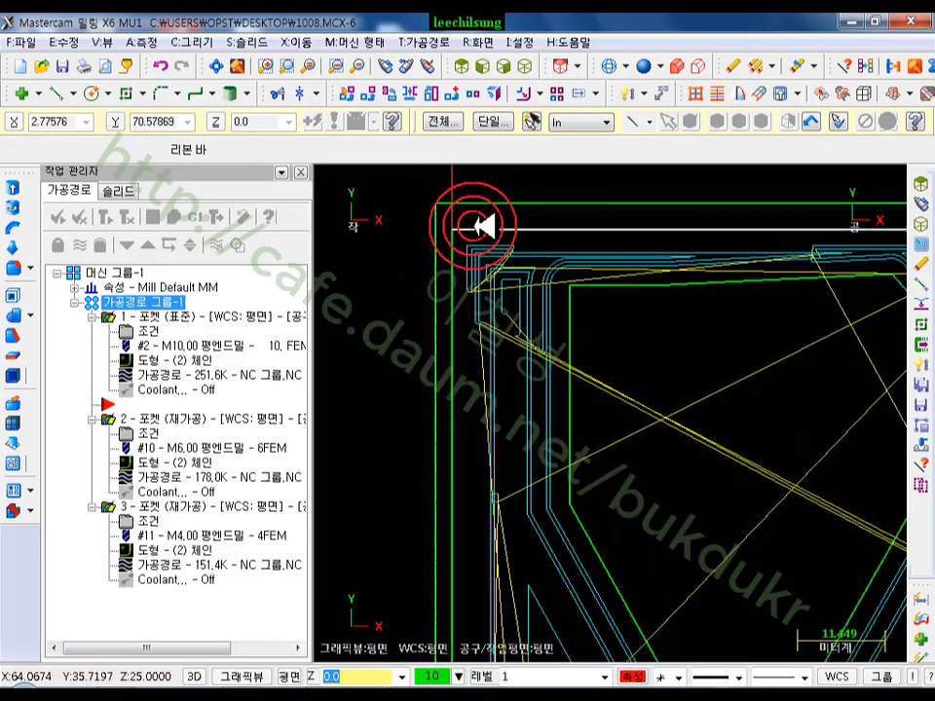
- Backplot the 4 mm remachining pocket, examine its tool and holder in an isometric view, and close the backplot
left_click(185, 560)
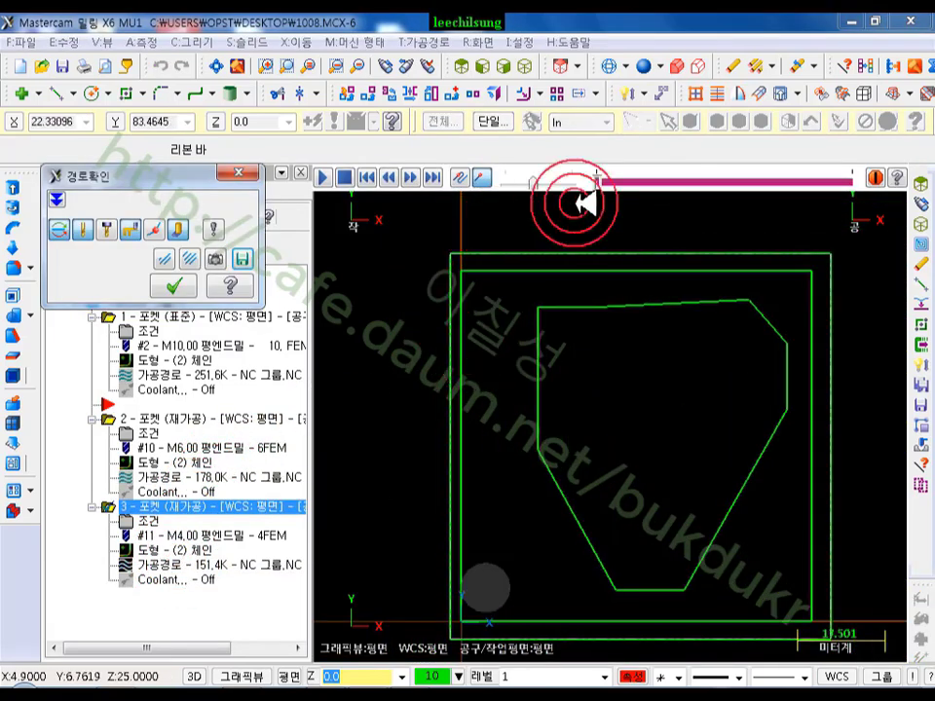
left_click(526, 66)
scroll(547, 359, "down", 2)
scroll(507, 261, "up", 3)
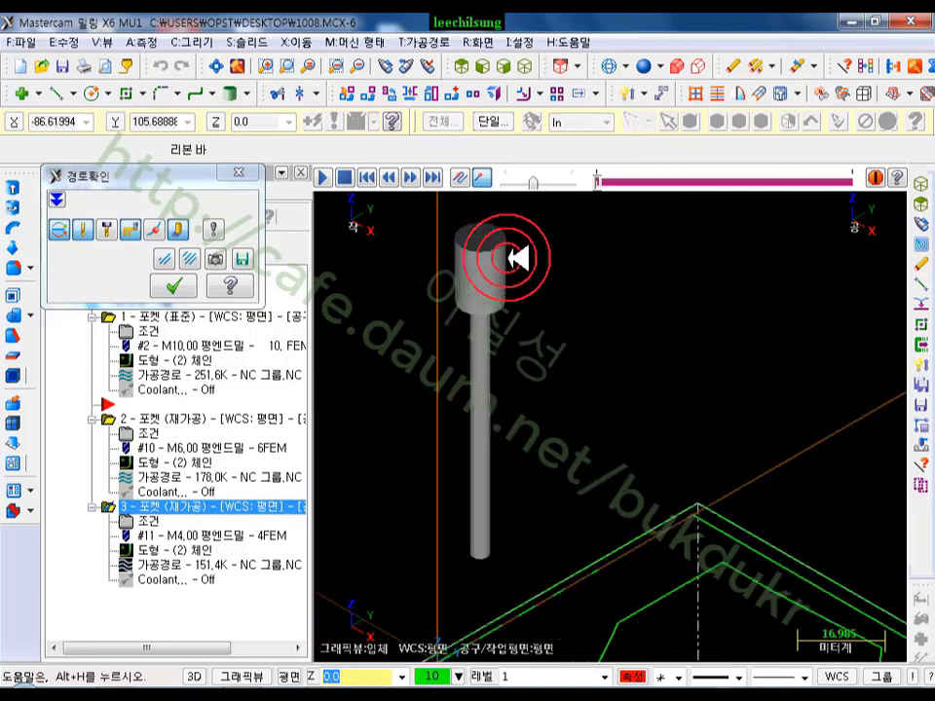
scroll(526, 288, "down", 2)
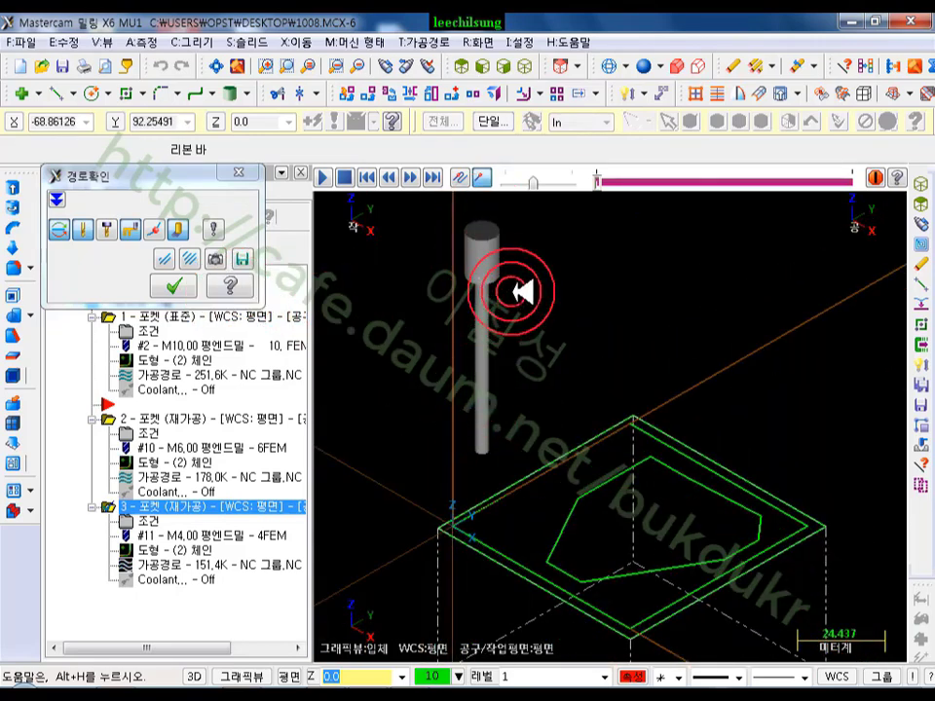
left_click(176, 284)
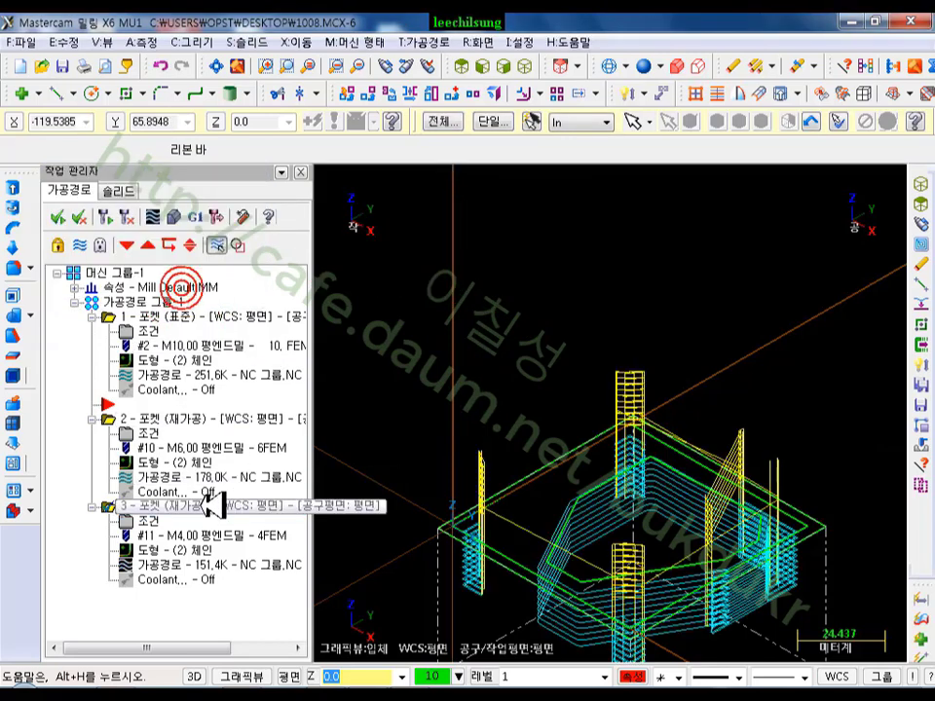
- Open the tool definition of the third pocket operation's 4 mm flat end mill
double_click(159, 535)
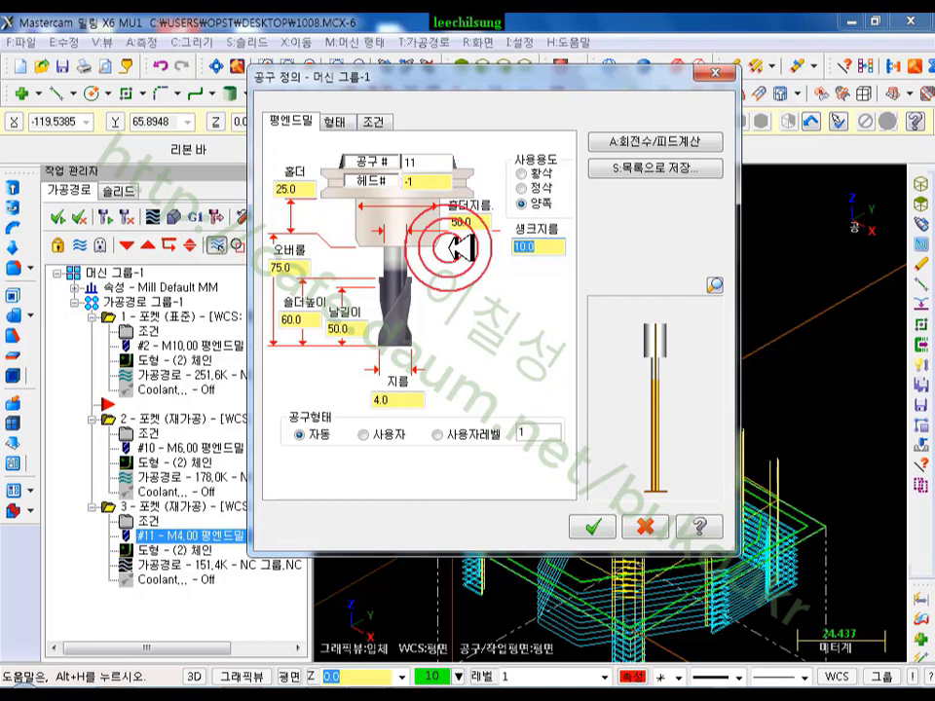
- Apply the 4 mm flat end mill's definition and set the 6 mm end mill's shank diameter to 6, updating all operations using them
left_click(592, 527)
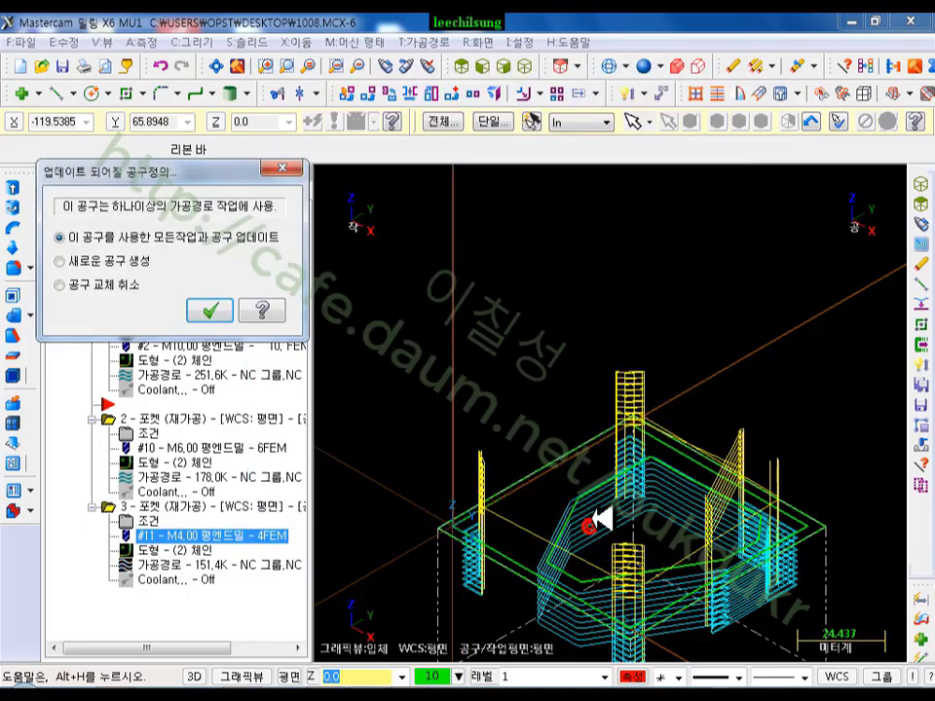
left_click(208, 312)
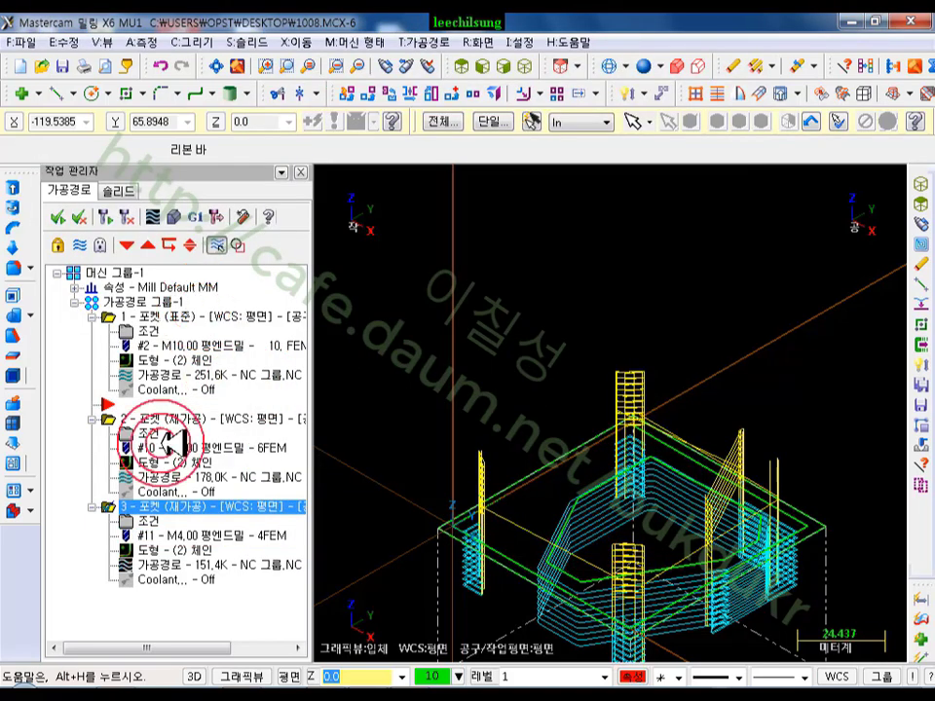
double_click(161, 446)
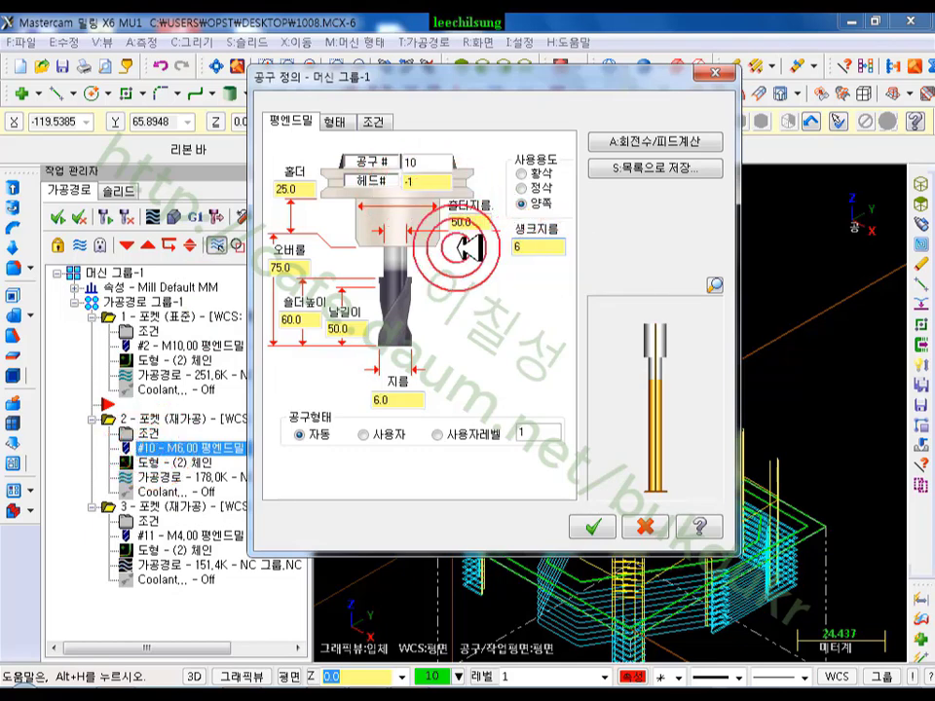
left_click(590, 527)
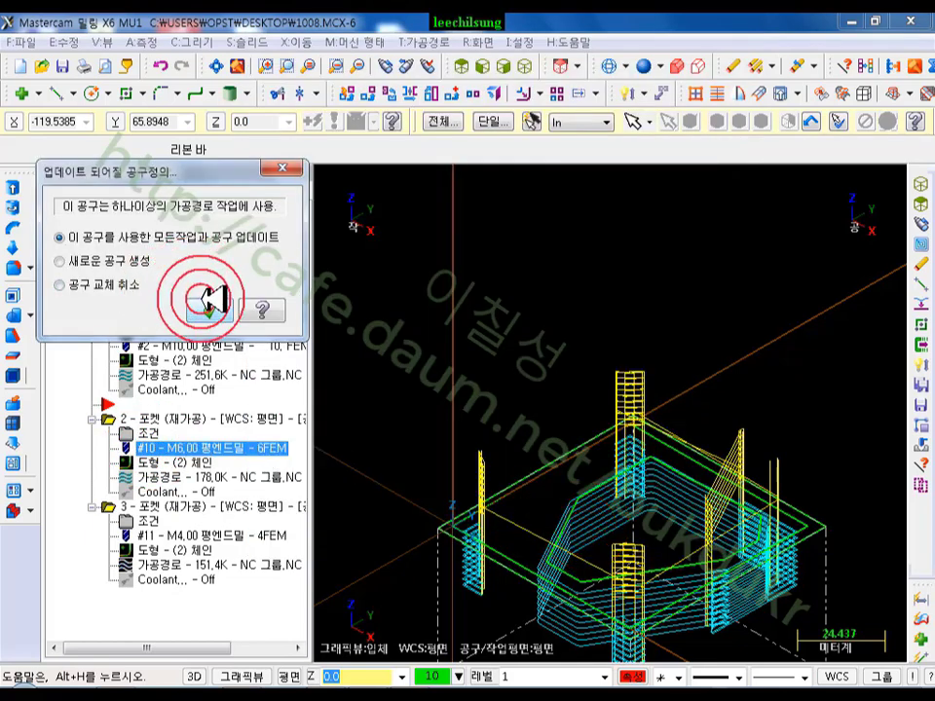
- Backplot all three pocket operations of toolpath group 1 in top view and play the simulation through
left_click(141, 303)
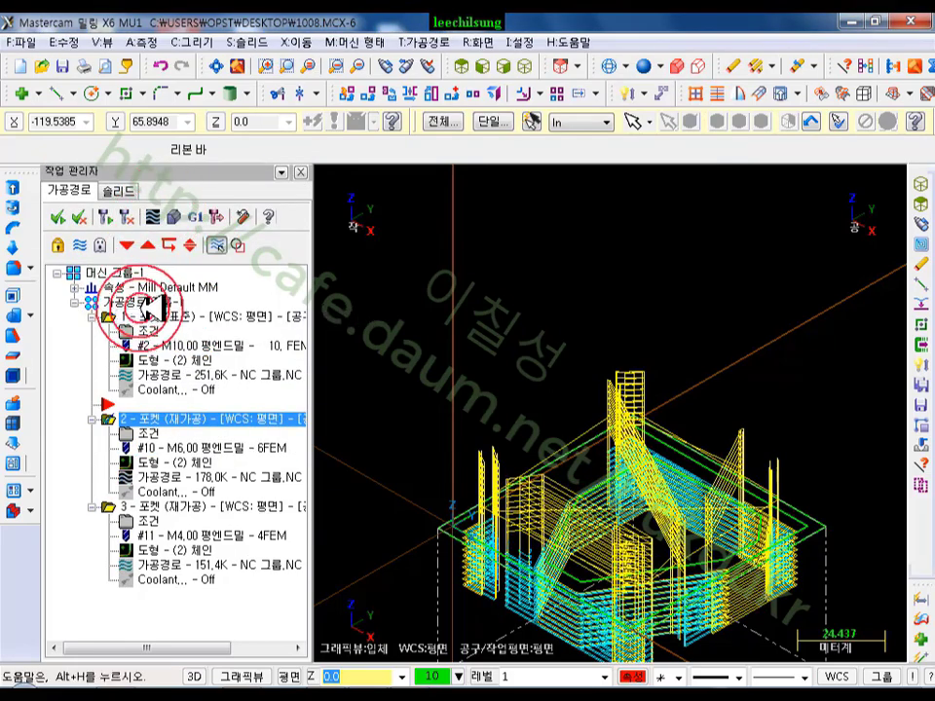
left_click(151, 216)
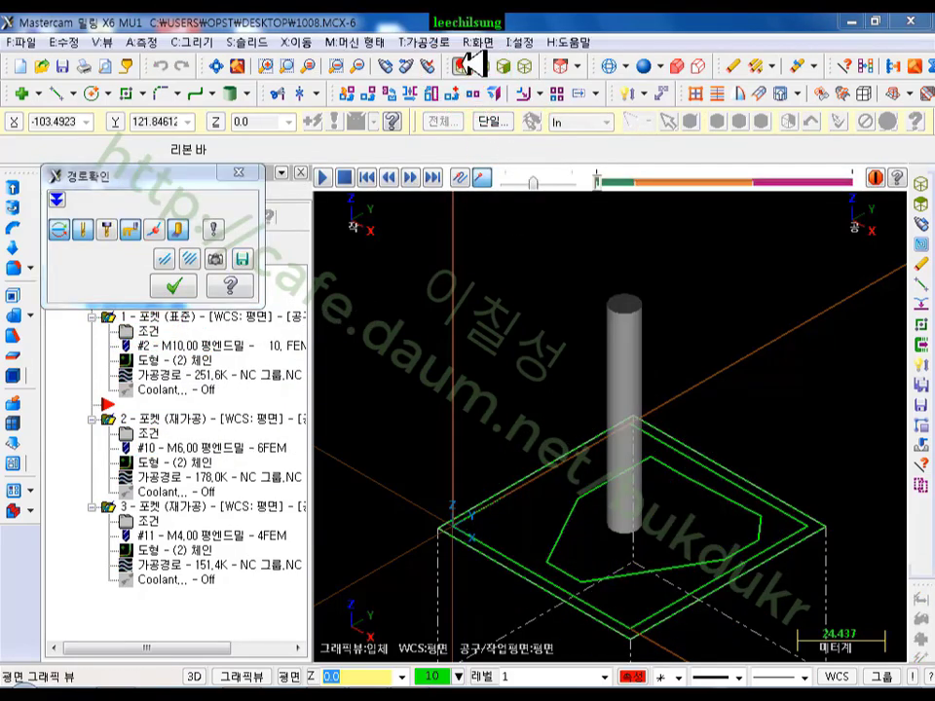
left_click(460, 65)
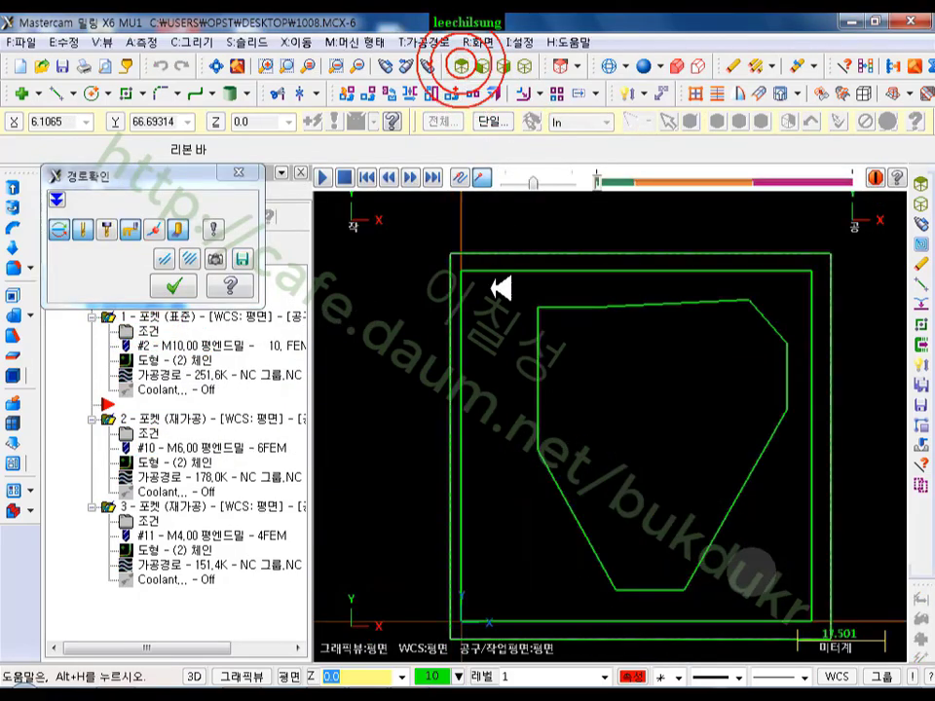
left_click(323, 177)
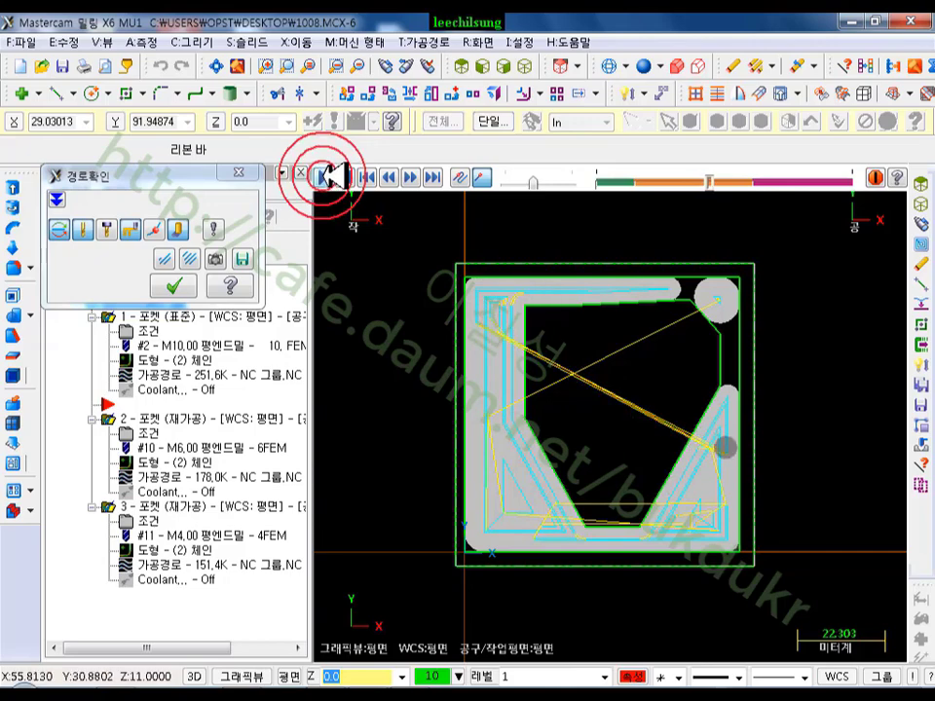
scroll(742, 298, "up", 1)
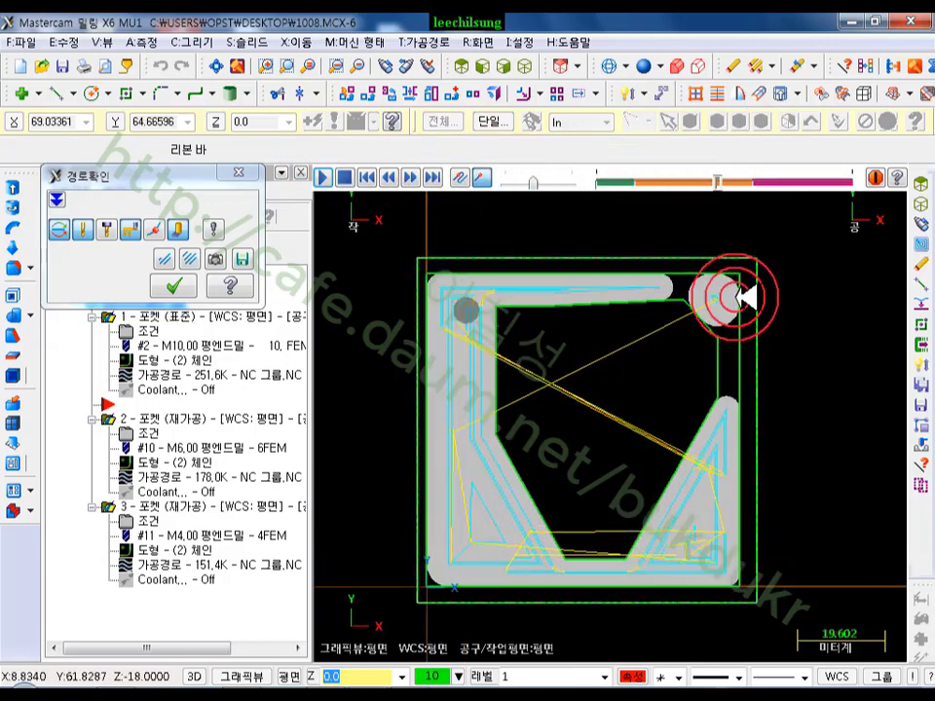
scroll(736, 289, "up", 1)
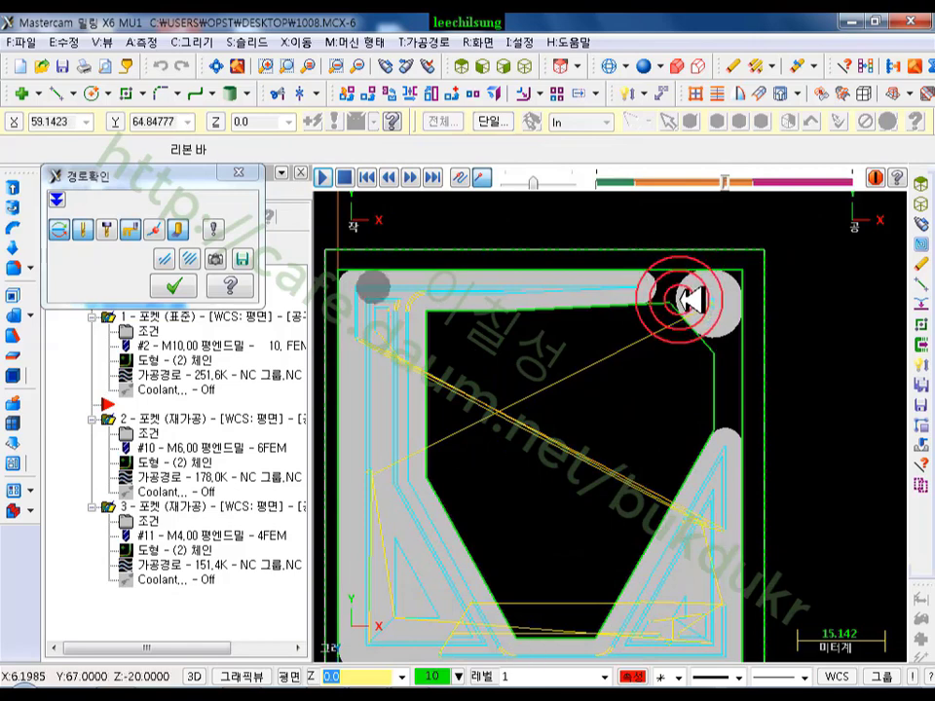
scroll(705, 295, "down", 1)
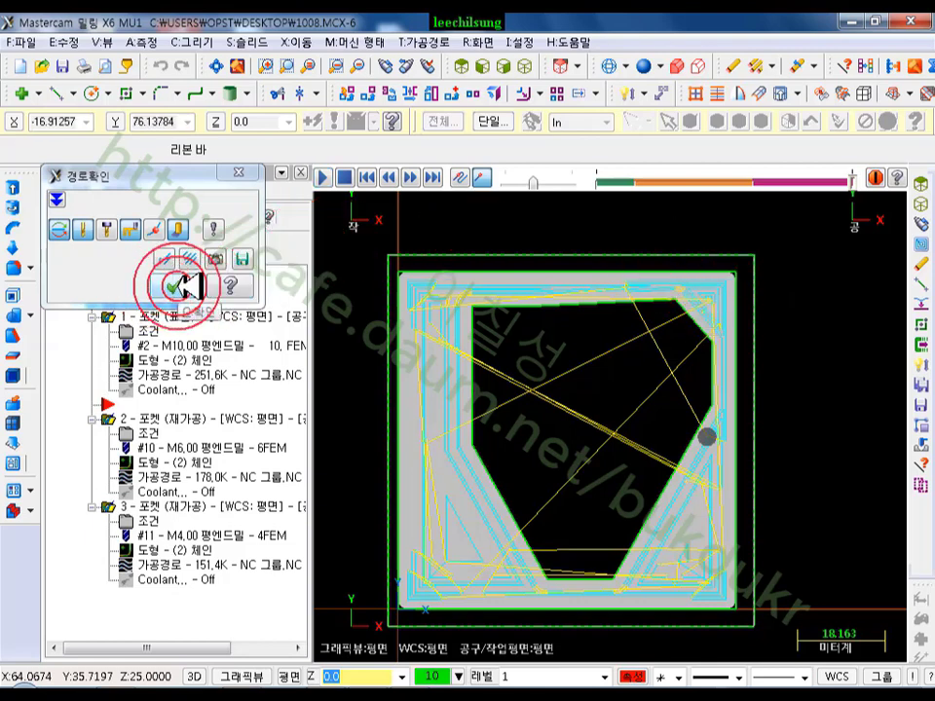
- Rewind the backplot to its start and move it partway into the first pocket operation with the 10 mm end mill
left_click(444, 184)
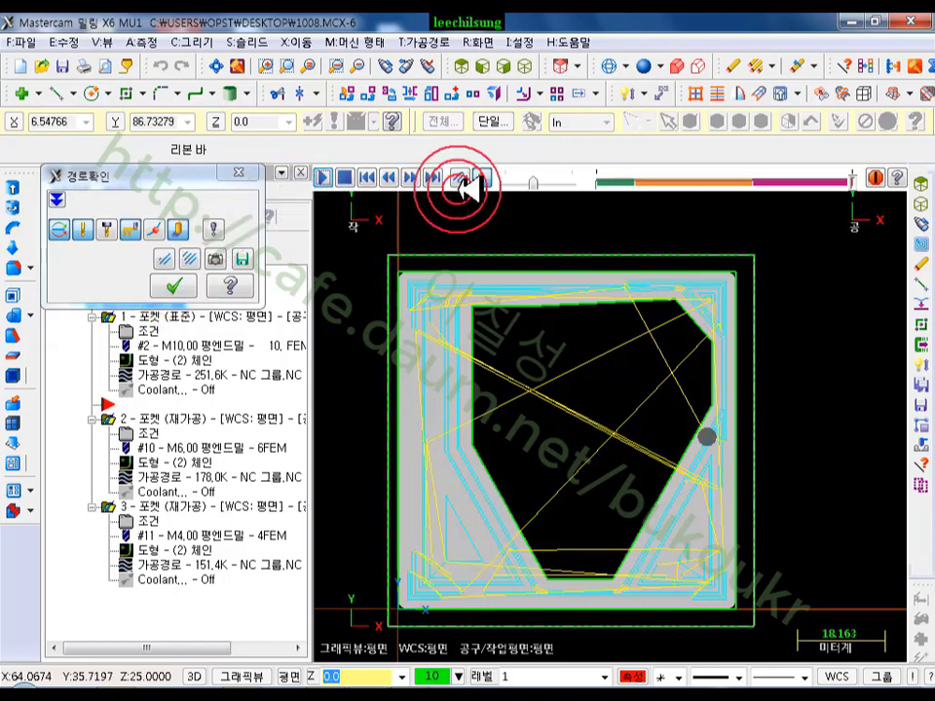
left_click(844, 184)
left_click(539, 172)
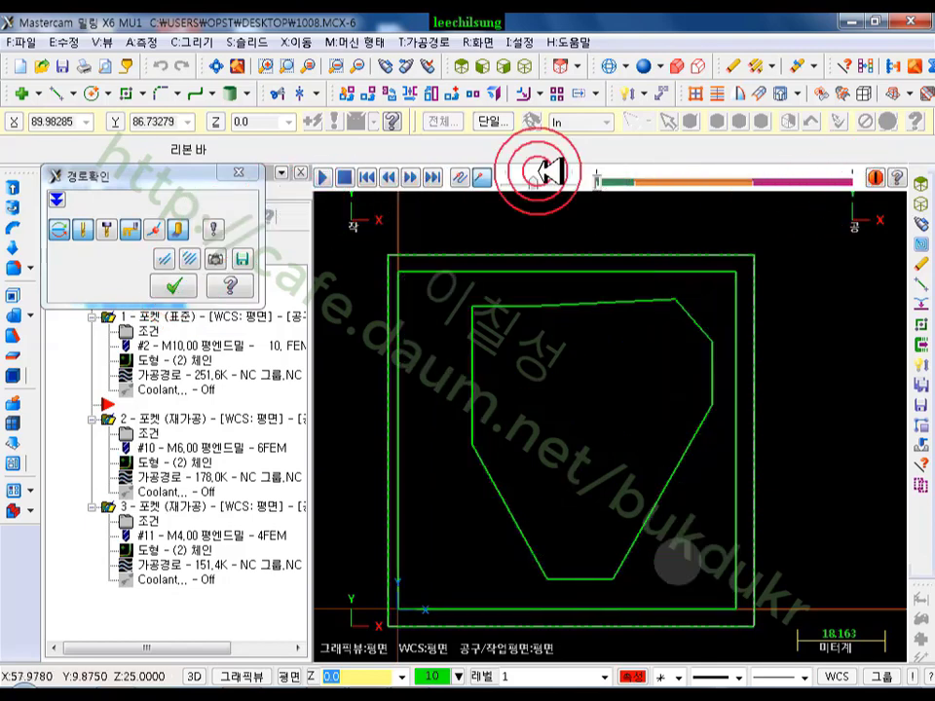
left_click(601, 184)
left_click(626, 184)
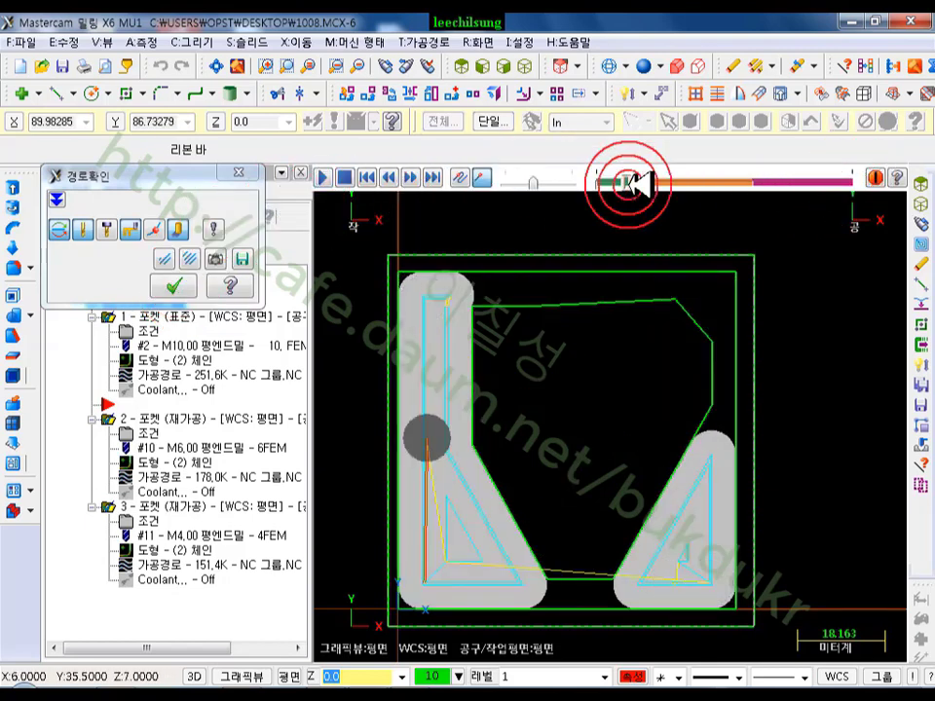
- Advance the backplot through the rest of the 10 mm pocket operation to the start of the 6 mm re-machining
scroll(540, 547, "up", 1)
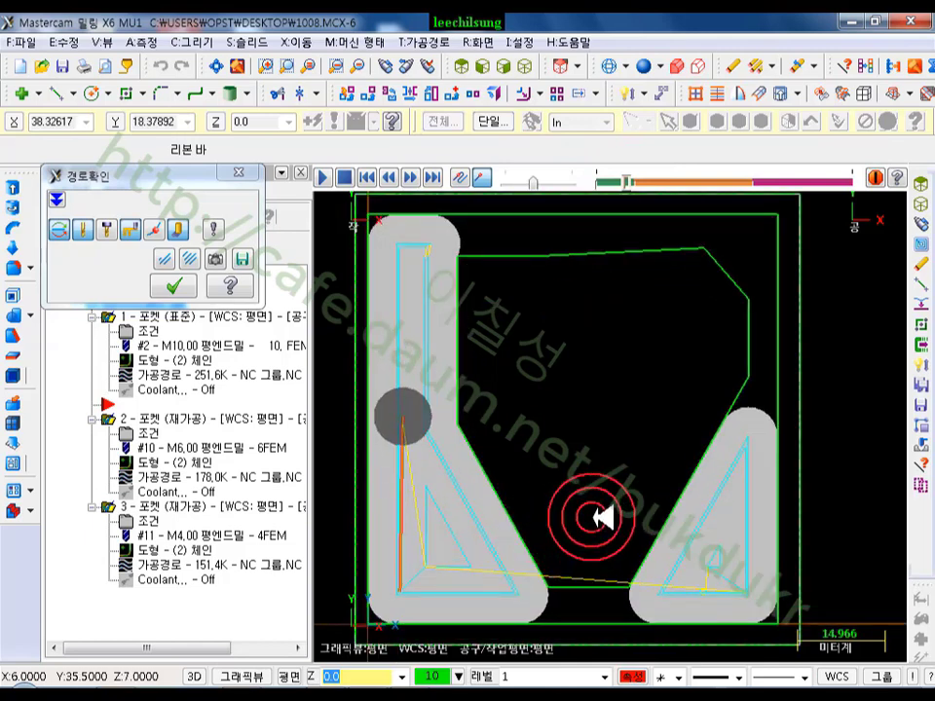
left_click(631, 182)
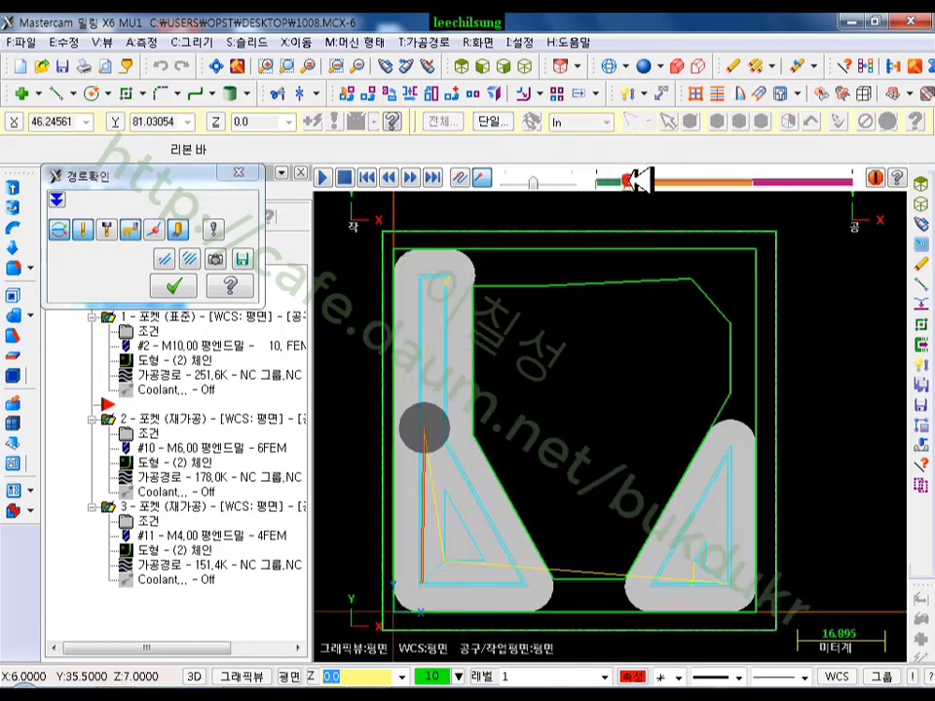
left_click(633, 180)
left_click(640, 180)
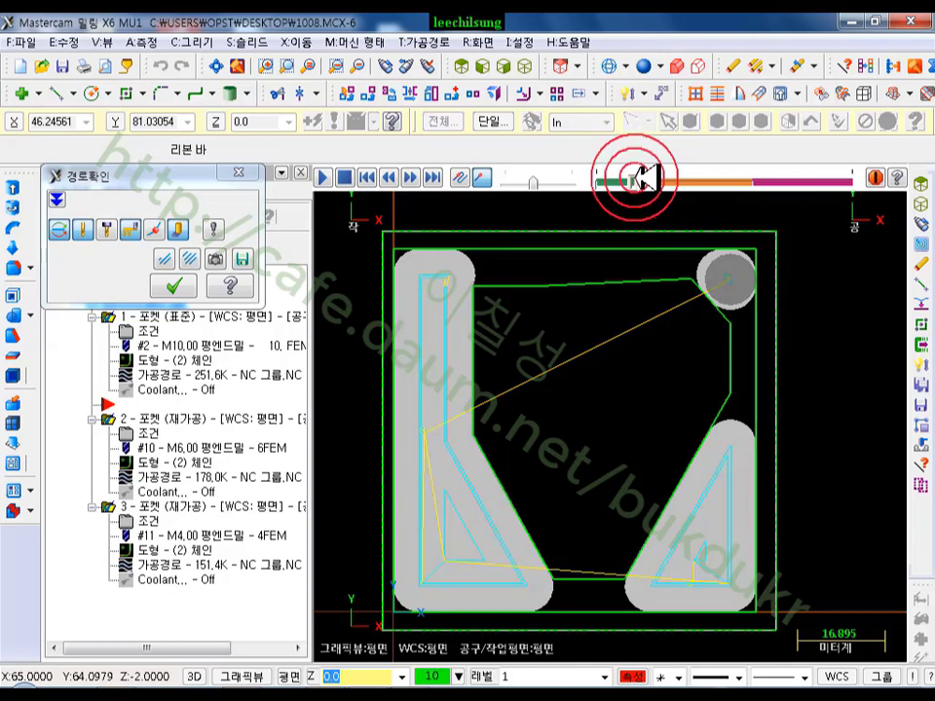
left_click(643, 180)
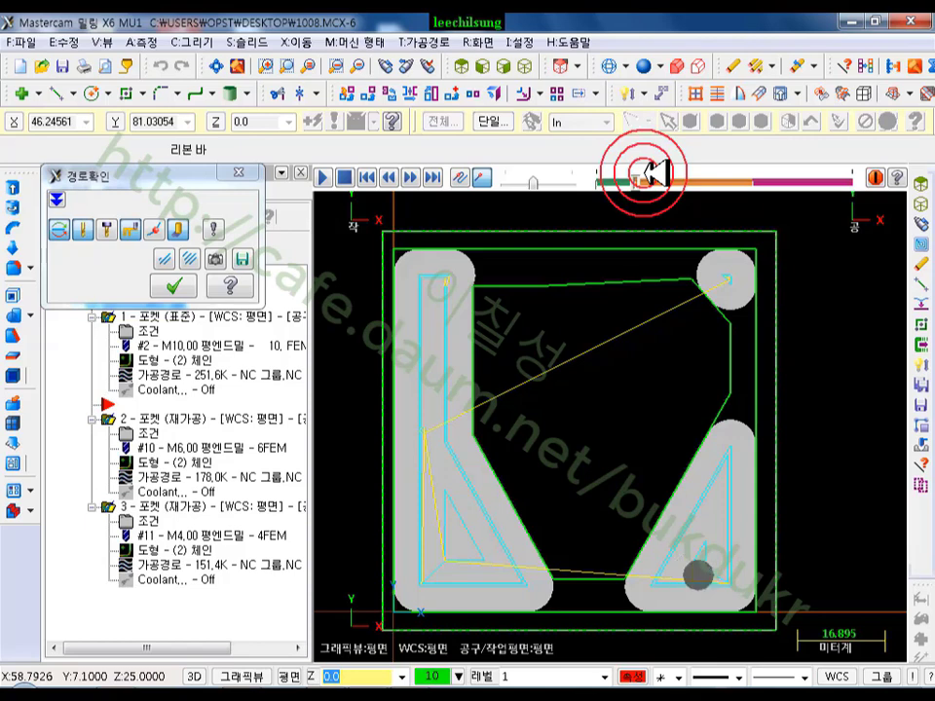
- Step through the 6 mm re-machining moves in the pocket's lower-right corner
scroll(776, 615, "up", 3)
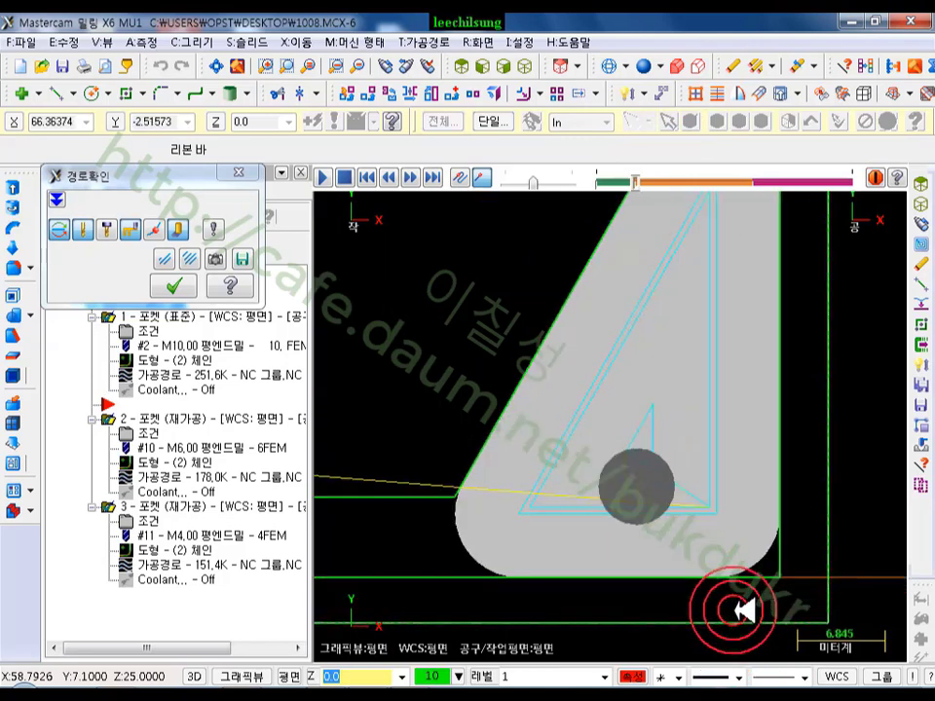
scroll(743, 609, "up", 1)
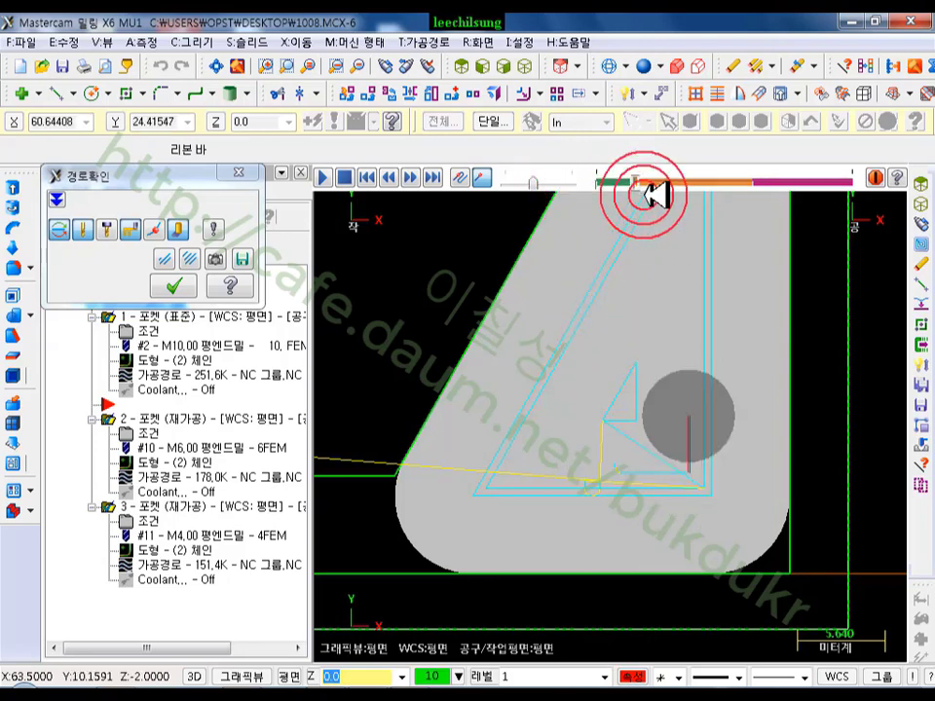
mouse_move(635, 184)
left_mouse_down()
mouse_move(580, 183)
mouse_move(644, 183)
left_mouse_up()
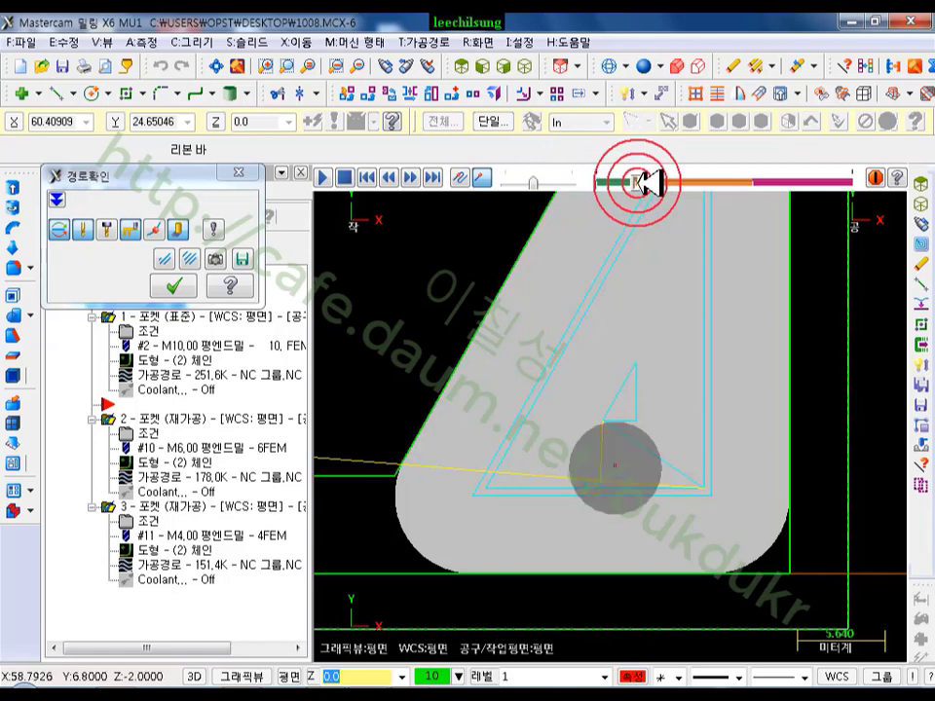
left_click_drag(635, 183, 758, 261)
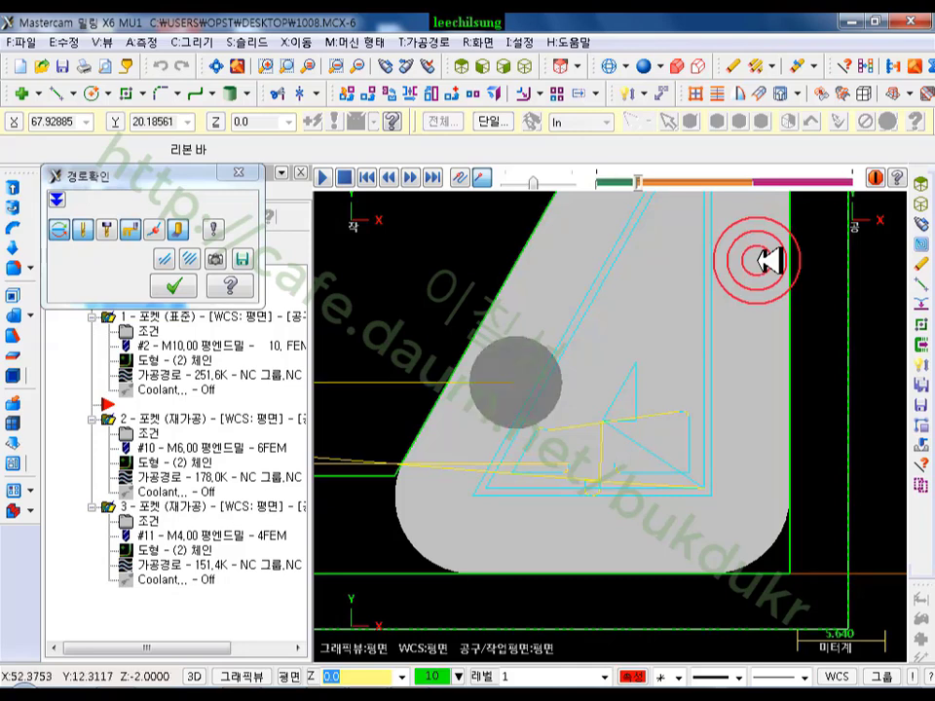
- Examine how the 6 mm tool clears the narrow gap below the island, and close the backplot
scroll(845, 507, "down", 4)
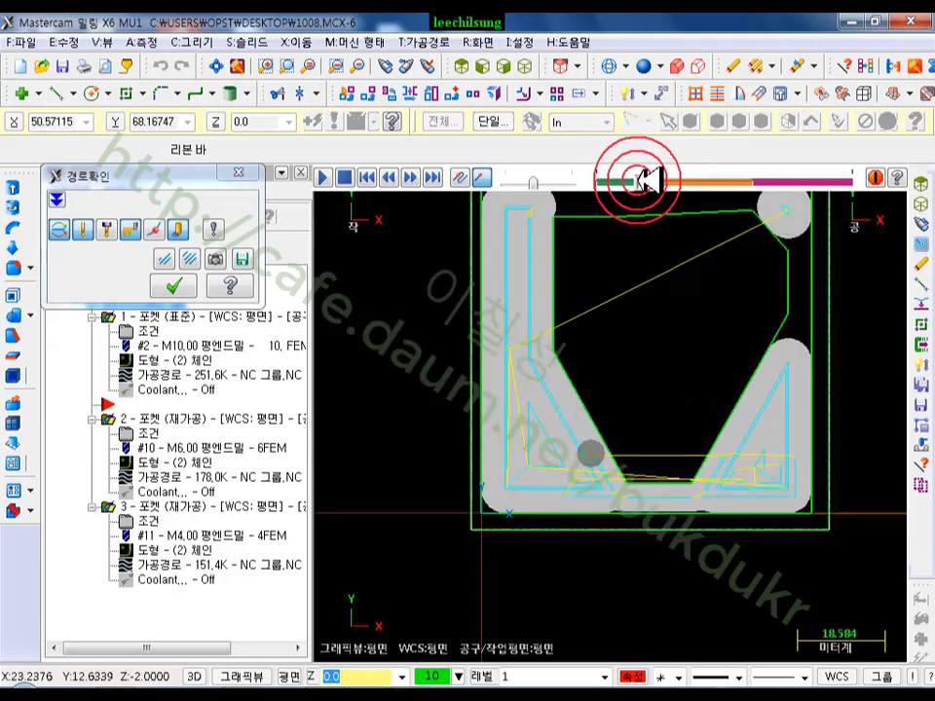
scroll(678, 560, "up", 4)
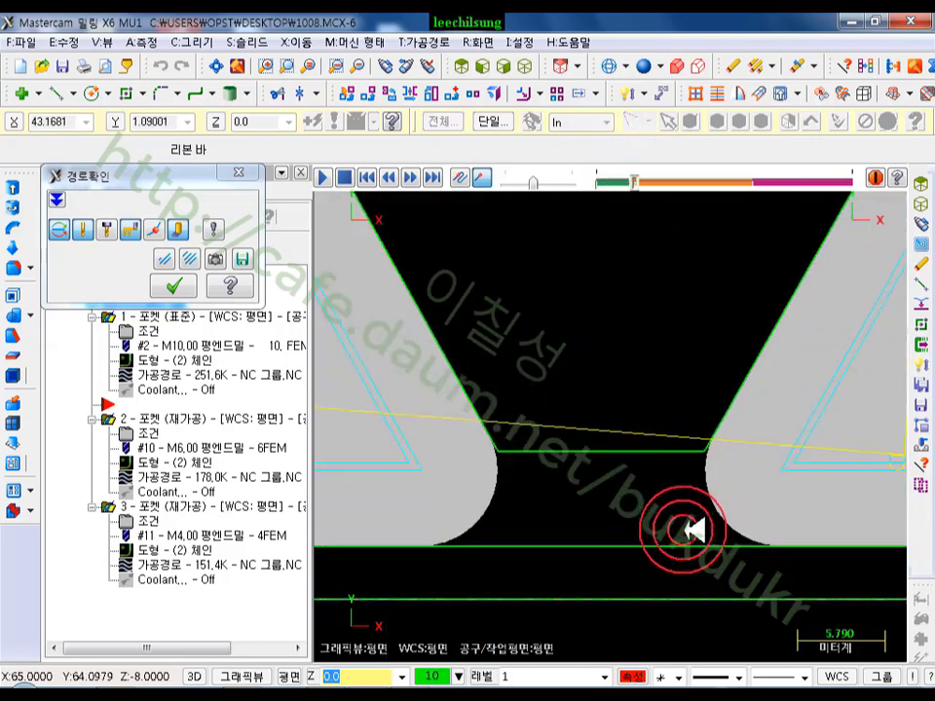
scroll(642, 537, "down", 3)
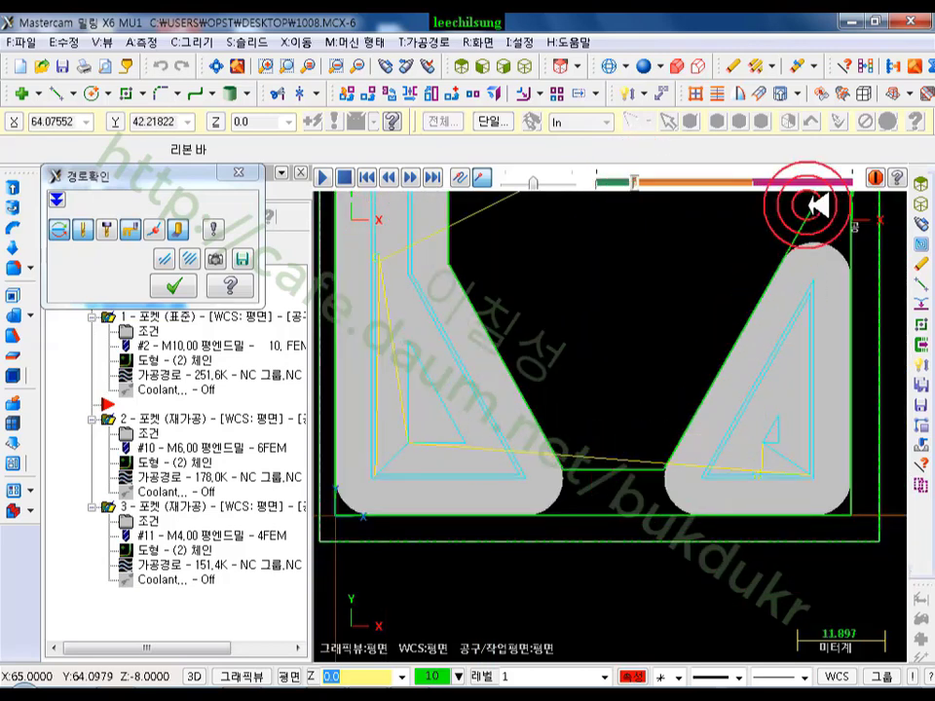
left_click(635, 183)
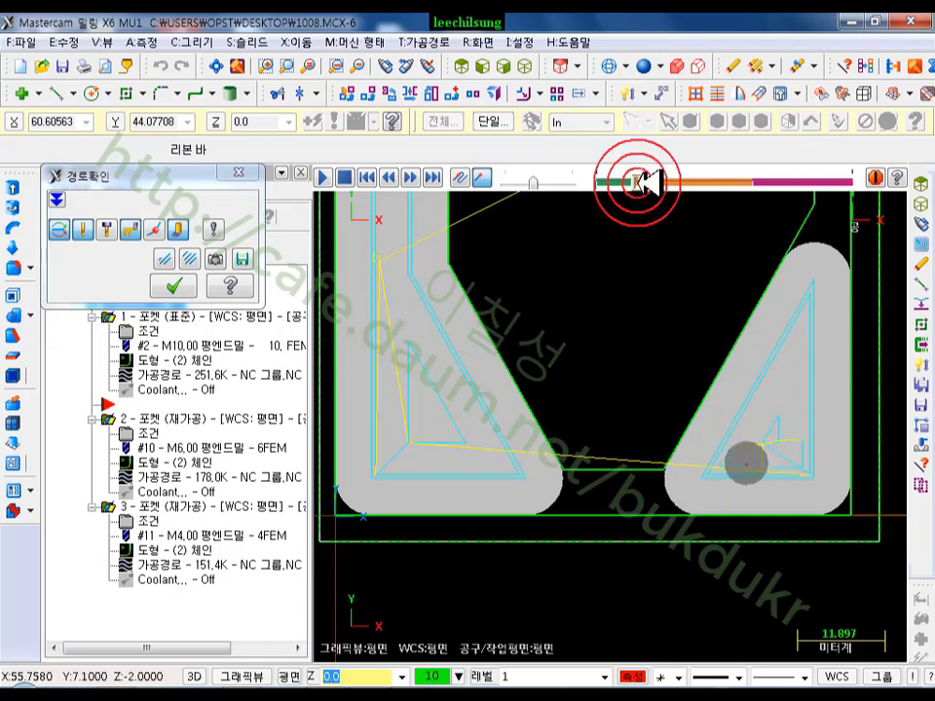
left_click_drag(651, 183, 413, 225)
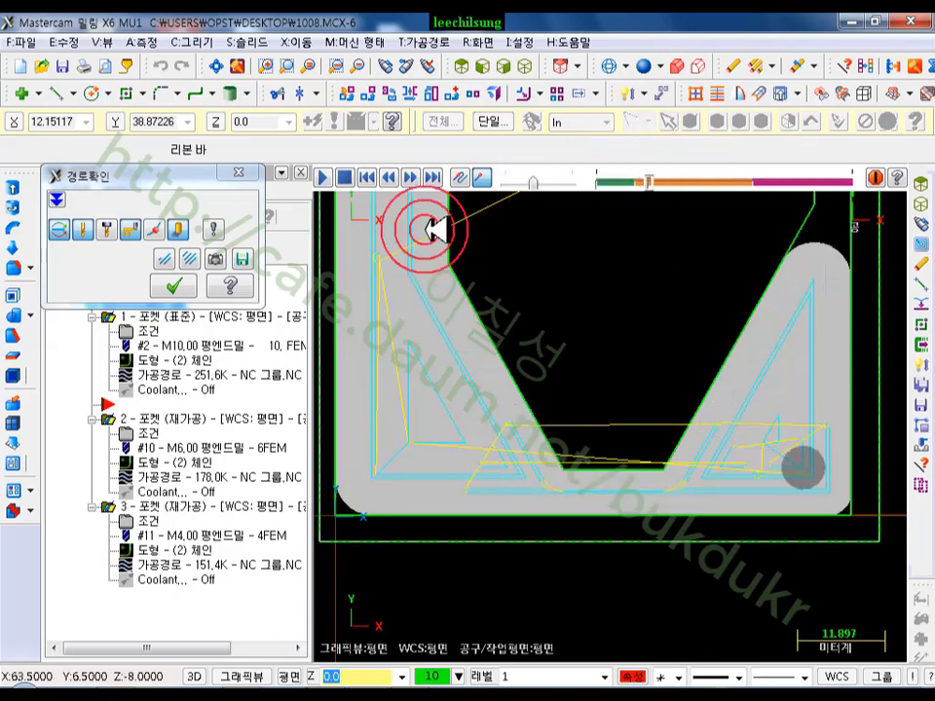
left_click(173, 285)
- Backplot all three operations up to the start of the 6 mm re-machining in the pocket's lower-left corner
scroll(344, 508, "down", 3)
scroll(427, 424, "up", 2)
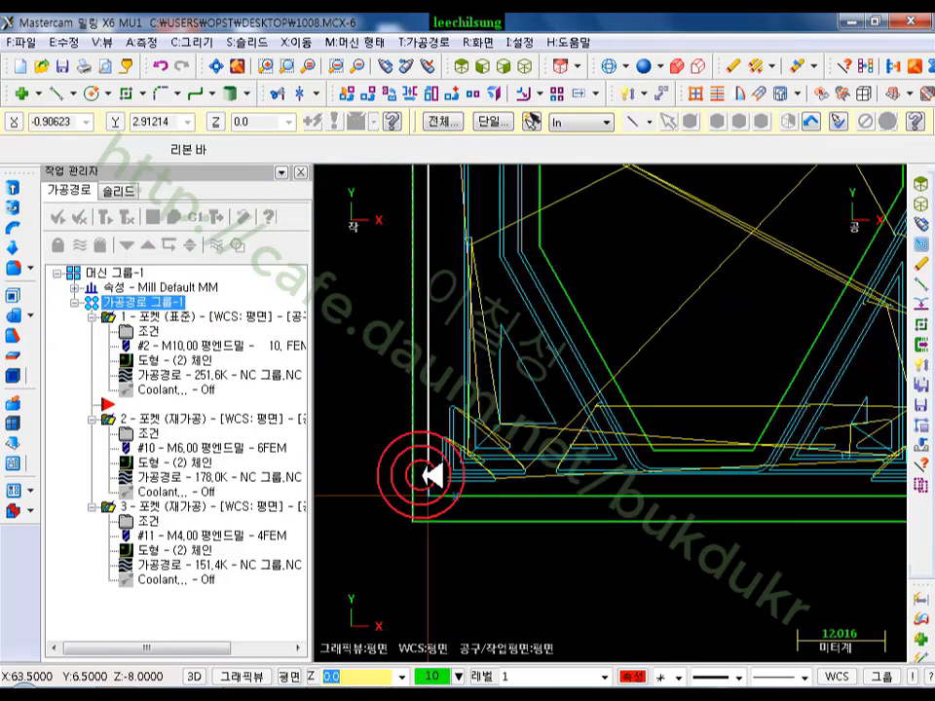
scroll(378, 370, "up", 3)
mouse_move(638, 336)
left_mouse_down()
mouse_move(477, 501)
mouse_move(425, 412)
mouse_move(433, 236)
left_mouse_up()
key("Escape")
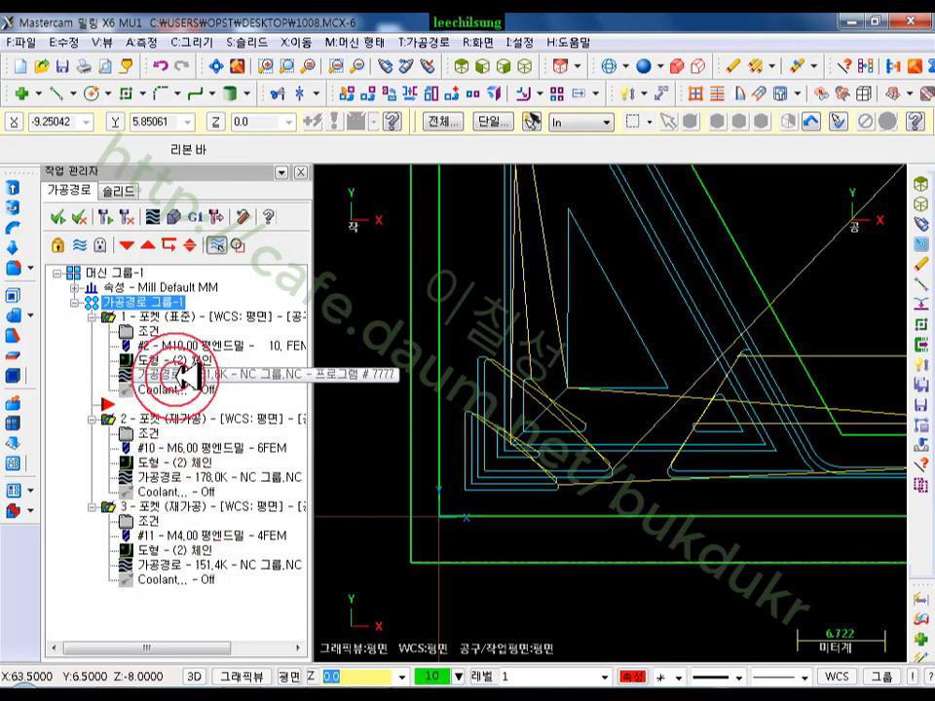
left_click(148, 215)
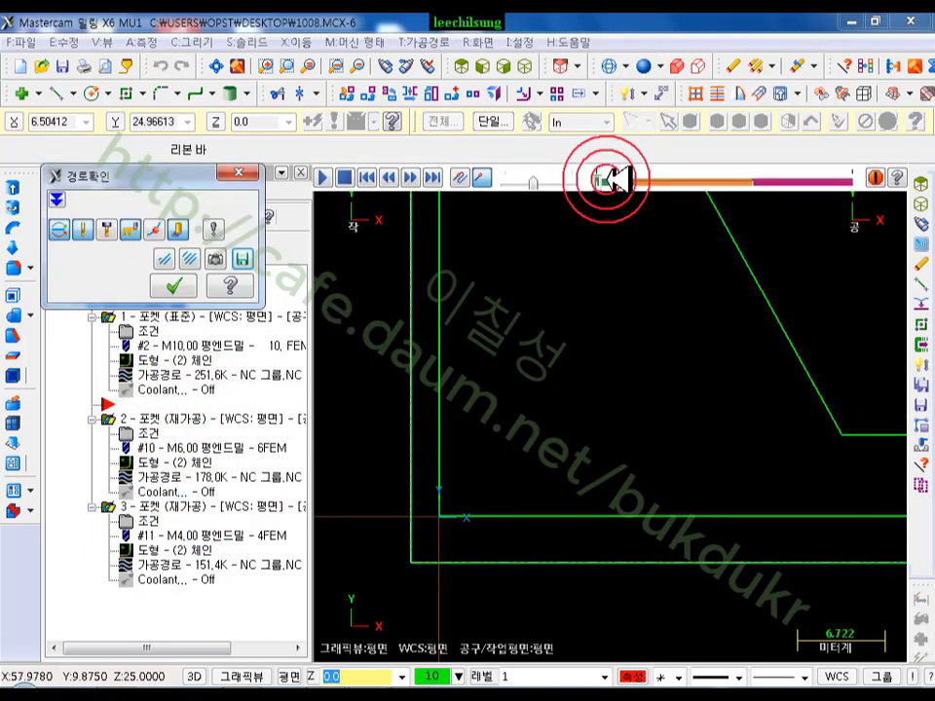
left_click_drag(608, 178, 742, 191)
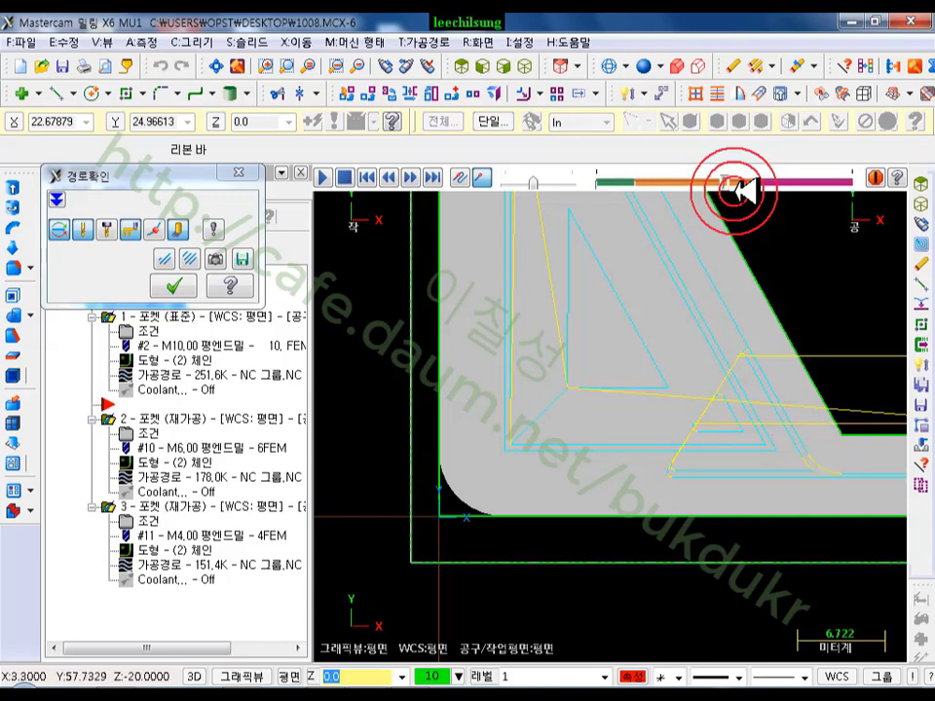
left_click_drag(742, 191, 742, 191)
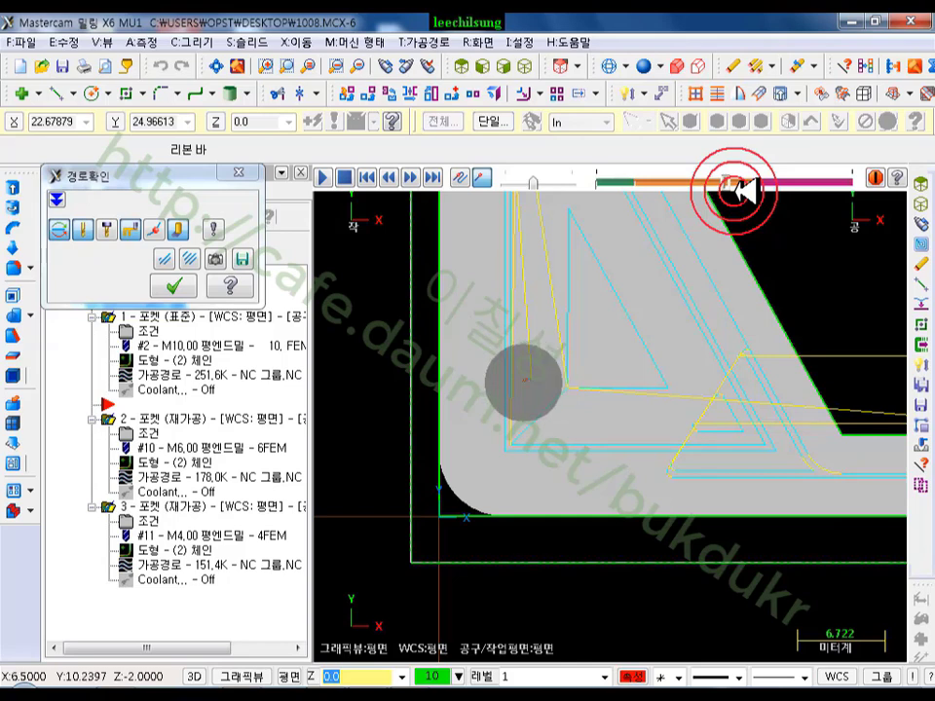
- Step through the 6 mm re-machining moves in the pocket's lower-left corner, and close the backplot
left_click_drag(742, 191, 742, 191)
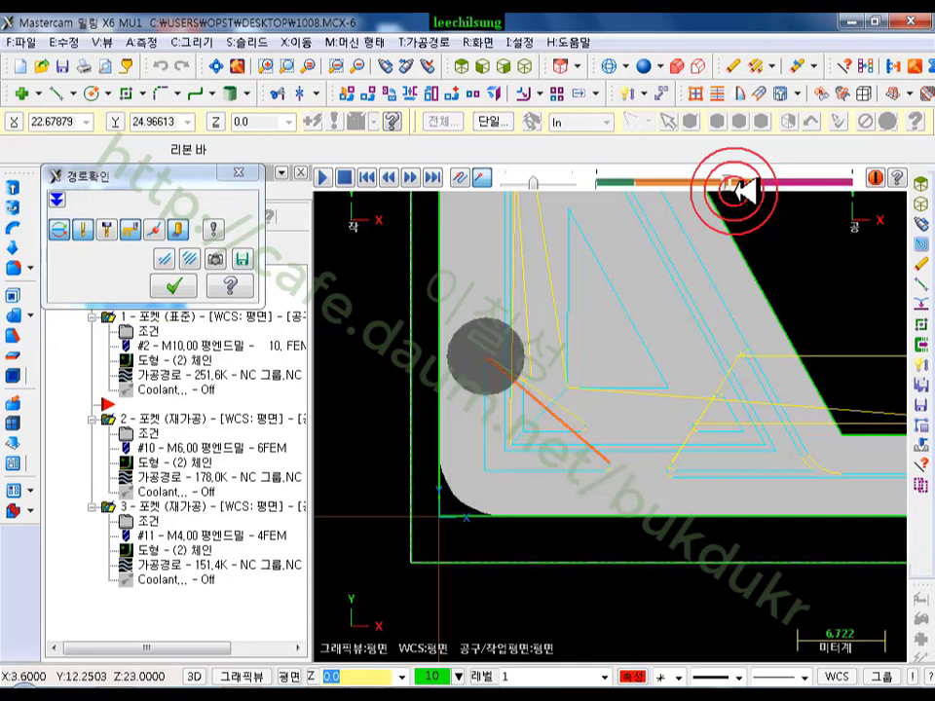
left_click(743, 191)
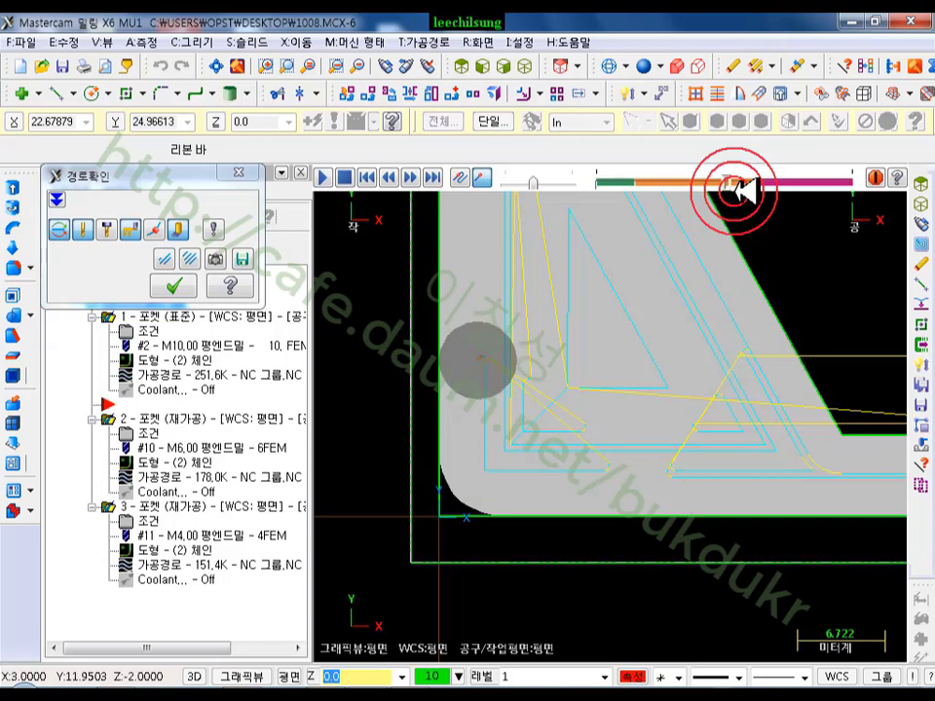
left_click(742, 191)
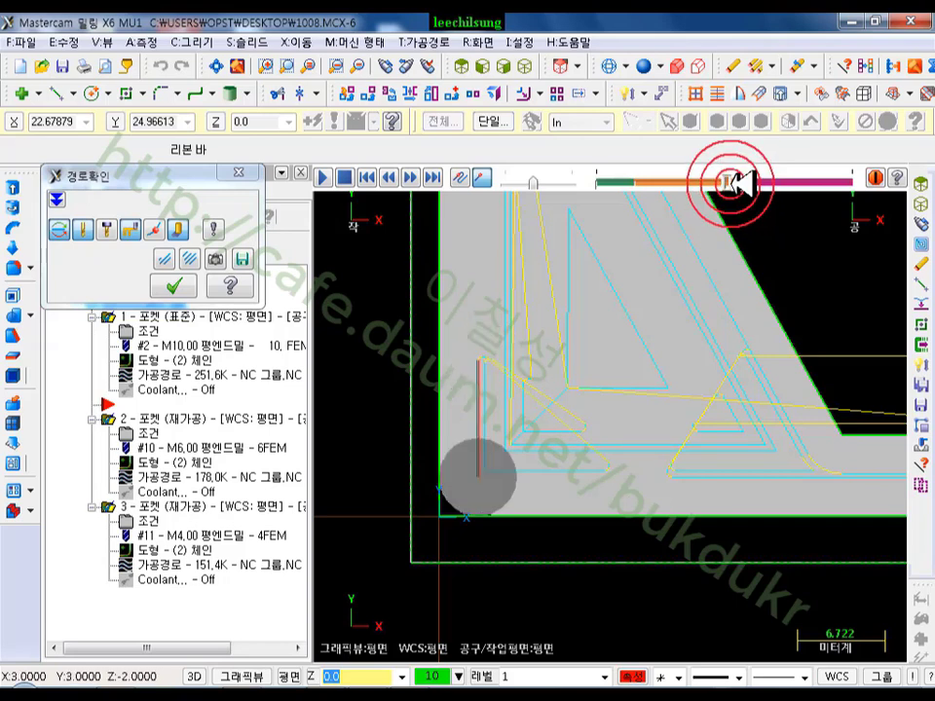
scroll(468, 487, "up", 3)
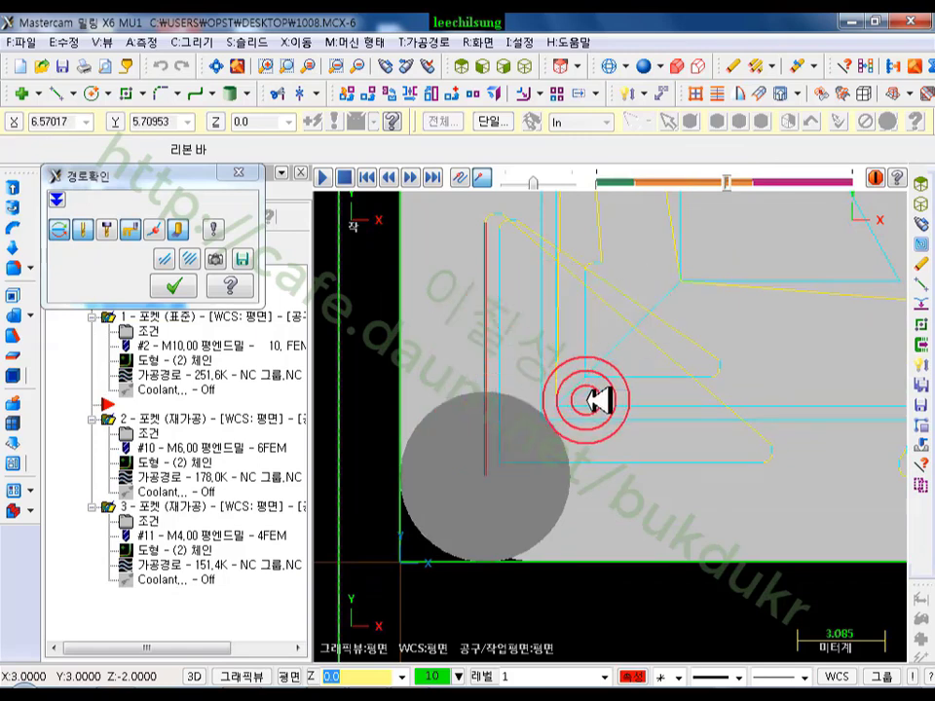
left_click(174, 285)
- Set the path extension length of the 6 mm re-machining operation to 0 and regenerate its toolpath
left_click(135, 418)
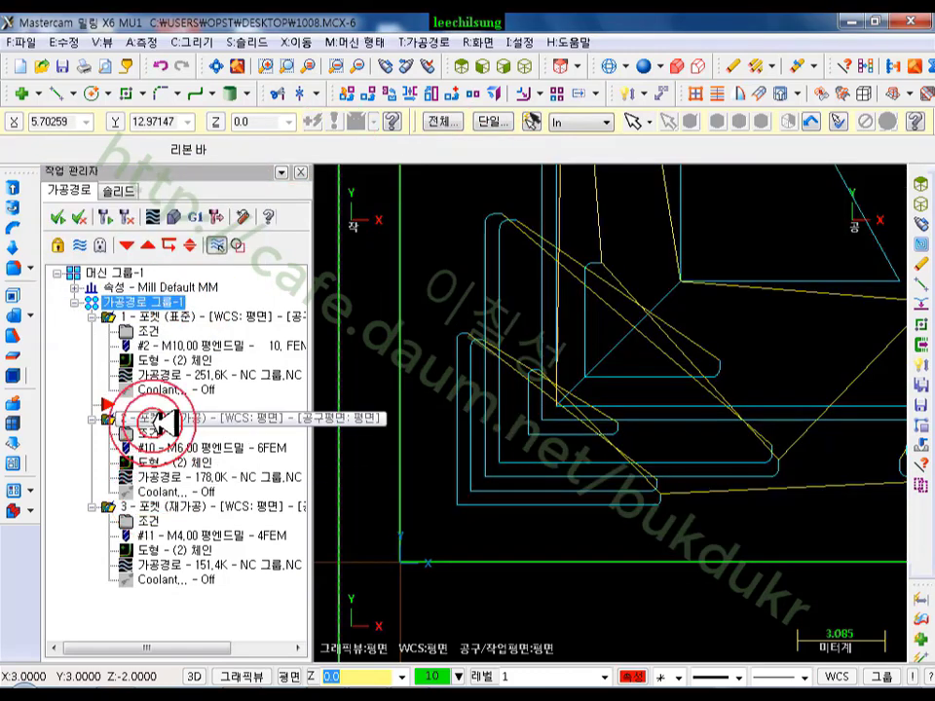
left_click(146, 433)
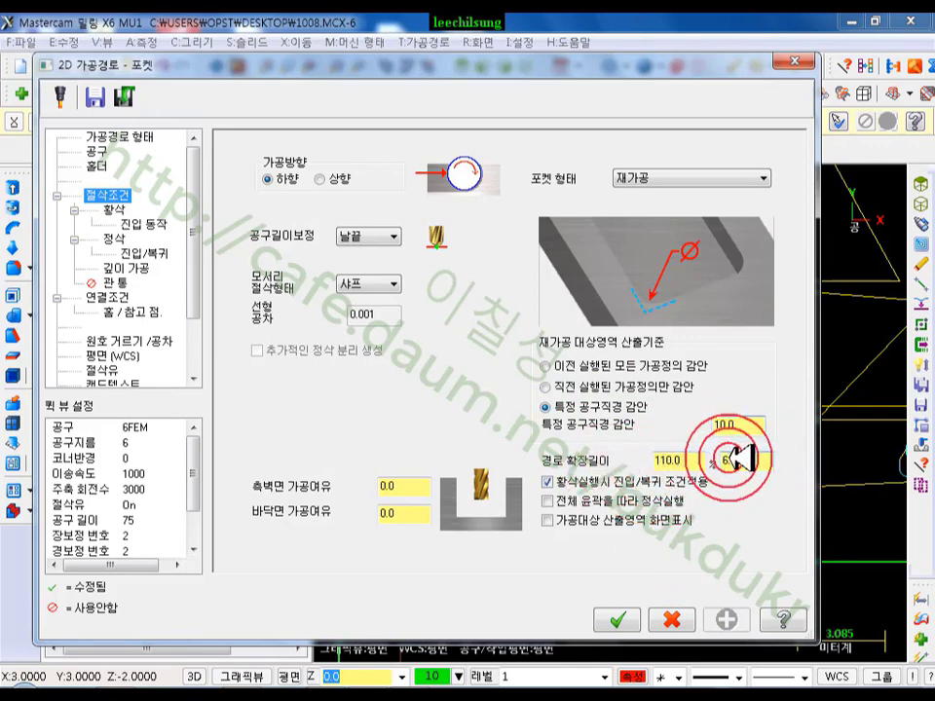
type("0")
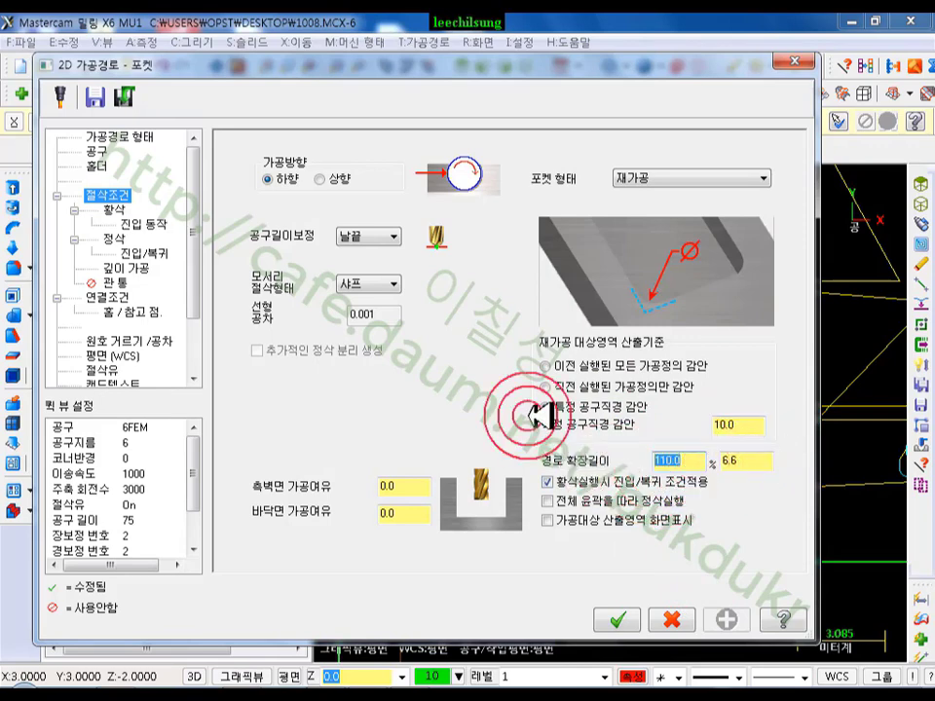
left_click(546, 406)
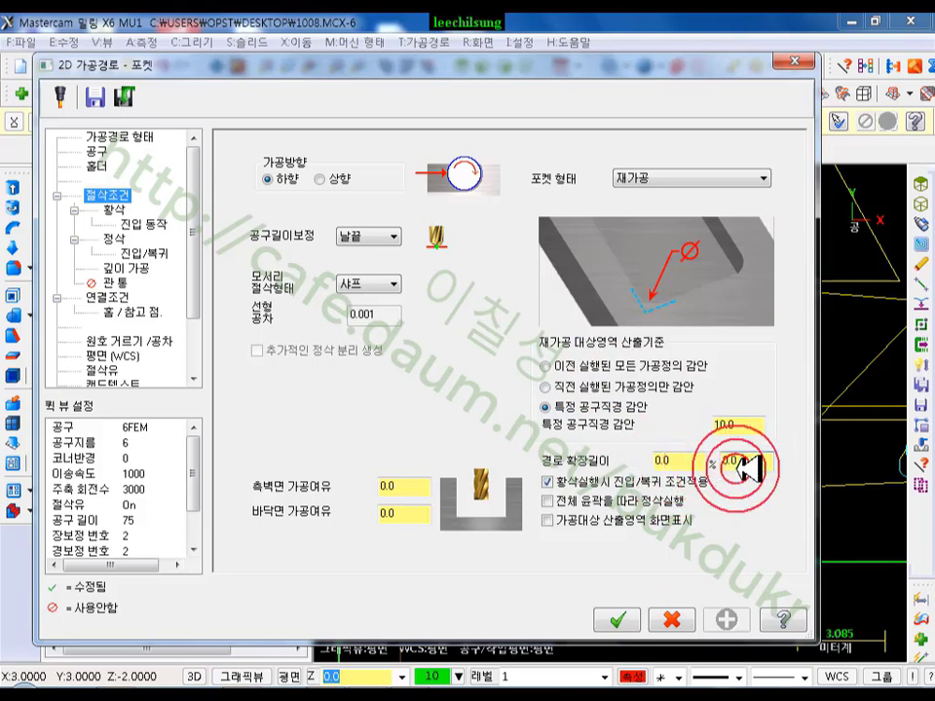
left_click(618, 616)
left_click(105, 214)
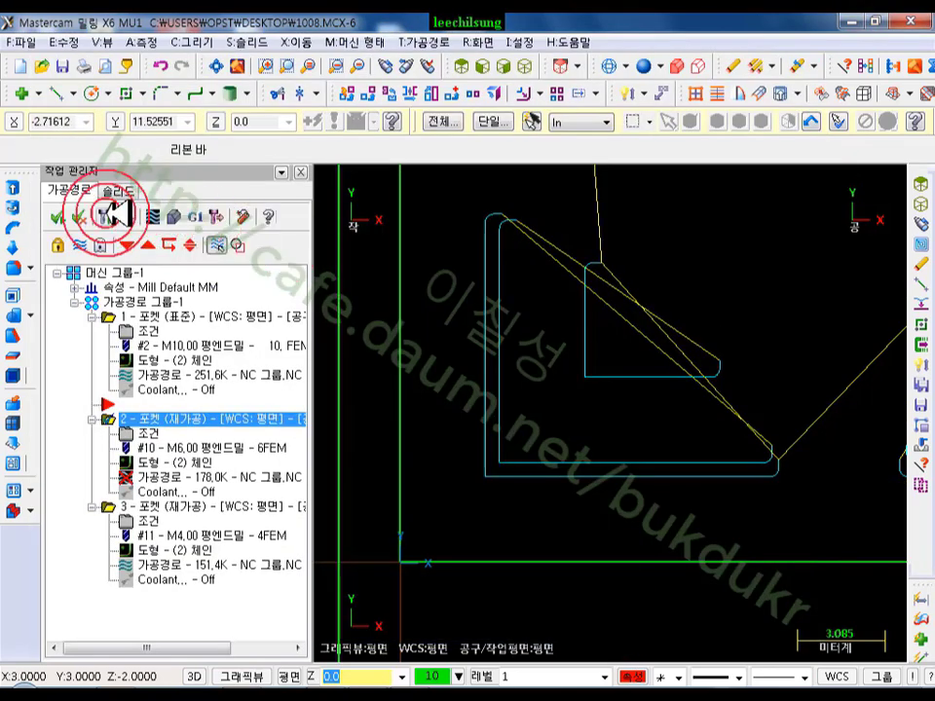
- Inspect the regenerated 6 mm toolpath and backplot the 10 mm and 6 mm operations as far as the pocket's lower-right corner
scroll(531, 458, "down", 3)
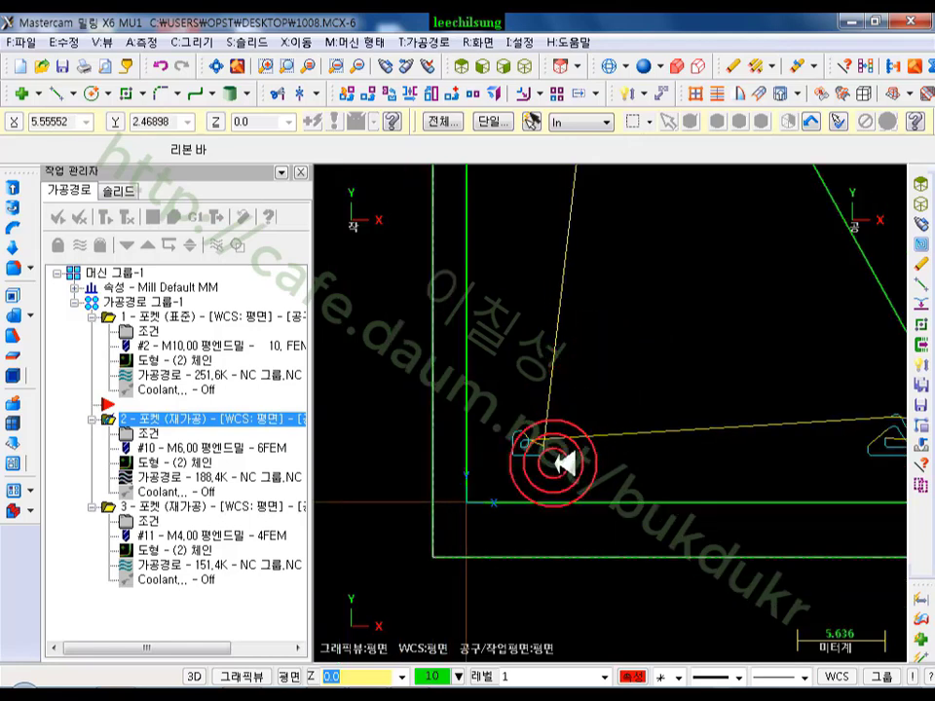
scroll(550, 461, "up", 4)
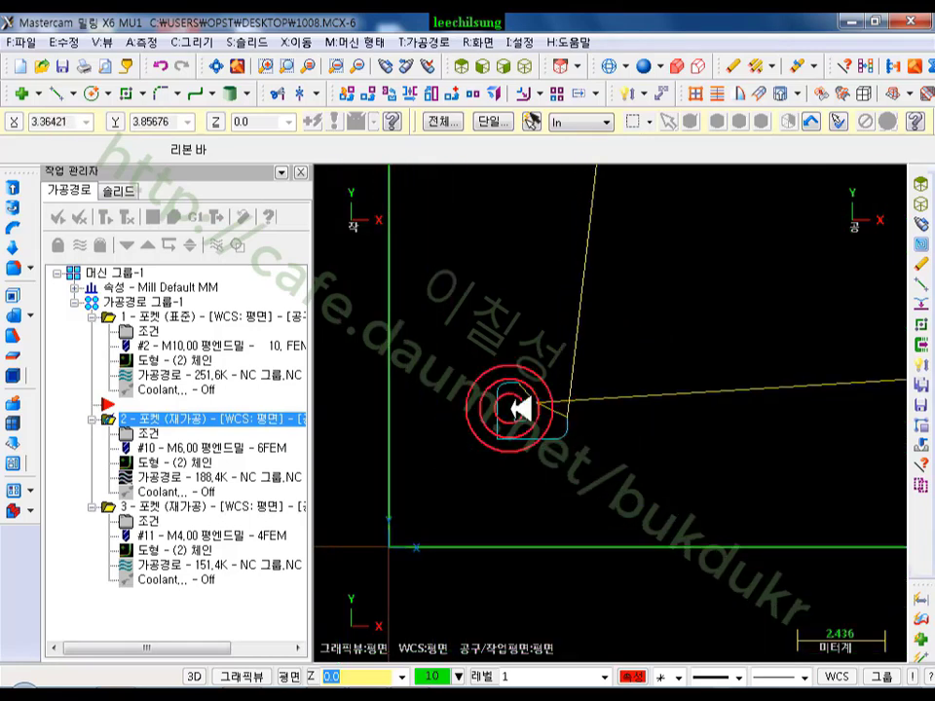
scroll(460, 482, "down", 10)
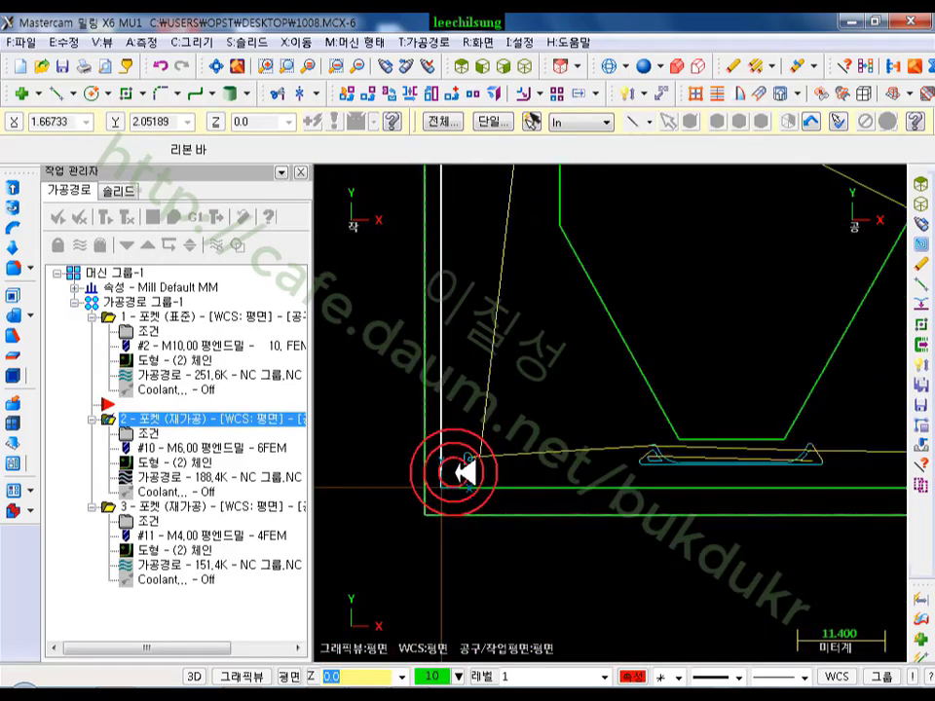
scroll(626, 230, "up", 3)
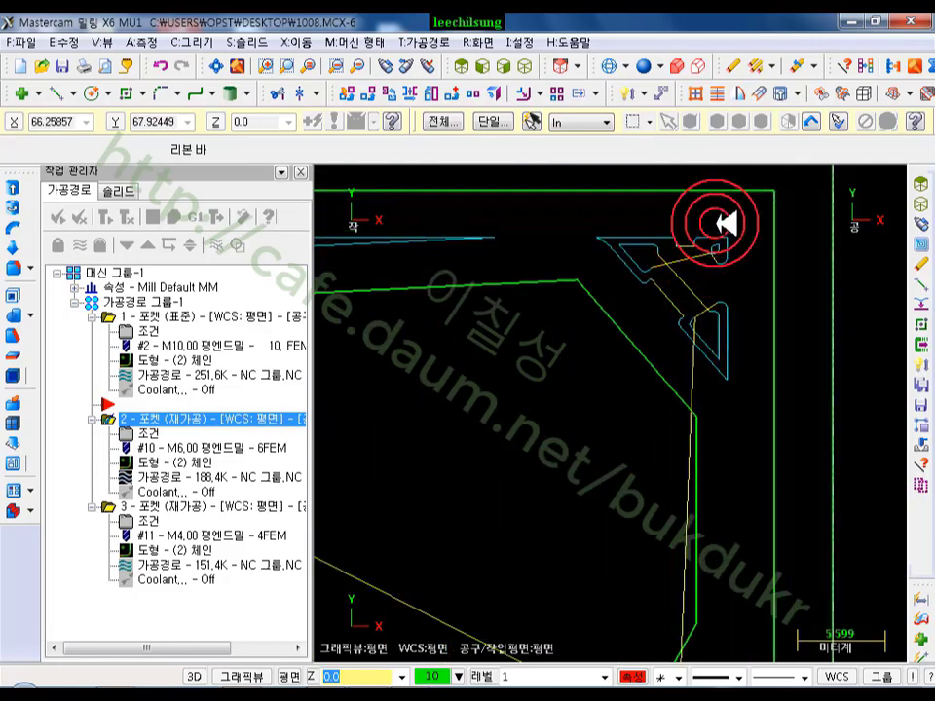
scroll(729, 209, "down", 2)
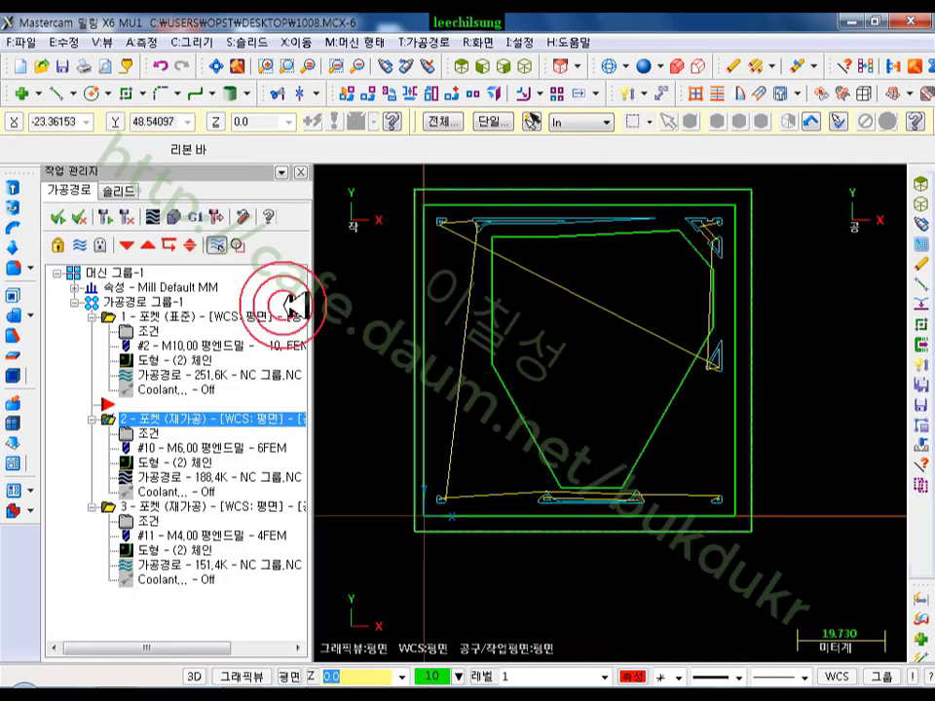
left_click(175, 315)
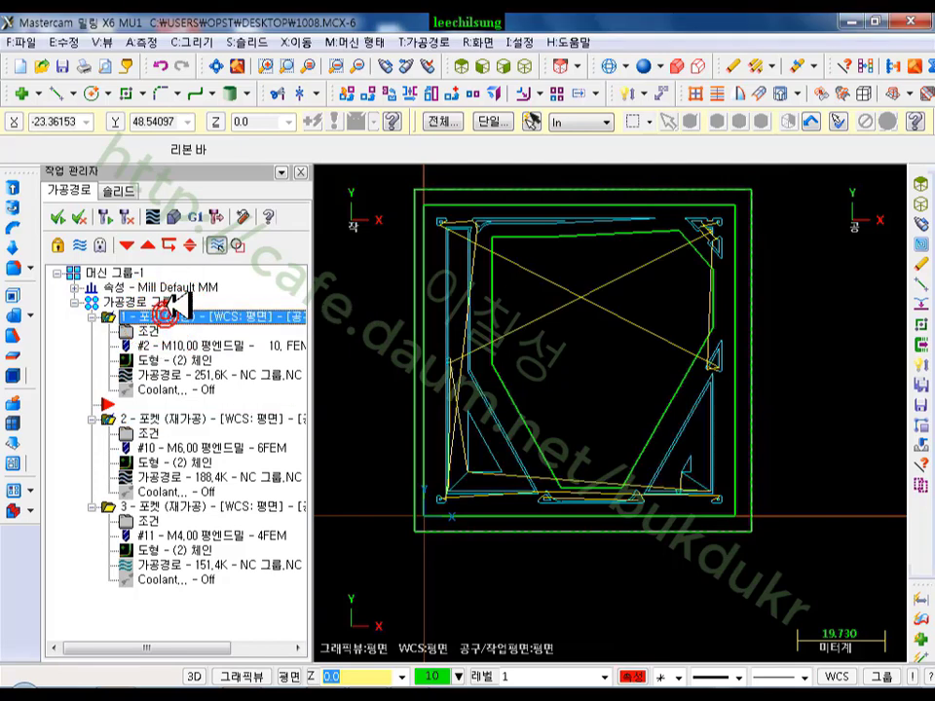
left_click(151, 216)
left_click(599, 188)
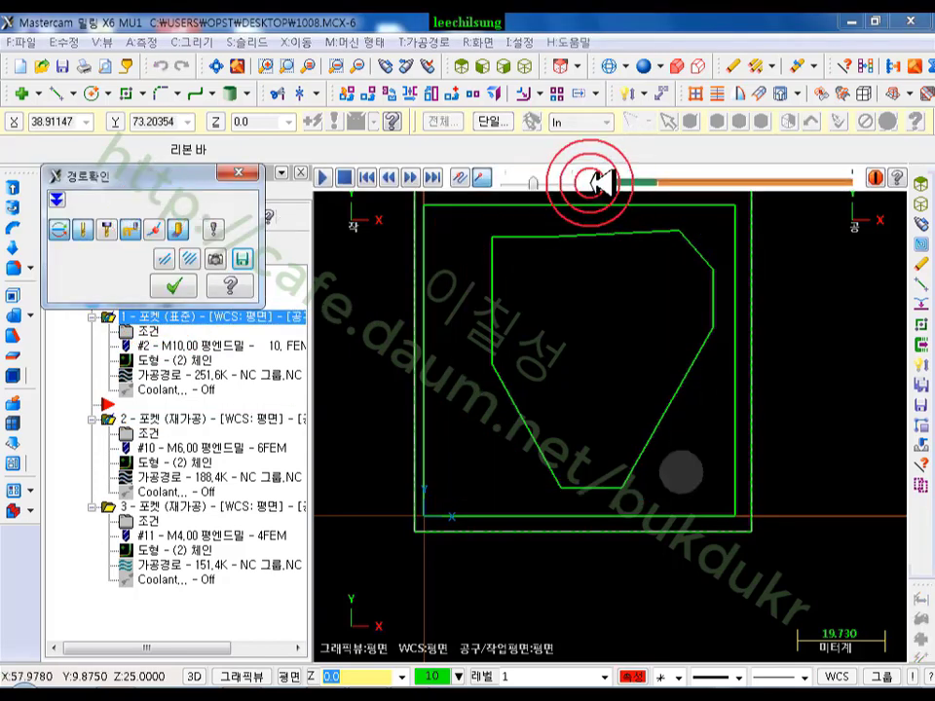
left_click_drag(592, 183, 670, 179)
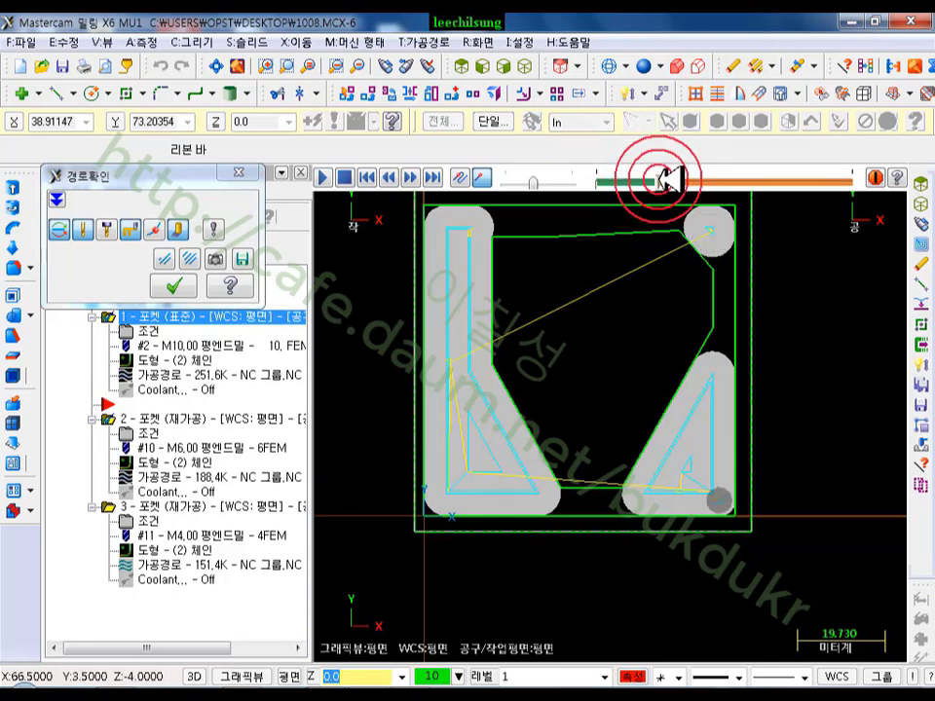
- Examine how the 6 mm tool approaches the material left in the lower-right corner, and close the backplot
scroll(747, 526, "up", 10)
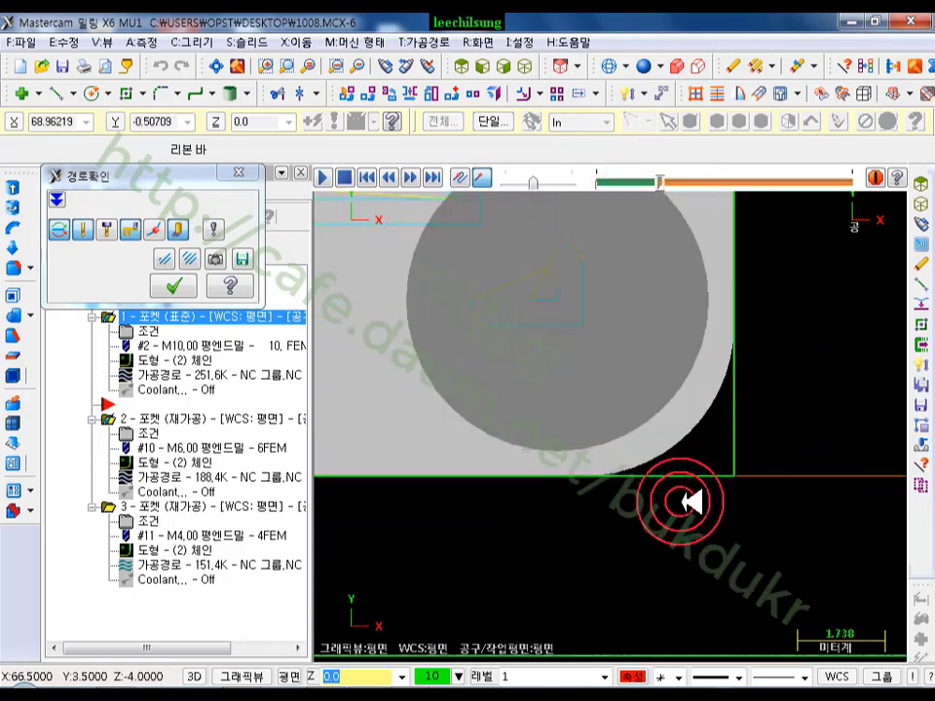
scroll(691, 502, "down", 2)
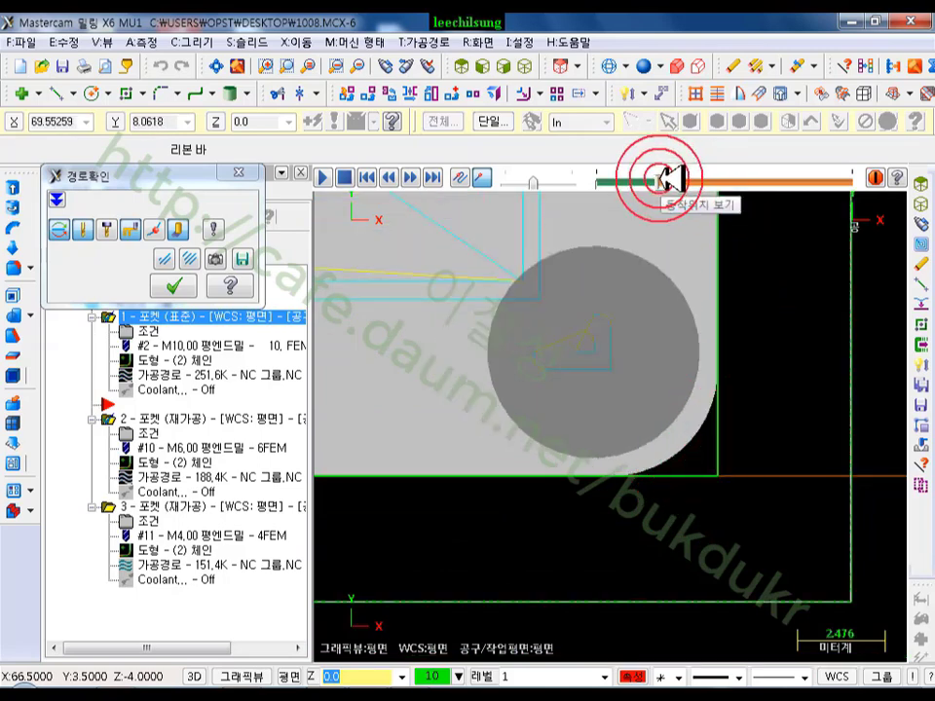
left_click_drag(670, 176, 672, 177)
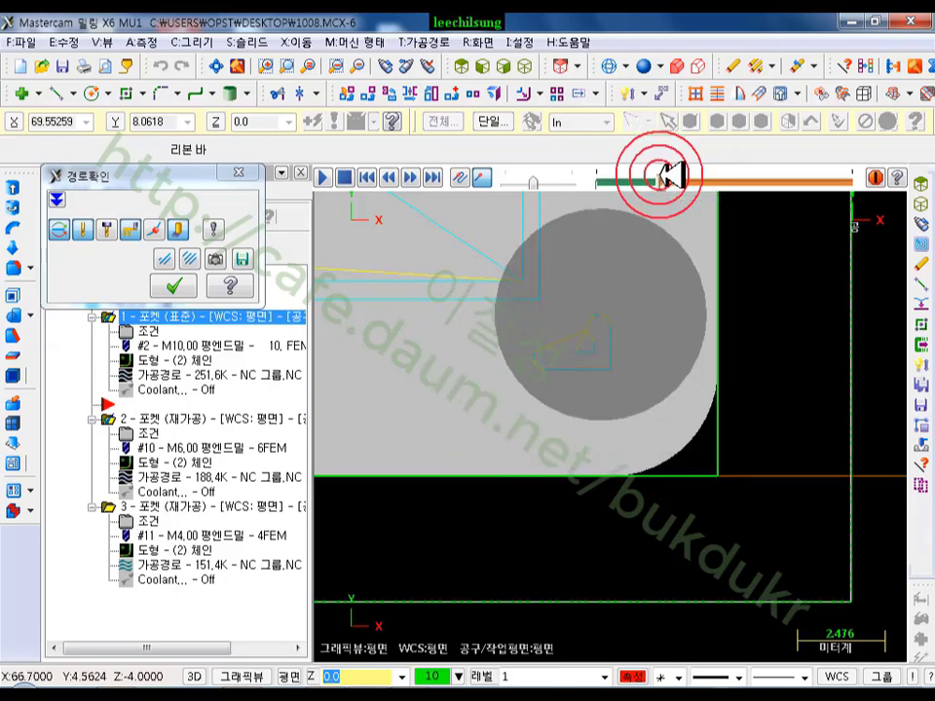
scroll(802, 450, "down", 8)
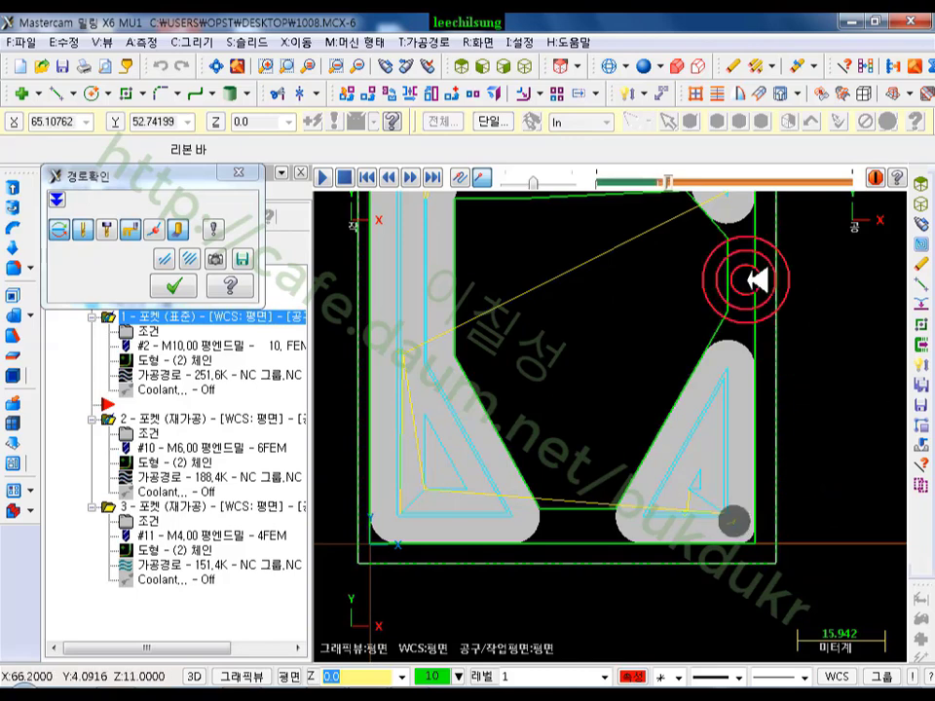
left_click(173, 285)
- Turn off depth cuts in the 10 mm standard pocket operation
left_click(136, 332)
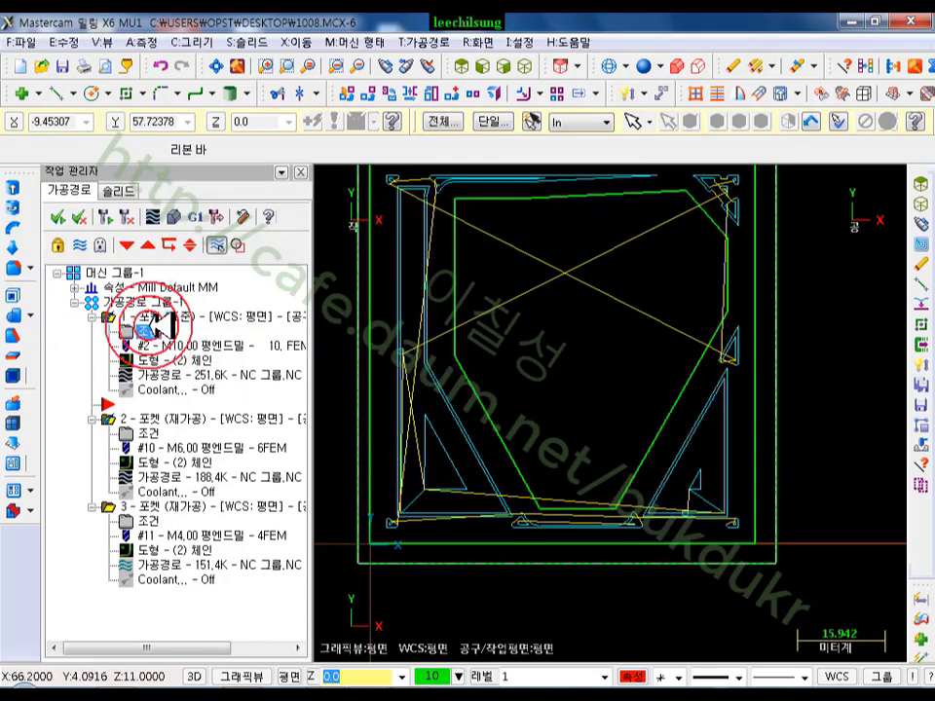
left_click(128, 268)
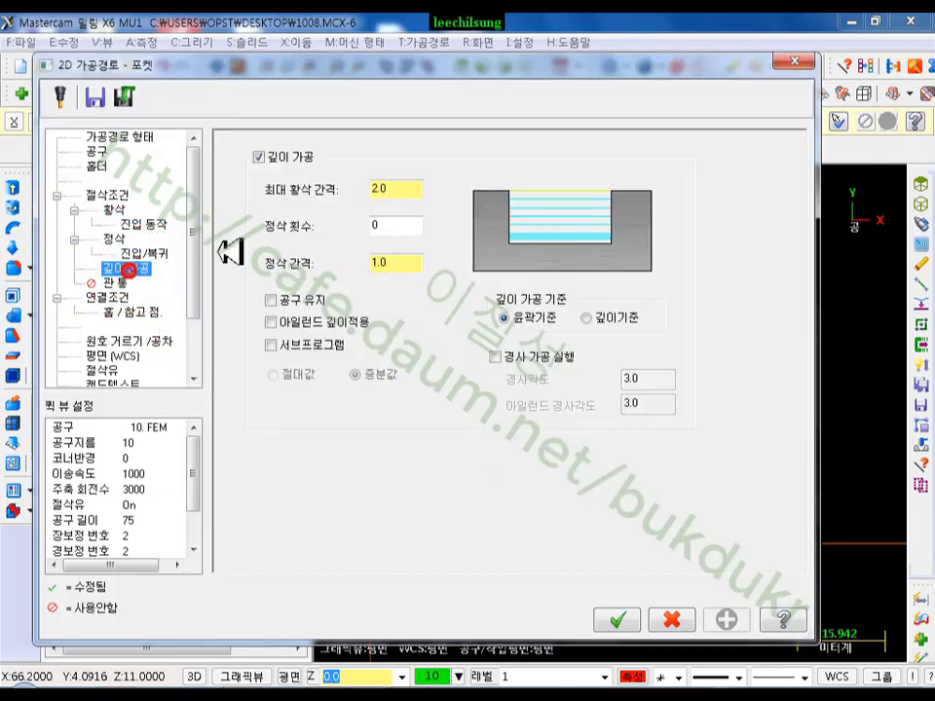
left_click(258, 157)
left_click(615, 620)
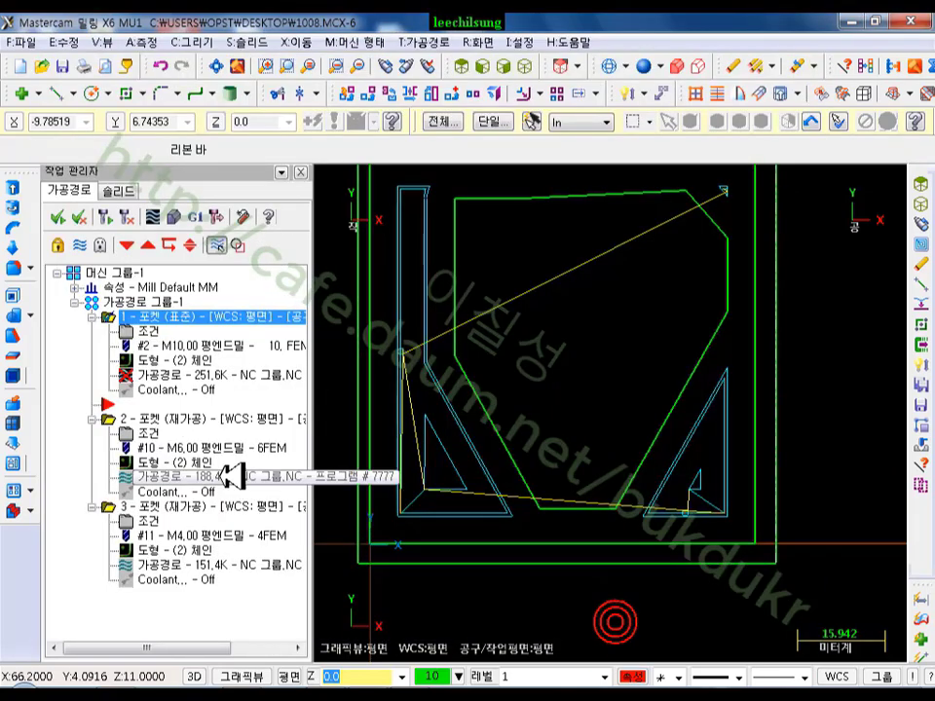
- Turn off depth cuts in the 6 mm re-machining pocket operation
left_click(139, 422)
left_click(151, 433)
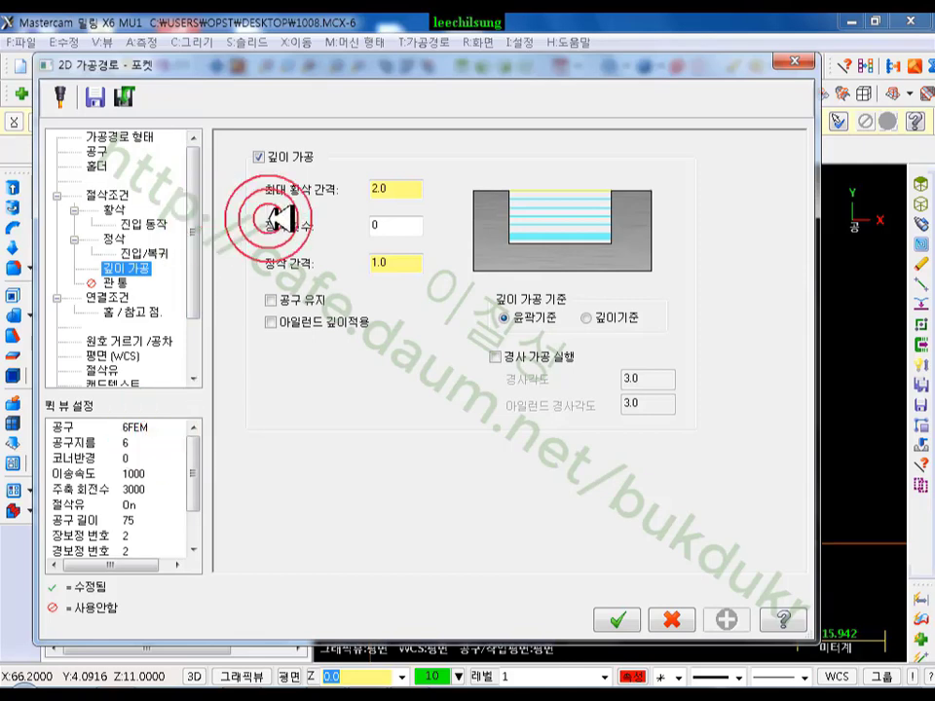
left_click(262, 157)
left_click(616, 619)
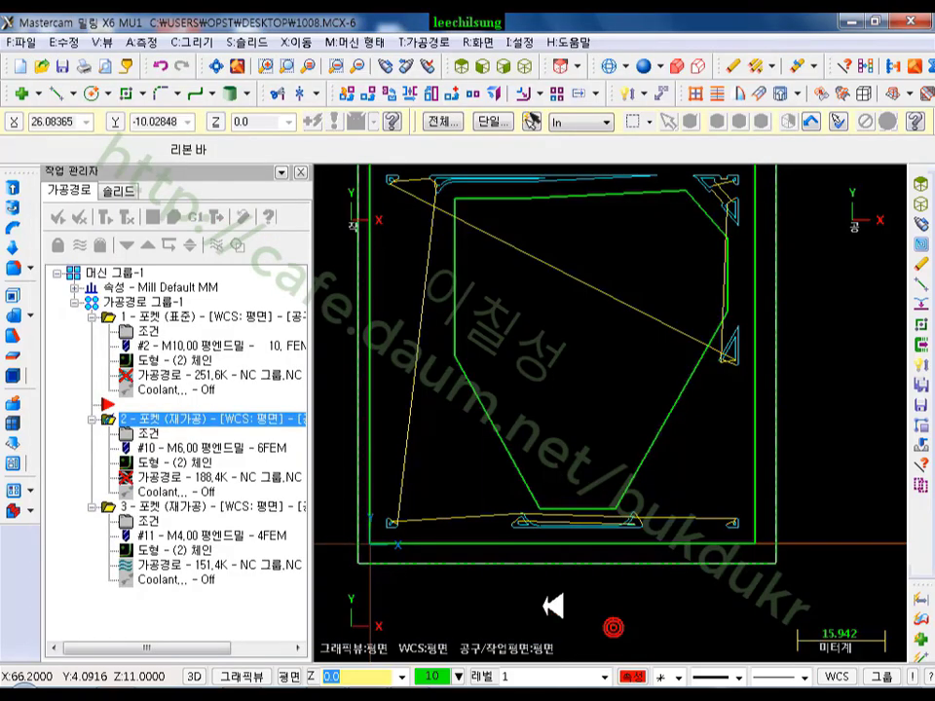
- Turn off depth cuts in the 4 mm re-machining pocket operation and regenerate all outdated toolpaths
left_click(146, 519)
left_click(151, 521)
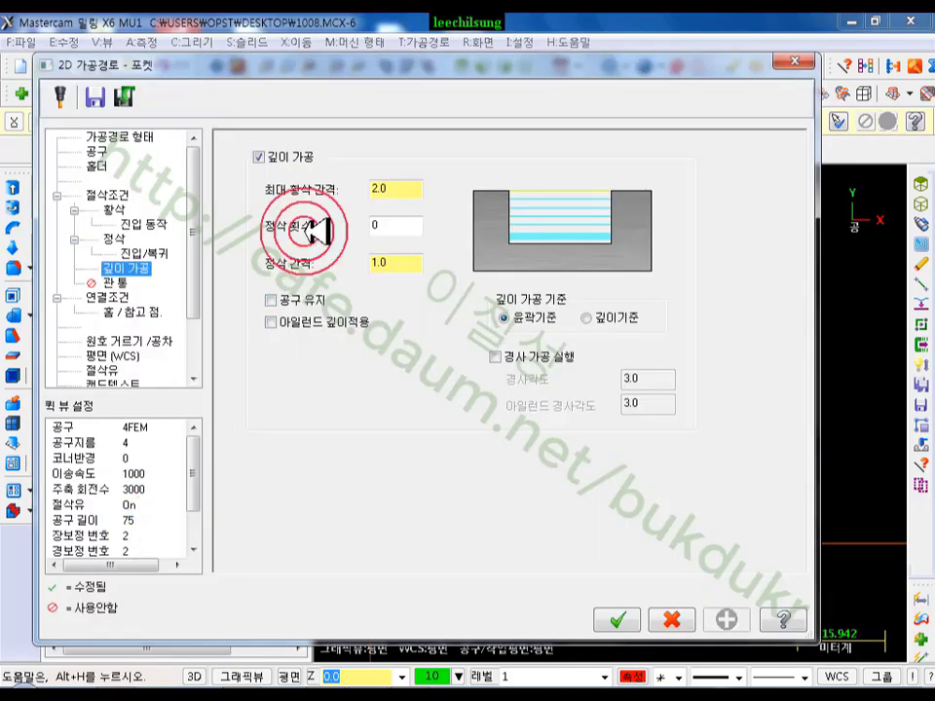
left_click(259, 157)
left_click(617, 619)
left_click(128, 217)
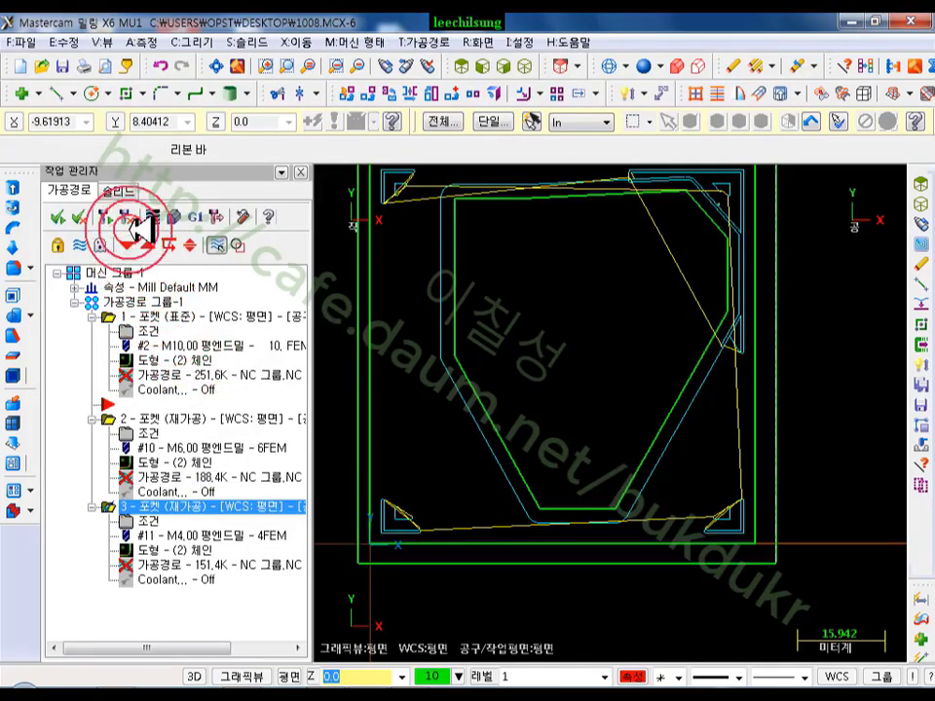
- Backplot all three pocket operations through the 10 mm passes and examine how the 6 mm tool clears the pocket's lower-right corner
left_click(159, 302)
left_click(151, 216)
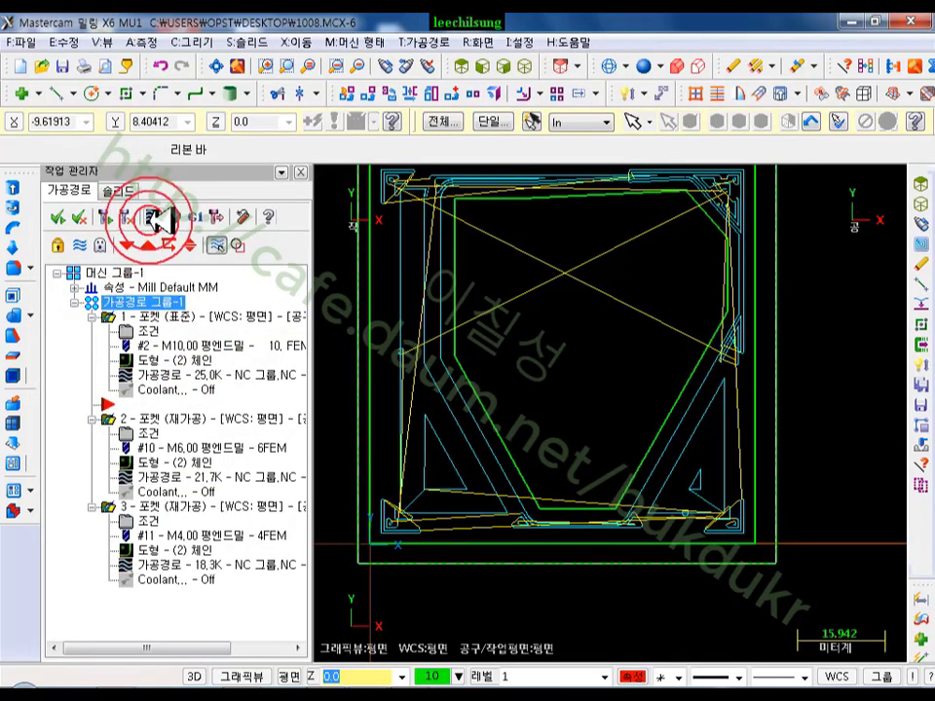
scroll(536, 507, "down", 2)
left_click(596, 176)
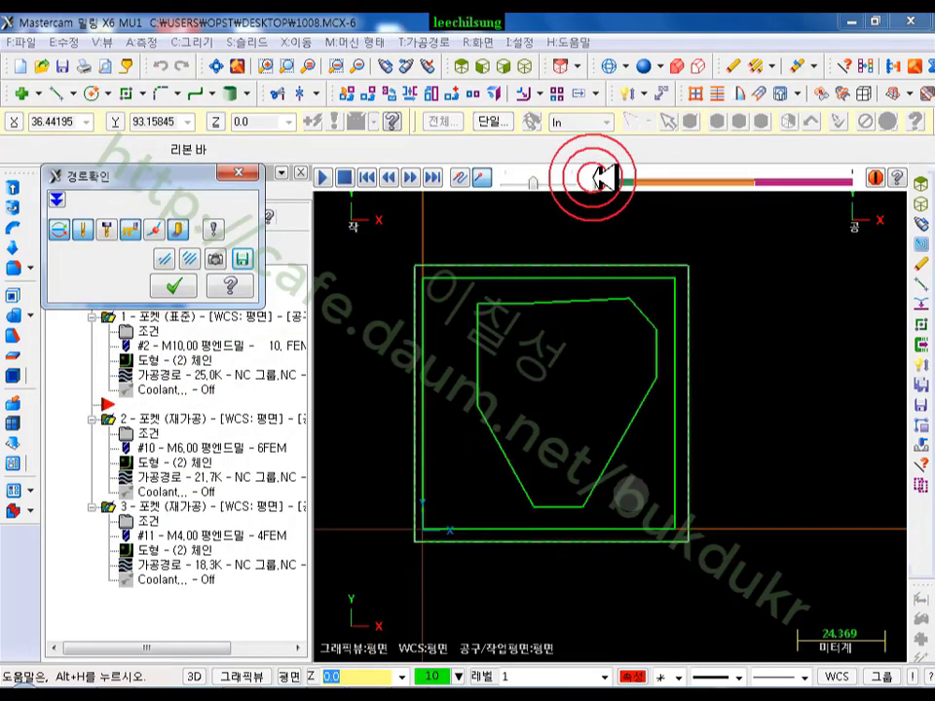
left_click_drag(596, 176, 648, 181)
scroll(664, 224, "up", 8)
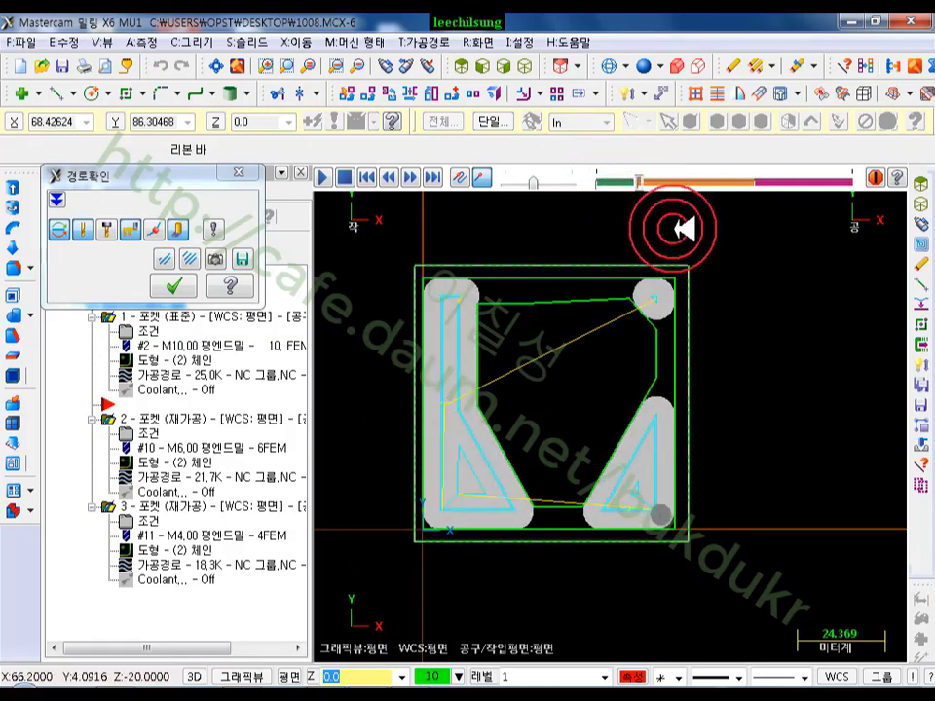
scroll(623, 478, "up", 2)
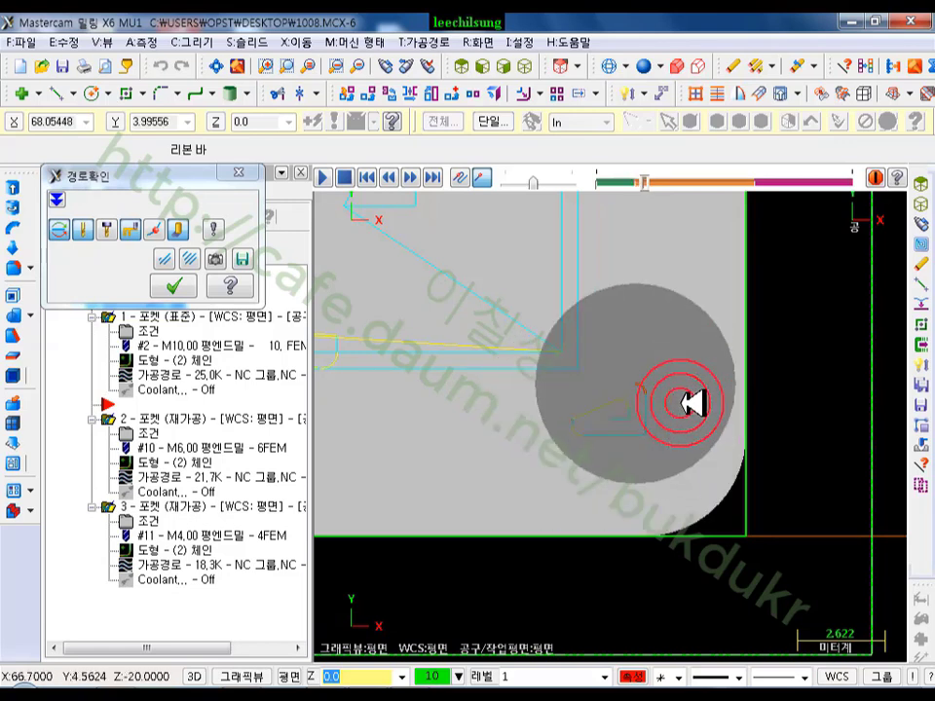
scroll(694, 400, "down", 8)
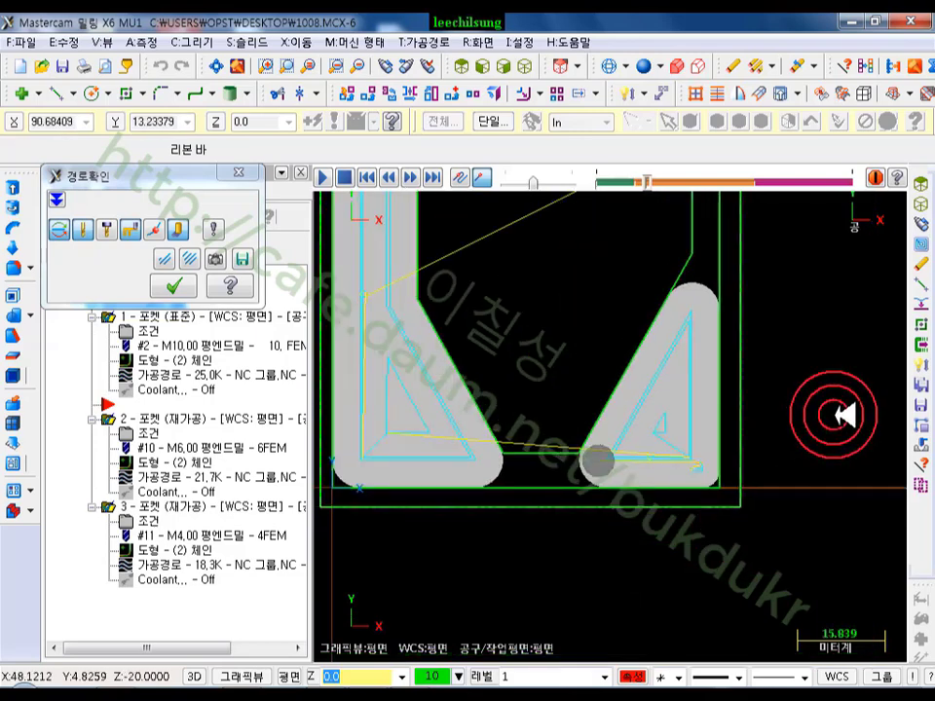
- Follow the 6 mm tool along the narrow channel below the island and into the pocket's lower-left corner
scroll(654, 472, "up", 7)
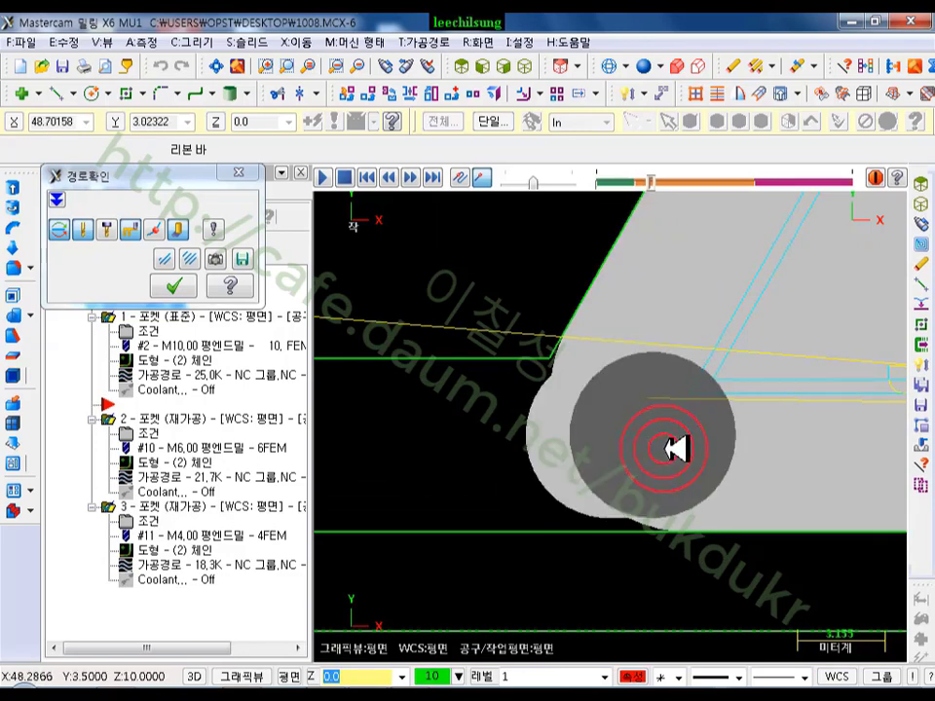
scroll(842, 390, "down", 4)
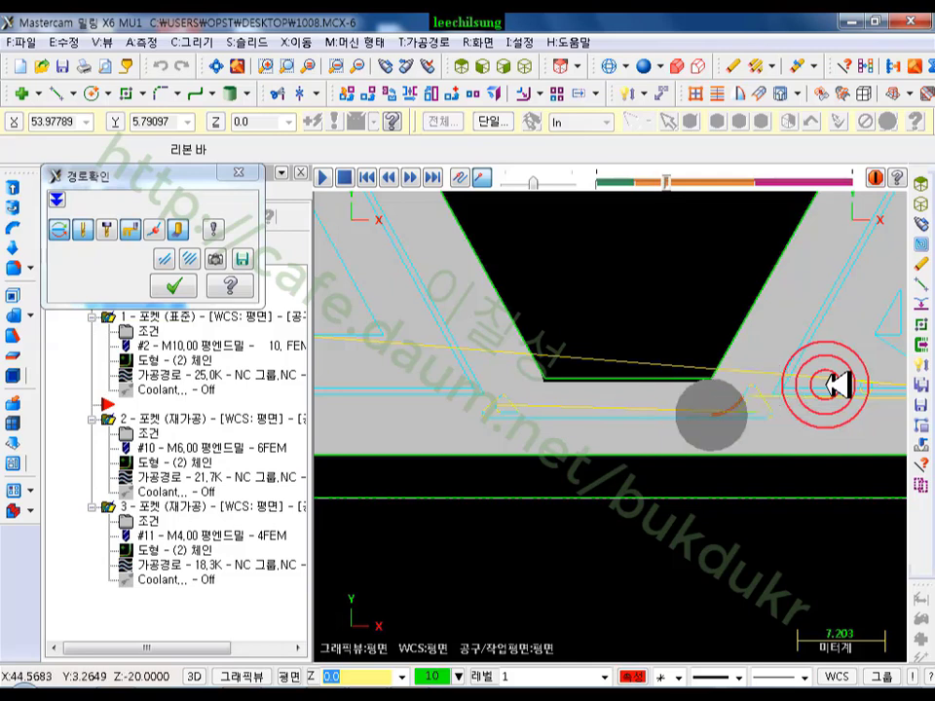
scroll(621, 436, "down", 4)
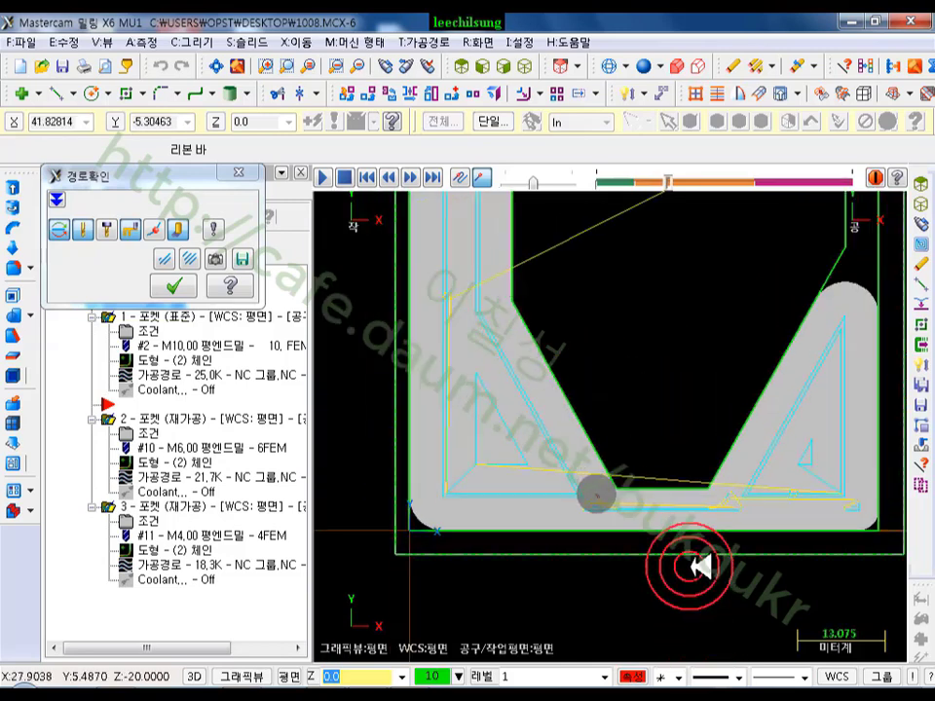
scroll(468, 516, "up", 6)
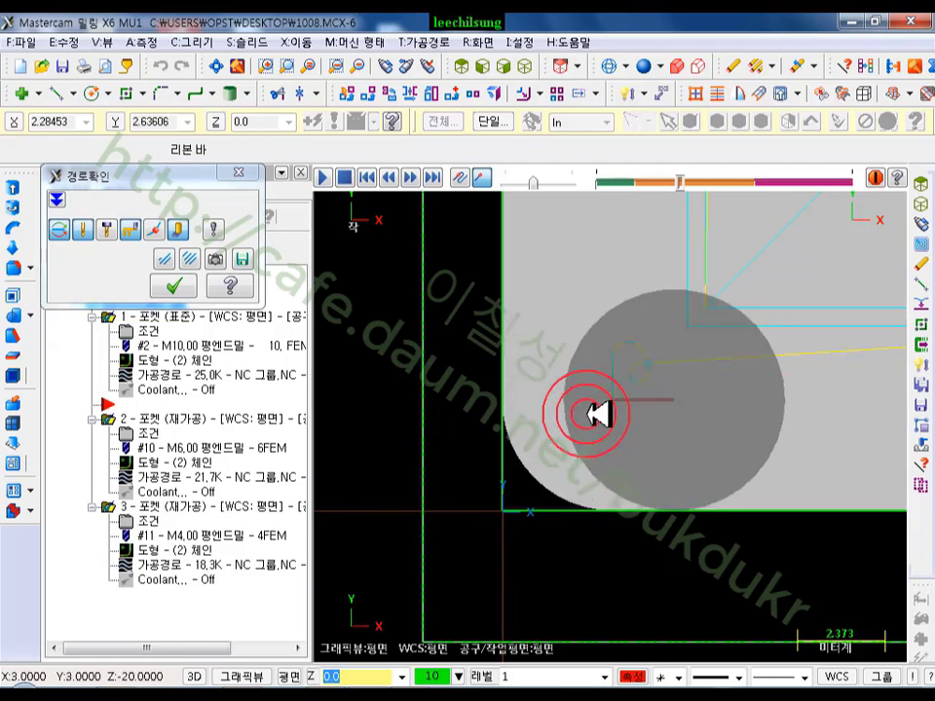
scroll(582, 553, "down", 3)
scroll(581, 550, "down", 3)
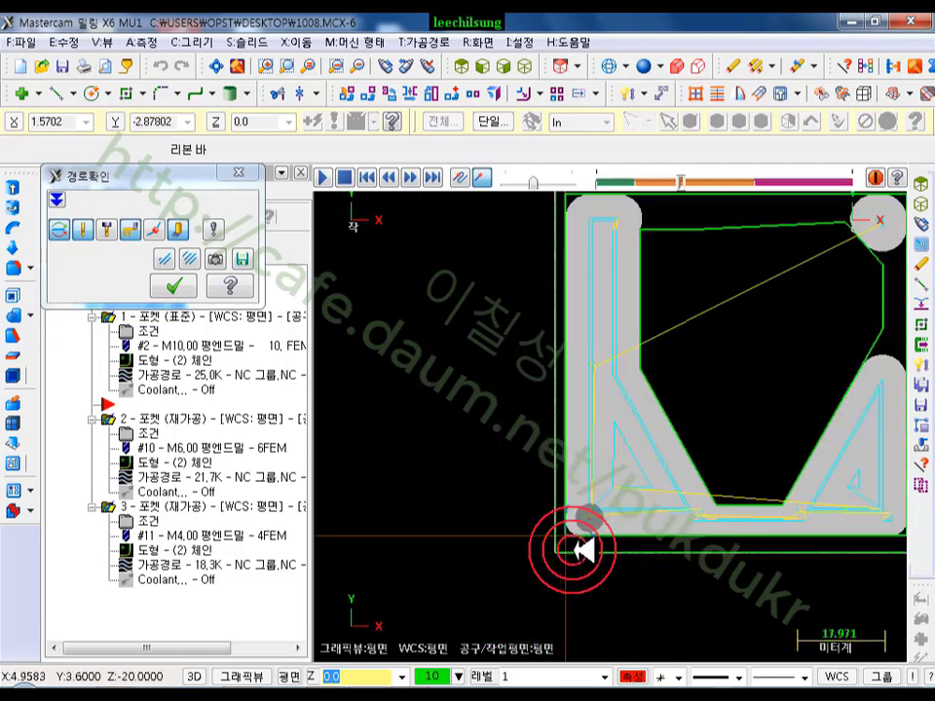
- Examine how the 6 mm tool clears the pocket's upper-left corner and the channel above the island
scroll(670, 216, "up", 3)
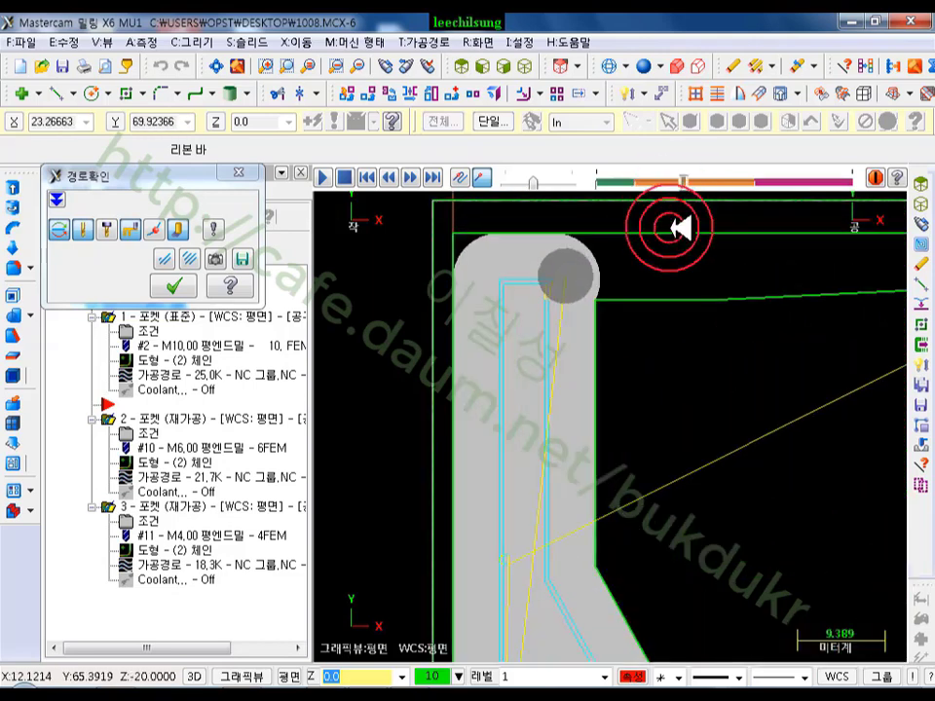
scroll(416, 337, "down", 2)
scroll(675, 284, "up", 2)
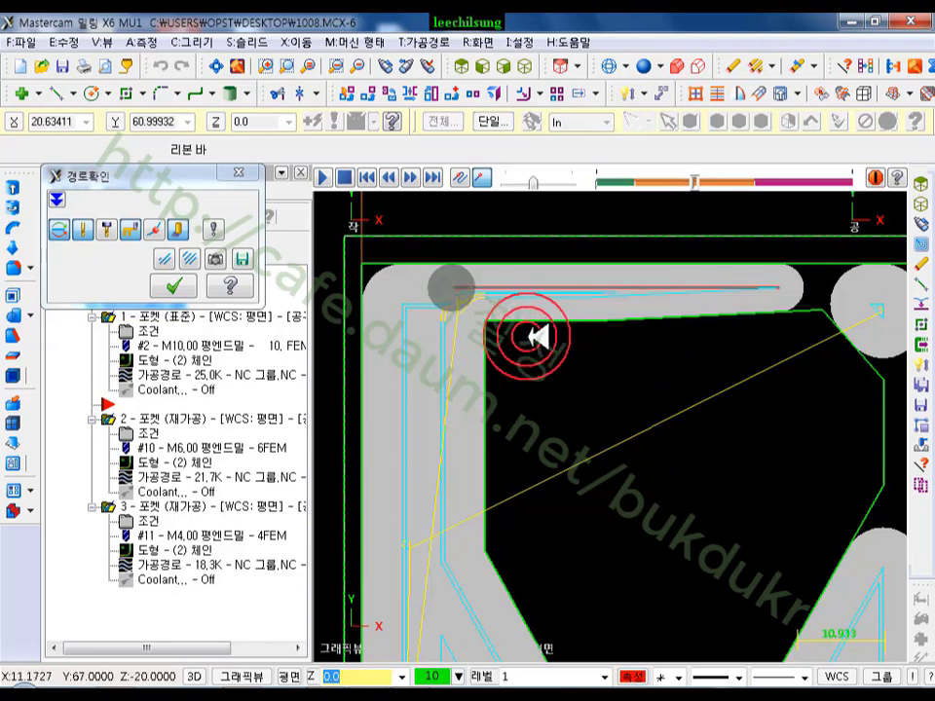
scroll(564, 307, "down", 2)
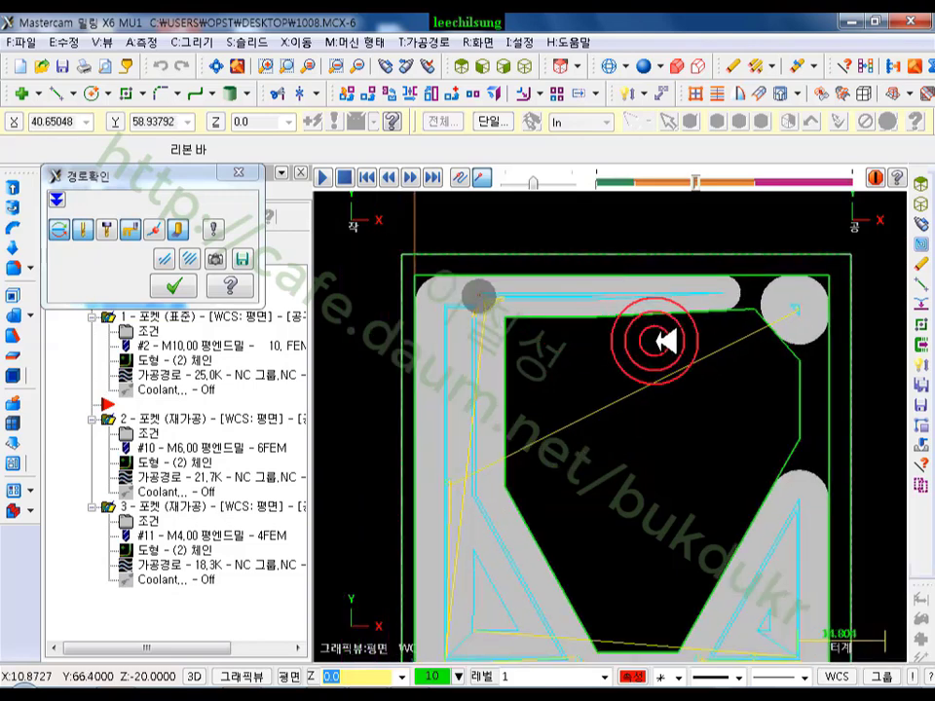
scroll(423, 292, "up", 3)
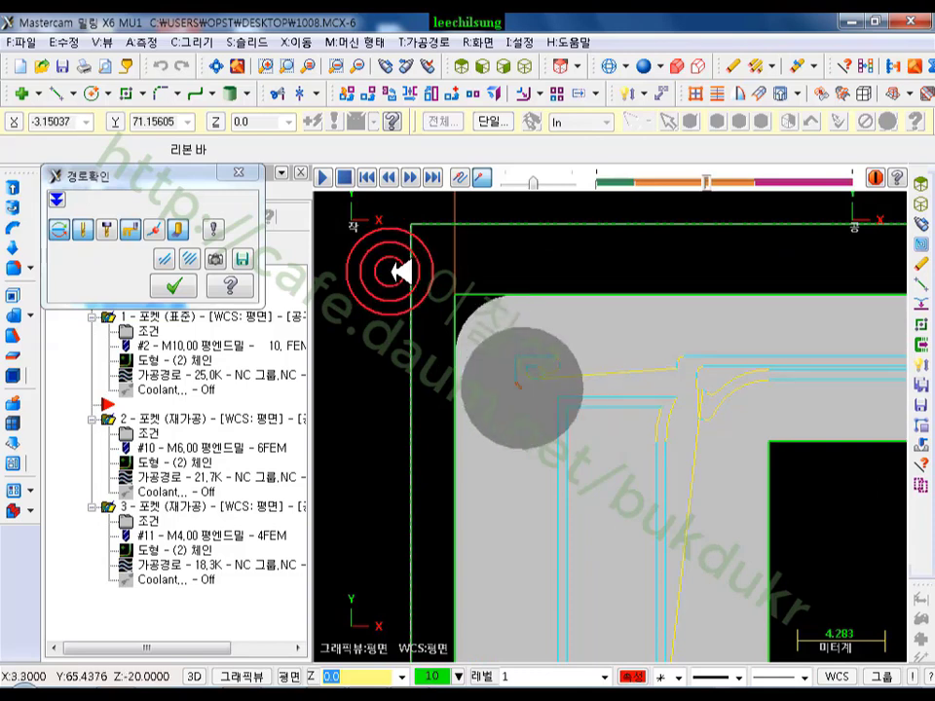
scroll(424, 275, "down", 3)
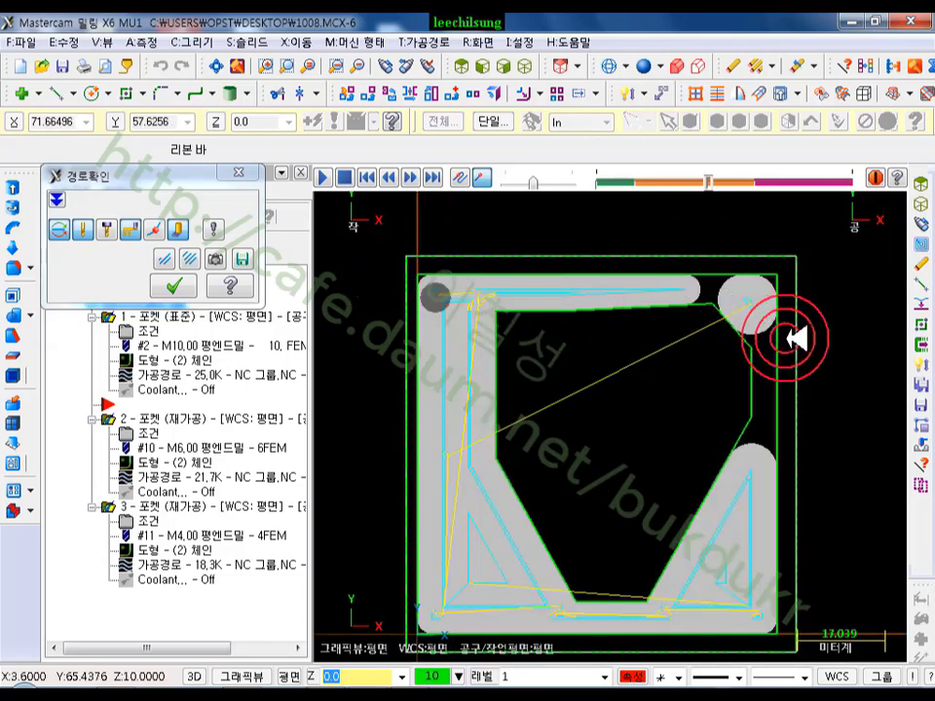
- Check the 6 mm passes at the narrow upper end of the pocket's lower-right area, beside the island
scroll(787, 560, "up", 4)
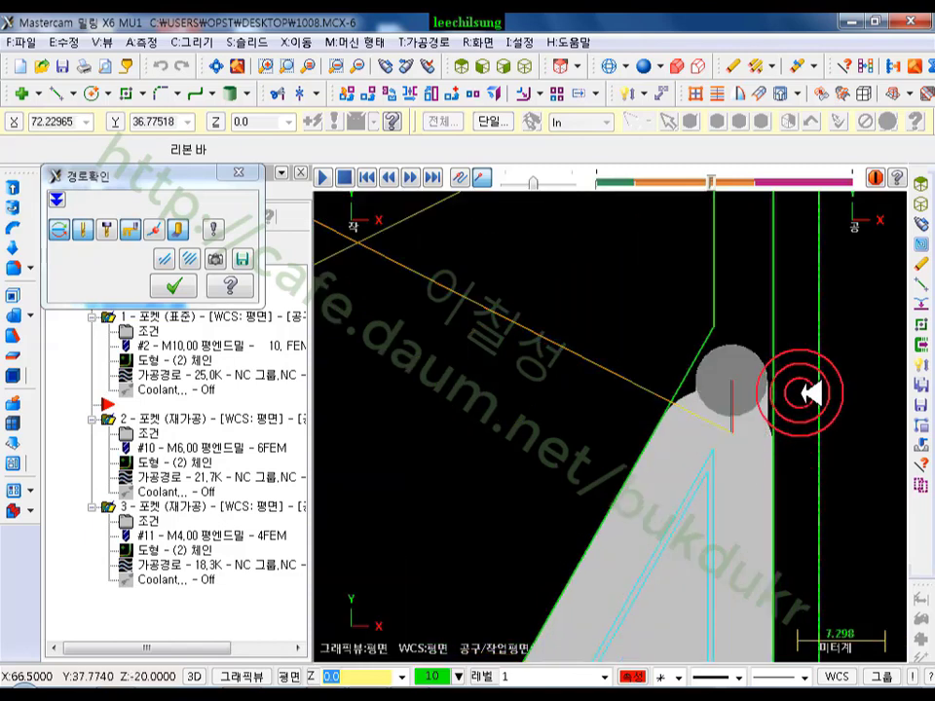
scroll(764, 385, "up", 2)
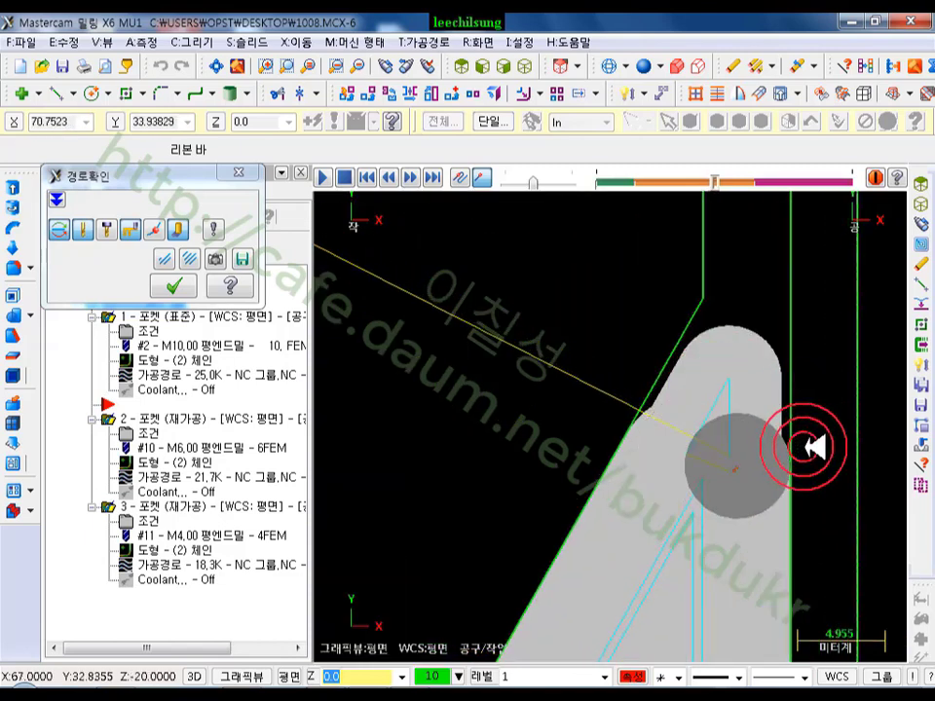
scroll(745, 526, "up", 1)
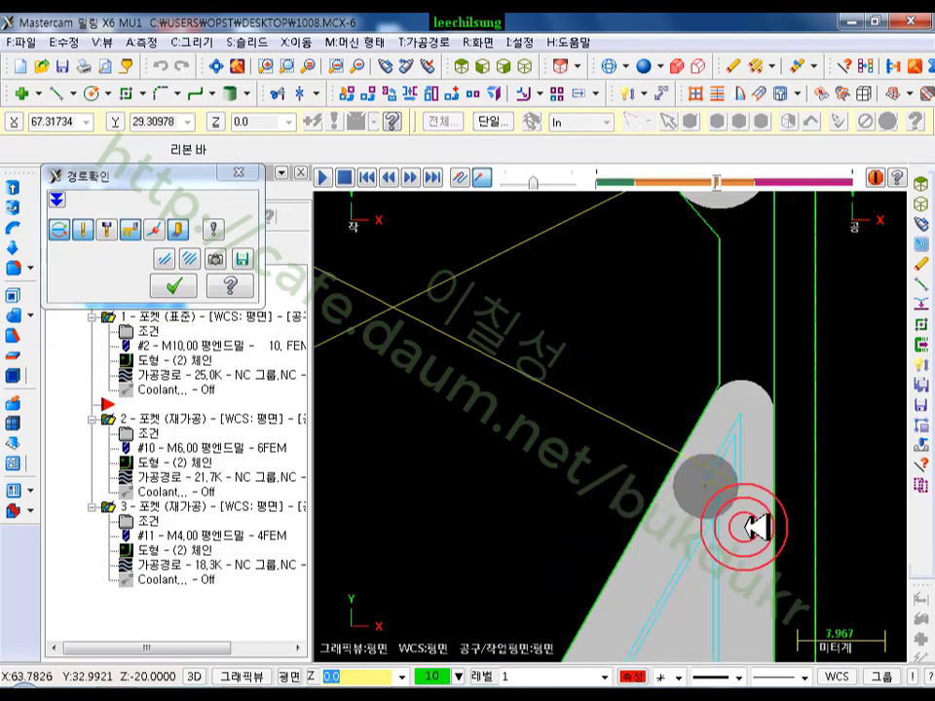
scroll(745, 540, "down", 5)
- Examine the 6 mm passes in the pocket's upper-right corner and the uncut gap in the channel above the island
scroll(736, 235, "up", 6)
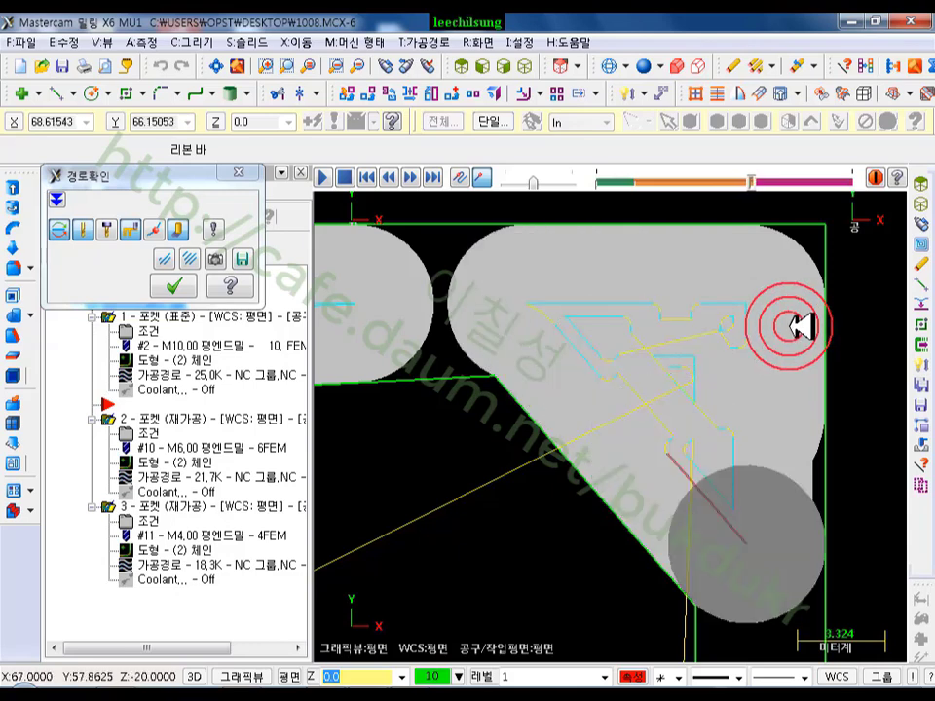
scroll(857, 292, "down", 2)
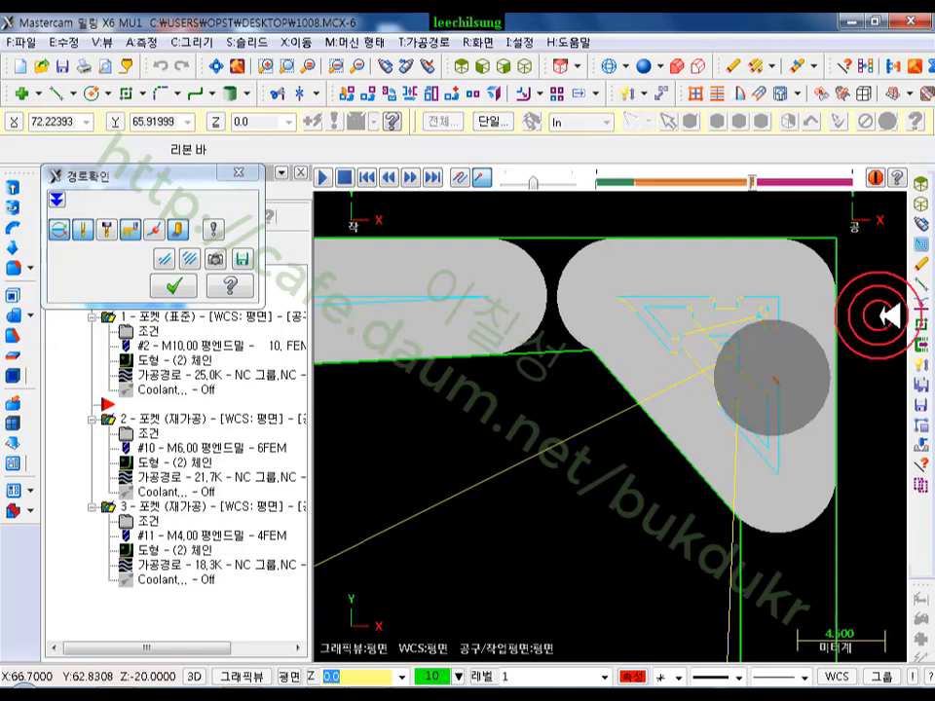
scroll(842, 341, "down", 4)
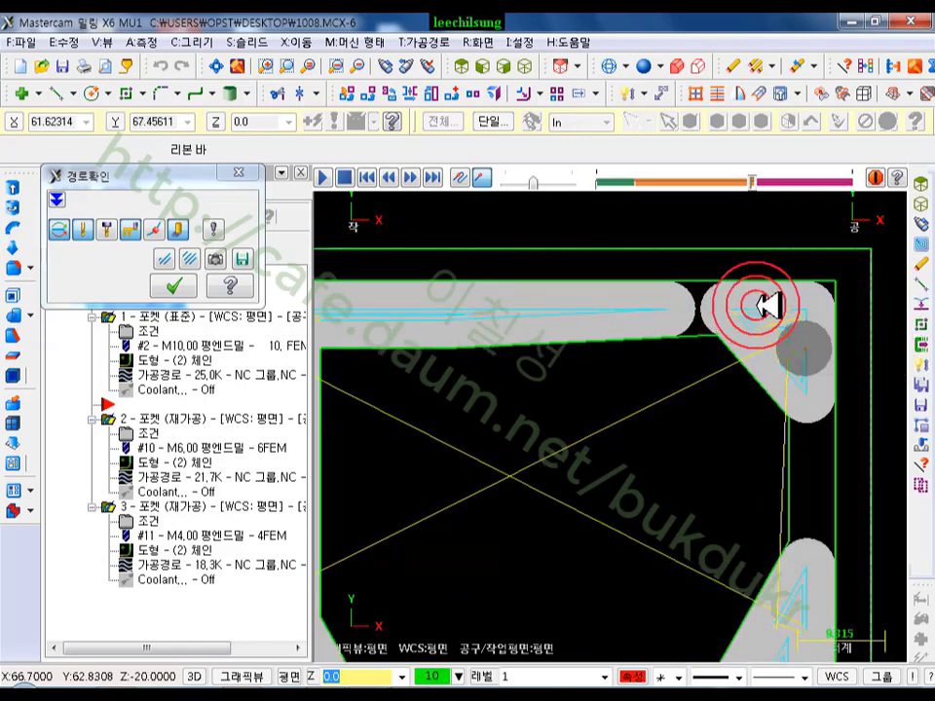
scroll(731, 282, "up", 3)
scroll(668, 271, "up", 4)
scroll(599, 265, "down", 5)
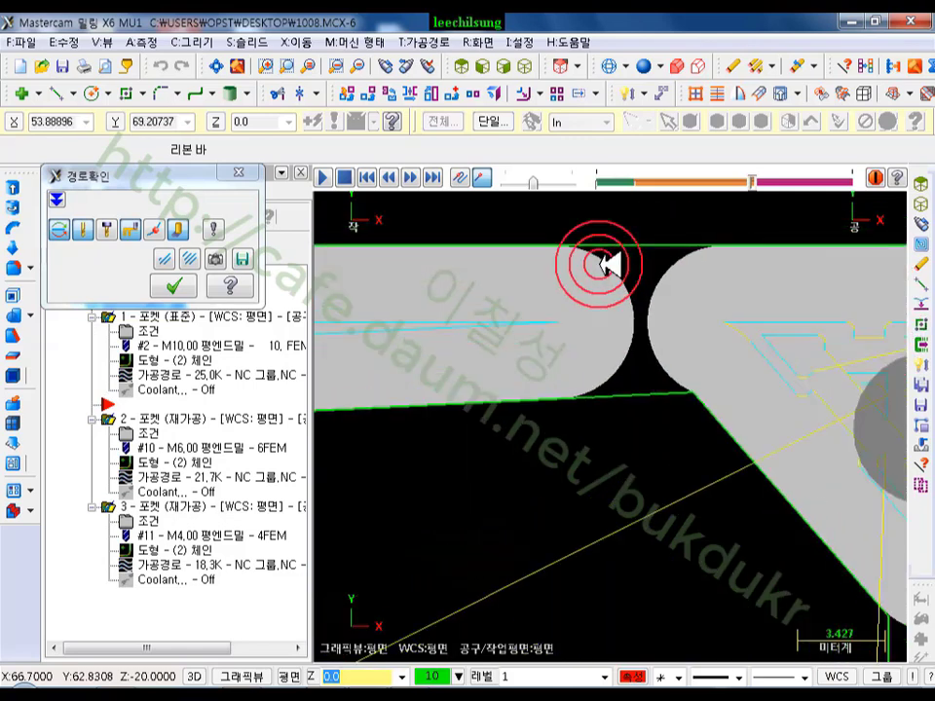
scroll(716, 270, "down", 3)
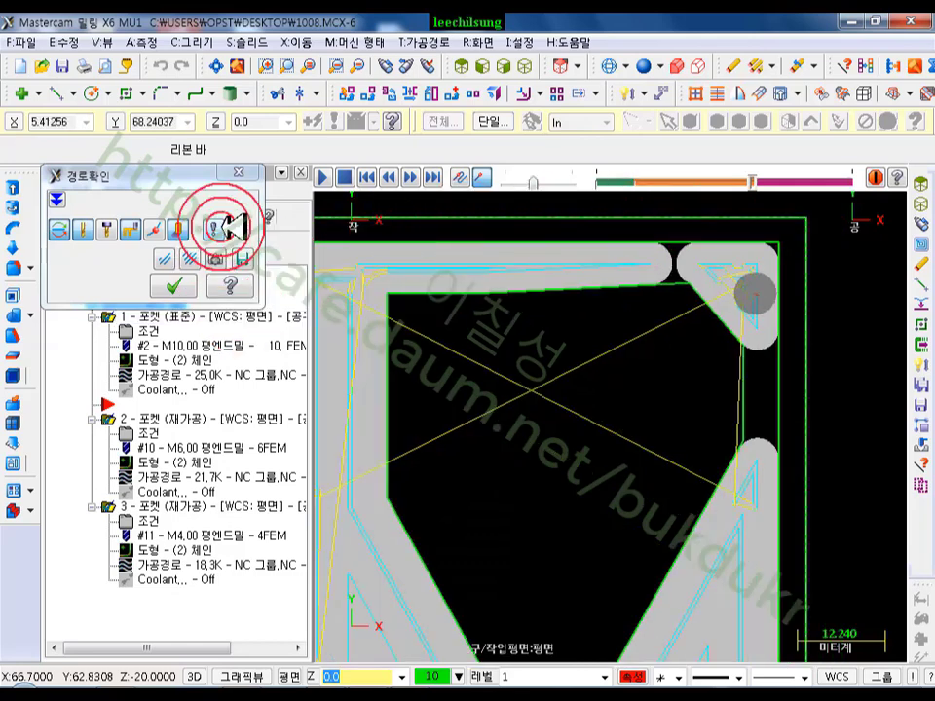
- Advance to the 4 mm tool's passes in the pocket's lower-left corner, examine them, and close the backplot
left_click(752, 184)
scroll(755, 307, "down", 2)
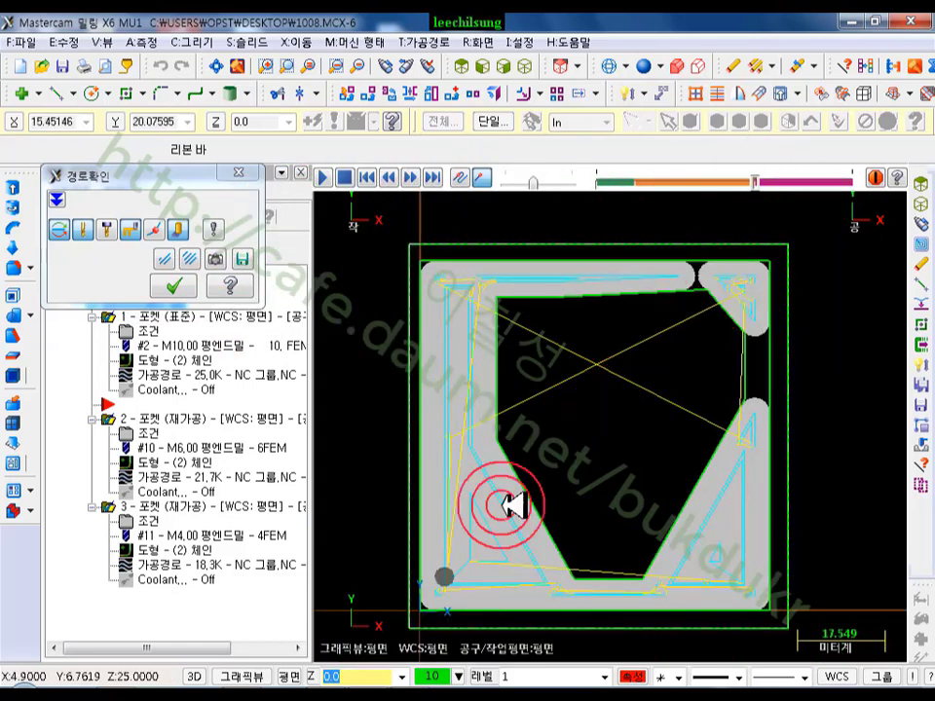
scroll(419, 613, "up", 7)
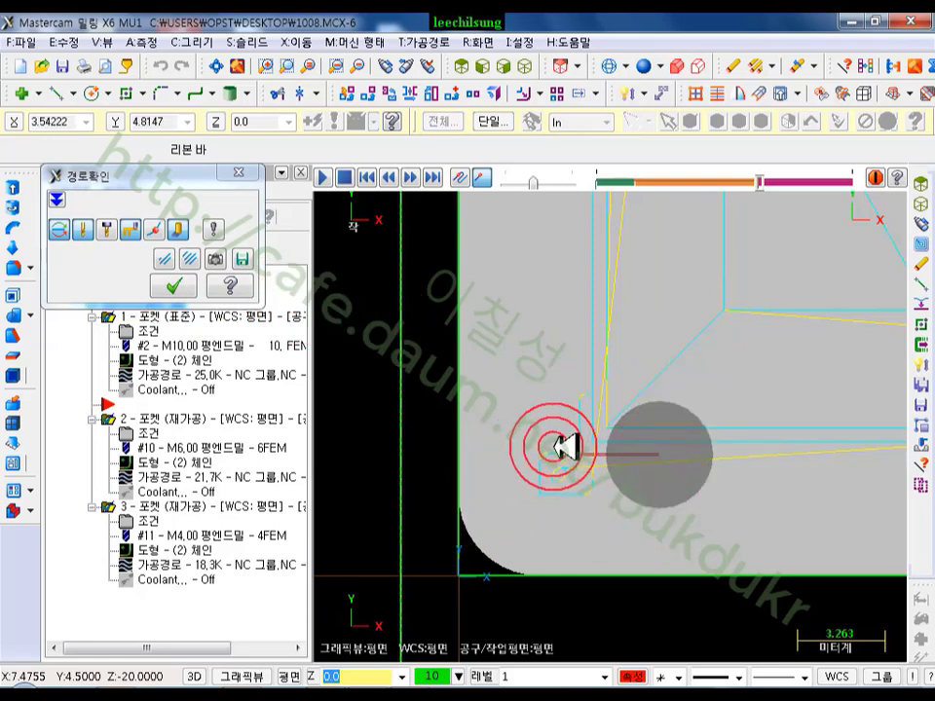
left_click(176, 284)
- Reduce the path extension length of the 4 mm re-machining pocket operation and regenerate its toolpath
left_click(148, 519)
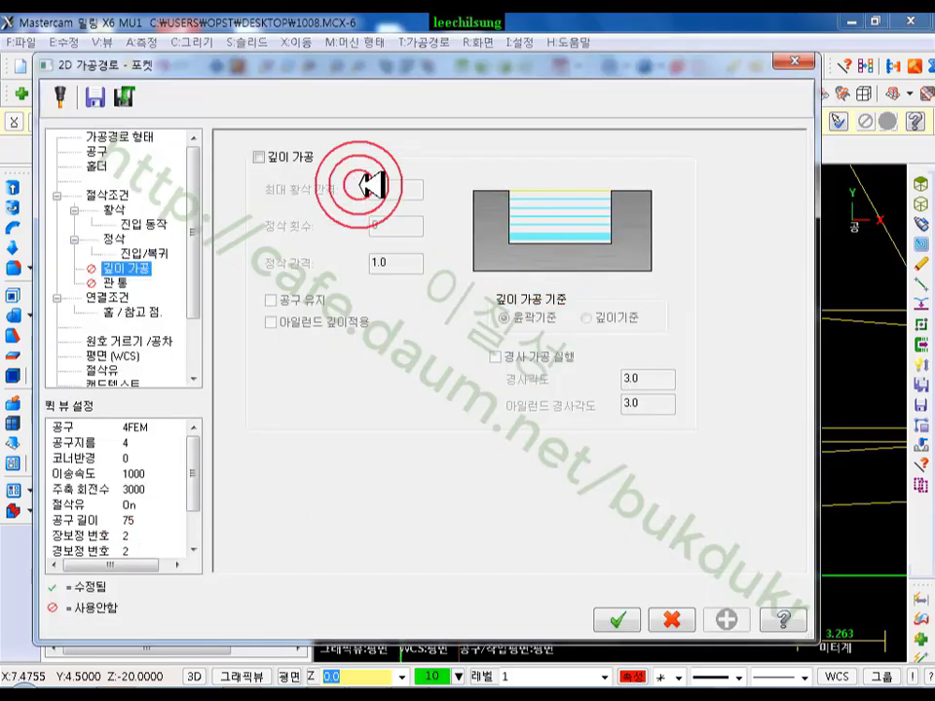
left_click(115, 193)
double_click(672, 460)
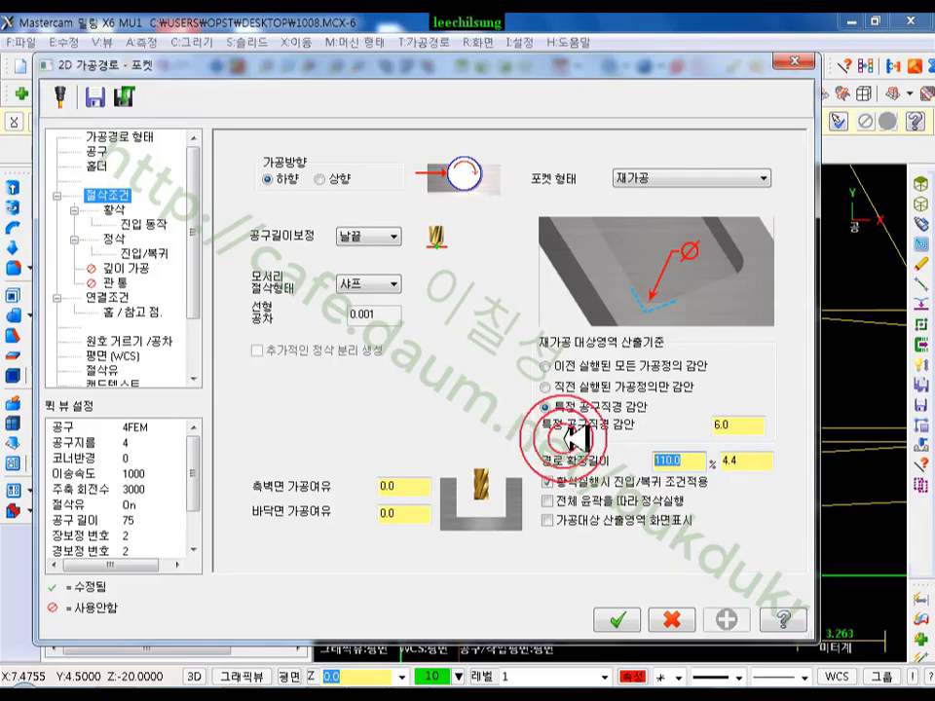
left_click(620, 620)
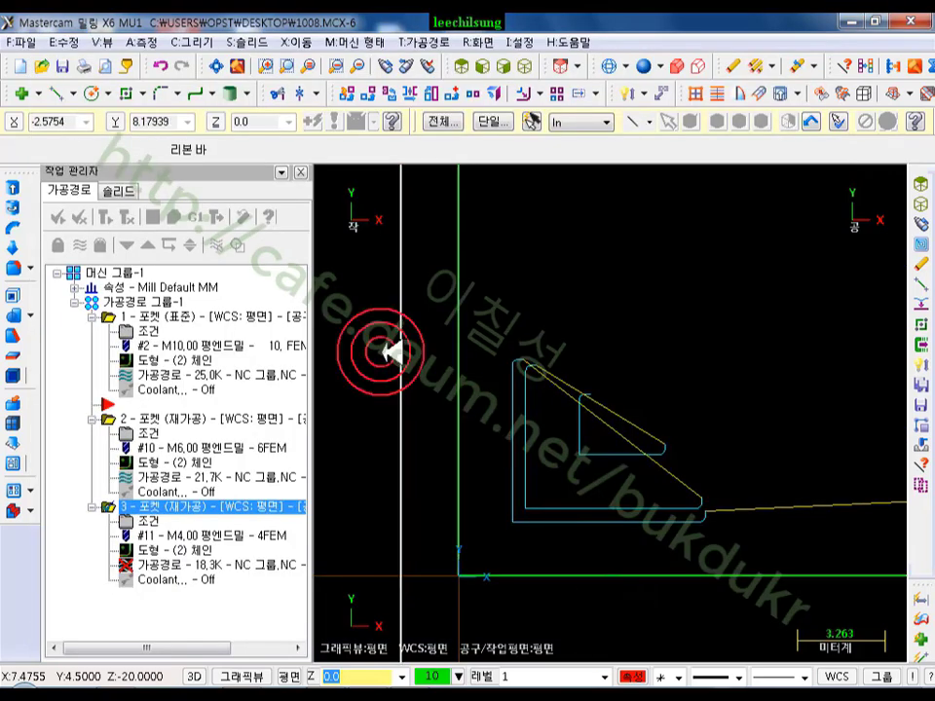
left_click(129, 216)
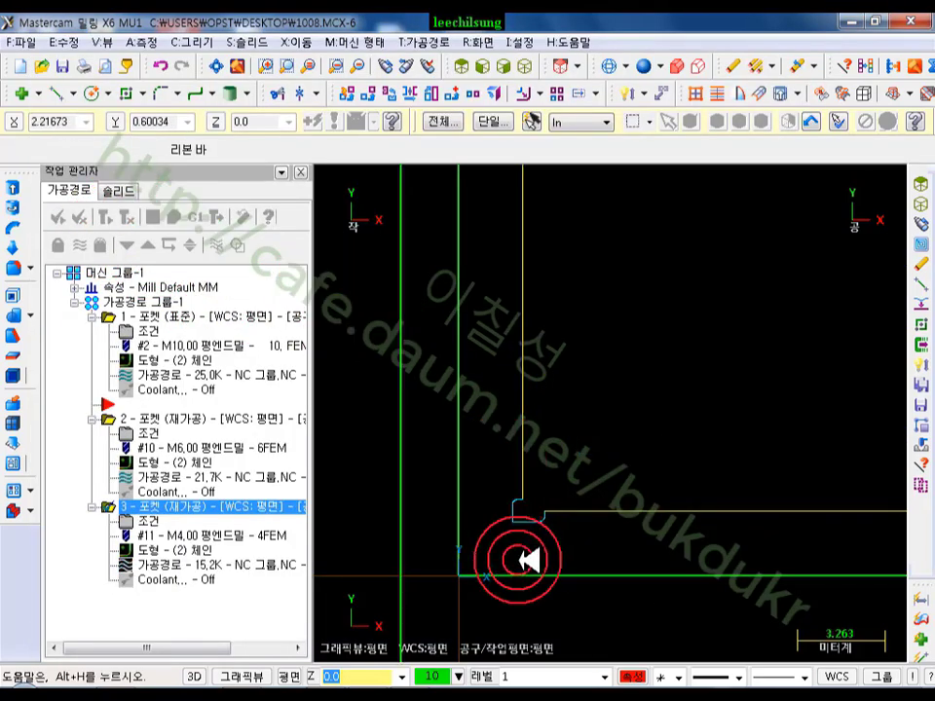
- Inspect the regenerated 4 mm toolpath in the pocket corners, along the right-hand channel and above the island
scroll(527, 560, "up", 3)
scroll(506, 414, "down", 1)
scroll(448, 516, "down", 8)
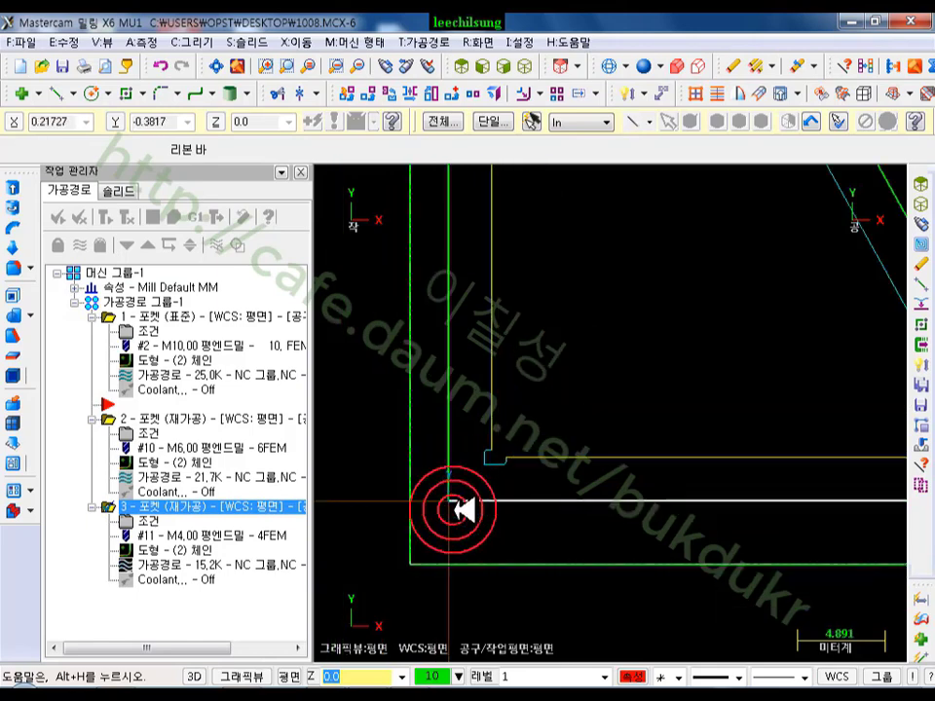
scroll(760, 542, "up", 4)
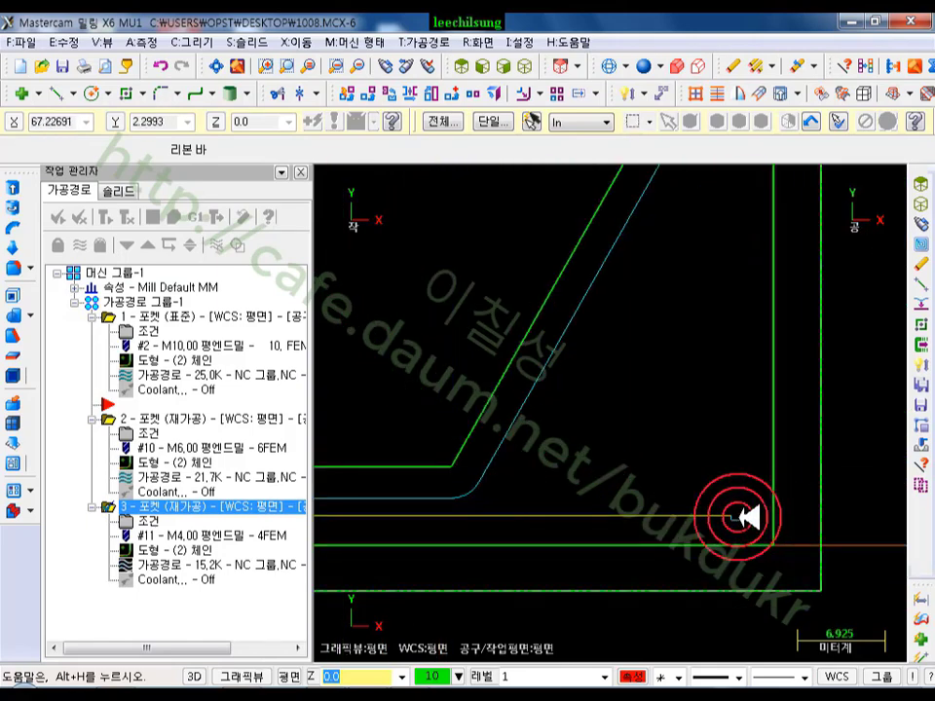
scroll(762, 517, "down", 6)
scroll(770, 387, "up", 7)
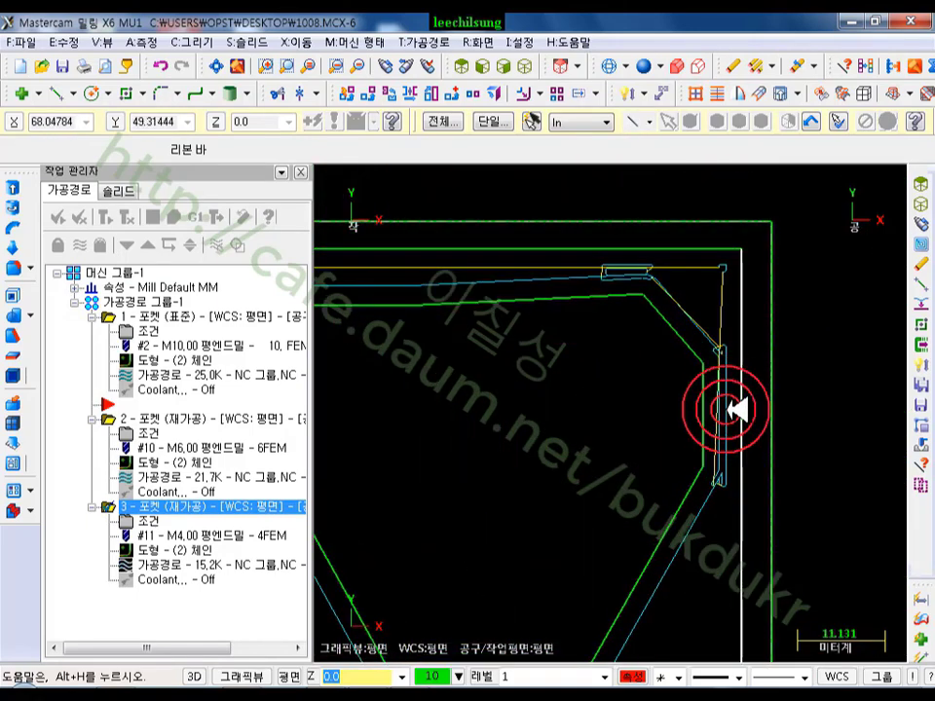
scroll(651, 277, "up", 1)
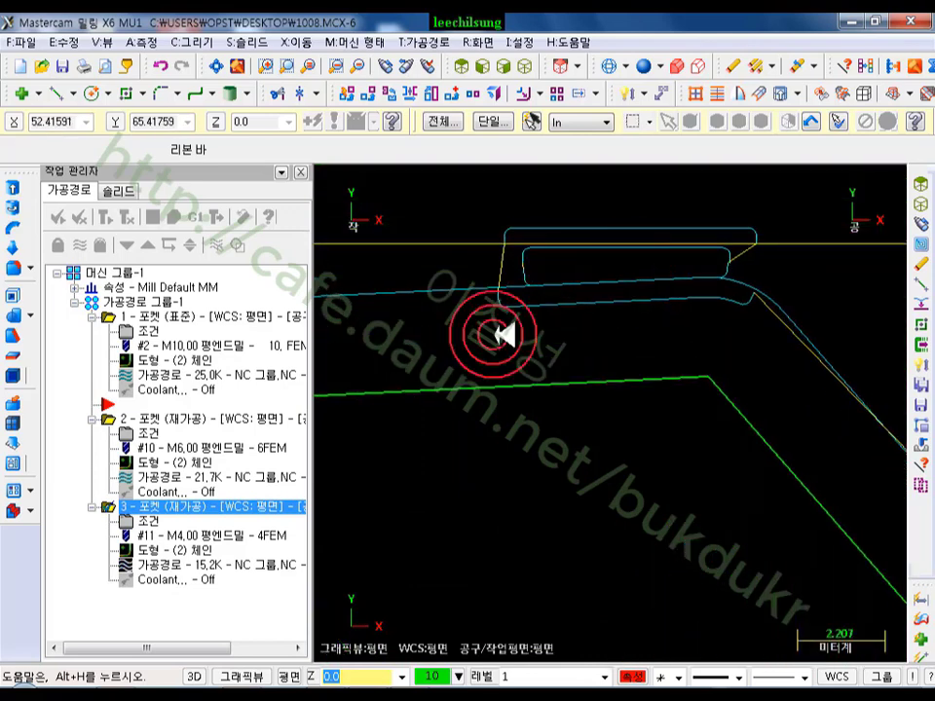
- Backplot the 6 mm re-machining pocket operation and advance to the uncut gap in the channel above the island
left_click(163, 417)
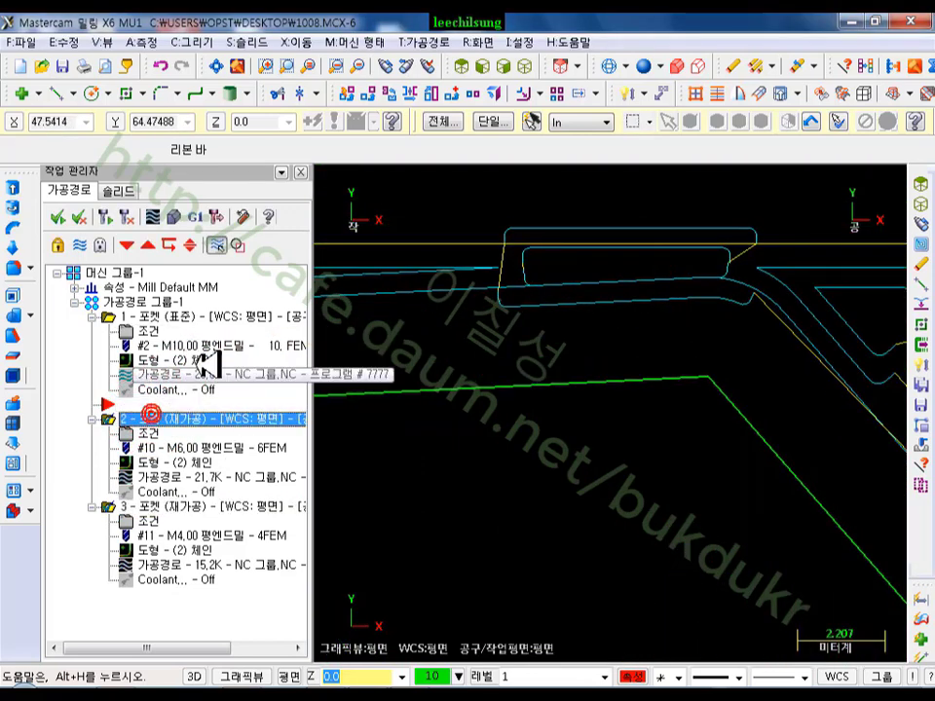
left_click(154, 215)
left_click(594, 198)
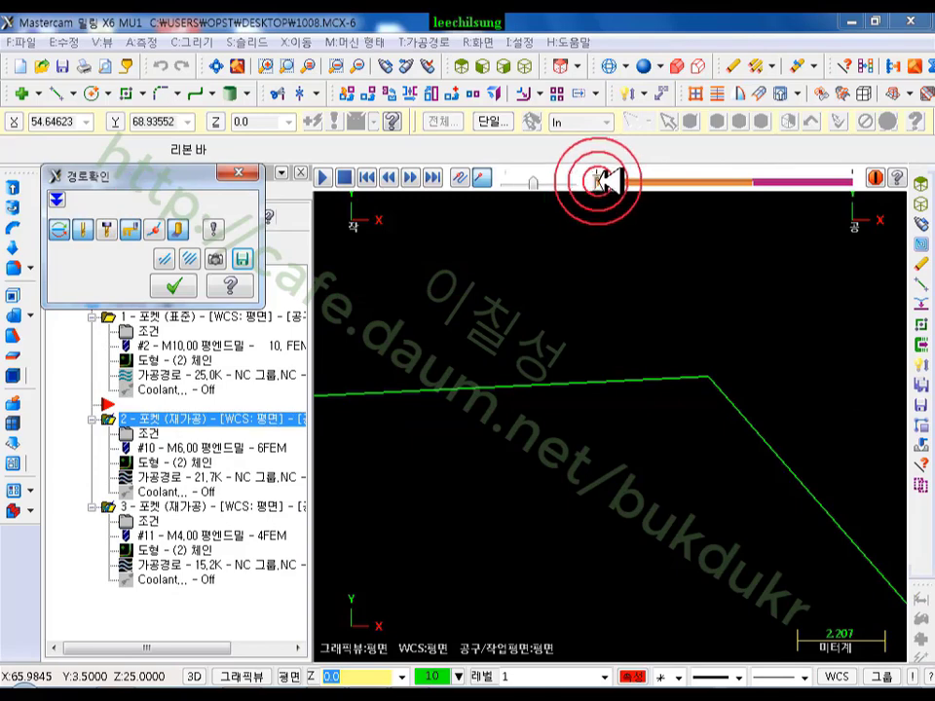
left_click_drag(598, 183, 722, 192)
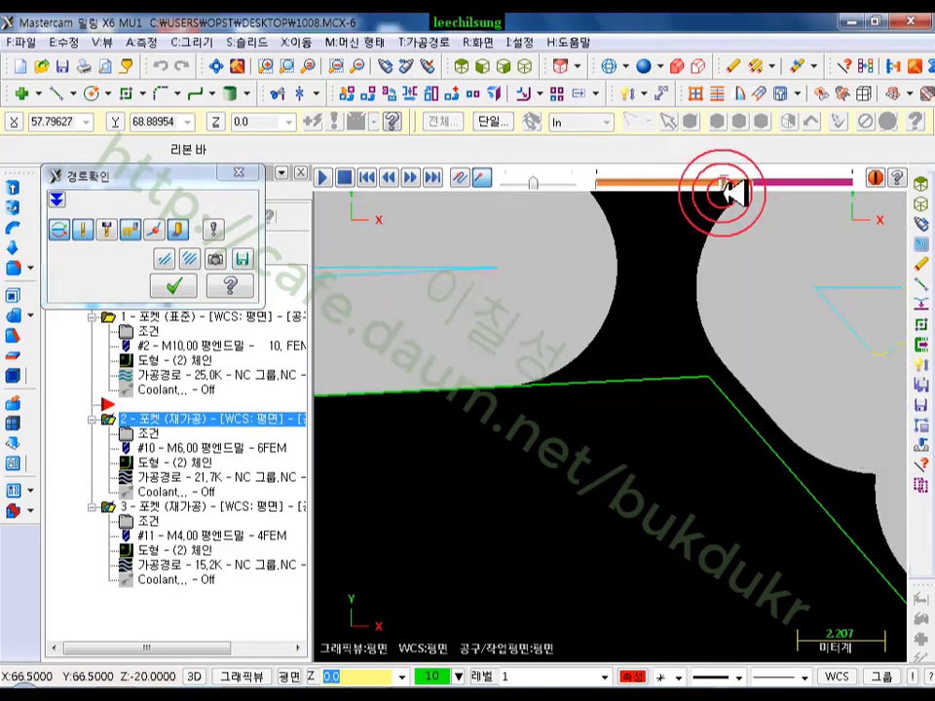
scroll(569, 435, "down", 2)
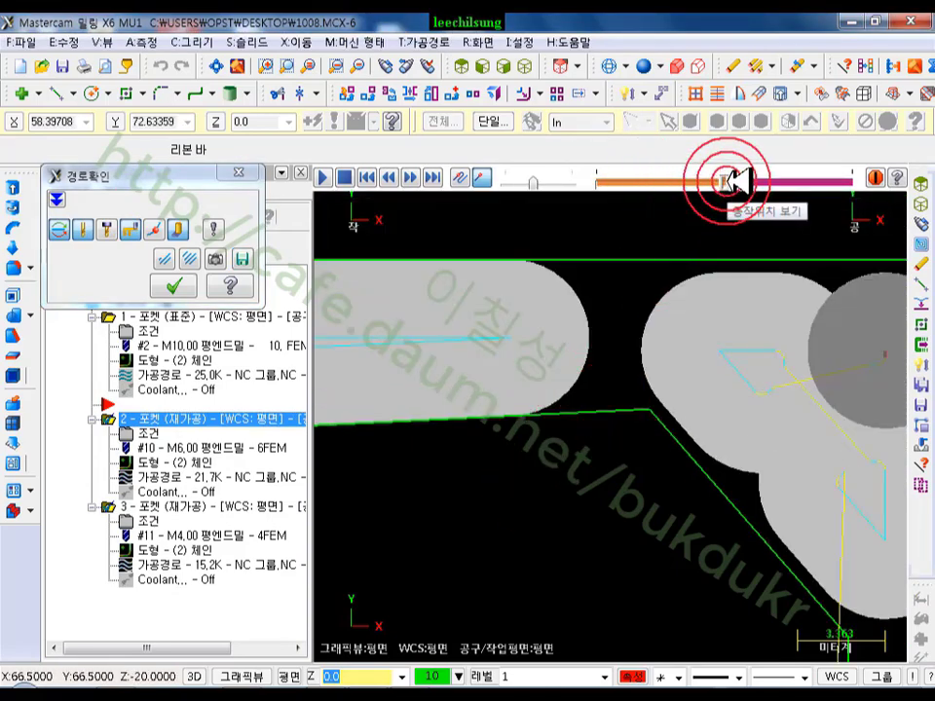
left_click_drag(726, 181, 768, 181)
scroll(727, 299, "up", 1)
scroll(628, 282, "up", 3)
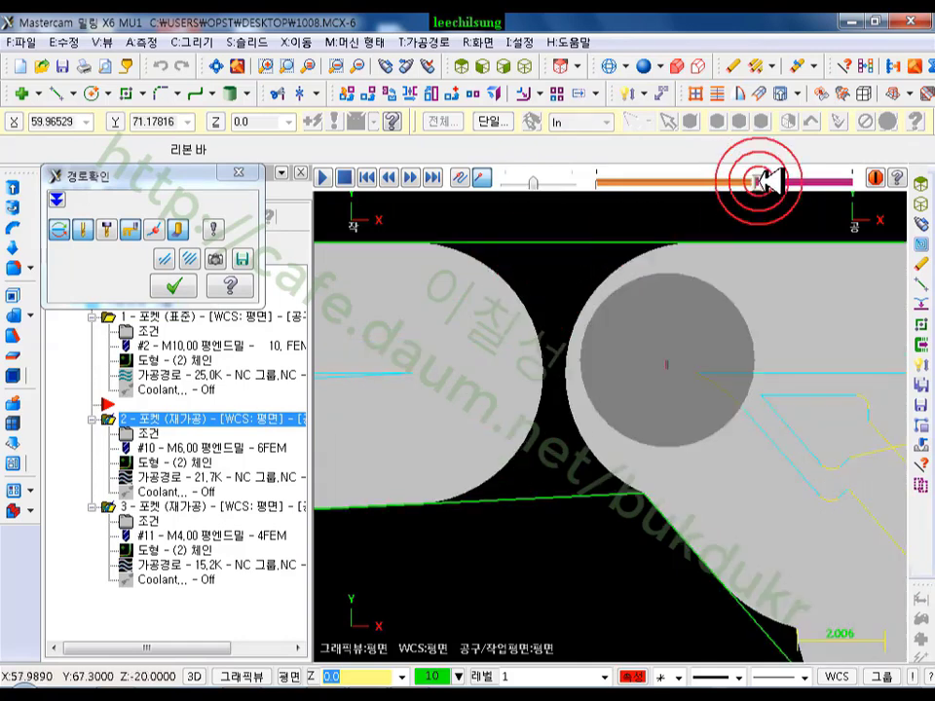
- Follow the 6 mm tool move by move through both passes that clear the gap above the island
key("s")
key("s")
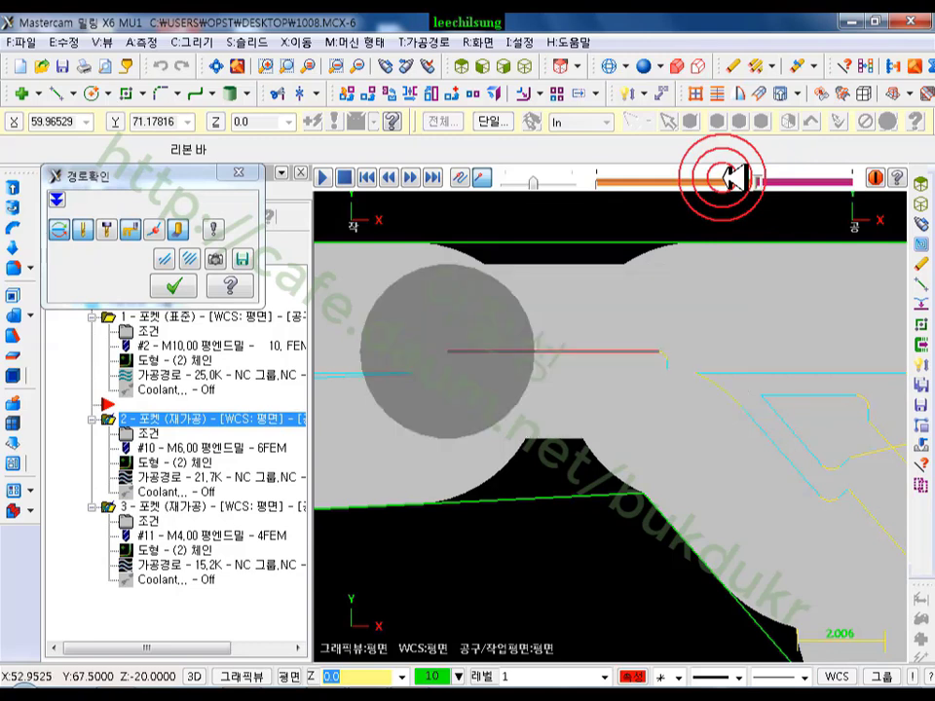
key("s")
key("s")
key("s")
key("s")
key("s")
key("s")
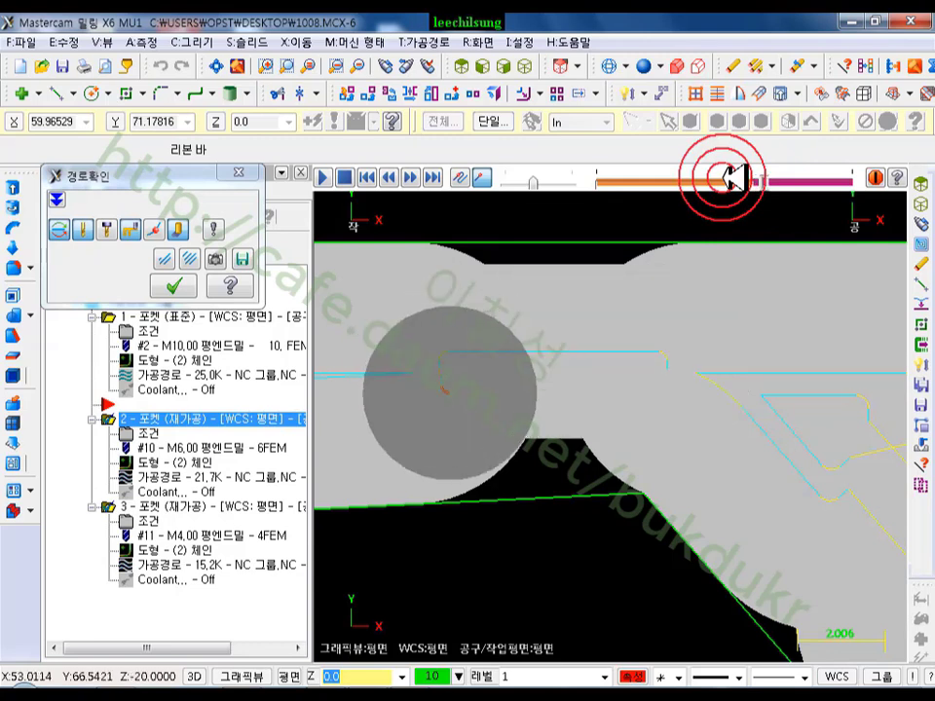
key("s")
key("s")
key("s")
key("s")
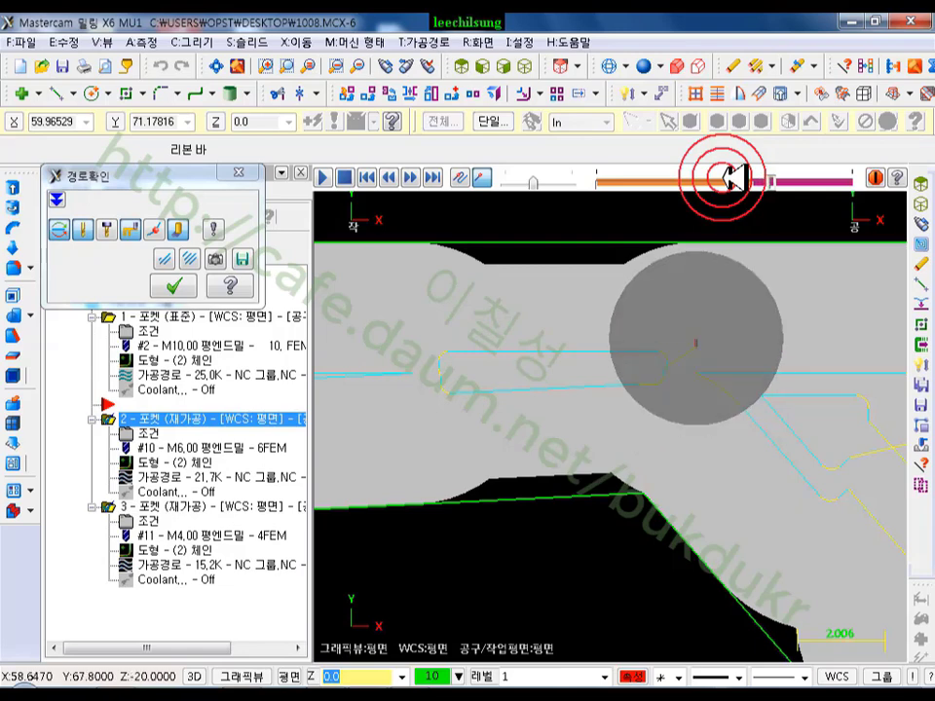
key("s")
key("s")
key("s")
key("s")
key("s")
key("s")
key("s")
key("s")
key("s")
key("s")
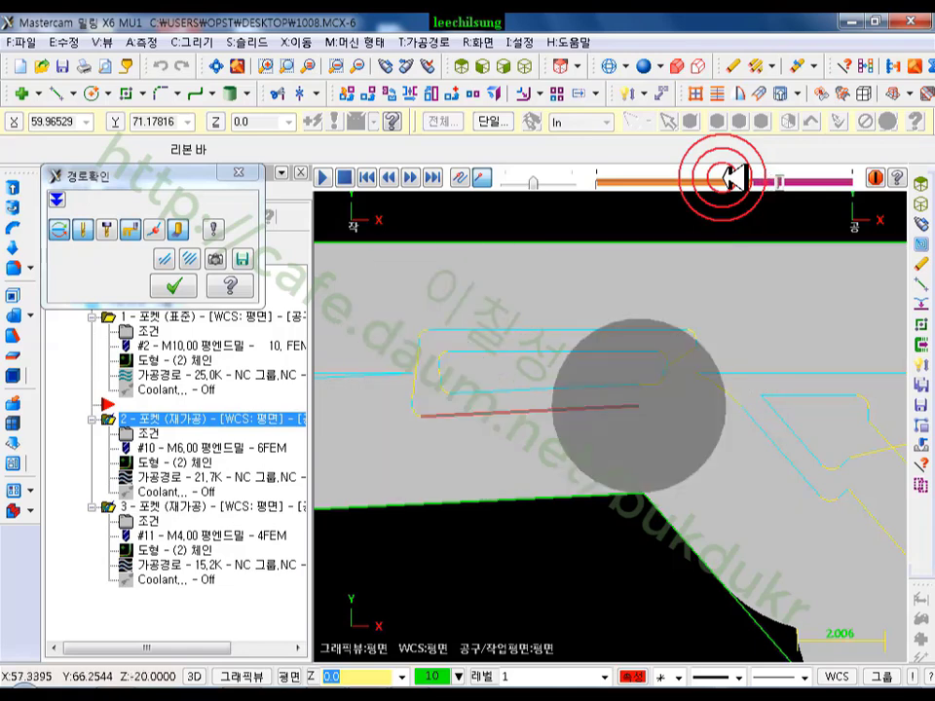
- Advance the 6 mm backplot further, examine the material left around the island's upper-right corner, and close the backplot
left_click(732, 178)
left_click(846, 184)
scroll(709, 255, "down", 5)
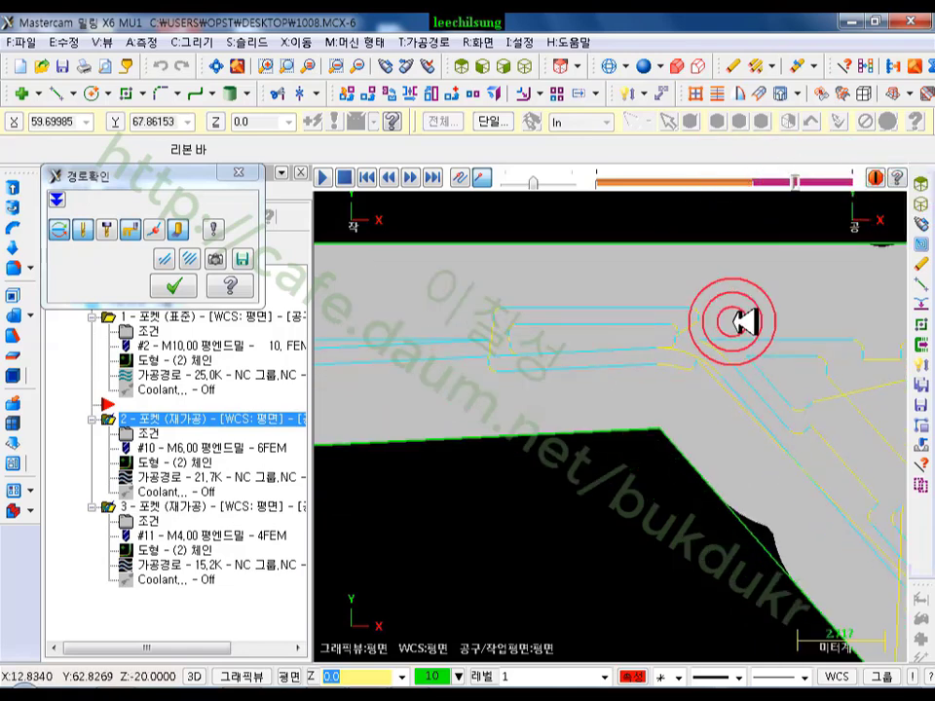
scroll(492, 272, "up", 1)
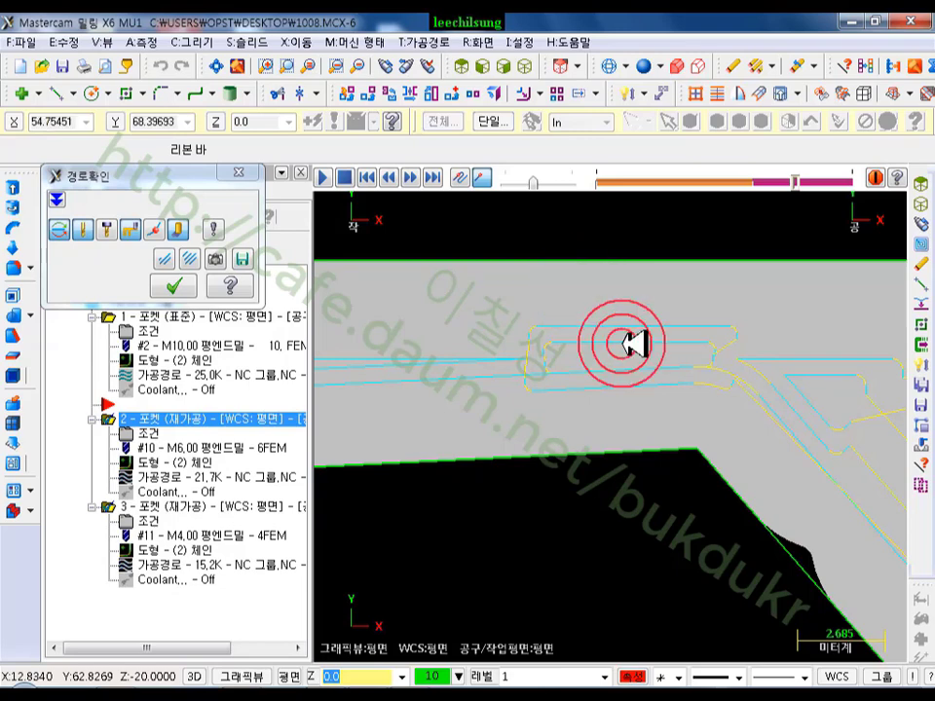
scroll(617, 280, "down", 2)
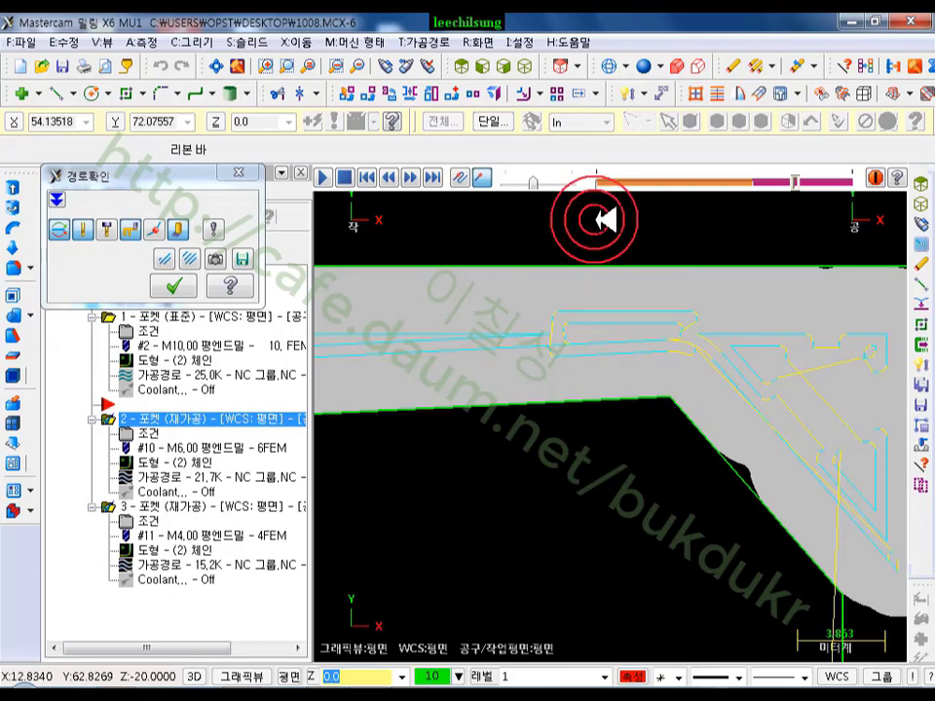
left_click(173, 285)
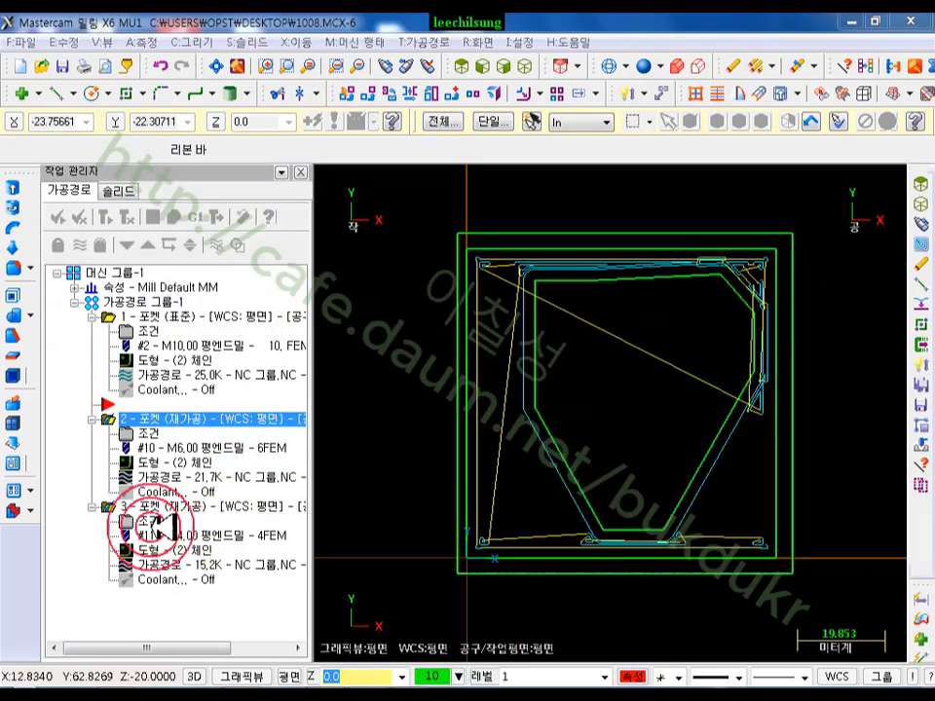
- View the open pocket type's settings in the 4 mm operation's cutting parameters and discard the change
left_click(151, 523)
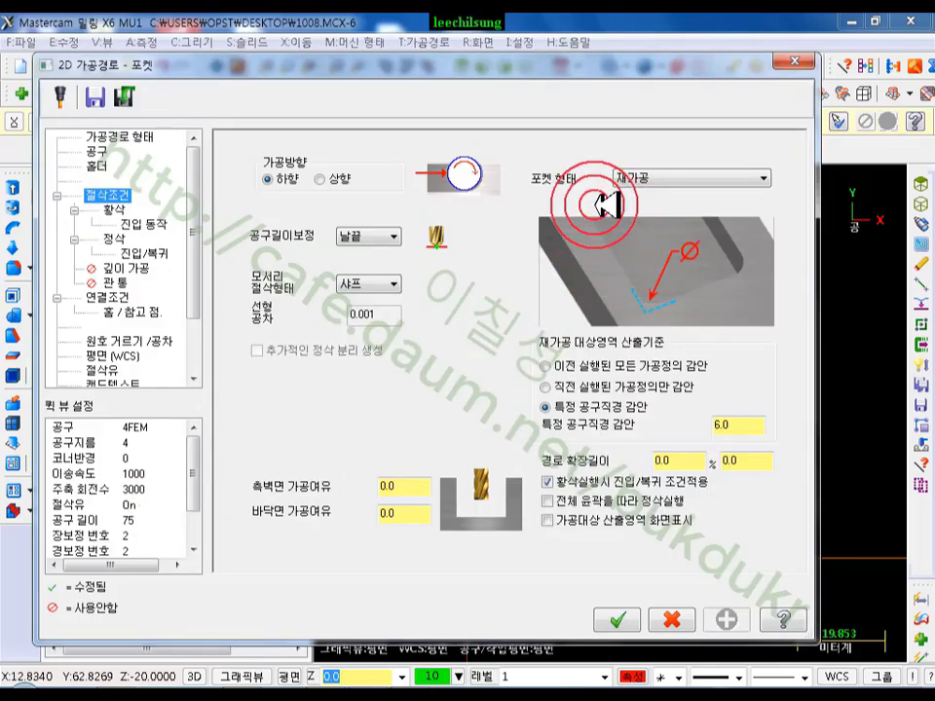
left_click(726, 180)
left_click(652, 240)
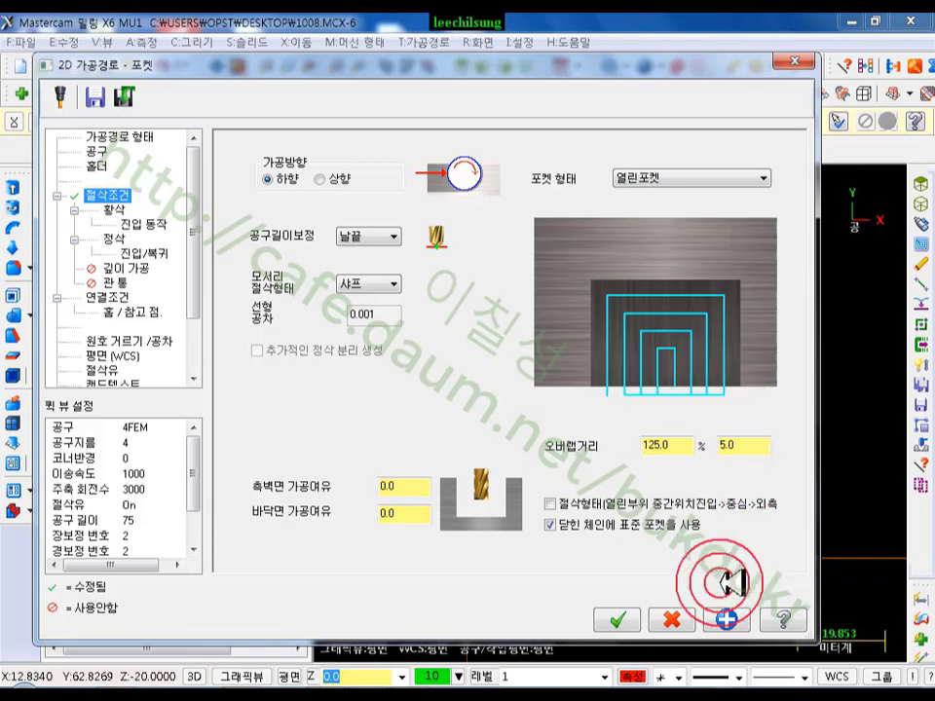
left_click(671, 619)
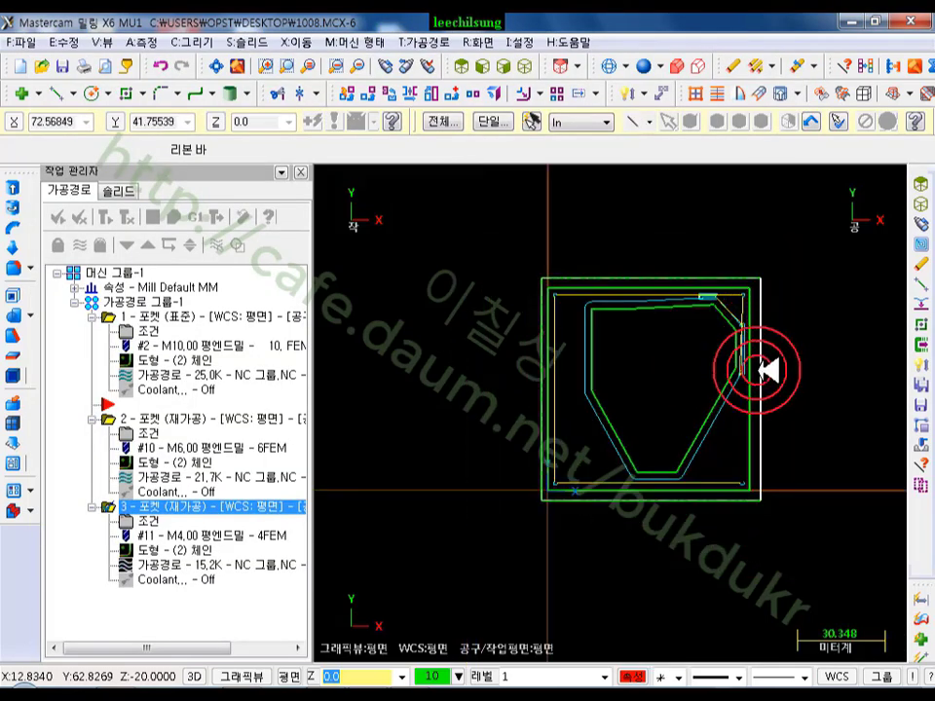
- Delete all three pocket operations from the toolpath group
left_click(136, 302)
right_click(168, 301)
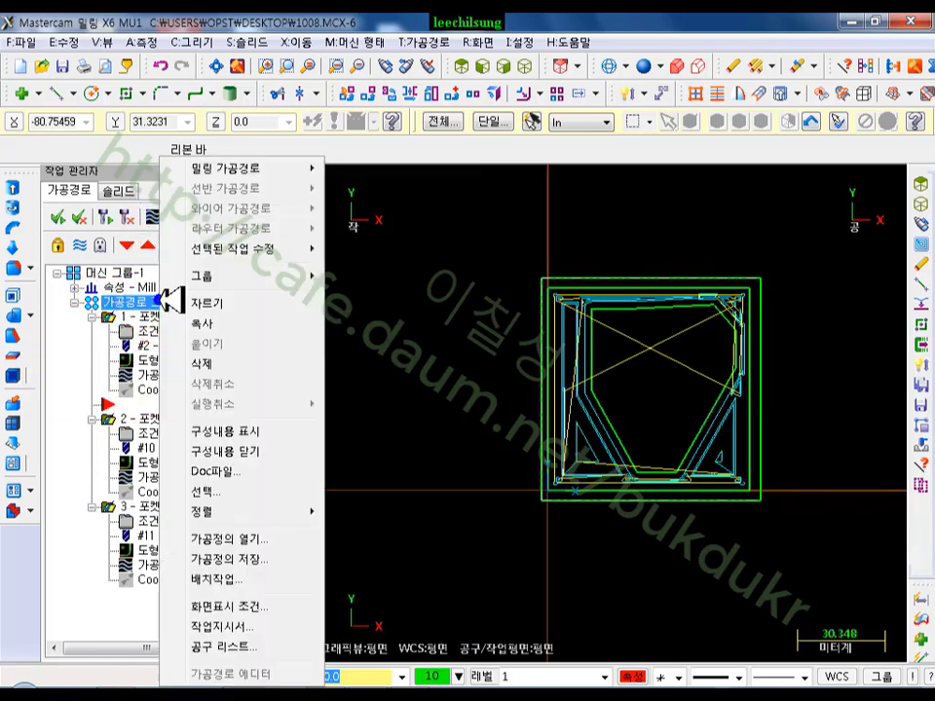
left_click(204, 363)
left_click(546, 421)
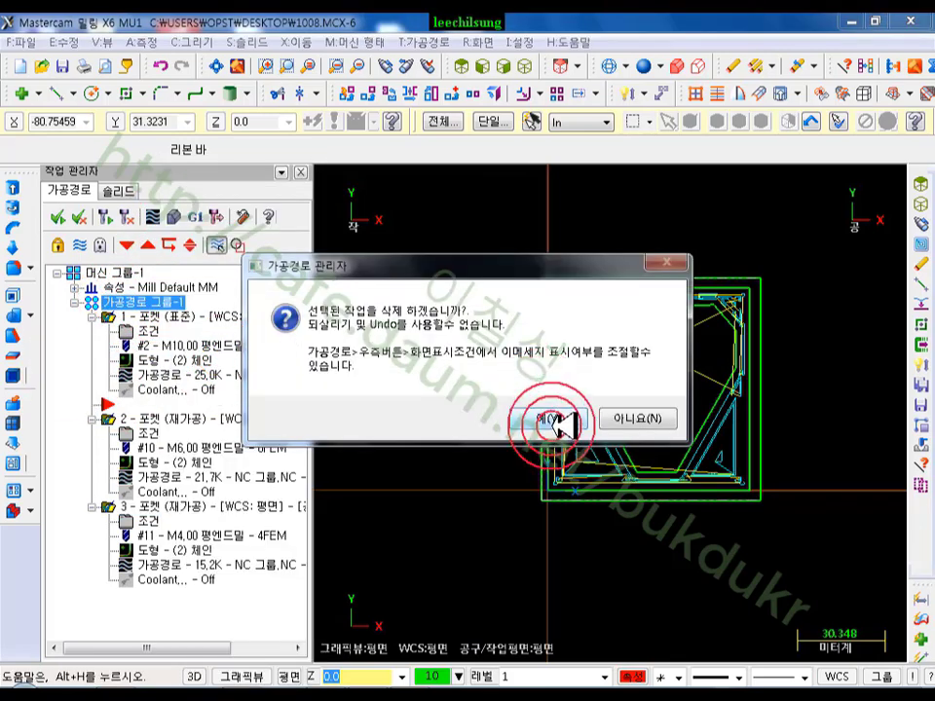
scroll(732, 407, "up", 2)
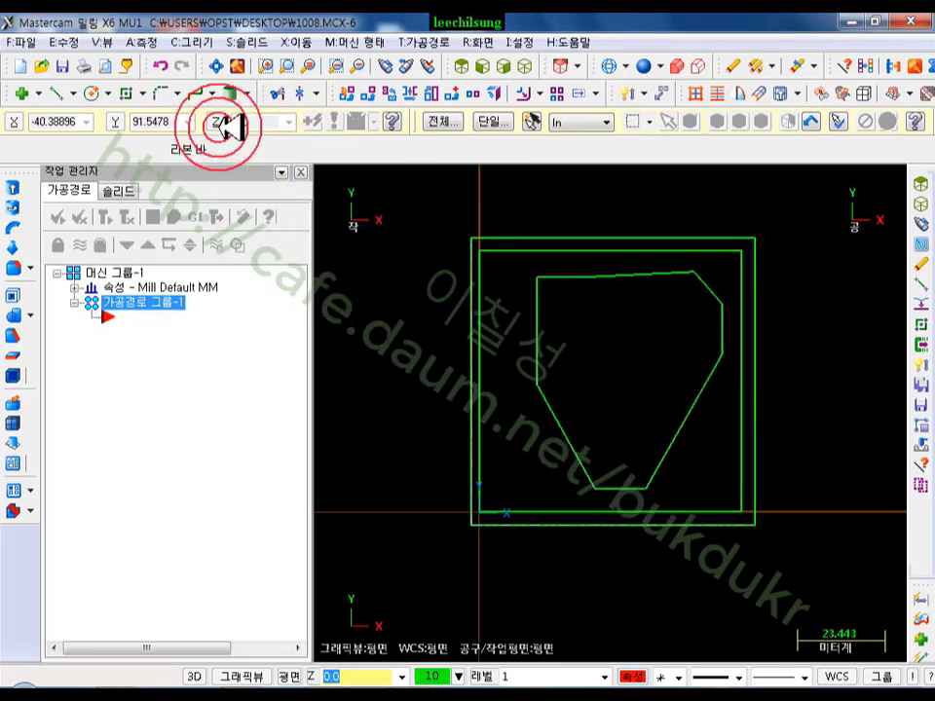
- Draw vertical lines from the island's lower-left and right-hand corners down past the outer rectangle's bottom edge
left_click(56, 93)
left_click(531, 388)
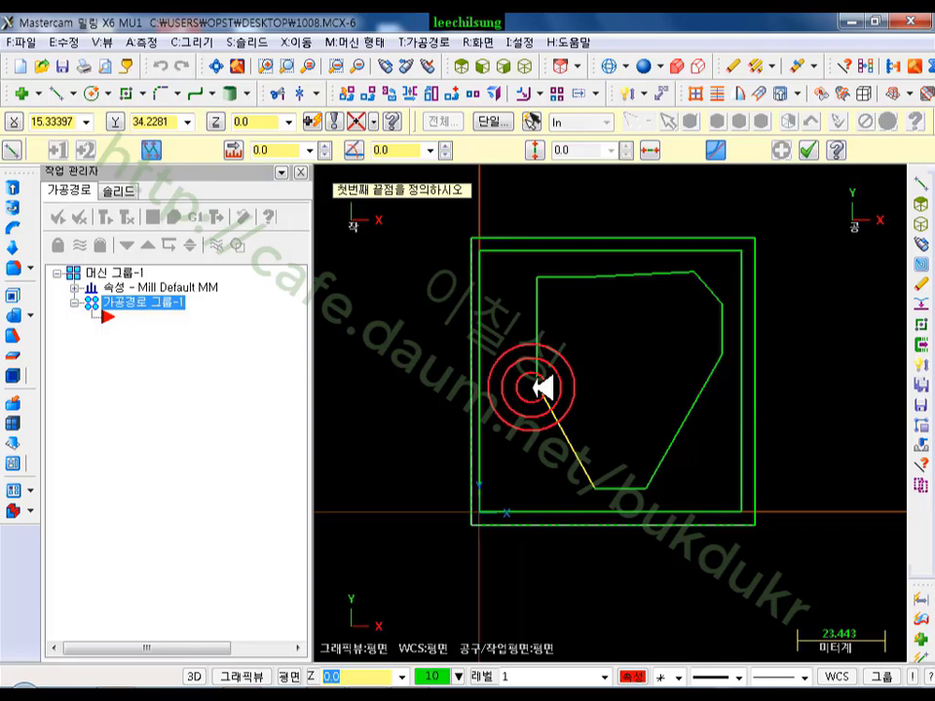
left_click(549, 584)
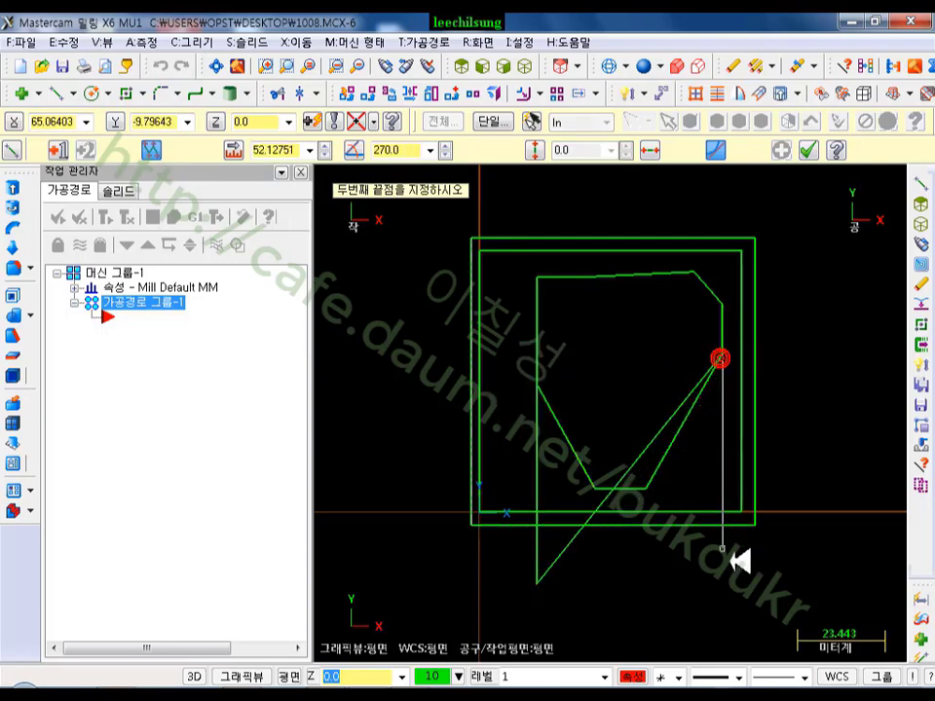
left_click(808, 150)
- Delete the diagonal connecting line and the island's three lower edges
left_click(655, 448)
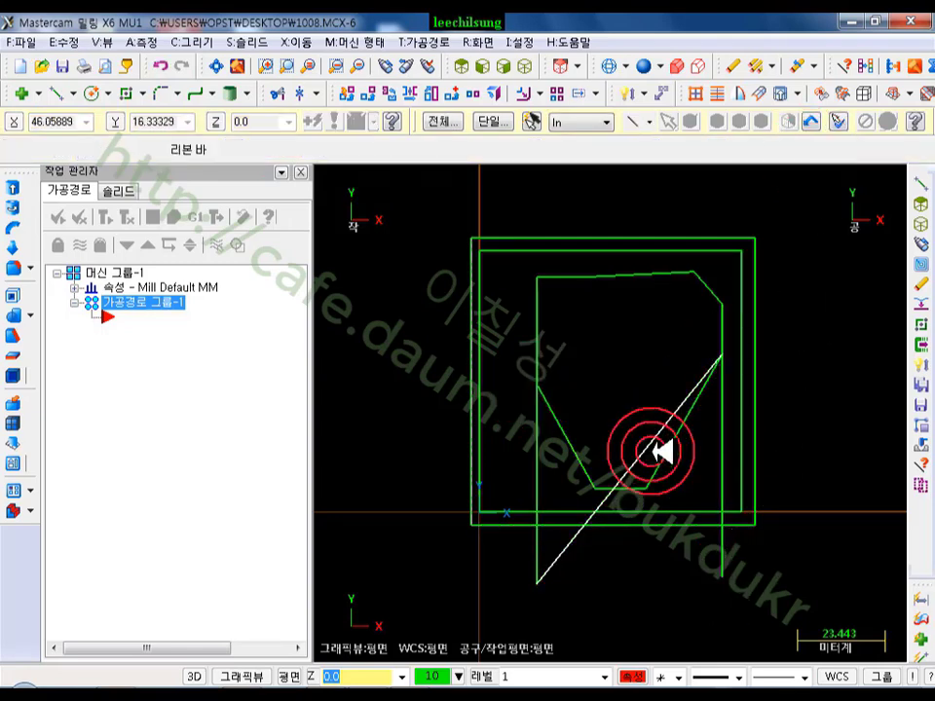
left_click(647, 445)
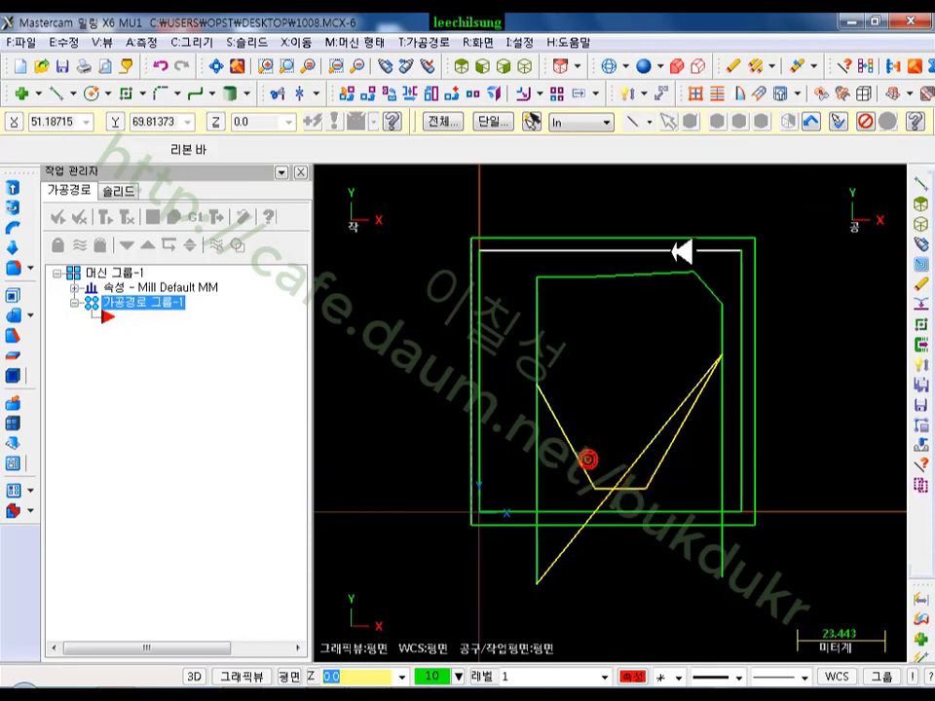
left_click(737, 64)
scroll(823, 255, "down", 1)
left_click(812, 365)
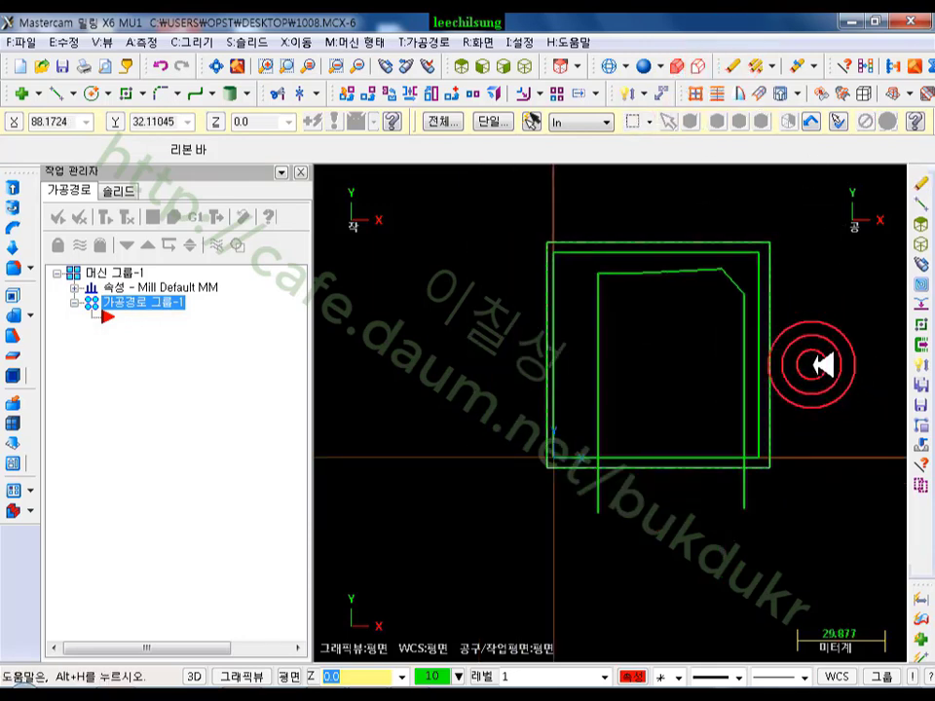
- Trim both vertical lines to the outer rectangle's bottom edge
scroll(736, 458, "up", 1)
left_click(198, 93)
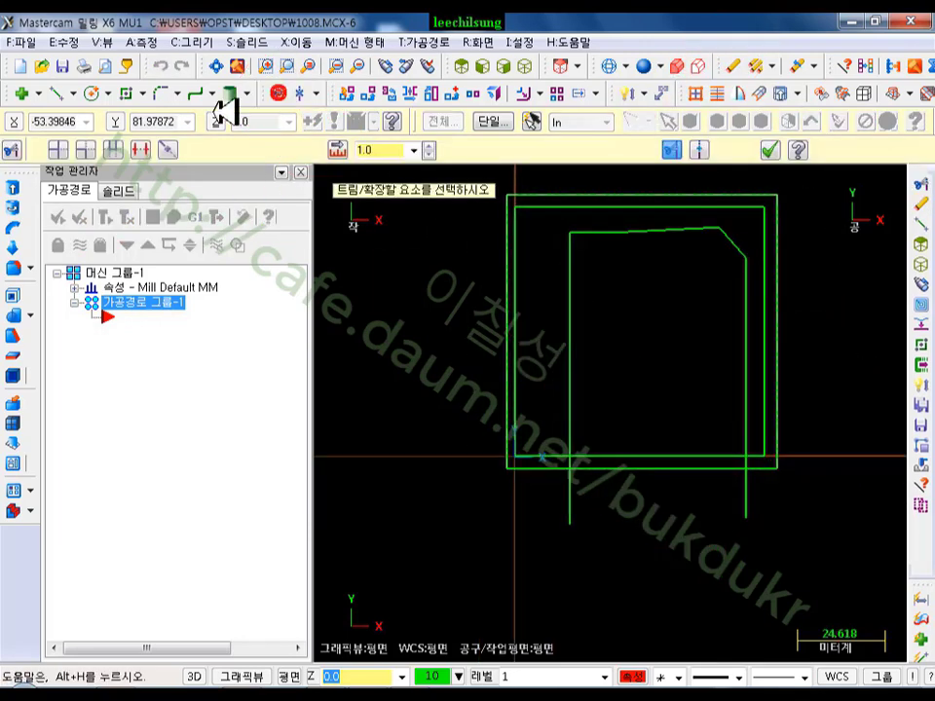
left_click(570, 423)
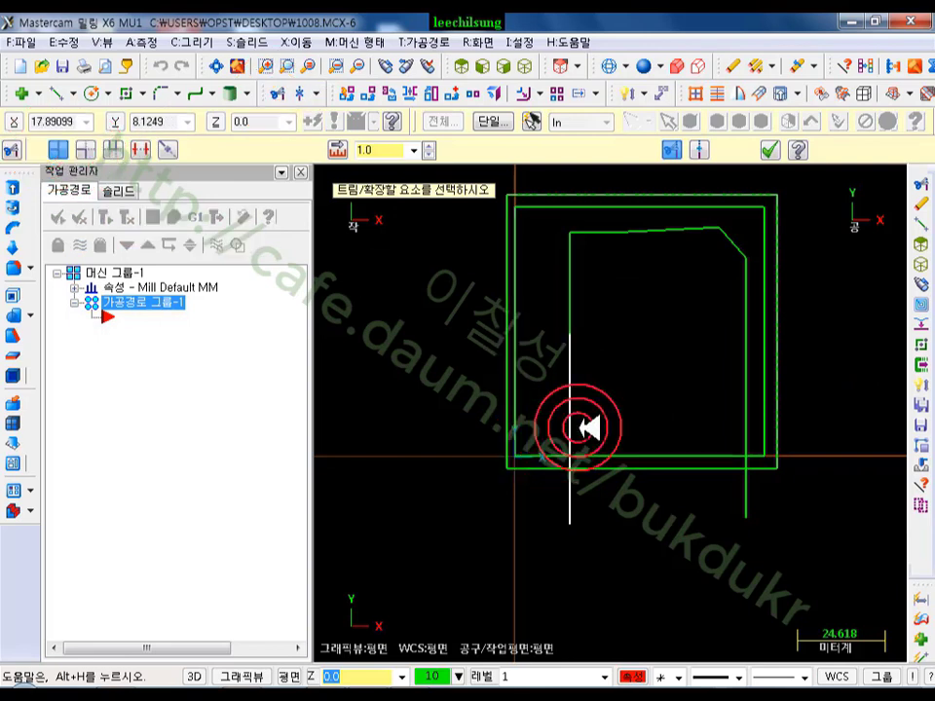
left_click(600, 471)
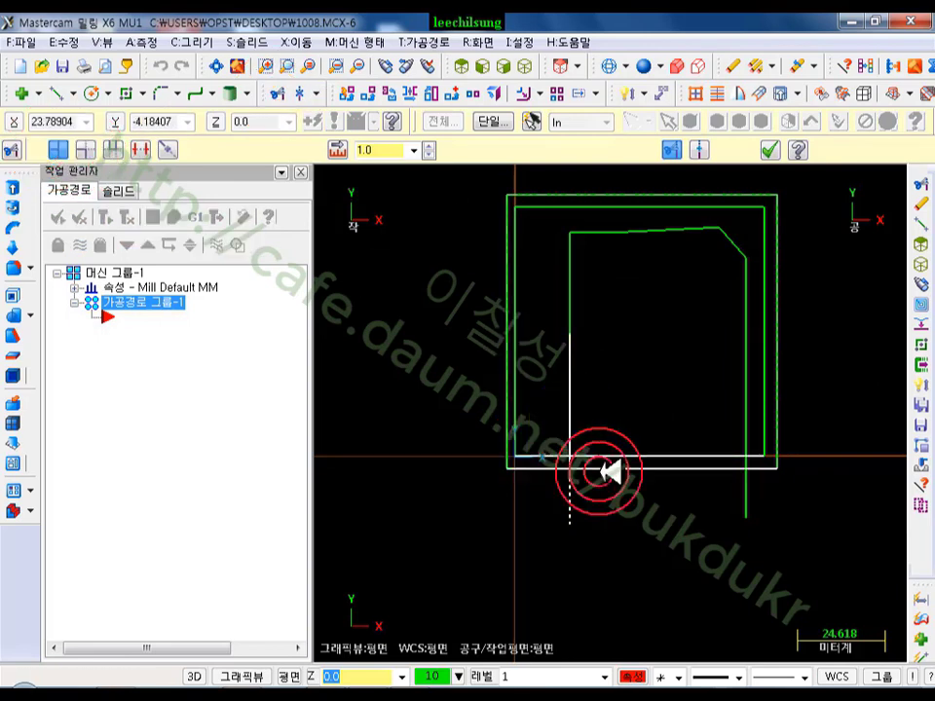
left_click(750, 413)
left_click(747, 457)
left_click(856, 308)
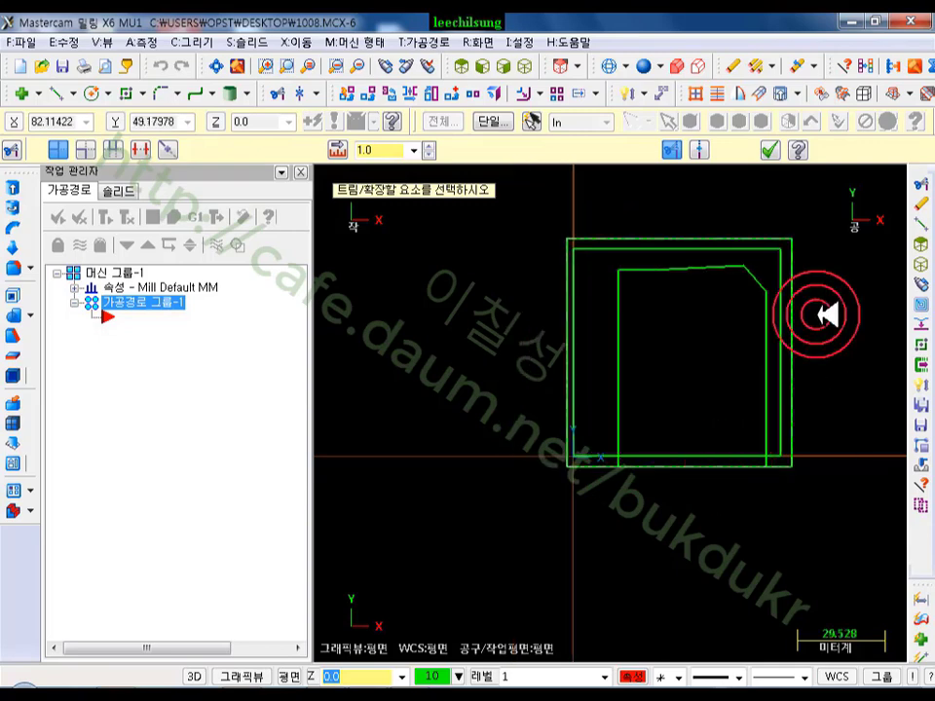
left_click(770, 149)
- Create a contour toolpath on the open profile, chained from its right-hand line, with the 10. FEM tool
scroll(674, 454, "up", 1)
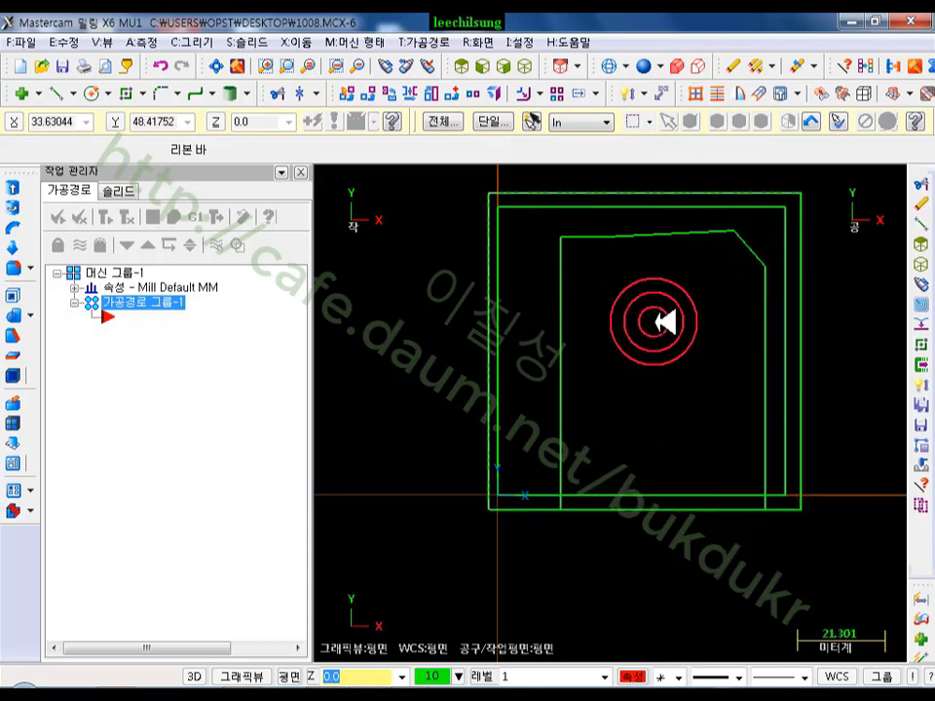
left_click(439, 43)
left_click(450, 64)
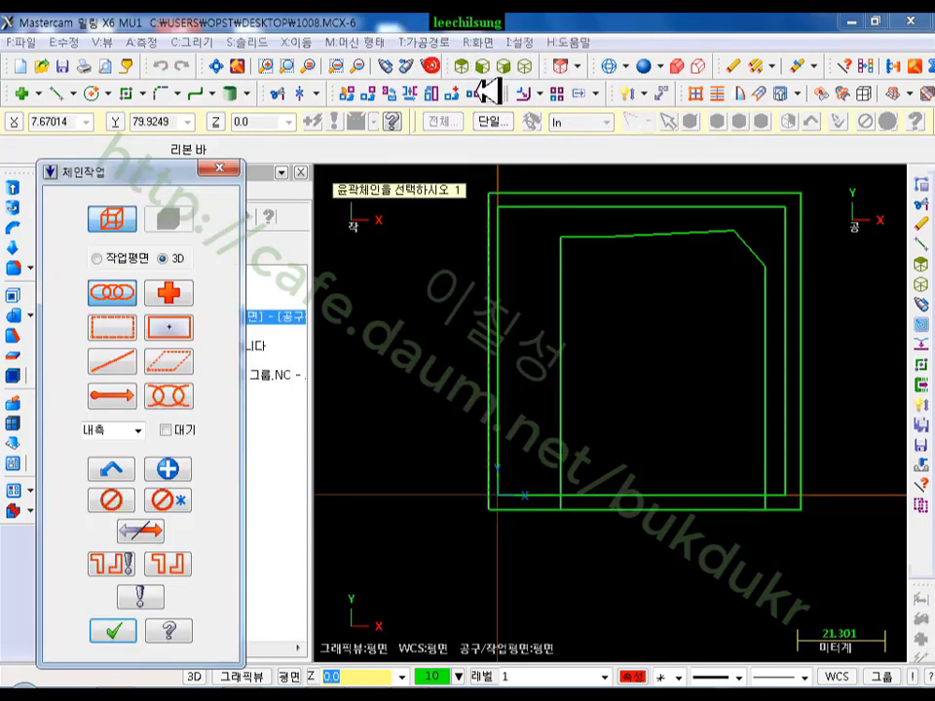
left_click(764, 487)
scroll(871, 548, "down", 1)
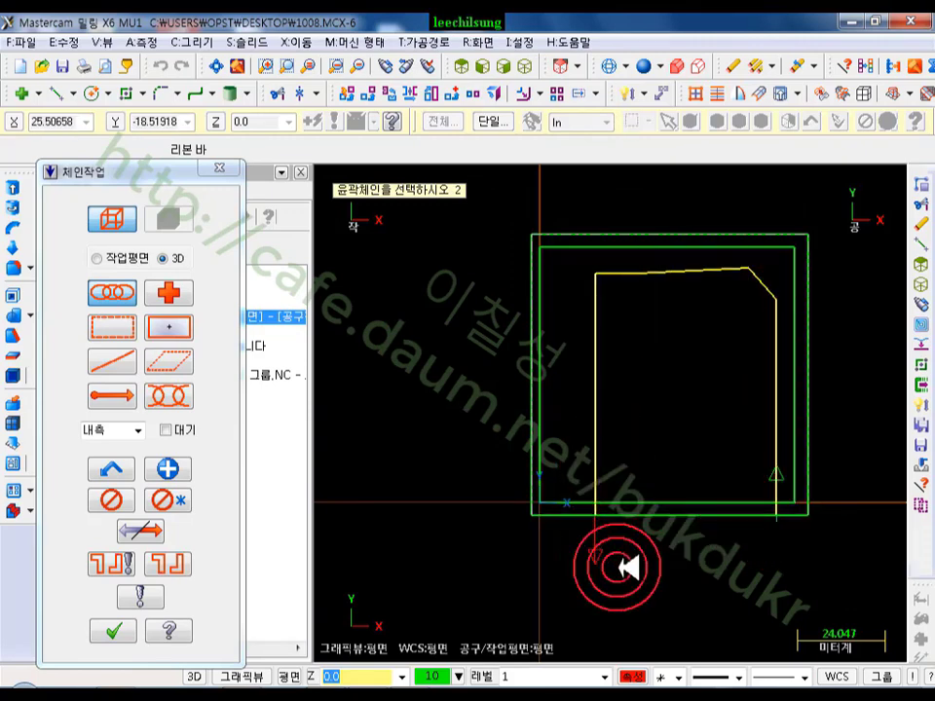
left_click(124, 629)
left_click(95, 151)
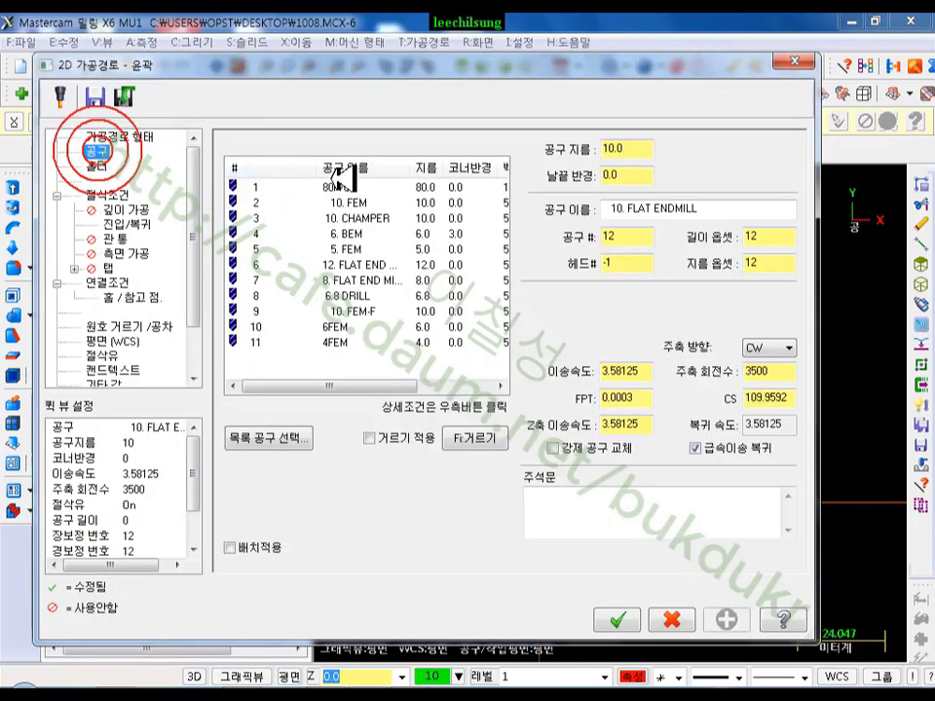
left_click(360, 204)
- Set the arc radius of both the lead-in and the lead-out to 0
left_click(102, 195)
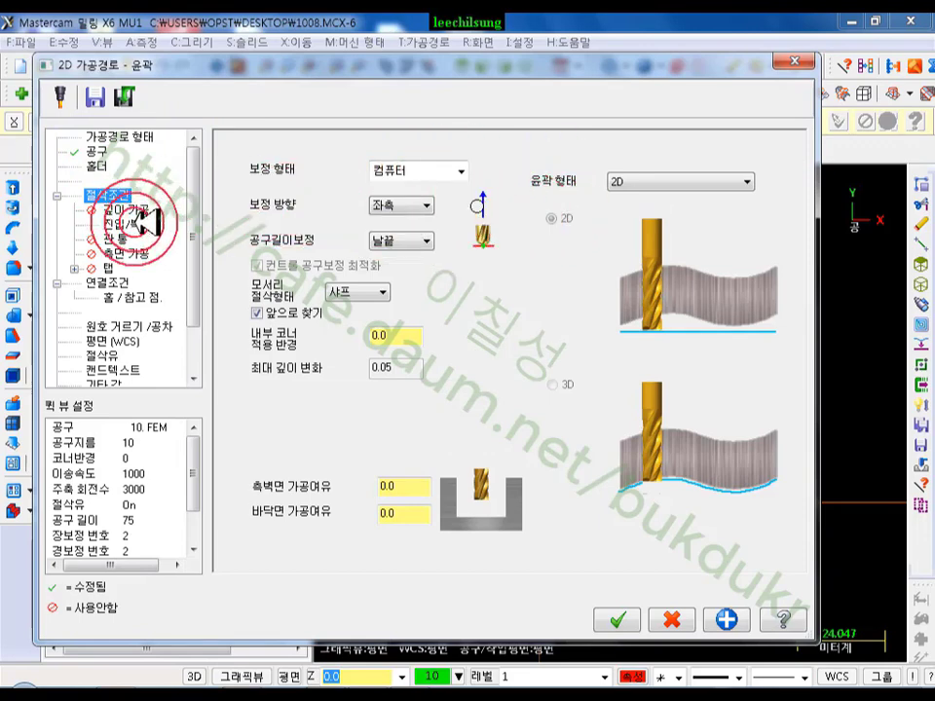
left_click(133, 223)
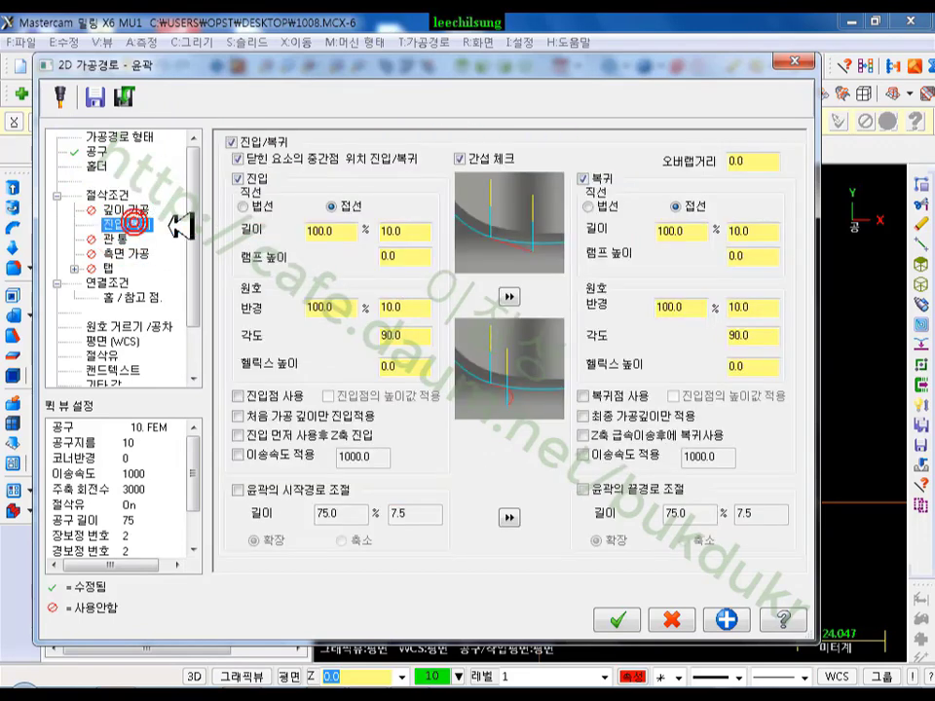
left_click(390, 308)
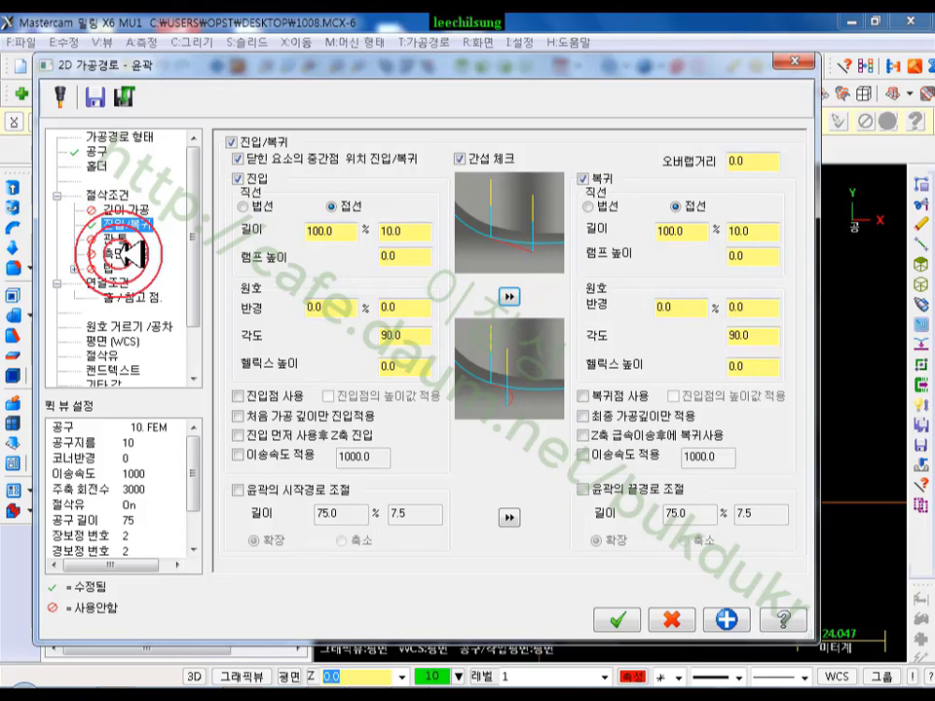
- Set the contour toolpath's cutting depth to an absolute value of -10 and generate the toolpath
left_click(127, 253)
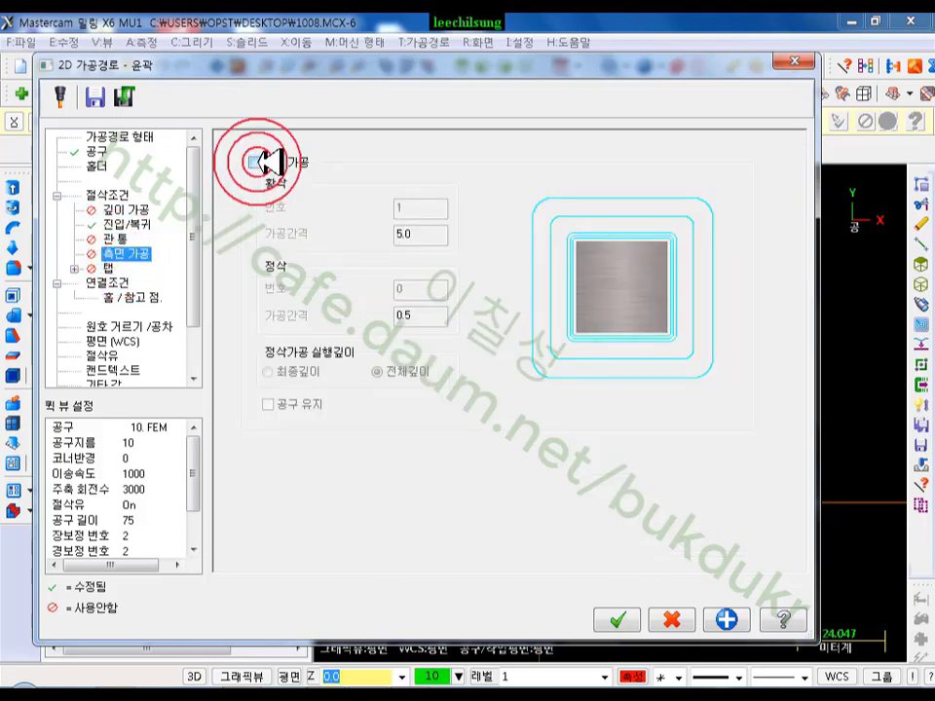
left_click(107, 282)
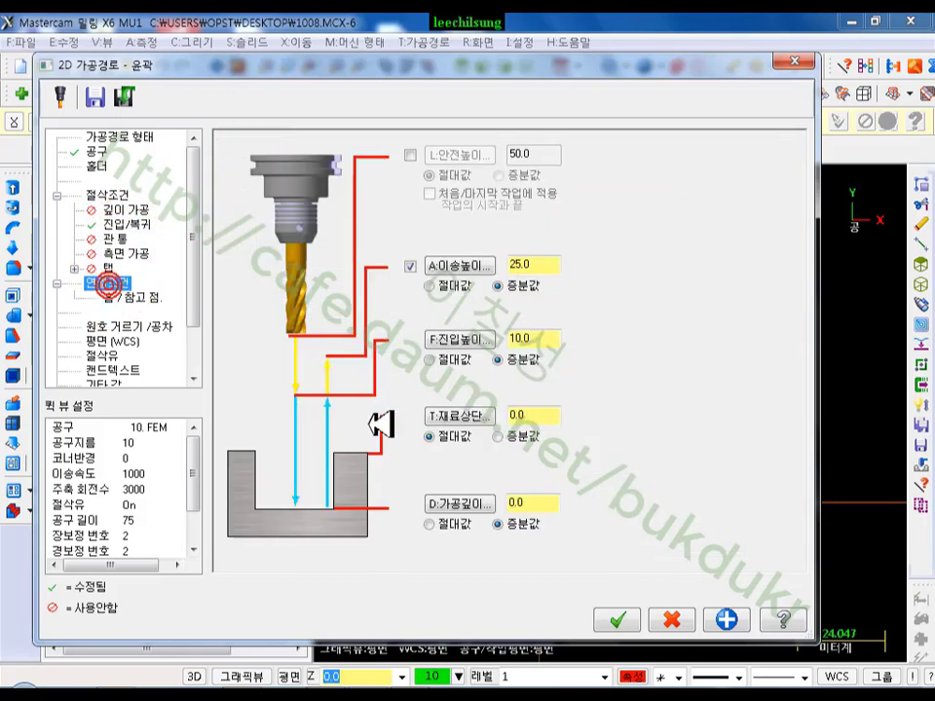
left_click(545, 419)
left_click(440, 524)
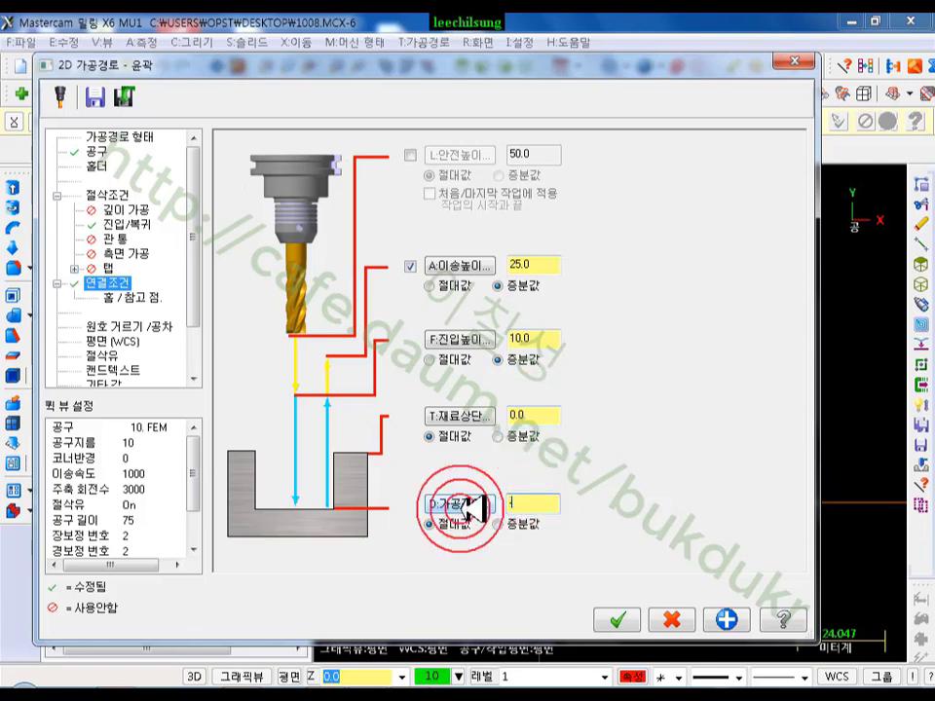
left_click(617, 620)
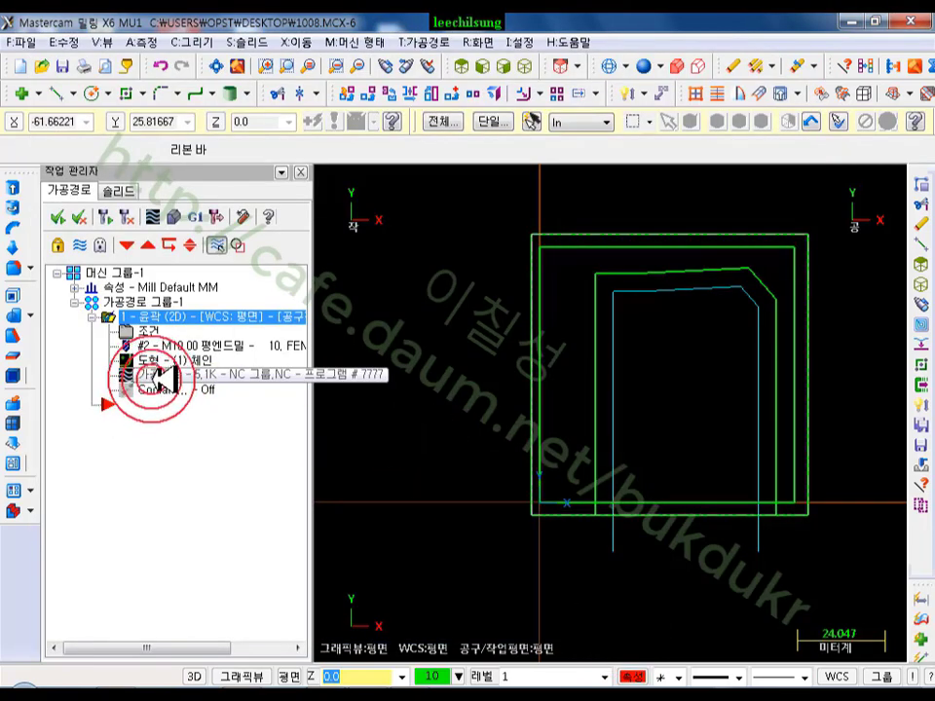
- Backplot the single-pass contour toolpath to its end and examine the area between the two vertical legs
key("alt+t")
left_click_drag(605, 186, 856, 183)
scroll(814, 344, "up", 1)
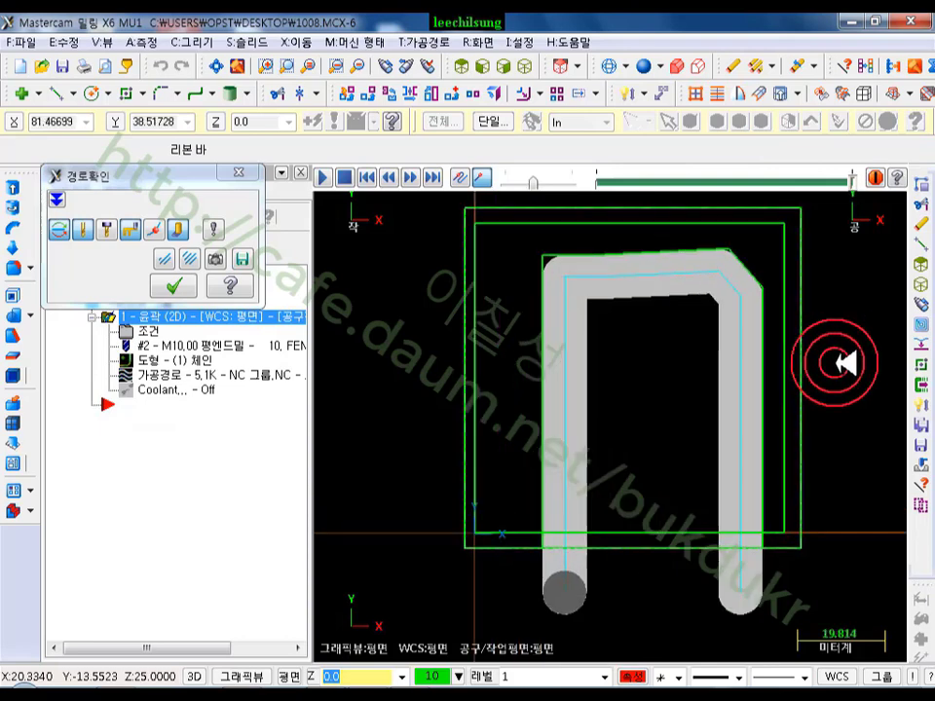
scroll(638, 608, "up", 1)
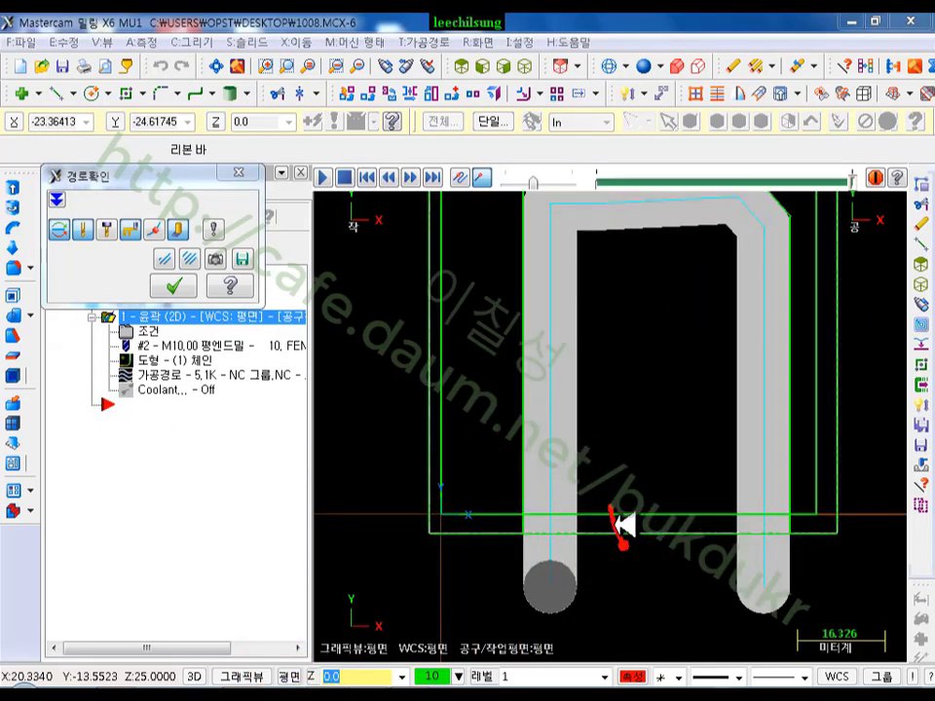
mouse_move(619, 526)
left_mouse_down()
mouse_move(716, 400)
mouse_move(627, 538)
left_mouse_up()
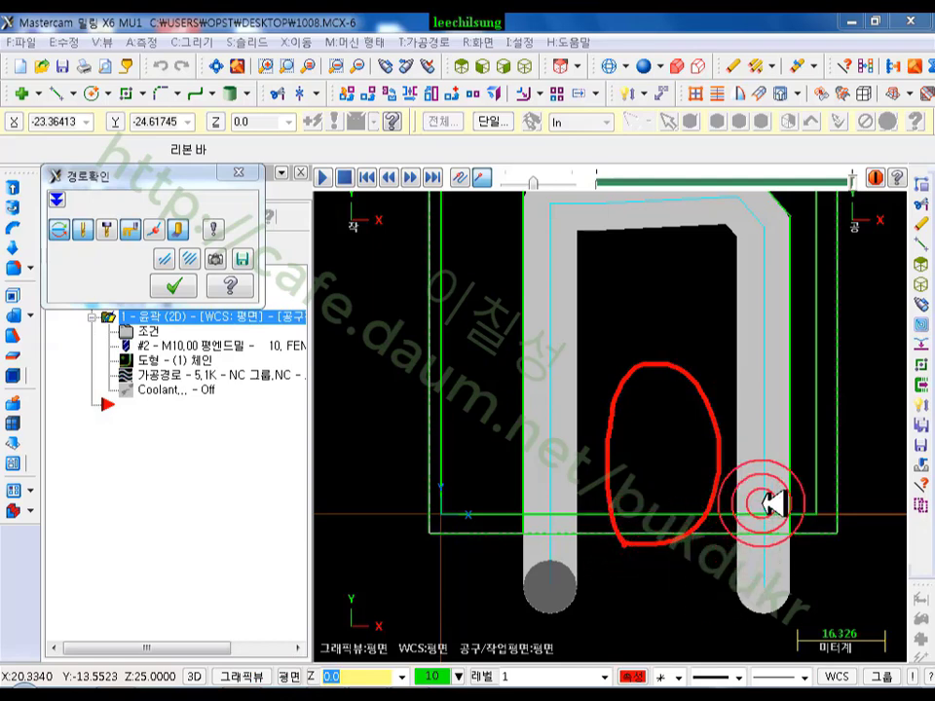
left_click(712, 499)
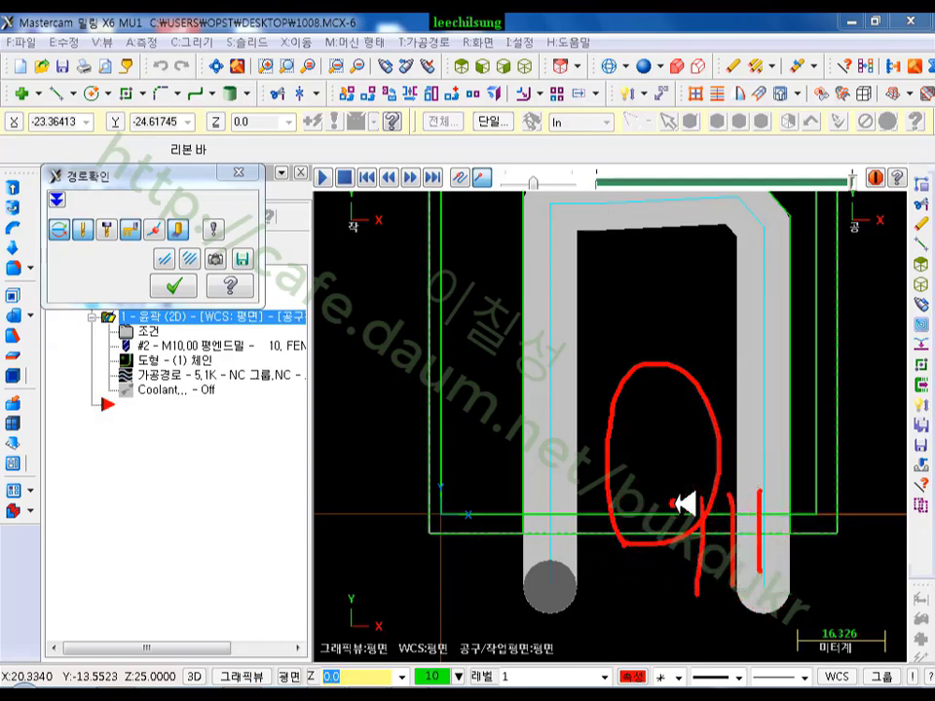
right_click(504, 374)
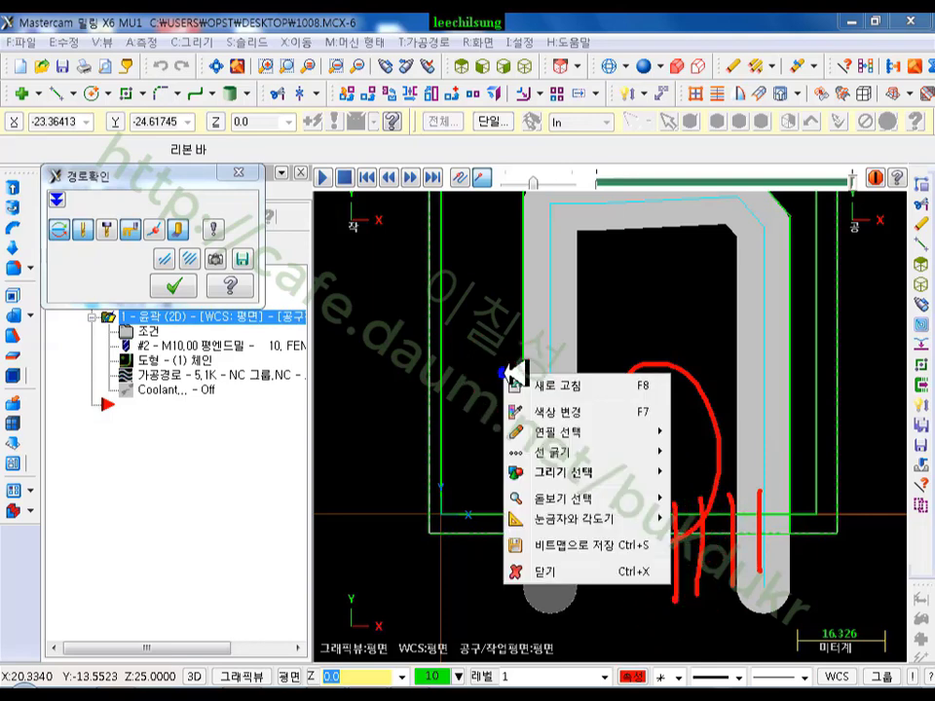
left_click(543, 570)
left_click(174, 286)
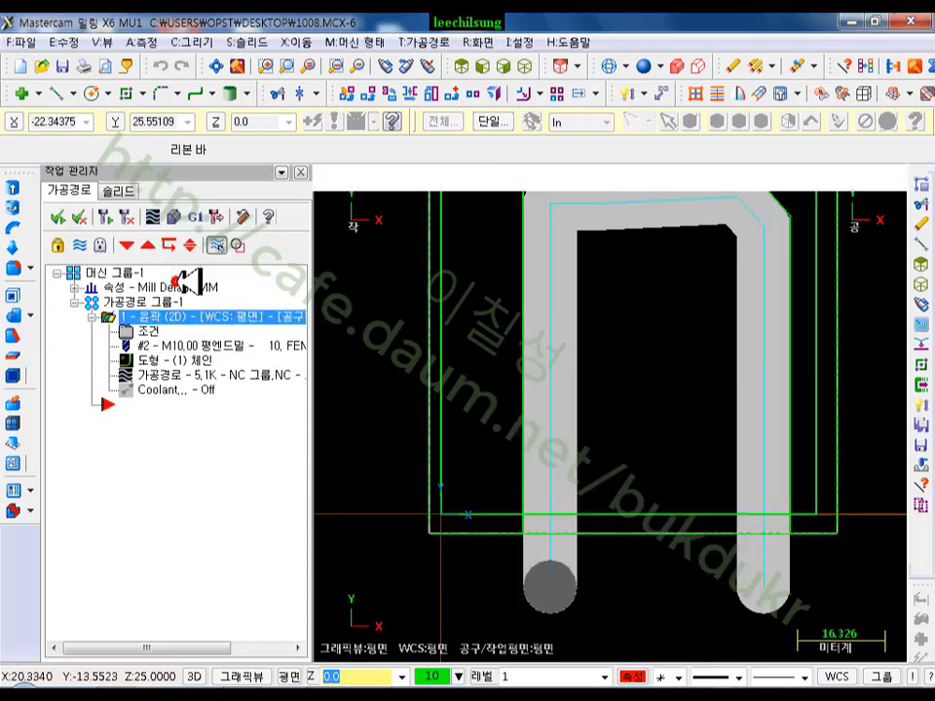
- Enable multiple side passes for the contour with 4 roughing passes and 1 finishing pass, and regenerate the toolpath
left_click(156, 381)
left_click(146, 332)
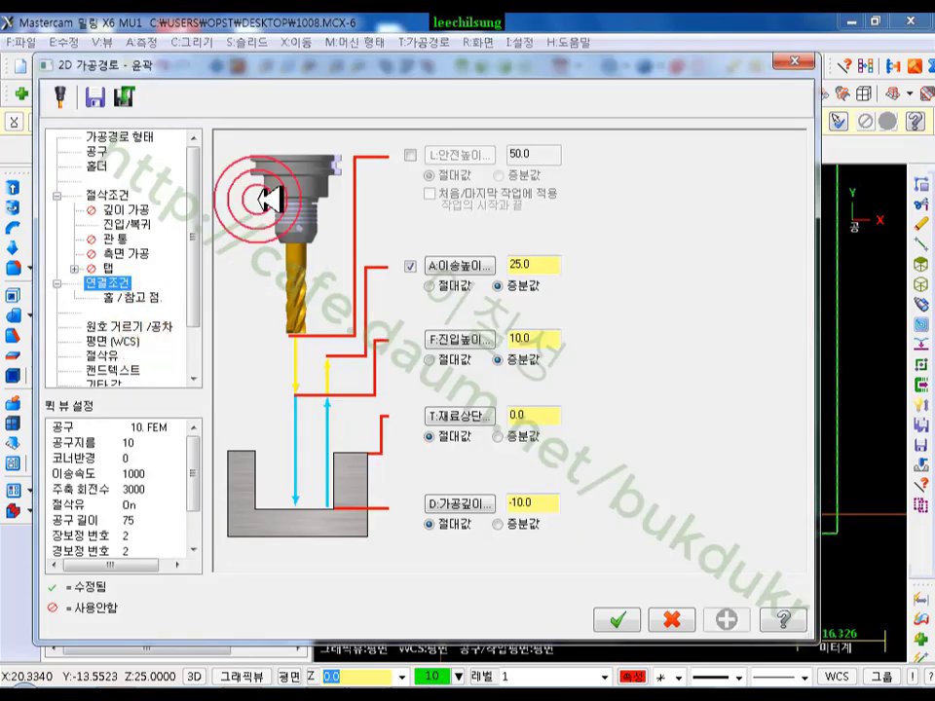
left_click(129, 255)
left_click(256, 162)
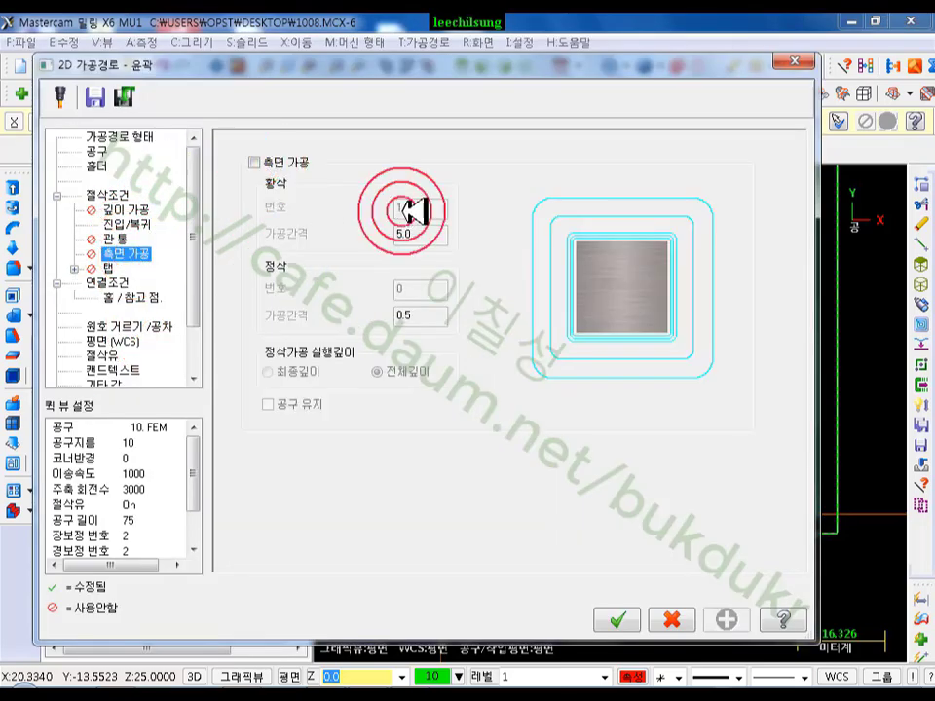
left_click(295, 161)
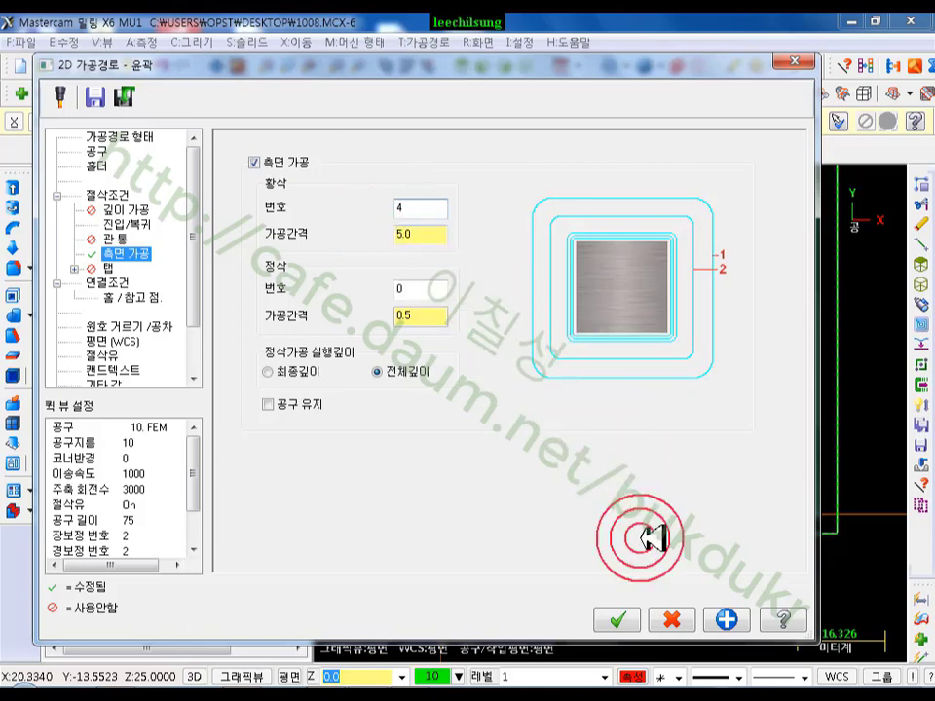
double_click(428, 284)
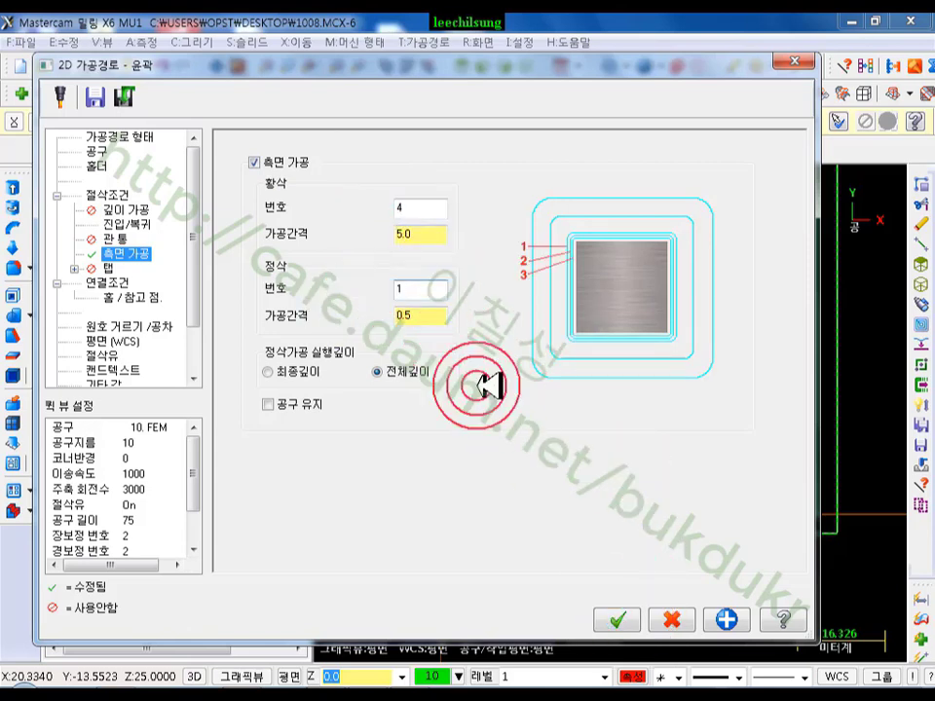
left_click(617, 619)
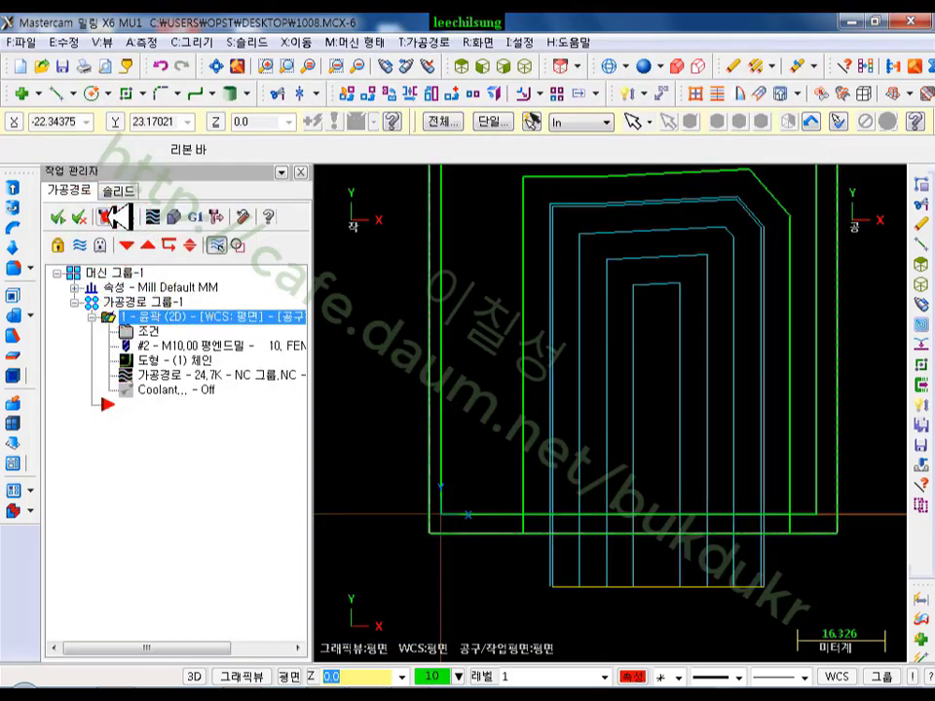
- Backplot the multi-pass contour toolpath through to its end to check its coverage of the open profile
scroll(695, 461, "down", 1)
left_click(190, 373)
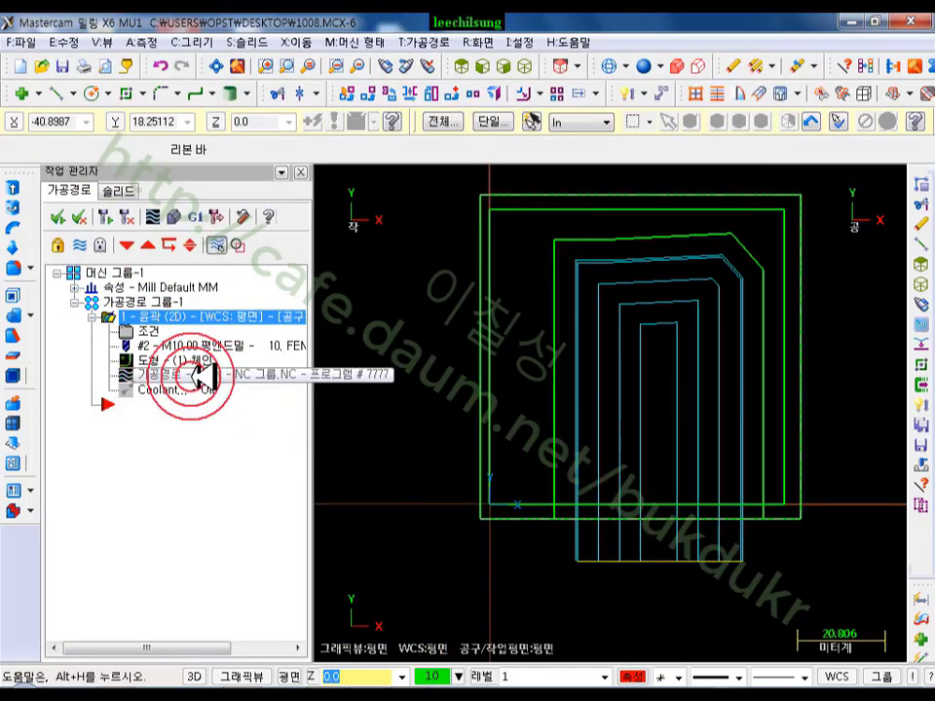
left_click(600, 186)
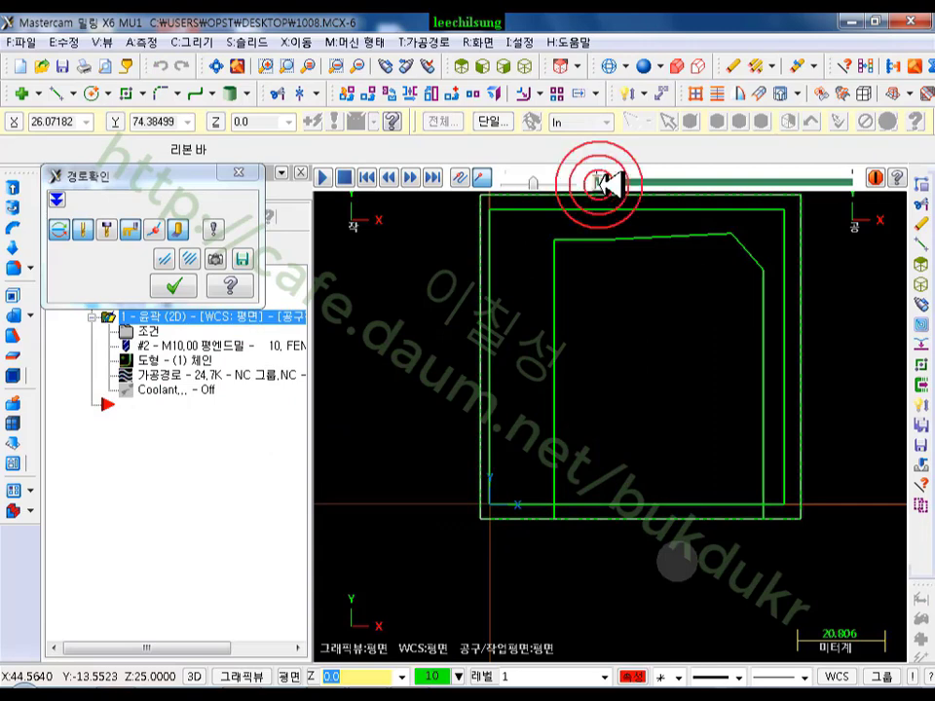
mouse_move(610, 182)
left_mouse_down()
mouse_move(879, 218)
mouse_move(909, 430)
left_mouse_up()
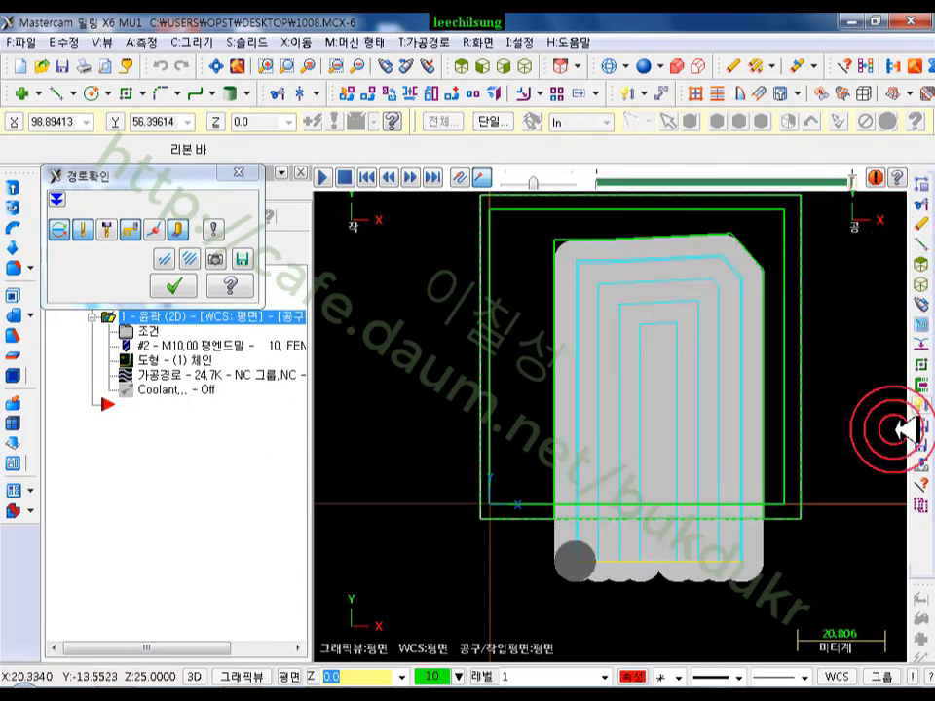
scroll(748, 475, "up", 1)
scroll(748, 474, "down", 1)
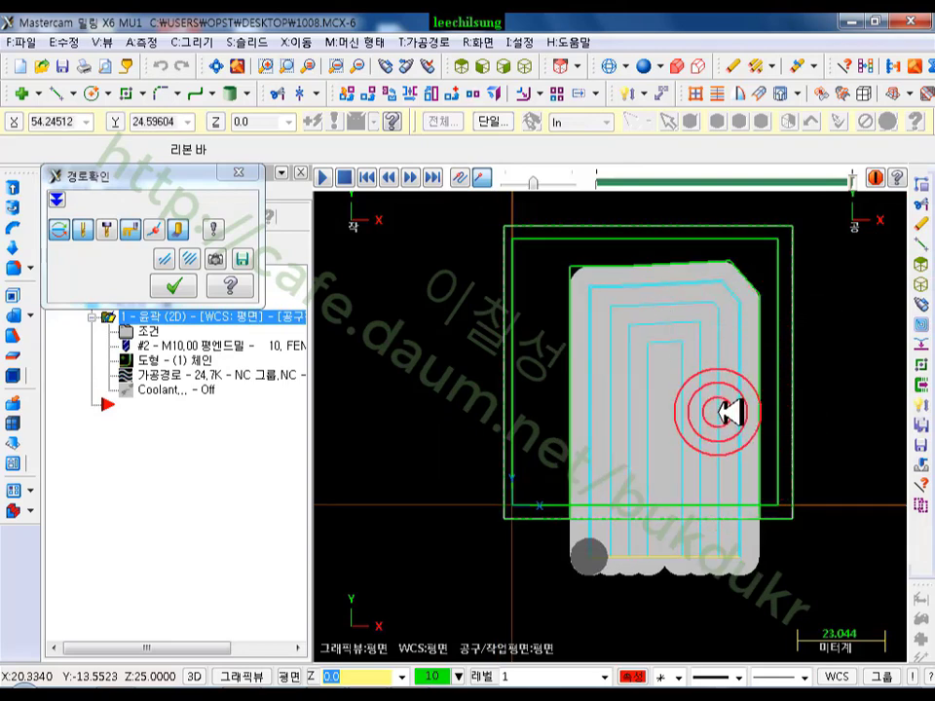
left_click(173, 285)
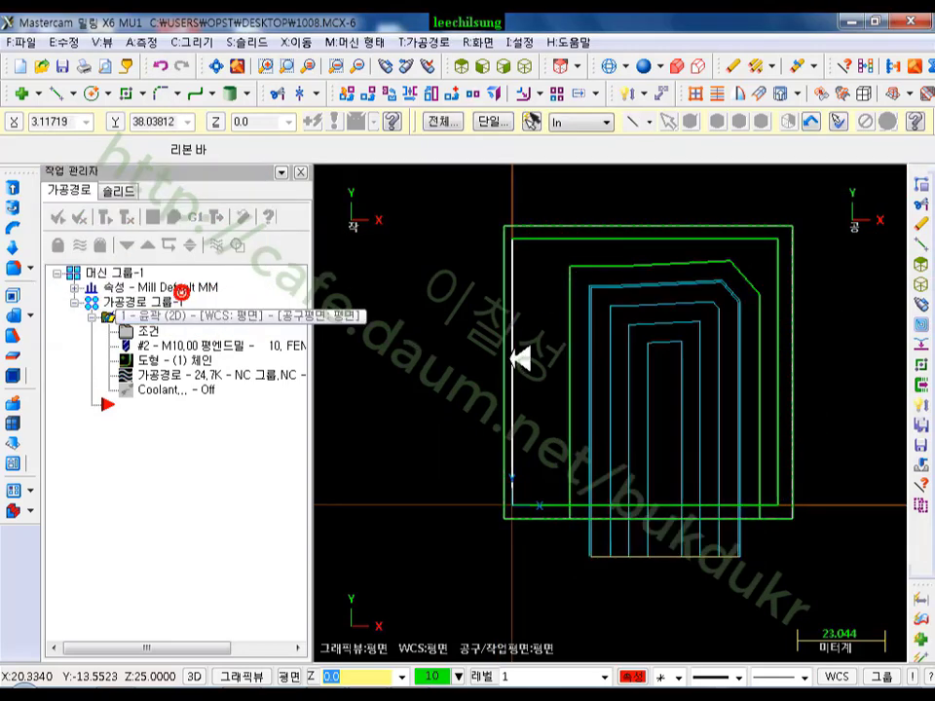
- Examine the contour passes and retract moves in the isometric view, then return to the top view
left_click(526, 65)
scroll(738, 236, "down", 3)
scroll(625, 467, "up", 9)
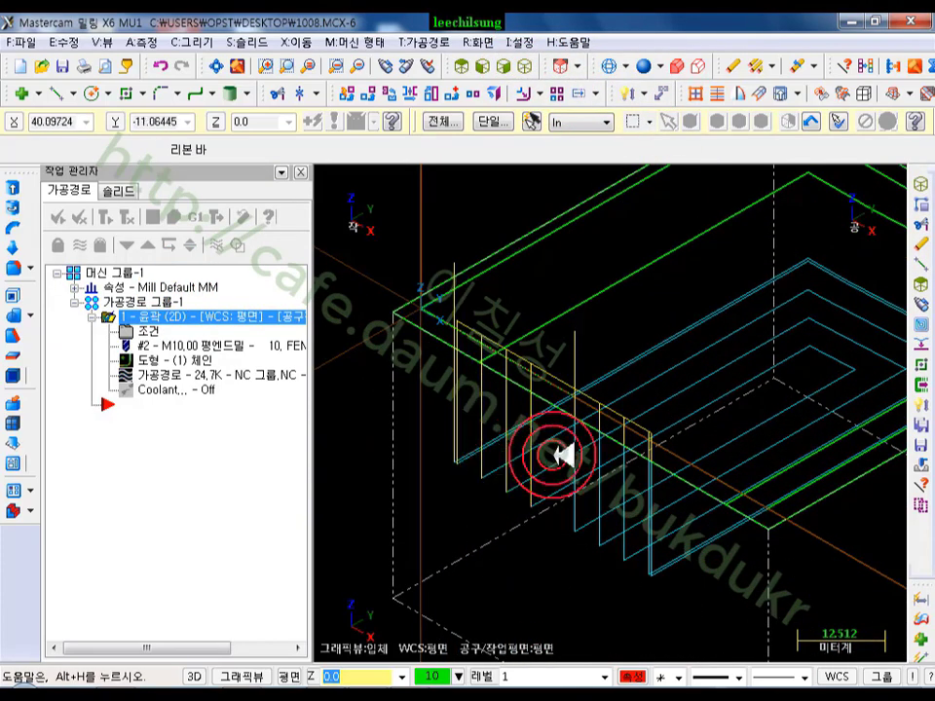
scroll(609, 414, "down", 5)
left_click(471, 65)
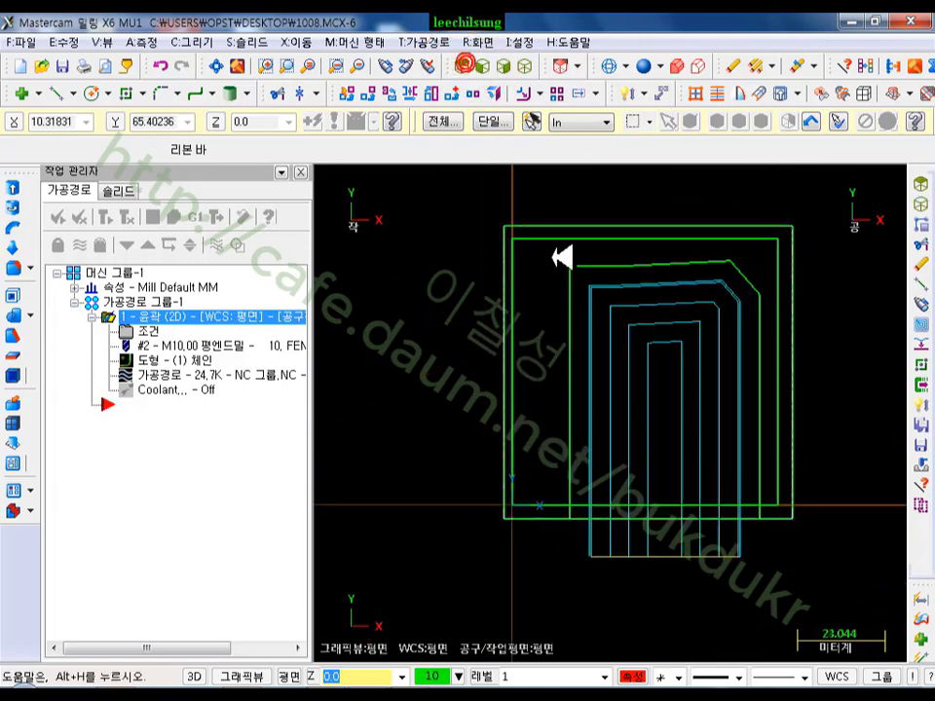
- Create a pocket toolpath on the open profile, chained from its right-hand line, with the 10. FEM tool
scroll(424, 247, "down", 2)
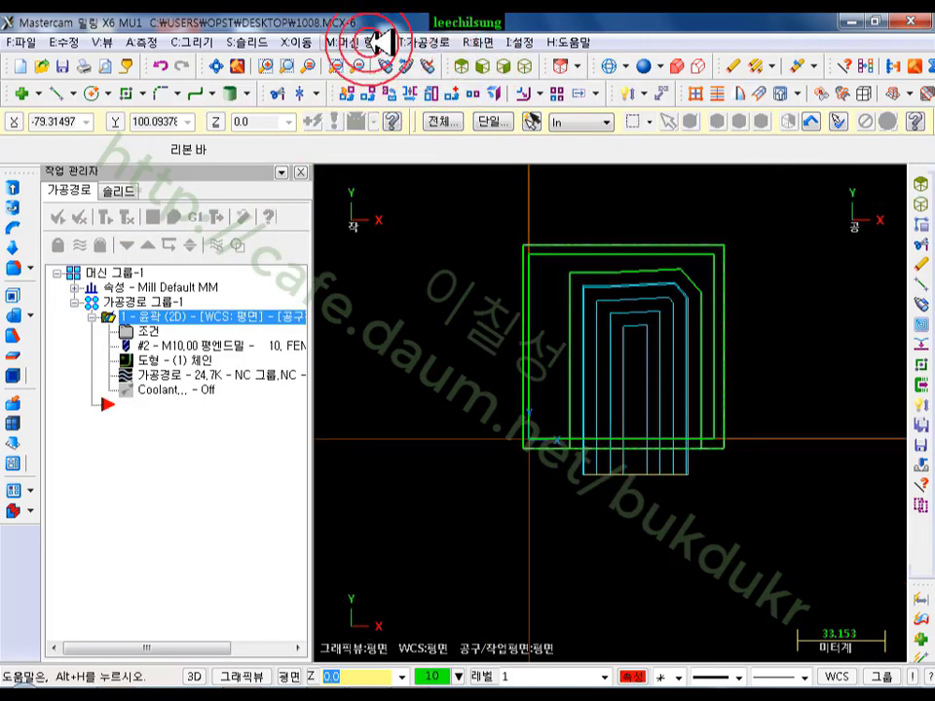
left_click(425, 42)
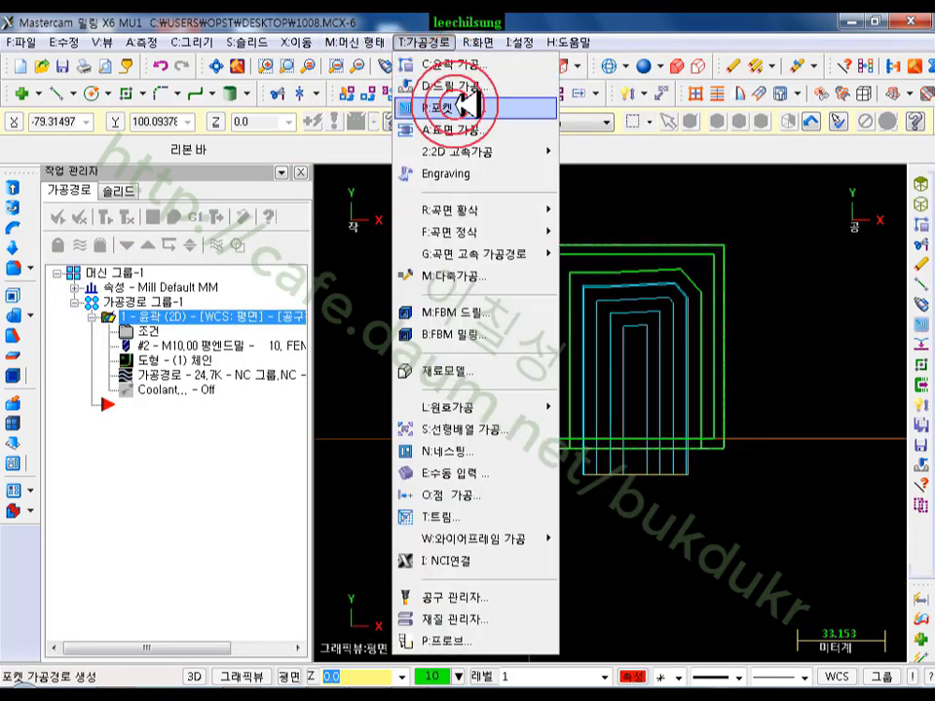
left_click(463, 107)
scroll(616, 330, "up", 1)
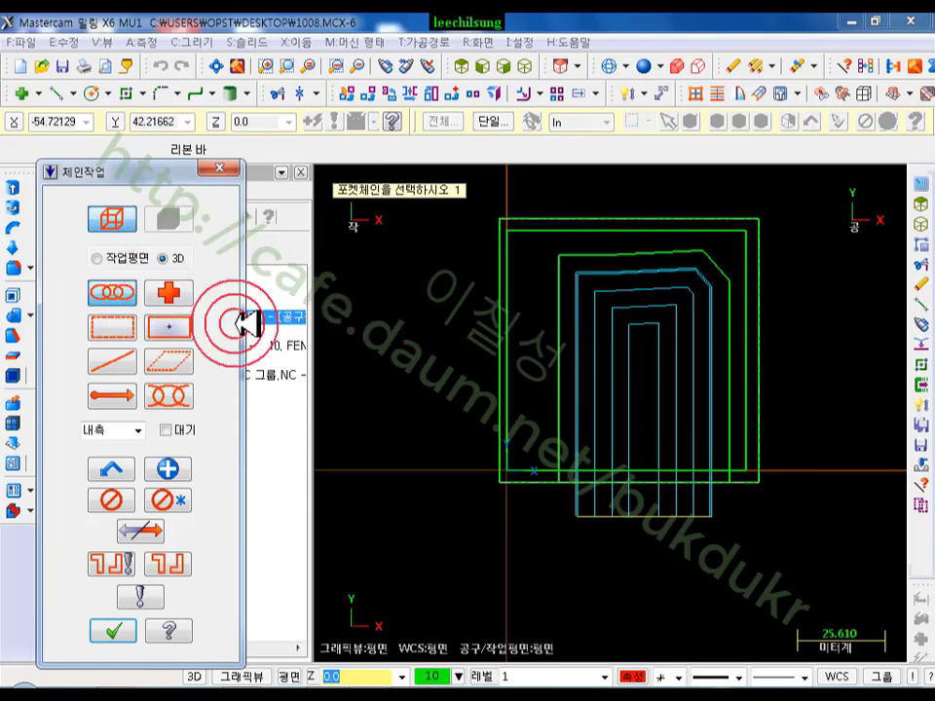
left_click(730, 440)
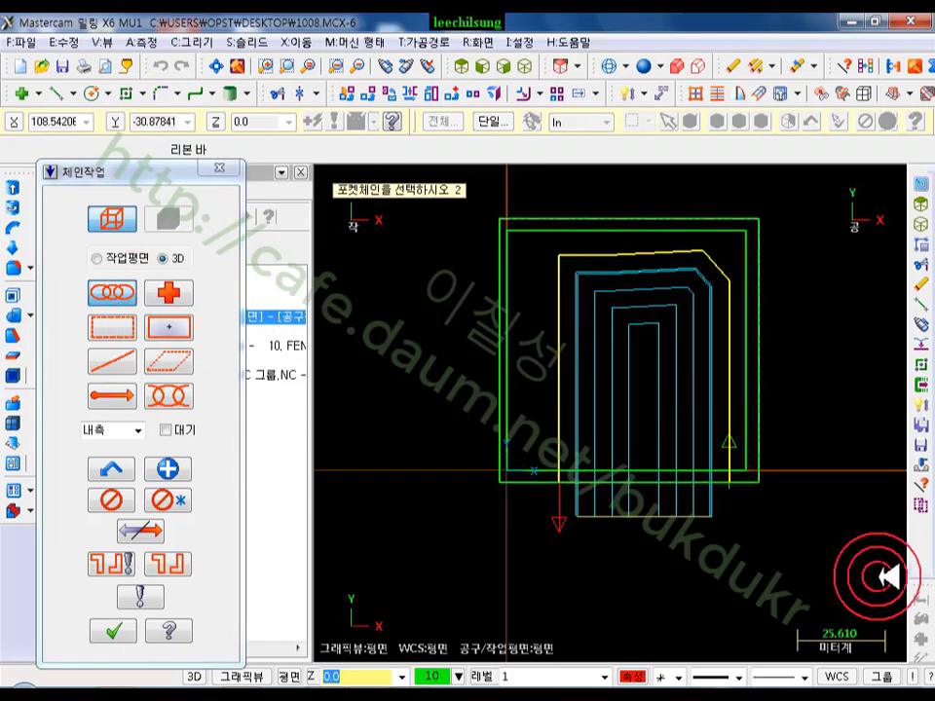
left_click(114, 631)
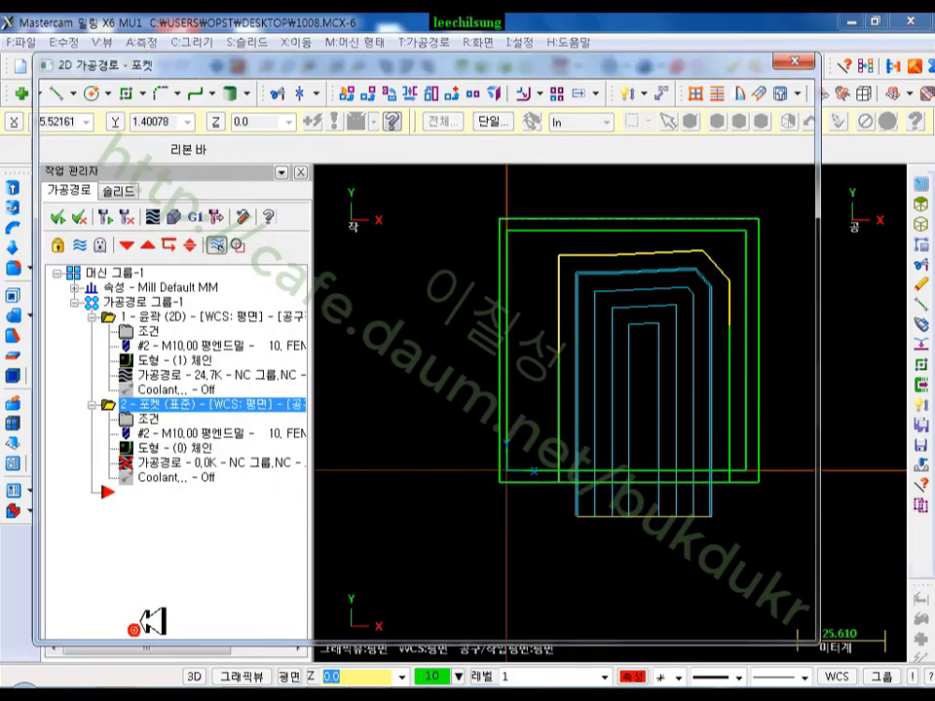
left_click(95, 151)
left_click(346, 202)
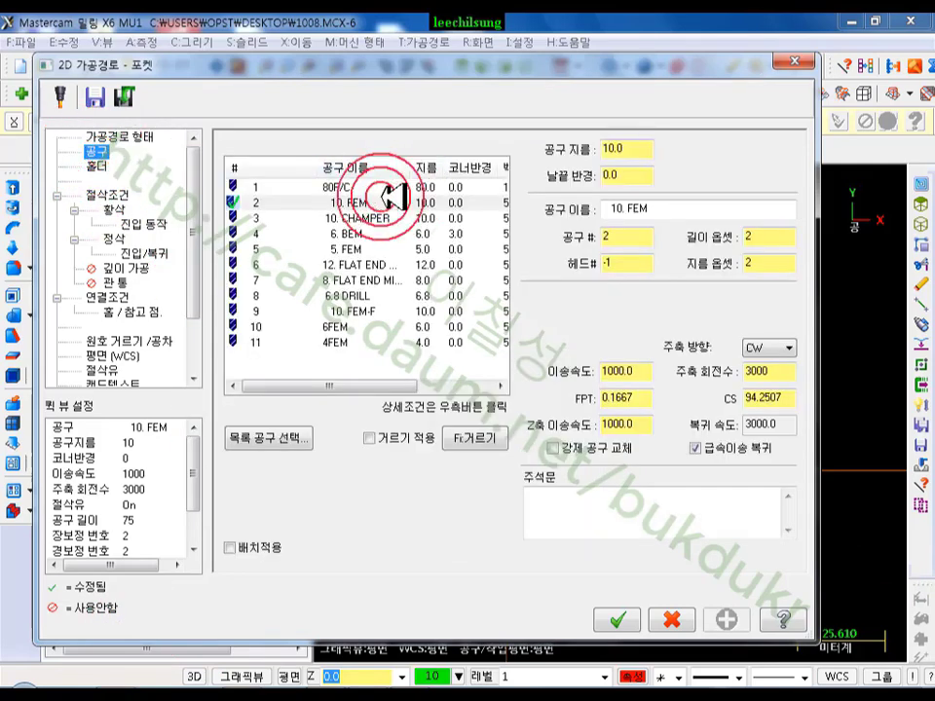
- Set the pocket type to open pocket (열린포켓) with an overlap of 100% of the tool diameter
left_click(107, 195)
left_click(635, 178)
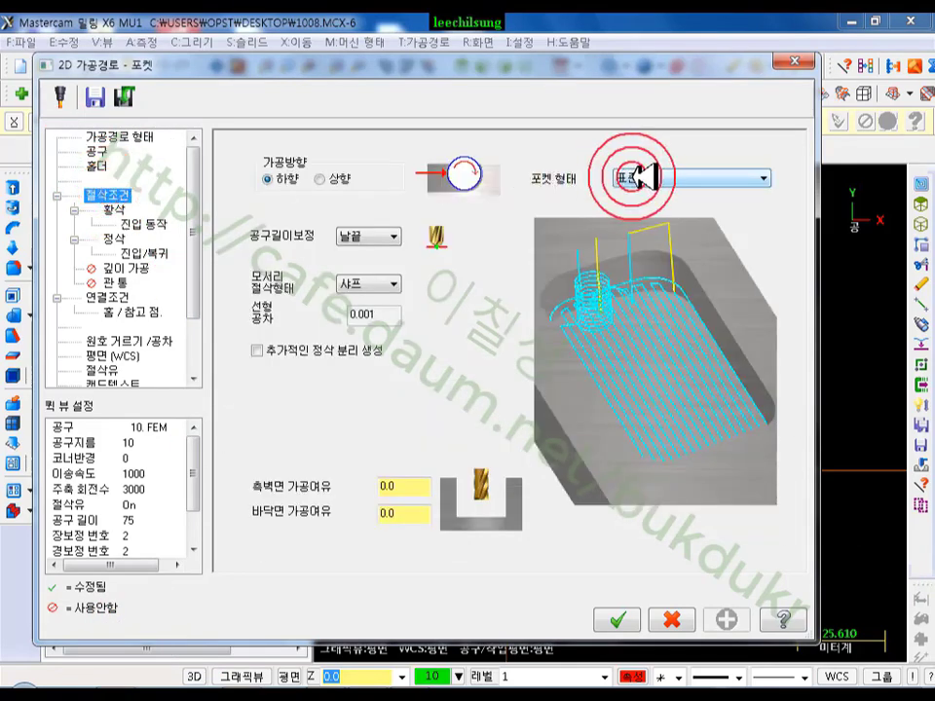
left_click(654, 239)
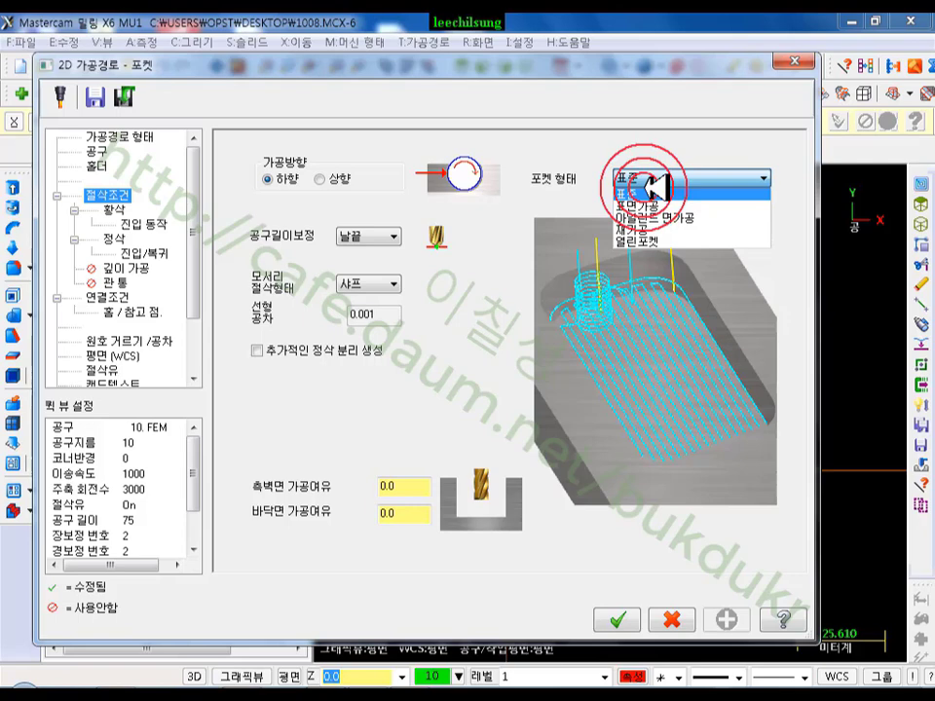
left_click(665, 243)
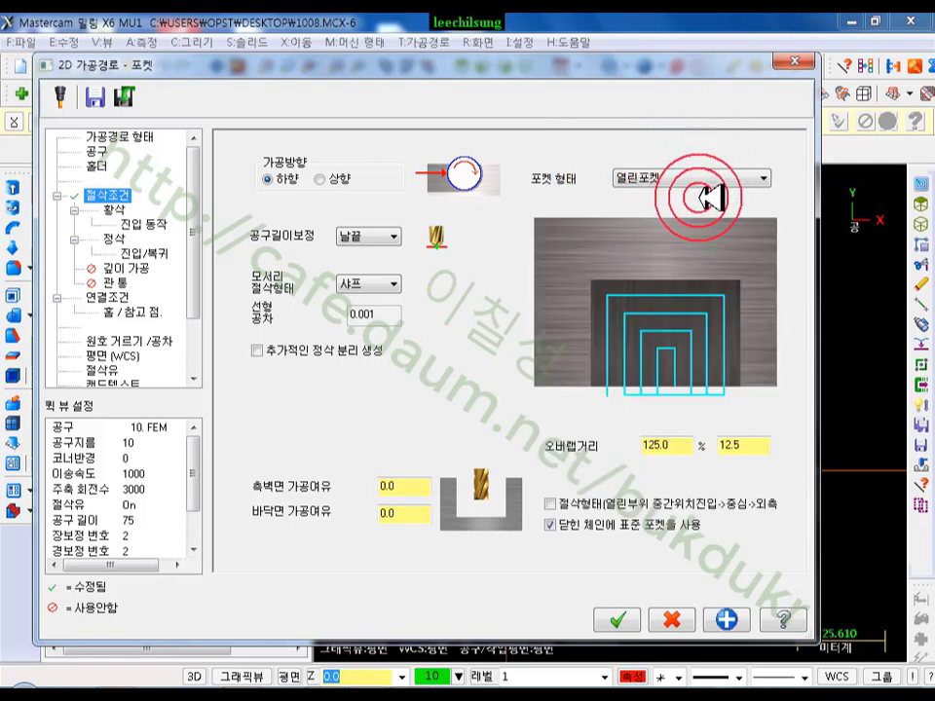
left_click(689, 447)
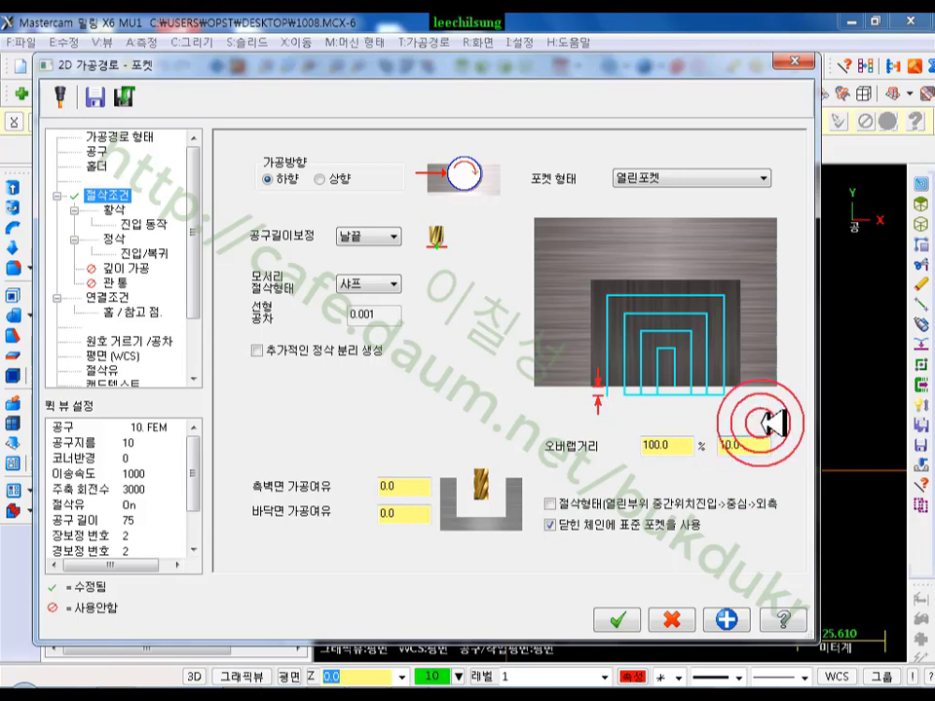
- Choose constant overlap spiral (일정한 오버랩 나선형절삭) as the pocket's roughing method and set the stepover to 50% of the tool diameter
left_click(114, 210)
left_click(349, 198)
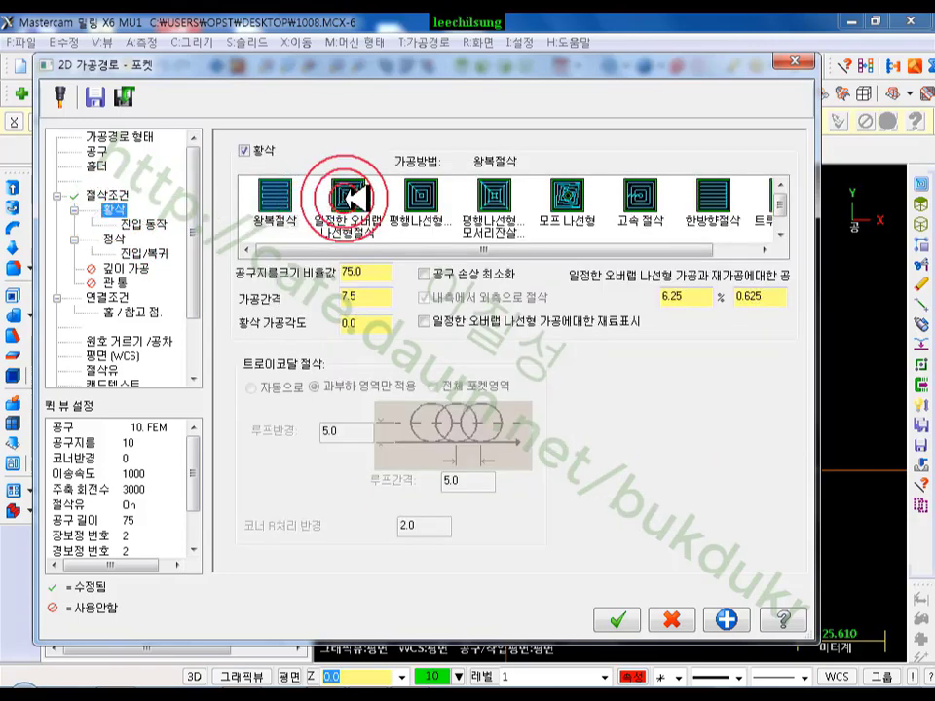
left_click(356, 204)
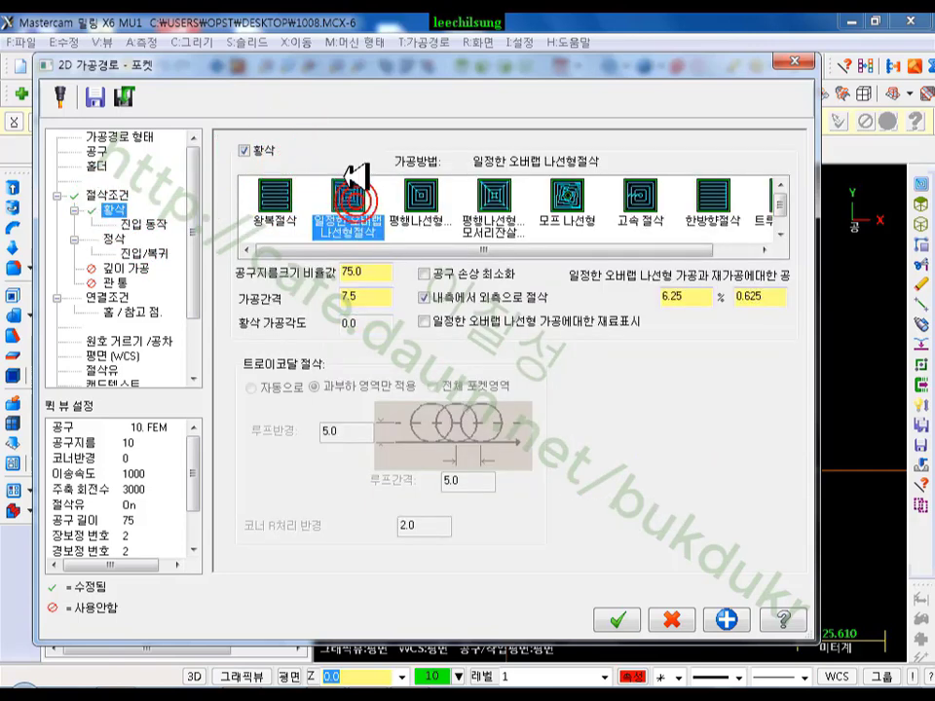
left_click(366, 272)
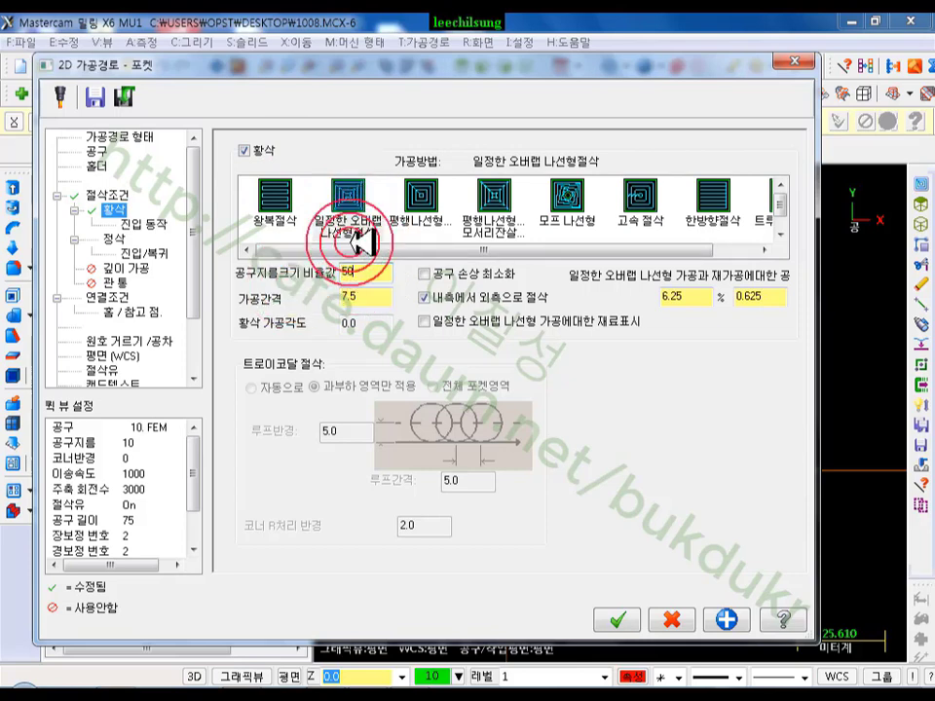
- Set the spacing (가공간격) of the pocket's finishing pass and turn off its lead-in/lead-out (진입/복귀)
left_click(156, 225)
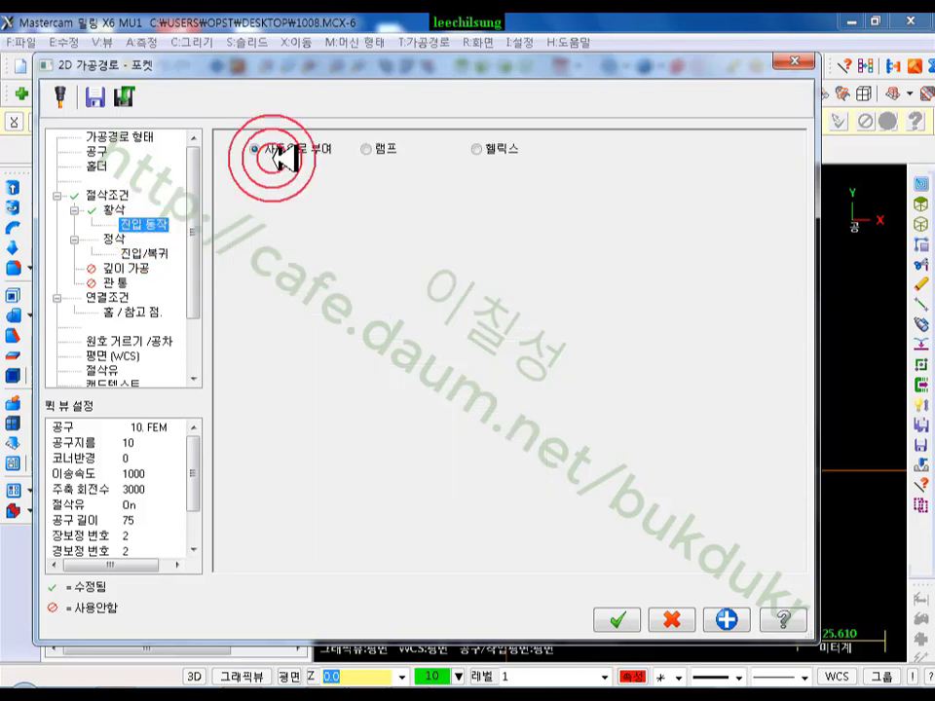
left_click(116, 239)
left_click(331, 185)
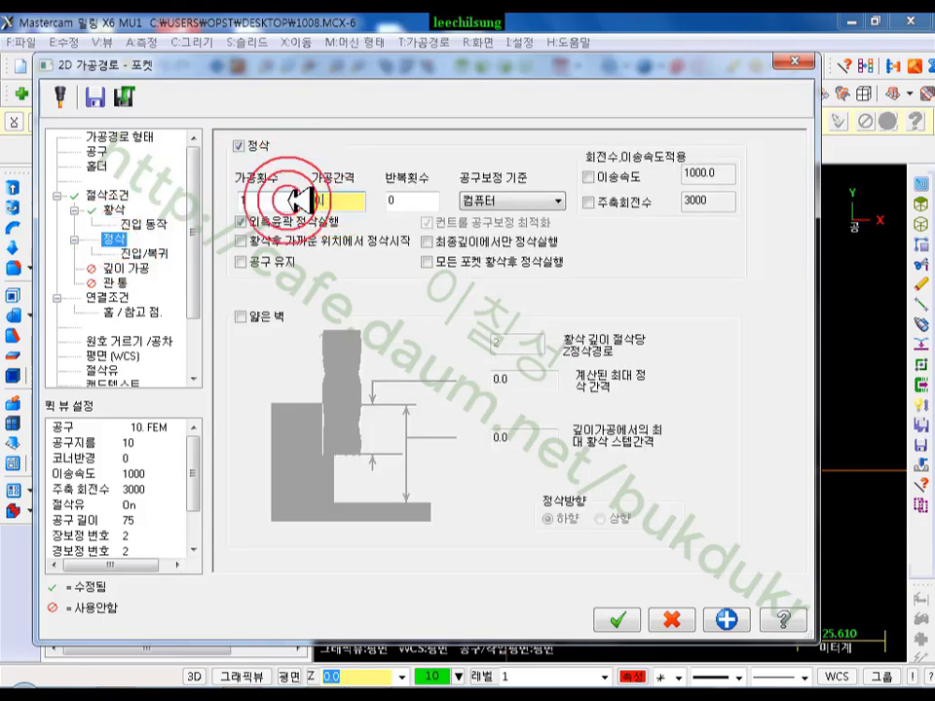
left_click(146, 254)
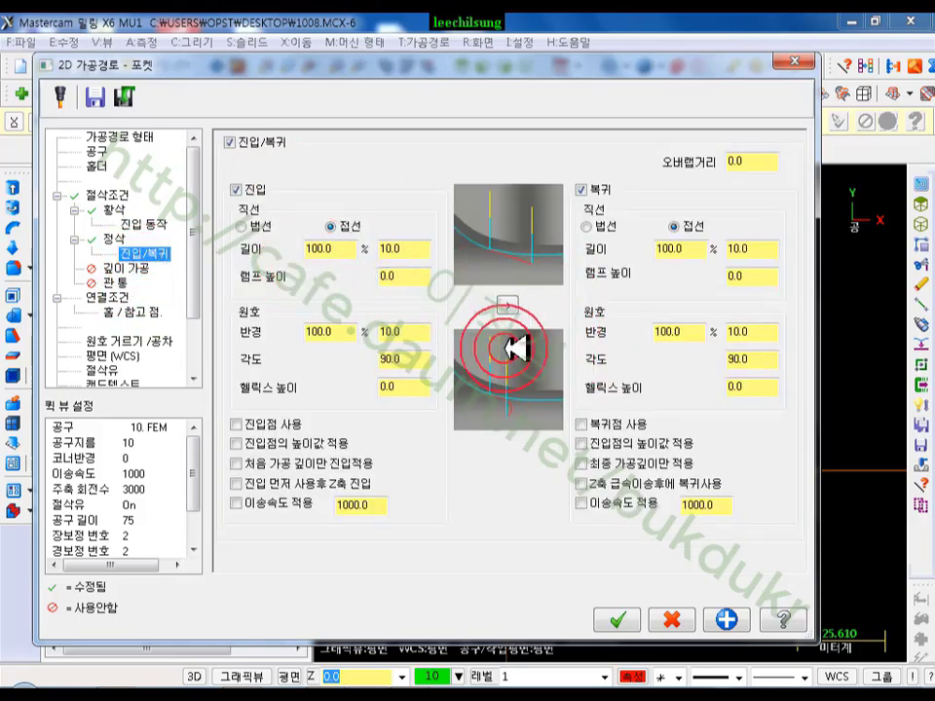
left_click(230, 142)
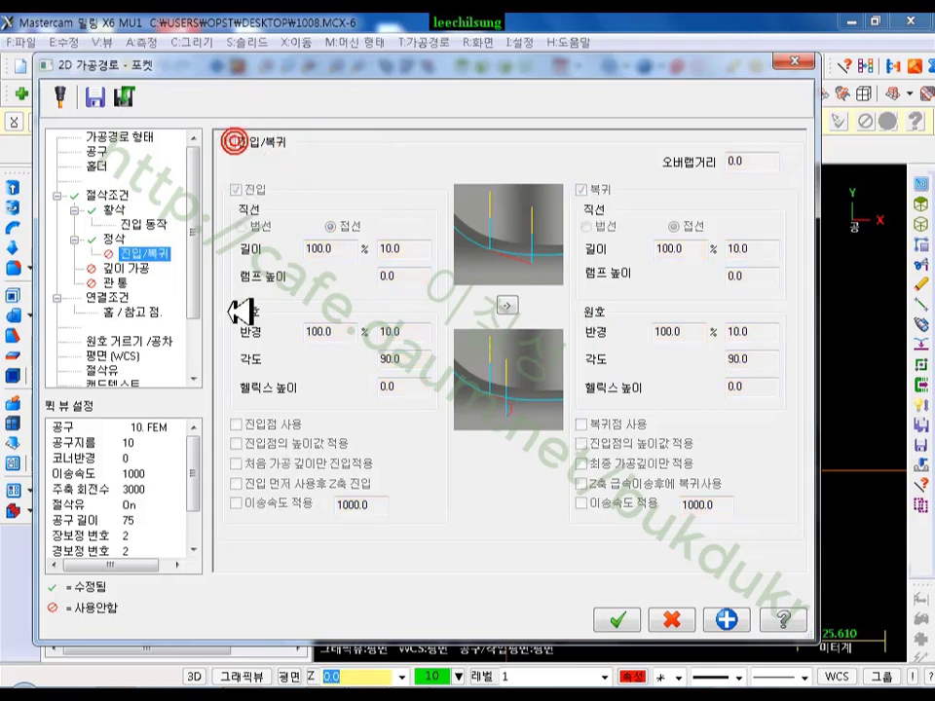
- Set the pocket's top of stock to 0.0 and cutting depth to -10 absolute, and generate the toolpath
left_click(125, 298)
left_click(536, 418)
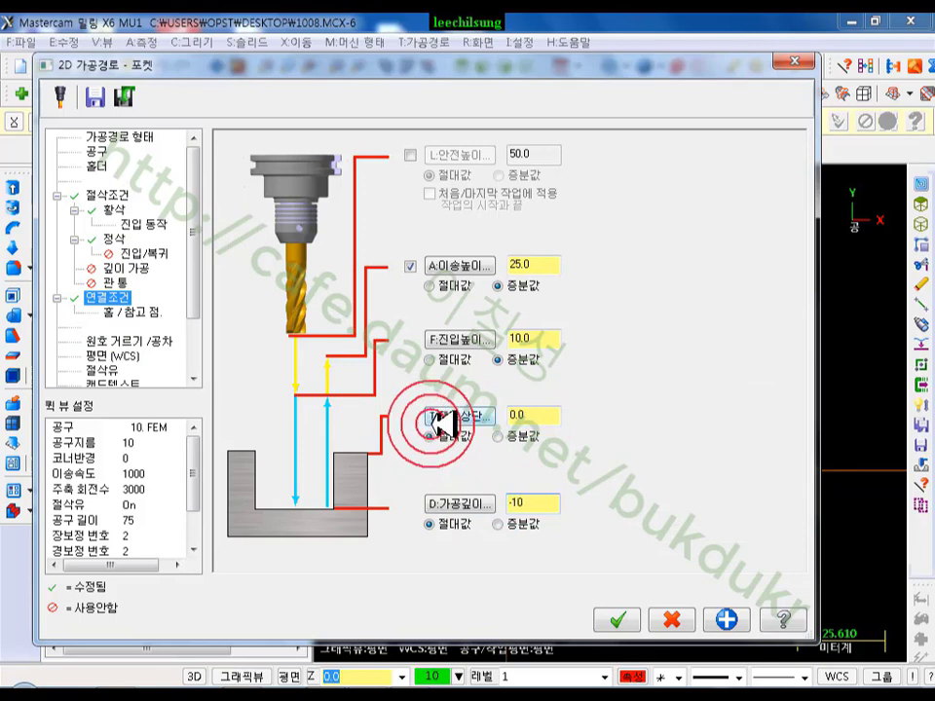
left_click(617, 620)
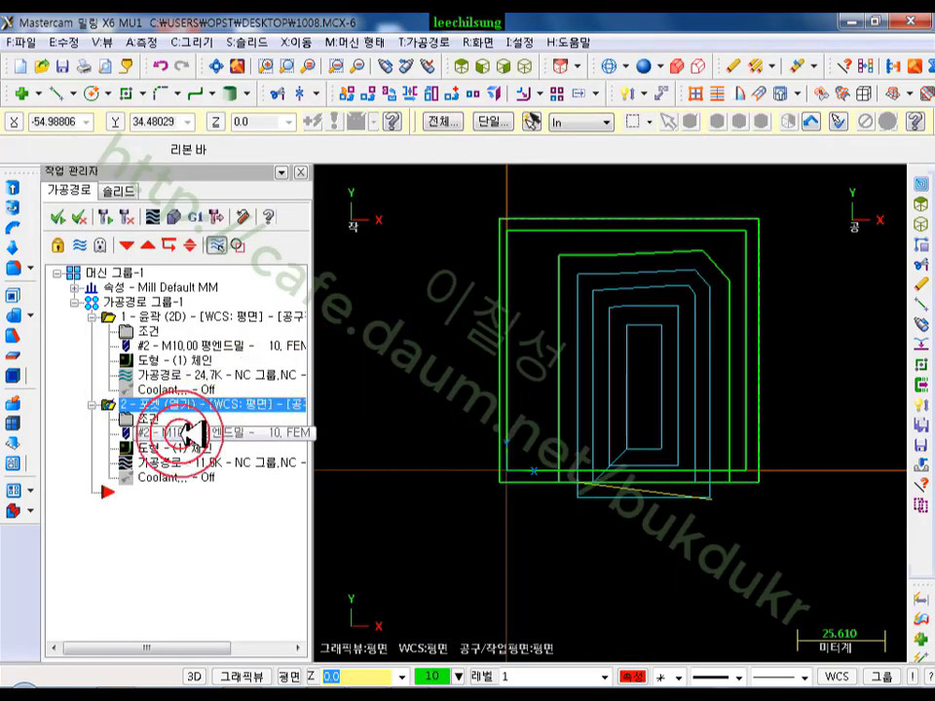
- Backplot the start of the pocket toolpath and compare its passes at the open side with the contour toolpath
left_click(149, 461)
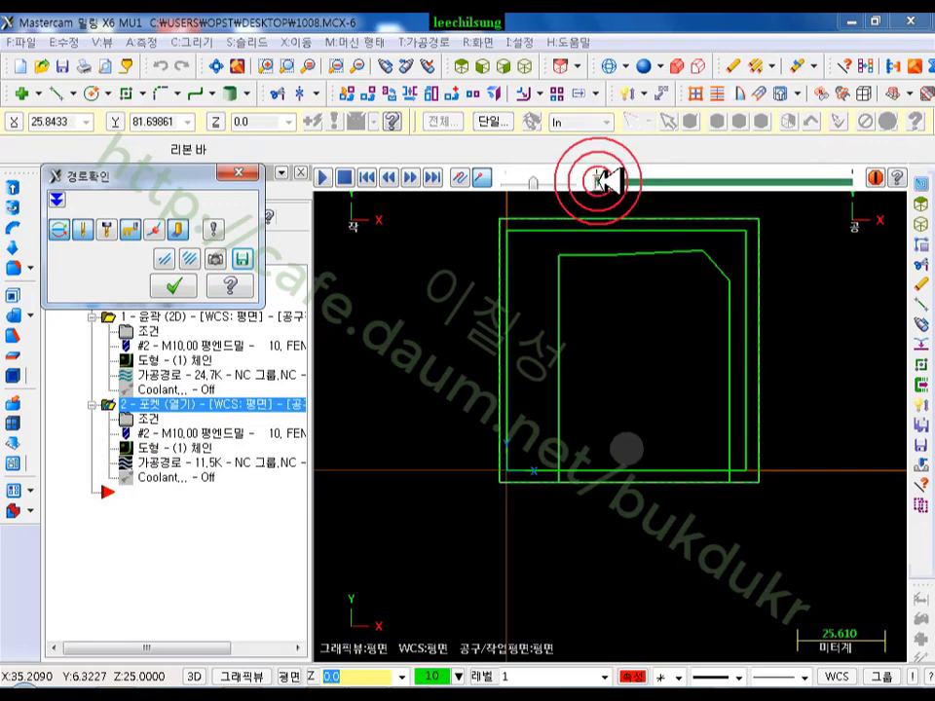
left_click_drag(601, 180, 618, 158)
left_click(658, 446)
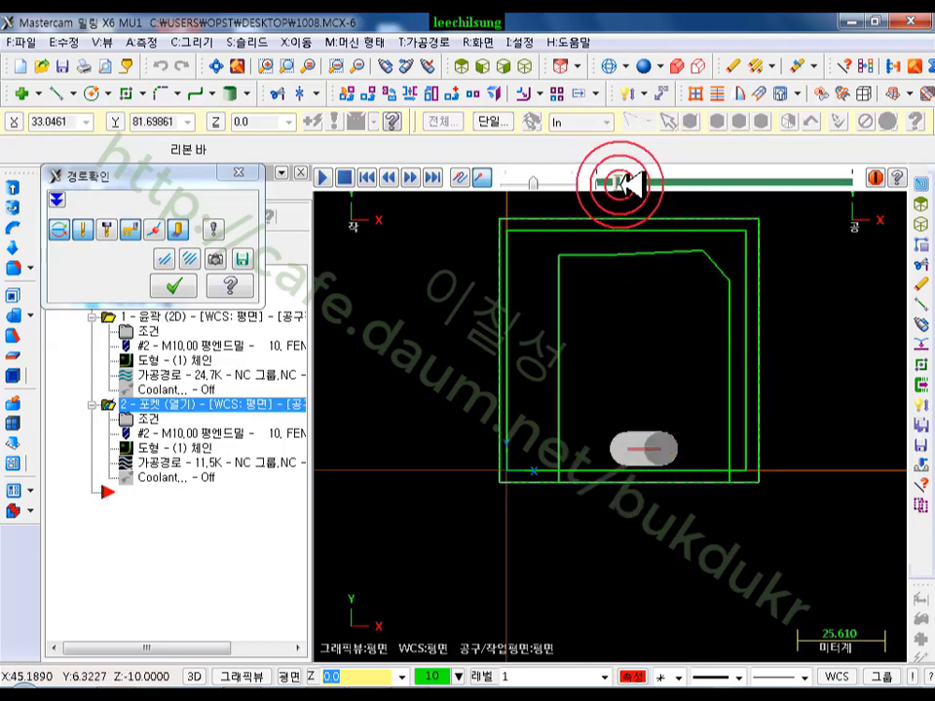
left_click(175, 284)
left_click(185, 317)
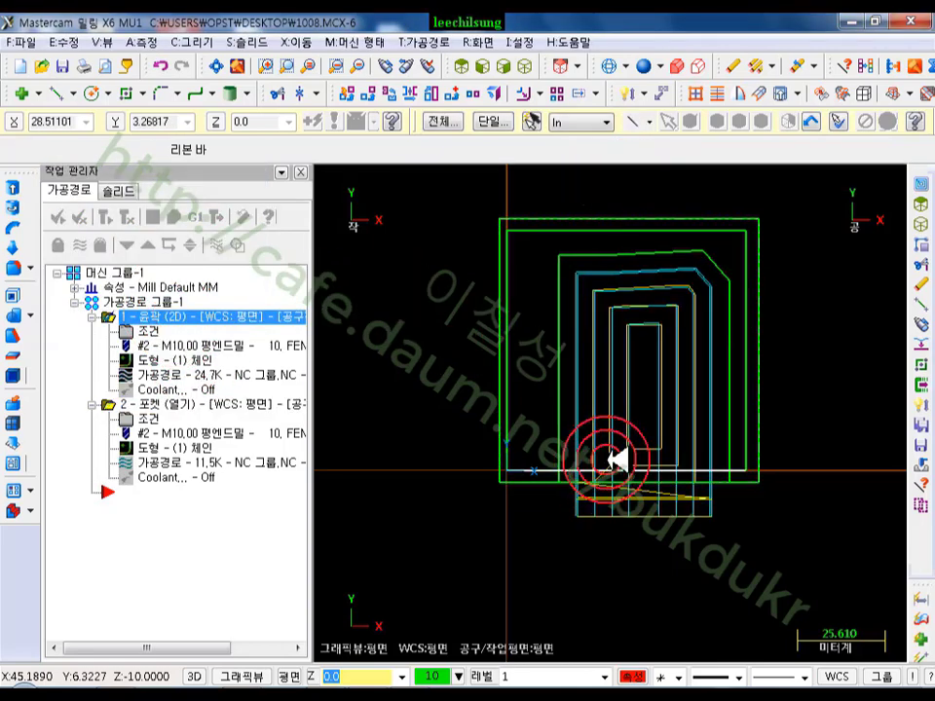
scroll(634, 501, "up", 2)
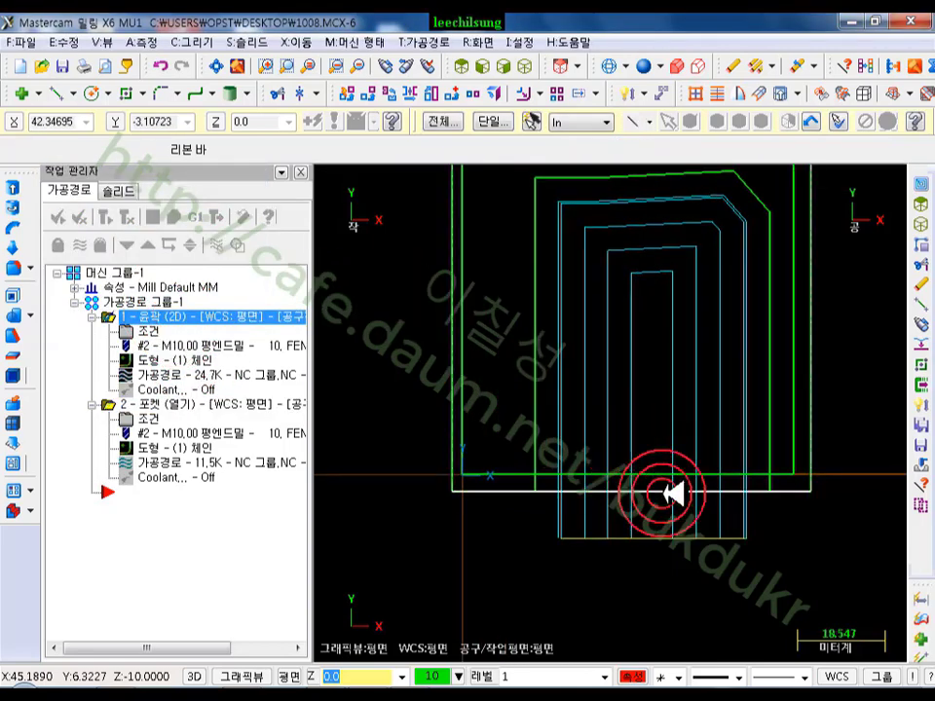
- Enable the open-pocket cutting form that enters midway along the open side and cuts from the centre outward, and regenerate the pocket
left_click(170, 404)
left_click(146, 420)
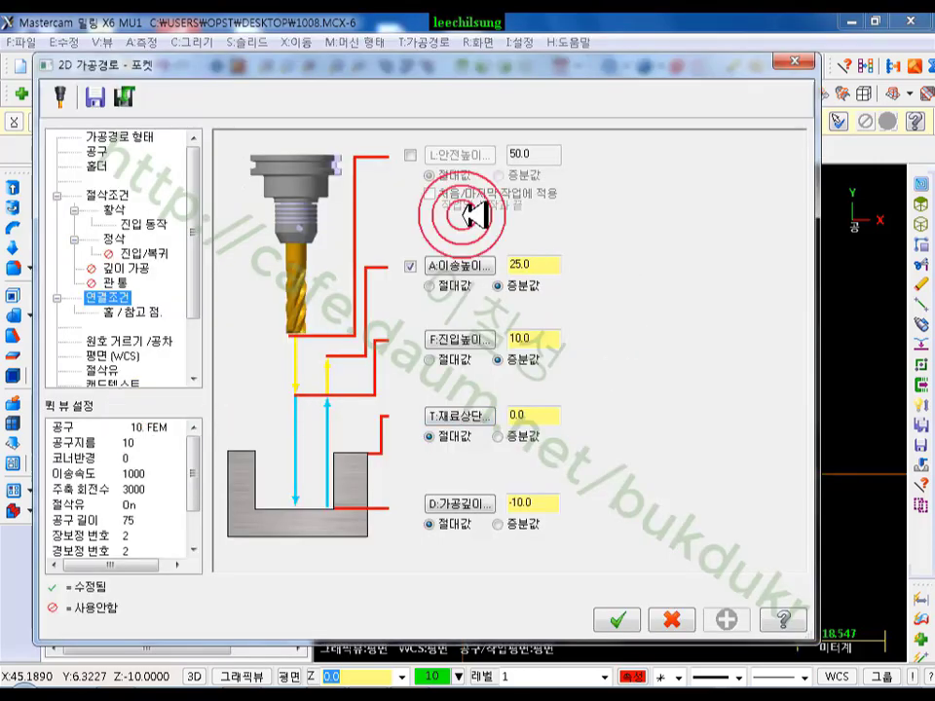
left_click(108, 194)
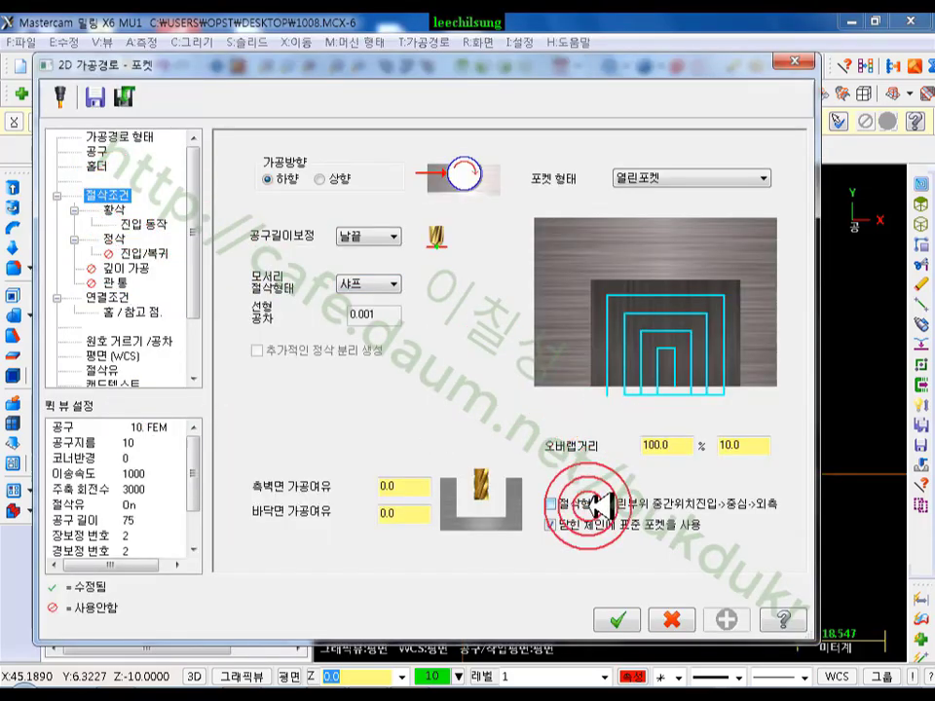
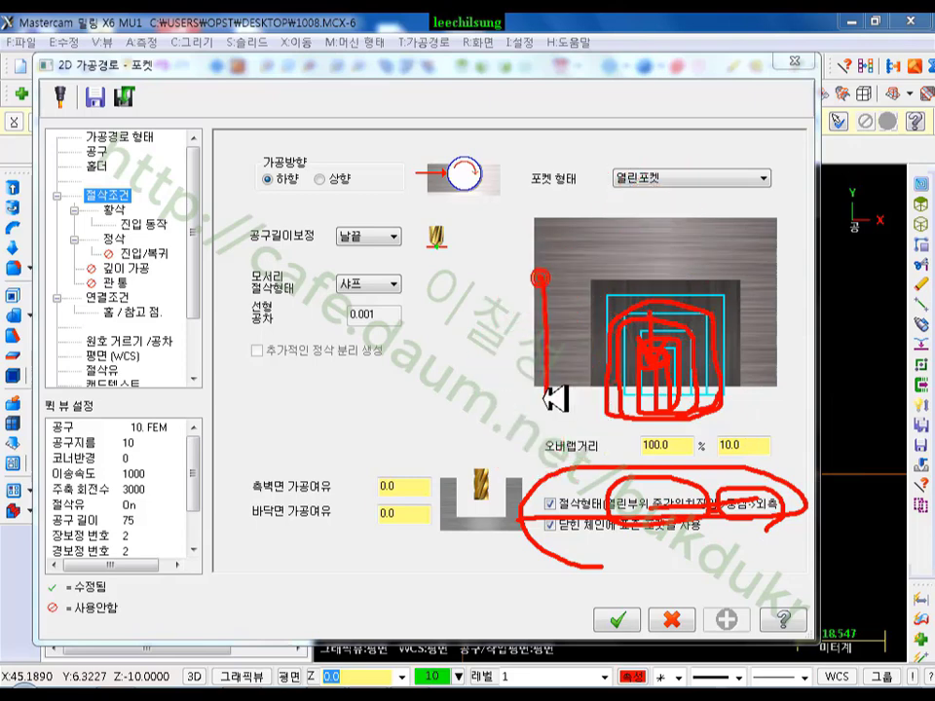
right_click(445, 360)
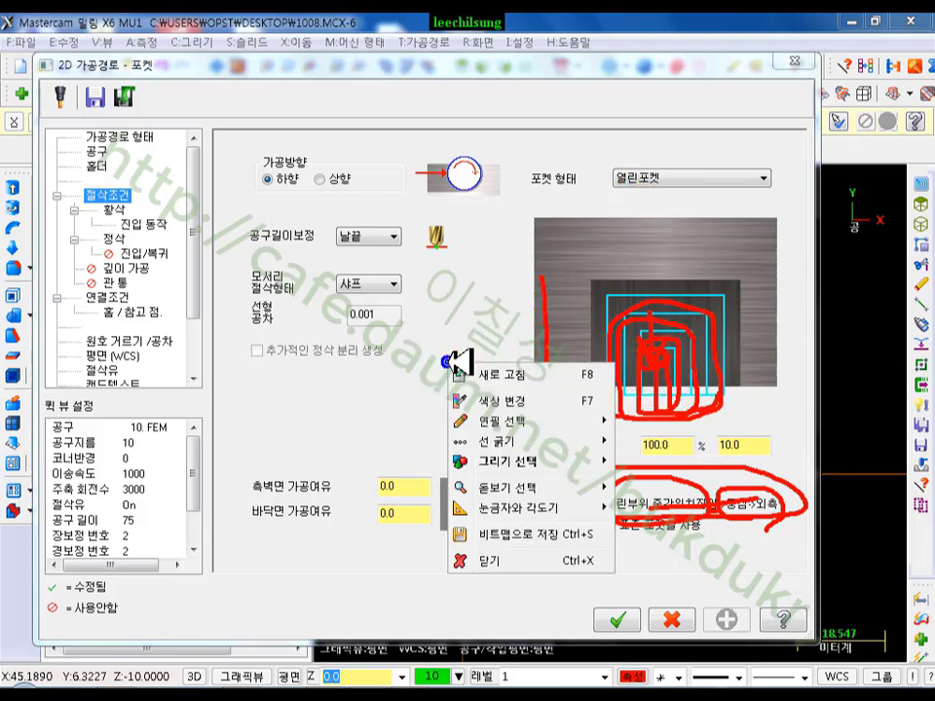
left_click(492, 560)
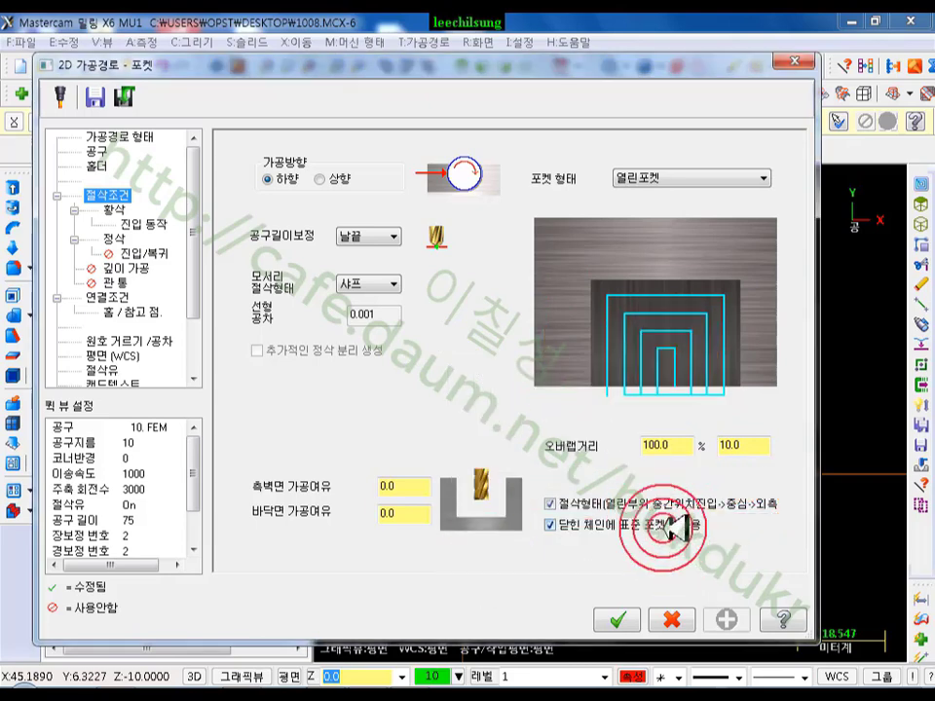
left_click(624, 619)
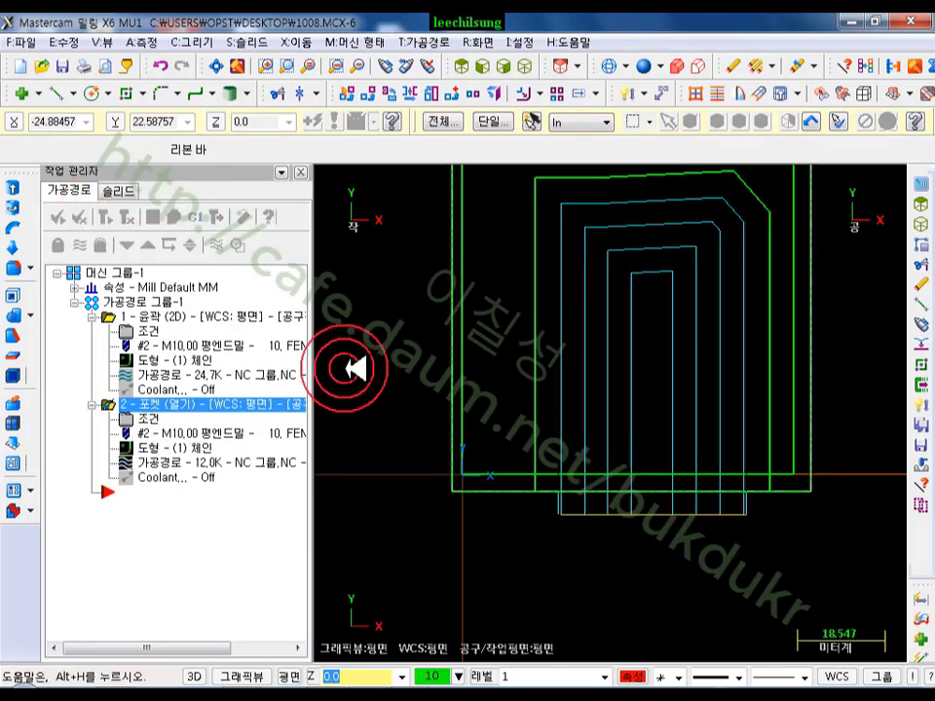
- Backplot the regenerated pocket toolpath and inspect the cut area in top and isometric views
left_click(173, 461)
left_click_drag(595, 183, 794, 200)
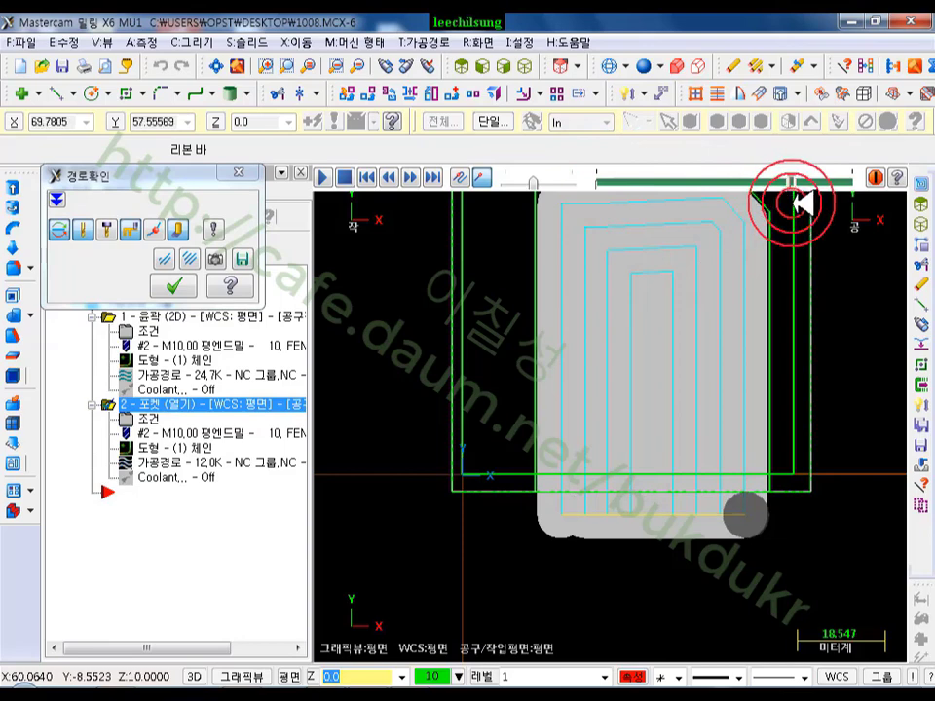
scroll(710, 546, "down", 1)
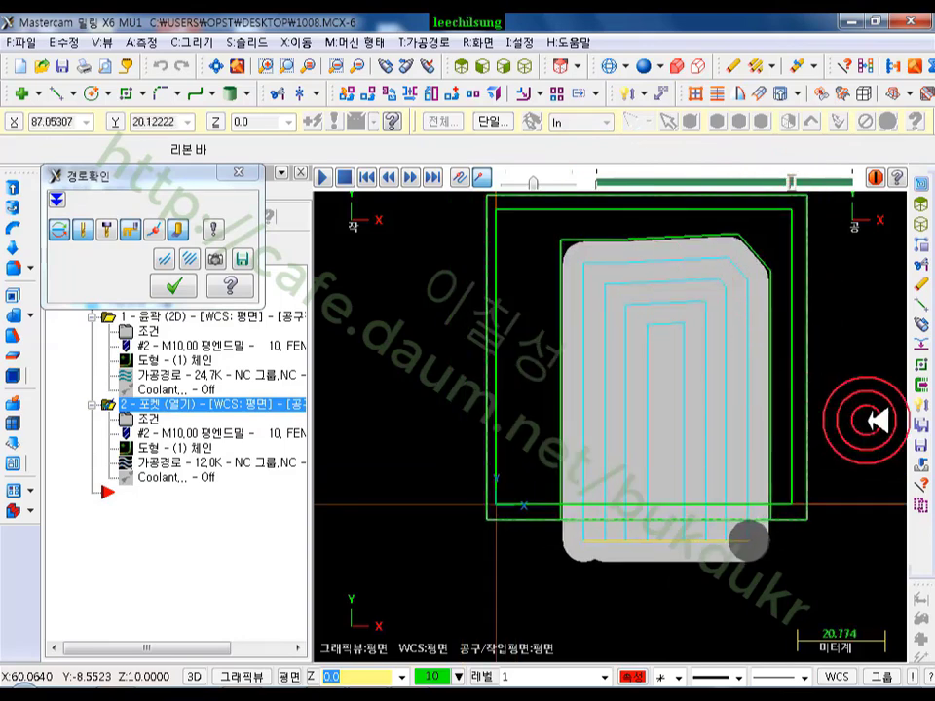
left_click(525, 65)
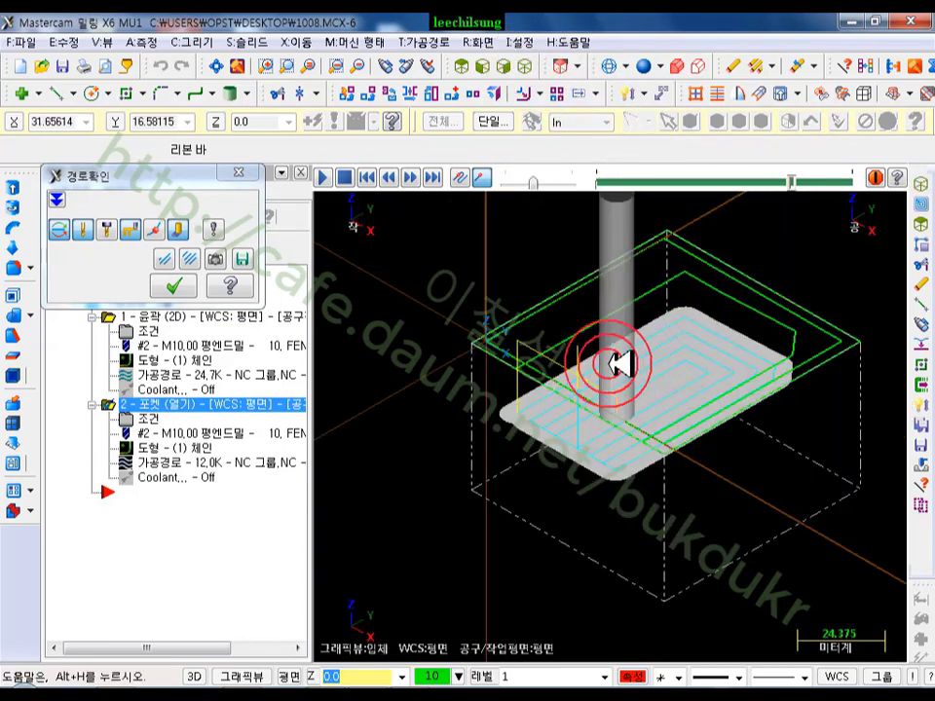
scroll(609, 375, "up", 2)
left_click(174, 286)
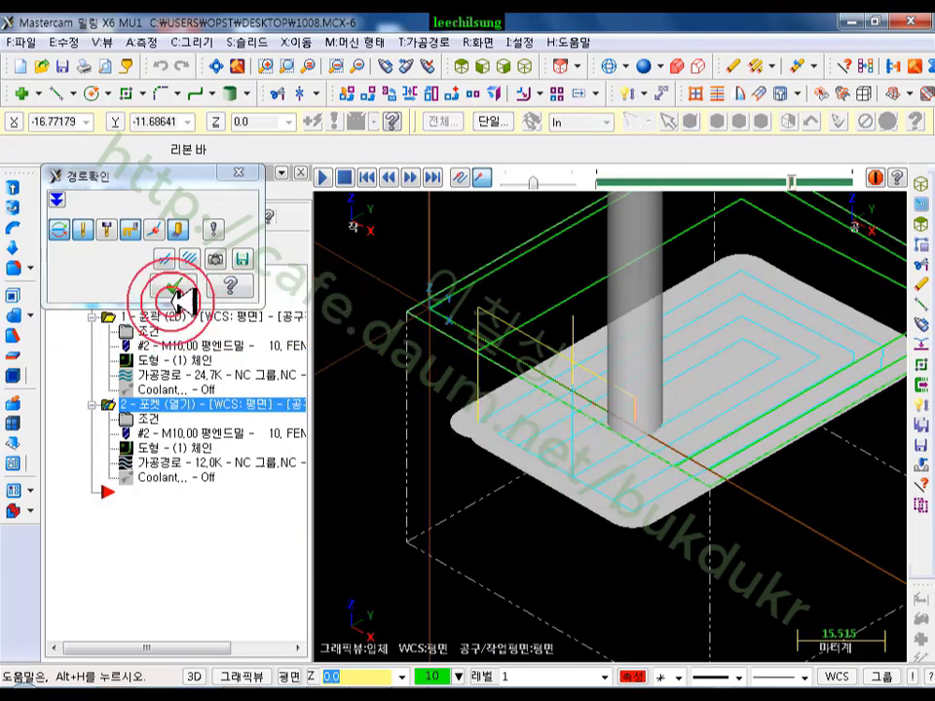
- Compare the contour and pocket toolpaths in the isometric view, examining the tool moves at the open side
left_click(161, 314)
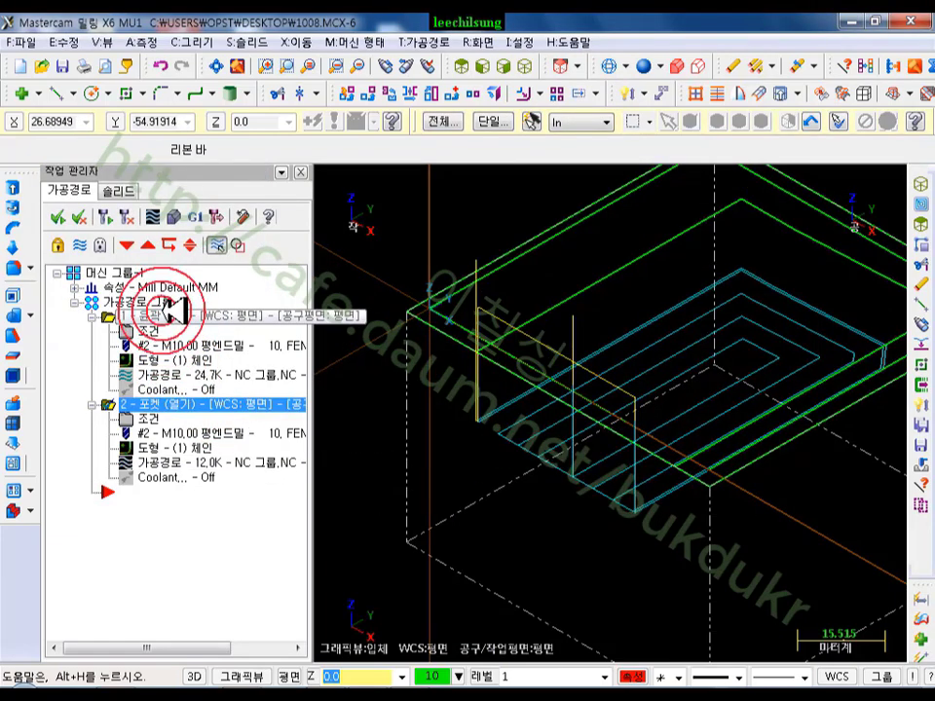
scroll(539, 565, "down", 1)
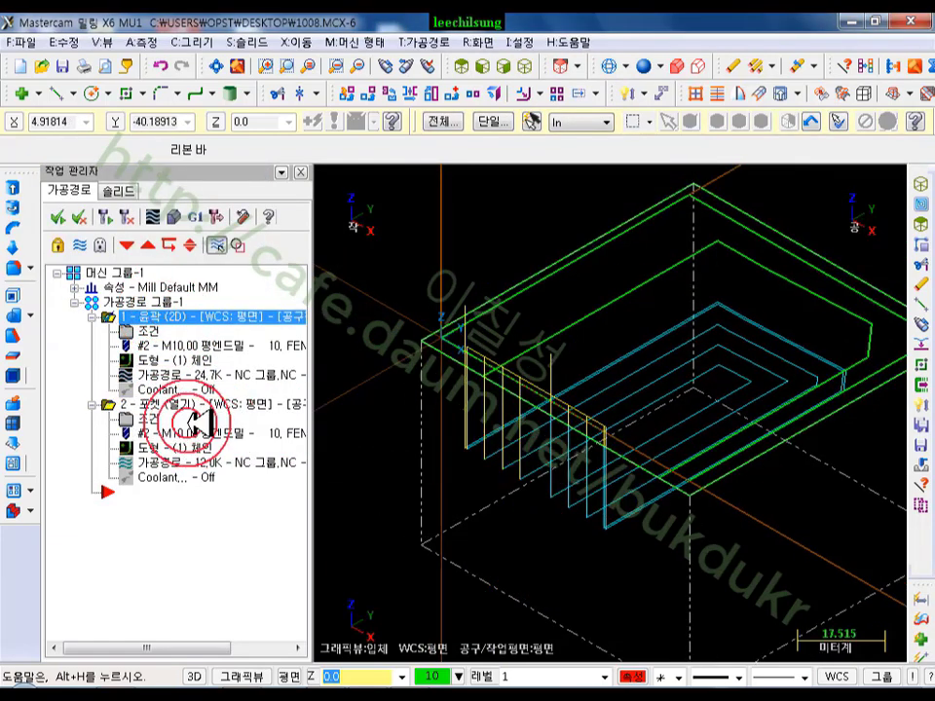
left_click(173, 401)
left_click(501, 578)
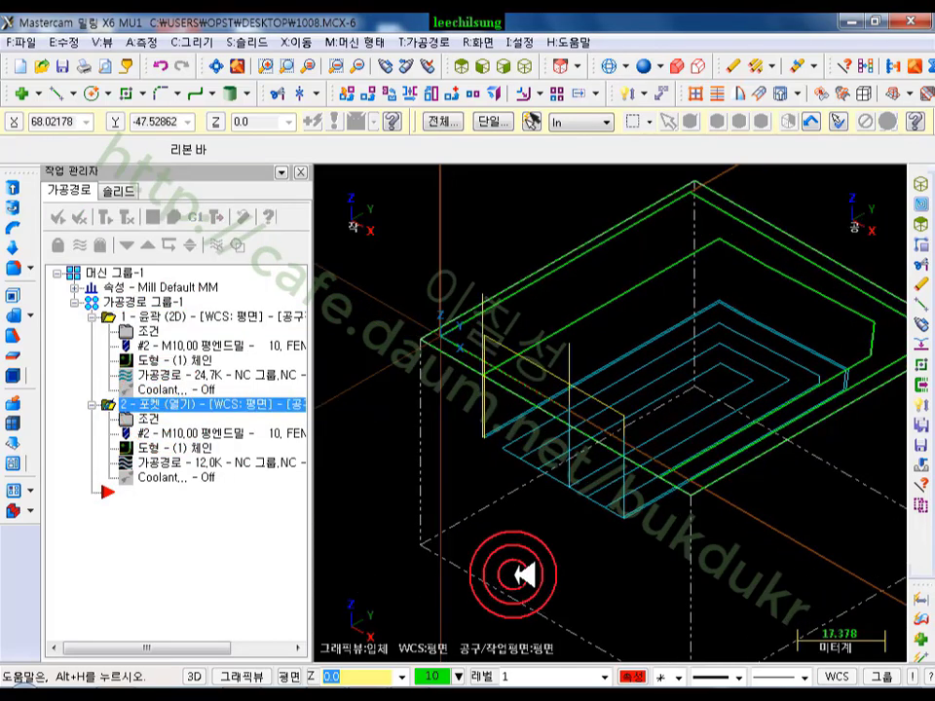
scroll(599, 491, "up", 3)
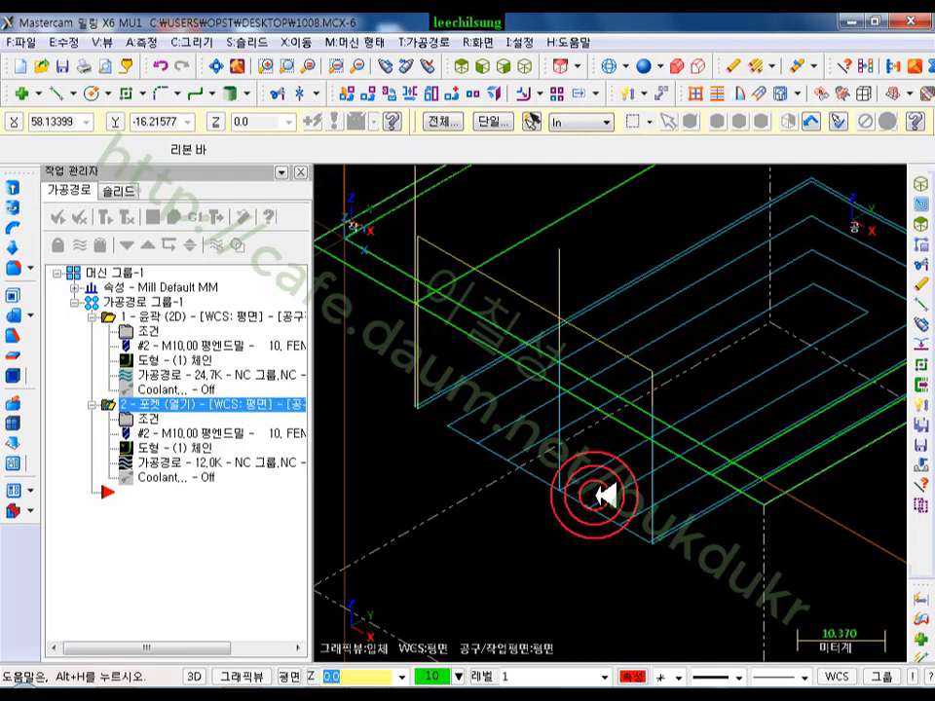
- Backplot the whole contour toolpath to check the retract between its passes
left_click(194, 317)
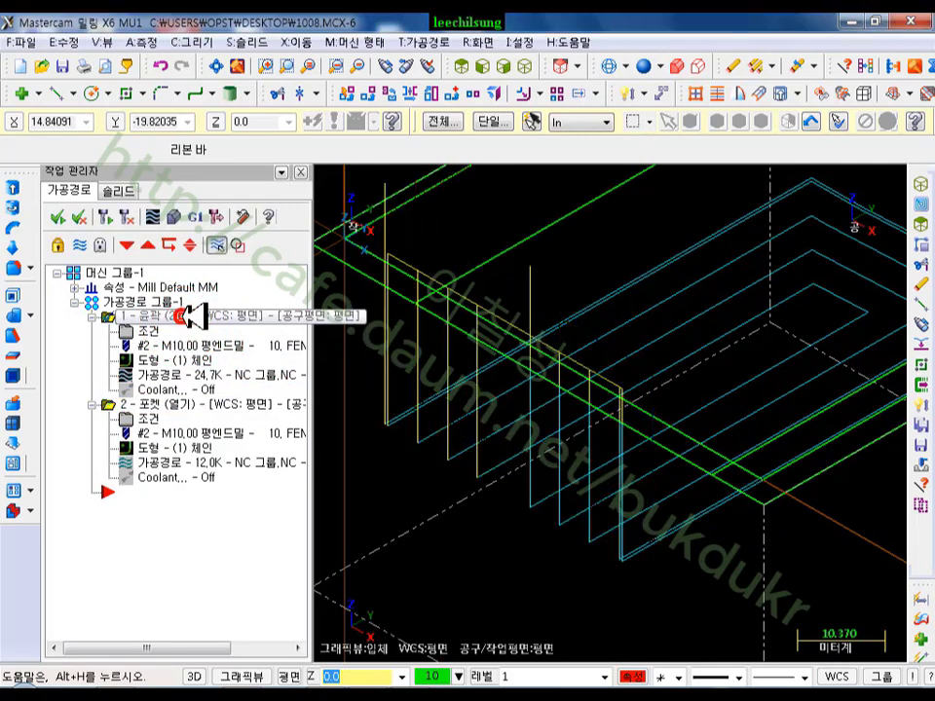
left_click(251, 371)
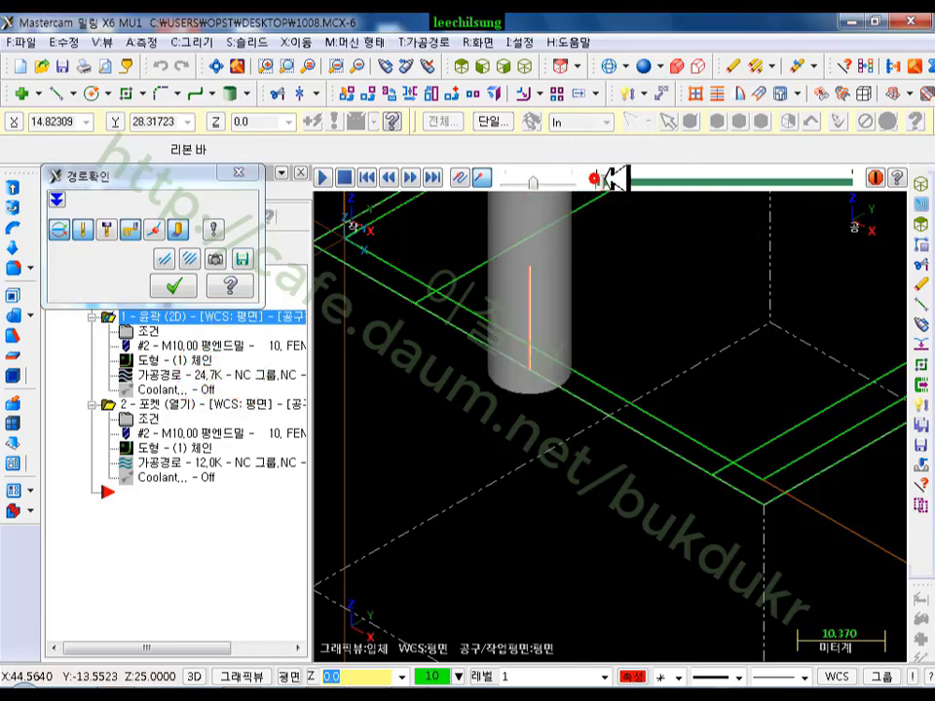
left_click_drag(611, 178, 867, 193)
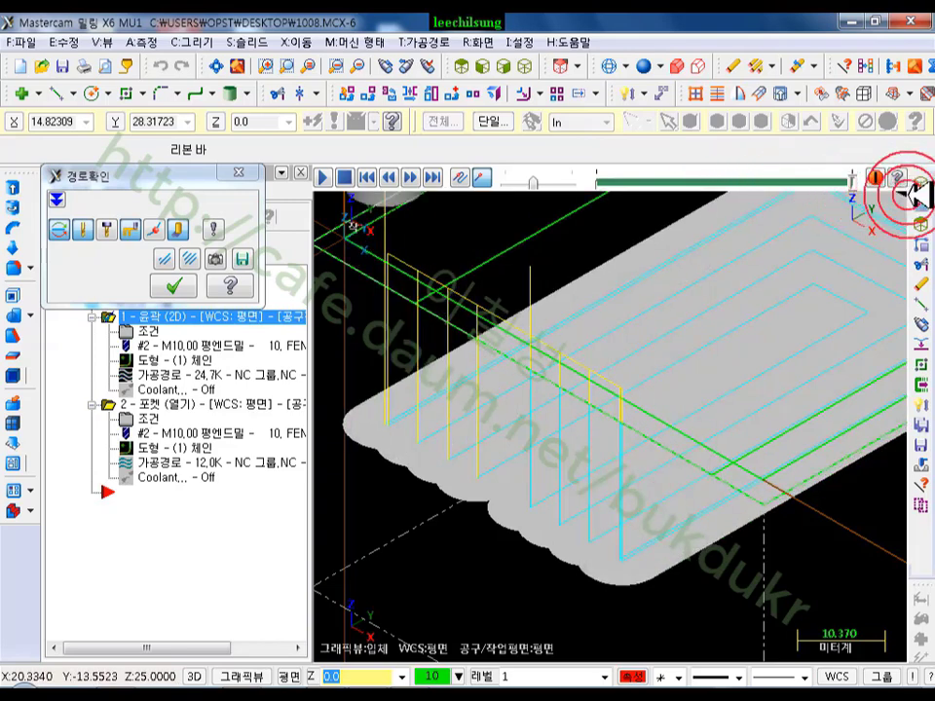
left_click(175, 284)
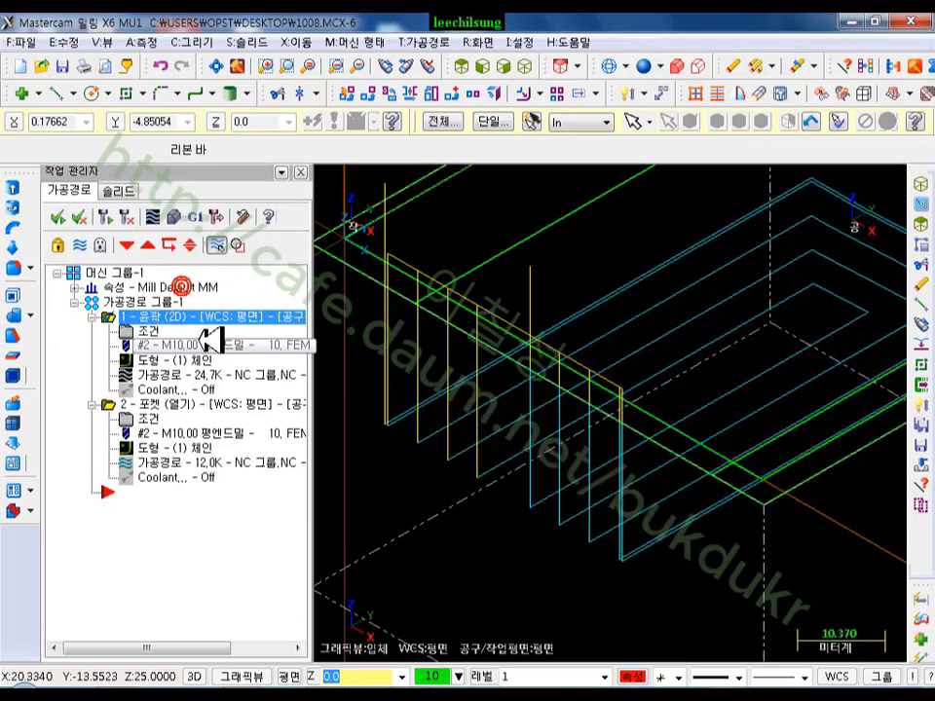
- Enable keep tool down (공구 유지) in the contour's multi-pass settings (측면 가공) and regenerate the toolpath
left_click(146, 331)
left_click(116, 189)
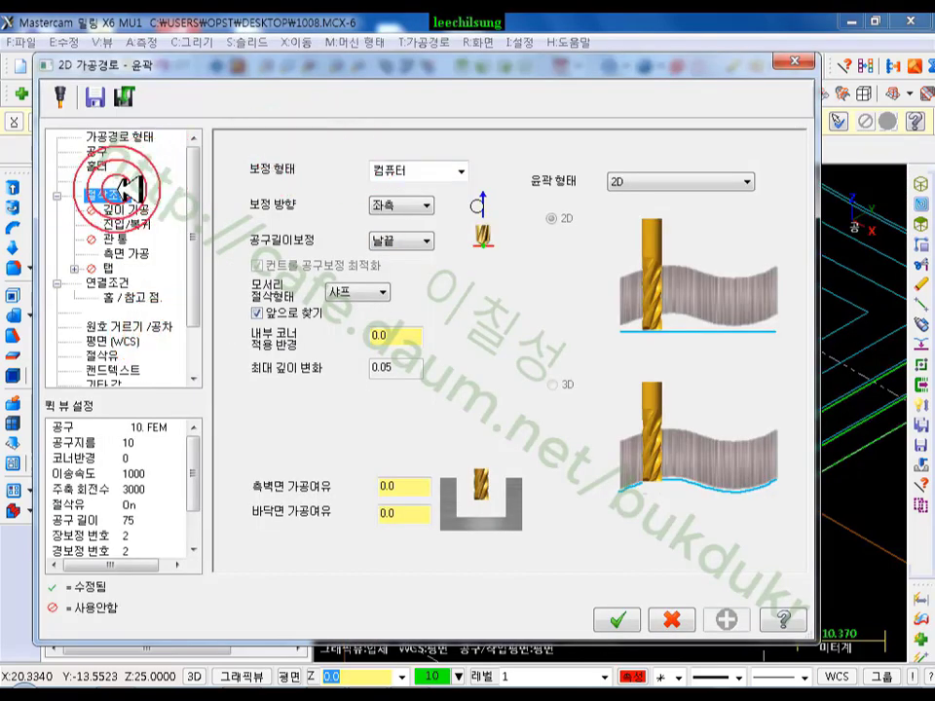
left_click(136, 255)
left_click(297, 404)
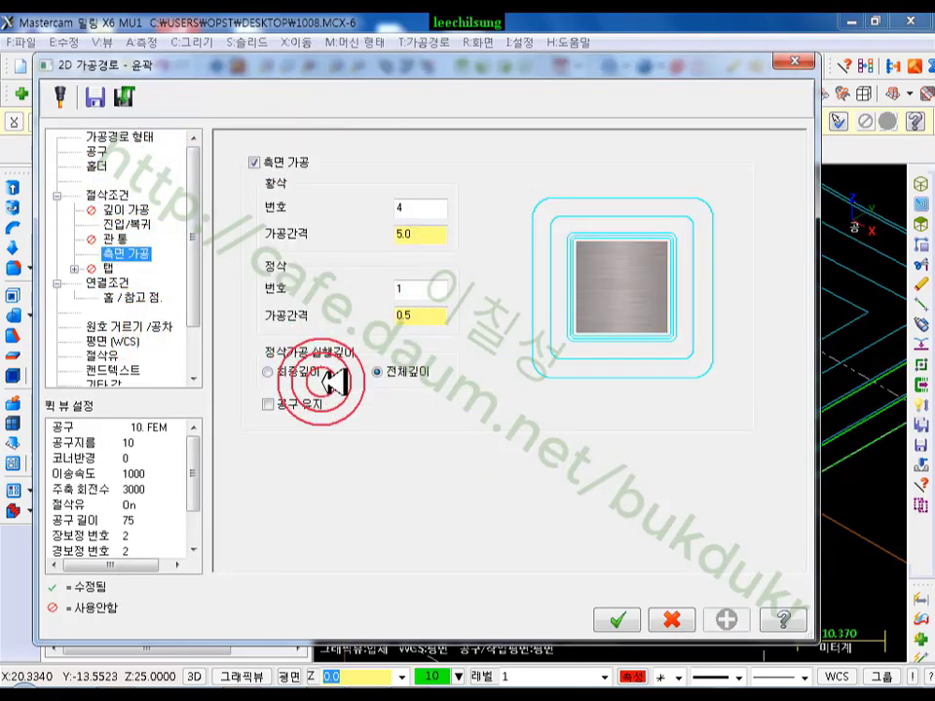
left_click(613, 617)
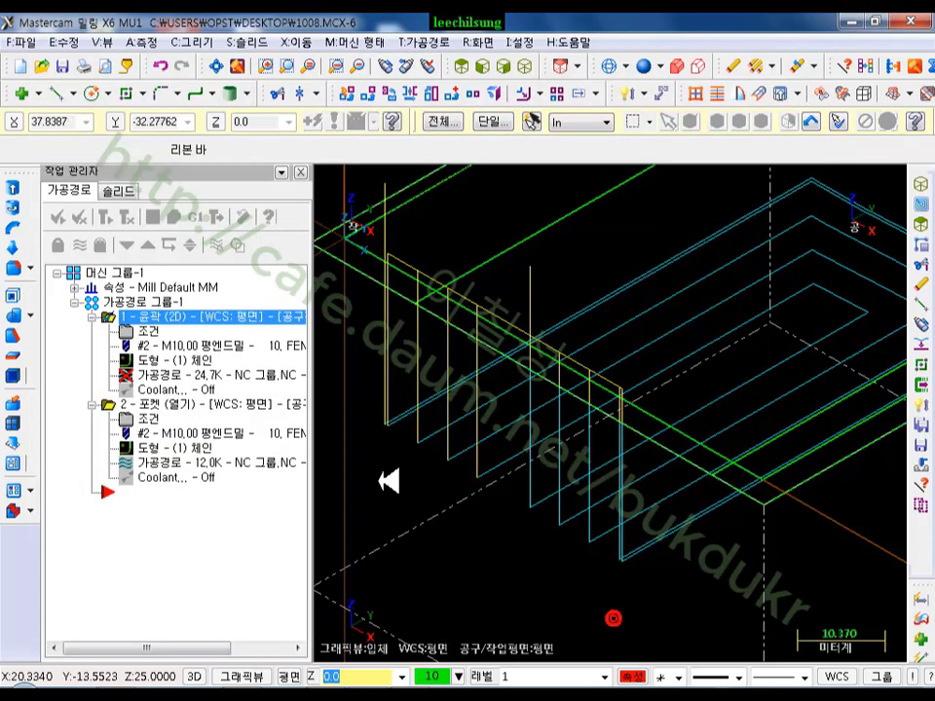
left_click(109, 215)
- Compare the regenerated contour toolpath with the pocket toolpath in the isometric view
middle_click_drag(601, 488, 720, 582)
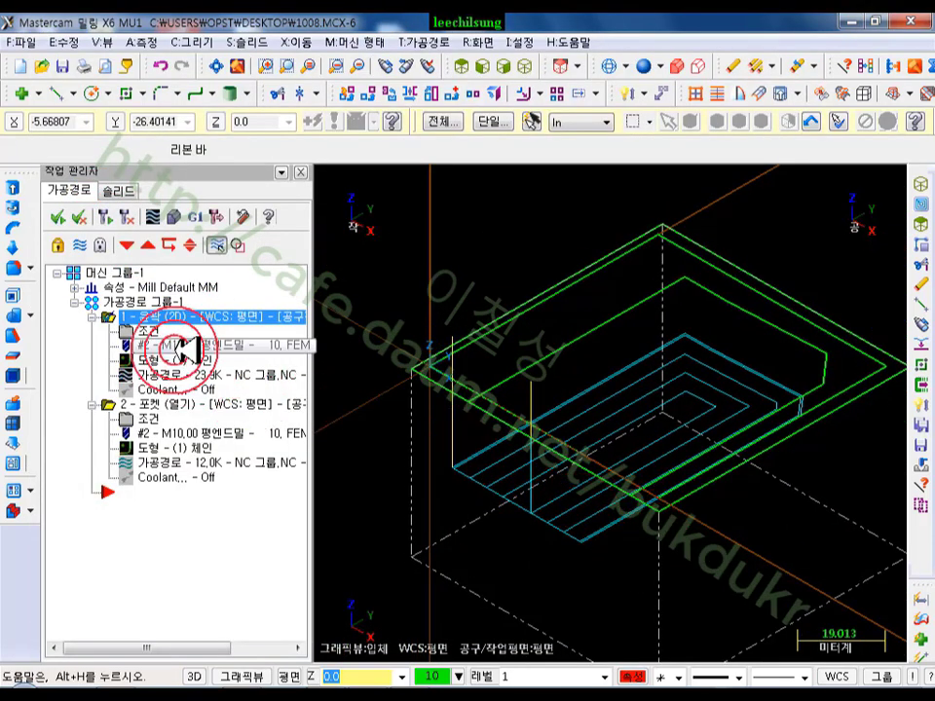
left_click(146, 405)
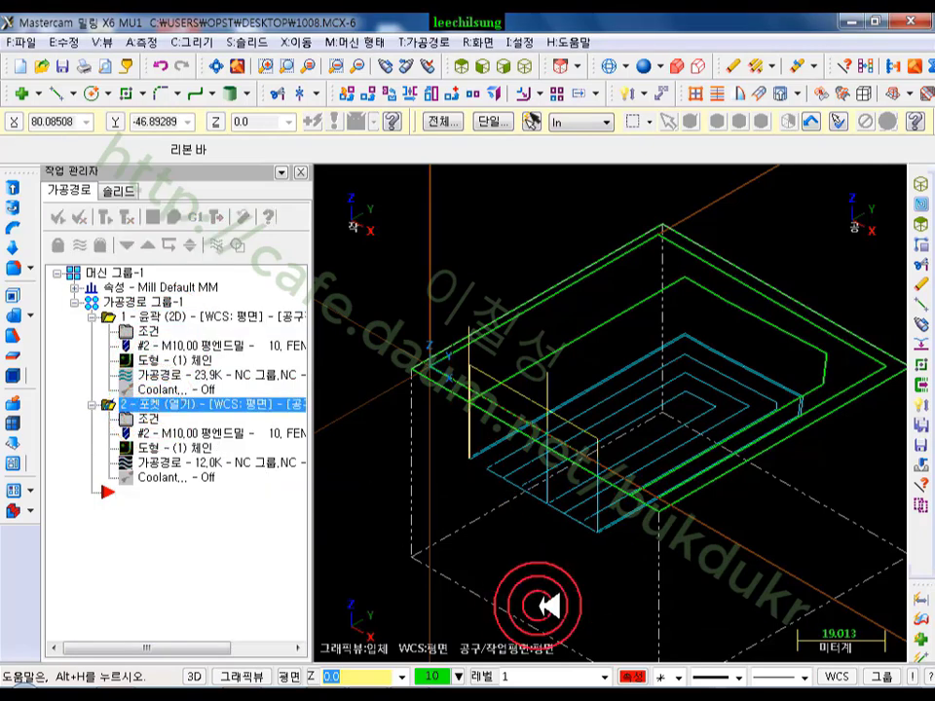
middle_click_drag(546, 604, 547, 606)
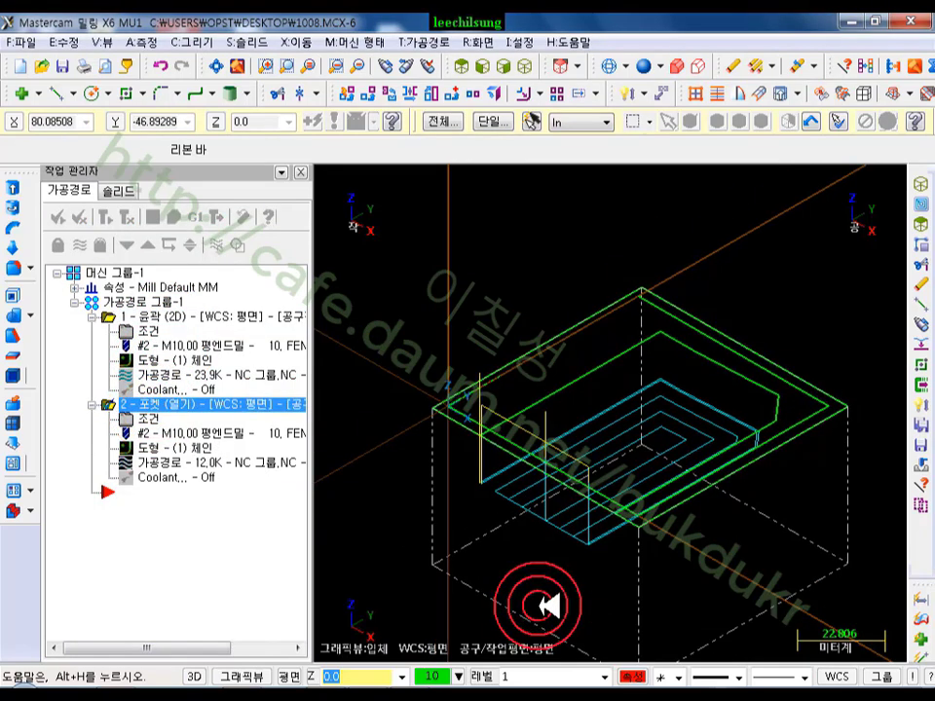
left_click(165, 315)
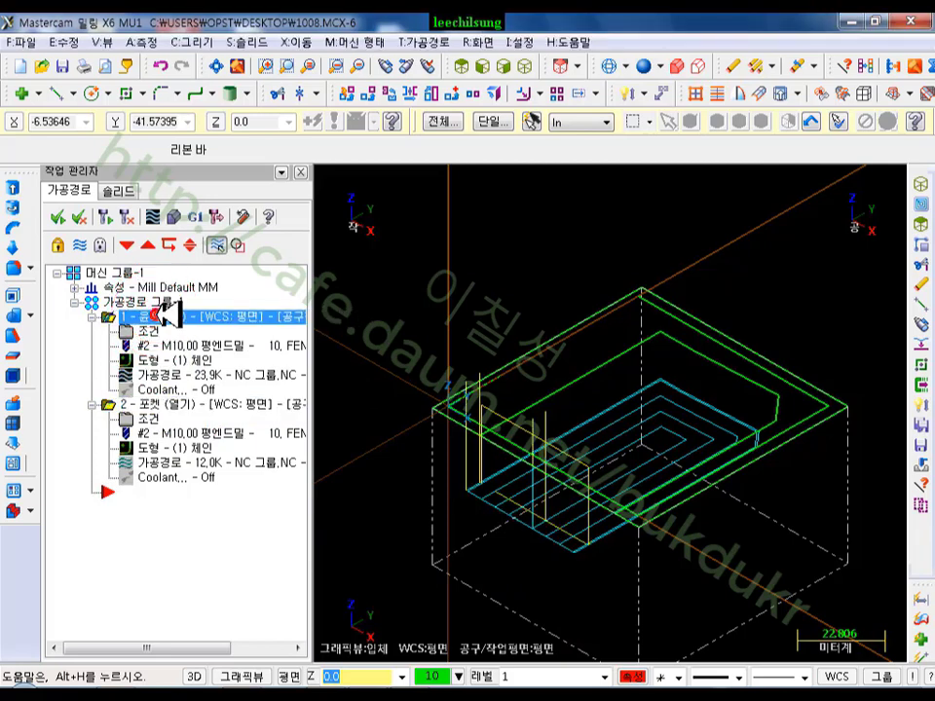
- Examine the contour toolpath's passes and retracts in the isometric and top views
scroll(500, 494, "up", 2)
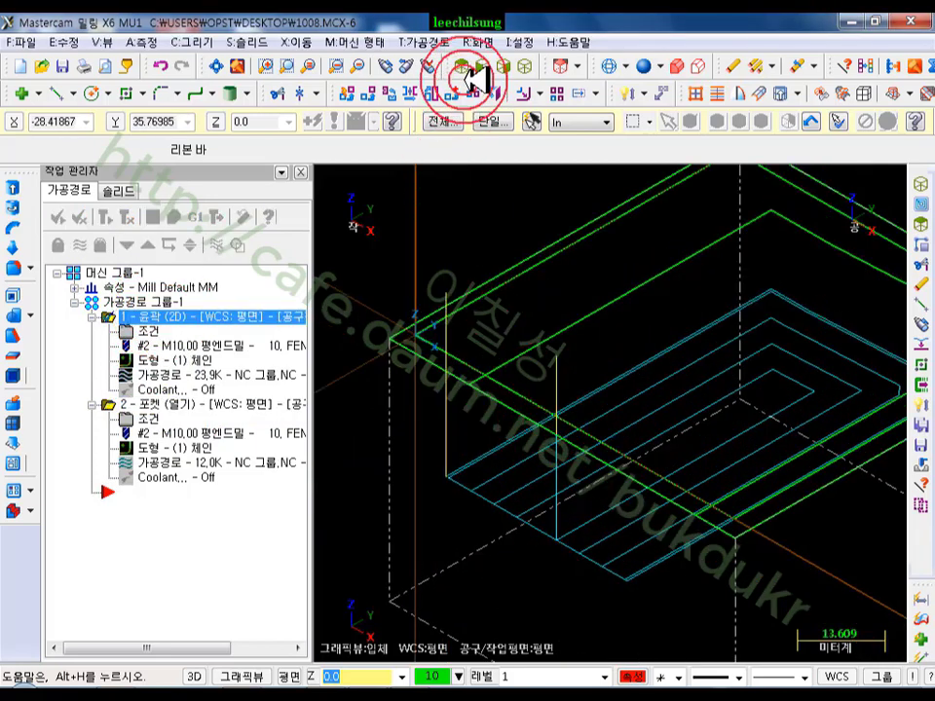
left_click(465, 68)
left_click(652, 546)
left_click(170, 376)
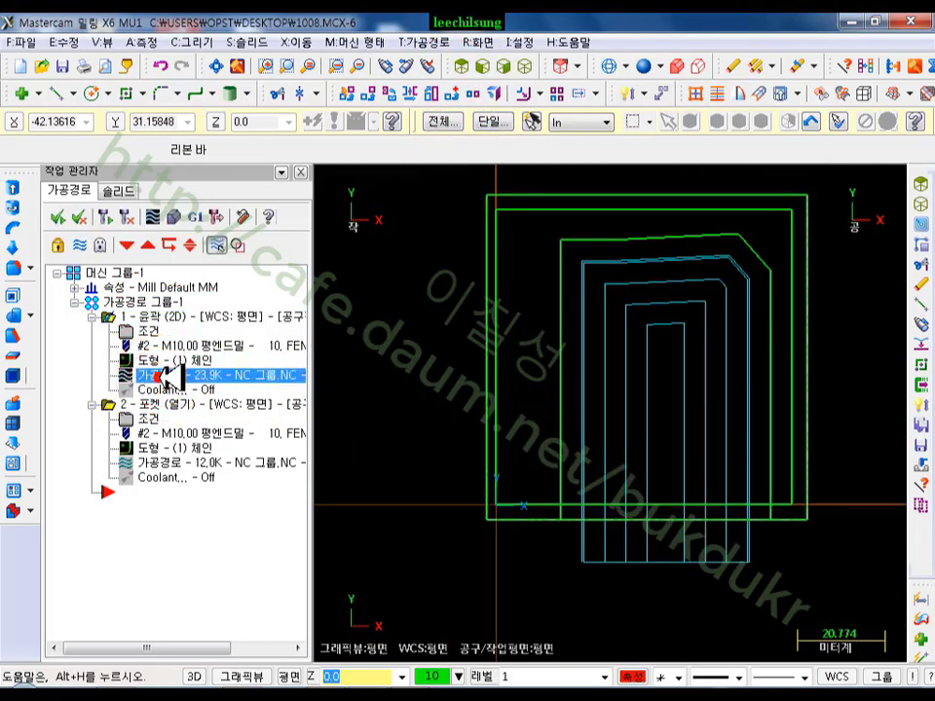
mouse_move(596, 179)
left_mouse_down()
mouse_move(714, 180)
mouse_move(846, 208)
left_mouse_up()
left_click(176, 285)
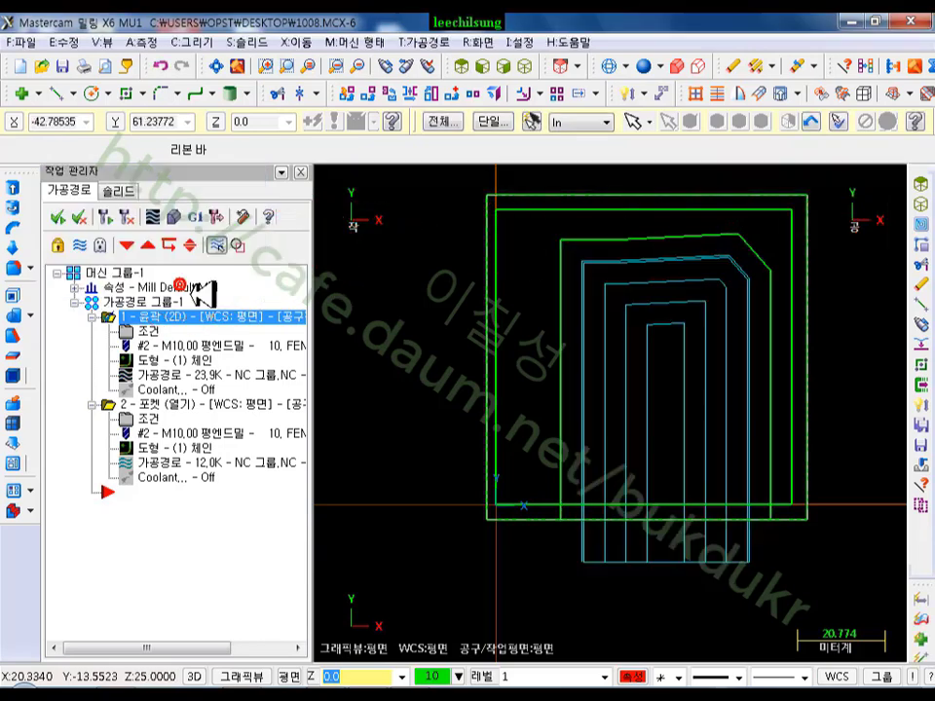
- Backplot the open pocket toolpath most of the way in the top view and inspect its overlap at the open side
left_click_drag(146, 407, 570, 358)
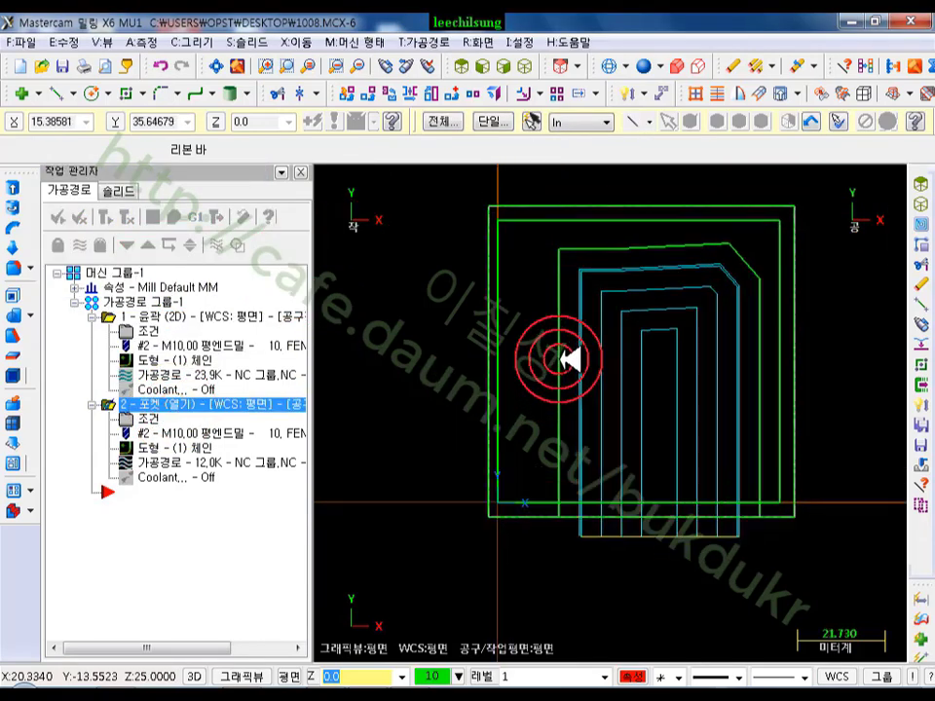
left_click(156, 215)
left_click(612, 180)
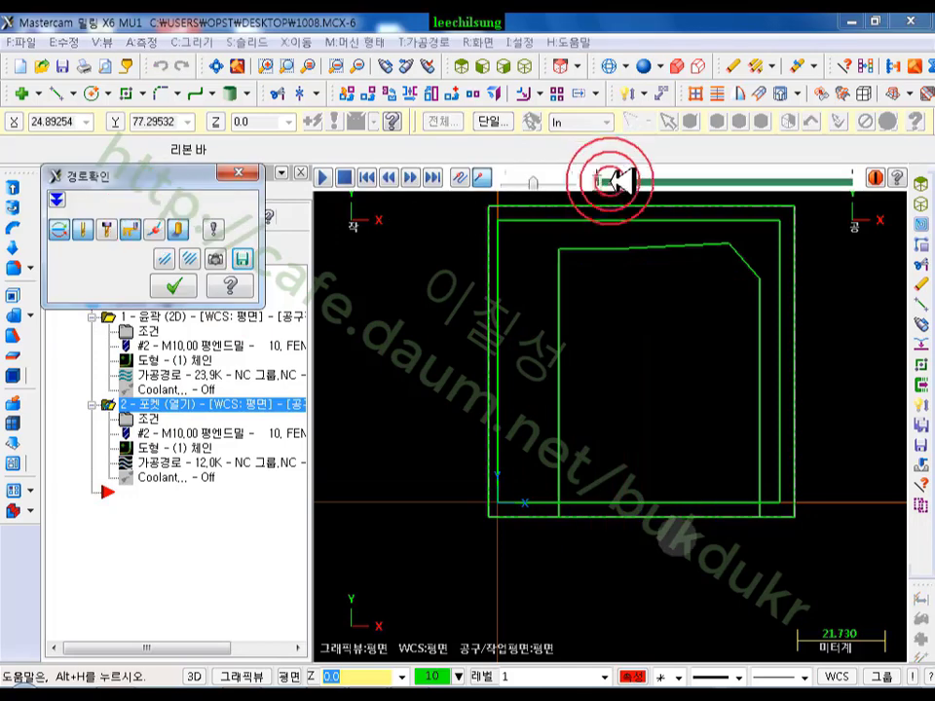
left_click_drag(599, 180, 810, 185)
scroll(763, 335, "up", 1)
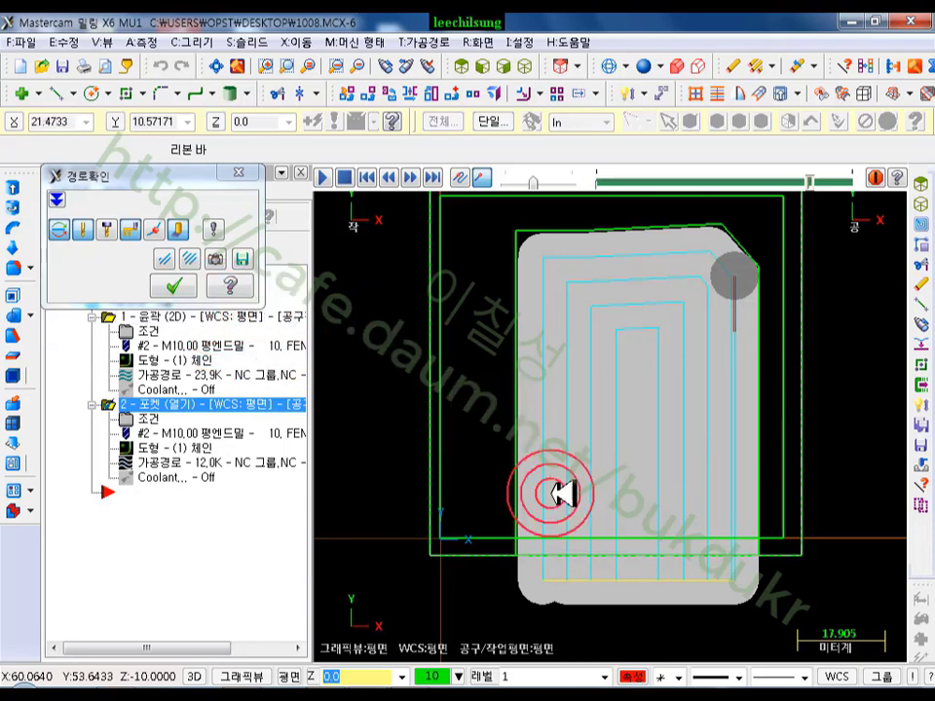
scroll(701, 555, "up", 3)
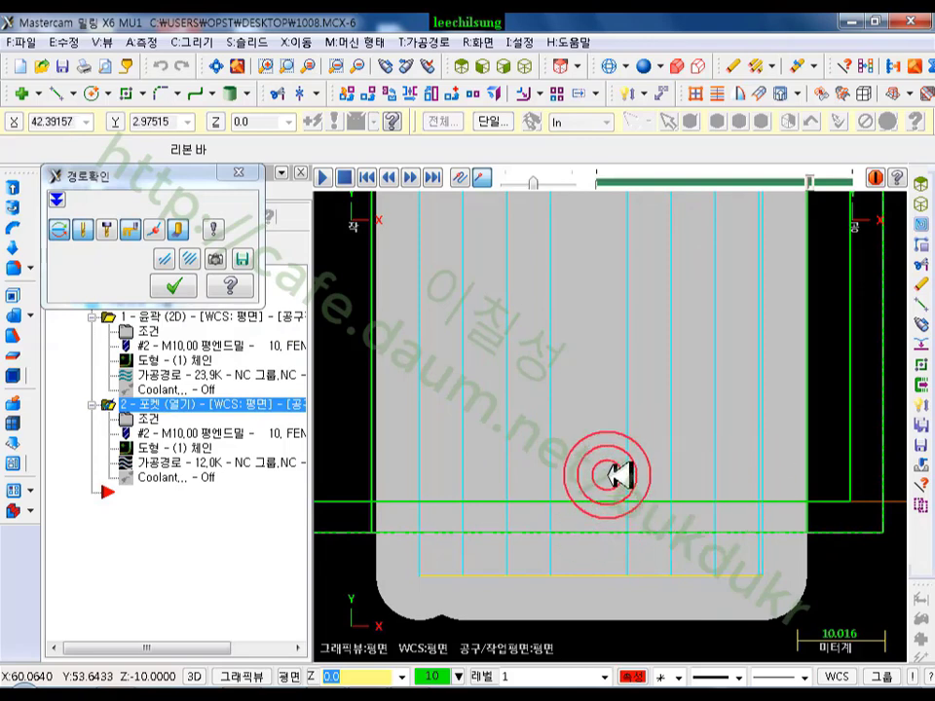
scroll(626, 442, "down", 3)
- Review the roughing (황삭) method and stepover settings of the open pocket operation
left_click(231, 288)
left_click(130, 419)
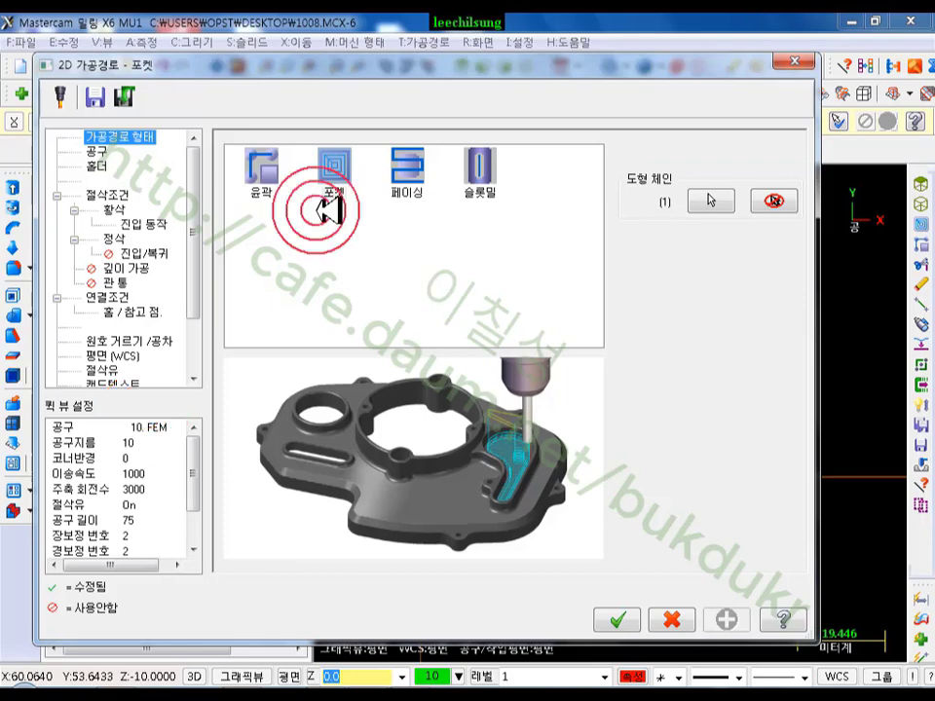
left_click(114, 209)
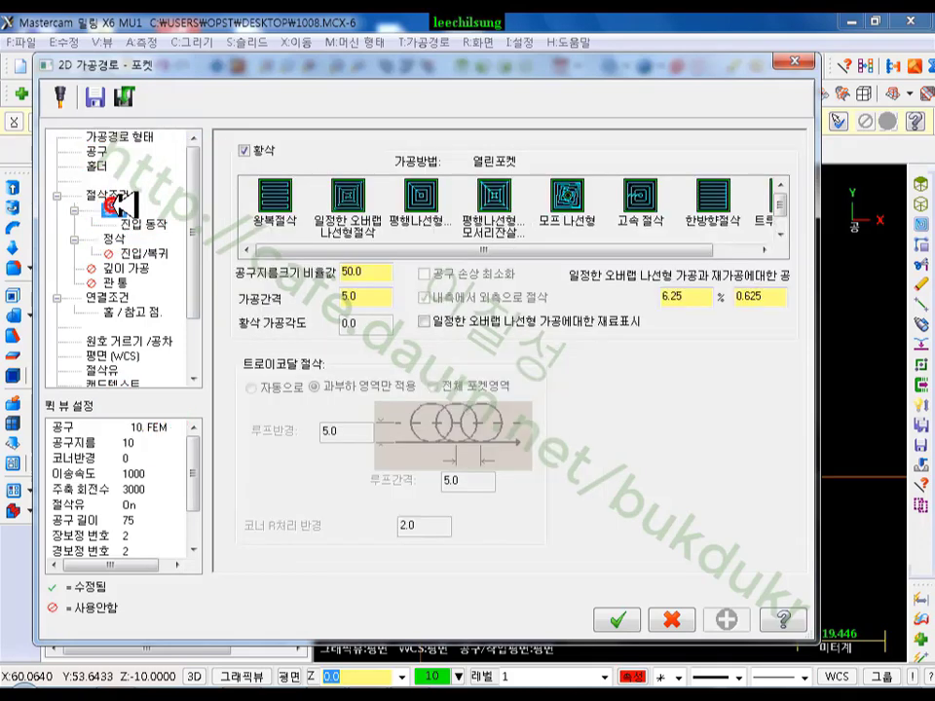
left_click(375, 301)
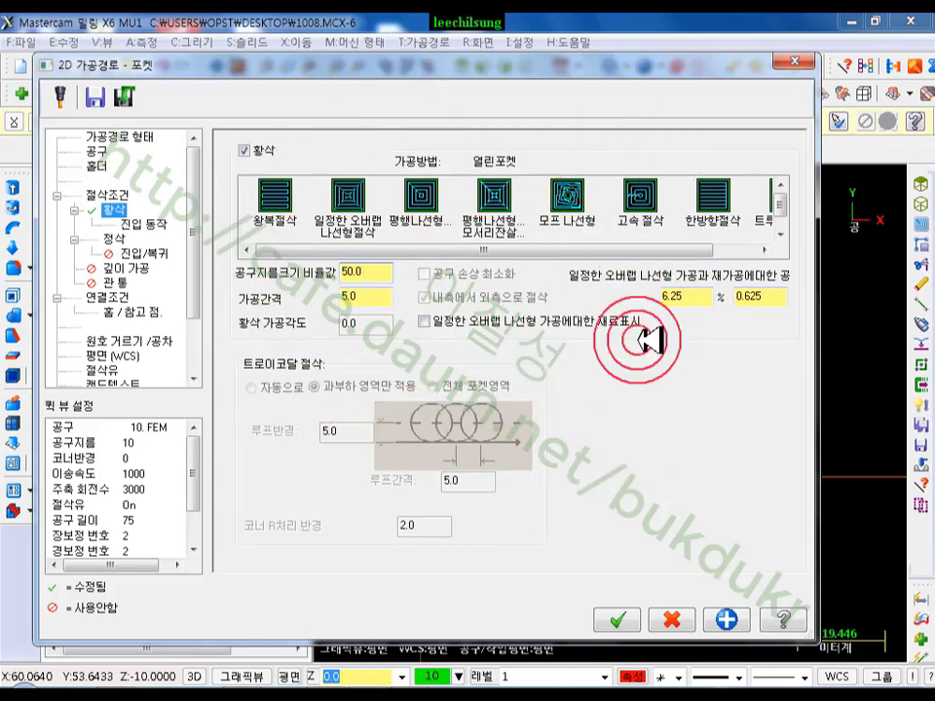
left_click(801, 63)
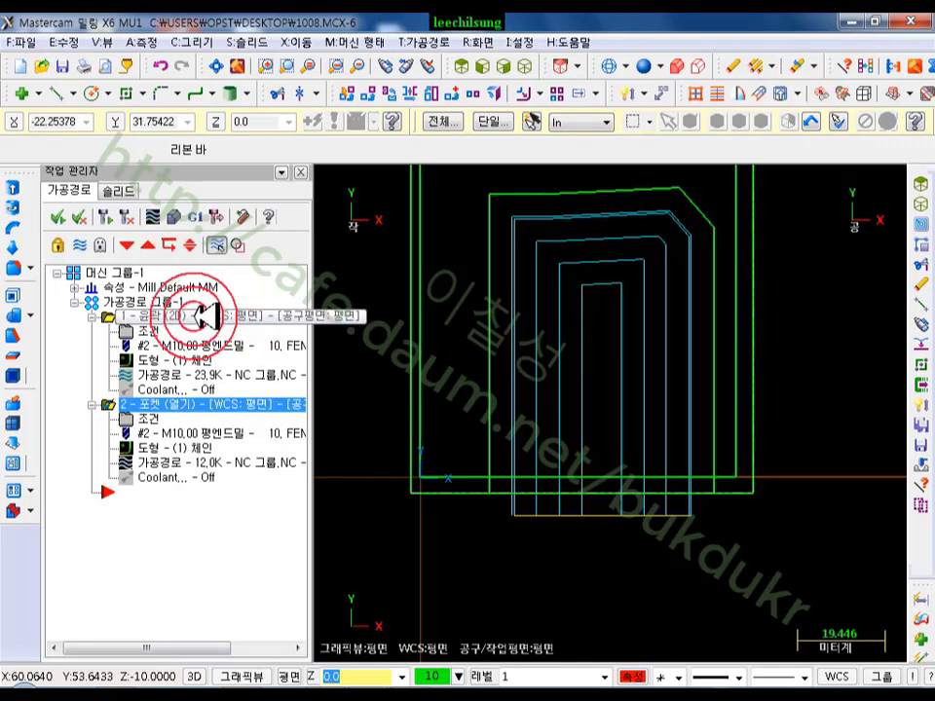
- Inspect the pocket and contour toolpaths at the open edge in the isometric view and return to the top view
left_click(524, 66)
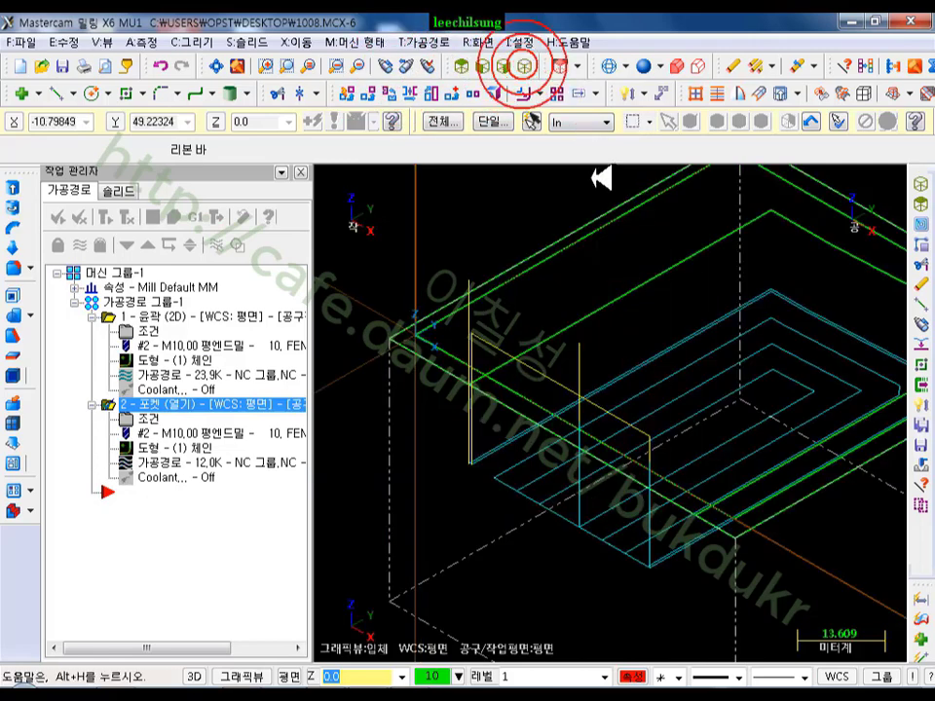
scroll(511, 336, "down", 3)
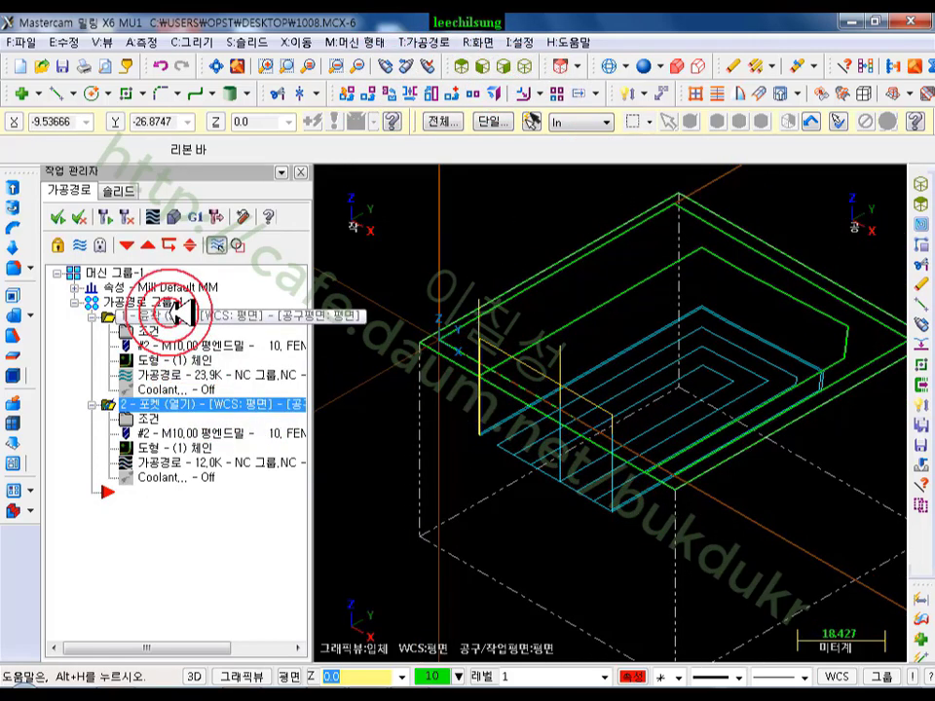
left_click(167, 404)
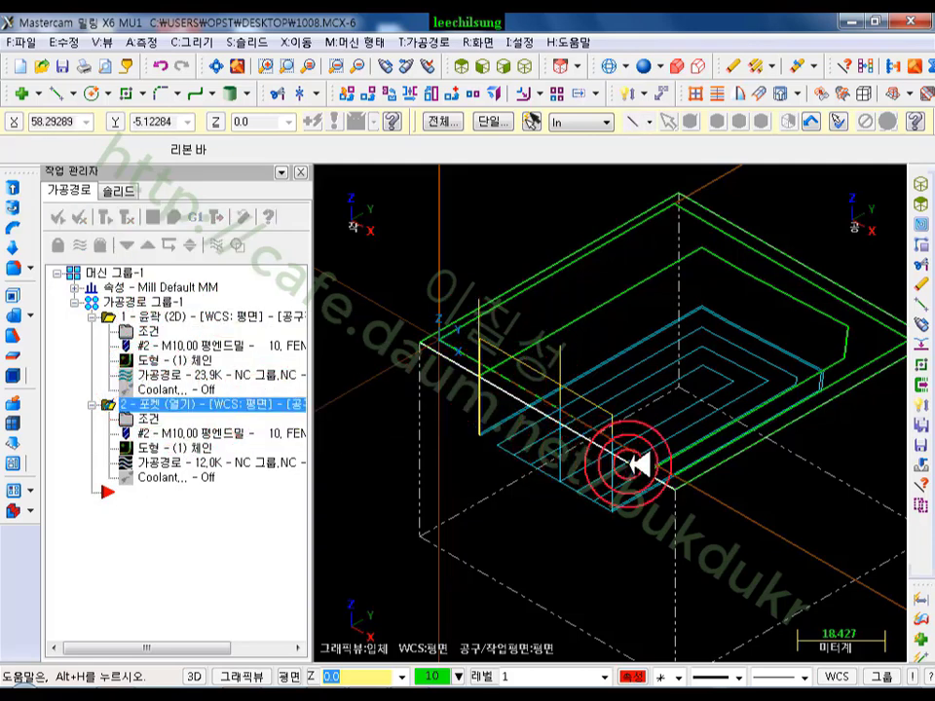
scroll(712, 416, "up", 2)
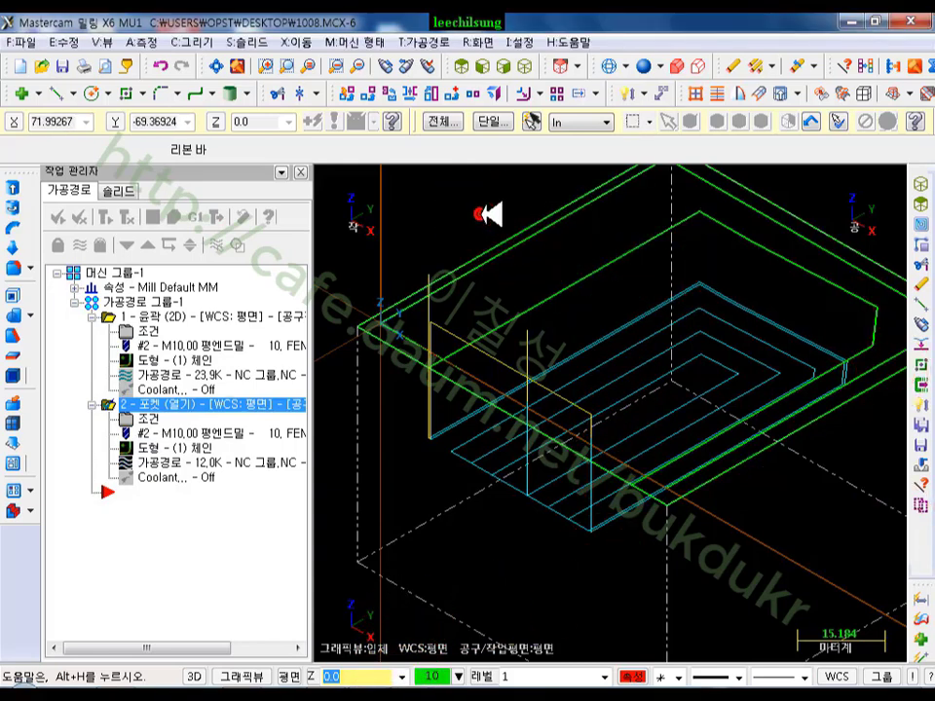
left_click(460, 66)
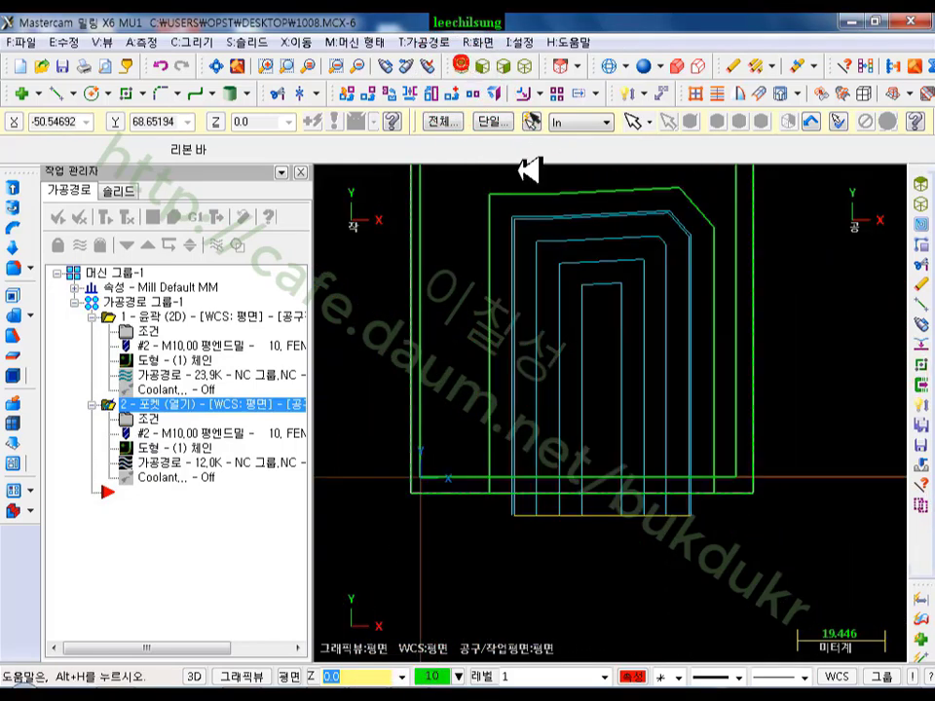
- Change the pocket operation's type to standard (표준) in its cutting parameters and check the roughing settings
left_click(143, 417)
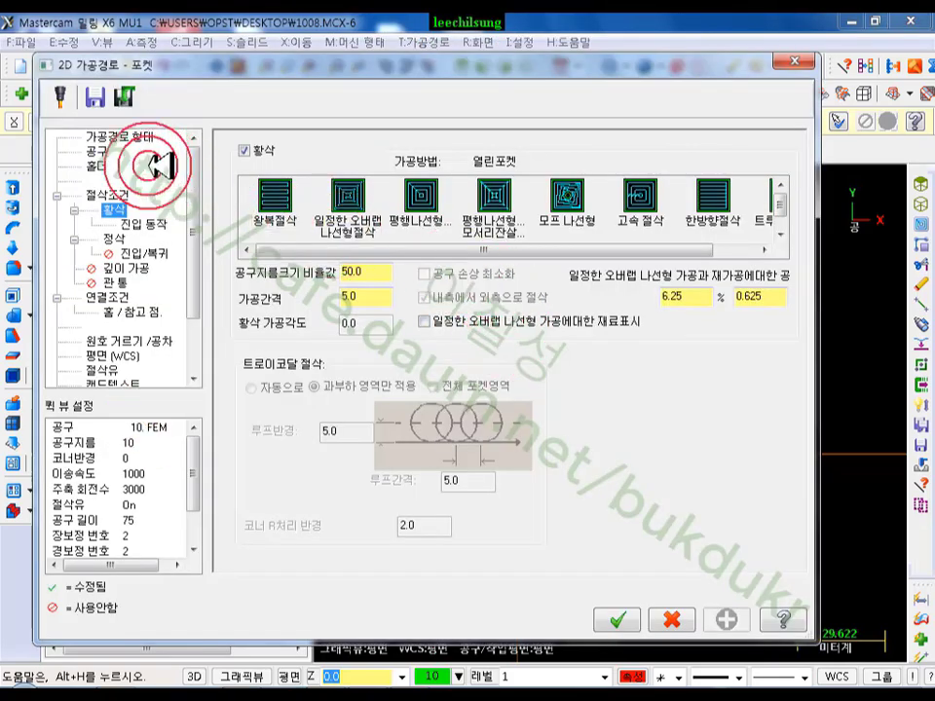
left_click(115, 136)
left_click(101, 151)
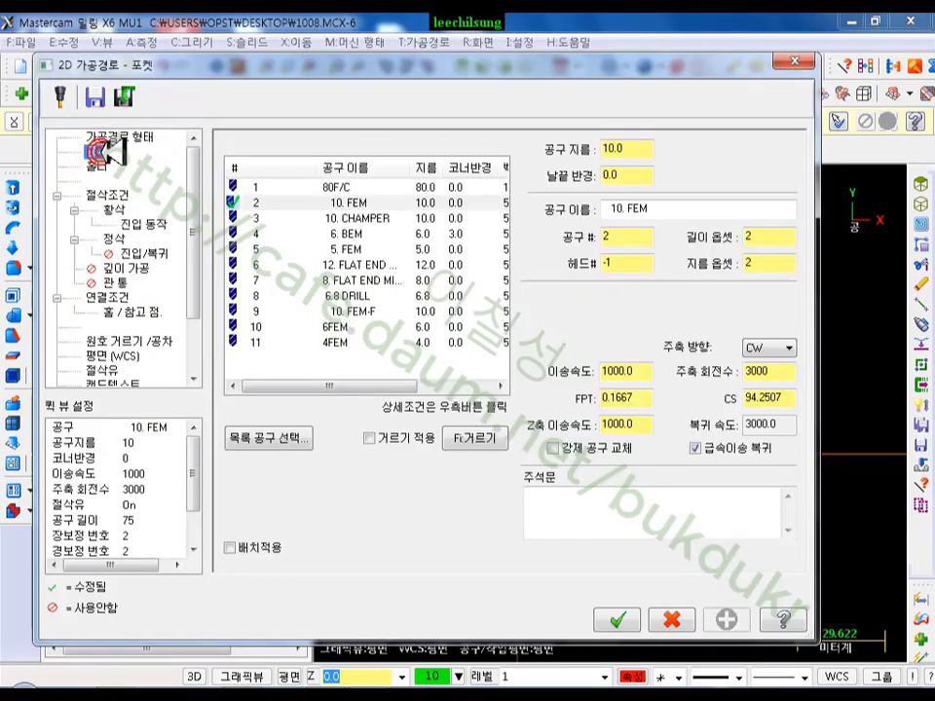
left_click(103, 166)
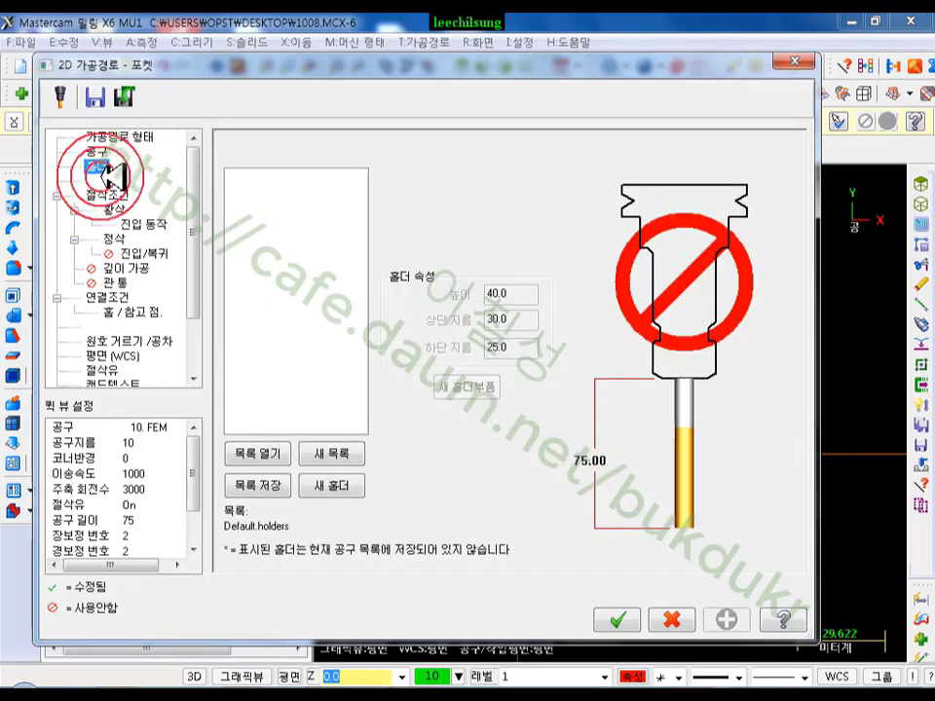
left_click(109, 195)
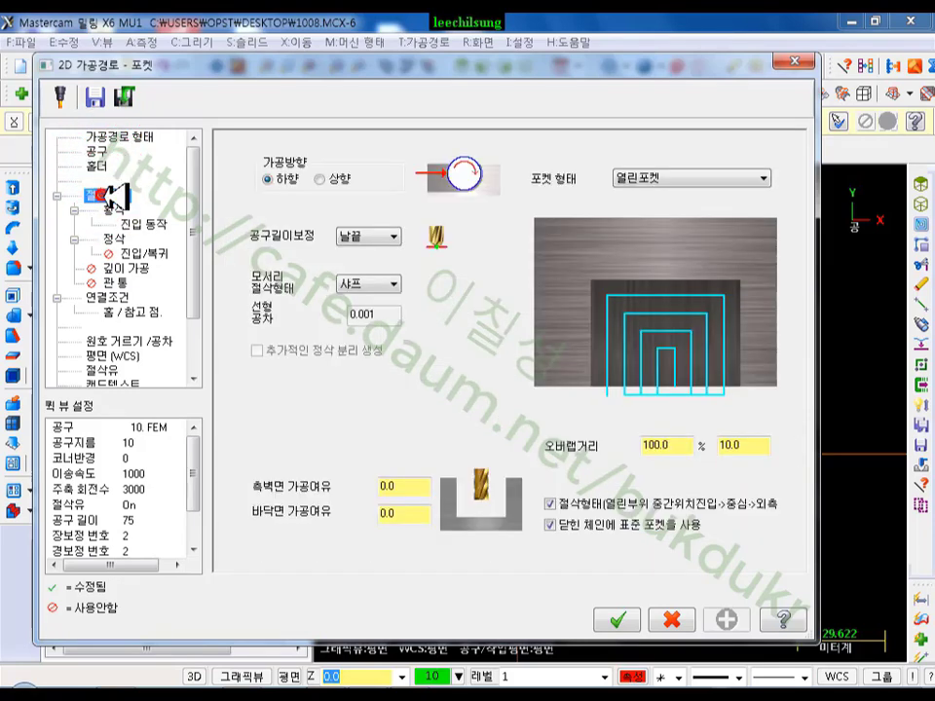
left_click(670, 179)
left_click(650, 194)
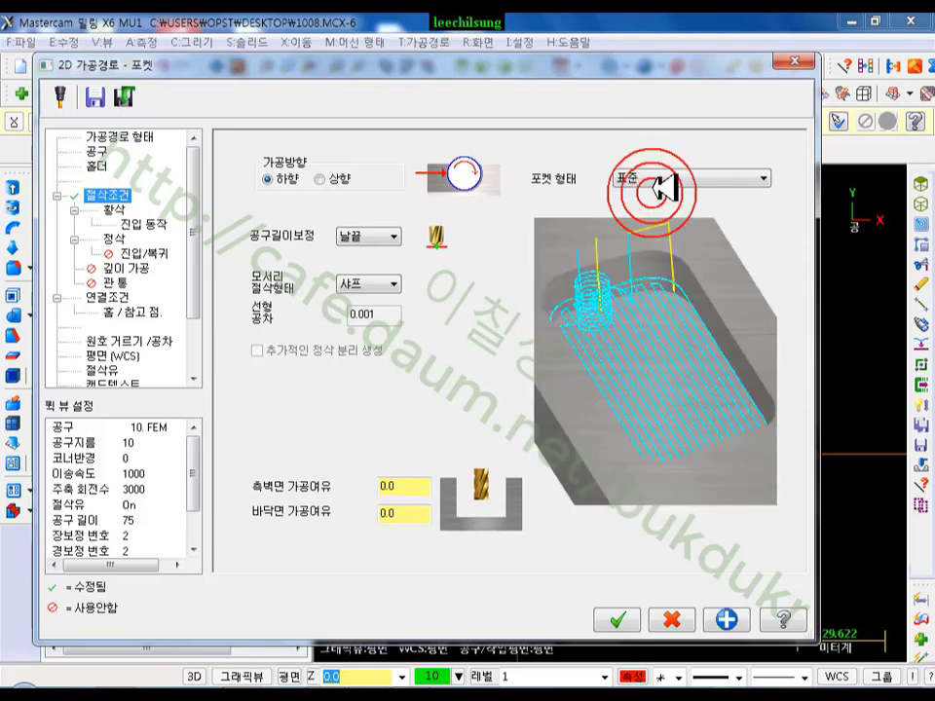
left_click(653, 180)
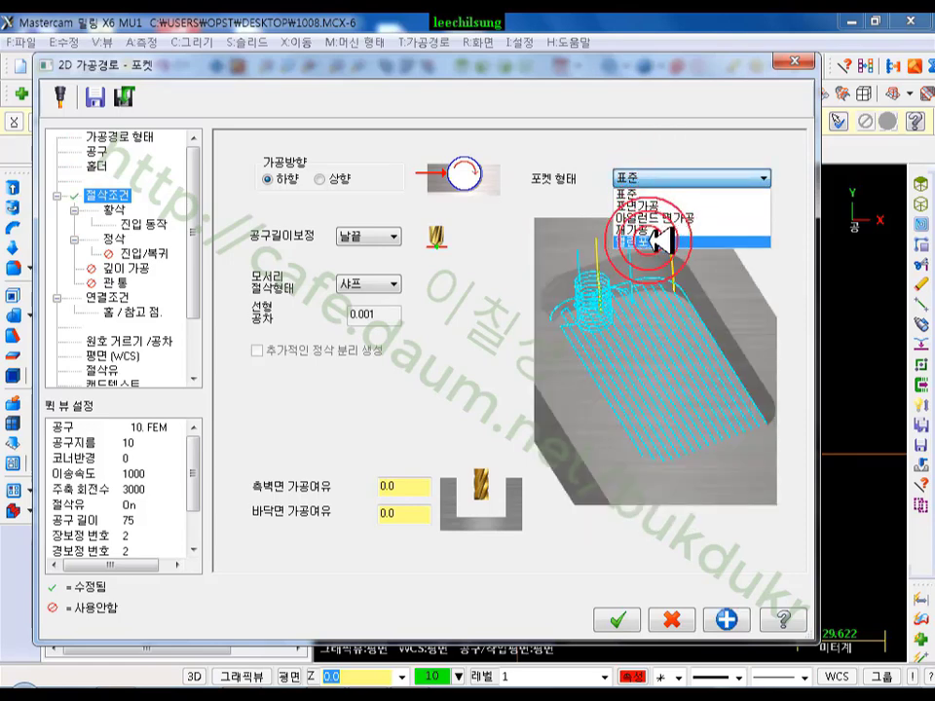
left_click(643, 193)
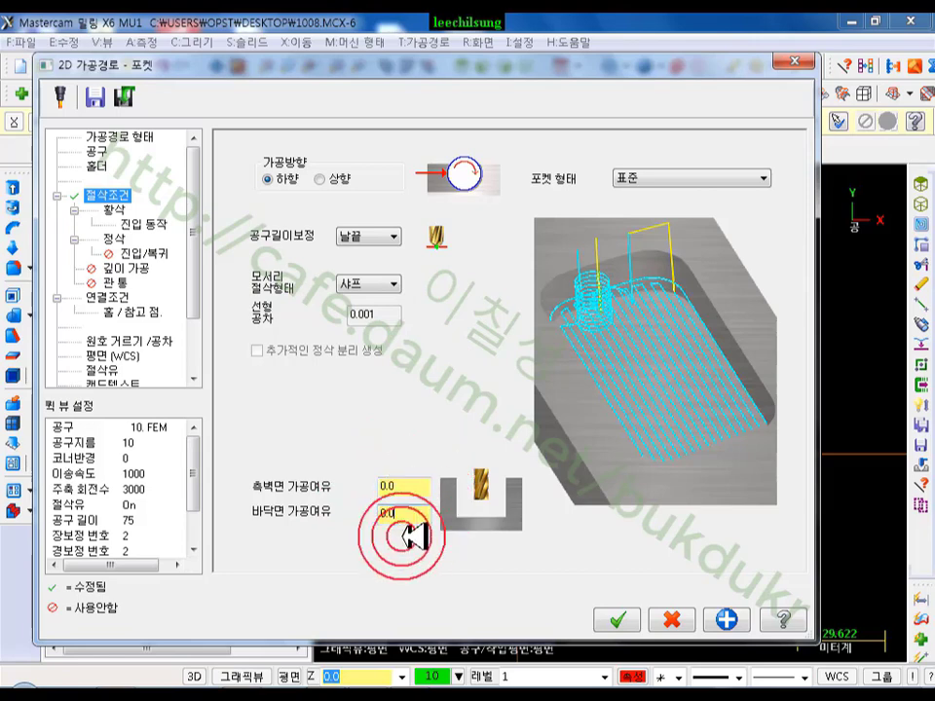
left_click(115, 210)
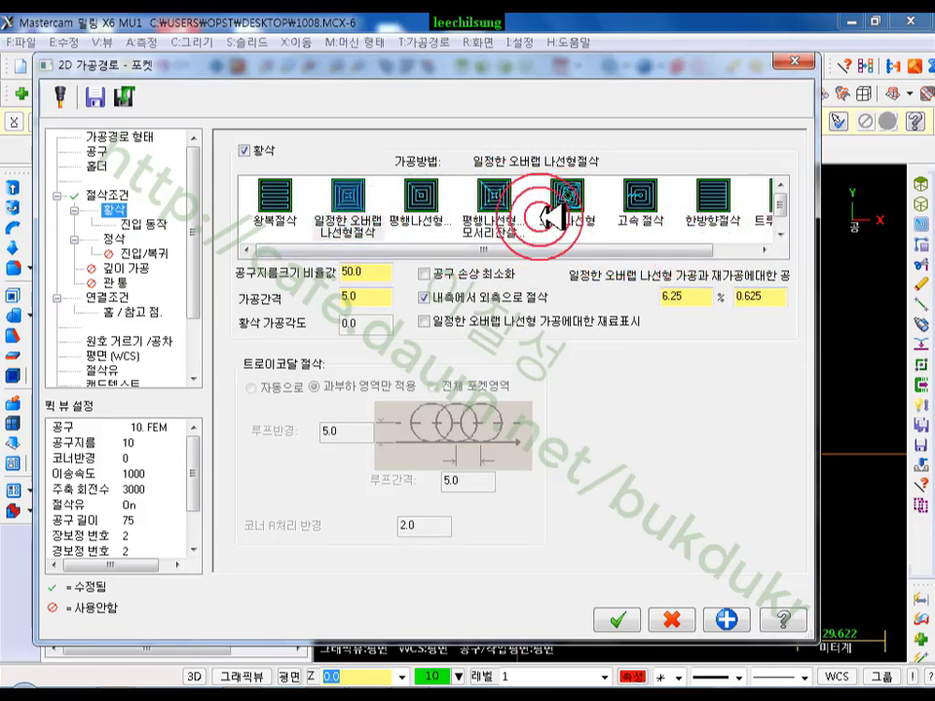
- Remove the pocket's existing chain and chain the closed rectangle inside the stock outline instead
left_click(156, 138)
left_click(775, 203)
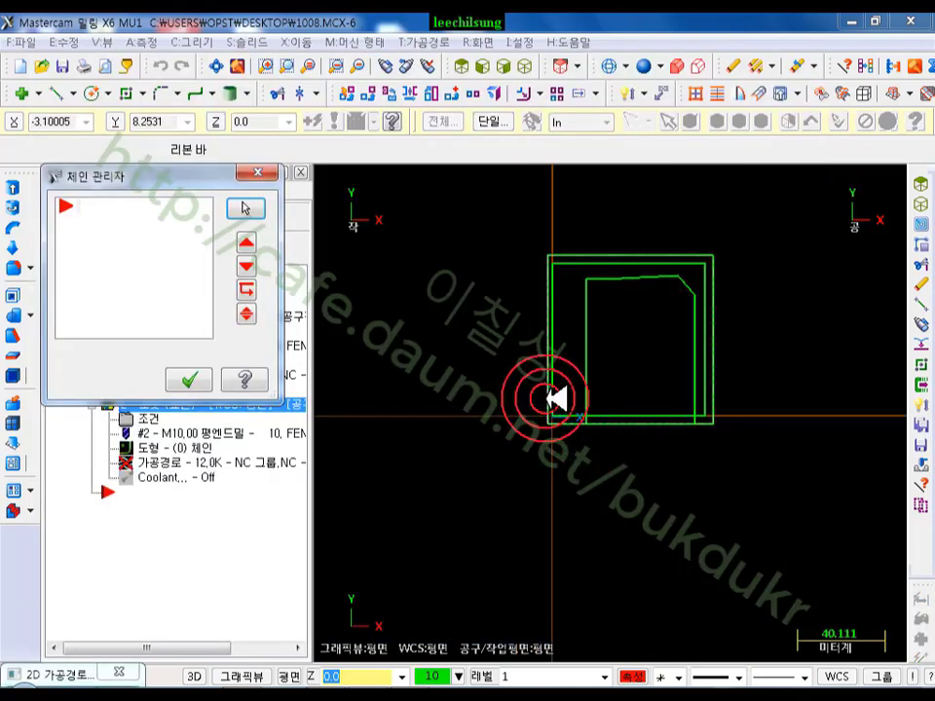
scroll(557, 398, "up", 2)
right_click(148, 256)
left_click(187, 266)
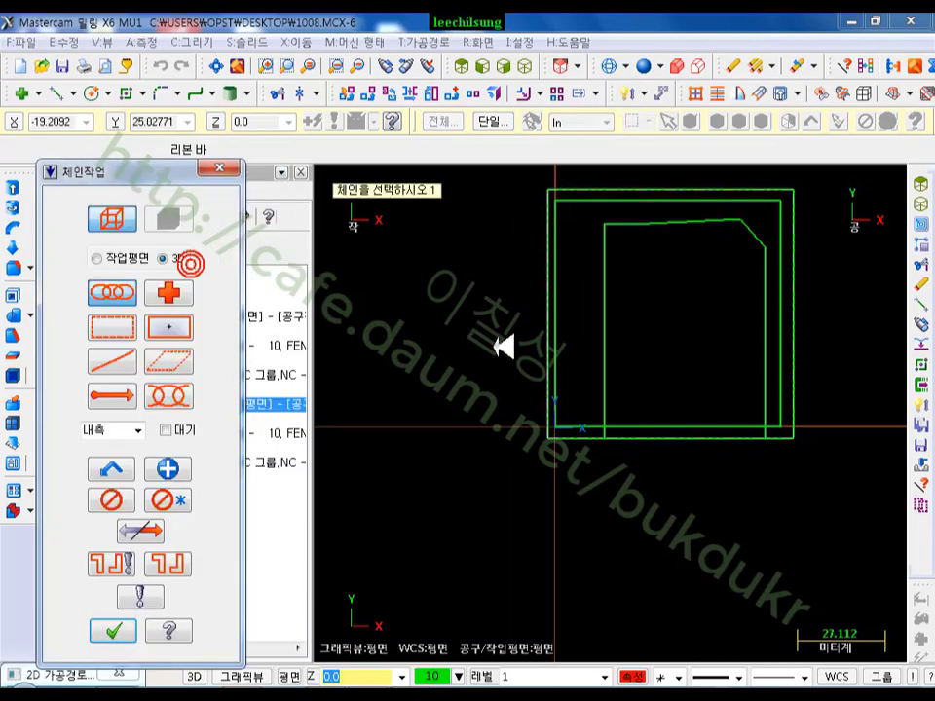
left_click(555, 408)
scroll(677, 219, "up", 1)
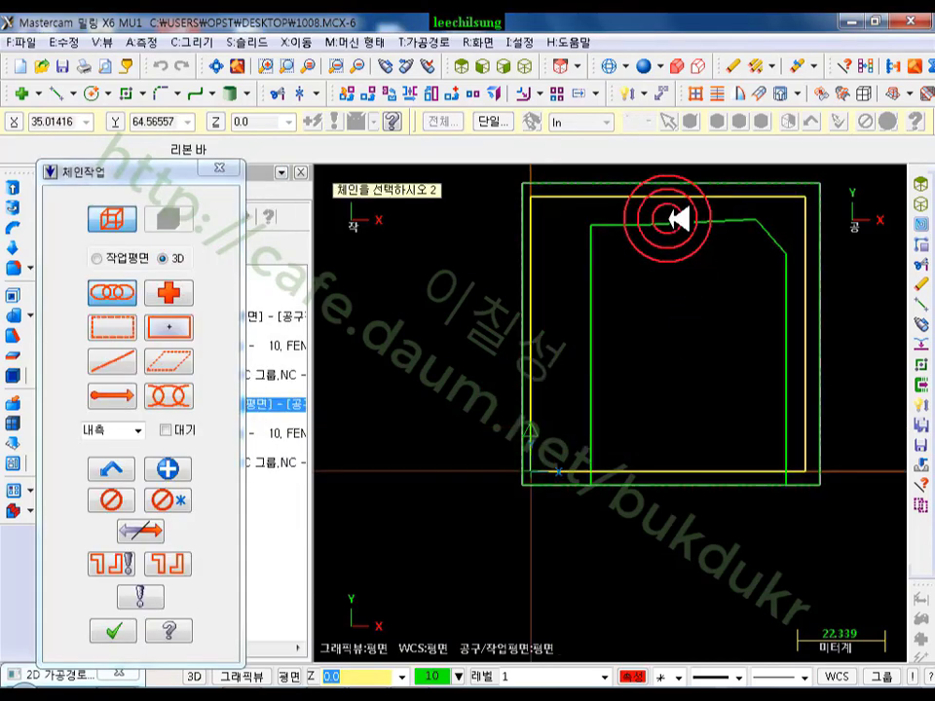
left_click(113, 631)
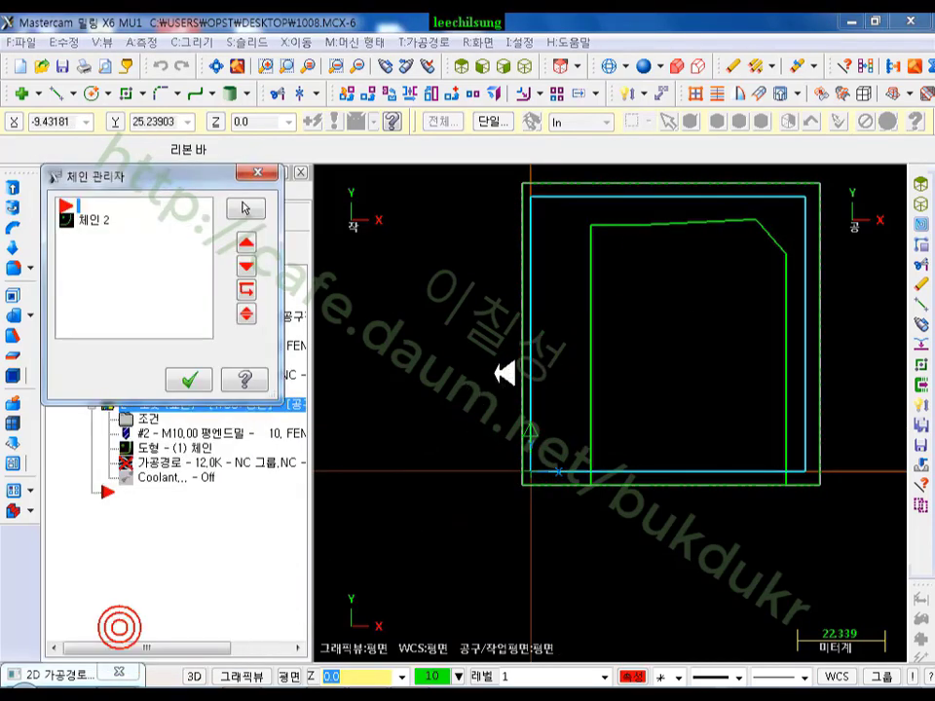
left_click(183, 377)
- Set the pocket's roughing method to zigzag cutting (왕복절삭)
left_click(121, 137)
left_click(109, 188)
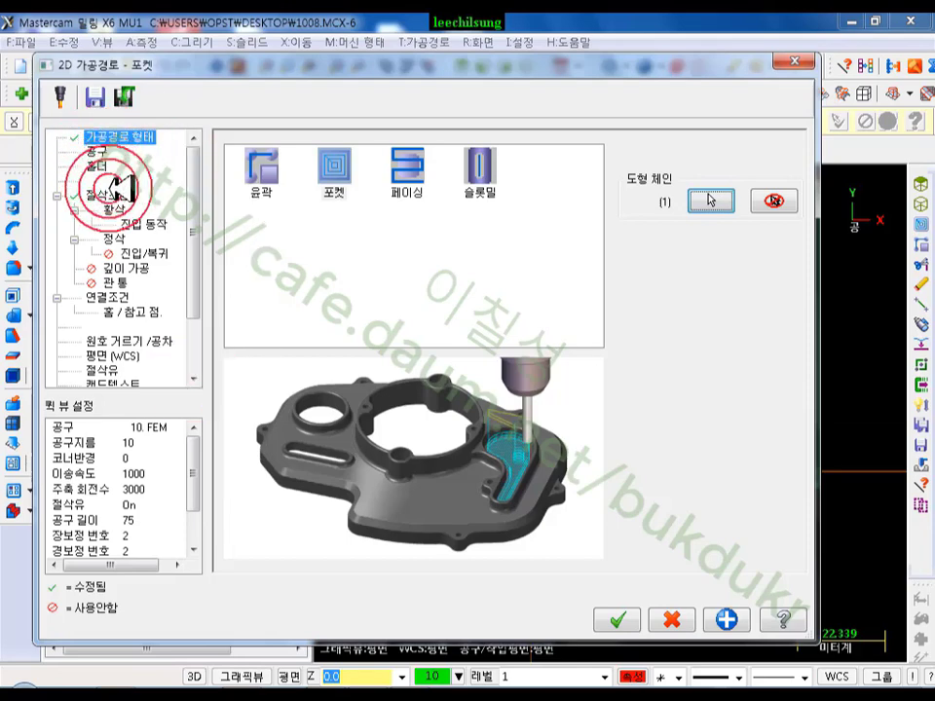
left_click(126, 209)
left_click(275, 199)
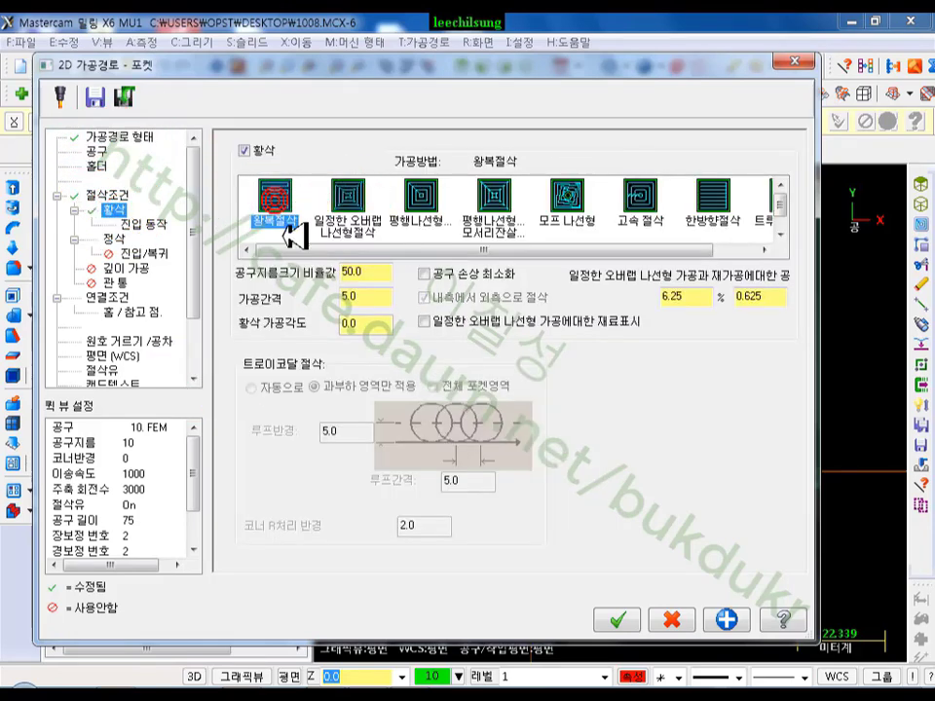
left_click(271, 192)
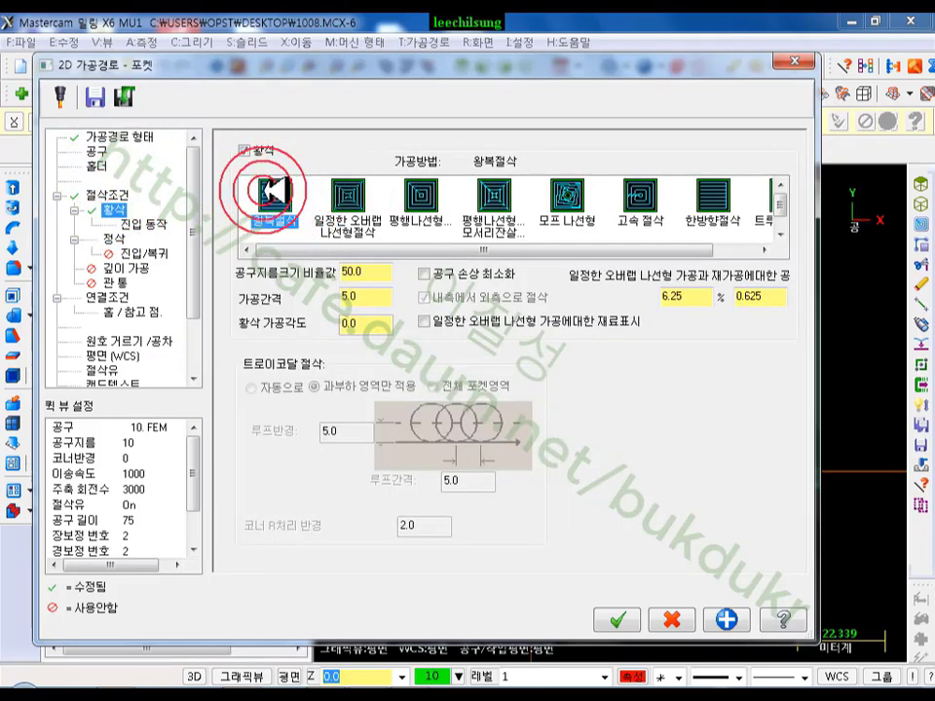
- Set the pocket's entry motion to automatic (자동으로 부여) and check its finishing pass settings
left_click(143, 224)
left_click(254, 148)
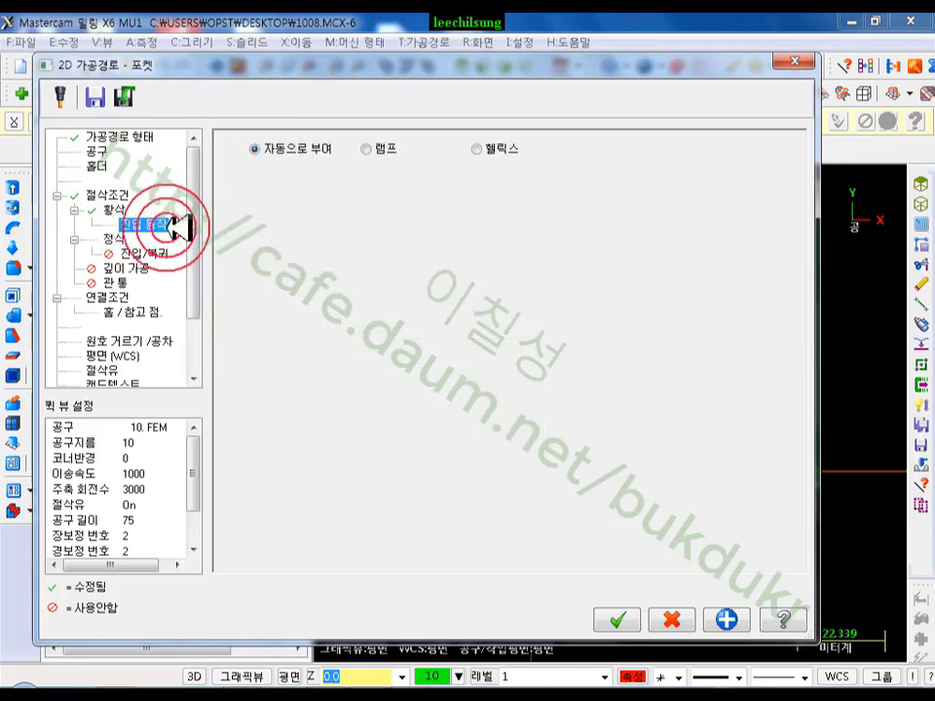
left_click(115, 239)
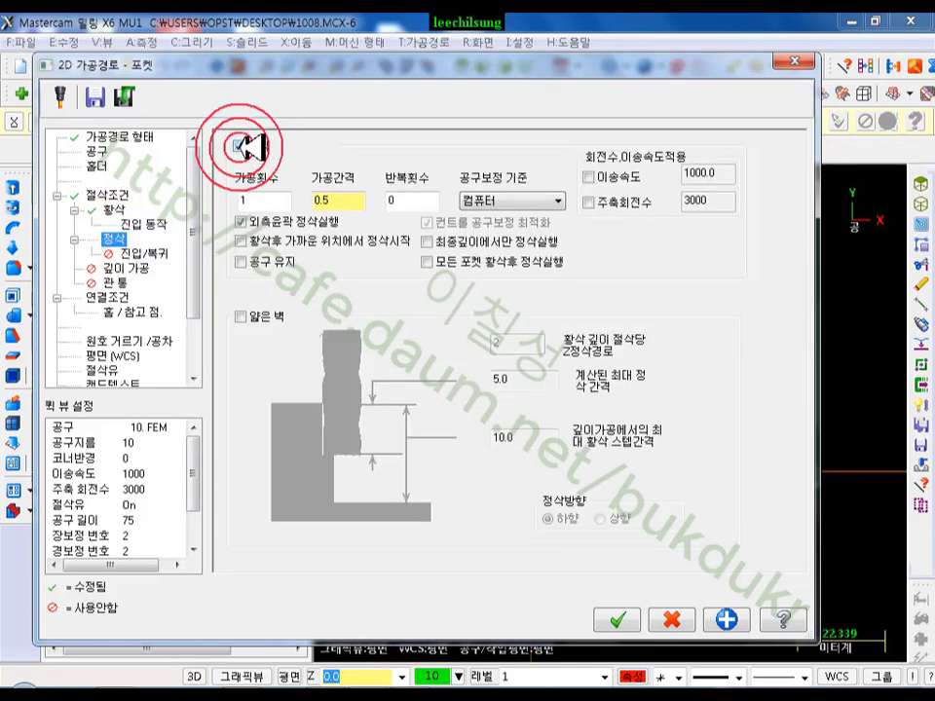
- Enable the finishing lead-in/out (진입/복귀) with a 1.0 line length and 1.0 arc radius, and copy the entry values to the exit
left_click(148, 253)
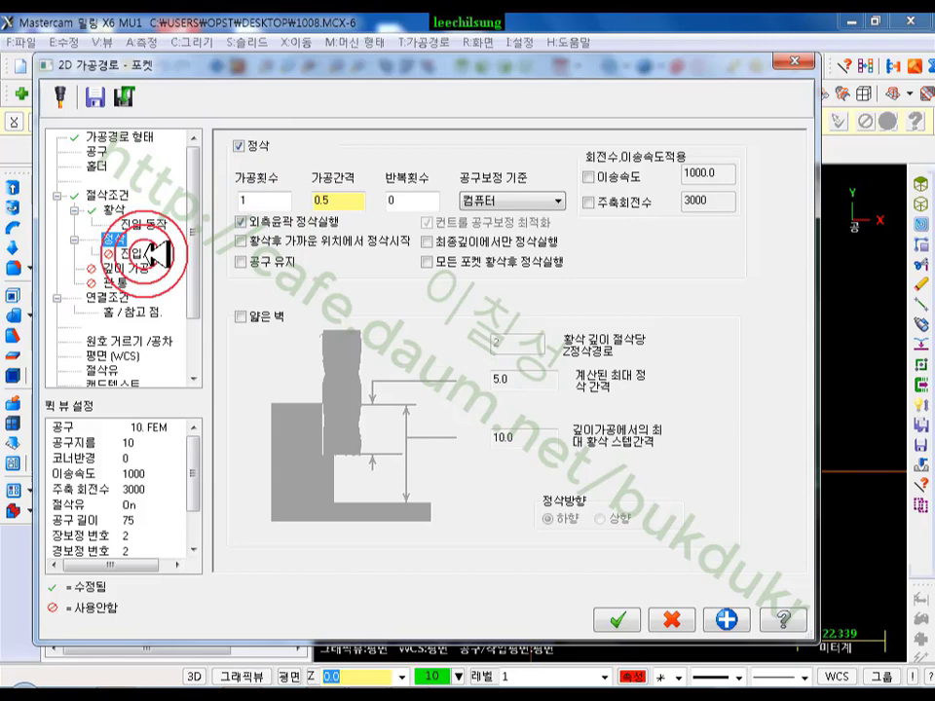
left_click(234, 143)
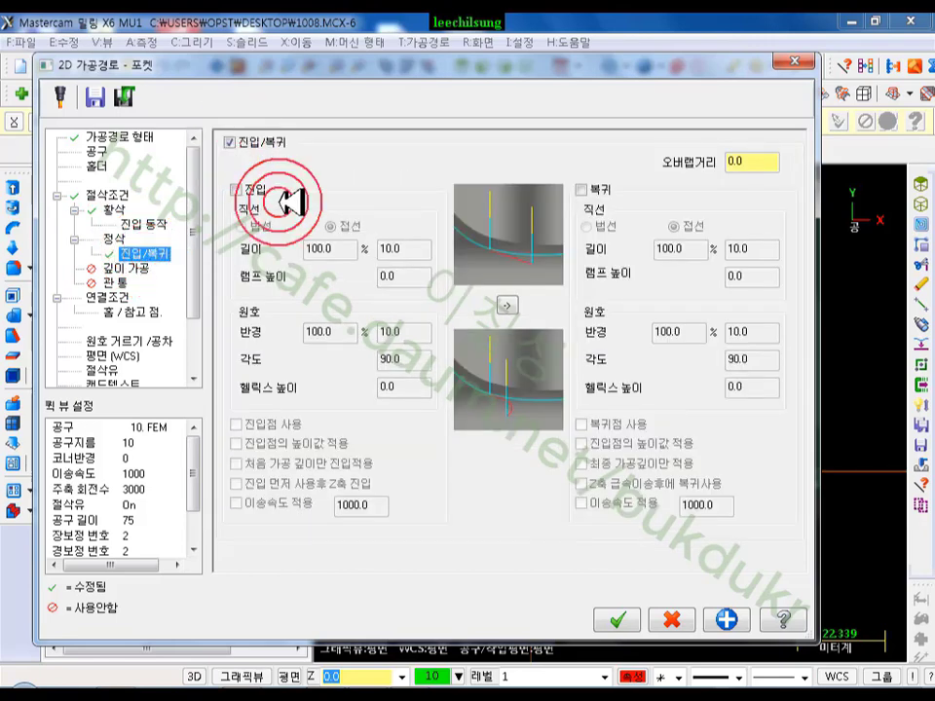
left_click(235, 189)
left_click(414, 247)
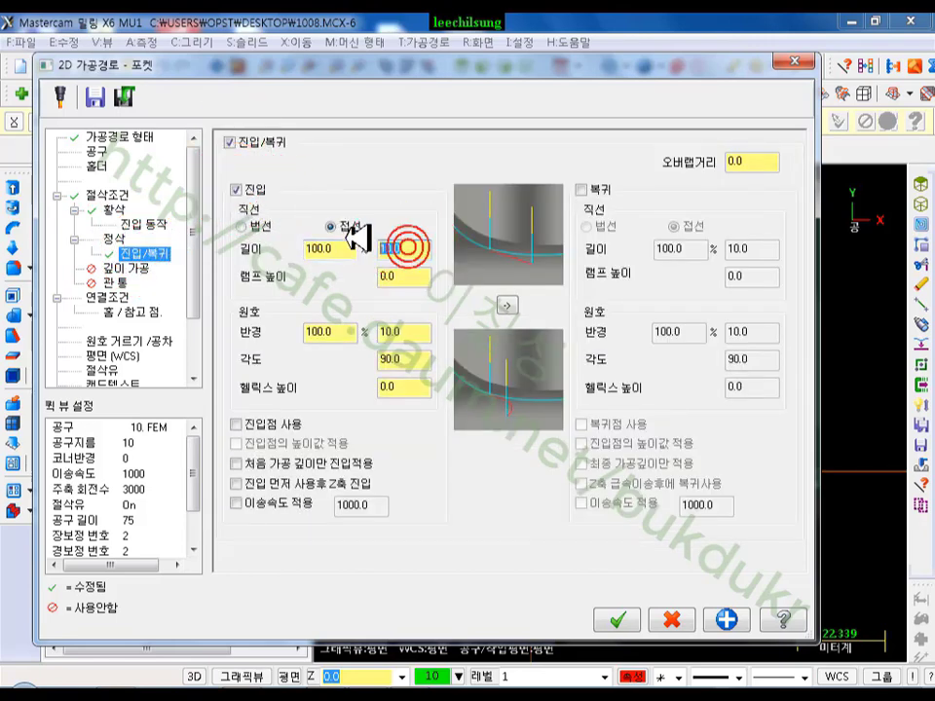
type("1")
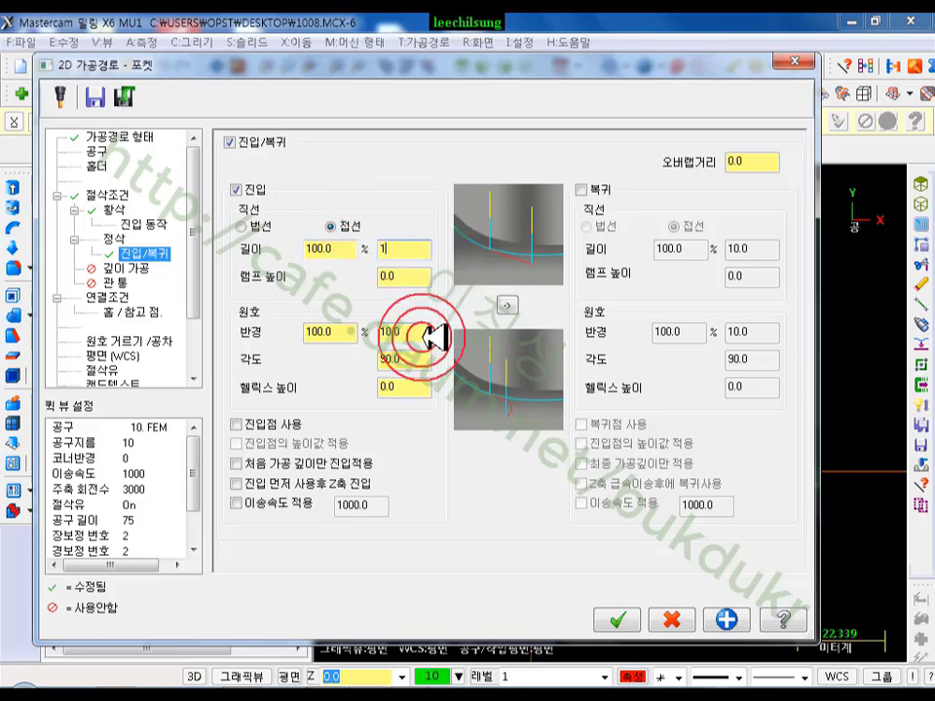
left_click(513, 306)
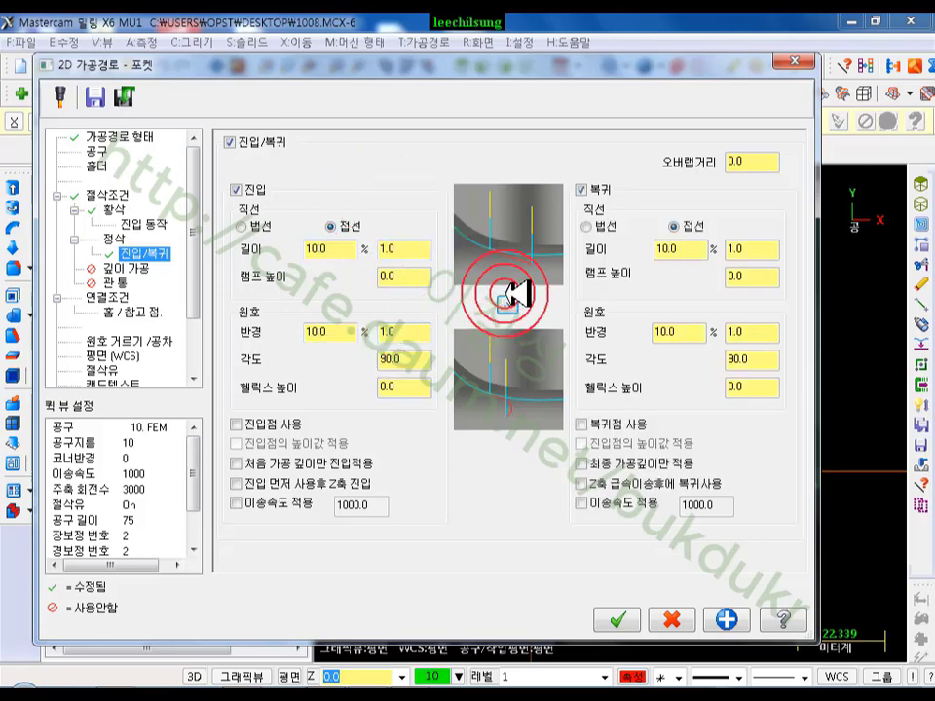
- Check the pocket's linking heights, accept the parameters, and regenerate the zigzag toolpath
left_click(115, 294)
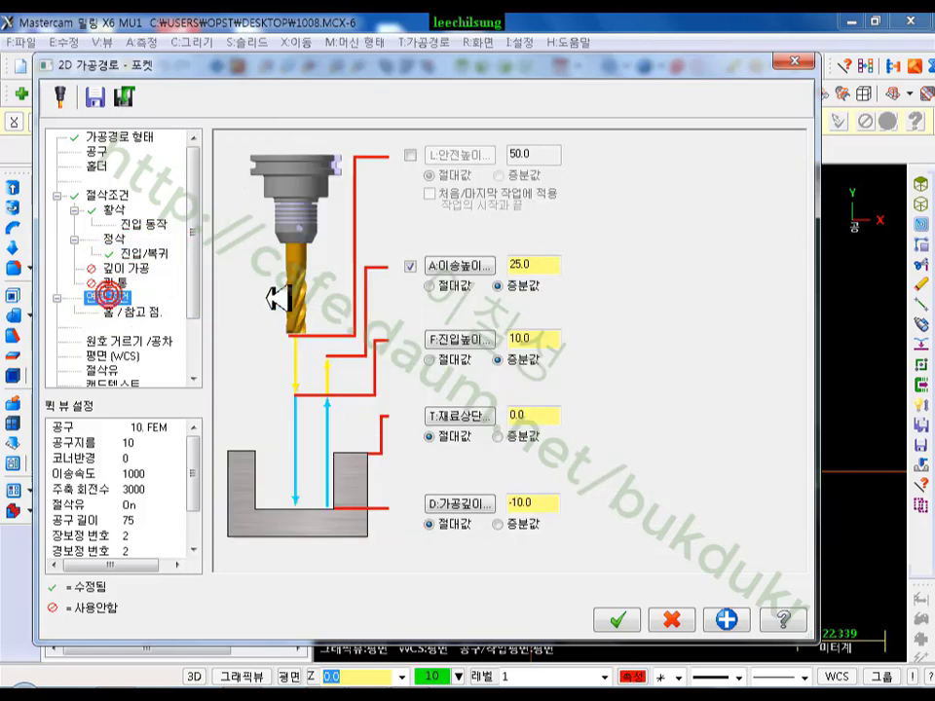
left_click(618, 615)
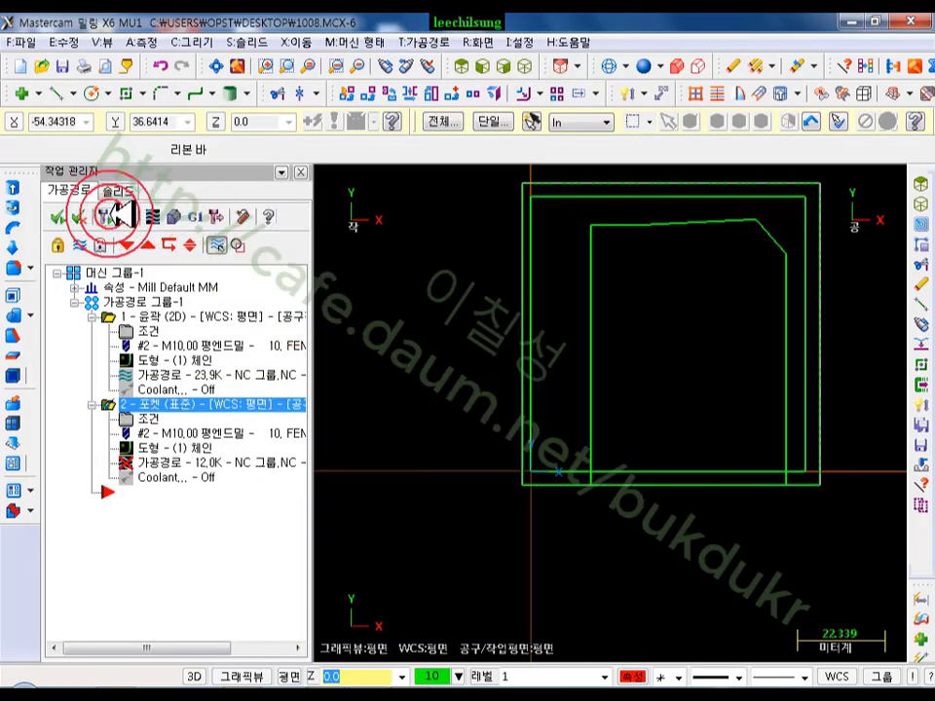
left_click(117, 213)
scroll(449, 530, "up", 2)
scroll(646, 292, "down", 2)
scroll(552, 532, "up", 3)
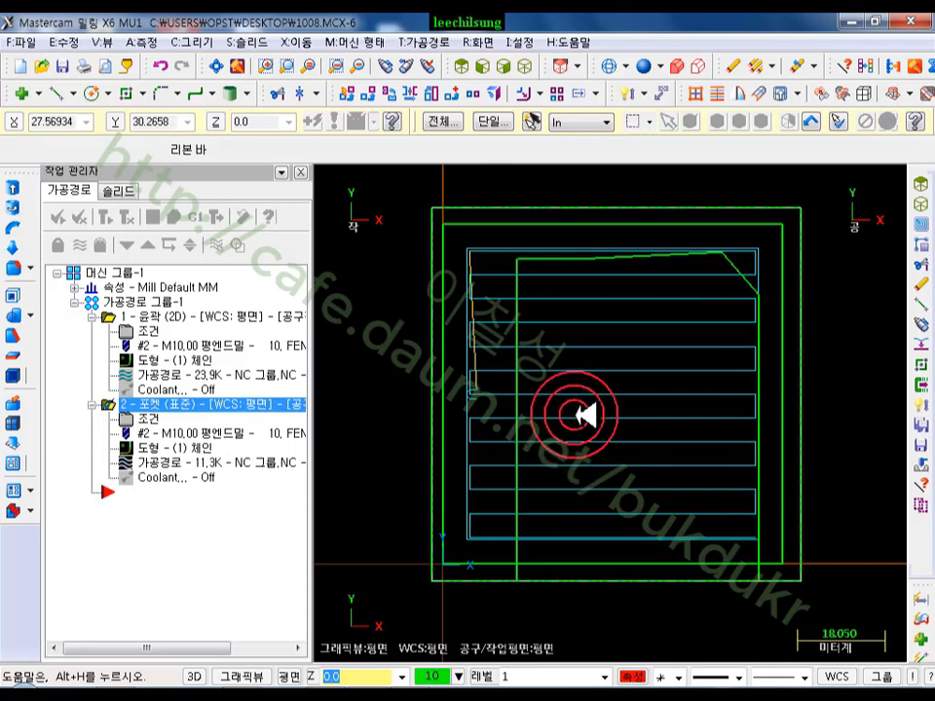
- Backplot the zigzag pocket toolpath to examine the area it machines inside the rectangle
left_click(131, 458)
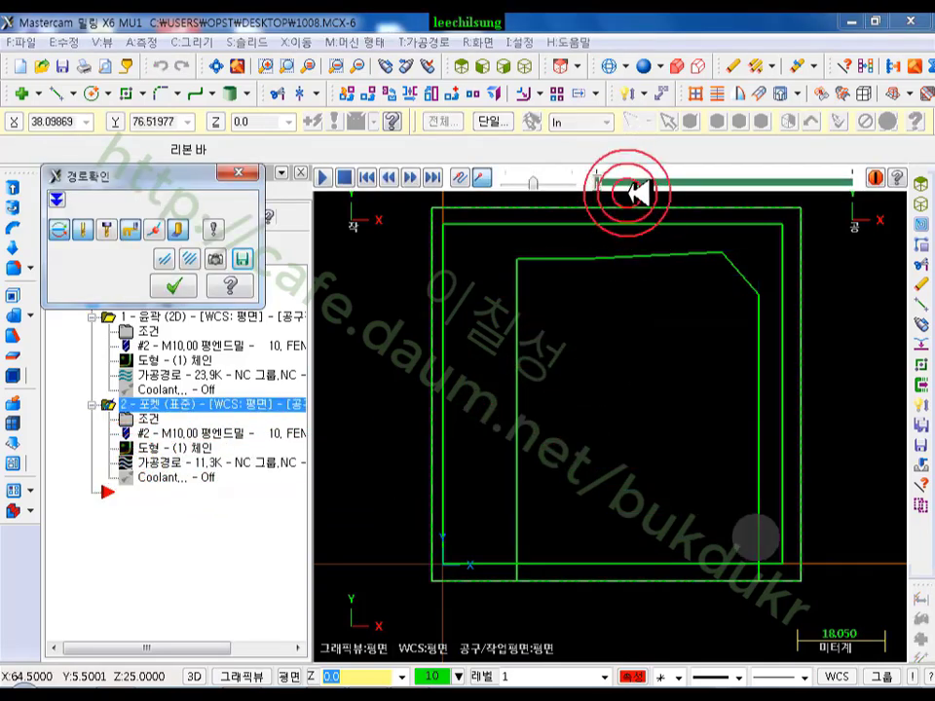
mouse_move(600, 180)
left_mouse_down()
mouse_move(856, 184)
mouse_move(700, 254)
mouse_move(605, 330)
mouse_move(726, 361)
left_mouse_up()
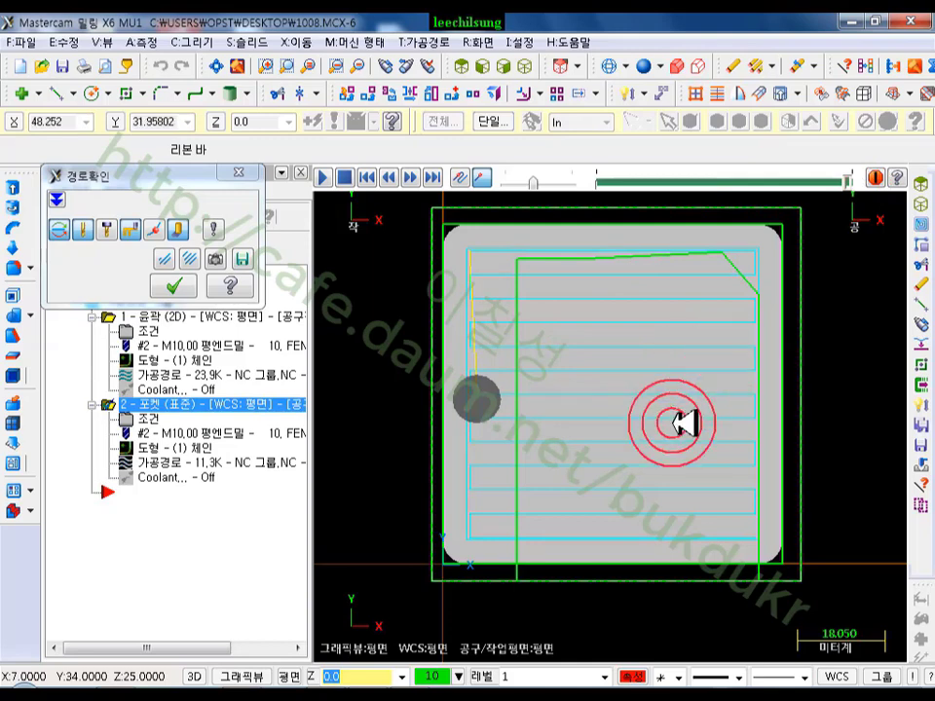
scroll(626, 329, "up", 1)
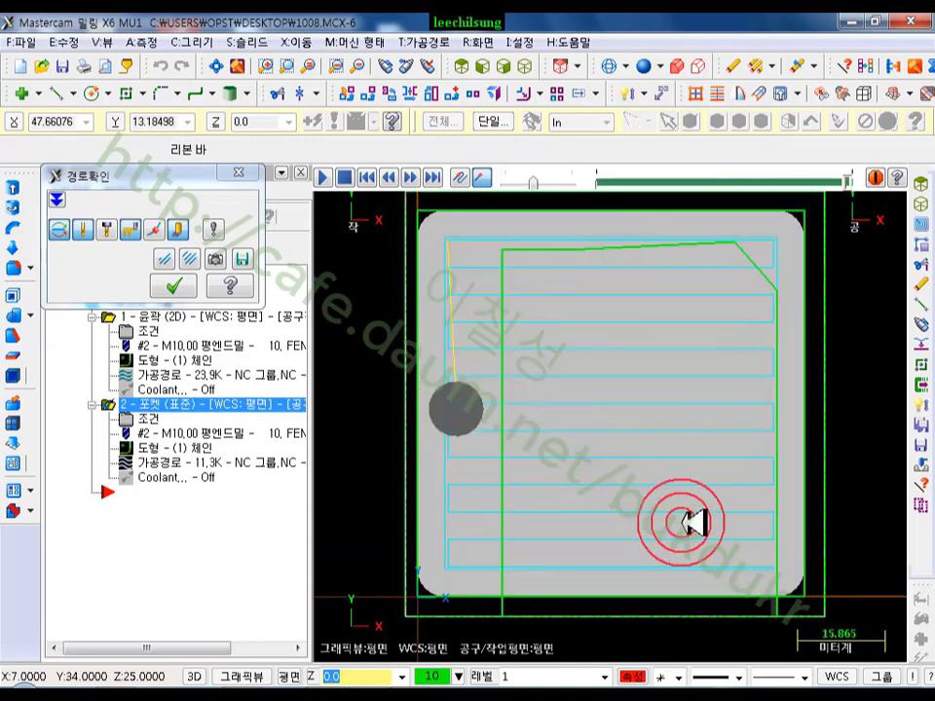
left_click(177, 284)
- Copy the zigzag pocket operation and regenerate the copy with constant overlap spiral roughing (일정한 오버랩 나선형절삭)
right_click_drag(171, 426, 161, 542)
left_click(248, 619)
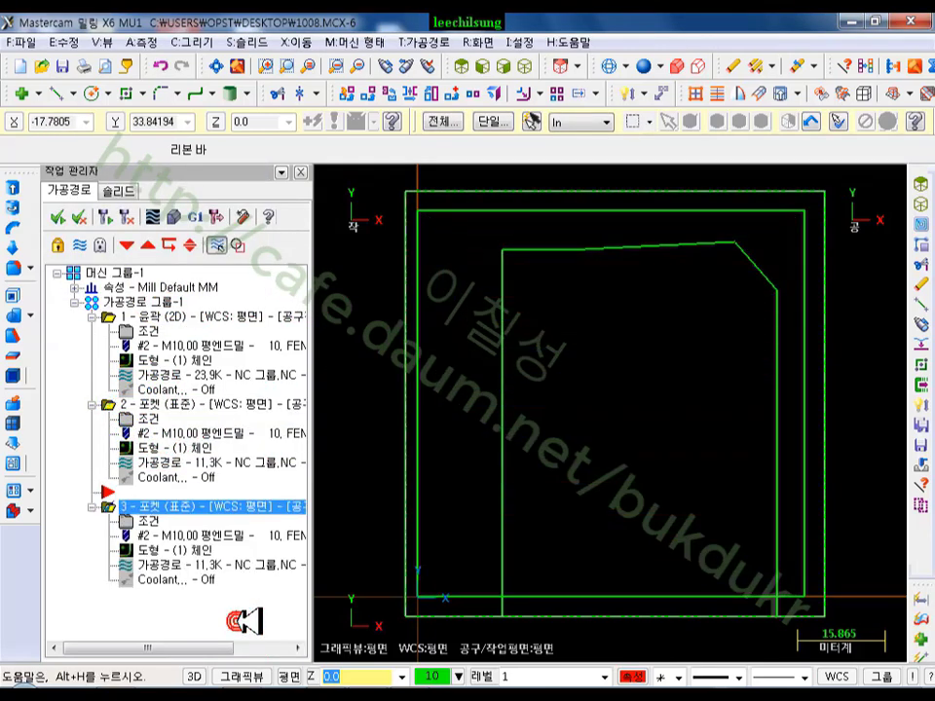
left_click(126, 527)
left_click(114, 209)
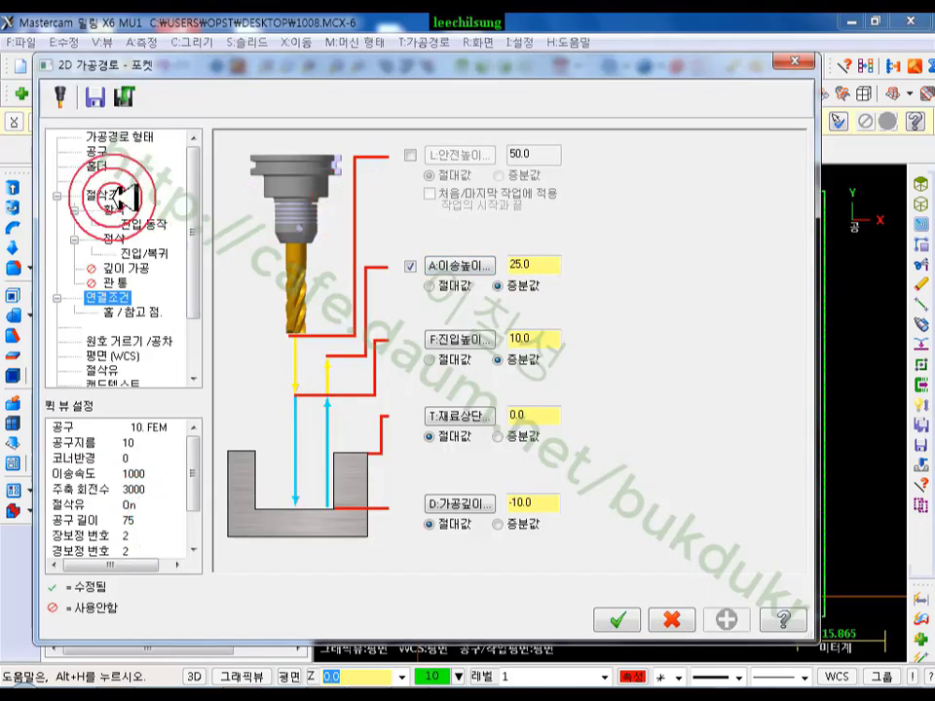
left_click(350, 207)
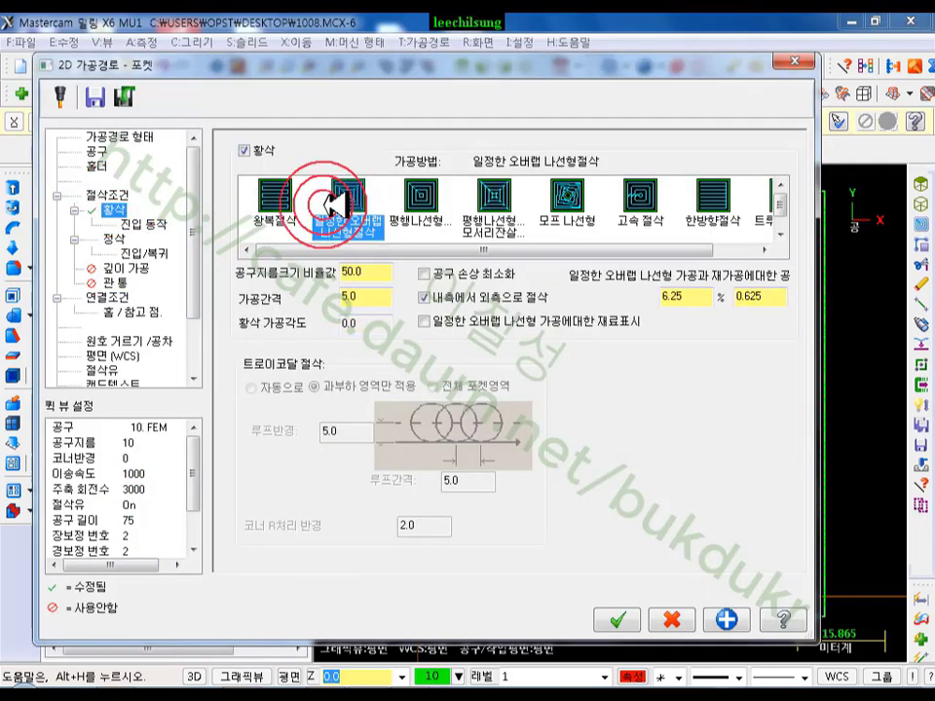
left_click(617, 619)
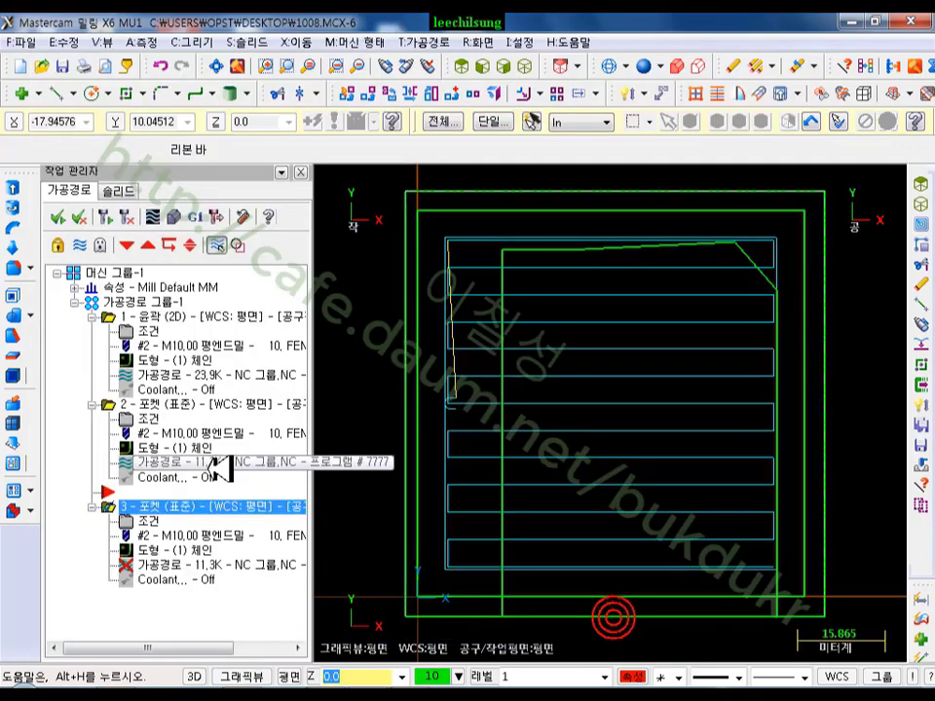
left_click(126, 215)
scroll(591, 309, "down", 2)
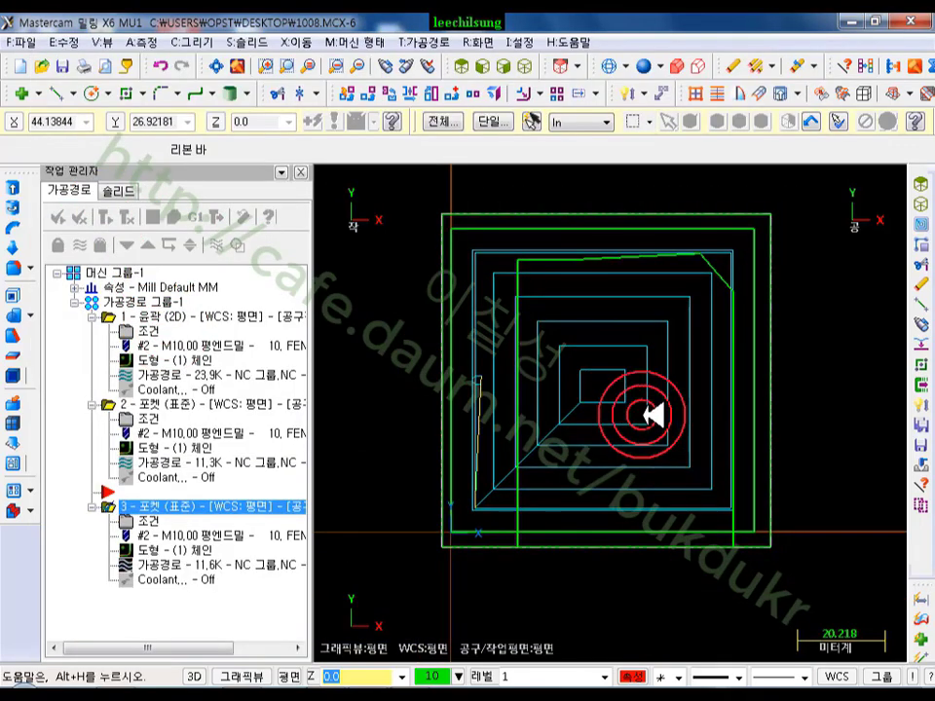
- Compare the zigzag and constant overlap spiral pocket toolpaths by displaying each operation alternately
left_click(148, 404)
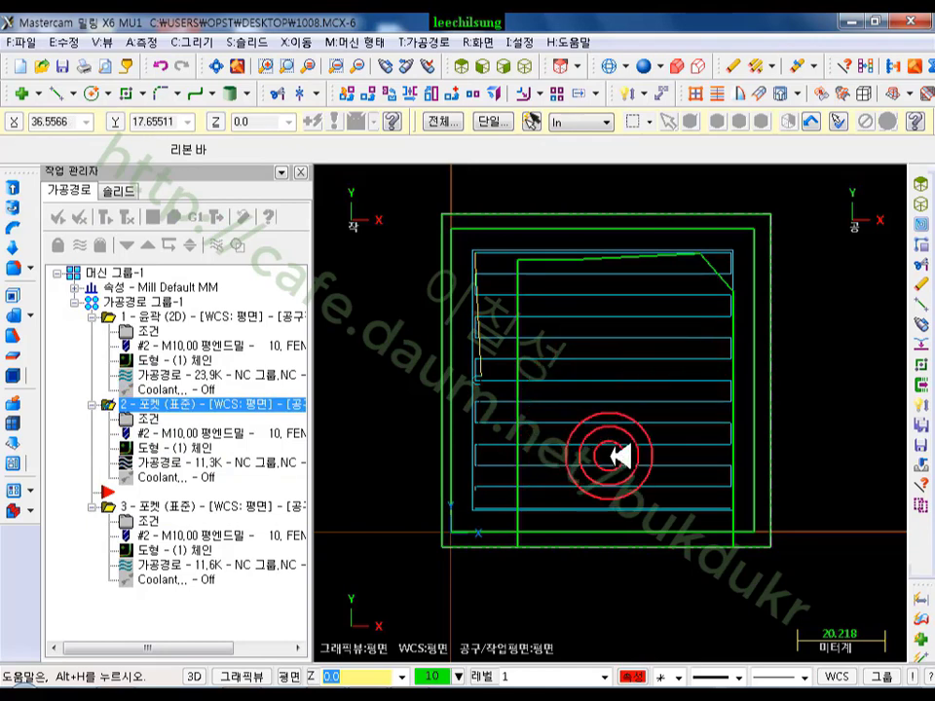
left_click(166, 506)
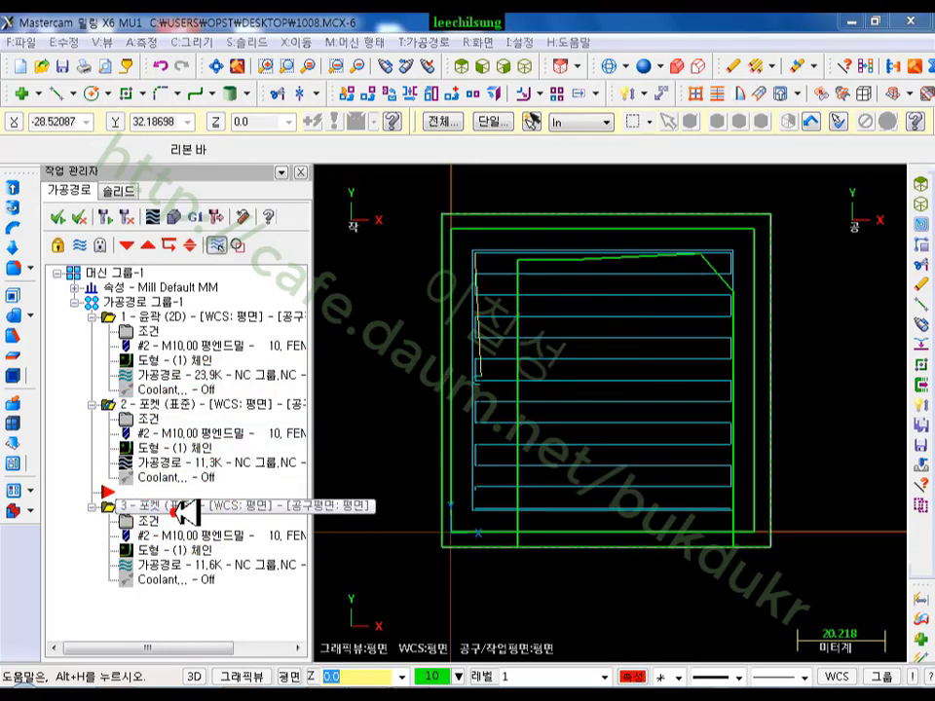
scroll(659, 302, "up", 1)
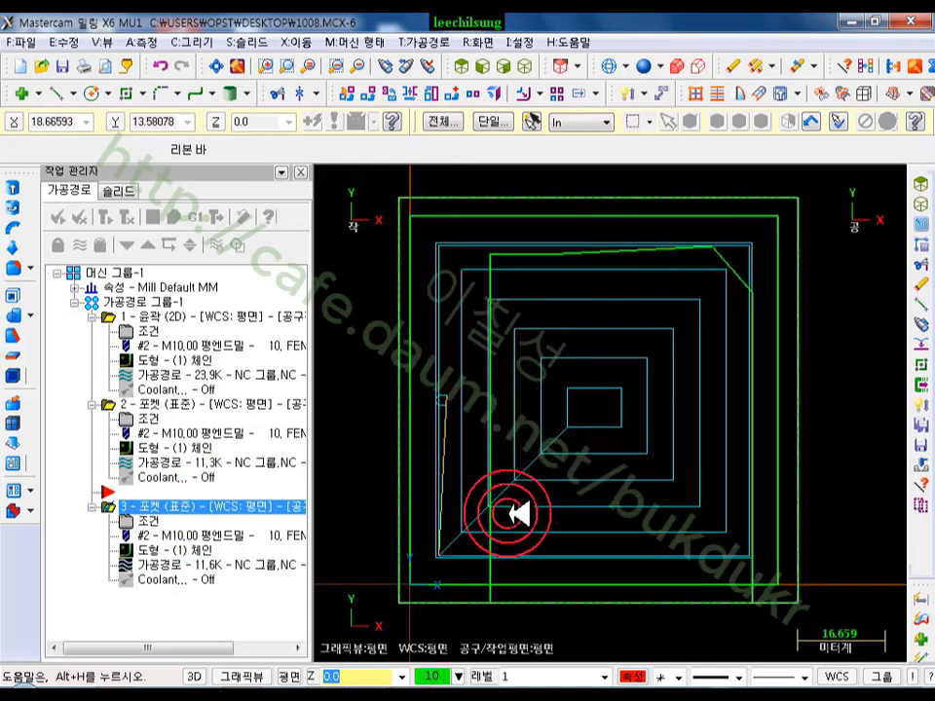
scroll(516, 510, "up", 1)
scroll(536, 349, "down", 1)
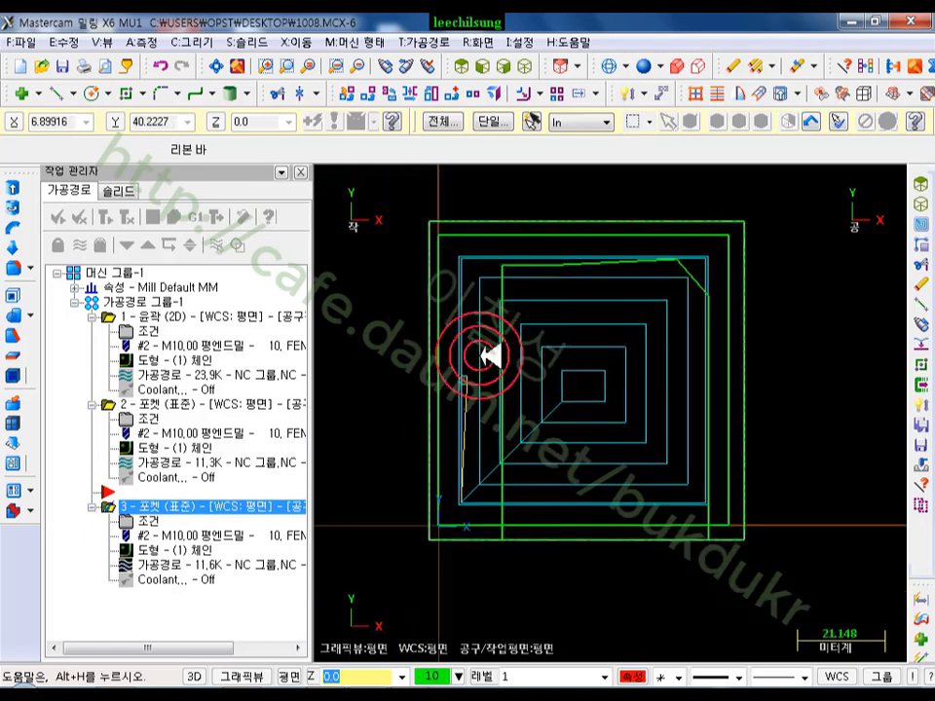
left_click(185, 402)
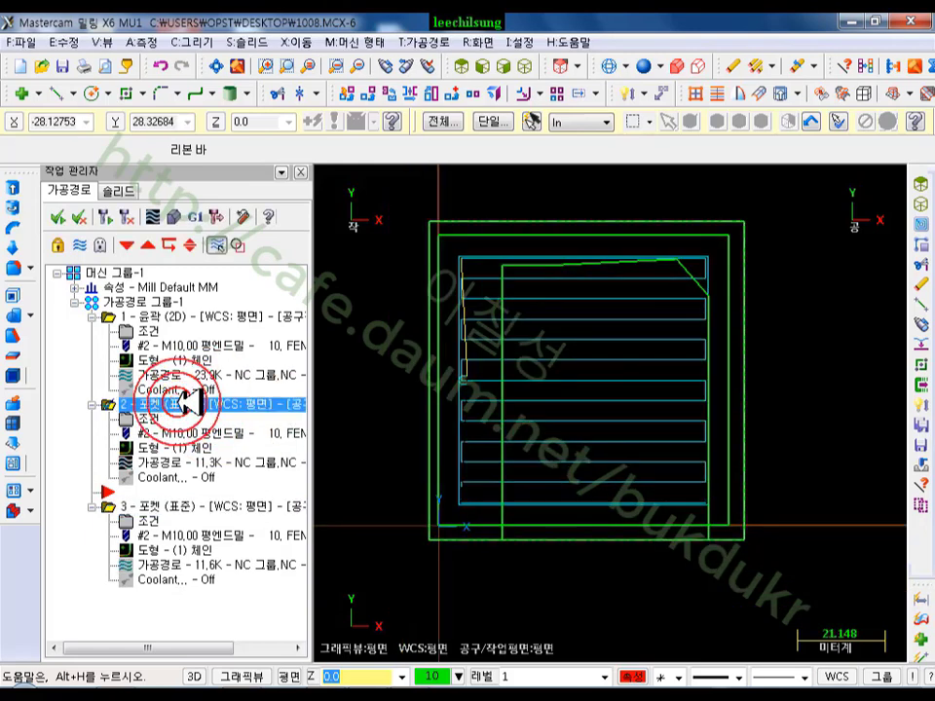
left_click_drag(188, 399, 636, 306)
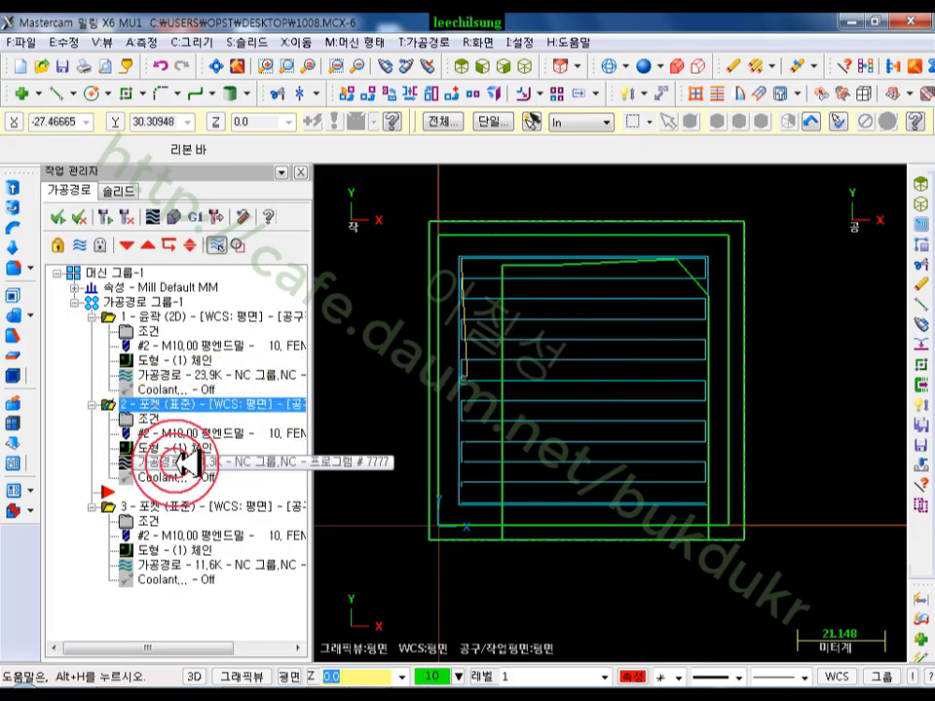
left_click(202, 506)
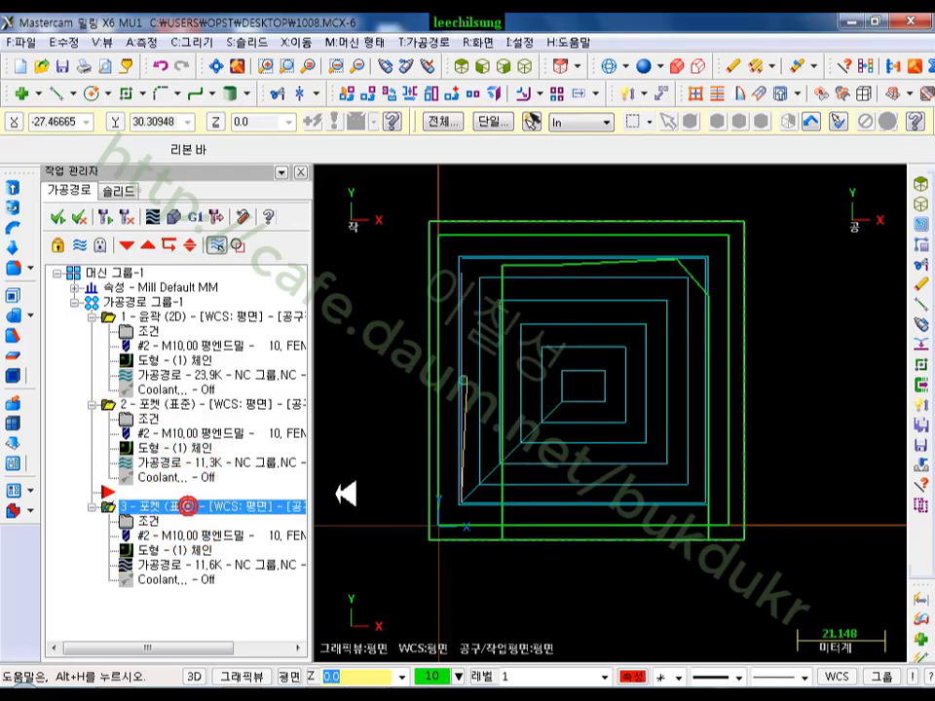
- Review the spiral pocket operation's roughing settings and discard any changes
left_click(156, 518)
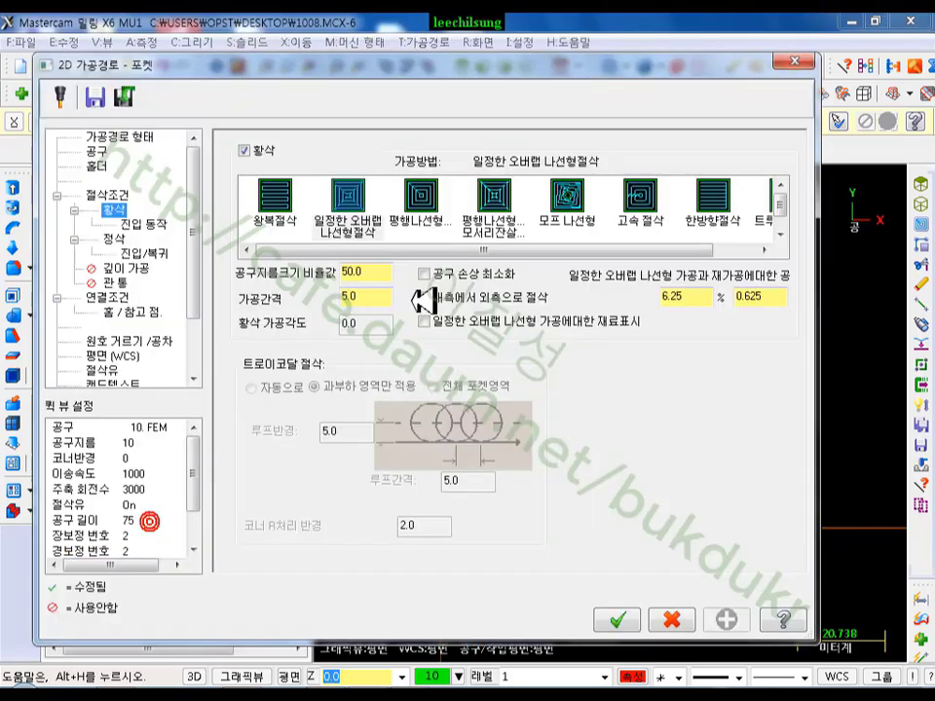
left_click(370, 206)
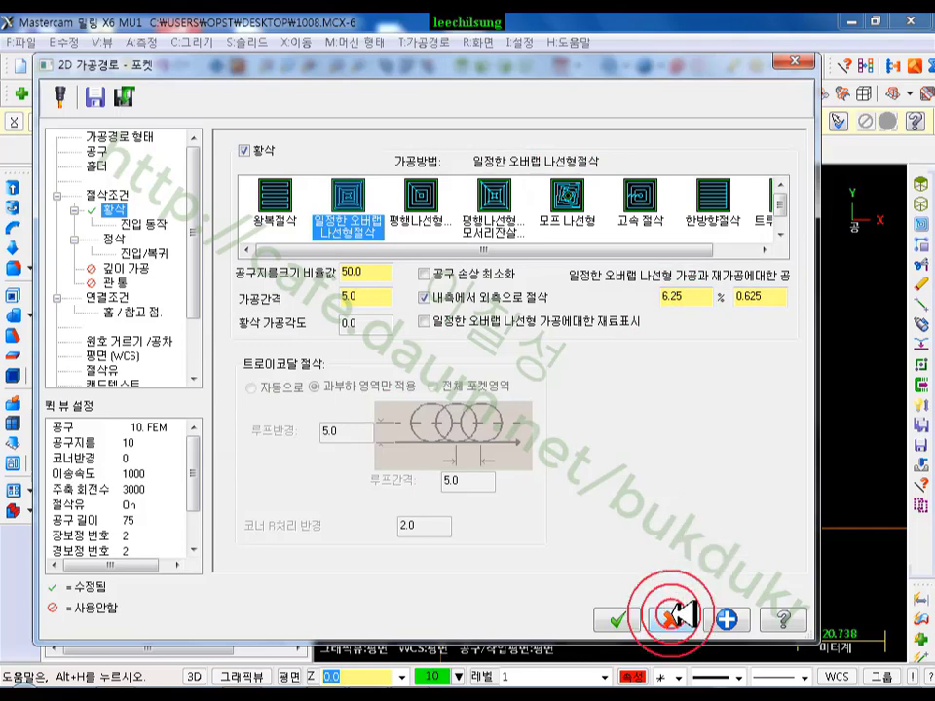
left_click(674, 618)
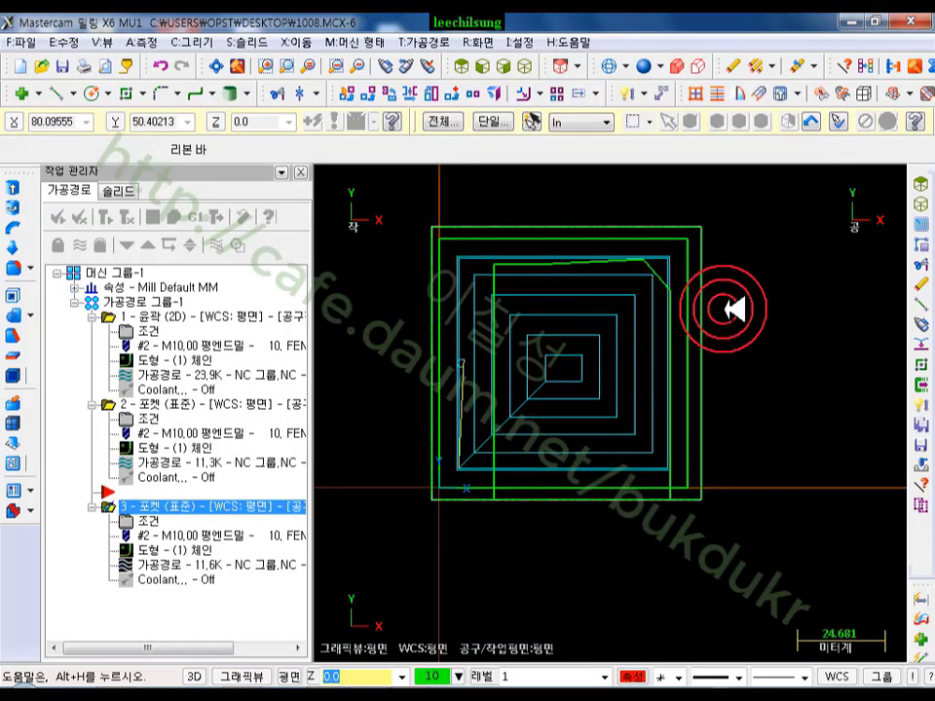
- Select all the geometry in the drawing and delete it together with its associated elements (관련 도면요소도 함께 삭제)
scroll(487, 433, "down", 1)
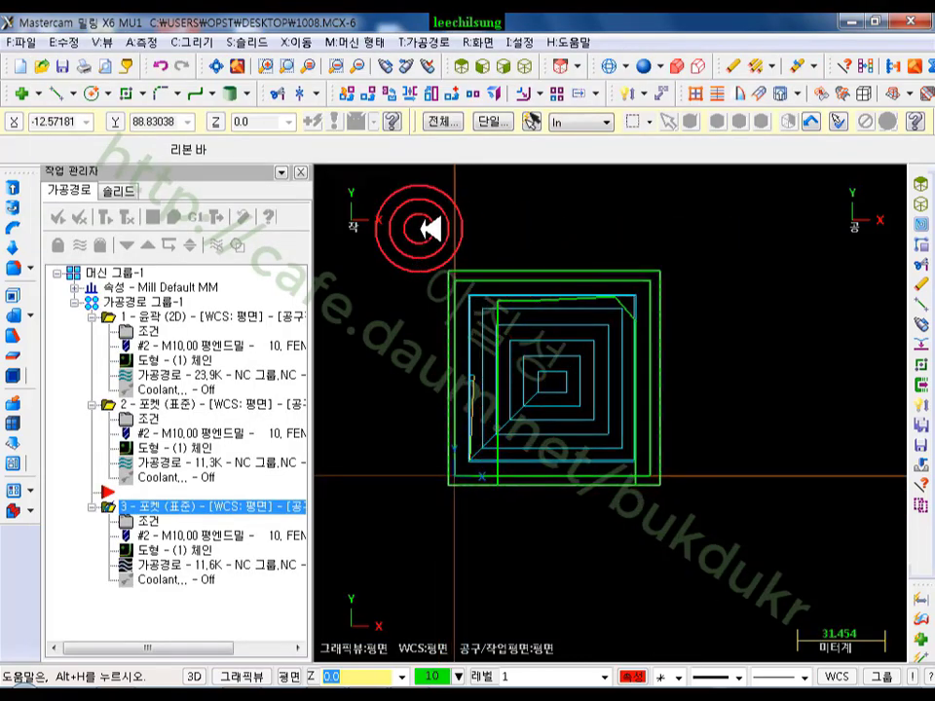
left_click(394, 229)
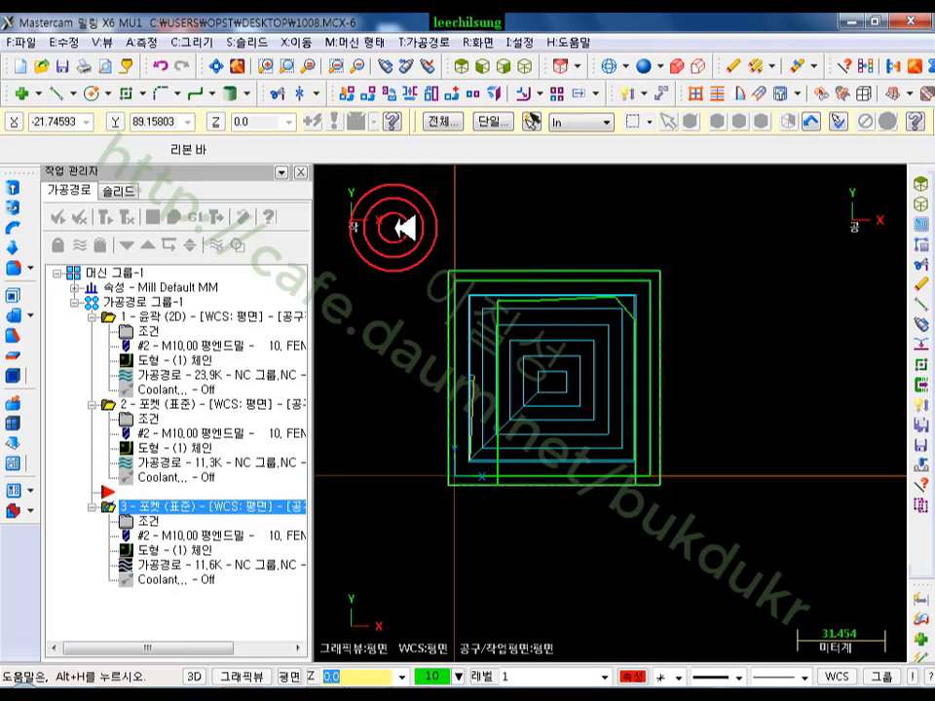
left_click(699, 526)
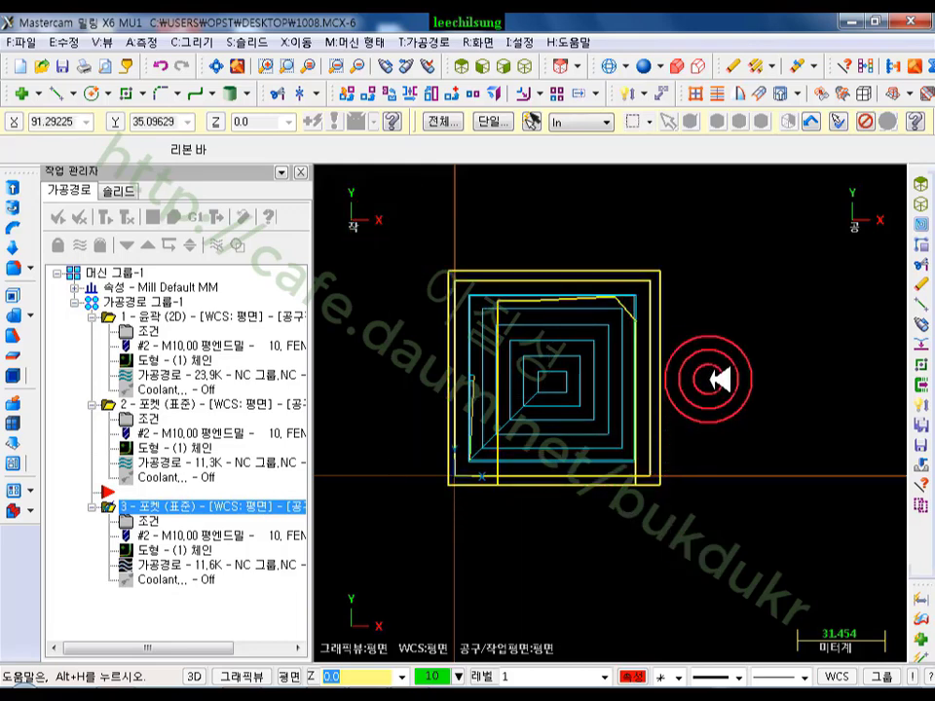
key("Delete")
left_click(353, 312)
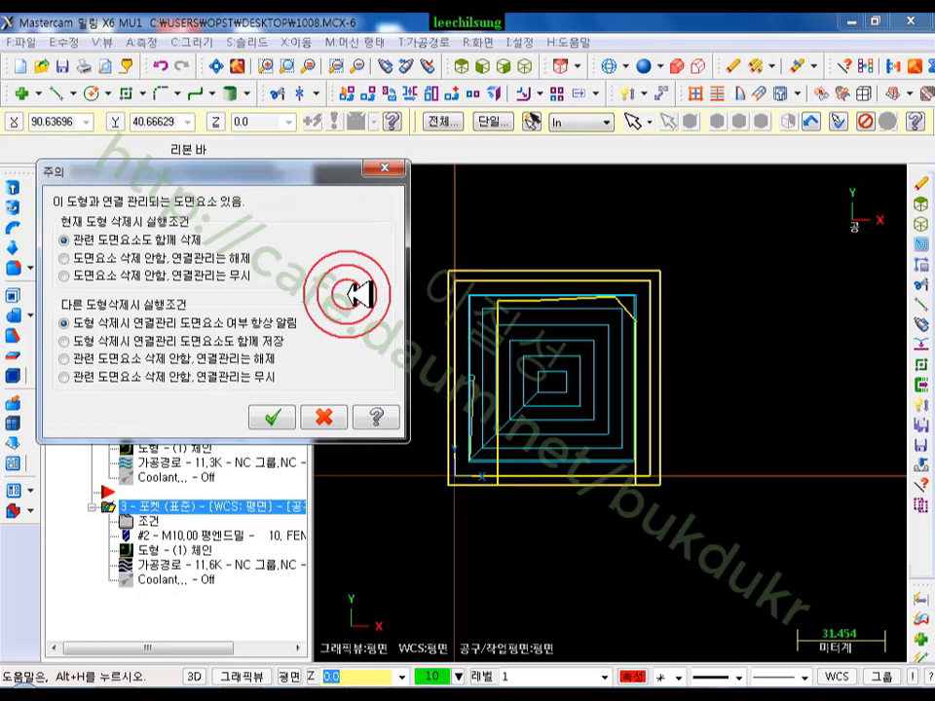
left_click(286, 417)
scroll(469, 394, "up", 5)
scroll(521, 388, "down", 5)
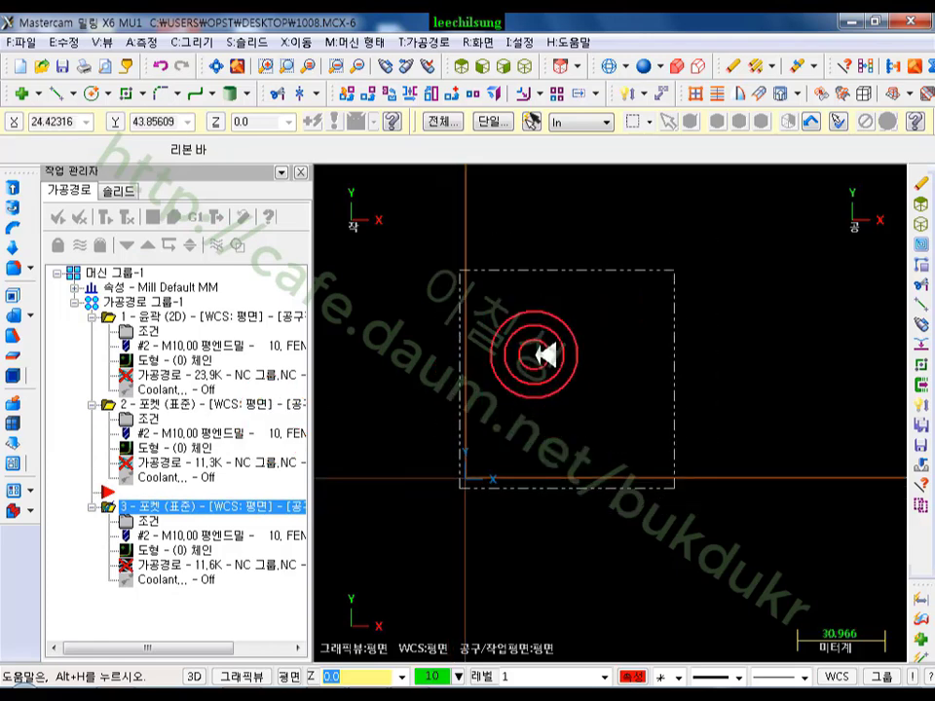
- Draw a rectangle about 70.5 mm wide and 70 mm high with its first corner at the origin
left_click(129, 94)
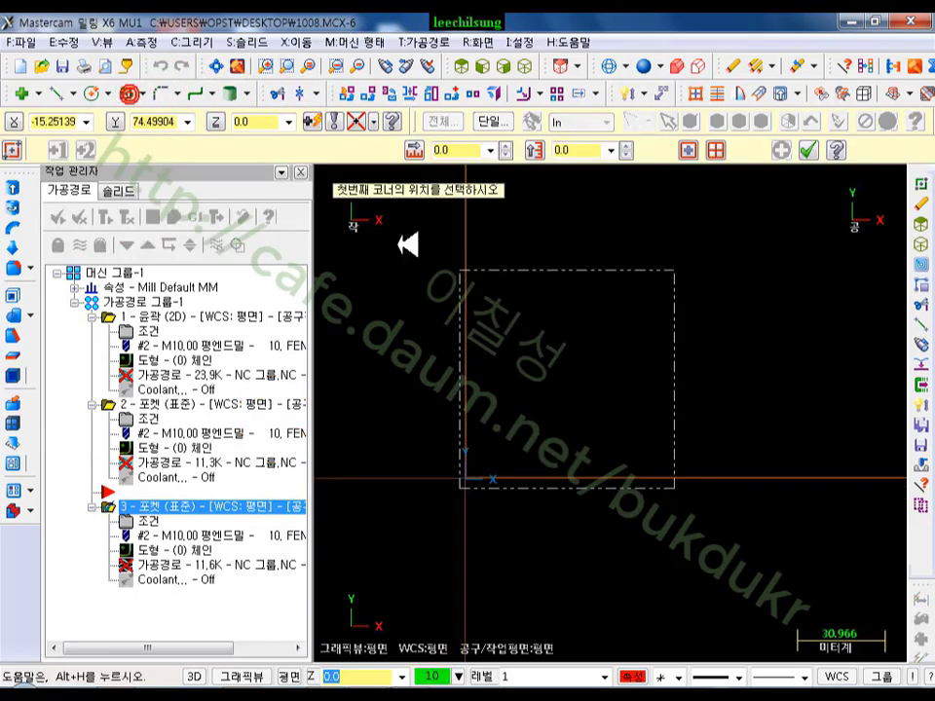
left_click(477, 484)
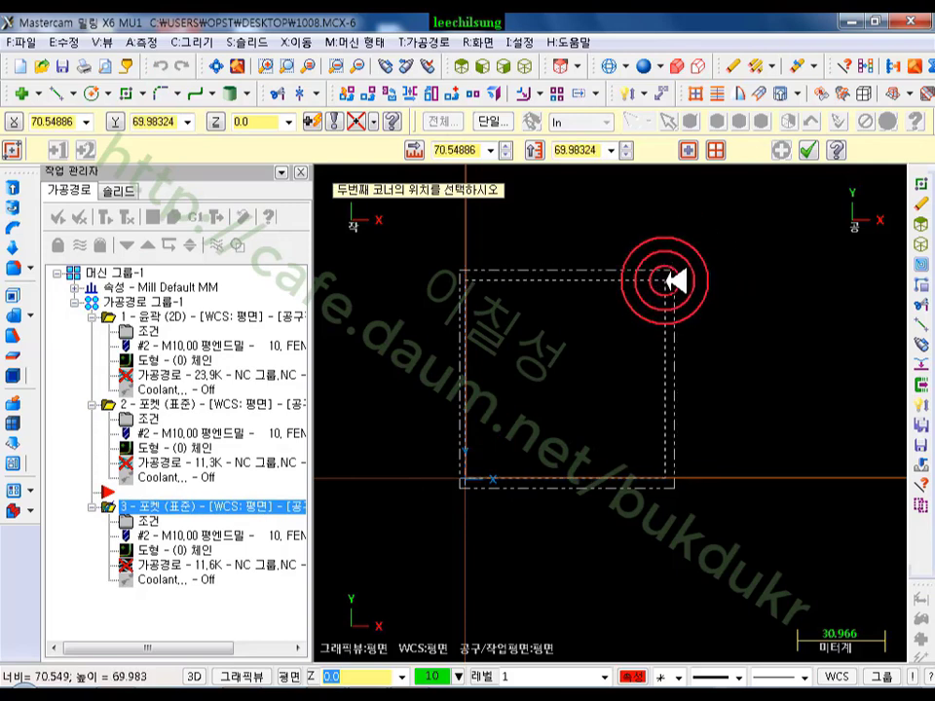
left_click(666, 281)
scroll(519, 378, "up", 1)
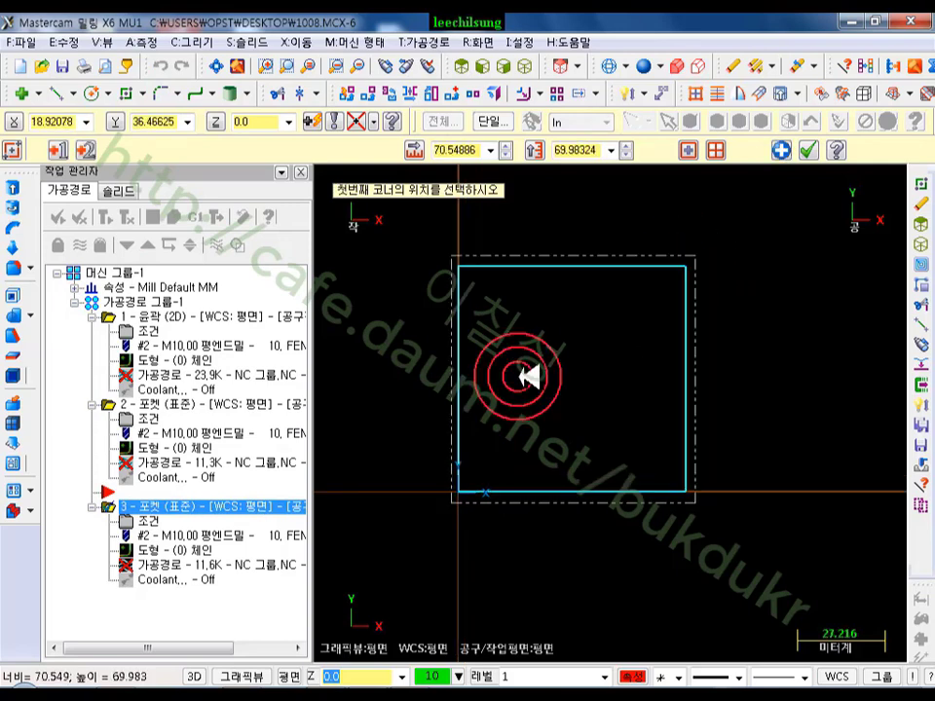
- Draw a circle of about 19 mm radius at the centre of the rectangle and finish the command
left_click(97, 93)
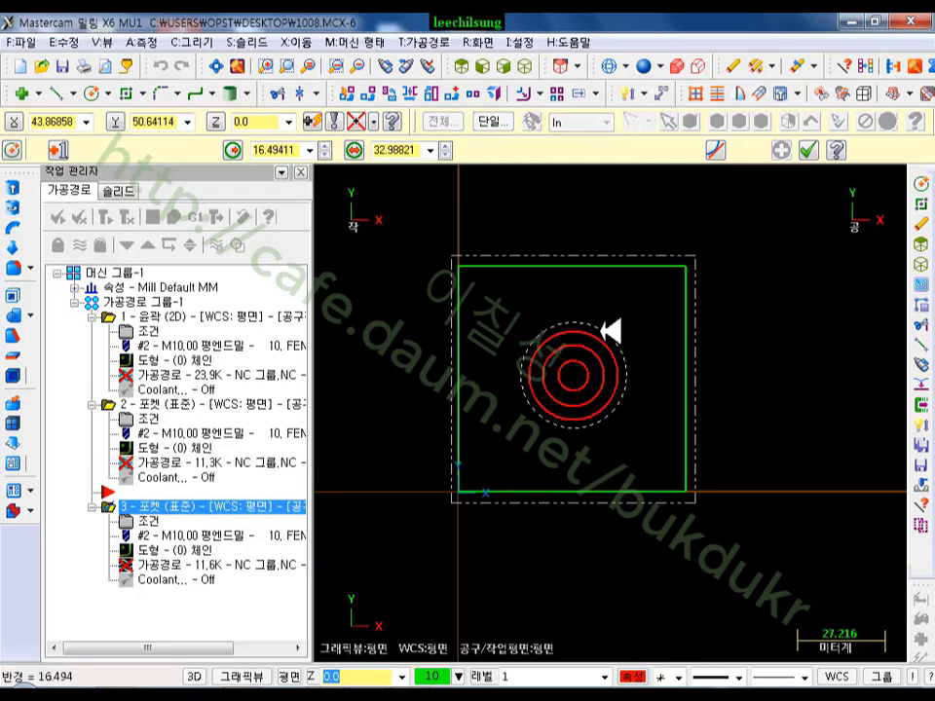
left_click(607, 325)
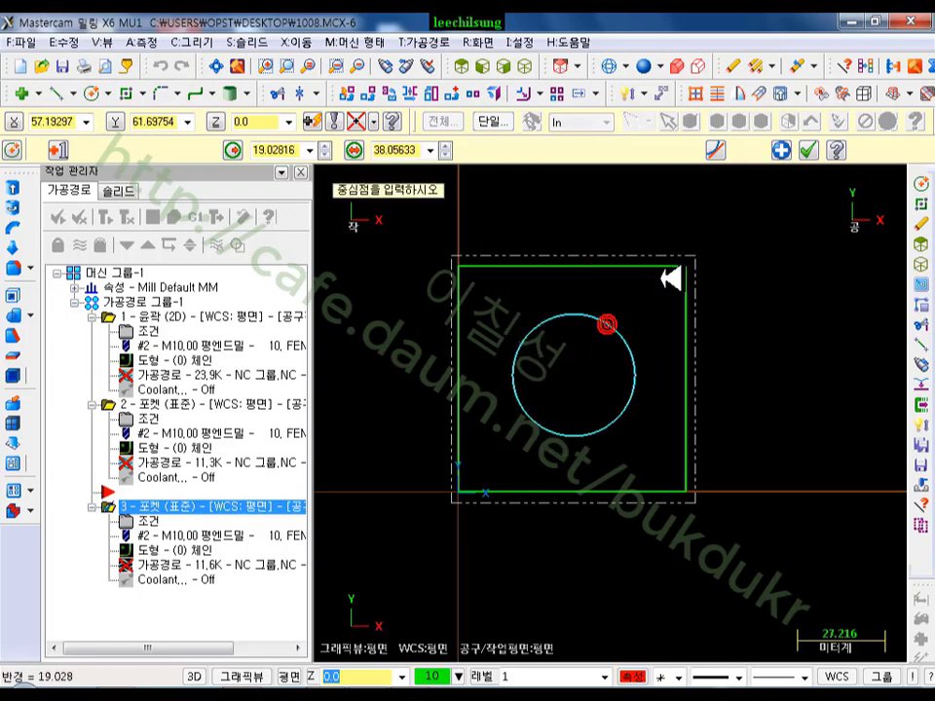
left_click(807, 151)
scroll(448, 370, "up", 2)
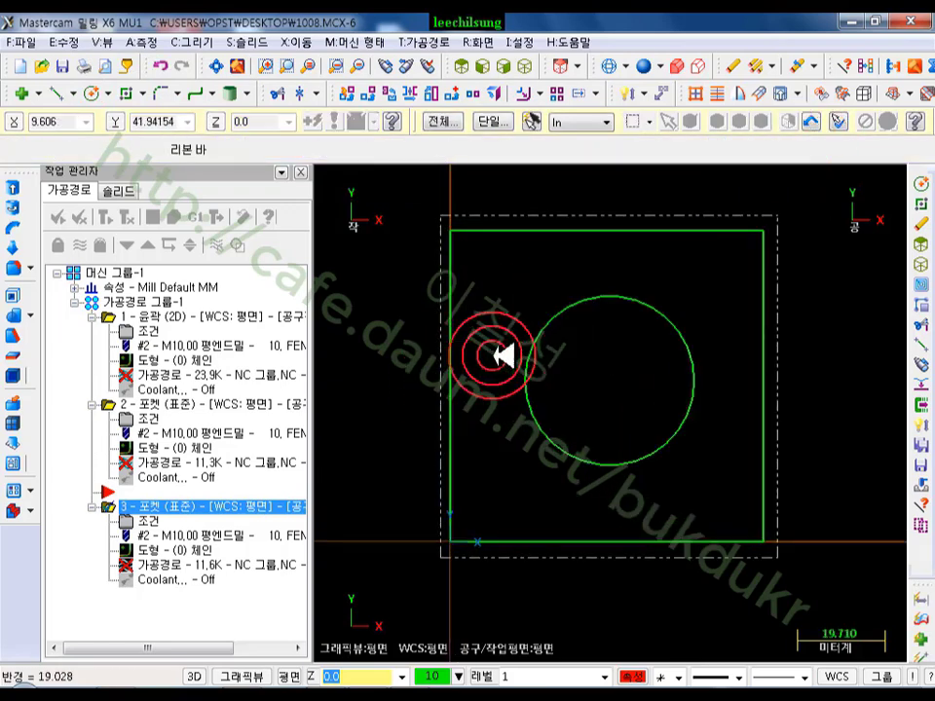
- Add the rectangle and the circle as the geometry chains of pocket operation 3 and accept its parameters
left_click(146, 523)
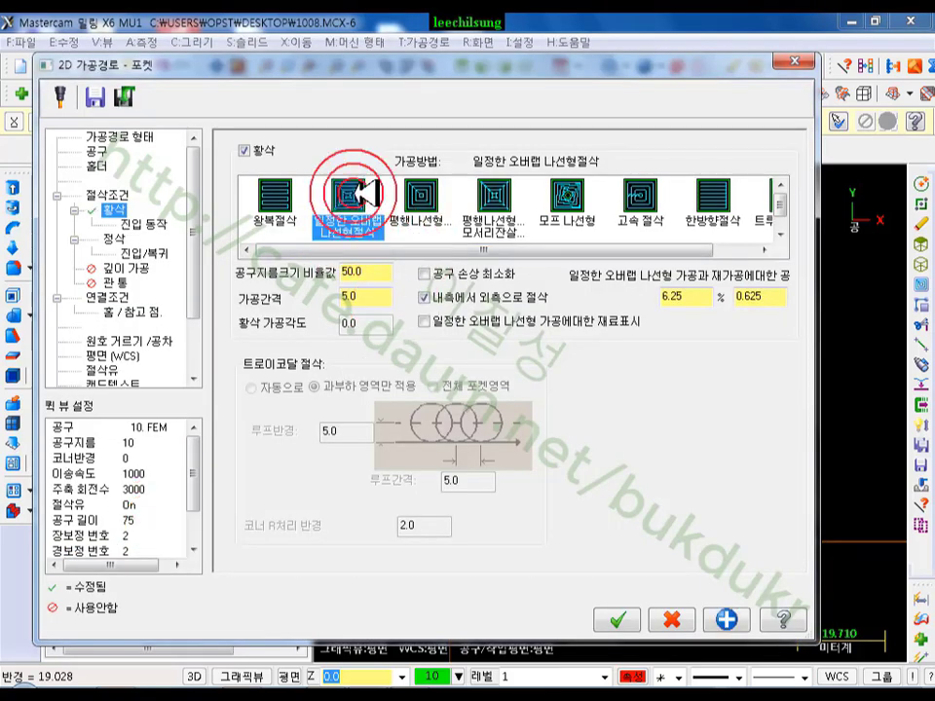
left_click(119, 138)
left_click(709, 200)
left_click(108, 251)
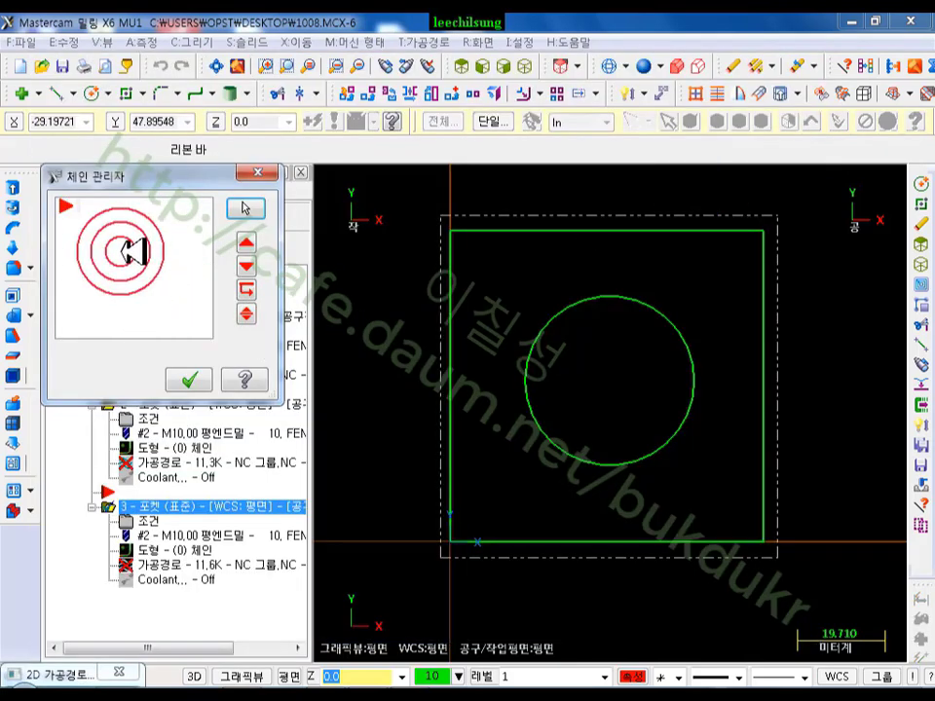
right_click(119, 251)
left_click(200, 260)
left_click(454, 509)
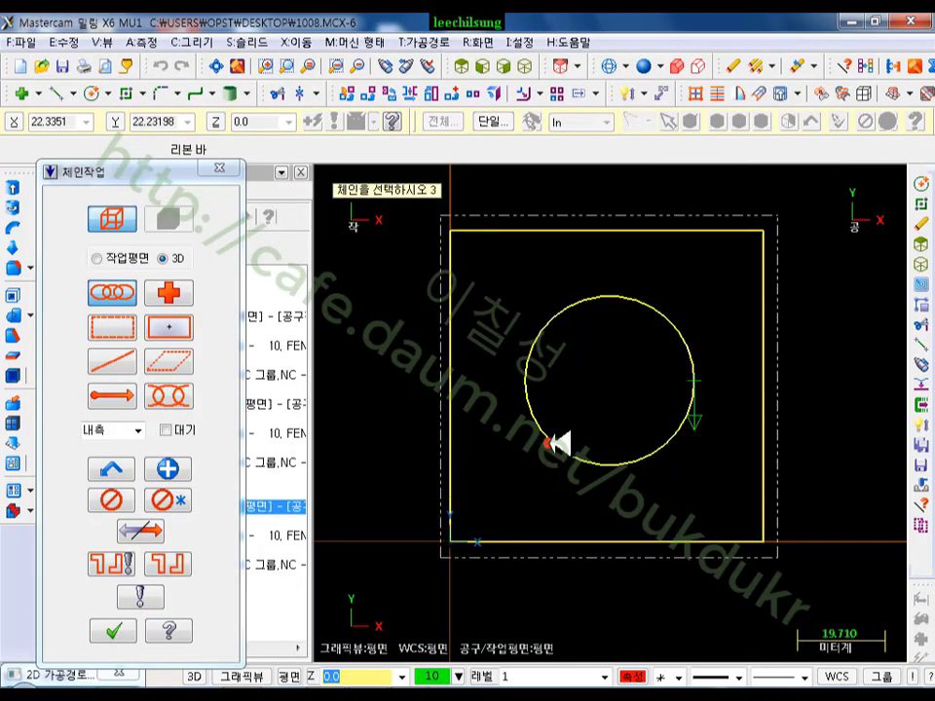
left_click(115, 629)
left_click(187, 380)
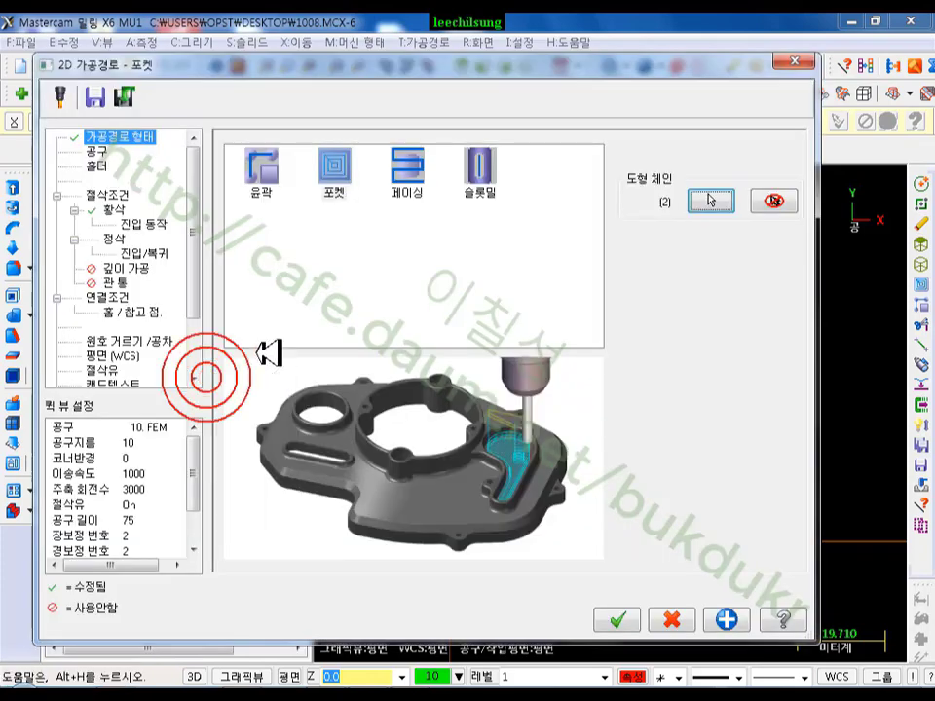
left_click(277, 245)
left_click(617, 620)
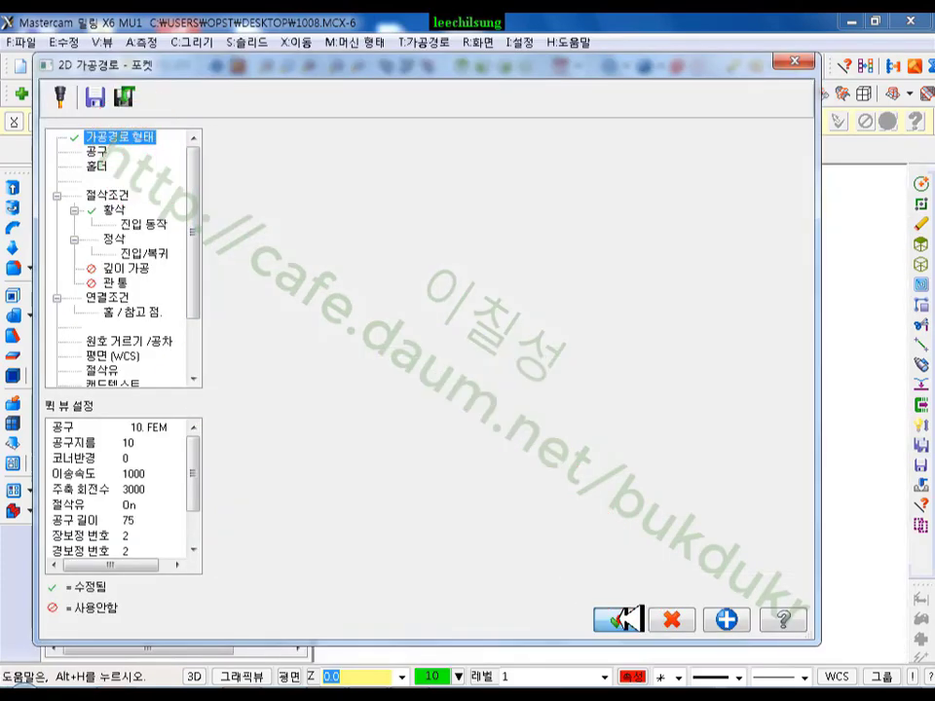
- Backplot the constant overlap spiral pocket partway and examine the material cleared at the rectangle's lower-left corner
scroll(542, 307, "up", 3)
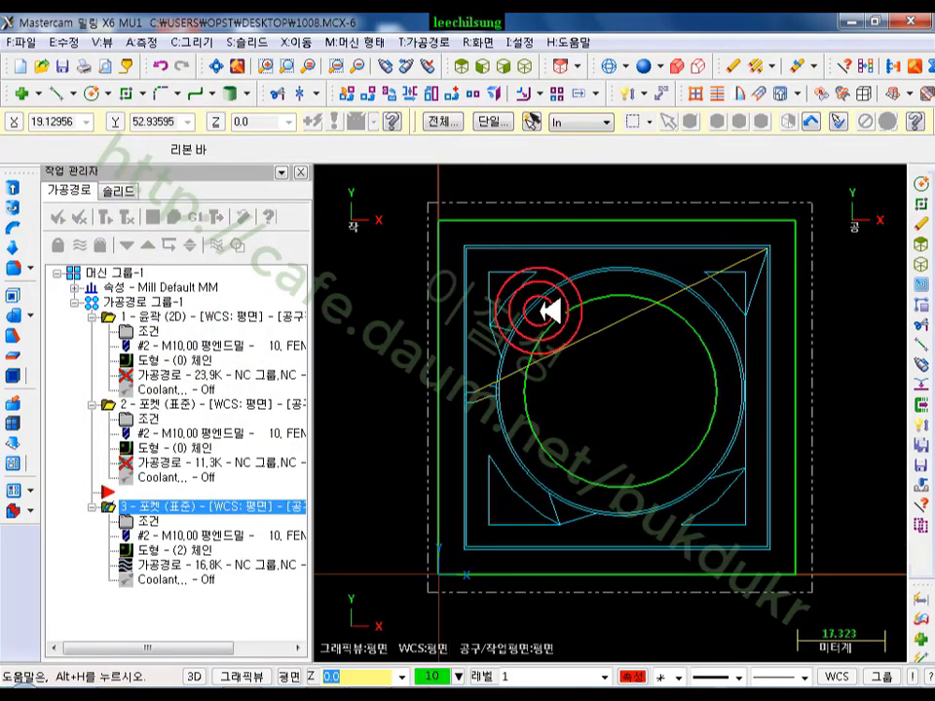
left_click(186, 561)
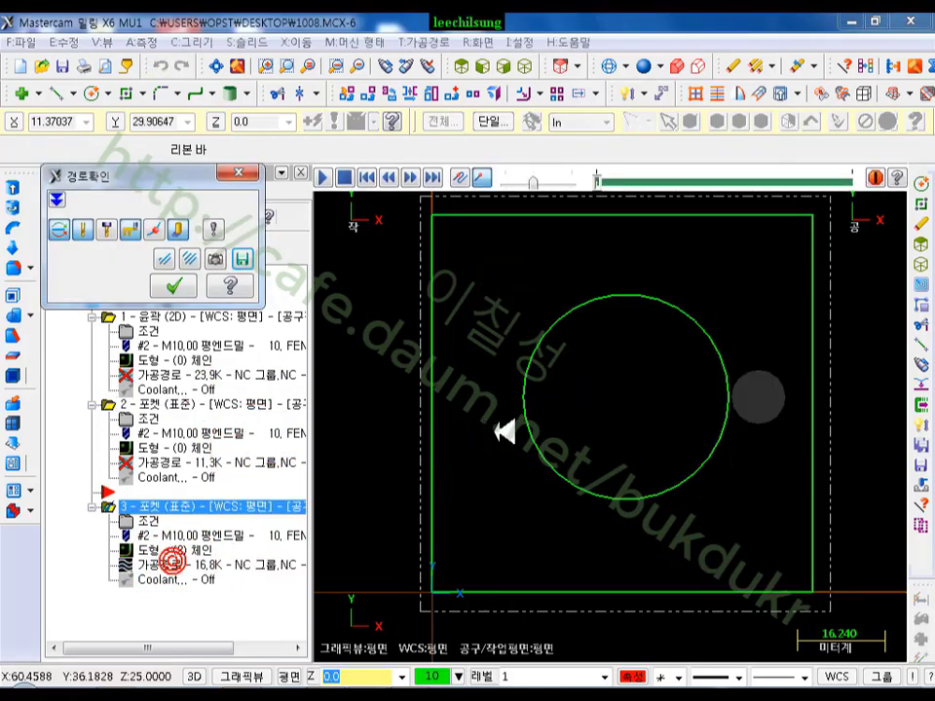
left_click_drag(599, 178, 680, 184)
scroll(516, 534, "up", 3)
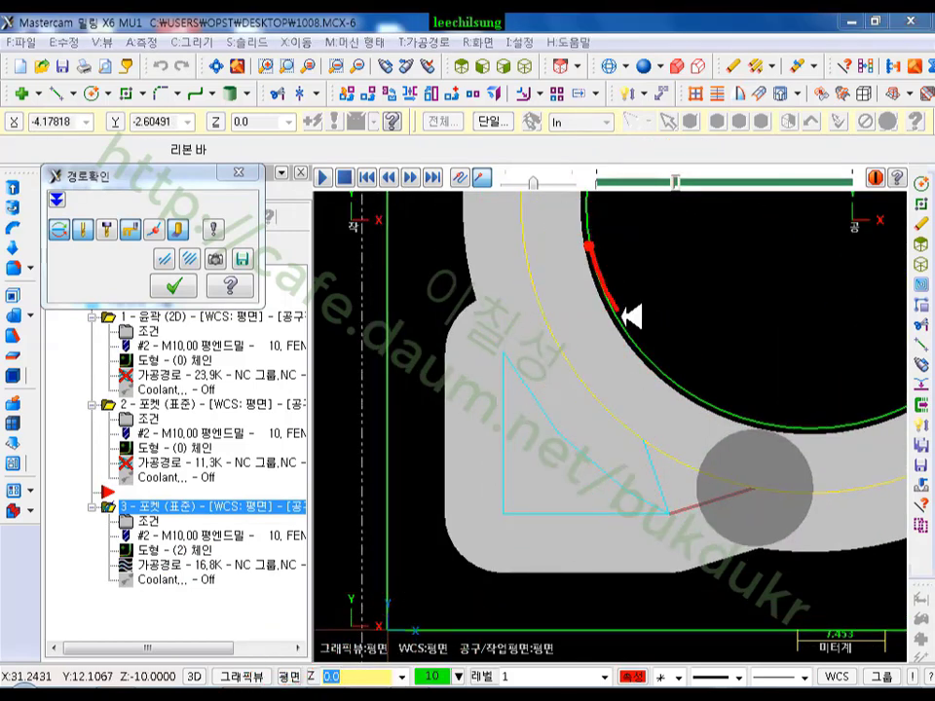
left_click(395, 290)
mouse_move(392, 611)
left_mouse_down()
mouse_move(464, 627)
mouse_move(721, 613)
left_mouse_up()
left_click_drag(514, 540, 647, 536)
left_click(612, 453)
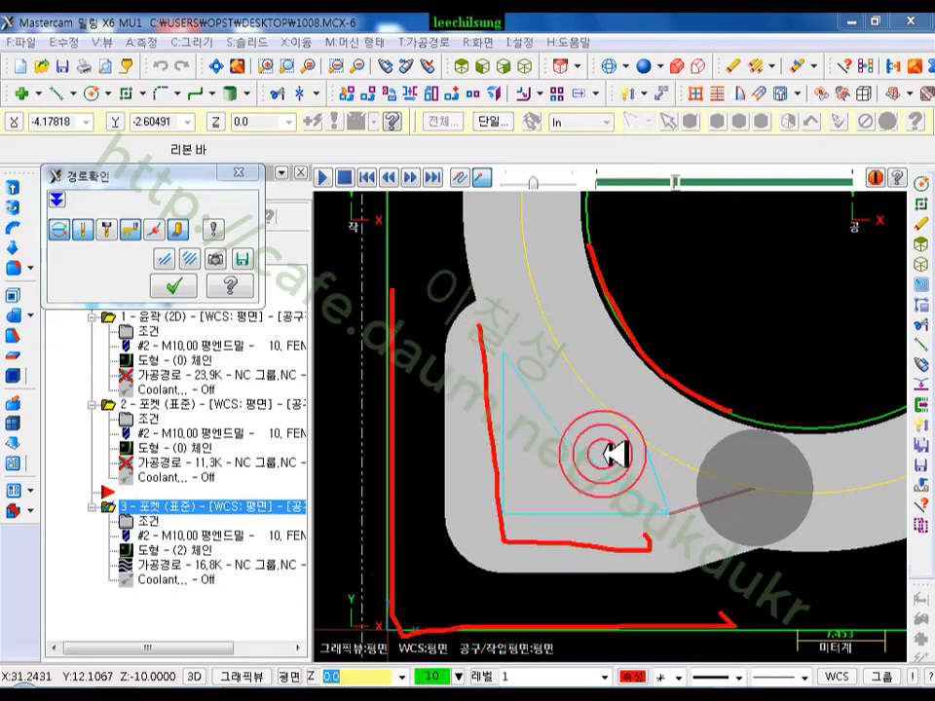
left_click_drag(536, 317, 670, 443)
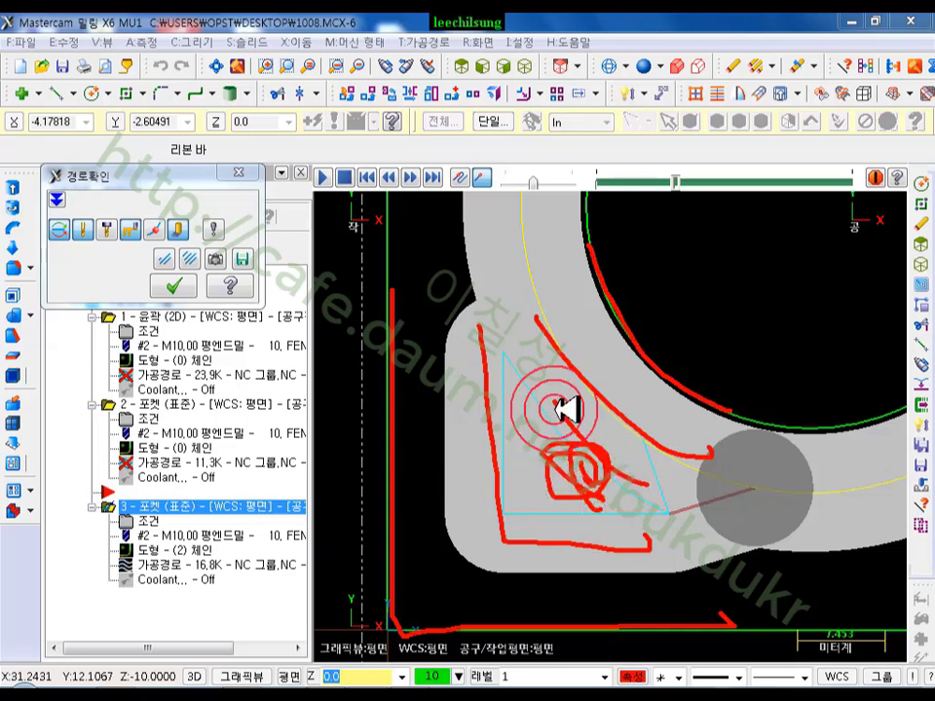
mouse_move(534, 309)
left_mouse_down()
mouse_move(506, 546)
mouse_move(648, 445)
mouse_move(551, 353)
mouse_move(538, 414)
left_mouse_up()
mouse_move(504, 270)
left_mouse_down()
mouse_move(454, 332)
mouse_move(758, 549)
mouse_move(540, 310)
left_mouse_up()
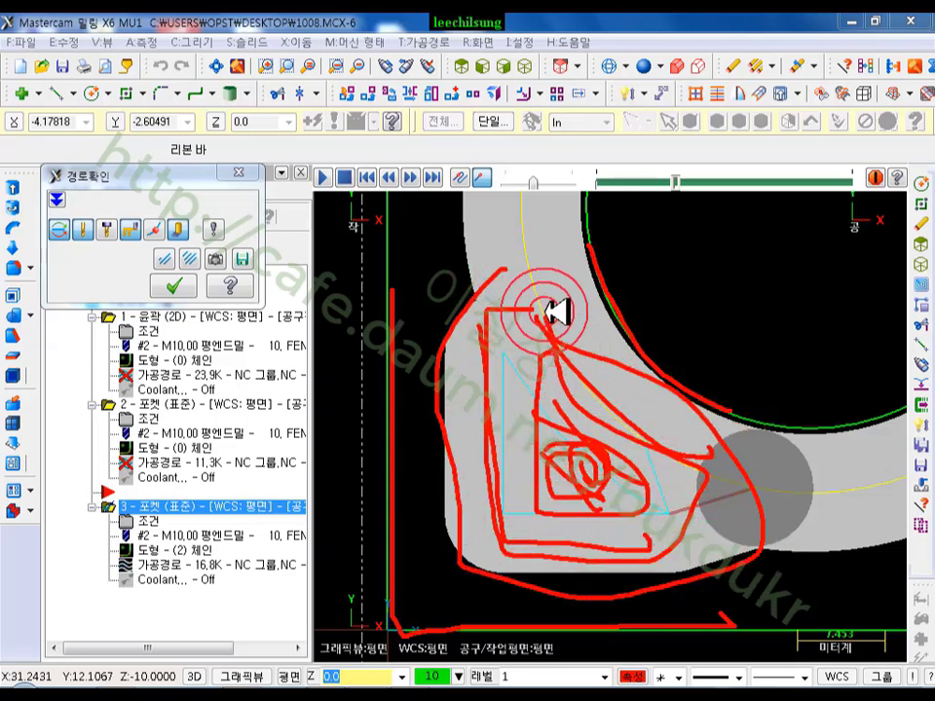
right_click(514, 314)
left_click(584, 515)
- Close the backplot, change pocket operation 3 to zigzag roughing (왕복절삭) and regenerate it
left_click(178, 285)
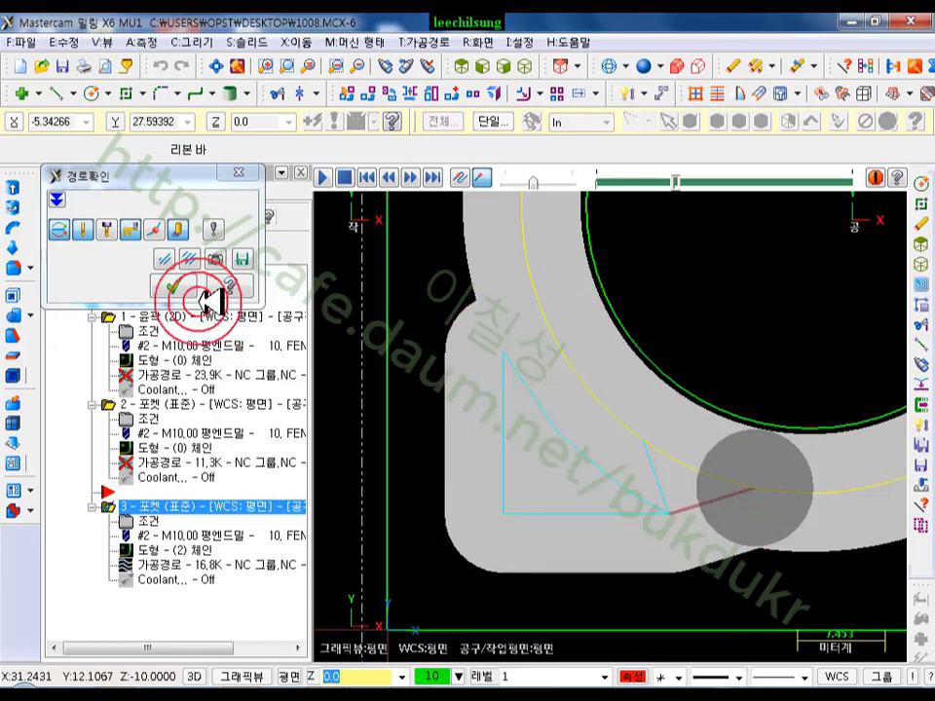
left_click(141, 523)
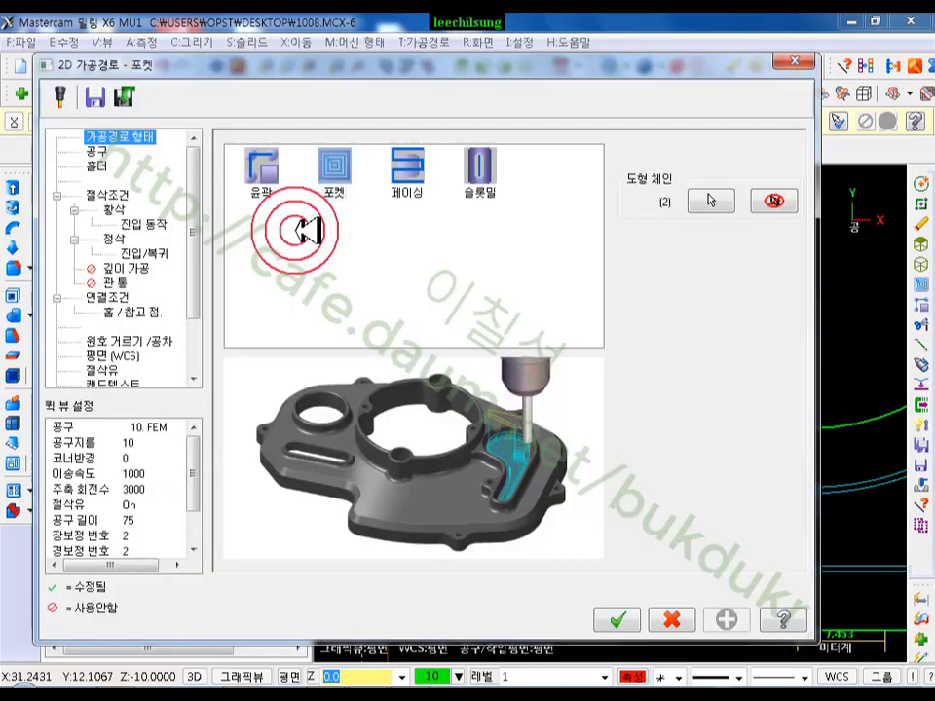
left_click(126, 193)
left_click(114, 211)
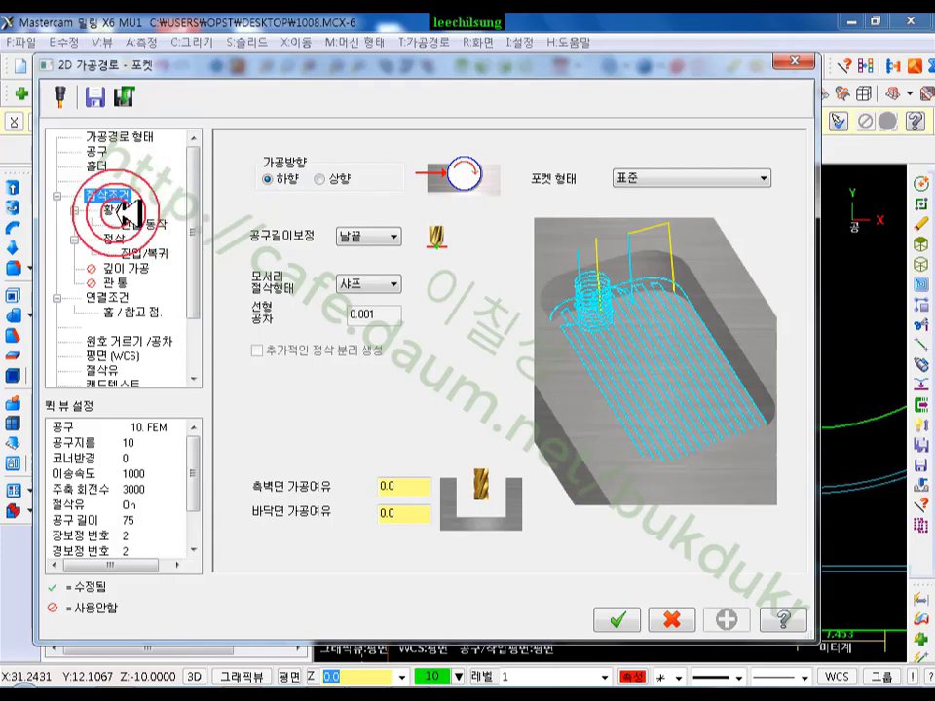
left_click(277, 200)
left_click(564, 430)
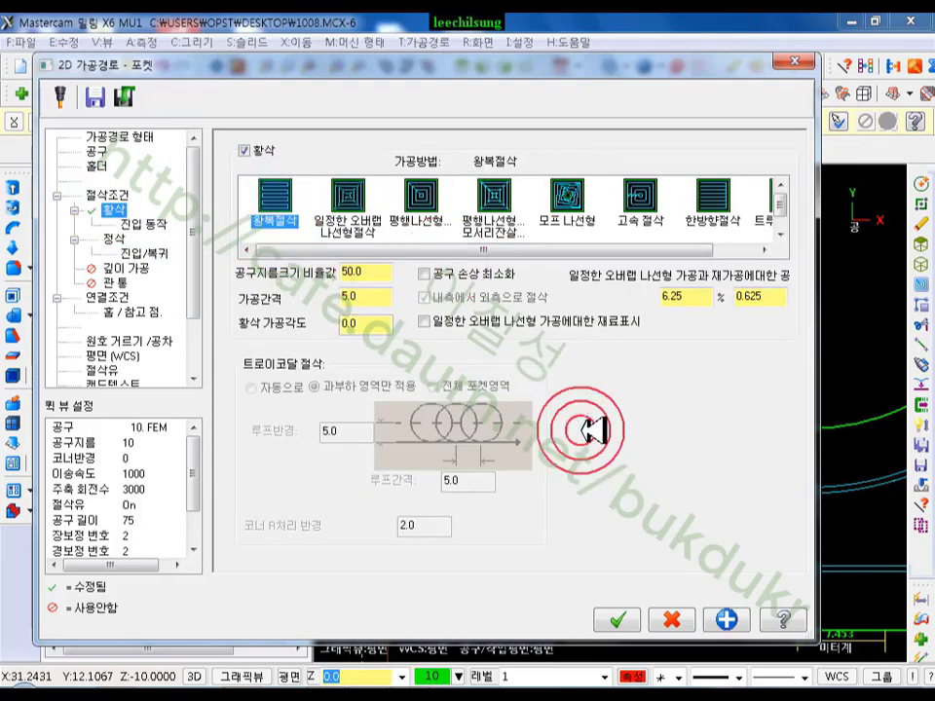
left_click(615, 617)
left_click(106, 217)
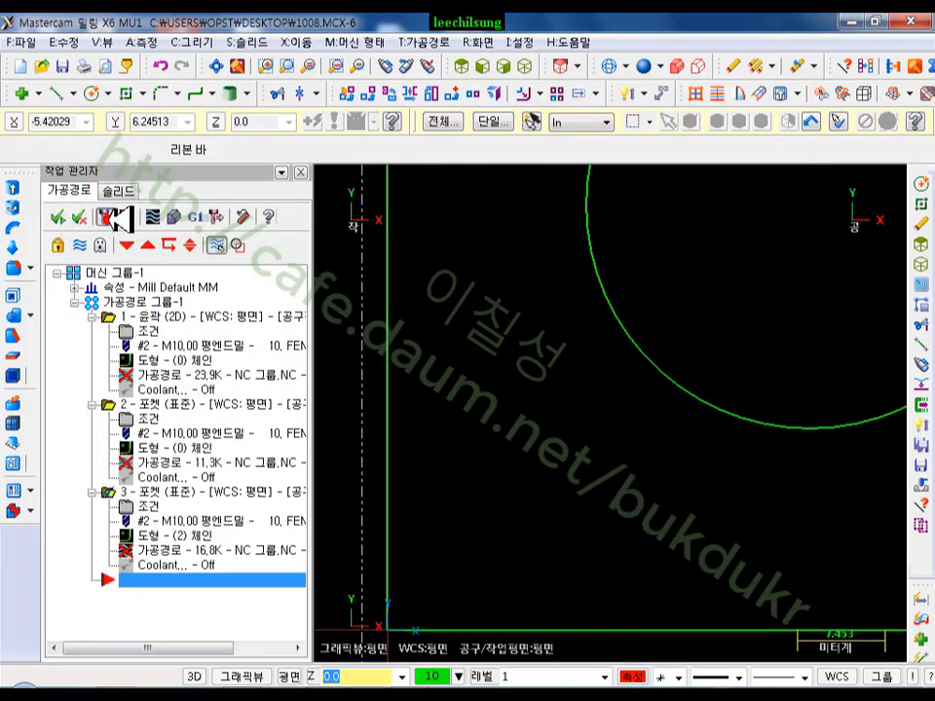
- Backplot the zigzag pocket toolpath partway and examine the material left around the circular island
scroll(464, 558, "down", 3)
scroll(464, 558, "down", 2)
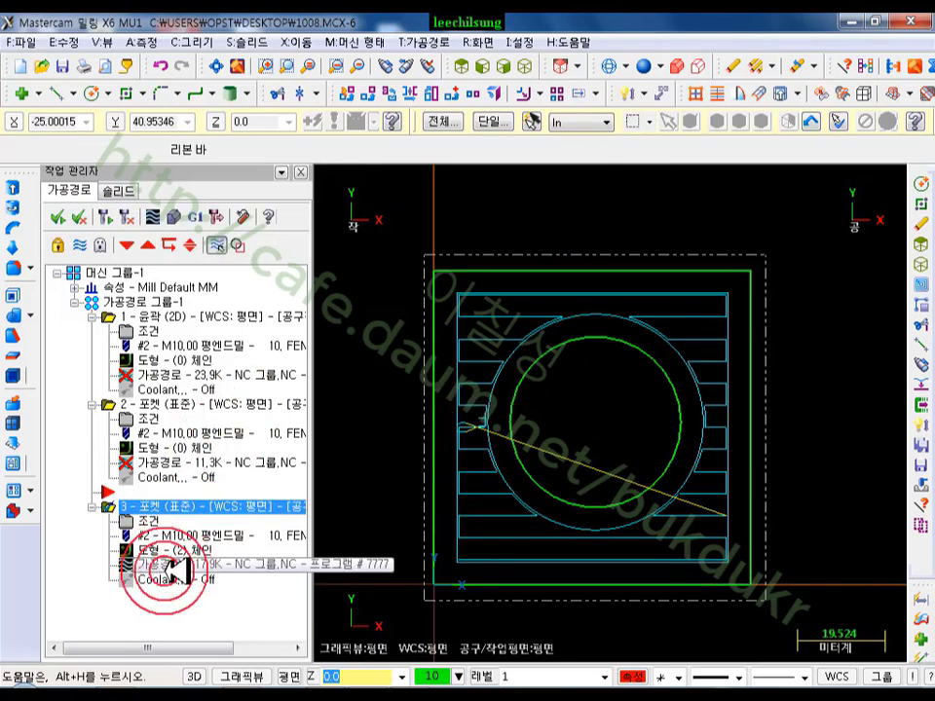
left_click(164, 566)
mouse_move(563, 177)
left_mouse_down()
mouse_move(555, 177)
mouse_move(745, 175)
mouse_move(729, 263)
left_mouse_up()
scroll(619, 403, "up", 3)
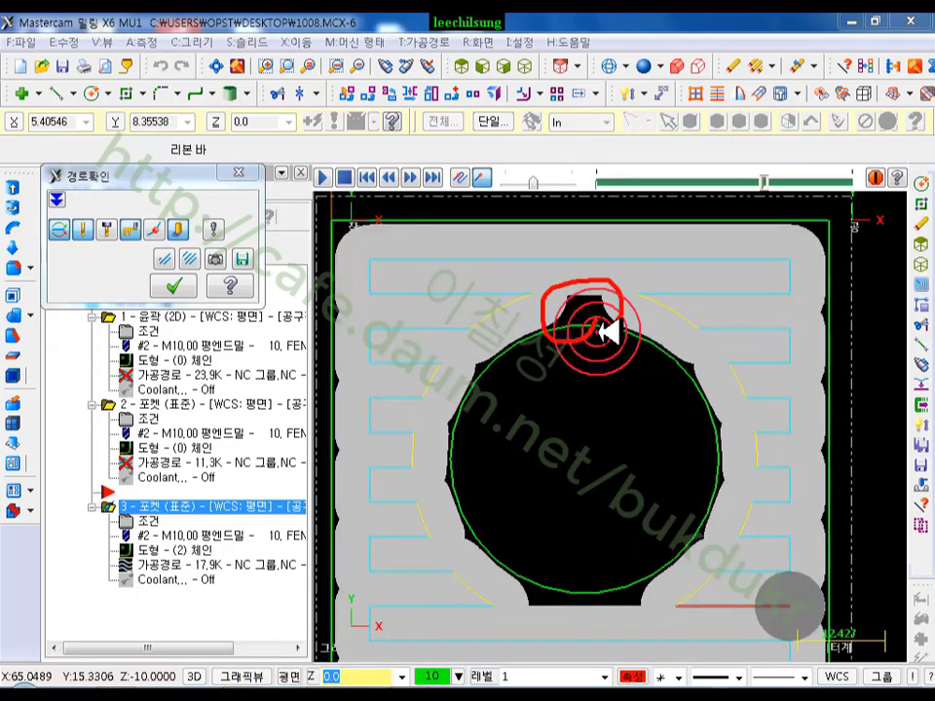
left_click_drag(605, 332, 599, 324)
left_click_drag(643, 621, 534, 620)
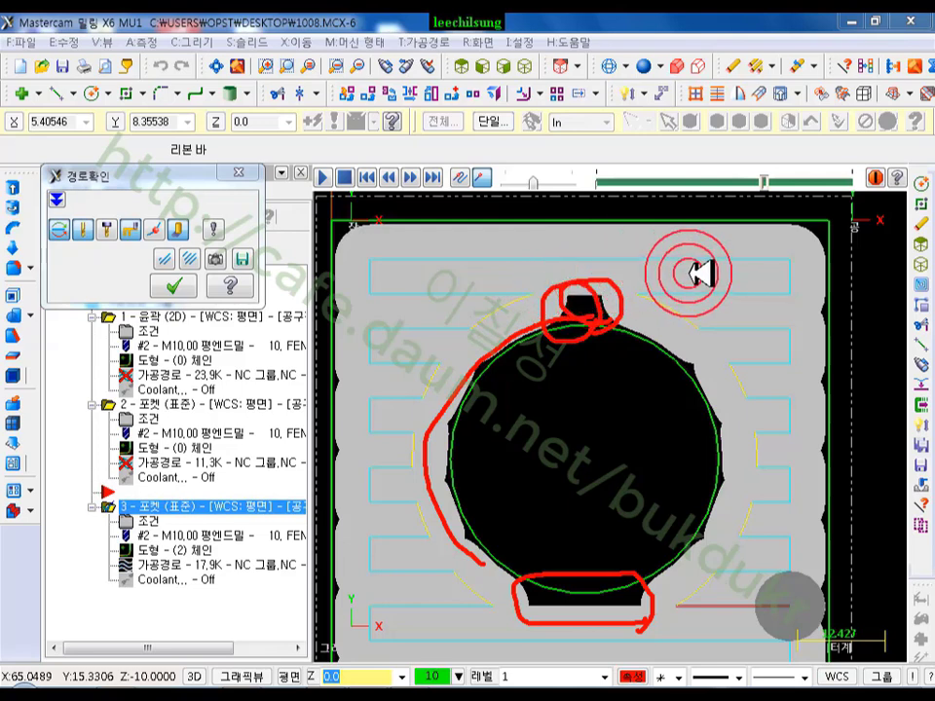
left_click_drag(615, 227, 467, 222)
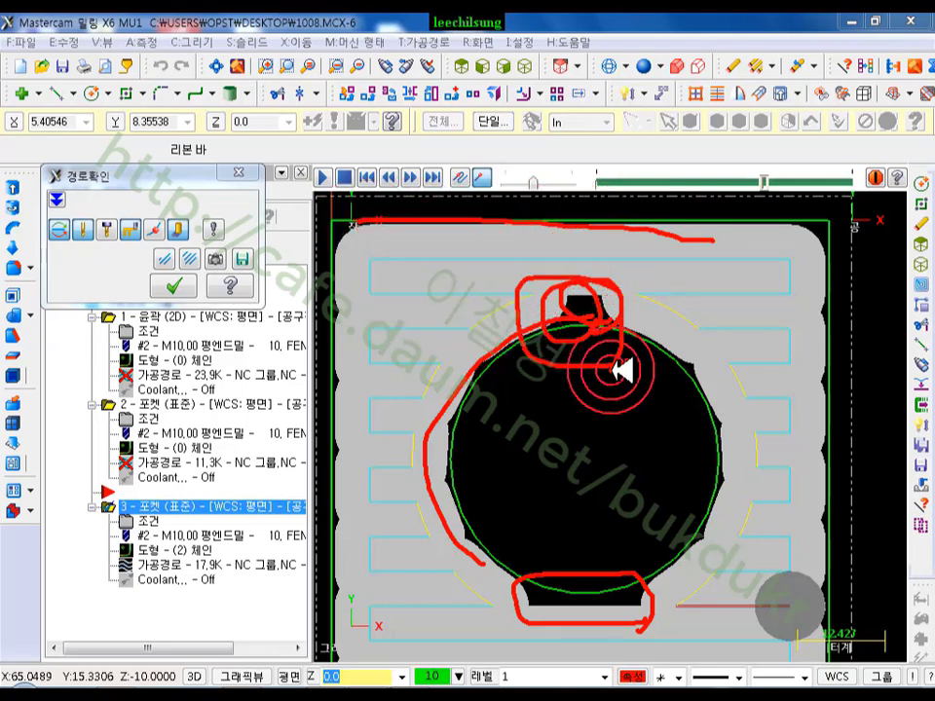
right_click(662, 292)
left_click(682, 494)
left_click(216, 495)
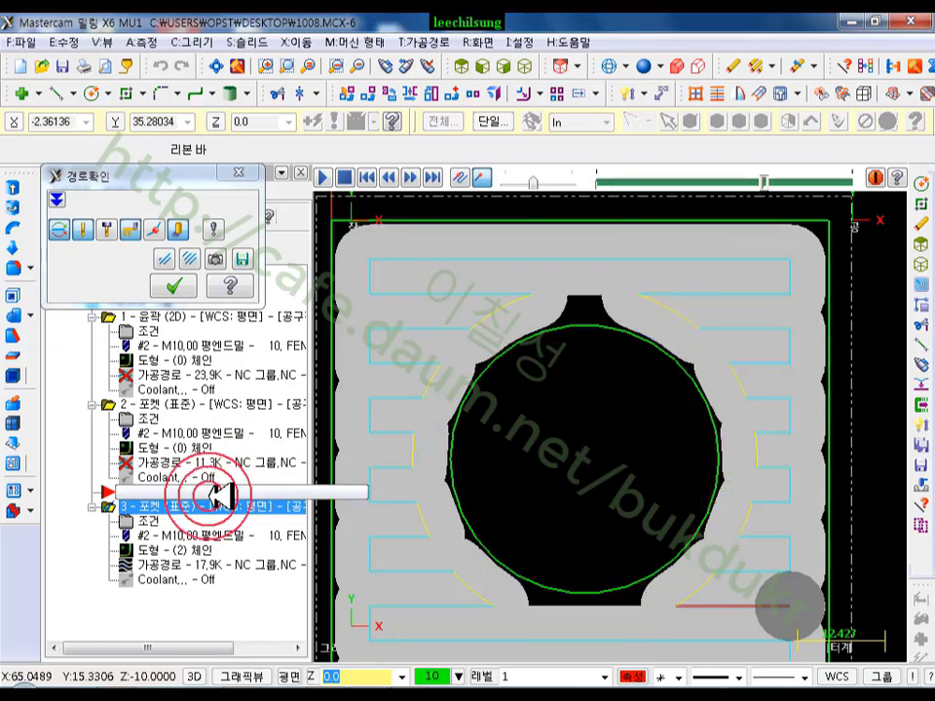
- Close the backplot, set pocket operation 3 to constant overlap spiral roughing (일정한 오버랩 나선형절삭) and regenerate it
left_click(174, 284)
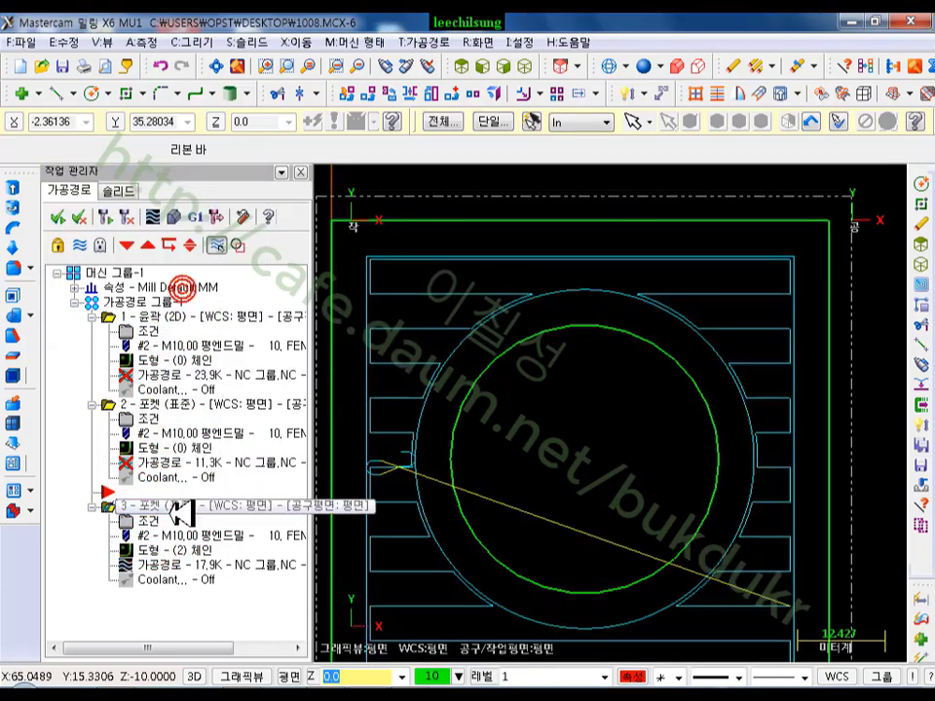
left_click(146, 521)
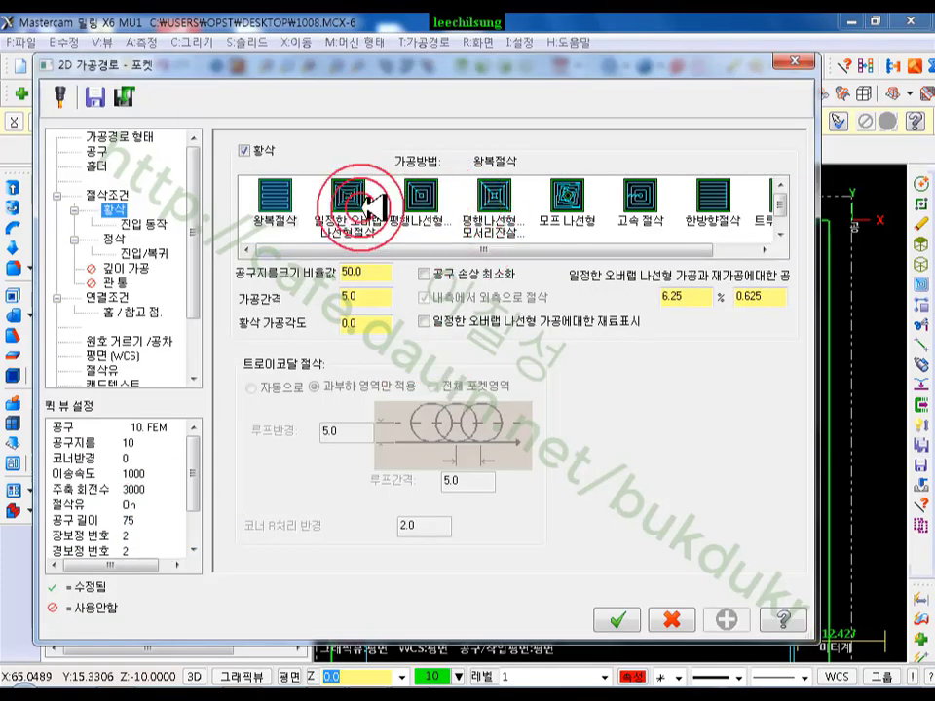
left_click(365, 202)
left_click(618, 619)
left_click(111, 213)
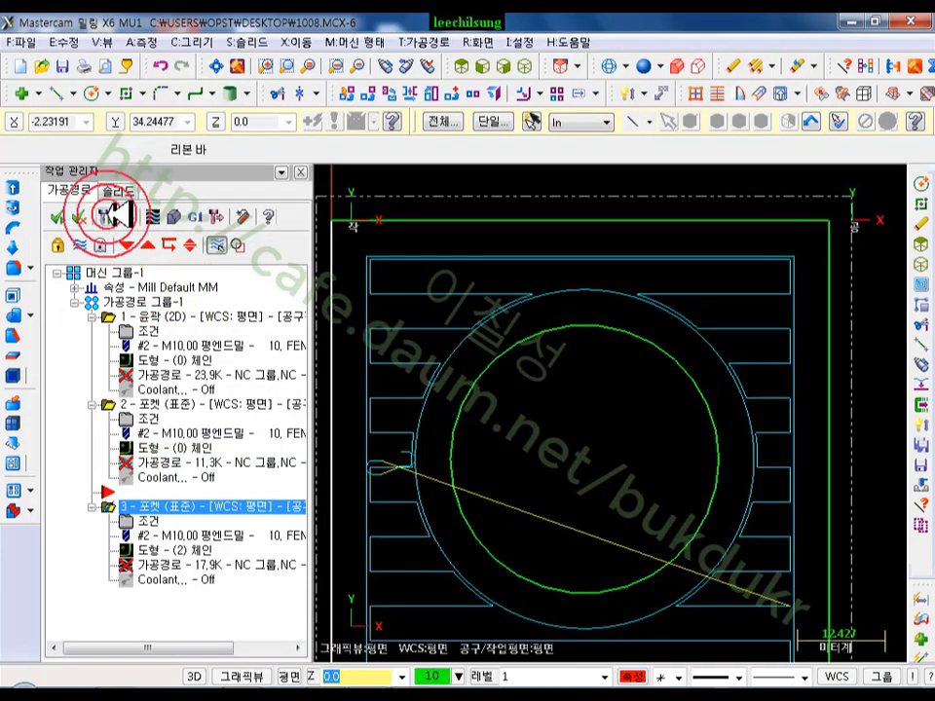
- Backplot the regenerated spiral pocket through its roughing passes and examine the walls of the square and the circular island
left_click(163, 561)
left_click(587, 188)
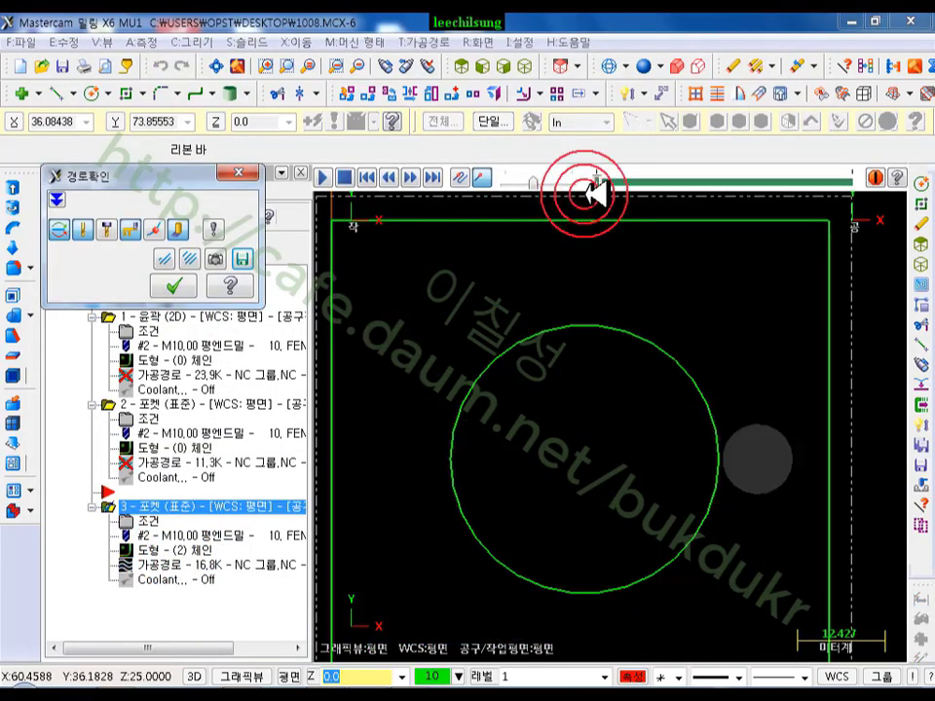
left_click(595, 184)
left_click_drag(597, 182, 752, 195)
scroll(582, 281, "down", 1)
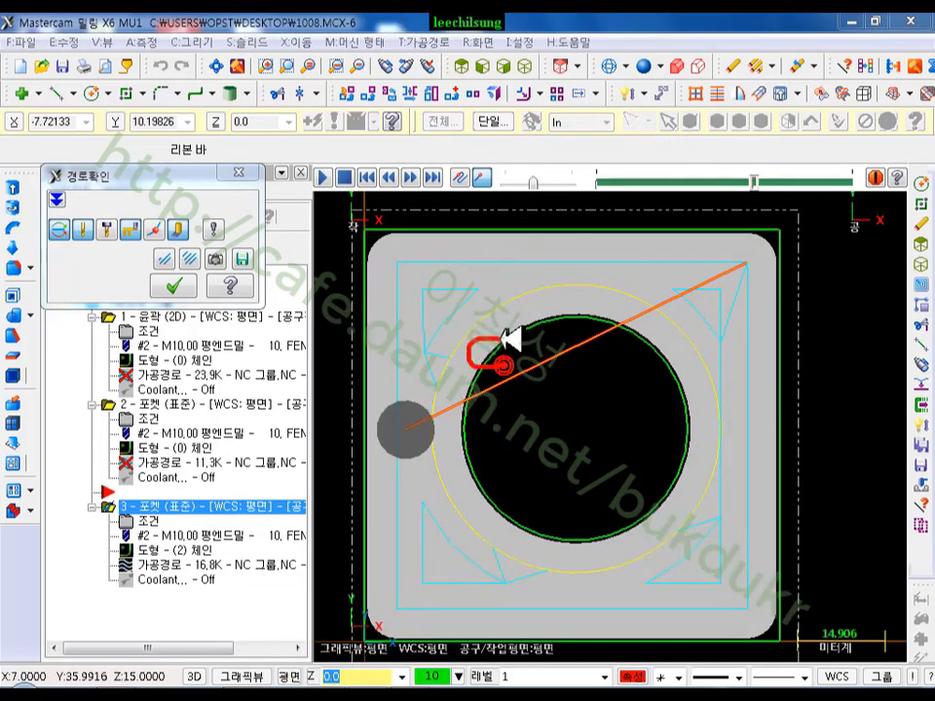
left_click_drag(502, 339, 509, 376)
mouse_move(592, 245)
left_mouse_down()
mouse_move(558, 230)
mouse_move(589, 256)
left_mouse_up()
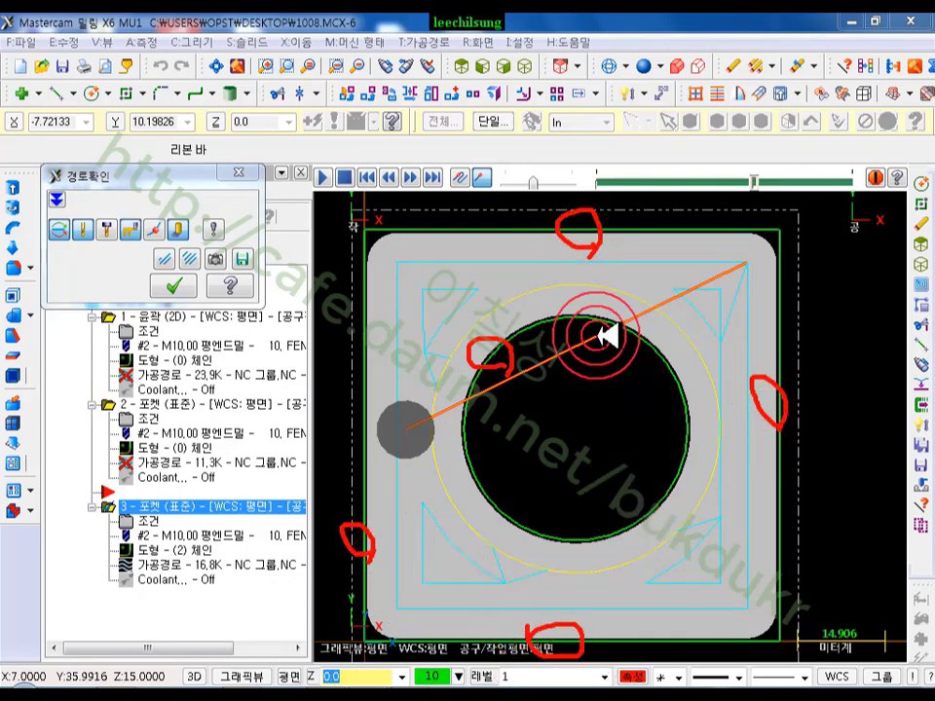
right_click(434, 271)
left_click(496, 469)
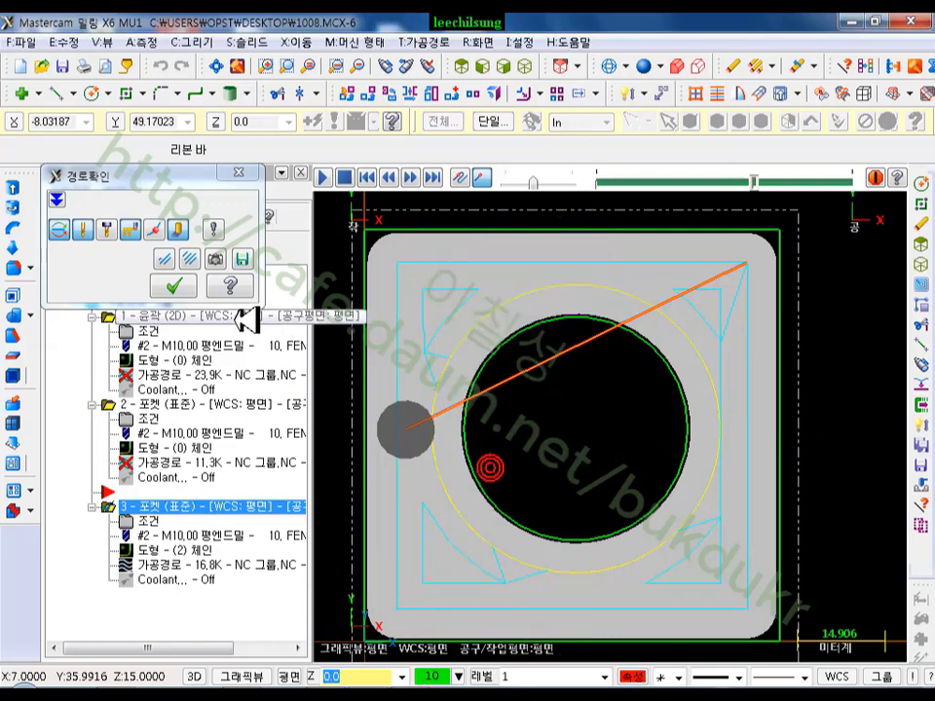
- Close the backplot, set pocket operation 3 to parallel spiral roughing (평행나선형절삭) and regenerate it
left_click(166, 521)
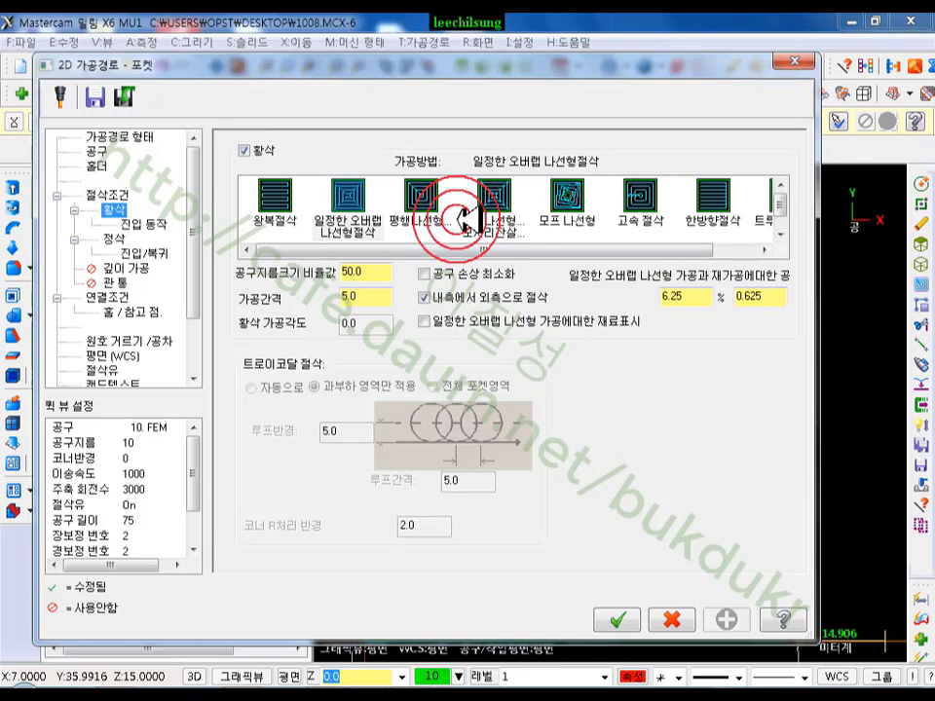
left_click(346, 193)
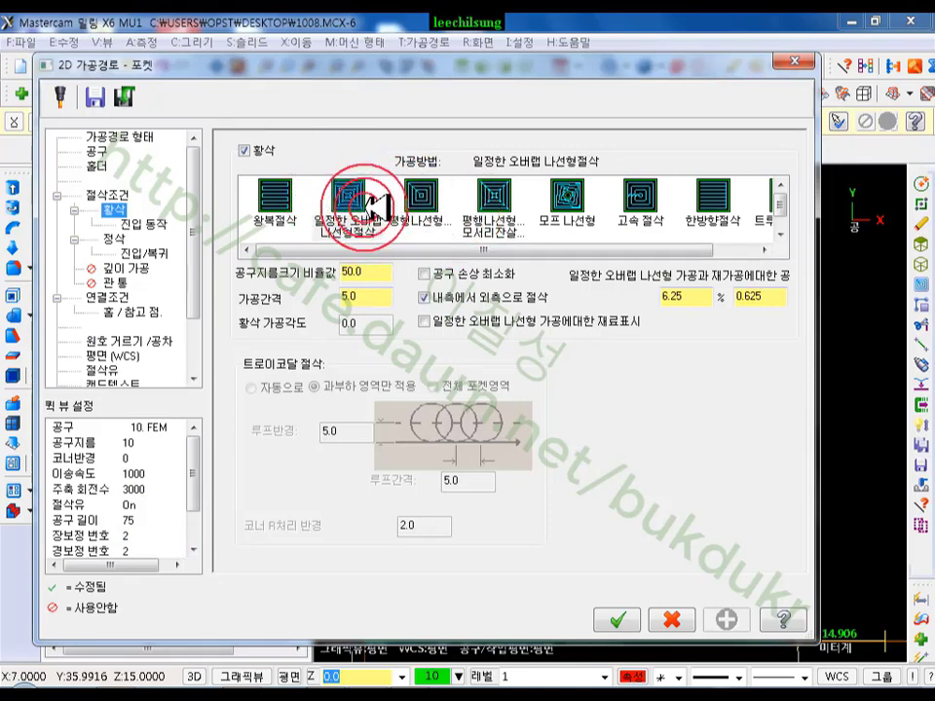
left_click_drag(741, 69, 275, 69)
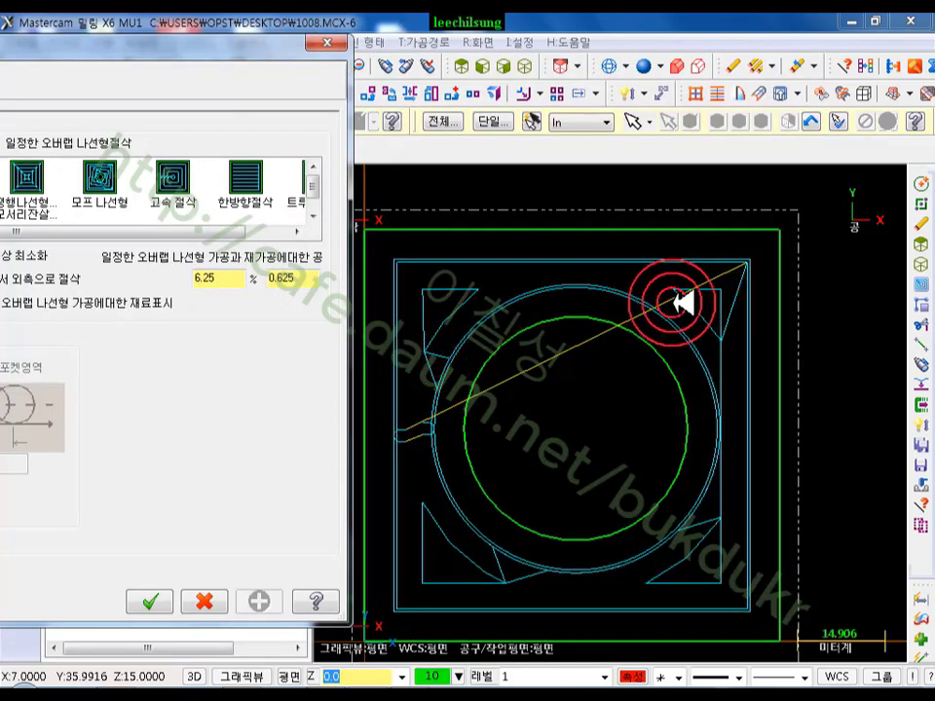
left_click_drag(183, 58, 681, 66)
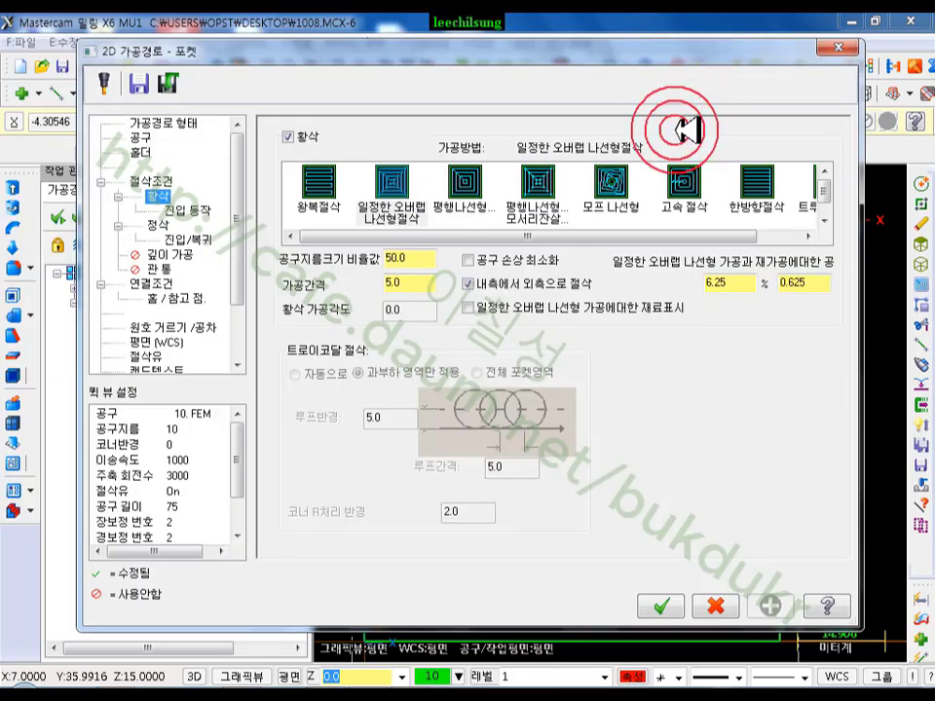
left_click(470, 182)
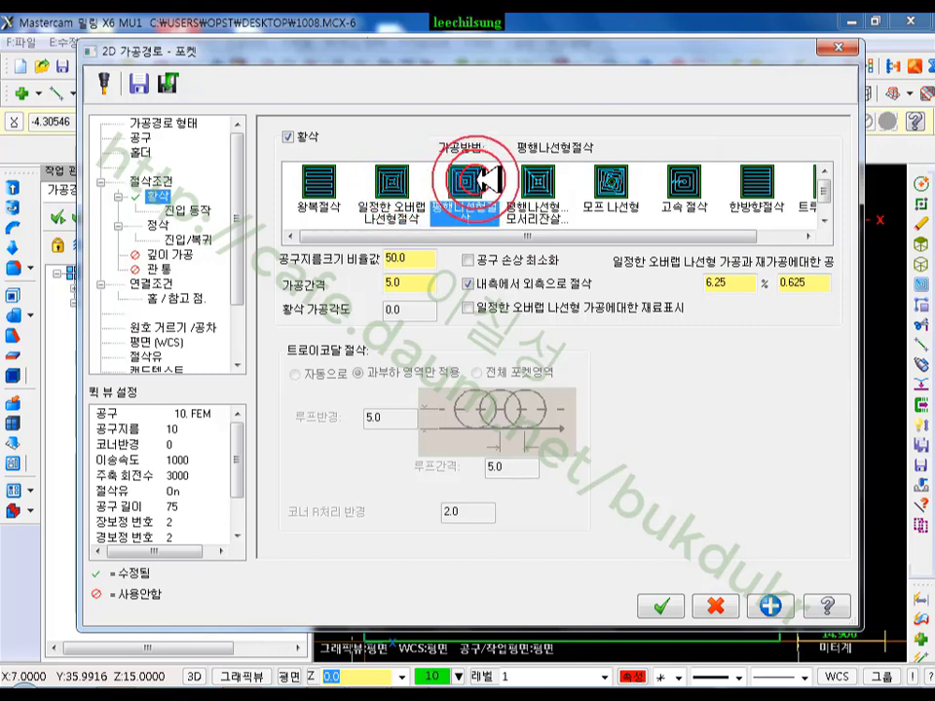
left_click(661, 606)
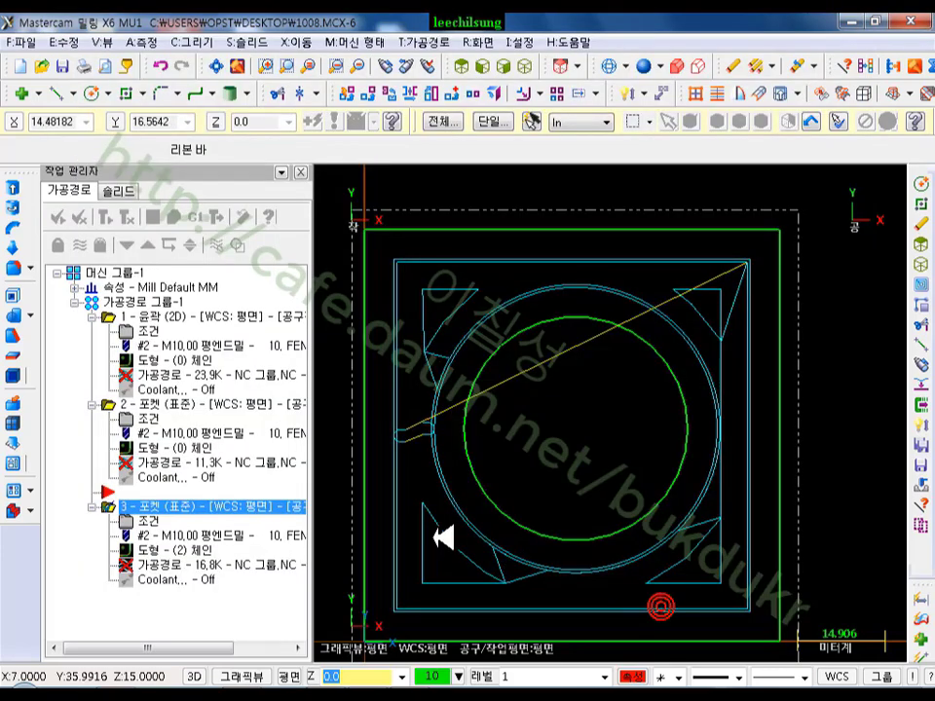
left_click(110, 216)
scroll(555, 390, "down", 1)
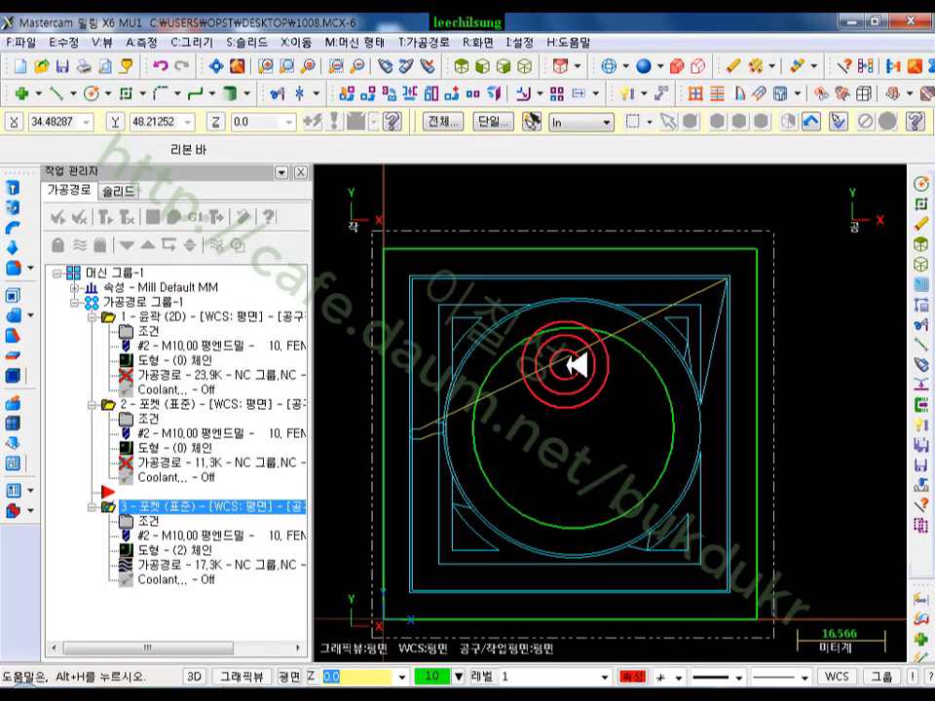
- Backplot the parallel spiral pocket through its roughing passes and examine the material left beside the circular island
left_click(177, 552)
left_click(188, 380)
left_click(166, 563)
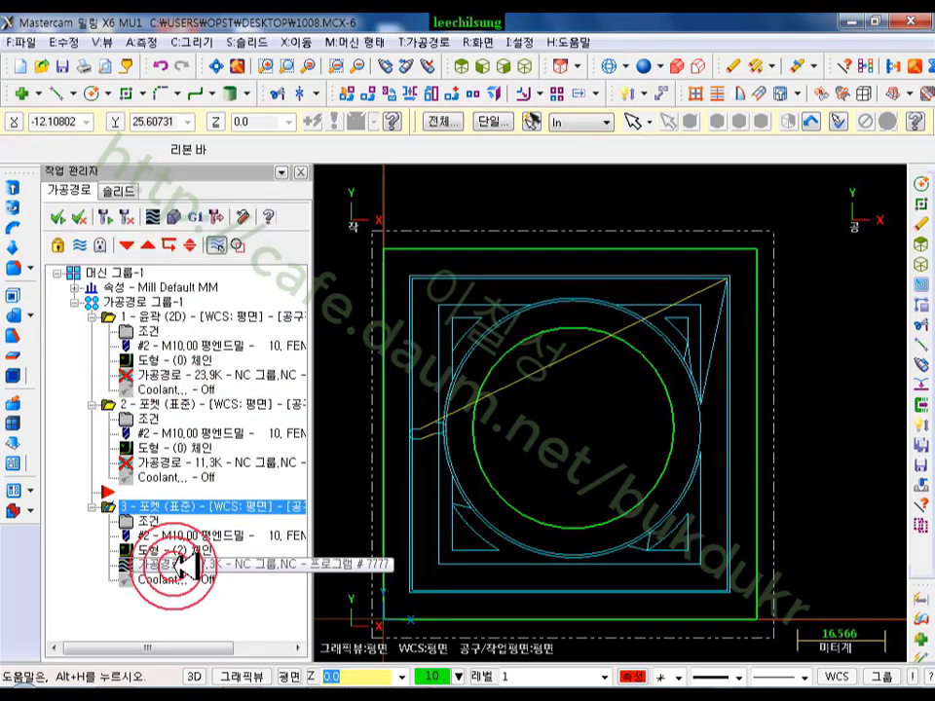
left_click(604, 187)
left_click(590, 183)
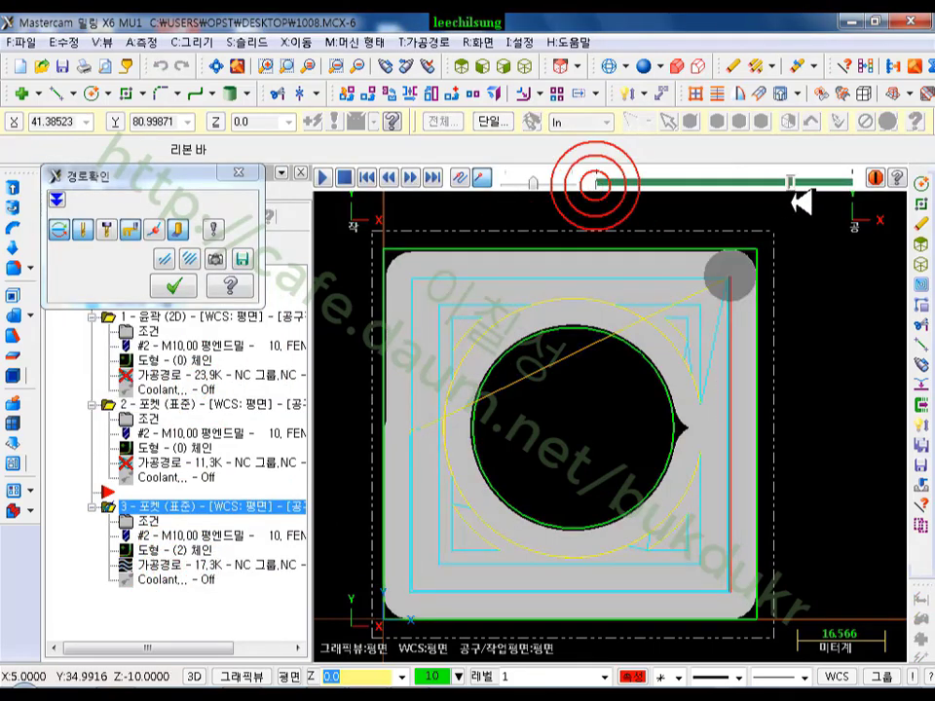
left_click(921, 185)
left_click_drag(869, 197, 779, 191)
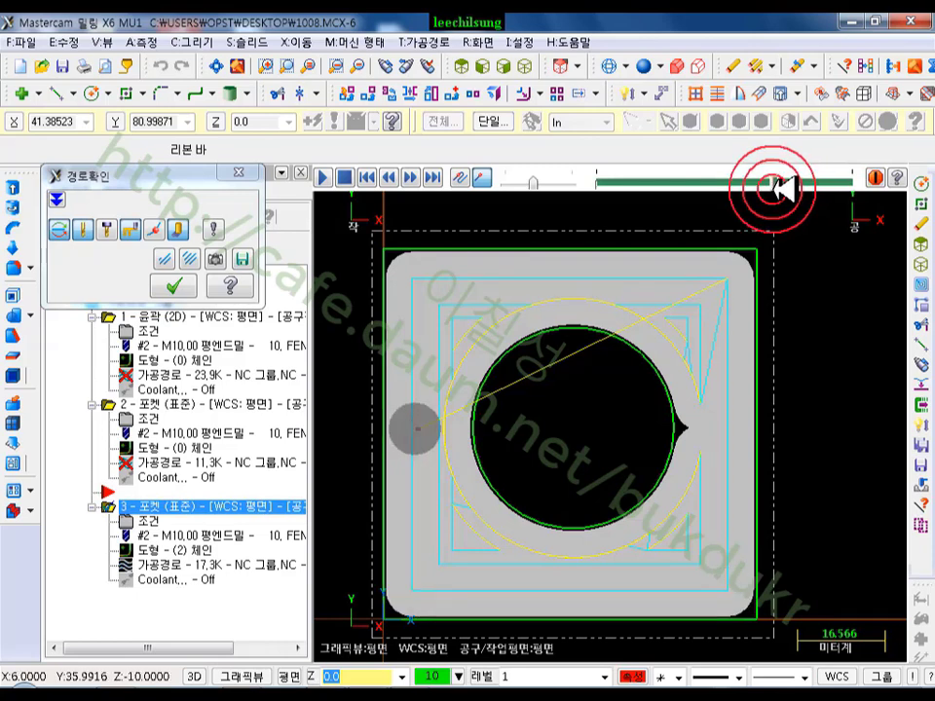
scroll(688, 498, "up", 1)
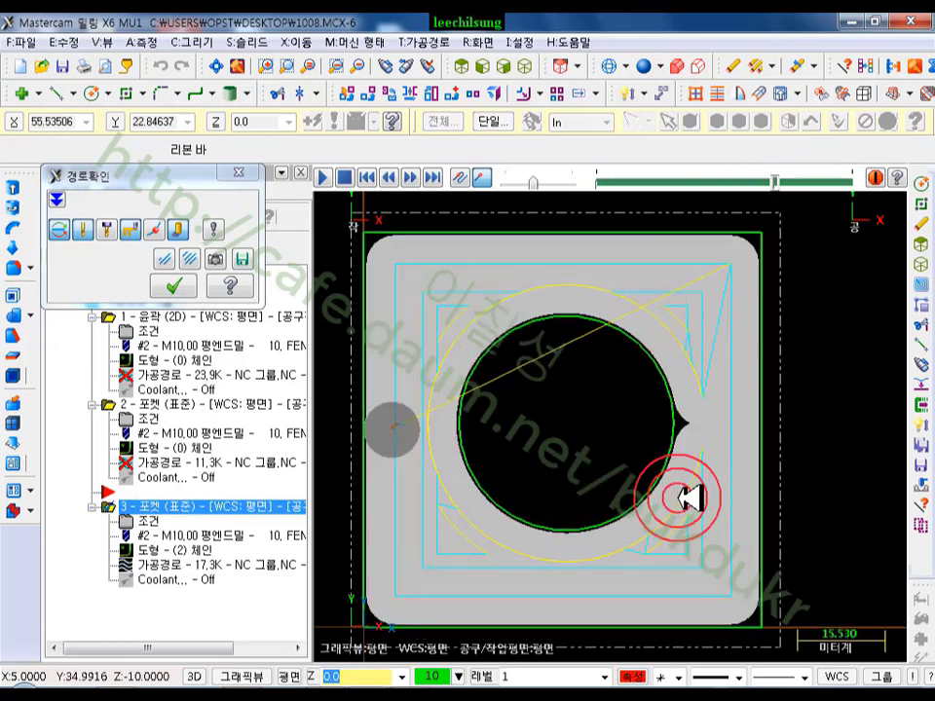
scroll(689, 497, "up", 5)
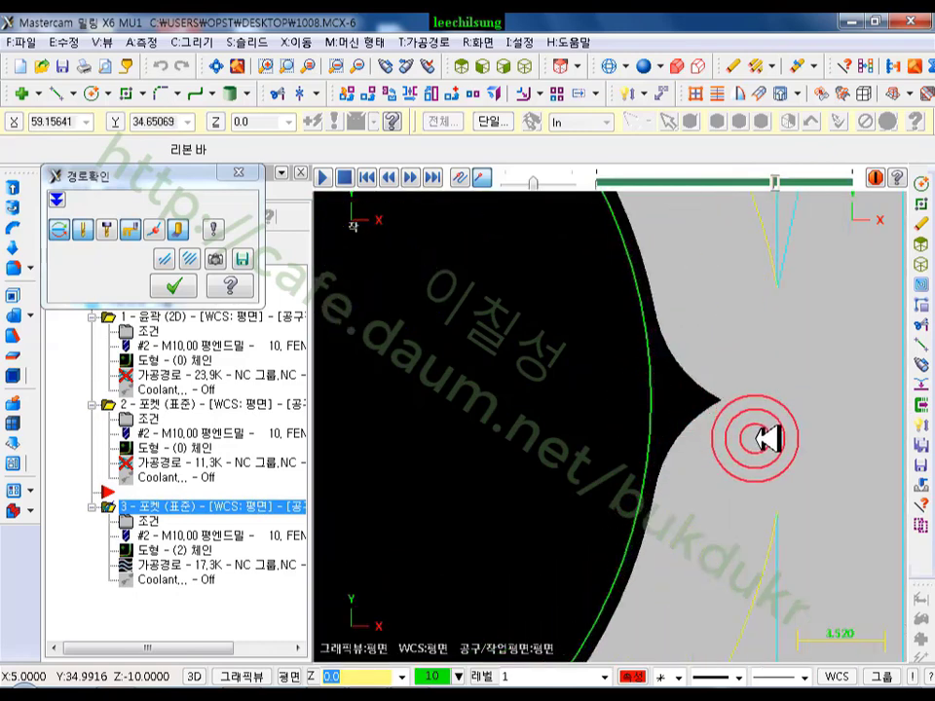
scroll(691, 347, "down", 4)
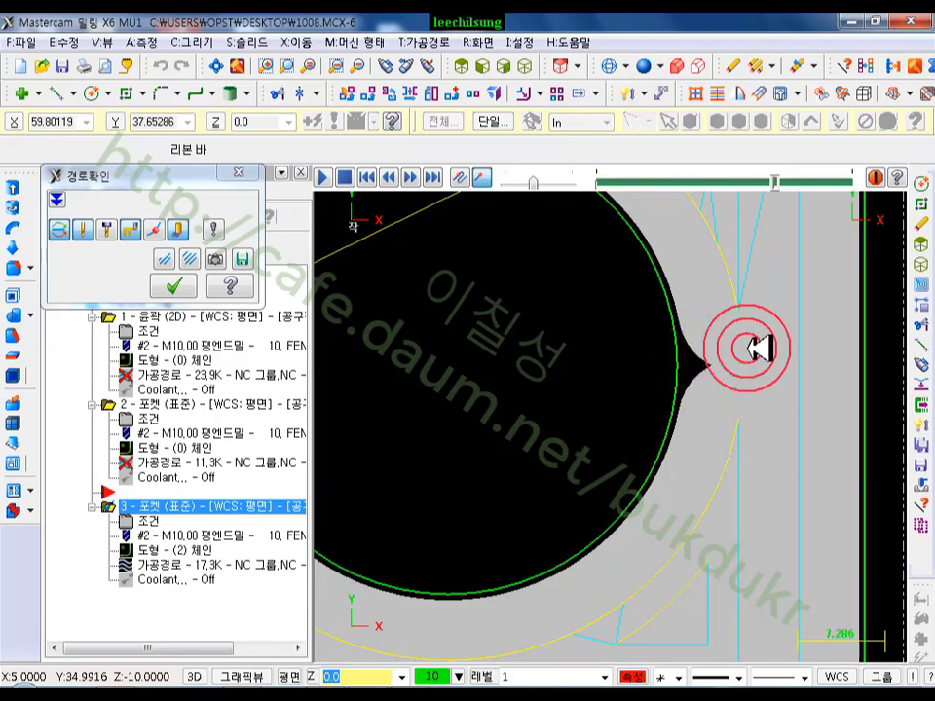
scroll(757, 348, "down", 3)
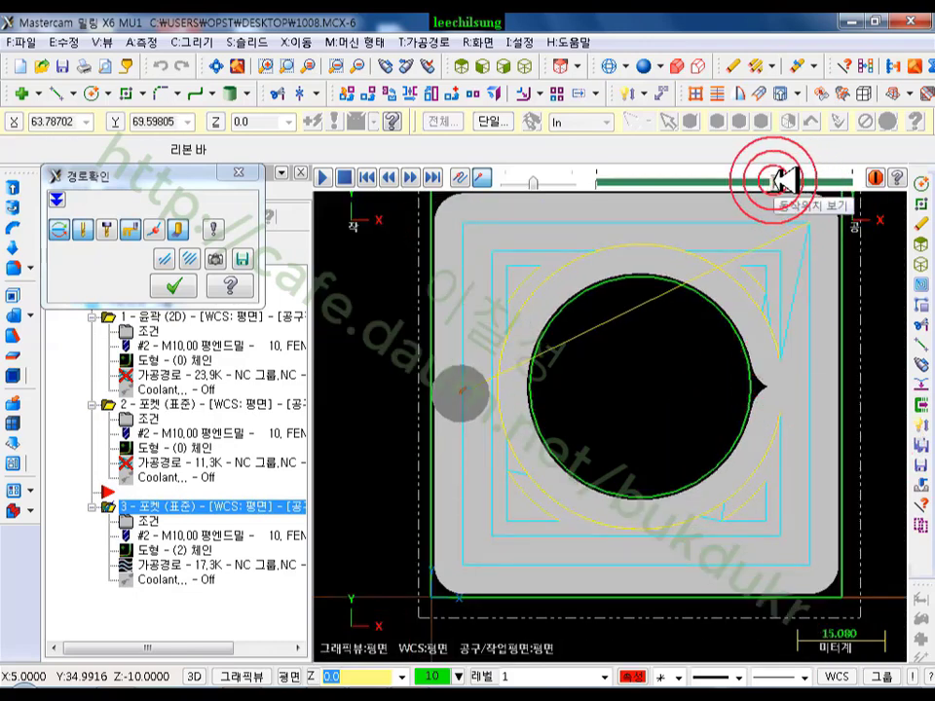
- Advance the backplot to the finishing pass around the circular island and examine the tool cutting the remaining material
left_click_drag(773, 180, 833, 178)
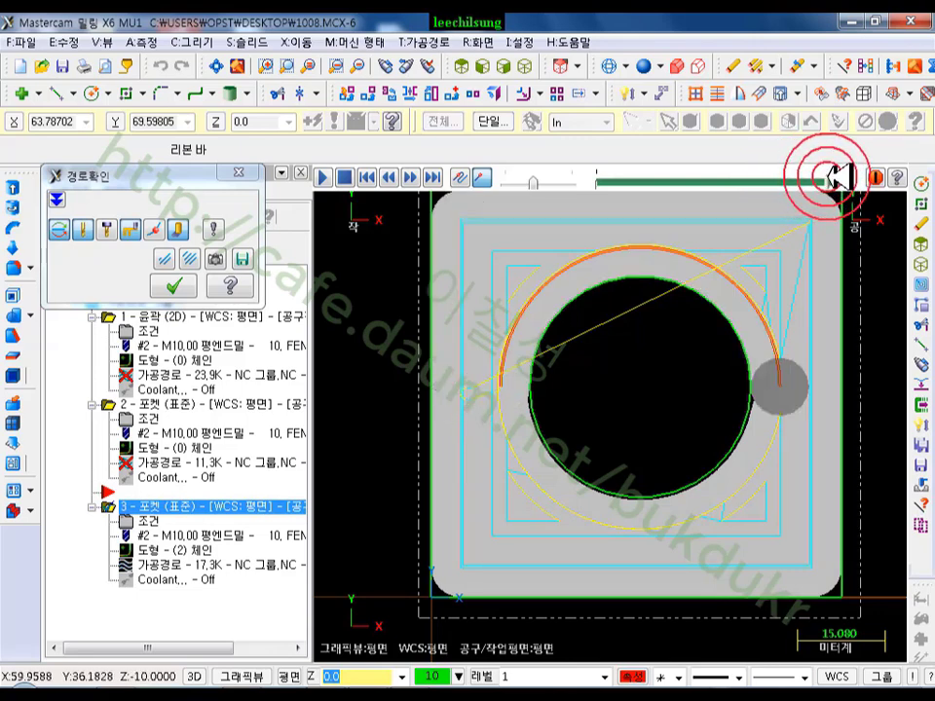
scroll(772, 444, "up", 6)
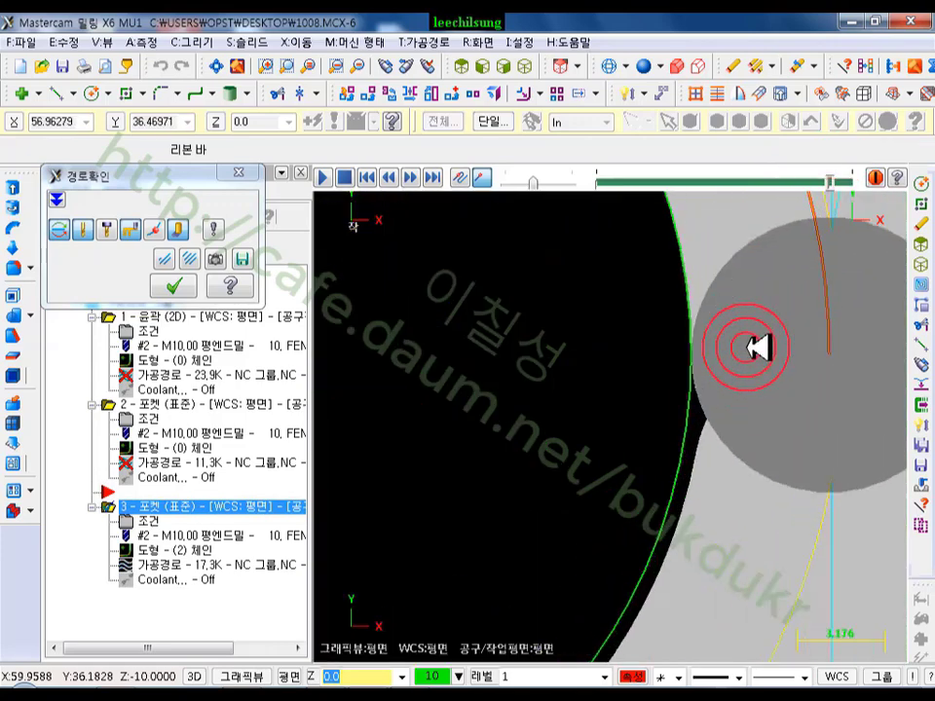
scroll(766, 417, "down", 7)
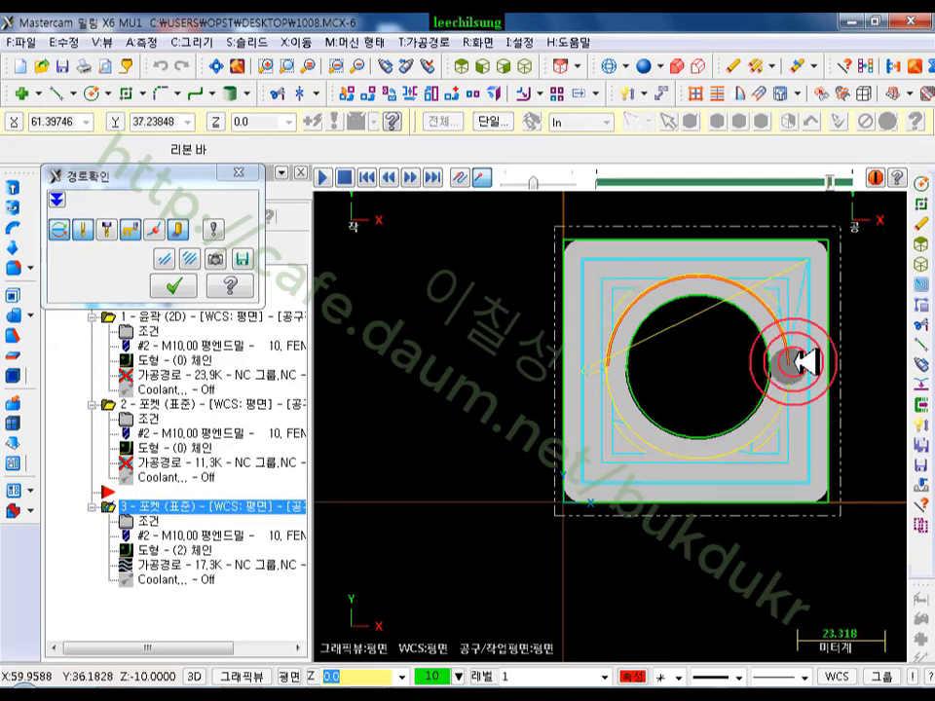
- Close the backplot, set pocket operation 3 to parallel spiral with corner cleanup (평행나선형절삭, 모서리잔살제거) and regenerate it
left_click(173, 286)
scroll(832, 358, "up", 1)
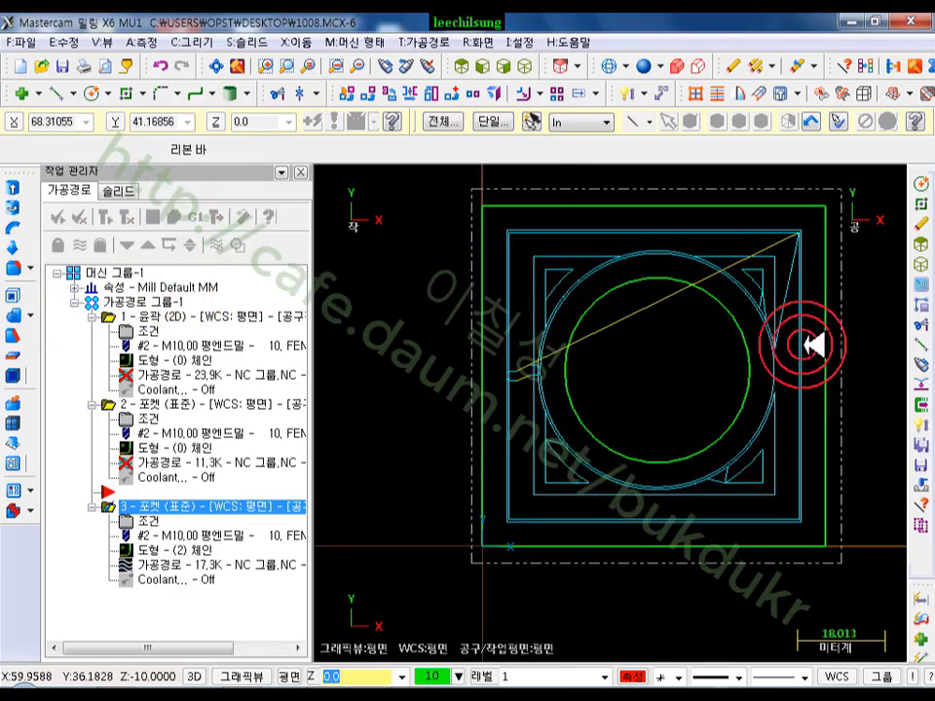
left_click(148, 521)
left_click(467, 183)
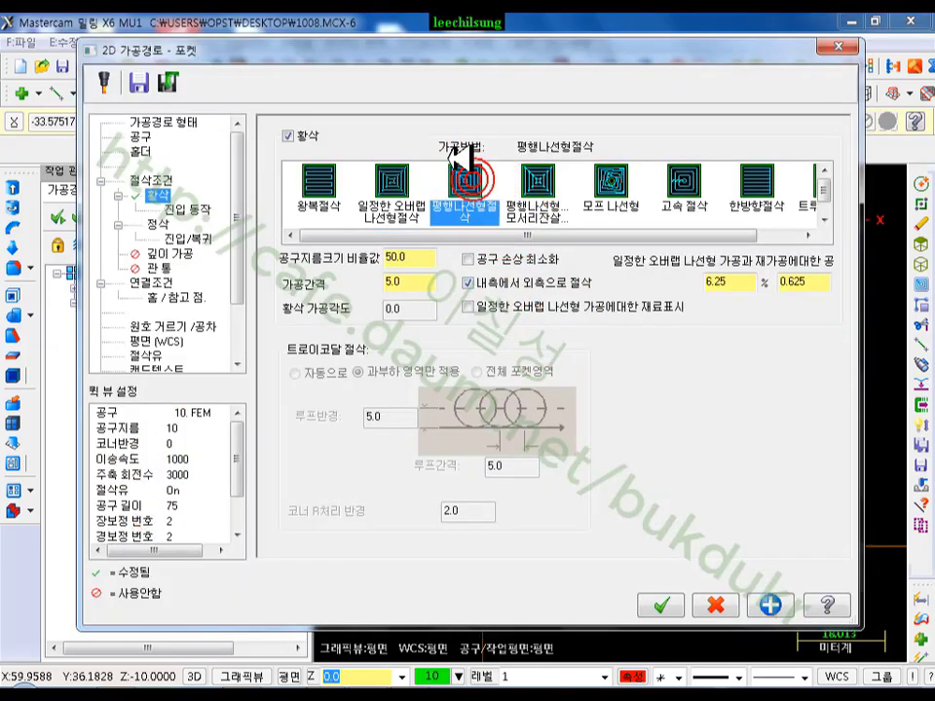
left_click(552, 183)
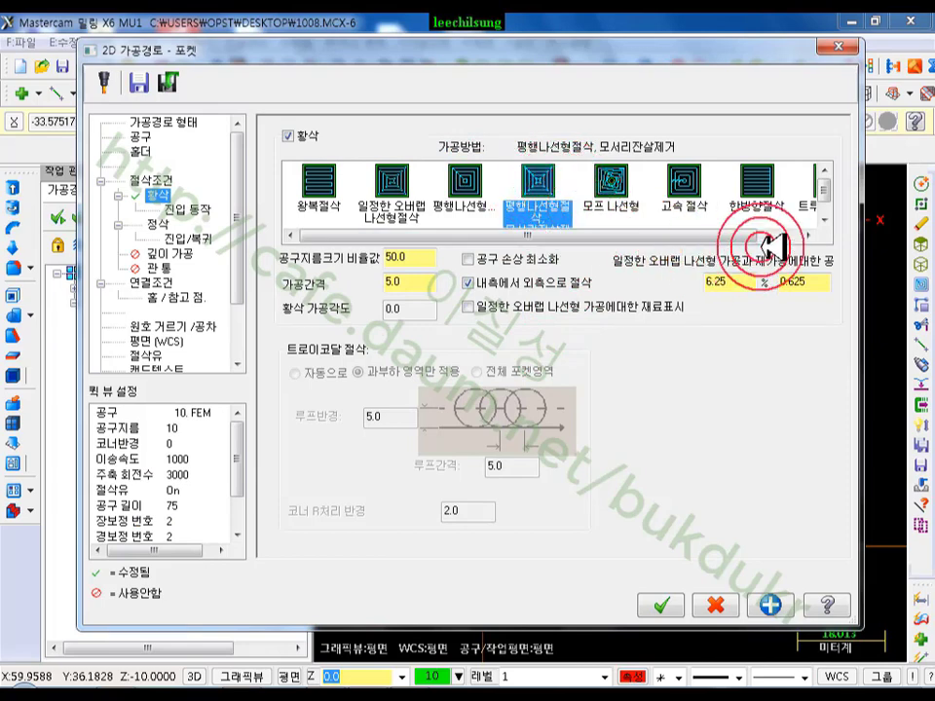
left_click_drag(824, 186, 826, 196)
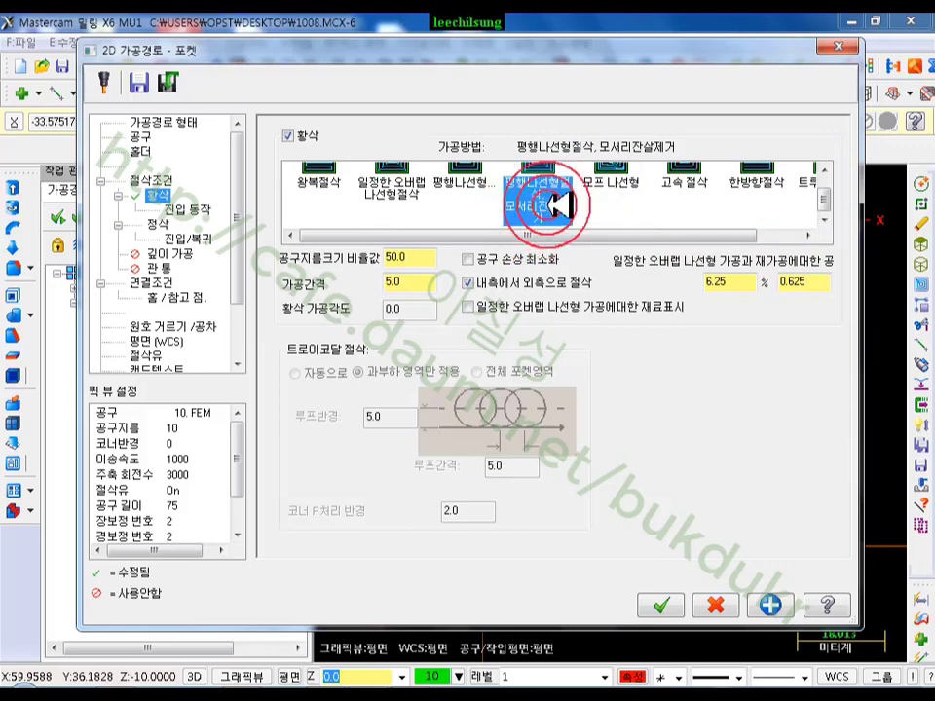
left_click(662, 605)
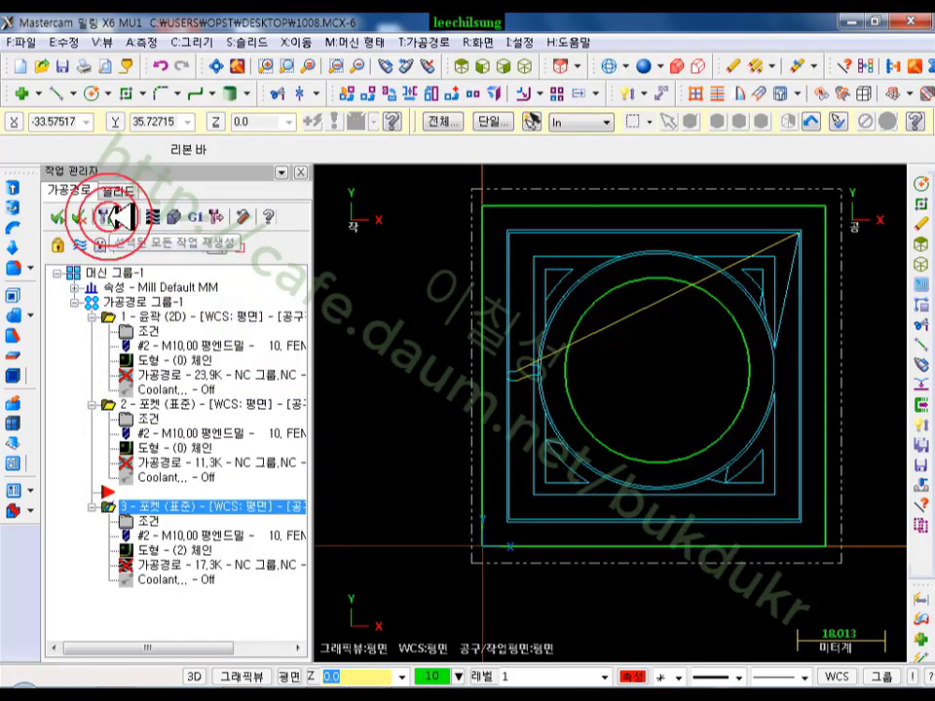
left_click(109, 216)
scroll(612, 289, "down", 4)
scroll(690, 270, "up", 6)
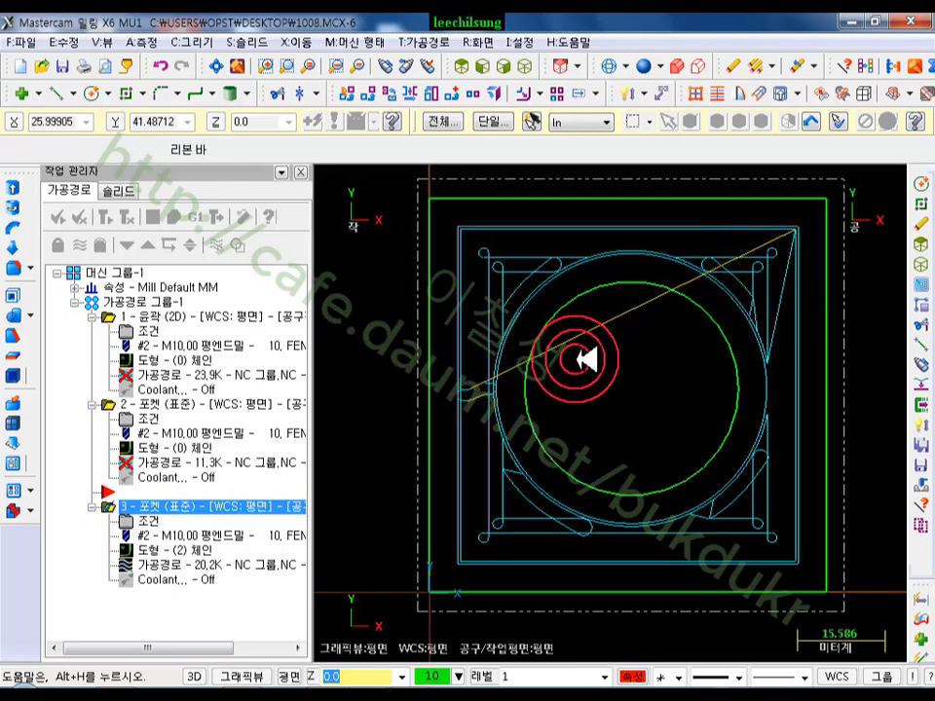
- Backplot the corner-cleanup spiral pocket through its roughing passes and examine the material left at the circular island
left_click(190, 562)
left_click(589, 185)
mouse_move(596, 180)
left_mouse_down()
mouse_move(762, 188)
mouse_move(794, 201)
left_mouse_up()
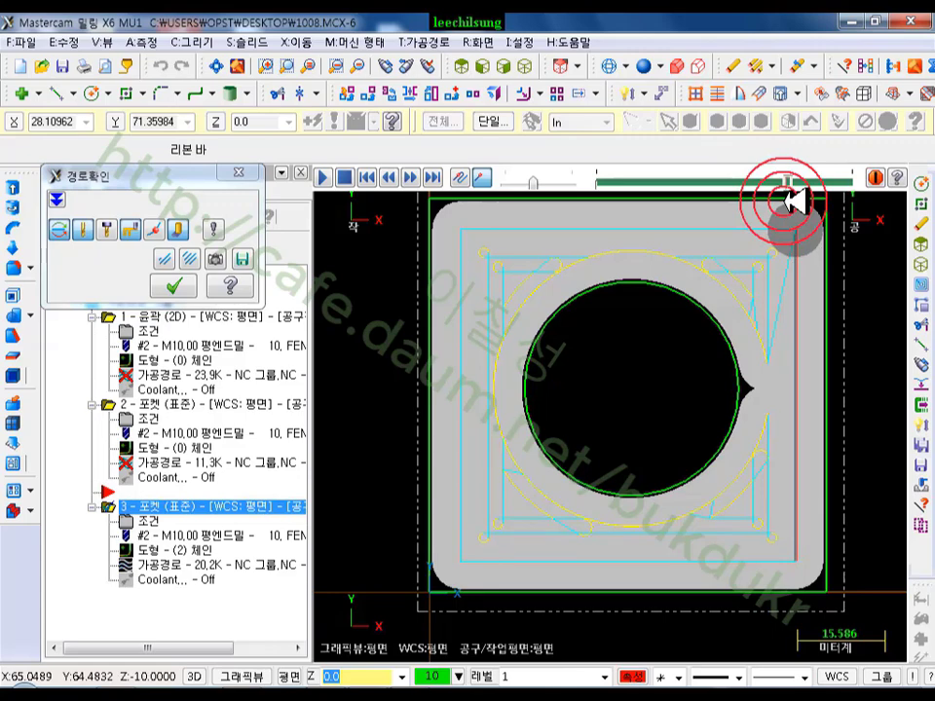
scroll(756, 360, "up", 6)
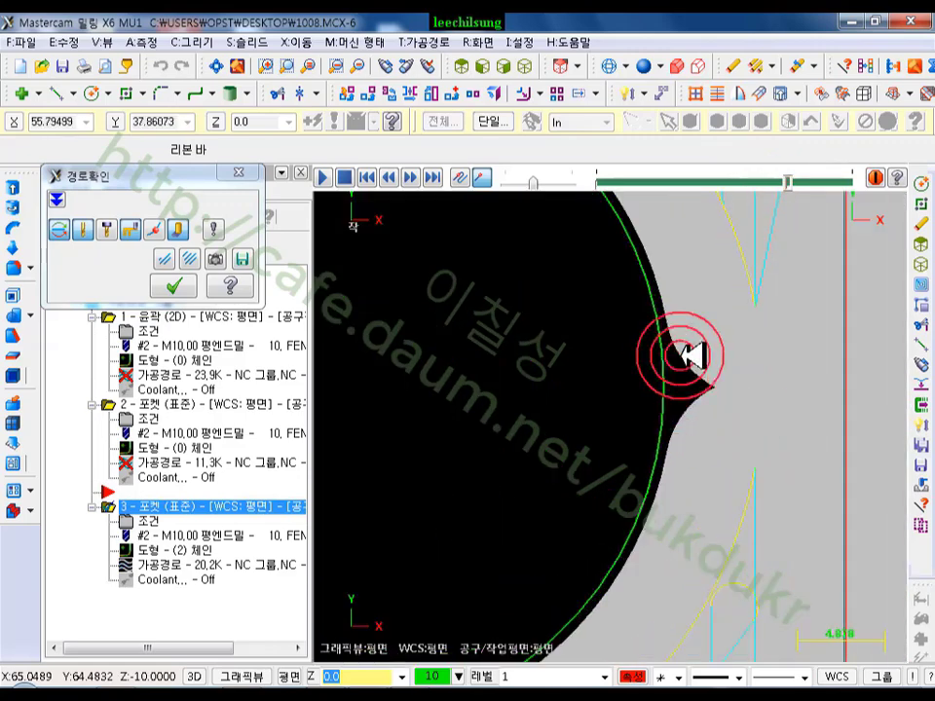
scroll(760, 403, "down", 6)
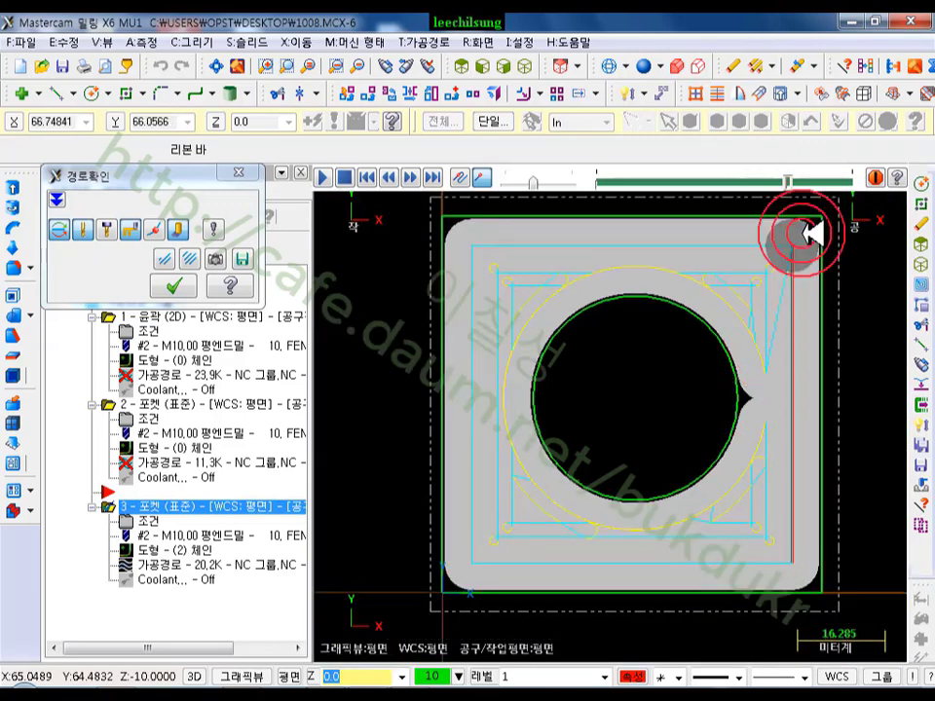
- Rewind the backplot to the early roughing passes and examine the small corner-cleanup loops in the lower corners of the pocket
left_click_drag(794, 185, 678, 257)
scroll(500, 292, "up", 2)
scroll(559, 303, "down", 2)
scroll(824, 532, "up", 2)
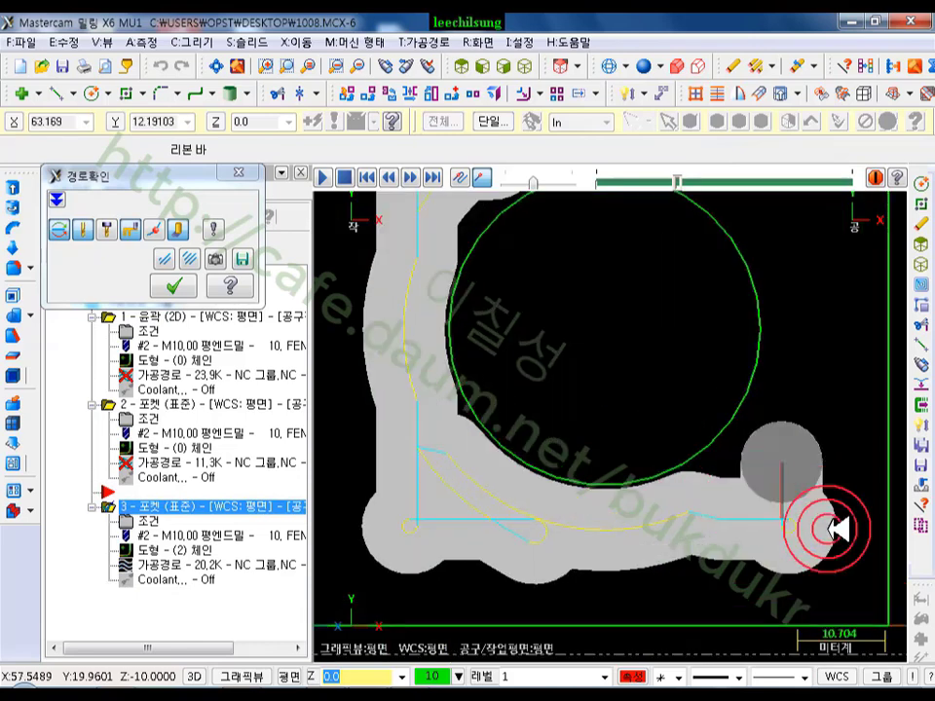
scroll(740, 583, "up", 4)
scroll(740, 583, "up", 2)
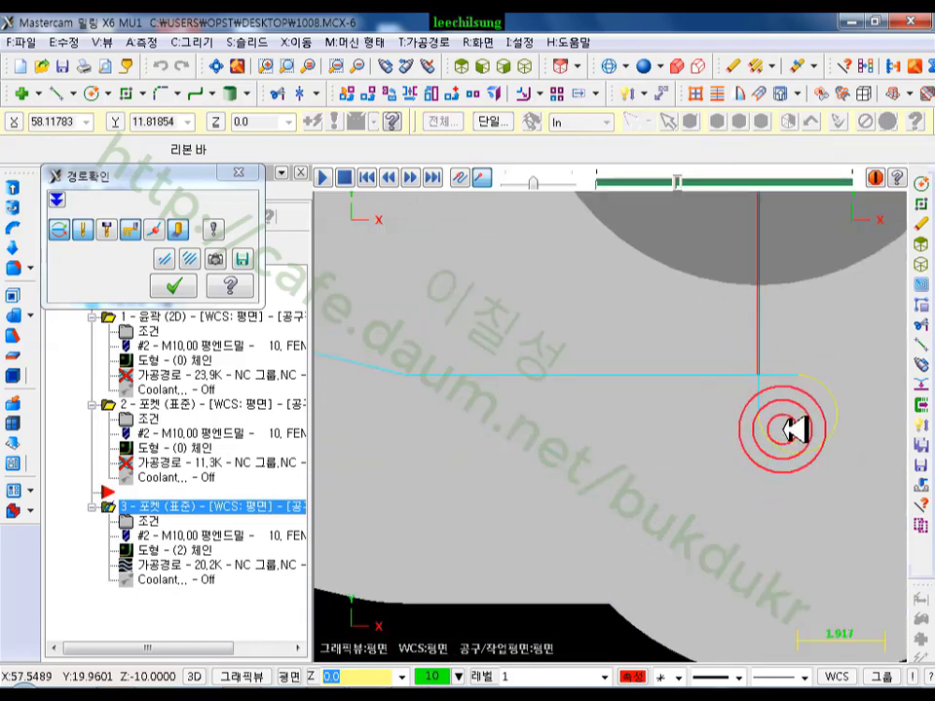
scroll(735, 528, "down", 4)
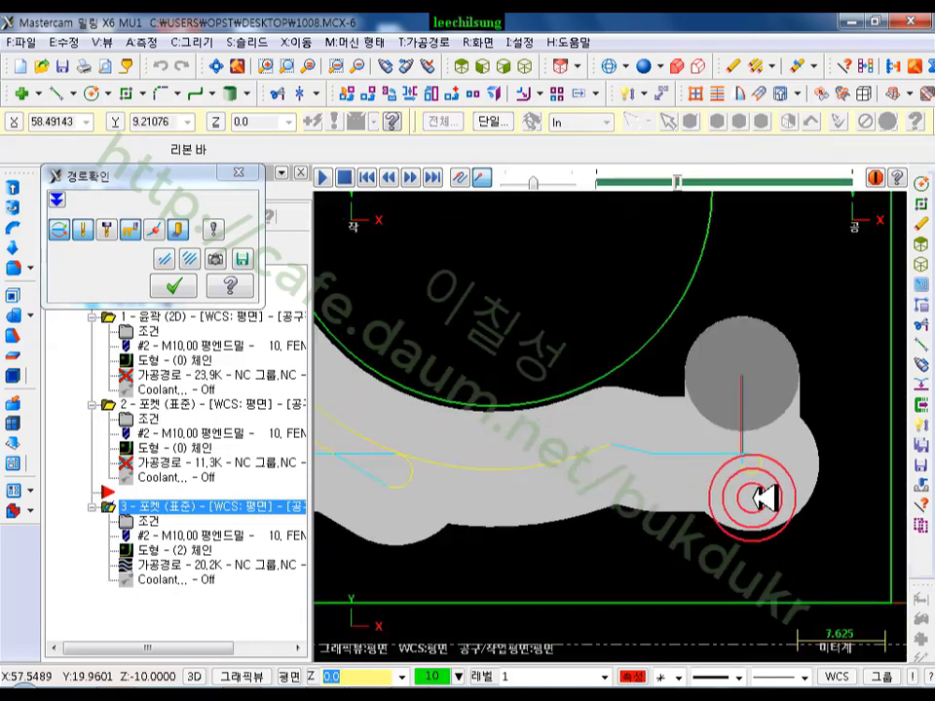
scroll(643, 380, "down", 1)
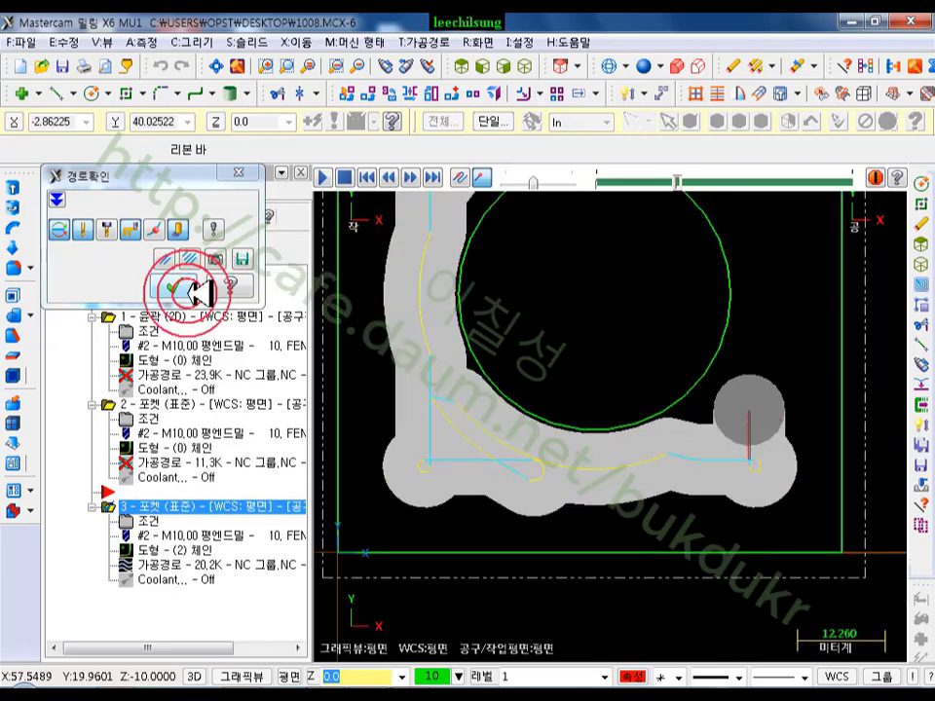
- Change the roughing method of pocket operation 3 to morph spiral (모프 나선형) and regenerate its toolpath
left_click(173, 285)
scroll(577, 443, "down", 1)
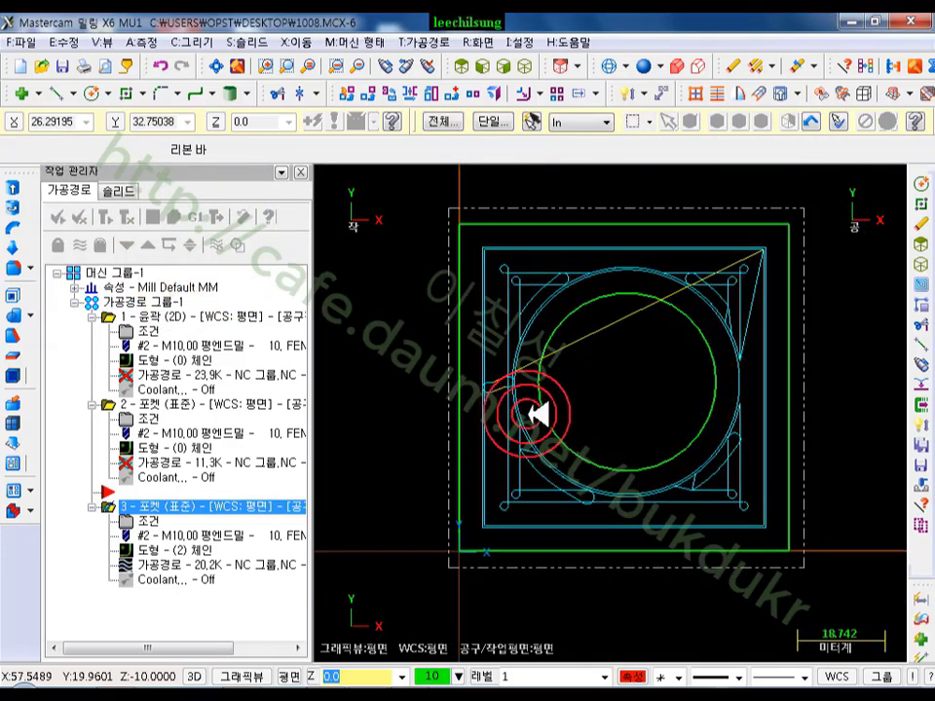
left_click(154, 521)
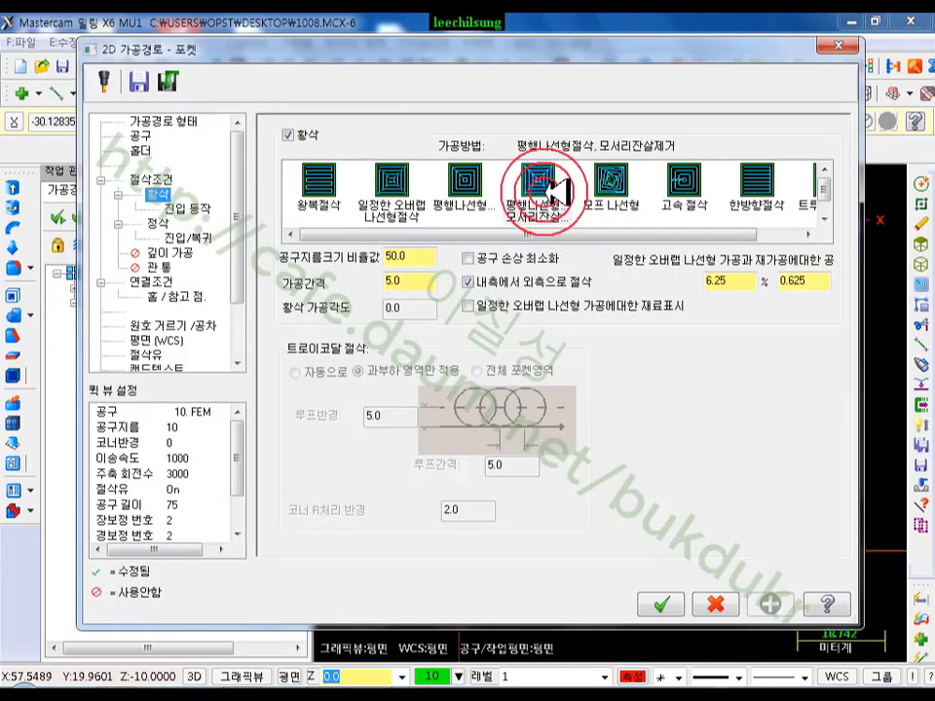
left_click(388, 179)
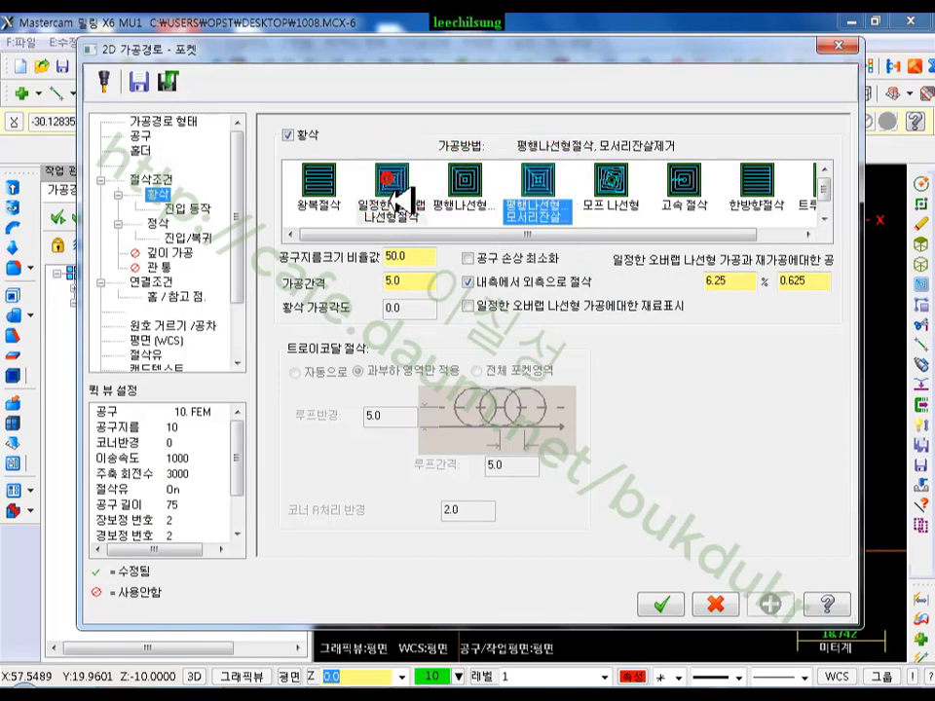
left_click(542, 181)
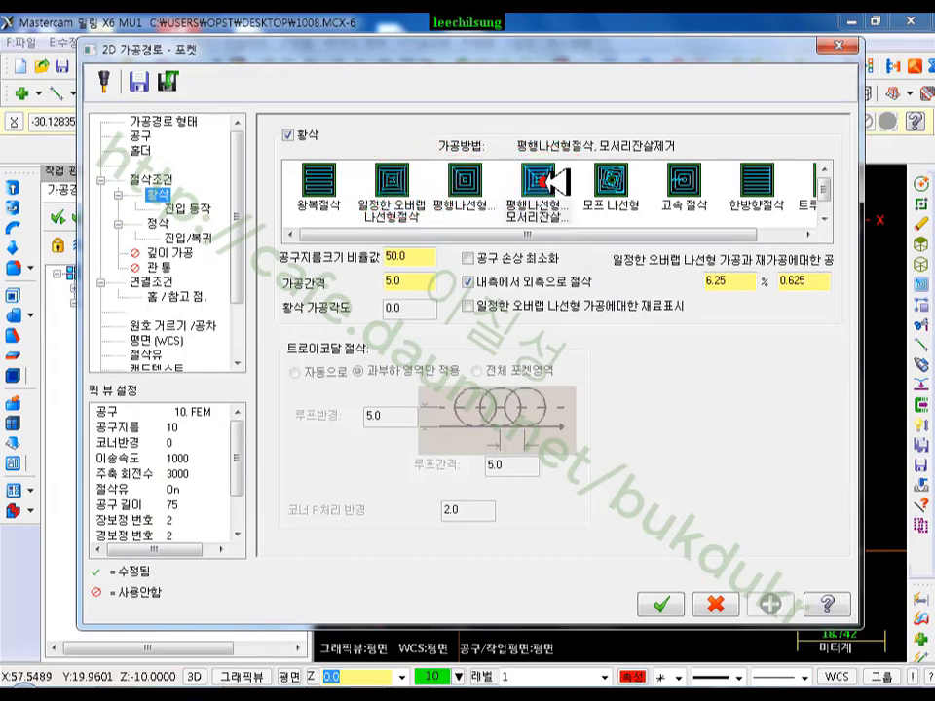
left_click(624, 208)
left_click(661, 604)
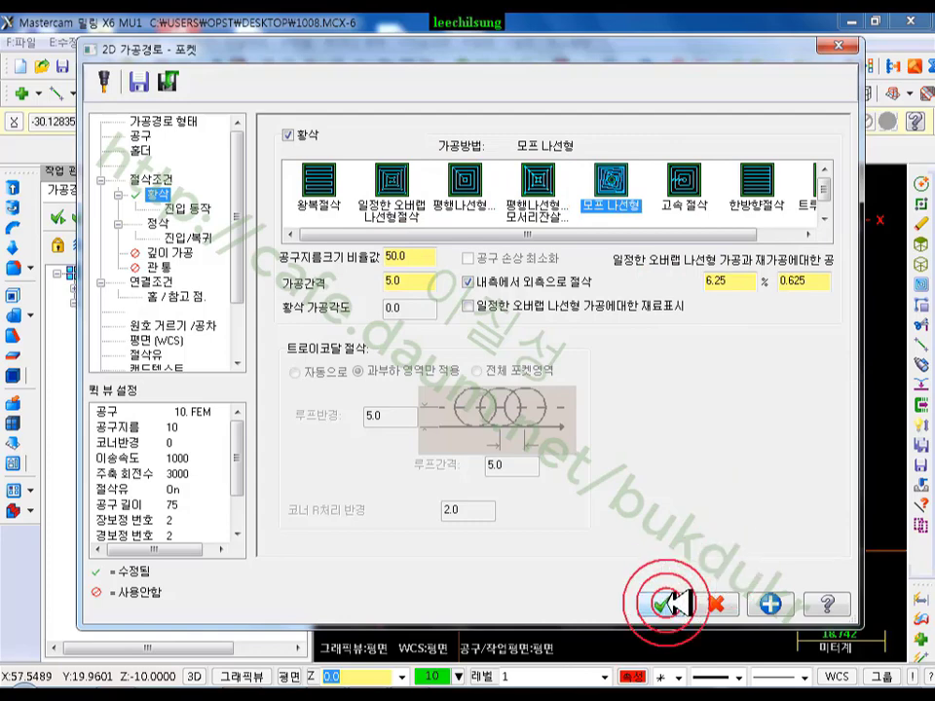
left_click(188, 275)
left_click(117, 208)
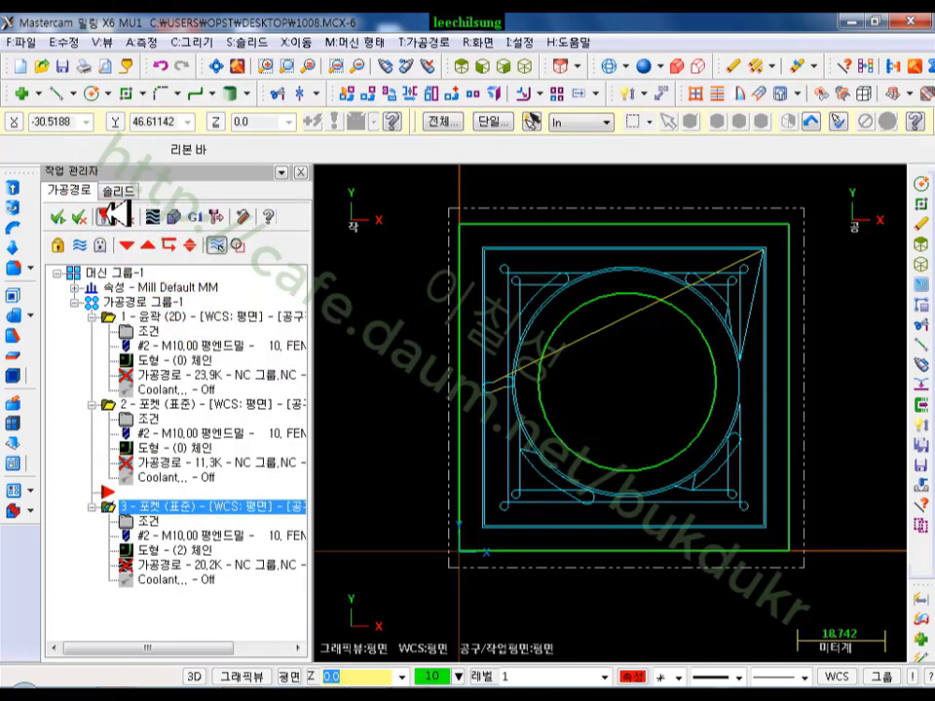
- Backplot the morph spiral pocket toolpath through to its end and close the path check
scroll(674, 444, "down", 3)
scroll(574, 476, "up", 3)
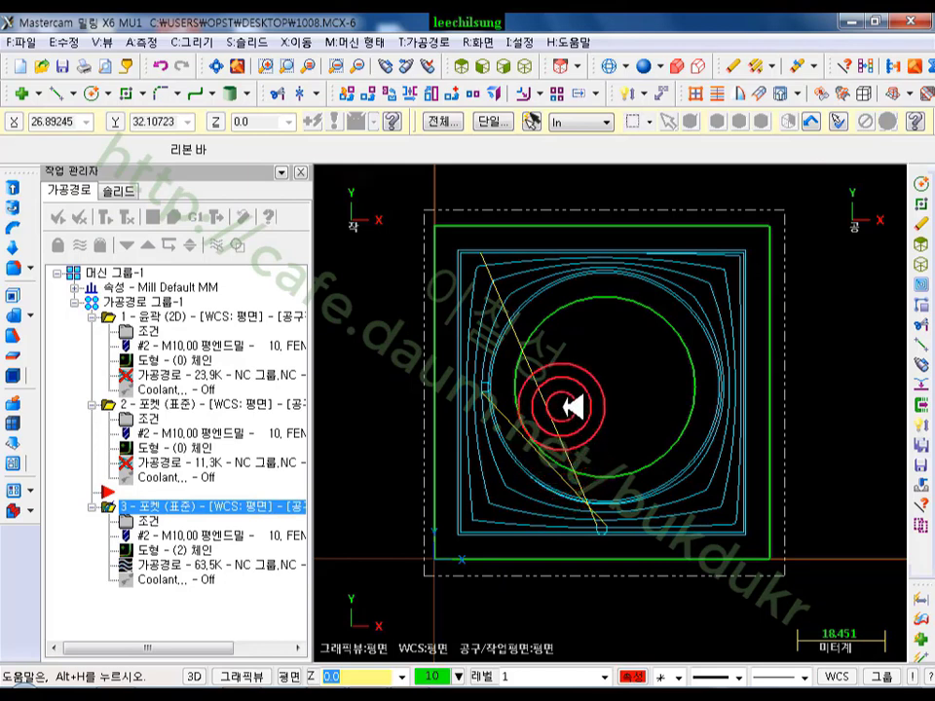
left_click(167, 563)
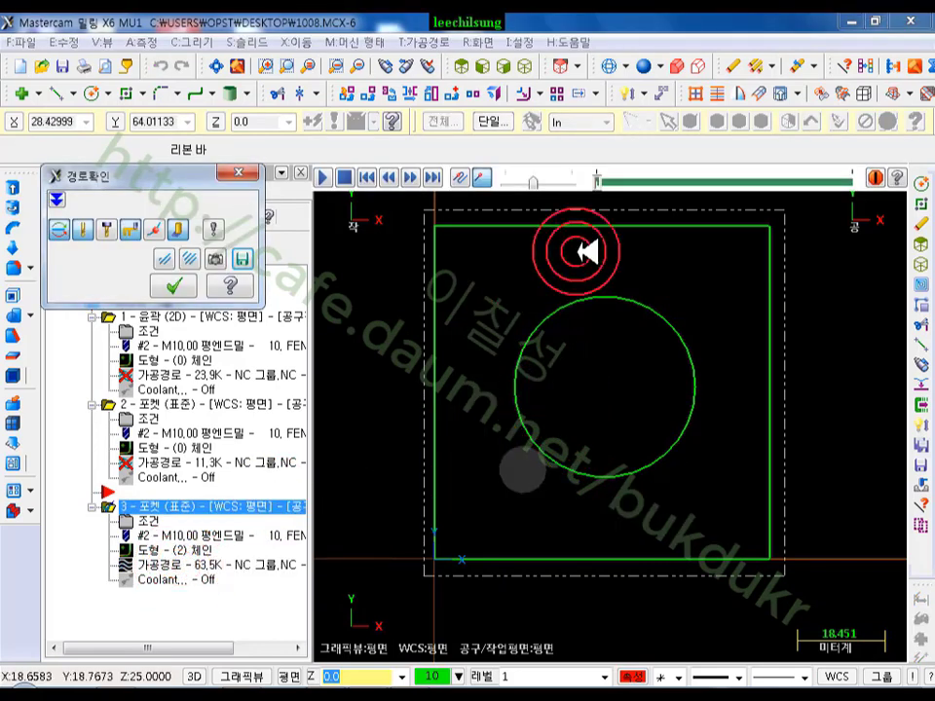
left_click_drag(596, 183, 864, 195)
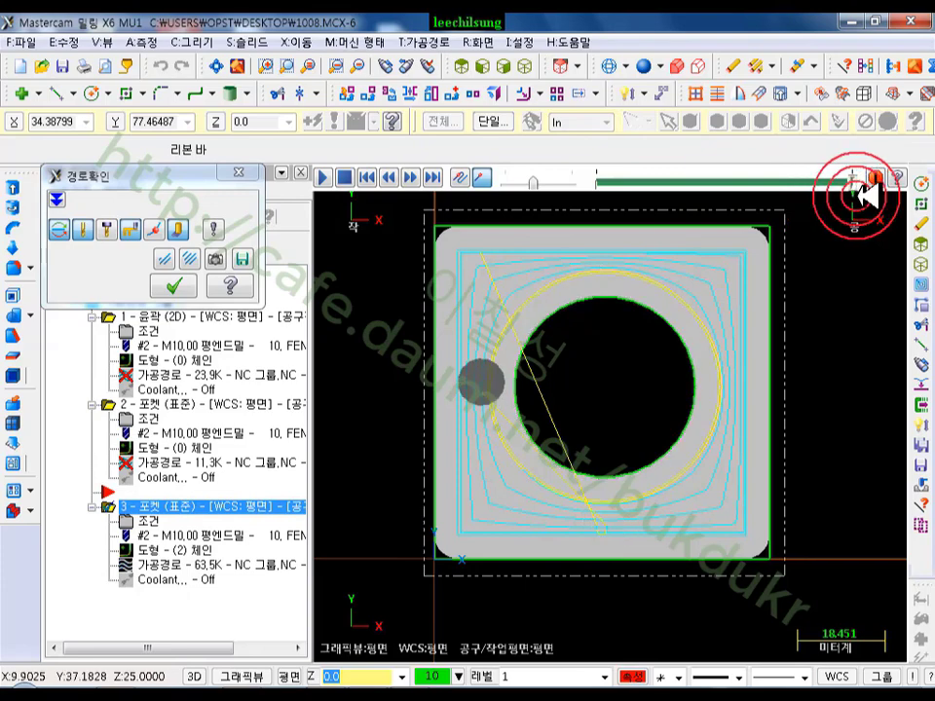
left_click(173, 285)
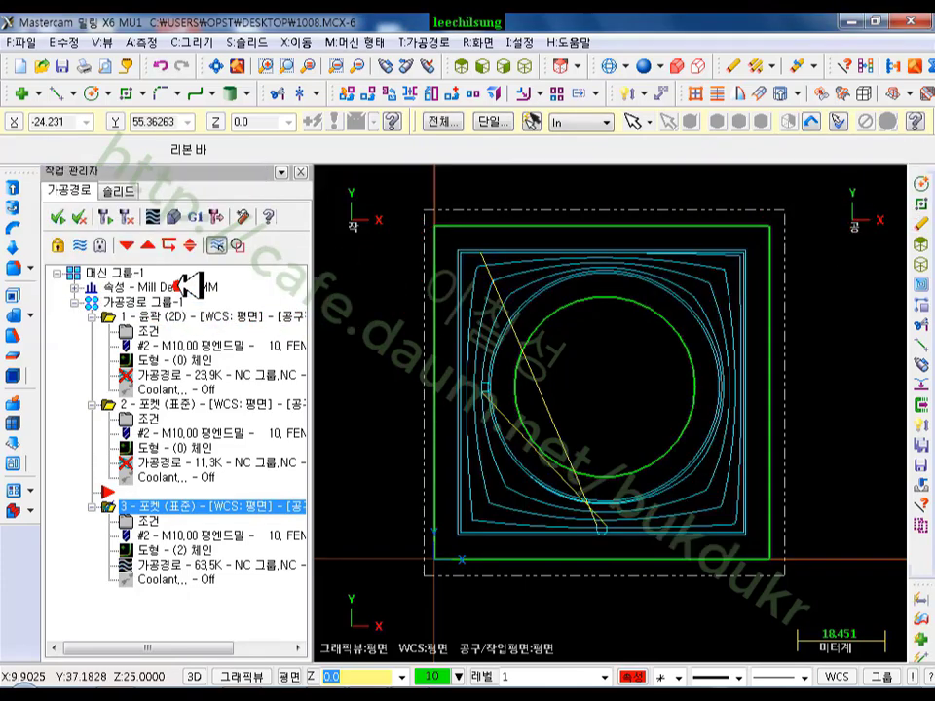
- Backplot operation 3 to its end with the swept material display off and the toolpath endpoints shown
scroll(523, 402, "up", 5)
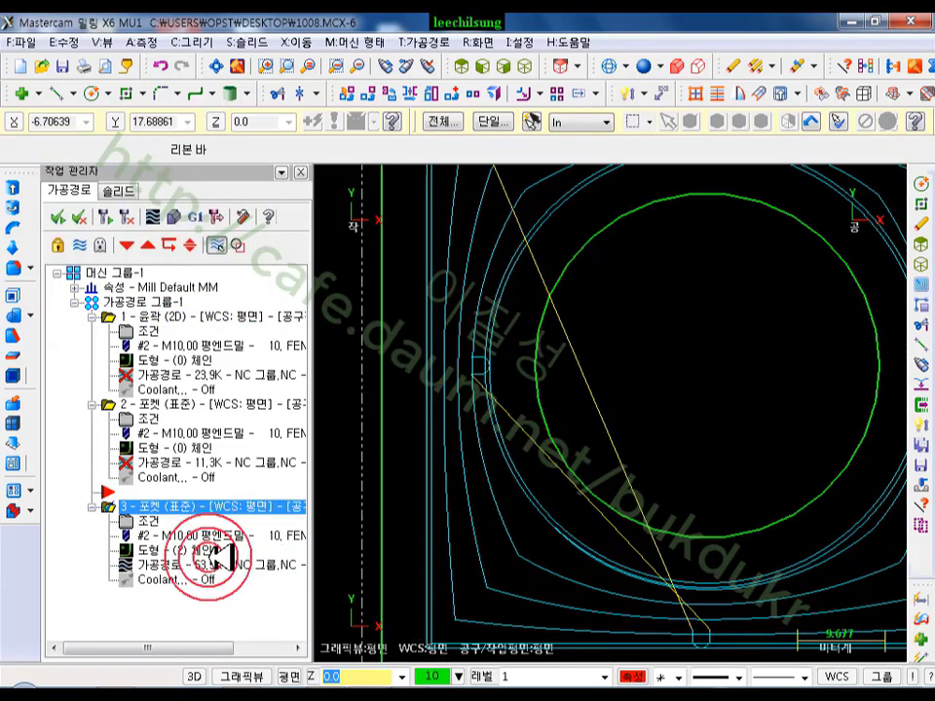
left_click(201, 564)
left_click(177, 229)
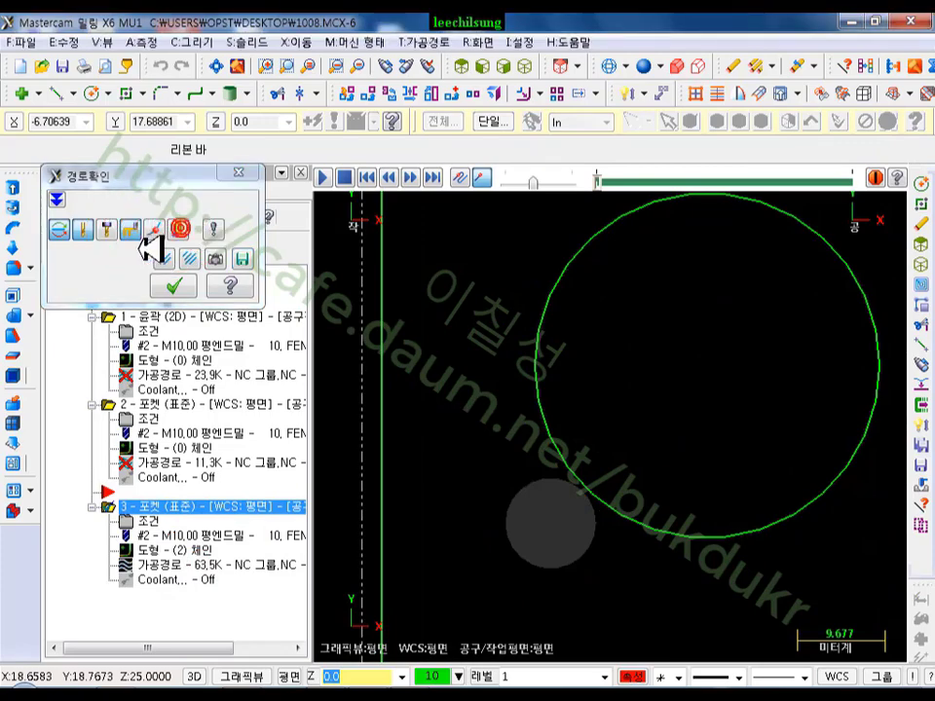
left_click(155, 228)
scroll(458, 439, "down", 7)
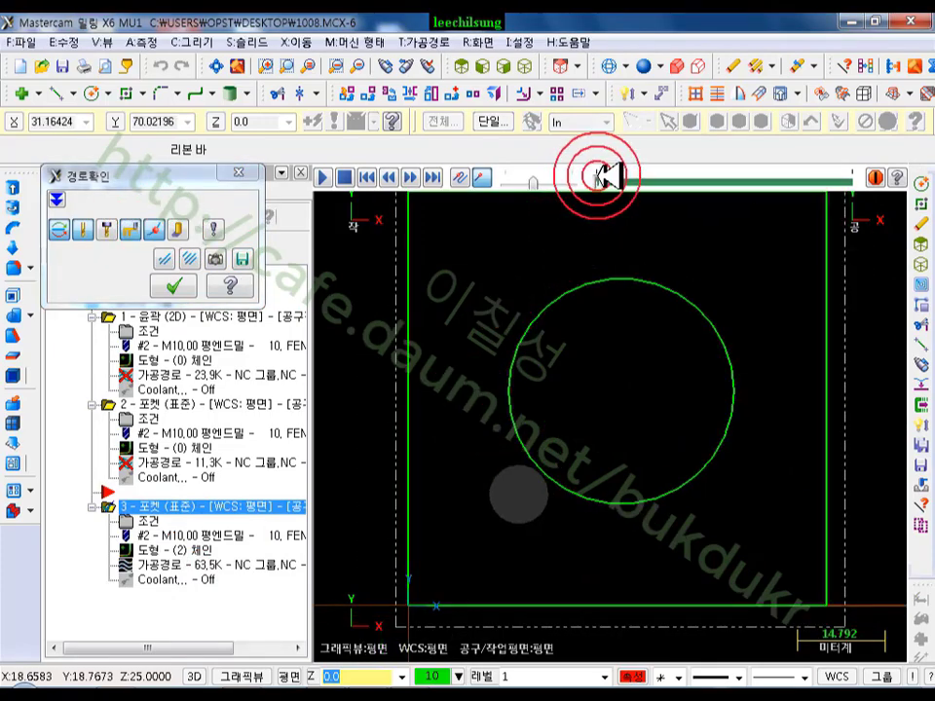
mouse_move(609, 176)
left_mouse_down()
mouse_move(589, 168)
mouse_move(881, 179)
left_mouse_up()
- Examine the endpoint spacing along the morph spiral passes at the pocket's sides and corners, closing the path check when finished
scroll(793, 283, "up", 2)
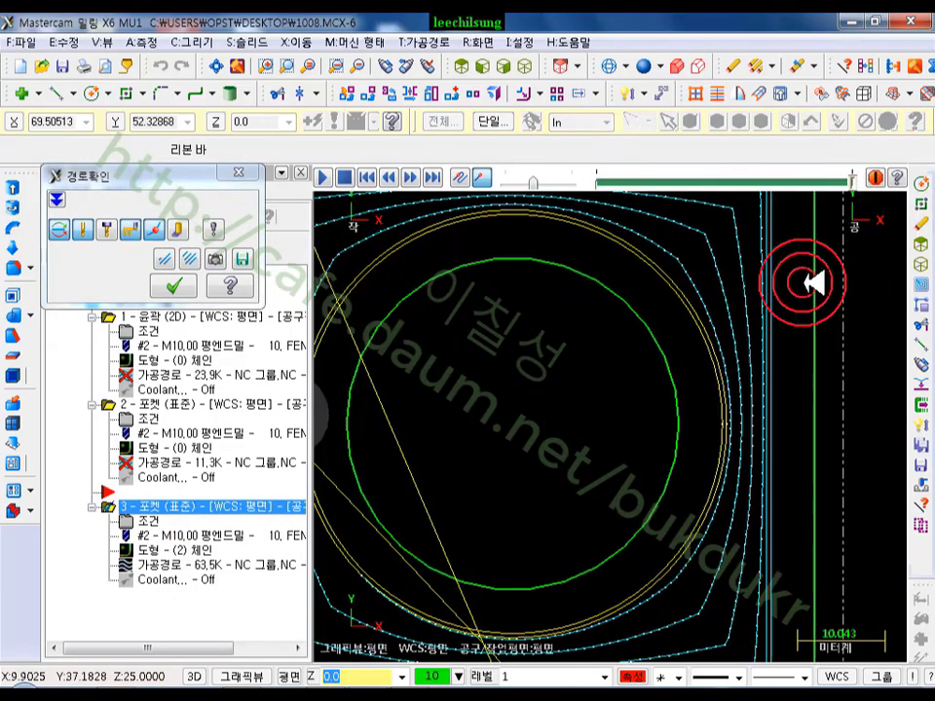
scroll(762, 396, "up", 4)
scroll(653, 359, "up", 2)
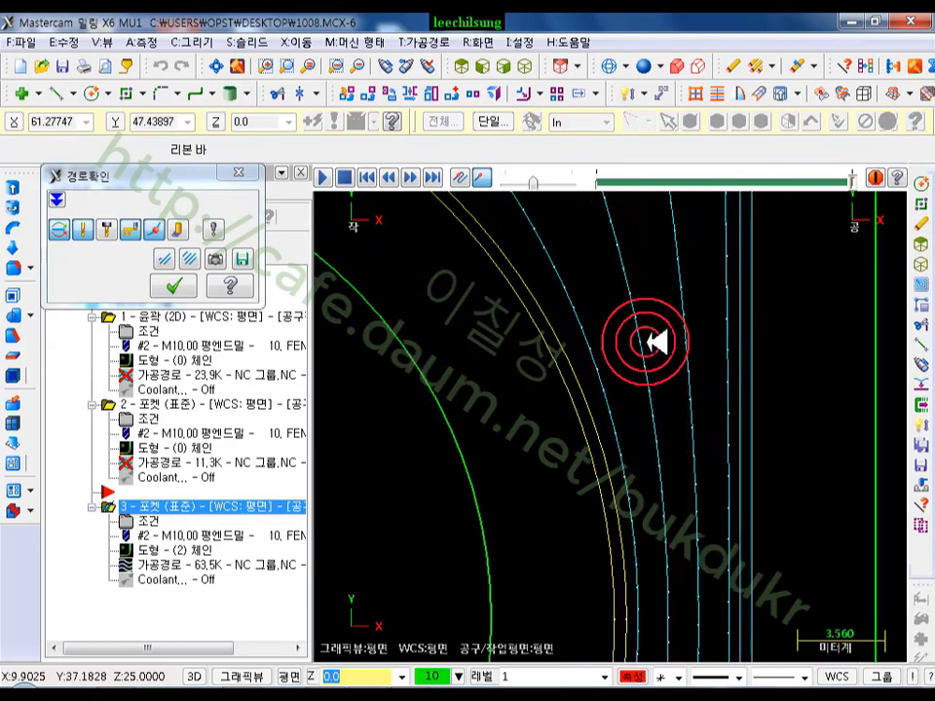
scroll(785, 510, "down", 7)
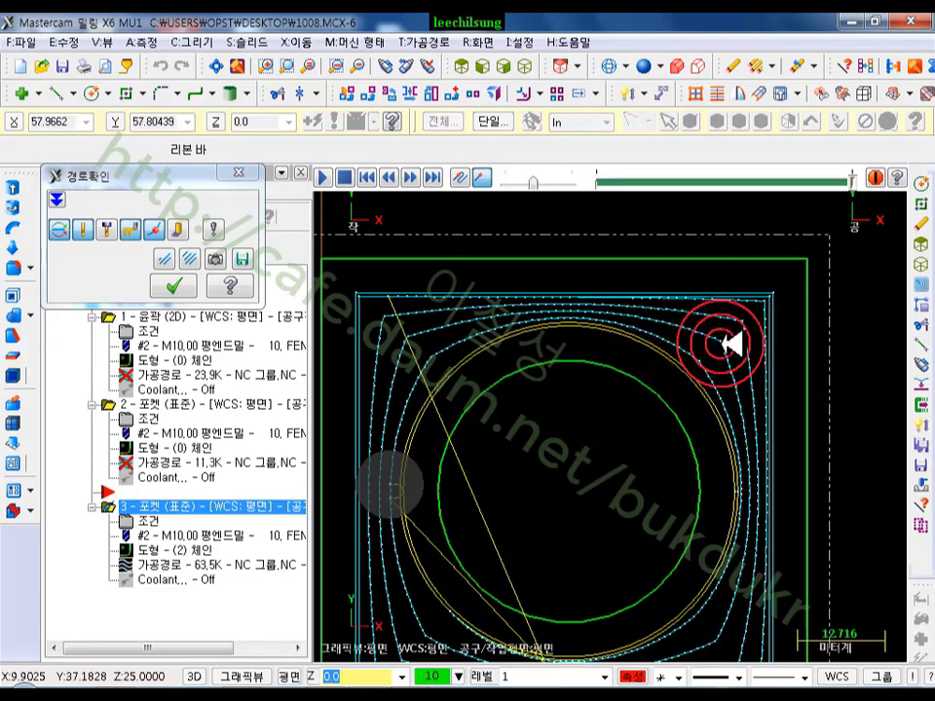
scroll(720, 330, "up", 4)
scroll(515, 296, "up", 4)
scroll(502, 246, "up", 1)
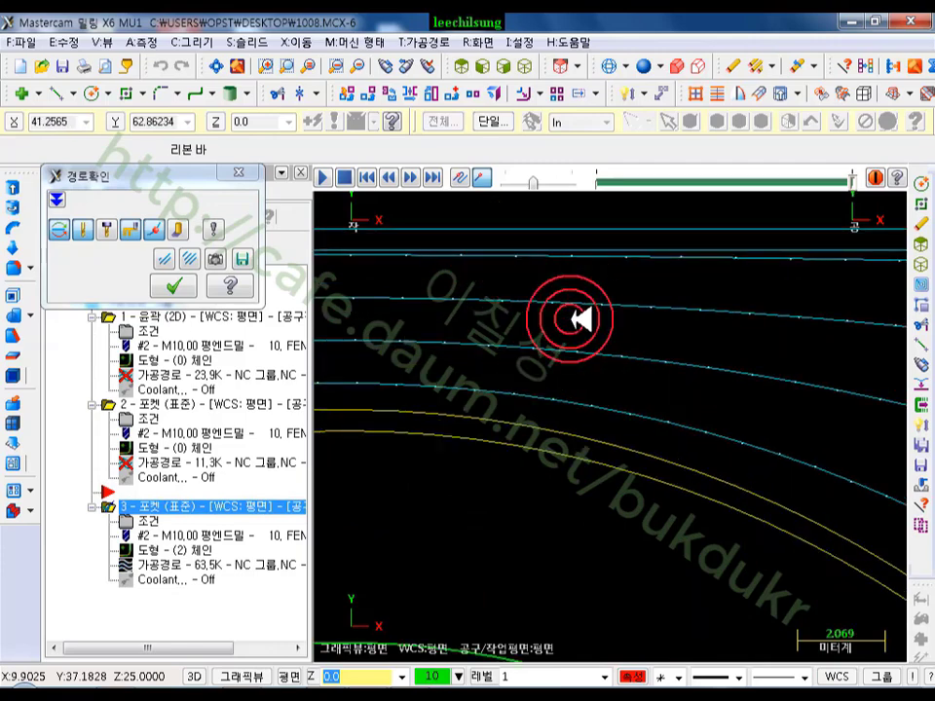
scroll(570, 317, "down", 8)
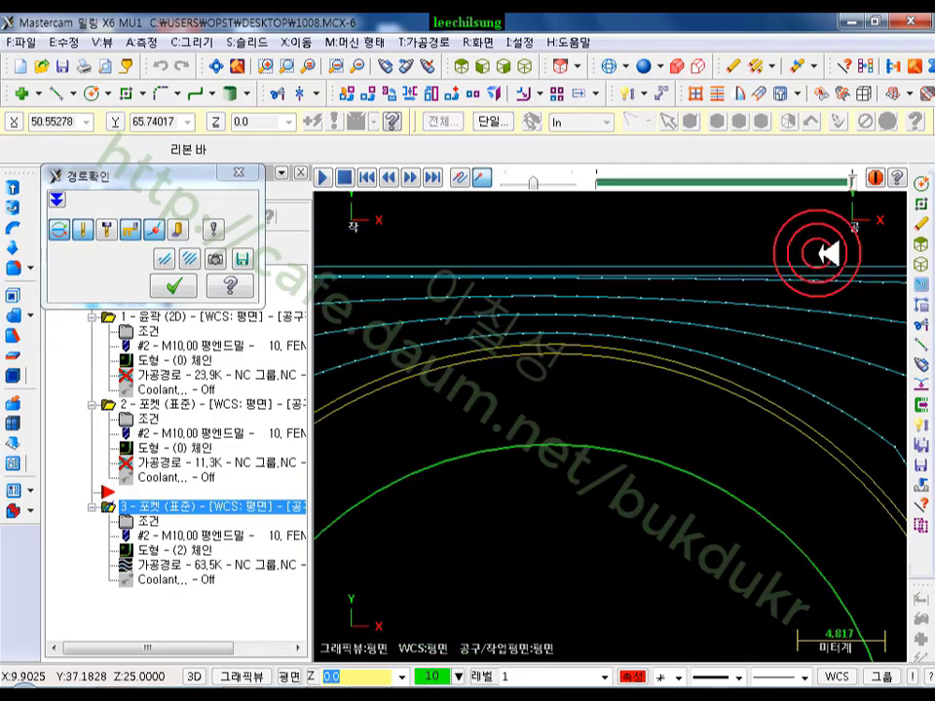
scroll(666, 242, "up", 5)
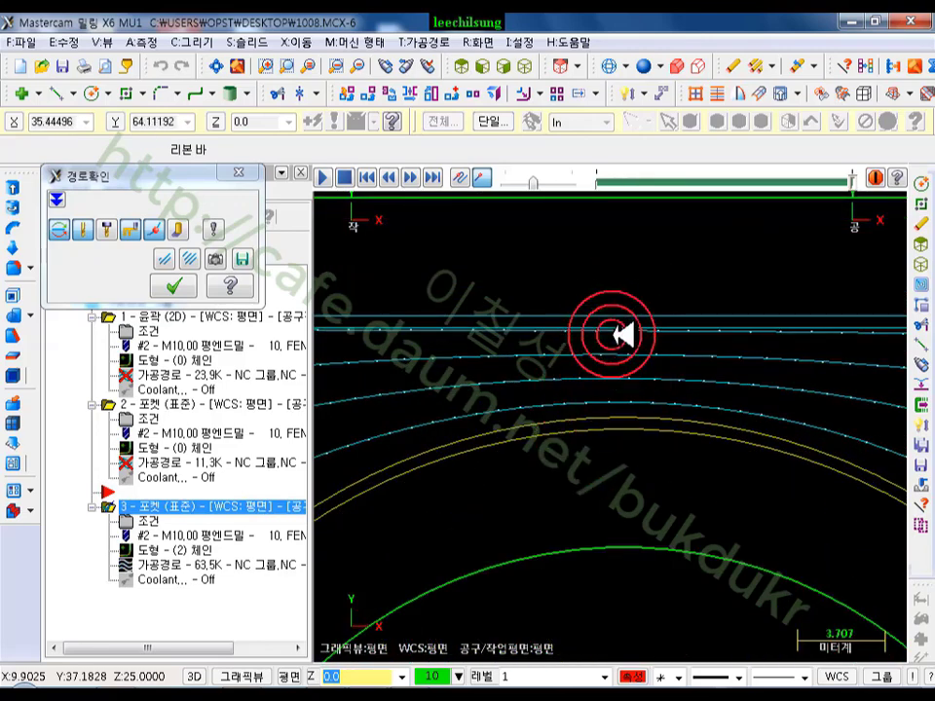
scroll(893, 390, "down", 4)
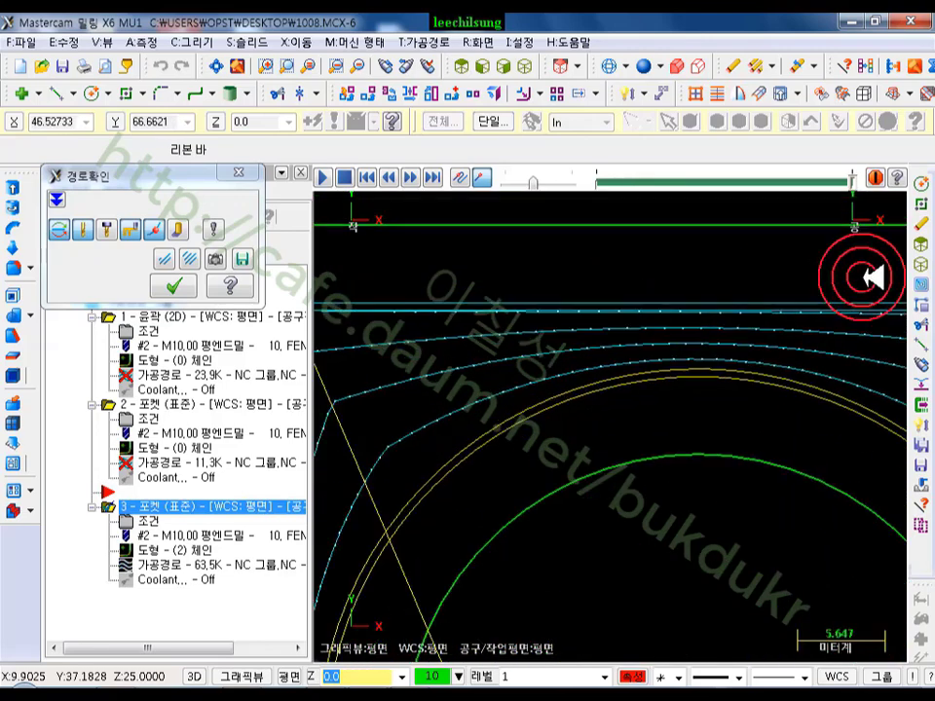
scroll(477, 356, "up", 5)
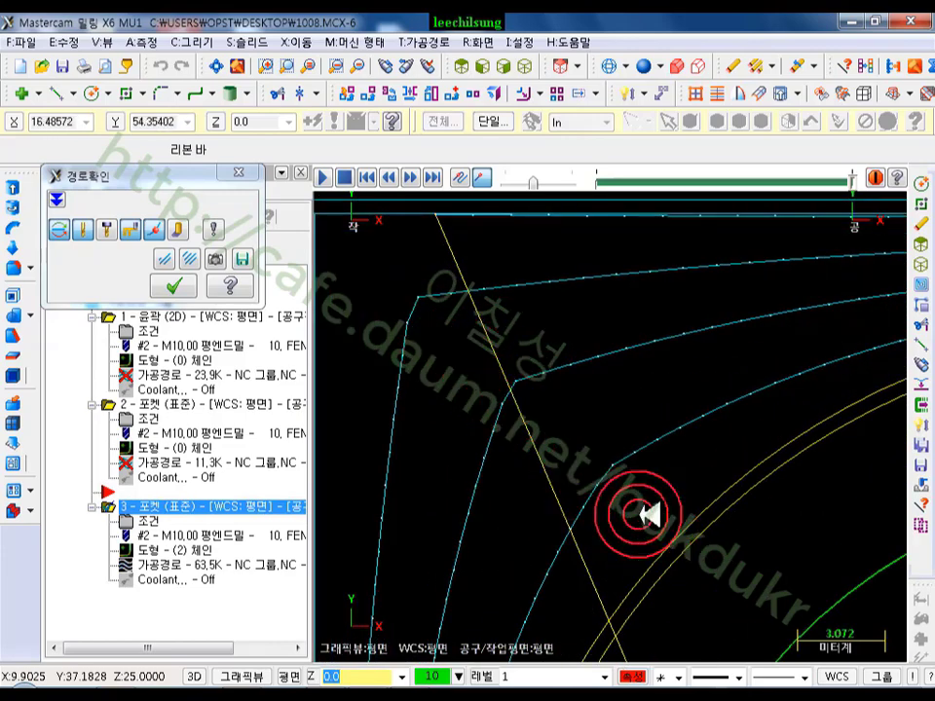
scroll(434, 293, "down", 4)
scroll(434, 292, "down", 4)
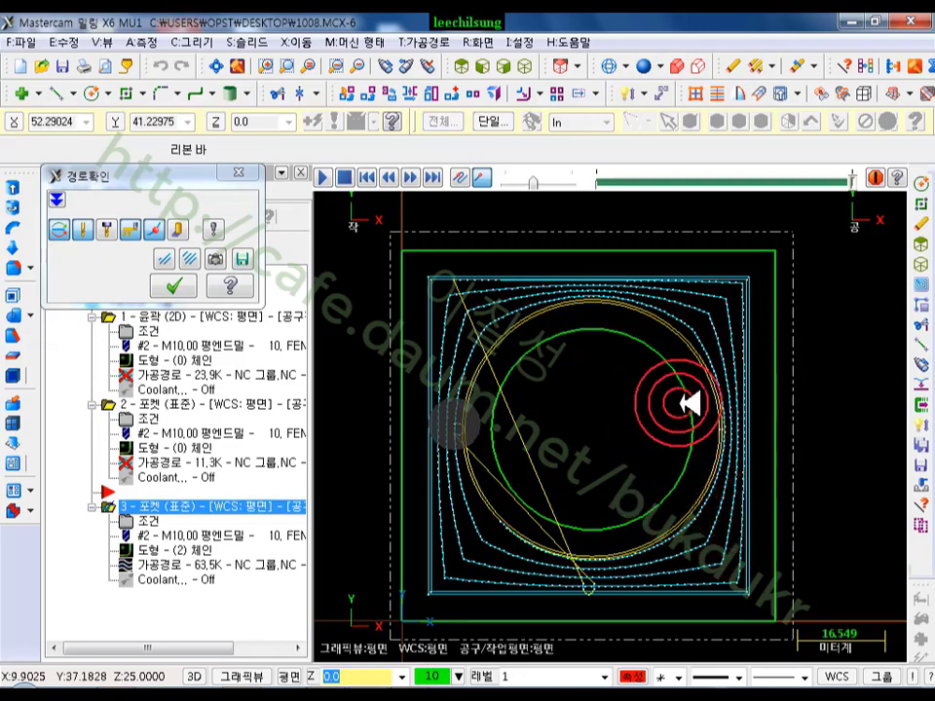
left_click(176, 285)
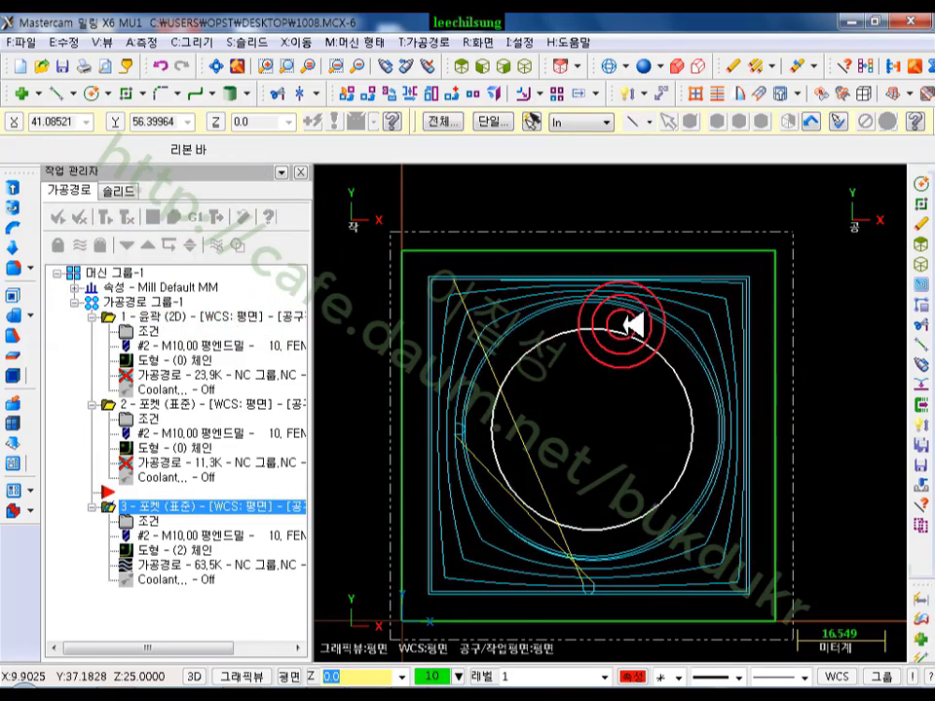
- Change the roughing method of pocket operation 3 to high speed cutting (고속 절삭) and regenerate its toolpath
left_click(148, 521)
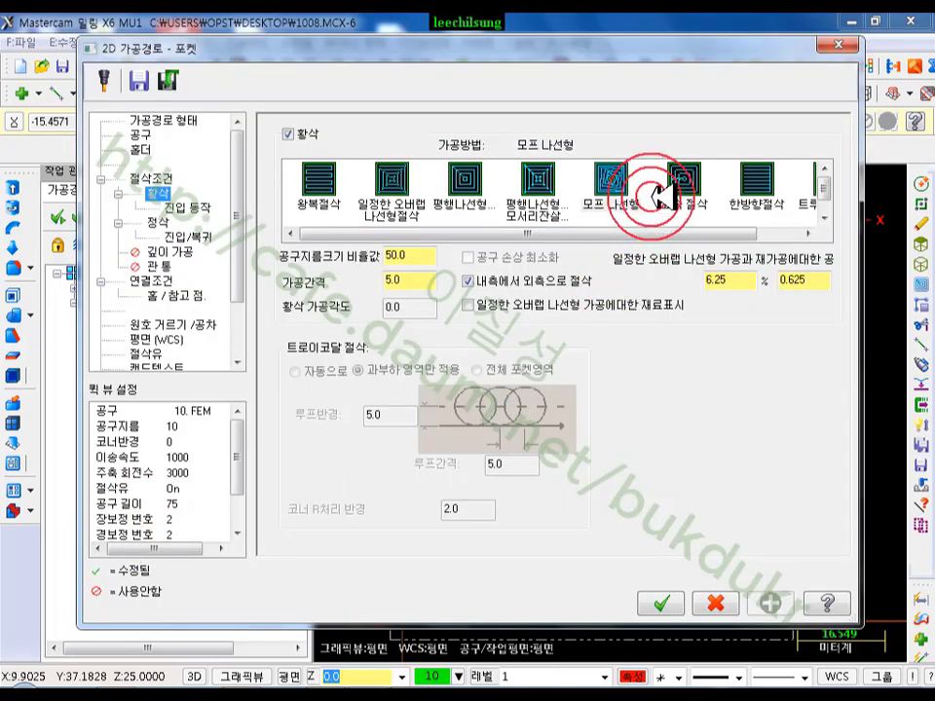
left_click(697, 202)
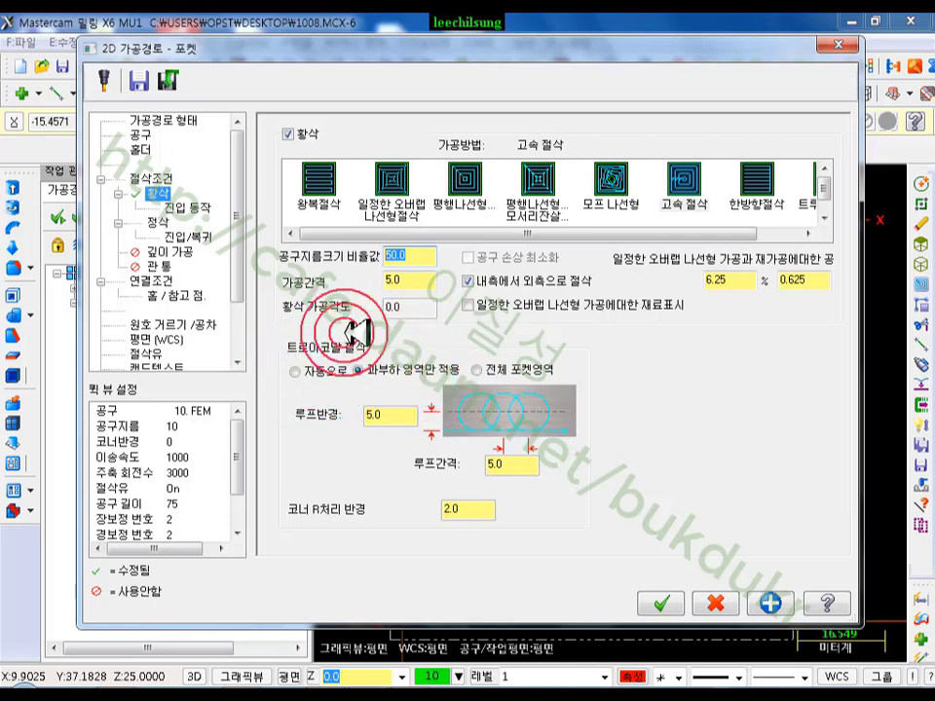
left_click(661, 603)
left_click(110, 208)
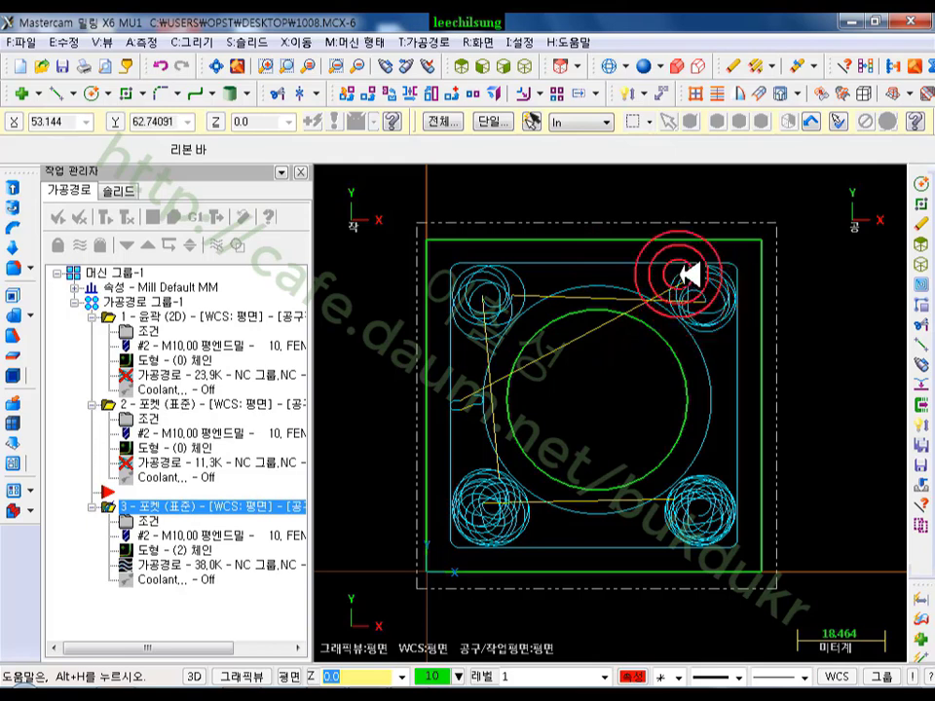
- Backplot the high speed pocket toolpath and examine the trochoidal loops in the four corners
left_click(185, 560)
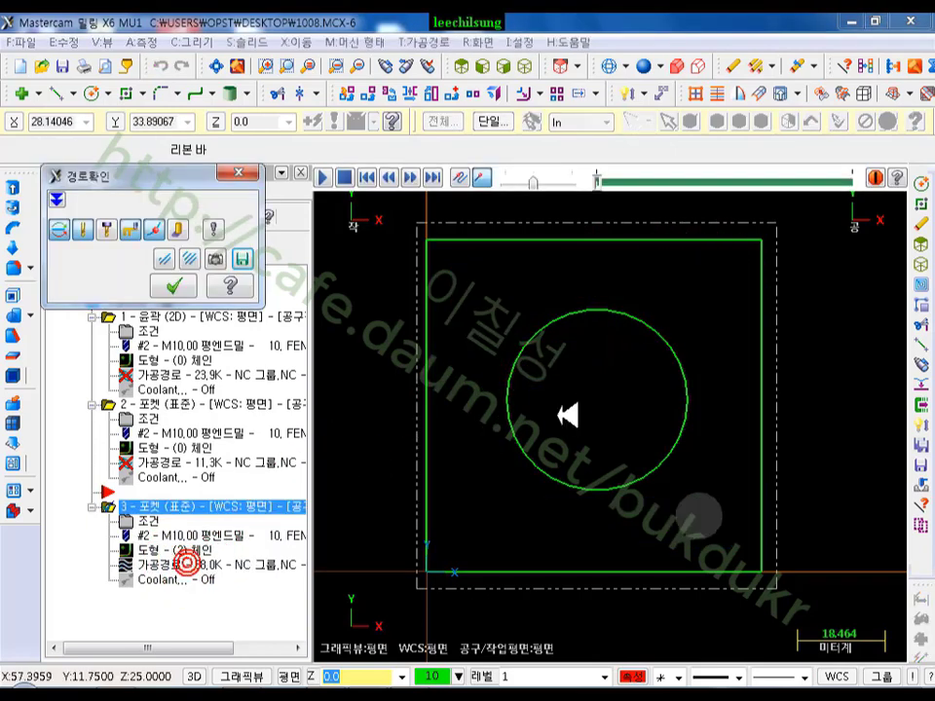
left_click(605, 178)
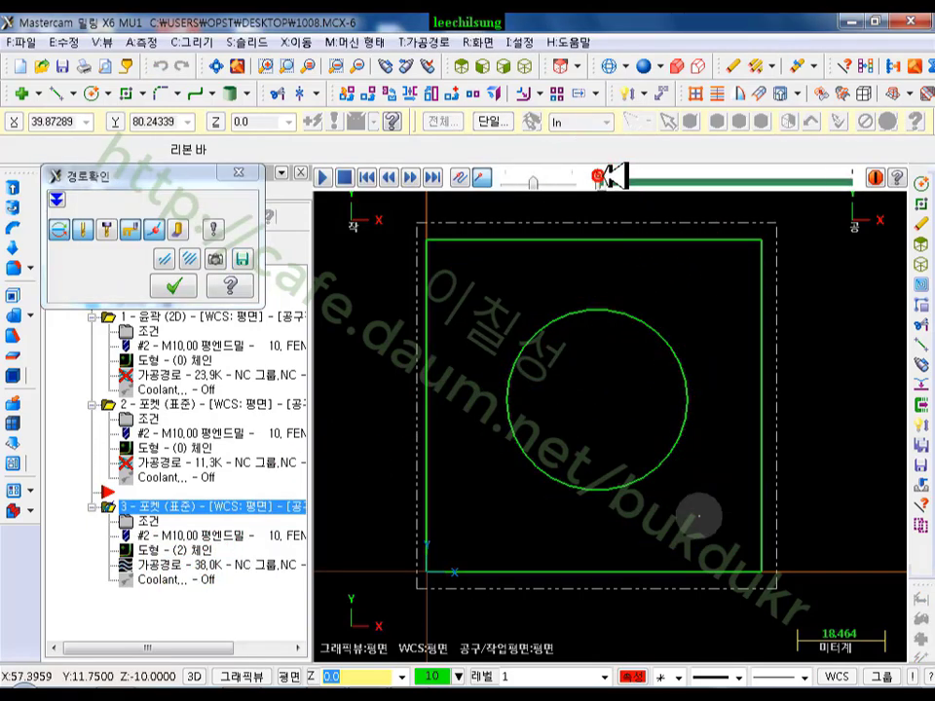
mouse_move(616, 178)
left_mouse_down()
mouse_move(730, 174)
mouse_move(820, 155)
mouse_move(794, 258)
left_mouse_up()
scroll(443, 393, "up", 2)
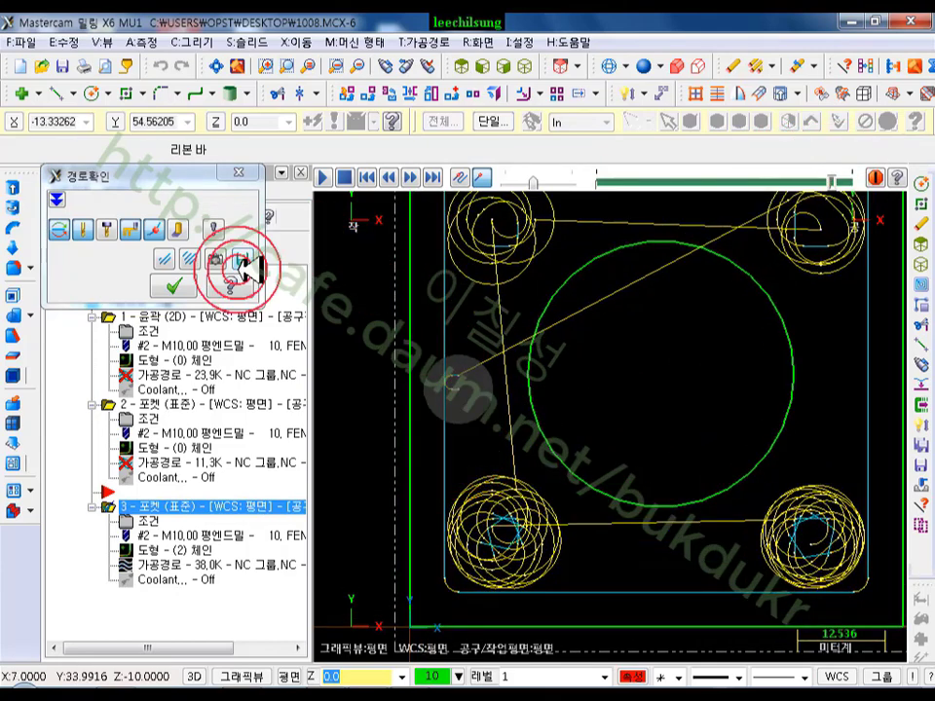
- Show the swept material and replay the moves from the corner loops onto the pocket's left edge, closing the path check when finished
left_click(181, 228)
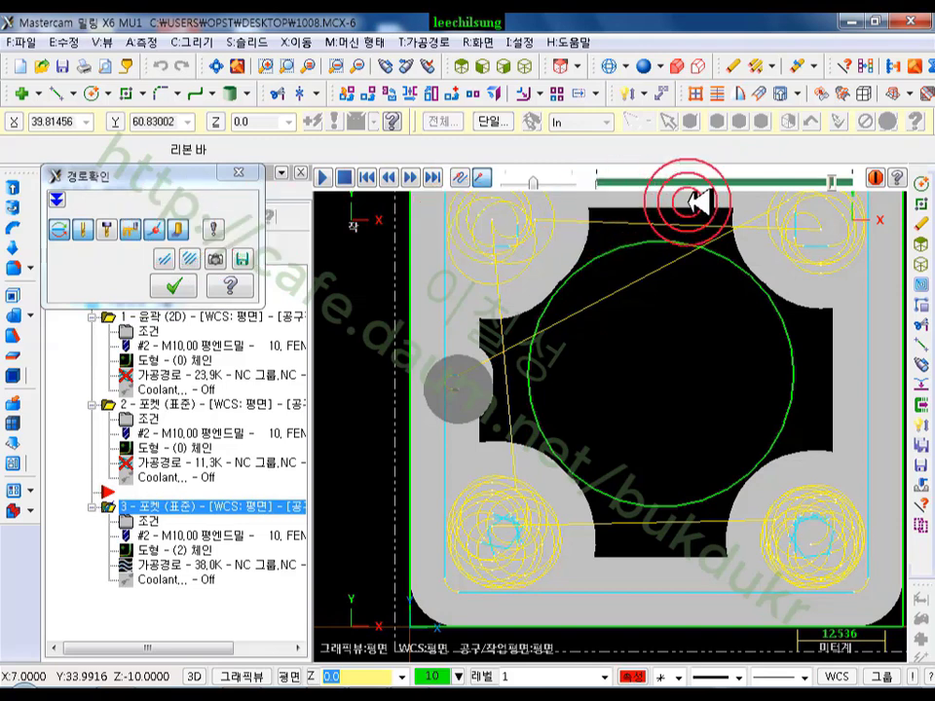
left_click(794, 181)
scroll(599, 307, "down", 3)
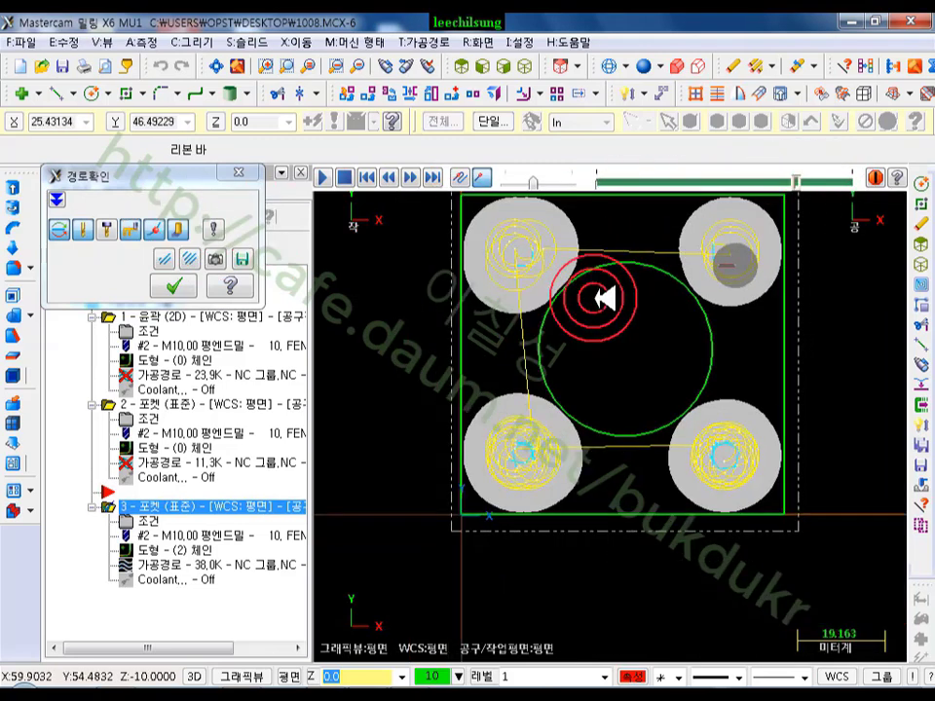
left_click(799, 181)
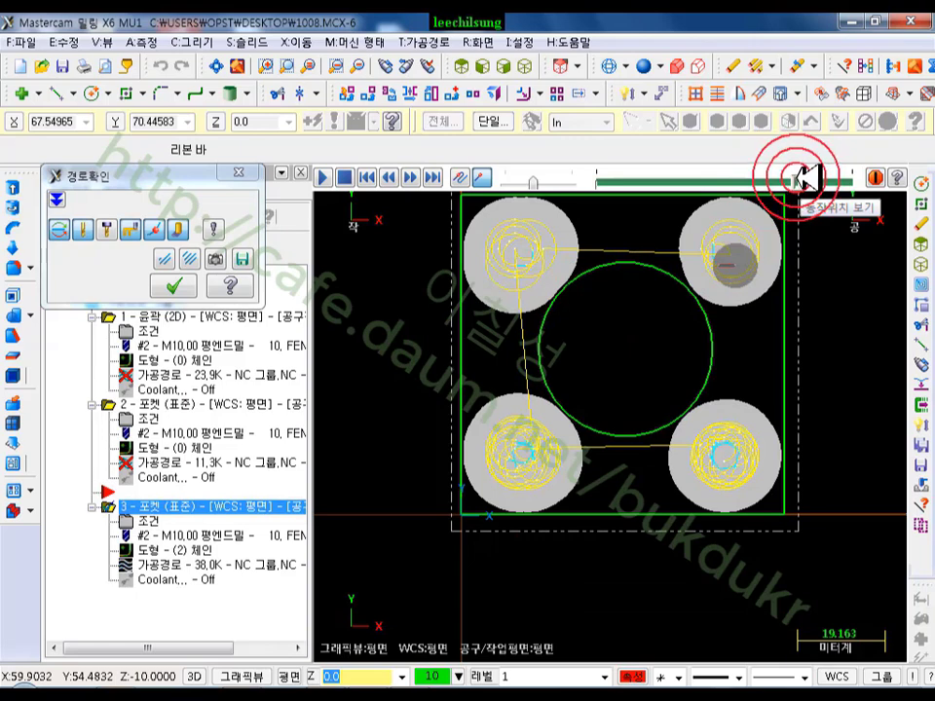
left_click_drag(798, 179, 810, 180)
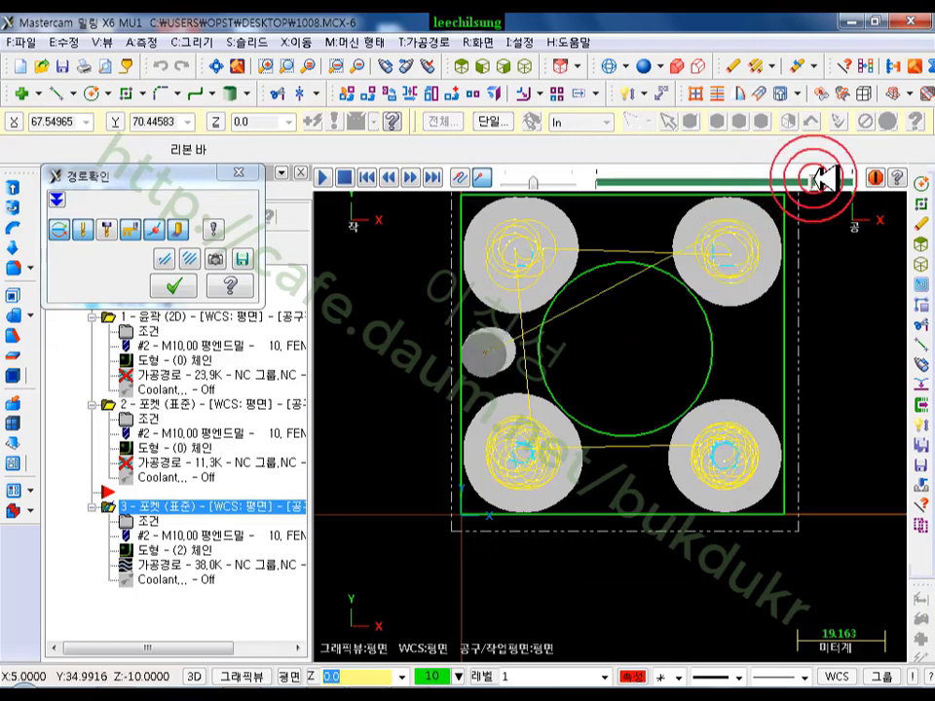
scroll(477, 397, "up", 5)
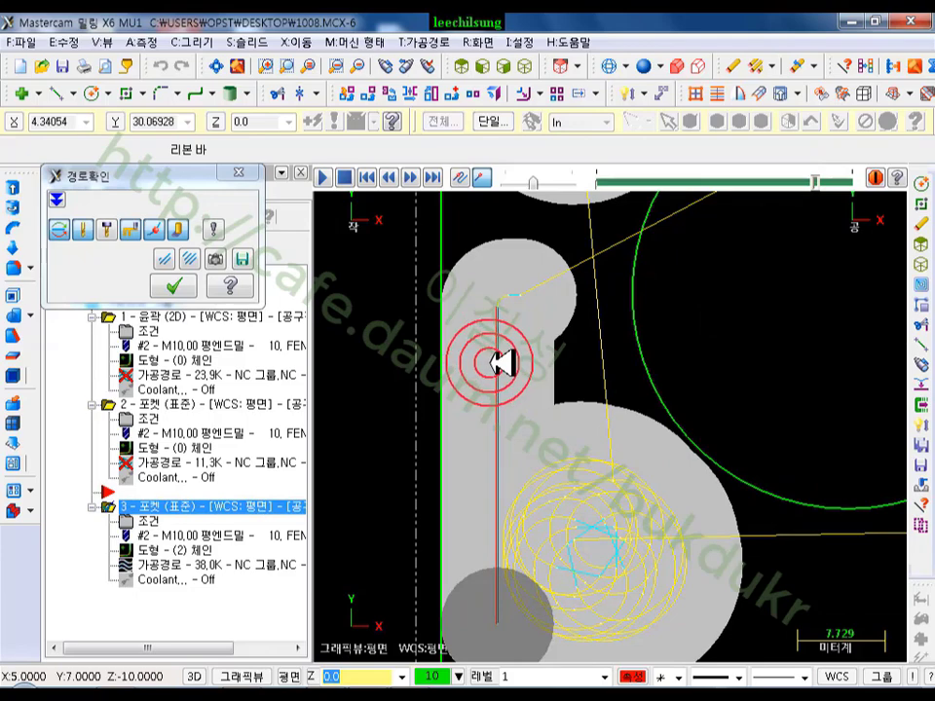
left_click(177, 285)
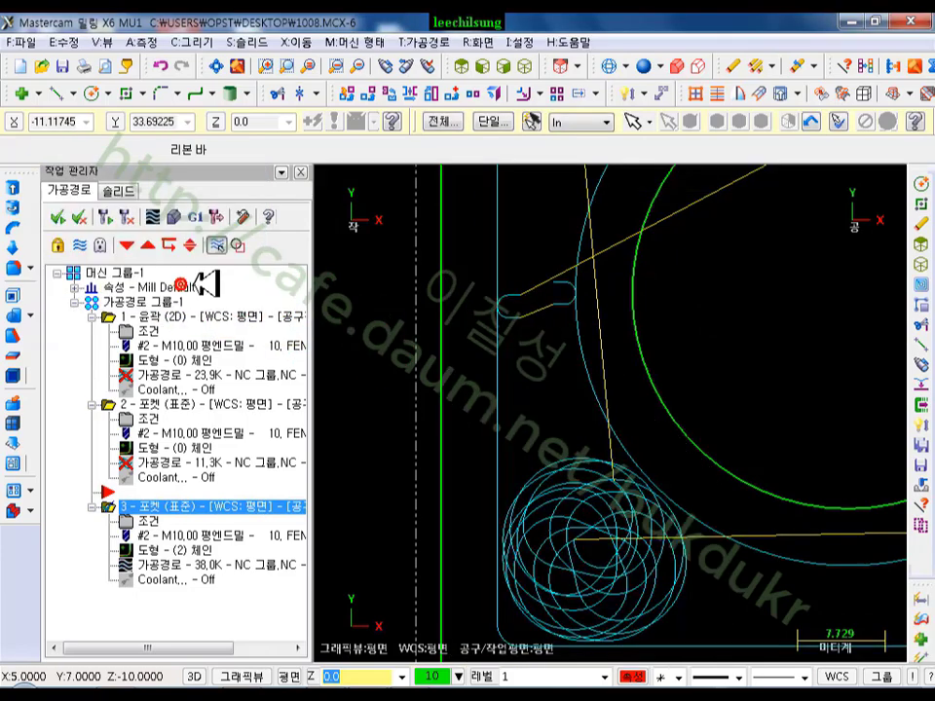
- Set the trochoidal cutting of pocket operation 3 to automatic (자동으로) and regenerate its toolpath
scroll(526, 317, "down", 4)
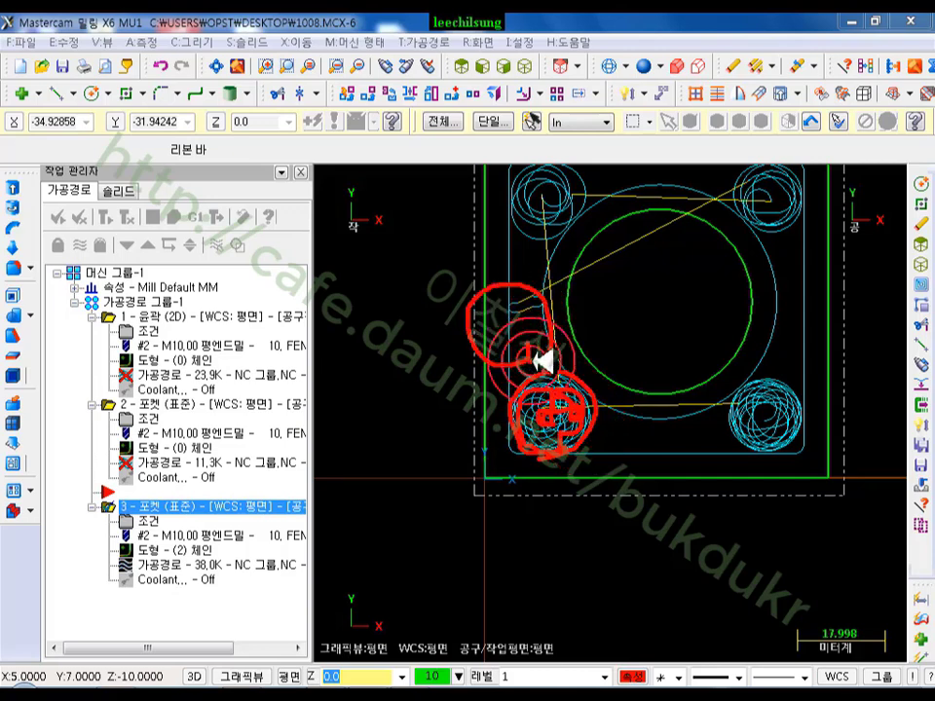
right_click(426, 264)
left_click(484, 460)
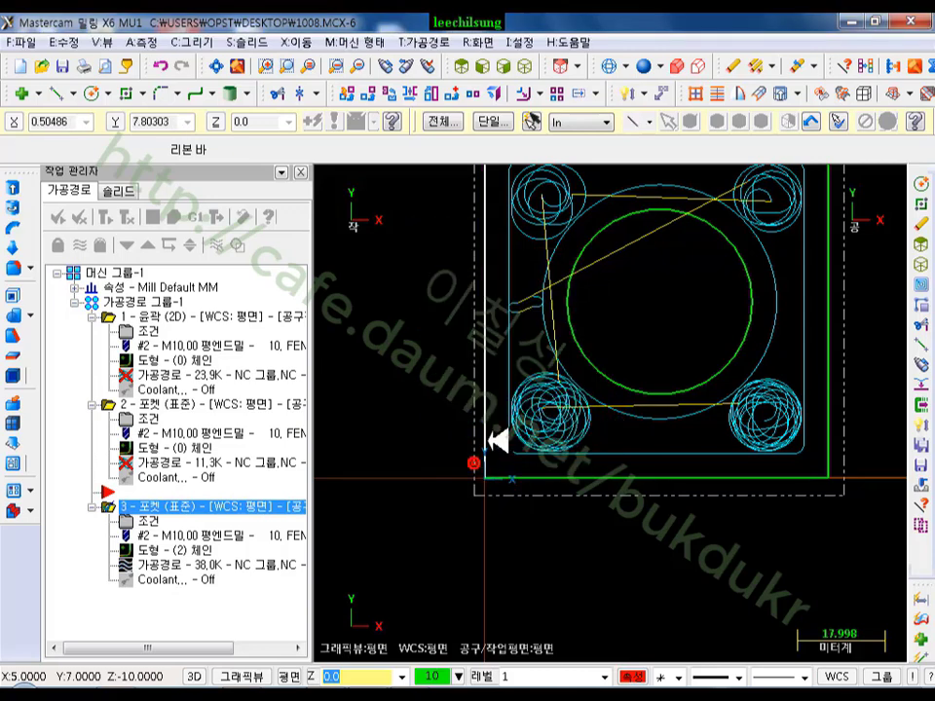
left_click(146, 524)
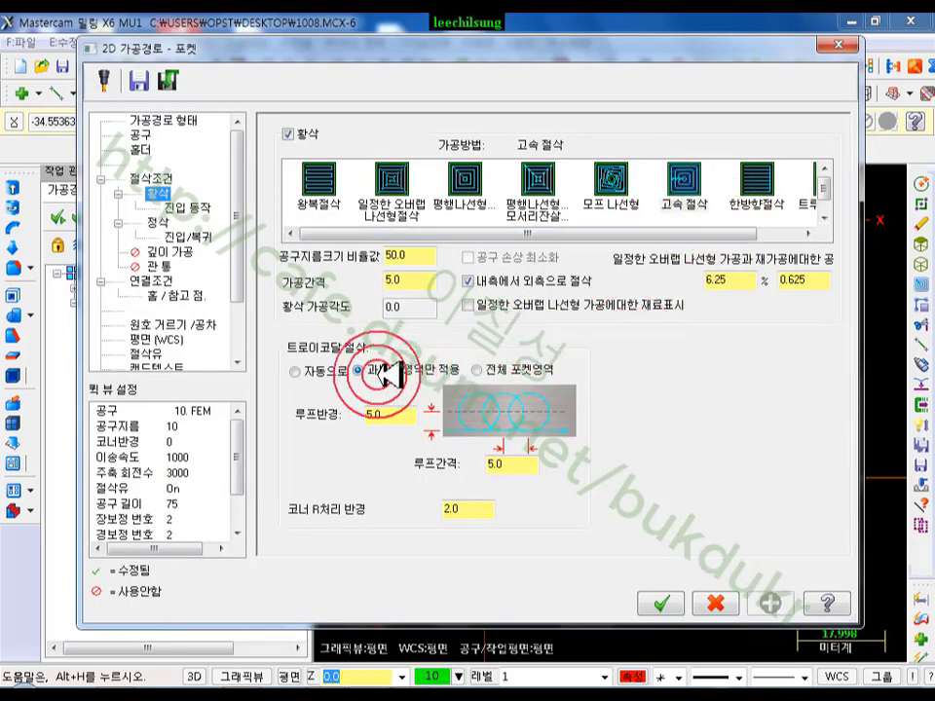
left_click(320, 372)
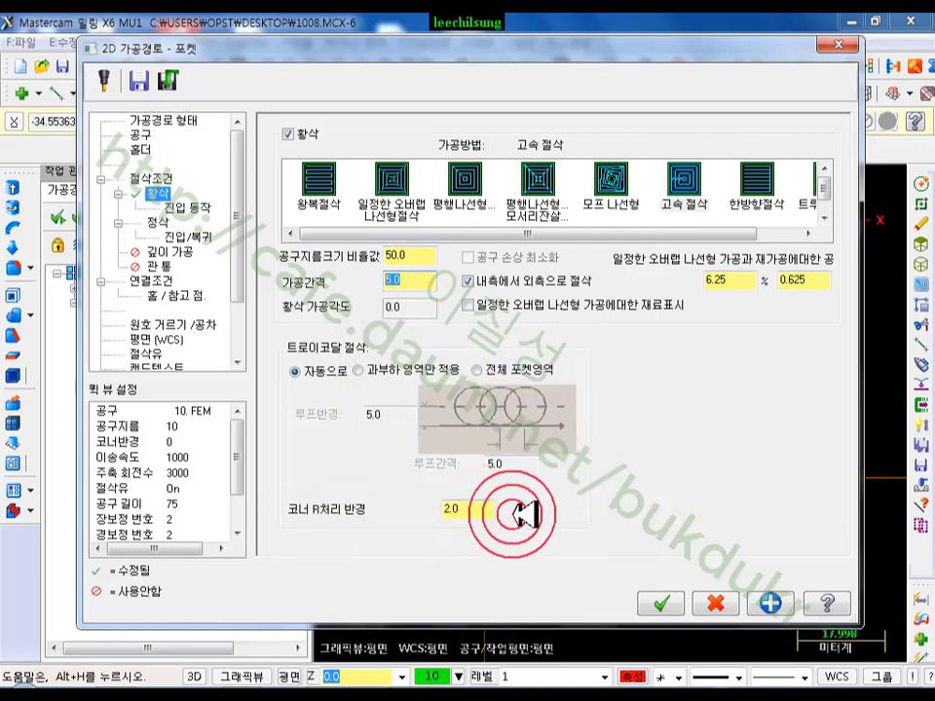
left_click(661, 604)
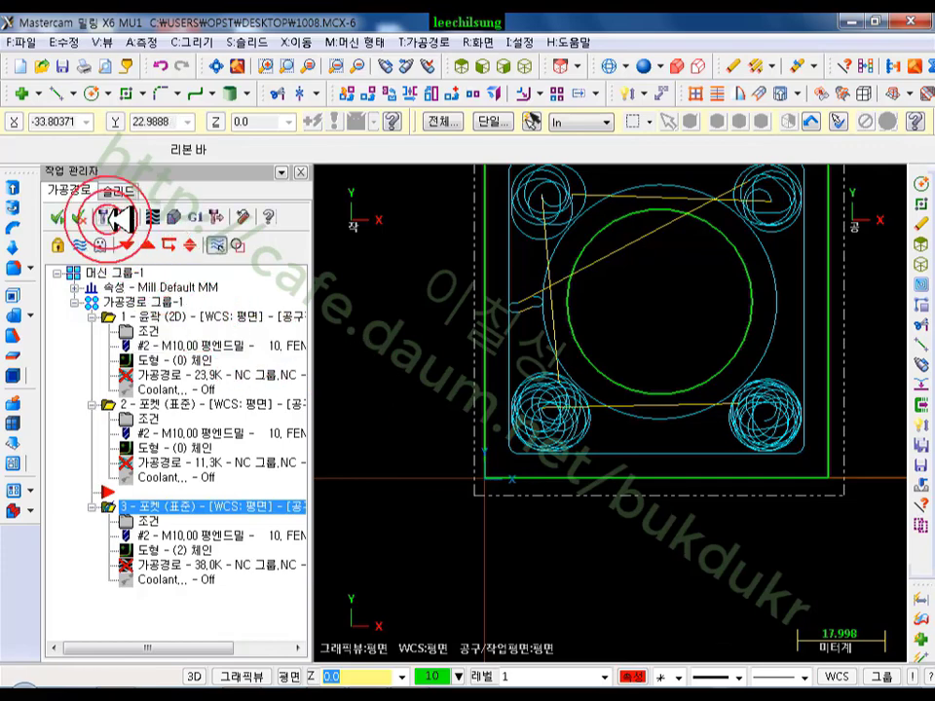
left_click(107, 218)
- Examine the rounded passes of the regenerated high speed toolpath around the island and in the pocket's lower-left corner
scroll(467, 474, "down", 6)
scroll(551, 324, "up", 4)
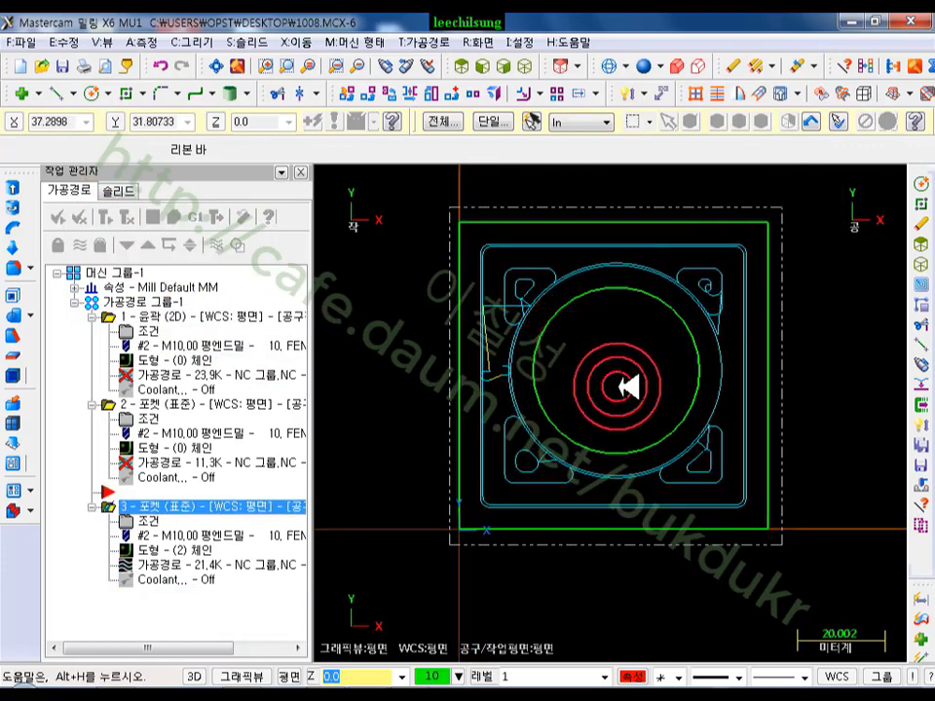
scroll(674, 409, "up", 1)
scroll(480, 507, "up", 3)
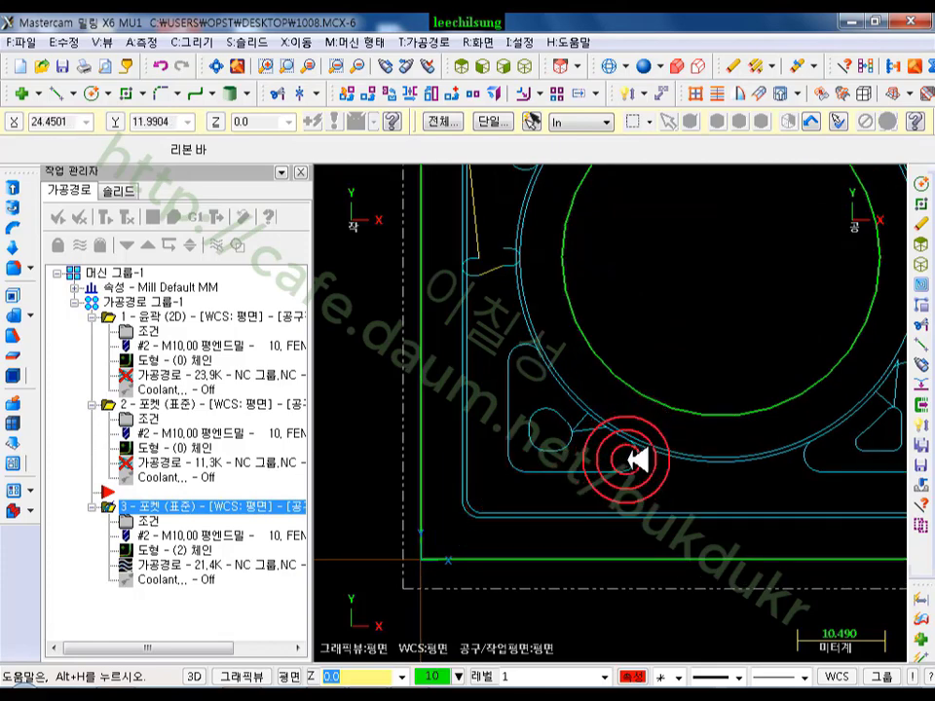
scroll(635, 457, "down", 2)
scroll(783, 553, "down", 1)
scroll(692, 385, "down", 1)
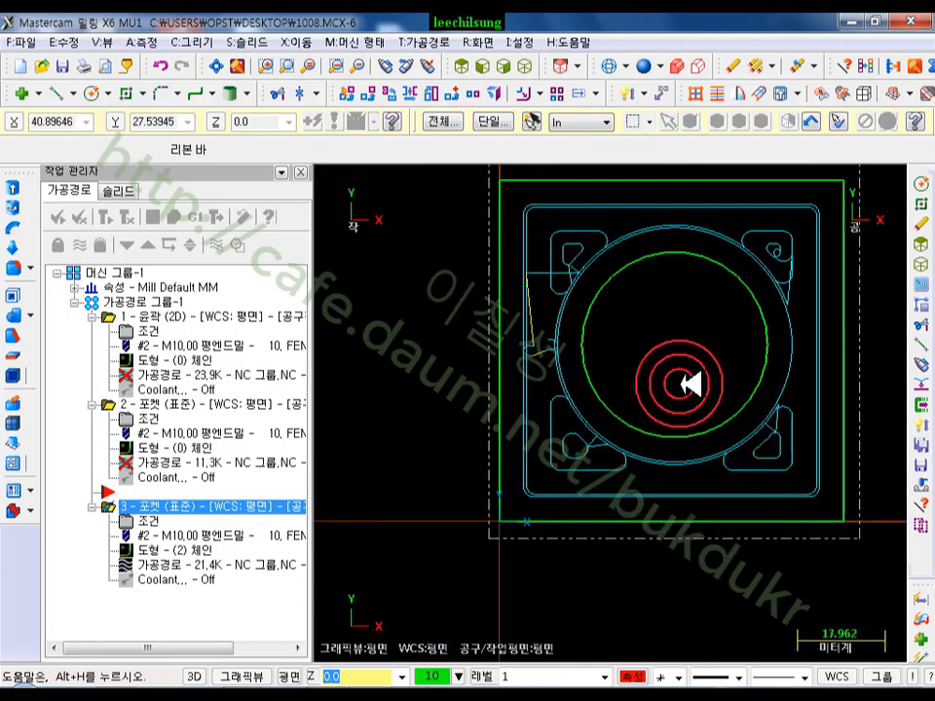
- Backplot pocket operation 3 to the end of its moves and inspect the swept material around the island
left_click(156, 565)
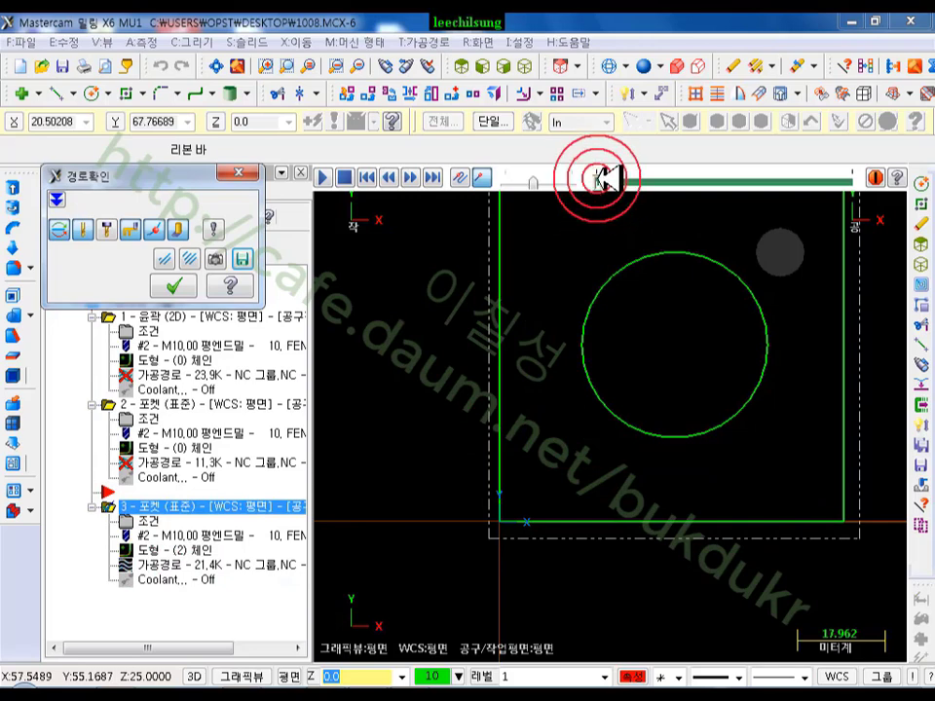
left_click_drag(600, 178, 857, 181)
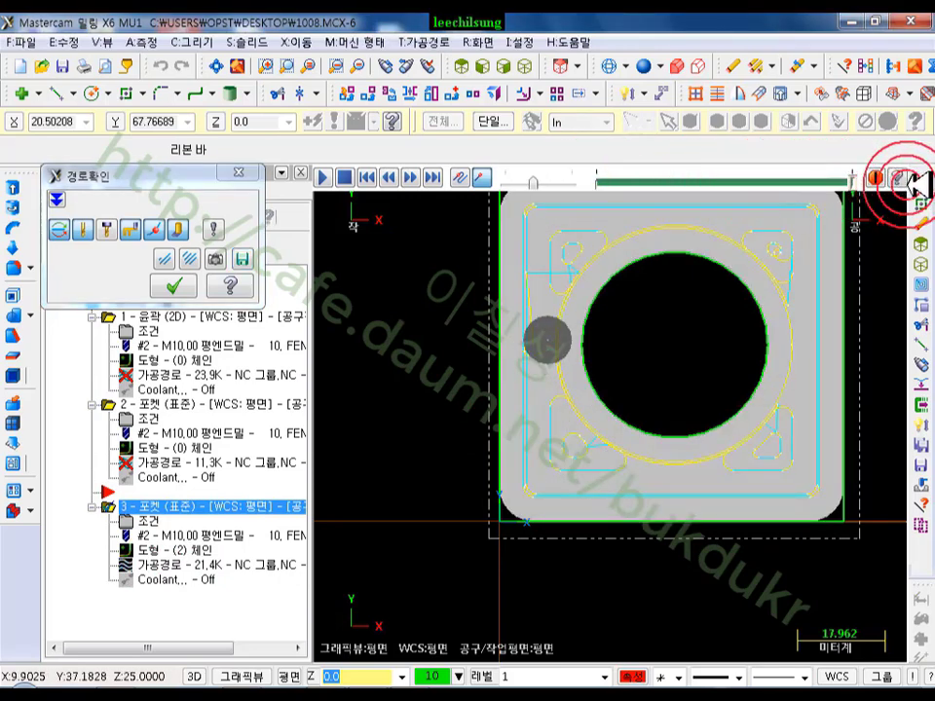
scroll(664, 422, "down", 3)
scroll(785, 369, "up", 4)
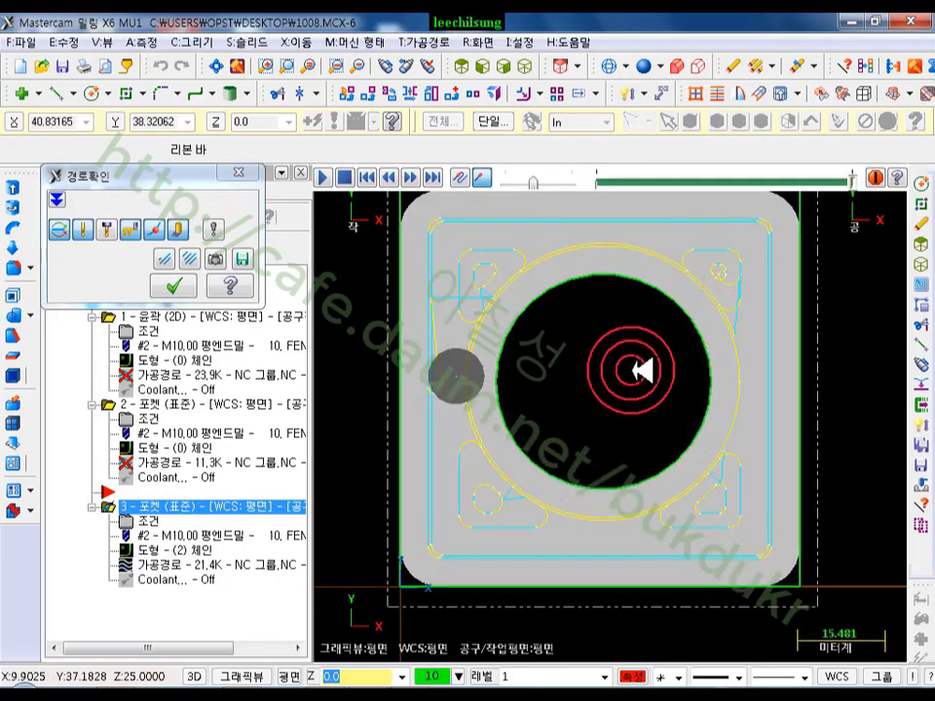
scroll(779, 404, "up", 2)
scroll(734, 409, "down", 4)
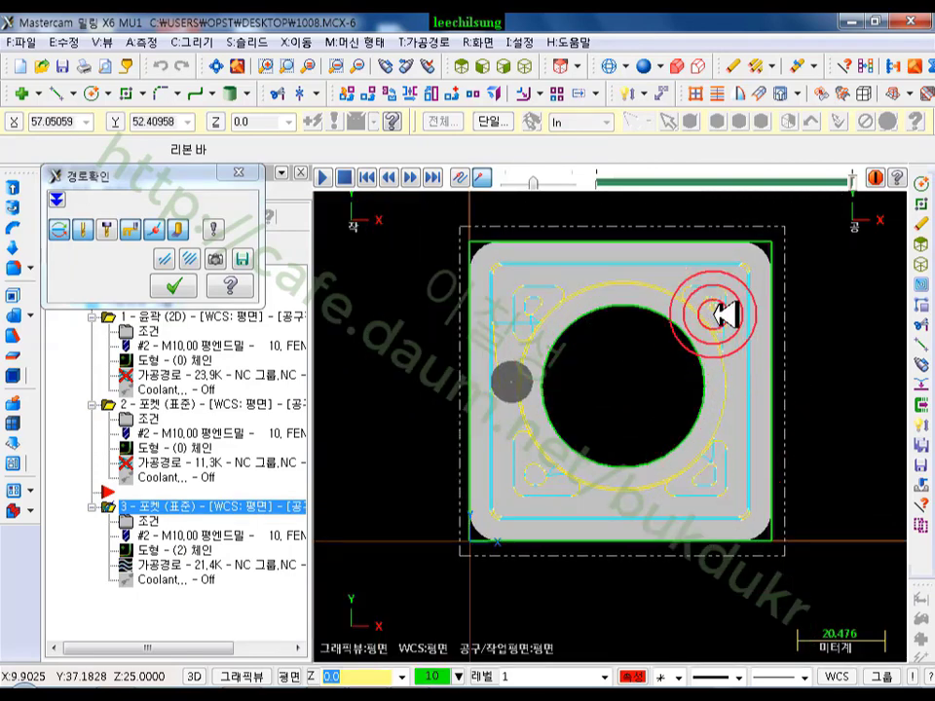
- Examine the rounded toolpath moves in the pocket's upper-right corner, closing the path check when finished
scroll(735, 265, "up", 2)
scroll(740, 263, "up", 4)
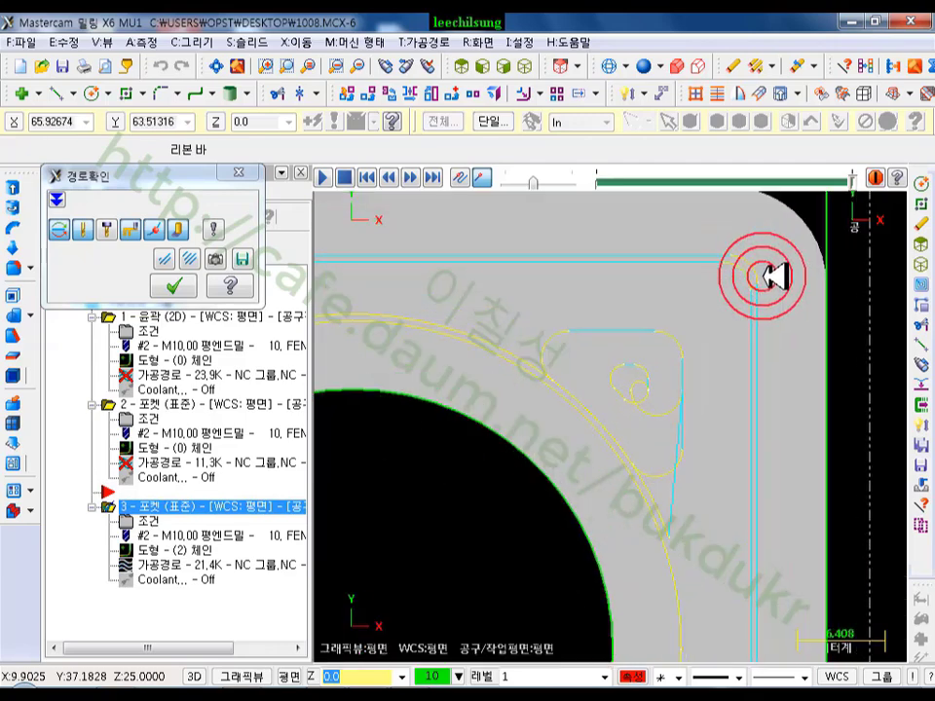
scroll(779, 261, "down", 3)
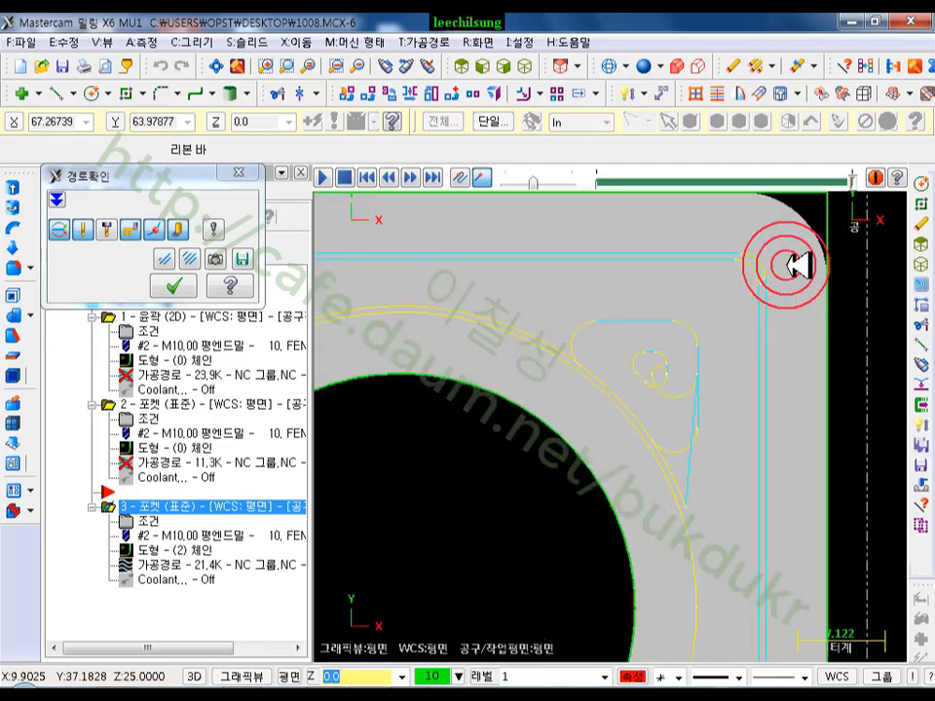
scroll(763, 261, "down", 2)
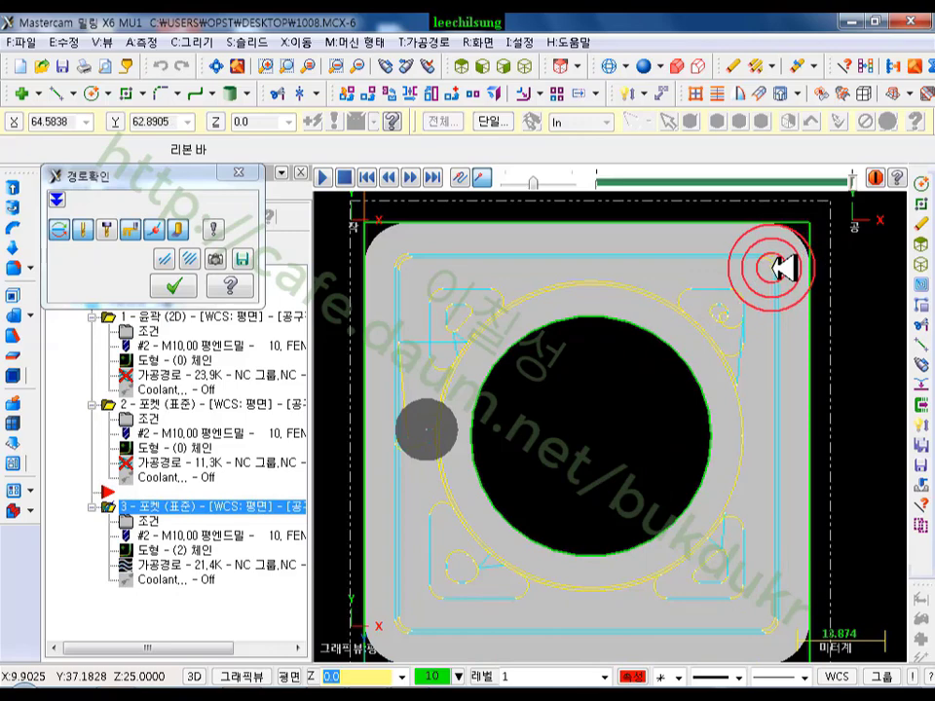
scroll(783, 268, "down", 3)
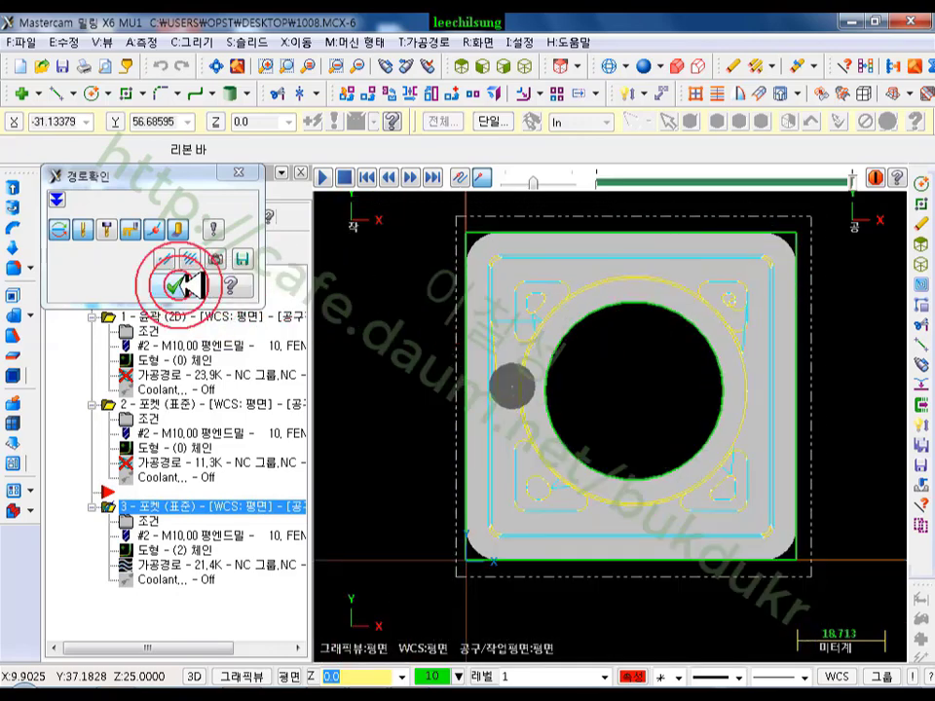
left_click(180, 283)
- Try constant overlap spiral (일정한 오버랩 나선형절삭) as operation 3's roughing method and check the corner setting in its cutting conditions
left_click(147, 506)
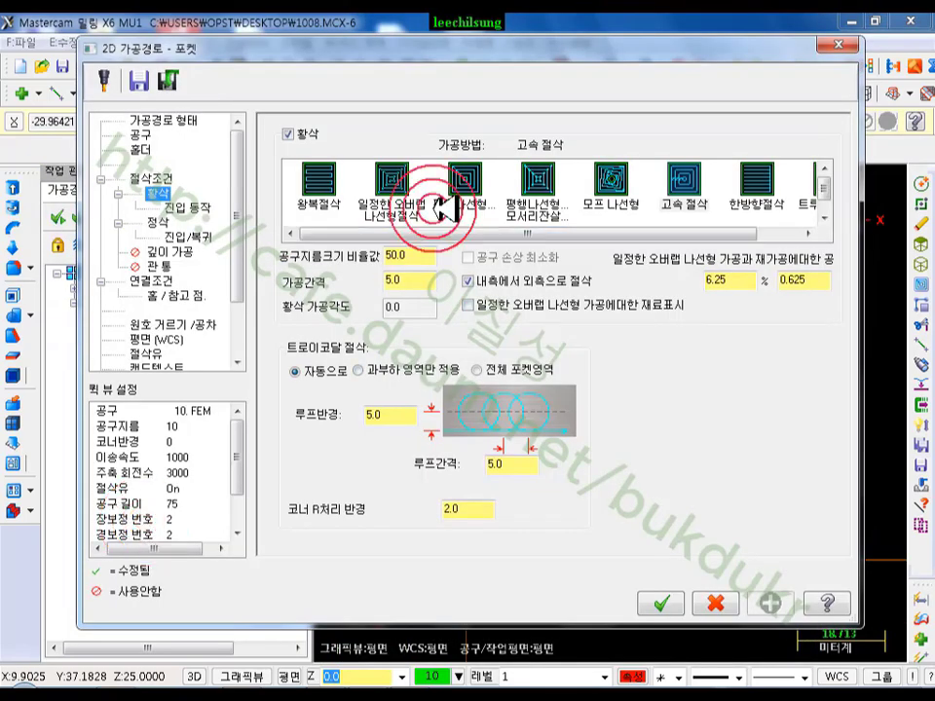
left_click(428, 206)
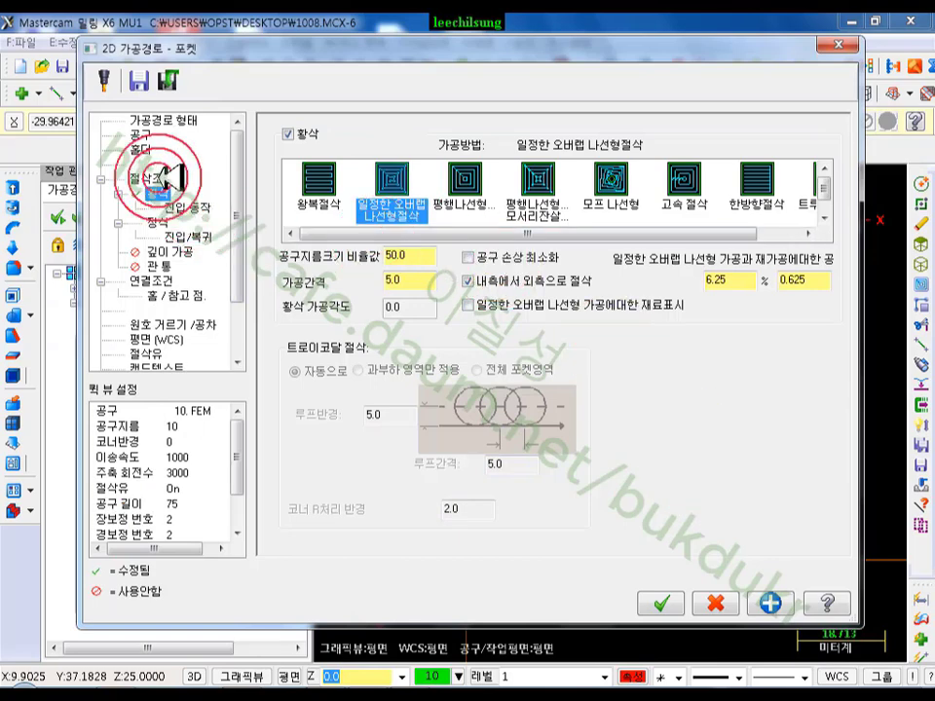
left_click(152, 177)
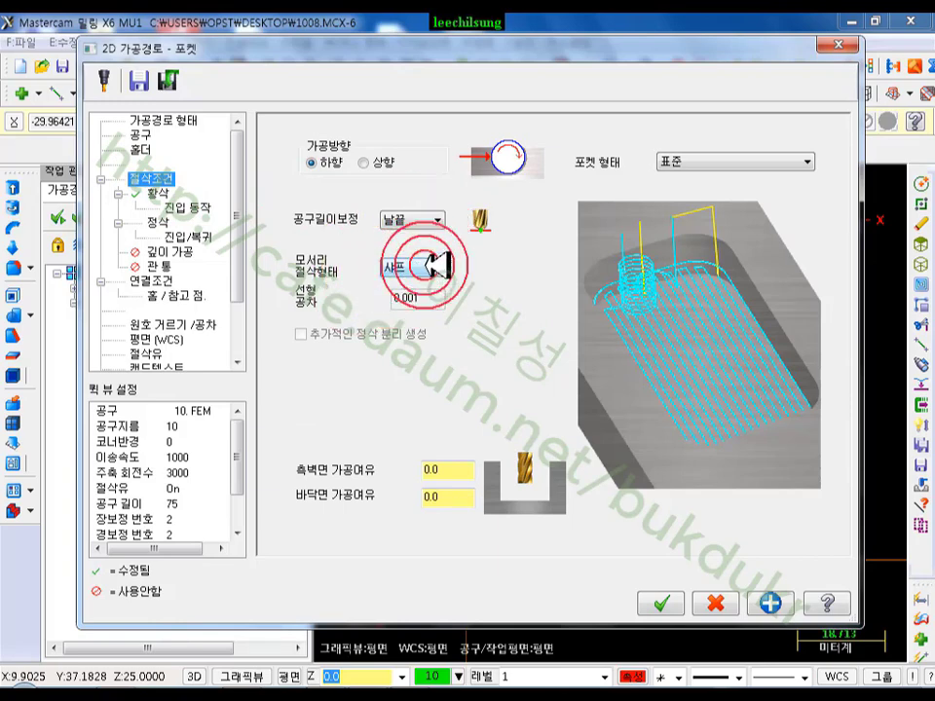
left_click(159, 193)
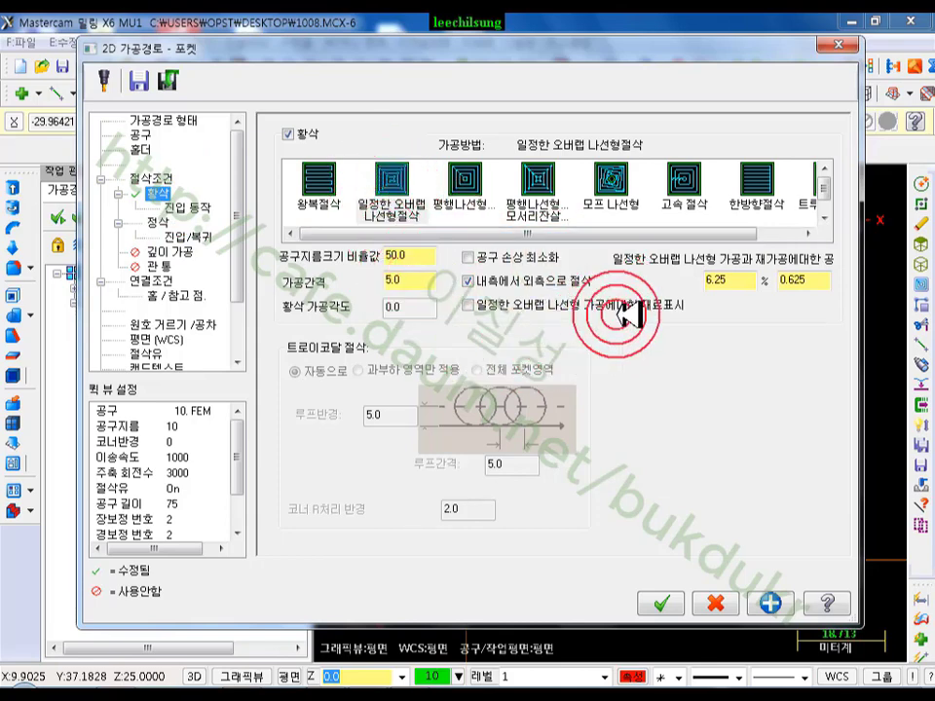
- Return the roughing method of pocket operation 3 to high speed cutting (고속 절삭) and regenerate its toolpath
left_click(683, 187)
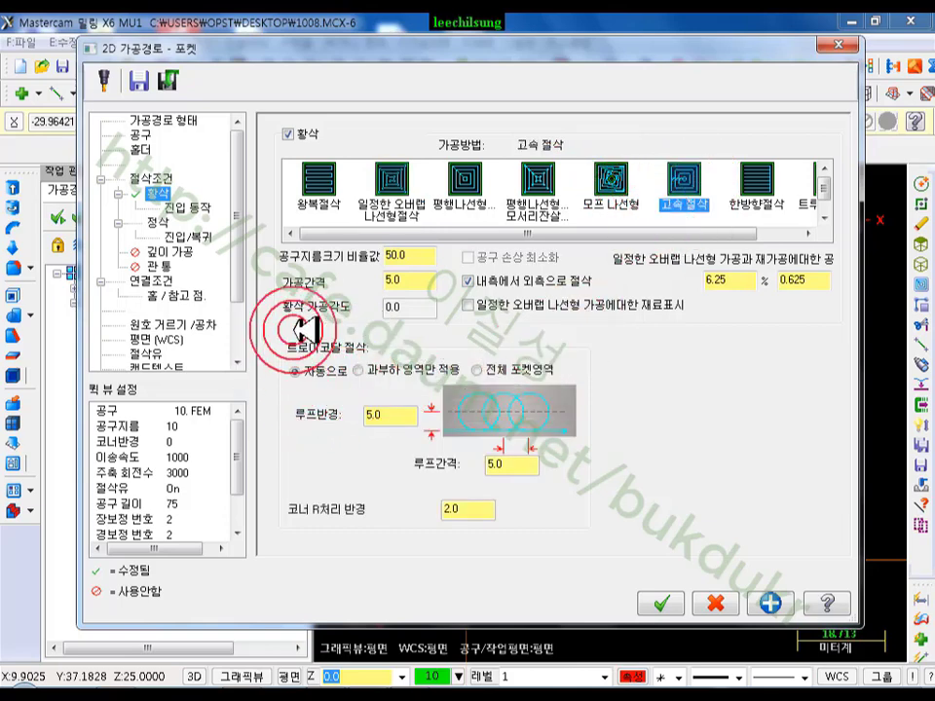
left_click(660, 604)
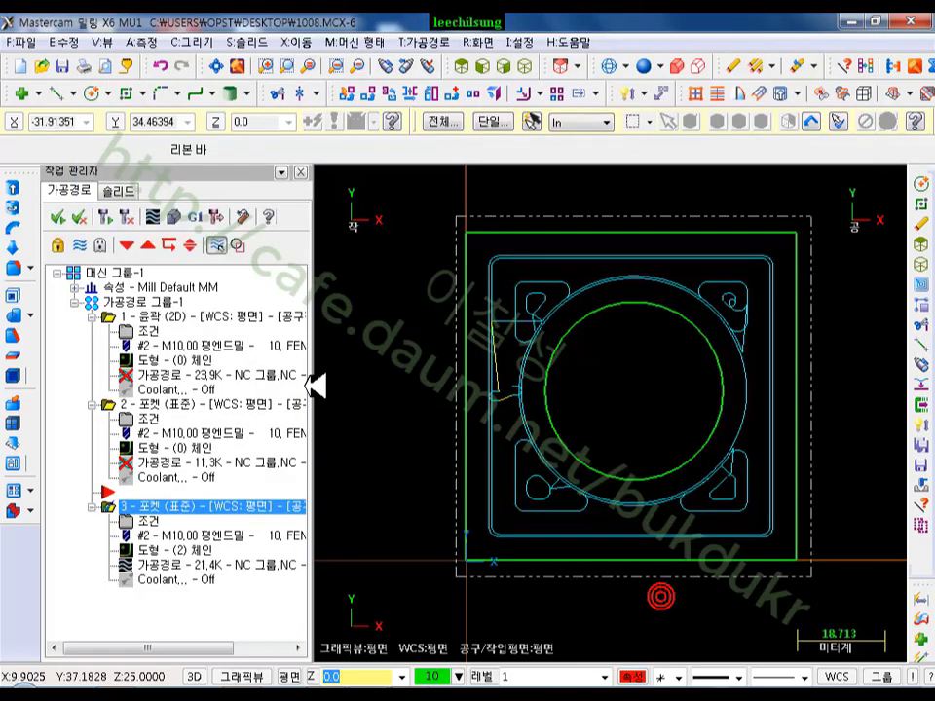
left_click(103, 214)
scroll(606, 382, "up", 4)
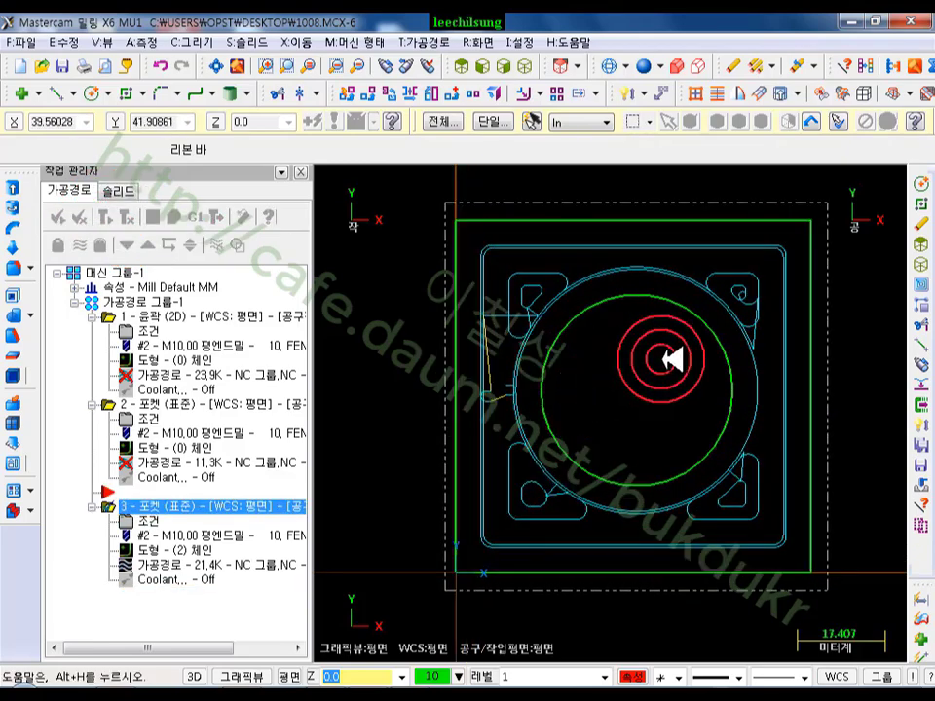
scroll(793, 226, "up", 1)
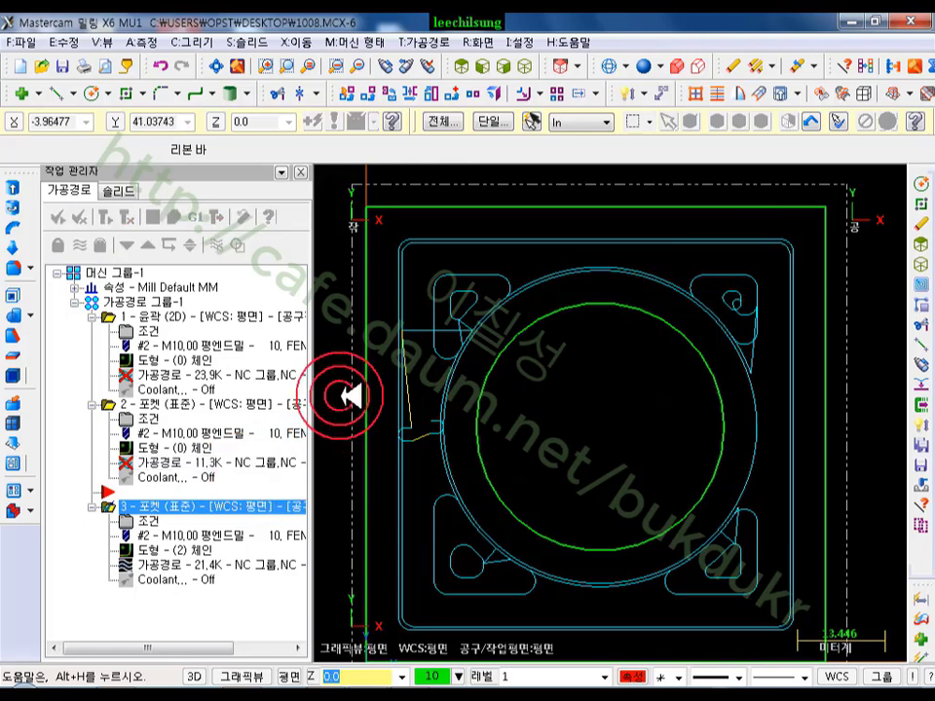
left_click(429, 42)
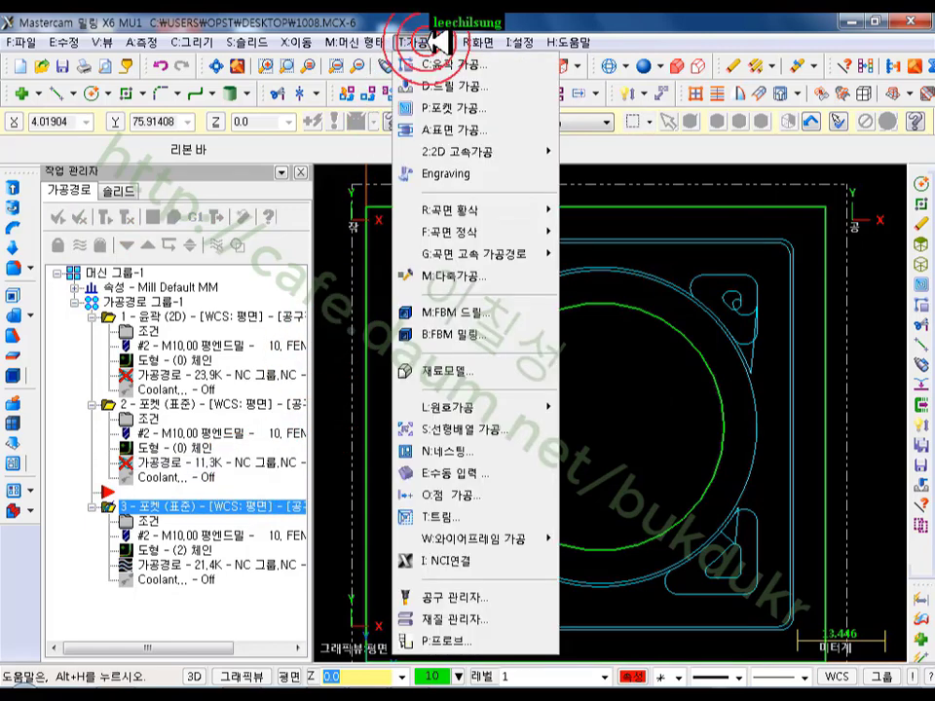
mouse_move(483, 149)
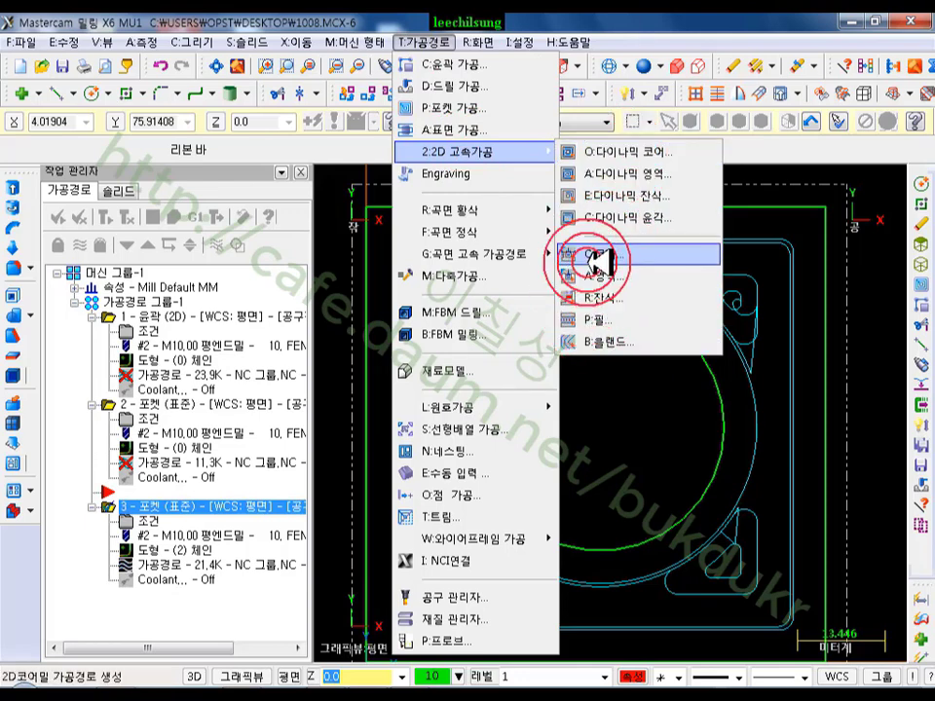
left_click(596, 257)
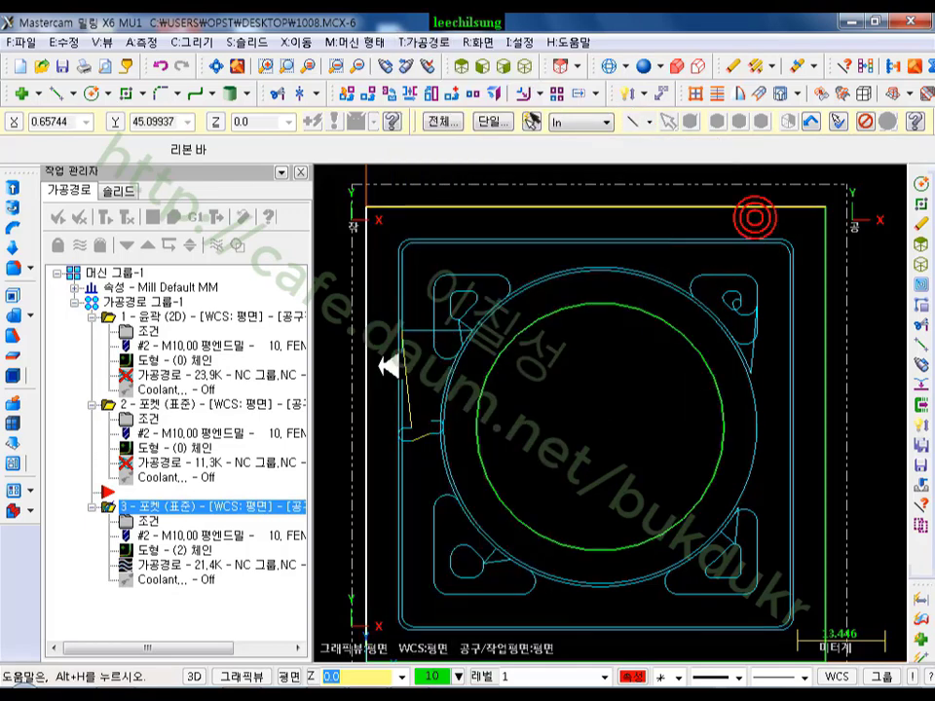
- Change operation 3's roughing method to constant overlap spiral (일정한 오버랩 나선형절삭), regenerate it and examine the upper-left corner passes
left_click(180, 507)
left_click(154, 190)
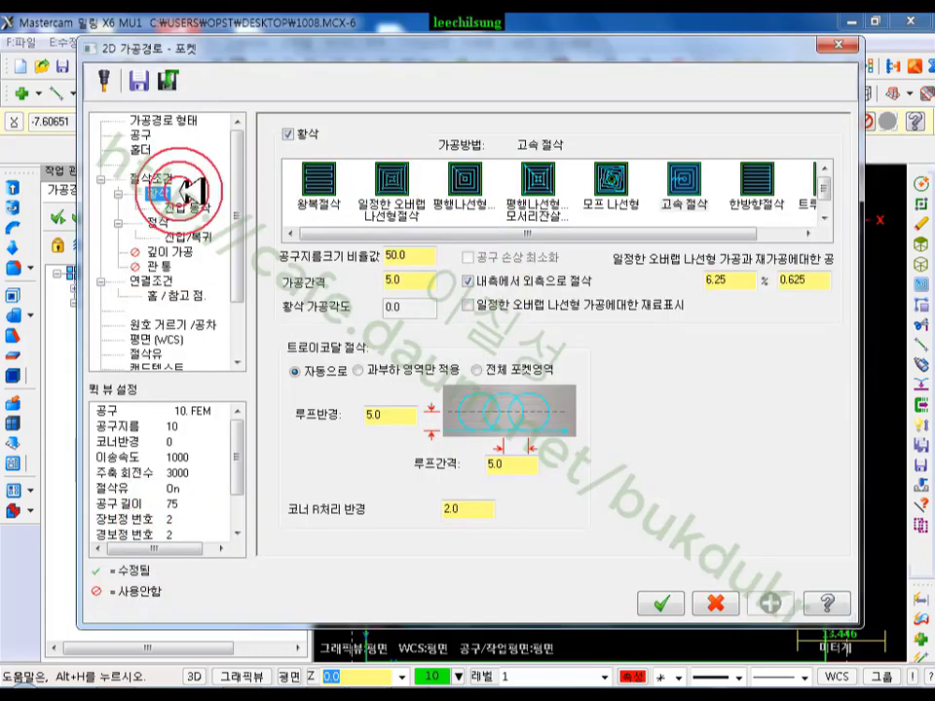
left_click(388, 195)
left_click(660, 603)
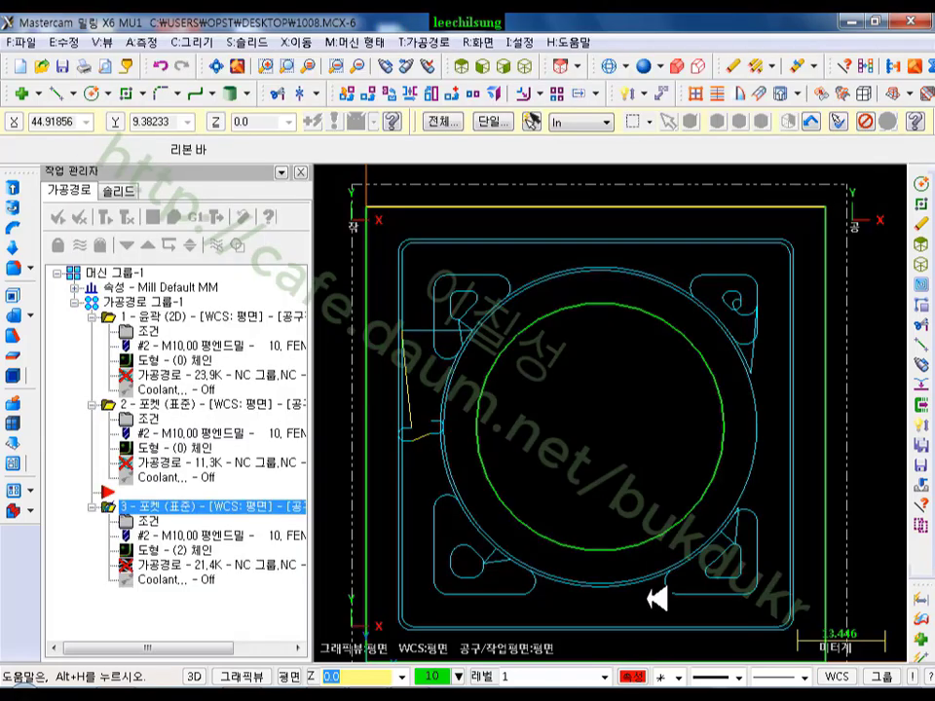
left_click(147, 243)
scroll(397, 272, "up", 5)
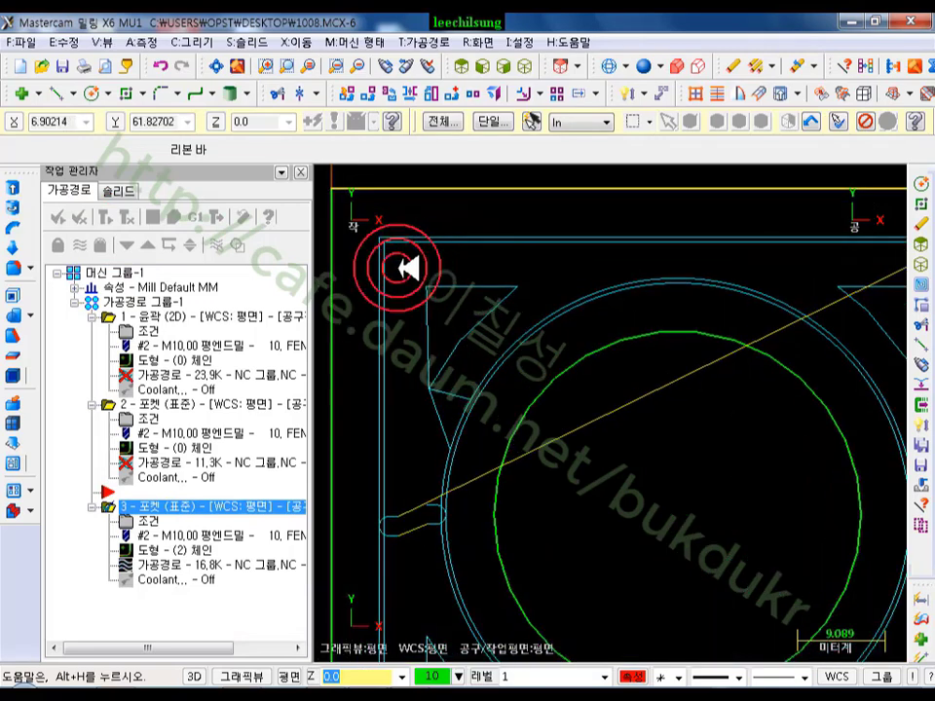
scroll(457, 302, "up", 3)
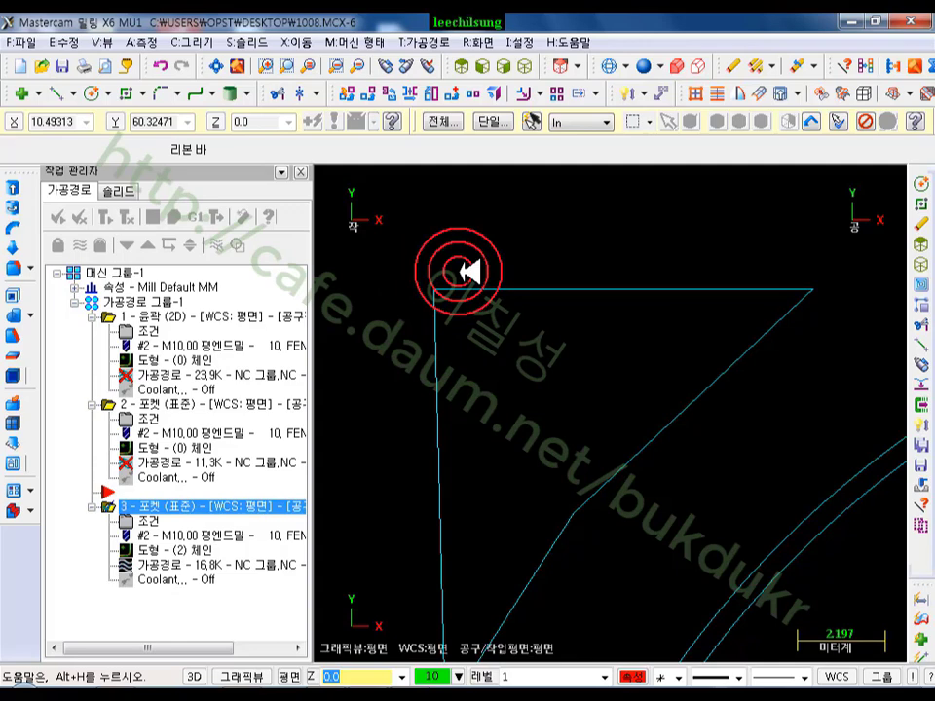
scroll(475, 277, "up", 1)
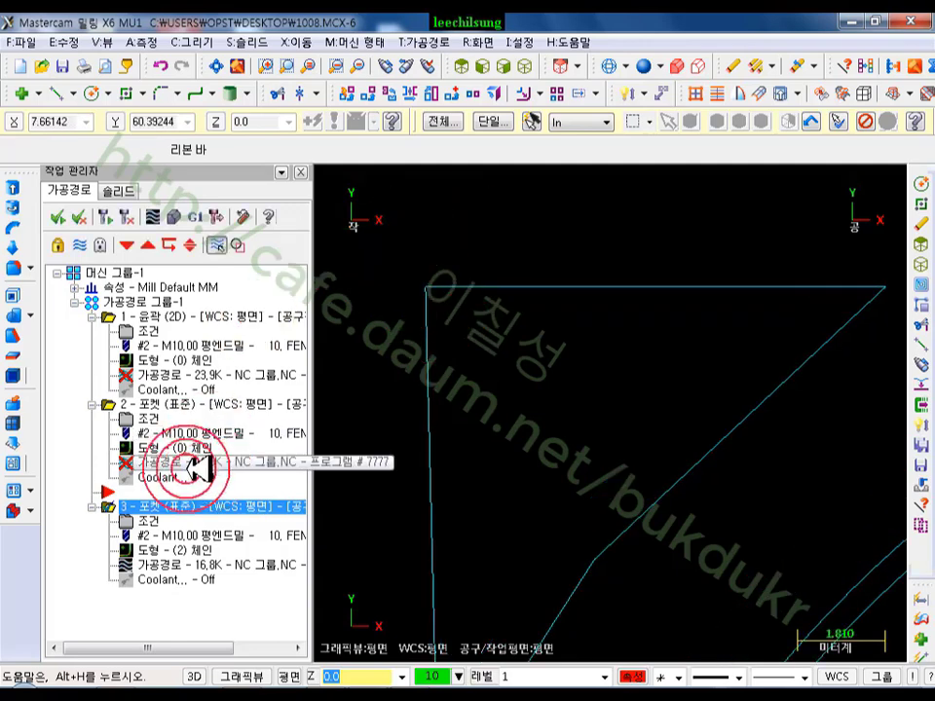
- Set operation 3's roughing to high speed cutting (고속 절삭), trochoidal over 전체 포켓영역 with loop radius 2 and loop spacing 2, and regenerate it
left_click(148, 519)
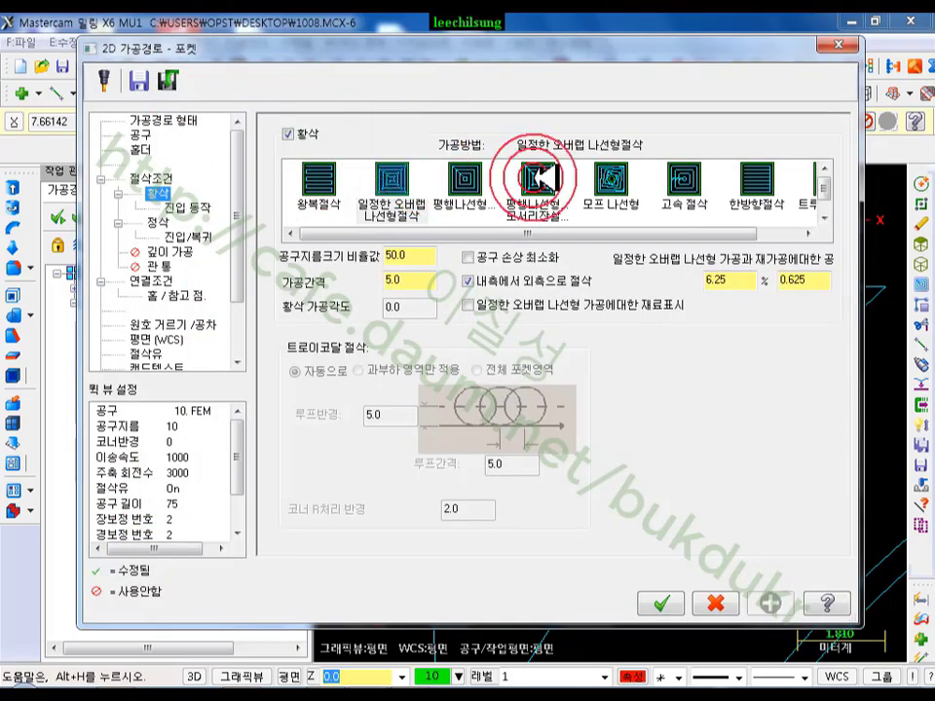
left_click(685, 181)
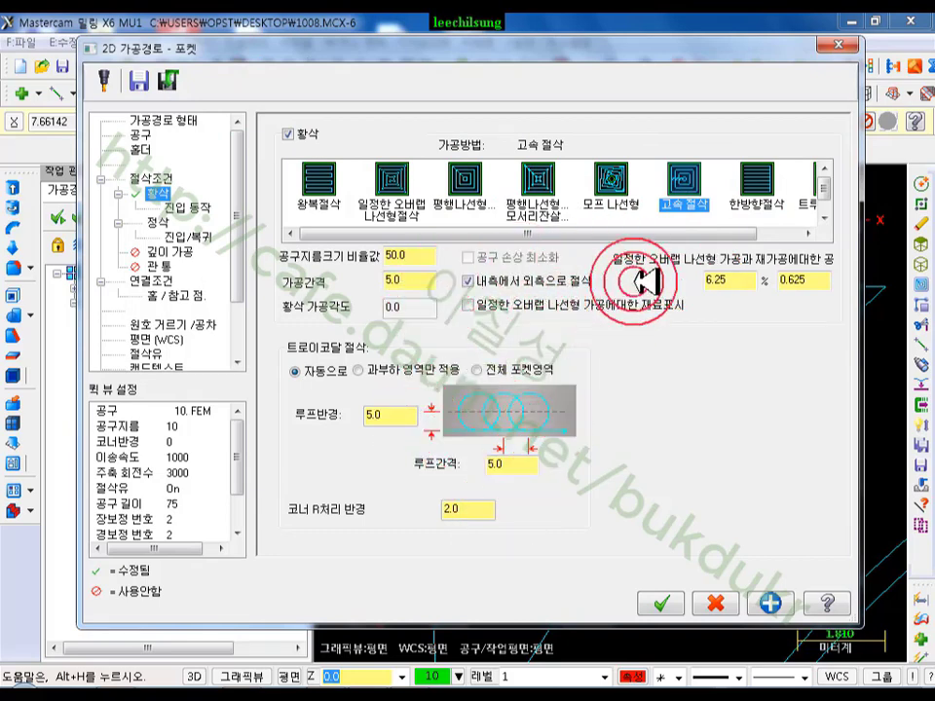
left_click(296, 371)
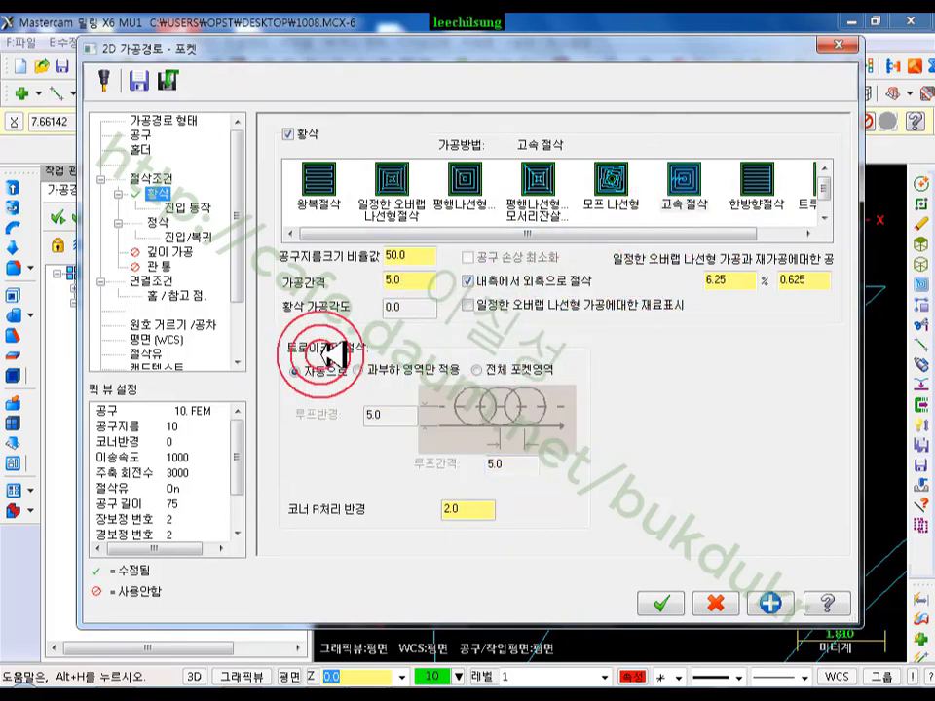
left_click(481, 369)
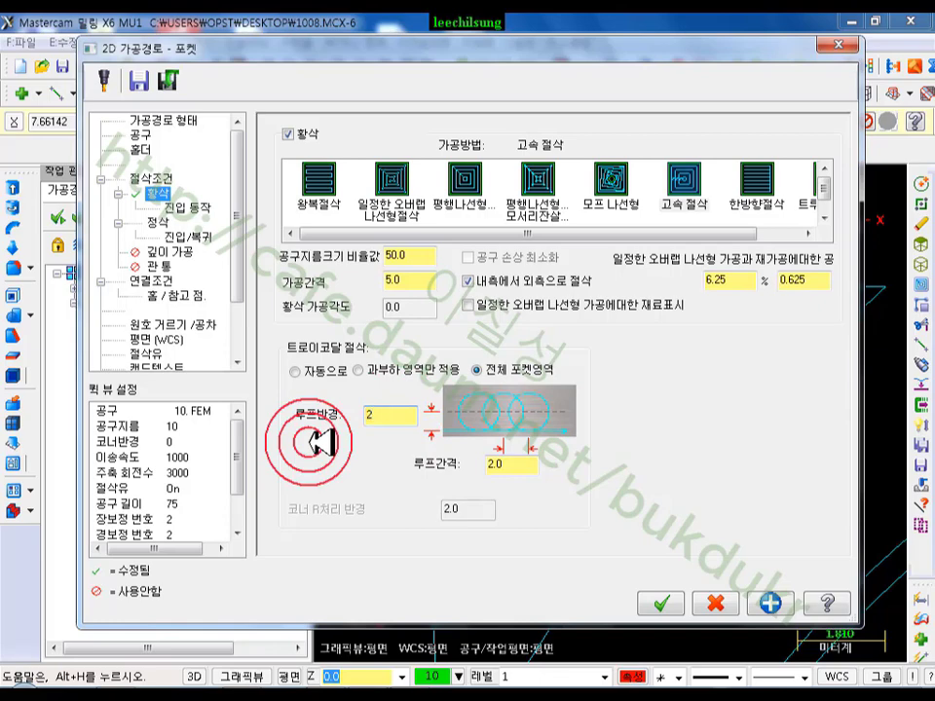
left_click(662, 599)
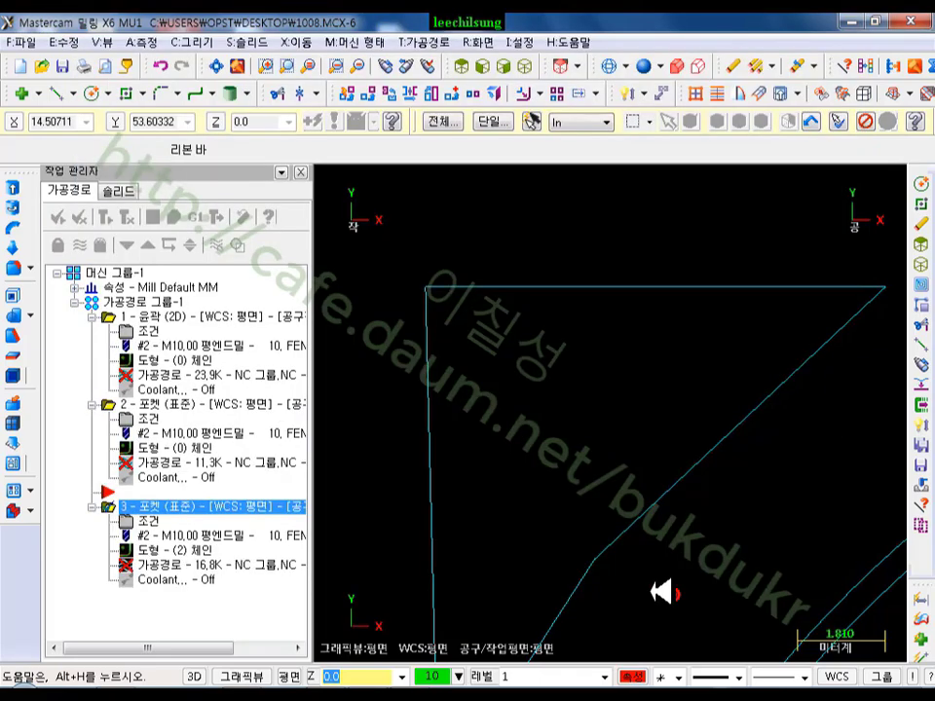
left_click(113, 214)
- Examine the trochoidal loops across the whole pocket and check the path's first entry moves near the lower-left corner, closing the check when finished
scroll(511, 371, "down", 2)
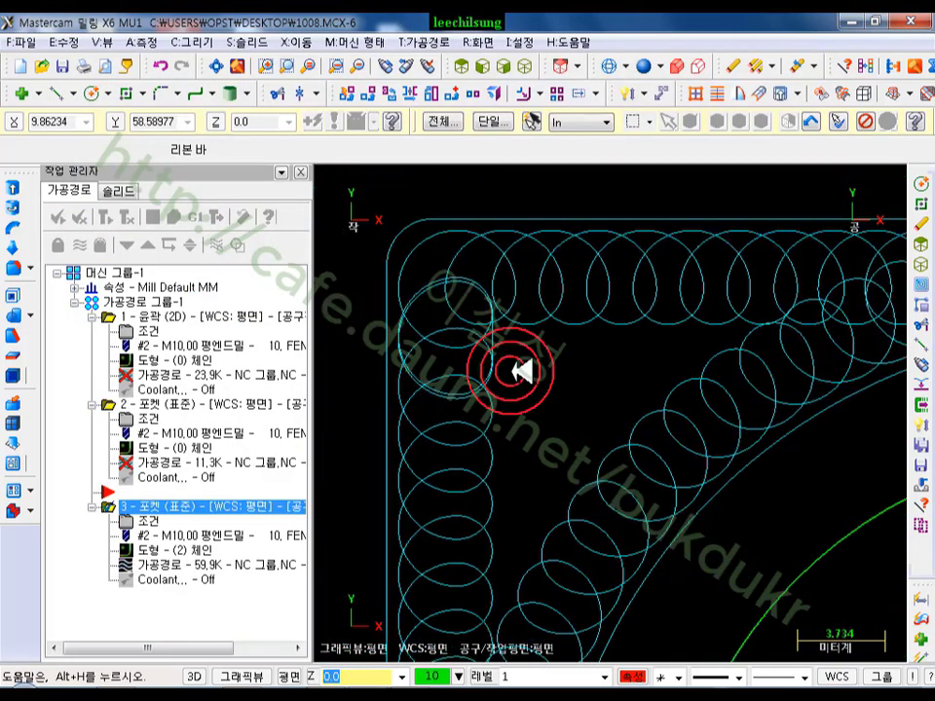
scroll(512, 371, "down", 4)
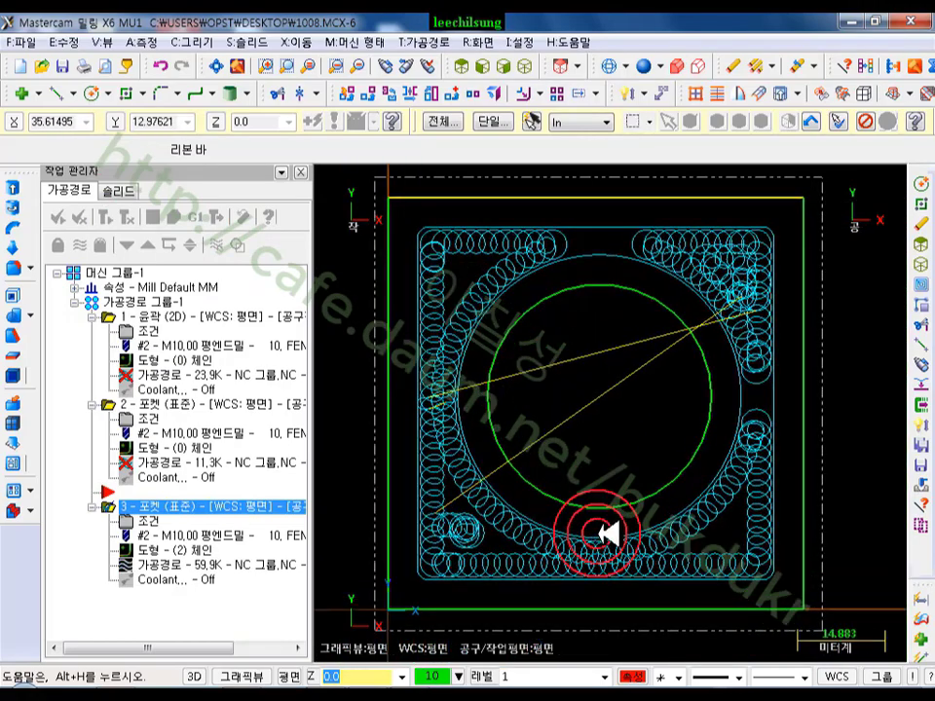
scroll(401, 334, "down", 1)
scroll(625, 439, "up", 1)
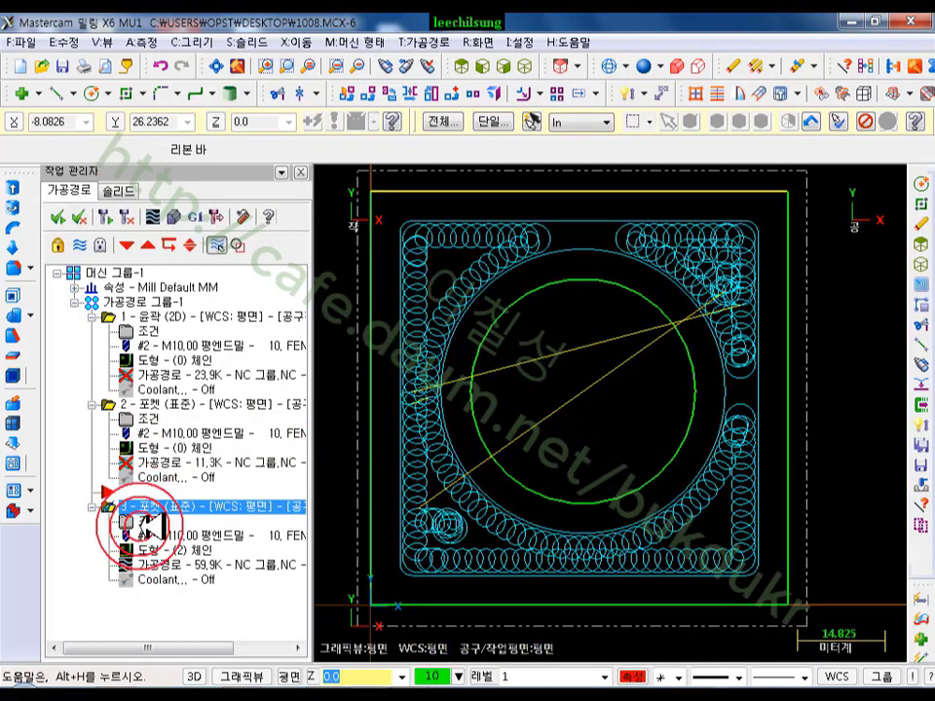
key("alt+t")
left_click(506, 395)
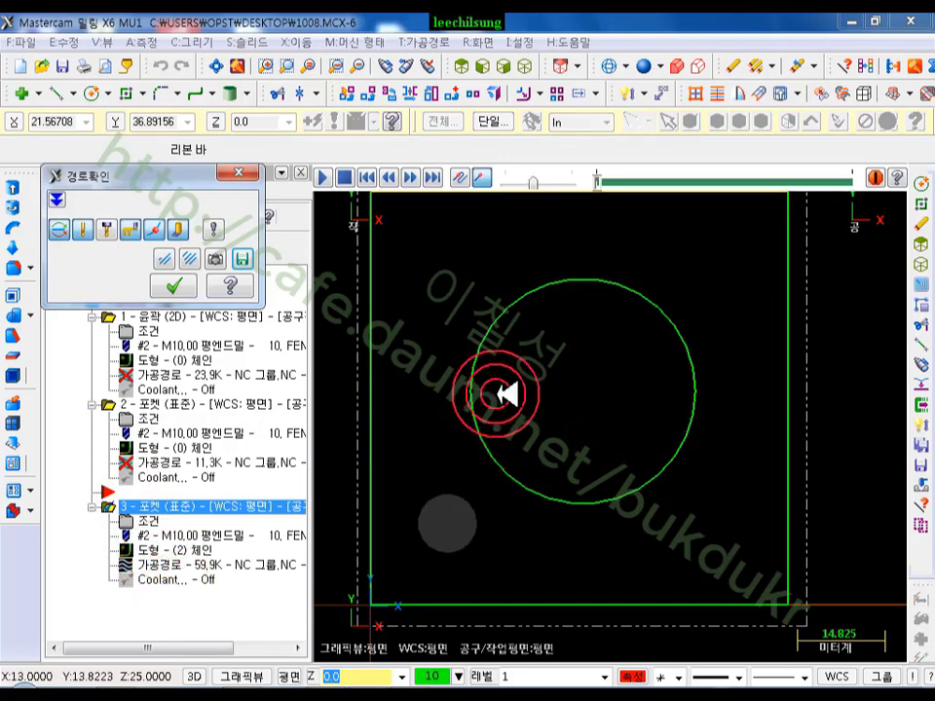
left_click(597, 184)
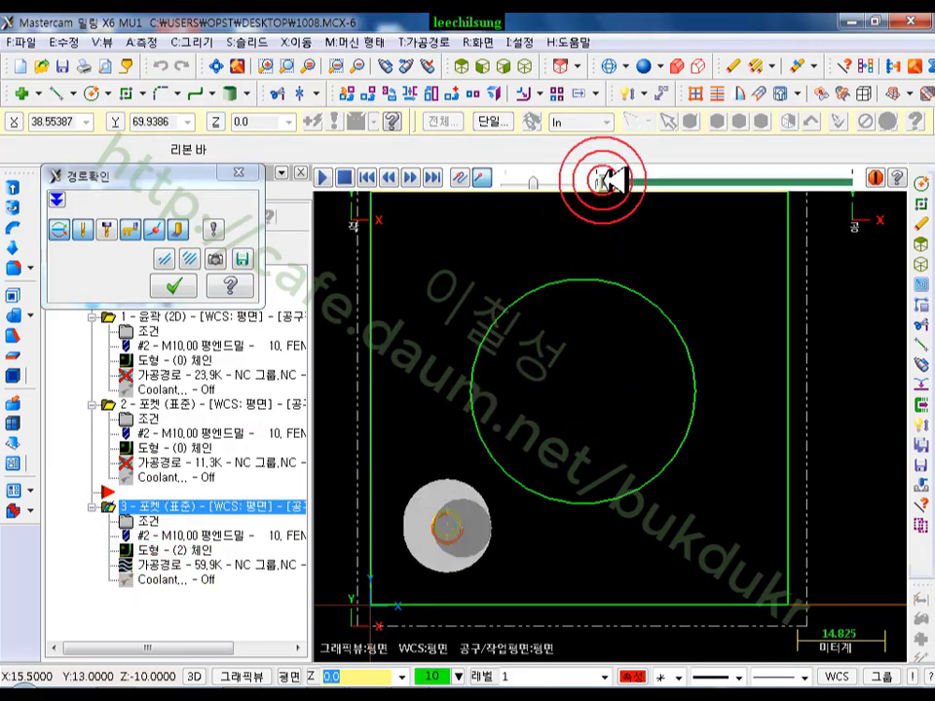
left_click(444, 539)
left_click(170, 284)
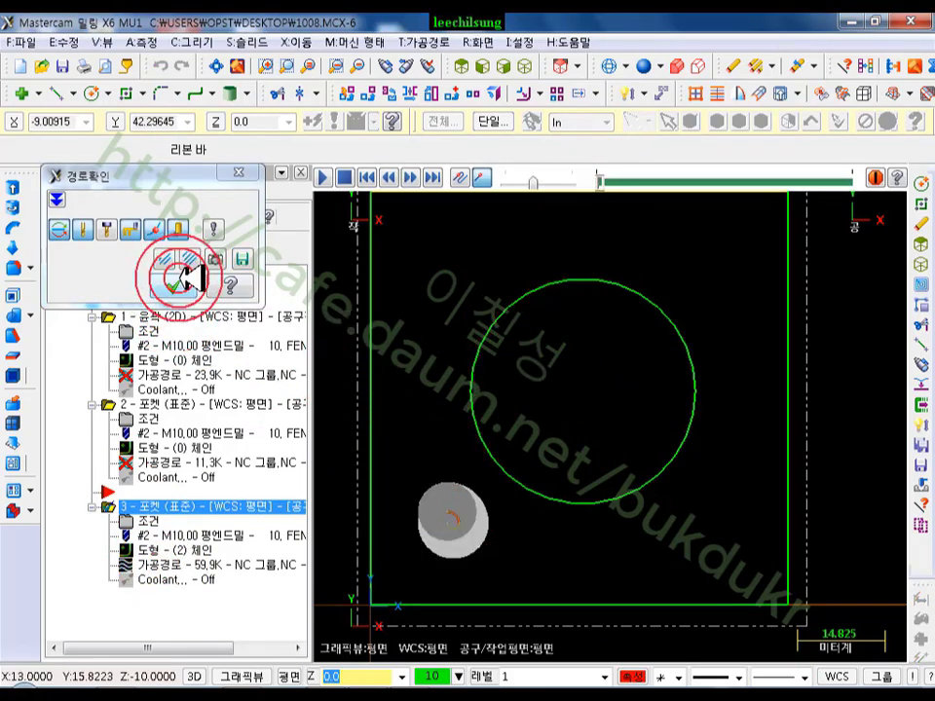
- Set operation 3's entry motion to helix (헬릭스) with 10% minimum radius, 45% maximum radius and 0.3 XY clearance, and regenerate the toolpath
left_click(146, 521)
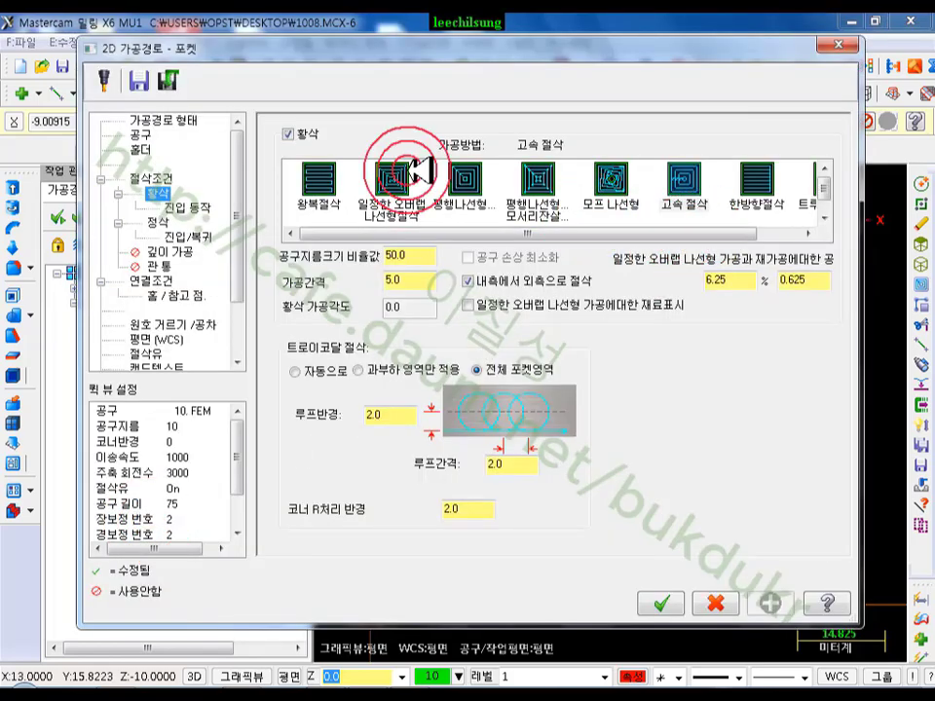
left_click(185, 207)
left_click(523, 131)
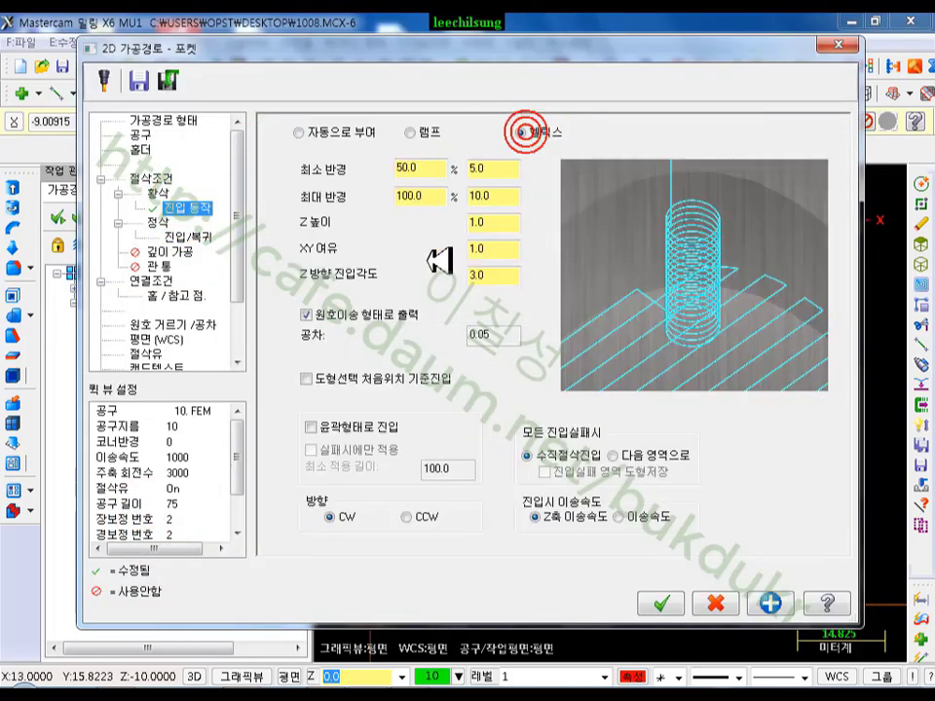
left_click(417, 169)
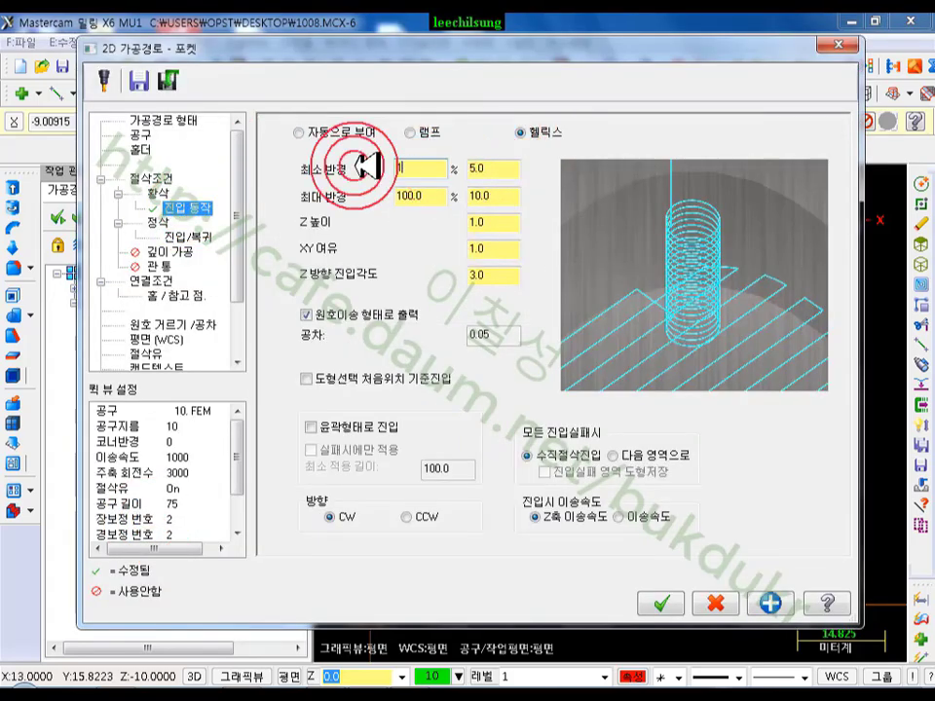
left_click(432, 195)
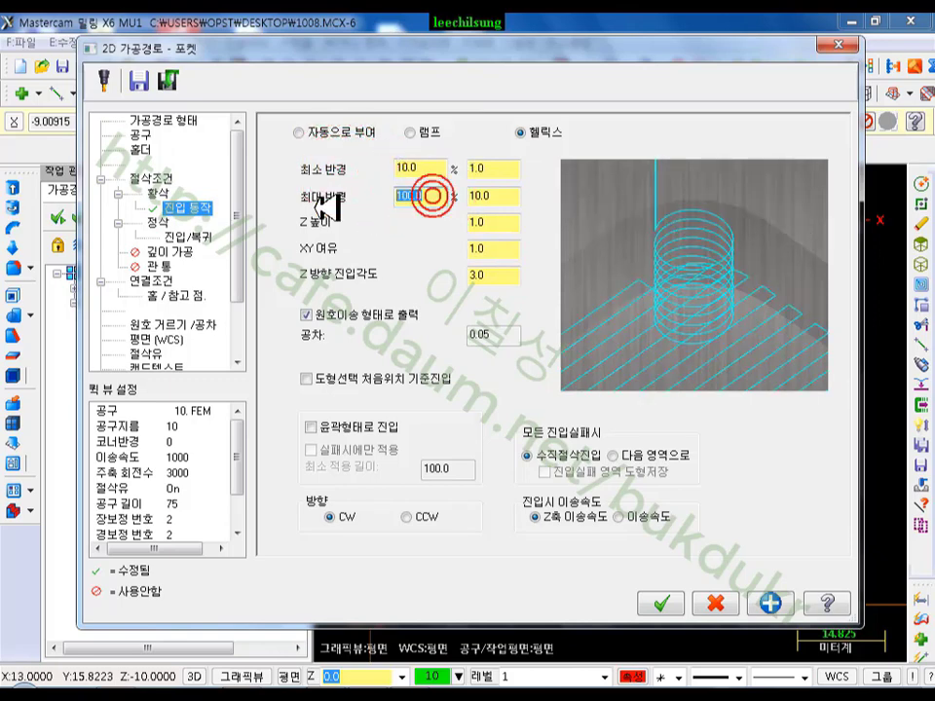
type("45")
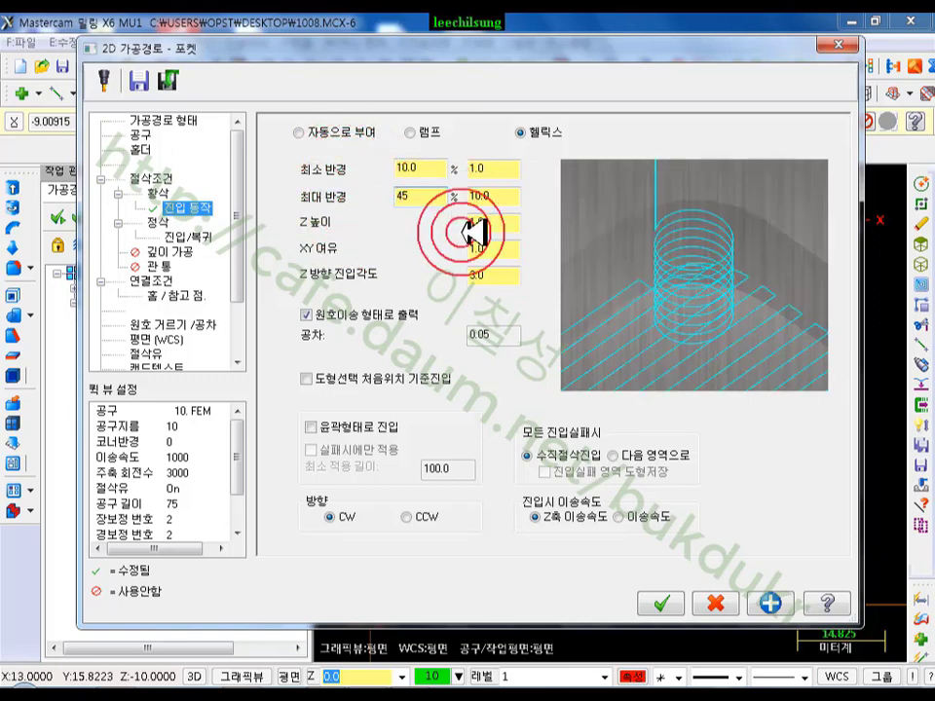
left_click(490, 223)
left_click(472, 252)
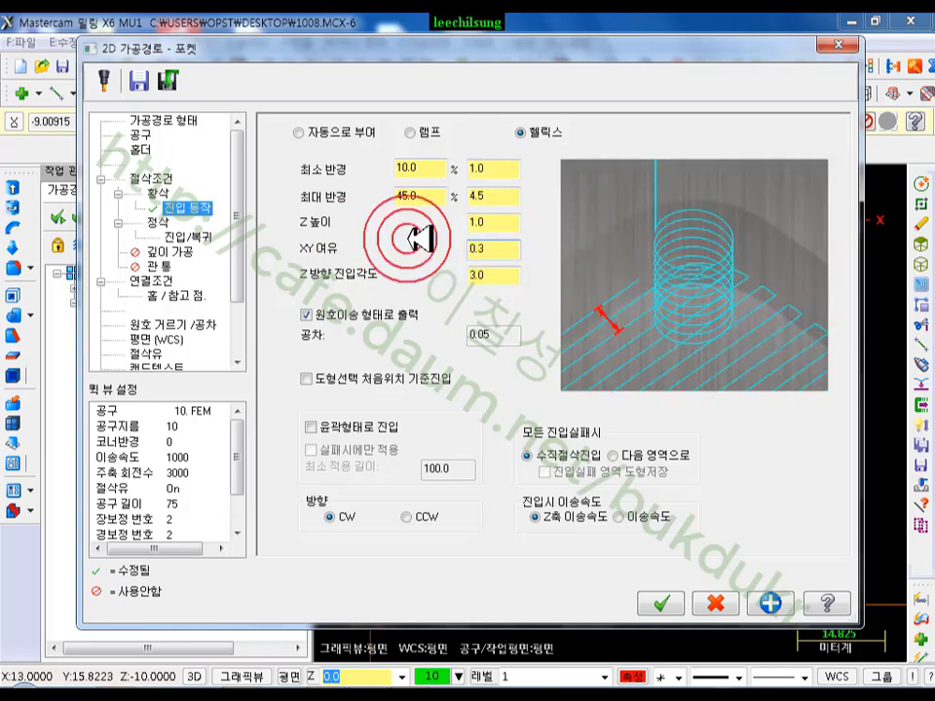
left_click(716, 604)
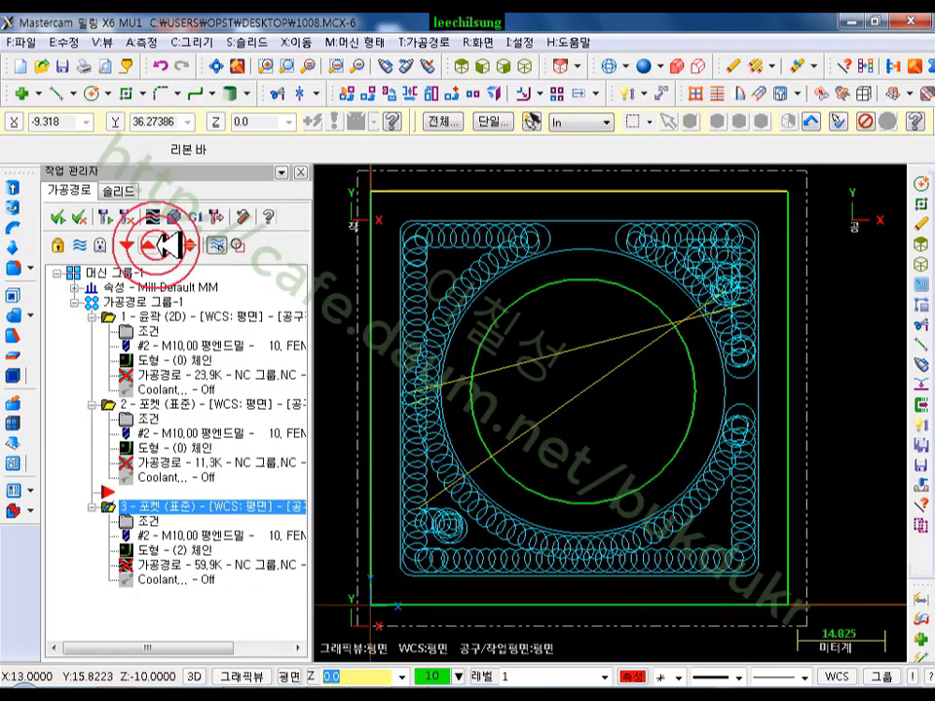
left_click(105, 217)
- Examine the helical entry at the pocket's lower-left corner in isometric view, and return to the top view
scroll(474, 298, "down", 4)
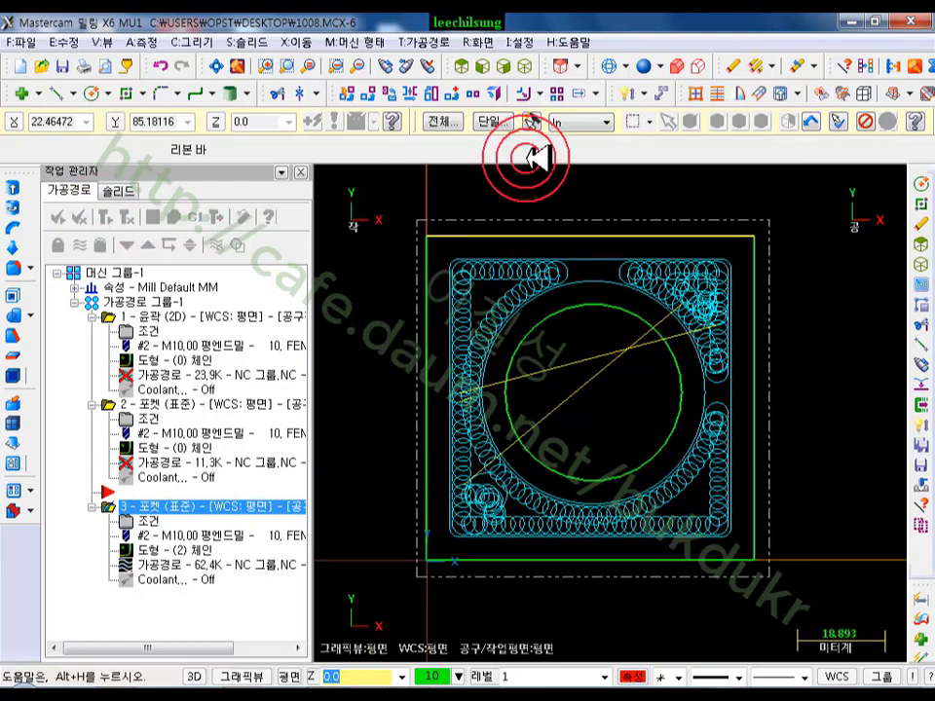
left_click(526, 65)
scroll(643, 375, "up", 6)
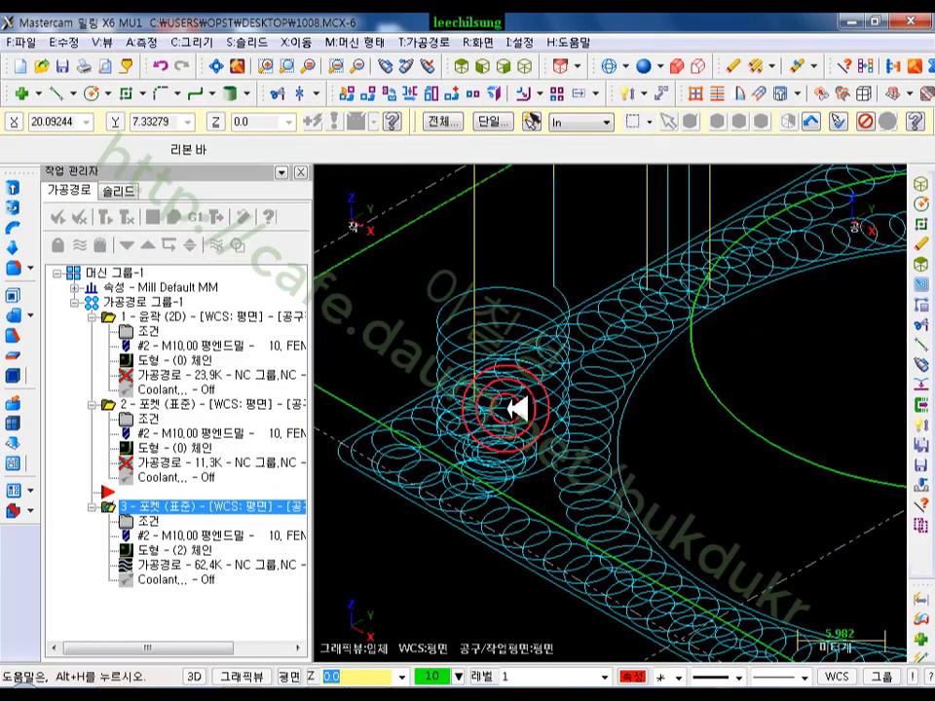
left_click(465, 68)
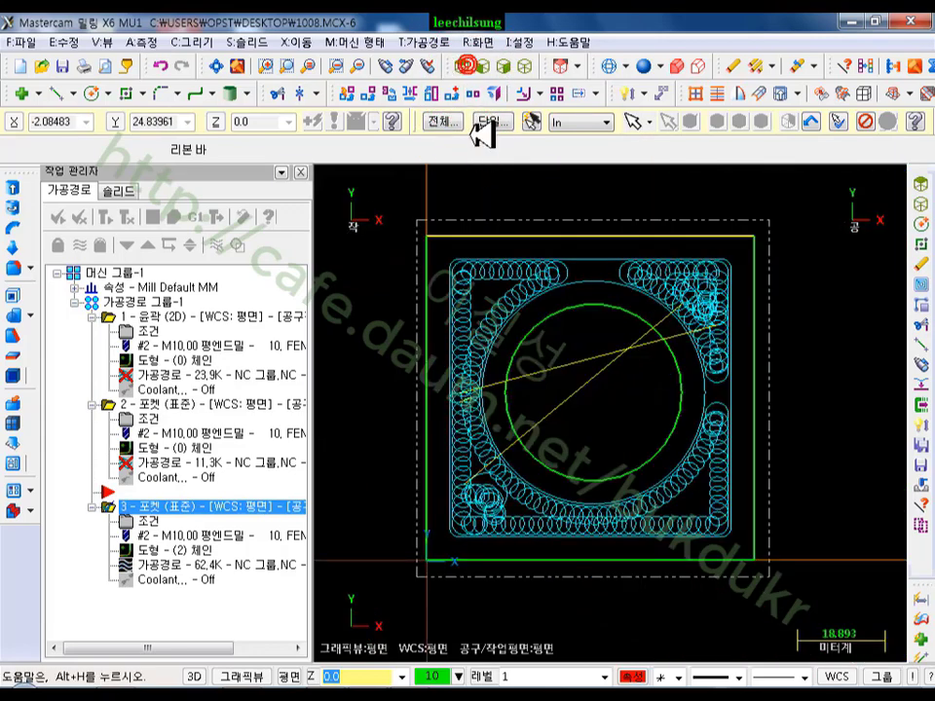
- Start the path check for operation 3 and advance it through the helical entry at the pocket's lower-left corner
left_click(209, 565)
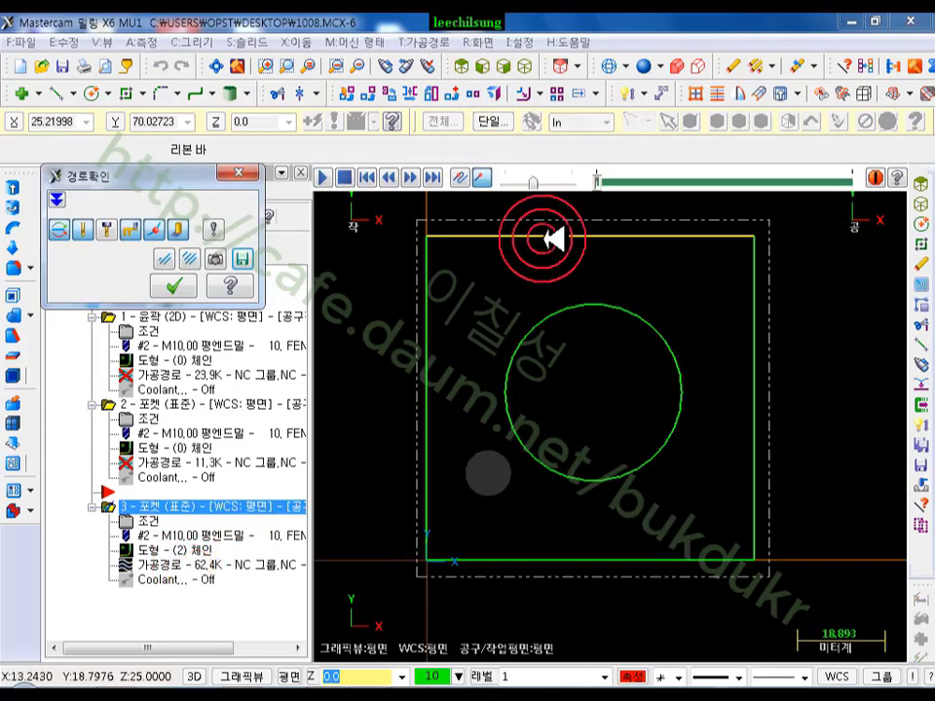
left_click(606, 182)
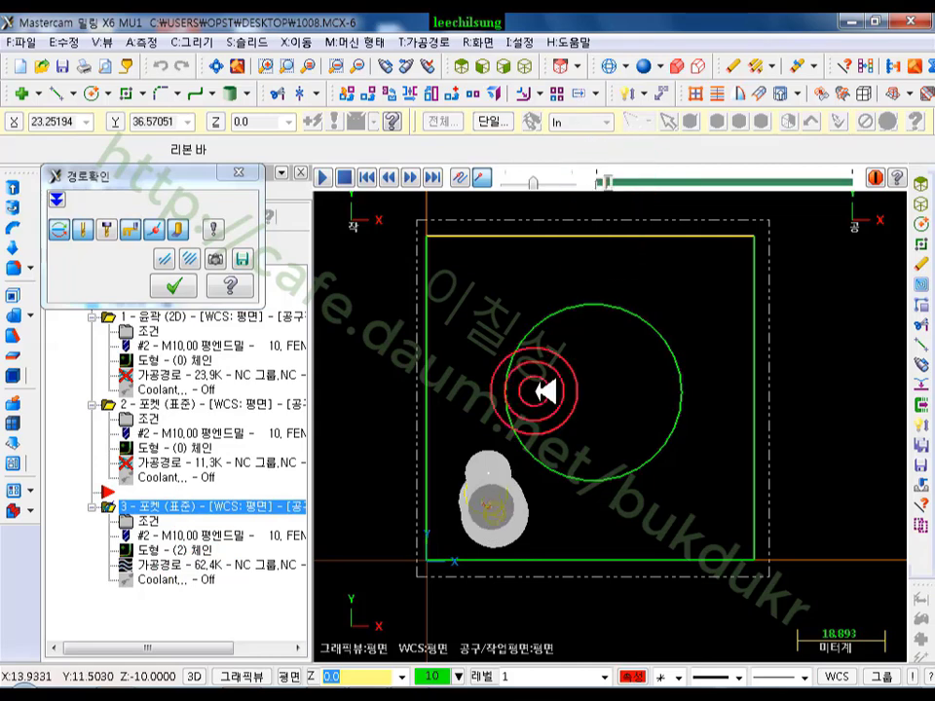
scroll(459, 492, "up", 3)
- Annotate the tool's cutting direction and channel edges beside the entry area with DeskTop Pen, and clear the marks when finished
right_click(283, 700)
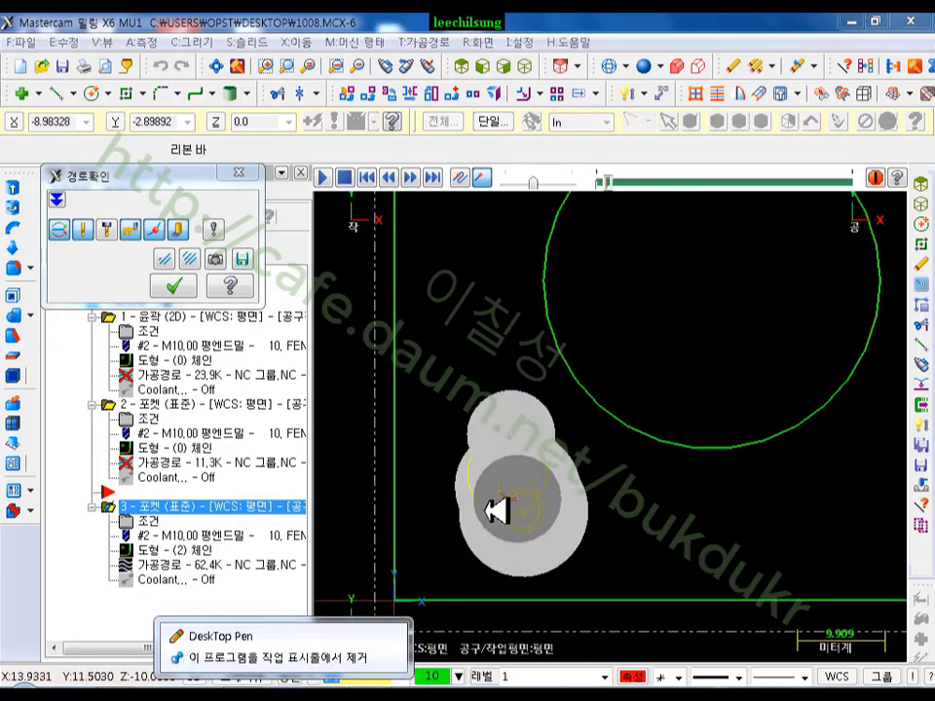
left_click(284, 635)
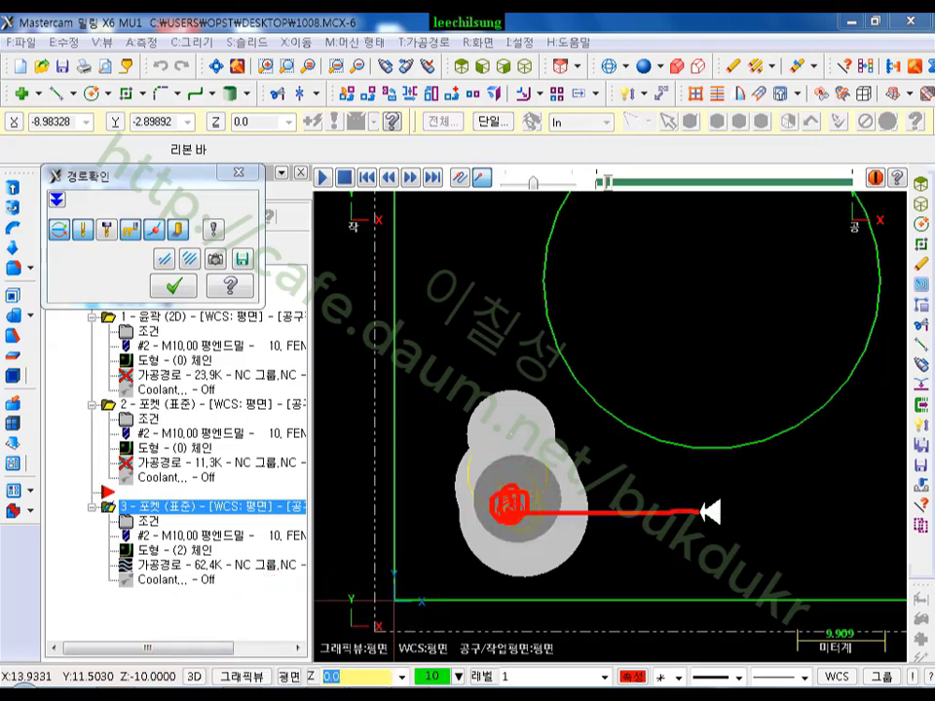
left_click_drag(700, 510, 687, 487)
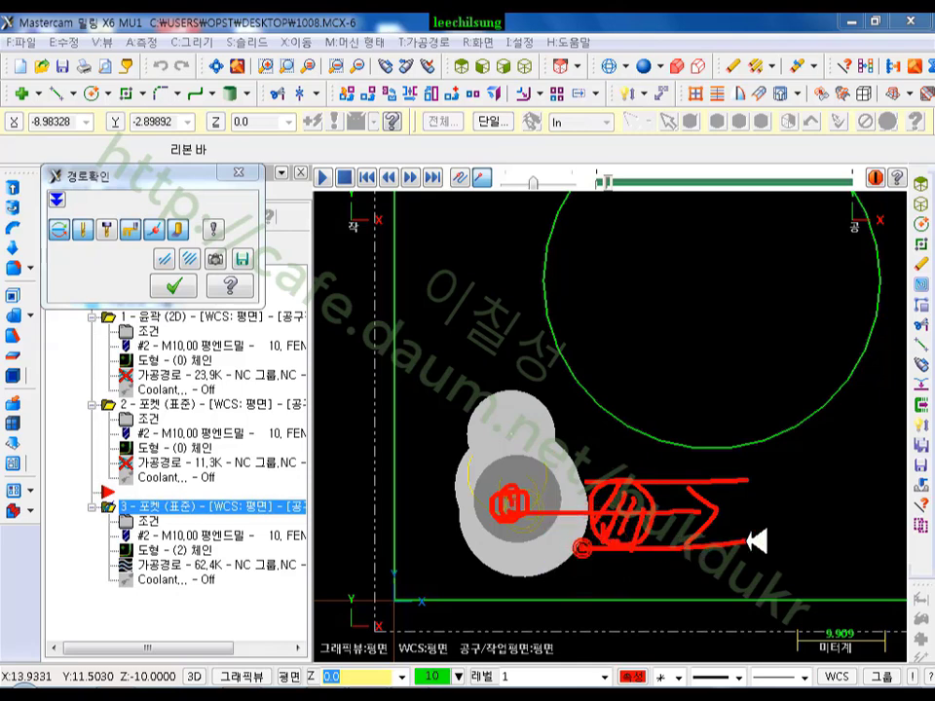
left_click_drag(747, 540, 768, 538)
left_click_drag(606, 525, 636, 505)
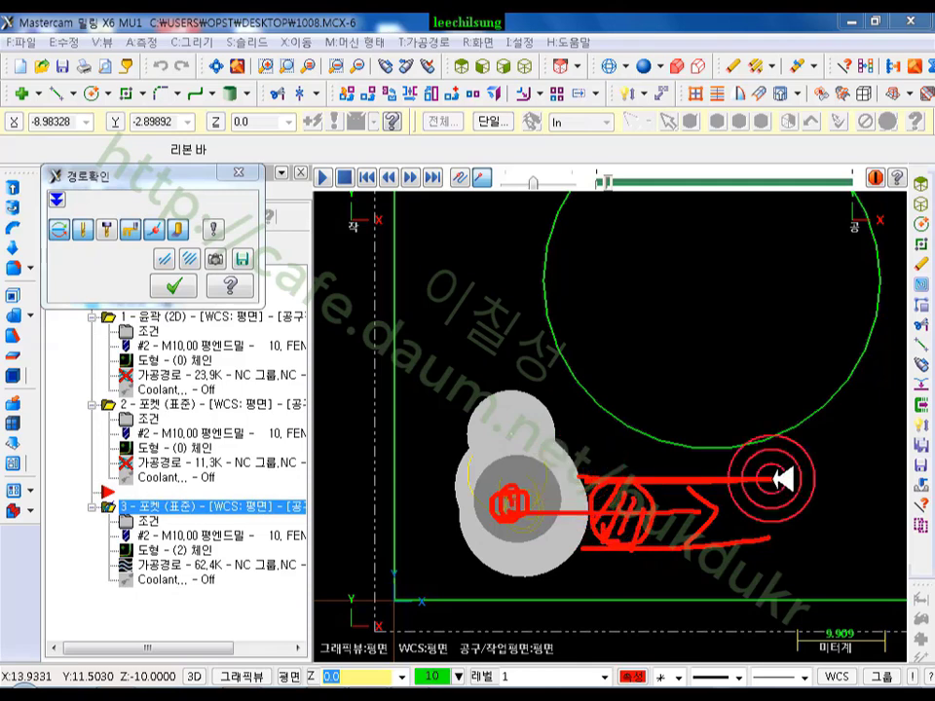
left_click_drag(716, 455, 813, 455)
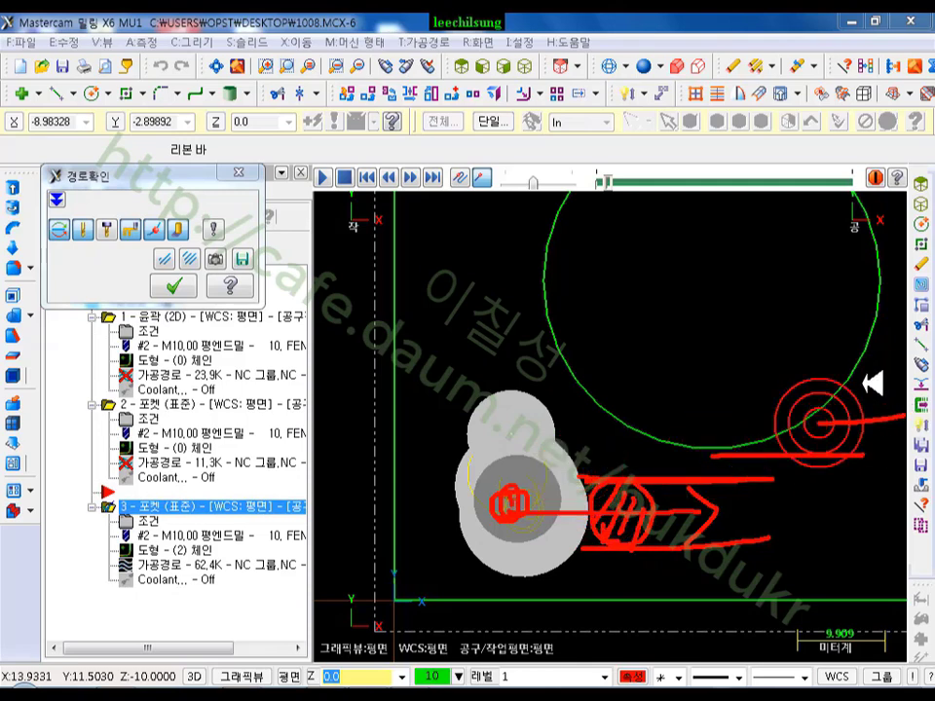
left_click(689, 513)
left_click(485, 448)
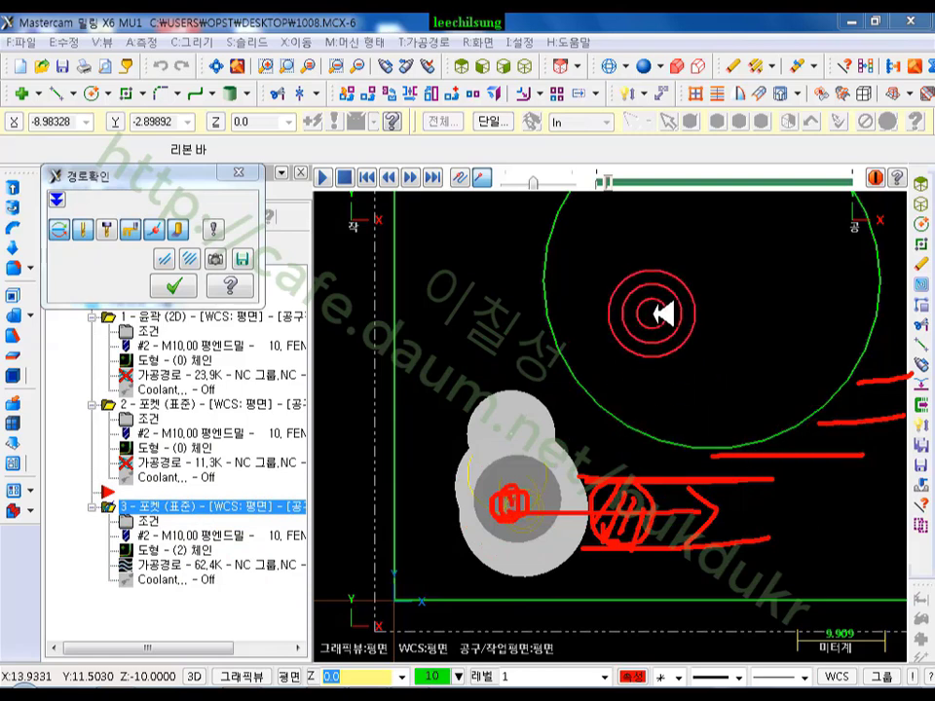
right_click(658, 296)
left_click(733, 490)
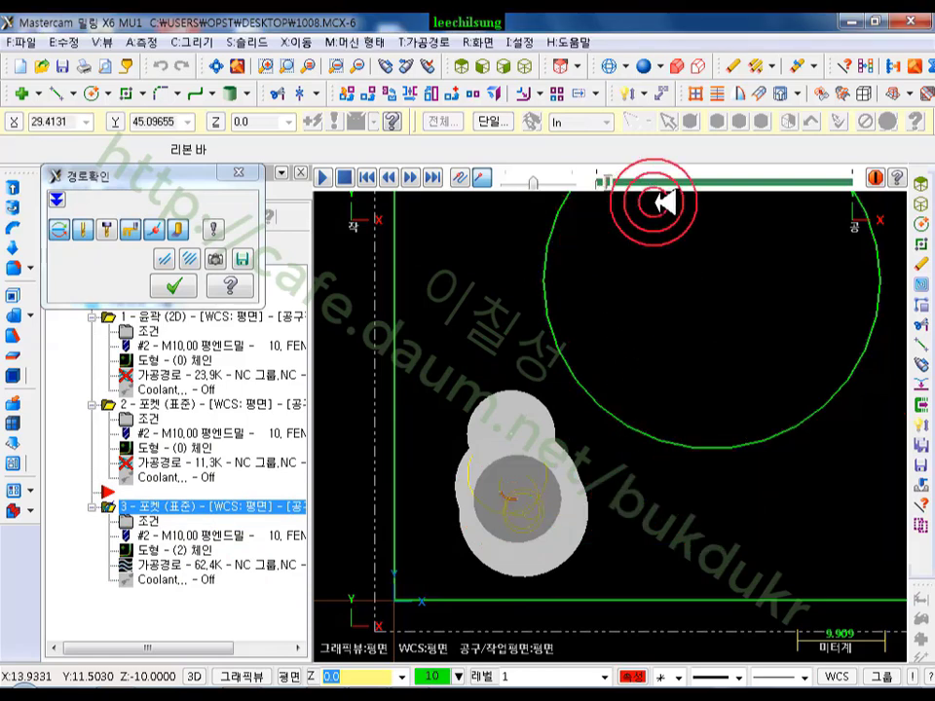
- Advance the path check further and examine the trochoidal tool moves close-up in the pocket's lower-left corner
left_click_drag(619, 181, 631, 183)
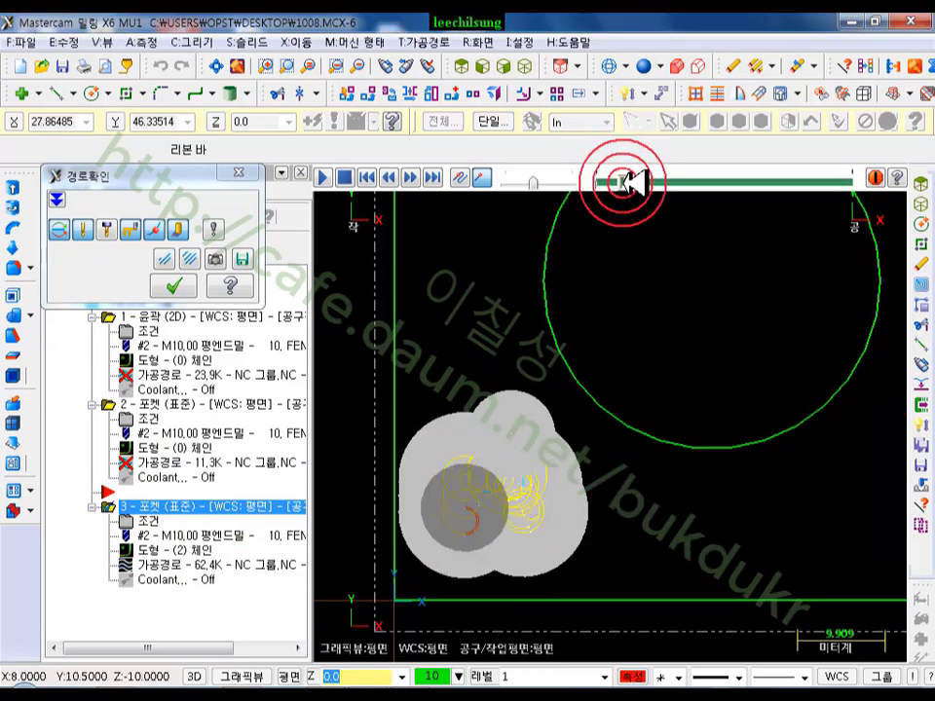
scroll(409, 547, "up", 5)
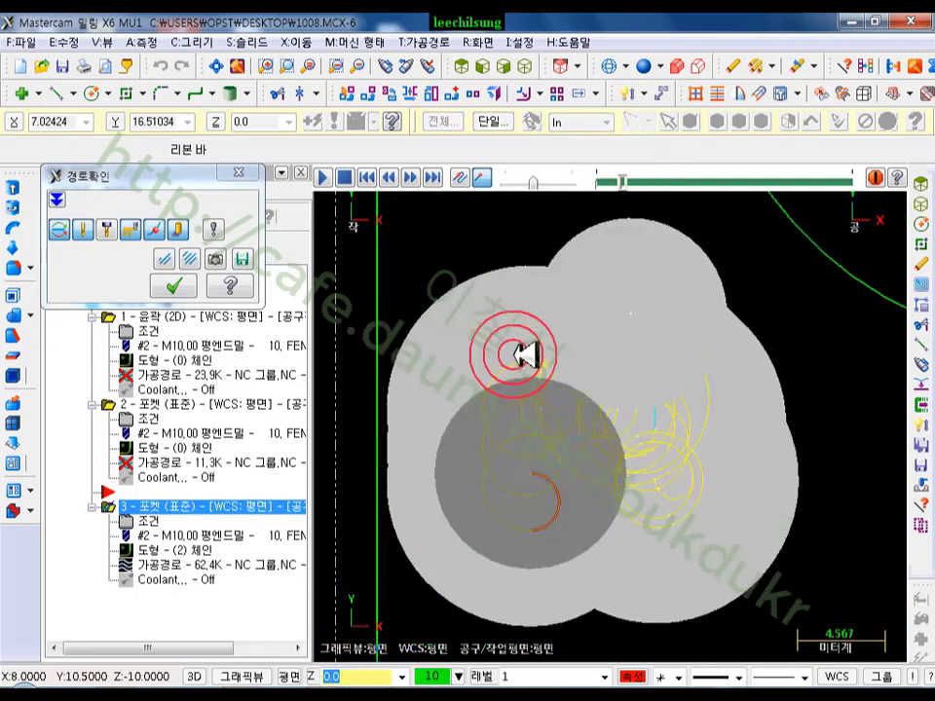
scroll(513, 355, "down", 2)
scroll(455, 517, "up", 3)
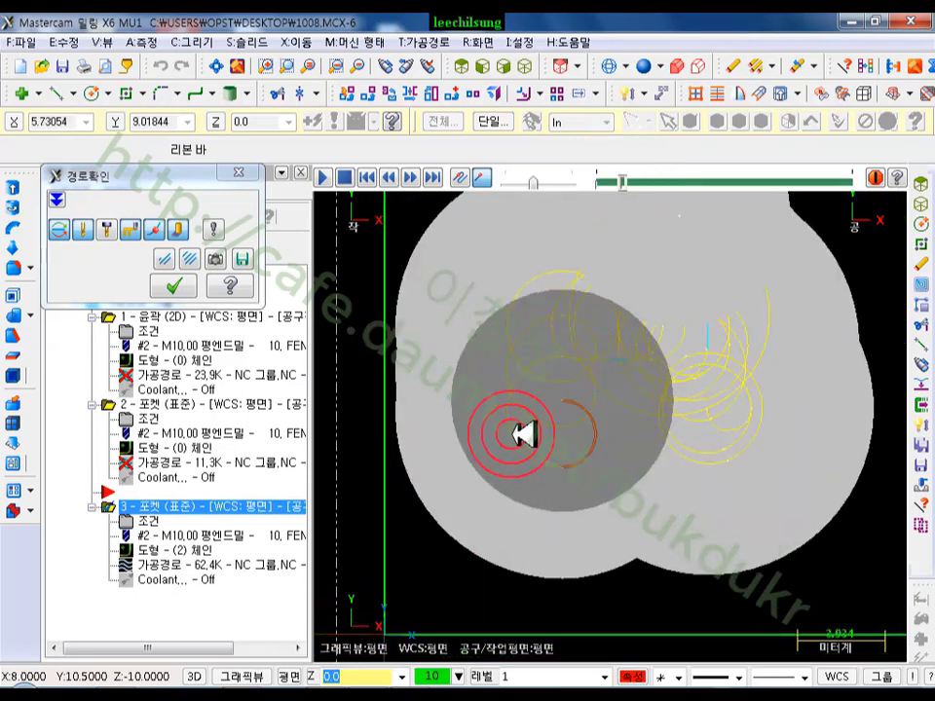
- Mark two 5 mm distances below the tool centre and the channel edges with DeskTop Pen, and clear the marks when finished
left_click(276, 674)
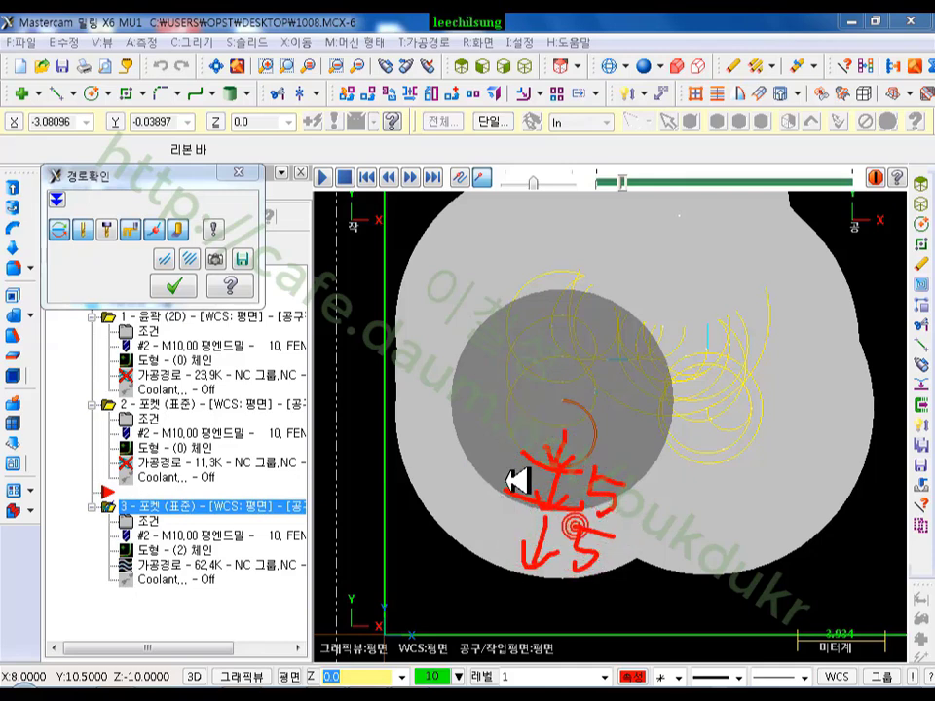
left_click_drag(439, 429, 526, 584)
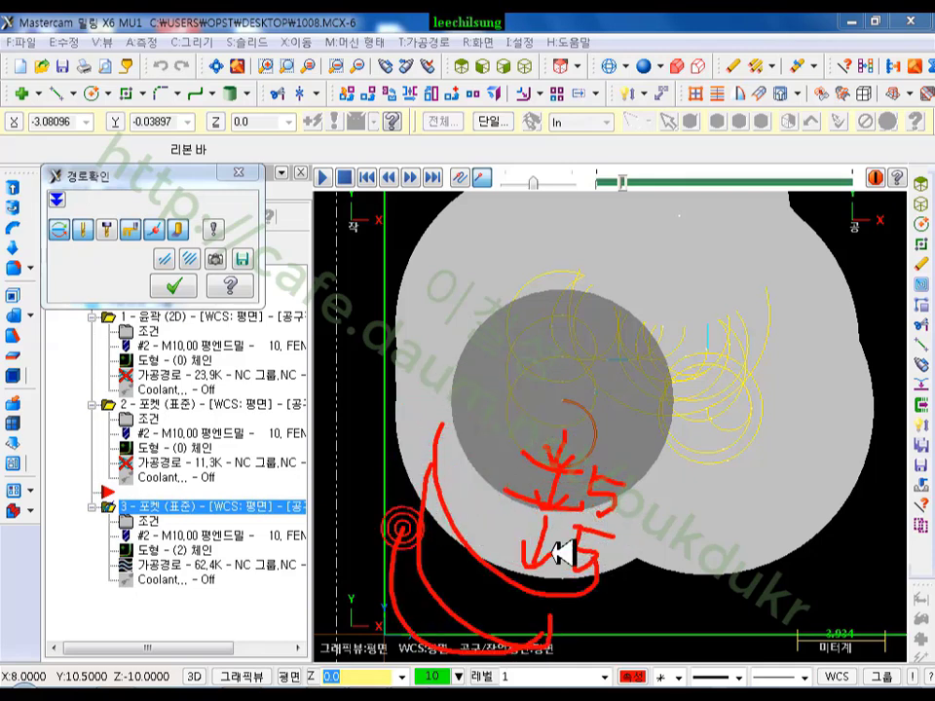
right_click(557, 360)
left_click(601, 553)
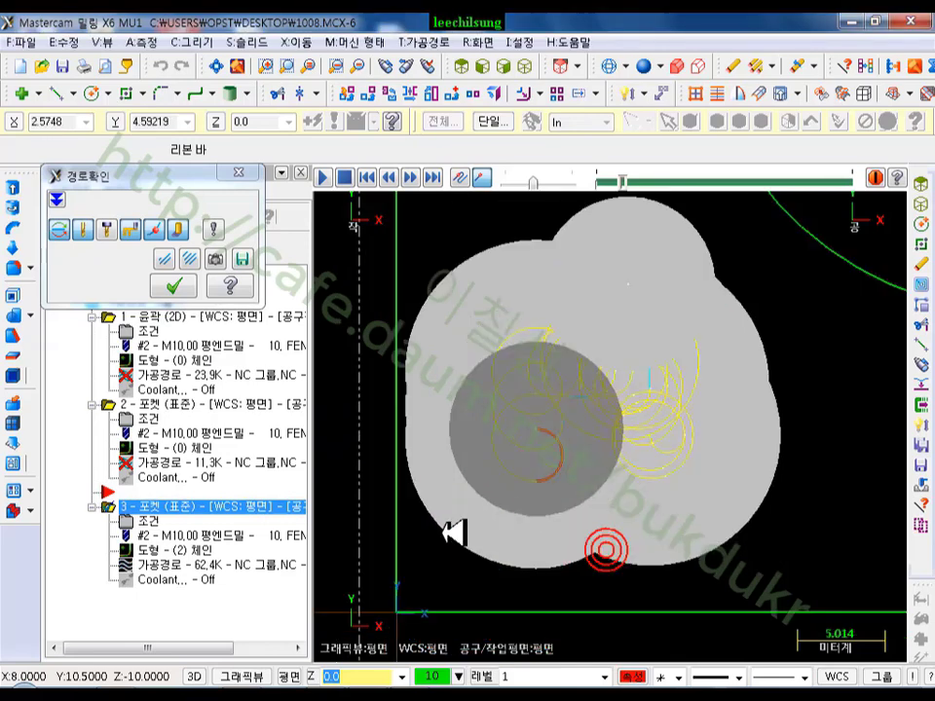
left_click(534, 363)
- Advance the path check along the pocket's lower edge and examine the channel cut by the trochoidal loops
left_click_drag(622, 182, 636, 183)
scroll(441, 341, "down", 2)
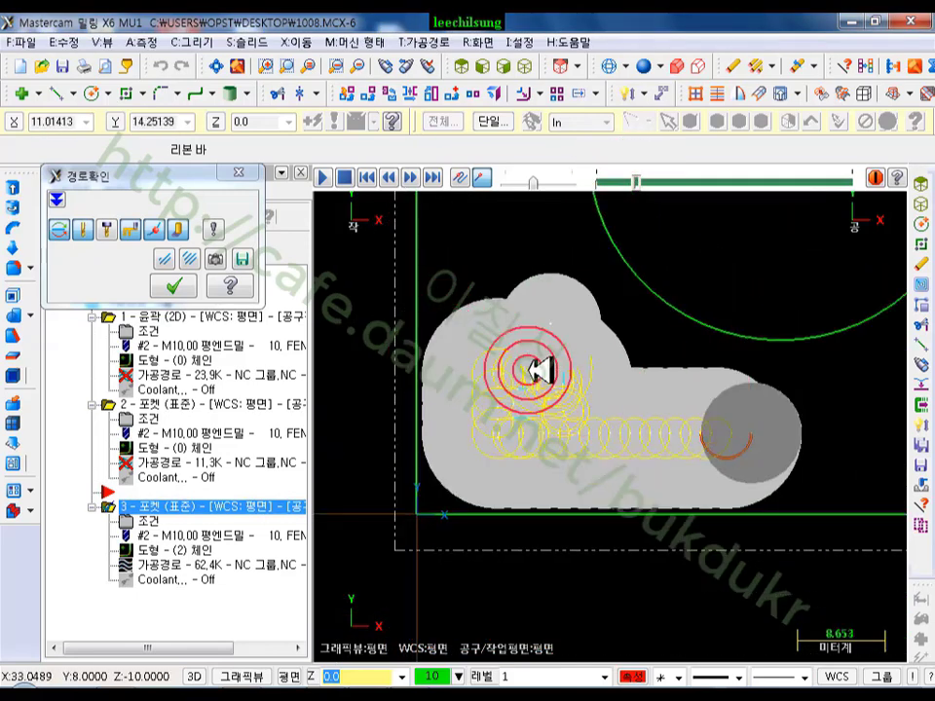
scroll(528, 371, "down", 3)
scroll(765, 397, "up", 3)
scroll(808, 401, "up", 1)
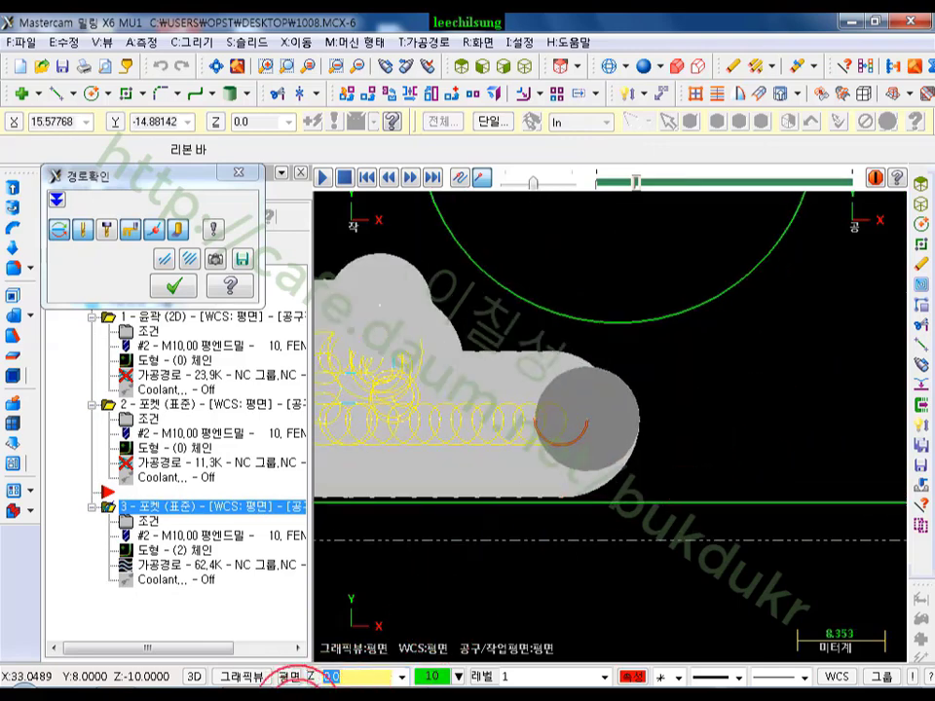
left_click(284, 697)
left_click(466, 464)
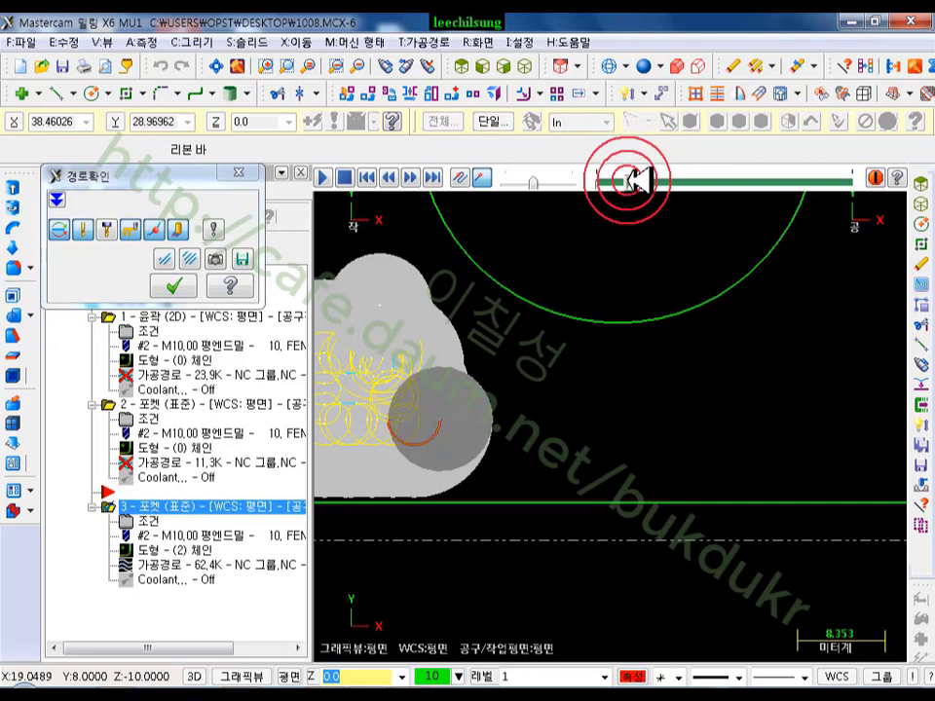
- Run the path check from the lower-left channel through the remaining trochoidal moves to the end of the toolpath
left_click_drag(627, 180, 650, 244)
scroll(484, 411, "down", 4)
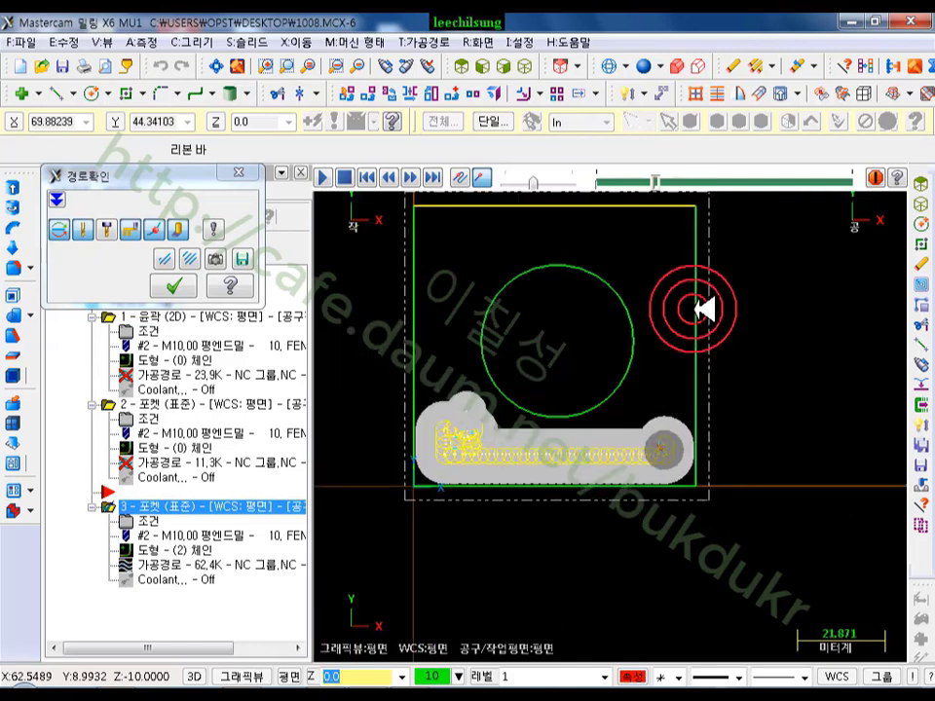
scroll(709, 410, "down", 1)
mouse_move(662, 177)
left_mouse_down()
mouse_move(847, 204)
mouse_move(897, 198)
mouse_move(873, 215)
mouse_move(583, 272)
left_mouse_up()
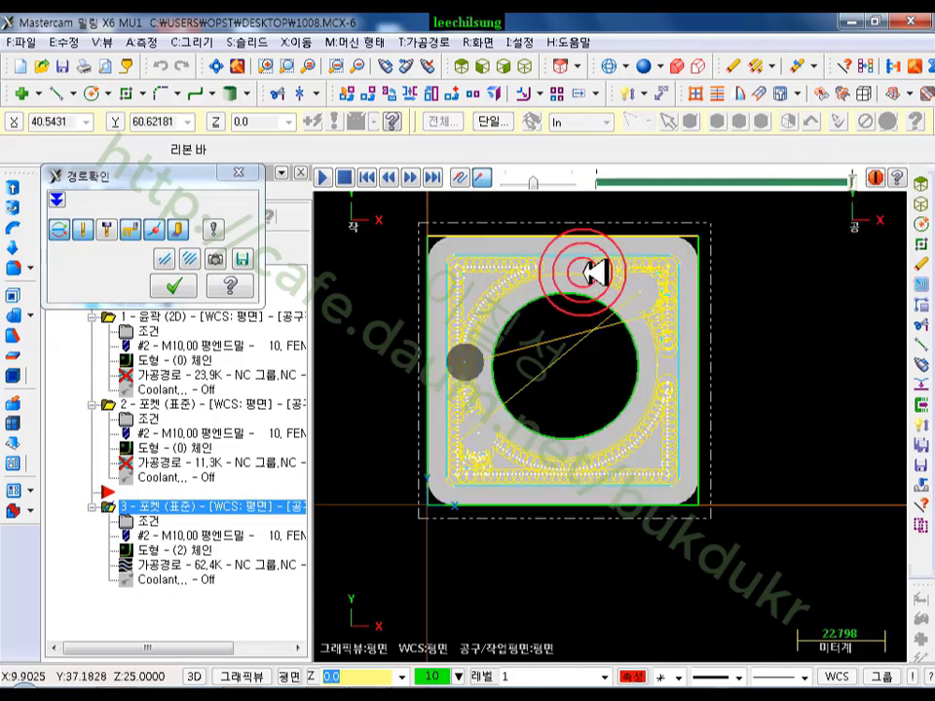
- Step the path check back before the final pass, examine the material left around the circular island, and close the check
scroll(594, 272, "up", 4)
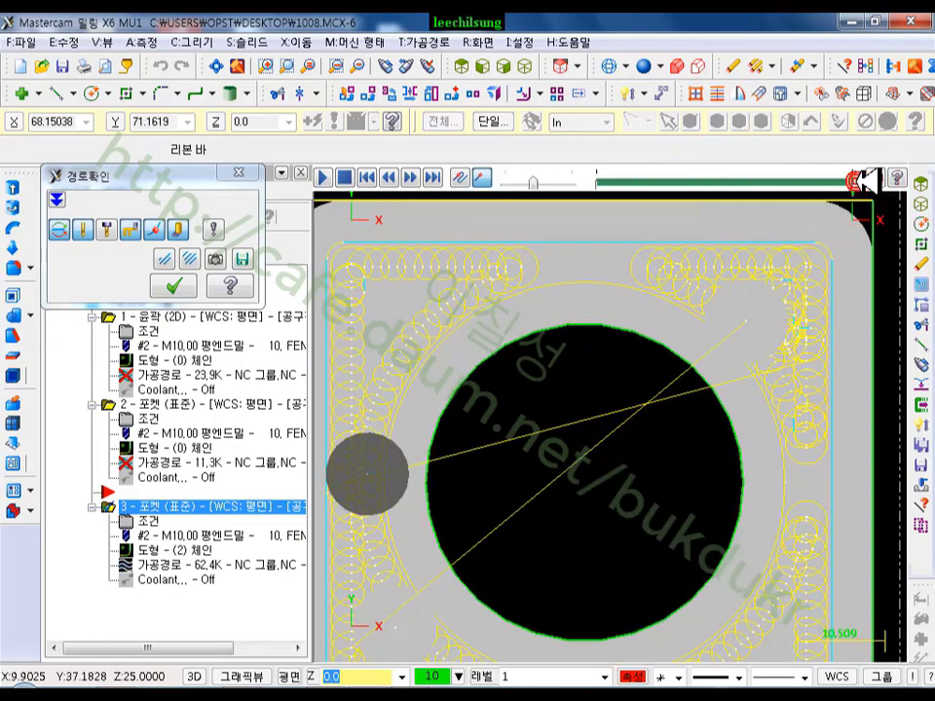
left_click(859, 180)
scroll(584, 308, "up", 3)
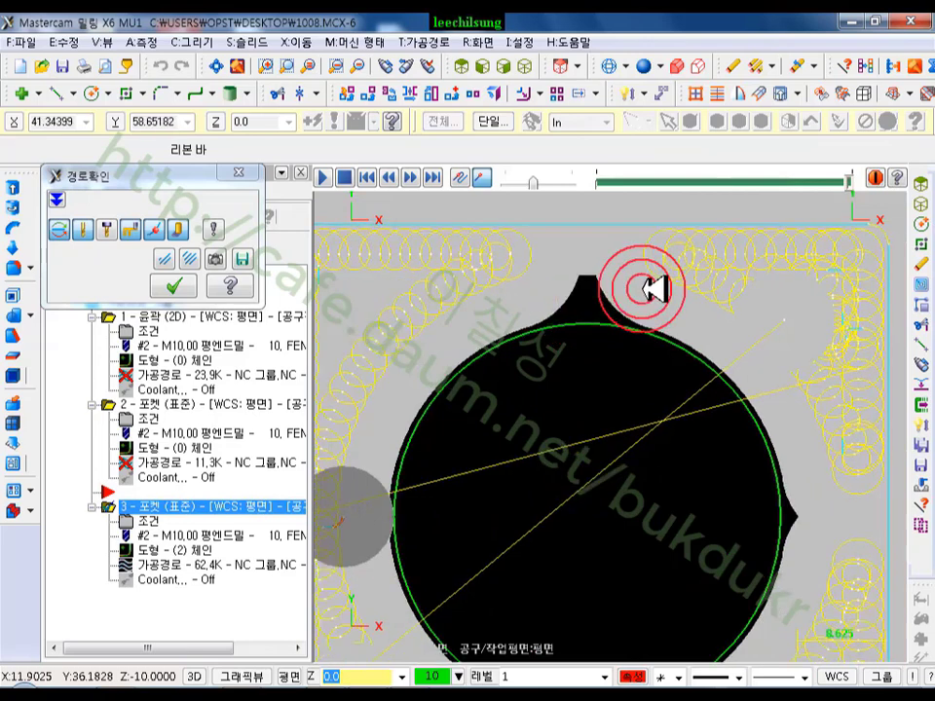
scroll(721, 311, "down", 2)
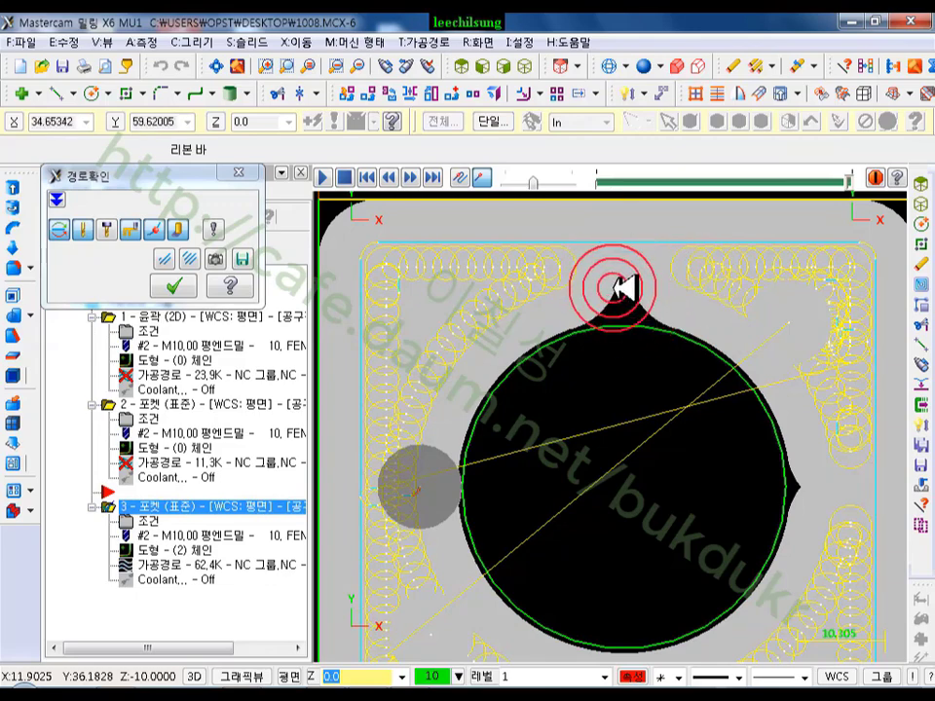
scroll(648, 285, "down", 2)
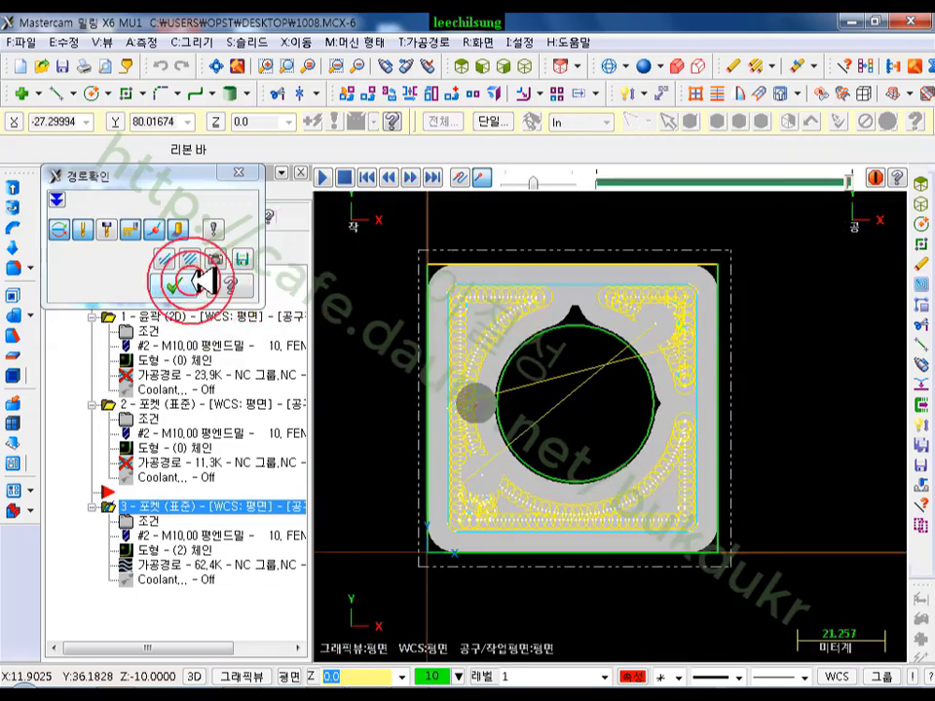
left_click(174, 283)
scroll(472, 397, "up", 2)
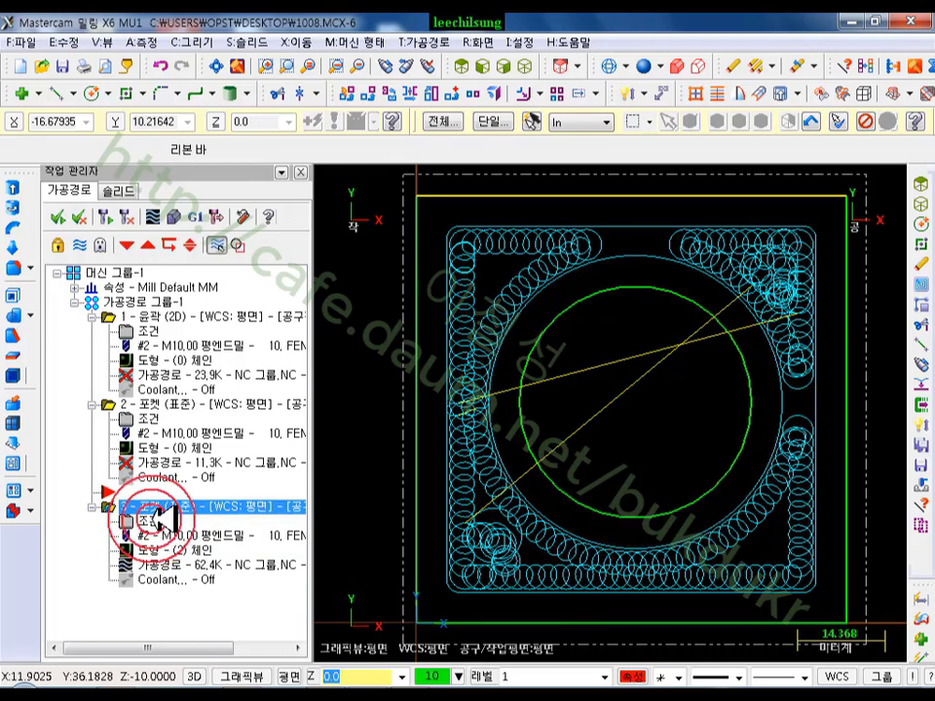
- Run operation 3's path check to the end without the swept tool area, examine the trochoidal loops close-up, and close the check
left_click(181, 564)
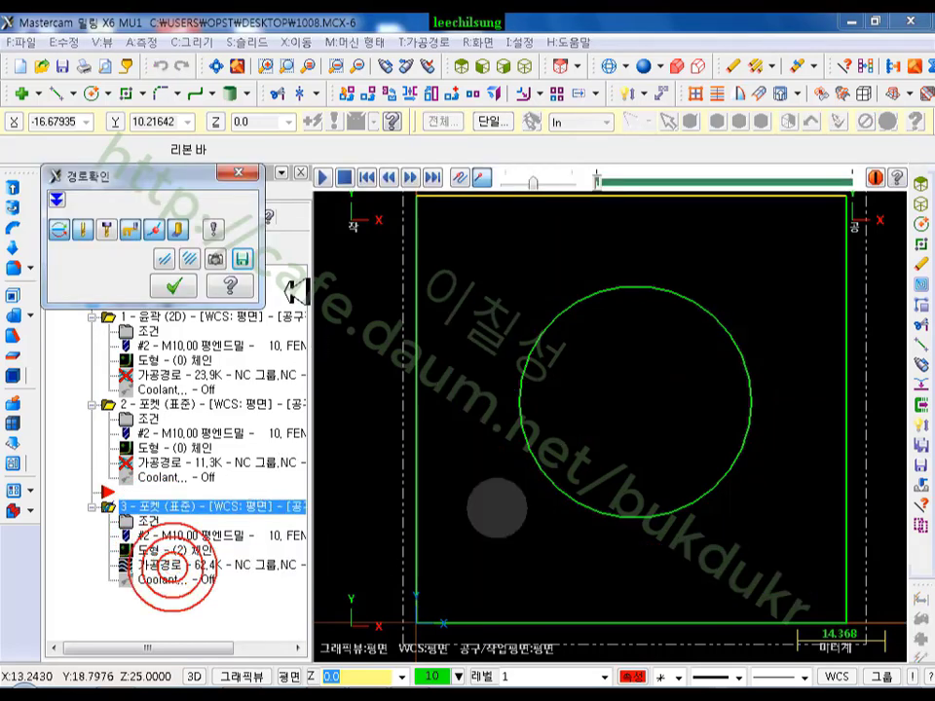
left_click_drag(597, 179, 853, 181)
left_click(181, 230)
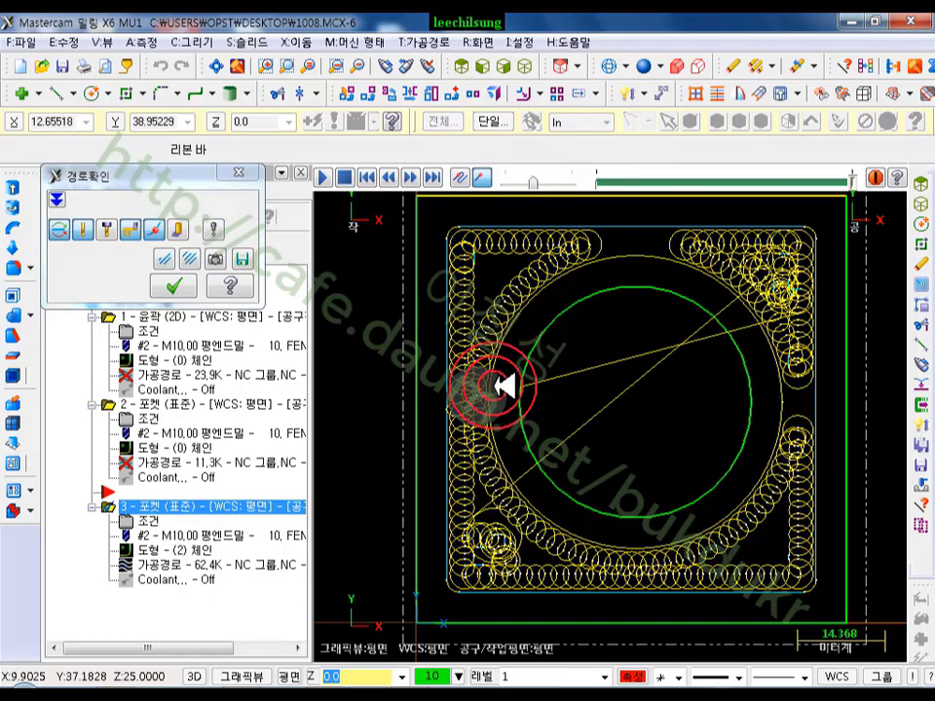
scroll(504, 386, "up", 10)
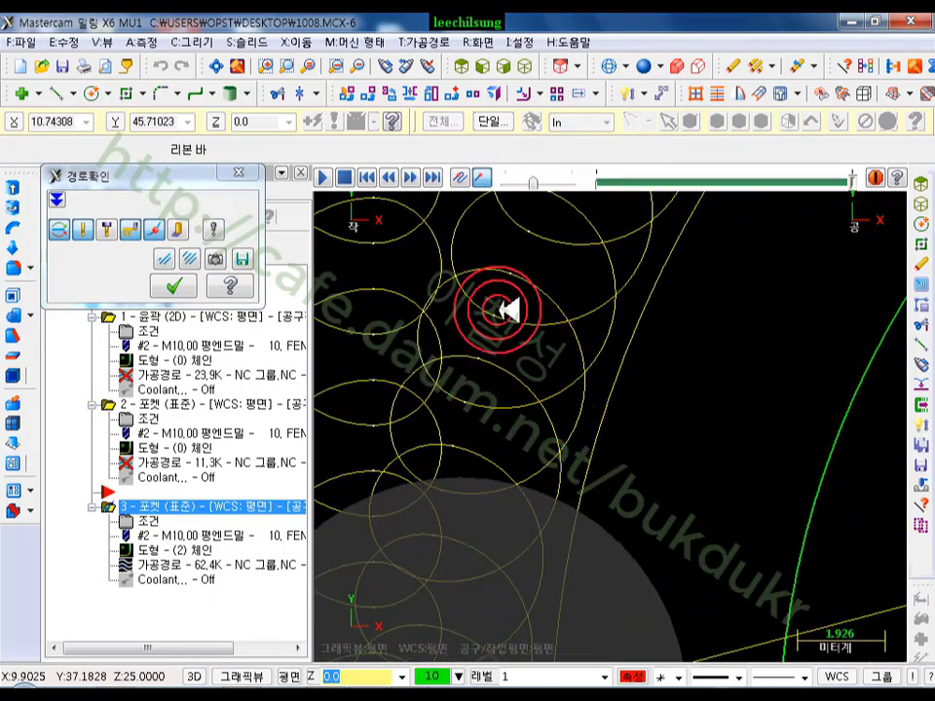
scroll(409, 547, "down", 2)
scroll(564, 359, "down", 3)
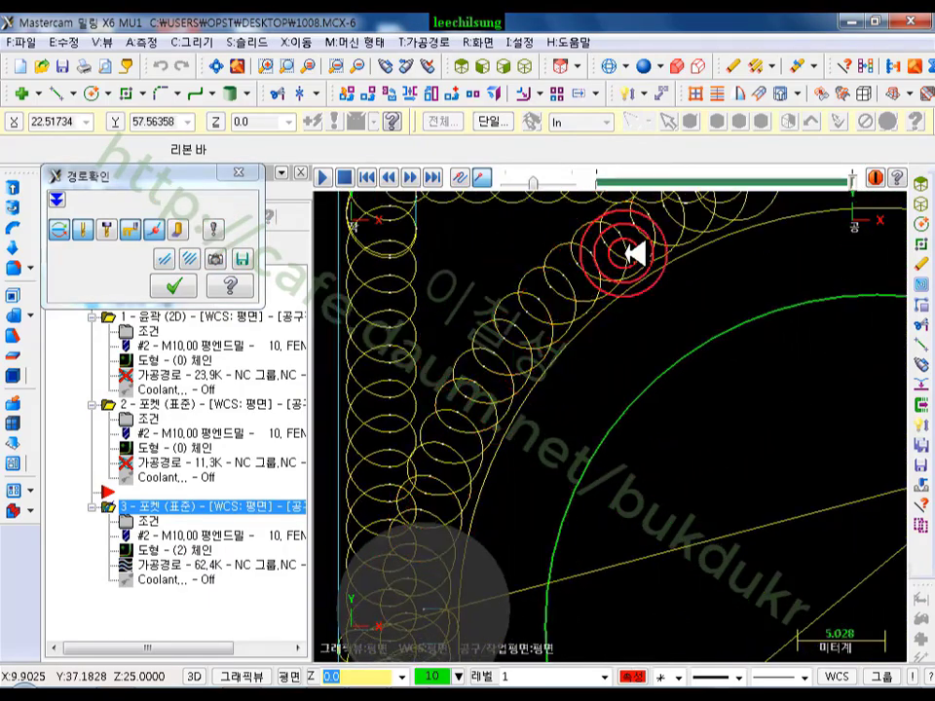
scroll(448, 392, "down", 2)
scroll(463, 501, "down", 3)
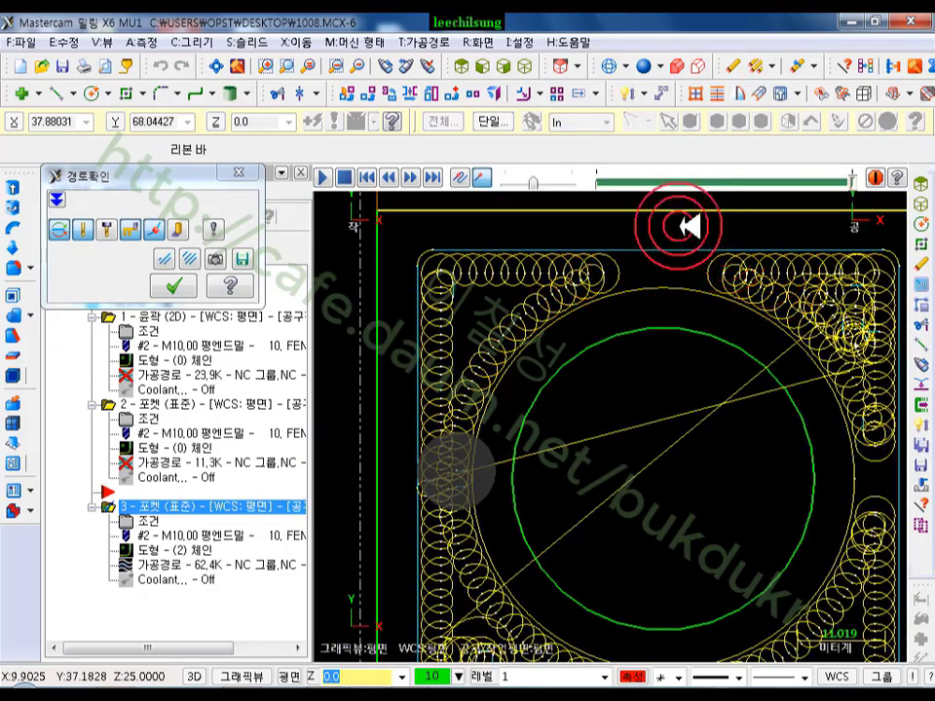
scroll(682, 335, "down", 1)
scroll(542, 442, "up", 2)
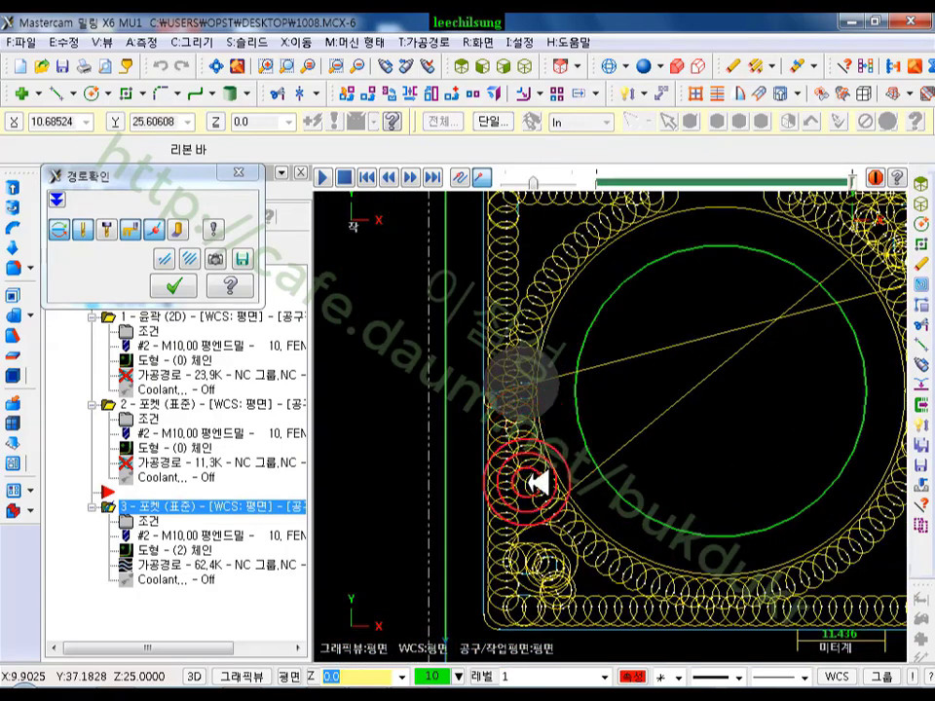
left_click(174, 285)
- Set the trochoidal loop spacing and corner rounding radius of operation 3's roughing to 1.0, regenerate it, and examine the new toolpath
left_click(130, 510)
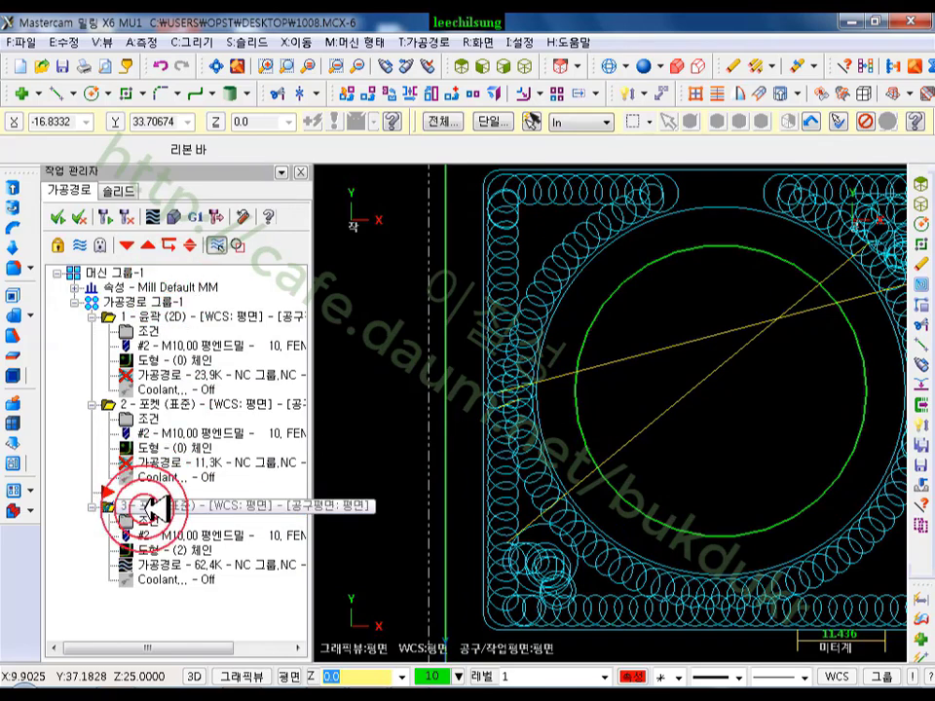
left_click(151, 524)
left_click(195, 207)
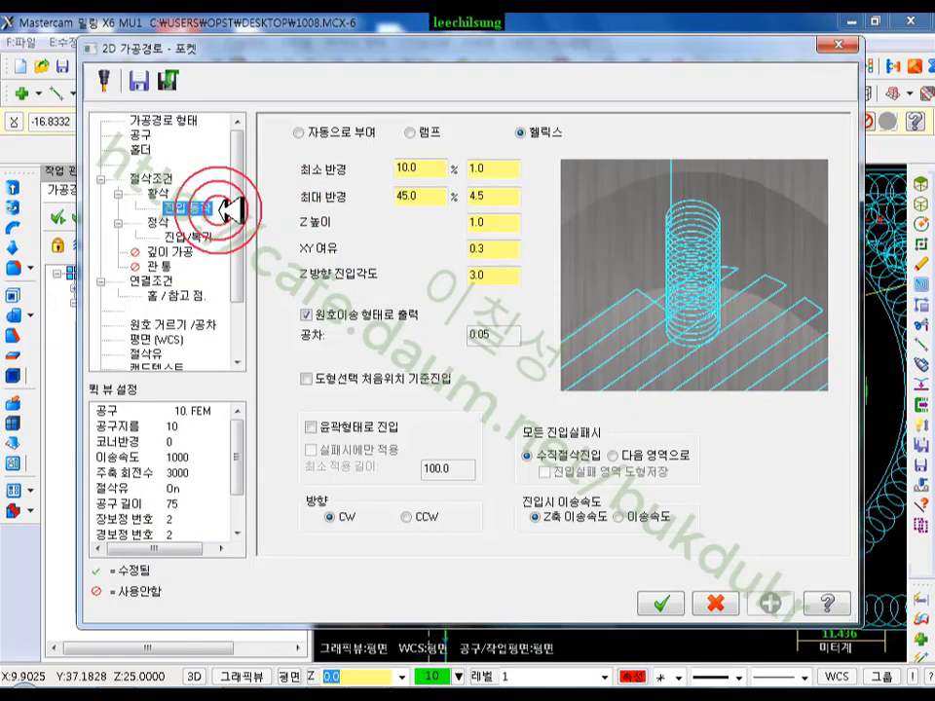
left_click(161, 192)
left_click(460, 516)
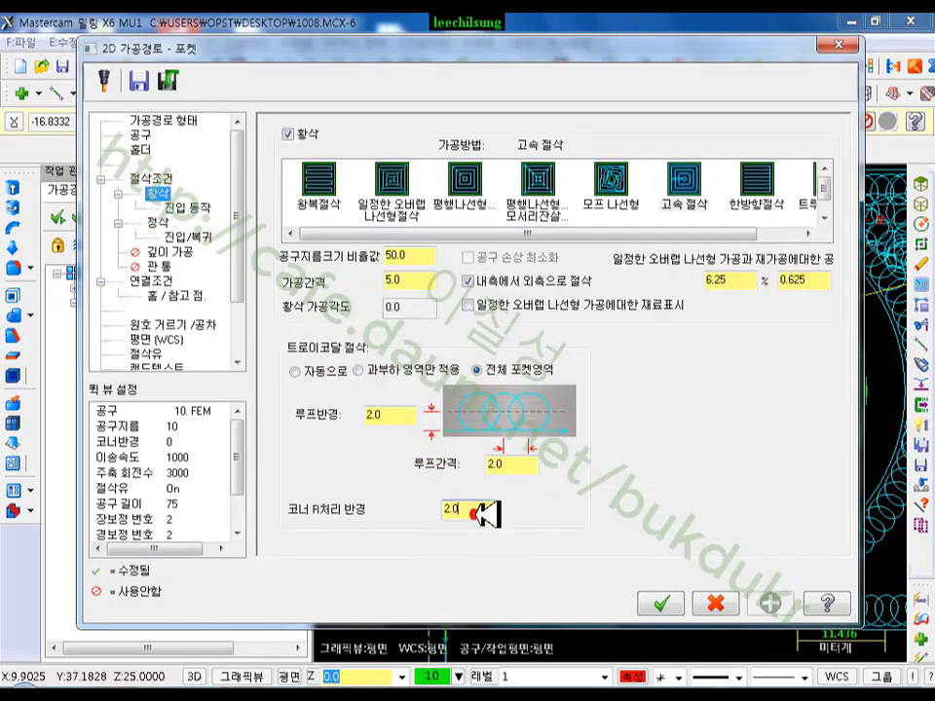
left_click(431, 509)
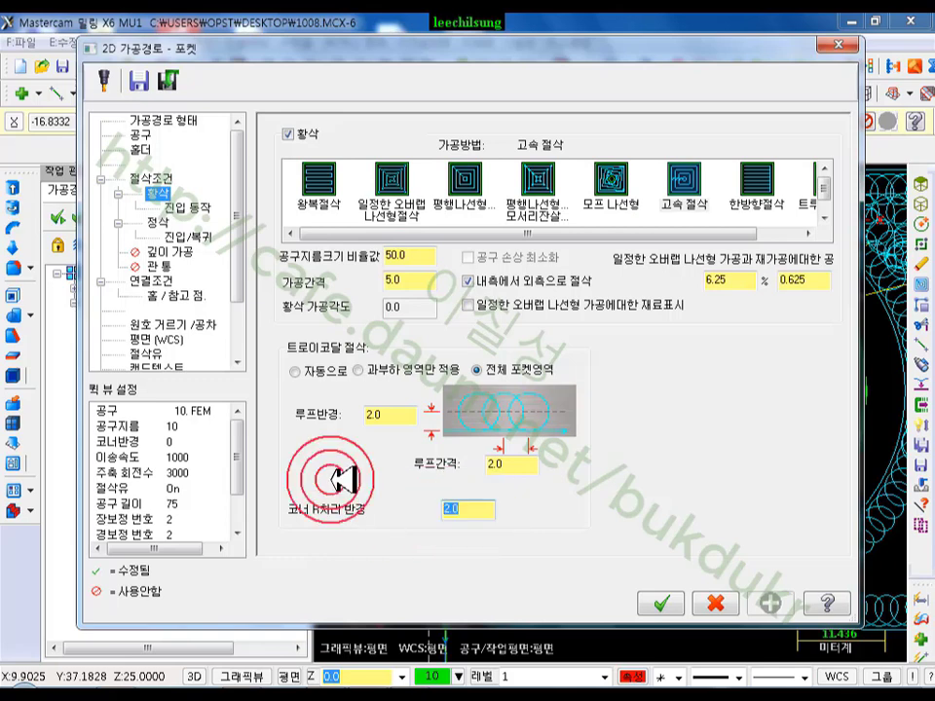
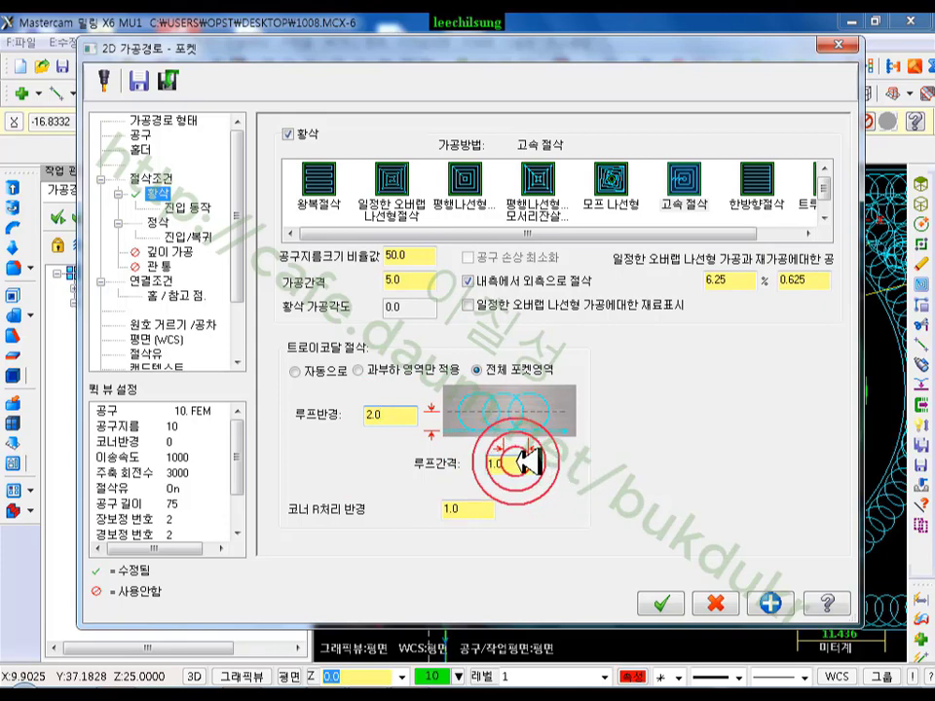
left_click(660, 603)
left_click(119, 218)
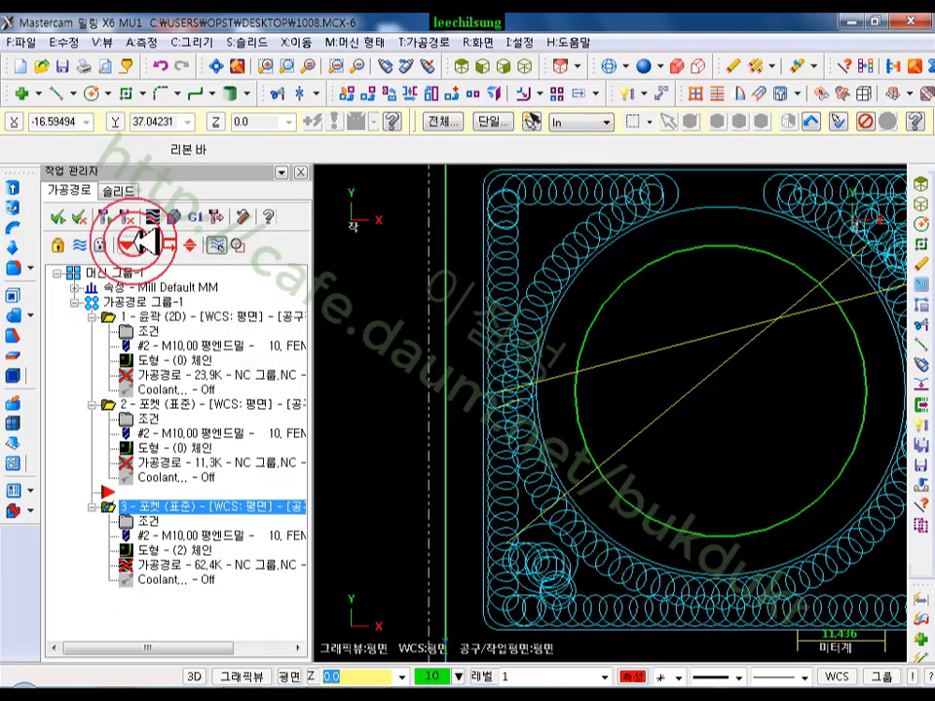
scroll(424, 371, "down", 1)
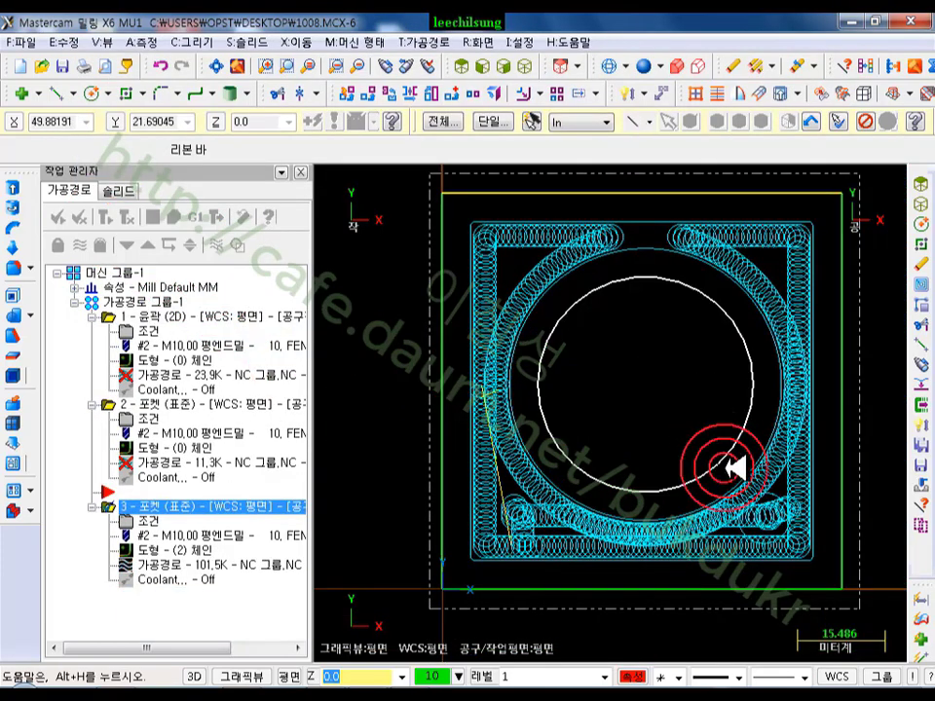
scroll(672, 302, "up", 1)
scroll(666, 219, "up", 1)
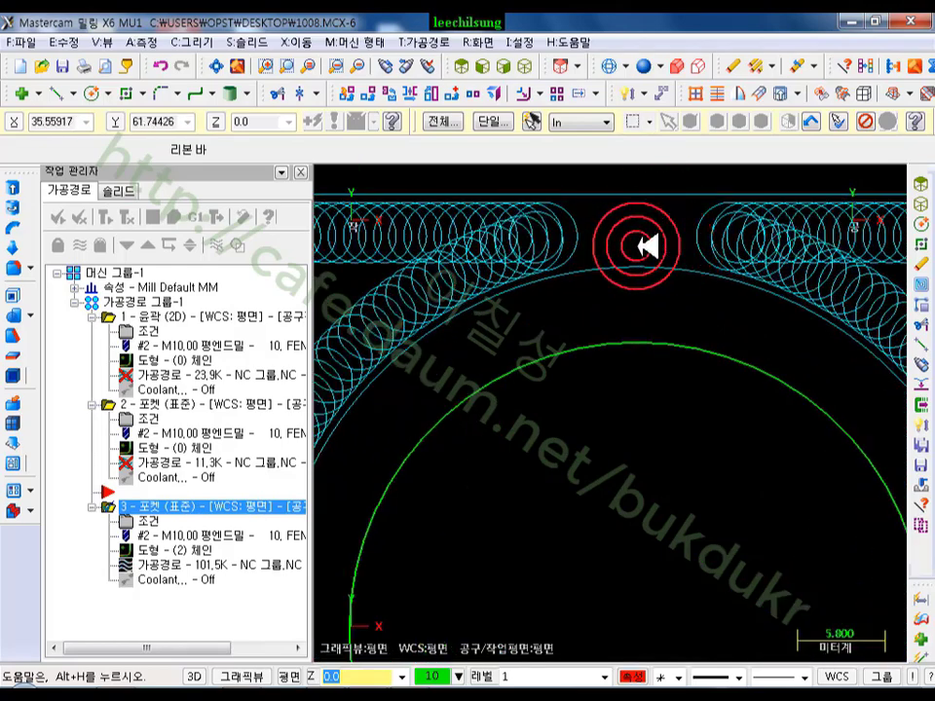
scroll(672, 230, "down", 2)
- Change the trochoidal loop radius in operation 3's roughing settings, regenerate the operation, and examine the resulting toolpath
left_click(127, 521)
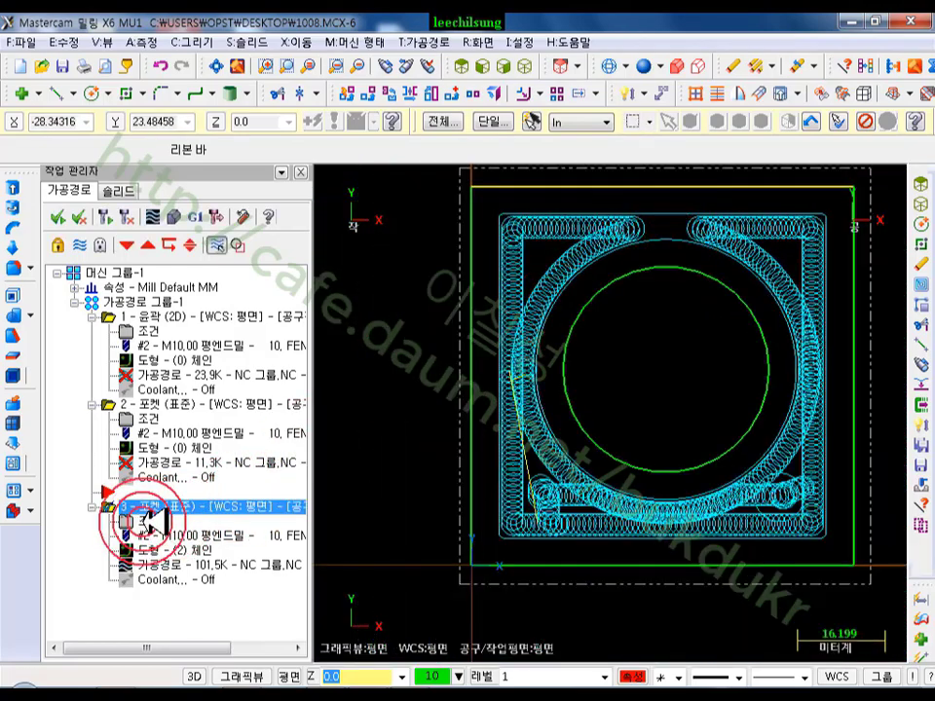
left_click(500, 456)
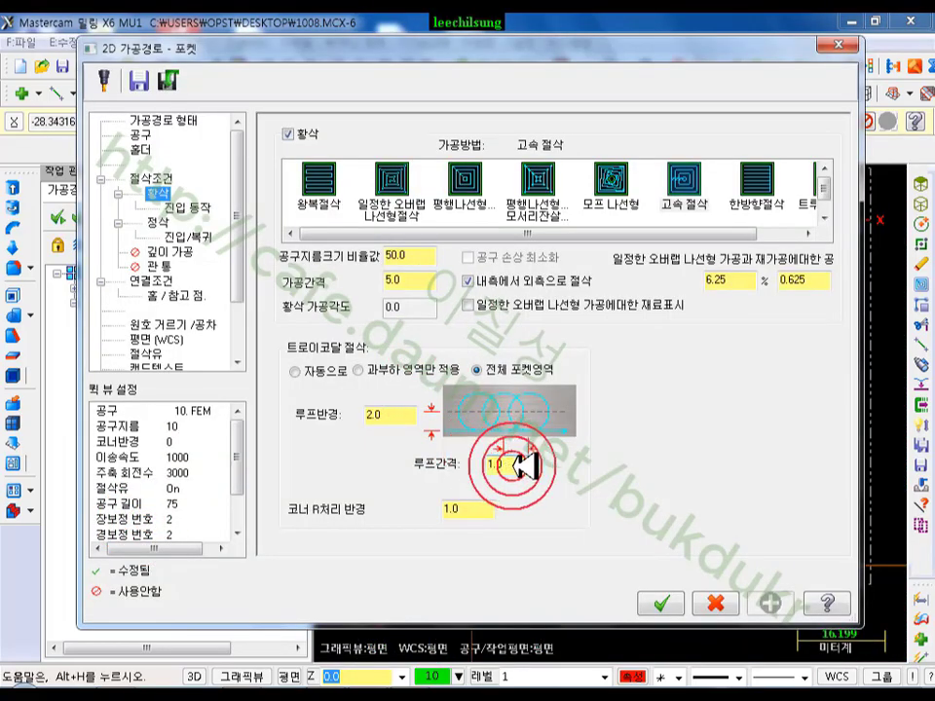
left_click(390, 415)
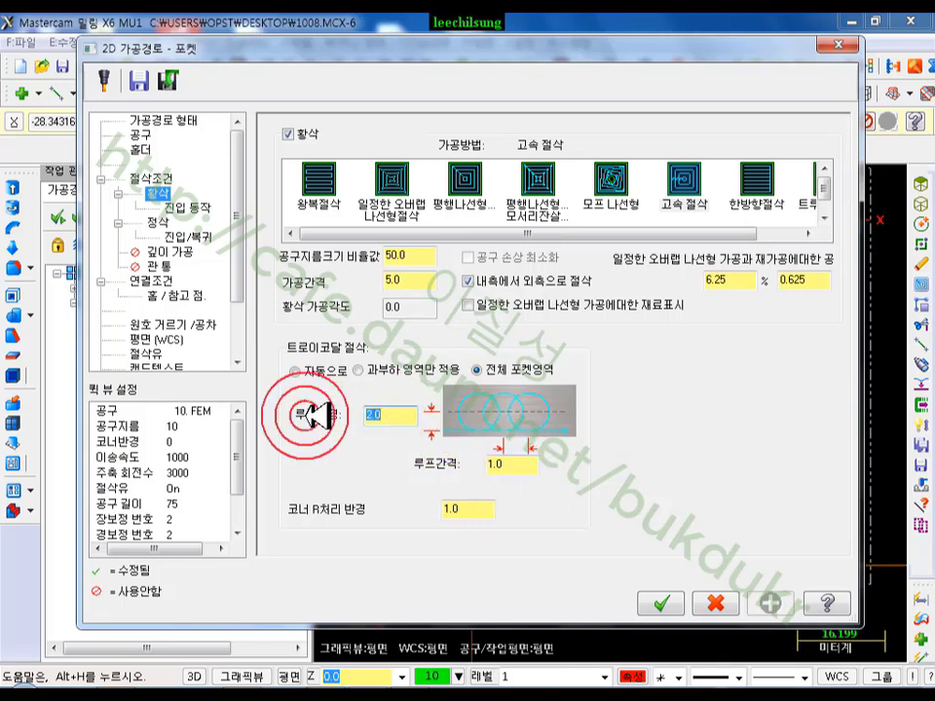
left_click(658, 604)
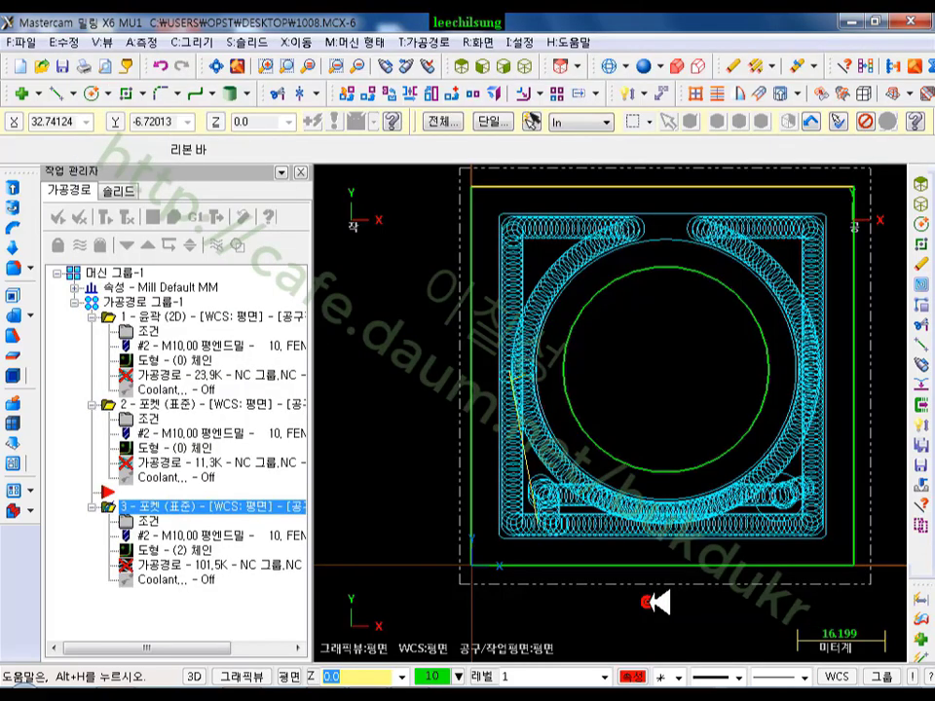
left_click(107, 216)
scroll(640, 292, "up", 2)
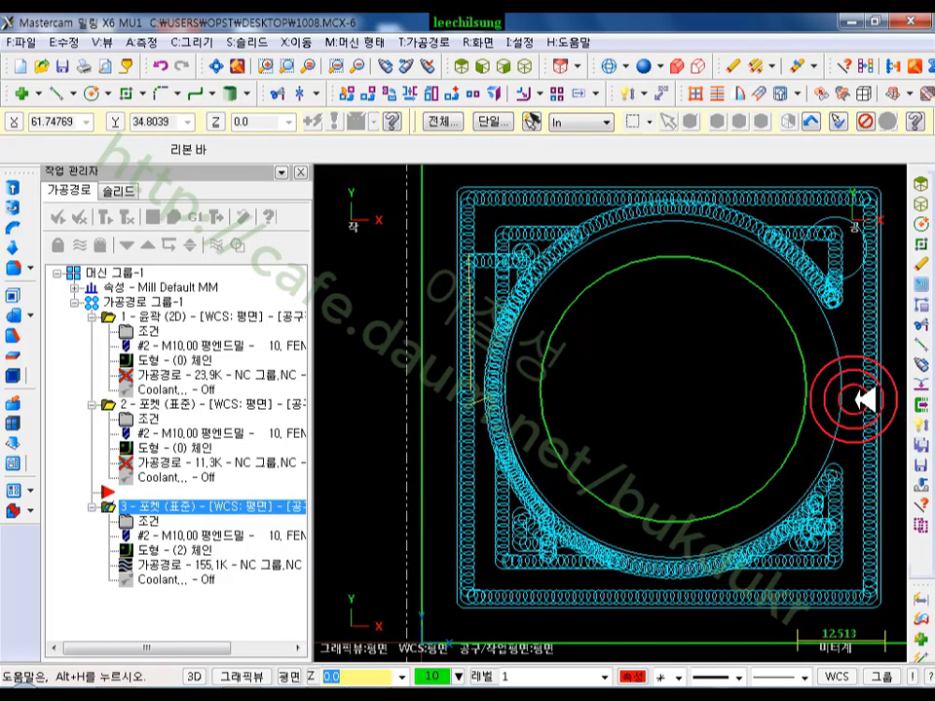
- Run the path check of the regenerated operation 3 to the end with the swept tool area displayed
left_click(134, 563)
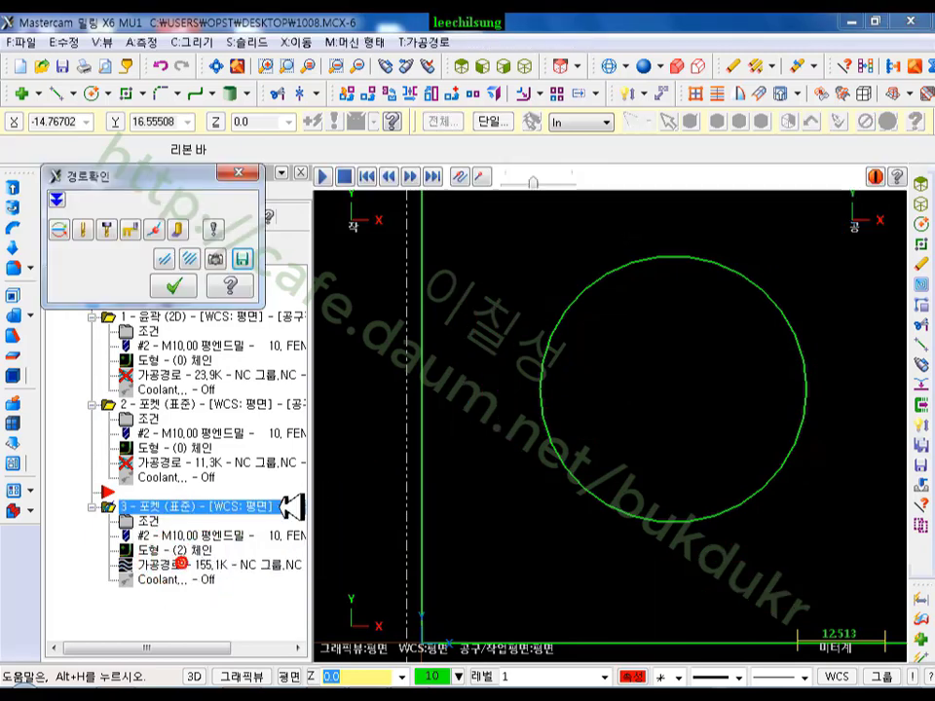
scroll(458, 375, "down", 2)
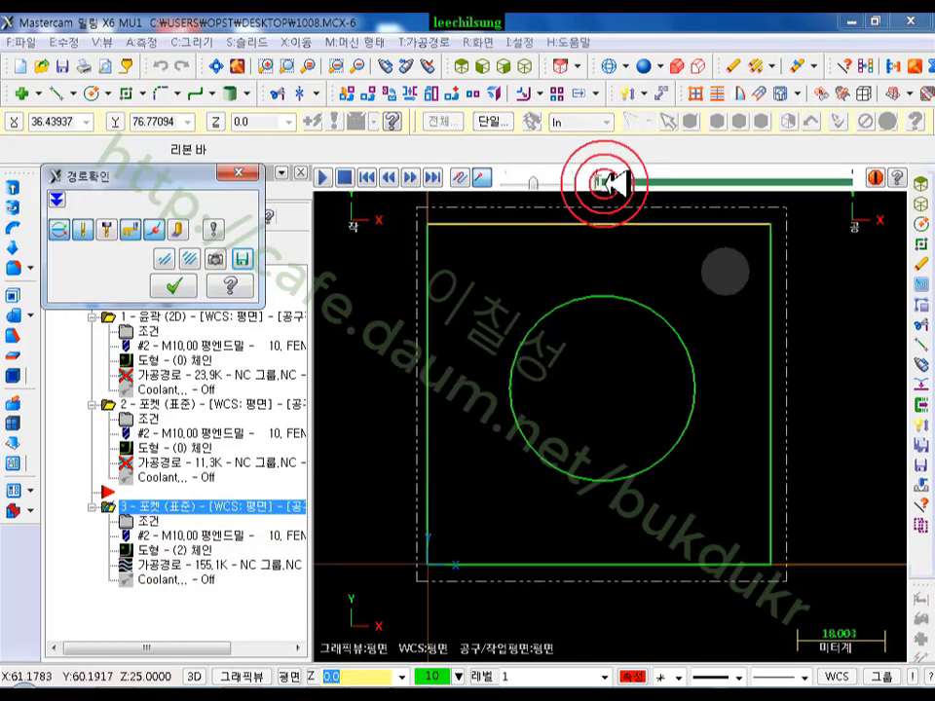
left_click_drag(594, 179, 858, 188)
left_click(179, 228)
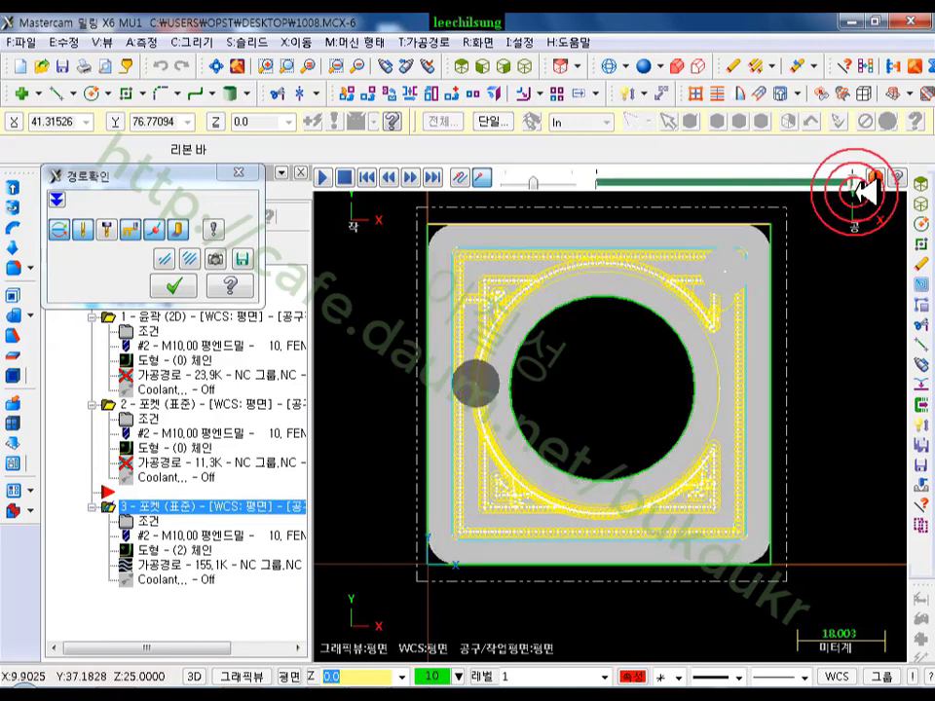
- Examine operation 3's trochoidal loops close-up in the path check, replay the last stretch, close the check, and inspect the regenerated toolpath
scroll(697, 382, "up", 3)
scroll(697, 383, "up", 2)
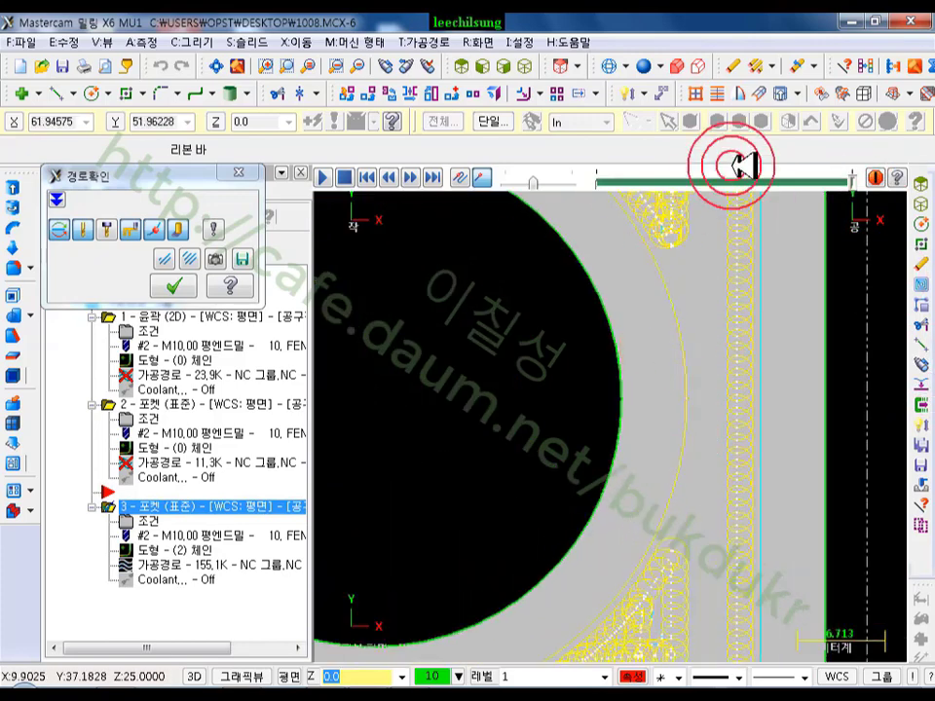
left_click(848, 184)
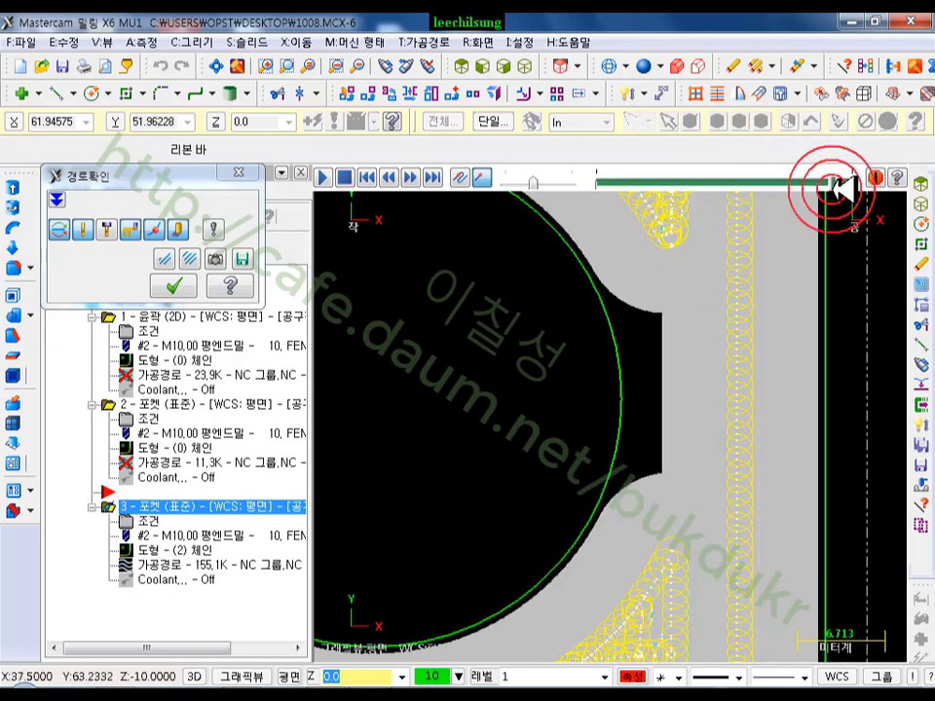
left_click_drag(836, 190, 857, 194)
scroll(831, 340, "down", 5)
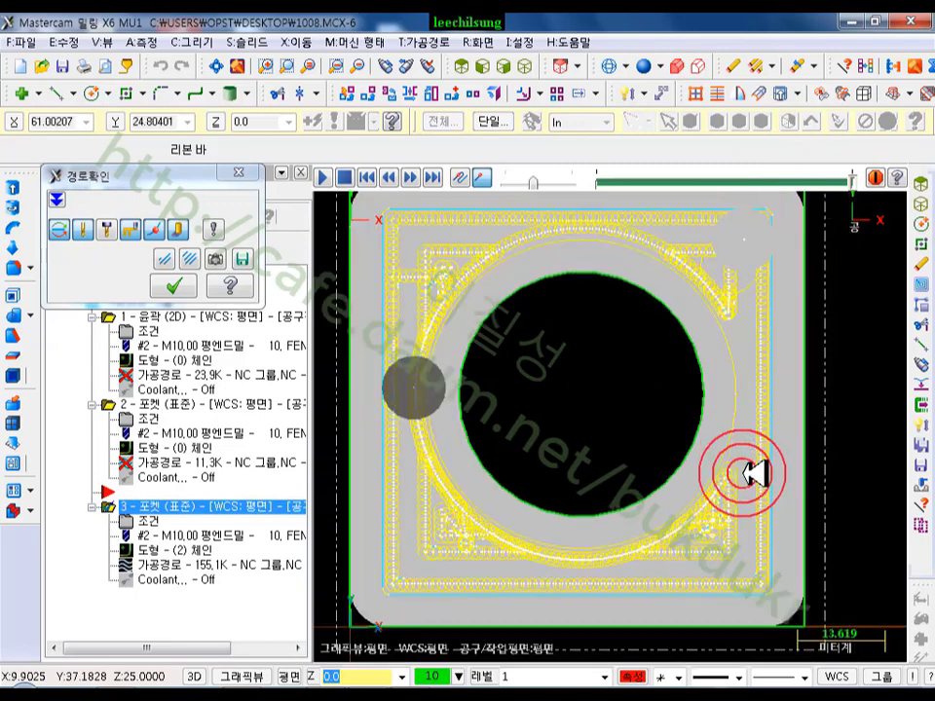
scroll(648, 362, "down", 1)
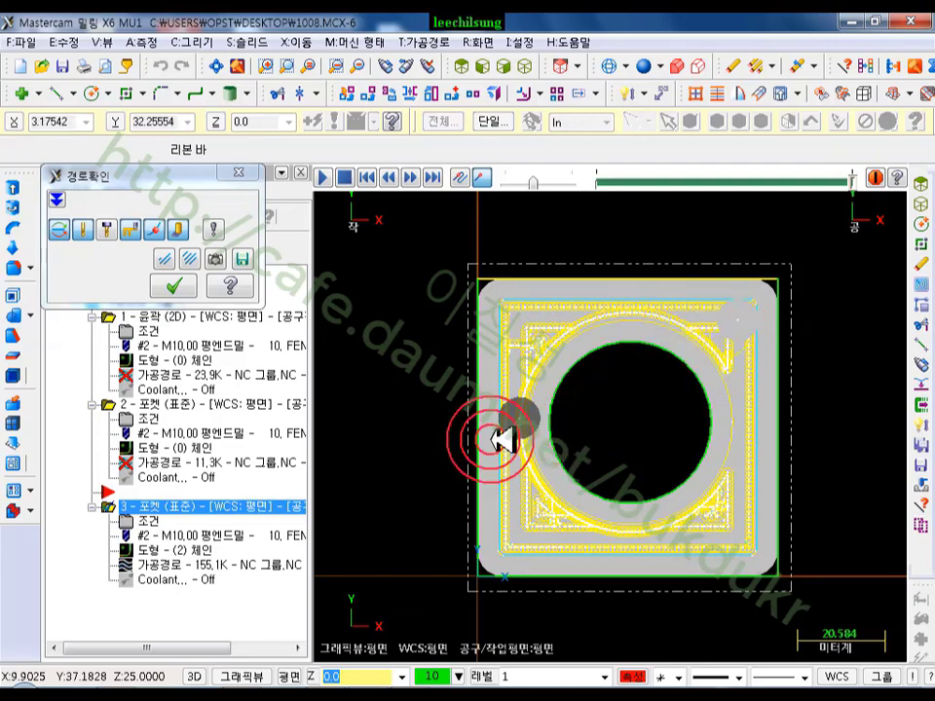
left_click(174, 285)
scroll(435, 376, "down", 3)
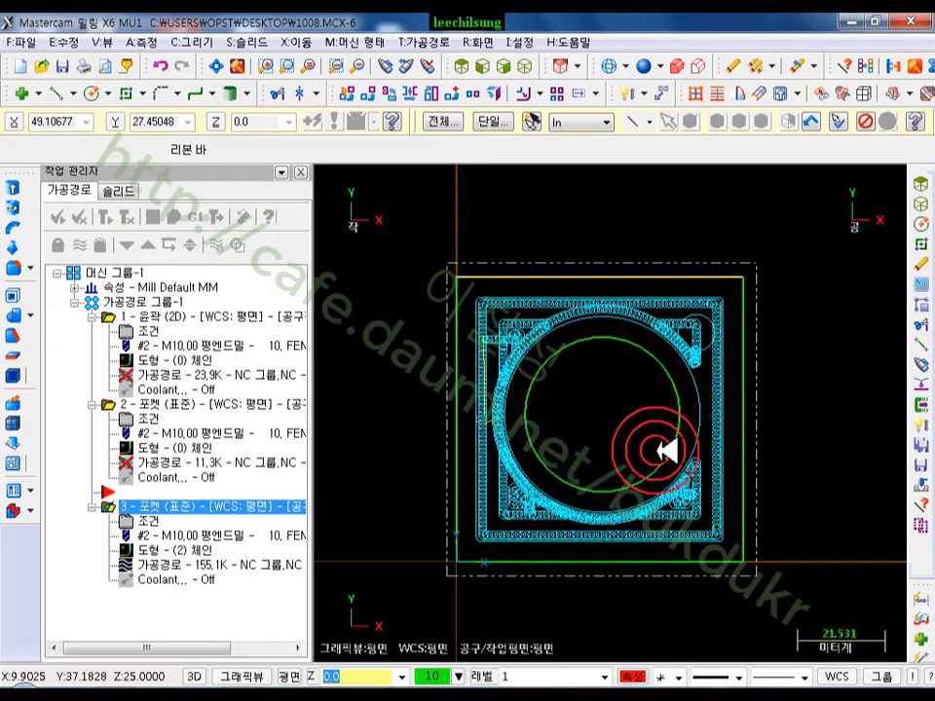
scroll(659, 448, "up", 4)
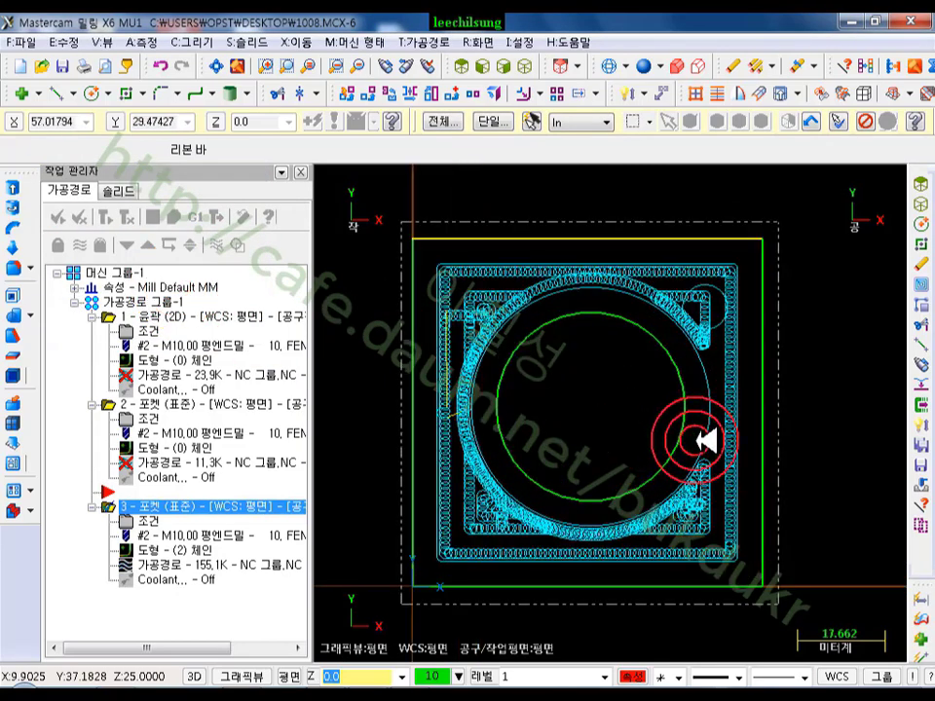
scroll(691, 375, "down", 2)
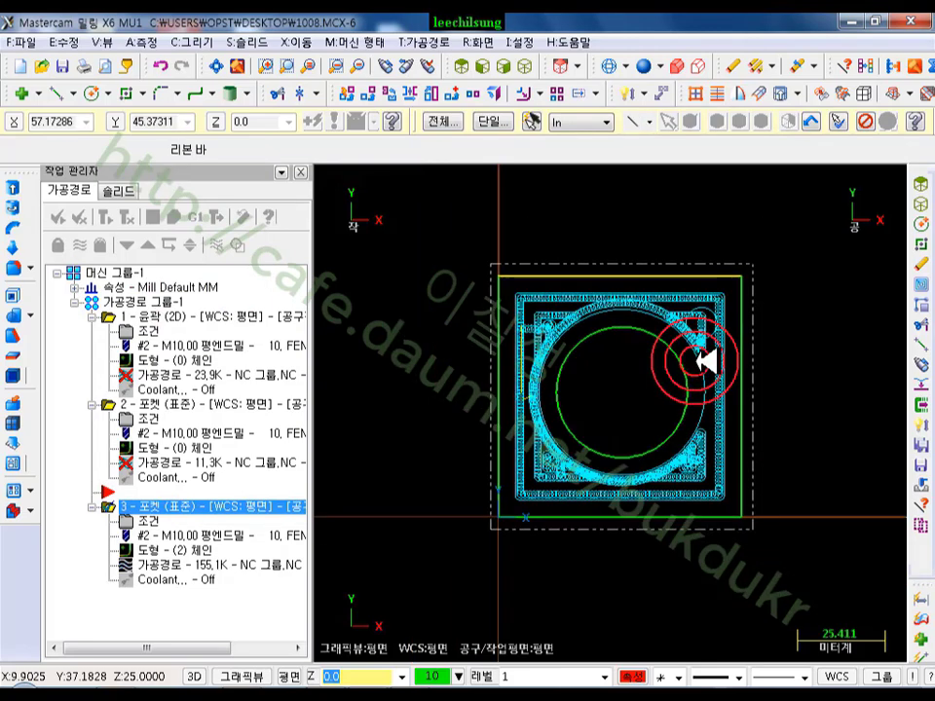
scroll(590, 343, "up", 2)
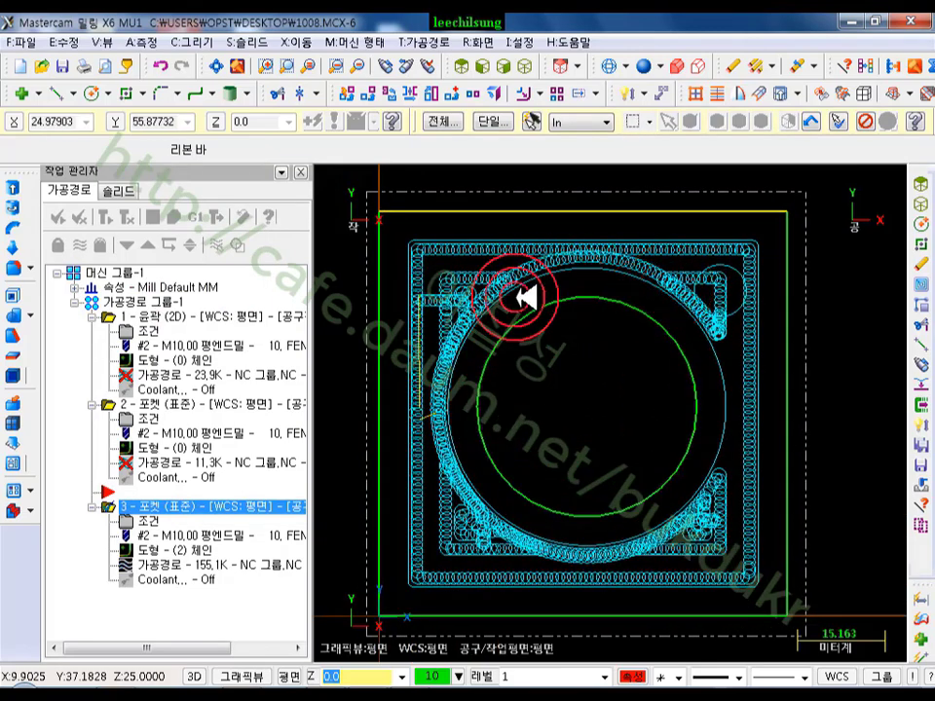
left_click(137, 519)
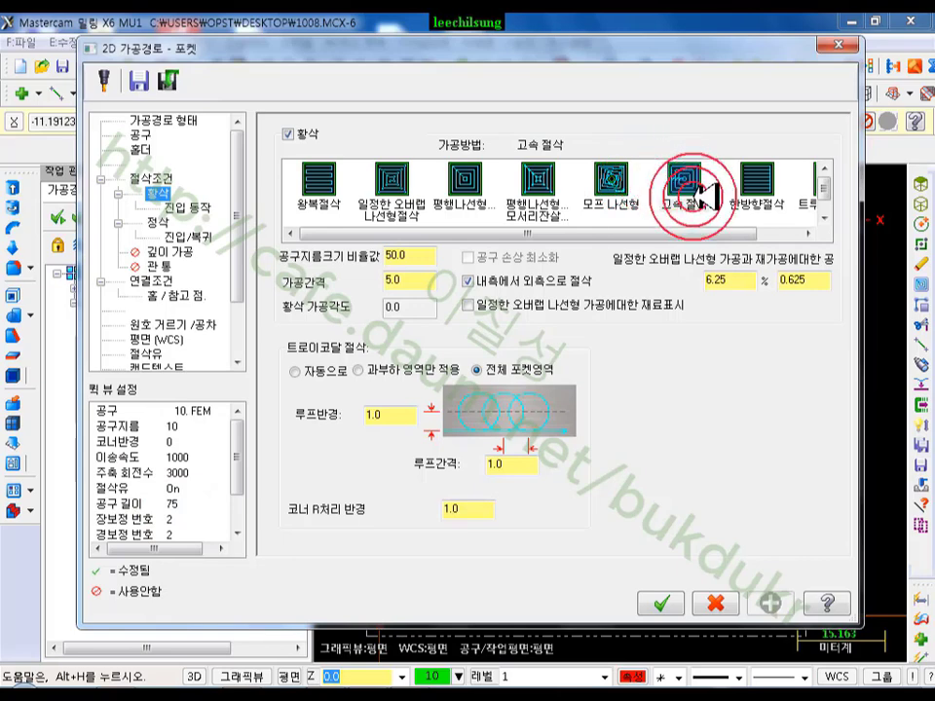
left_click(703, 236)
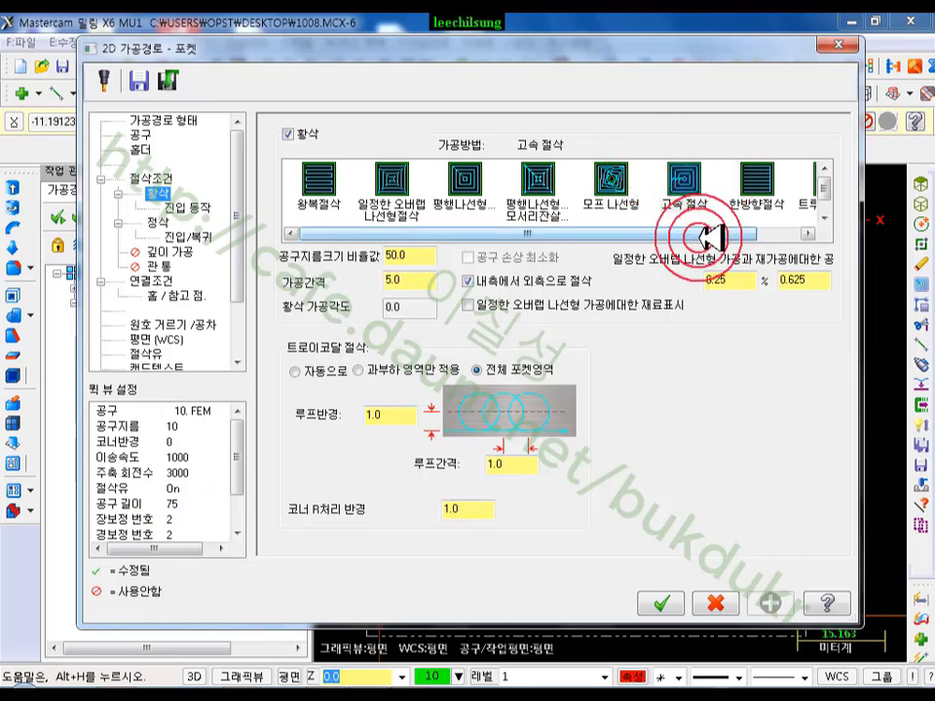
left_click_drag(722, 232, 814, 225)
left_click(719, 179)
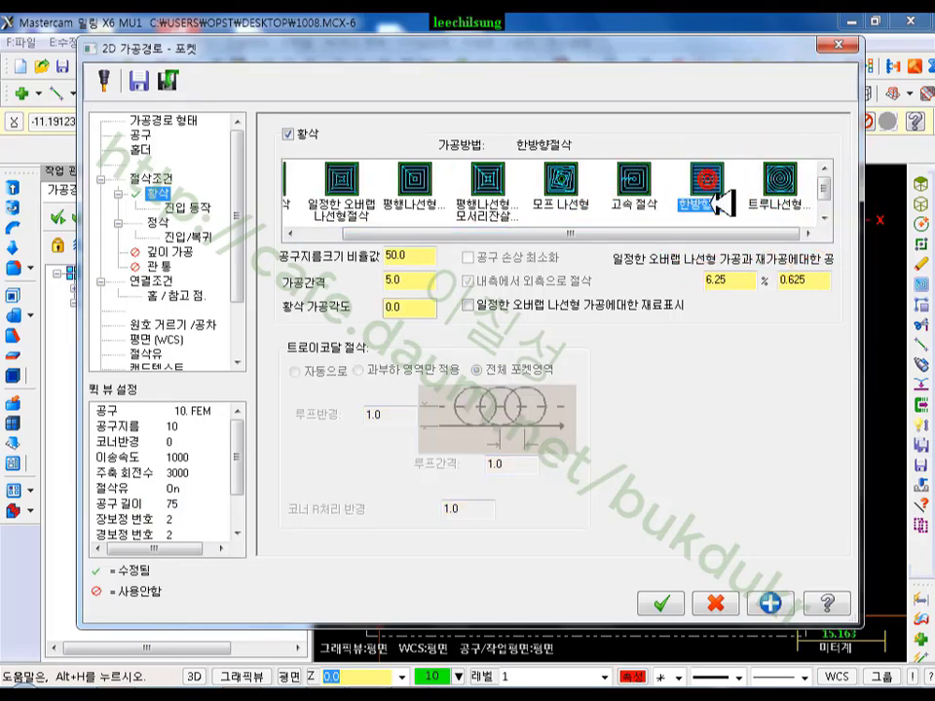
left_click(727, 233)
left_click_drag(726, 233, 608, 238)
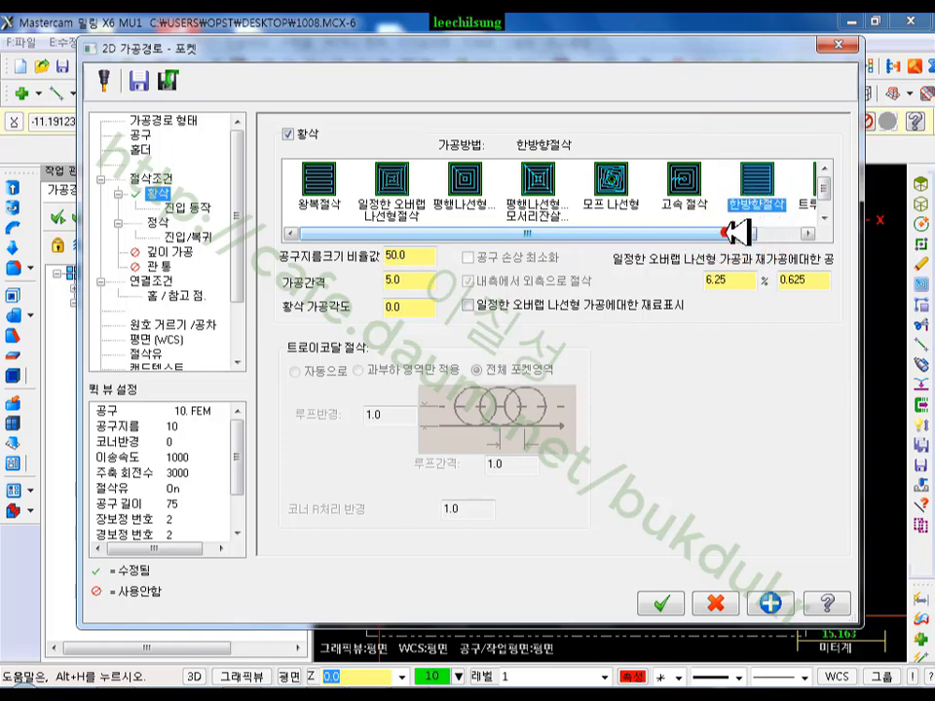
left_click_drag(737, 232, 808, 243)
left_click(800, 214)
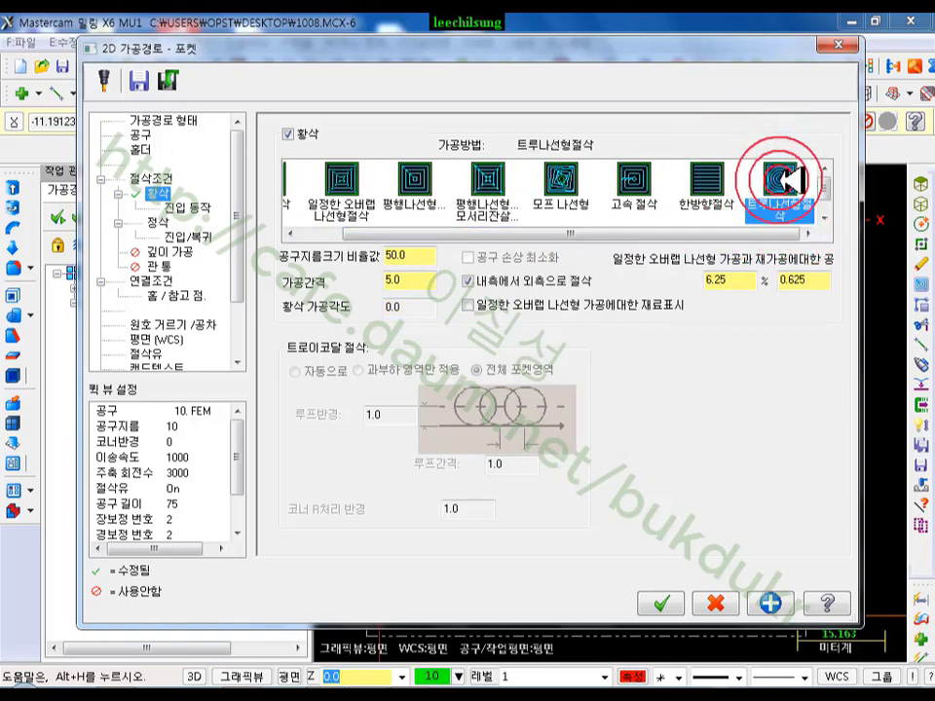
left_click(717, 603)
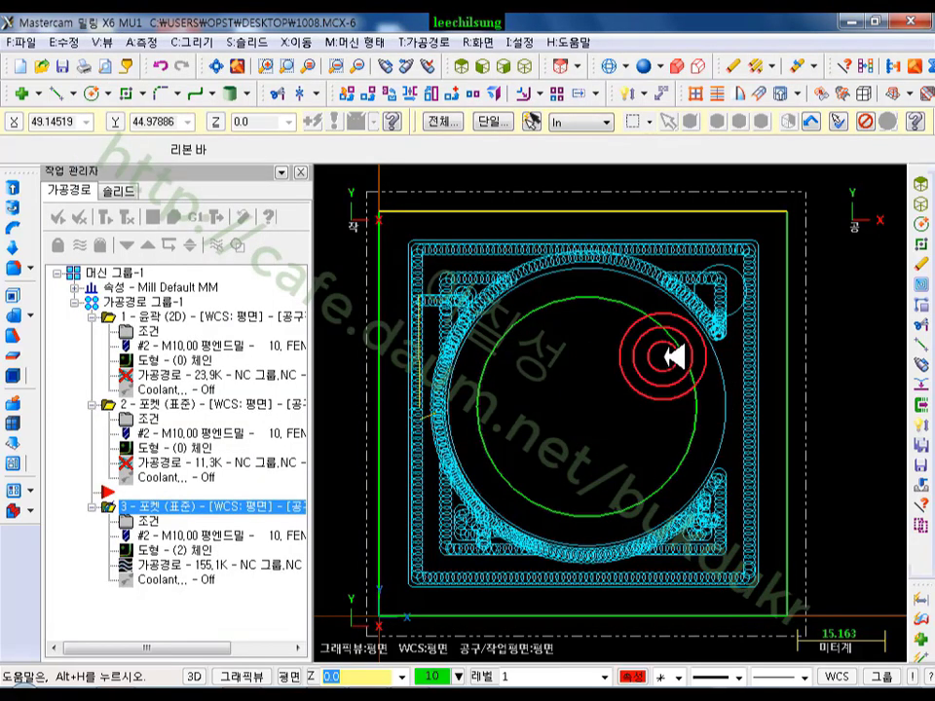
- Delete the outer rectangle chain from operation 3's geometry, leaving the inner circle as the pocket boundary
scroll(674, 357, "down", 1)
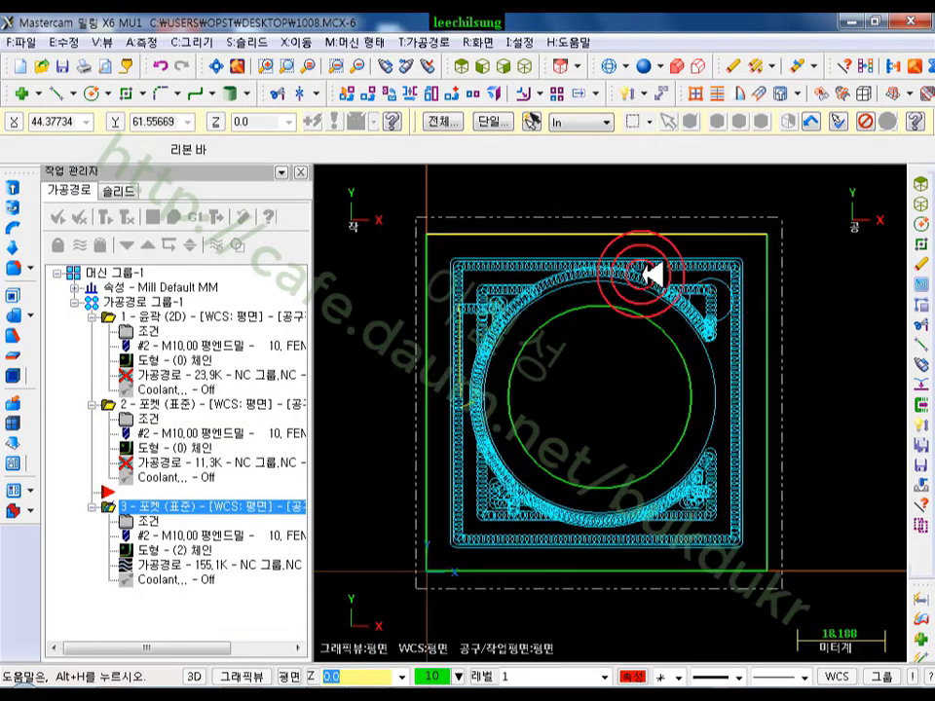
left_click(181, 552)
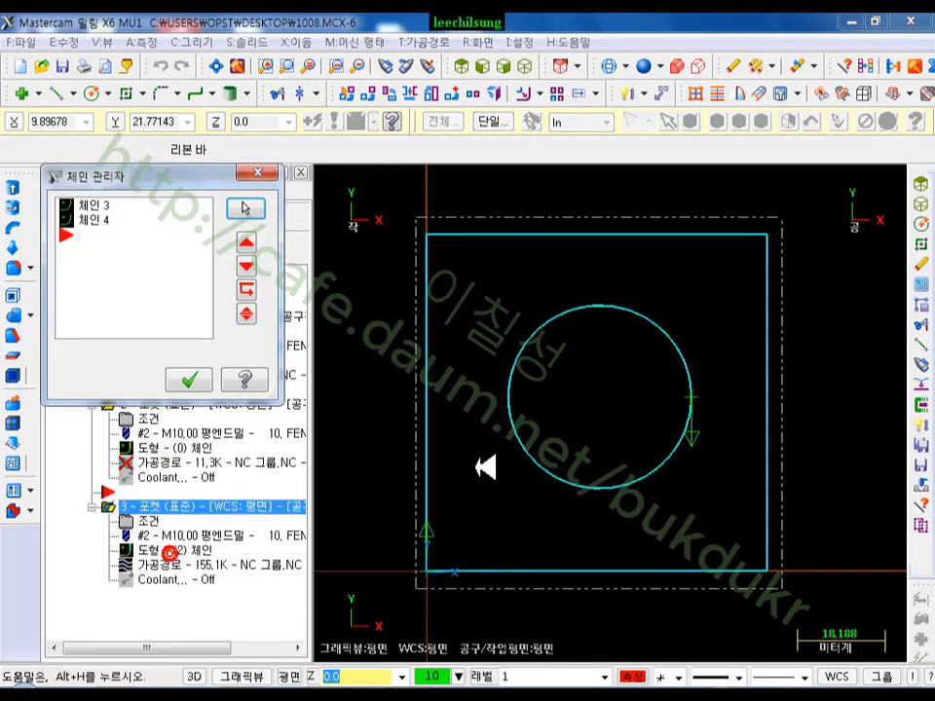
left_click(117, 206)
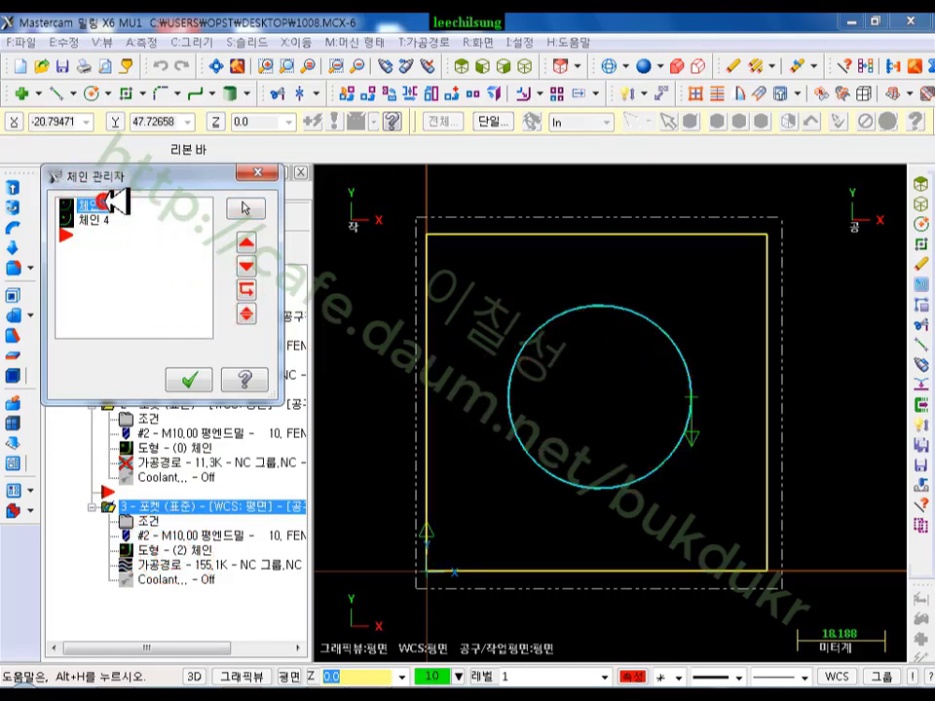
right_click(97, 204)
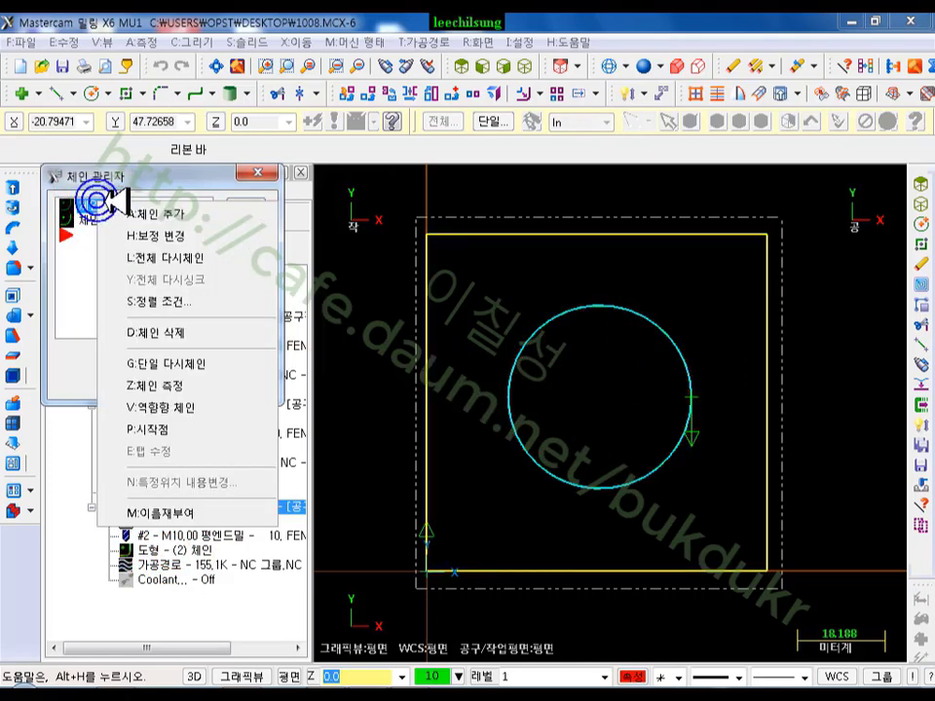
left_click(177, 328)
left_click(188, 379)
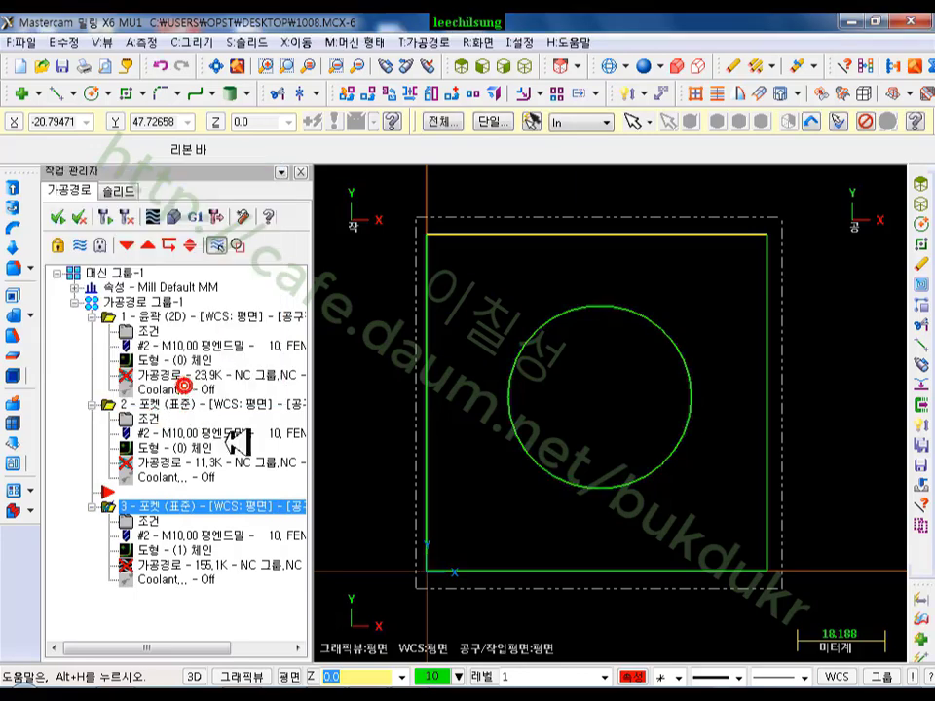
- Regenerate operation 3 for the circular pocket, run its path check to the end, and close the check
left_click(117, 315)
left_click(101, 220)
scroll(585, 392, "up", 6)
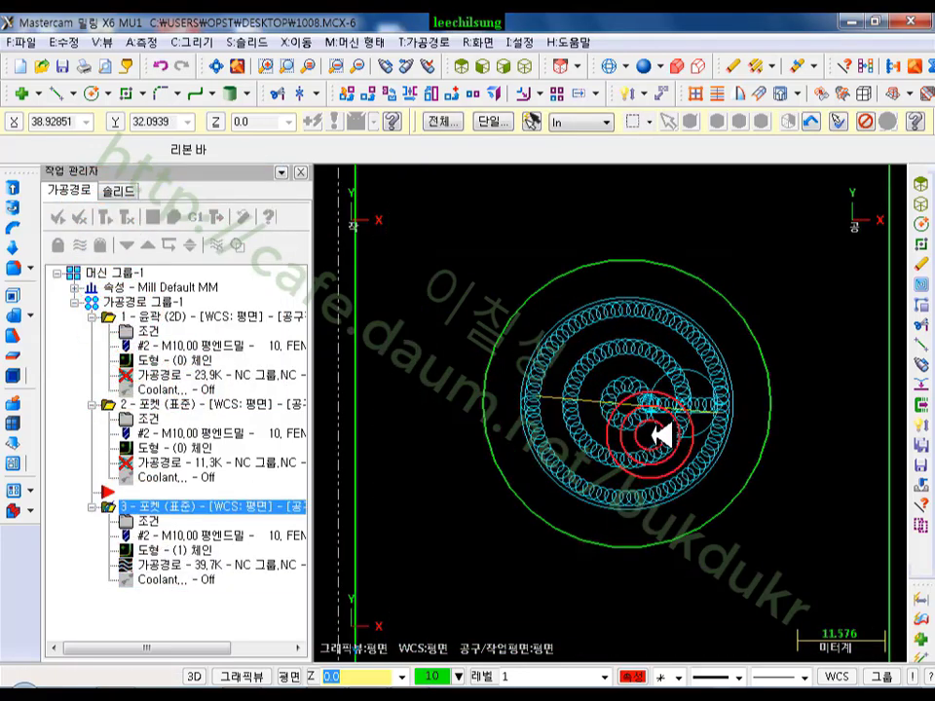
left_click(192, 564)
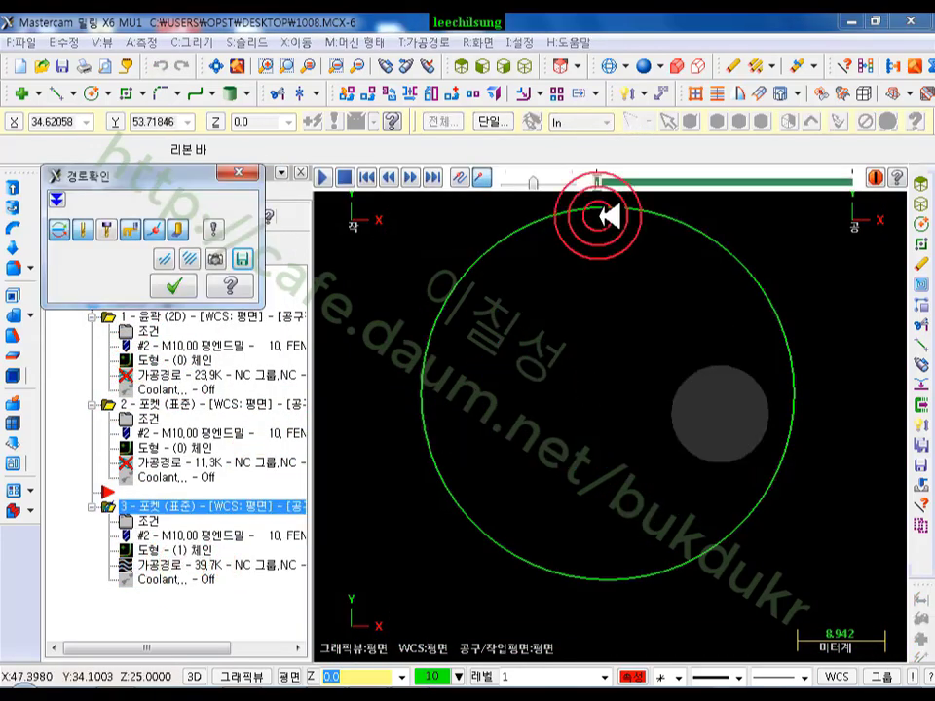
mouse_move(596, 176)
left_mouse_down()
mouse_move(716, 183)
mouse_move(880, 225)
left_mouse_up()
left_click(176, 285)
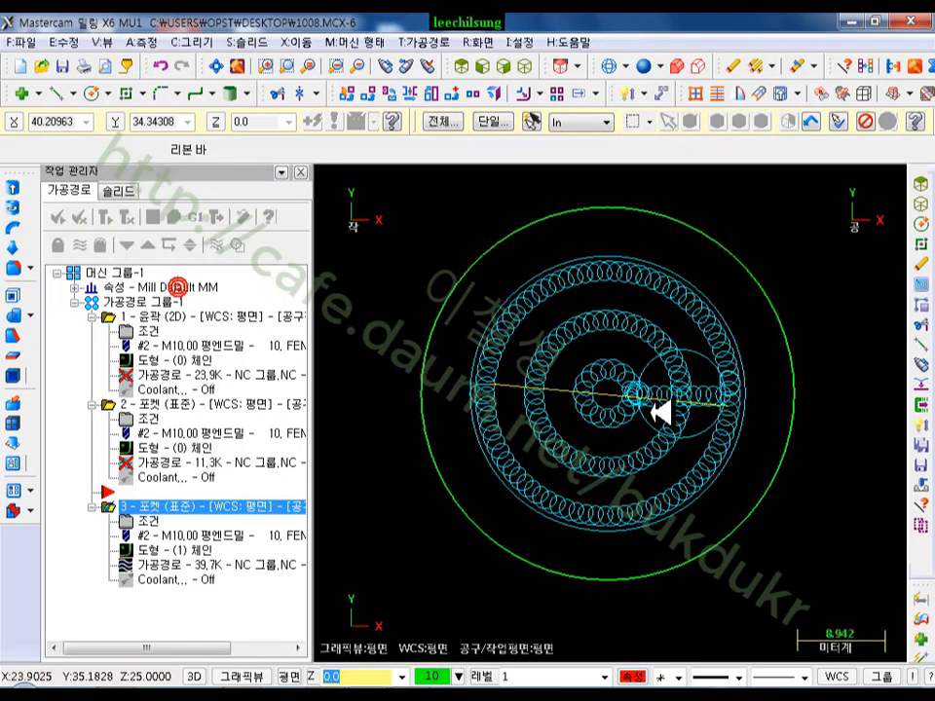
- Set operation 3's roughing method to constant overlap spiral, regenerate it, and examine the resulting toolpath
left_click(159, 516)
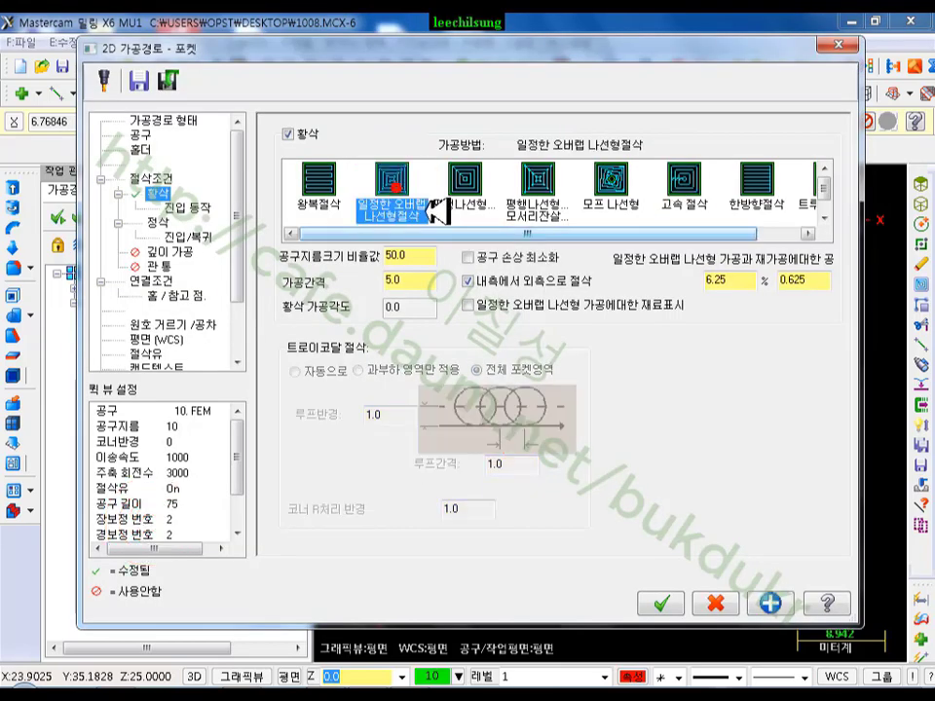
left_click(666, 603)
left_click(119, 212)
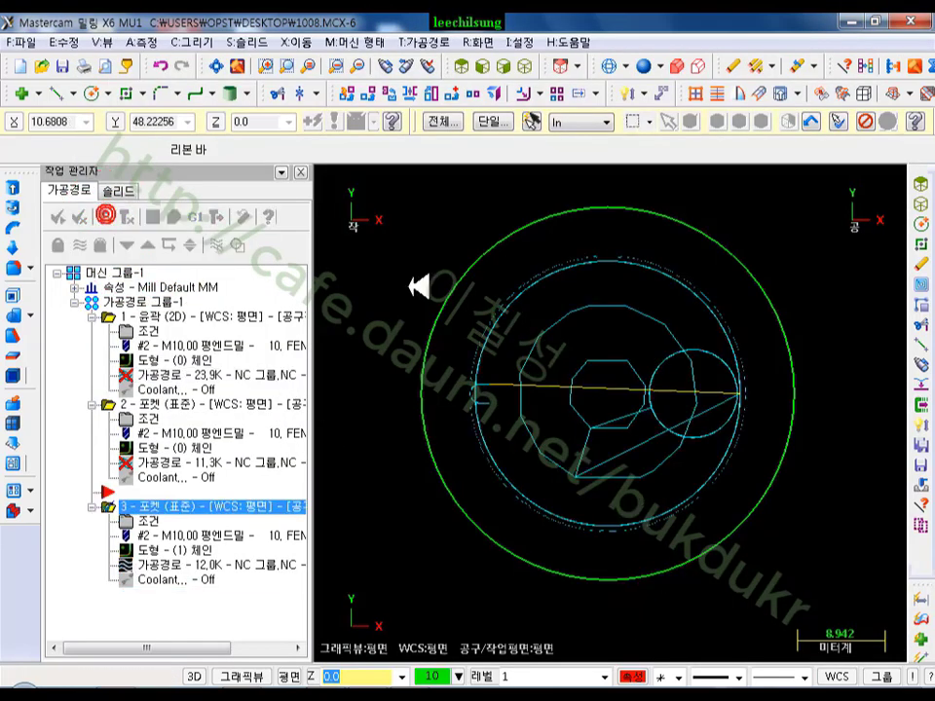
left_click(737, 467)
scroll(713, 466, "up", 4)
scroll(699, 462, "down", 5)
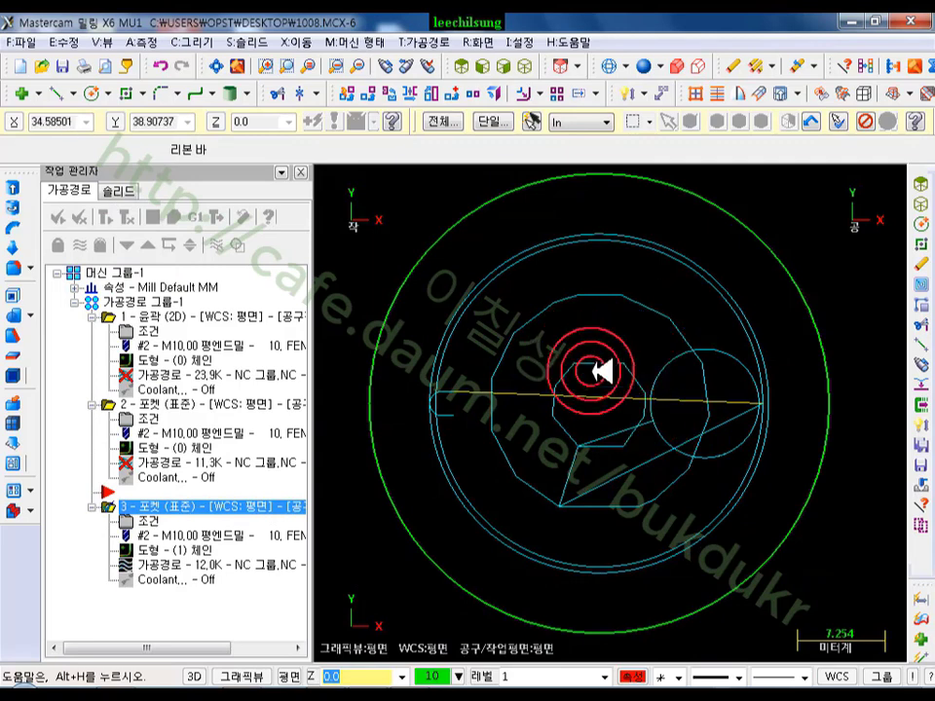
- Change operation 3's roughing method to true spiral, regenerate it, and examine the circular pocket's toolpath
left_click(164, 555)
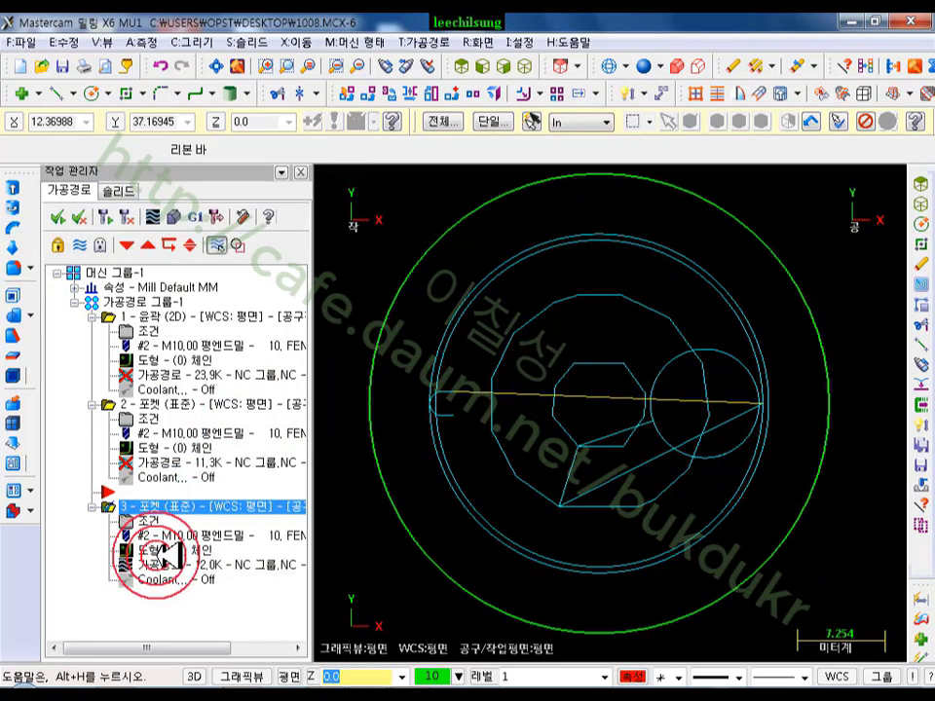
left_click(156, 521)
left_click(826, 222)
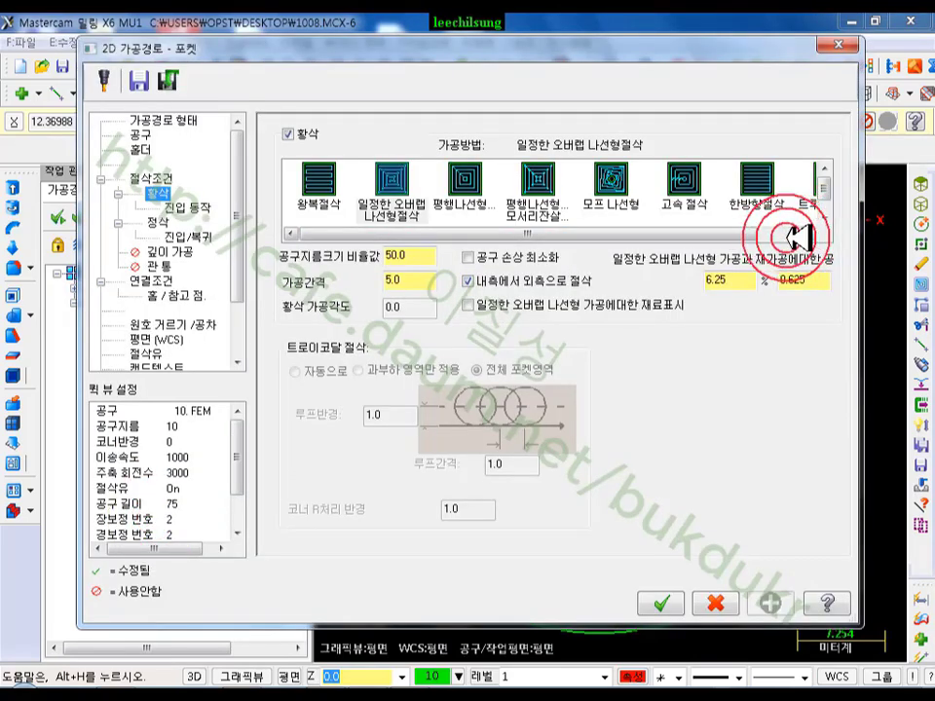
left_click(779, 187)
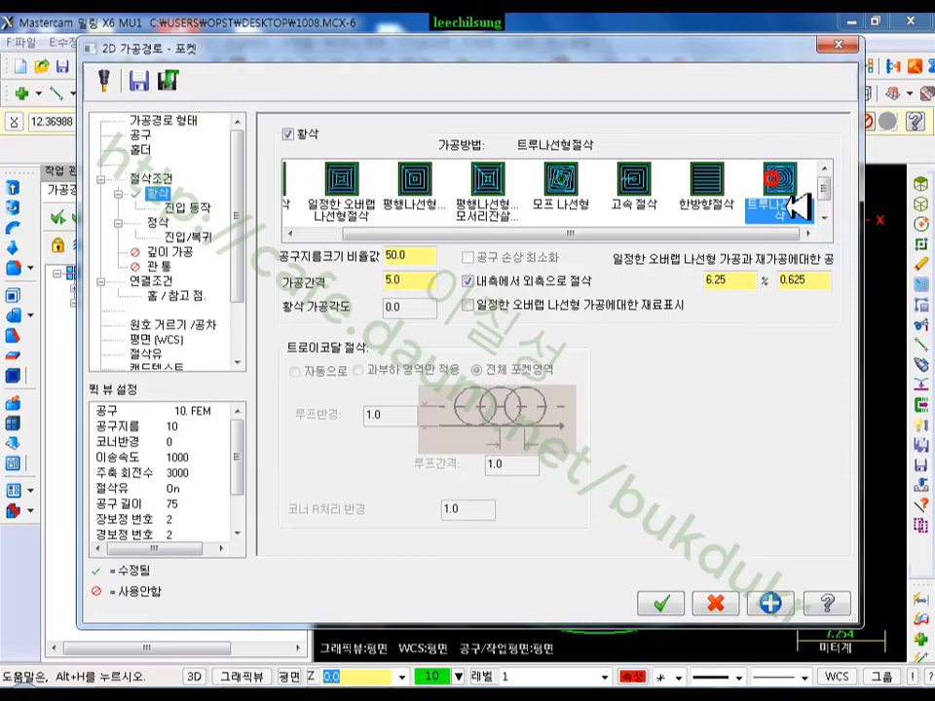
left_click(665, 603)
left_click(117, 216)
scroll(675, 501, "down", 2)
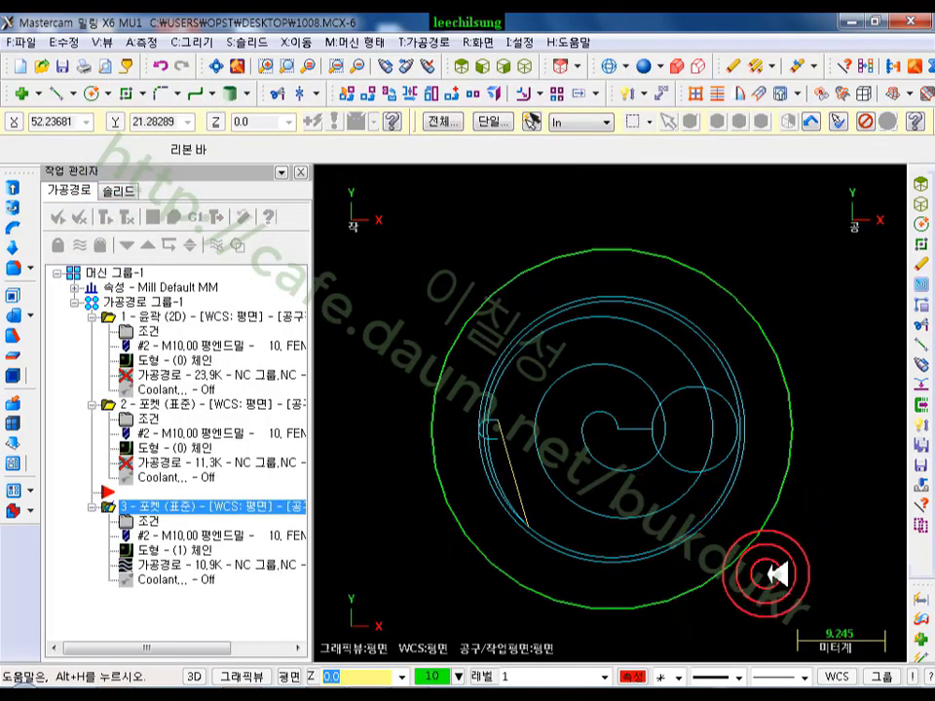
- Run operation 3's path check to the end, inspect the spiral with and without the swept tool area, and close the check
left_click(207, 570)
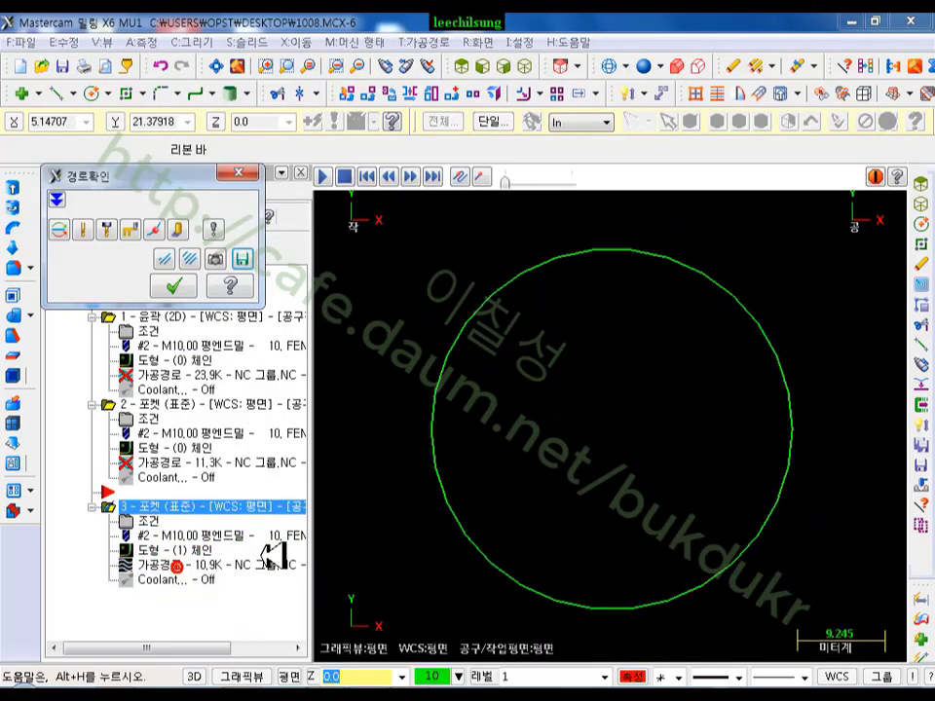
left_click(601, 185)
mouse_move(609, 182)
left_mouse_down()
mouse_move(761, 209)
mouse_move(882, 209)
left_mouse_up()
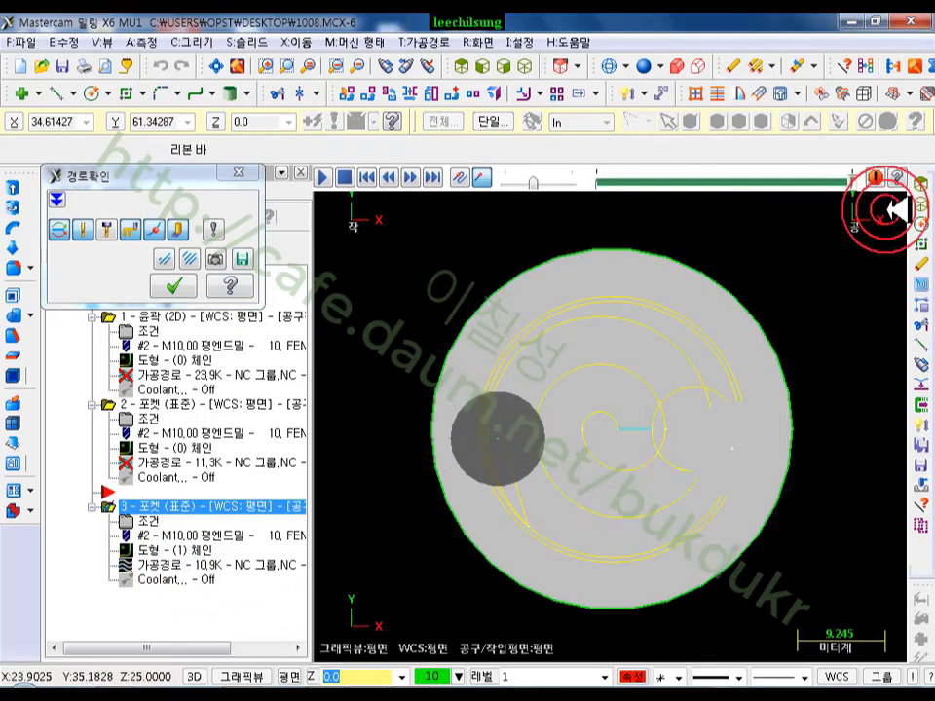
scroll(638, 434, "up", 3)
scroll(624, 425, "down", 3)
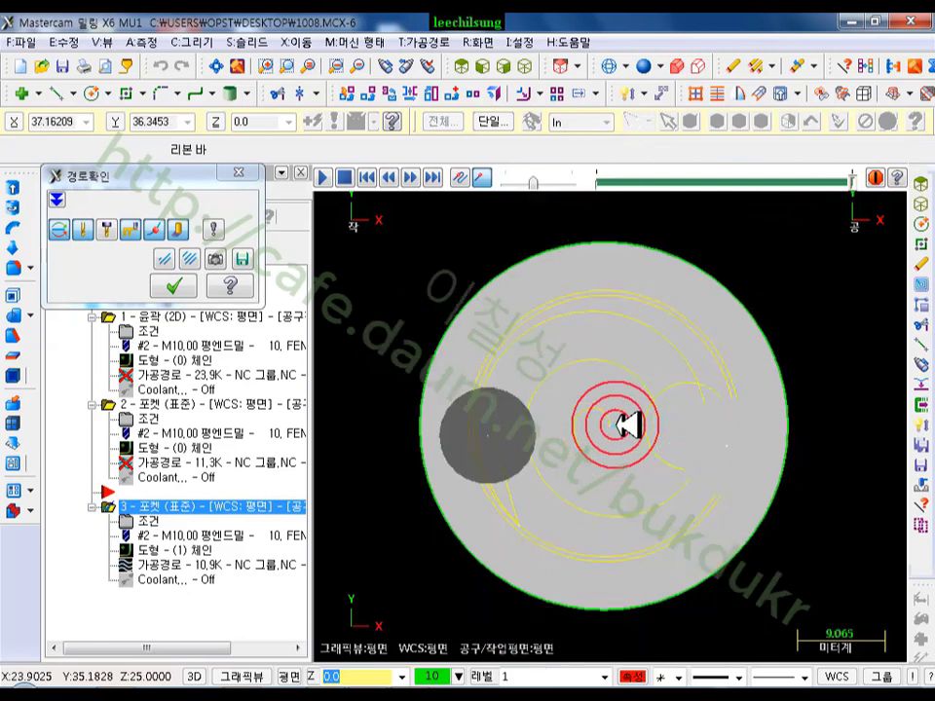
left_click(189, 258)
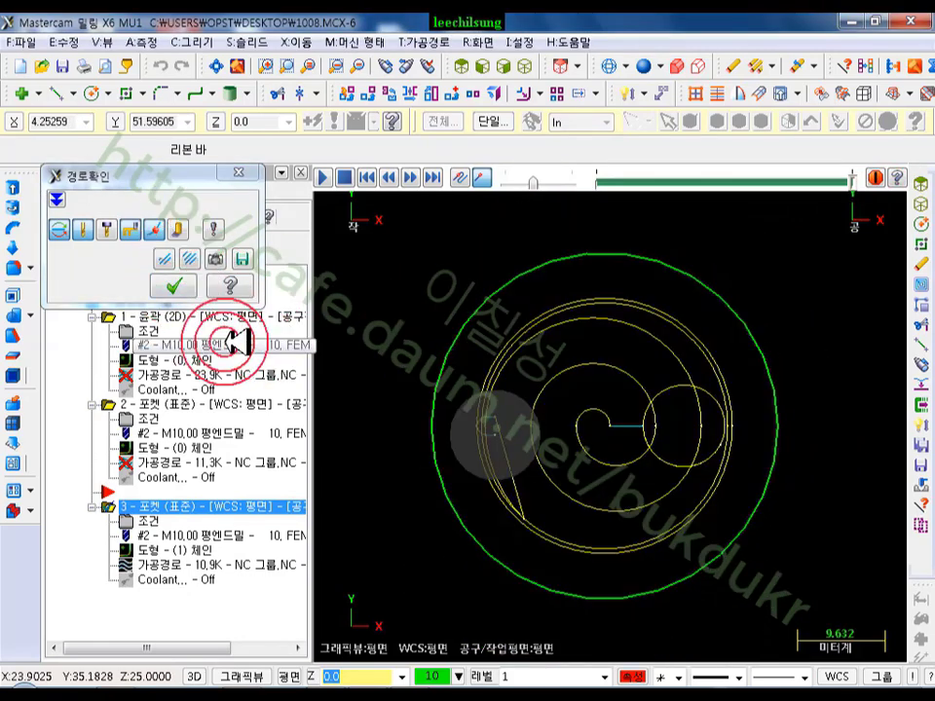
left_click(173, 286)
- In operation 3's helical entry settings, turn on entry based on the first selected geometry position
left_click(151, 521)
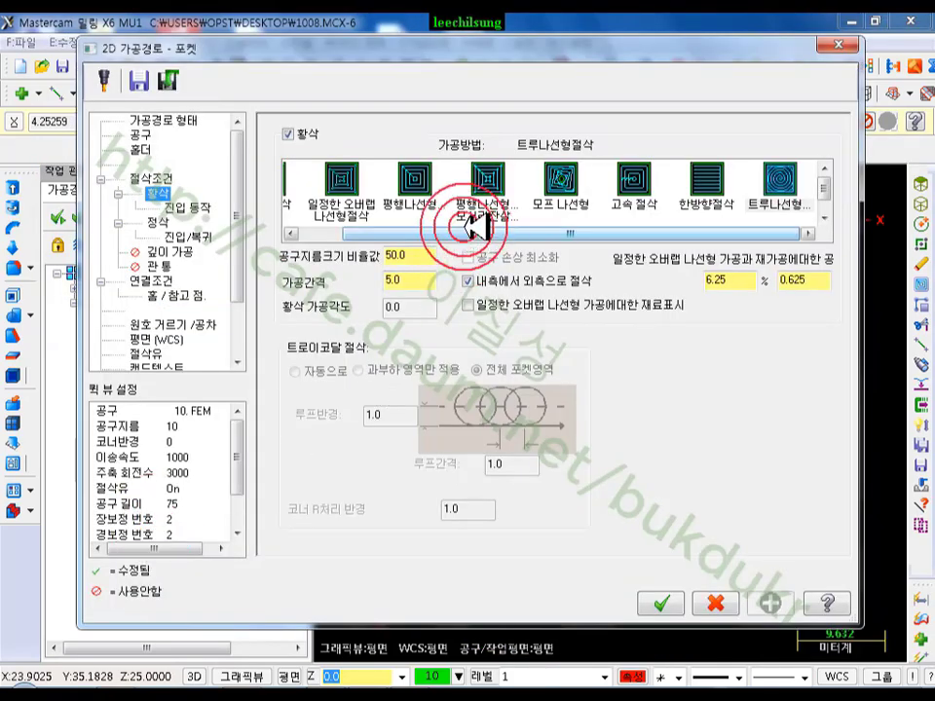
left_click(191, 207)
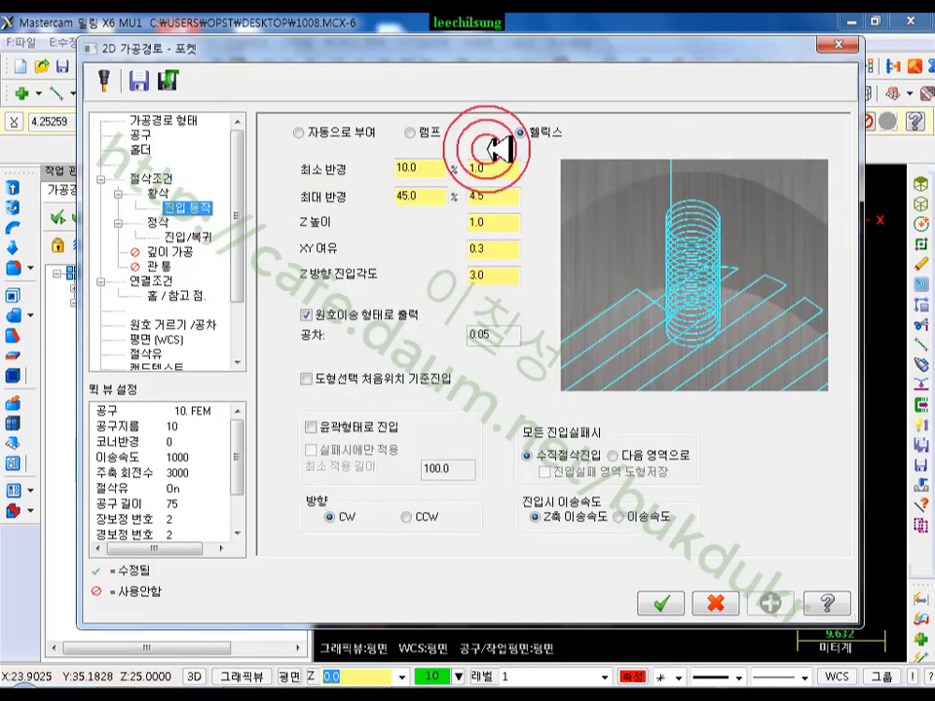
left_click(308, 378)
- Add the circle's centre point as the first chain of operation 3, accept the parameters, and regenerate the toolpath
left_click(164, 120)
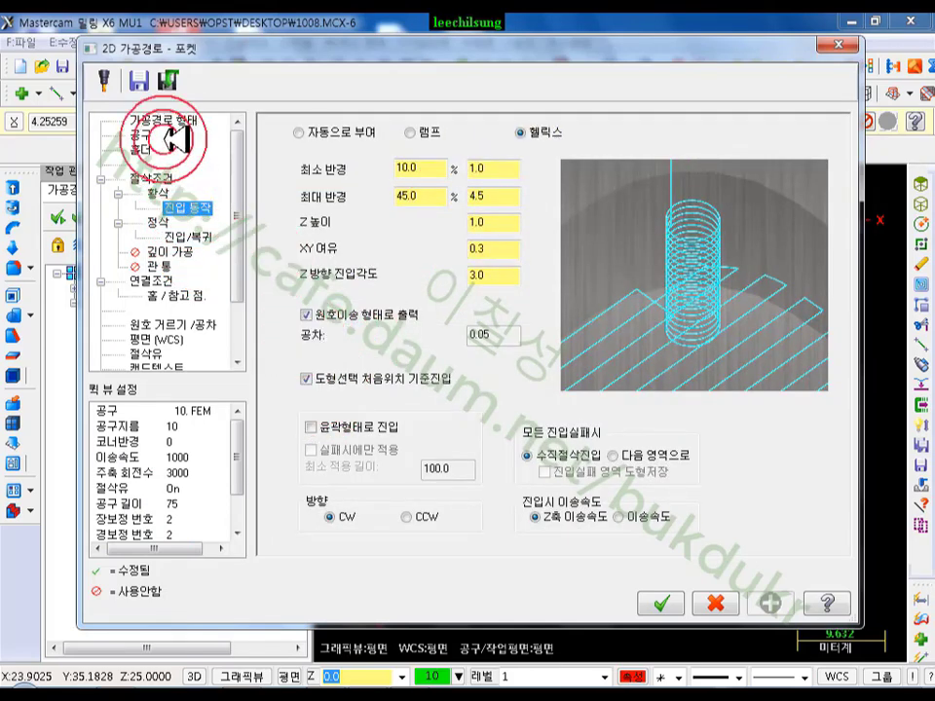
left_click(764, 184)
left_click(748, 182)
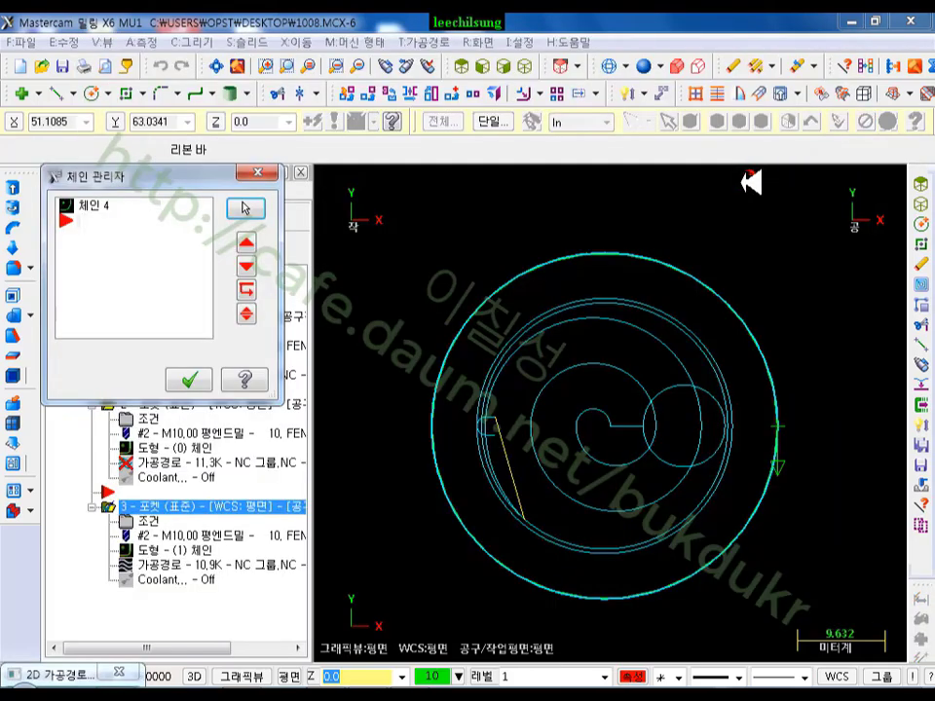
right_click(112, 202)
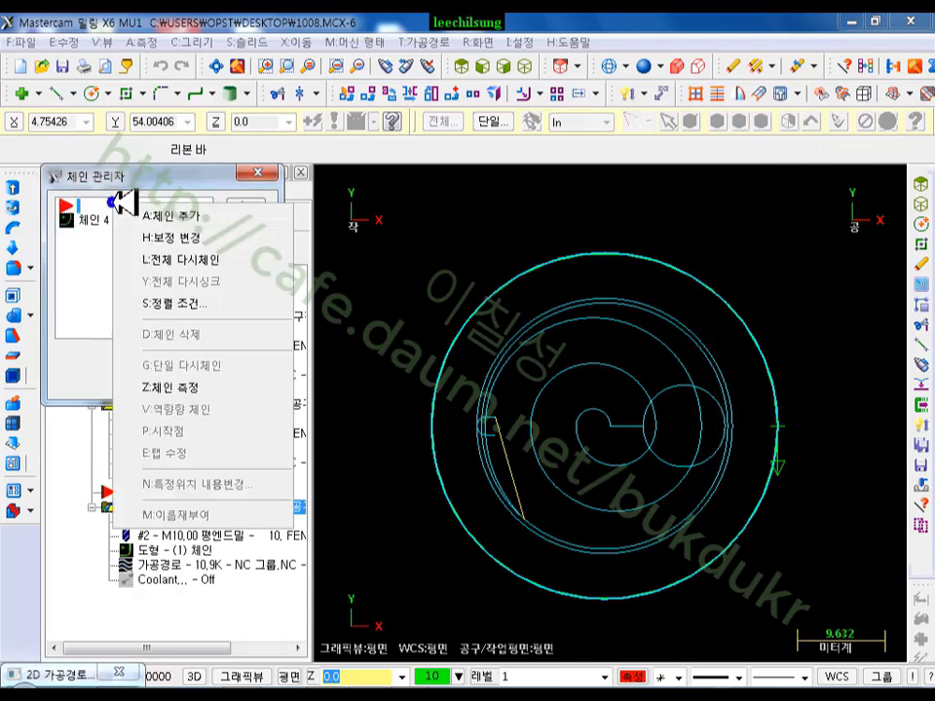
left_click(184, 212)
left_click(605, 426)
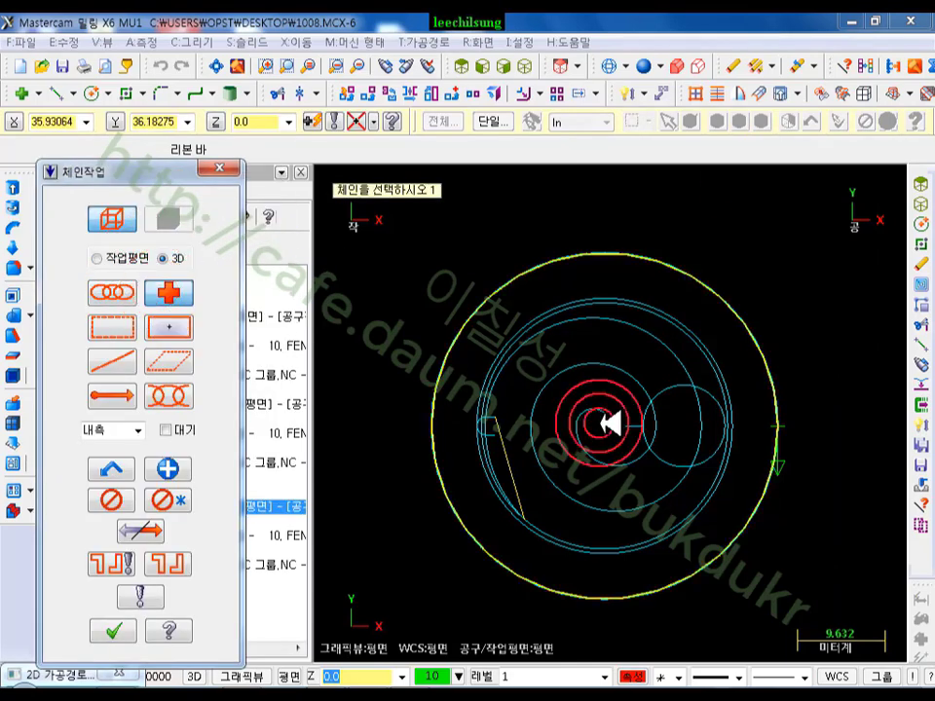
left_click(113, 632)
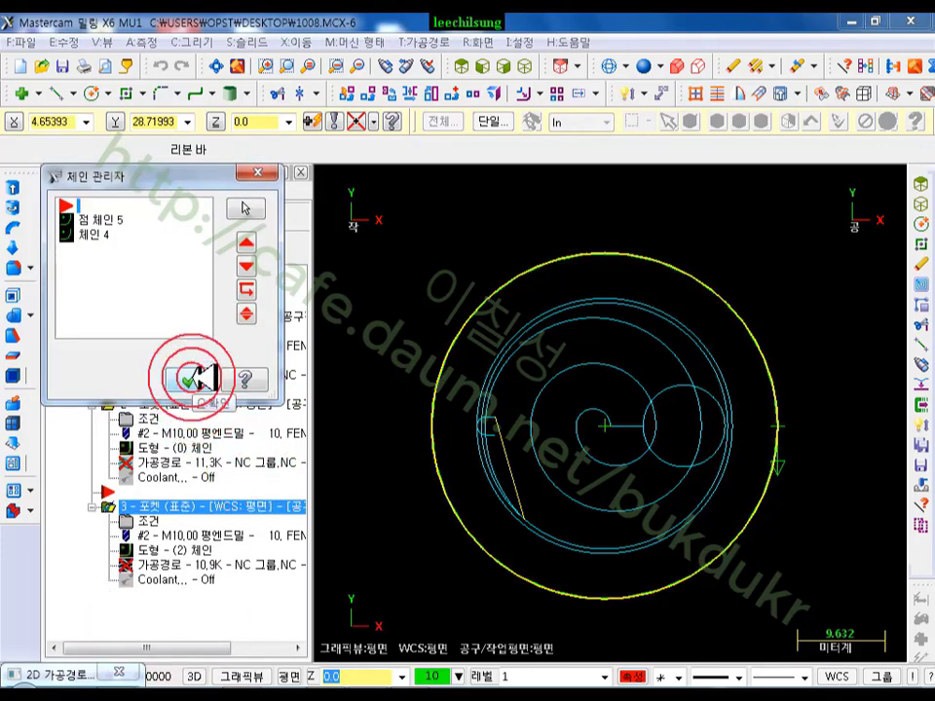
left_click(189, 380)
left_click(661, 603)
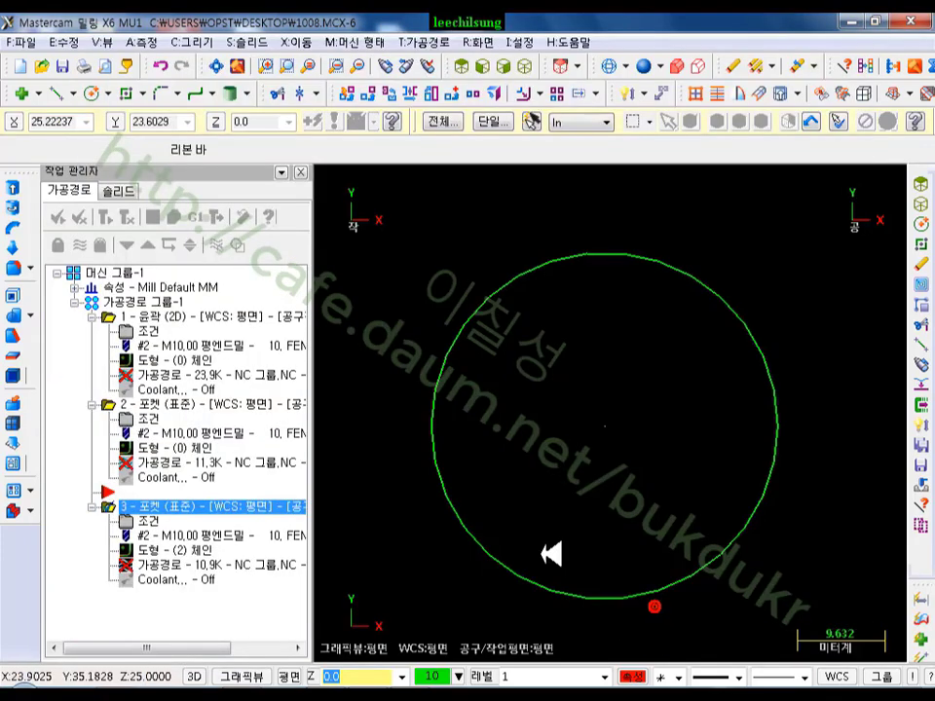
left_click(548, 384)
- Open operation 3's path check and step it nearly to the end with the swept tool area shown, examining the spiral
left_click(230, 559)
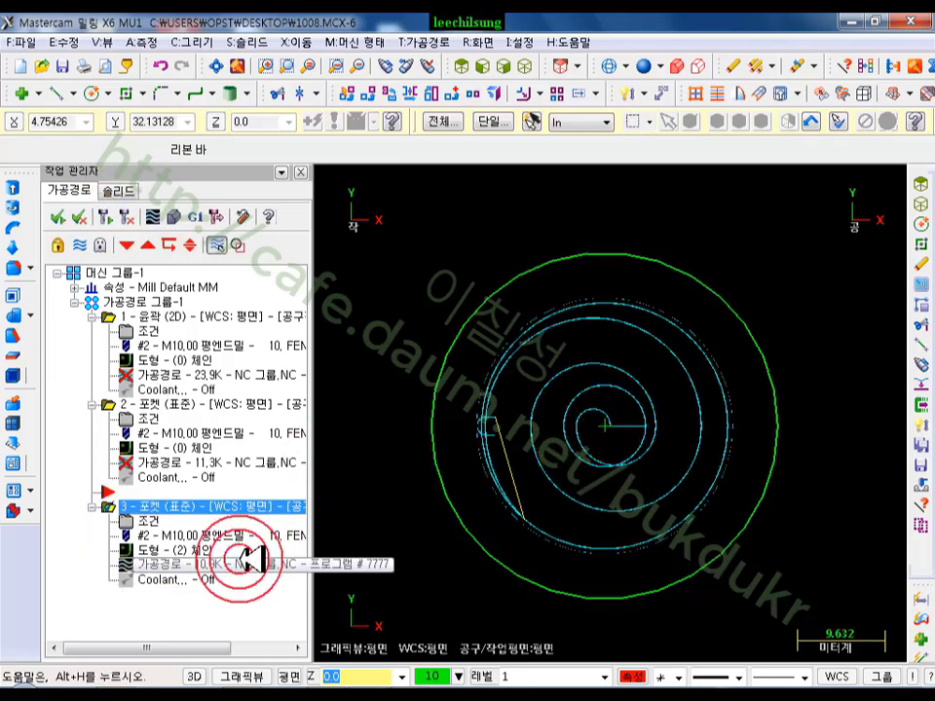
left_click(599, 219)
left_click(599, 175)
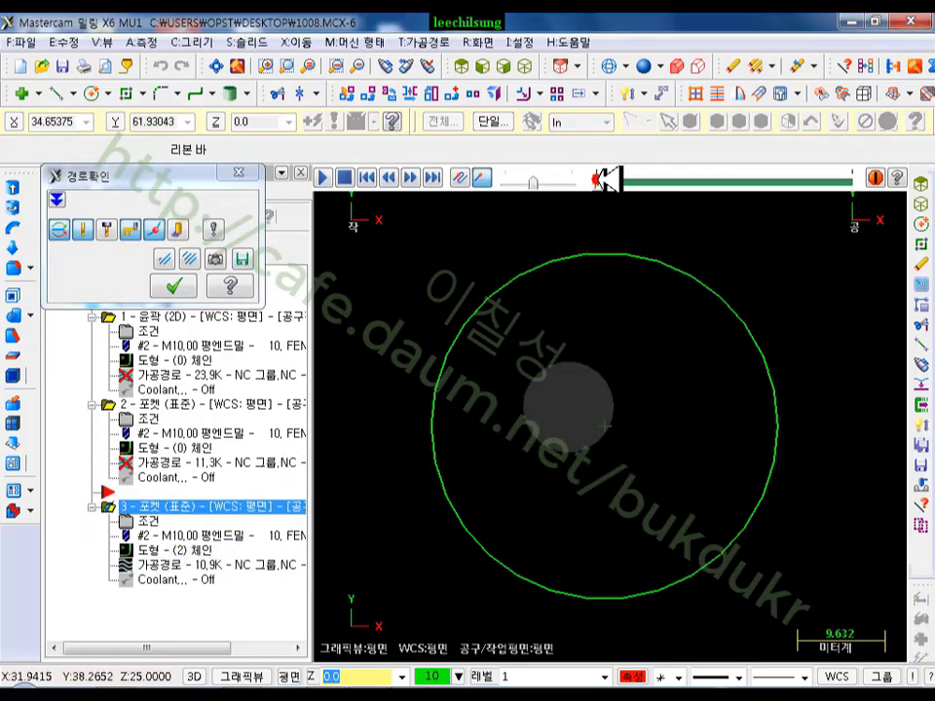
left_click_drag(625, 179, 753, 183)
left_click(181, 229)
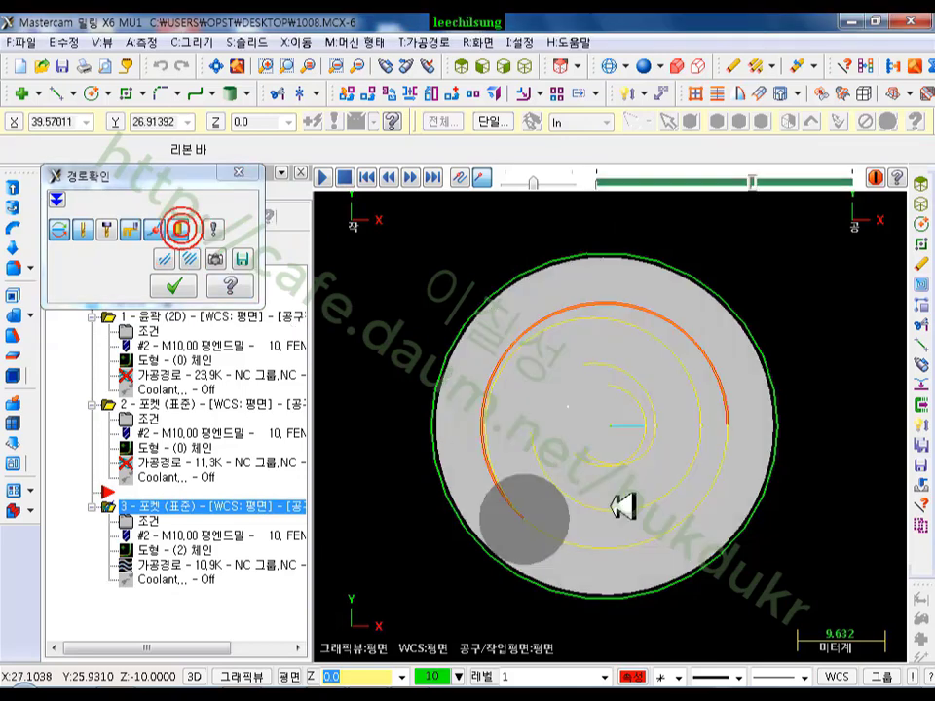
left_click(601, 361)
left_click(590, 305)
left_click(694, 434)
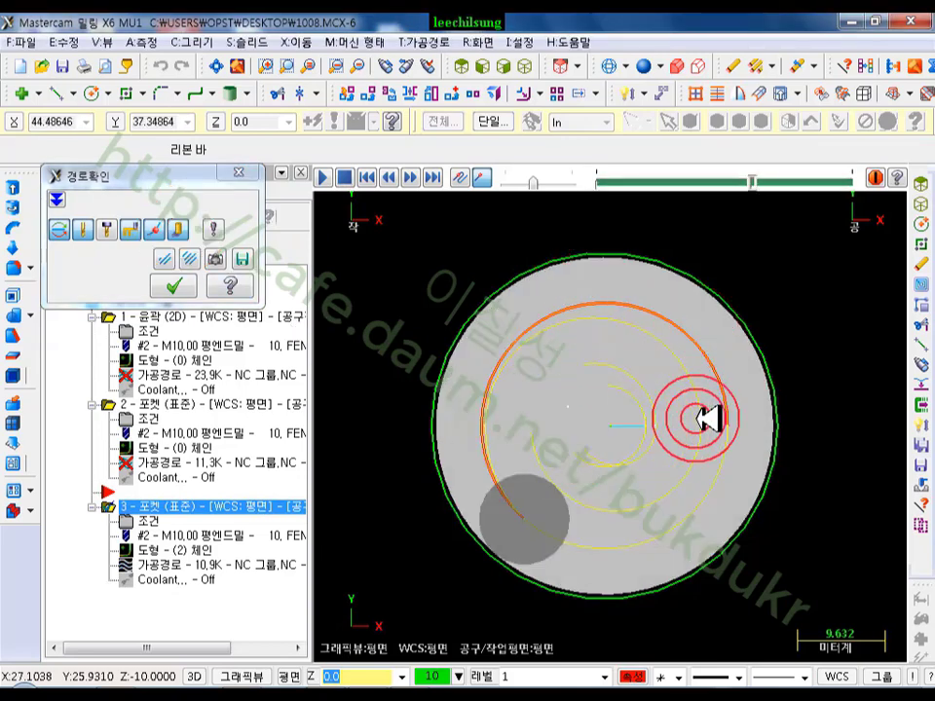
left_click(767, 181)
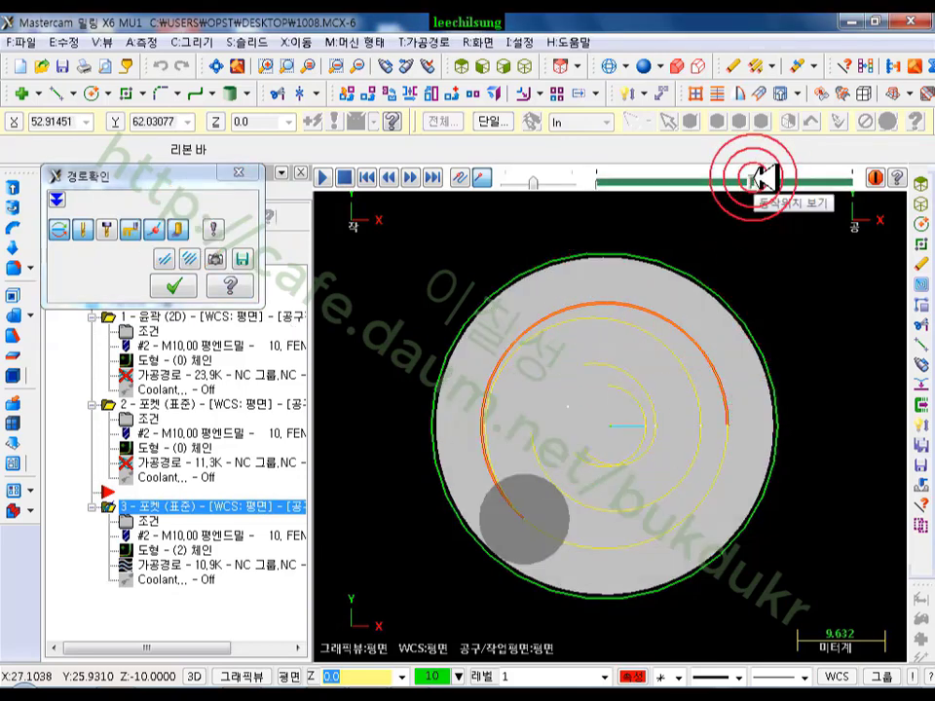
left_click(776, 180)
left_click_drag(776, 179, 834, 185)
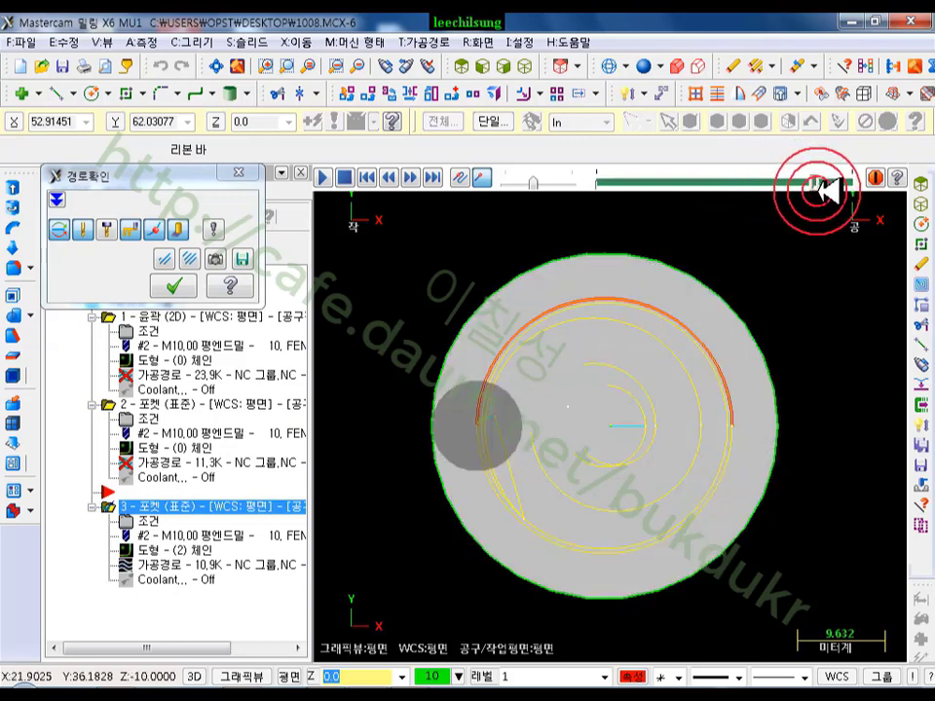
- Inspect the helical entry at the circle's centre in the isometric view, and close the path check
left_click(642, 404)
scroll(524, 459, "up", 2)
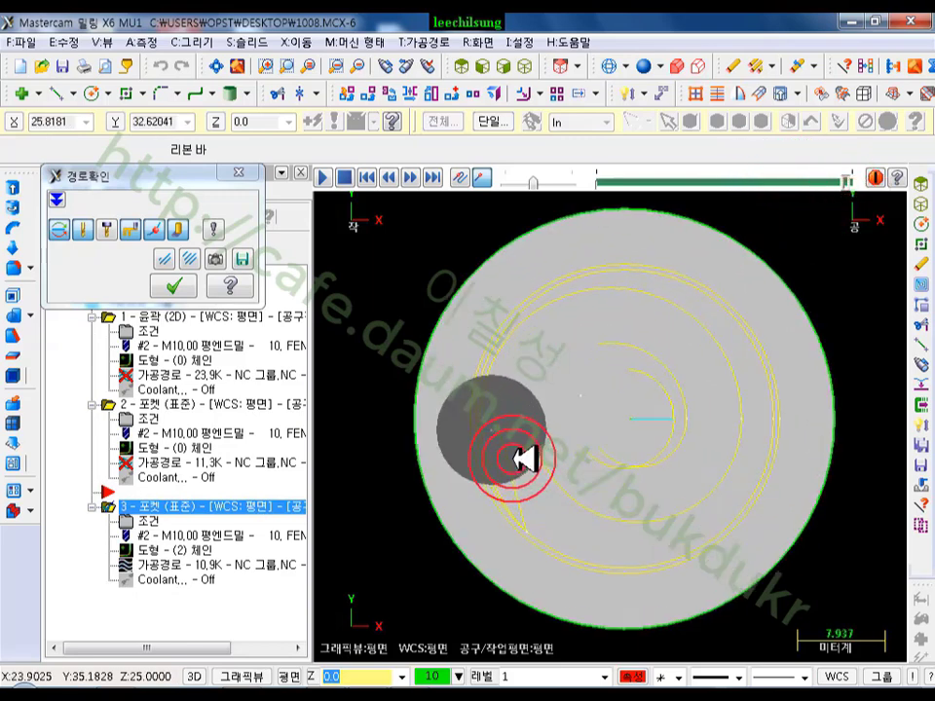
left_click(529, 65)
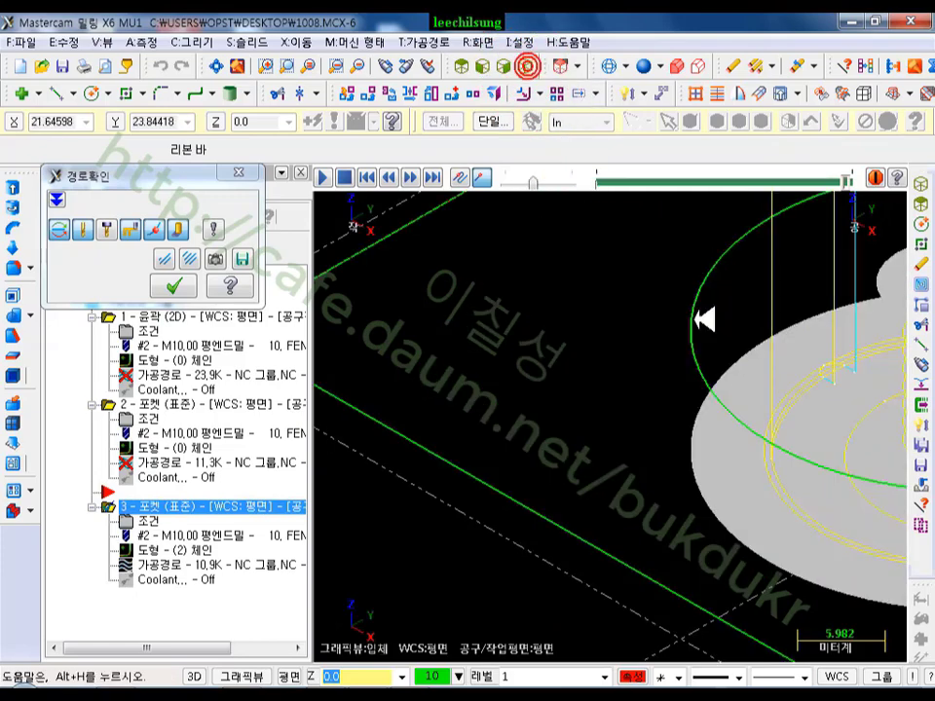
scroll(427, 522, "down", 2)
scroll(668, 360, "down", 1)
scroll(665, 514, "up", 2)
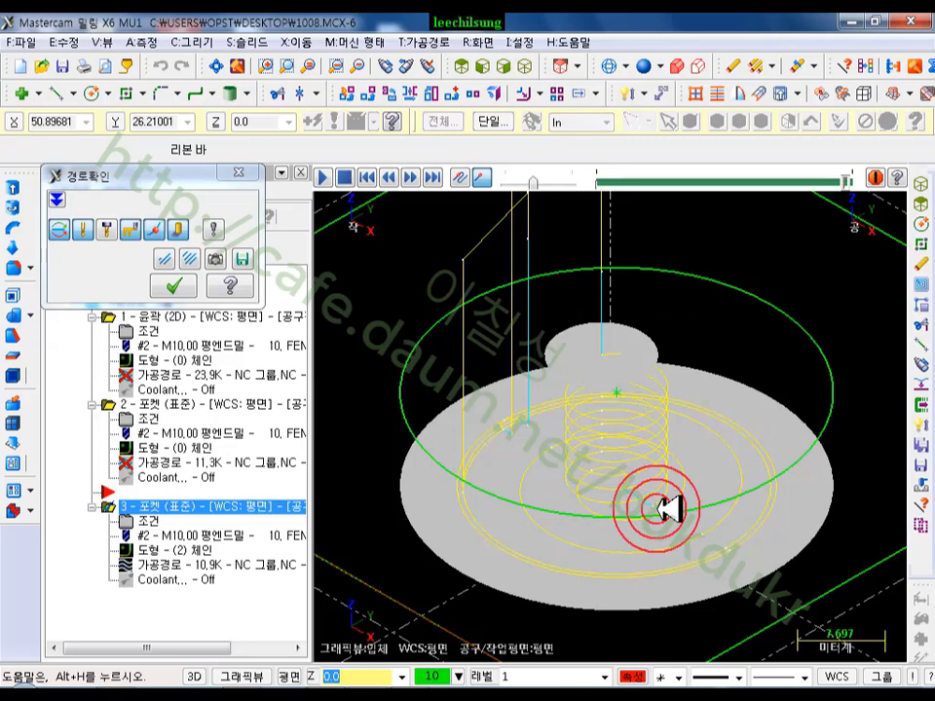
scroll(670, 390, "down", 1)
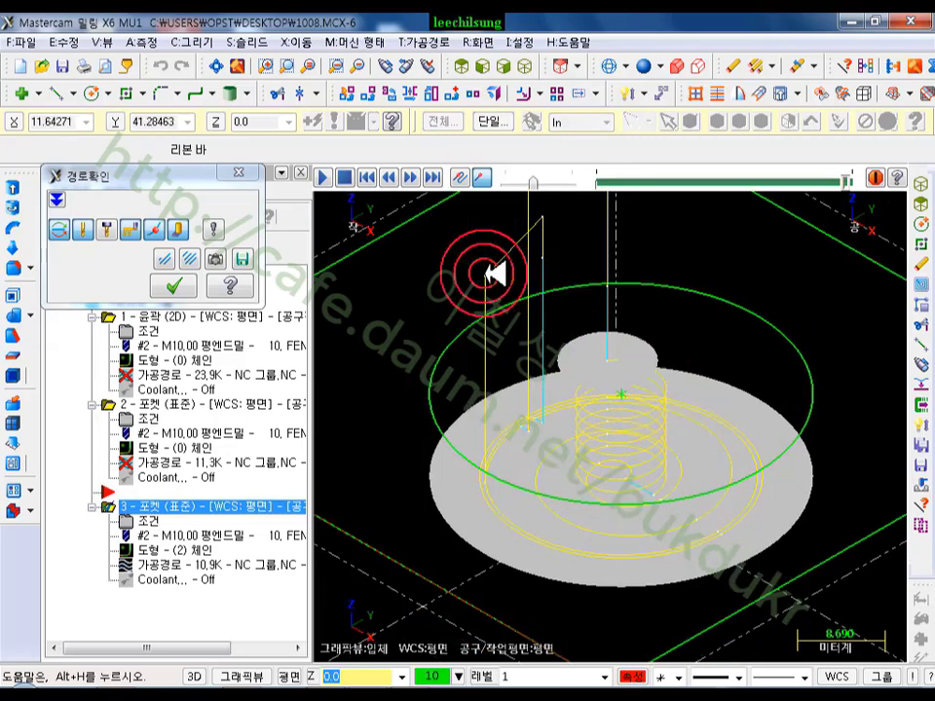
left_click(190, 287)
- Reopen operation 3's parameters and review the roughing page with the true spiral method selected
left_click(126, 523)
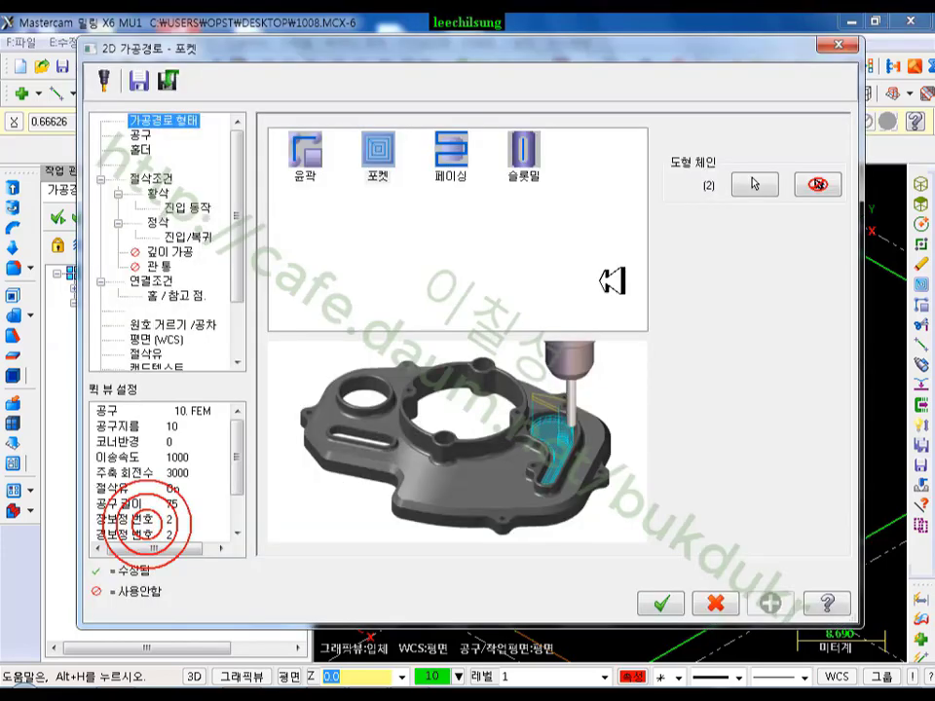
left_click(181, 207)
left_click(159, 193)
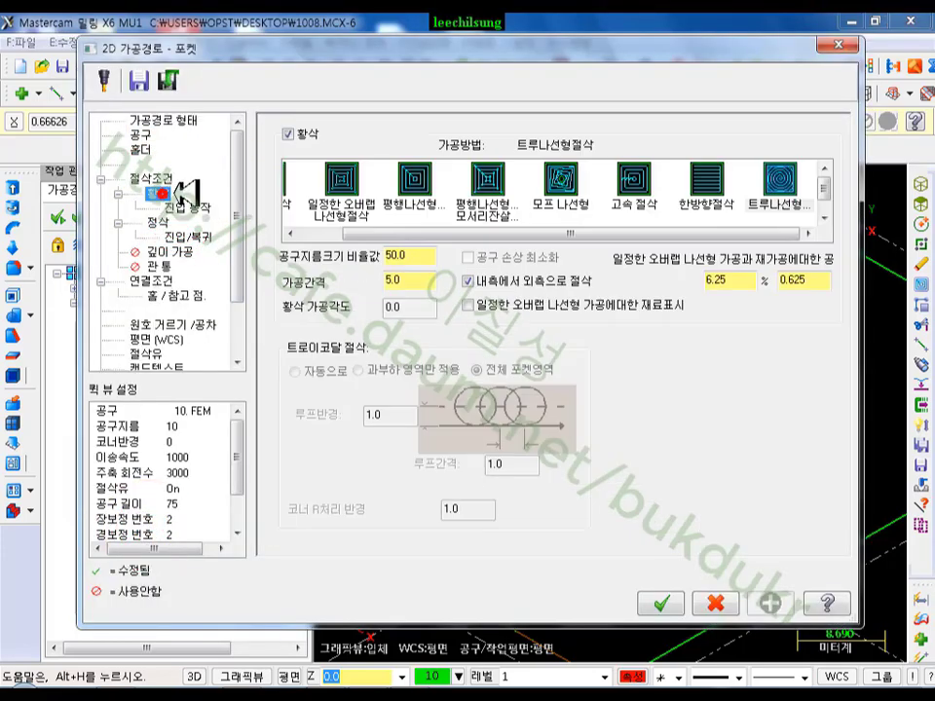
left_click_drag(800, 242, 777, 230)
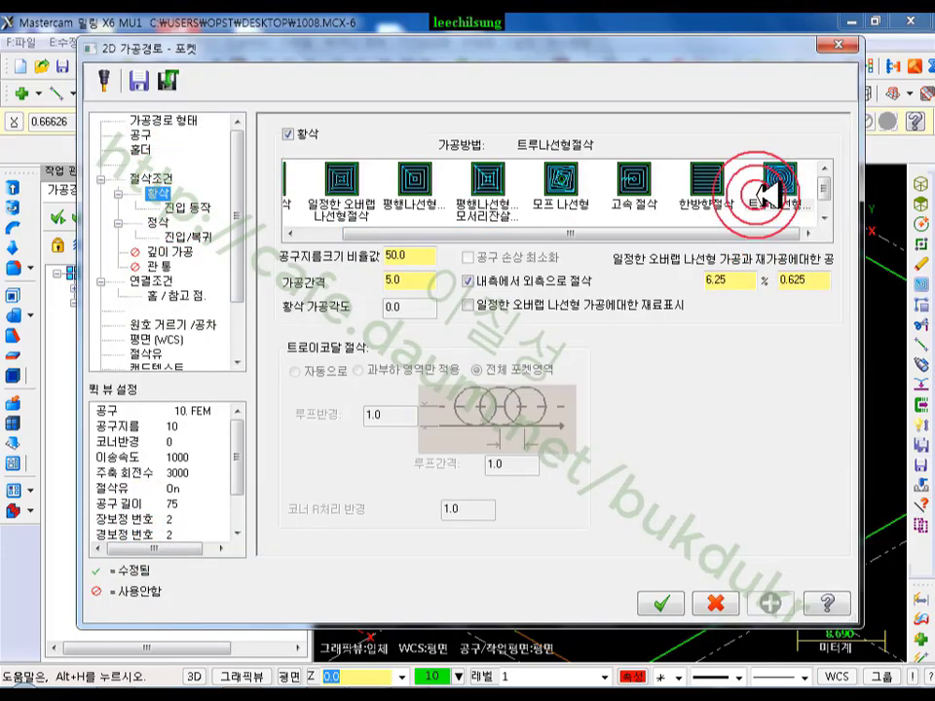
left_click(777, 203)
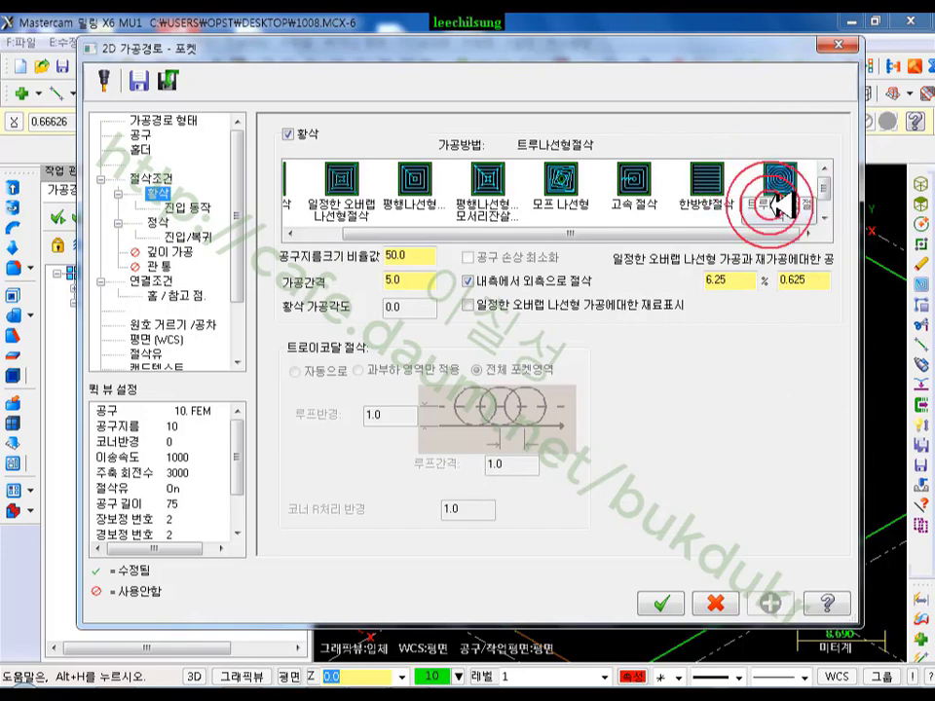
- Switch to the textbook PDF in Acrobat Reader, mark the pocket section's inner-area wording and parameter figure in red, and close the annotation overlay
left_click(409, 694)
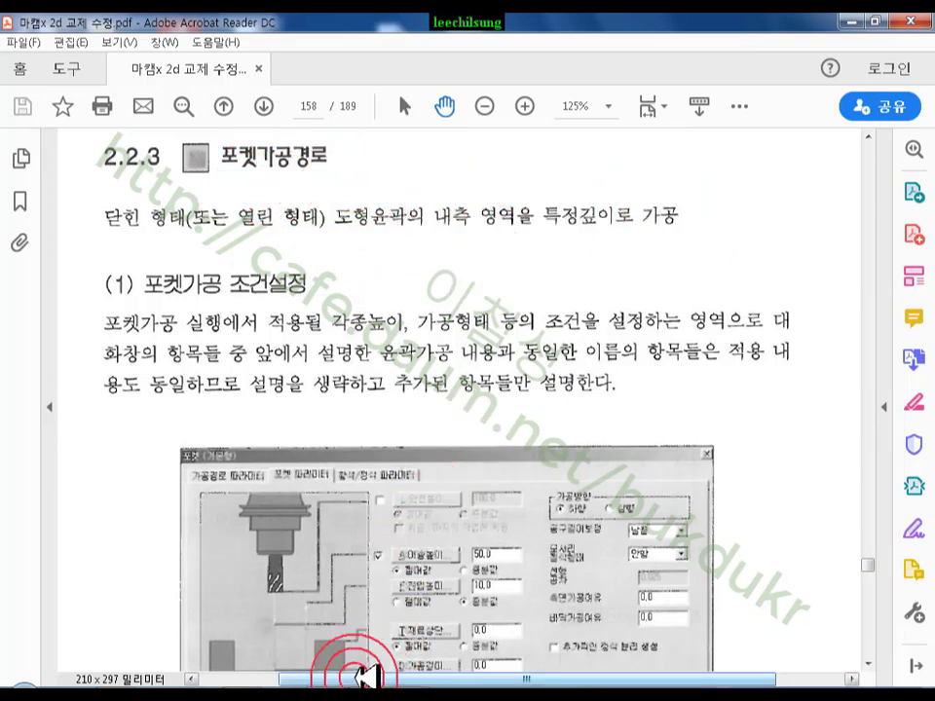
mouse_move(538, 240)
left_mouse_down()
mouse_move(474, 243)
mouse_move(420, 176)
mouse_move(517, 160)
mouse_move(529, 246)
left_mouse_up()
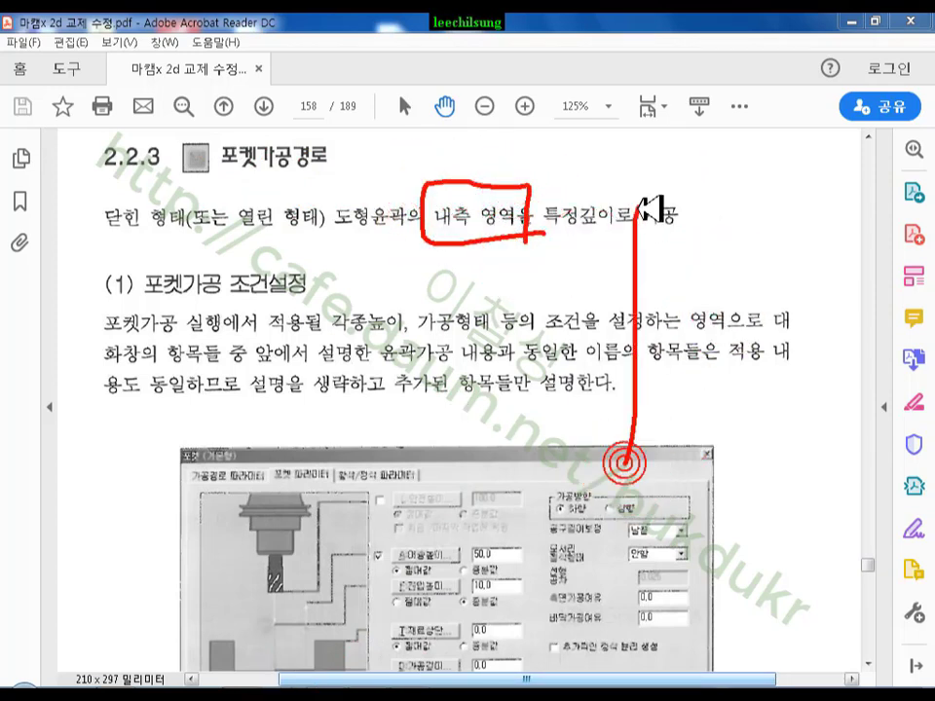
mouse_move(643, 210)
left_mouse_down()
mouse_move(804, 255)
mouse_move(807, 453)
left_mouse_up()
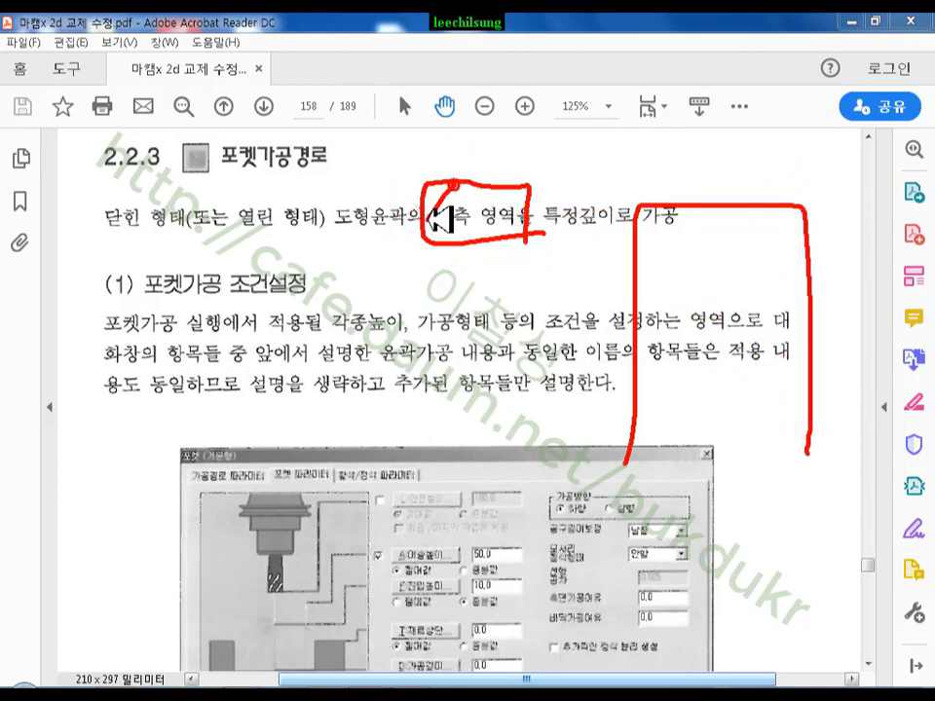
mouse_move(440, 217)
left_mouse_down()
mouse_move(495, 192)
mouse_move(535, 192)
mouse_move(531, 234)
left_mouse_up()
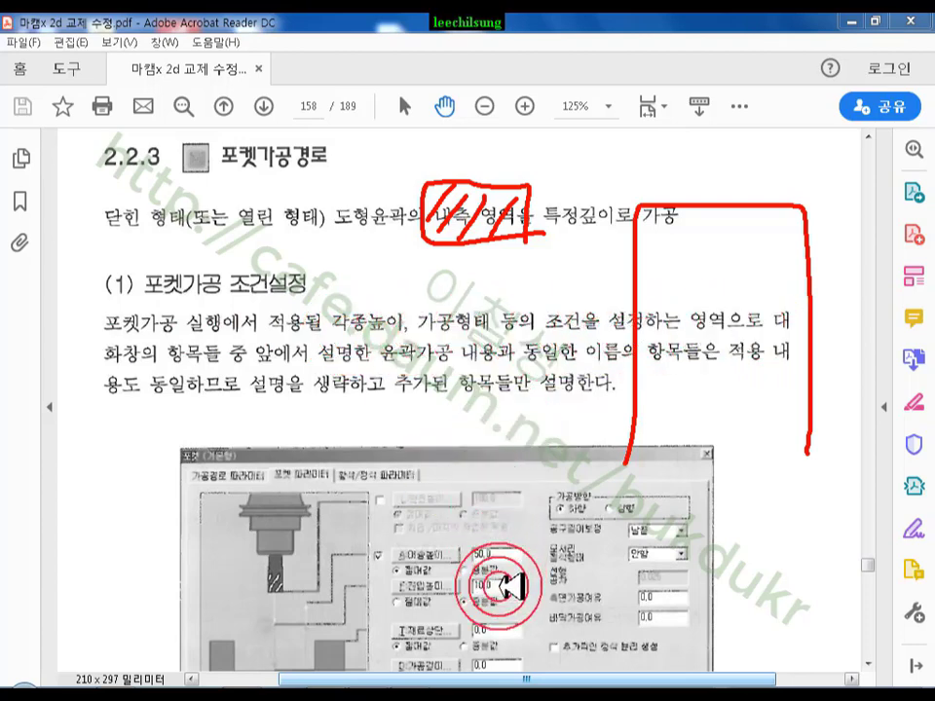
left_click_drag(486, 609, 526, 581)
right_click(624, 375)
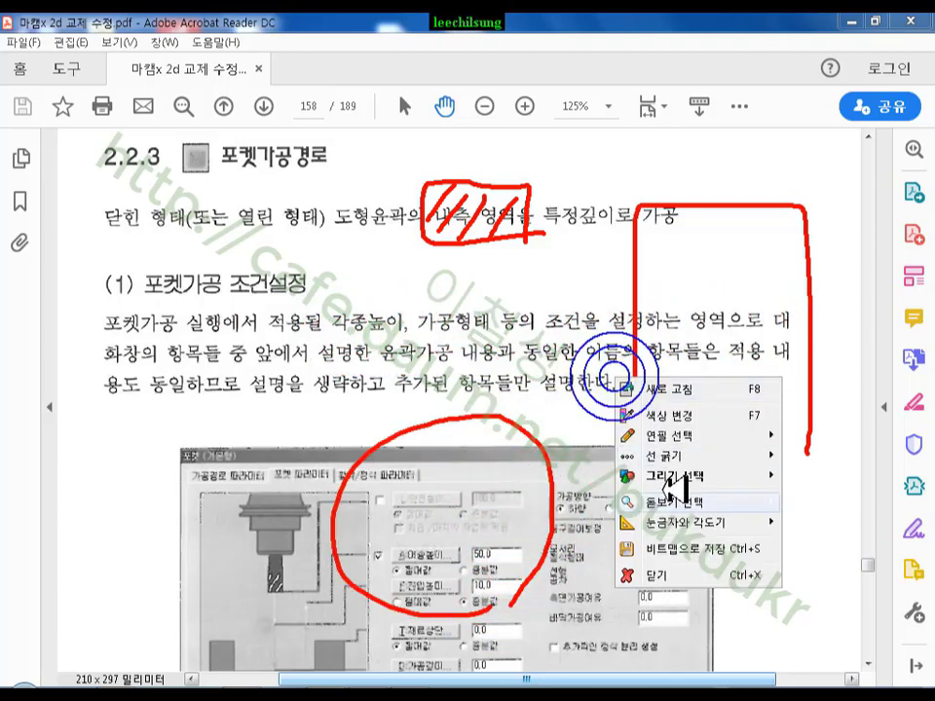
left_click(651, 588)
- Read the textbook's machining type, facing, island facing and islands explanations on PDF pages 158 and 159
scroll(672, 458, "down", 3)
scroll(680, 426, "down", 5)
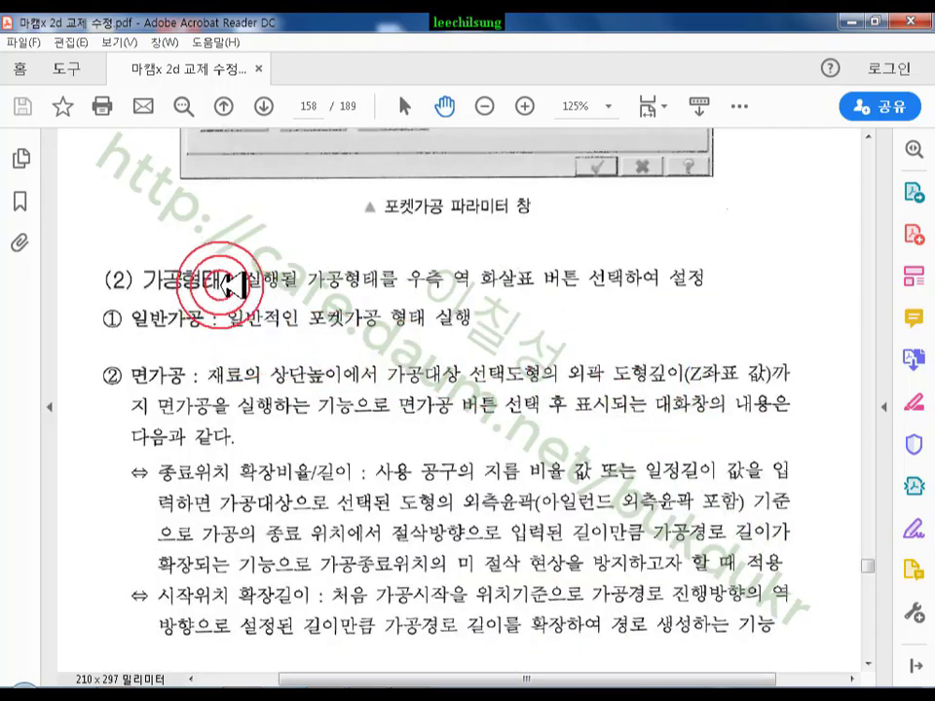
scroll(244, 311, "down", 1)
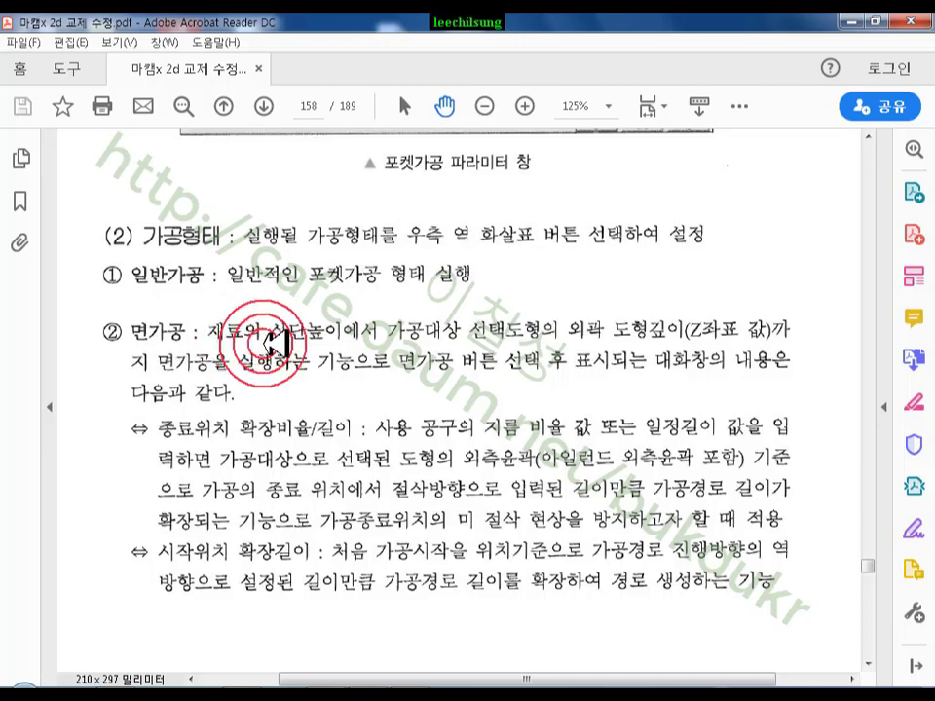
scroll(266, 342, "down", 10)
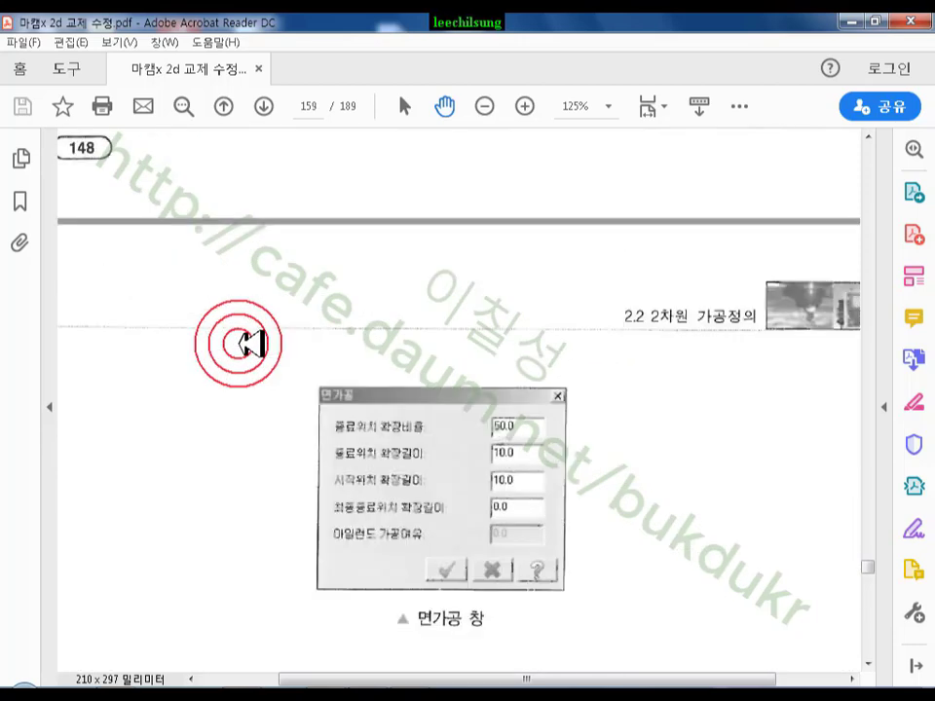
scroll(249, 343, "down", 4)
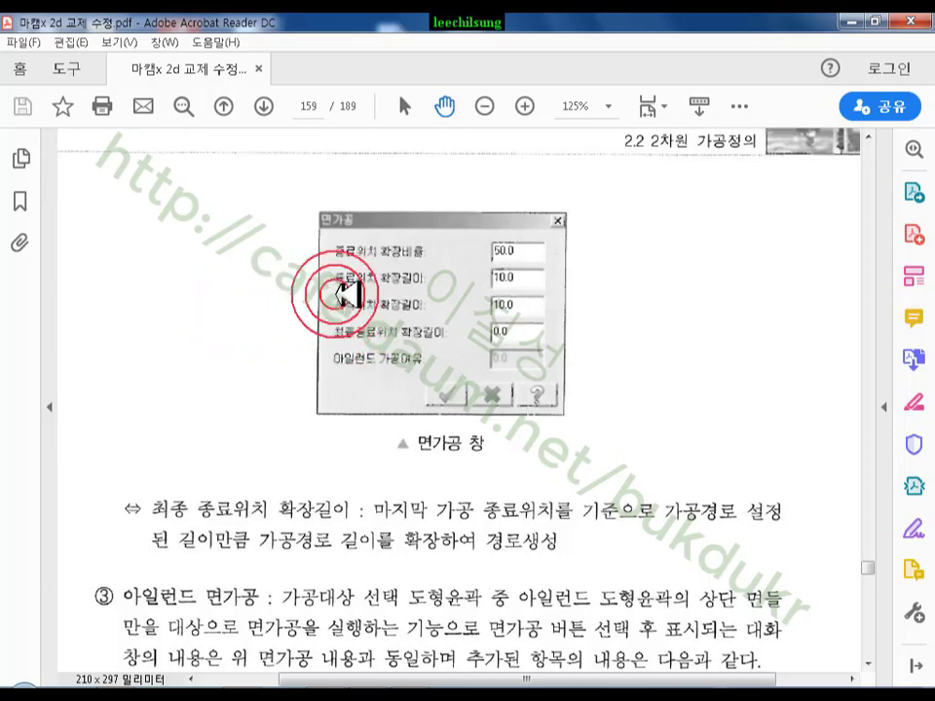
scroll(339, 307, "down", 5)
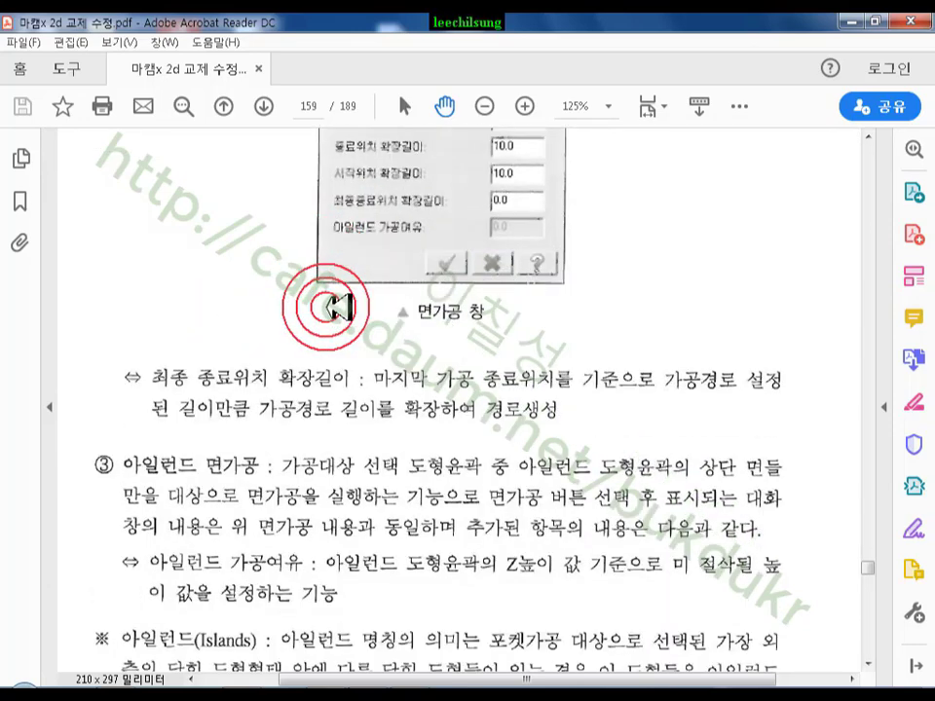
scroll(435, 303, "down", 2)
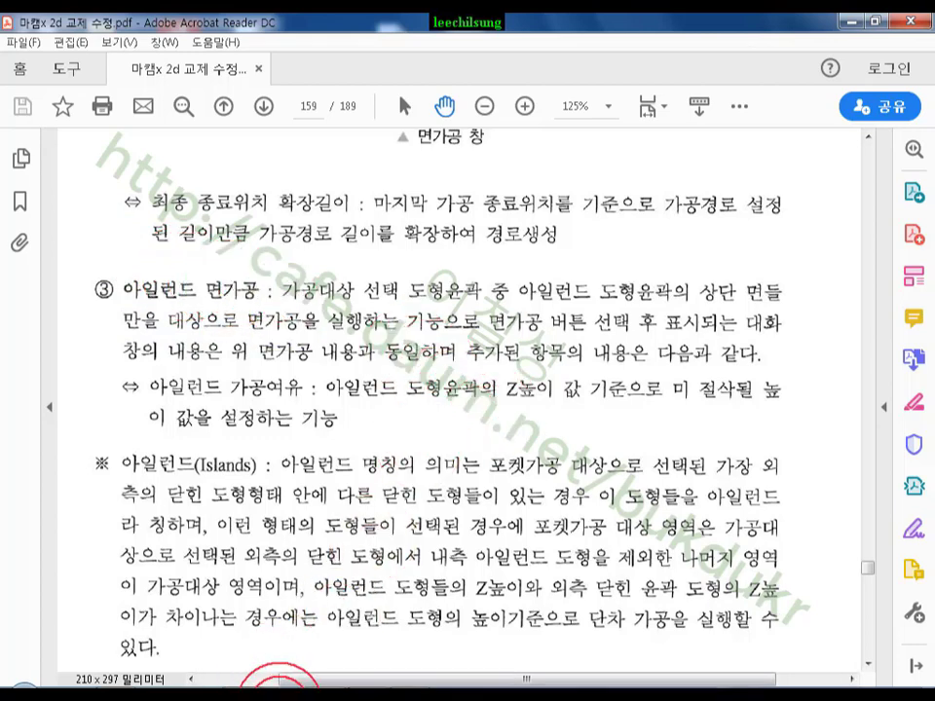
- Mark the island allowance description and its Z-height basis wording in red on PDF page 159
mouse_move(668, 397)
left_mouse_down()
mouse_move(800, 391)
mouse_move(622, 371)
mouse_move(353, 368)
mouse_move(343, 402)
mouse_move(398, 405)
left_mouse_up()
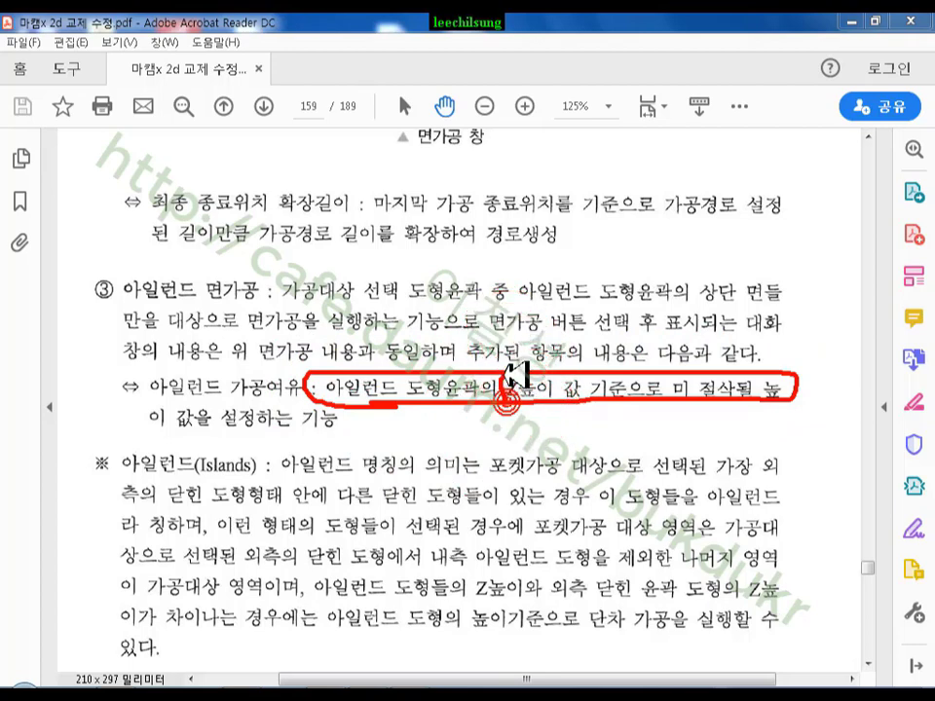
mouse_move(506, 387)
left_mouse_down()
mouse_move(590, 378)
mouse_move(655, 386)
mouse_move(559, 407)
mouse_move(526, 404)
left_mouse_up()
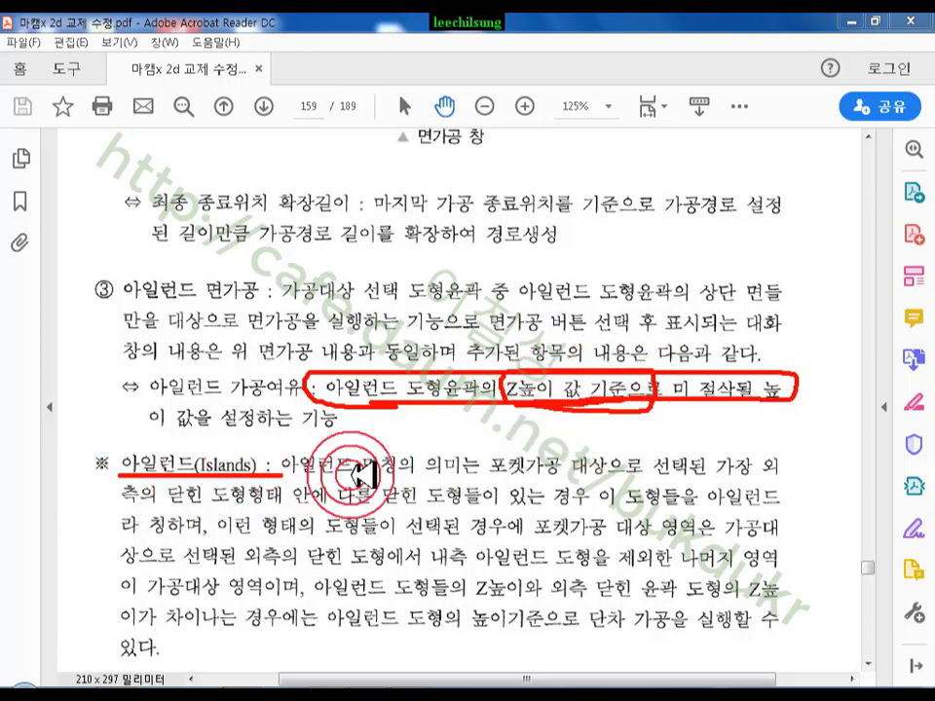
- Clear the island markings, mark the re-machining (재가공) explanation and its contour toolpath reference in red on PDF page 159, and close the overlay
right_click(716, 291)
left_click(732, 484)
scroll(711, 450, "down", 3)
scroll(708, 450, "down", 6)
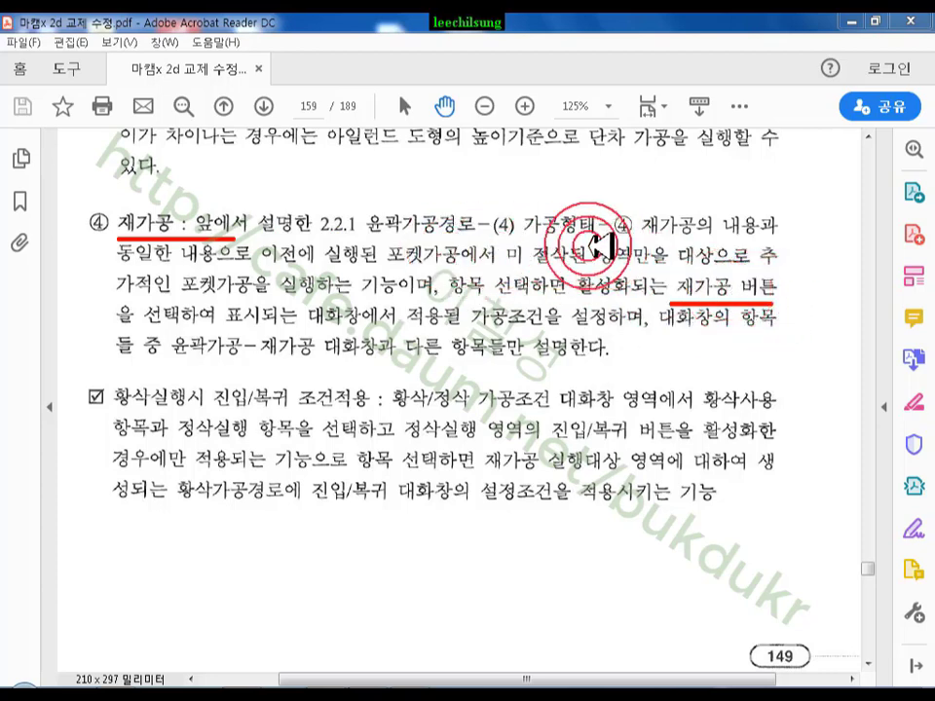
left_click_drag(614, 239, 763, 239)
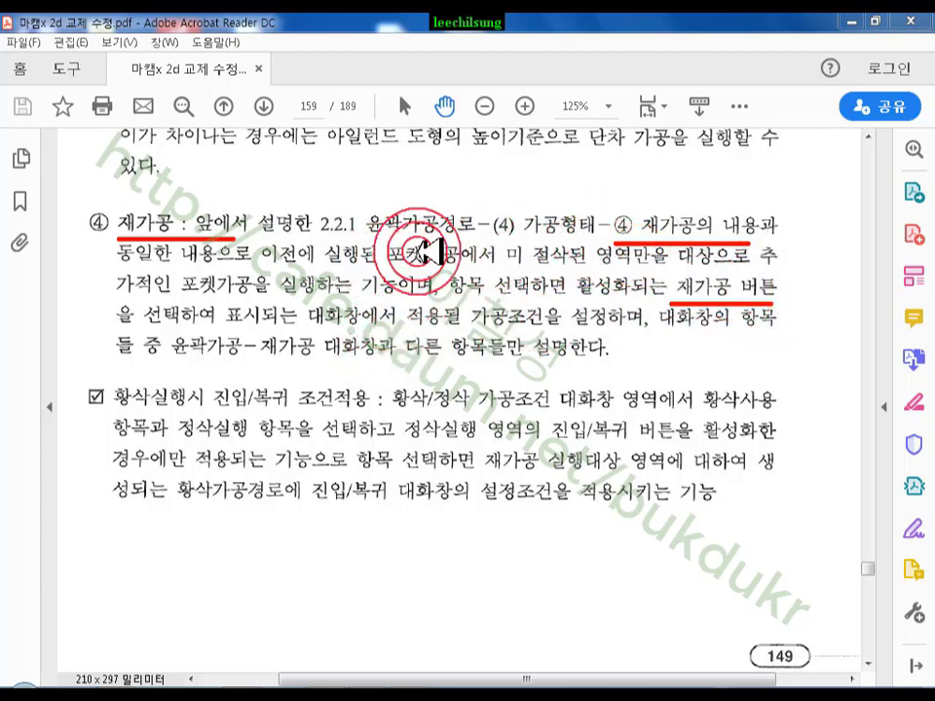
mouse_move(426, 234)
left_mouse_down()
mouse_move(454, 234)
mouse_move(383, 208)
left_mouse_up()
left_click_drag(484, 193, 482, 226)
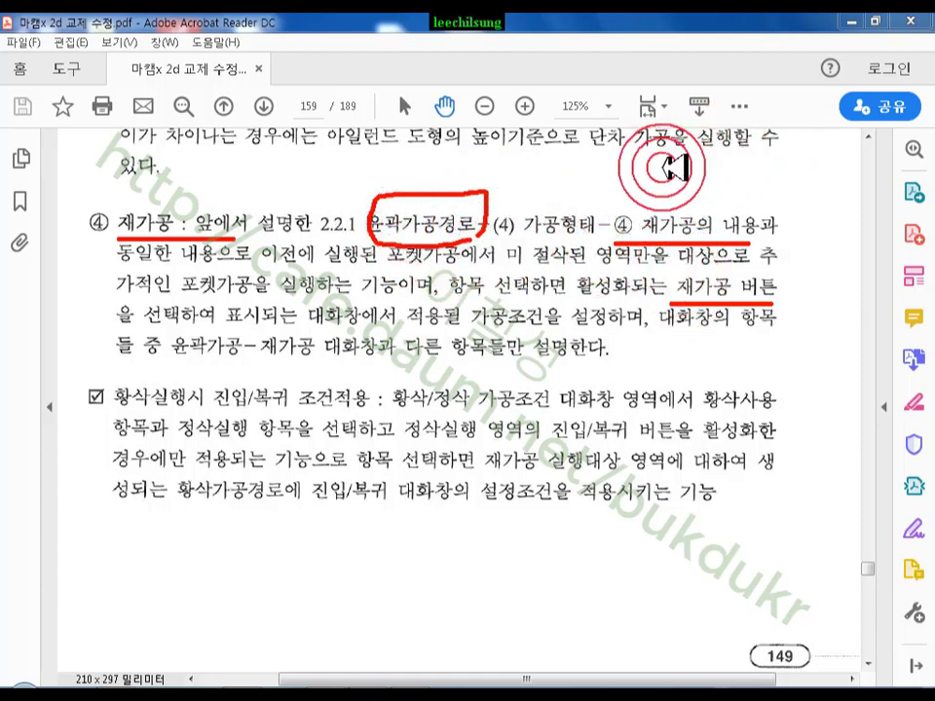
mouse_move(664, 168)
left_mouse_down()
mouse_move(846, 274)
mouse_move(843, 353)
left_mouse_up()
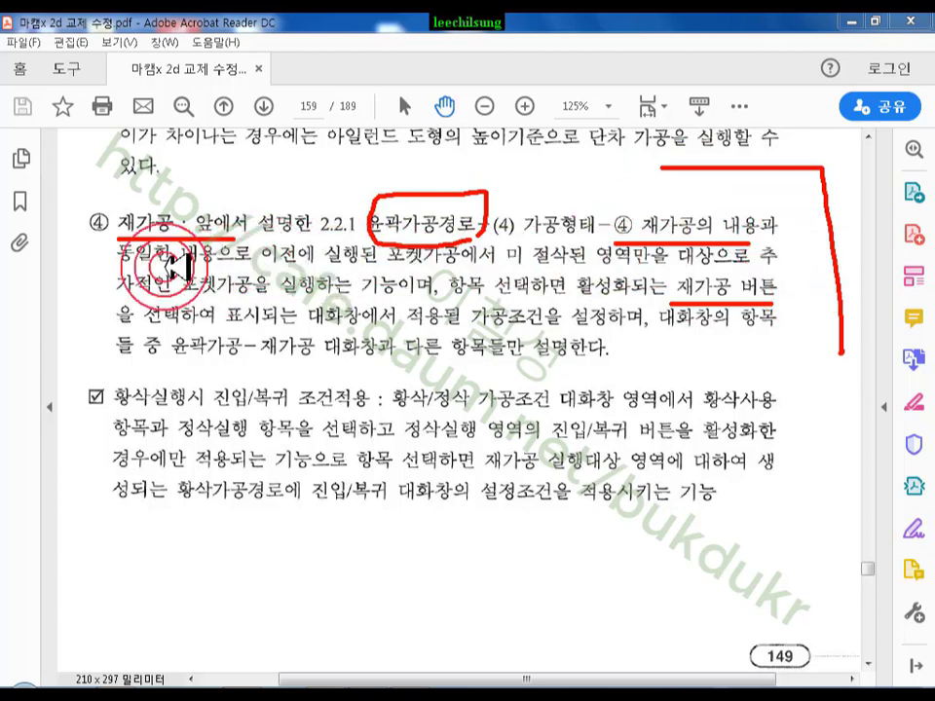
left_click_drag(117, 259, 126, 261)
mouse_move(146, 197)
left_mouse_down()
mouse_move(234, 249)
mouse_move(103, 240)
left_mouse_up()
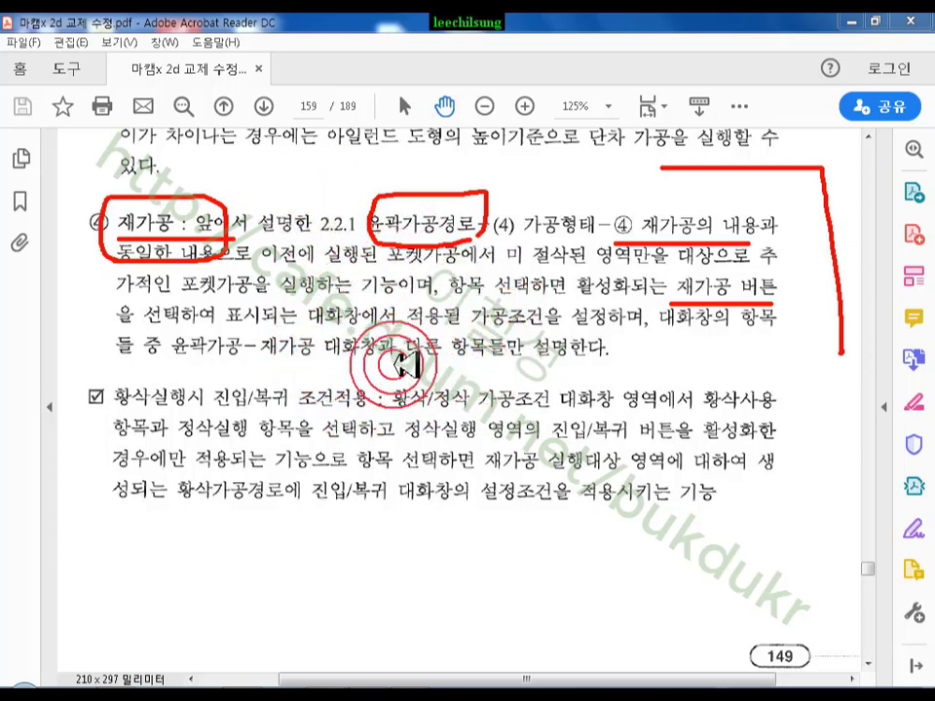
right_click(448, 388)
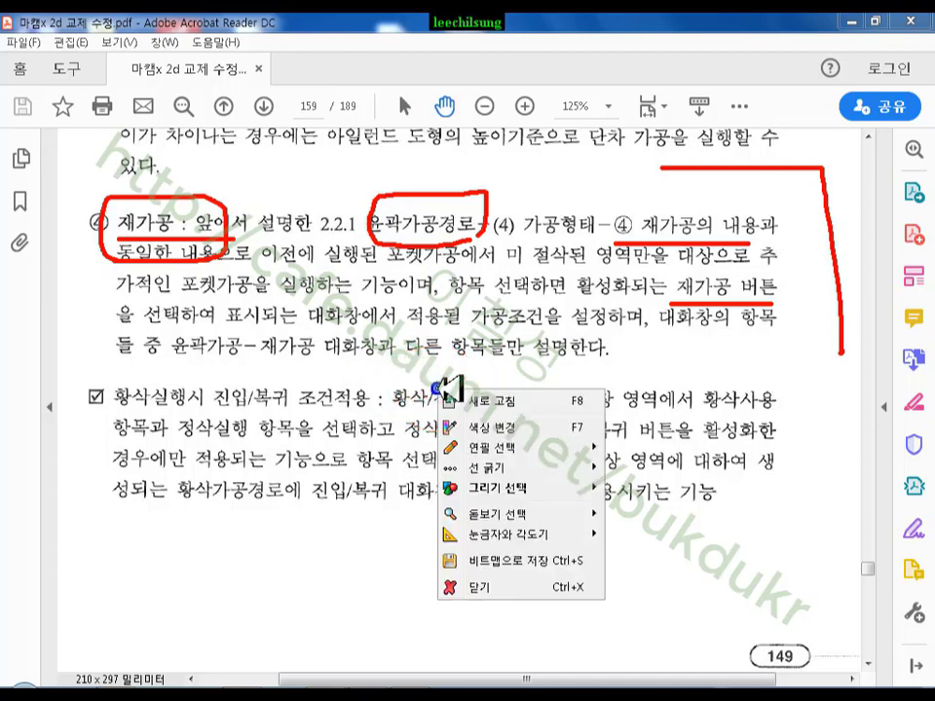
left_click(463, 575)
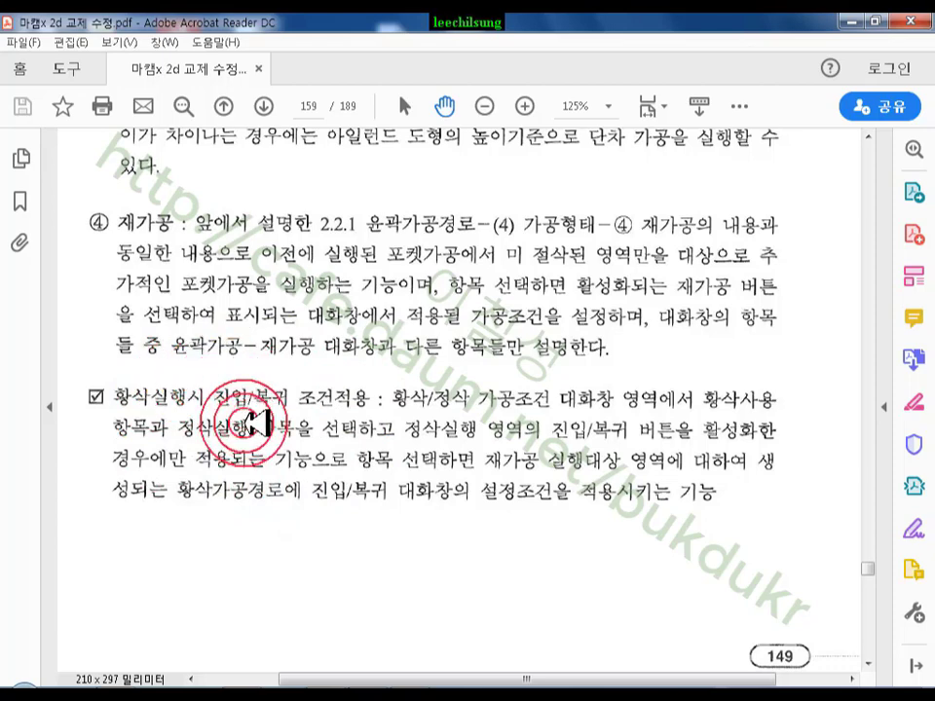
- Read the re-machining dialog, open contour (열린윤곽) and toolpath extension ratio/length explanations on PDF page 160
scroll(443, 429, "down", 6)
scroll(444, 433, "down", 10)
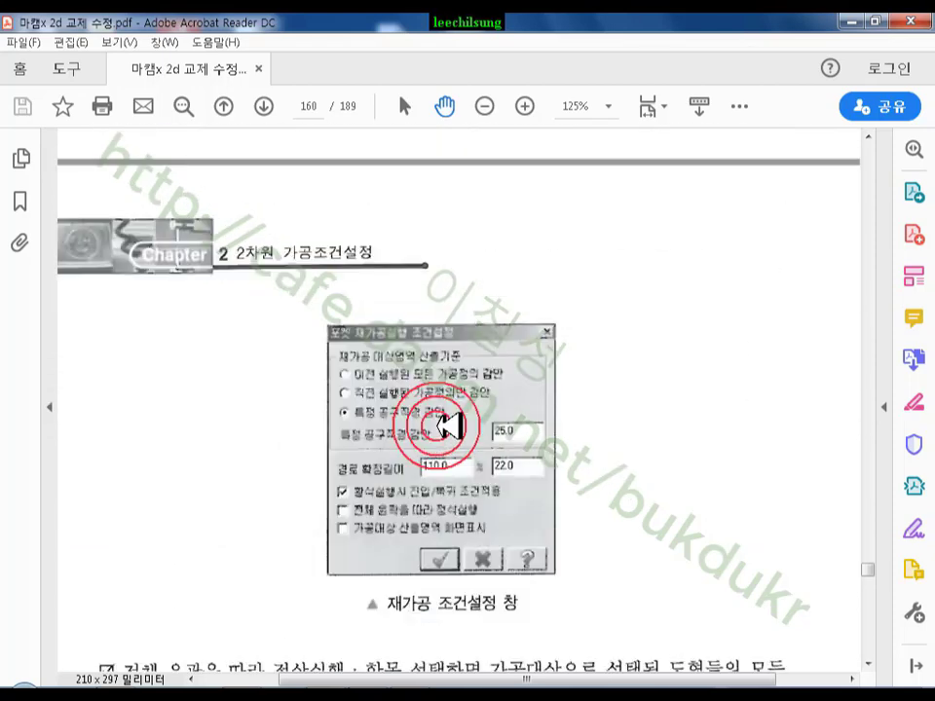
scroll(475, 403, "down", 3)
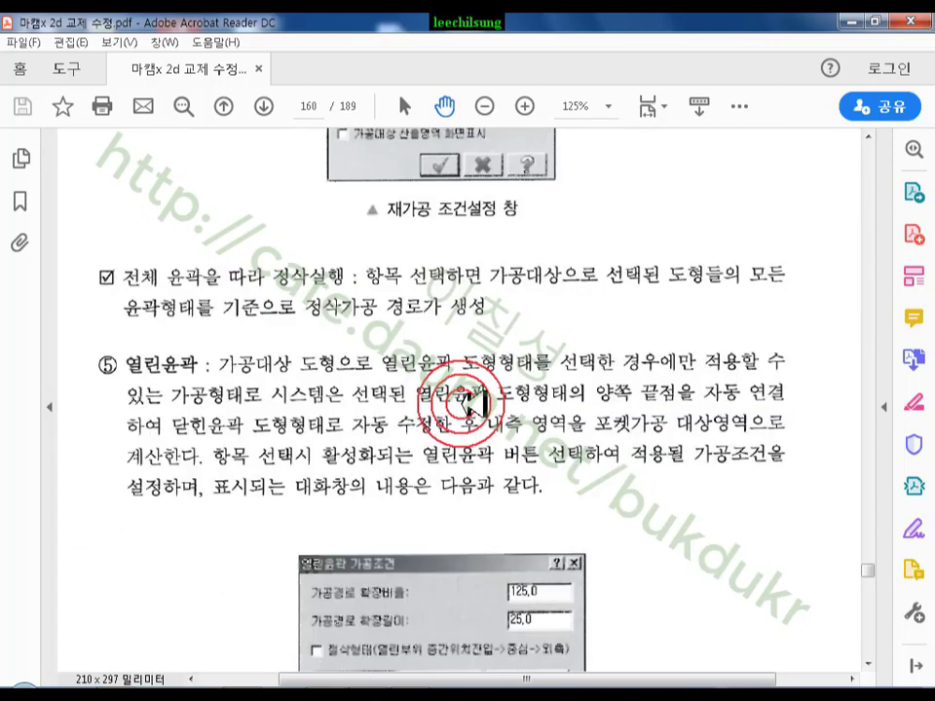
scroll(475, 401, "down", 3)
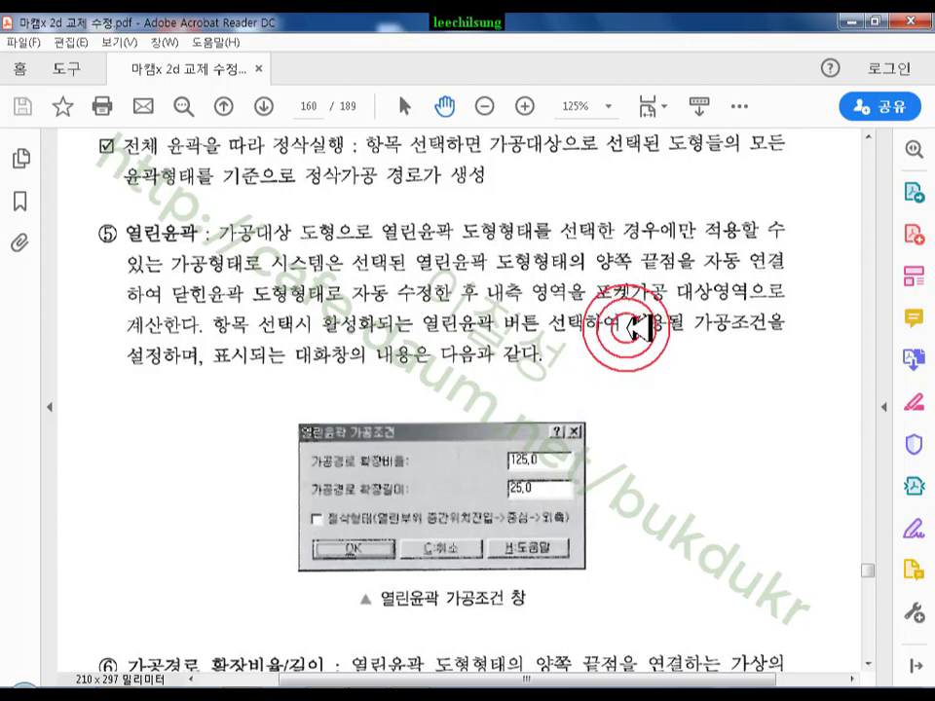
scroll(638, 329, "down", 1)
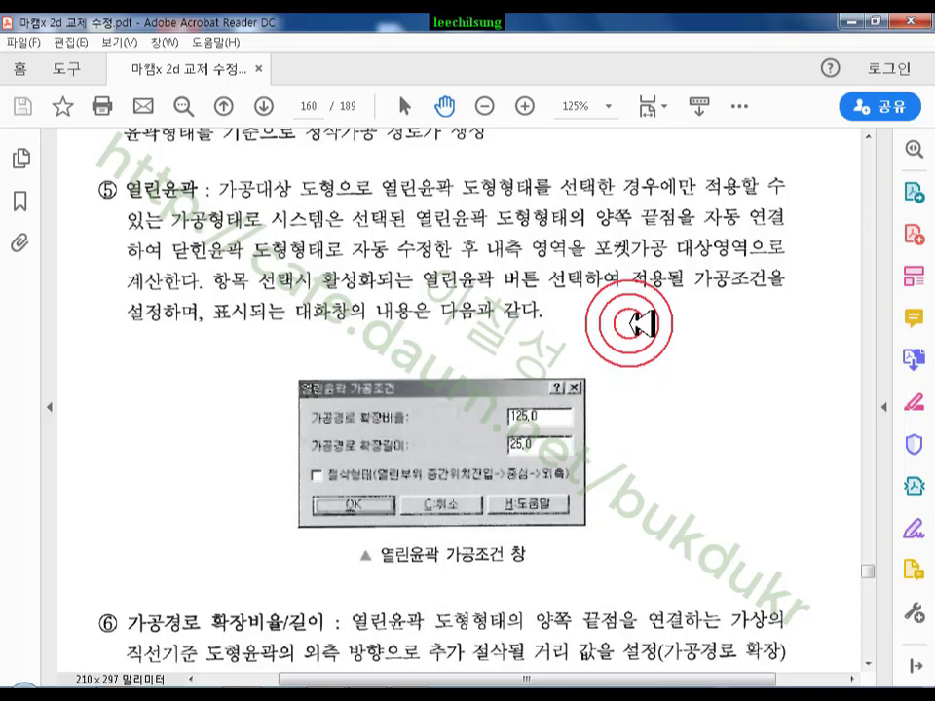
scroll(640, 324, "down", 5)
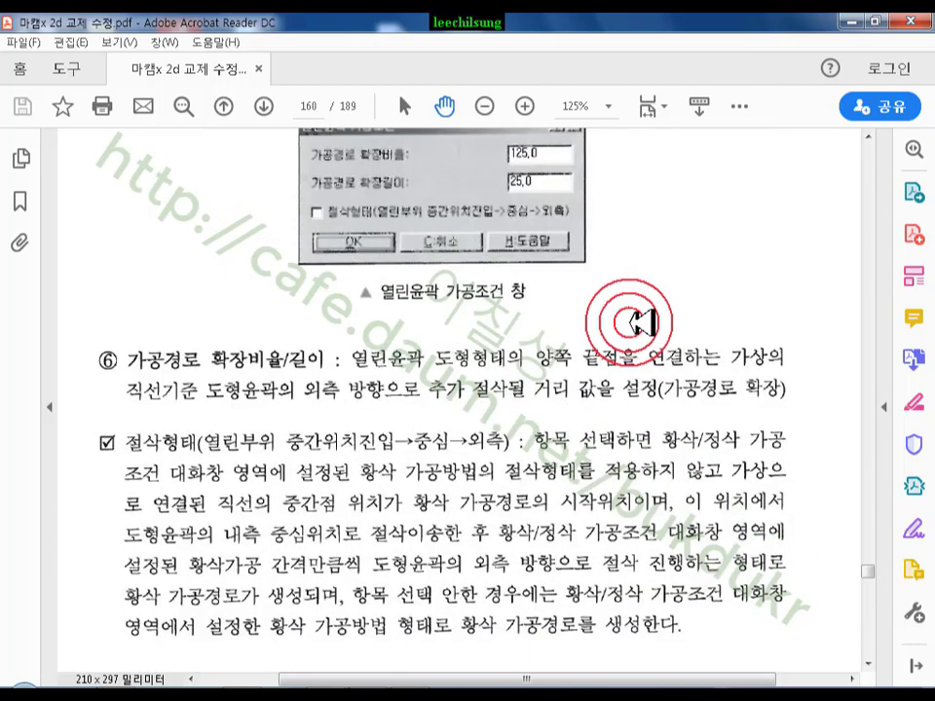
scroll(643, 322, "down", 2)
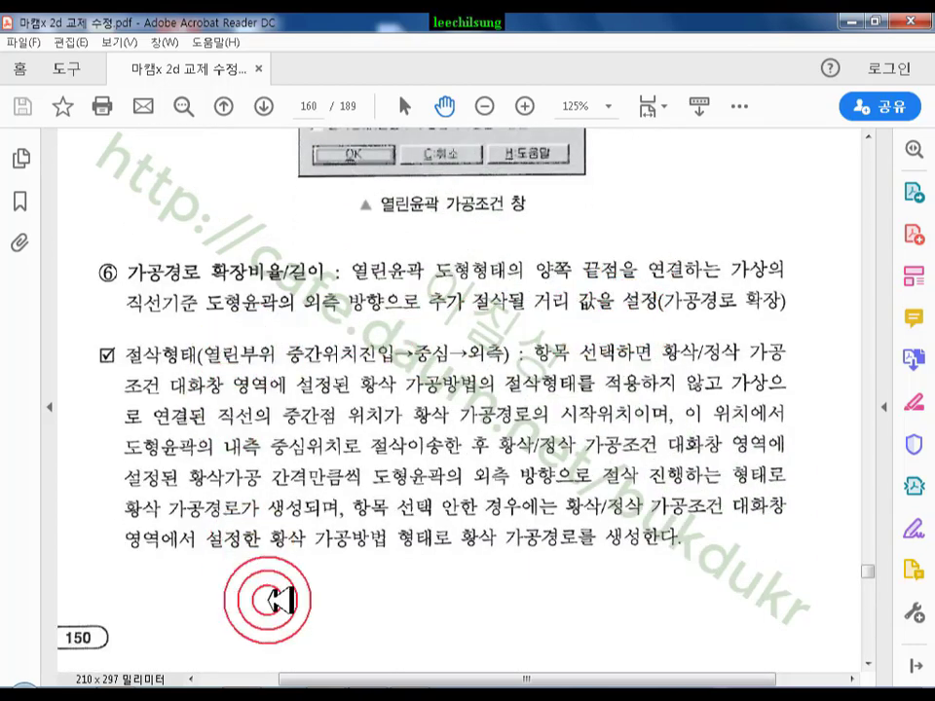
- Mark the open contour cutting-form option's midpoint entry, center and outside wording in red on PDF page 160, and close the overlay
left_click(214, 367)
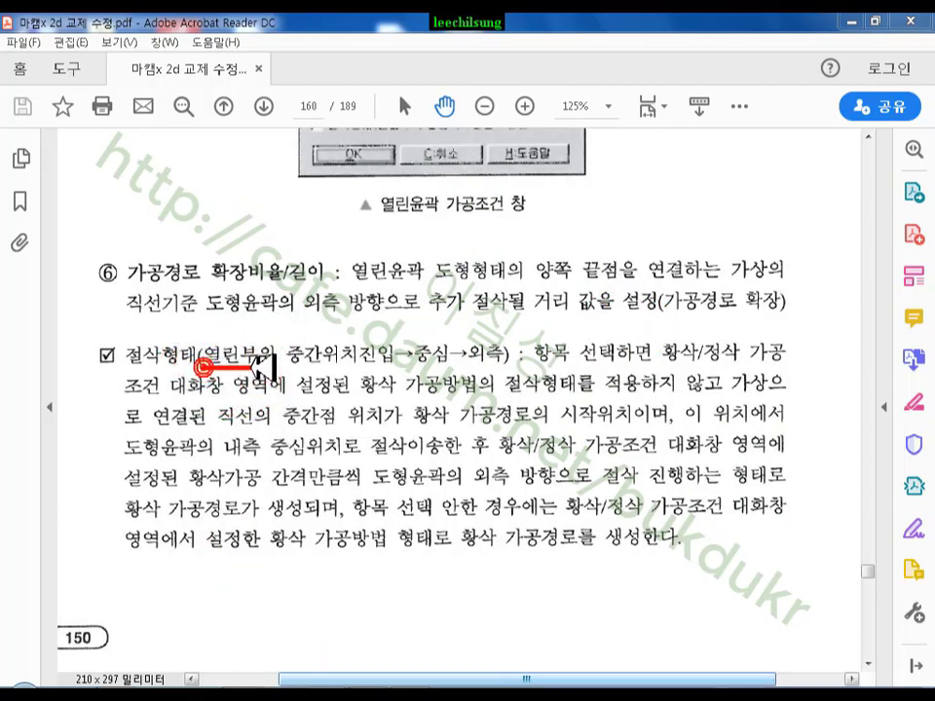
mouse_move(261, 368)
left_mouse_down()
mouse_move(417, 362)
mouse_move(454, 372)
mouse_move(459, 343)
mouse_move(443, 370)
mouse_move(420, 363)
left_mouse_up()
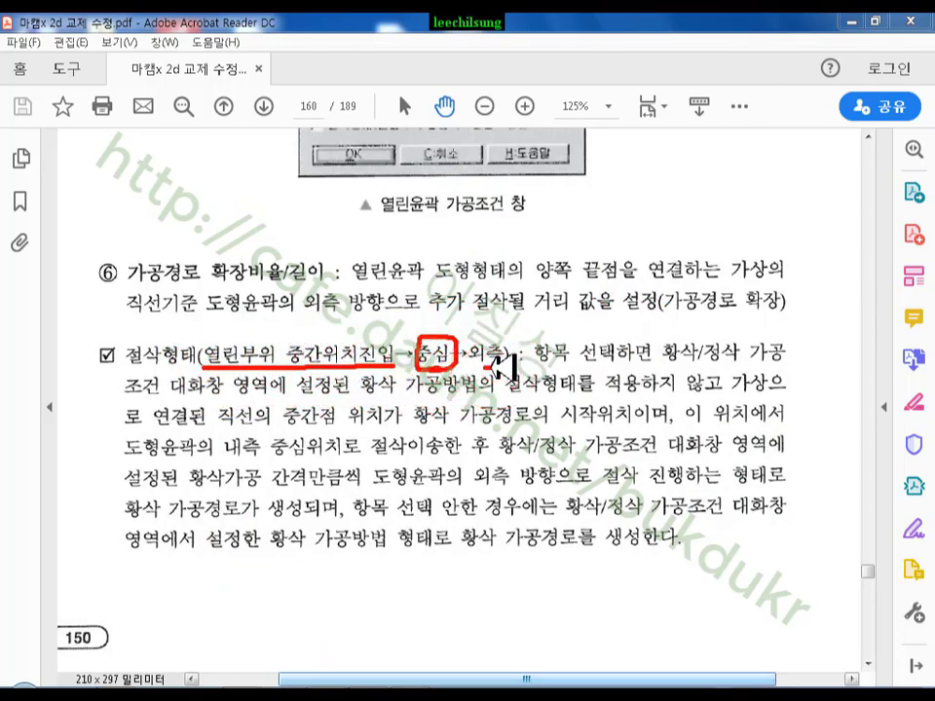
mouse_move(475, 336)
left_mouse_down()
mouse_move(514, 367)
mouse_move(473, 338)
left_mouse_up()
left_click_drag(523, 368, 641, 366)
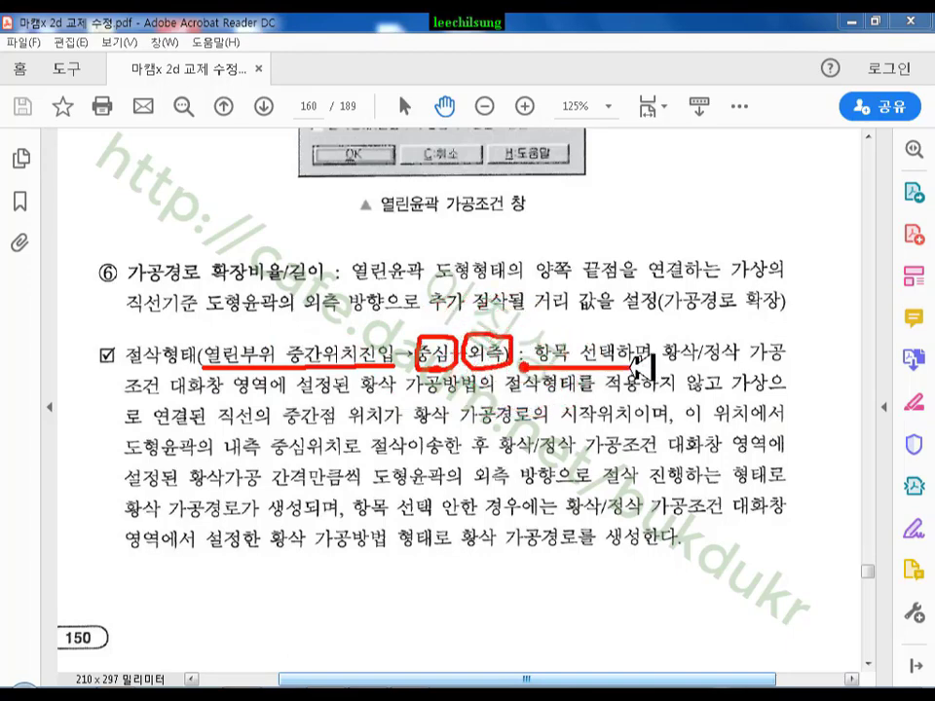
right_click(534, 440)
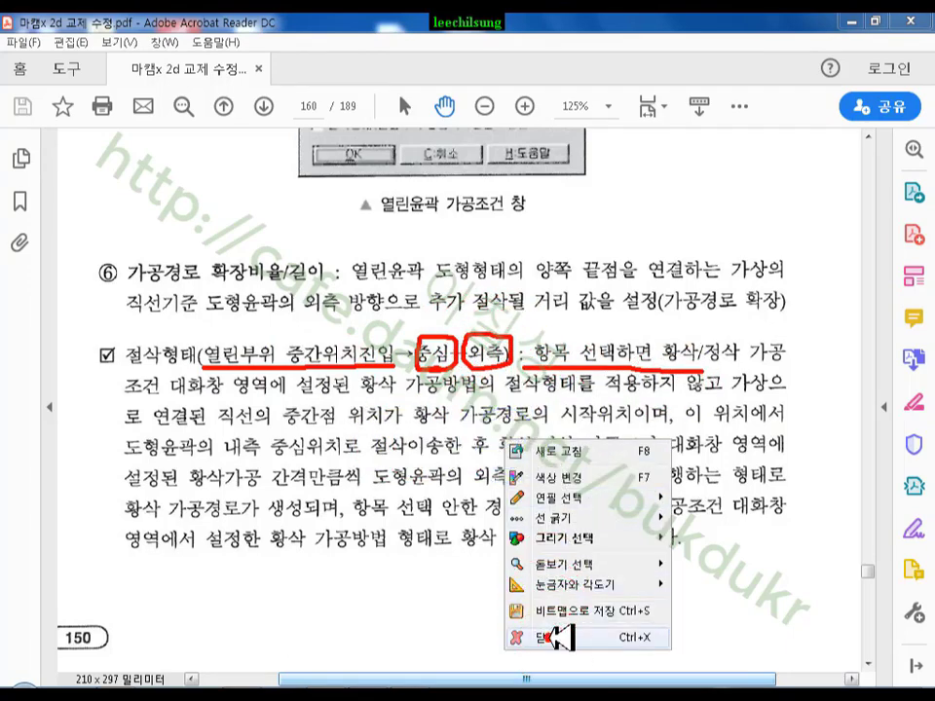
left_click(513, 628)
- On PDF page 161, mark the two cutting directions (하향/상향) with a red tool-motion sketch, box 정삭가공 분리생성, and close the overlay
scroll(460, 487, "down", 8)
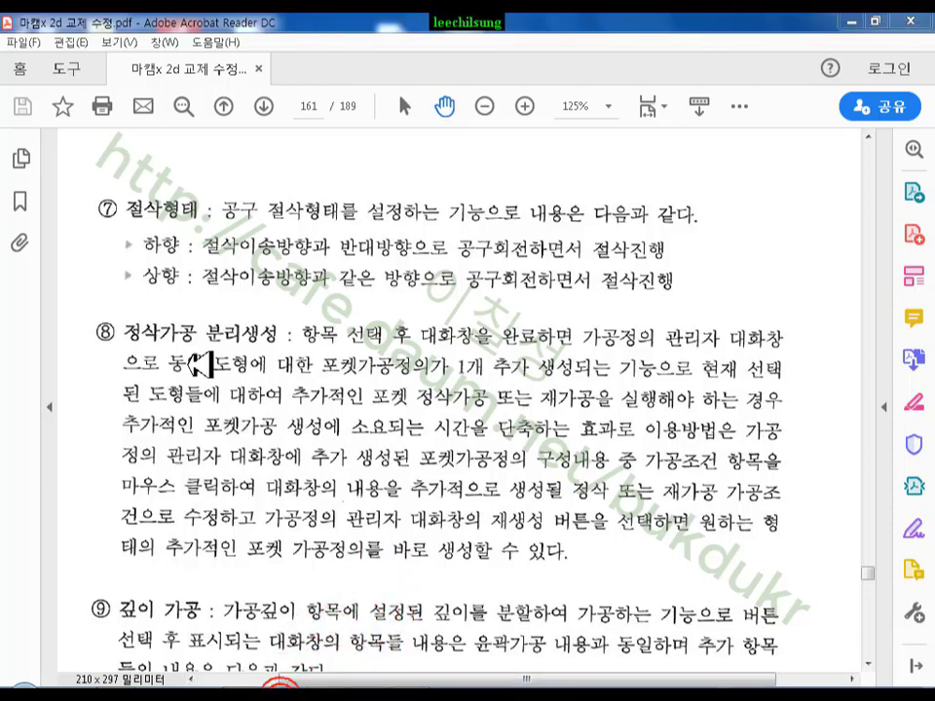
left_click_drag(132, 300, 134, 300)
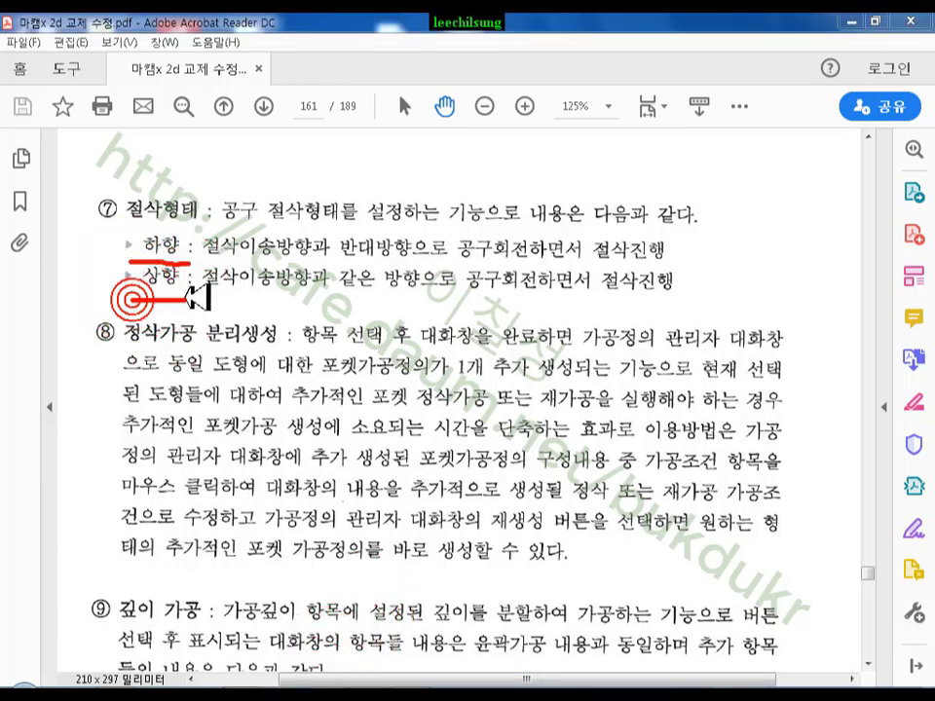
mouse_move(307, 624)
left_mouse_down()
mouse_move(308, 548)
mouse_move(486, 331)
mouse_move(689, 626)
mouse_move(304, 623)
left_mouse_up()
left_click(392, 423)
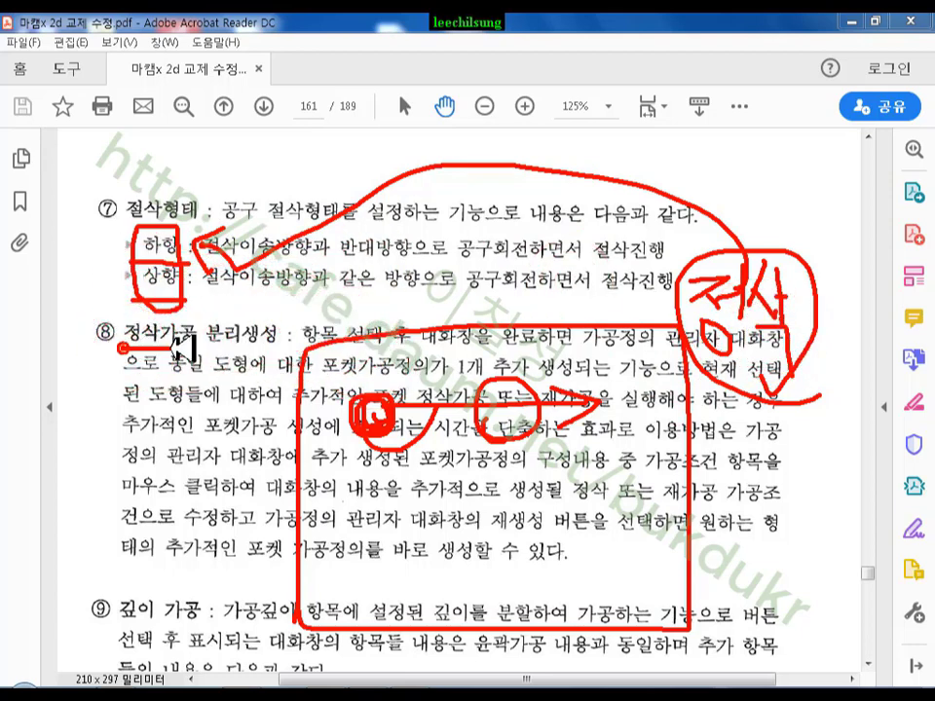
mouse_move(288, 346)
left_mouse_down()
mouse_move(244, 316)
mouse_move(107, 326)
mouse_move(119, 347)
left_mouse_up()
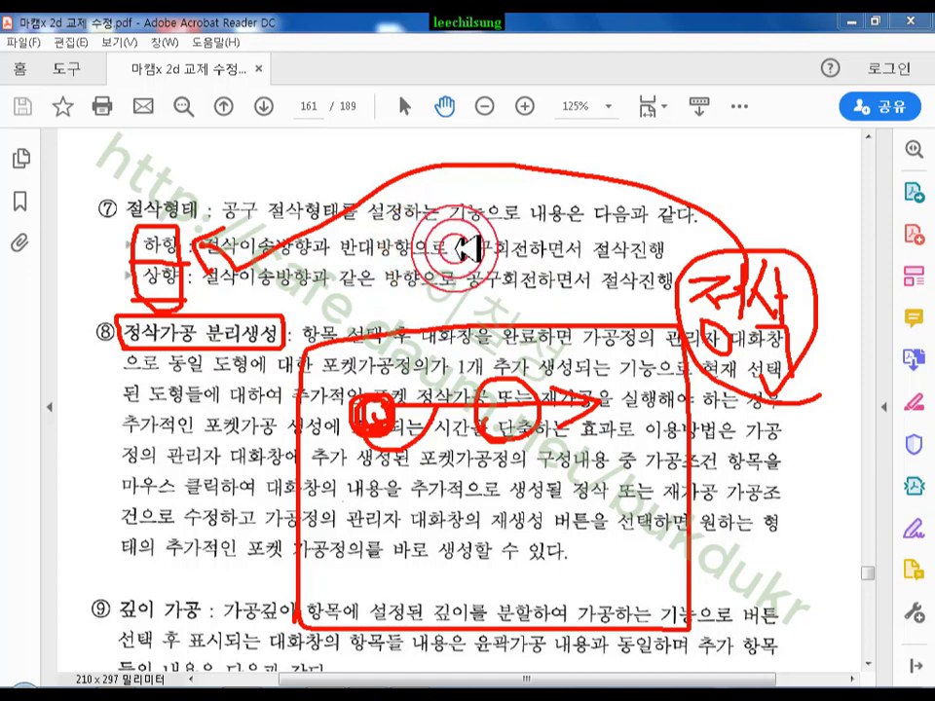
right_click(546, 300)
left_click(546, 443)
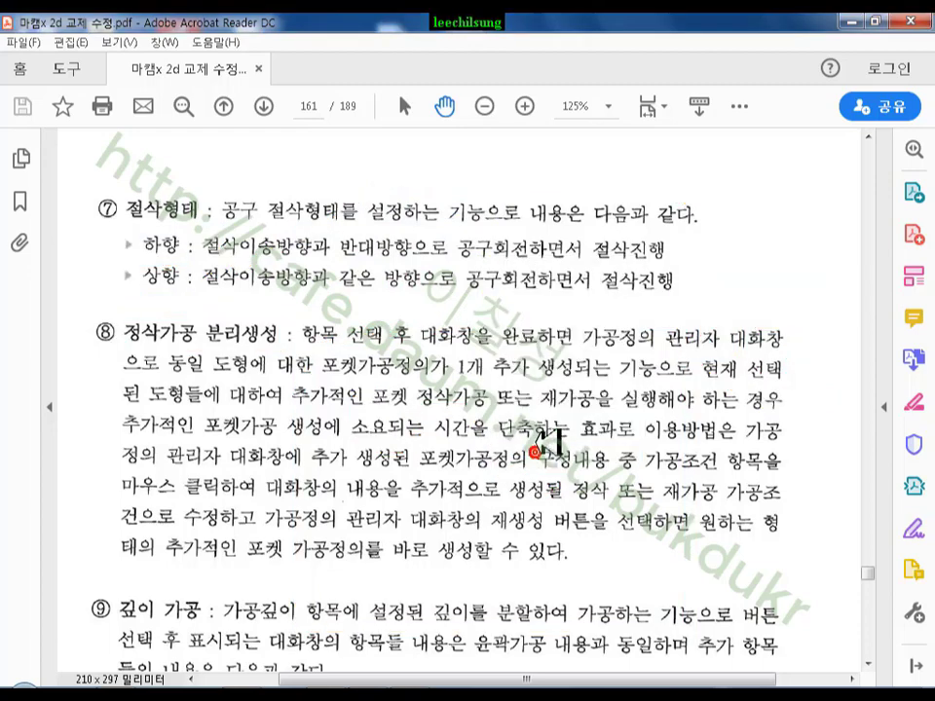
- Circle the taper machining (경사 가공 실행) settings in the depth machining dialog figure on PDF page 161, and close the overlay
scroll(626, 355, "down", 6)
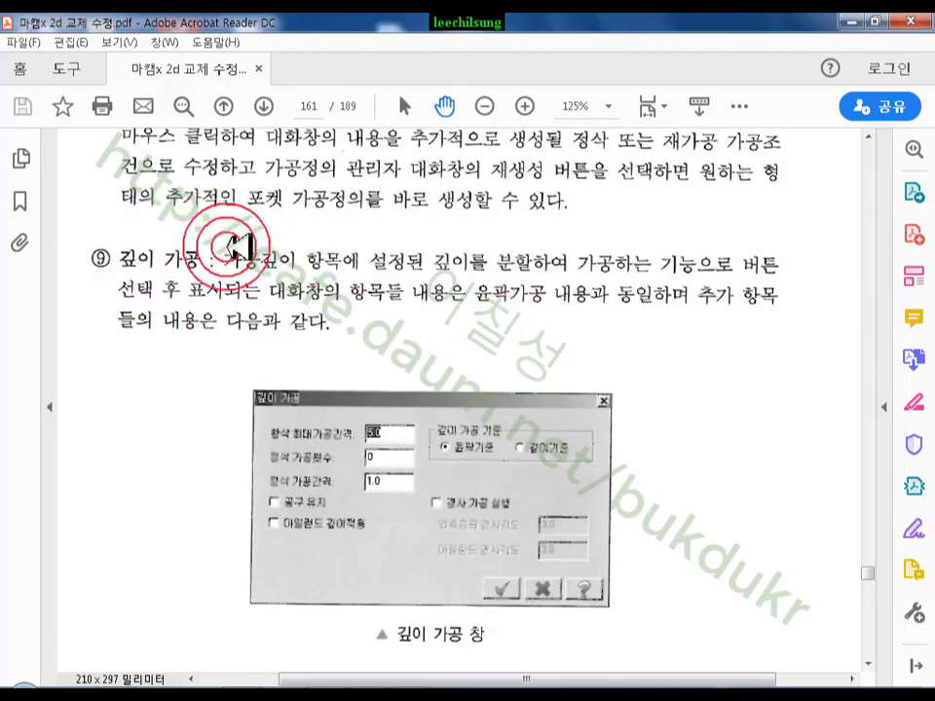
scroll(480, 340, "down", 3)
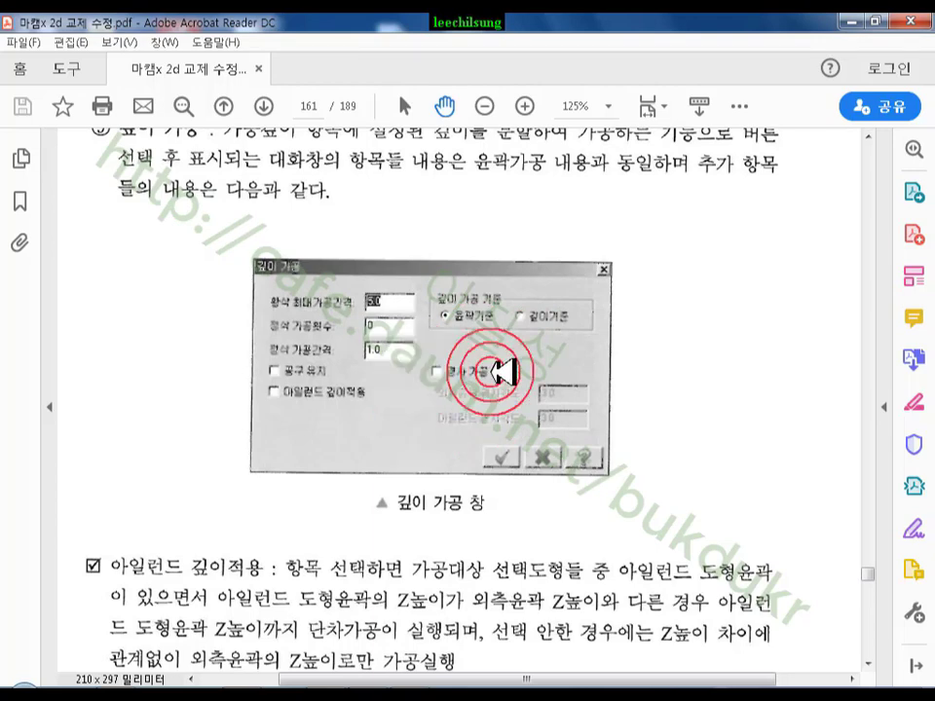
scroll(526, 374, "down", 2)
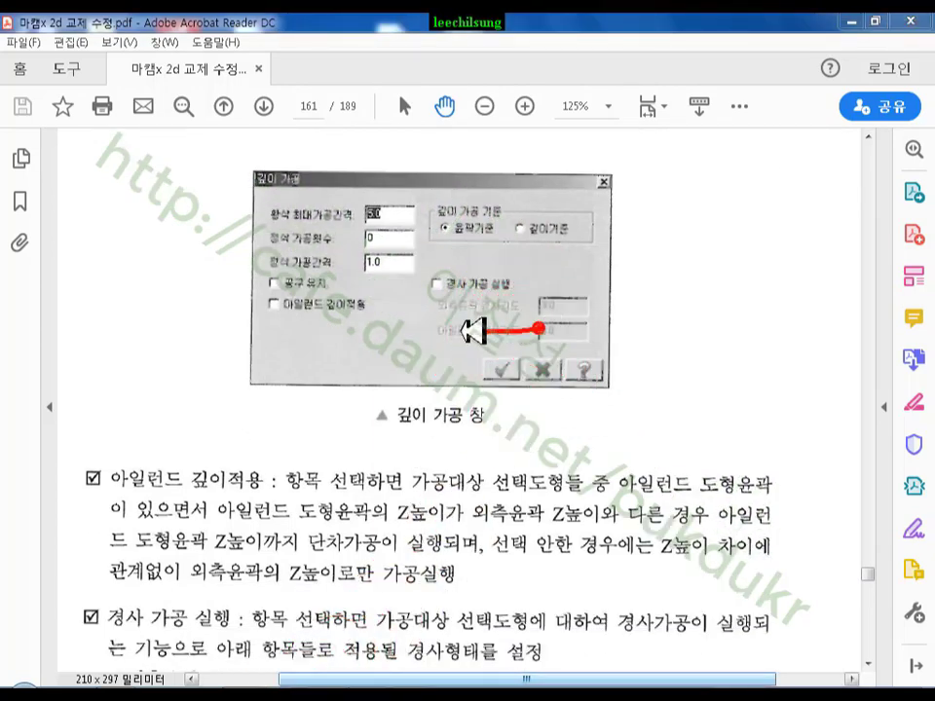
mouse_move(472, 331)
left_mouse_down()
mouse_move(455, 251)
mouse_move(608, 291)
mouse_move(545, 329)
left_mouse_up()
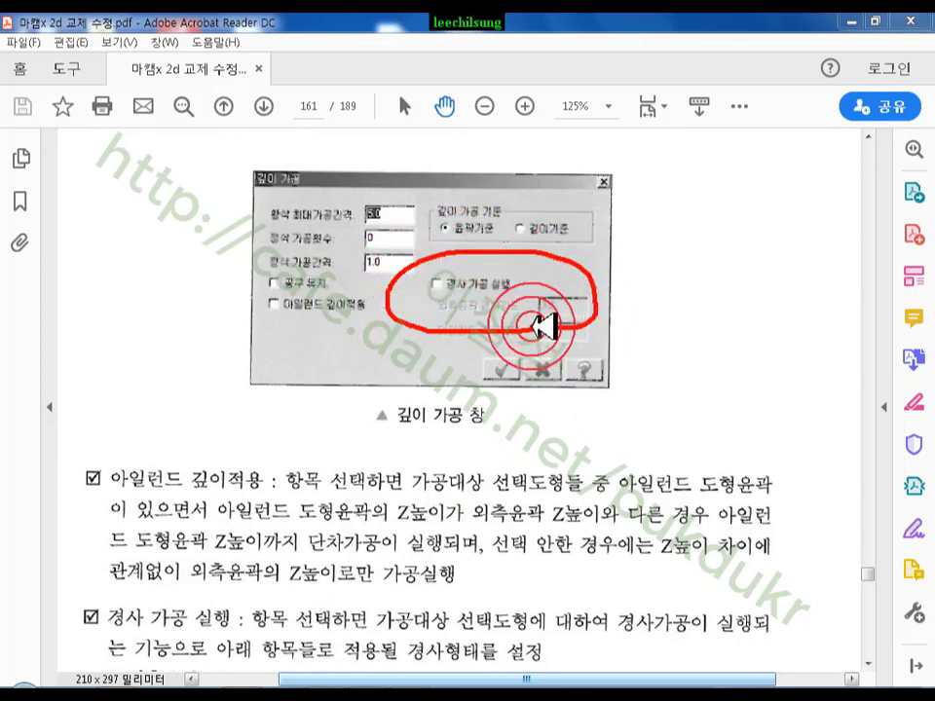
right_click(395, 350)
left_click(446, 542)
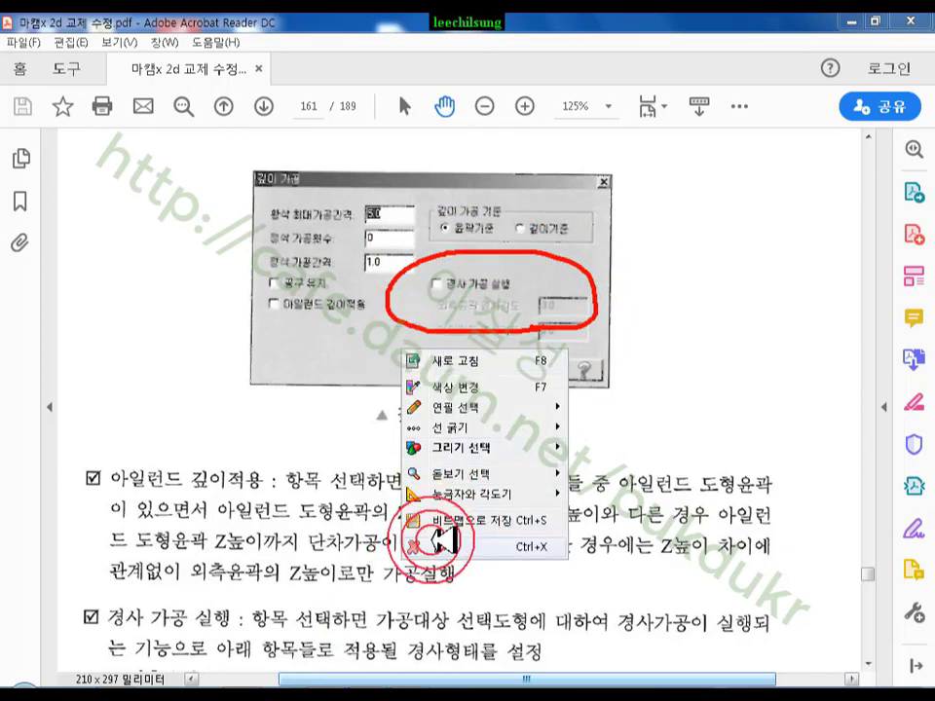
- Switch to Mastercam and delete all three operations from toolpath group 1 (가공경로 그룹-1)
left_click(326, 698)
scroll(504, 388, "down", 10)
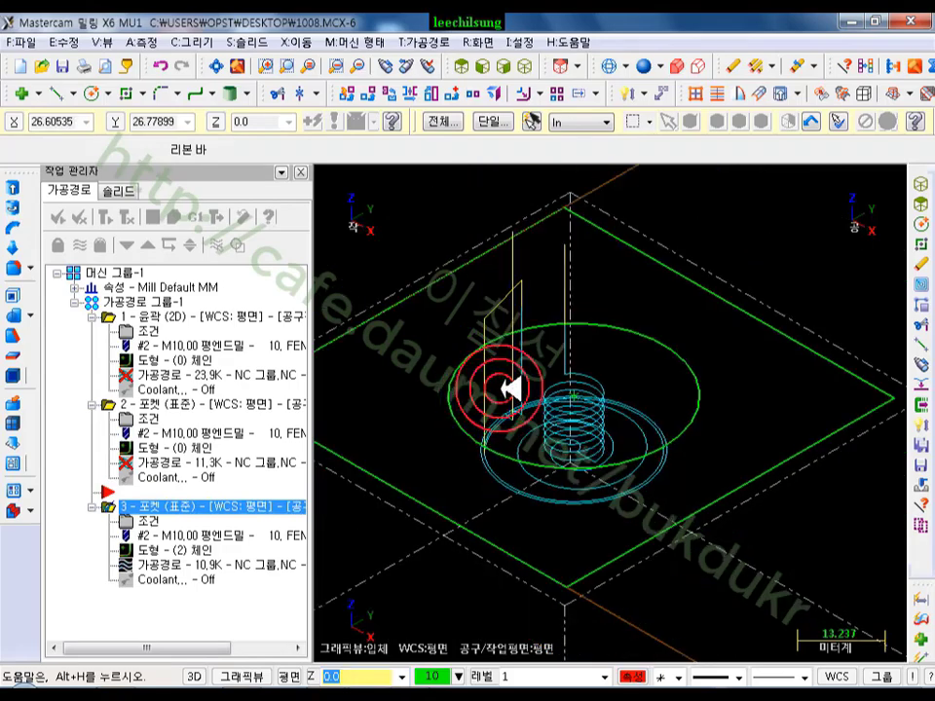
scroll(581, 360, "up", 2)
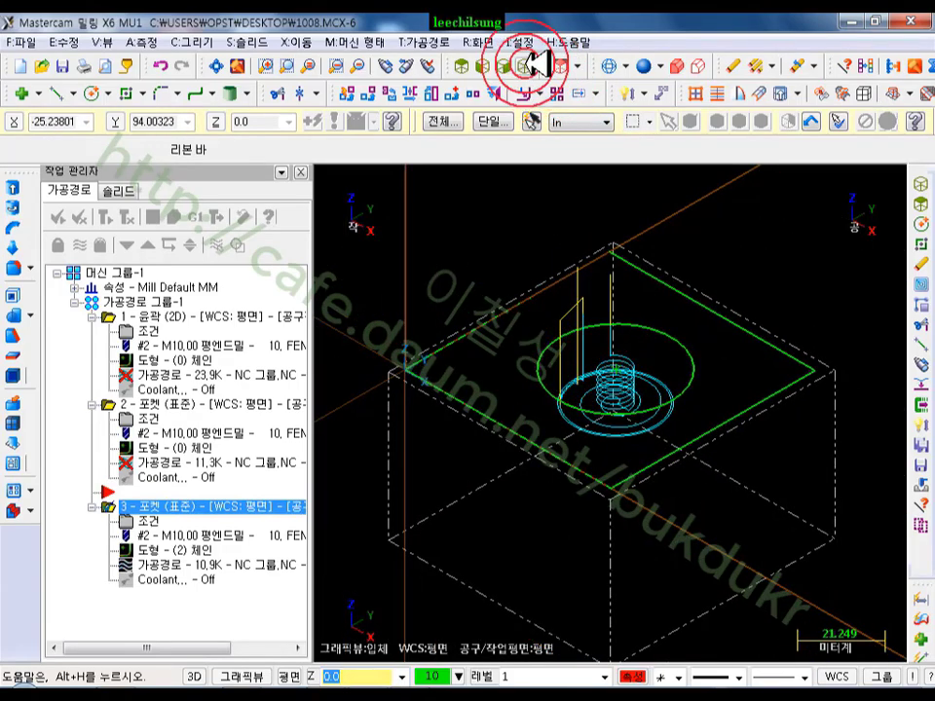
left_click(199, 506)
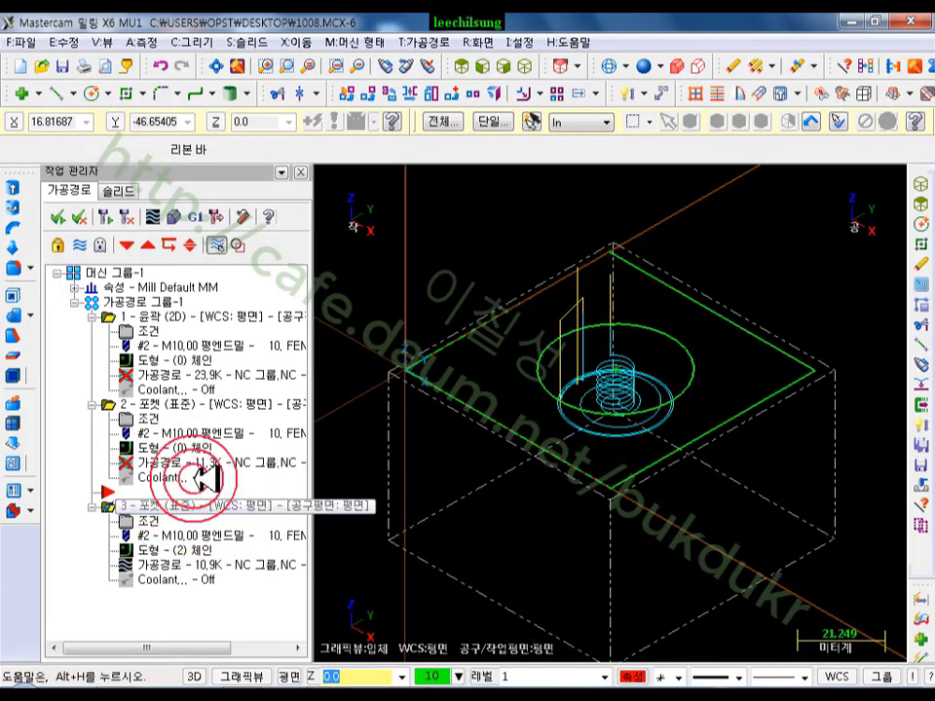
left_click(163, 300)
right_click(166, 300)
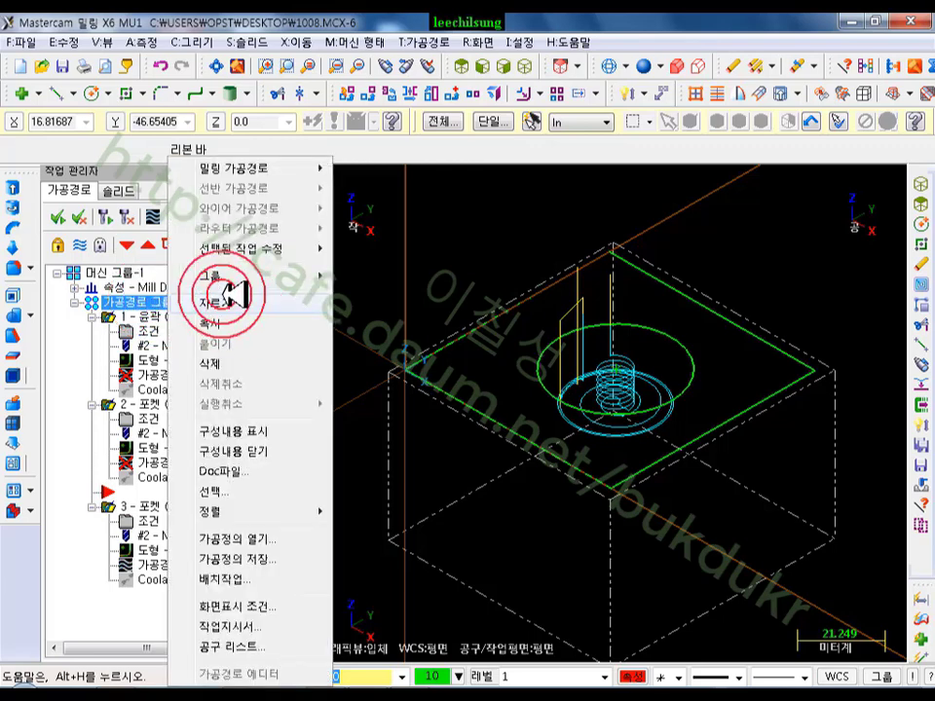
left_click(218, 362)
left_click(547, 397)
scroll(653, 339, "up", 1)
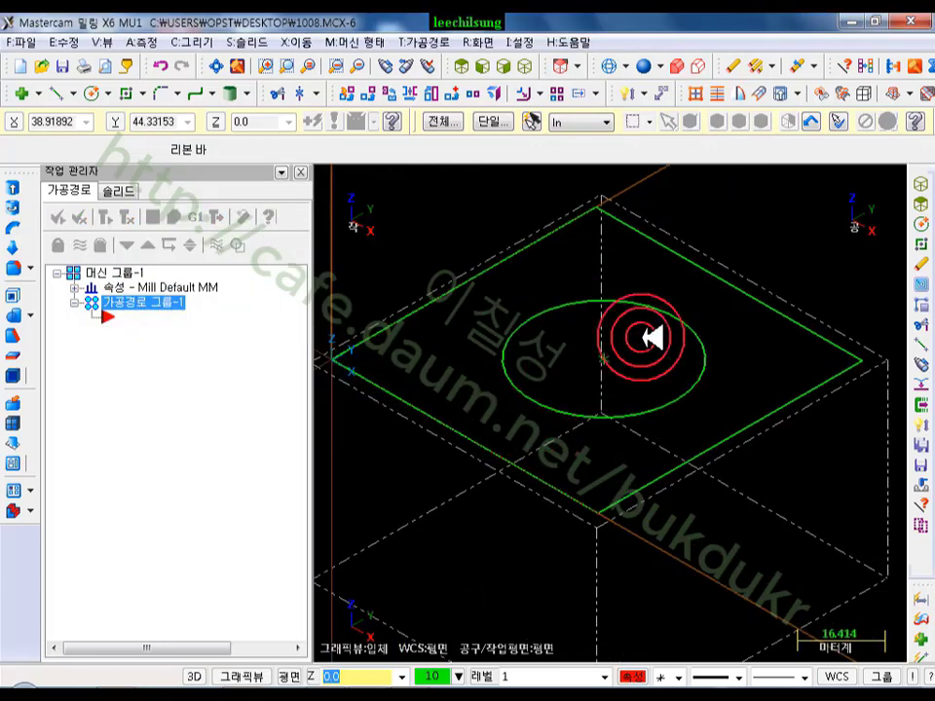
- Start a new 2D pocket toolpath with the outer square and the inner circle as its geometry chains
left_click(420, 44)
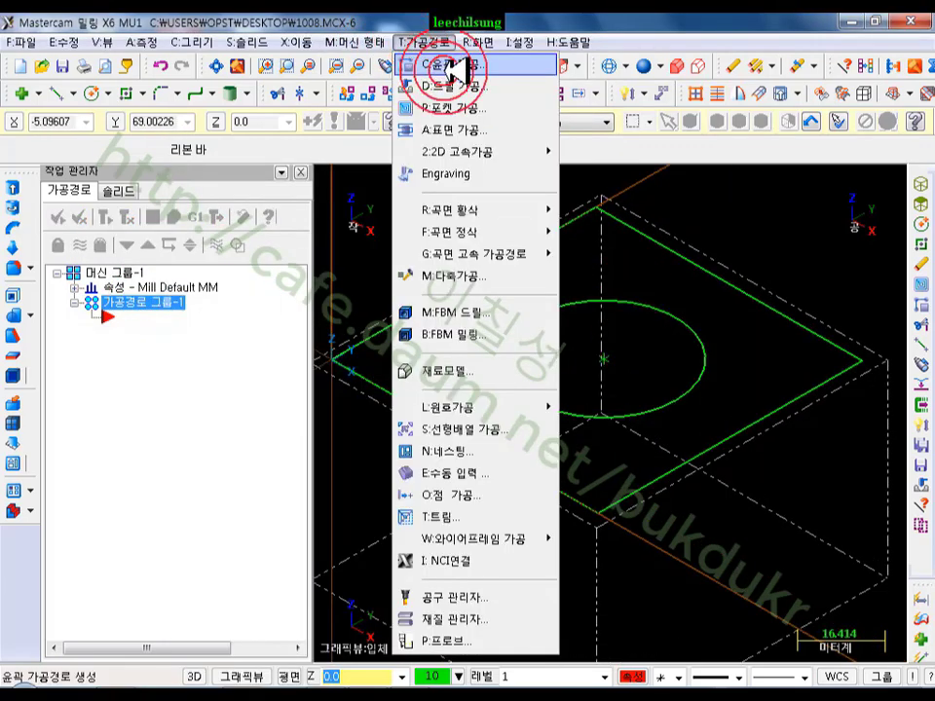
left_click(450, 107)
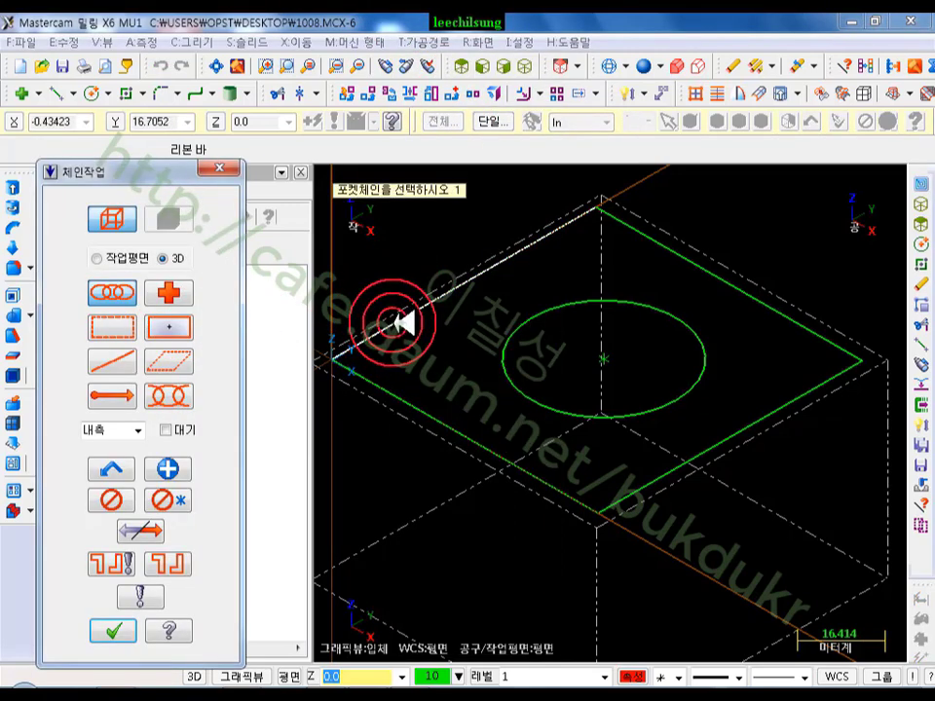
left_click(392, 322)
left_click(113, 631)
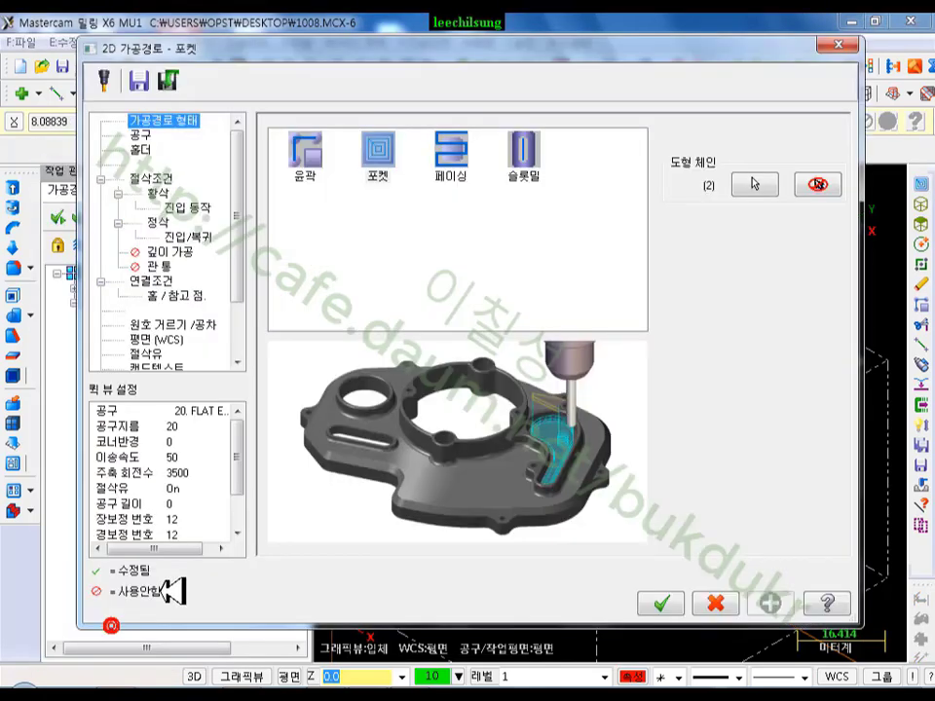
- Choose the 4 mm flat end mill 4FEM (tool 11) for the pocket toolpath
left_click(144, 139)
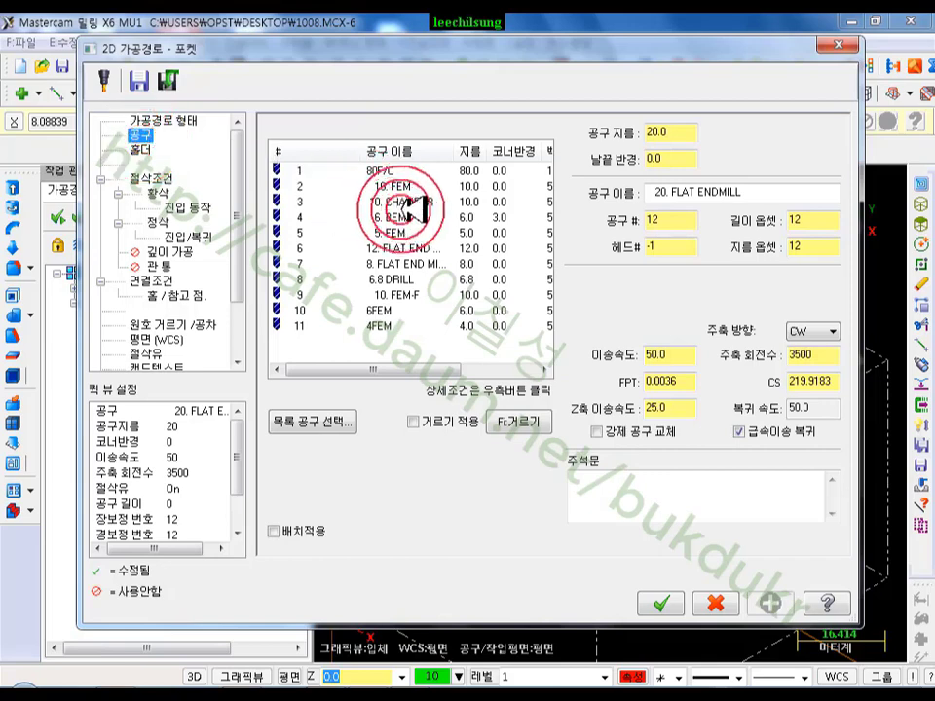
left_click(407, 218)
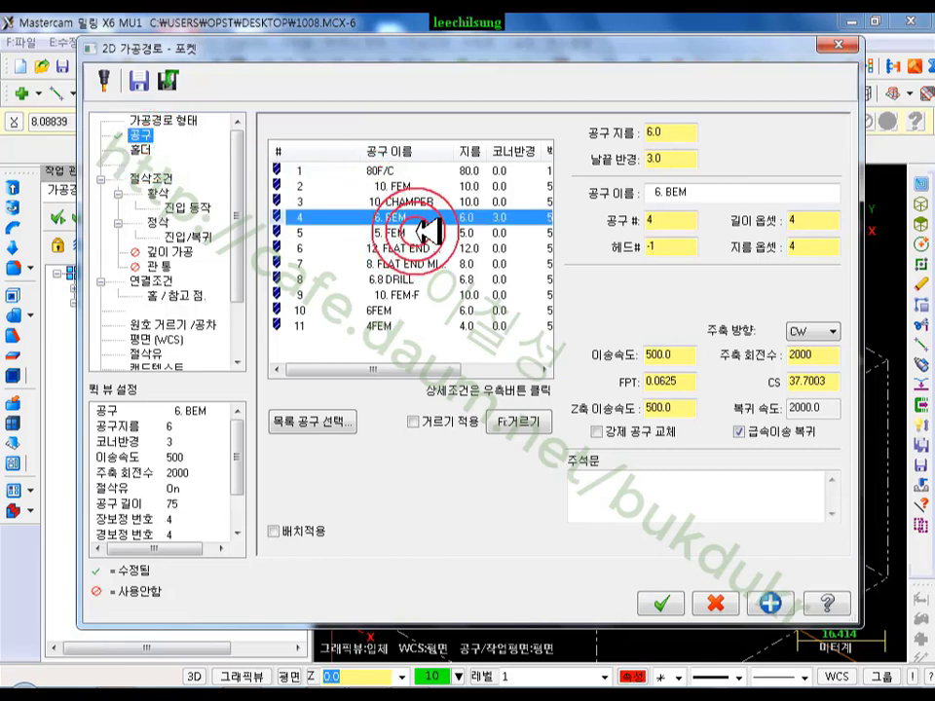
left_click(382, 325)
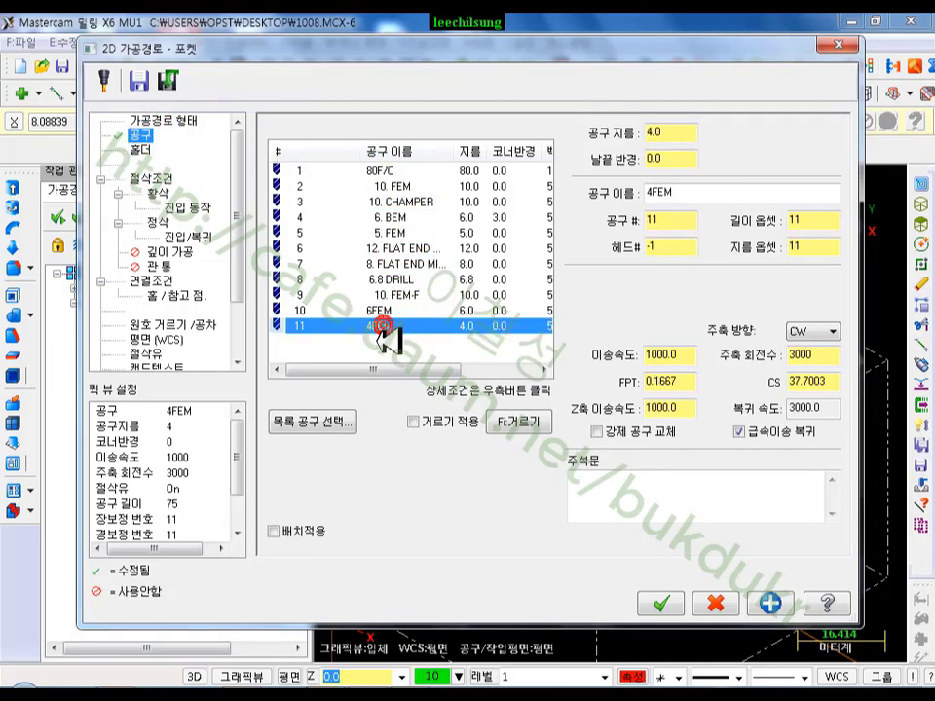
- Set the pocket's roughing stepover to 50% of the tool diameter and turn off the finishing passes (정삭)
left_click(168, 179)
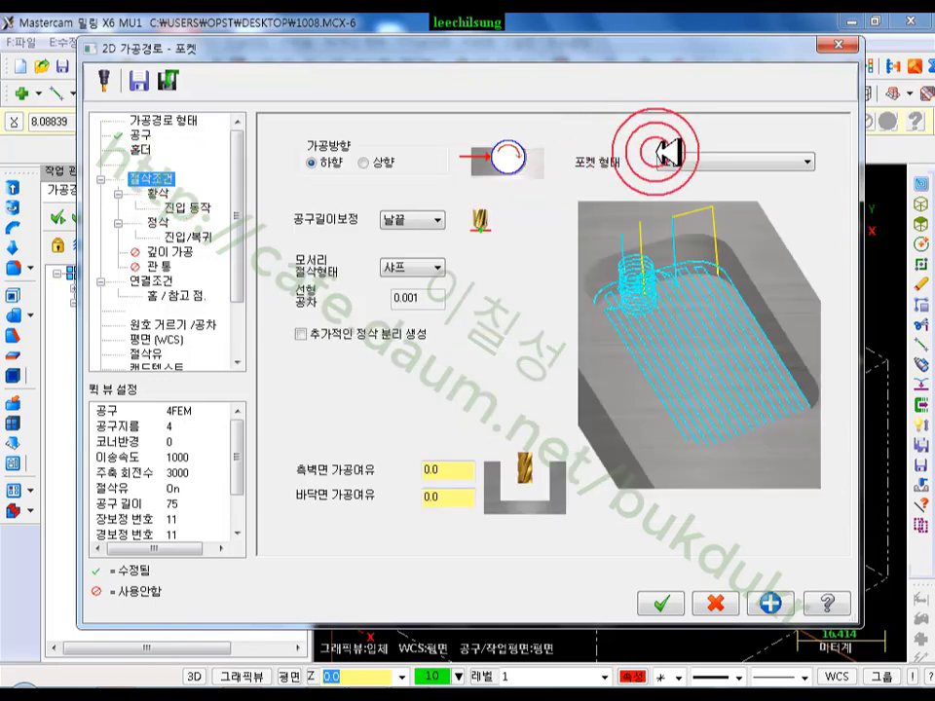
left_click(158, 194)
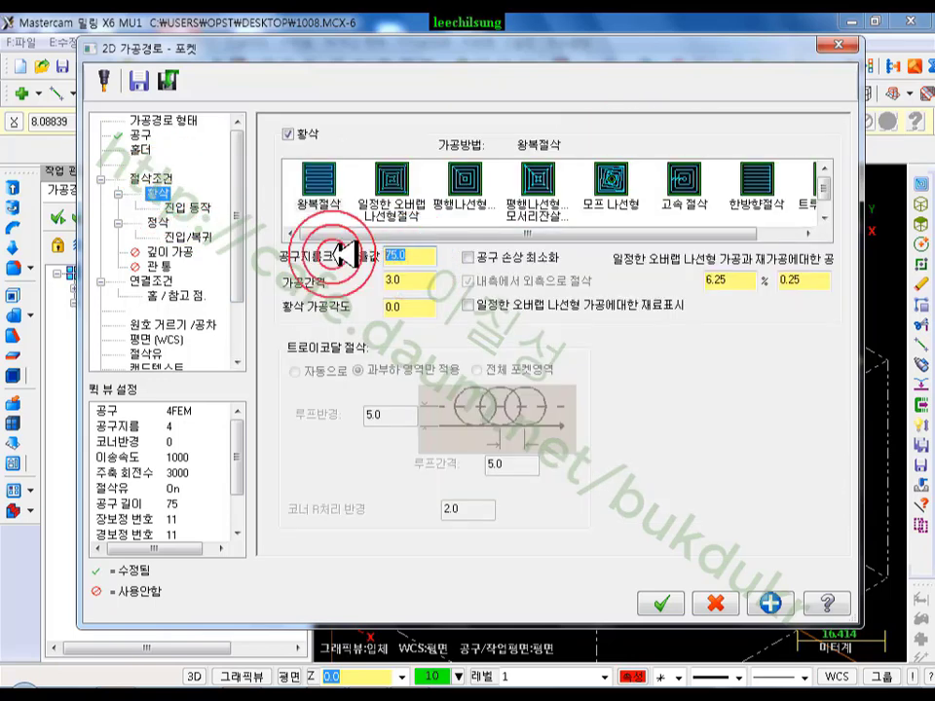
left_click(185, 209)
left_click(158, 222)
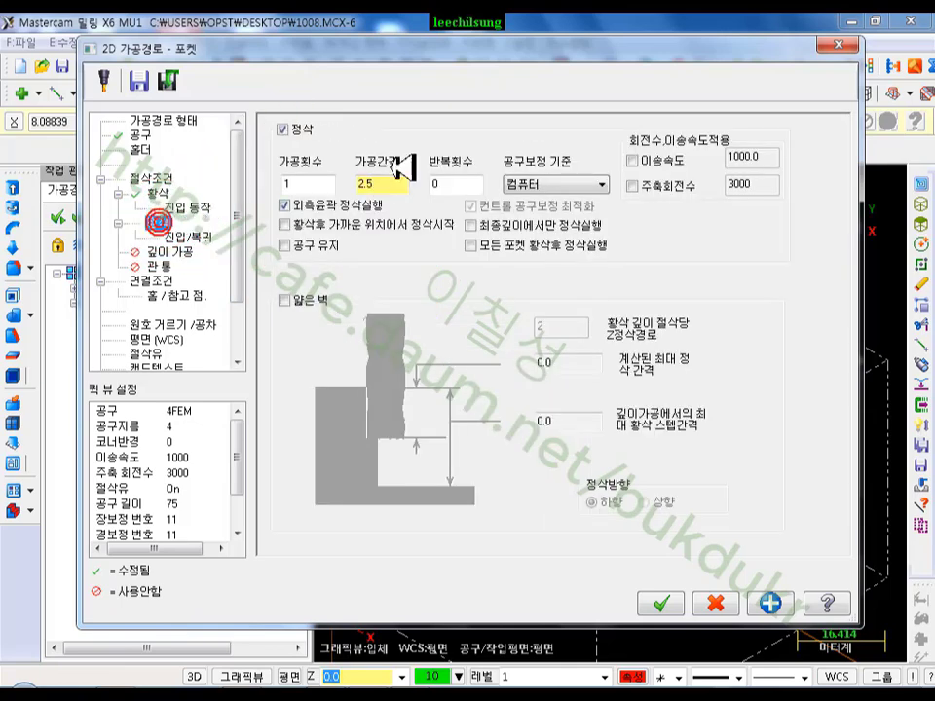
left_click(285, 129)
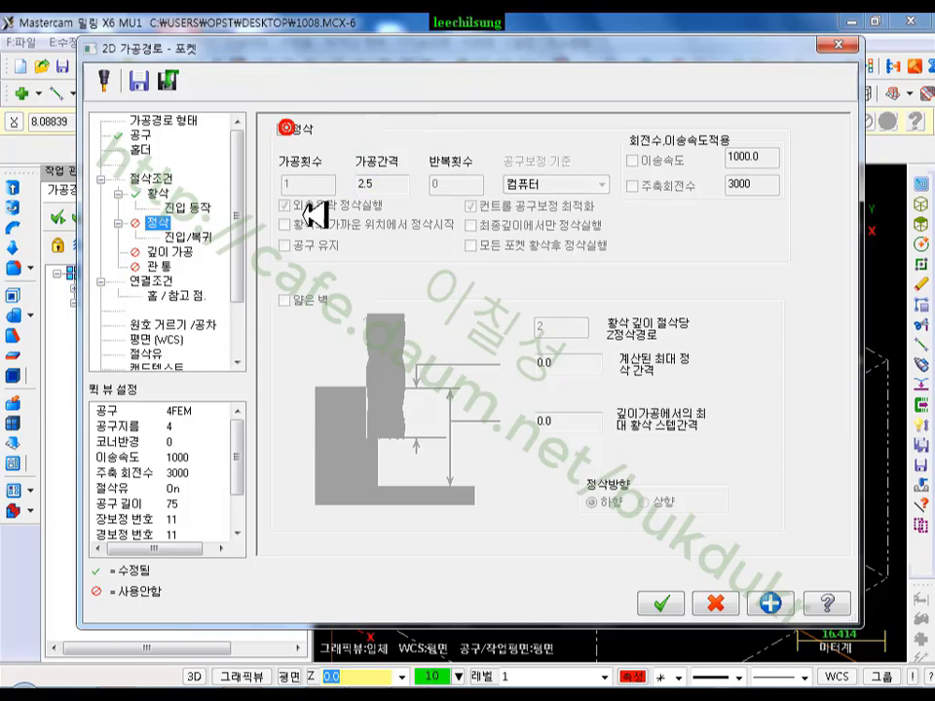
- Set the pocket's machining depth (가공깊이) to an absolute -20.0 and accept the toolpath settings
left_click(200, 237)
left_click(148, 281)
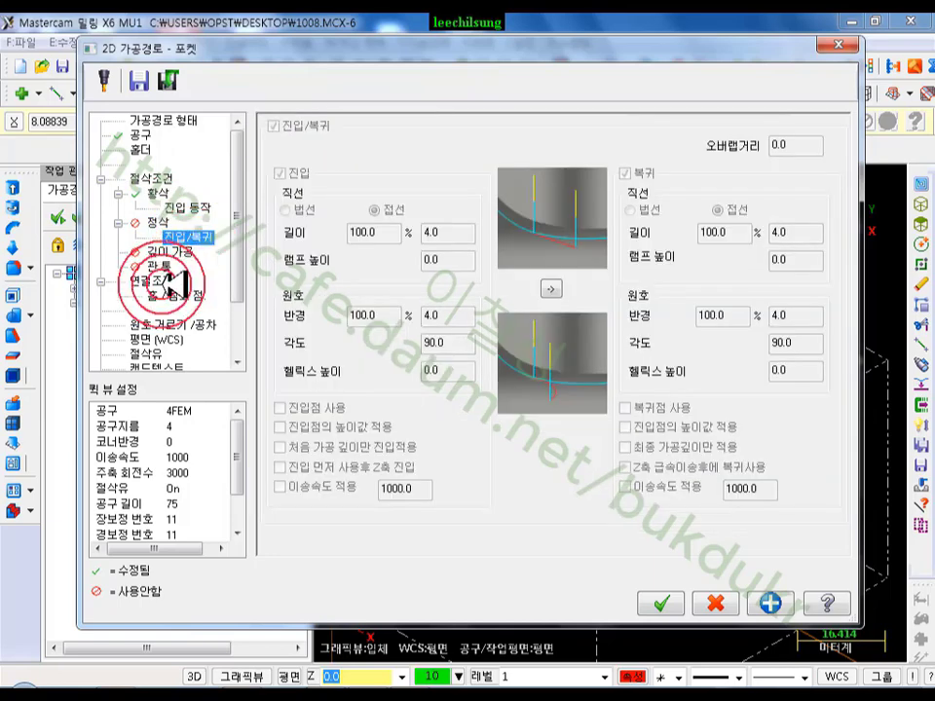
left_click(511, 507)
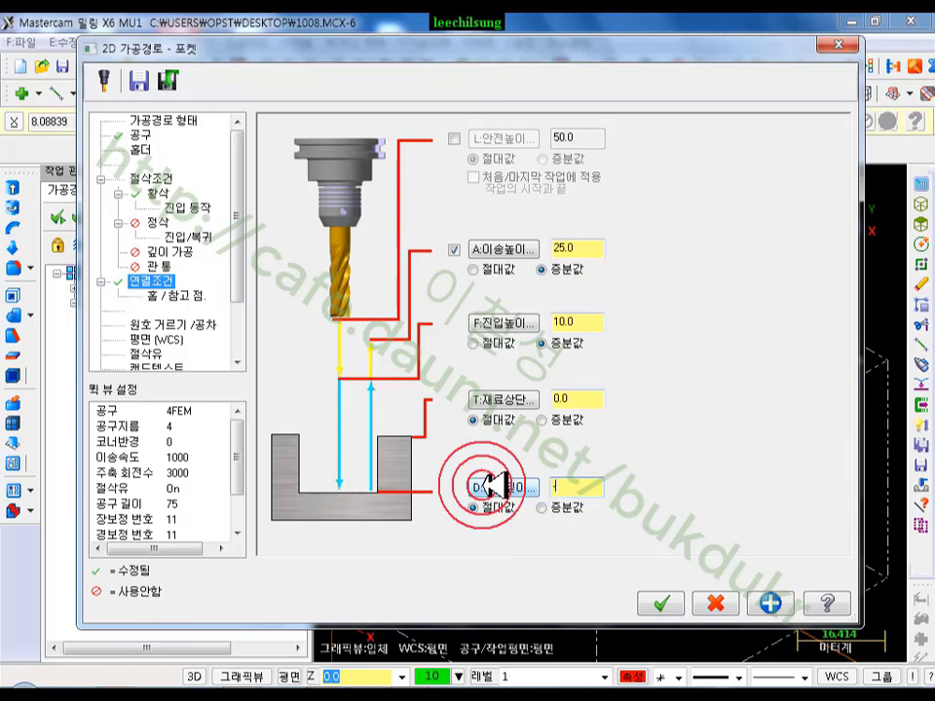
left_click(661, 604)
- Enable depth machining (깊이 가공) for the pocket with a maximum roughing step of 1 and regenerate the toolpath
left_click(151, 331)
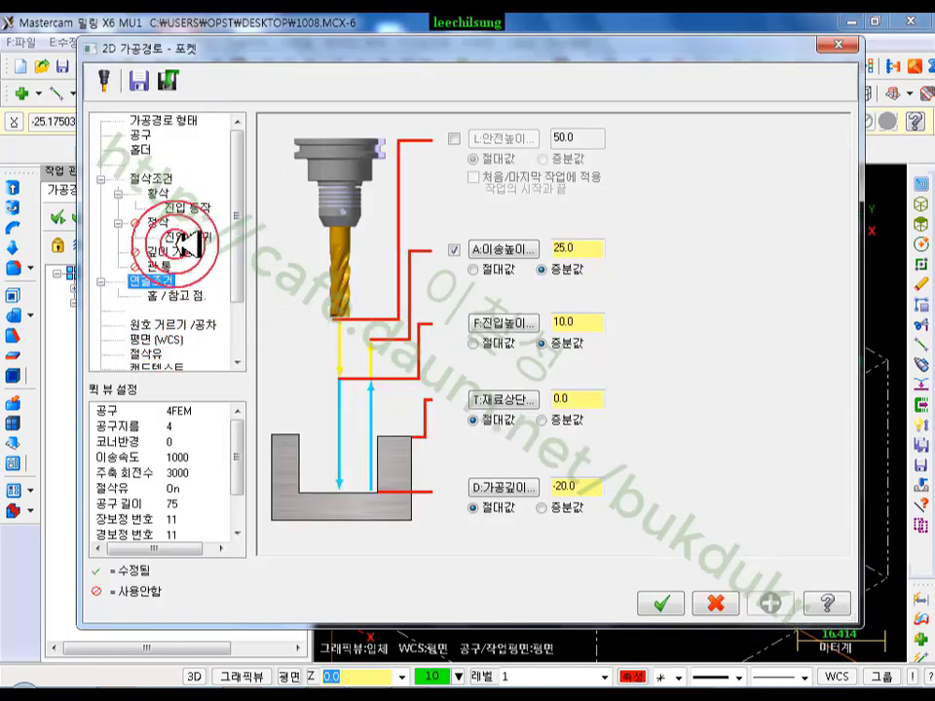
left_click(173, 251)
left_click(303, 140)
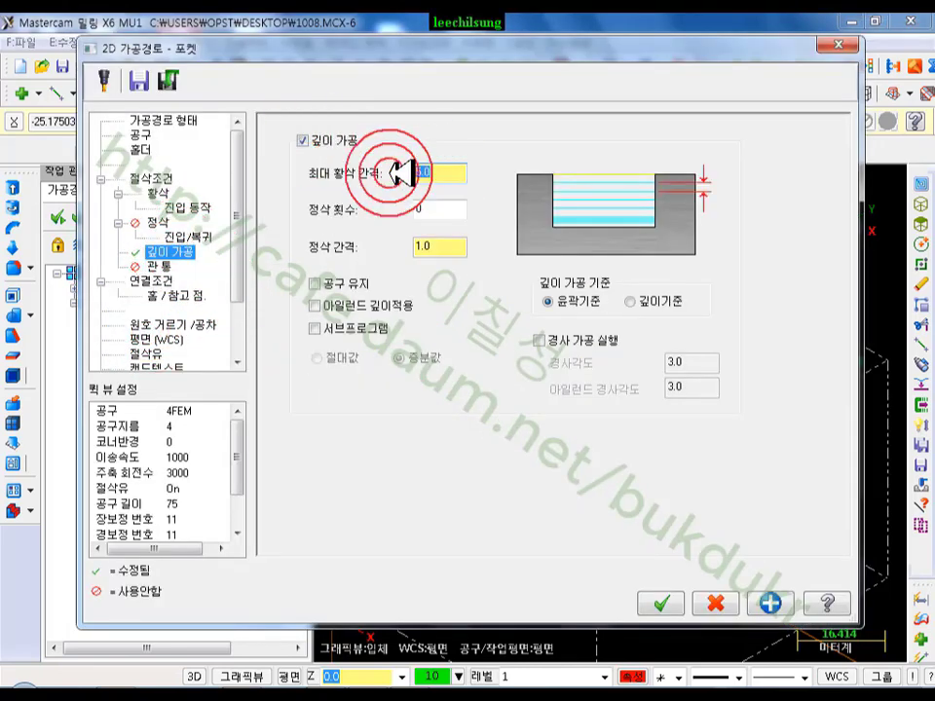
left_click(572, 341)
left_click(660, 604)
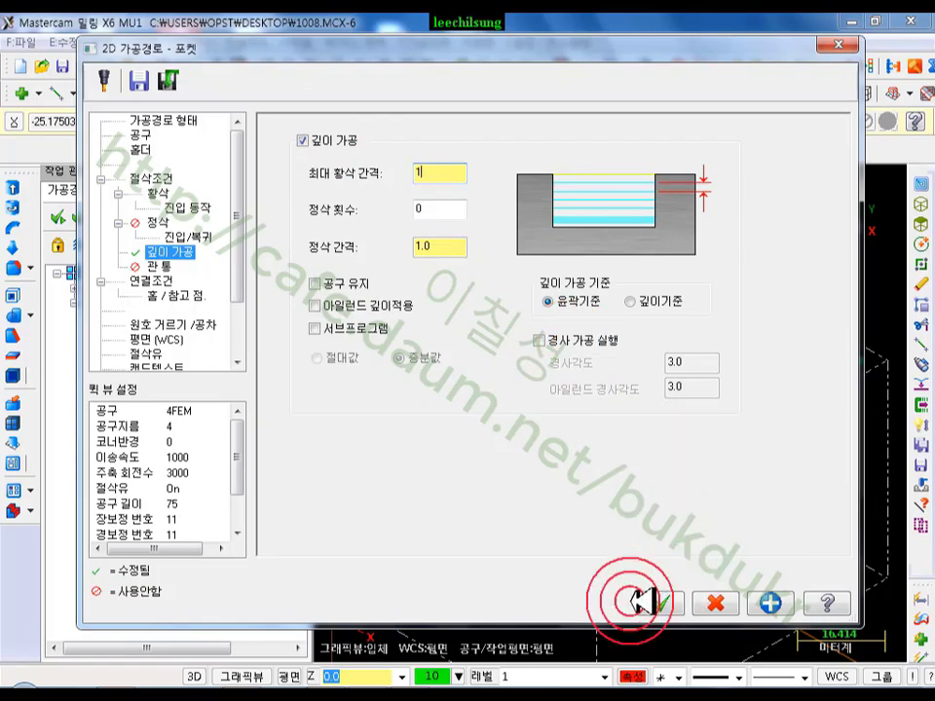
left_click(104, 217)
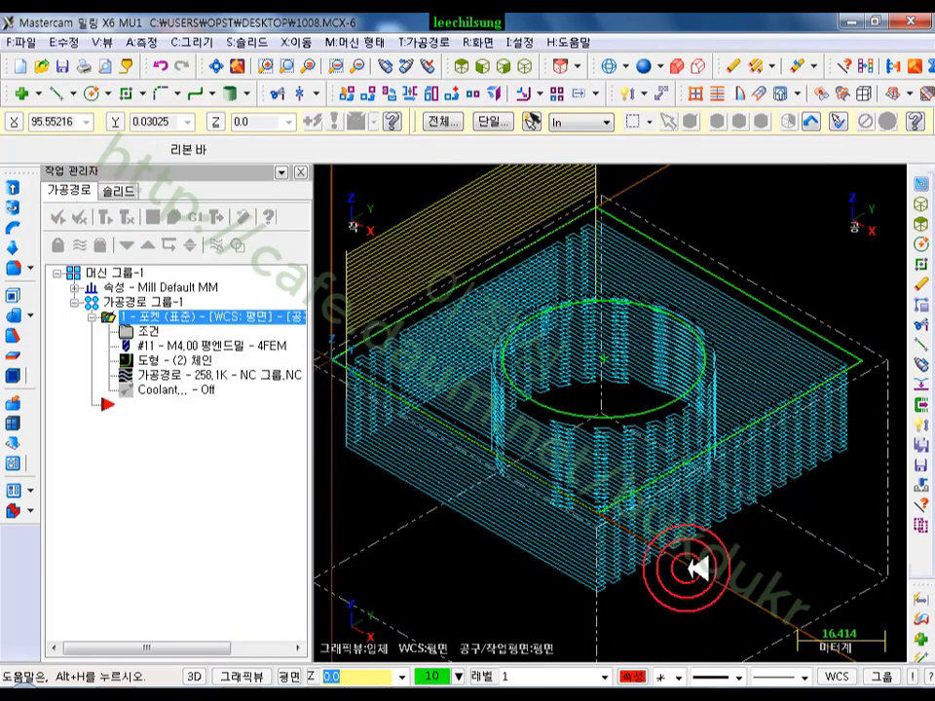
- Change the pocket's roughing method to constant overlap spiral (일정한 오버랩 나선형절삭) and regenerate the toolpath
scroll(686, 568, "down", 5)
scroll(608, 528, "up", 4)
left_click(151, 331)
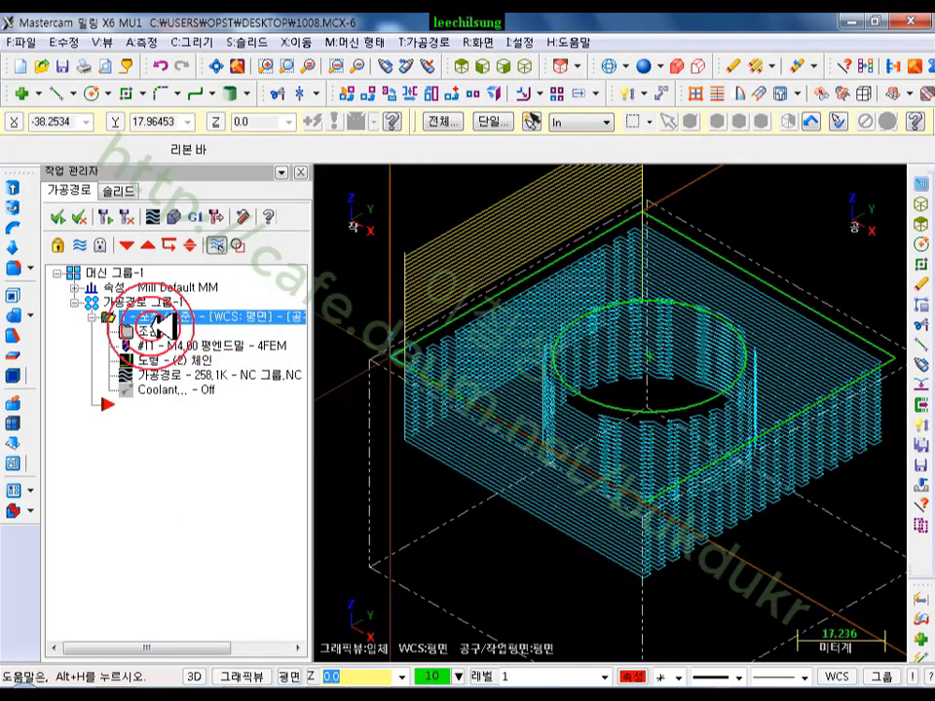
left_click(158, 194)
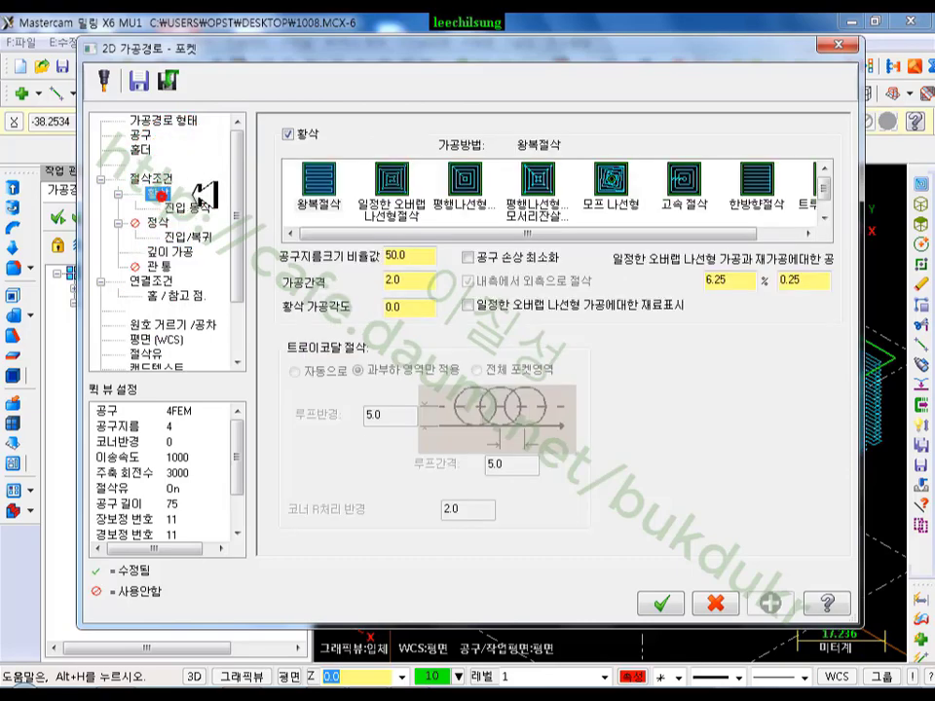
left_click(398, 182)
left_click(128, 216)
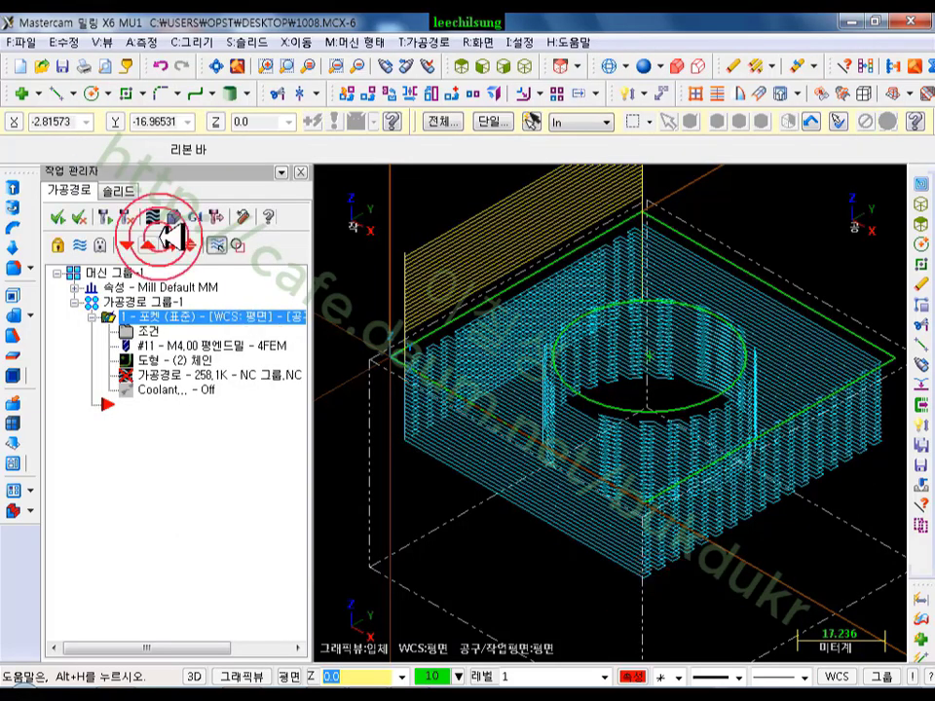
left_click(103, 216)
left_click(685, 341)
- Run the machining simulation of the pocket operation, inspect the cut pocket and island from a rotated view, and close the simulation
left_click(212, 315)
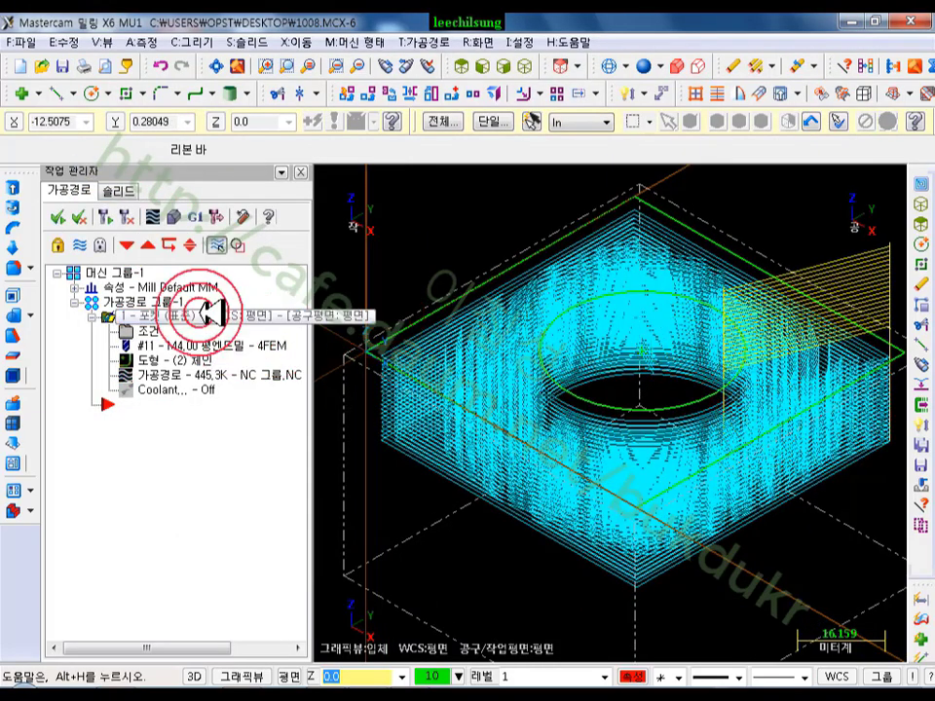
left_click(174, 216)
left_click(123, 115)
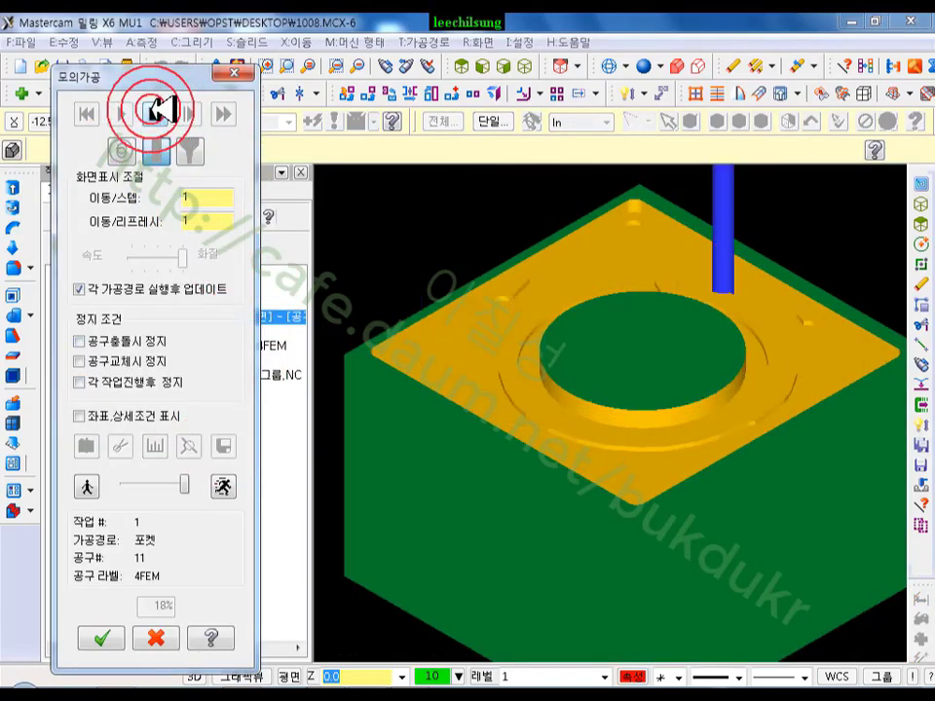
left_click(221, 114)
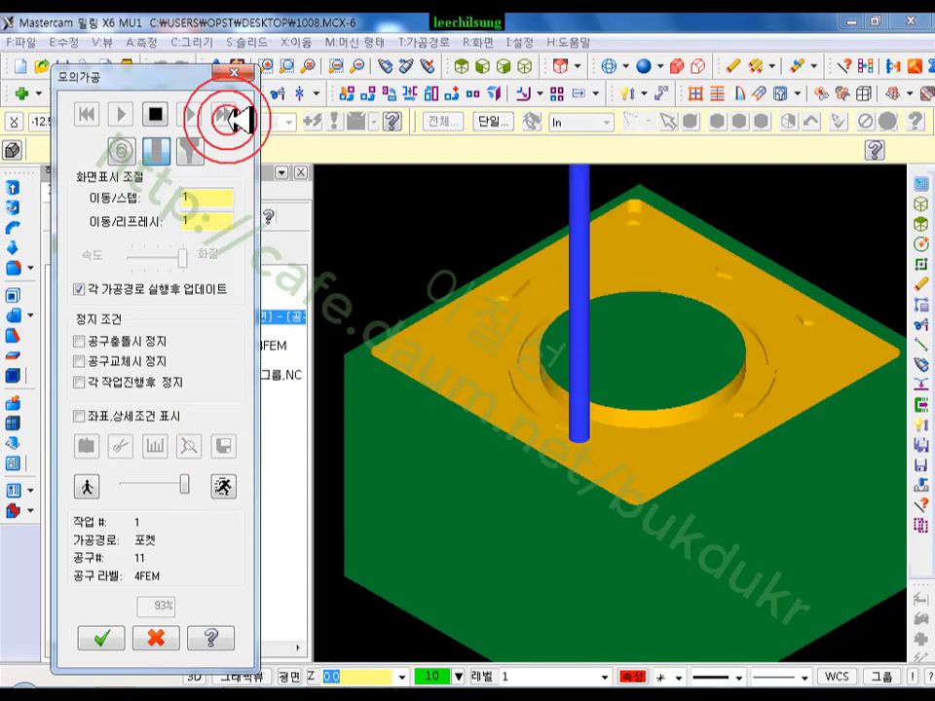
left_click(590, 365)
left_click(438, 83)
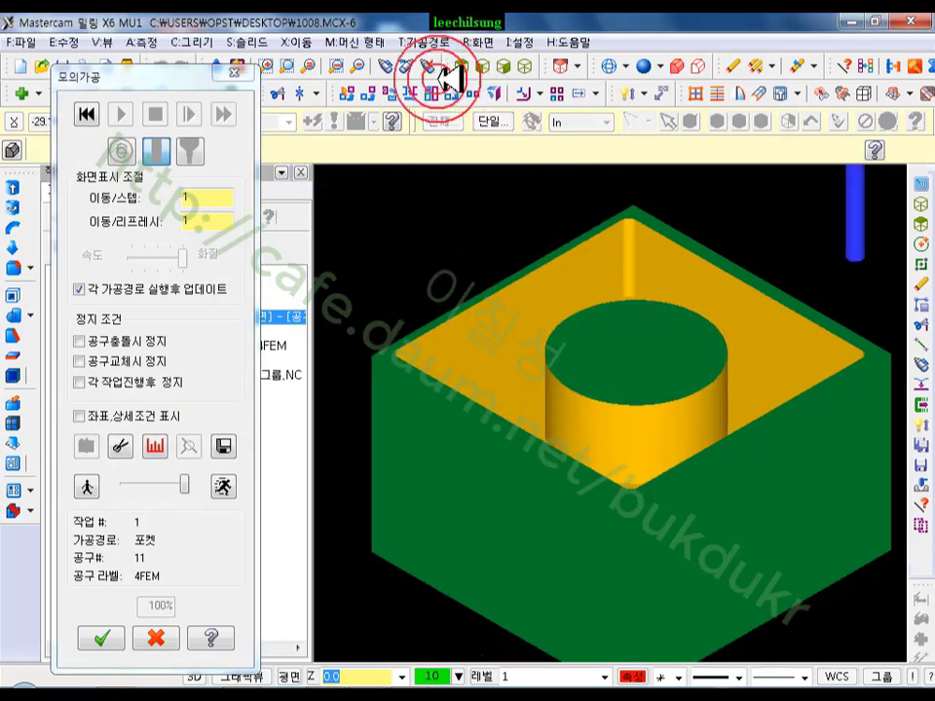
left_click(585, 382)
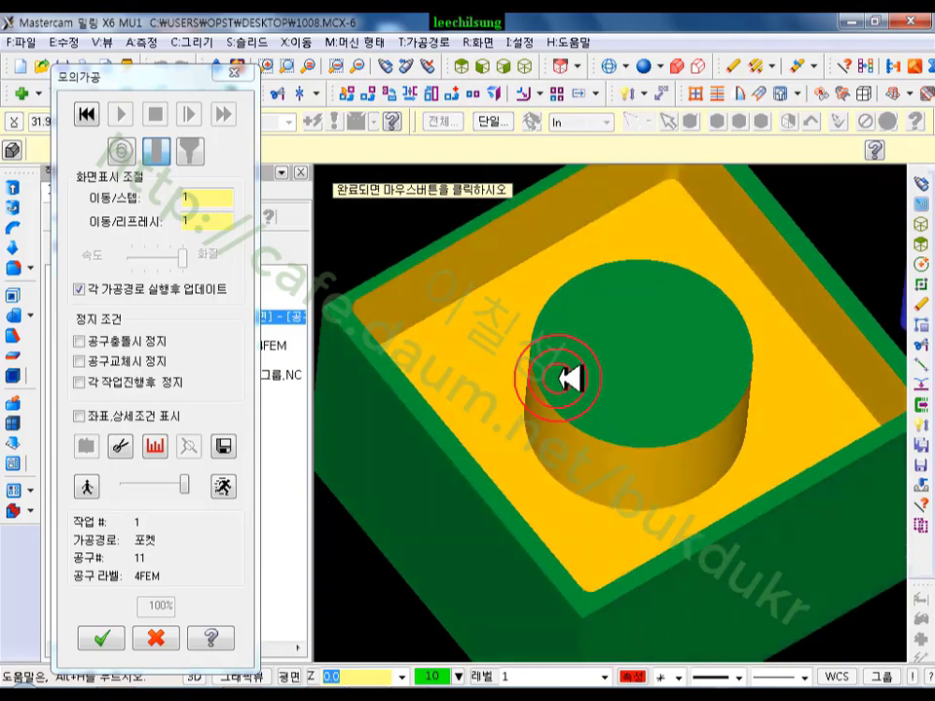
left_click(570, 367)
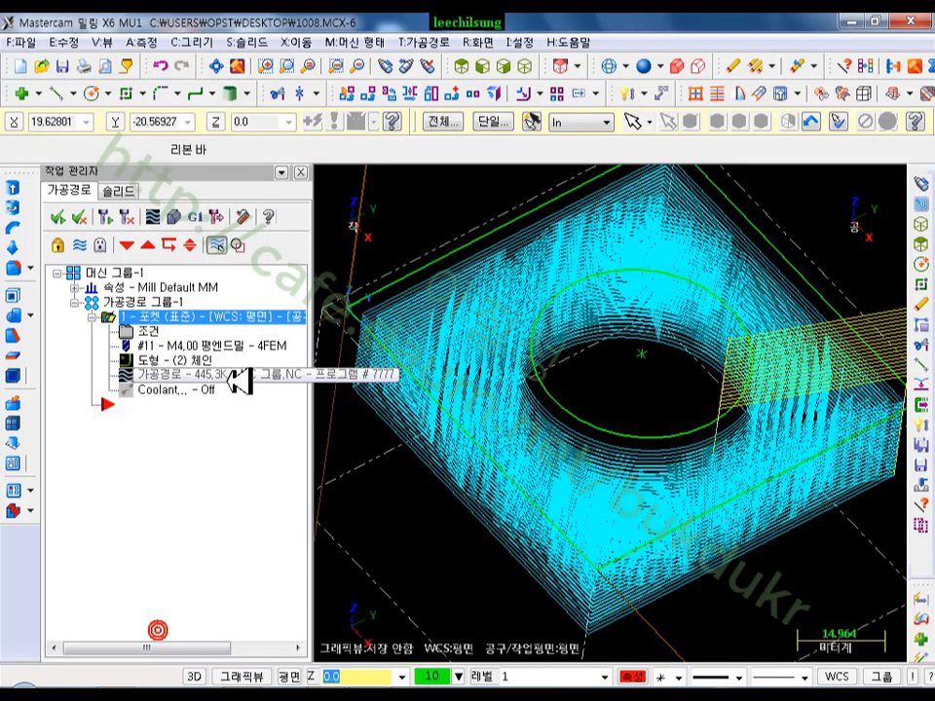
left_click(156, 638)
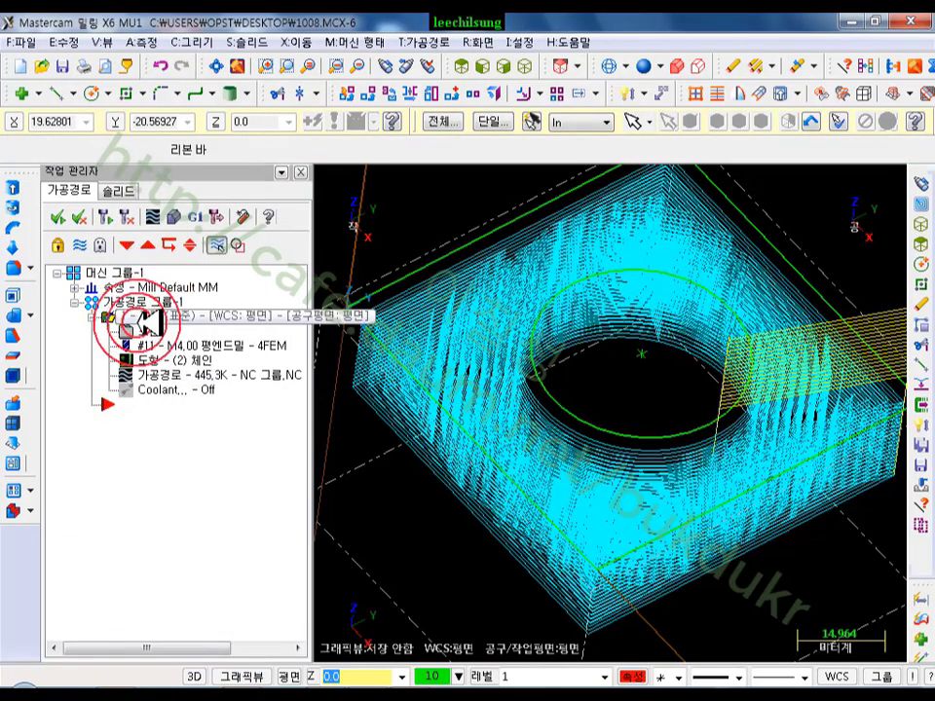
- Enable taper machining (경사 가공 실행) in the pocket's depth settings, set the island taper angle to 10, and regenerate the toolpath
left_click(145, 322)
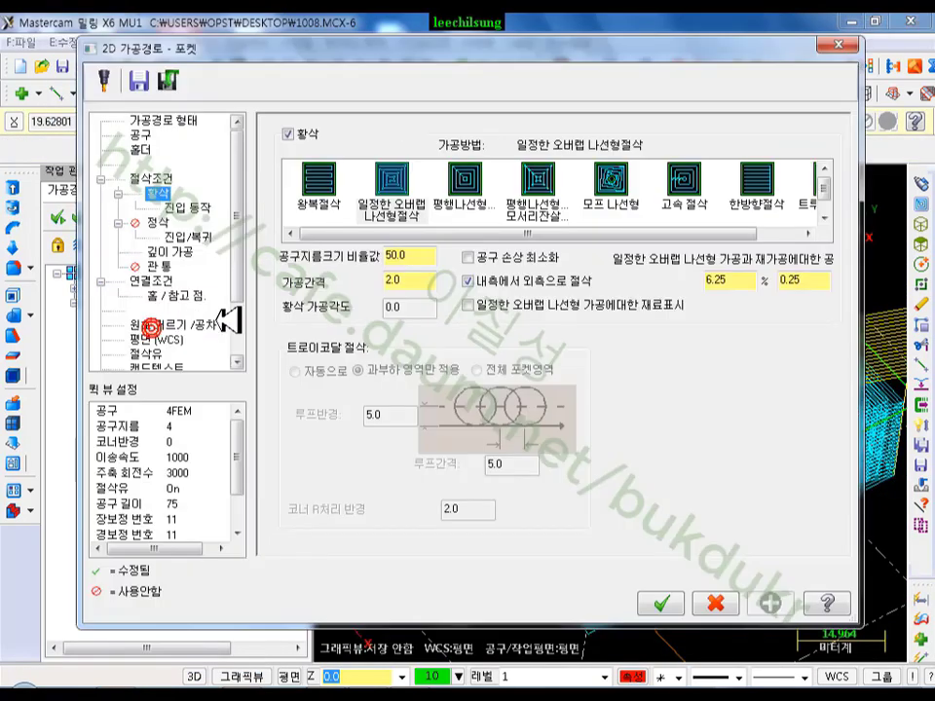
left_click(172, 251)
left_click(541, 338)
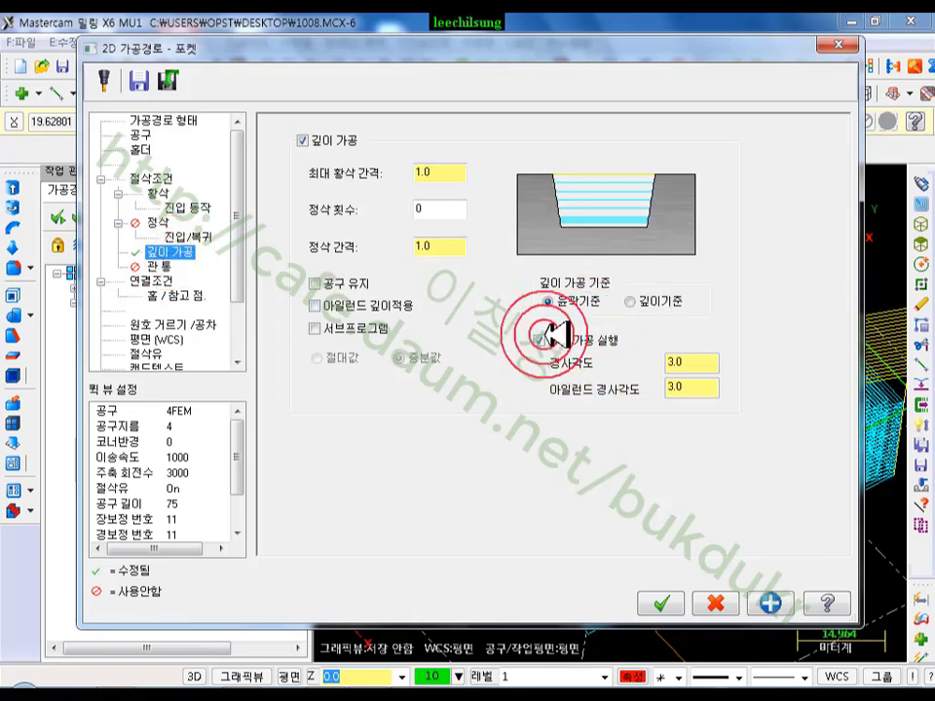
left_click(677, 368)
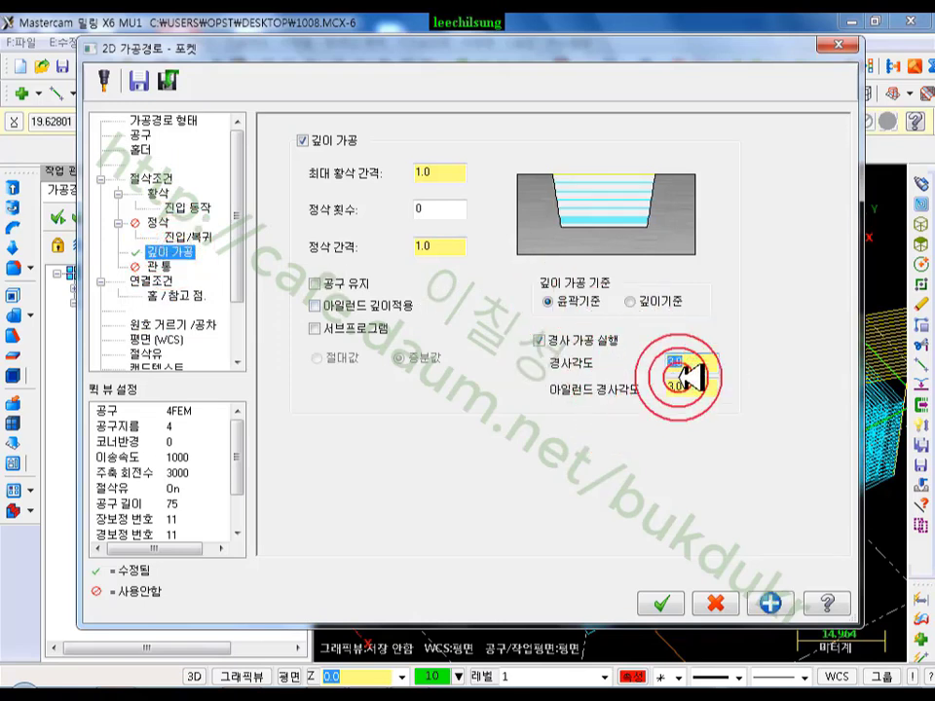
left_click(707, 367)
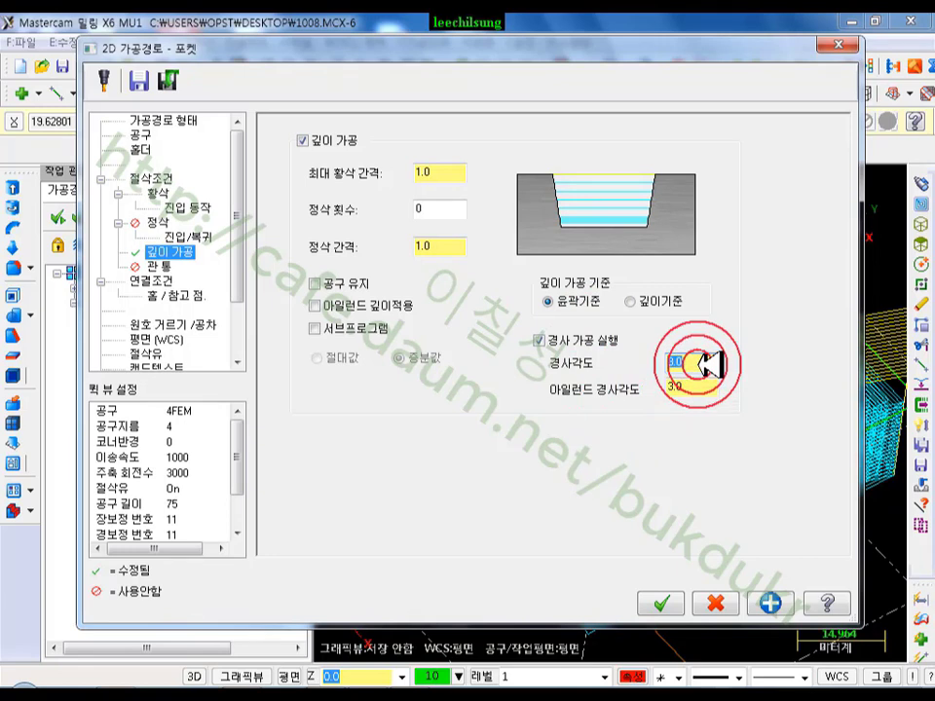
left_click(690, 385)
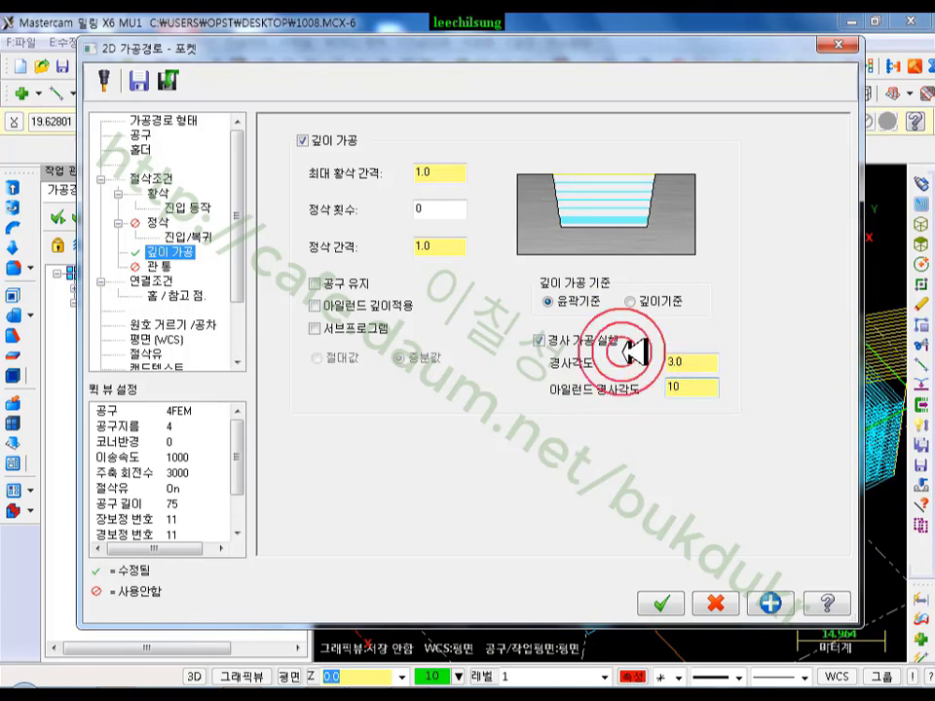
left_click(699, 358)
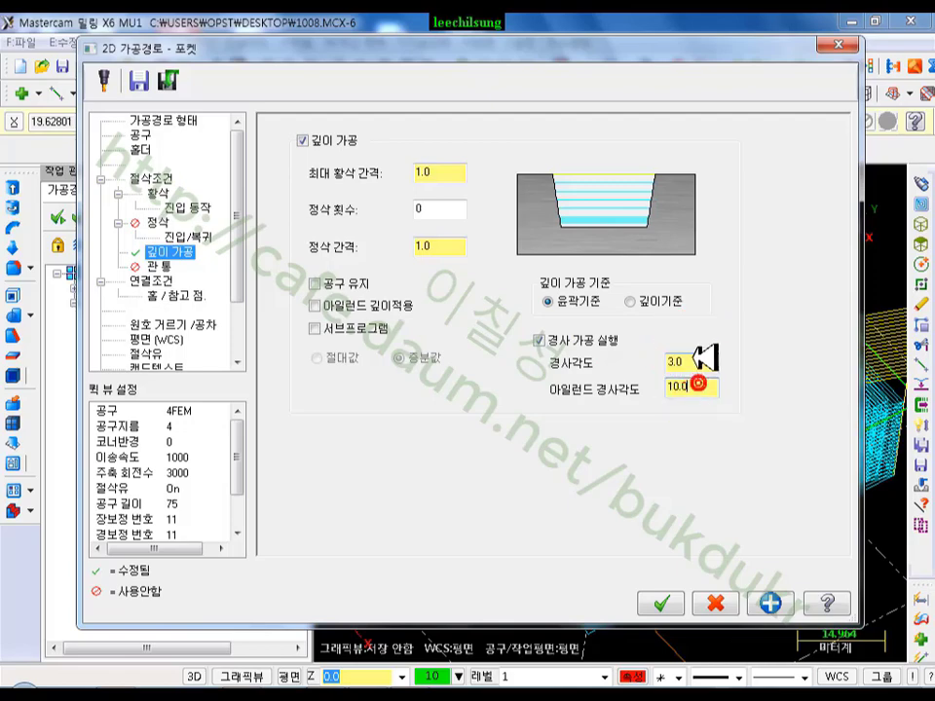
left_click(695, 360)
left_click(660, 604)
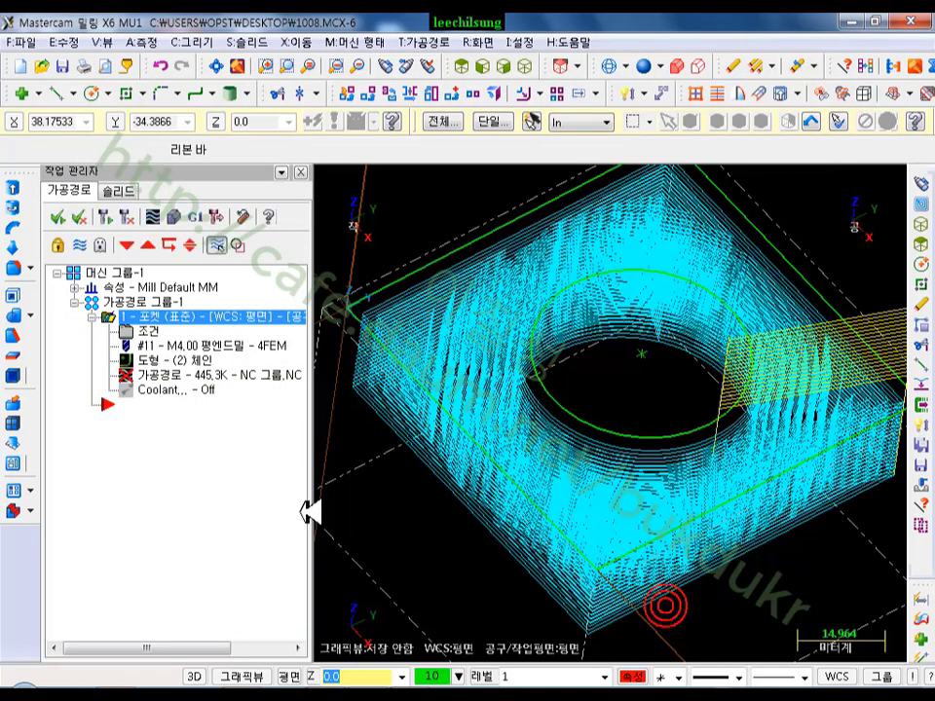
left_click(112, 216)
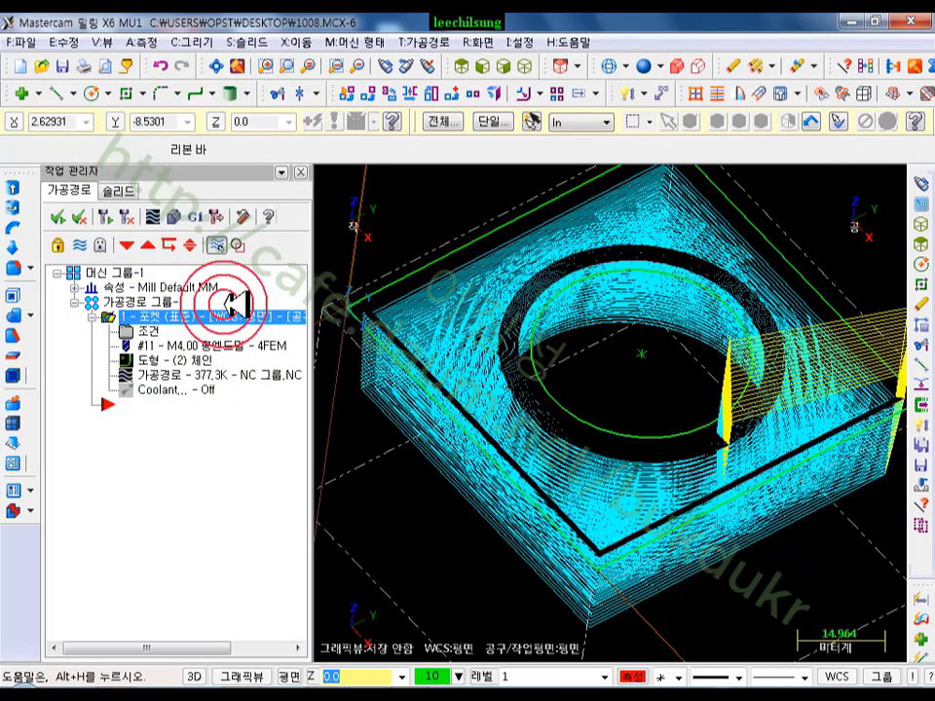
- Simulate the tapered pocket operation and examine the sloped pocket and island walls up close from a rotated view
scroll(509, 389, "down", 2)
left_click(174, 216)
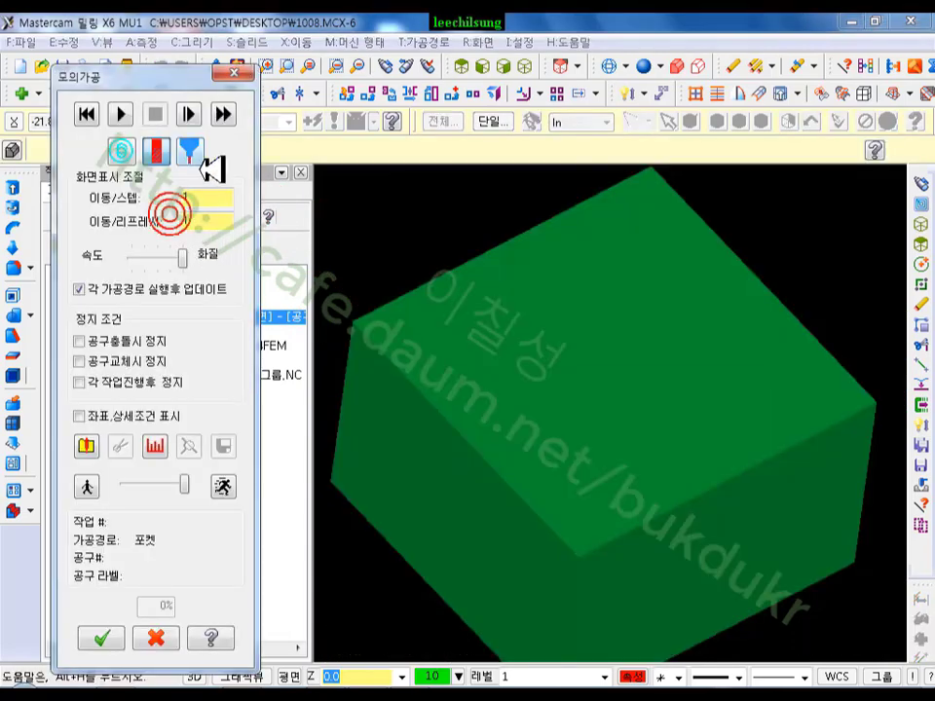
left_click(231, 114)
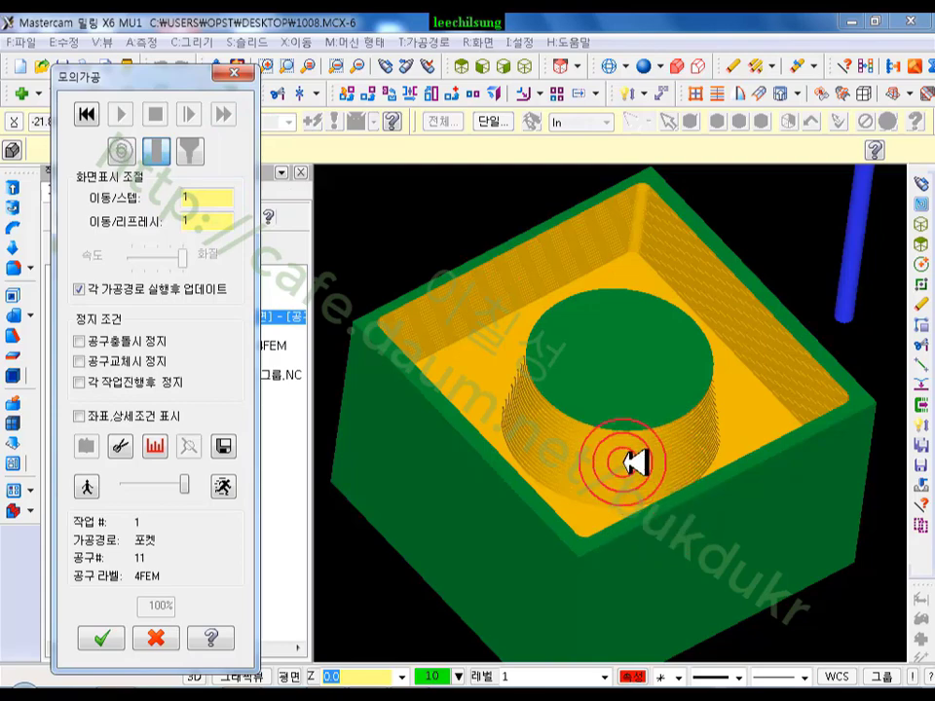
left_click(387, 68)
left_click(565, 341)
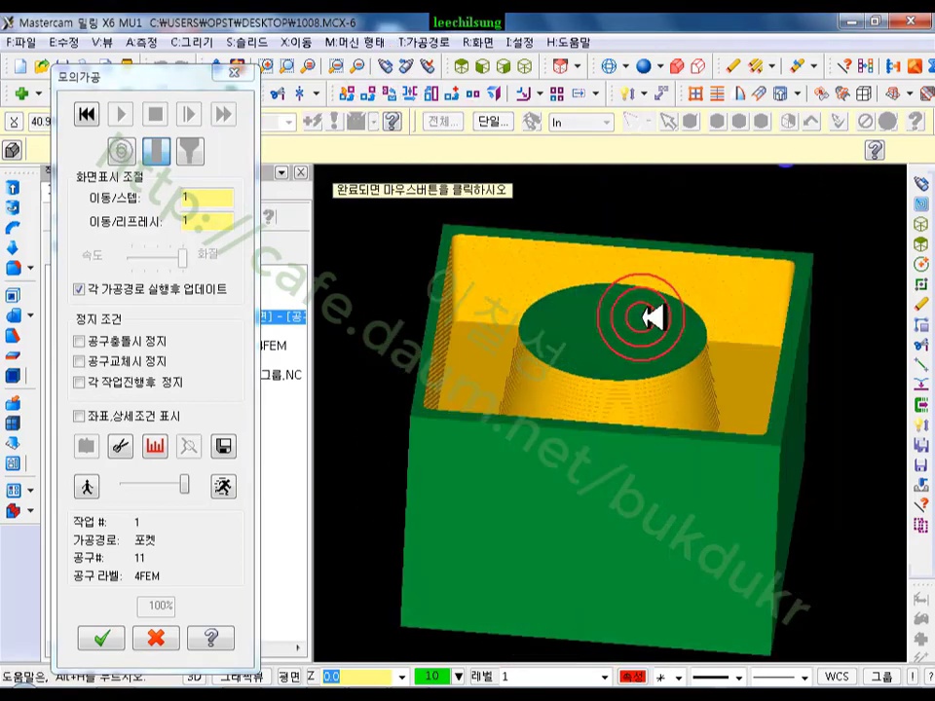
scroll(726, 401, "up", 4)
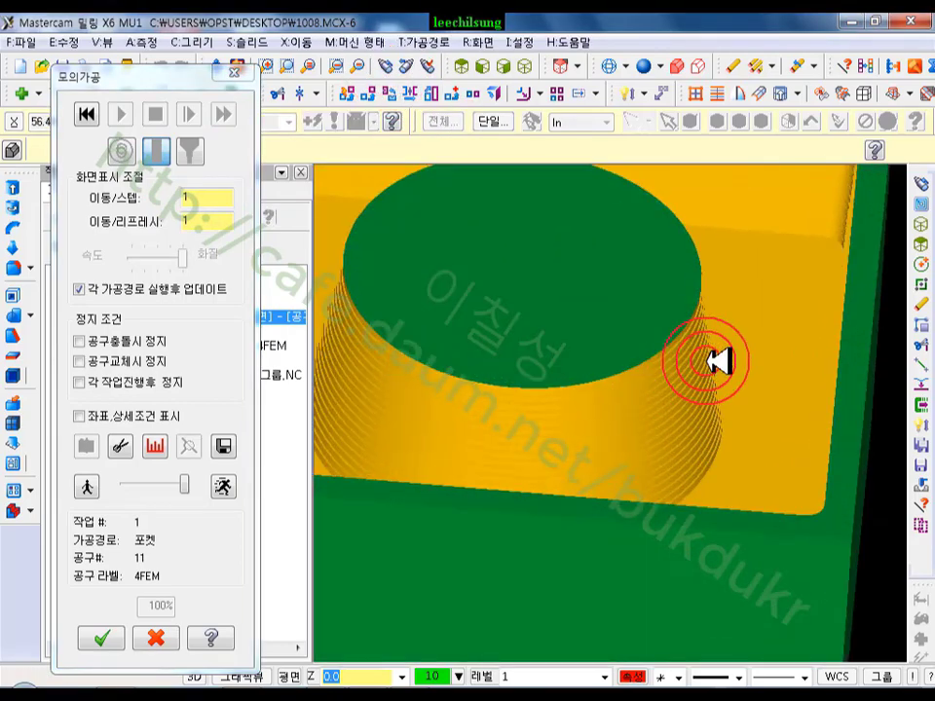
- Mark the taper slopes of the island and pocket wall on the simulated part, clear the markings, and close the simulation
scroll(756, 376, "down", 2)
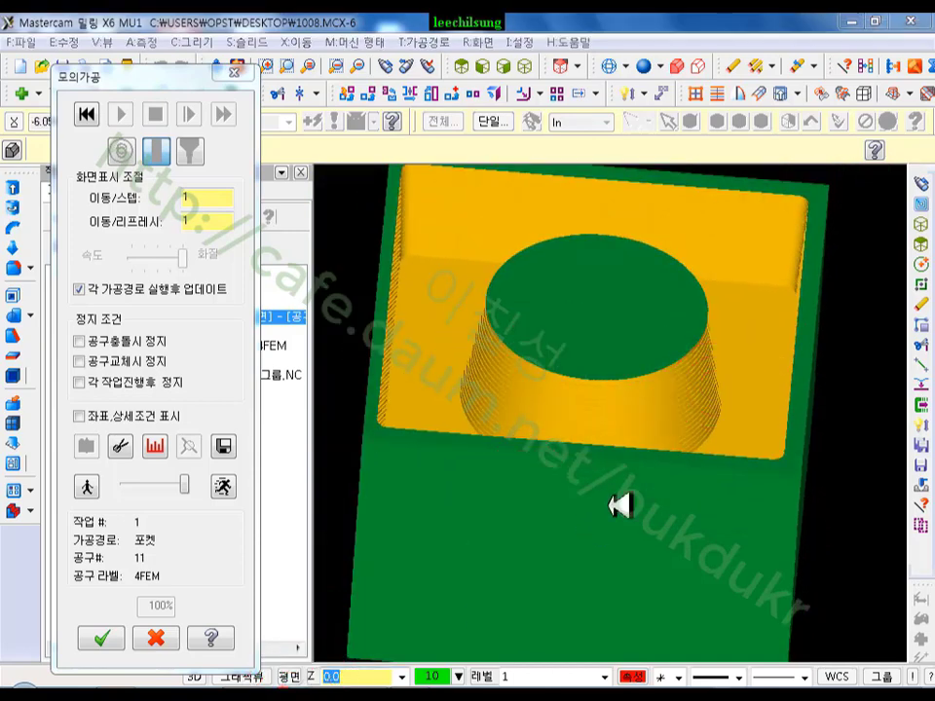
left_click(699, 307)
left_click_drag(721, 423, 700, 313)
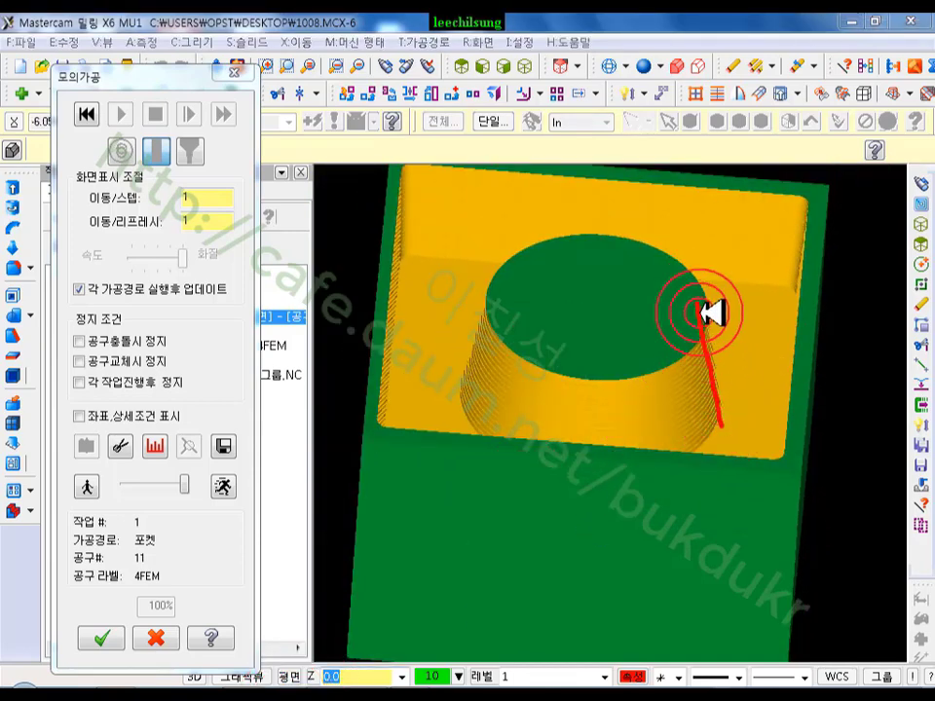
left_click(791, 368)
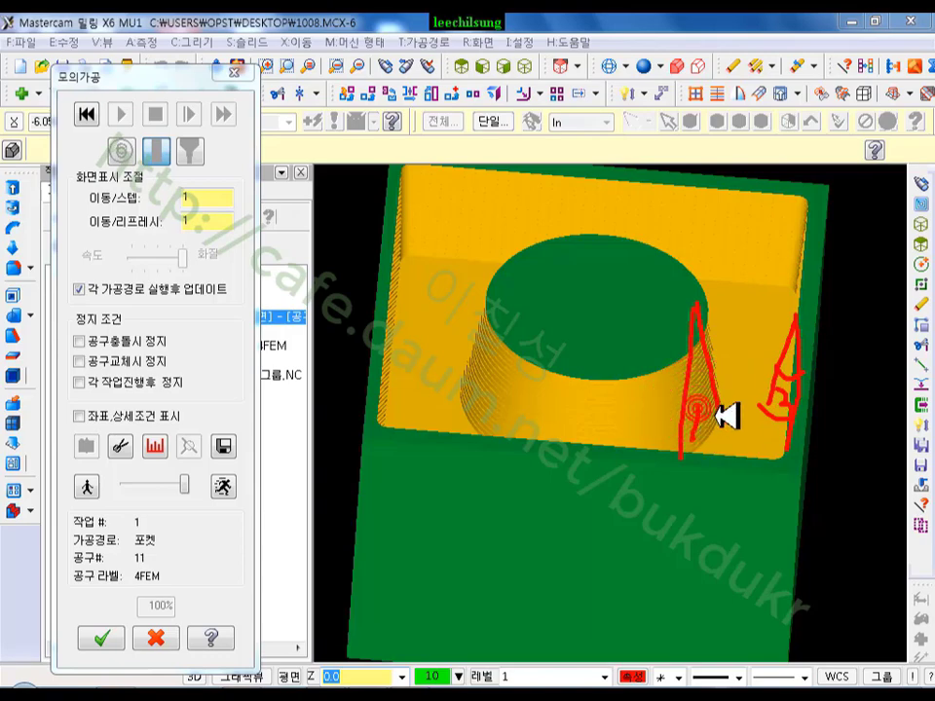
right_click(596, 373)
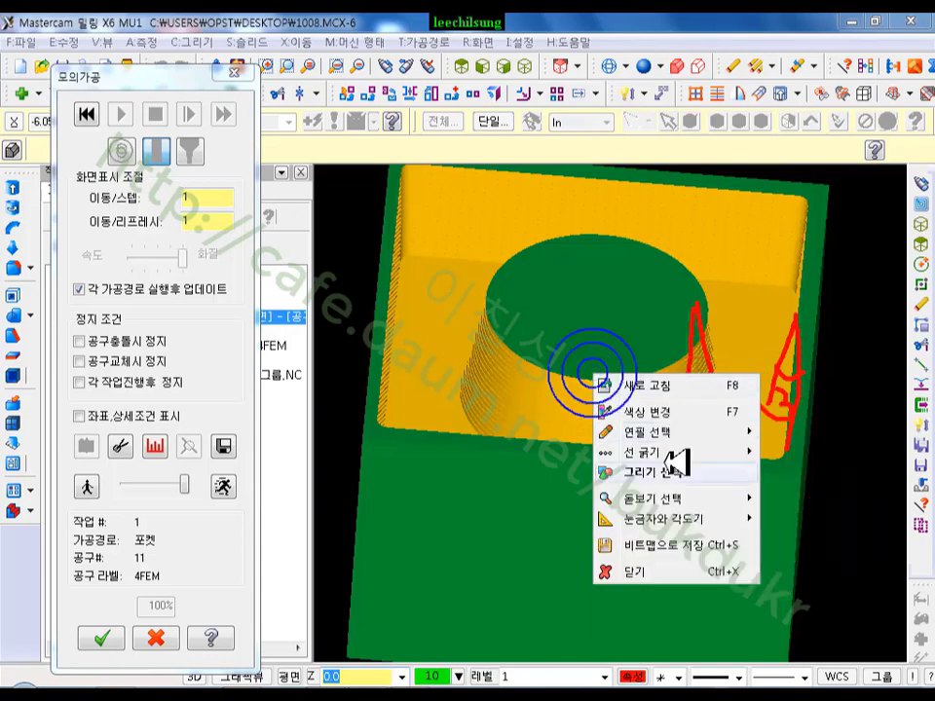
left_click(631, 567)
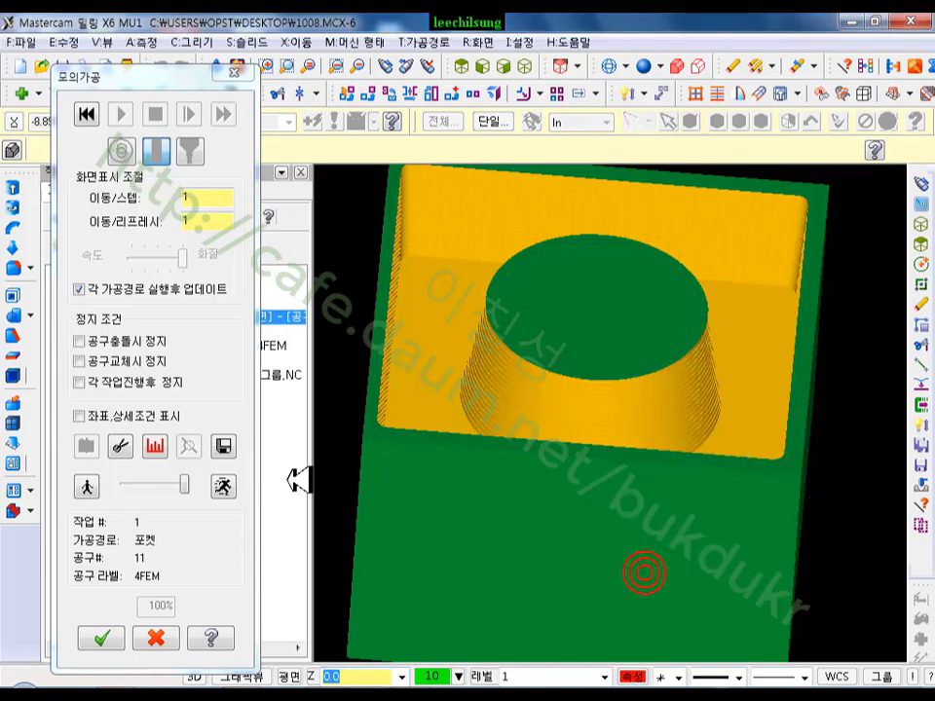
left_click(156, 636)
- Enable island depth application (아일런드 깊이적용) in the pocket's depth settings and open the break-through (관통) settings
left_click(156, 331)
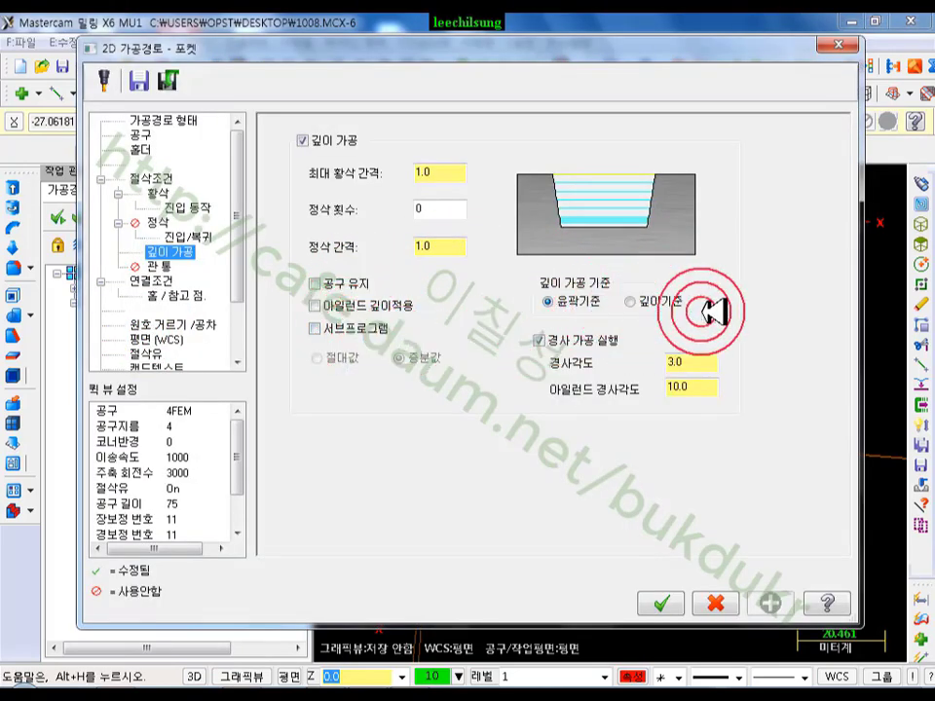
left_click(633, 301)
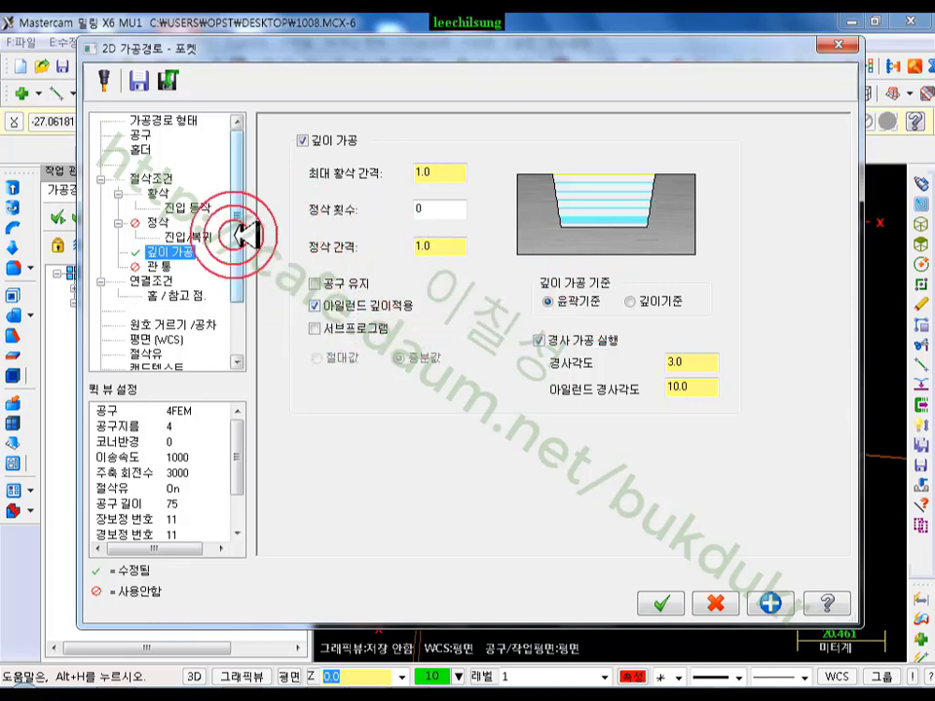
left_click(159, 266)
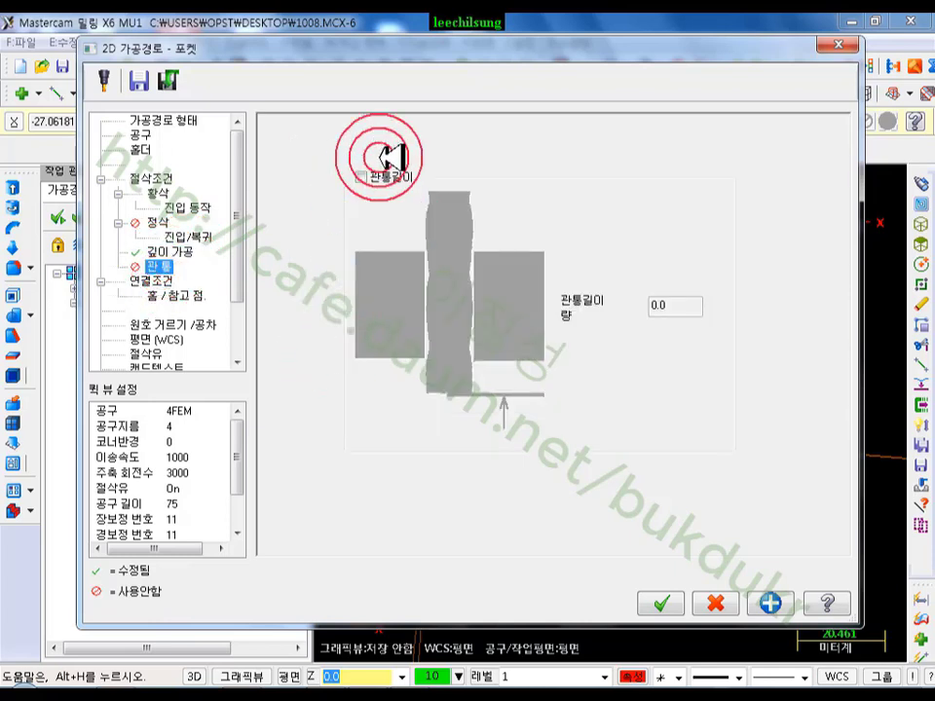
- Switch to the textbook PDF in Acrobat Reader and read the break-through length (관통길이) and additional conditions (추가 조건) sections
key("alt+Tab")
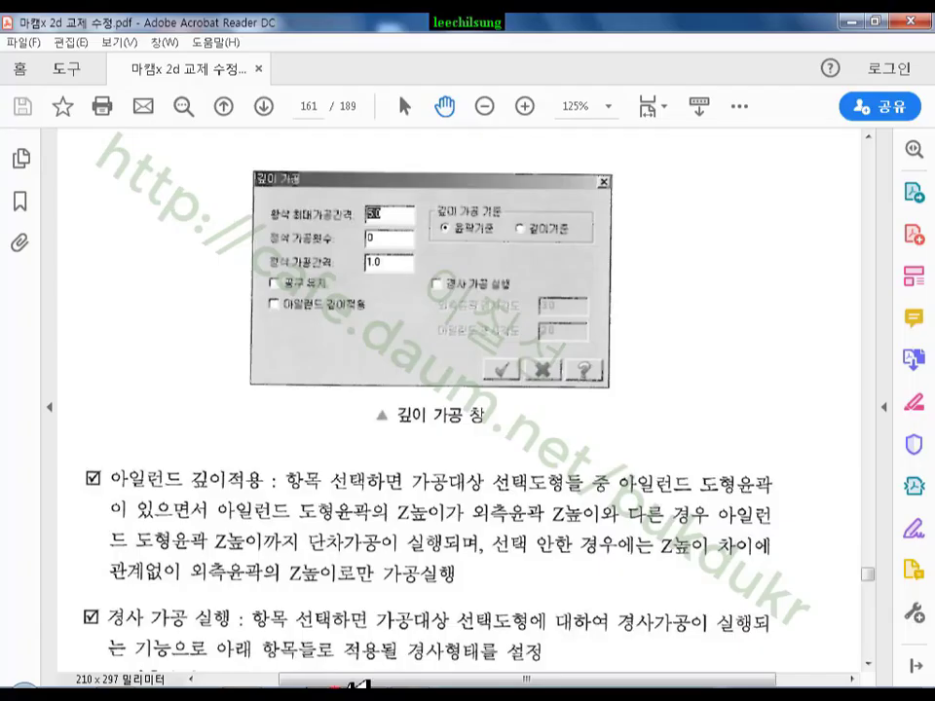
scroll(532, 324, "down", 10)
scroll(585, 462, "down", 10)
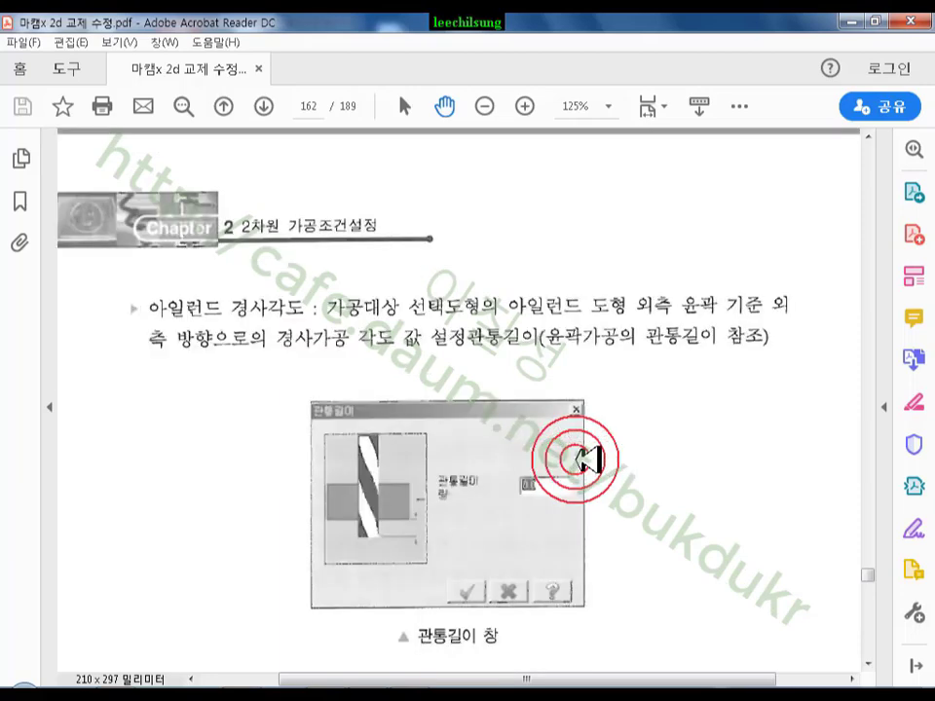
scroll(584, 450, "down", 2)
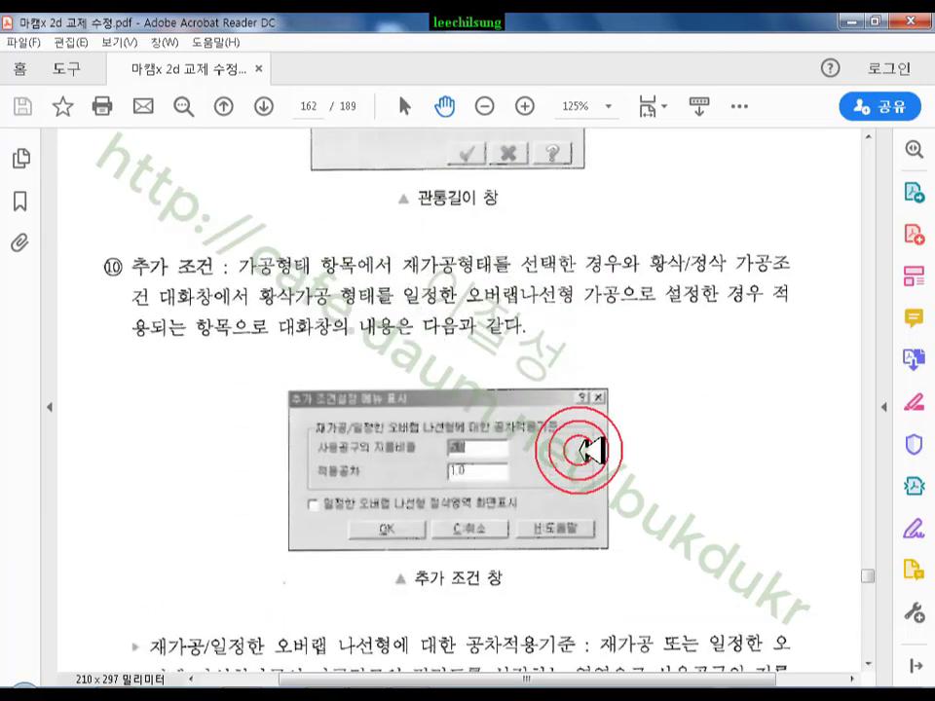
scroll(588, 449, "down", 4)
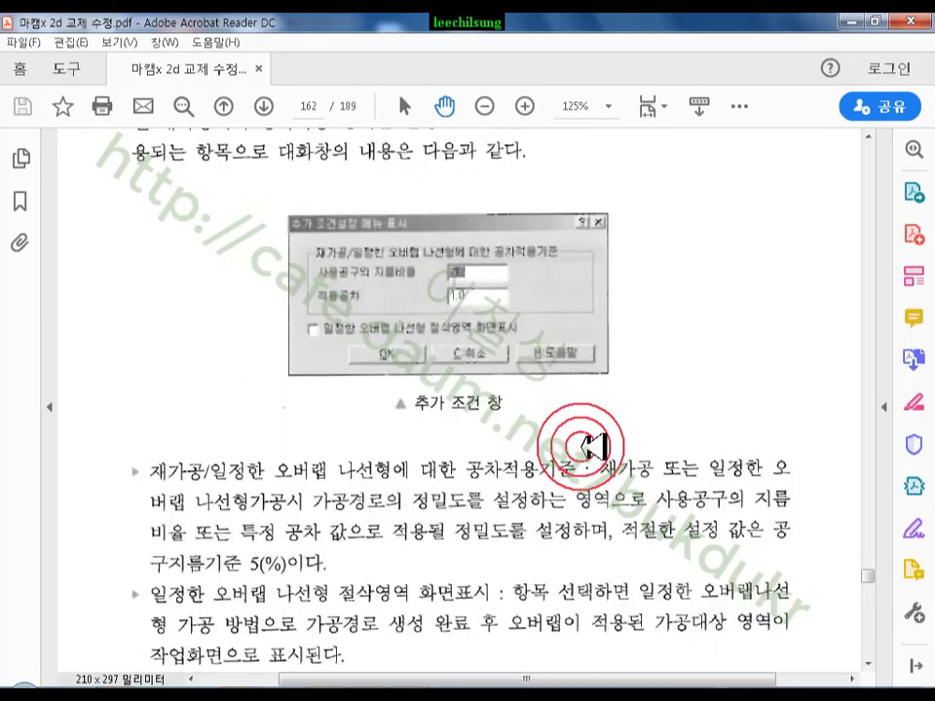
scroll(592, 362, "down", 1)
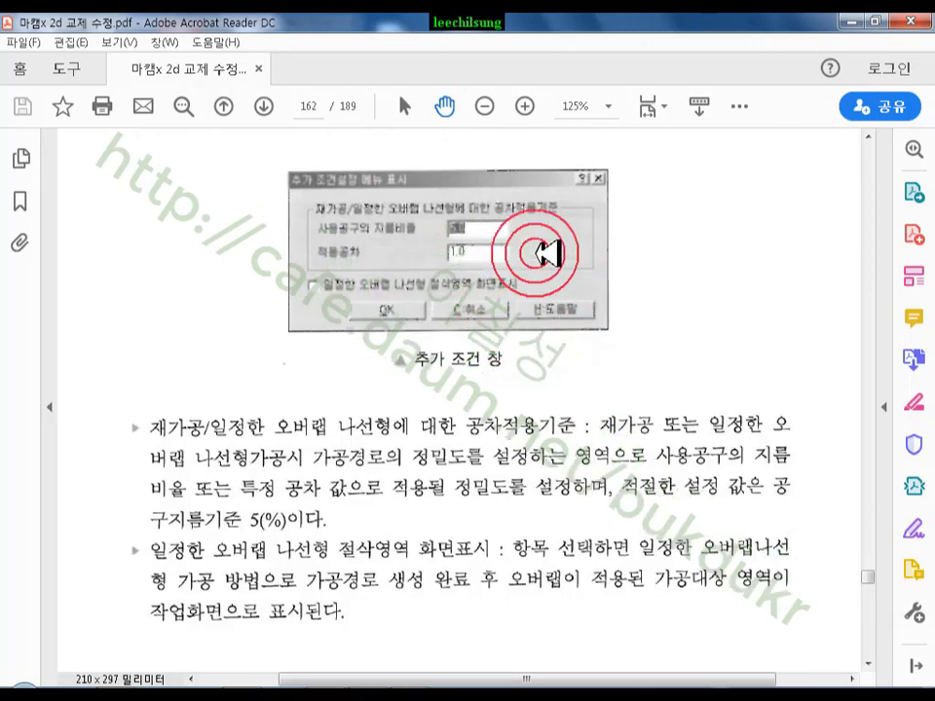
scroll(568, 292, "down", 2)
scroll(573, 292, "down", 15)
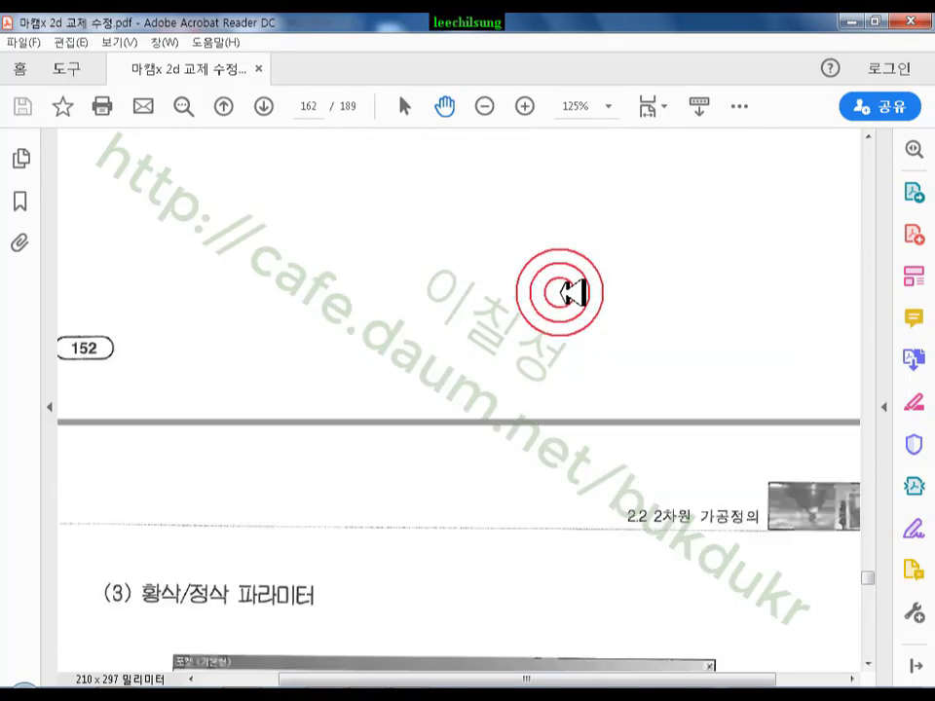
- Read the textbook's roughing/finishing parameters (황삭/정삭 파라미터) section, covering the roughing methods, cut spacing, roughing angle and tool burial options
scroll(568, 292, "down", 4)
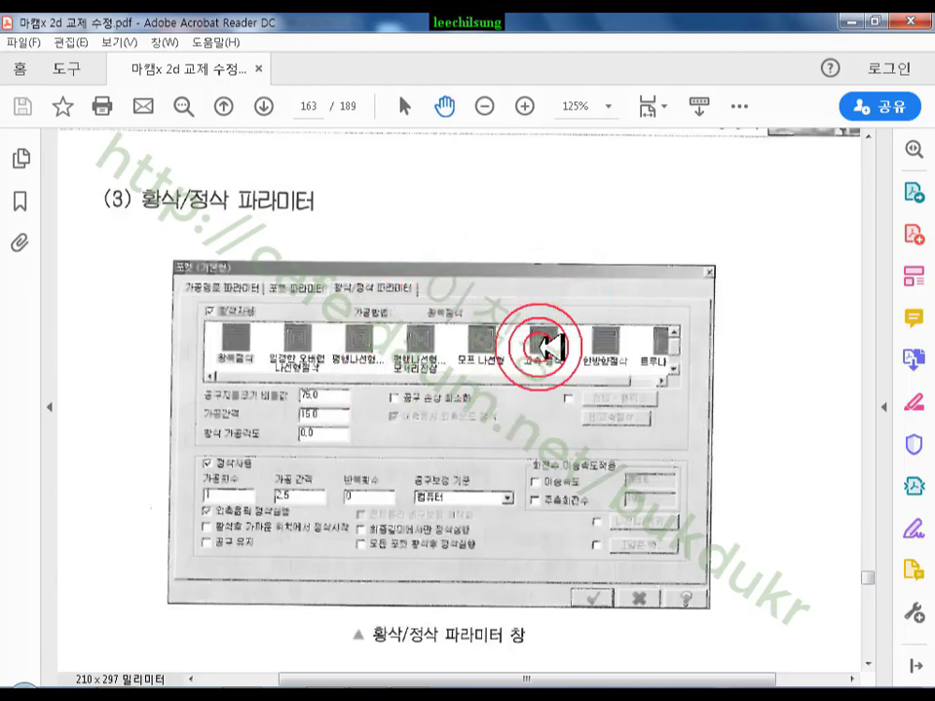
scroll(547, 340, "down", 15)
scroll(553, 331, "down", 14)
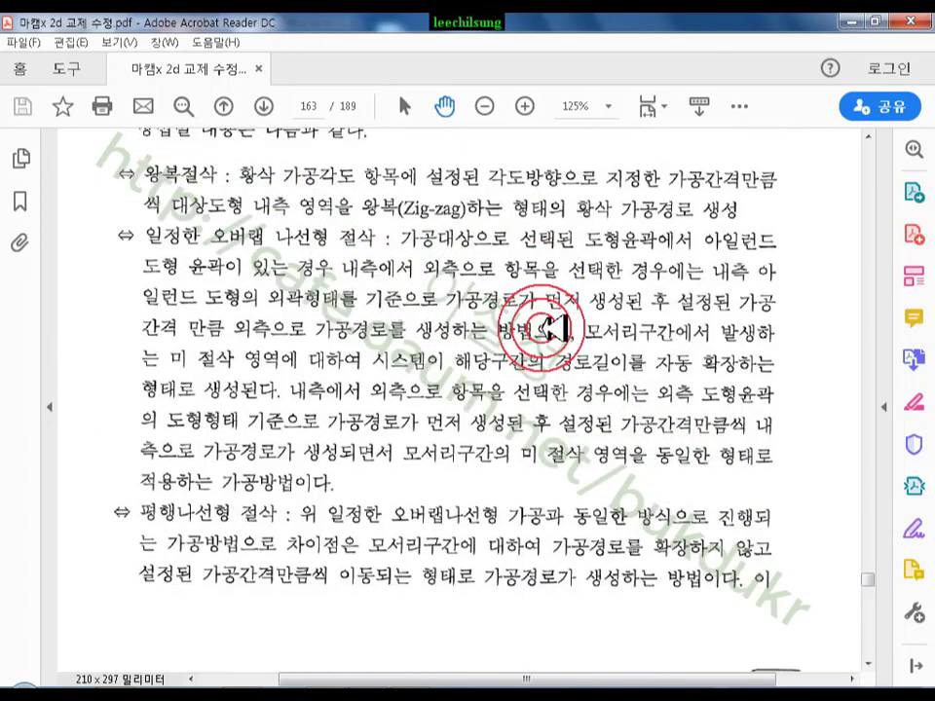
scroll(505, 305, "down", 10)
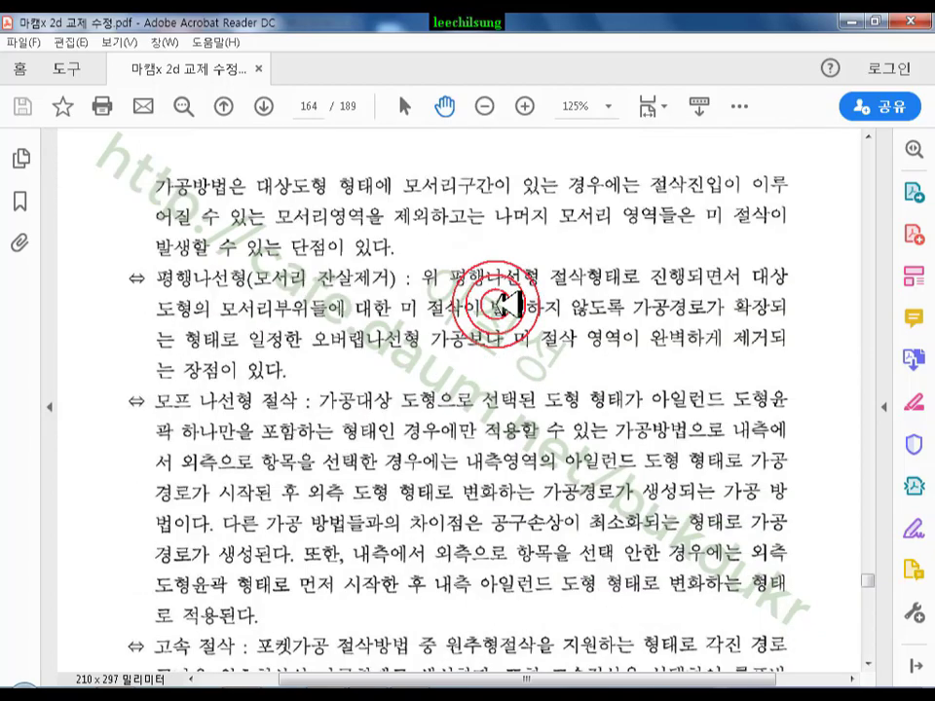
scroll(502, 302, "down", 6)
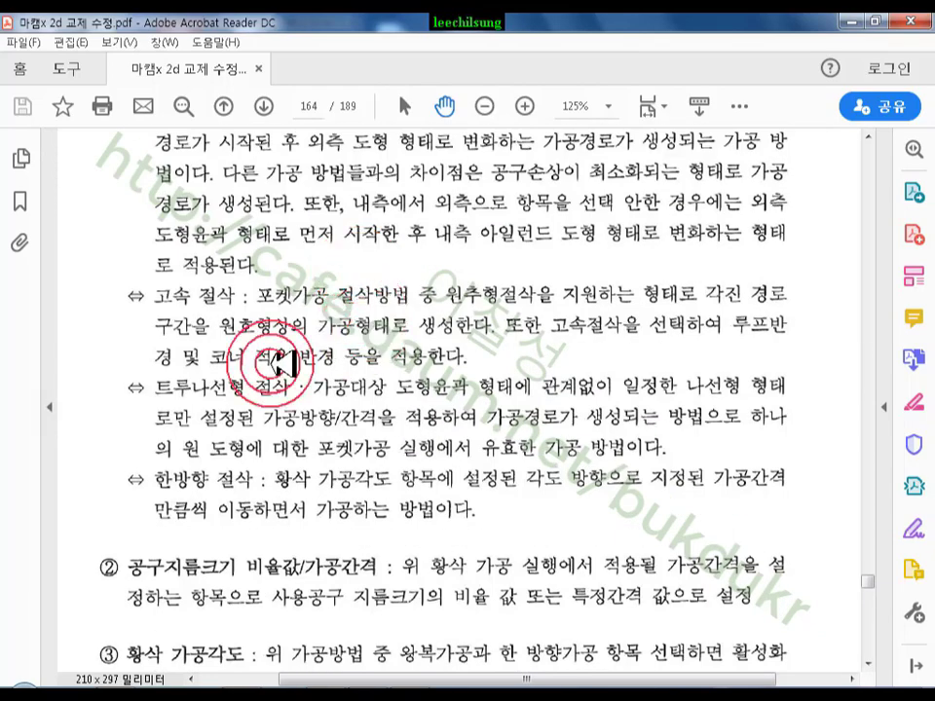
scroll(378, 324, "down", 1)
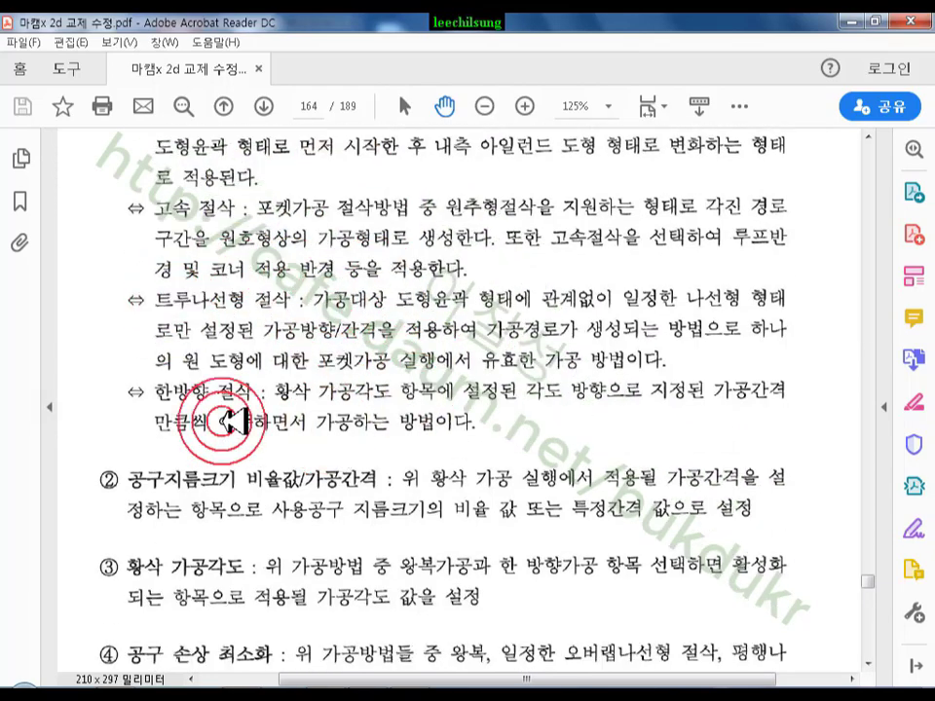
scroll(529, 327, "down", 5)
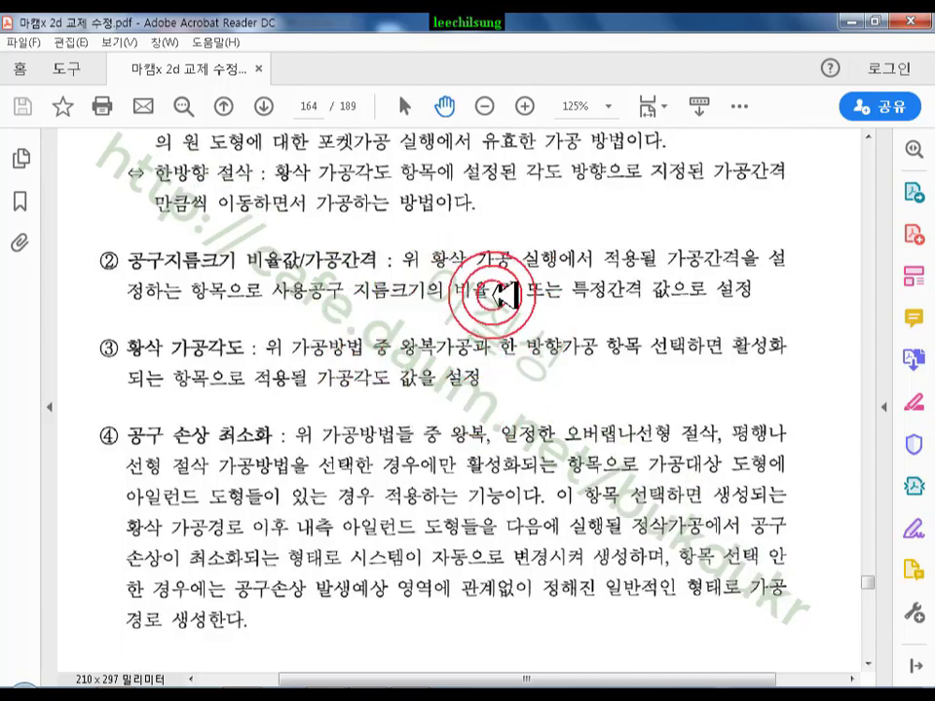
scroll(491, 292, "down", 10)
scroll(504, 292, "down", 9)
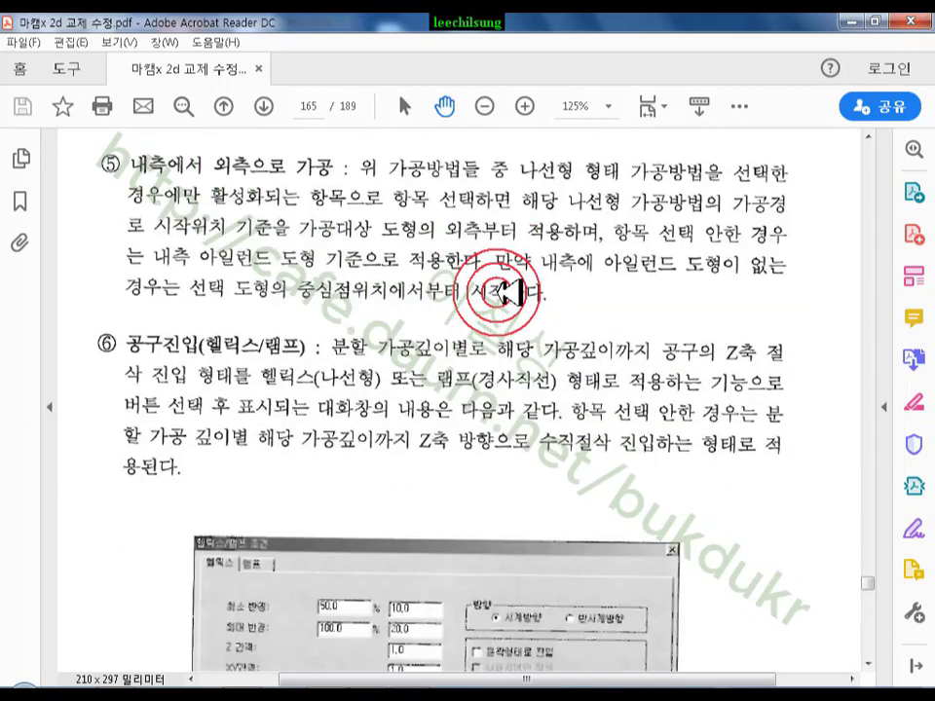
- Study the helix entry figure, marking 10 for minimum radius, 45 for maximum radius and 0.5 for XY spacing, then clear the markings
scroll(507, 290, "down", 3)
scroll(303, 335, "down", 3)
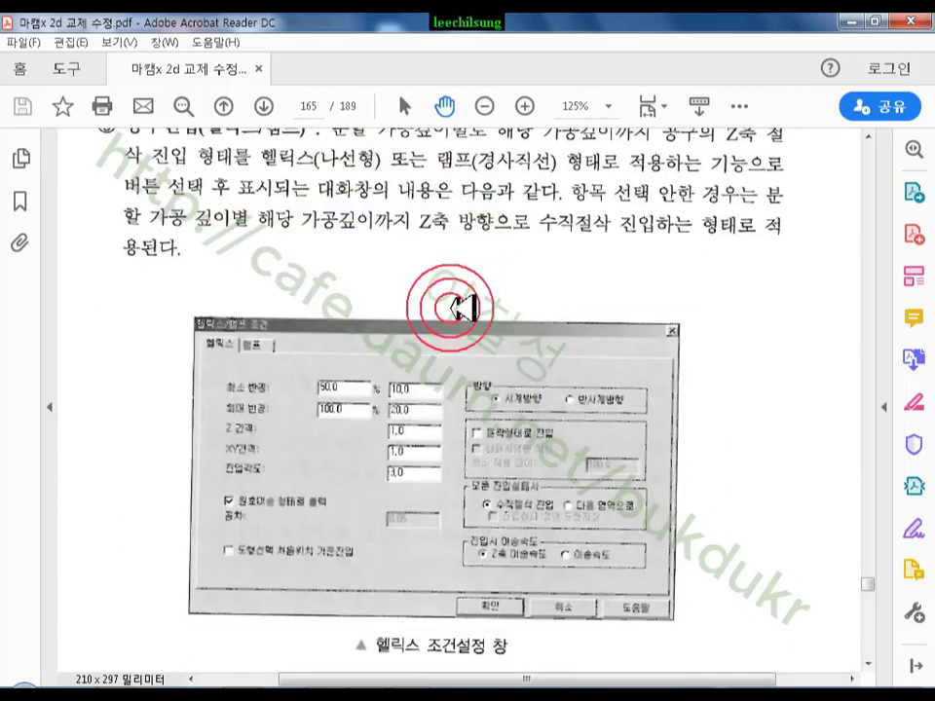
scroll(438, 309, "up", 1)
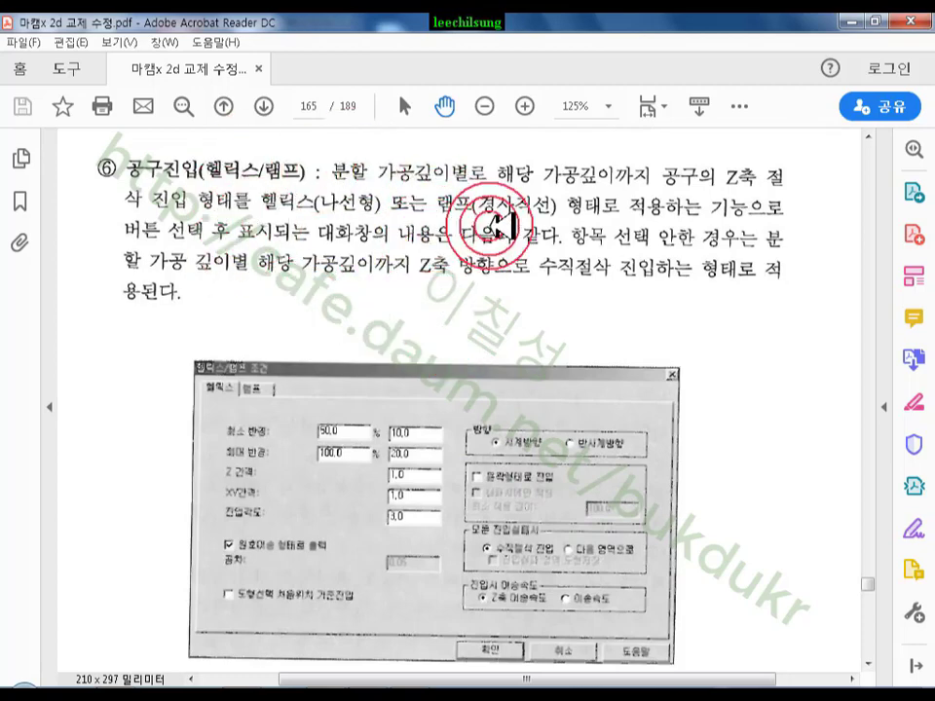
scroll(414, 339, "down", 2)
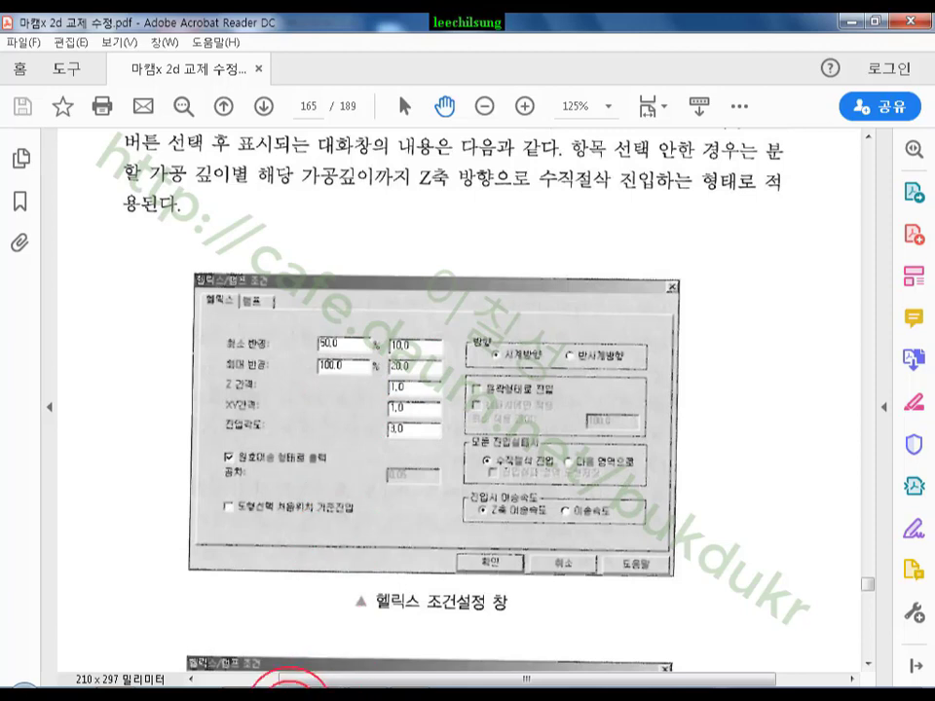
mouse_move(206, 341)
left_mouse_down()
mouse_move(473, 320)
mouse_move(442, 376)
mouse_move(282, 386)
left_mouse_up()
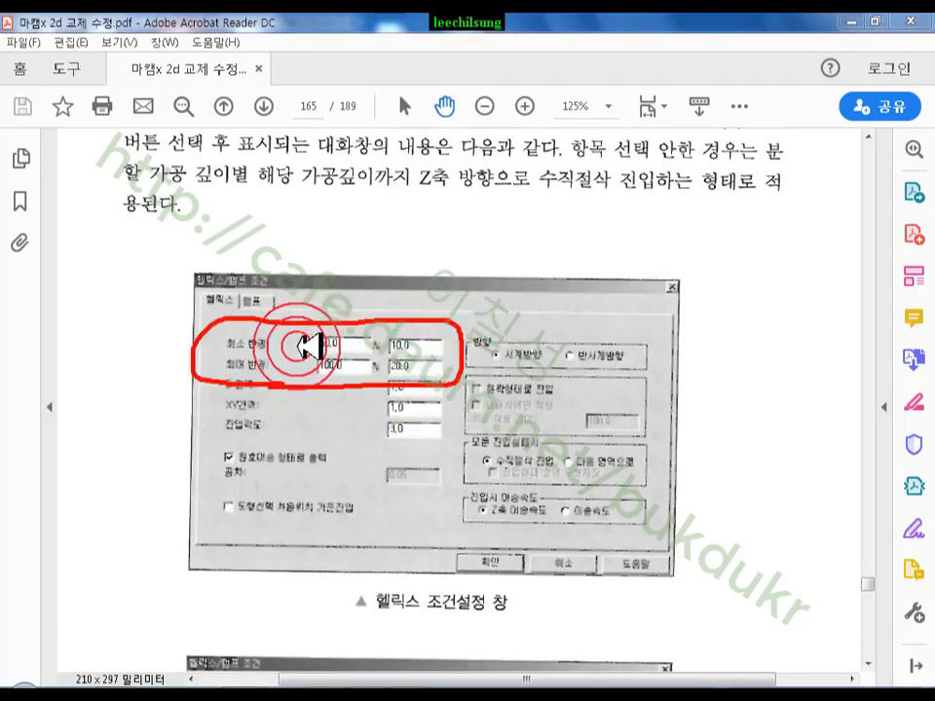
mouse_move(362, 292)
left_mouse_down()
mouse_move(374, 252)
mouse_move(381, 280)
left_mouse_up()
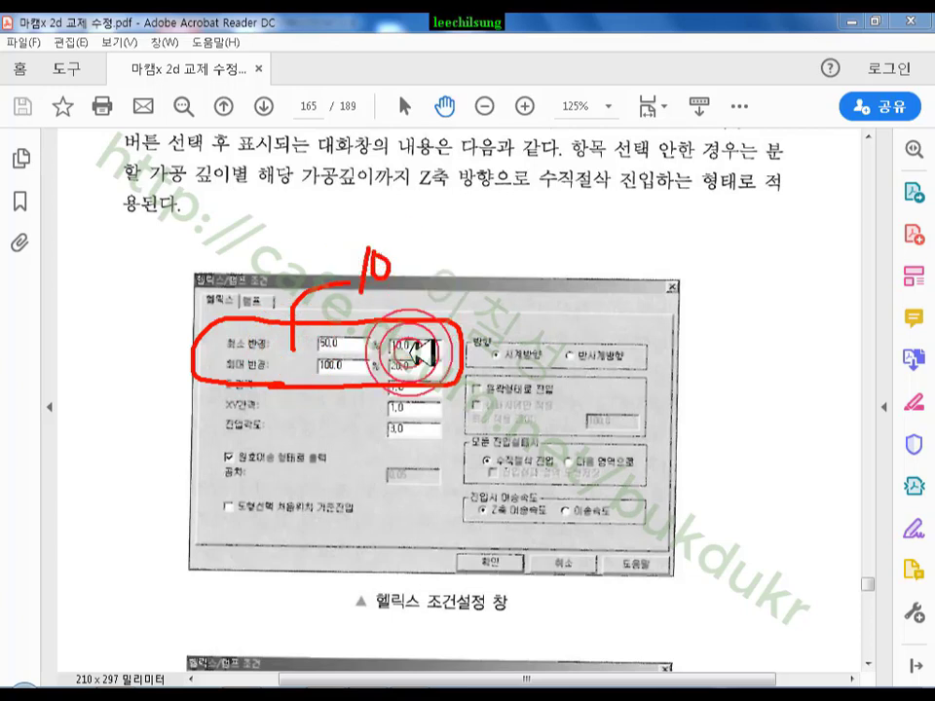
left_click_drag(336, 368, 355, 424)
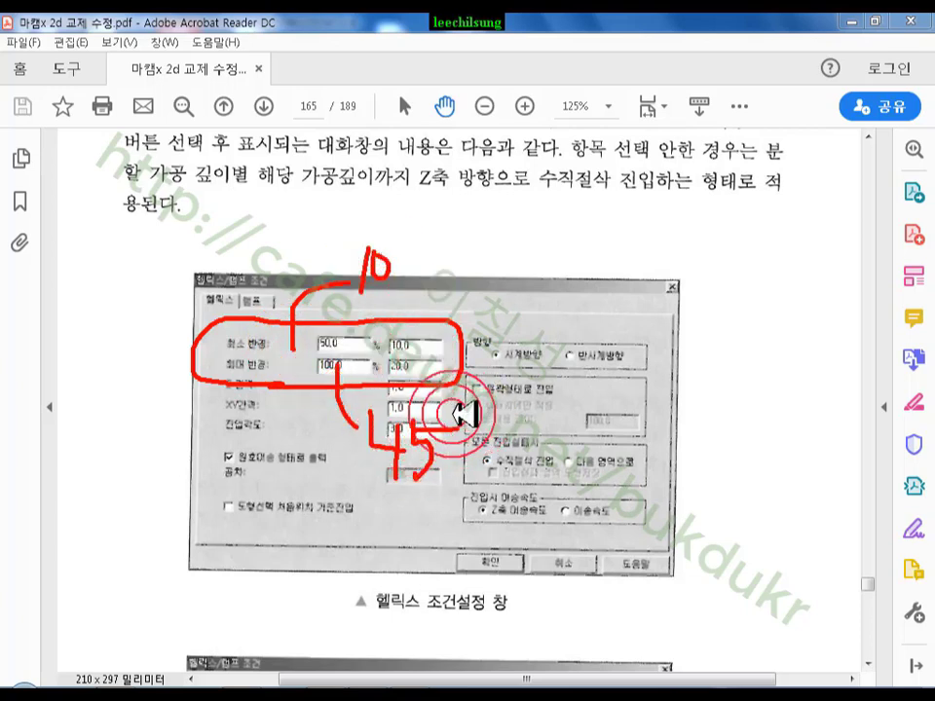
left_click_drag(269, 417, 199, 420)
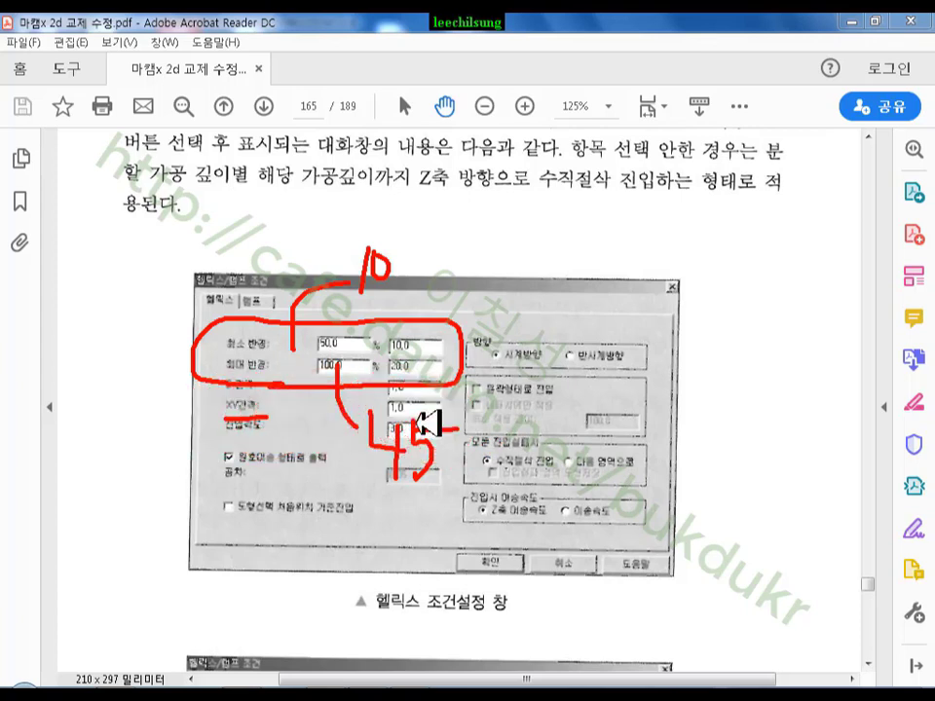
left_click_drag(405, 397, 436, 421)
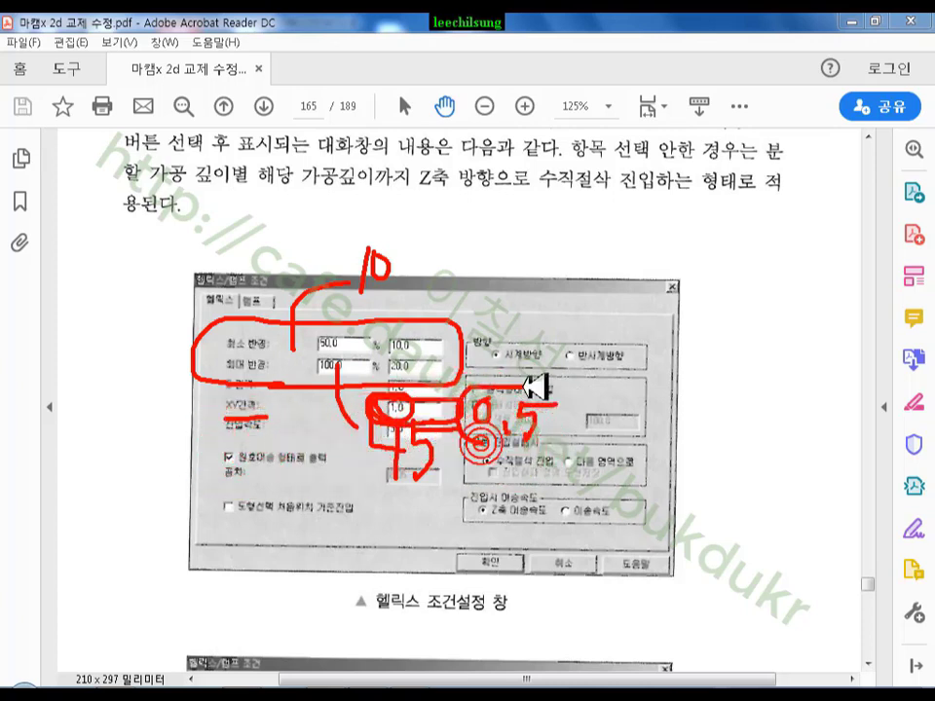
left_click_drag(534, 387, 482, 429)
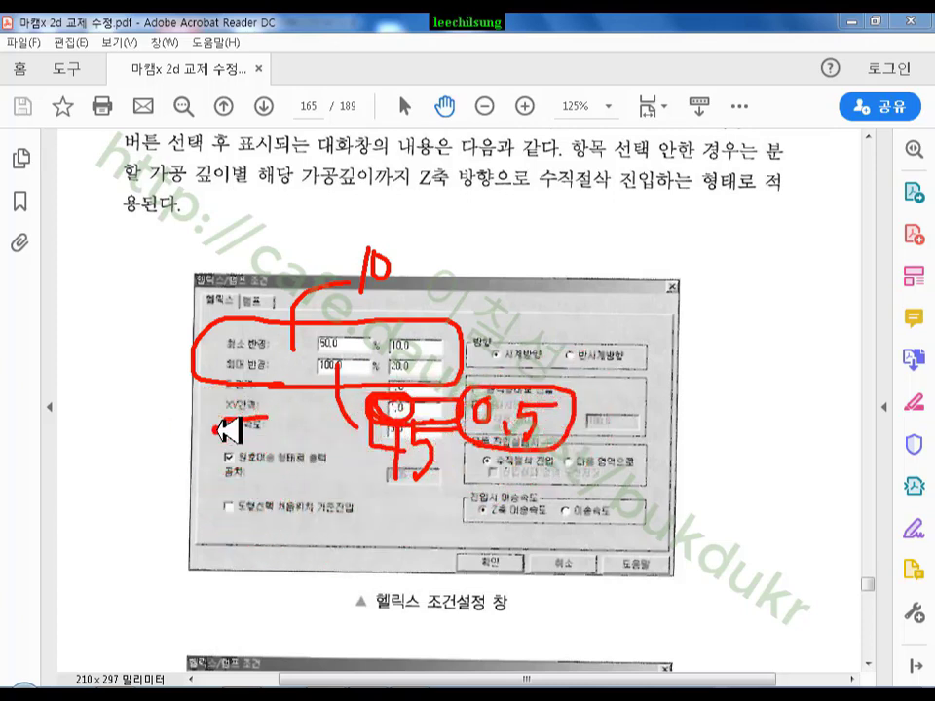
left_click_drag(221, 465, 340, 471)
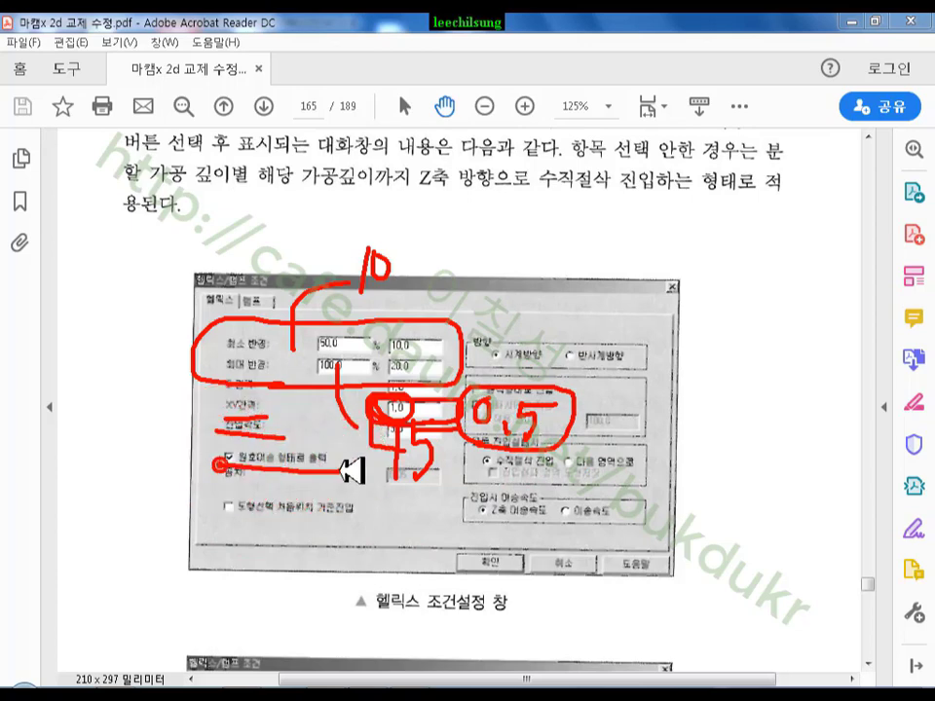
mouse_move(558, 527)
left_mouse_down()
mouse_move(501, 317)
mouse_move(550, 521)
left_mouse_up()
right_click(712, 415)
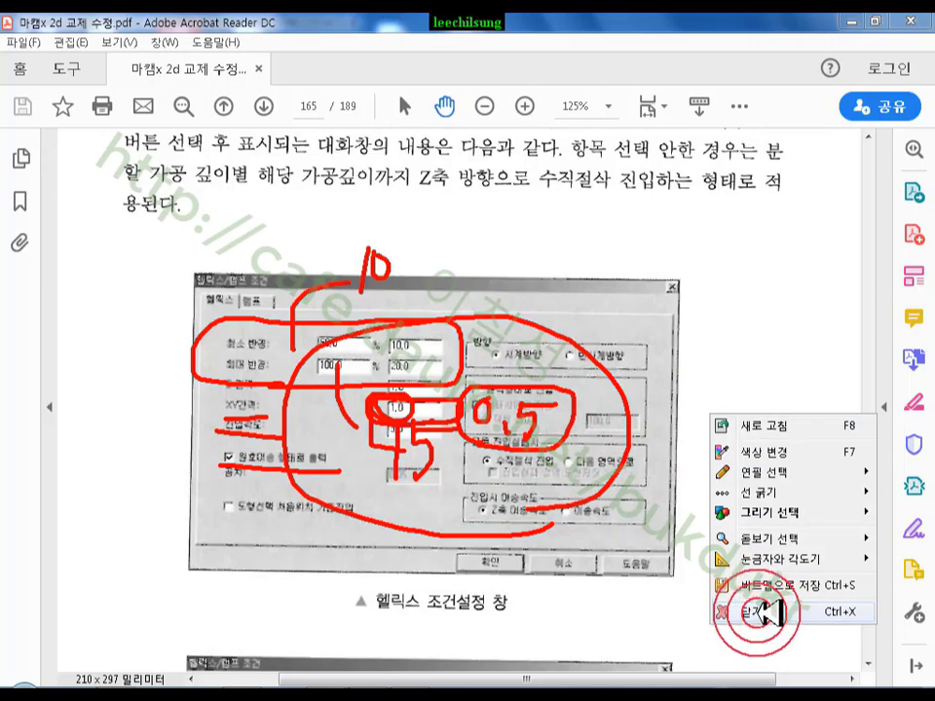
left_click(773, 612)
- Compare the ramp entry settings figure with the helix entry settings figure in the textbook
scroll(695, 485, "down", 5)
scroll(694, 484, "up", 5)
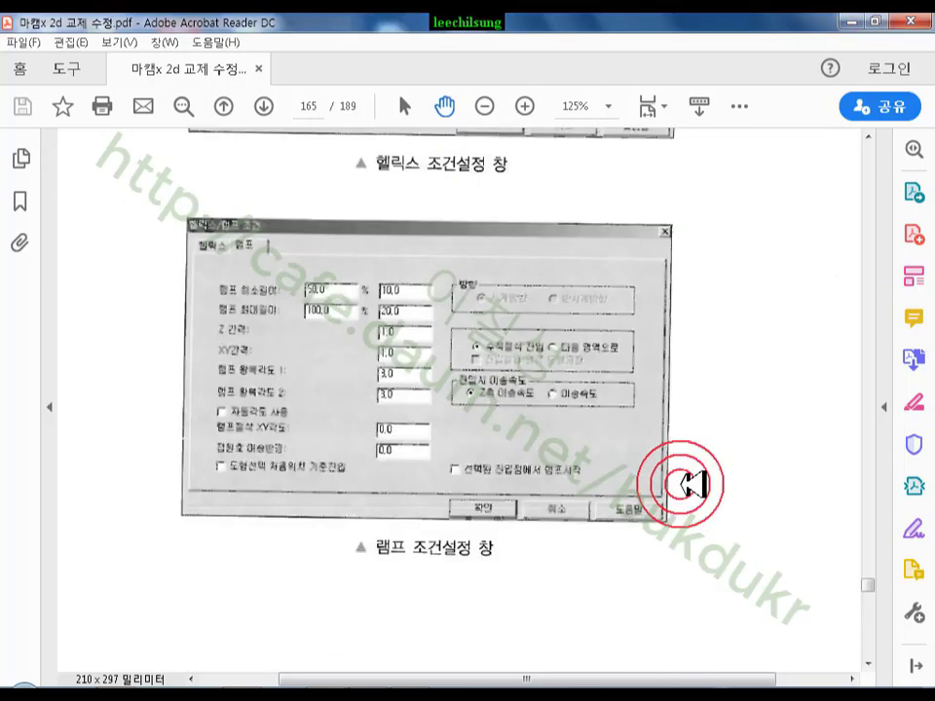
scroll(693, 481, "down", 5)
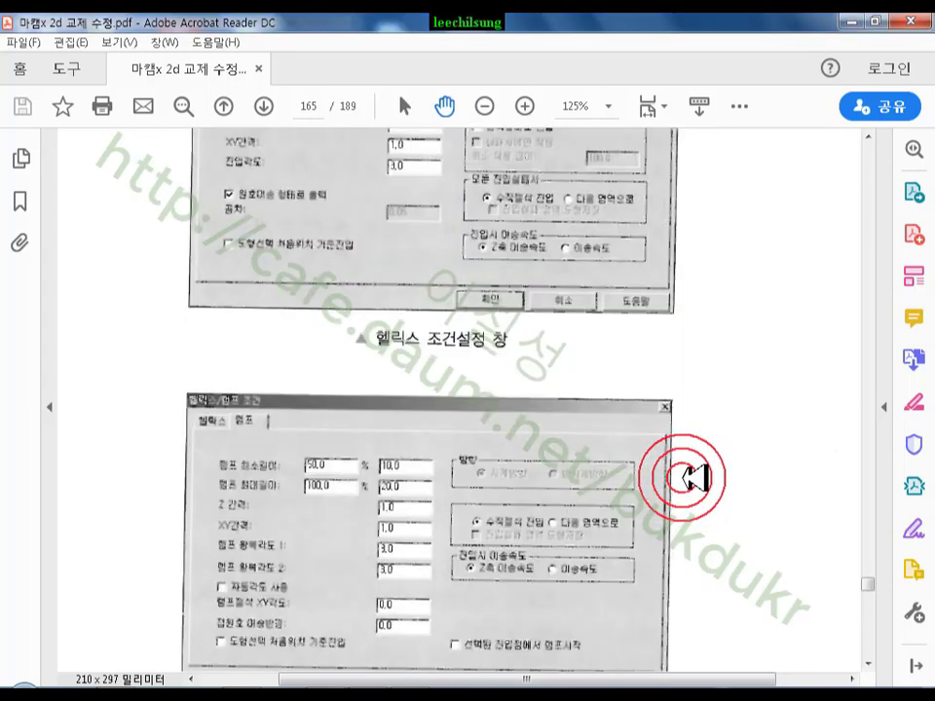
scroll(188, 389, "up", 4)
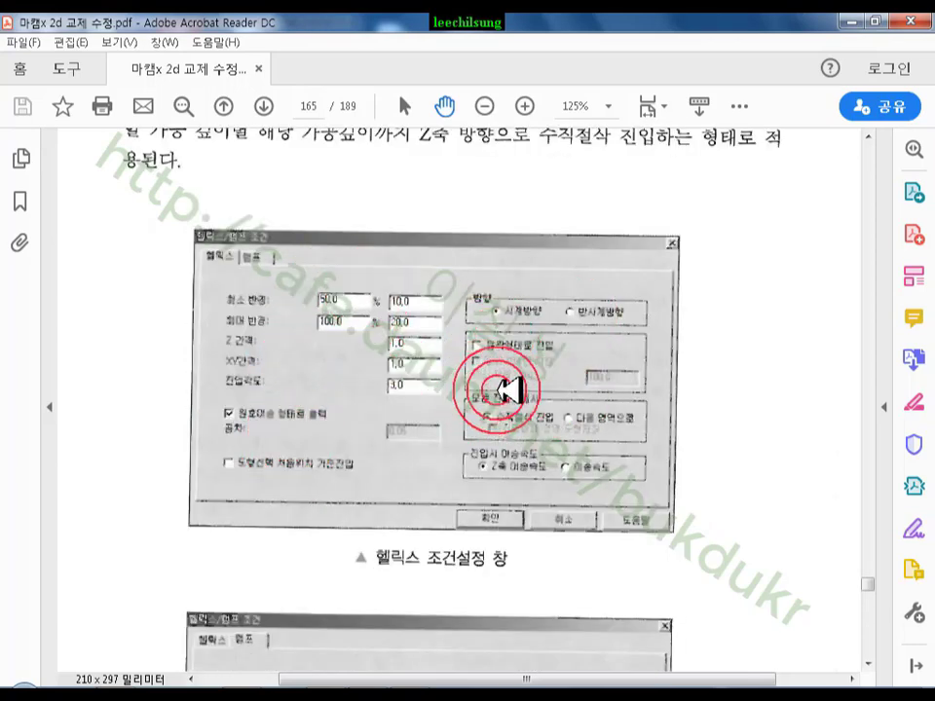
- Switch to Mastercam and set the pocket's roughing entry motion (진입 동작) to ramp (램프)
left_click(376, 693)
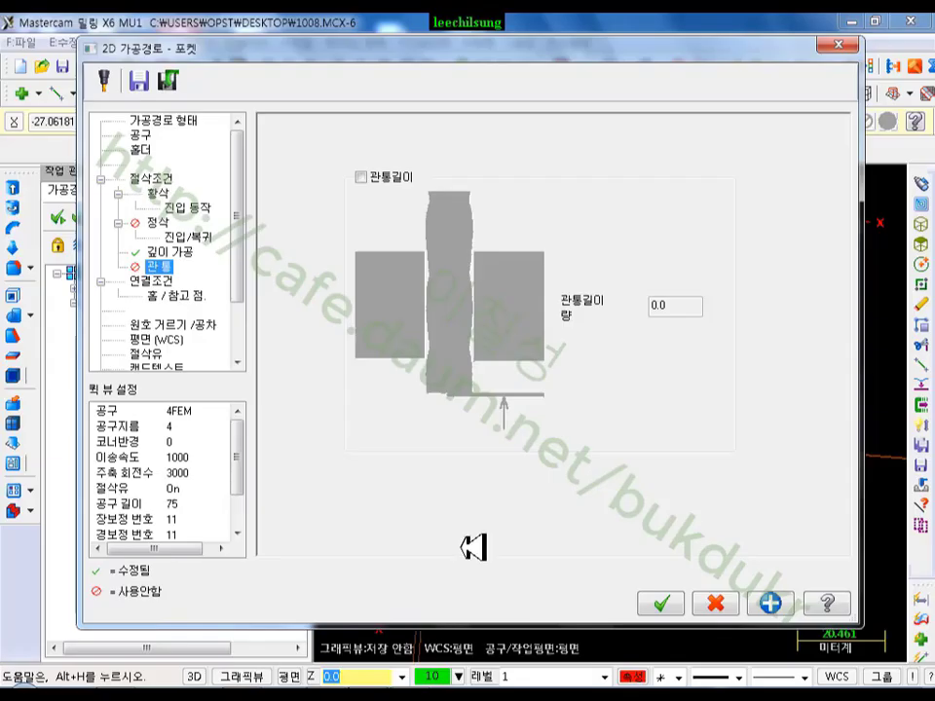
left_click(168, 193)
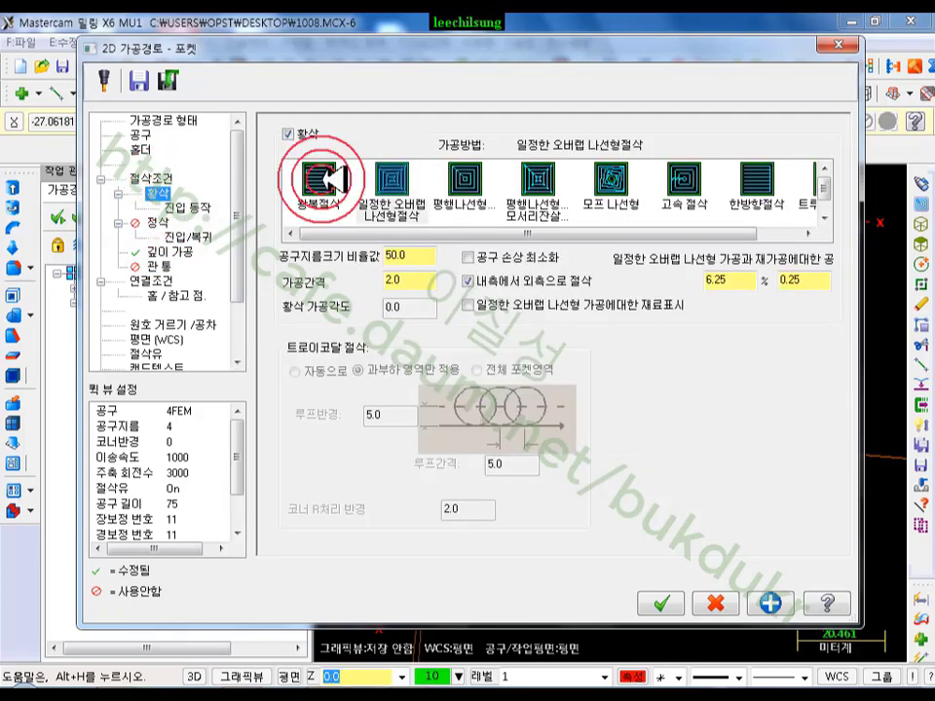
left_click(190, 208)
left_click(414, 133)
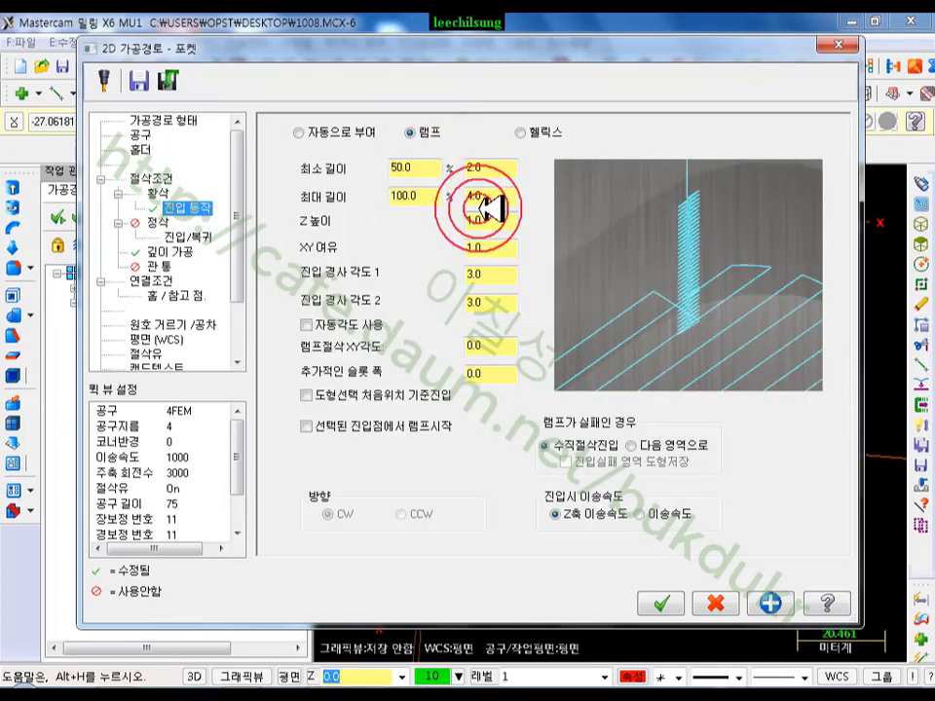
- Study the ramp entry motion by sketching its zigzag descent and ramp angles over the settings and underlining minimum and maximum length
left_click(281, 693)
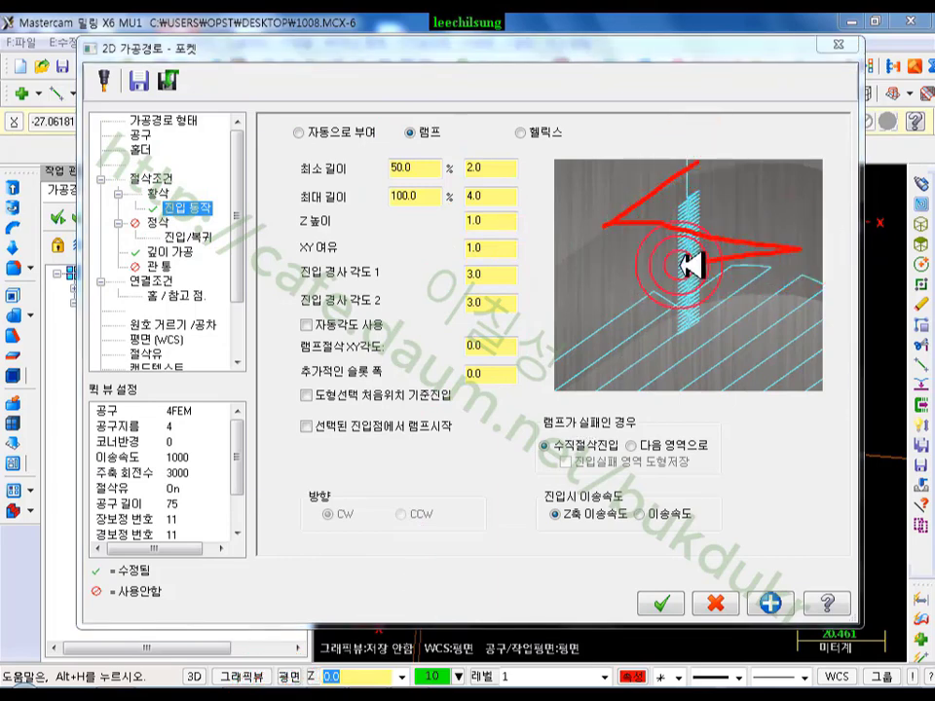
mouse_move(776, 346)
left_mouse_down()
mouse_move(603, 397)
mouse_move(757, 455)
mouse_move(572, 542)
left_mouse_up()
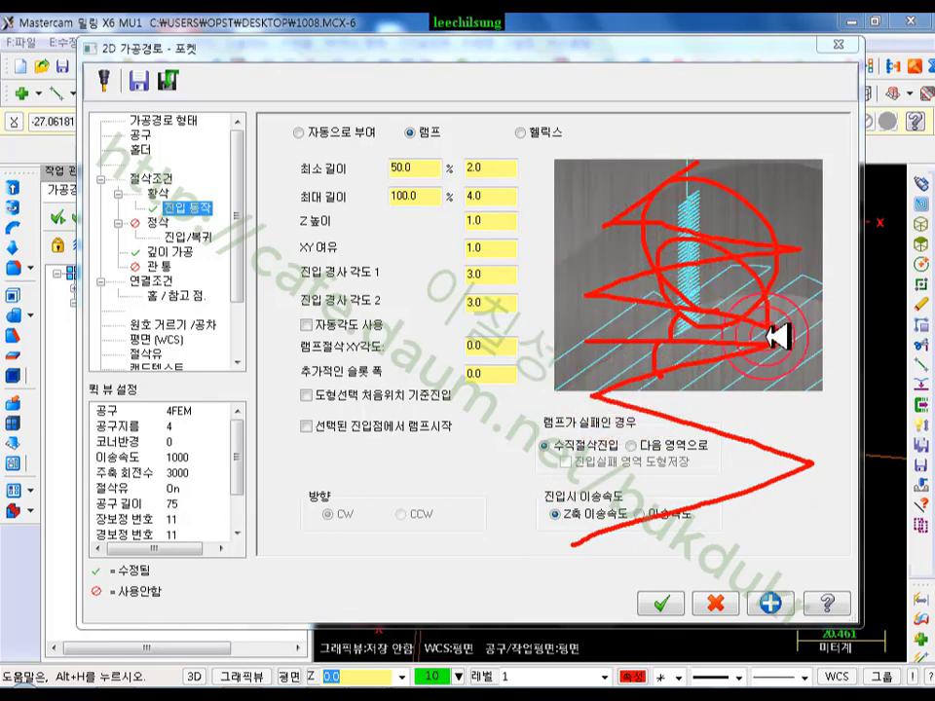
left_click_drag(780, 336, 737, 422)
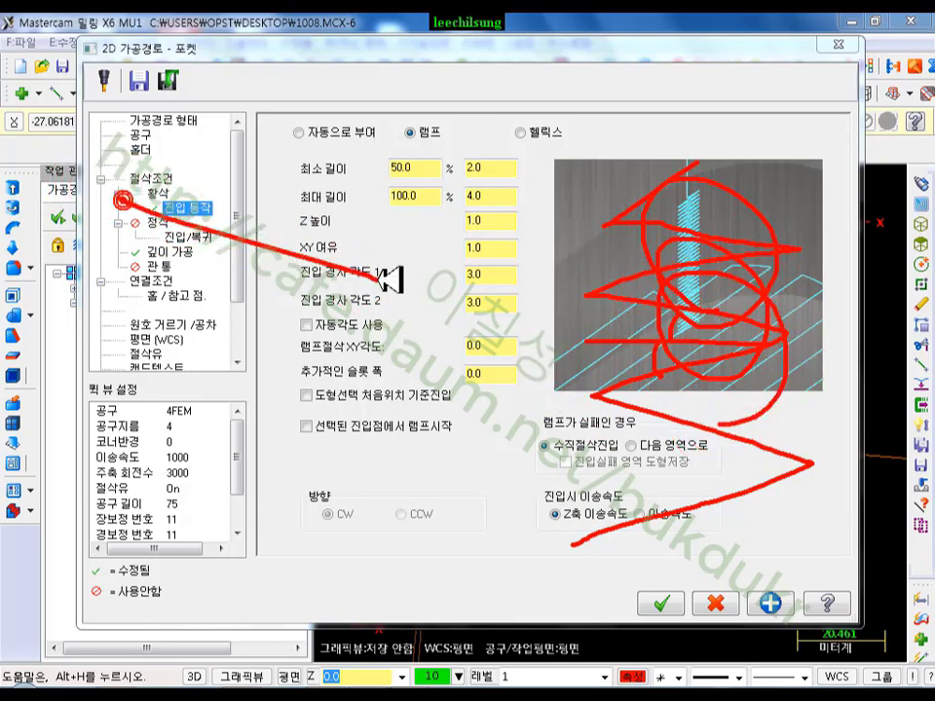
mouse_move(386, 281)
left_mouse_down()
mouse_move(282, 375)
mouse_move(94, 371)
mouse_move(463, 463)
mouse_move(128, 572)
mouse_move(471, 667)
left_mouse_up()
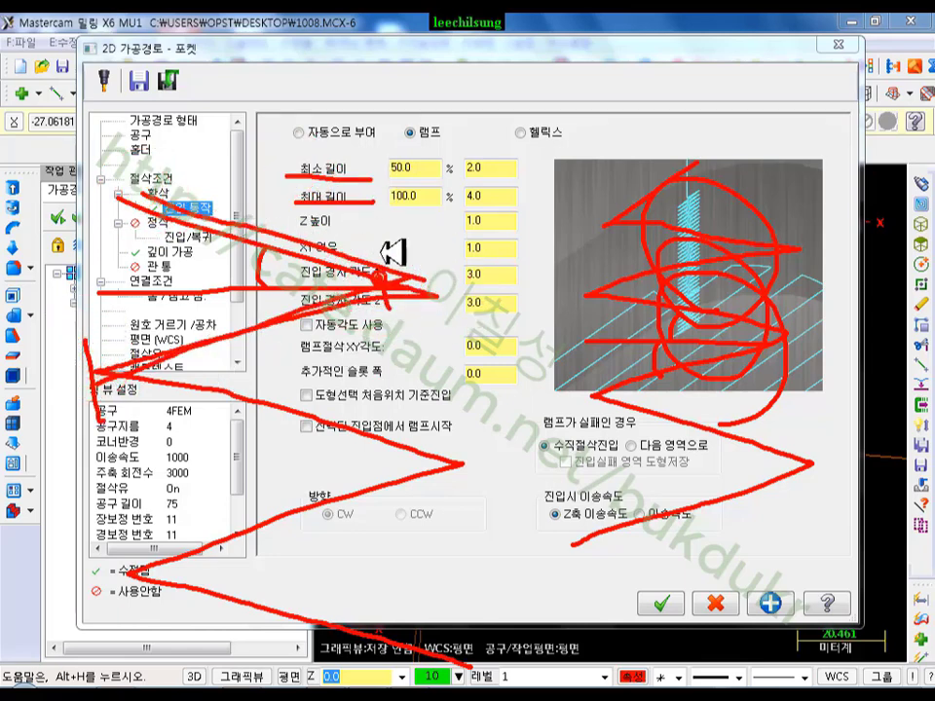
- Mark the length, Z height, XY clearance, two ramp angle and additional slot width (추가적인 슬롯 폭) settings, then clear the markings
mouse_move(360, 208)
left_mouse_down()
mouse_move(280, 179)
mouse_move(372, 202)
left_mouse_up()
left_click_drag(291, 232, 336, 232)
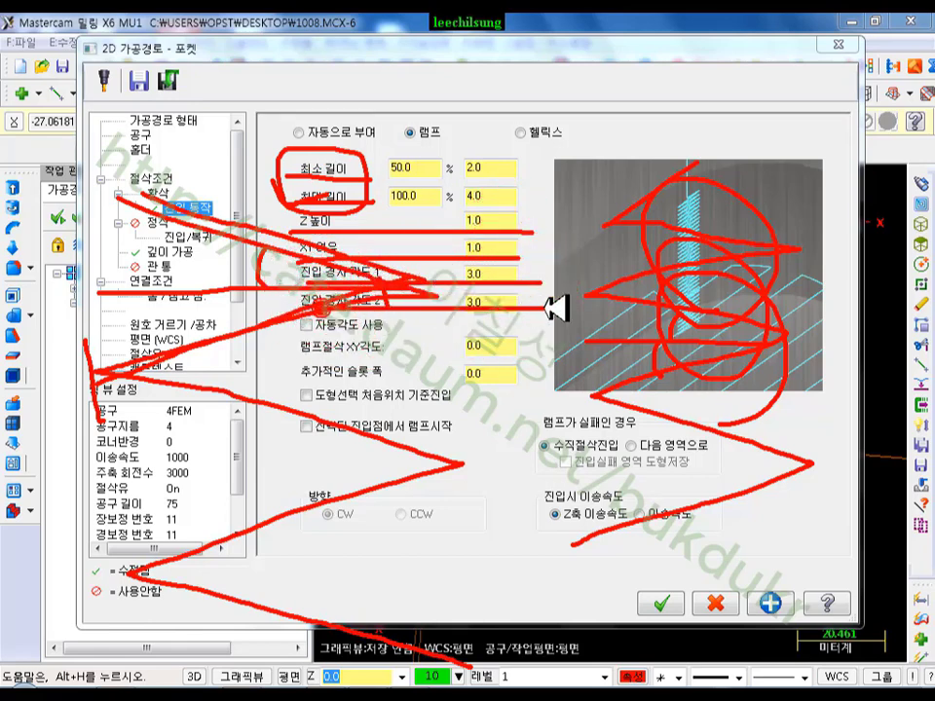
left_click_drag(508, 386, 450, 389)
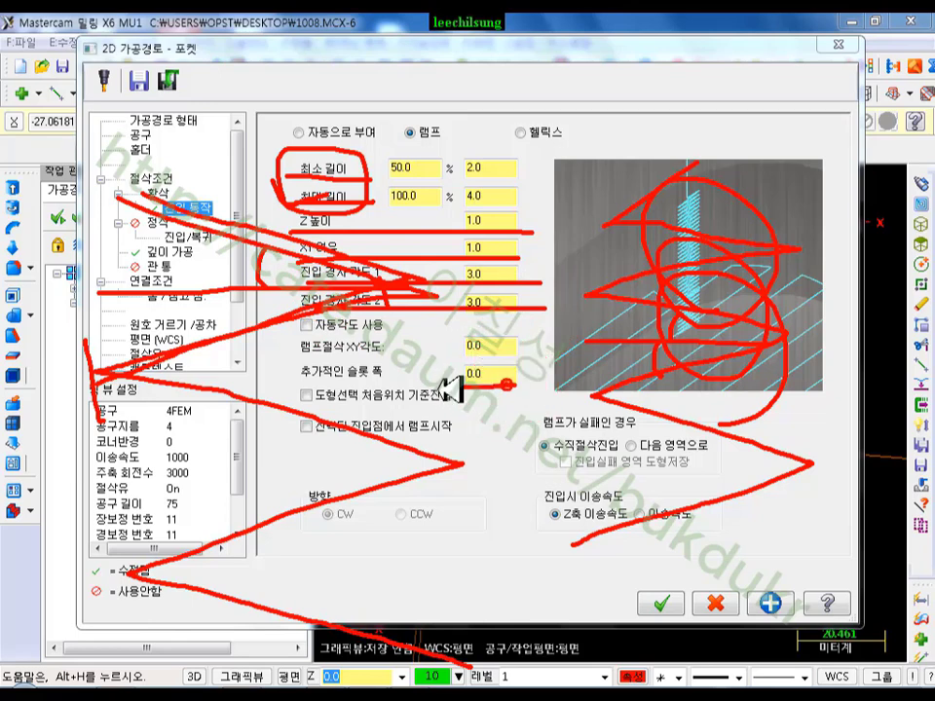
mouse_move(300, 391)
left_mouse_down()
mouse_move(370, 362)
mouse_move(541, 361)
left_mouse_up()
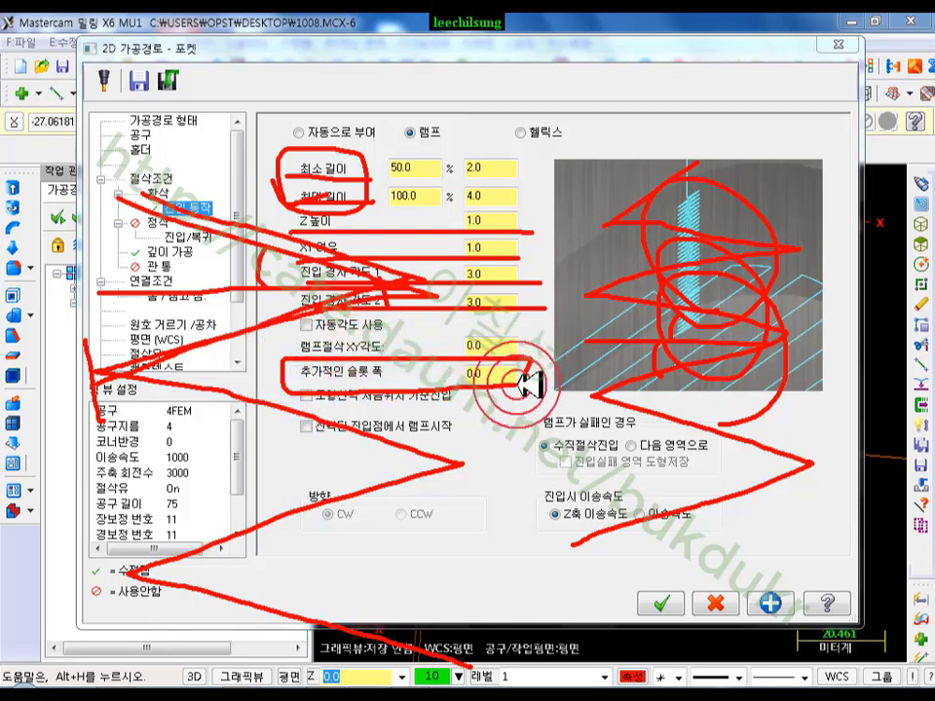
right_click(560, 333)
left_click(601, 525)
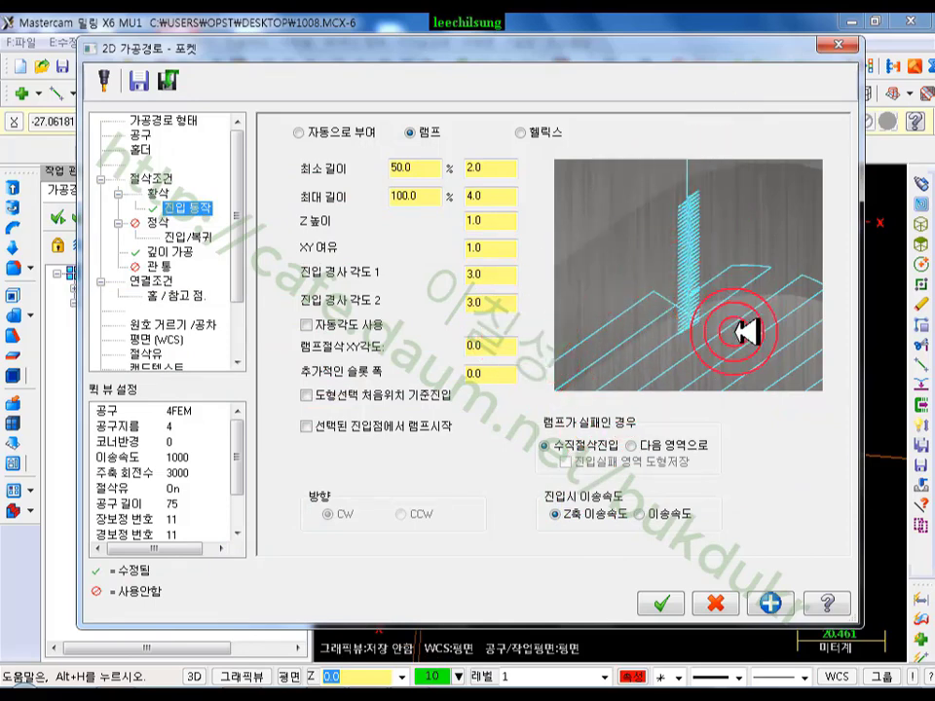
- Accept the ramp entry settings and regenerate the pocket toolpath
left_click(672, 598)
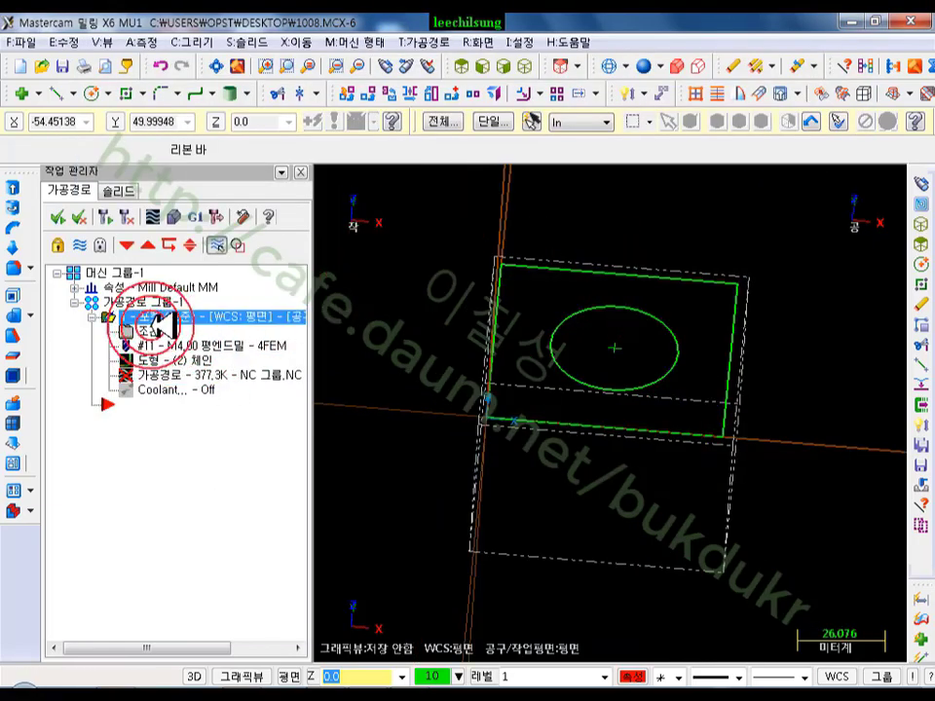
left_click(158, 331)
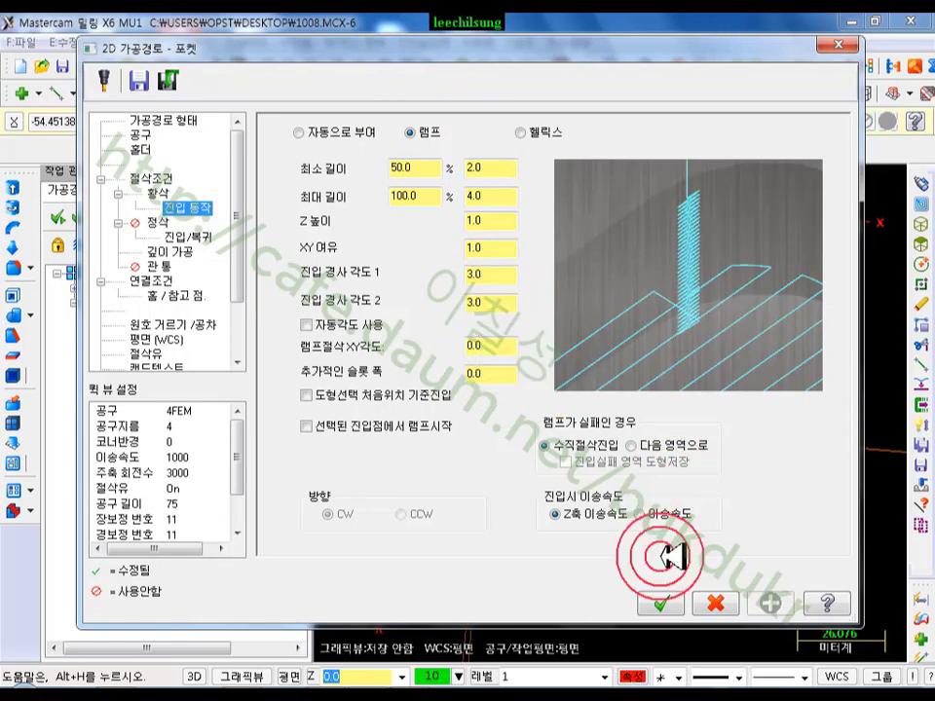
left_click(660, 604)
left_click(115, 212)
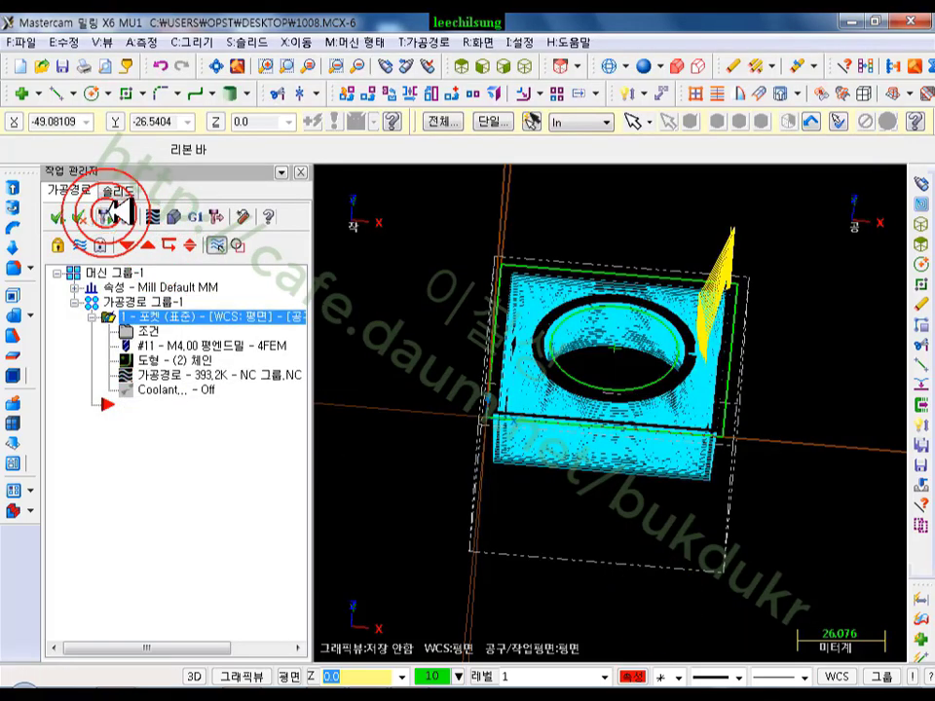
- Turn off depth cuts (깊이 가공) for the pocket and regenerate the toolpath to inspect its ramp entry moves up close
left_click(157, 330)
left_click(174, 252)
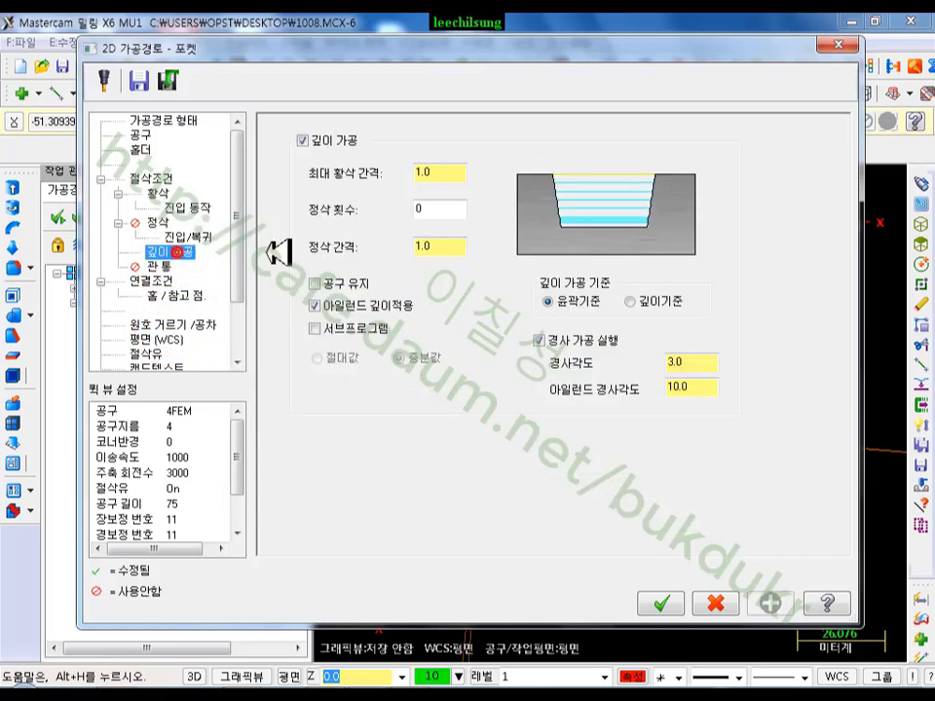
left_click(303, 141)
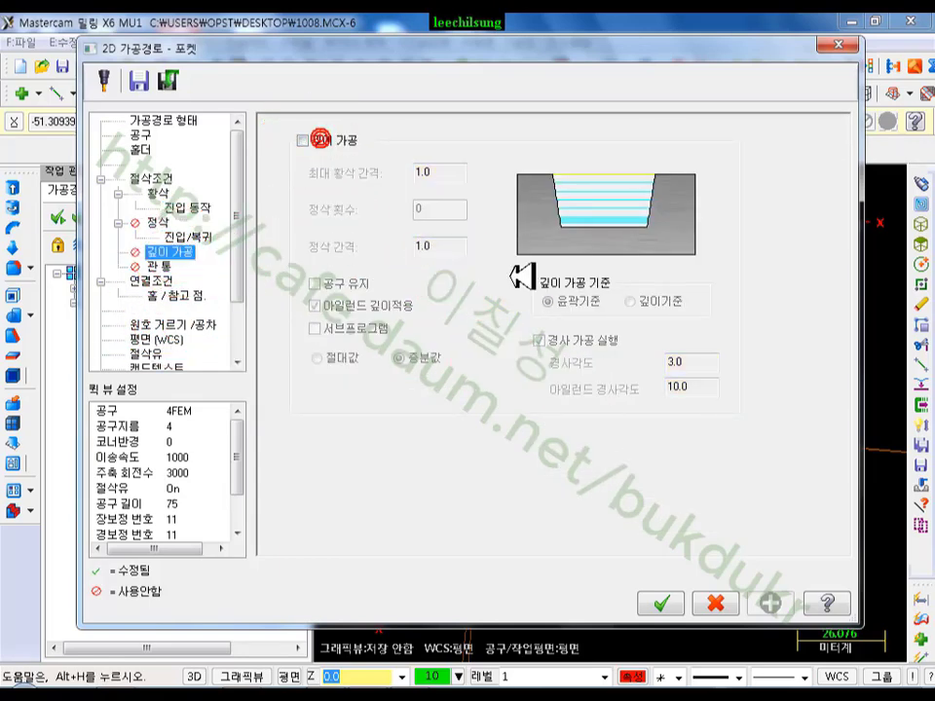
left_click(662, 604)
left_click(125, 215)
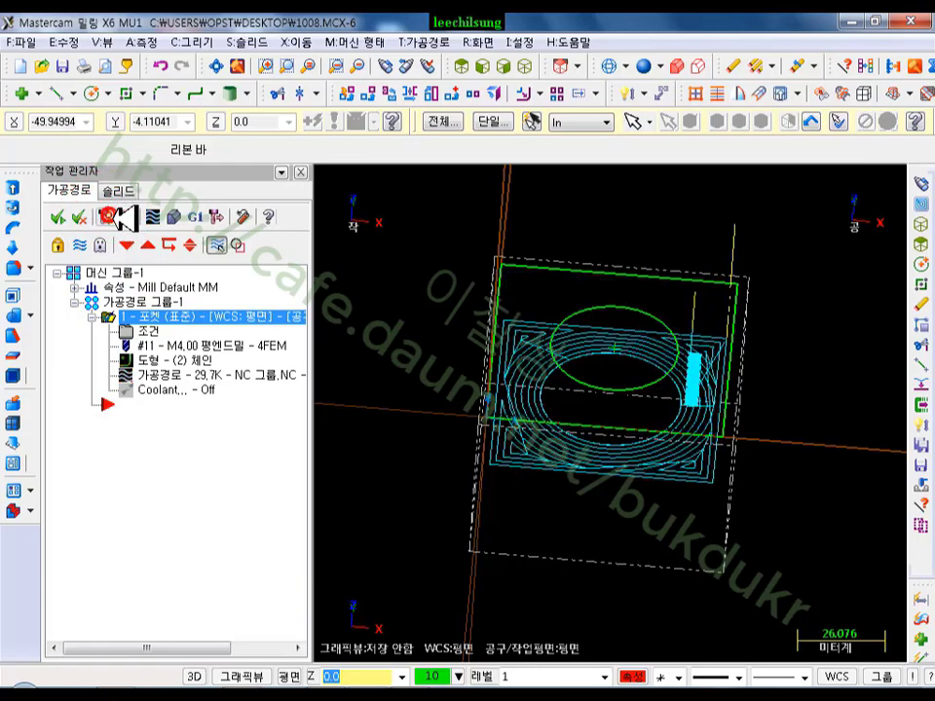
scroll(672, 371, "up", 5)
scroll(707, 346, "up", 5)
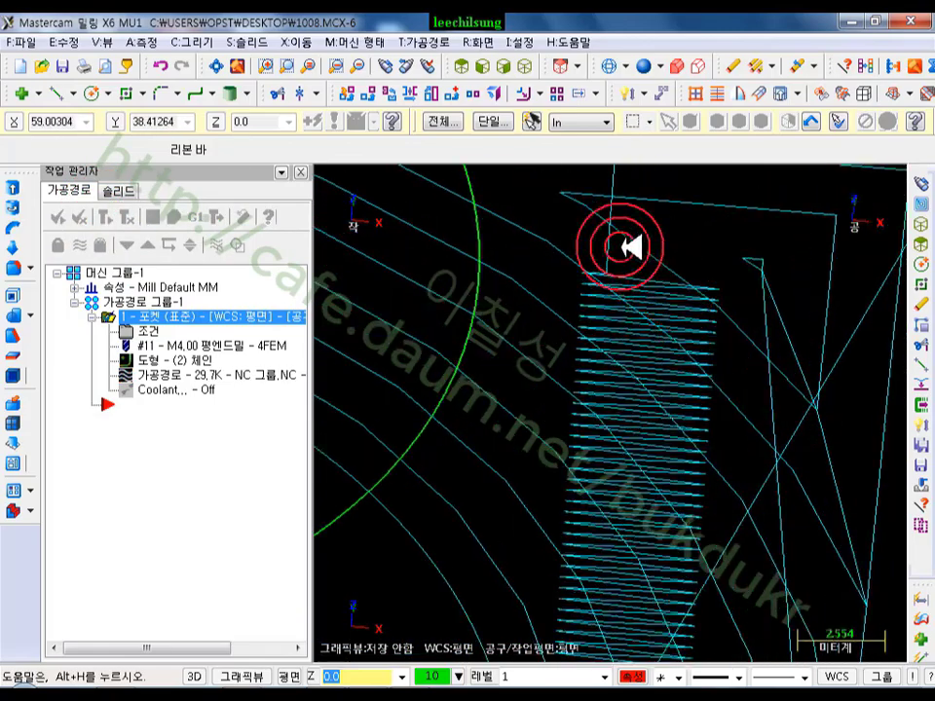
scroll(711, 307, "down", 1)
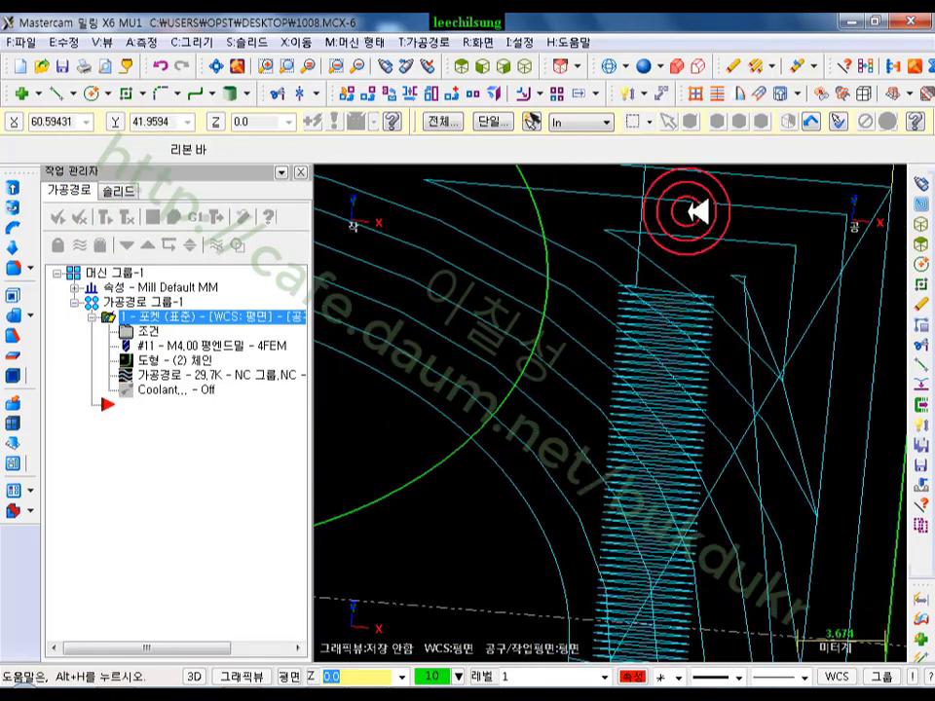